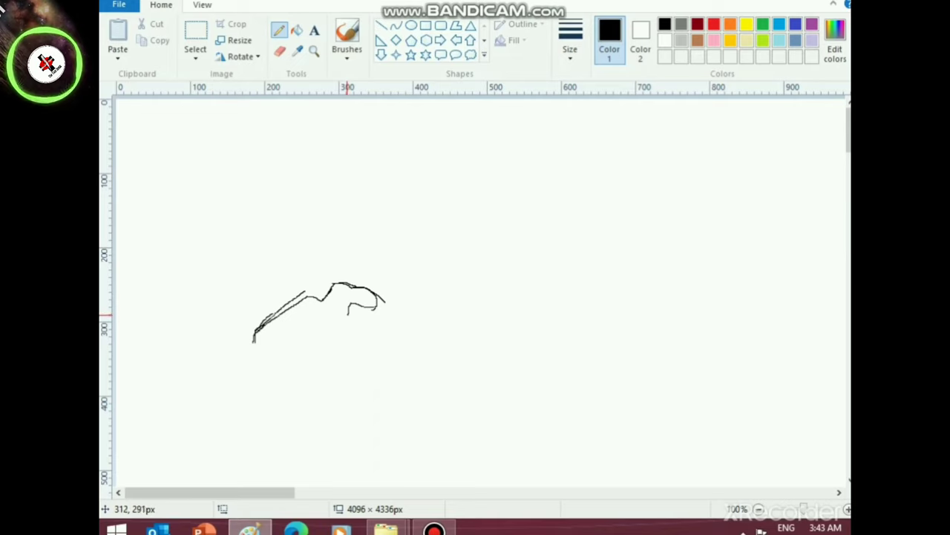
- Draw the mouth's parting line and the lower lip outline in black pencil, doubling the lower lip's right edge
left_click_drag(346, 316, 318, 327)
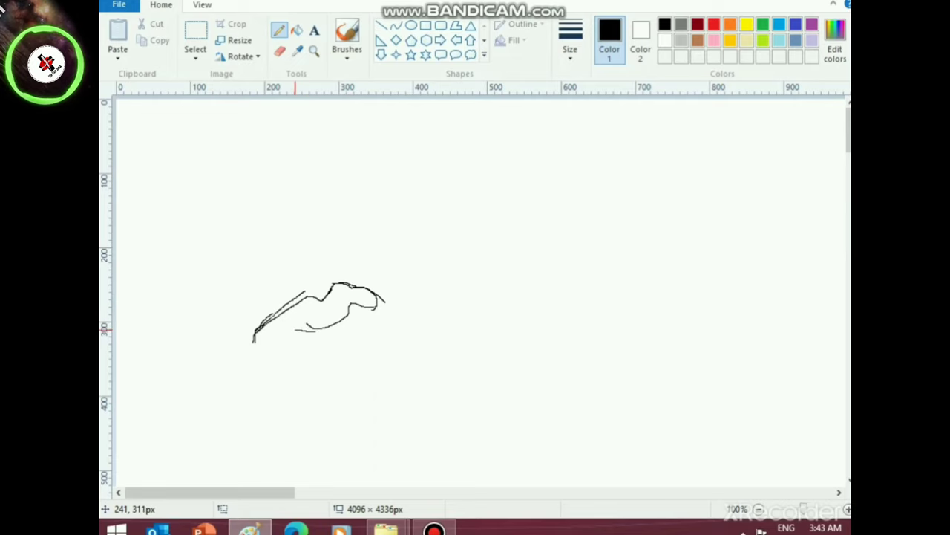
mouse_move(306, 322)
left_mouse_down()
mouse_move(251, 352)
mouse_move(266, 343)
mouse_move(300, 367)
mouse_move(345, 369)
mouse_move(366, 363)
mouse_move(368, 313)
left_mouse_up()
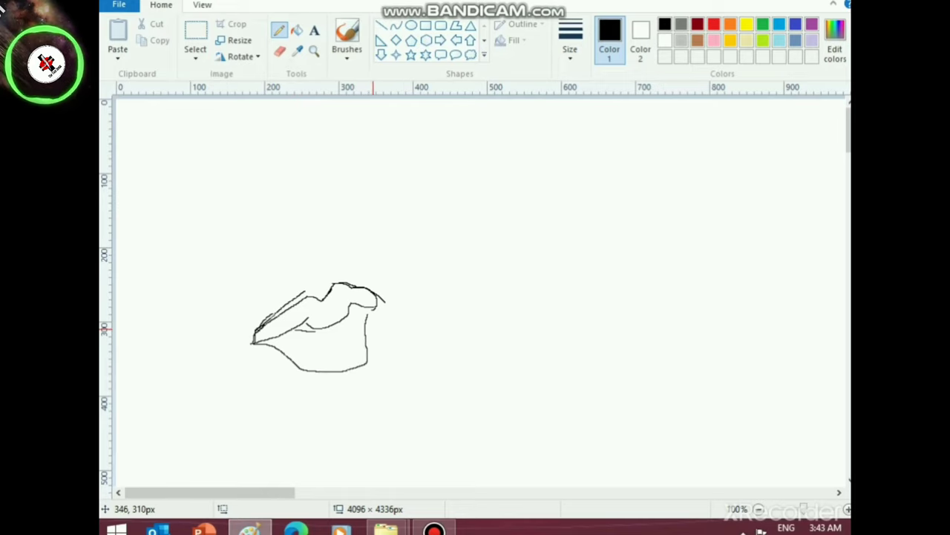
mouse_move(371, 315)
left_mouse_down()
mouse_move(375, 346)
mouse_move(363, 368)
left_mouse_up()
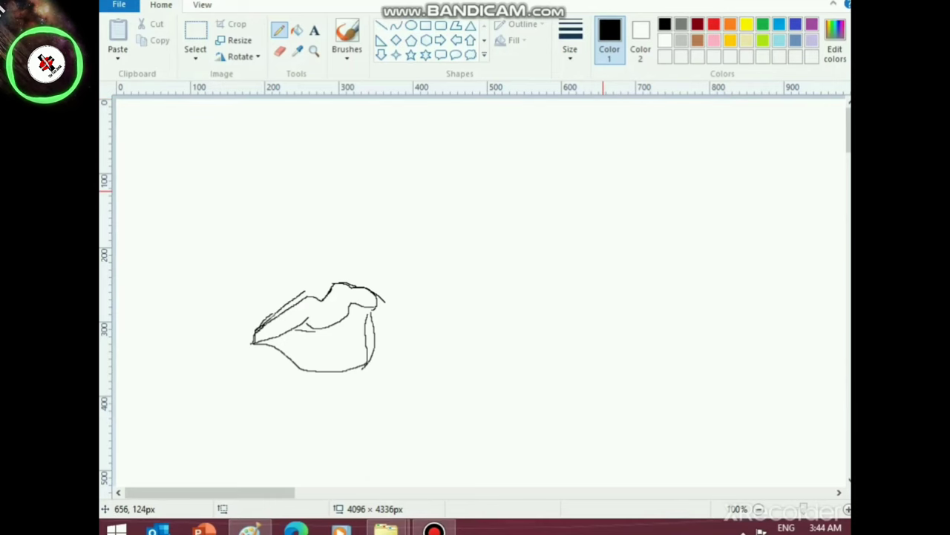
- Save the drawing as a PNG in Documents with a file name beginning "The Royal Angle Sheikh Hamdan Bin Mohammad"
key("ctrl+s")
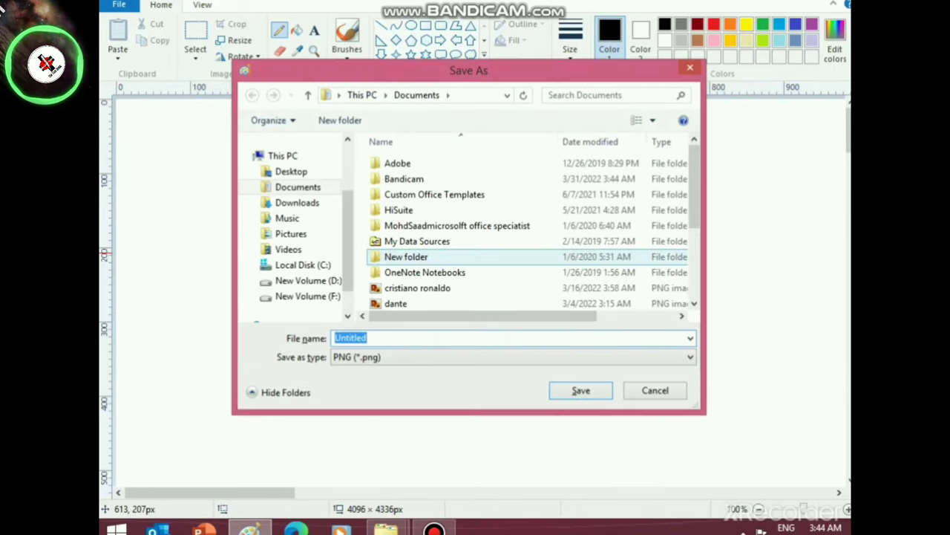
type("R")
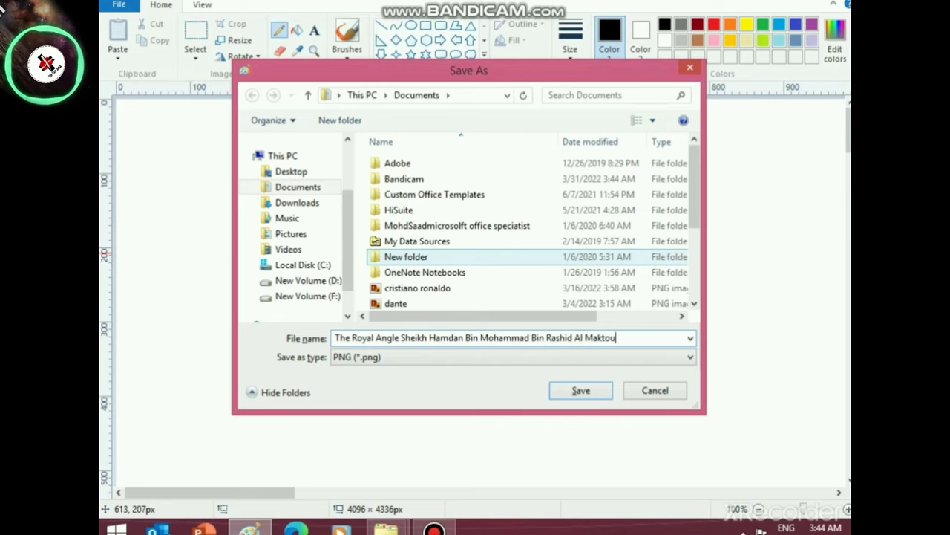
key("Return")
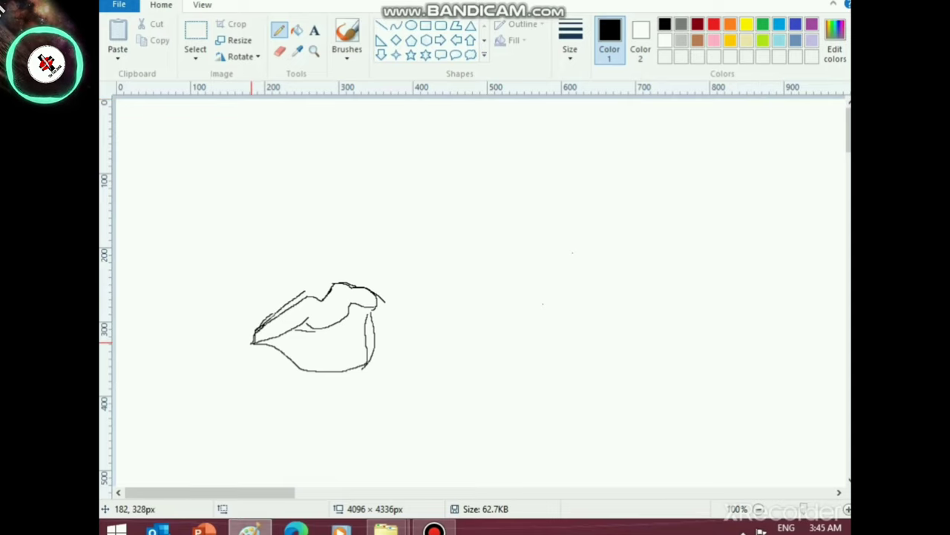
- Reinforce the lips' outer contour with extra black pencil strokes along the upper lip, lower lip and right edge
left_click_drag(248, 346, 303, 287)
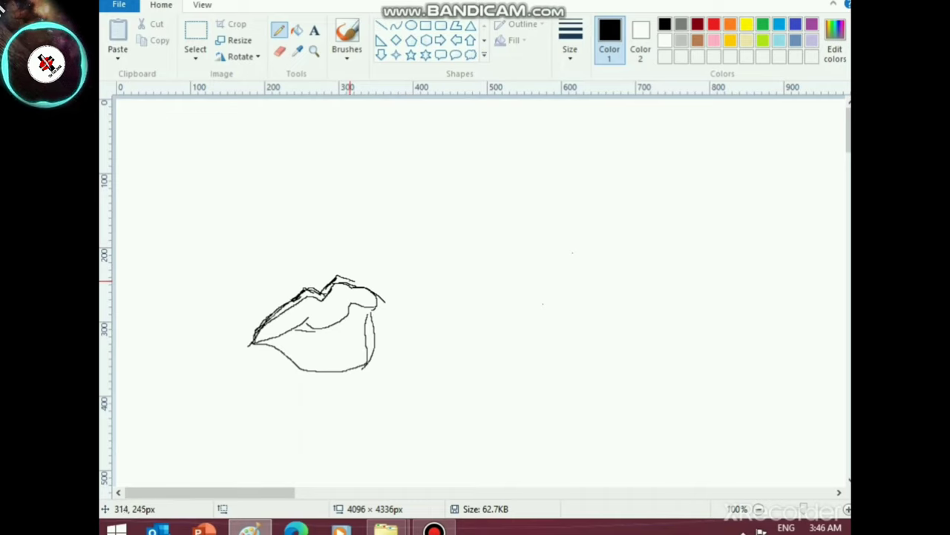
mouse_move(349, 282)
left_mouse_down()
mouse_move(374, 283)
mouse_move(367, 286)
mouse_move(384, 300)
left_mouse_up()
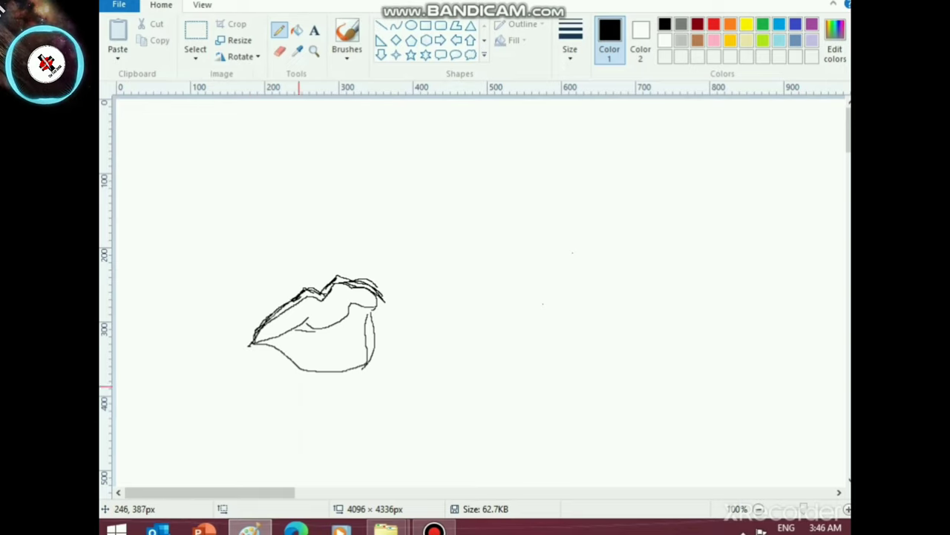
mouse_move(268, 346)
left_mouse_down()
mouse_move(252, 347)
mouse_move(301, 381)
mouse_move(330, 383)
mouse_move(374, 360)
left_mouse_up()
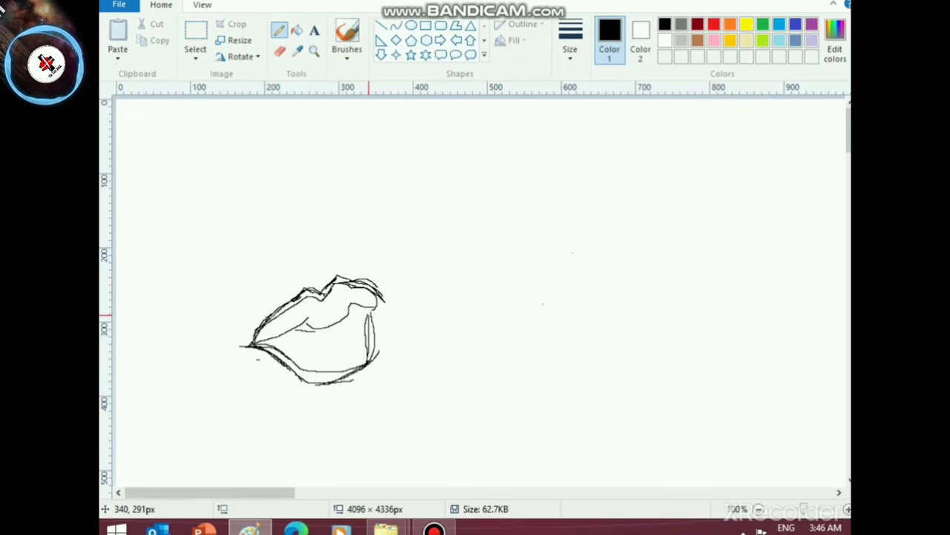
mouse_move(369, 354)
left_mouse_down()
mouse_move(375, 317)
mouse_move(366, 370)
left_mouse_up()
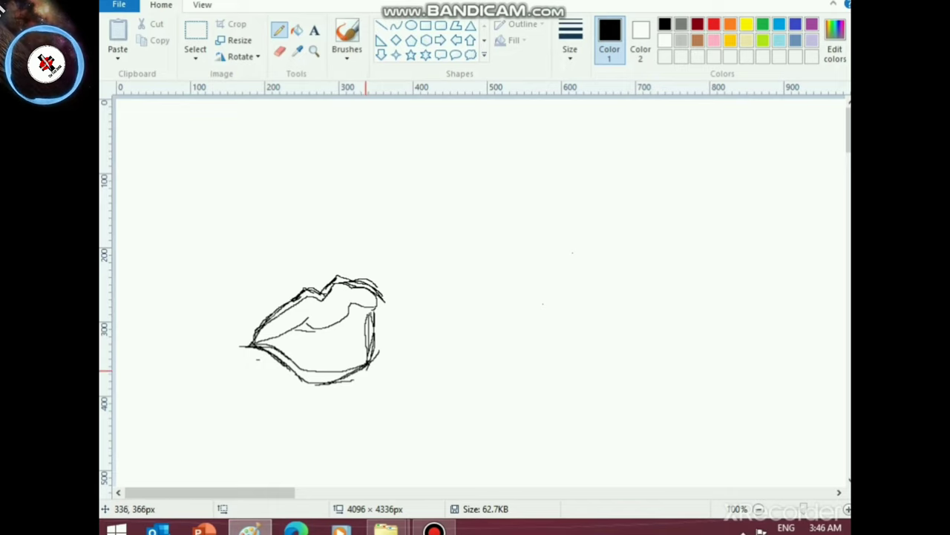
- Mix a deep pink drawing colour with red 255, green 51 and blue 117
left_click(714, 40)
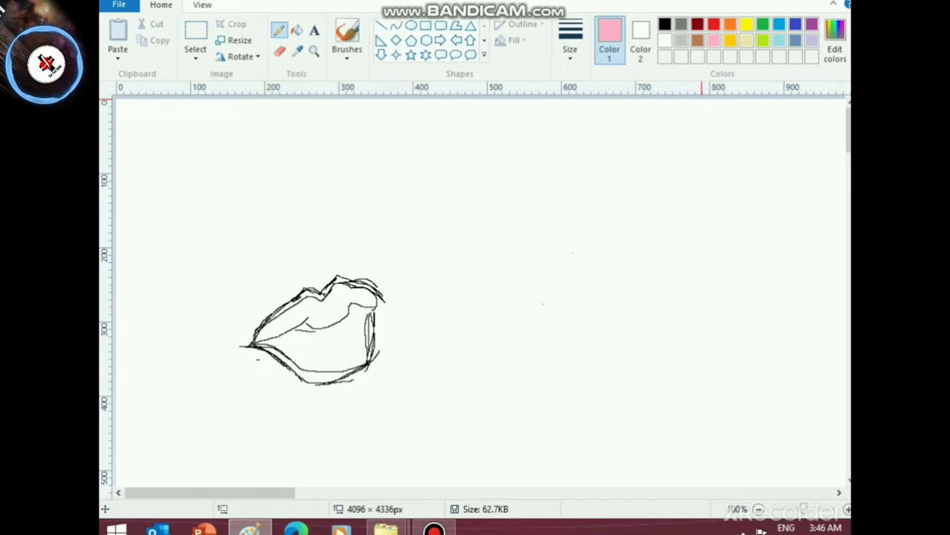
left_click(835, 41)
left_click_drag(636, 174, 636, 208)
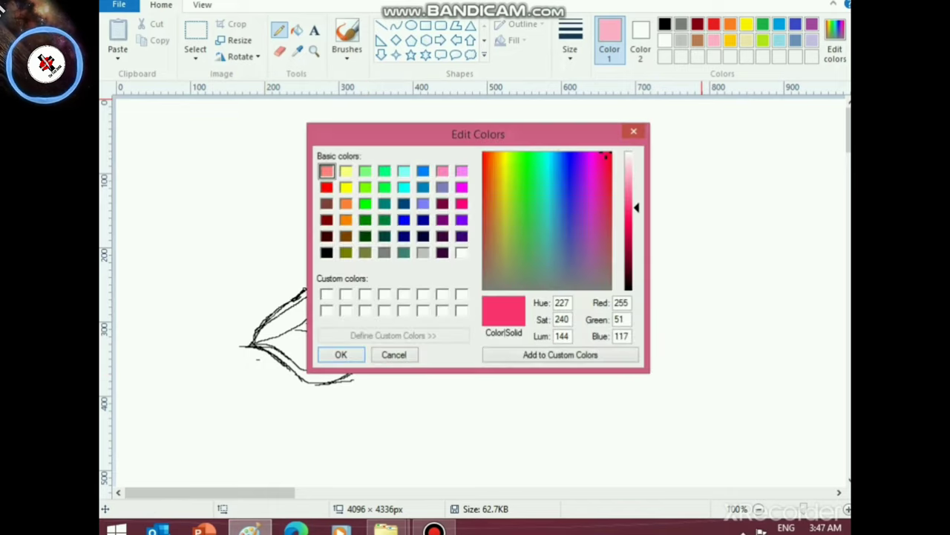
left_click(341, 354)
- Paint the first deep pink strokes over the upper and lower lips with a wide Natural pencil brush
left_click(346, 55)
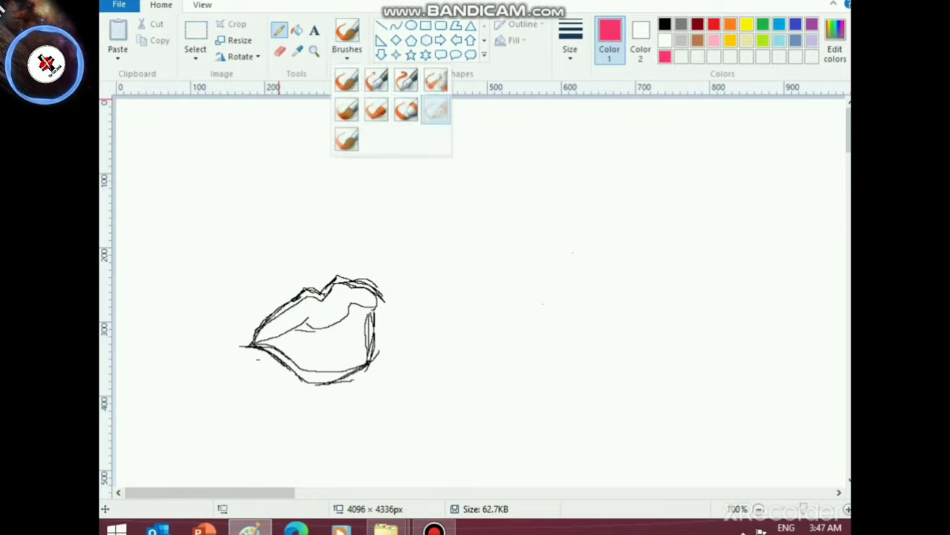
left_click(438, 111)
left_click(571, 42)
left_click(604, 171)
mouse_move(316, 348)
left_mouse_down()
mouse_move(252, 347)
mouse_move(309, 379)
mouse_move(290, 371)
mouse_move(332, 378)
mouse_move(367, 351)
mouse_move(368, 311)
mouse_move(367, 335)
mouse_move(338, 349)
mouse_move(363, 319)
mouse_move(335, 339)
mouse_move(361, 316)
mouse_move(319, 355)
mouse_move(309, 343)
mouse_move(317, 341)
mouse_move(260, 338)
mouse_move(328, 341)
mouse_move(301, 316)
mouse_move(254, 340)
mouse_move(337, 276)
mouse_move(371, 290)
mouse_move(363, 288)
mouse_move(375, 306)
mouse_move(339, 285)
left_mouse_up()
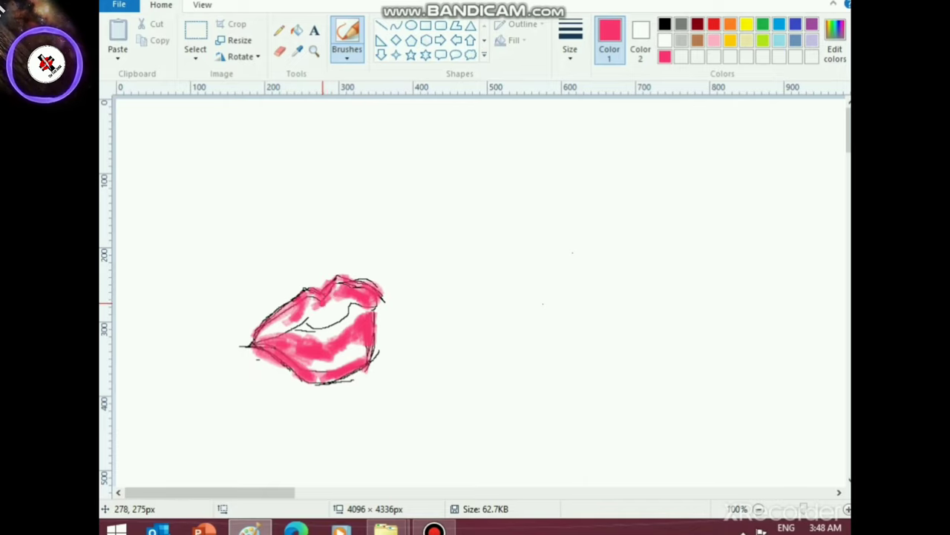
- Fill the remaining white areas of the upper lip with deep pink, from the left corner to the right edge
scroll(408, 418, "up", 1, "ctrl")
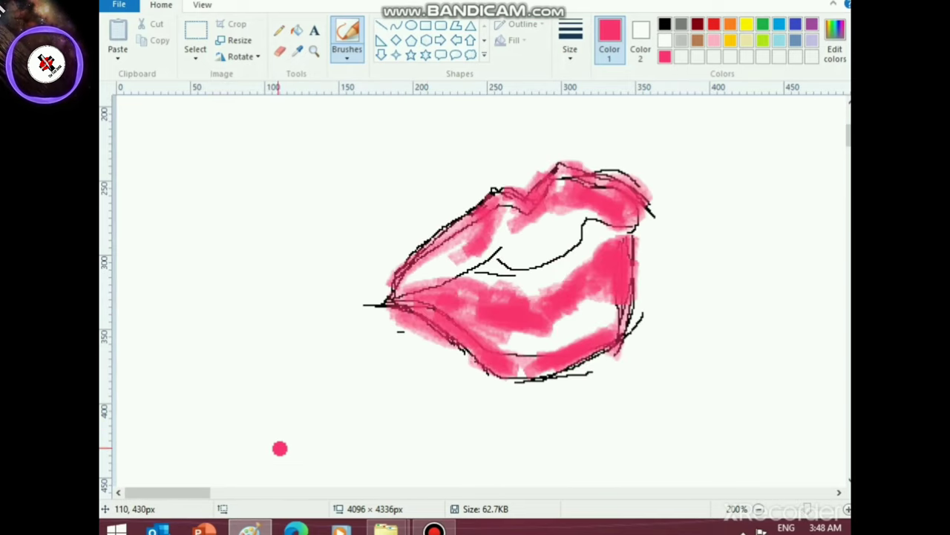
left_click_drag(184, 492, 214, 479)
mouse_move(275, 225)
left_mouse_down()
mouse_move(274, 241)
mouse_move(229, 256)
mouse_move(207, 282)
mouse_move(246, 233)
left_mouse_up()
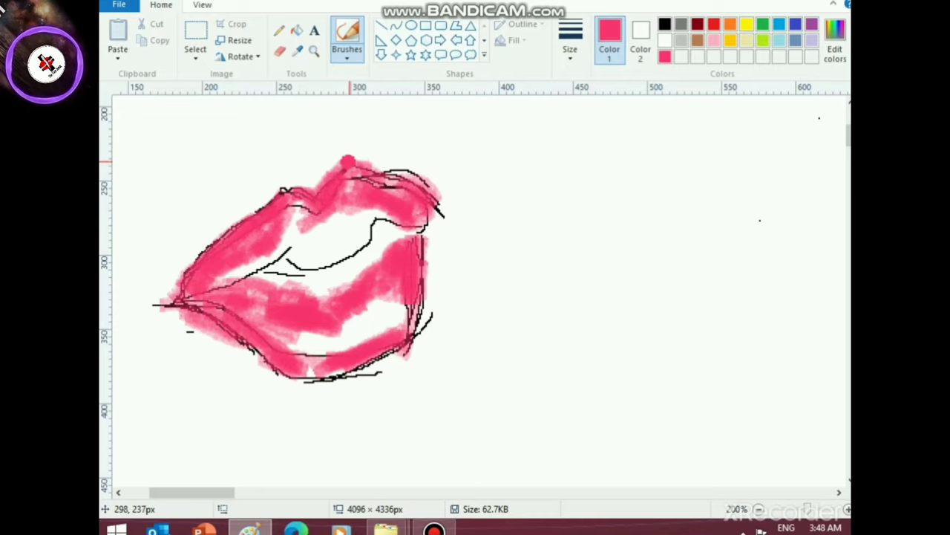
mouse_move(381, 175)
left_mouse_down()
mouse_move(400, 174)
mouse_move(384, 182)
mouse_move(424, 206)
mouse_move(416, 196)
left_mouse_up()
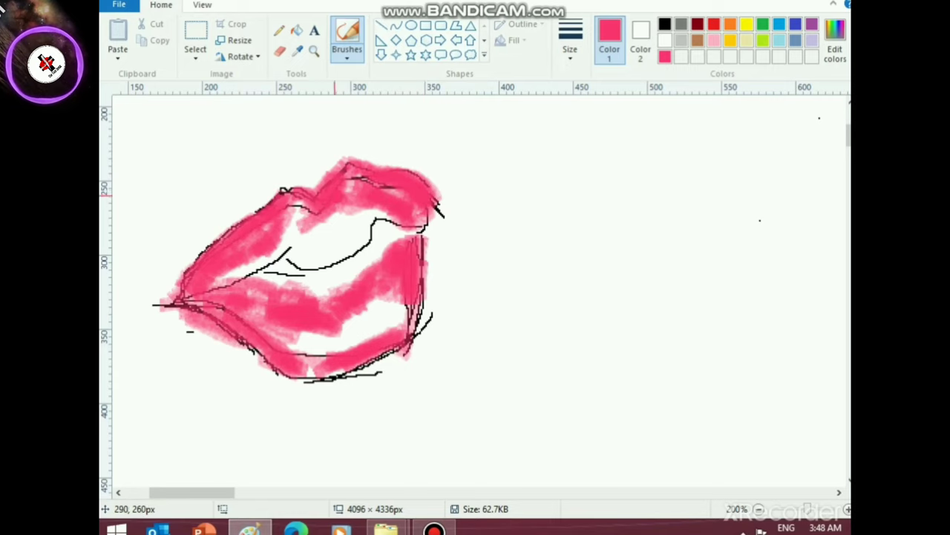
mouse_move(272, 268)
left_mouse_down()
mouse_move(293, 240)
mouse_move(314, 253)
mouse_move(356, 243)
mouse_move(314, 220)
mouse_move(366, 222)
mouse_move(352, 195)
mouse_move(363, 180)
mouse_move(397, 205)
left_mouse_up()
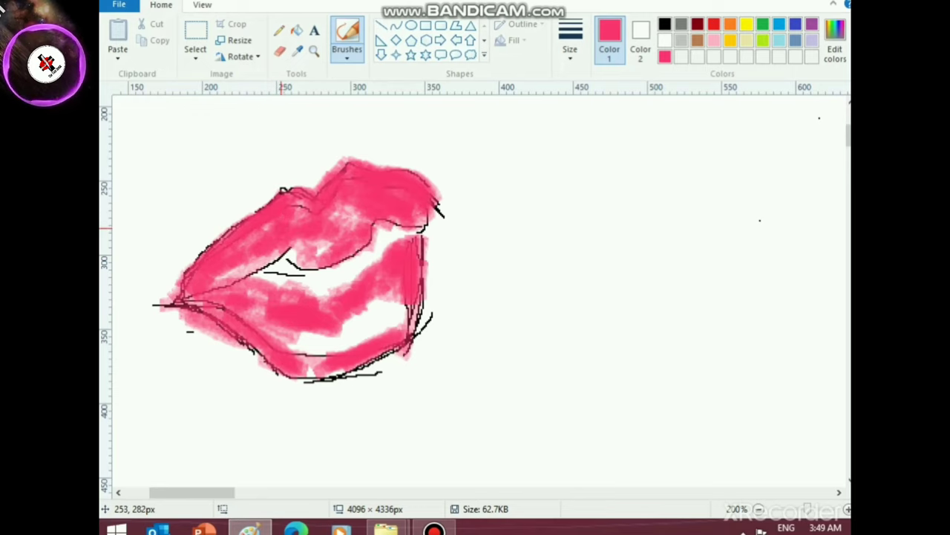
- Brush white around the lips' outer contour to cover stray black lines and soften the pink edges
left_click(665, 41)
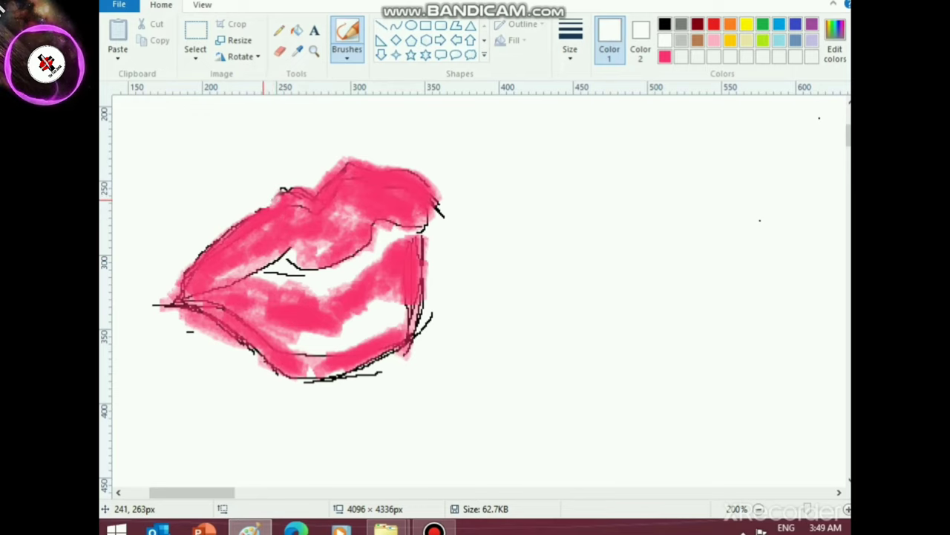
left_click_drag(261, 202, 283, 182)
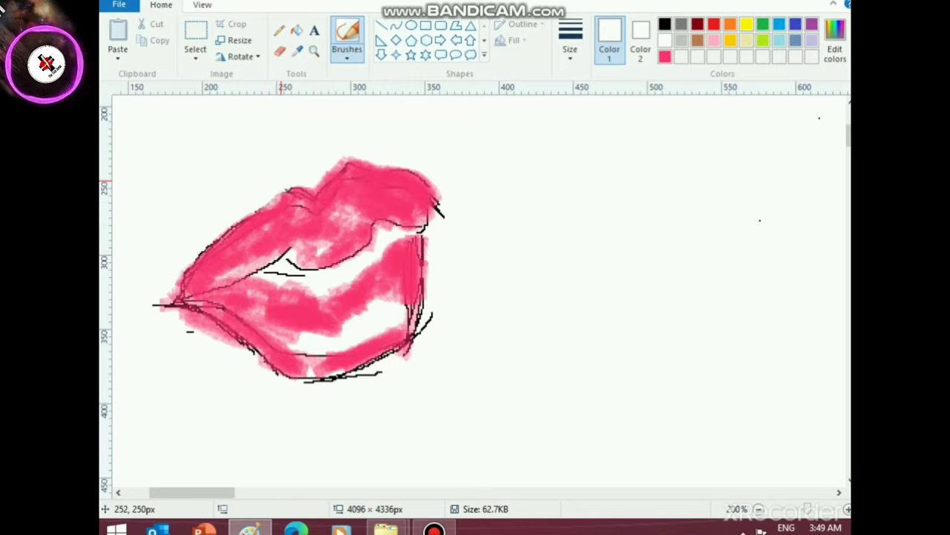
mouse_move(230, 314)
left_mouse_down()
mouse_move(234, 347)
mouse_move(188, 316)
mouse_move(271, 385)
mouse_move(245, 354)
mouse_move(264, 373)
mouse_move(164, 324)
mouse_move(211, 339)
mouse_move(171, 303)
mouse_move(189, 328)
left_mouse_up()
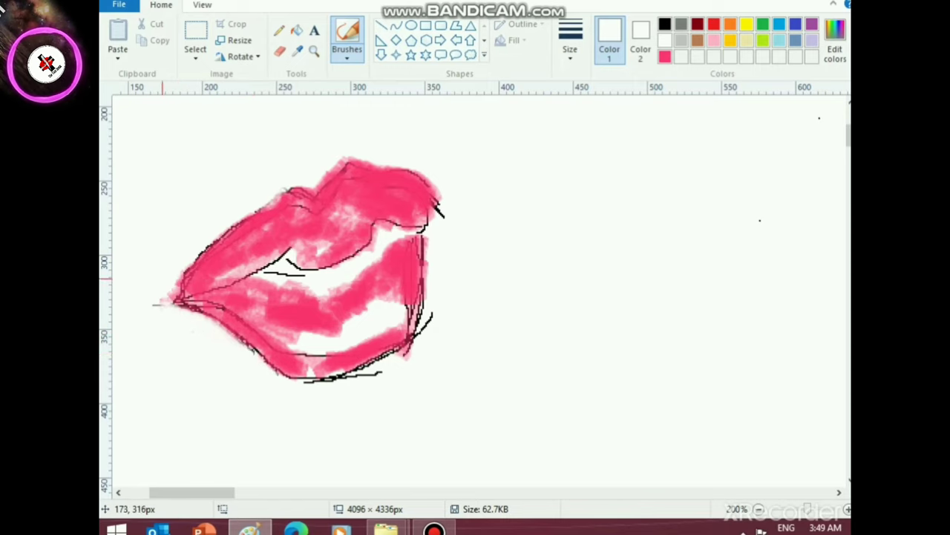
mouse_move(170, 285)
left_mouse_down()
mouse_move(185, 264)
mouse_move(163, 280)
mouse_move(174, 279)
mouse_move(201, 244)
mouse_move(200, 255)
mouse_move(186, 263)
mouse_move(200, 235)
mouse_move(198, 248)
mouse_move(262, 219)
left_mouse_up()
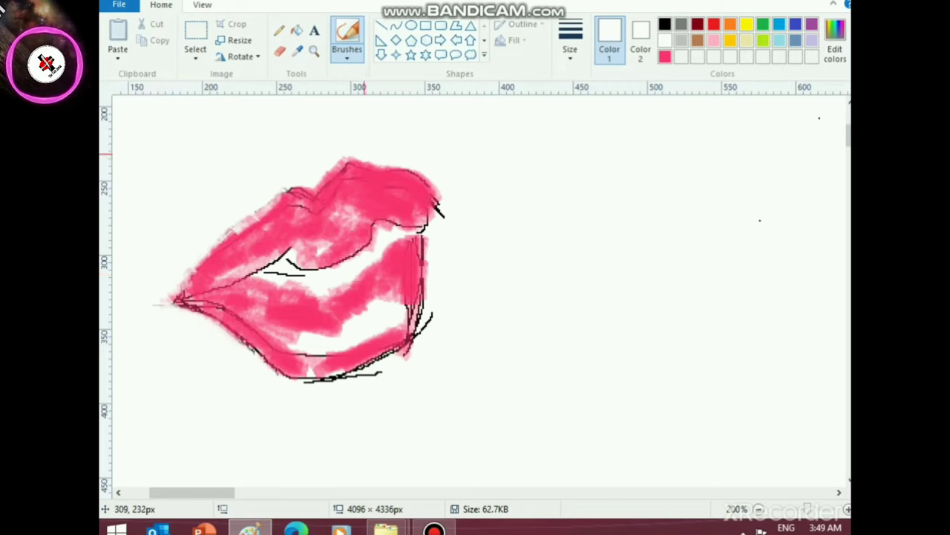
mouse_move(351, 154)
left_mouse_down()
mouse_move(421, 178)
mouse_move(445, 192)
mouse_move(401, 172)
mouse_move(351, 167)
mouse_move(398, 175)
left_mouse_up()
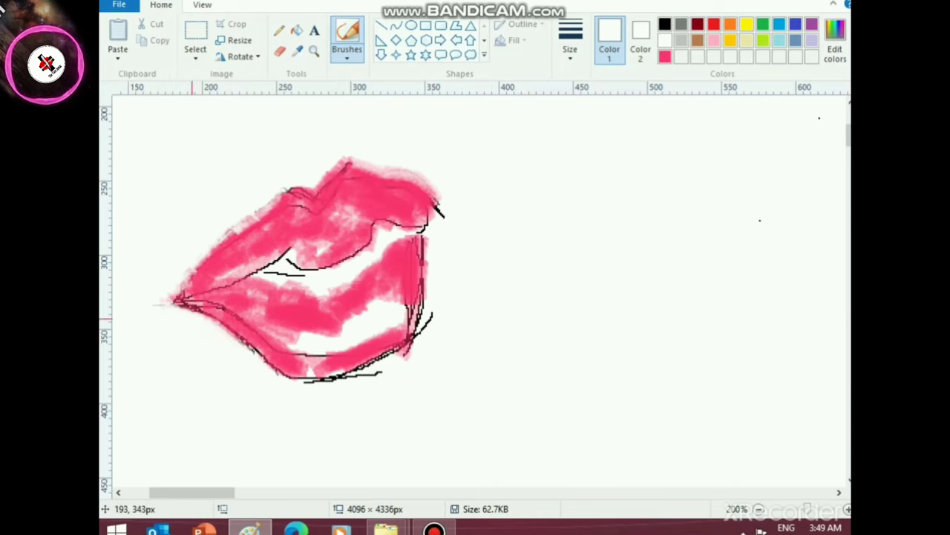
mouse_move(208, 330)
left_mouse_down()
mouse_move(232, 335)
mouse_move(277, 380)
mouse_move(412, 363)
mouse_move(380, 370)
mouse_move(406, 353)
mouse_move(439, 296)
mouse_move(423, 308)
mouse_move(451, 212)
mouse_move(440, 202)
mouse_move(426, 297)
mouse_move(429, 230)
mouse_move(431, 262)
mouse_move(426, 232)
mouse_move(406, 337)
mouse_move(409, 326)
mouse_move(356, 366)
mouse_move(294, 387)
left_mouse_up()
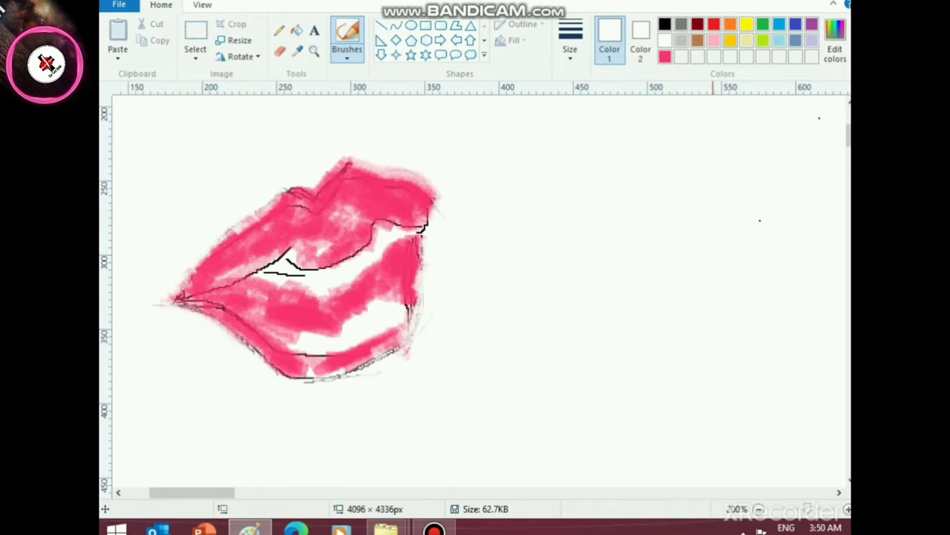
- Mix a pale peach drawing colour with red 255, green 221 and blue 187
left_click(731, 40)
left_click(835, 44)
left_click_drag(636, 216, 636, 172)
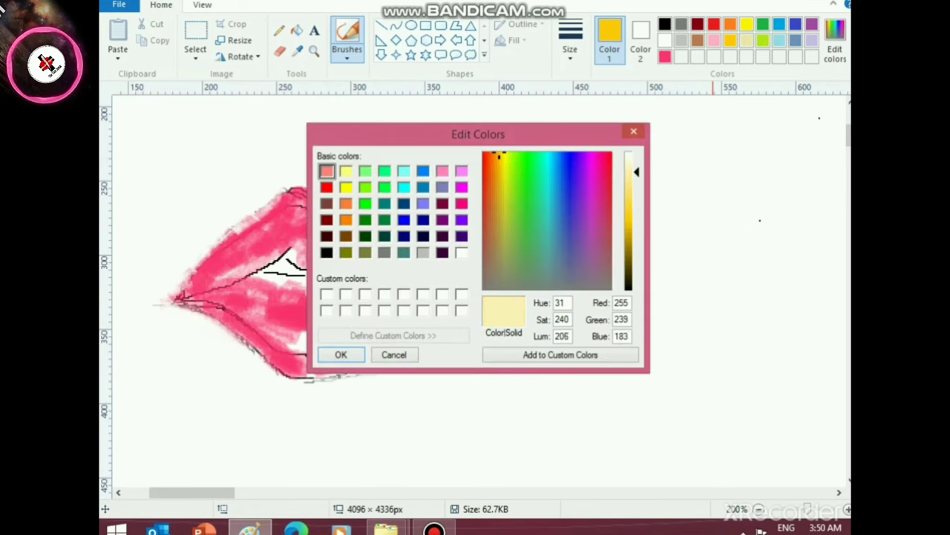
left_click(346, 220)
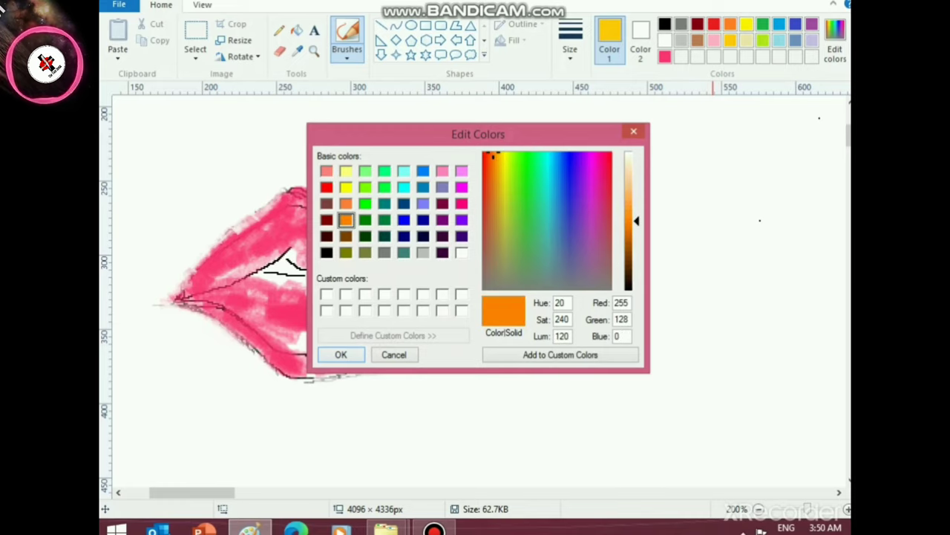
left_click_drag(636, 221, 636, 175)
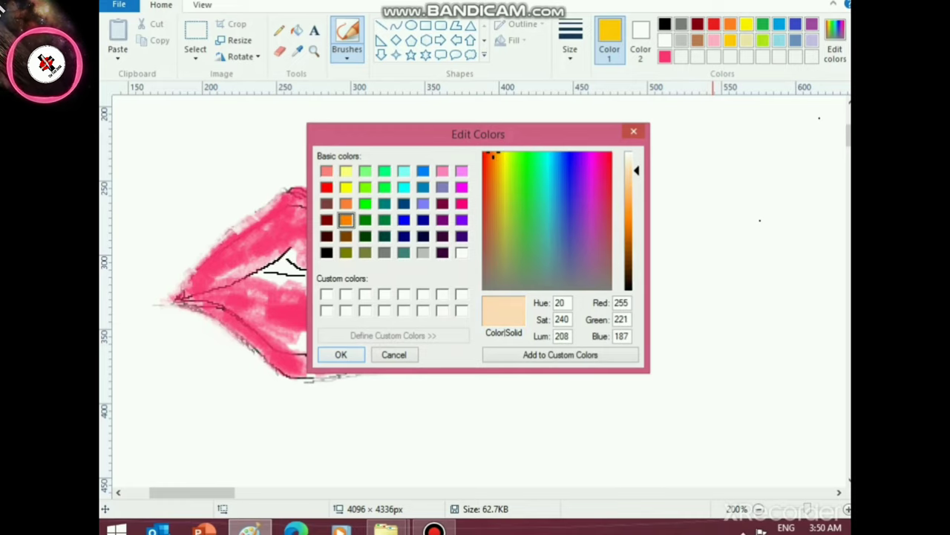
left_click(347, 352)
- Paint a thin peach highlight along the left edge of the upper lip, from the mouth corner towards the peak
left_click(570, 41)
left_click(603, 170)
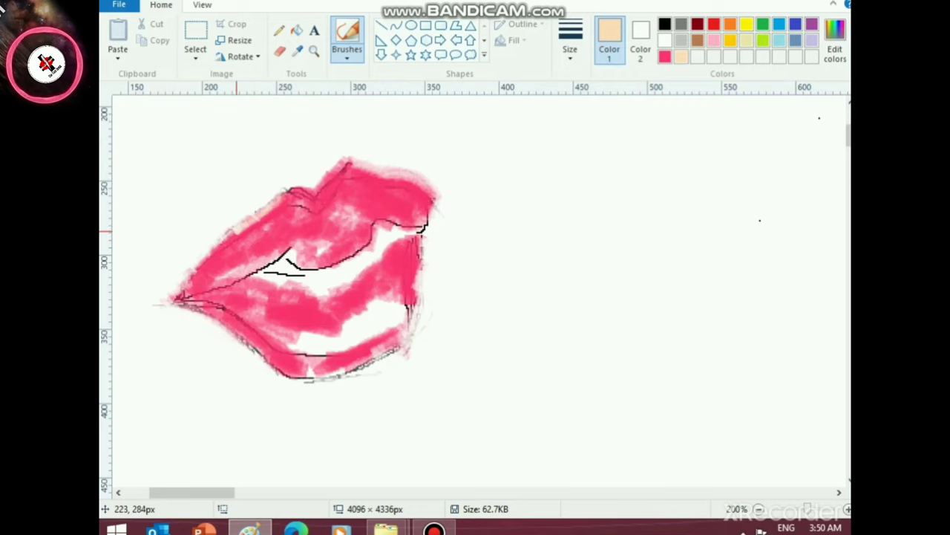
left_click_drag(237, 231, 199, 272)
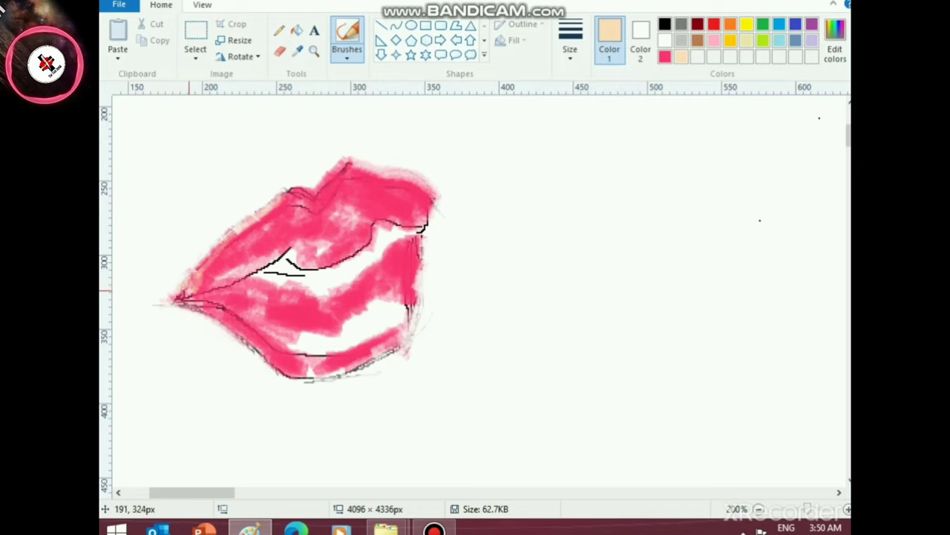
left_click_drag(195, 271, 228, 238)
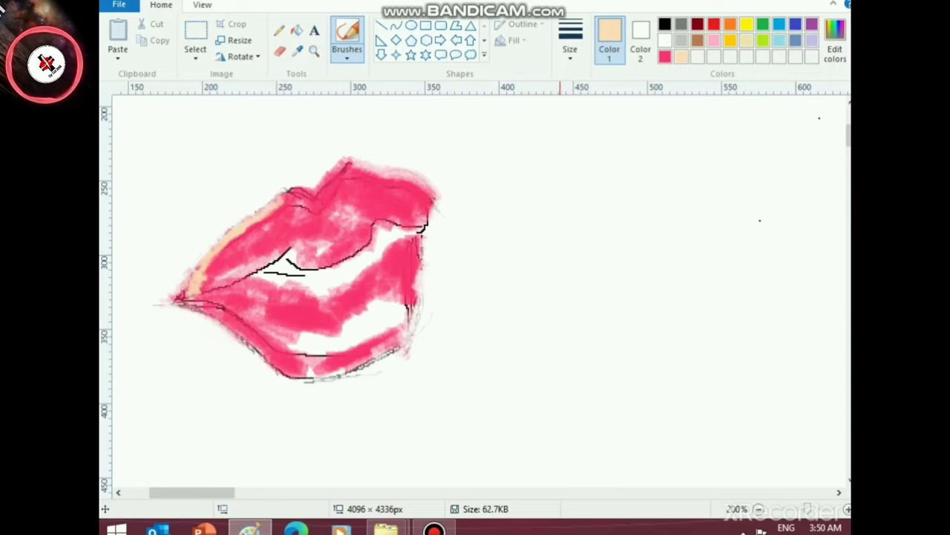
- Extend the peach highlight over the upper lip's left peak, down towards the central dip
left_click(666, 57)
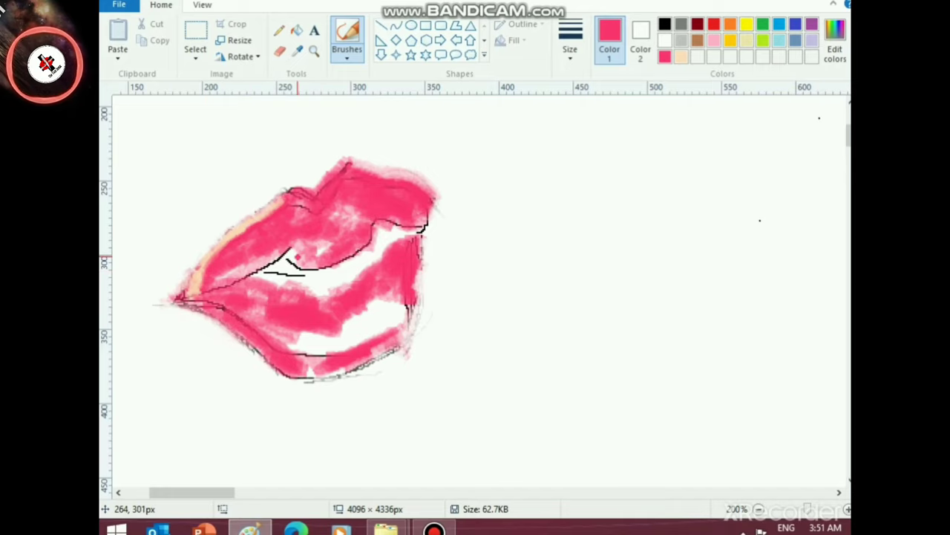
left_click(681, 56)
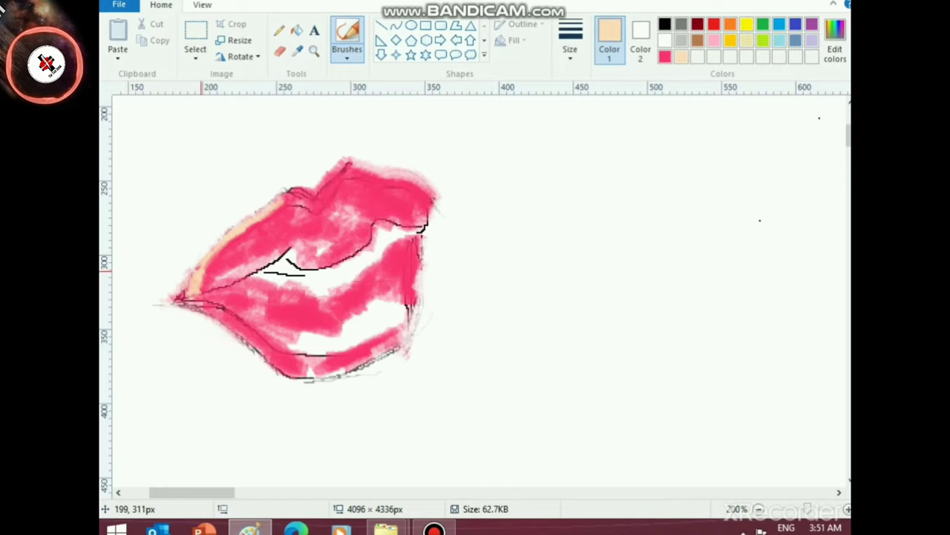
scroll(284, 201, "up", 1, "ctrl")
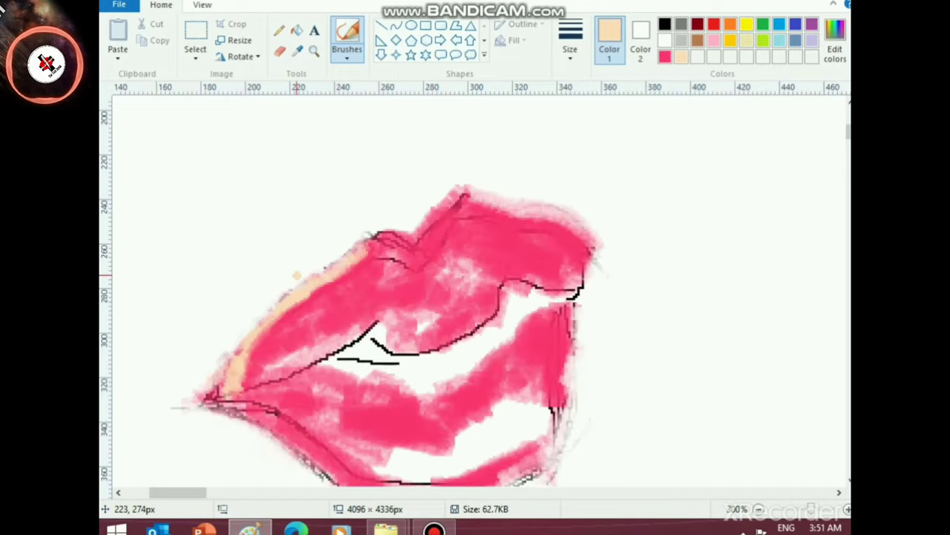
mouse_move(321, 273)
left_mouse_down()
mouse_move(404, 268)
mouse_move(379, 257)
mouse_move(386, 244)
mouse_move(400, 245)
mouse_move(372, 237)
left_mouse_up()
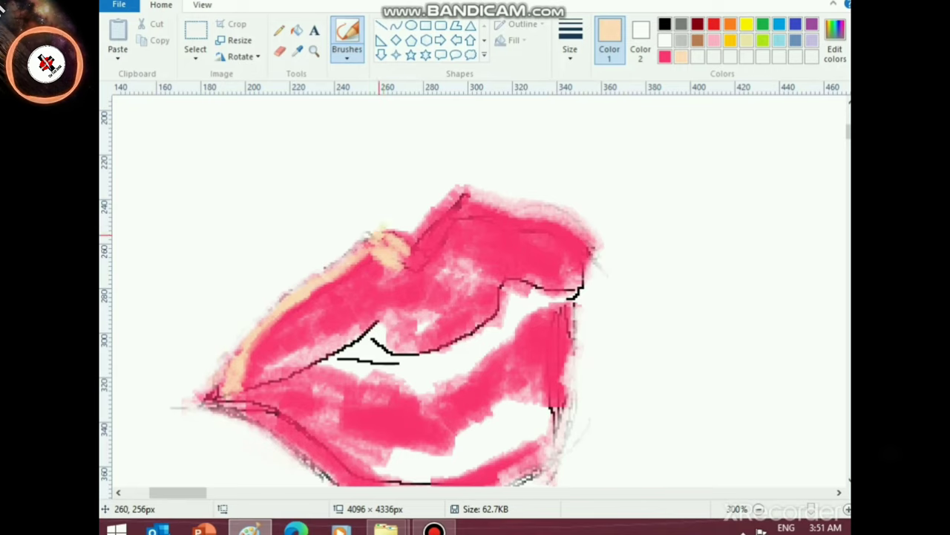
- Brush pink over the peach on the upper lip's left peak and along its left edge to blend the highlight
left_click(664, 56)
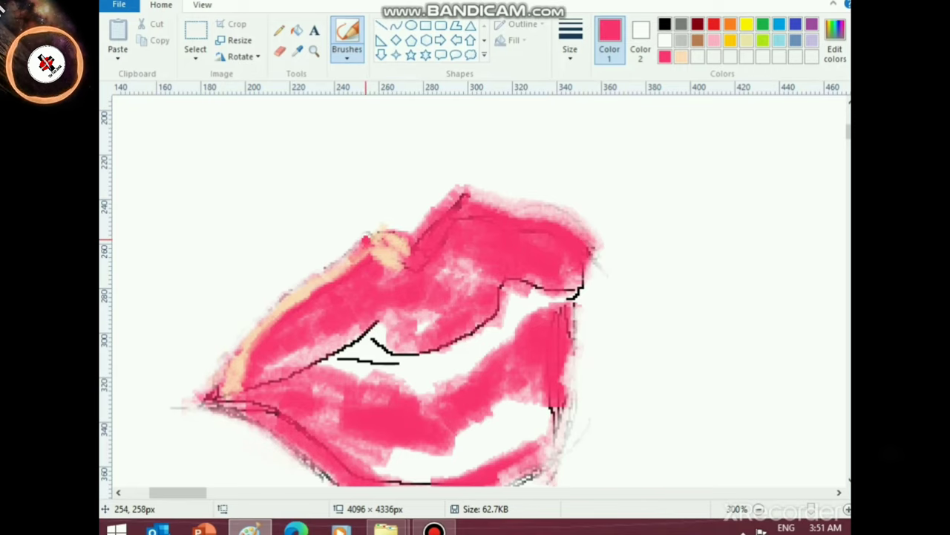
mouse_move(374, 240)
left_mouse_down()
mouse_move(410, 231)
mouse_move(366, 244)
mouse_move(396, 248)
mouse_move(387, 235)
mouse_move(401, 268)
left_mouse_up()
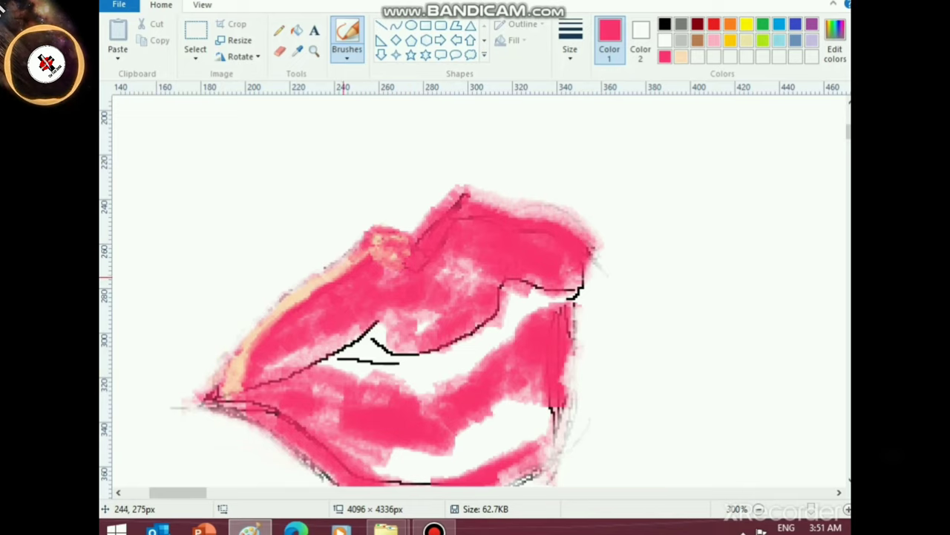
mouse_move(343, 277)
left_mouse_down()
mouse_move(297, 299)
mouse_move(253, 340)
mouse_move(239, 370)
left_mouse_up()
- Paint a peach highlight along the upper lip's right edge, over the right peak and down beside the central dip
left_click(681, 57)
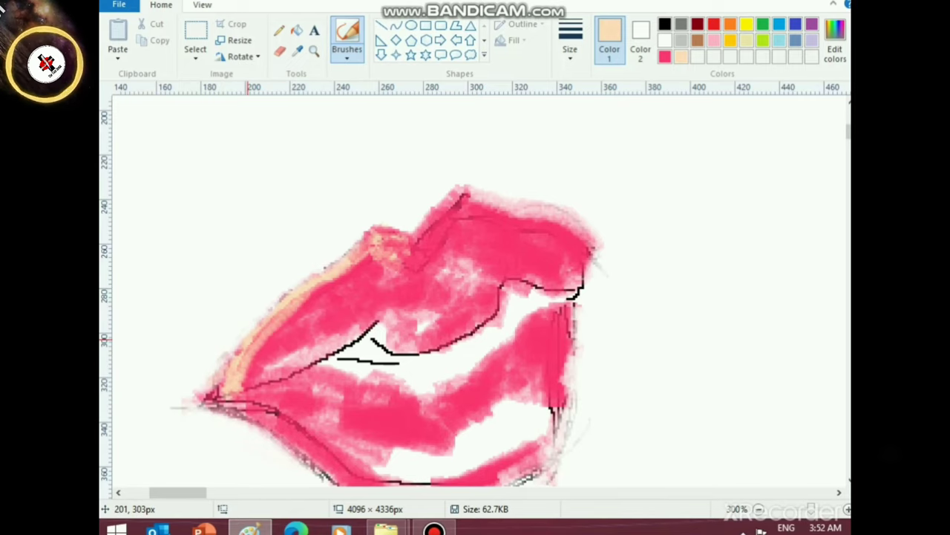
mouse_move(524, 221)
left_mouse_down()
mouse_move(561, 234)
mouse_move(541, 226)
mouse_move(559, 233)
mouse_move(551, 227)
mouse_move(576, 246)
mouse_move(521, 224)
left_mouse_up()
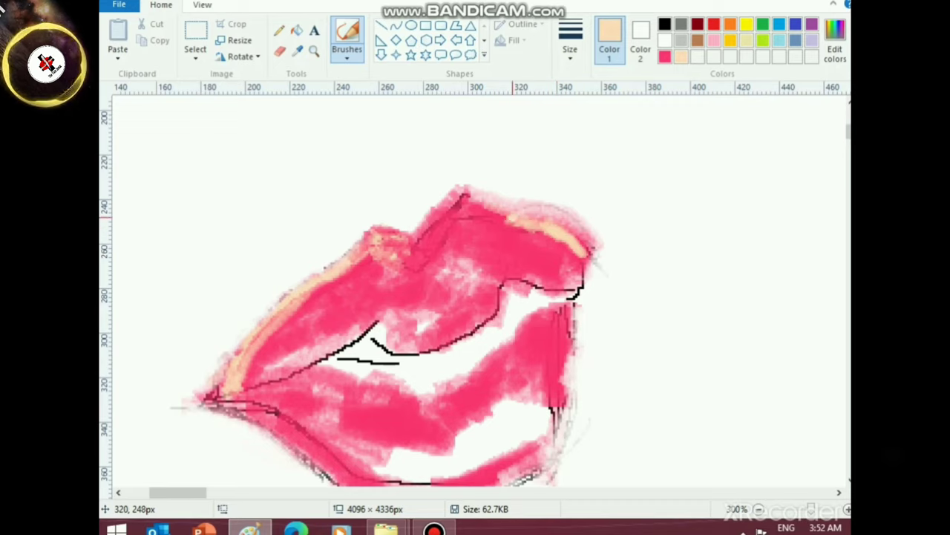
scroll(483, 212, "up", 5)
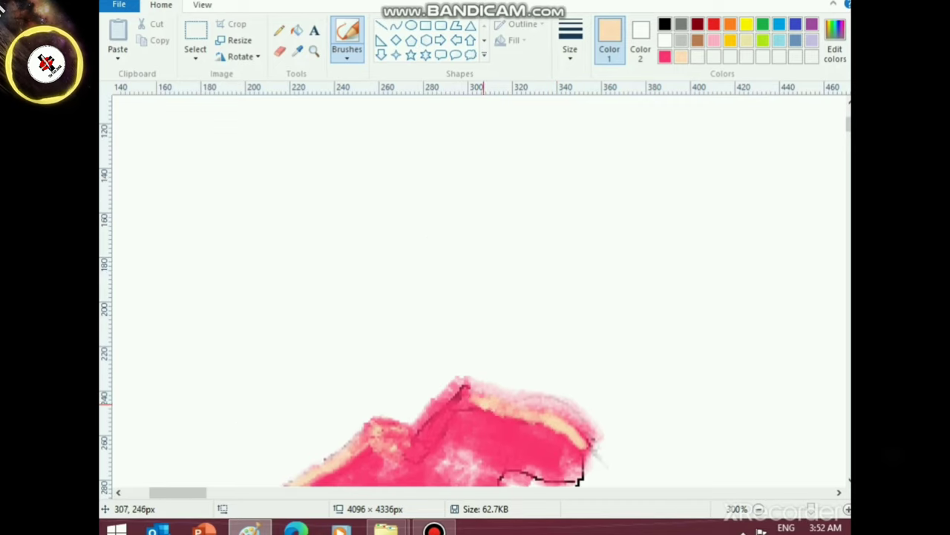
mouse_move(481, 403)
left_mouse_down()
mouse_move(479, 394)
mouse_move(448, 398)
mouse_move(416, 430)
mouse_move(456, 399)
mouse_move(455, 416)
mouse_move(456, 387)
mouse_move(466, 386)
left_mouse_up()
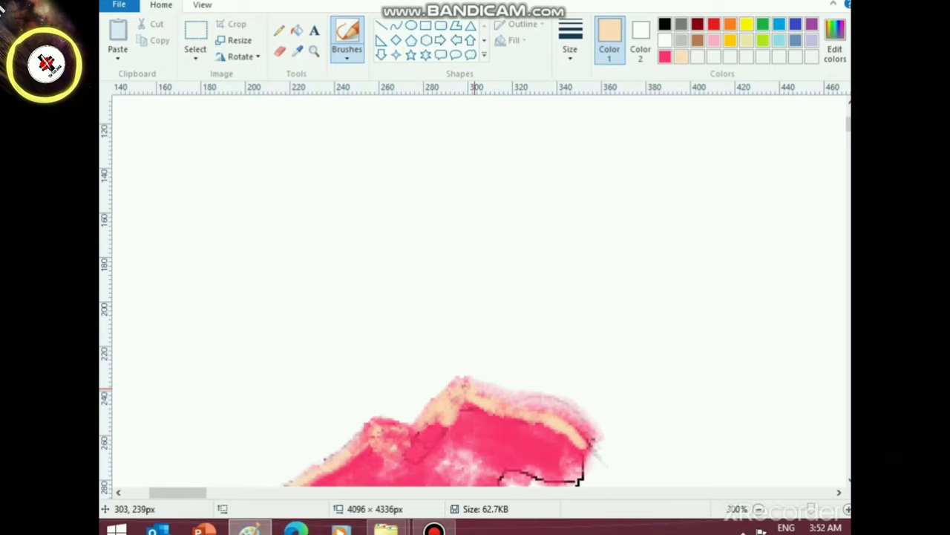
scroll(466, 381, "down", 3)
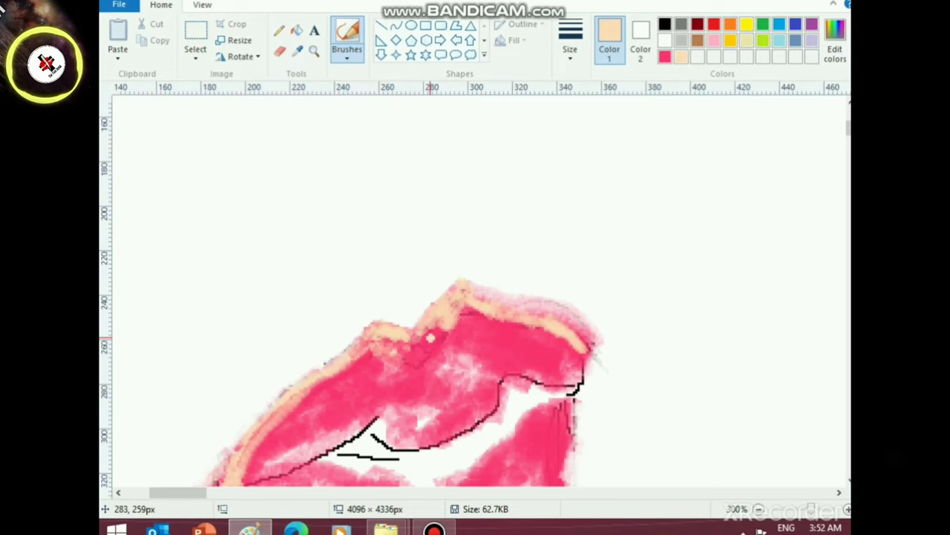
mouse_move(431, 340)
left_mouse_down()
mouse_move(447, 333)
mouse_move(468, 324)
left_mouse_up()
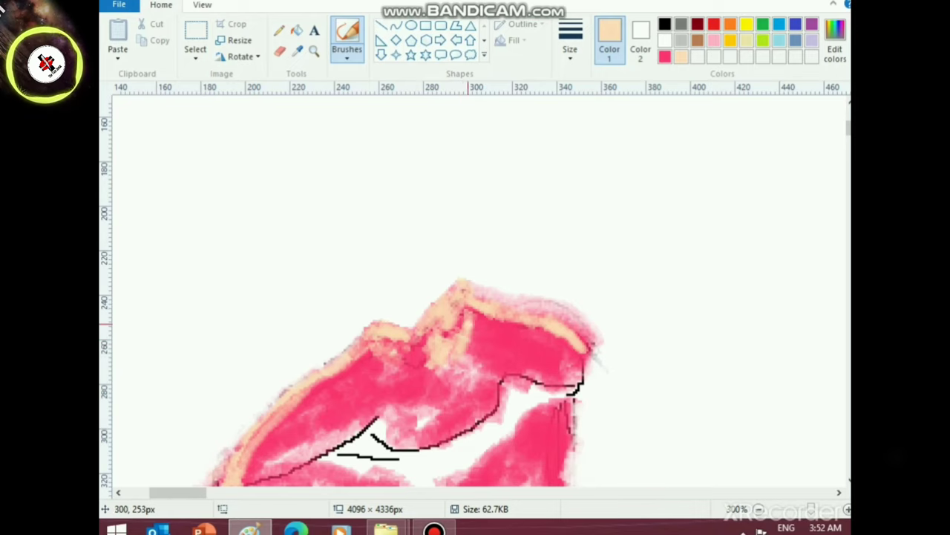
- Shade the lower lip red along its left contour, below the mouth opening and across its right-hand highlight
scroll(446, 330, "down", 5)
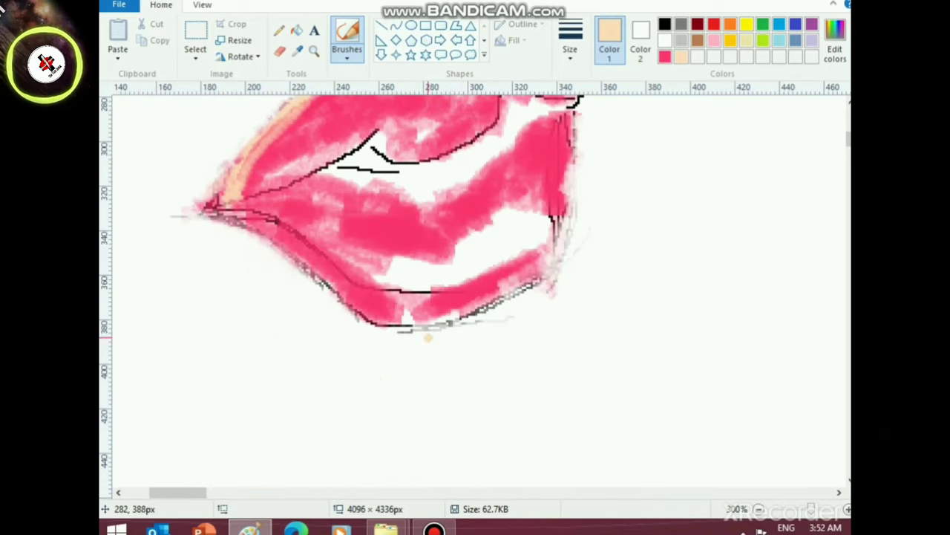
left_click(665, 41)
scroll(466, 355, "up", 2)
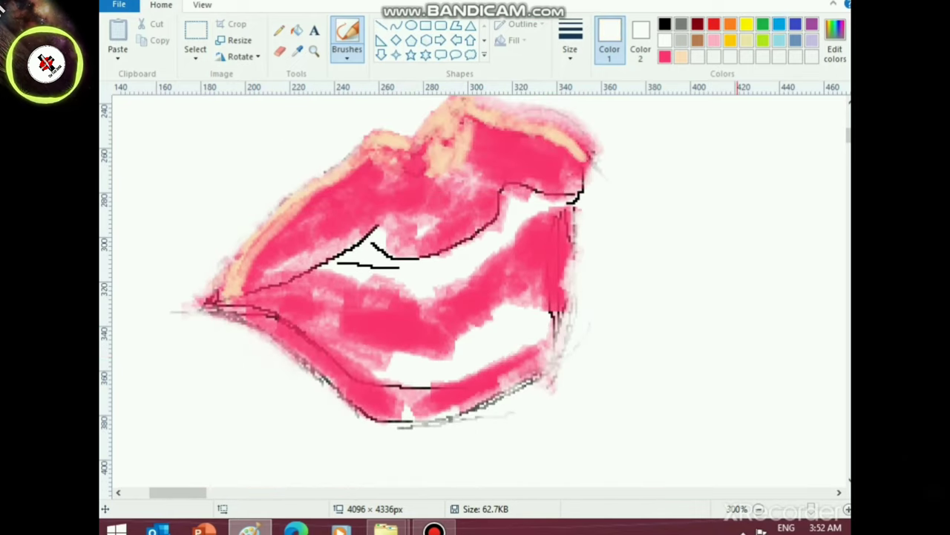
left_click(666, 57)
left_click(713, 24)
mouse_move(476, 346)
left_mouse_down()
mouse_move(443, 367)
mouse_move(424, 349)
mouse_move(456, 322)
mouse_move(462, 298)
mouse_move(418, 319)
mouse_move(425, 308)
mouse_move(471, 289)
mouse_move(487, 324)
mouse_move(504, 331)
mouse_move(524, 317)
mouse_move(456, 337)
mouse_move(389, 331)
mouse_move(374, 292)
mouse_move(372, 301)
mouse_move(318, 281)
mouse_move(240, 293)
mouse_move(262, 295)
mouse_move(232, 307)
mouse_move(282, 333)
mouse_move(201, 309)
mouse_move(271, 327)
mouse_move(321, 374)
mouse_move(254, 323)
mouse_move(335, 349)
mouse_move(284, 323)
mouse_move(317, 332)
mouse_move(322, 344)
mouse_move(294, 321)
left_mouse_up()
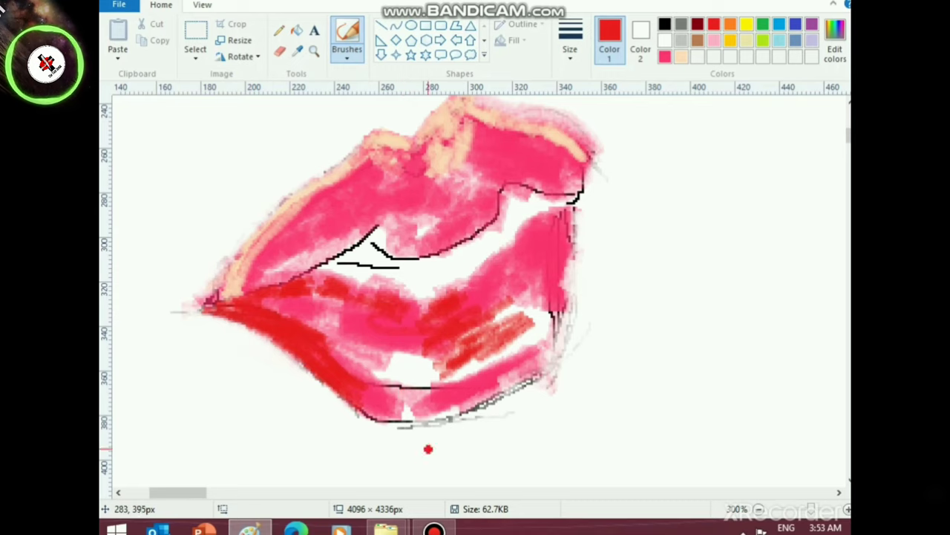
- Extend the red shading along the lower lip's bottom and right edges, adding strokes over the remaining white in its middle
mouse_move(373, 347)
left_mouse_down()
mouse_move(374, 364)
mouse_move(427, 353)
mouse_move(408, 415)
mouse_move(455, 405)
mouse_move(521, 368)
mouse_move(492, 411)
mouse_move(385, 415)
mouse_move(522, 416)
mouse_move(544, 327)
mouse_move(539, 364)
mouse_move(546, 268)
mouse_move(550, 297)
left_mouse_up()
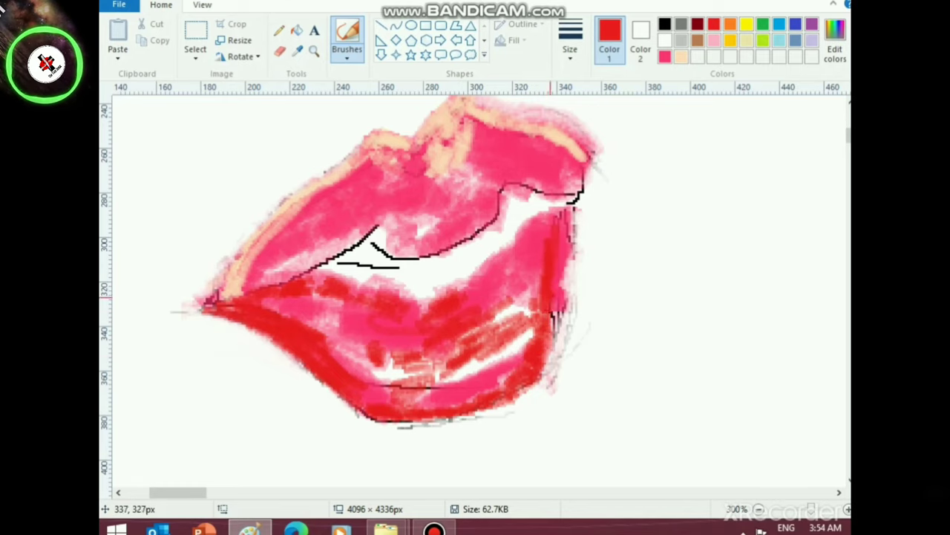
scroll(560, 371, "up", 2)
scroll(563, 424, "down", 1)
left_click_drag(541, 366, 550, 388)
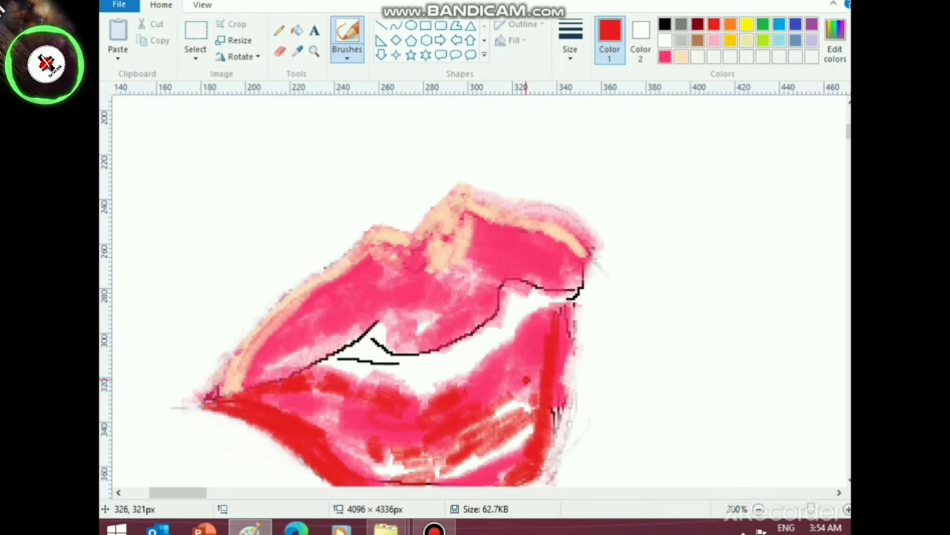
- Mix a dark maroon drawing colour from the pink, with red 85, green 0 and blue 28
scroll(525, 381, "down", 2)
left_click(665, 56)
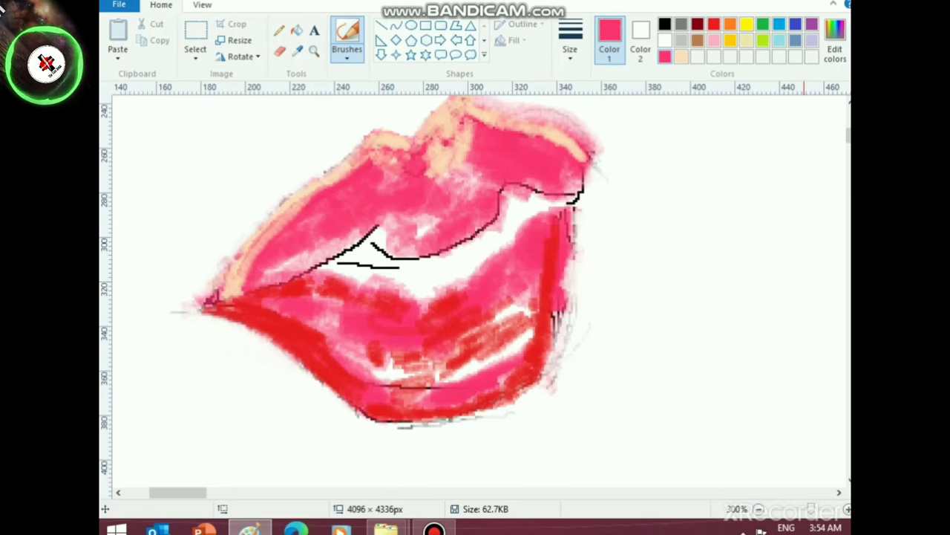
left_click(835, 42)
left_click_drag(637, 208, 636, 267)
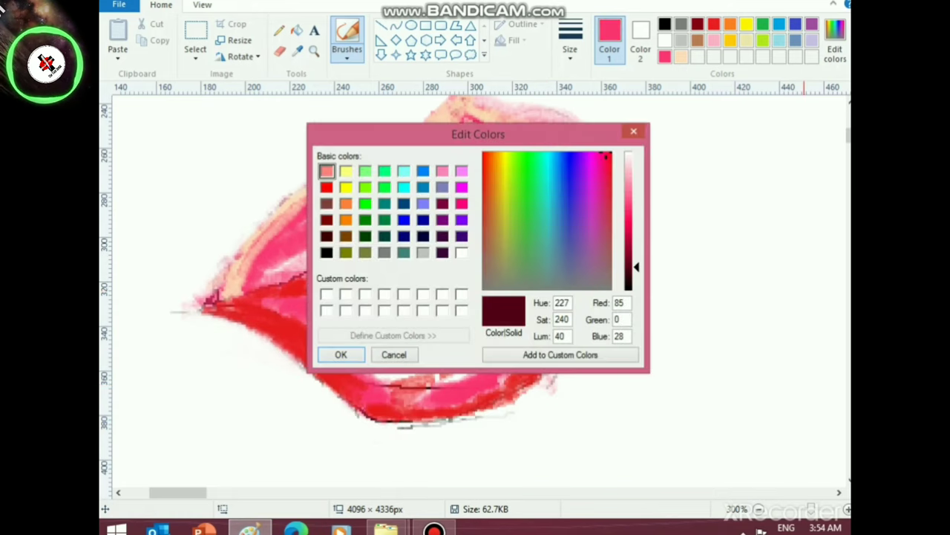
left_click(340, 354)
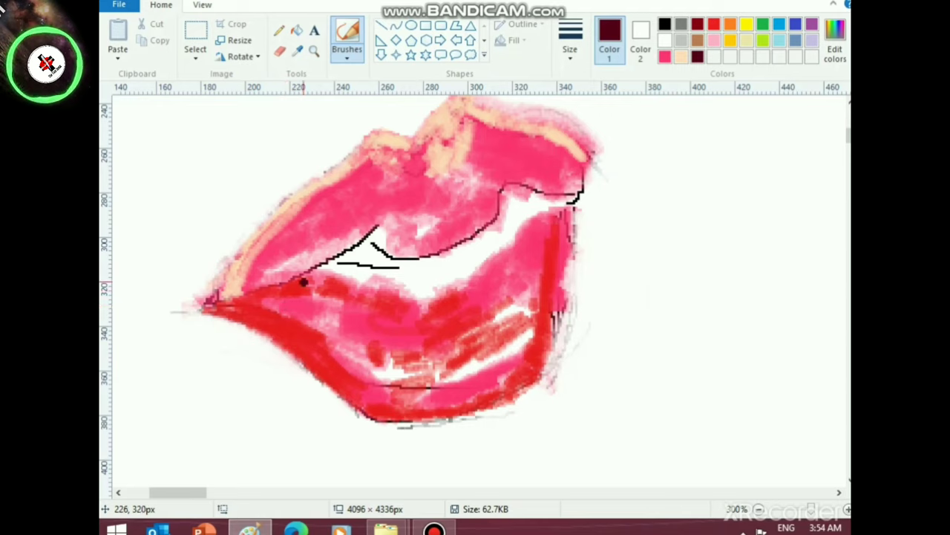
- Shade the left mouth corner maroon, covering the upper lip's left end and the start of the lower lip's contour
mouse_move(246, 294)
left_mouse_down()
mouse_move(320, 261)
mouse_move(279, 268)
mouse_move(303, 235)
mouse_move(284, 234)
mouse_move(239, 286)
mouse_move(266, 263)
mouse_move(279, 233)
mouse_move(258, 259)
mouse_move(331, 195)
mouse_move(305, 222)
mouse_move(298, 213)
mouse_move(310, 218)
mouse_move(289, 232)
mouse_move(312, 249)
mouse_move(297, 260)
mouse_move(324, 257)
mouse_move(250, 287)
mouse_move(285, 283)
mouse_move(211, 302)
left_mouse_up()
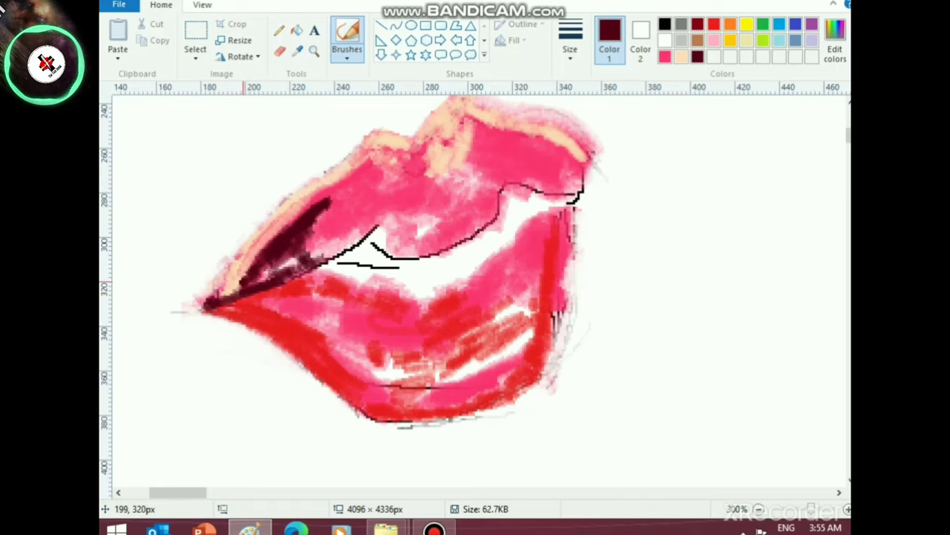
mouse_move(258, 279)
left_mouse_down()
mouse_move(285, 262)
mouse_move(294, 269)
left_mouse_up()
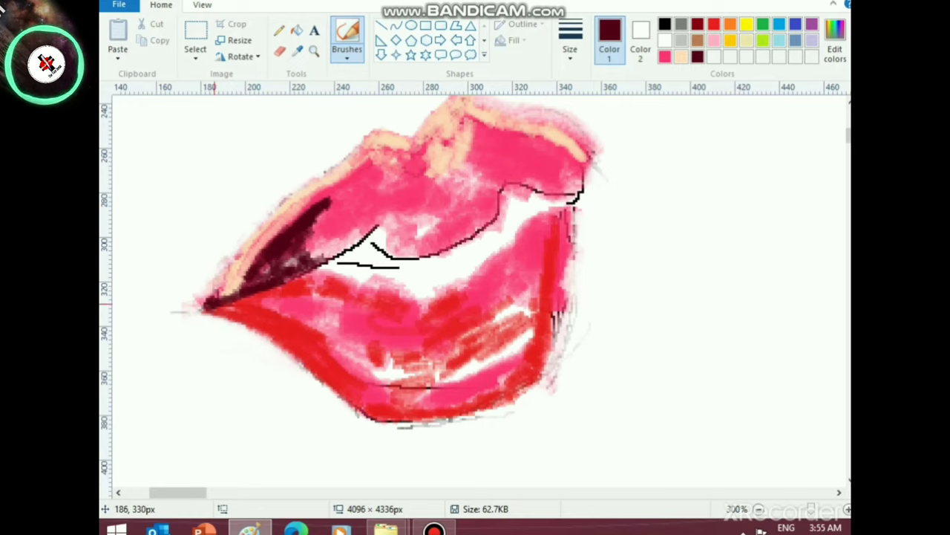
mouse_move(214, 305)
left_mouse_down()
mouse_move(266, 324)
mouse_move(202, 303)
left_mouse_up()
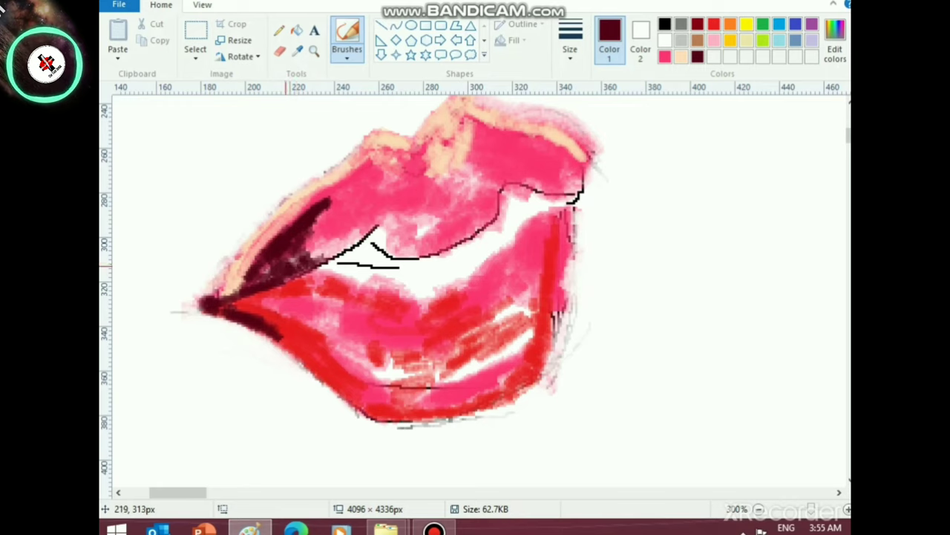
mouse_move(287, 265)
left_mouse_down()
mouse_move(256, 279)
mouse_move(303, 262)
left_mouse_up()
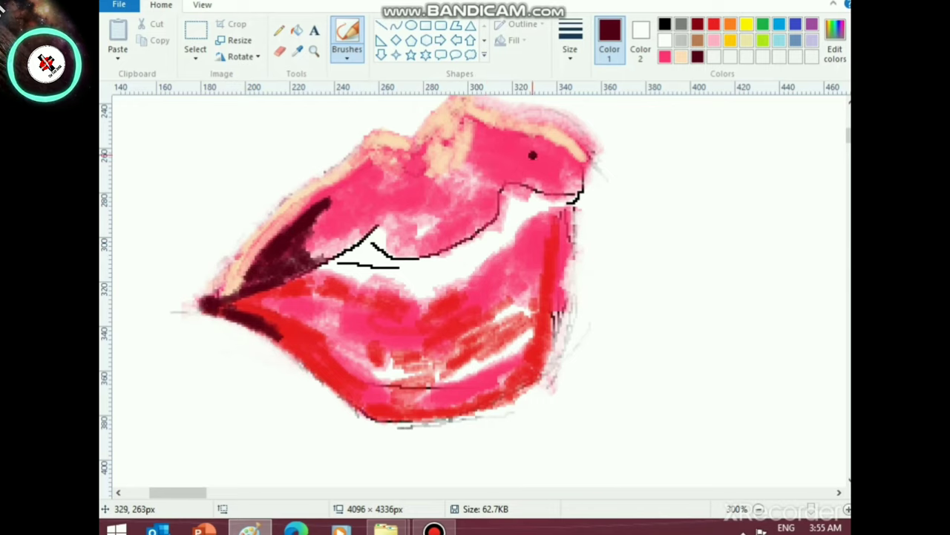
- Paint maroon shading on the upper lip's right end and down its inner edge into the mouth opening
mouse_move(517, 149)
left_mouse_down()
mouse_move(553, 175)
mouse_move(536, 159)
mouse_move(553, 169)
mouse_move(561, 167)
mouse_move(554, 160)
mouse_move(577, 163)
mouse_move(539, 160)
mouse_move(580, 173)
left_mouse_up()
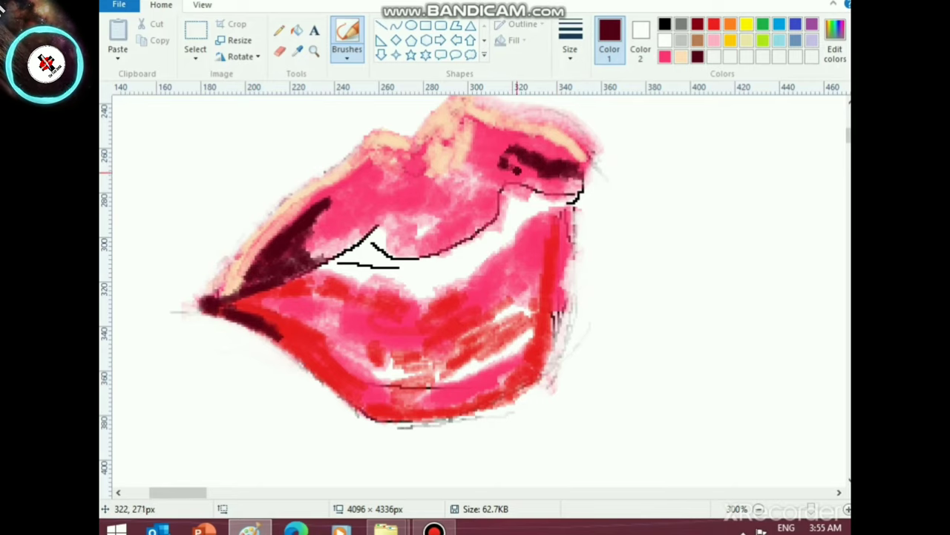
mouse_move(518, 172)
left_mouse_down()
mouse_move(560, 192)
mouse_move(509, 164)
mouse_move(524, 161)
mouse_move(494, 190)
mouse_move(497, 176)
mouse_move(496, 207)
mouse_move(468, 229)
mouse_move(501, 192)
mouse_move(498, 243)
mouse_move(483, 236)
left_mouse_up()
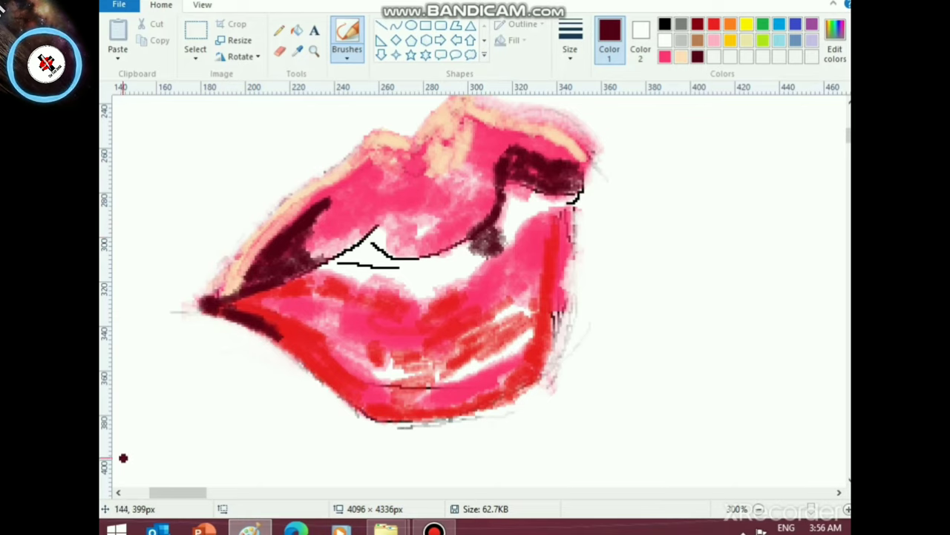
left_click_drag(179, 493, 194, 492)
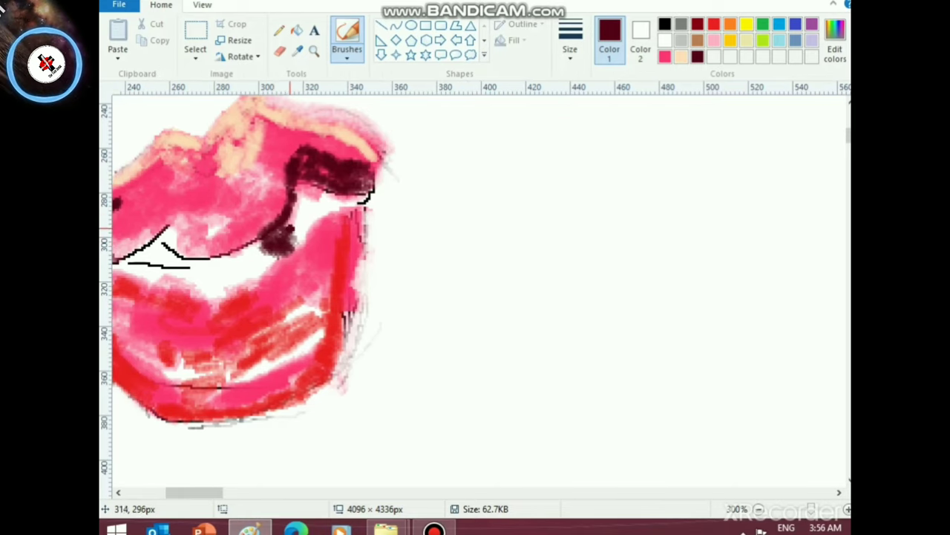
left_click_drag(290, 228, 298, 195)
- Mix a near-black maroon drawing colour with red 32, green 0 and blue 11
left_click(835, 40)
left_click_drag(637, 268, 636, 282)
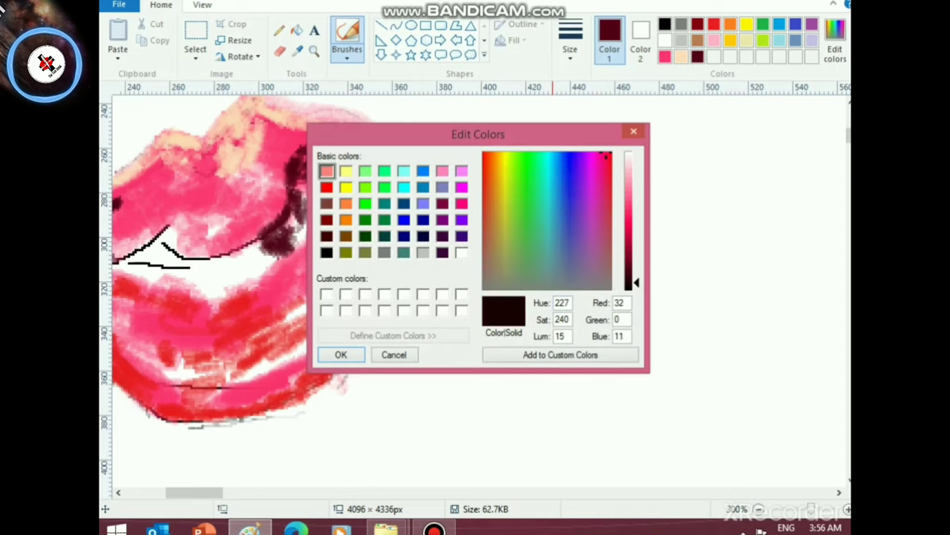
left_click(341, 354)
- Darken the mouth opening with near-black from the right corner to the centre, adding a small shadow beside the upper lip's middle notch
mouse_move(301, 195)
left_mouse_down()
mouse_move(288, 225)
mouse_move(308, 189)
mouse_move(326, 189)
mouse_move(296, 182)
mouse_move(365, 197)
mouse_move(372, 177)
mouse_move(362, 202)
mouse_move(303, 202)
mouse_move(341, 206)
mouse_move(315, 206)
mouse_move(295, 235)
mouse_move(300, 216)
mouse_move(256, 248)
mouse_move(240, 241)
mouse_move(278, 222)
mouse_move(285, 210)
mouse_move(266, 231)
mouse_move(290, 199)
mouse_move(285, 175)
mouse_move(261, 245)
left_mouse_up()
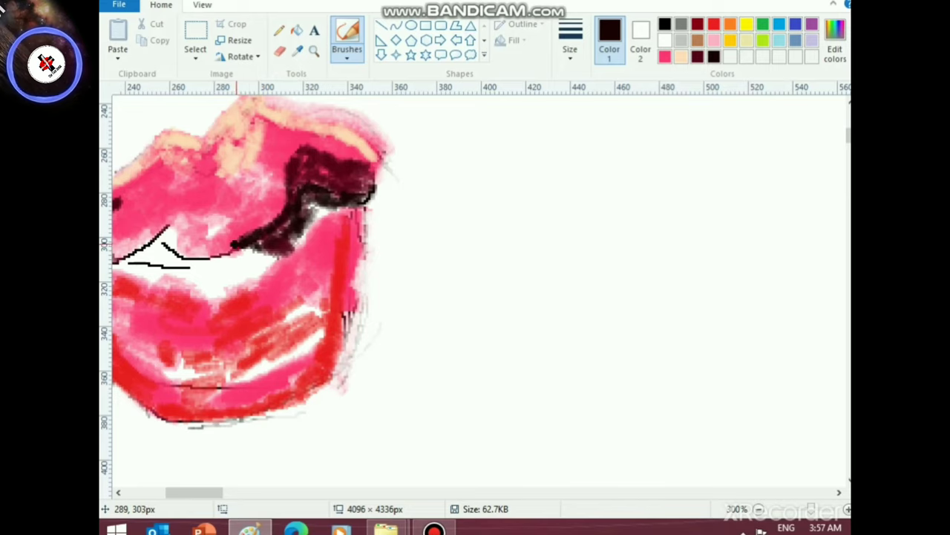
mouse_move(195, 247)
left_mouse_down()
mouse_move(182, 251)
mouse_move(168, 226)
left_mouse_up()
scroll(280, 329, "left", 3)
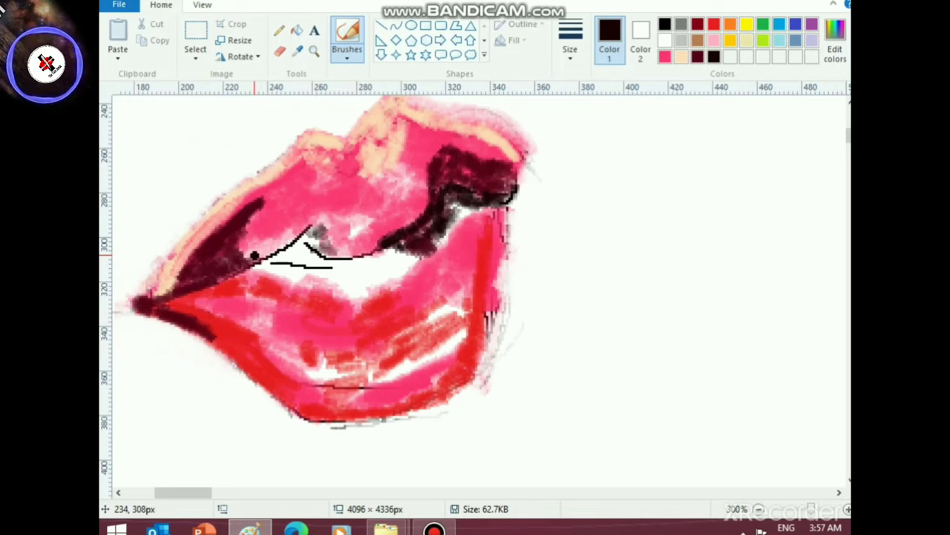
mouse_move(416, 249)
left_mouse_down()
mouse_move(365, 259)
mouse_move(394, 256)
mouse_move(398, 265)
left_mouse_up()
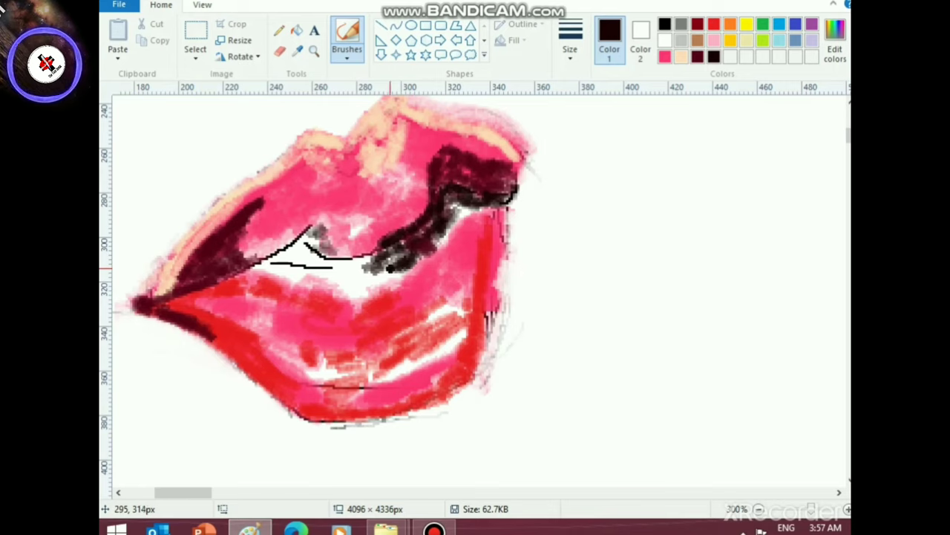
mouse_move(370, 273)
left_mouse_down()
mouse_move(410, 272)
mouse_move(361, 287)
mouse_move(389, 289)
left_mouse_up()
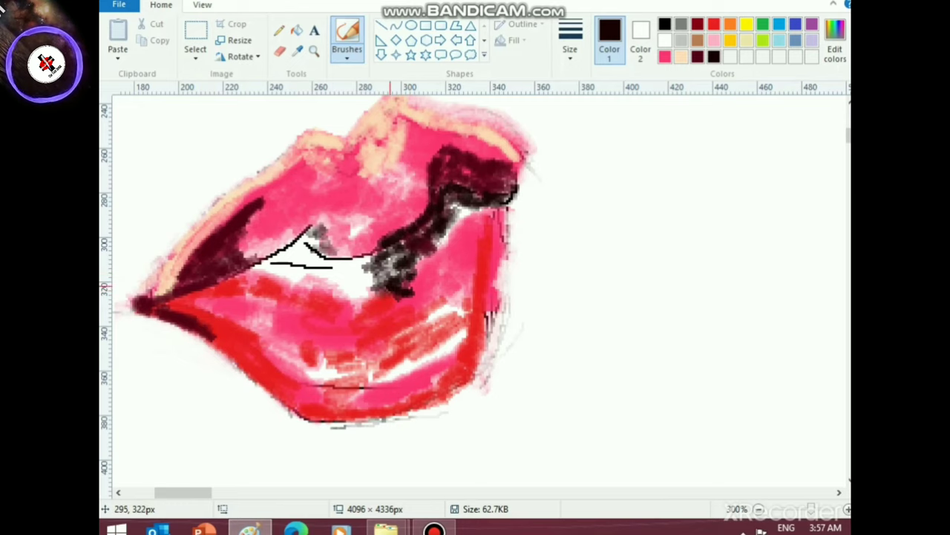
mouse_move(371, 289)
left_mouse_down()
mouse_move(365, 254)
mouse_move(351, 270)
mouse_move(378, 284)
left_mouse_up()
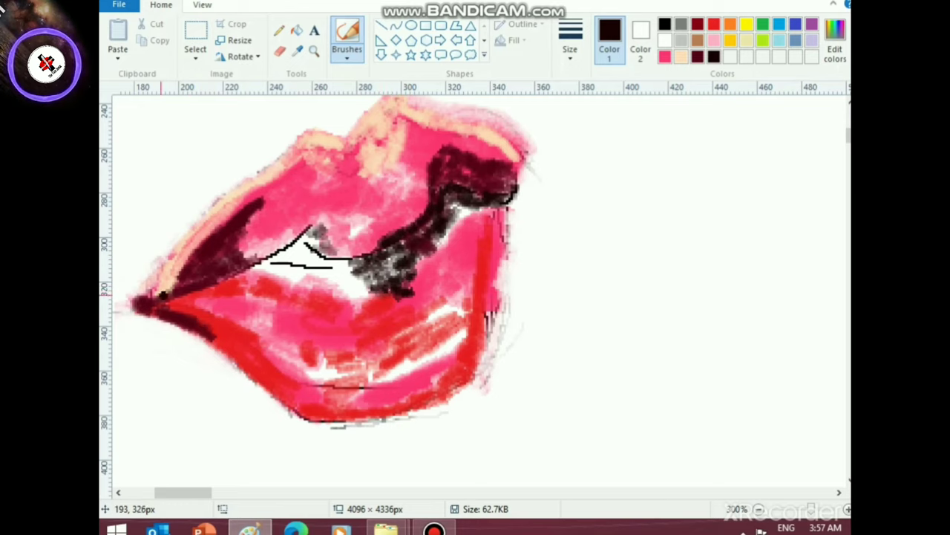
- Paint a near-black shadow along the lower lip's upper edge, from the left mouth corner to the centre
left_click_drag(198, 295, 231, 291)
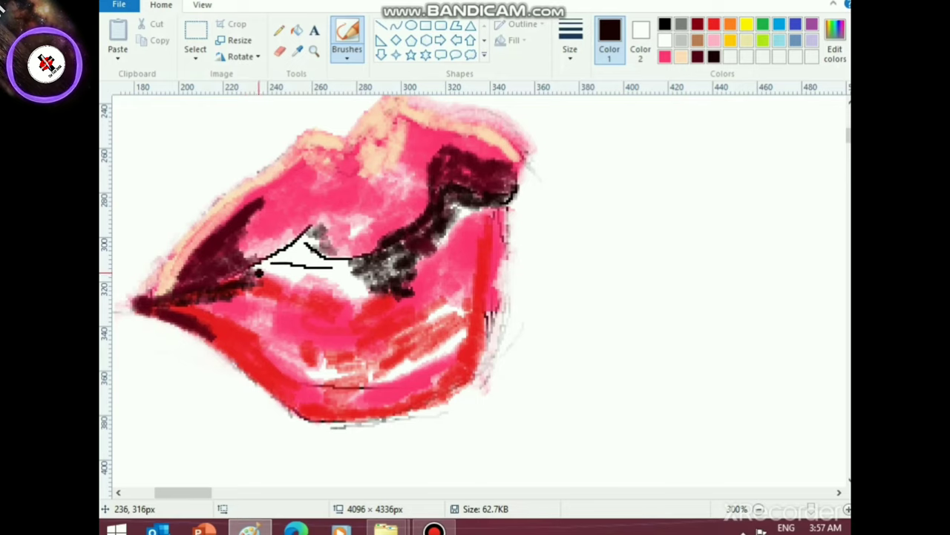
mouse_move(277, 271)
left_mouse_down()
mouse_move(299, 290)
mouse_move(287, 279)
mouse_move(289, 288)
mouse_move(251, 286)
mouse_move(322, 295)
mouse_move(301, 301)
mouse_move(369, 298)
mouse_move(315, 303)
mouse_move(339, 303)
mouse_move(322, 294)
mouse_move(360, 287)
mouse_move(346, 300)
mouse_move(306, 306)
left_mouse_up()
scroll(333, 329, "down", 1)
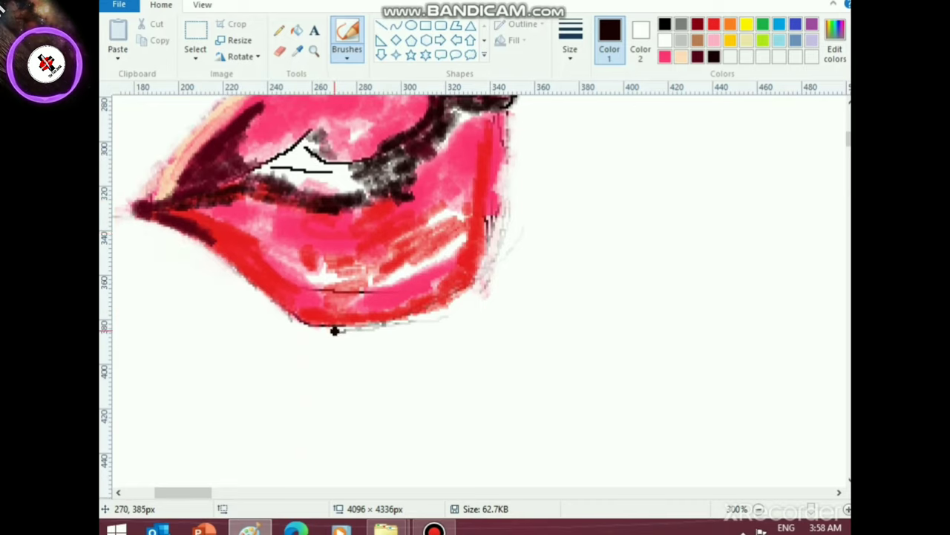
- Select the finished lips with a rectangular selection, stretch them slightly wider and reduce their height, and deselect
scroll(334, 329, "down", 2)
scroll(250, 374, "down", 1)
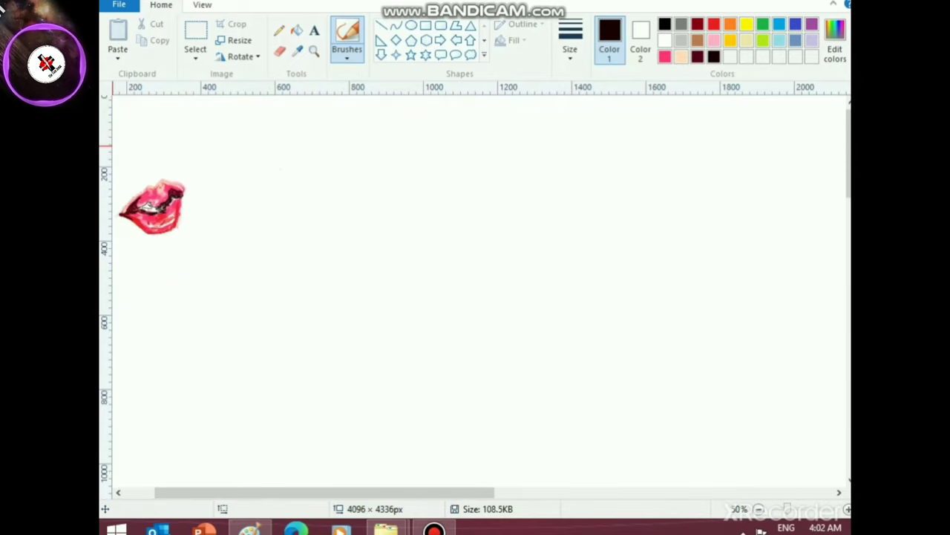
left_click(195, 58)
left_click(244, 92)
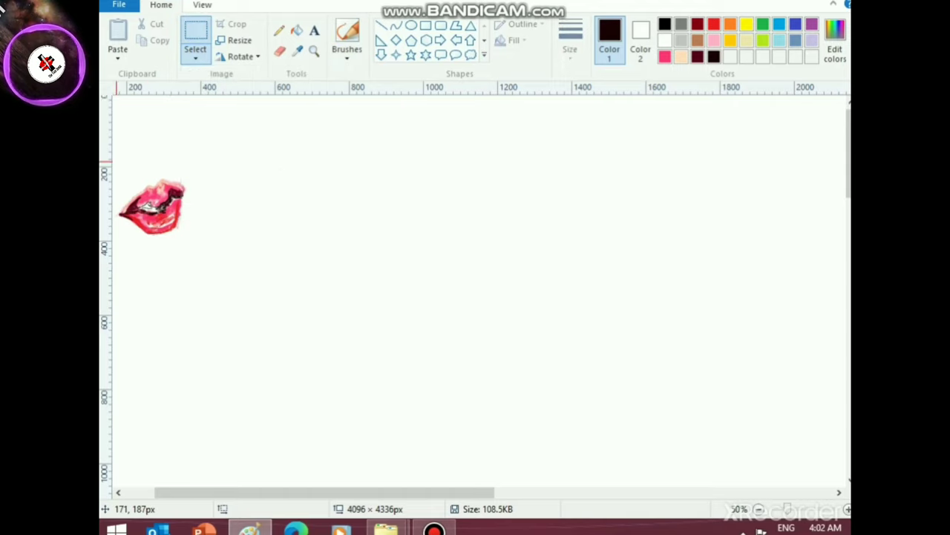
left_click_drag(119, 164, 210, 247)
mouse_move(212, 162)
left_mouse_down()
mouse_move(218, 179)
mouse_move(216, 169)
left_mouse_up()
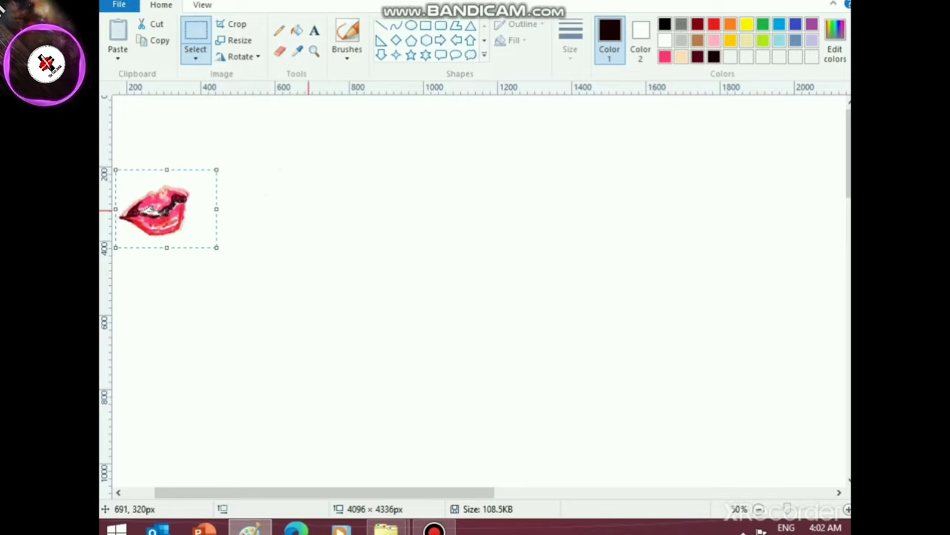
left_click(309, 210)
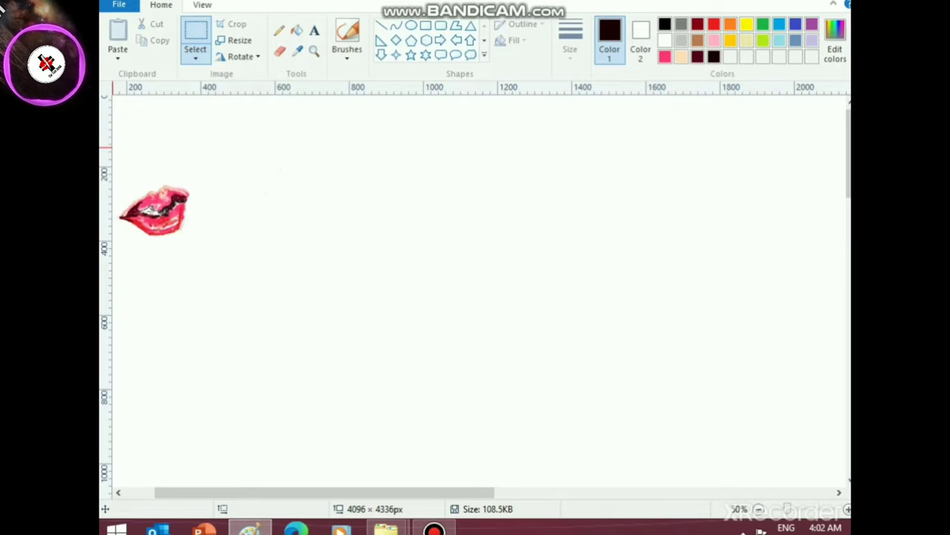
- Select the lips with a rectangular selection, move them lower and nearer the middle of the blank canvas, and deselect
mouse_move(117, 150)
left_mouse_down()
mouse_move(179, 226)
mouse_move(225, 248)
left_mouse_up()
left_click_drag(185, 225, 350, 281)
left_click(484, 315)
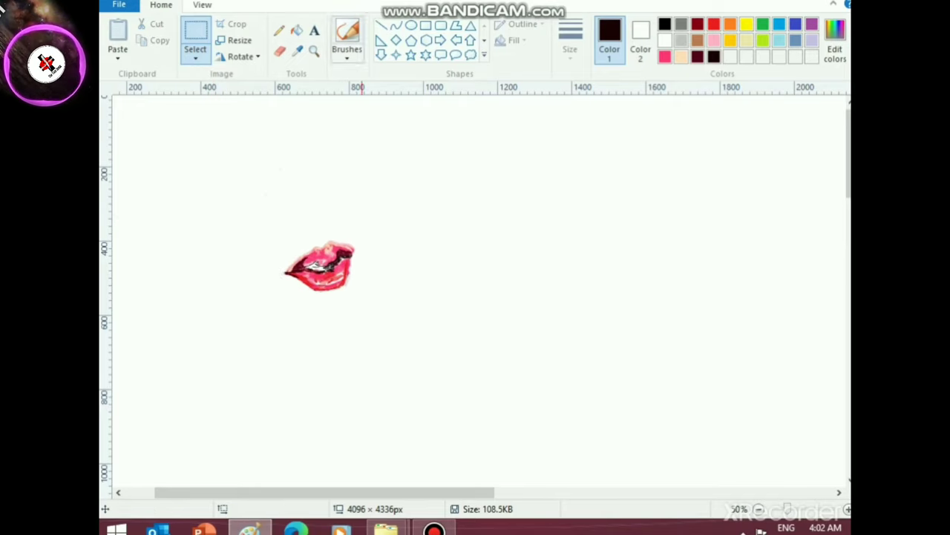
- Blend light pink brush strokes over the middle and left part of the upper lip
left_click(347, 57)
left_click(437, 109)
left_click(698, 41)
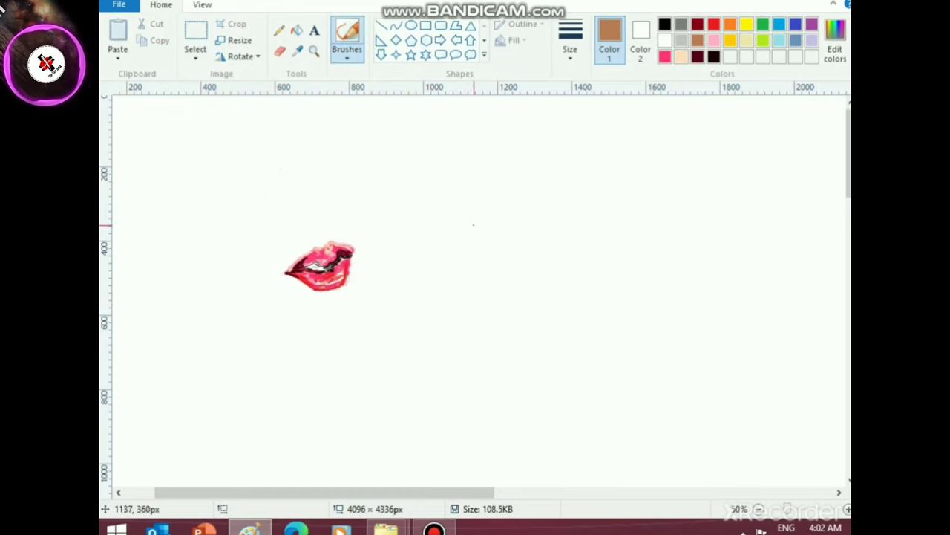
scroll(445, 271, "up", 4)
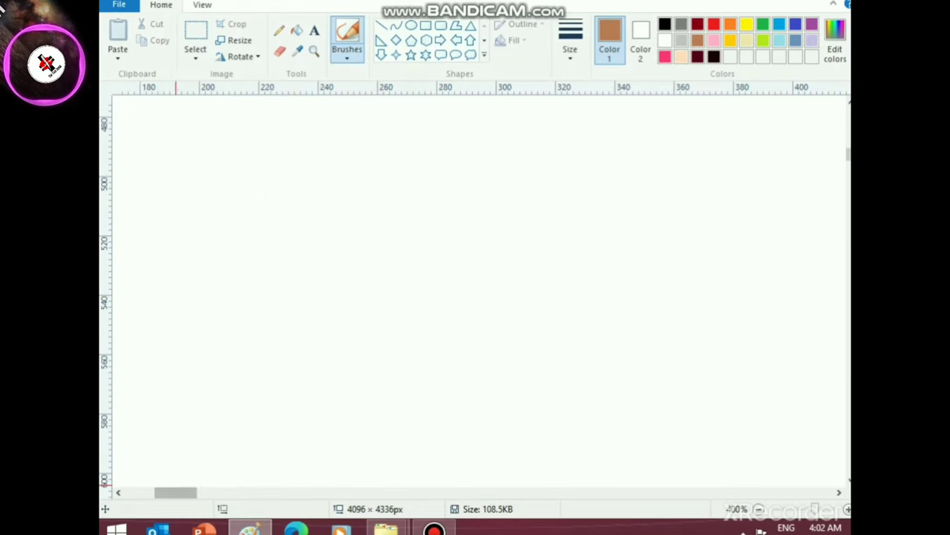
left_click_drag(327, 492, 259, 492)
scroll(248, 446, "up", 3)
scroll(251, 379, "down", 2)
scroll(252, 349, "up", 1)
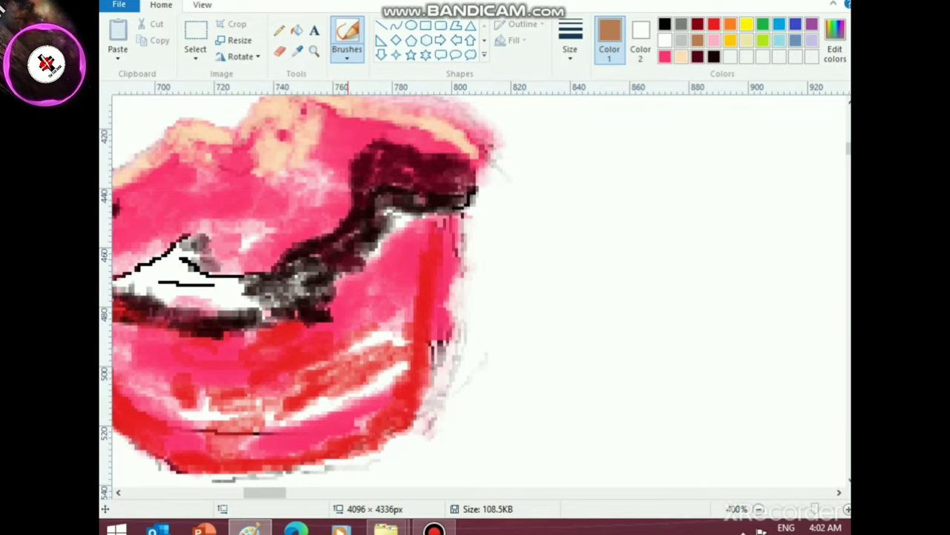
left_click(347, 55)
left_click(435, 110)
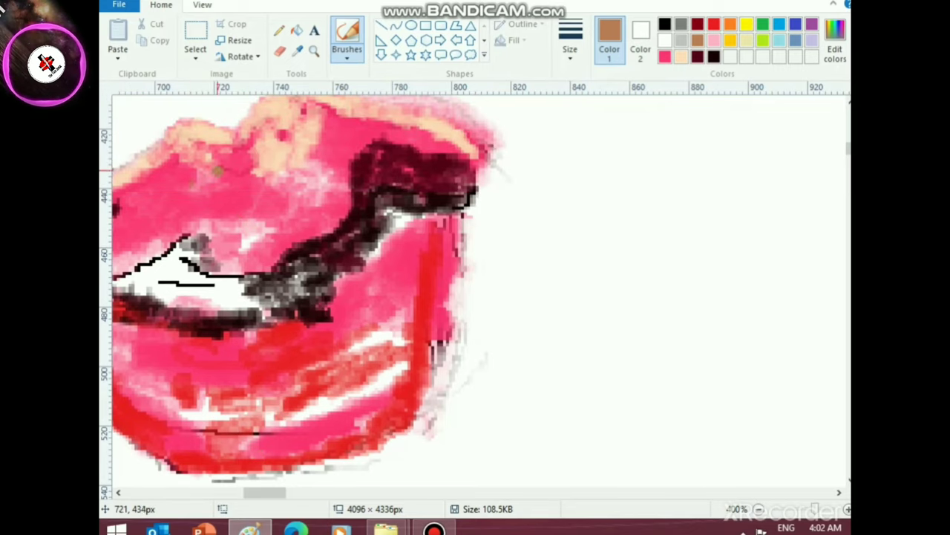
left_click(714, 40)
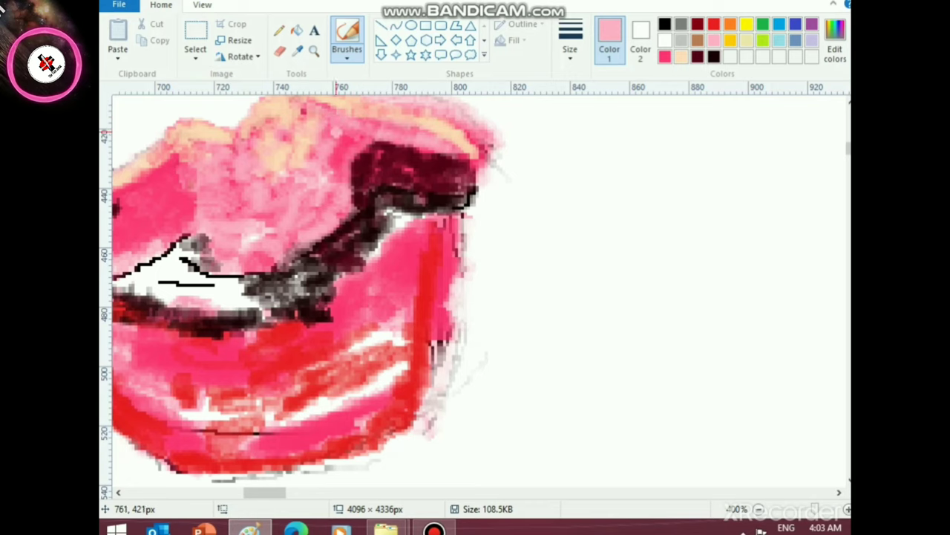
left_click_drag(265, 491, 253, 492)
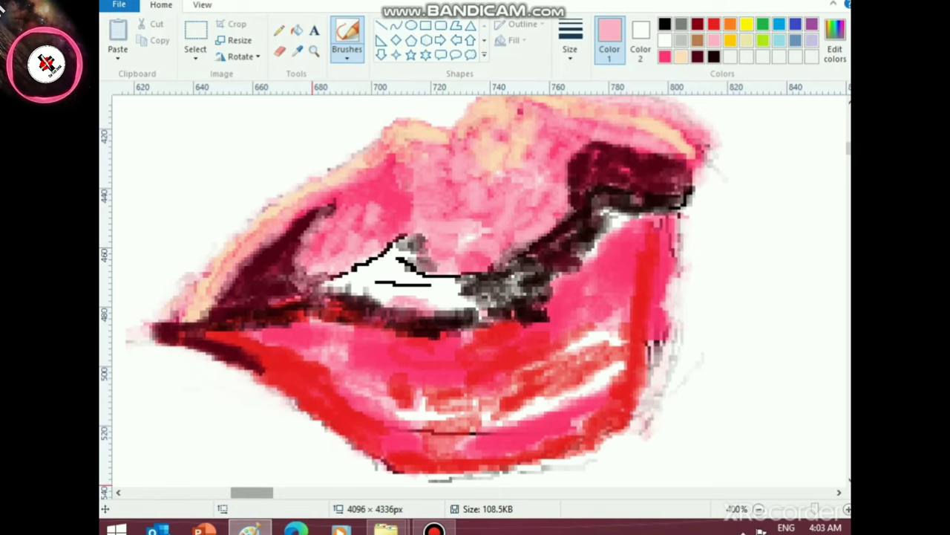
- Darken the mouth opening from the centre to the right corner with near-black, including the shadow beside the upper lip's middle notch
left_click_drag(247, 492, 257, 492)
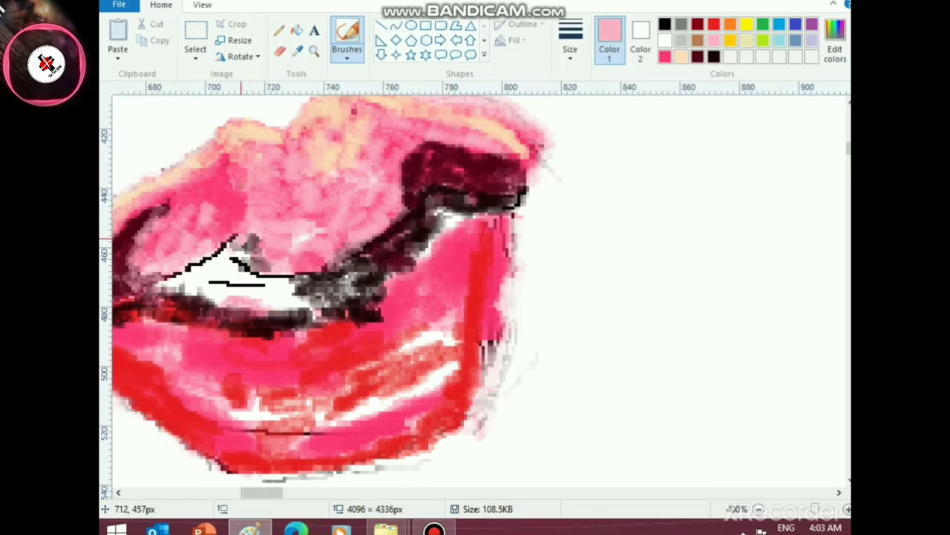
left_click(713, 56)
left_click(235, 233)
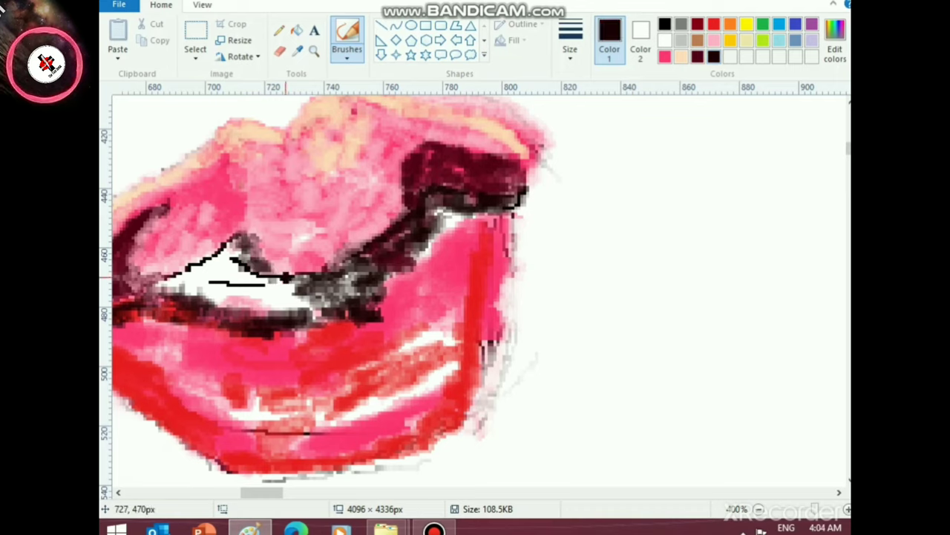
left_click_drag(275, 283, 349, 291)
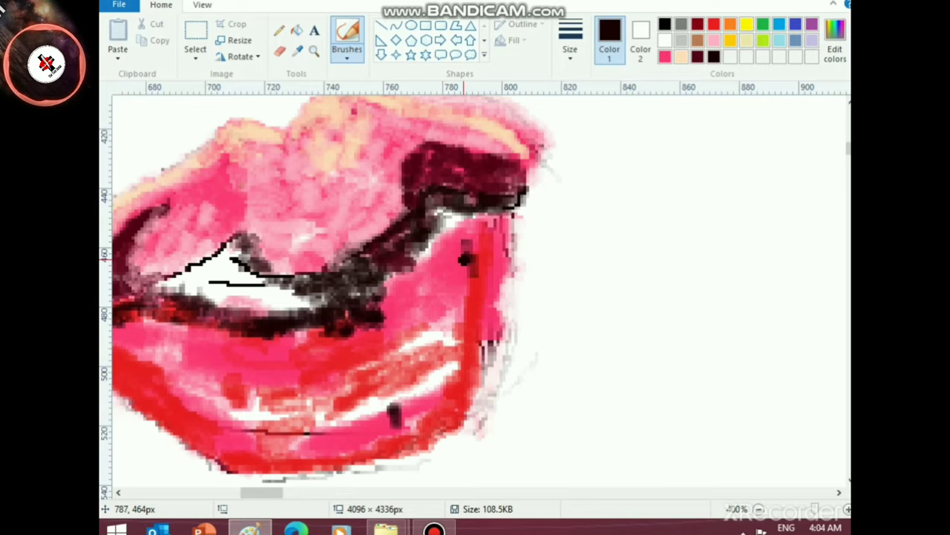
scroll(471, 264, "up", 3)
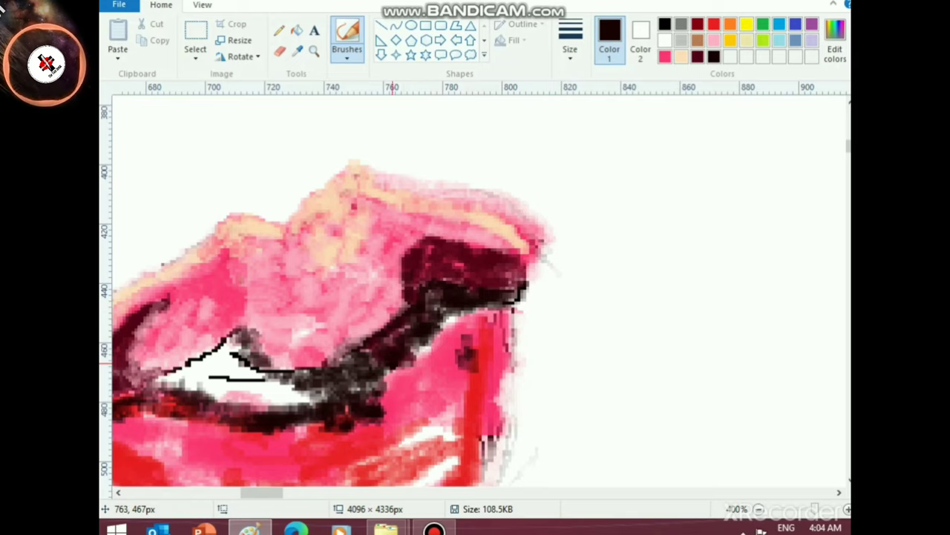
scroll(436, 395, "down", 1)
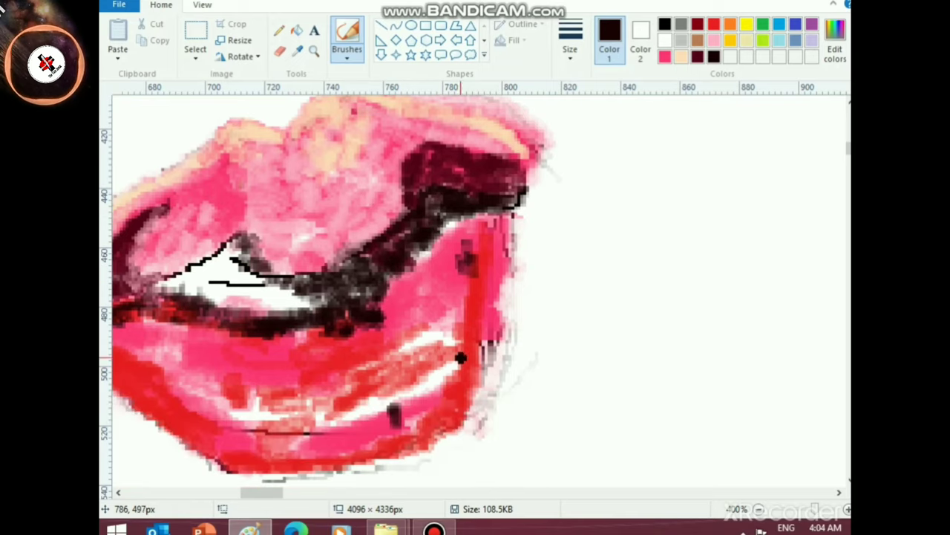
- Paint a near-black shadow down the lower lip's right edge, from the mouth corner to the lower curve
mouse_move(488, 271)
left_mouse_down()
mouse_move(497, 274)
mouse_move(493, 324)
left_mouse_up()
scroll(498, 330, "up", 1)
mouse_move(494, 415)
left_mouse_down()
mouse_move(494, 369)
mouse_move(503, 393)
mouse_move(484, 449)
left_mouse_up()
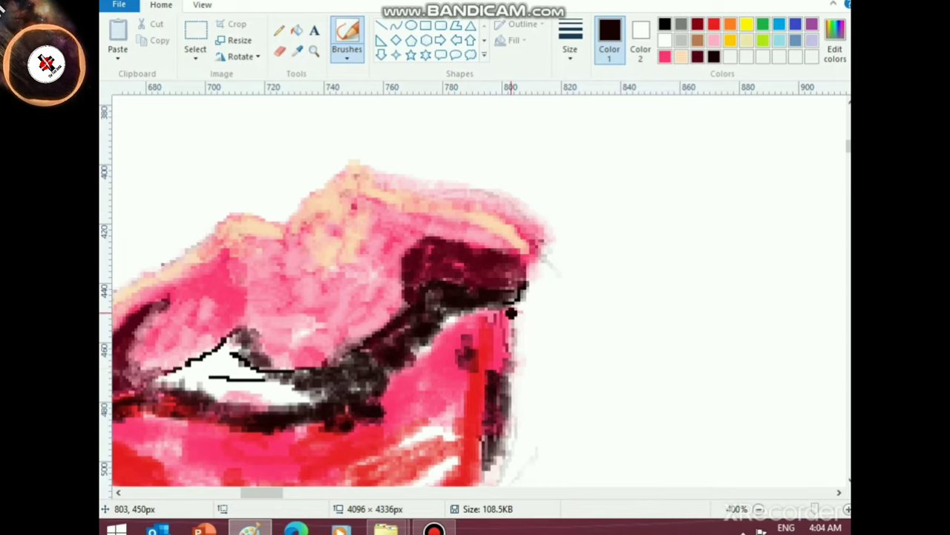
mouse_move(512, 315)
left_mouse_down()
mouse_move(503, 371)
mouse_move(487, 375)
mouse_move(488, 343)
mouse_move(495, 356)
mouse_move(512, 338)
mouse_move(507, 372)
left_mouse_up()
scroll(498, 349, "down", 3)
mouse_move(490, 330)
left_mouse_down()
mouse_move(473, 355)
mouse_move(464, 407)
mouse_move(464, 367)
mouse_move(484, 311)
left_mouse_up()
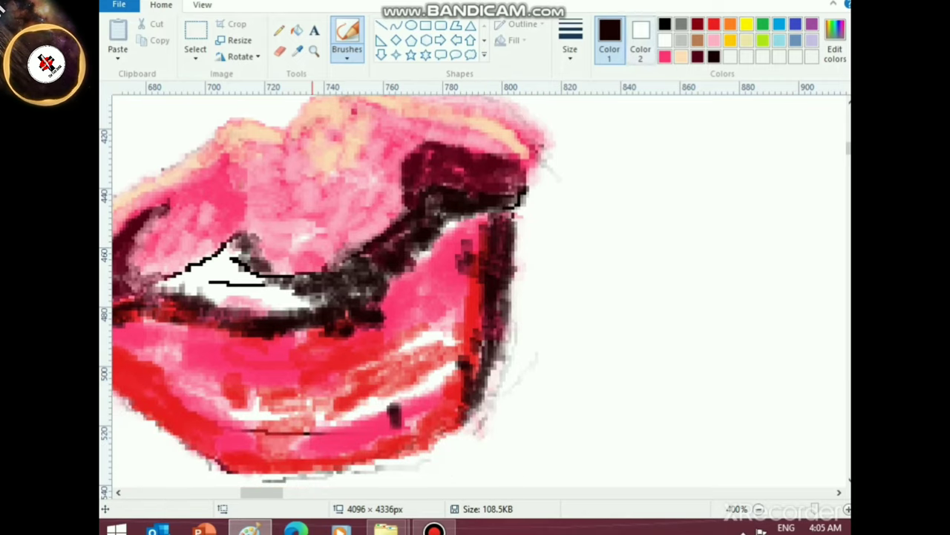
- Soften the lower lip's right-edge shadow with light pink and add a light pink rim along its outer side
left_click(715, 40)
mouse_move(484, 272)
left_mouse_down()
mouse_move(461, 291)
mouse_move(463, 258)
mouse_move(487, 236)
mouse_move(502, 250)
mouse_move(494, 242)
mouse_move(478, 310)
mouse_move(485, 271)
mouse_move(490, 316)
mouse_move(464, 357)
mouse_move(457, 398)
mouse_move(466, 412)
mouse_move(486, 391)
left_mouse_up()
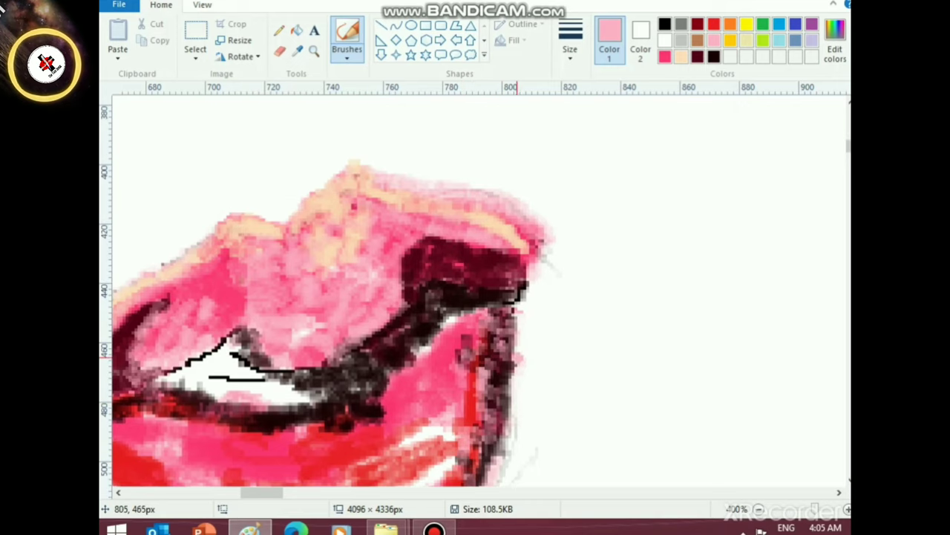
mouse_move(518, 358)
left_mouse_down()
mouse_move(514, 318)
mouse_move(512, 386)
left_mouse_up()
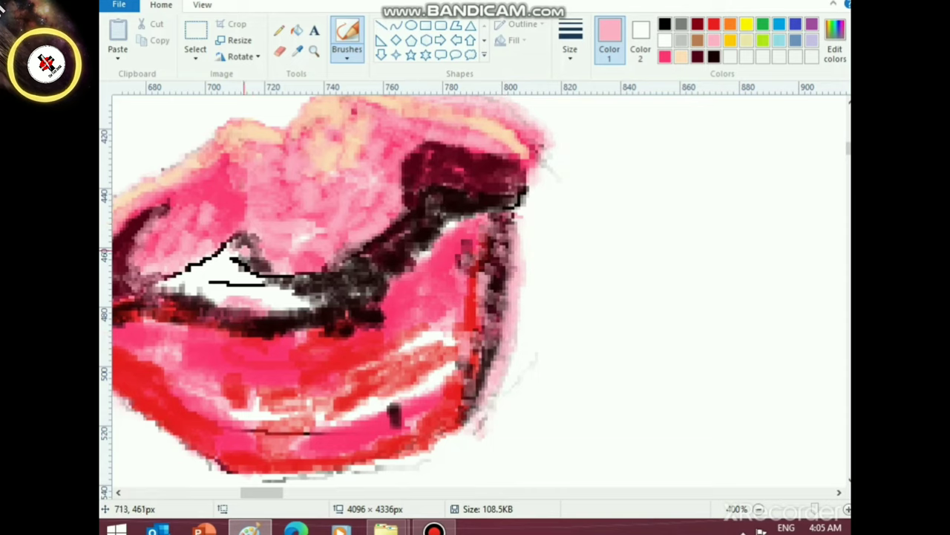
- Deepen the maroon shadow in the upper lip's left part with near-black, along its upper tip and towards the teeth
scroll(243, 257, "up", 3)
left_click_drag(274, 492, 263, 492)
left_click(714, 57)
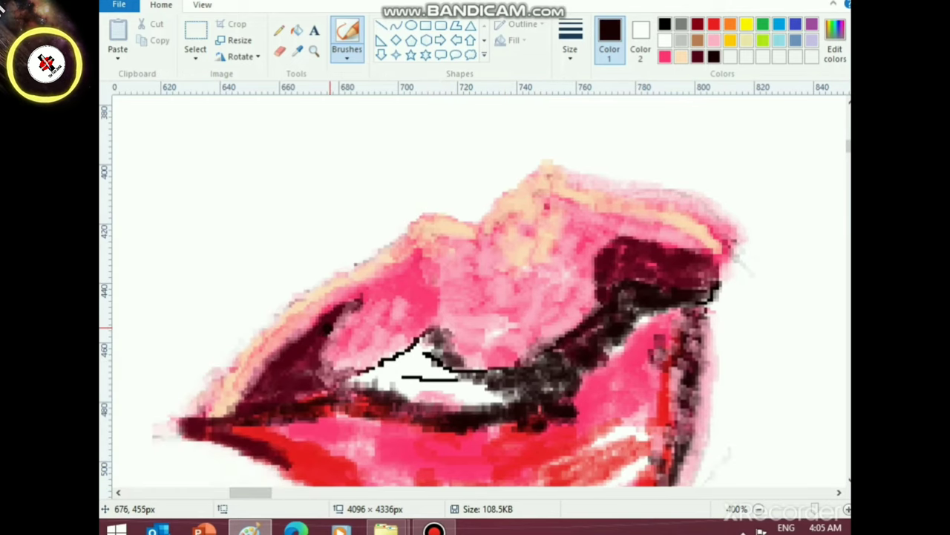
mouse_move(335, 334)
left_mouse_down()
mouse_move(321, 331)
mouse_move(366, 291)
mouse_move(365, 304)
left_mouse_up()
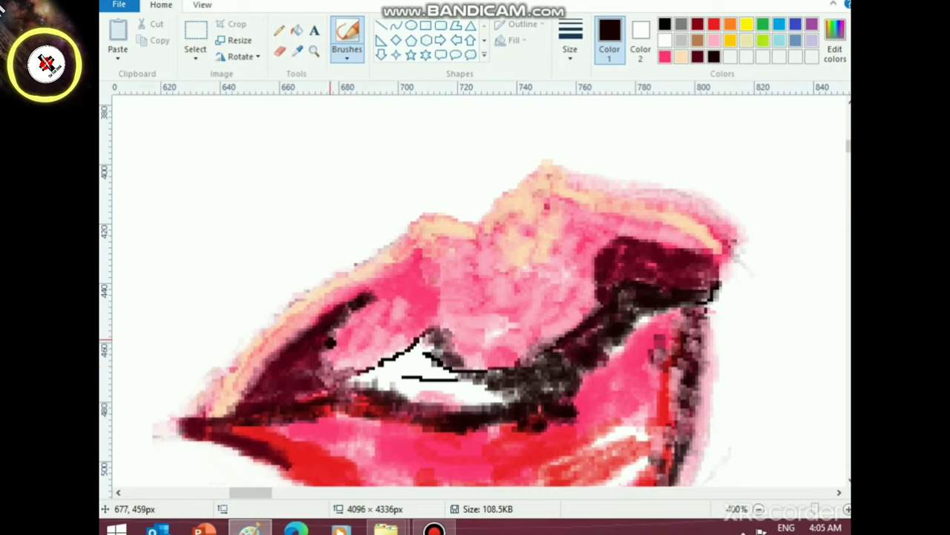
mouse_move(346, 369)
left_mouse_down()
mouse_move(357, 367)
mouse_move(298, 393)
mouse_move(315, 381)
left_mouse_up()
- Shade the lower lip's lower-left edge with near-black, from the left mouth corner towards the bottom curve
scroll(323, 386, "down", 3)
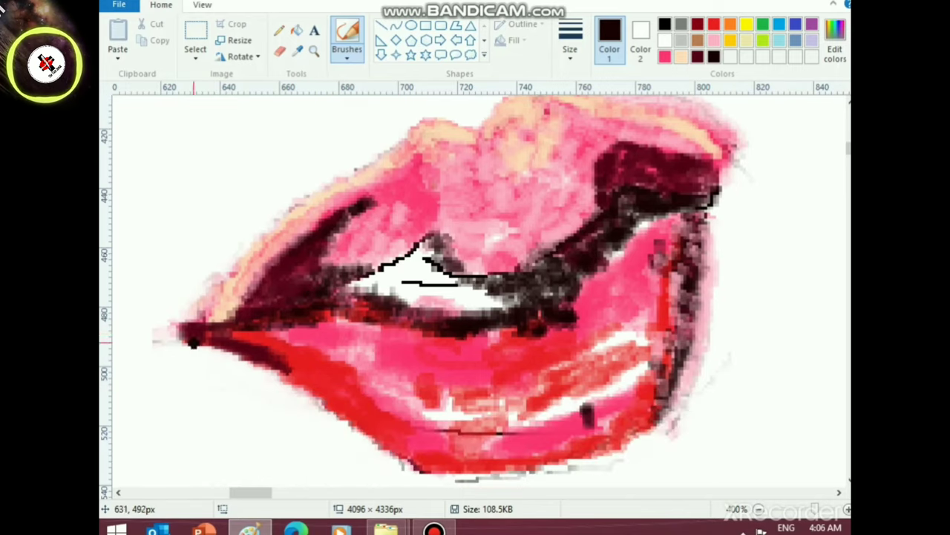
mouse_move(327, 404)
left_mouse_down()
mouse_move(315, 384)
mouse_move(354, 414)
mouse_move(306, 376)
mouse_move(364, 421)
left_mouse_up()
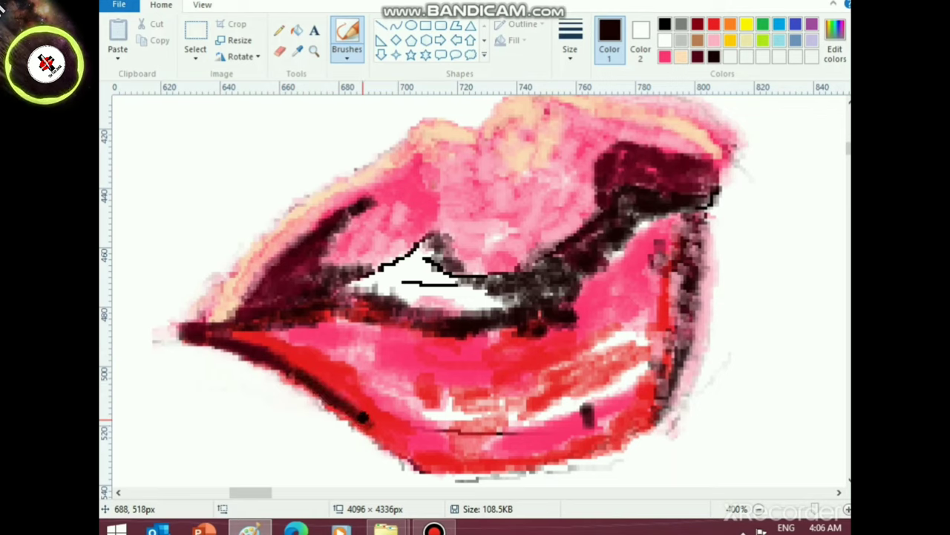
mouse_move(241, 337)
left_mouse_down()
mouse_move(289, 338)
mouse_move(282, 334)
mouse_move(303, 331)
mouse_move(288, 325)
mouse_move(319, 318)
mouse_move(285, 321)
mouse_move(283, 348)
mouse_move(310, 352)
mouse_move(298, 357)
mouse_move(331, 369)
mouse_move(315, 364)
mouse_move(366, 405)
mouse_move(334, 384)
mouse_move(363, 410)
left_mouse_up()
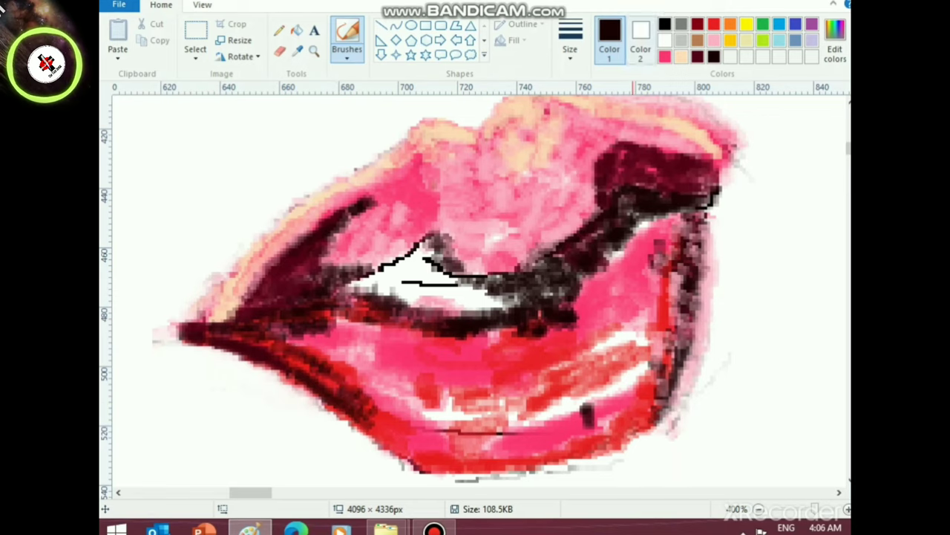
- Try a peach highlight along the lower lip's lower-left edge
left_click(682, 57)
mouse_move(333, 367)
left_mouse_down()
mouse_move(304, 345)
mouse_move(375, 412)
left_mouse_up()
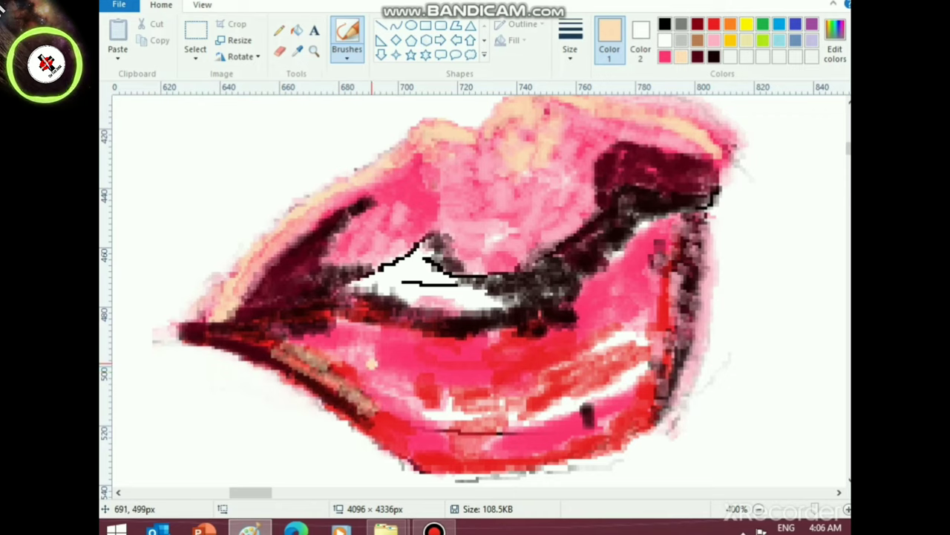
- Undo the peach highlight strokes and blend light pink over the lower lip, from its left side across the middle to the right
left_click(714, 39)
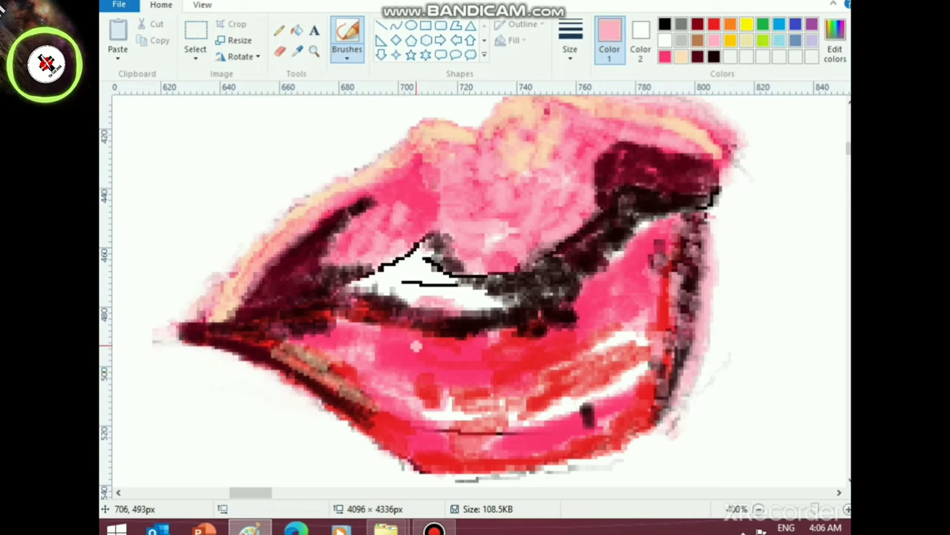
key("ctrl+z")
key("ctrl+z")
key("ctrl+z")
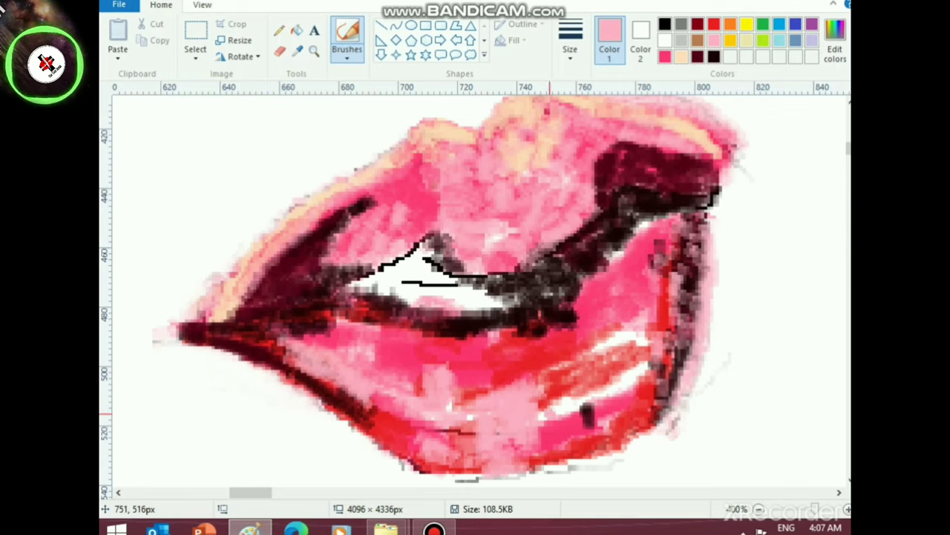
mouse_move(551, 413)
left_mouse_down()
mouse_move(559, 376)
mouse_move(571, 381)
mouse_move(574, 363)
mouse_move(595, 360)
mouse_move(595, 435)
mouse_move(579, 445)
left_mouse_up()
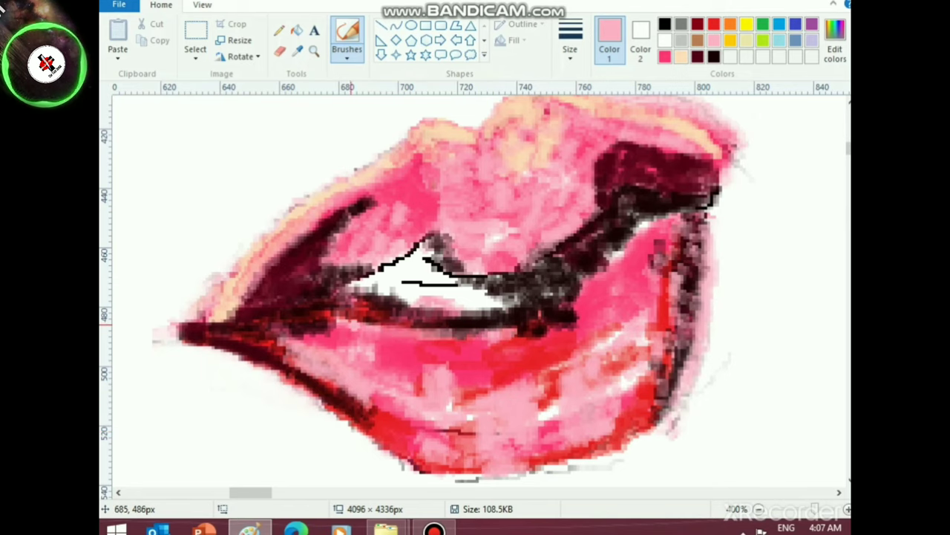
- Add dark maroon shading to the lower lip's upper middle area, just below the mouth opening
left_click(698, 56)
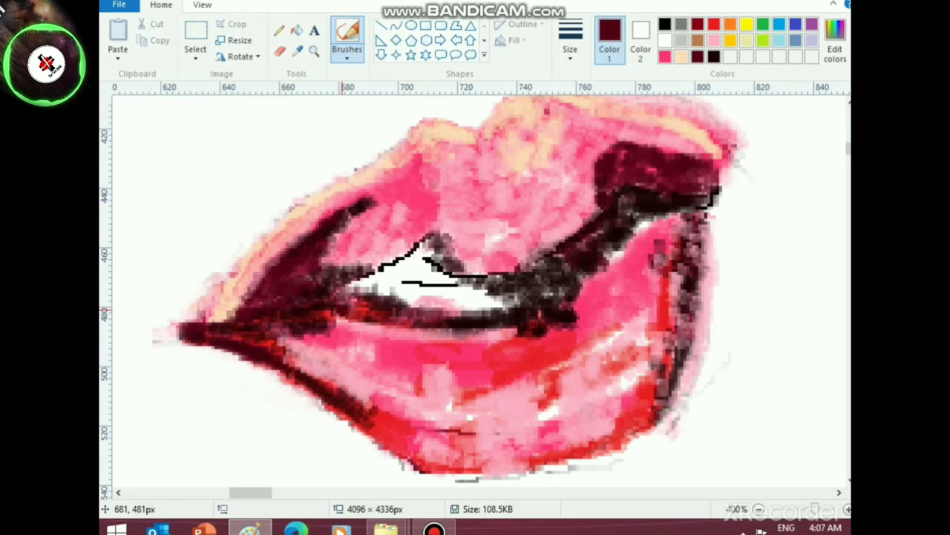
mouse_move(354, 323)
left_mouse_down()
mouse_move(462, 354)
mouse_move(460, 378)
mouse_move(484, 389)
mouse_move(436, 401)
mouse_move(428, 382)
mouse_move(393, 367)
mouse_move(416, 349)
mouse_move(390, 346)
mouse_move(443, 375)
mouse_move(464, 411)
mouse_move(437, 384)
left_mouse_up()
scroll(477, 386, "up", 2)
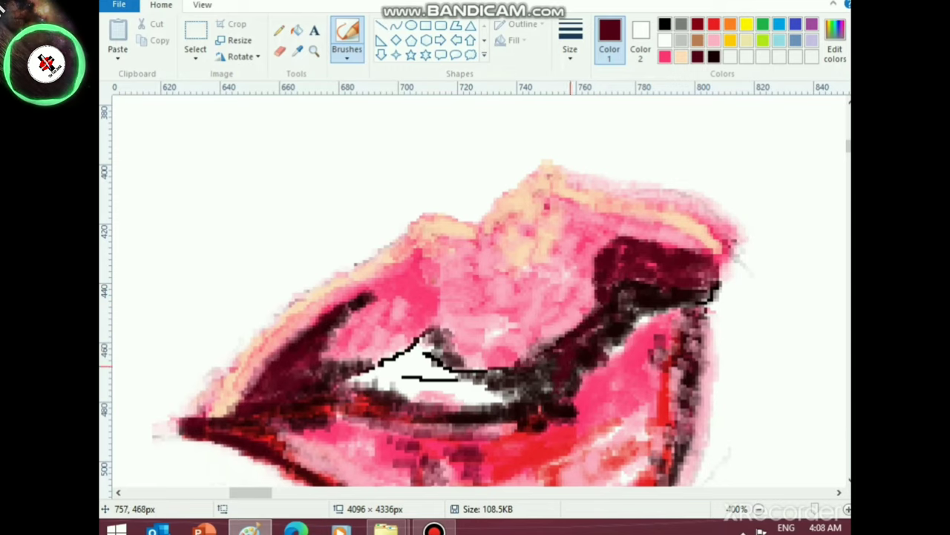
- Fill the right half of the mouth opening more solidly with near-black down to the lower lip's edge
scroll(588, 382, "up", 2)
scroll(588, 382, "down", 2)
left_click(714, 56)
mouse_move(571, 361)
left_mouse_down()
mouse_move(588, 324)
mouse_move(645, 301)
mouse_move(633, 352)
mouse_move(614, 355)
left_mouse_up()
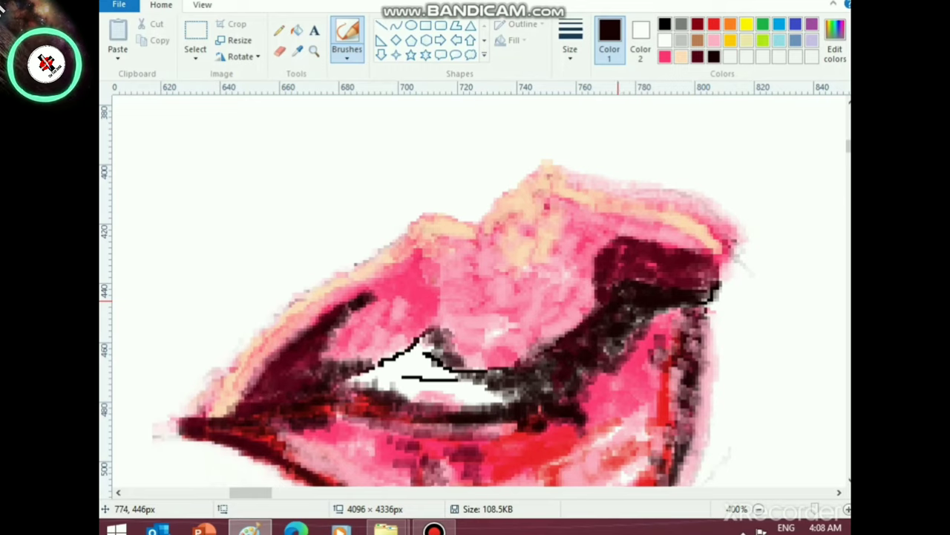
- Refine the upper lip's right maroon patch with a light pink trim, a near-black left edge and a softened light pink upper side
left_click(713, 41)
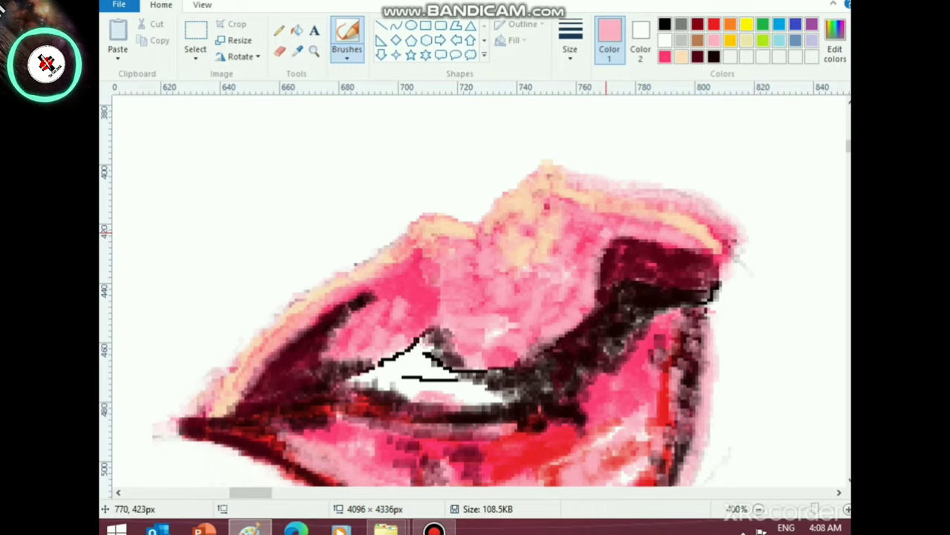
left_click(597, 291)
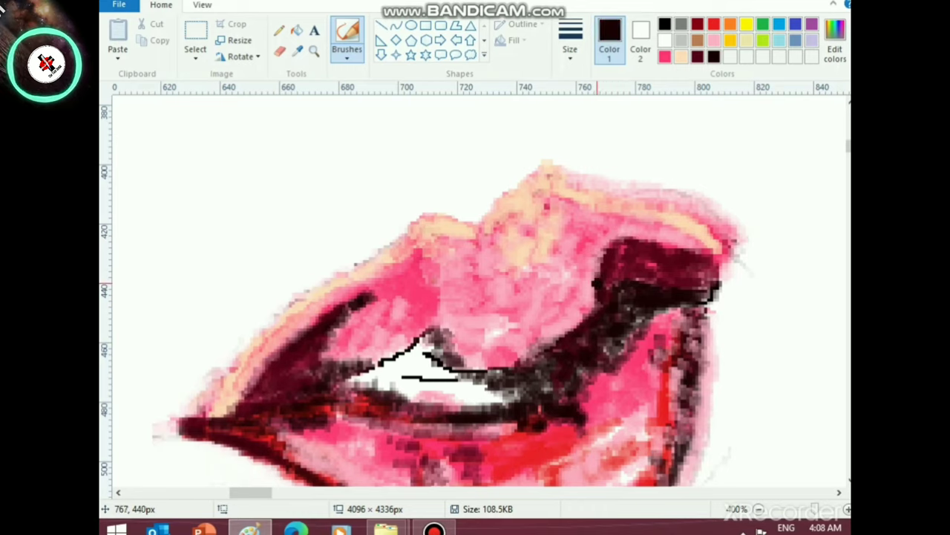
mouse_move(599, 294)
left_mouse_down()
mouse_move(598, 259)
mouse_move(610, 237)
left_mouse_up()
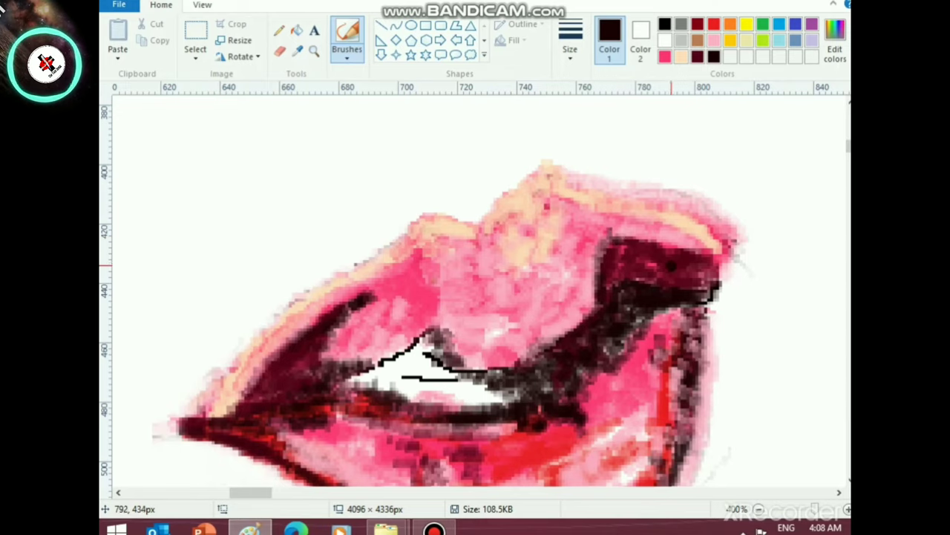
left_click(713, 40)
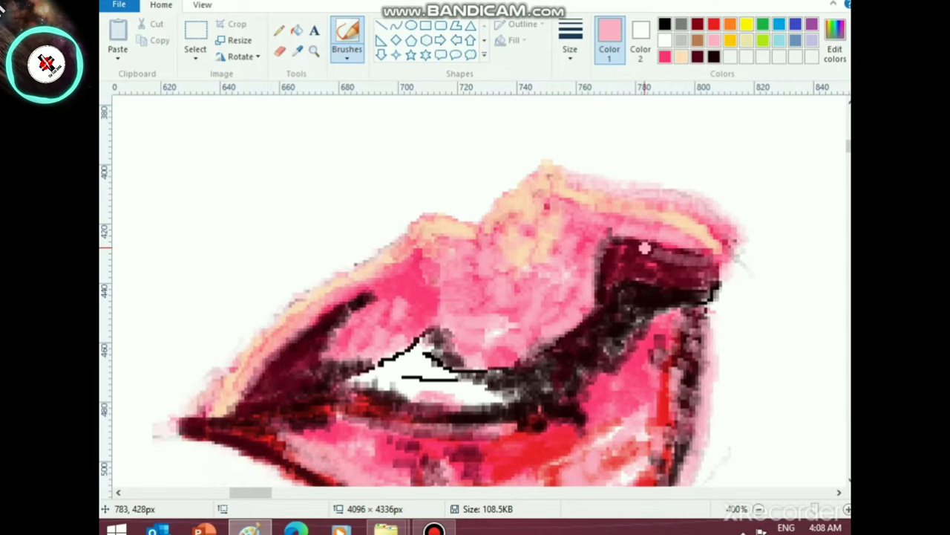
scroll(589, 372, "down", 2)
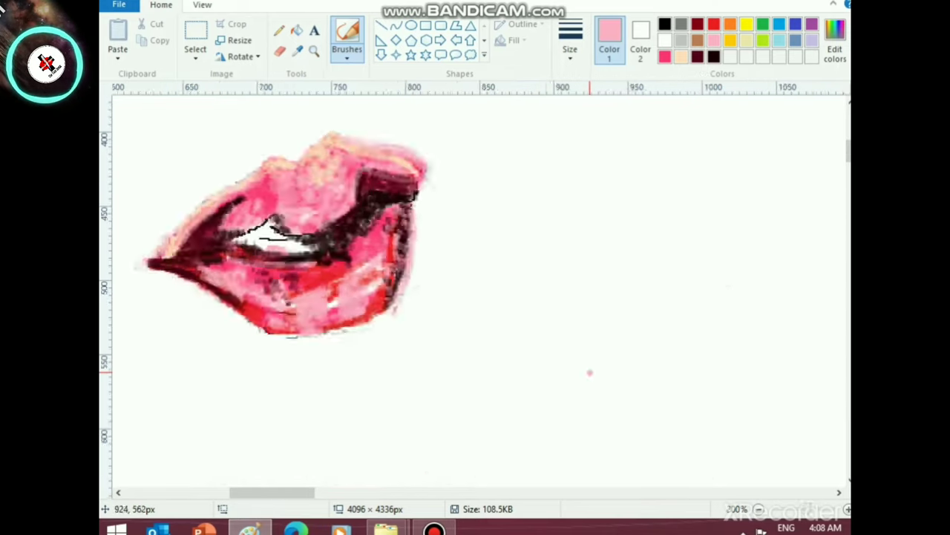
scroll(590, 372, "down", 1)
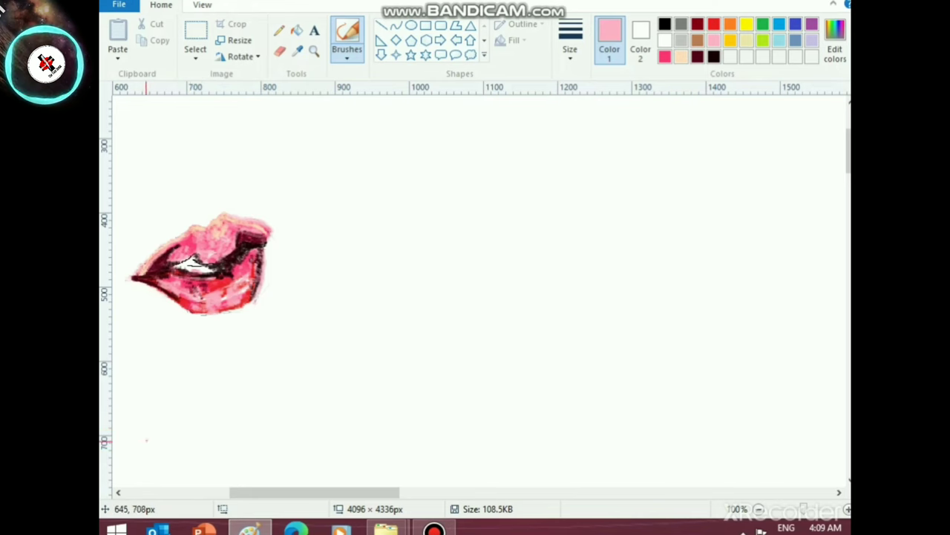
scroll(146, 440, "up", 2)
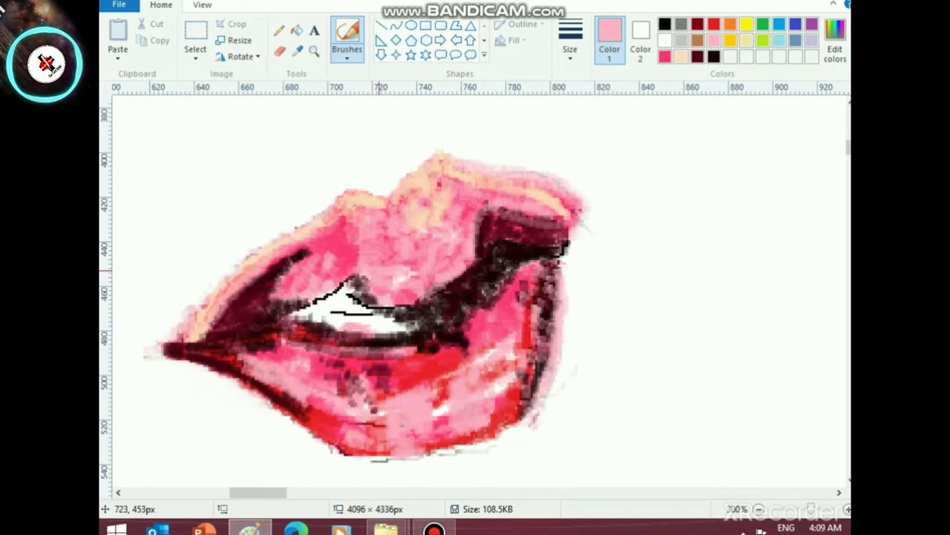
- Shade around the left end of the mouth opening with near-black and add deep pink strokes beside it
left_click(714, 56)
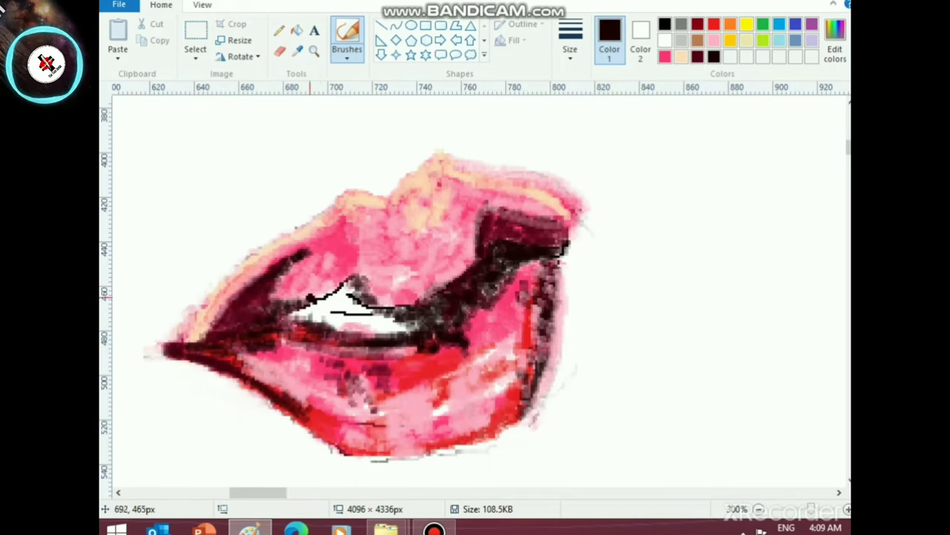
mouse_move(310, 297)
left_mouse_down()
mouse_move(373, 276)
mouse_move(365, 297)
mouse_move(398, 307)
mouse_move(343, 269)
mouse_move(295, 302)
left_mouse_up()
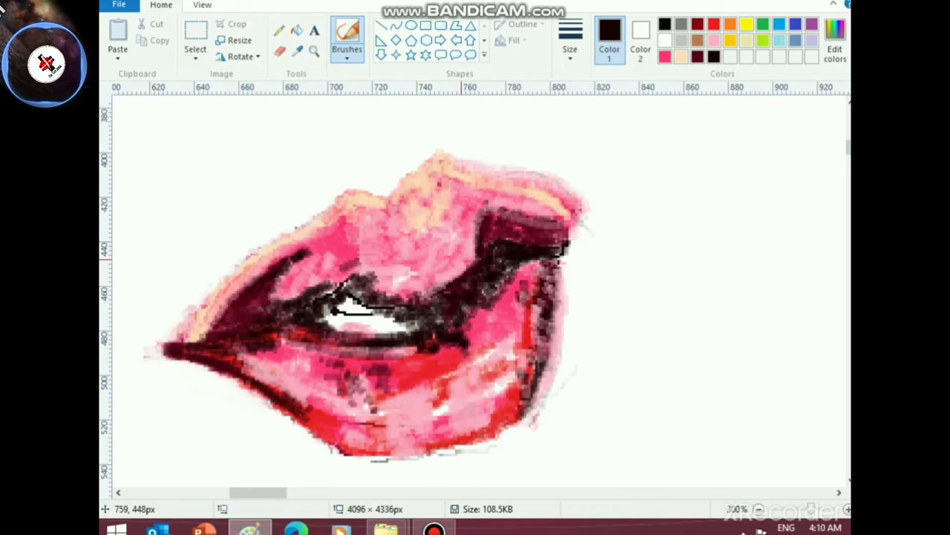
left_click(666, 57)
left_click_drag(331, 302, 276, 325)
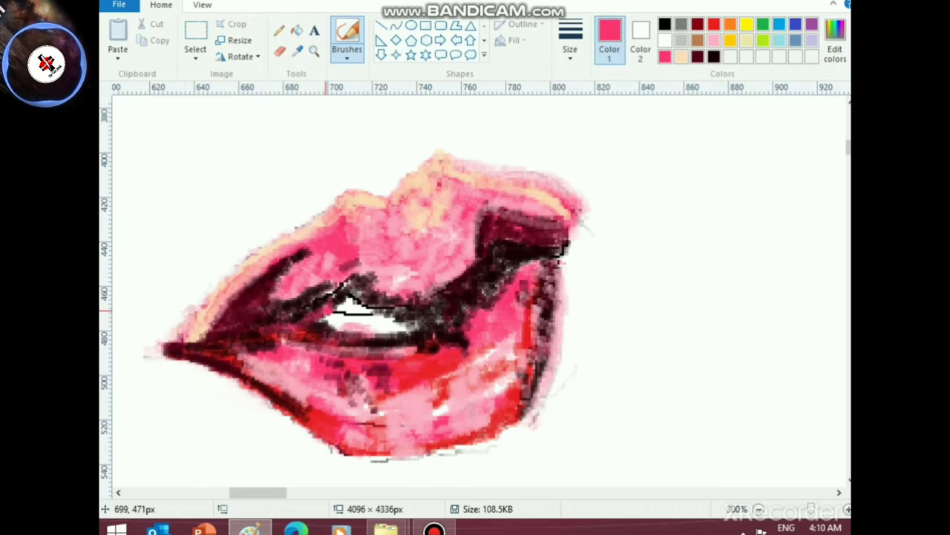
left_click_drag(343, 295, 326, 303)
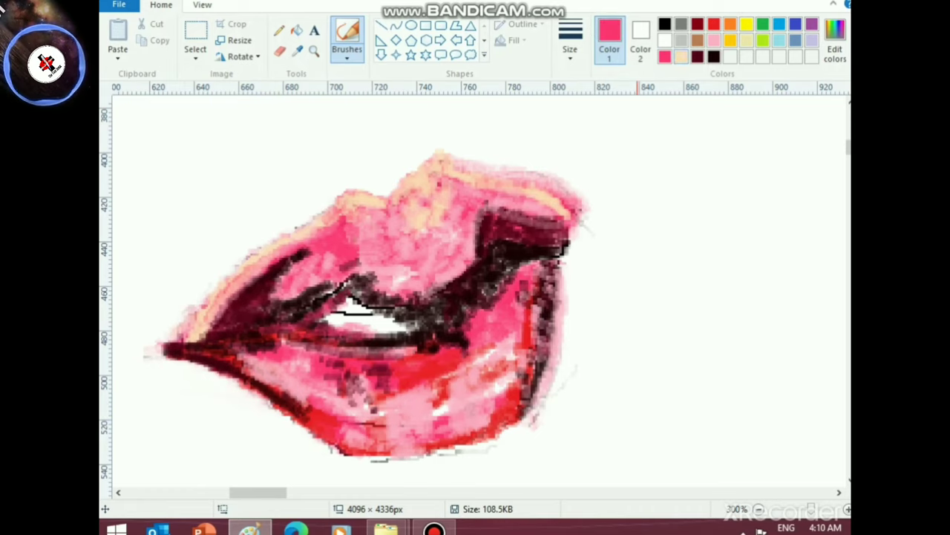
- Try to outline the teeth inside the white mouth opening with thin black pencil lines
left_click(279, 29)
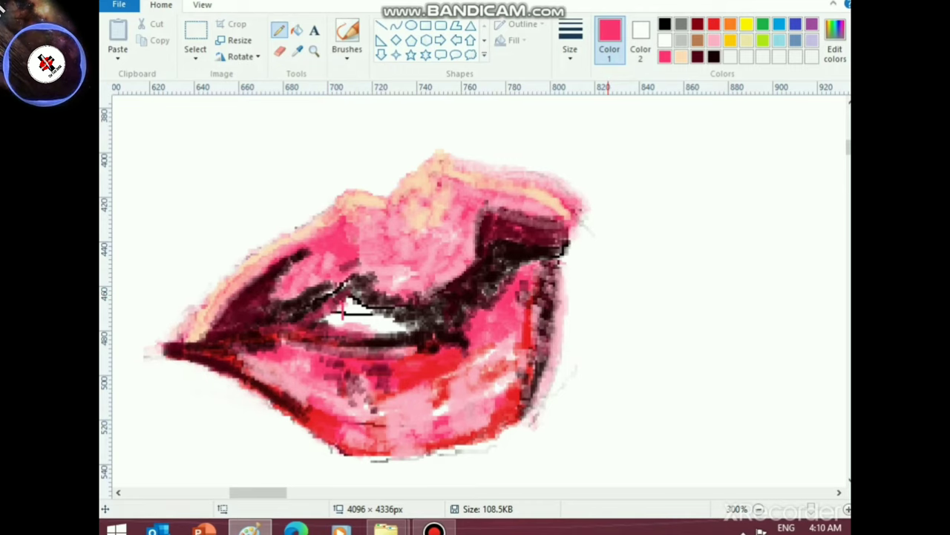
left_click(664, 24)
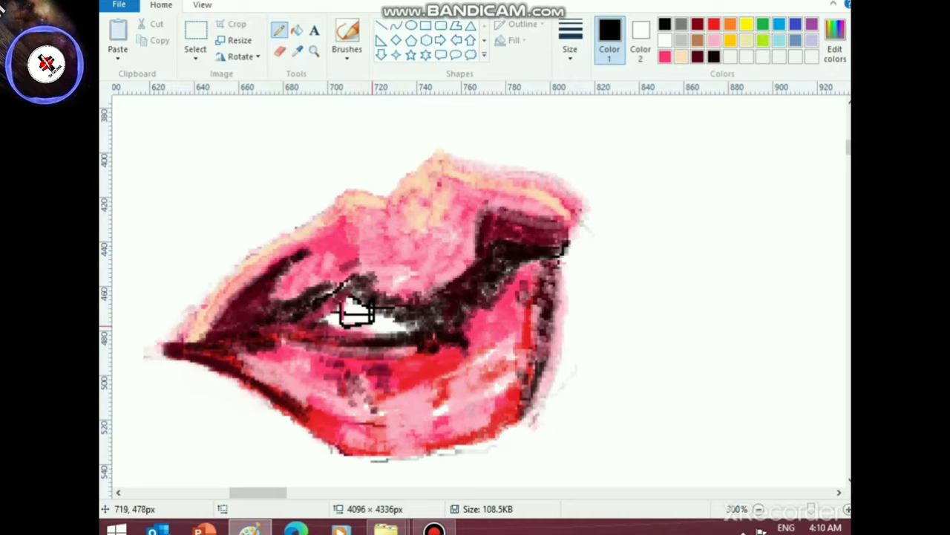
left_click_drag(373, 323, 405, 313)
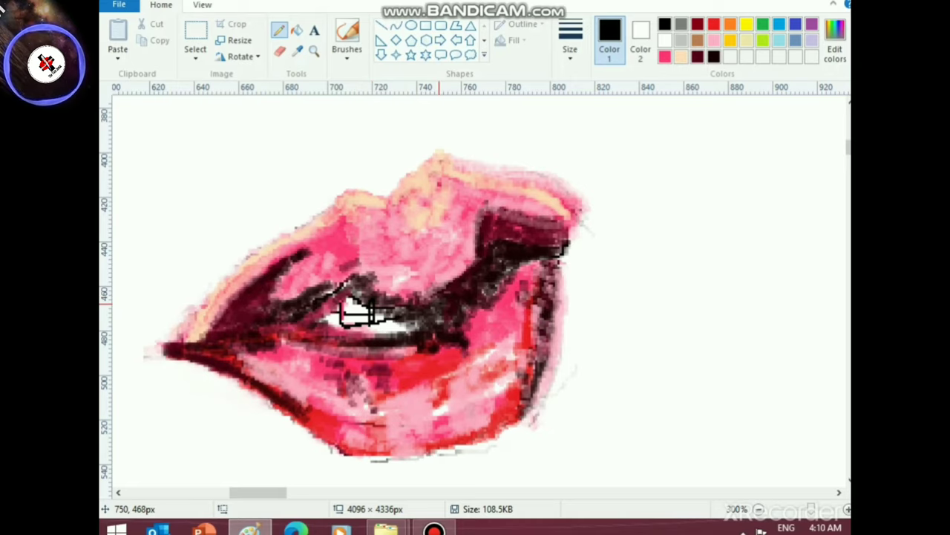
scroll(438, 301, "down", 2)
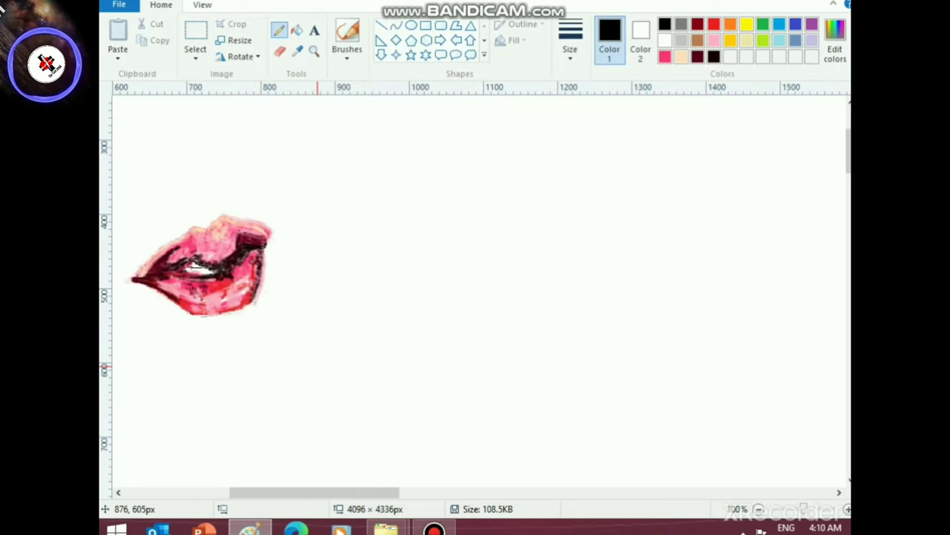
scroll(317, 369, "up", 2)
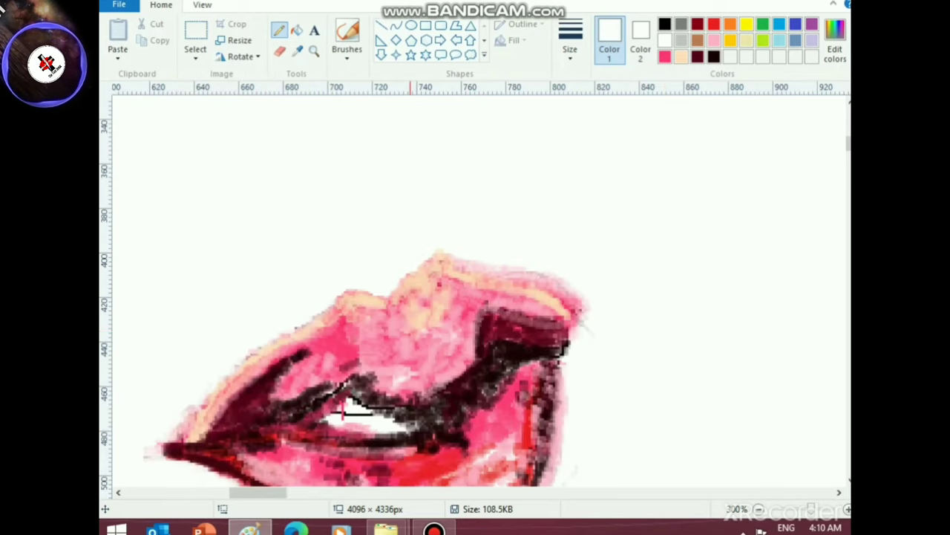
- Brush white over the stray lines inside the teeth area of the mouth opening
left_click(347, 56)
left_click(348, 85)
mouse_move(384, 419)
left_mouse_down()
mouse_move(364, 409)
mouse_move(329, 418)
mouse_move(397, 418)
left_mouse_up()
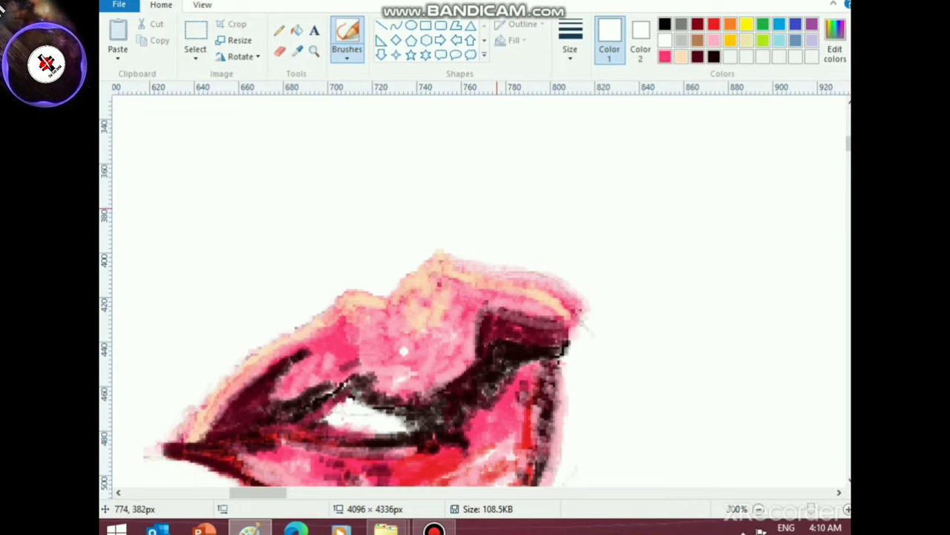
- Outline the teeth in black with the Pencil tool, undoing the last stroke of the smaller right tooth
left_click(278, 30)
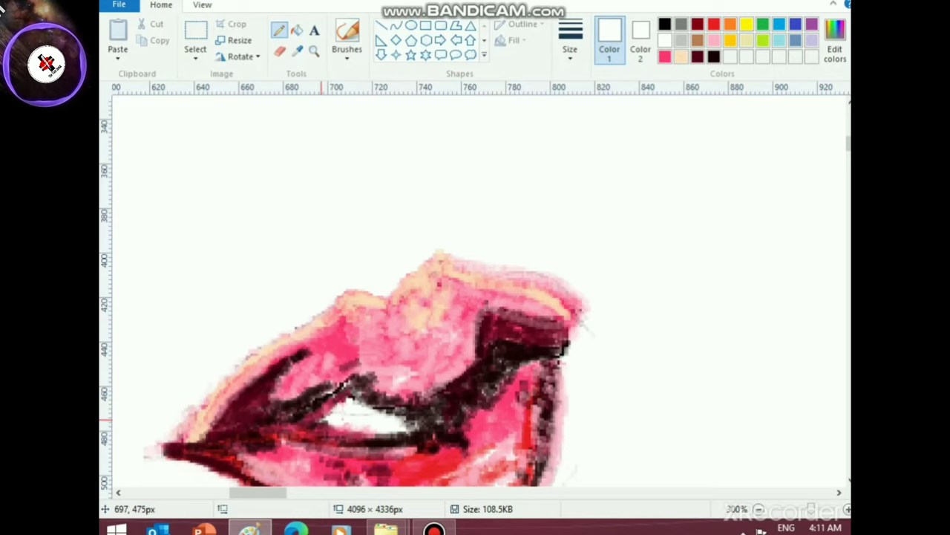
left_click(665, 25)
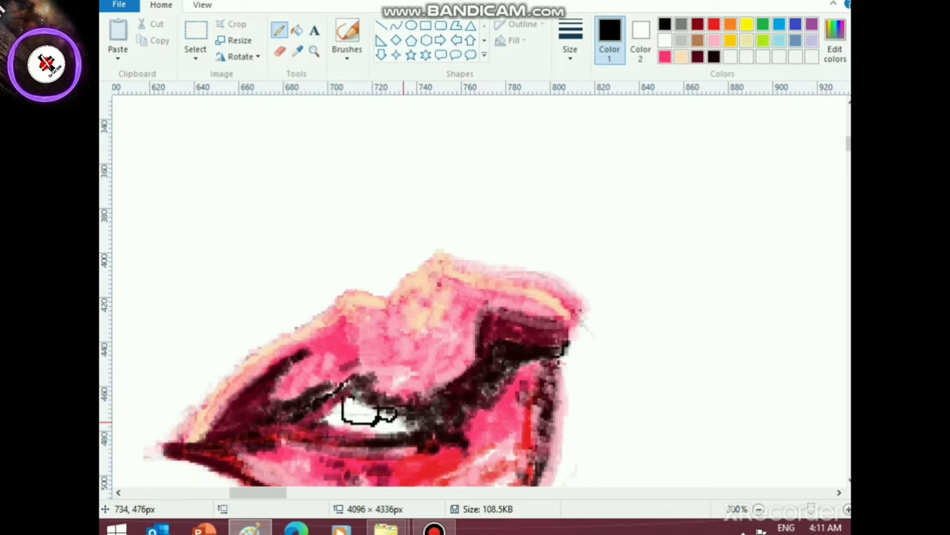
key("ctrl+z")
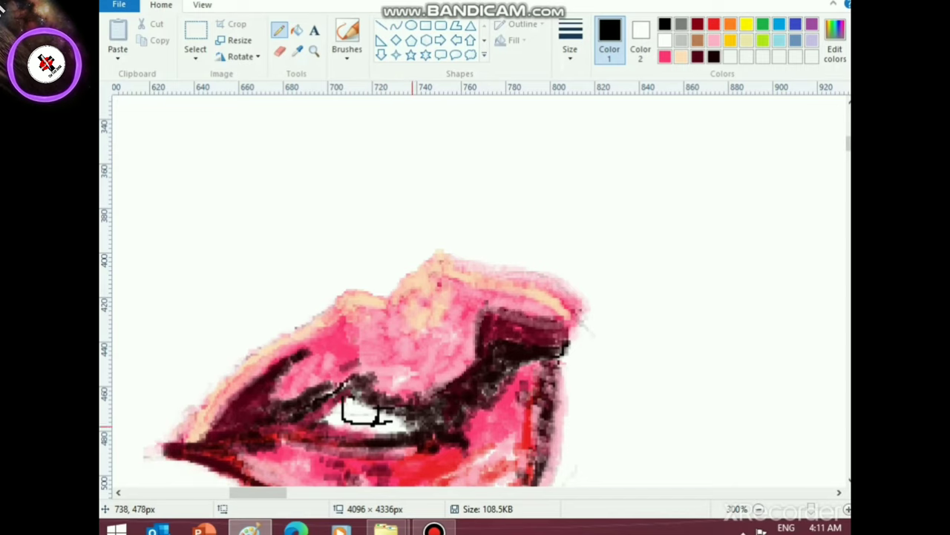
- Fill the white gaps around the outlined teeth with near-black brush strokes
left_click(347, 52)
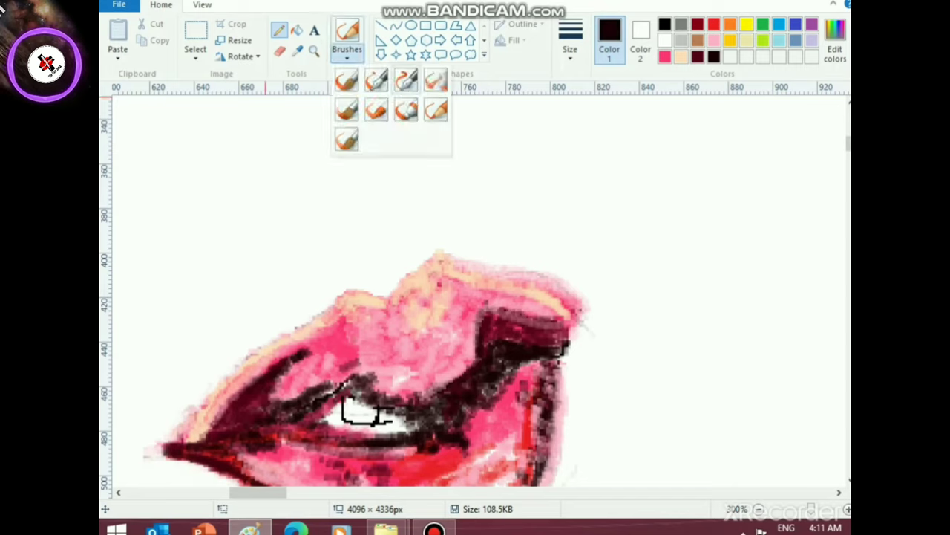
left_click(346, 79)
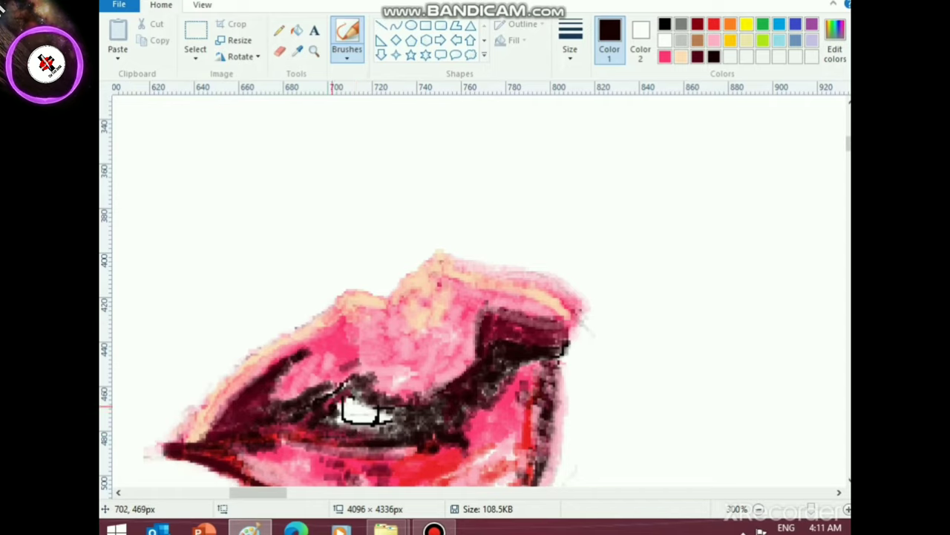
scroll(365, 484, "down", 3)
scroll(366, 484, "up", 1)
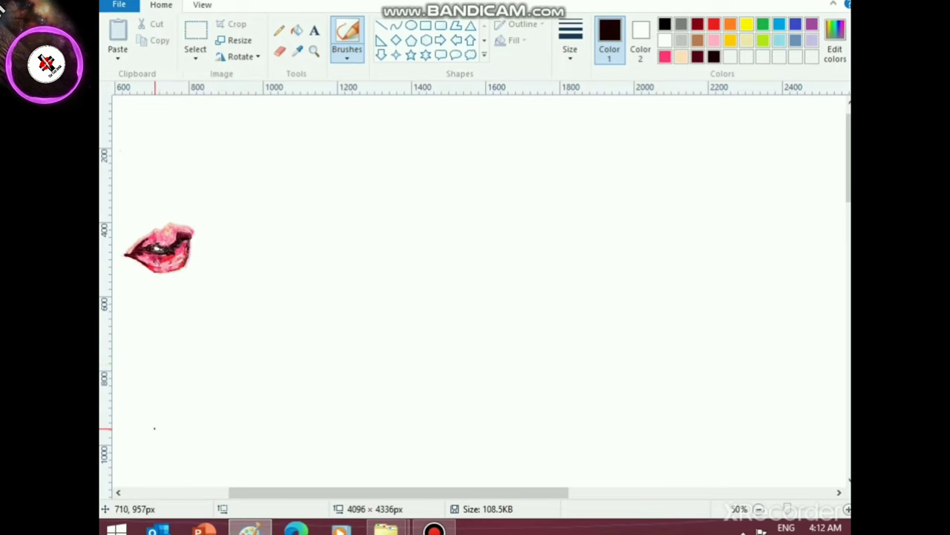
- Set the drawing colour to white and save the picture
key("ctrl+Page_Up")
key("ctrl+Page_Up")
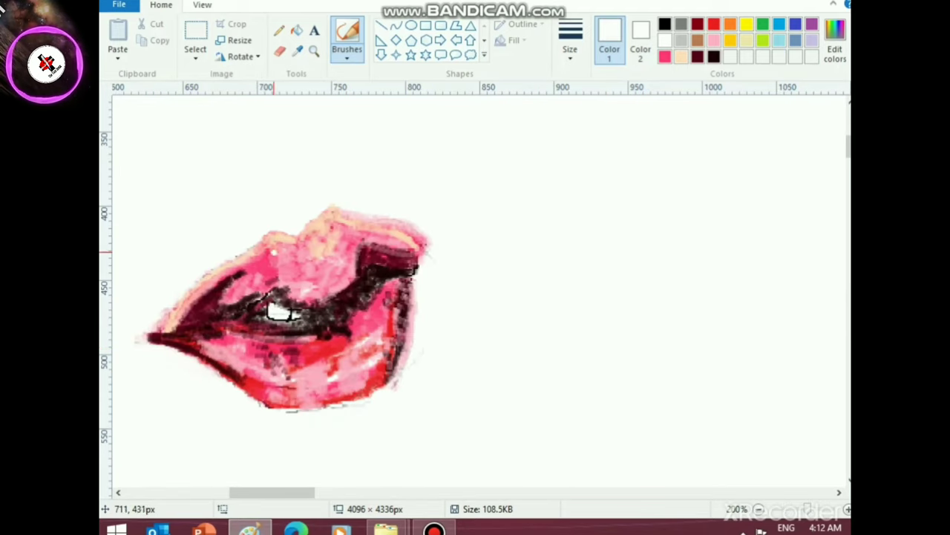
key("ctrl+s")
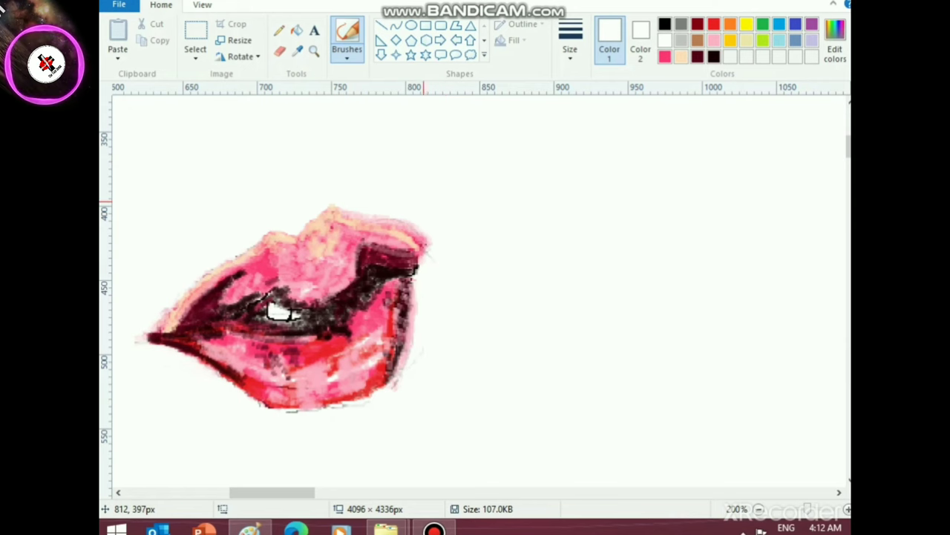
- Brush white along the outer right edge of the upper lip to trim the blurred light pink corner
key("ctrl+Page_Up")
key("ctrl+Page_Up")
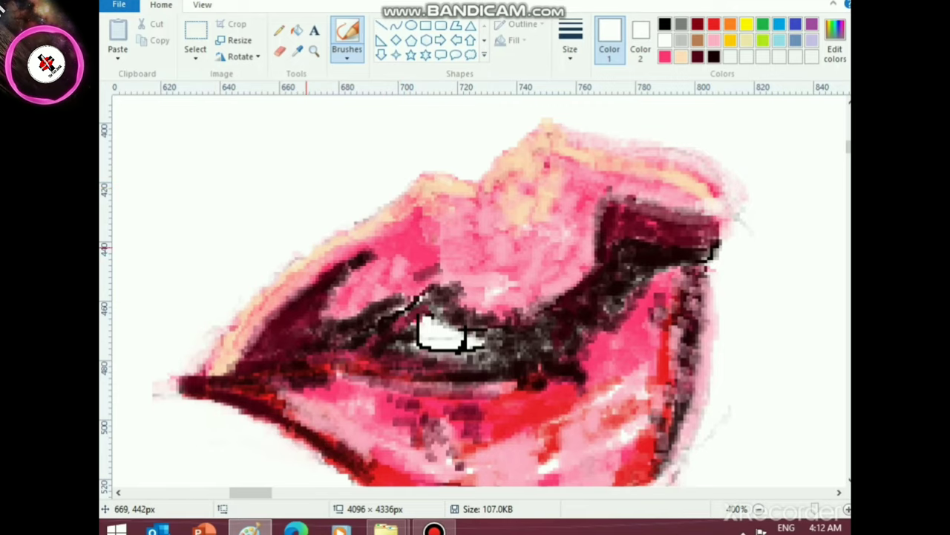
scroll(342, 333, "up", 3)
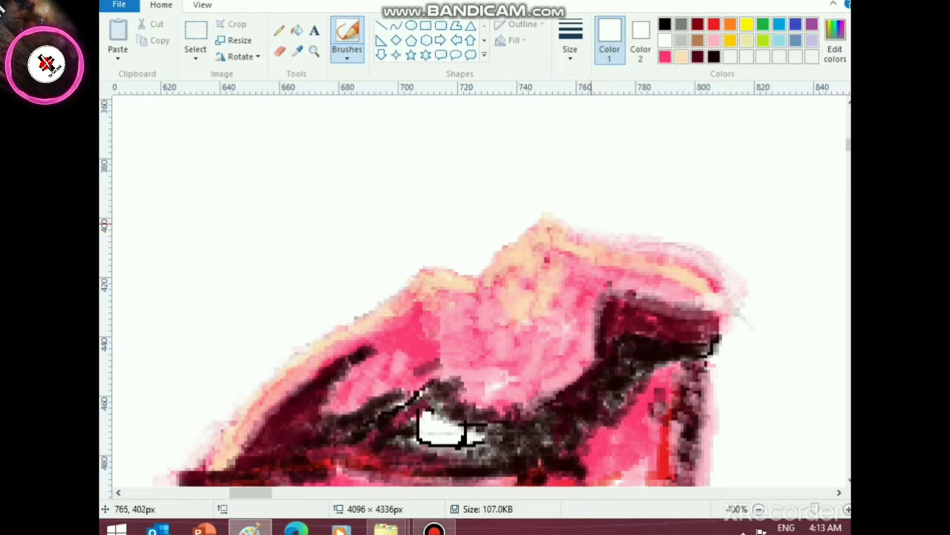
left_click_drag(699, 245, 730, 313)
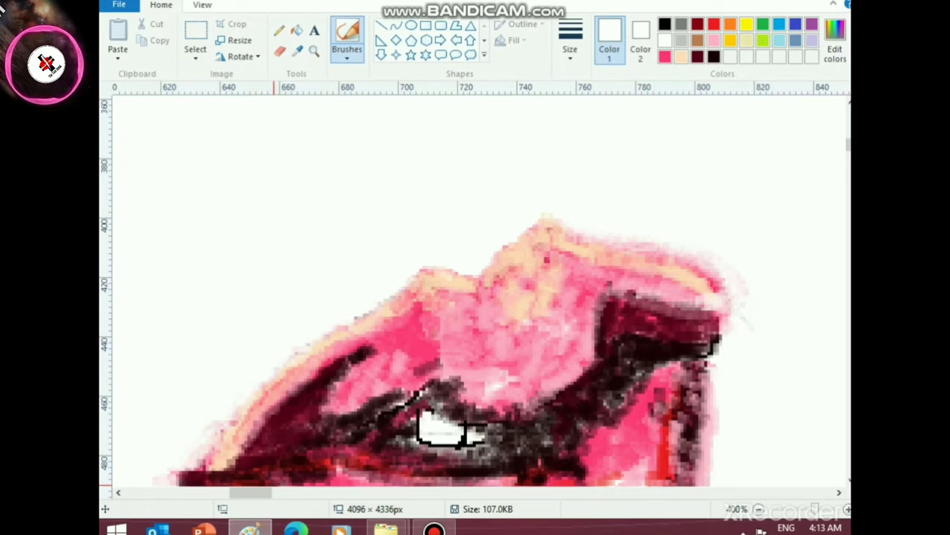
- Brush deep pink over the upper lip's right side and along the slope left of its highest peak
mouse_move(263, 492)
left_mouse_down()
mouse_move(284, 492)
mouse_move(269, 493)
left_mouse_up()
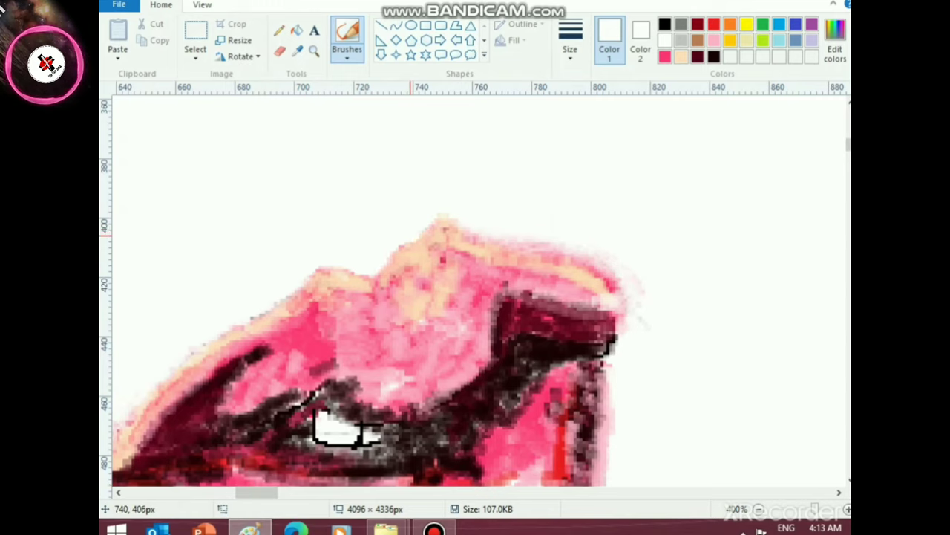
left_click(665, 57)
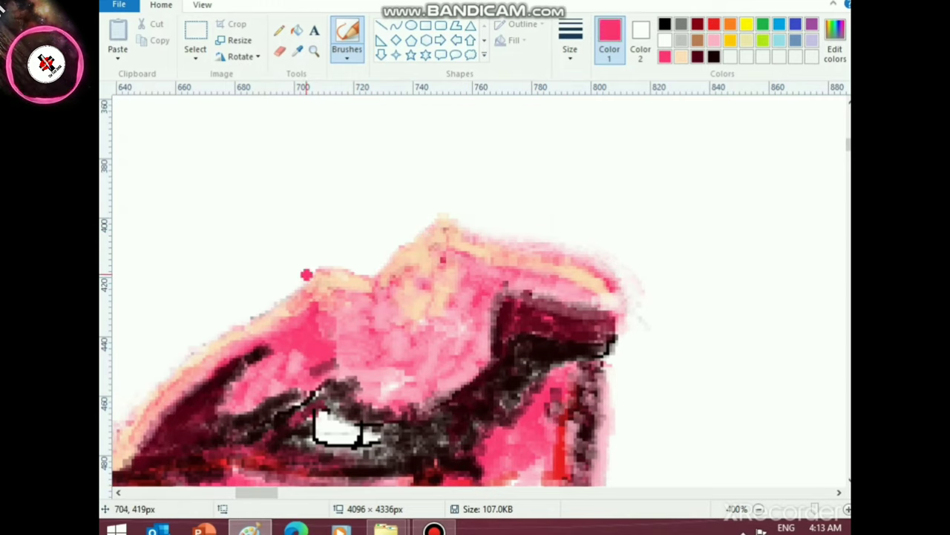
scroll(480, 328, "up", 1)
mouse_move(443, 316)
left_mouse_down()
mouse_move(505, 343)
mouse_move(587, 352)
left_mouse_up()
mouse_move(500, 343)
left_mouse_down()
mouse_move(547, 336)
mouse_move(556, 354)
mouse_move(443, 313)
mouse_move(366, 366)
mouse_move(404, 346)
left_mouse_up()
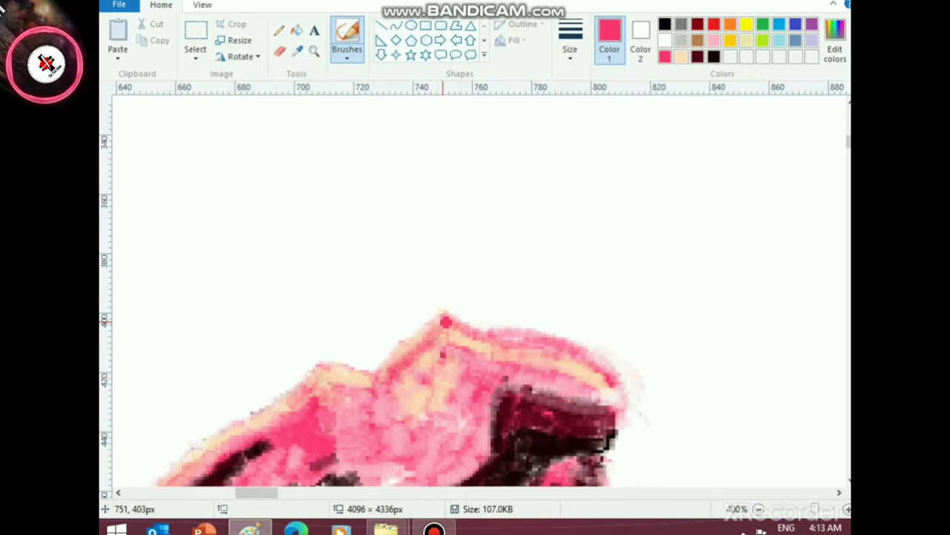
- Outline the upper lip's top edge in deep pink, from the left slope over both peaks to the right corner
mouse_move(445, 321)
left_mouse_down()
mouse_move(393, 379)
mouse_move(345, 366)
mouse_move(384, 382)
mouse_move(334, 358)
mouse_move(329, 365)
mouse_move(331, 352)
mouse_move(250, 423)
mouse_move(225, 428)
mouse_move(221, 452)
mouse_move(246, 423)
mouse_move(202, 461)
mouse_move(214, 440)
mouse_move(179, 468)
left_mouse_up()
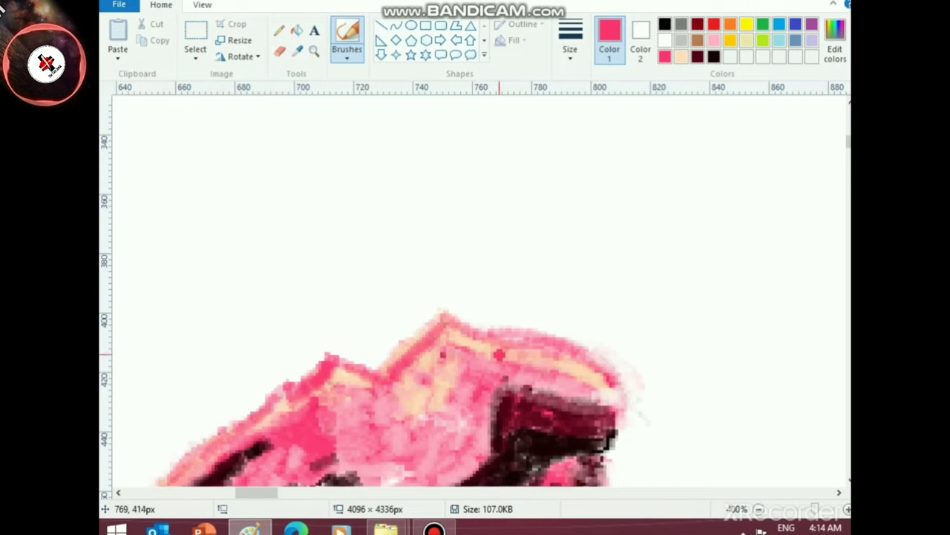
mouse_move(500, 355)
left_mouse_down()
mouse_move(526, 326)
mouse_move(619, 384)
mouse_move(531, 333)
mouse_move(473, 331)
mouse_move(490, 332)
mouse_move(443, 316)
left_mouse_up()
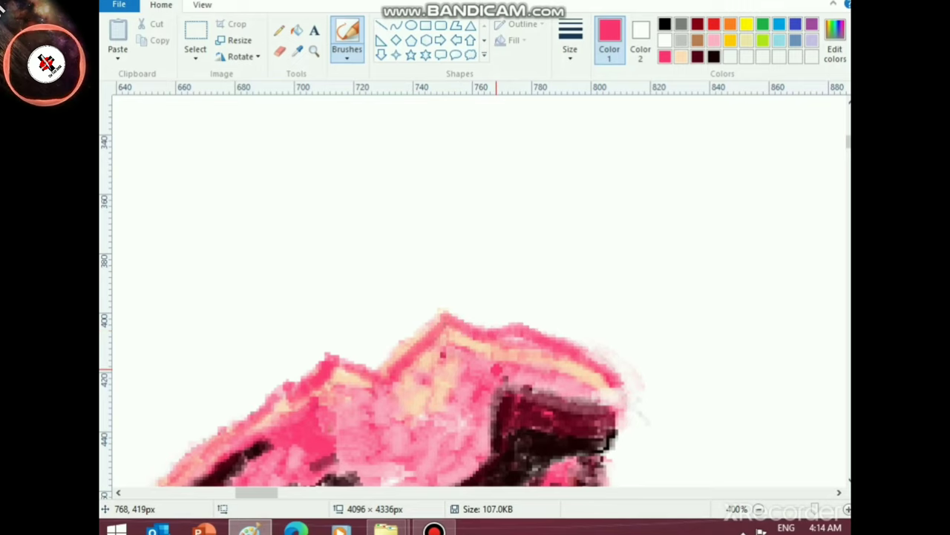
mouse_move(503, 372)
left_mouse_down()
mouse_move(595, 402)
mouse_move(621, 382)
left_mouse_up()
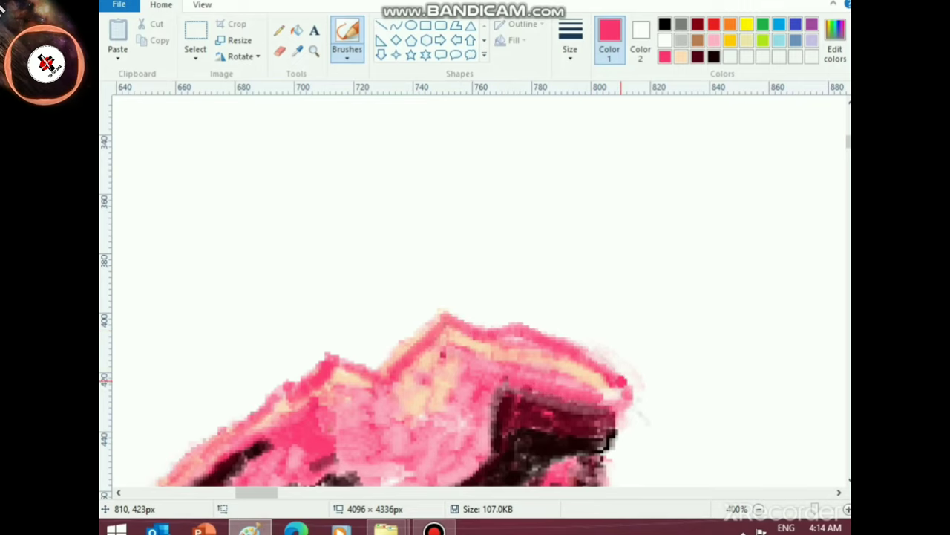
scroll(609, 416, "down", 3)
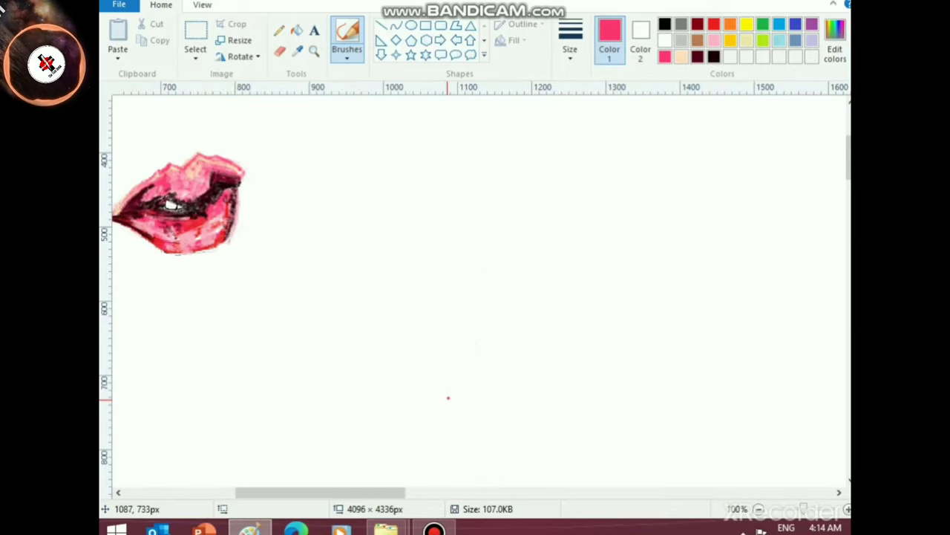
- Sketch a light pink pencil curve about 150 px tall above the lips, bending down to the right
left_click(714, 41)
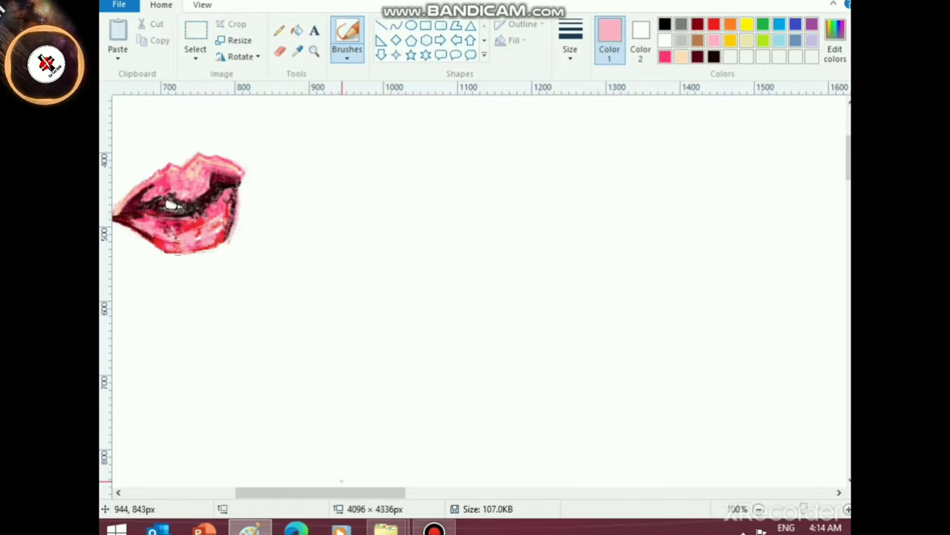
left_click_drag(334, 492, 283, 492)
scroll(271, 482, "up", 5)
scroll(269, 482, "down", 2)
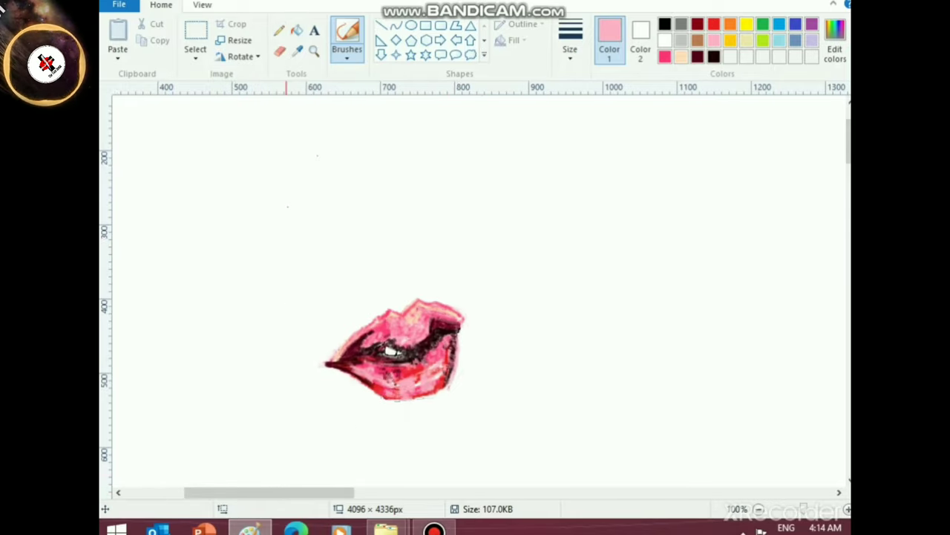
left_click(279, 31)
left_click(346, 56)
left_click(623, 319)
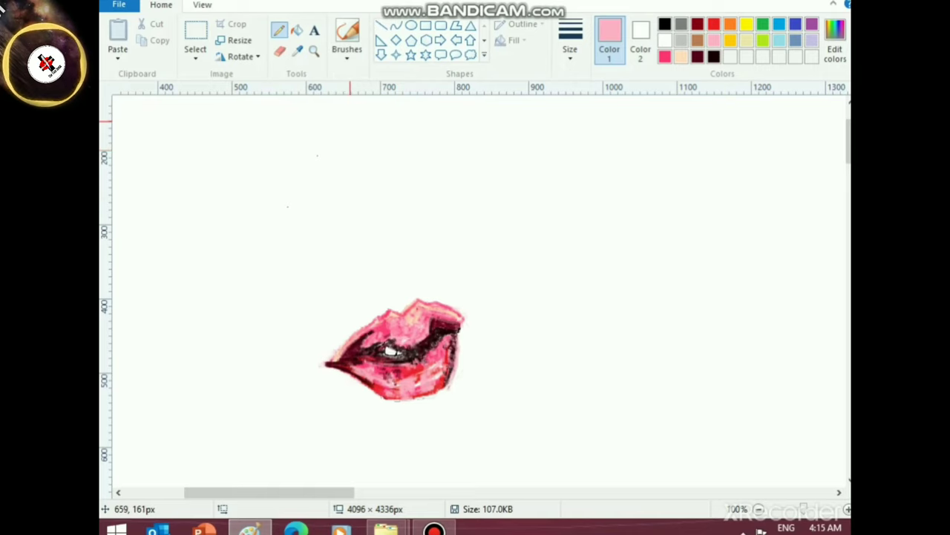
mouse_move(350, 119)
left_mouse_down()
mouse_move(388, 169)
mouse_move(406, 230)
left_mouse_up()
- Retrace the curve above the lips in black and draw a second, roughly parallel black curve just right of it
left_click(665, 25)
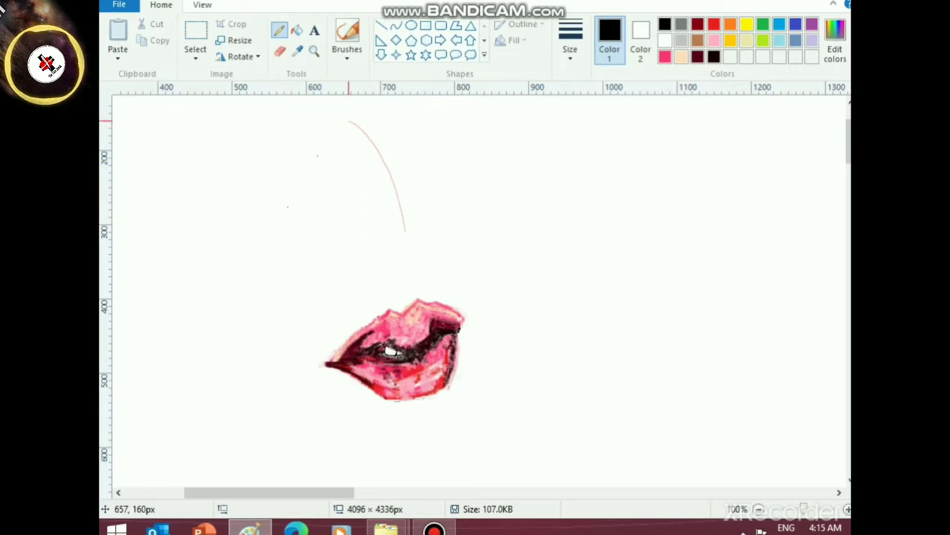
mouse_move(349, 120)
left_mouse_down()
mouse_move(381, 161)
mouse_move(399, 227)
left_mouse_up()
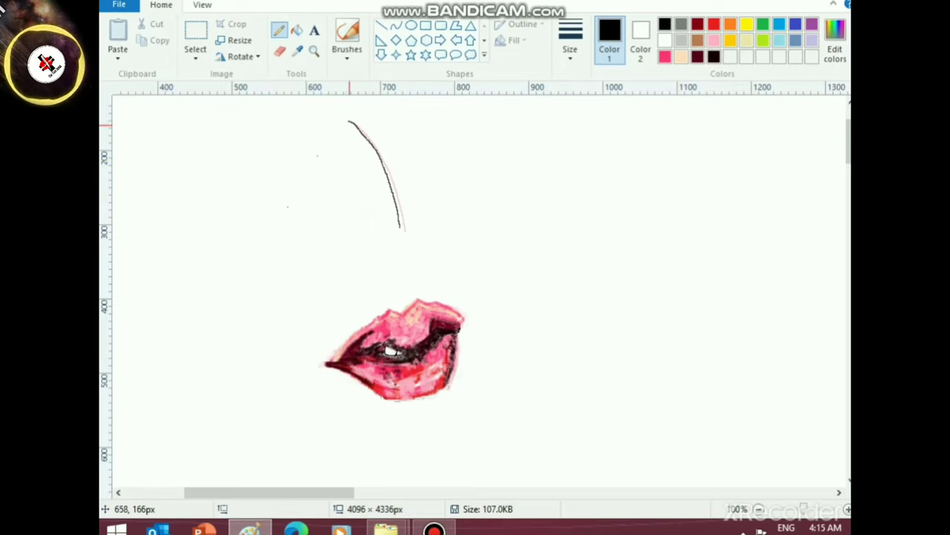
mouse_move(347, 120)
left_mouse_down()
mouse_move(378, 157)
mouse_move(398, 227)
left_mouse_up()
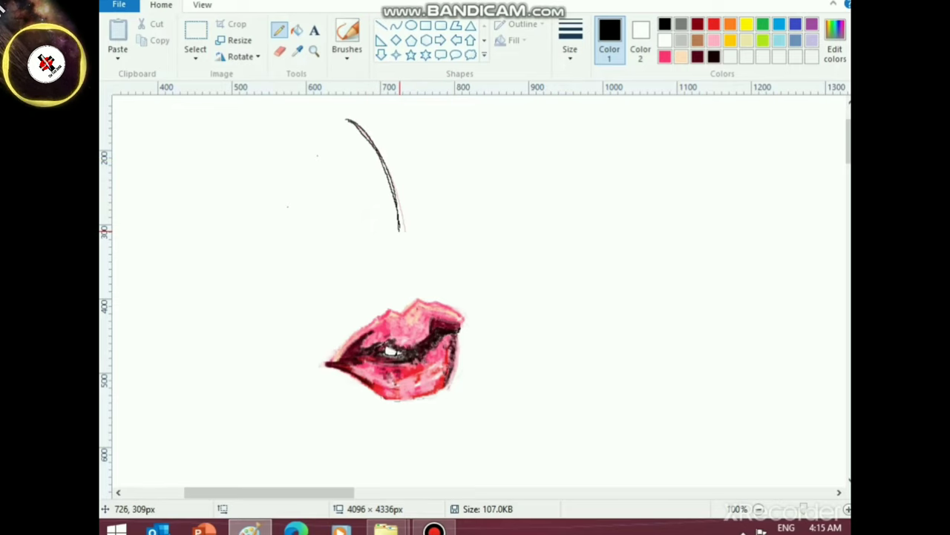
mouse_move(354, 113)
left_mouse_down()
mouse_move(408, 193)
mouse_move(417, 230)
left_mouse_up()
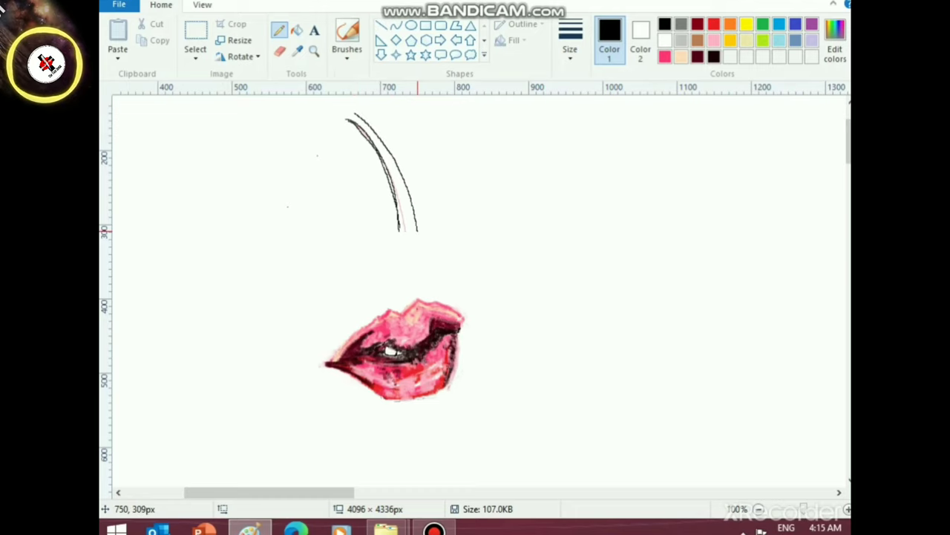
- Draw a third black curve right of the two nose-bridge lines and outline a bean-shaped nostril about 65 px wide below them
mouse_move(359, 113)
left_mouse_down()
mouse_move(409, 171)
mouse_move(423, 228)
left_mouse_up()
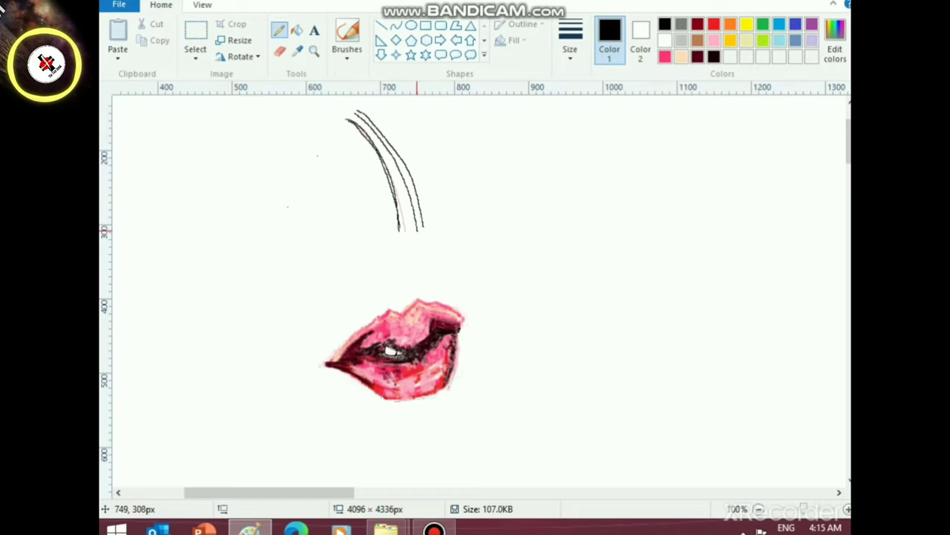
scroll(390, 213, "up", 3)
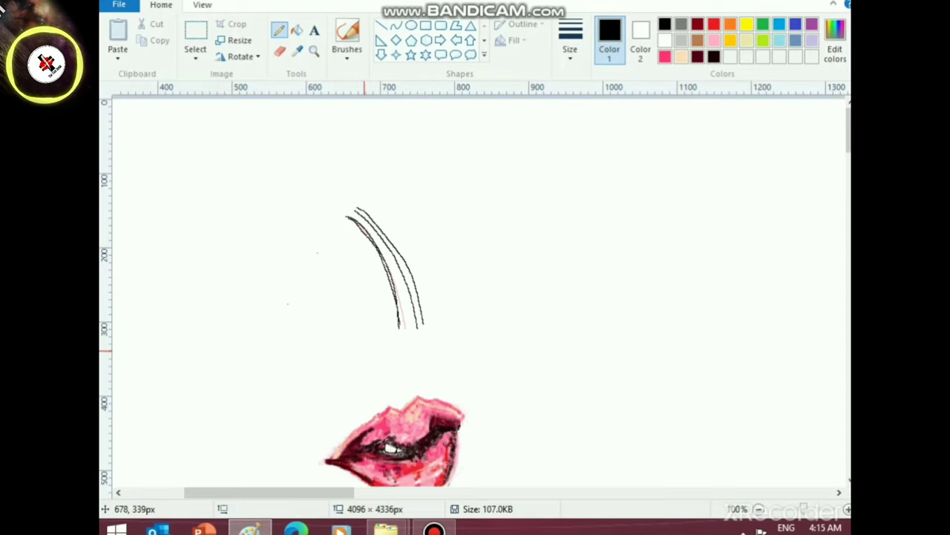
mouse_move(363, 359)
left_mouse_down()
mouse_move(346, 355)
mouse_move(362, 343)
mouse_move(383, 350)
mouse_move(392, 369)
mouse_move(356, 359)
left_mouse_up()
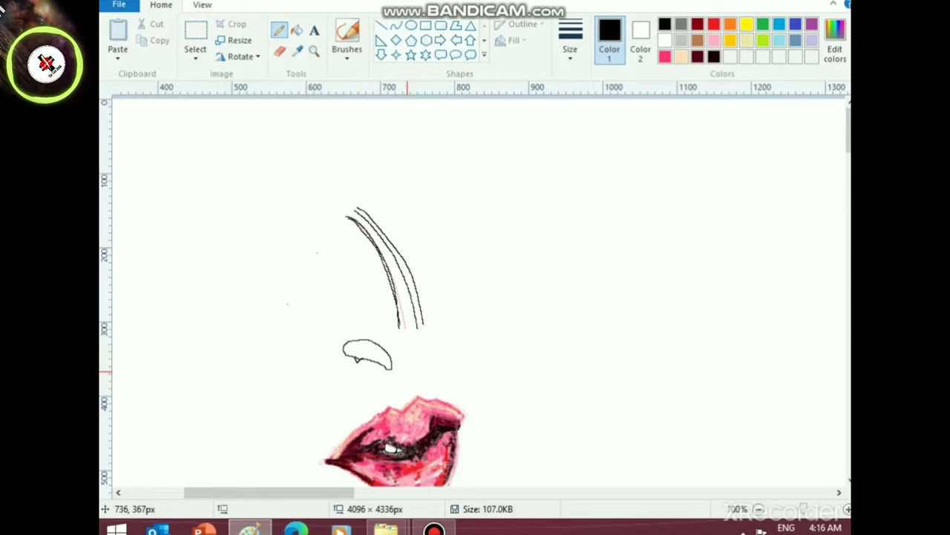
- Draw the nose tip's curve from beside the nostril up past the bridge lines, and add a short arc above the nostril
mouse_move(395, 371)
left_mouse_down()
mouse_move(421, 354)
mouse_move(426, 295)
left_mouse_up()
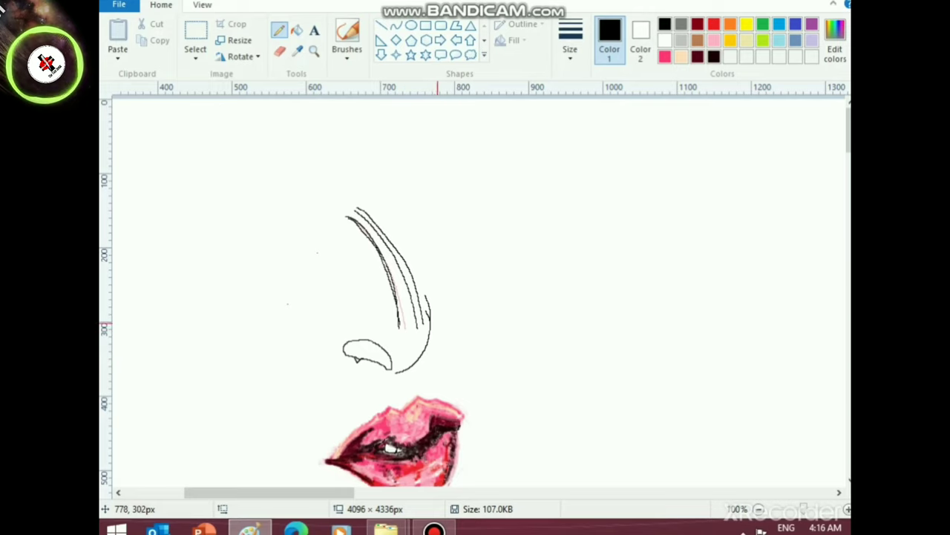
left_click_drag(432, 313, 431, 265)
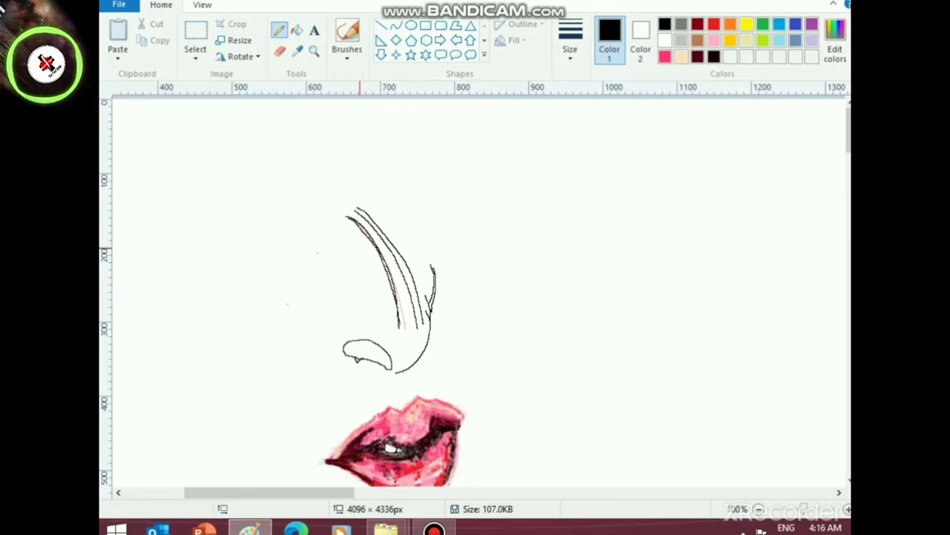
left_click_drag(341, 312, 375, 324)
scroll(436, 397, "down", 2)
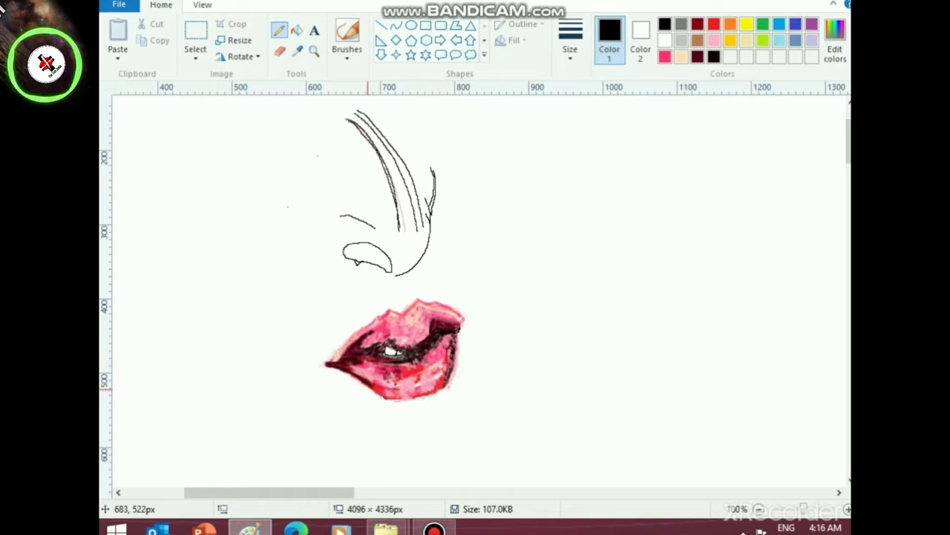
- Activate free-form selection for reshaping the lips
left_click(196, 54)
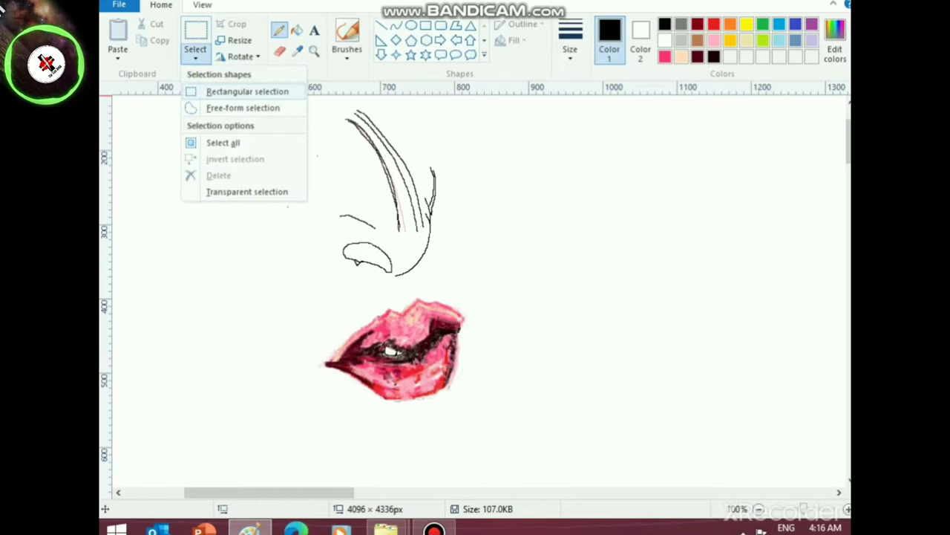
left_click(238, 92)
left_click(195, 54)
left_click(243, 108)
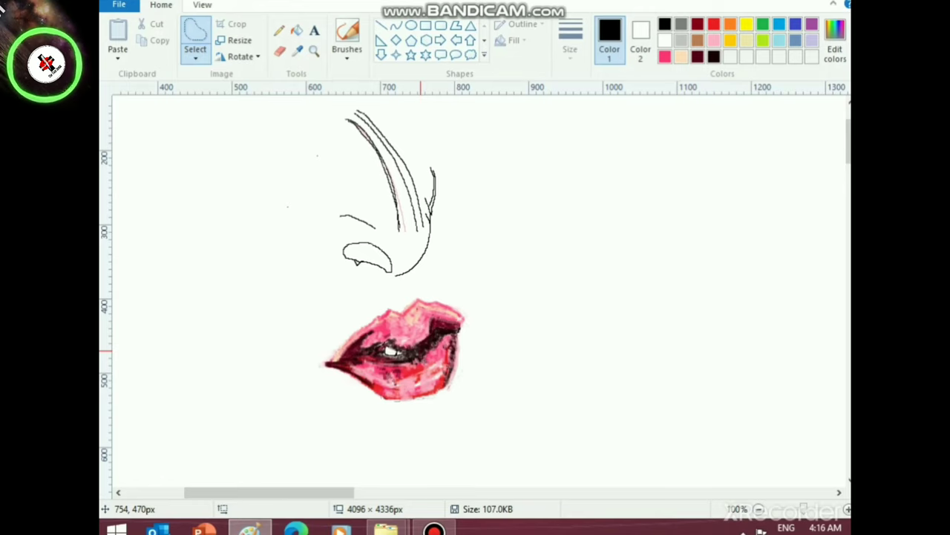
scroll(459, 405, "up", 1)
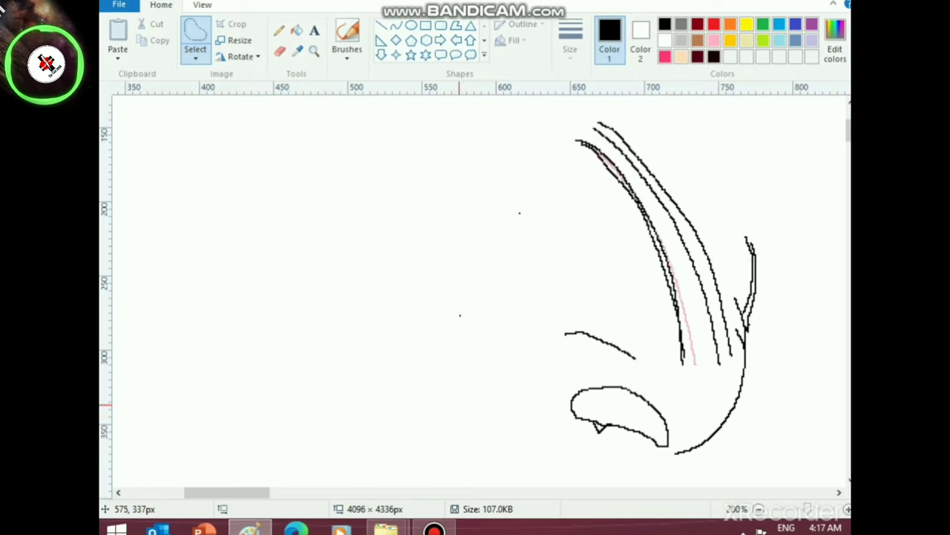
scroll(458, 405, "down", 3)
left_click_drag(256, 493, 312, 493)
mouse_move(143, 339)
left_mouse_down()
mouse_move(327, 309)
mouse_move(409, 267)
mouse_move(436, 230)
mouse_move(373, 203)
mouse_move(283, 209)
mouse_move(172, 294)
mouse_move(146, 339)
left_mouse_up()
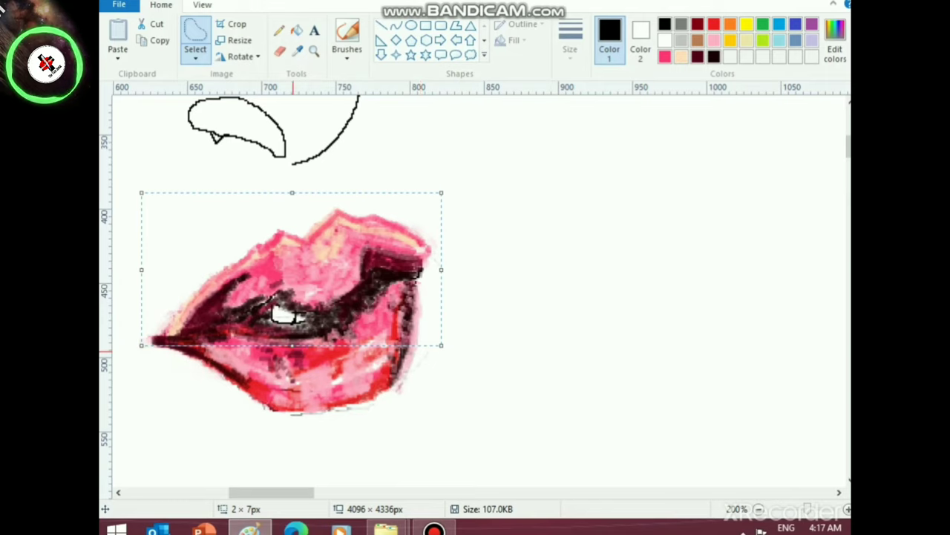
left_click_drag(292, 346, 289, 325)
left_click_drag(289, 324, 288, 336)
key("ctrl+z")
key("ctrl+z")
mouse_move(154, 269)
left_mouse_down()
mouse_move(132, 314)
mouse_move(152, 340)
mouse_move(347, 304)
mouse_move(446, 261)
left_mouse_up()
left_click_drag(446, 260, 448, 240)
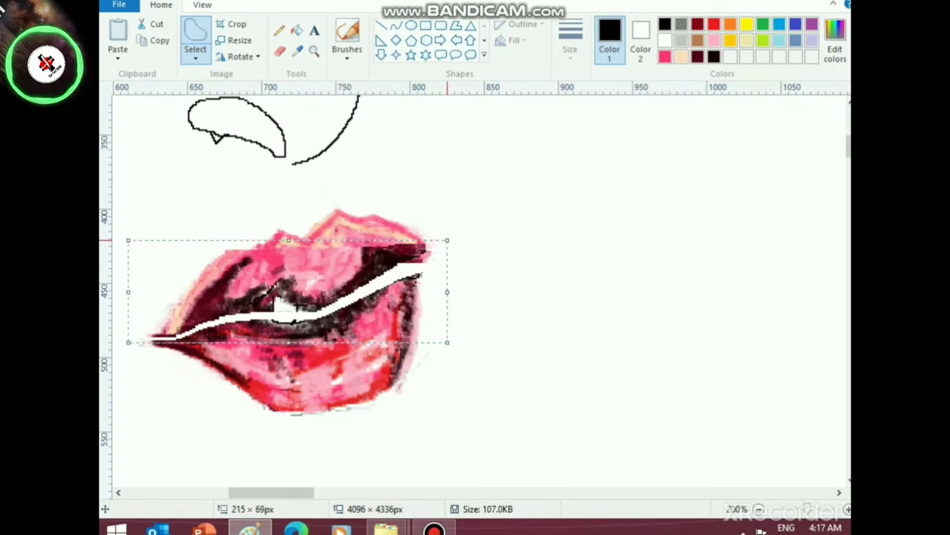
left_click(530, 424)
key("ctrl+z")
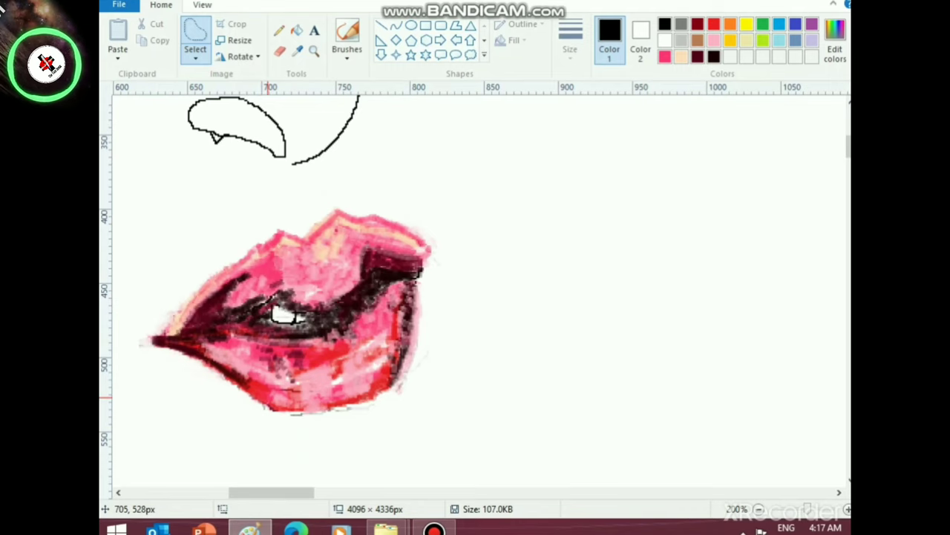
- Select the lower lip free-form, shift it up slightly towards the upper lip and stretch the selection to 207 × 126 px
mouse_move(135, 344)
left_mouse_down()
mouse_move(336, 312)
mouse_move(395, 277)
mouse_move(422, 275)
mouse_move(417, 373)
mouse_move(232, 420)
mouse_move(132, 344)
left_mouse_up()
left_click_drag(289, 442, 290, 445)
key("ctrl+z")
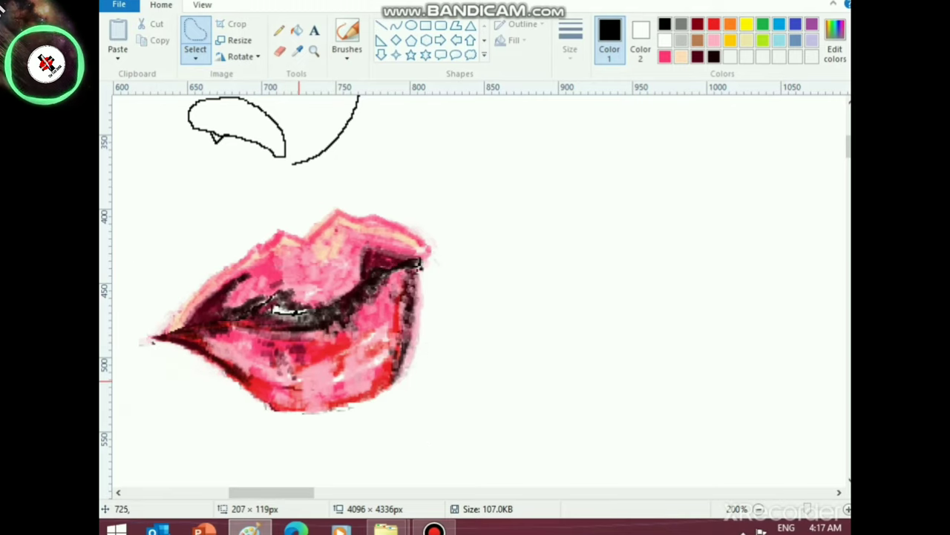
left_click_drag(303, 385, 304, 382)
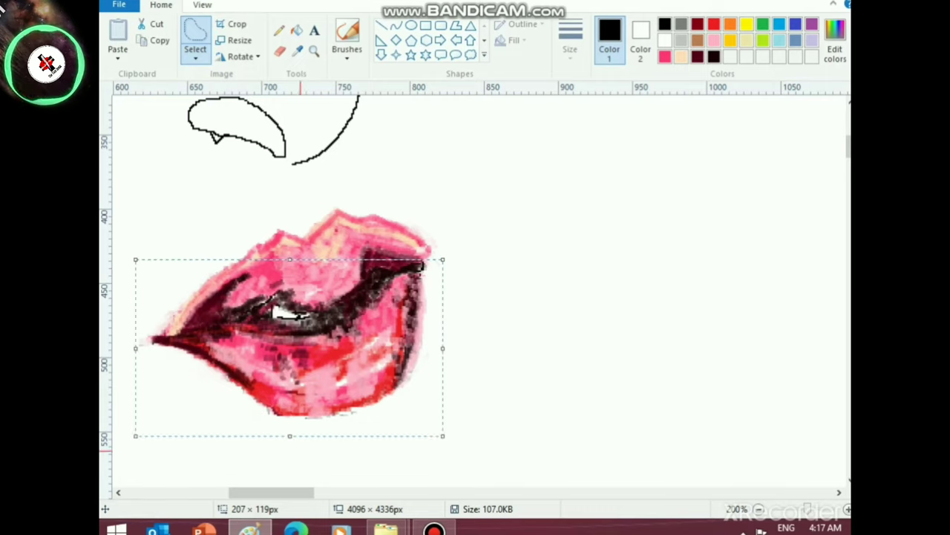
left_click_drag(289, 436, 289, 446)
left_click_drag(297, 415, 297, 410)
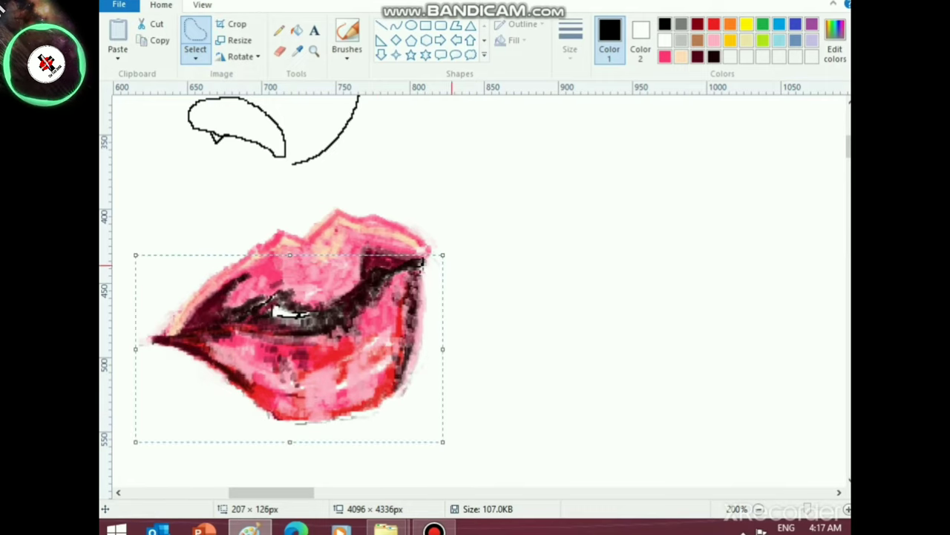
- Nudge the selected lower lip into line beneath the upper lip and deselect it
left_click_drag(361, 315, 364, 315)
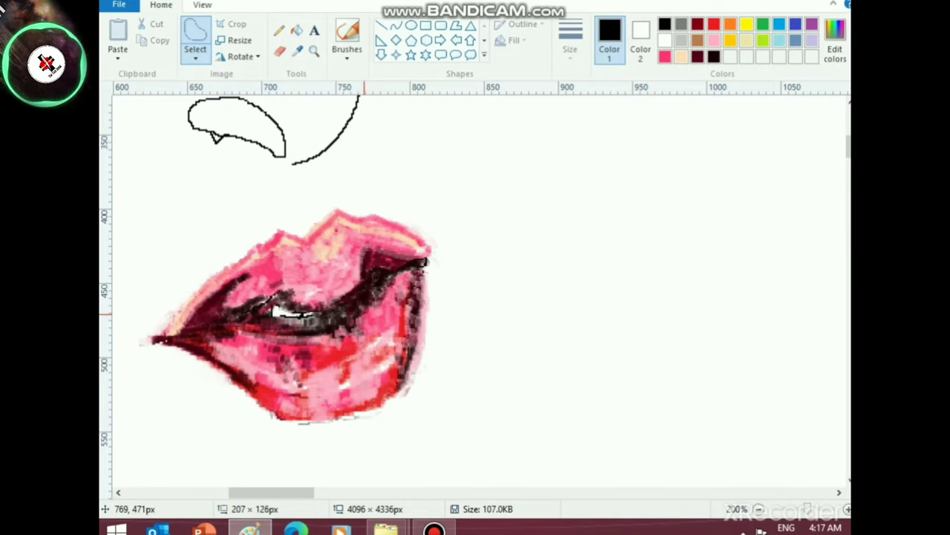
key("ctrl+z")
key("ctrl+z")
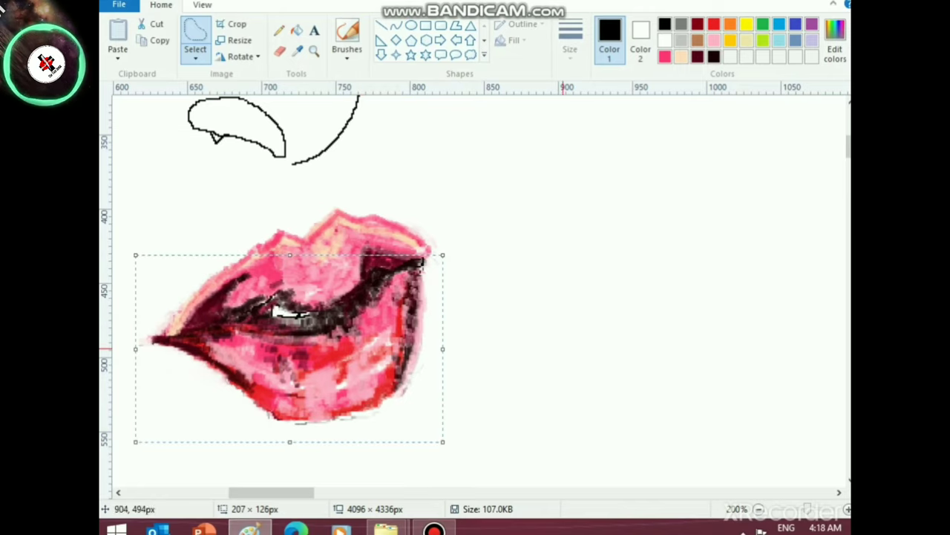
key("ctrl+z")
key("ctrl+z")
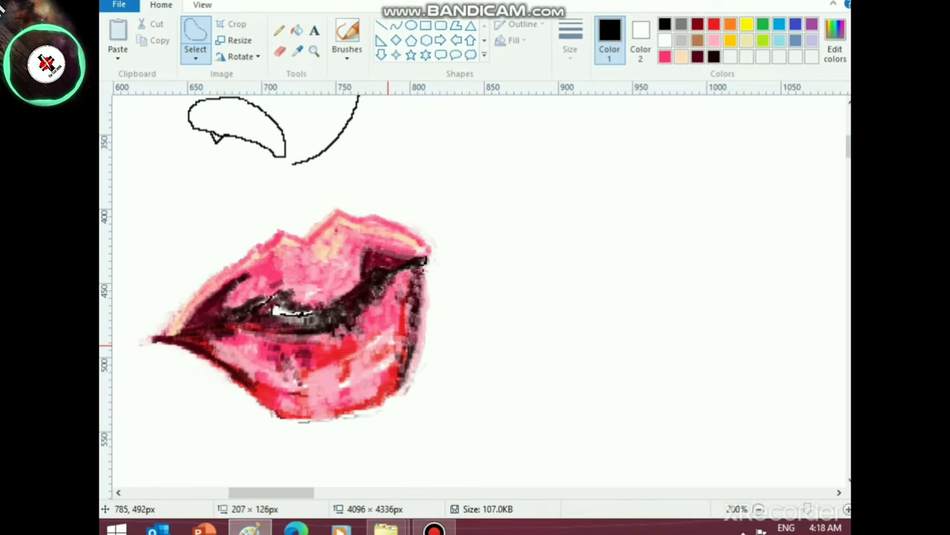
left_click_drag(388, 345, 385, 349)
left_click(577, 360)
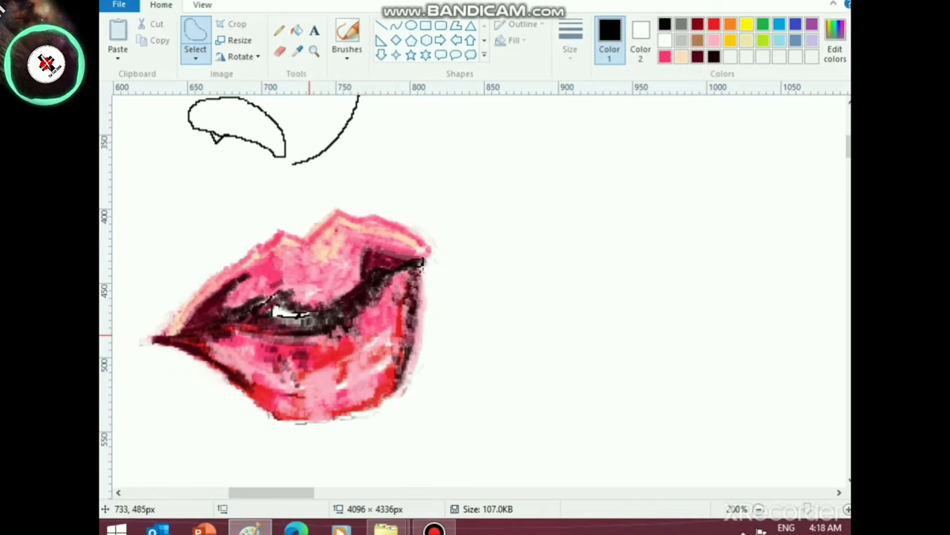
- Select the upper lip free-form, move it slightly down and to the right against the lower lip, and deselect it
scroll(438, 440, "down", 3)
scroll(408, 423, "up", 1)
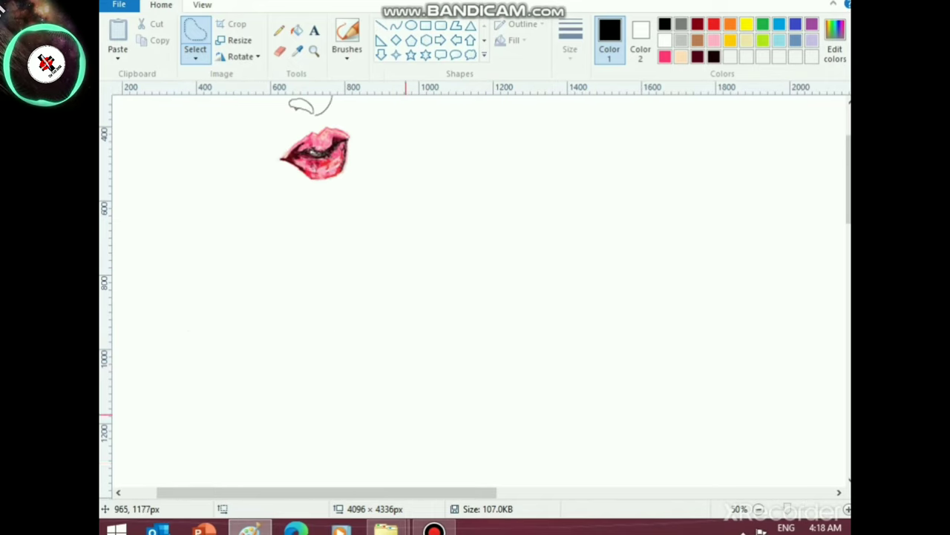
scroll(353, 439, "up", 2)
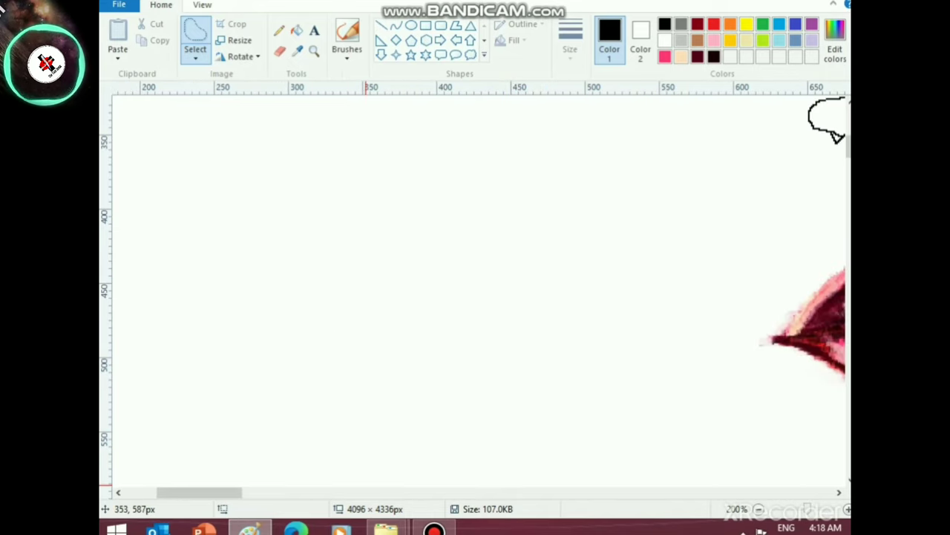
left_click_drag(220, 493, 290, 493)
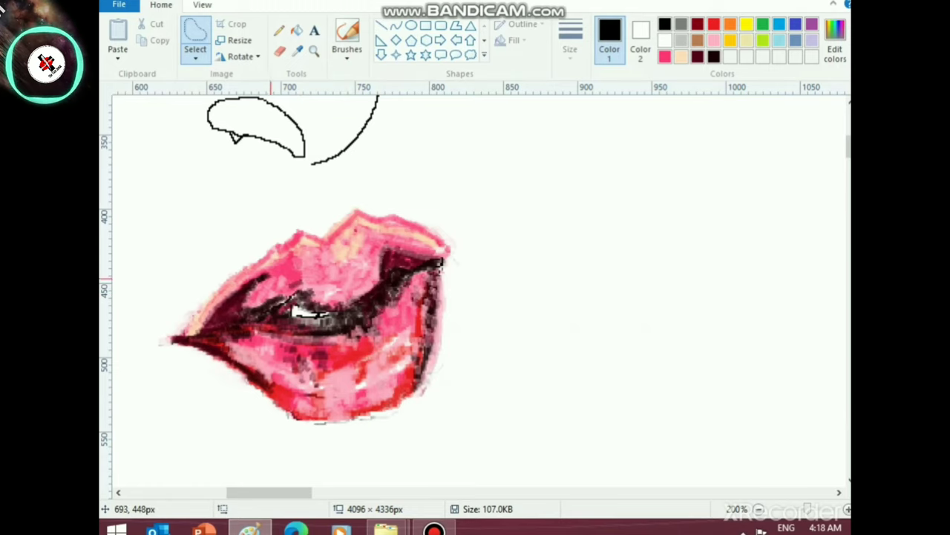
mouse_move(188, 297)
left_mouse_down()
mouse_move(152, 342)
mouse_move(338, 314)
mouse_move(446, 255)
mouse_move(314, 195)
mouse_move(153, 339)
left_mouse_up()
left_click_drag(278, 290, 316, 319)
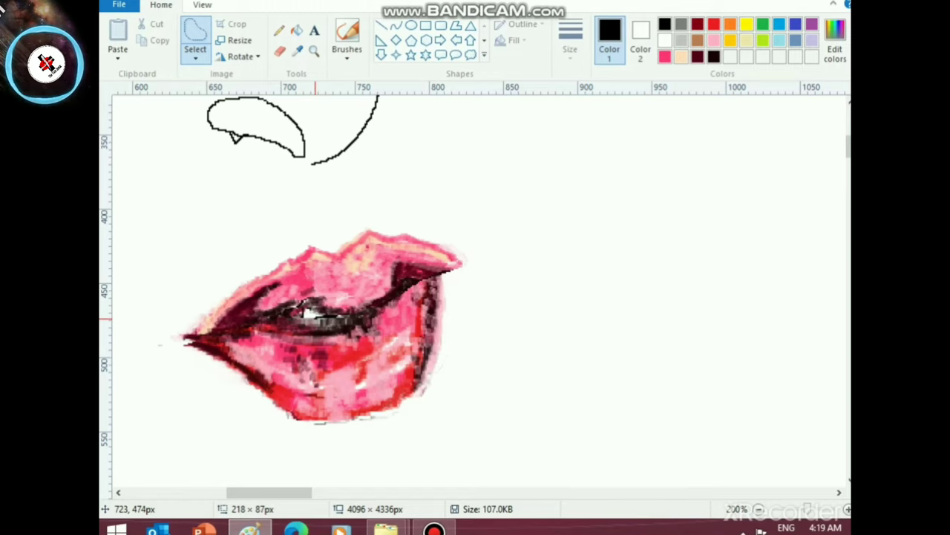
left_click(573, 365)
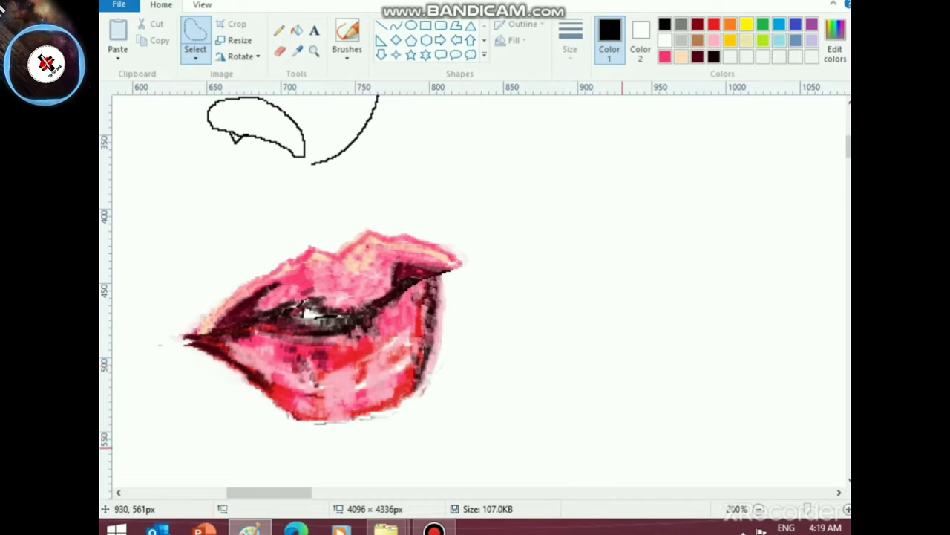
- Brush white over the tip of the upper lip that protrudes past the lower lip's right side
scroll(319, 351, "up", 3)
scroll(316, 356, "down", 3)
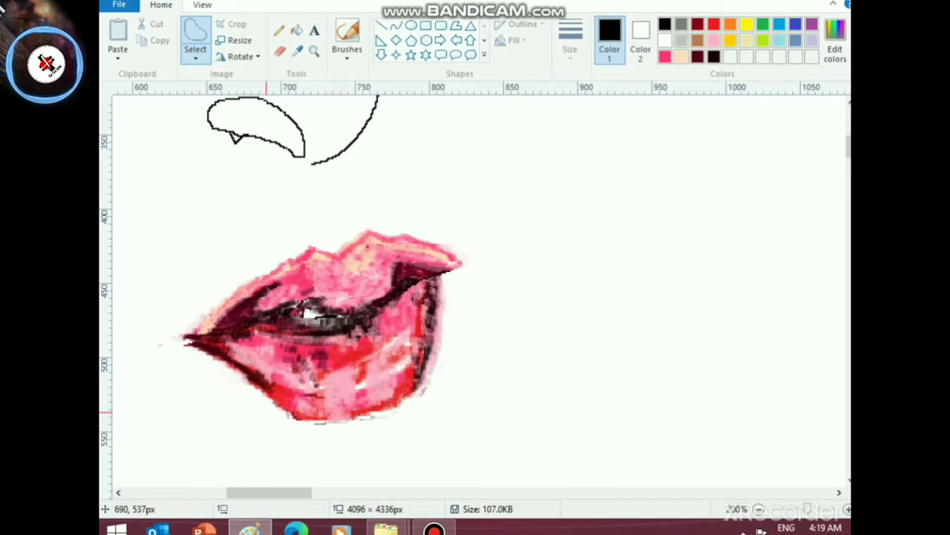
scroll(264, 428, "down", 2)
scroll(238, 434, "up", 3)
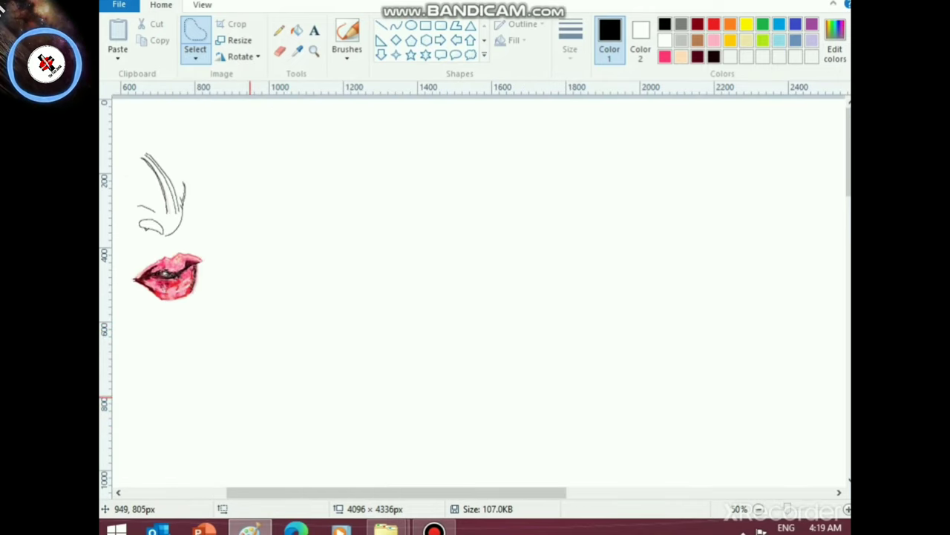
scroll(223, 427, "up", 1)
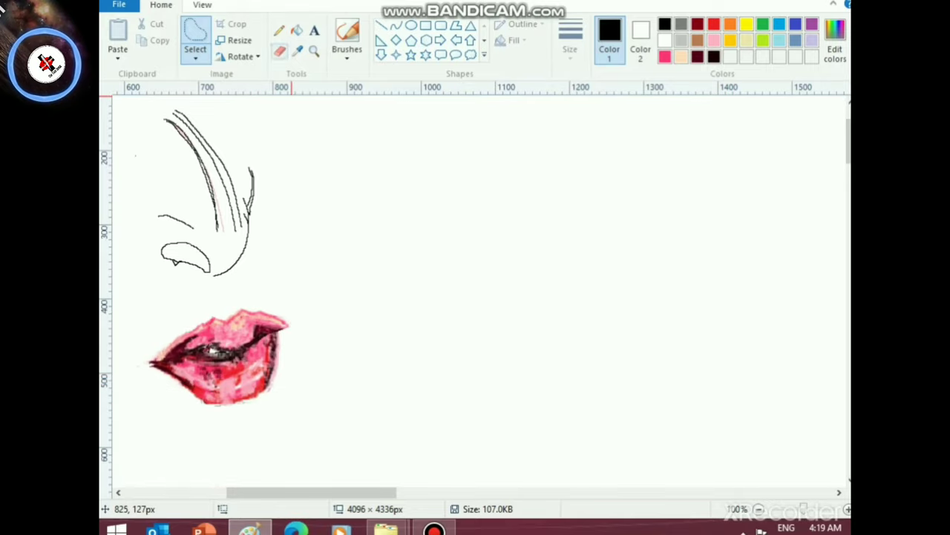
left_click(347, 52)
left_click(436, 109)
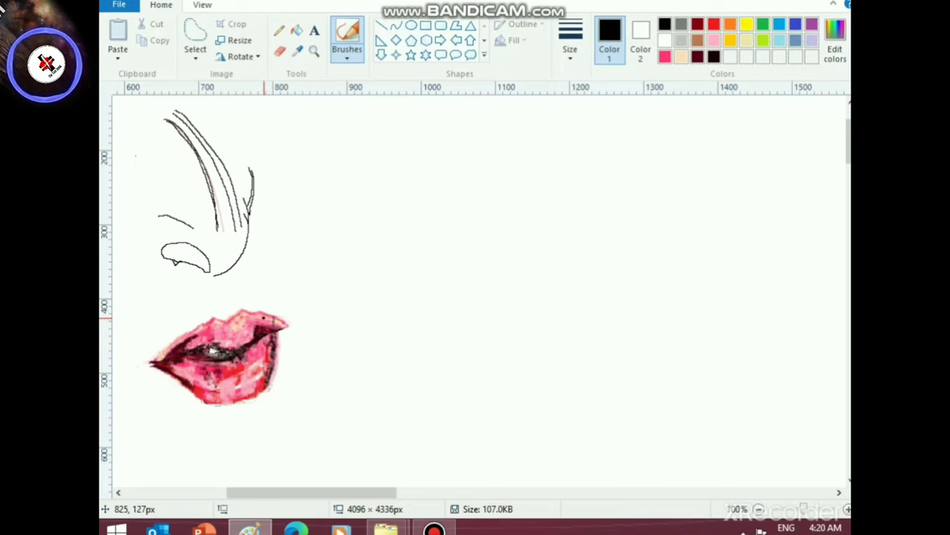
left_click(664, 41)
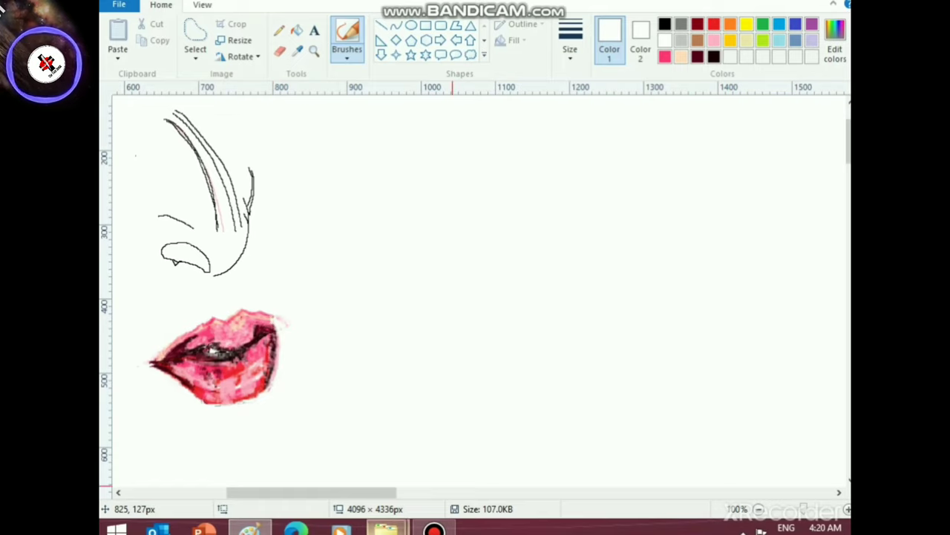
- Brush dark maroon over the upper lip's right corner and along the right part of the line between the lips
scroll(559, 334, "up", 1)
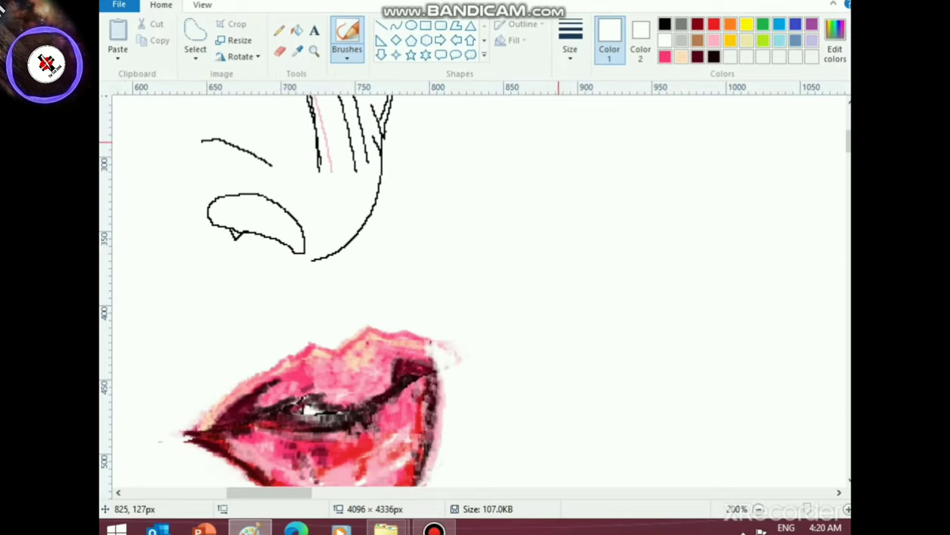
left_click(698, 57)
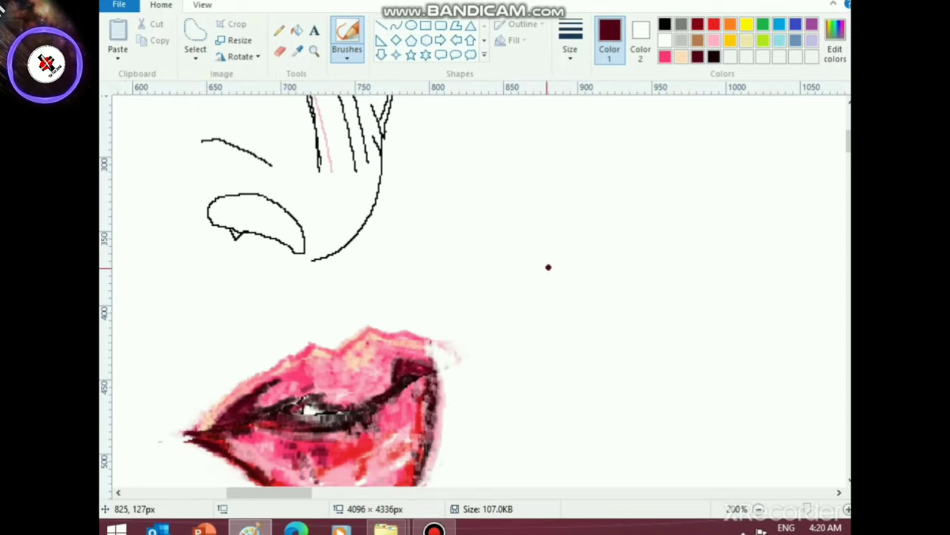
left_click_drag(392, 361, 390, 372)
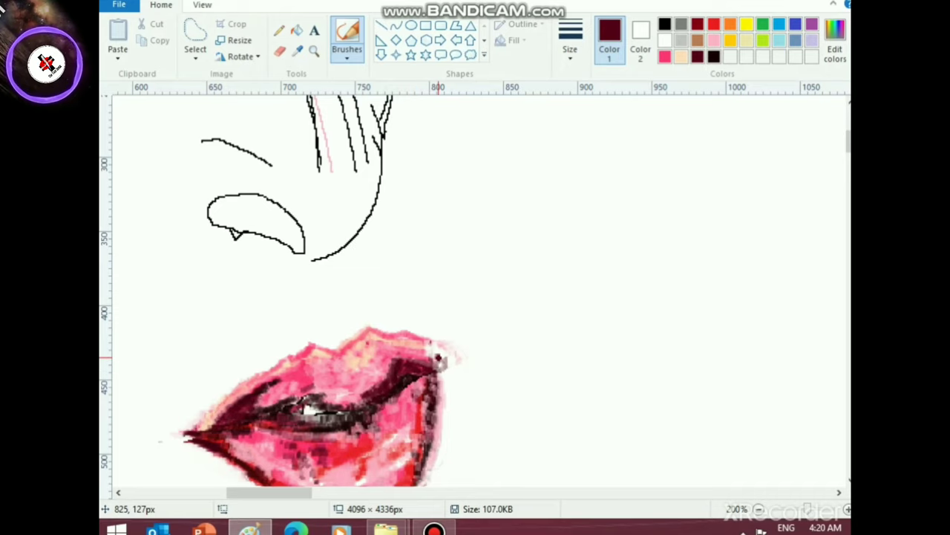
mouse_move(438, 359)
left_mouse_down()
mouse_move(438, 344)
mouse_move(437, 368)
left_mouse_up()
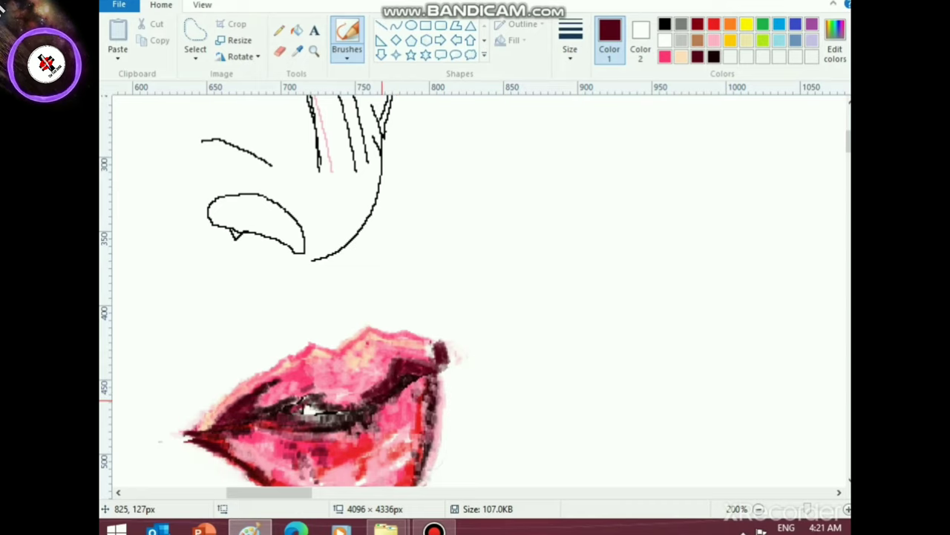
left_click_drag(378, 391, 367, 397)
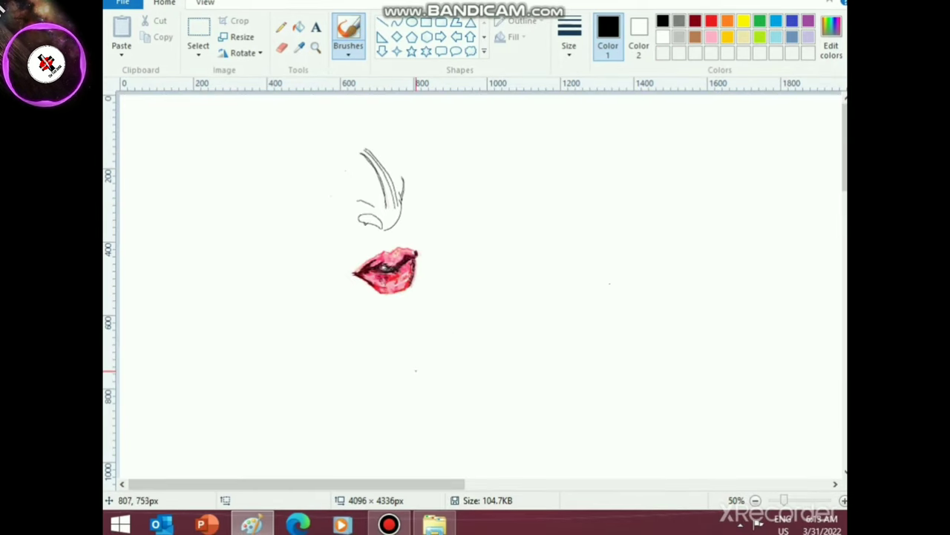
scroll(416, 370, "up", 1)
scroll(438, 381, "down", 1)
left_click_drag(243, 484, 322, 484)
scroll(385, 458, "up", 1)
scroll(386, 459, "down", 2)
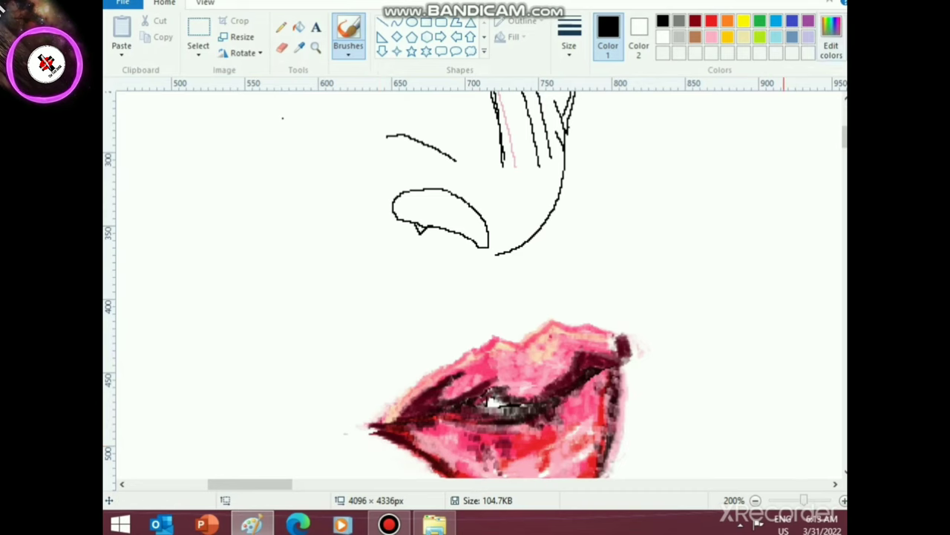
- Mix a salmon pink (RGB 247, 153, 157) and brush it with a wide brush over the middle of the upper lip
left_click(711, 21)
left_click(831, 37)
mouse_move(635, 213)
left_mouse_down()
mouse_move(635, 165)
mouse_move(635, 178)
left_mouse_up()
left_click(342, 347)
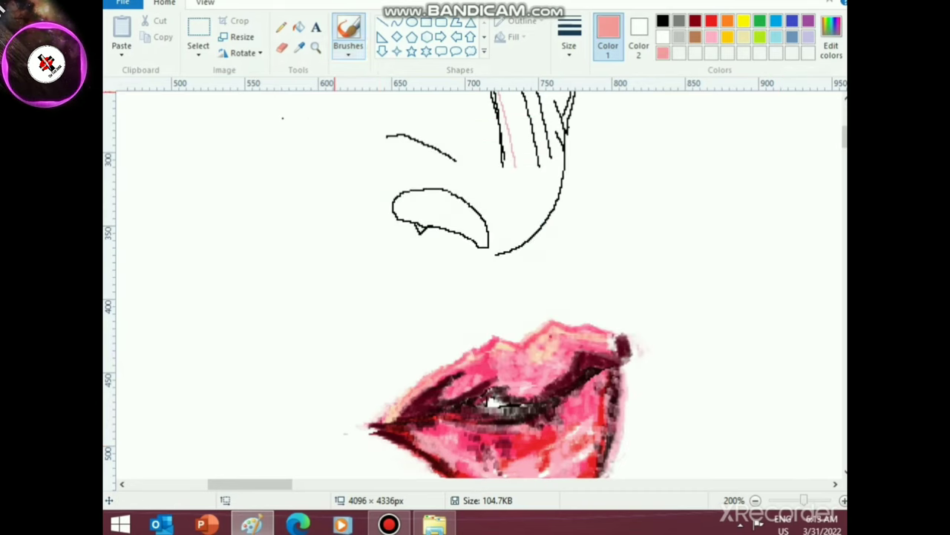
left_click(348, 45)
left_click(437, 106)
left_click(569, 38)
left_click(603, 165)
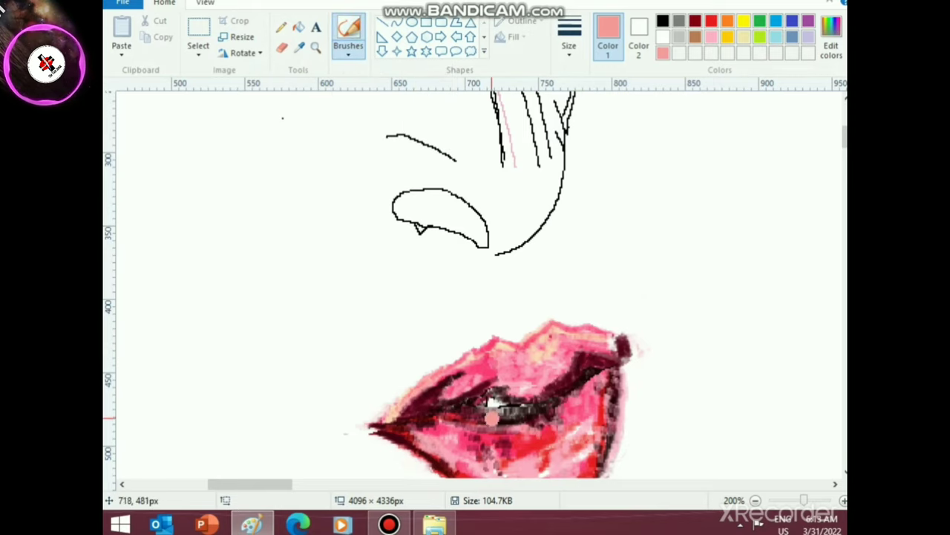
left_click_drag(503, 351, 496, 346)
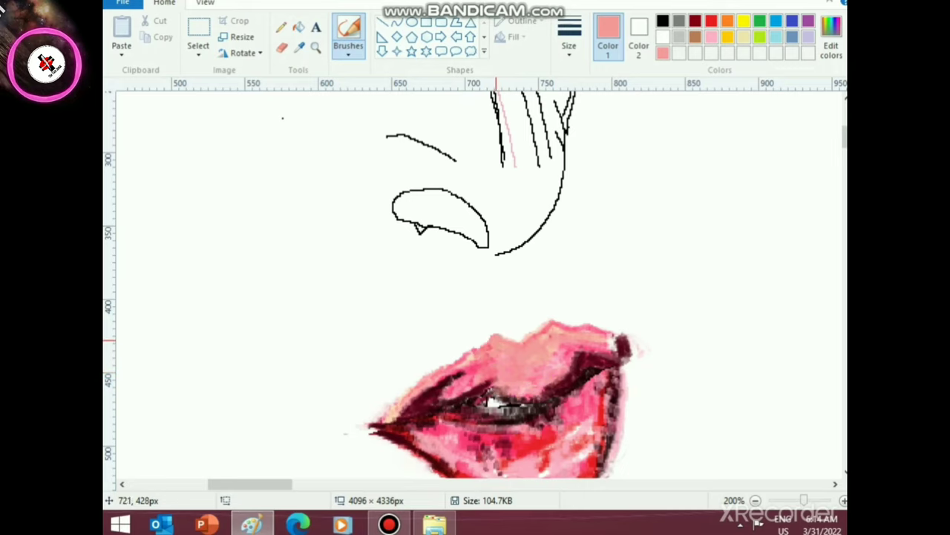
- Brush the salmon pink across the lower lip and along its bottom and right edges to soften the red patches
scroll(586, 378, "down", 2)
scroll(574, 406, "up", 2)
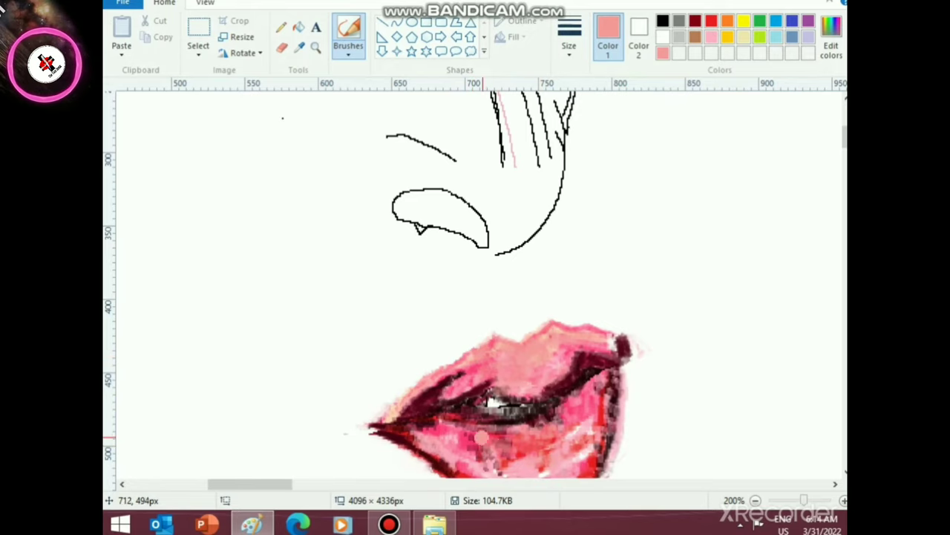
scroll(476, 431, "down", 2)
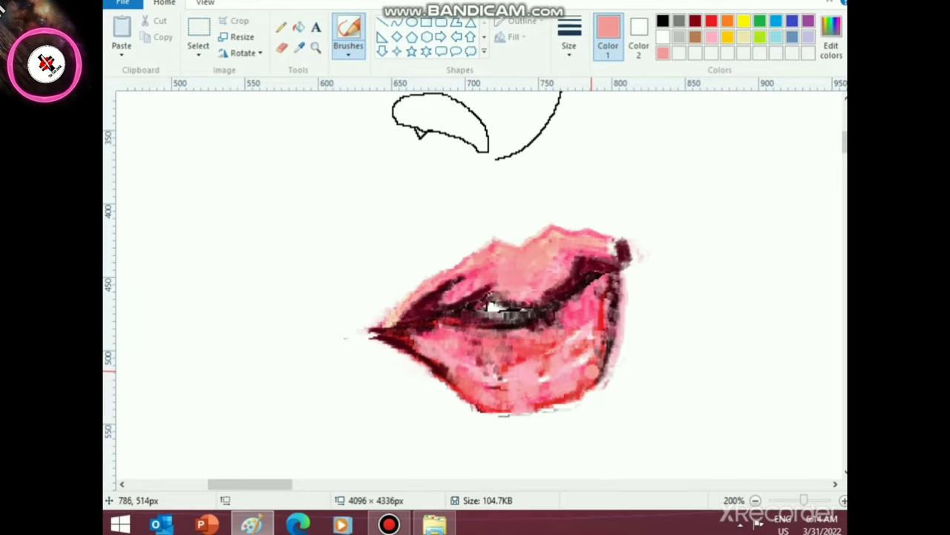
scroll(550, 410, "up", 2)
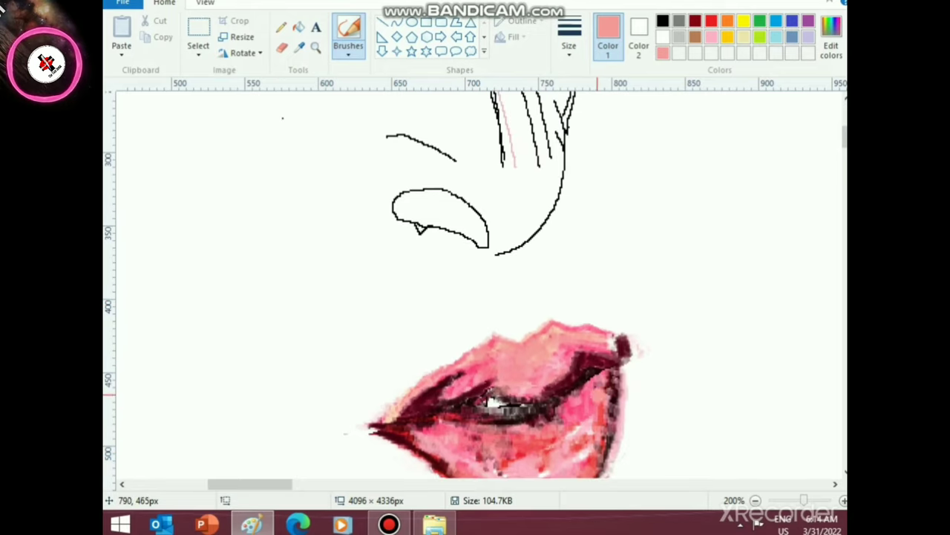
scroll(575, 435, "down", 2)
scroll(497, 453, "up", 2)
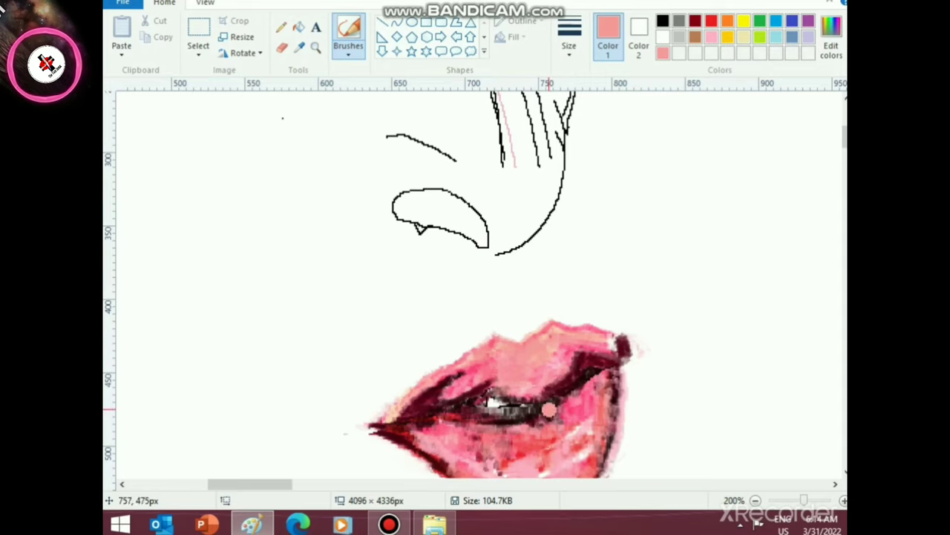
scroll(610, 376, "down", 2)
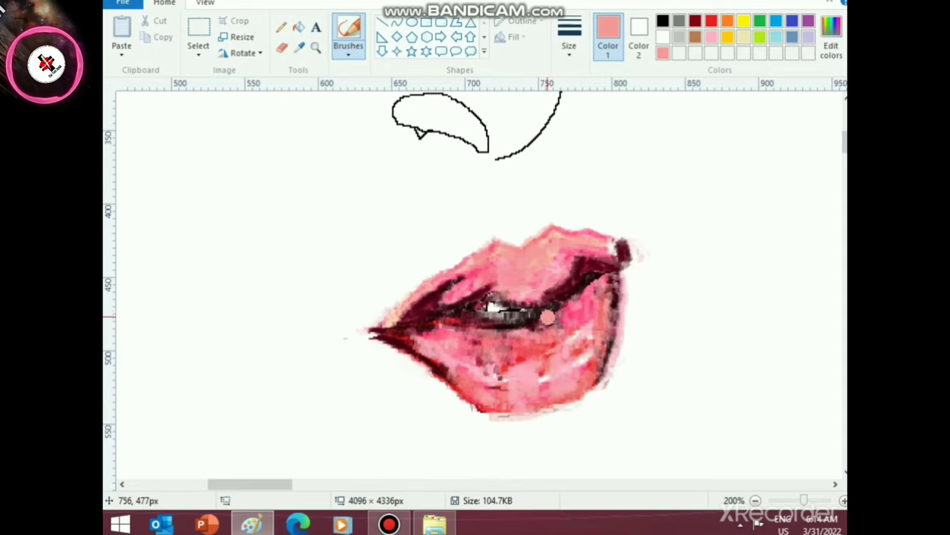
scroll(575, 405, "up", 2)
- Mix a very dark maroon and brush it finely over the upper lip's left shadow and along the lower lip's left edge
left_click(831, 38)
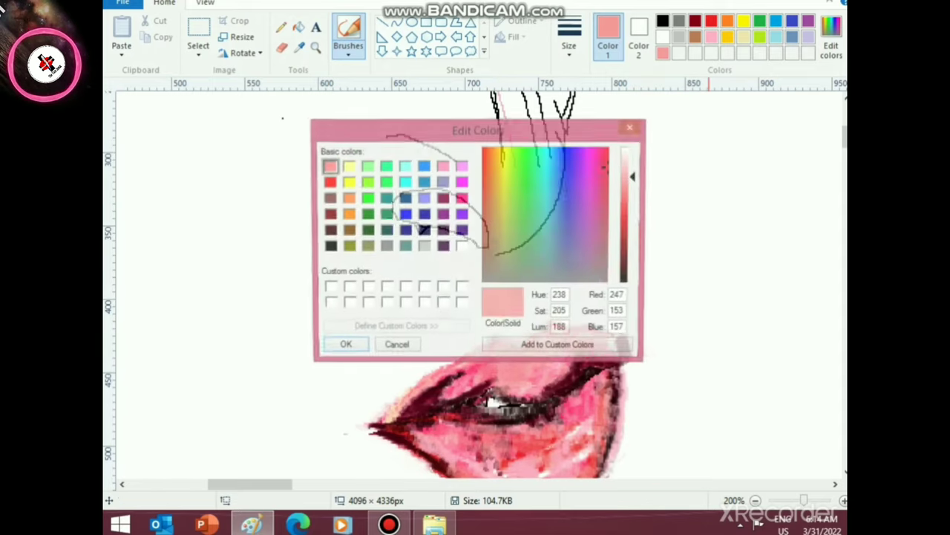
left_click(462, 183)
left_click(462, 199)
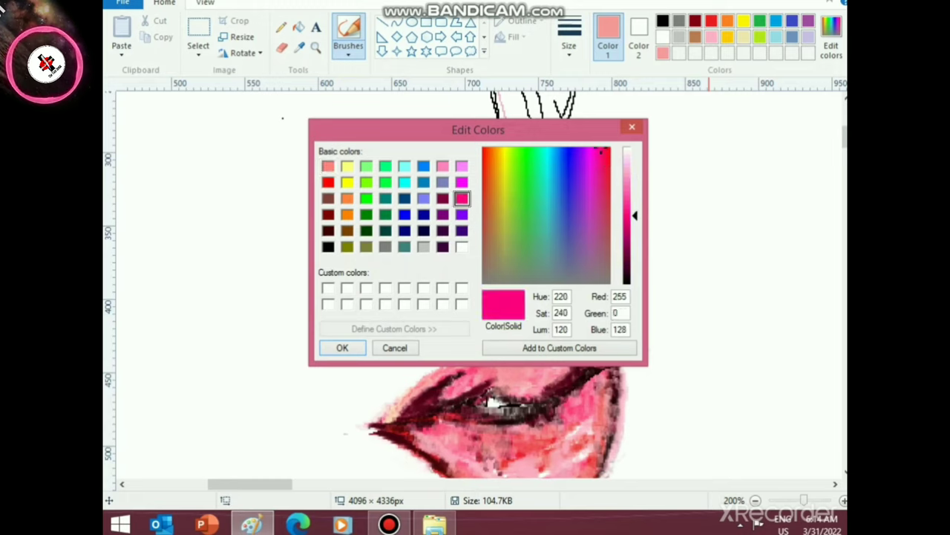
left_click_drag(635, 215, 627, 282)
left_click(343, 347)
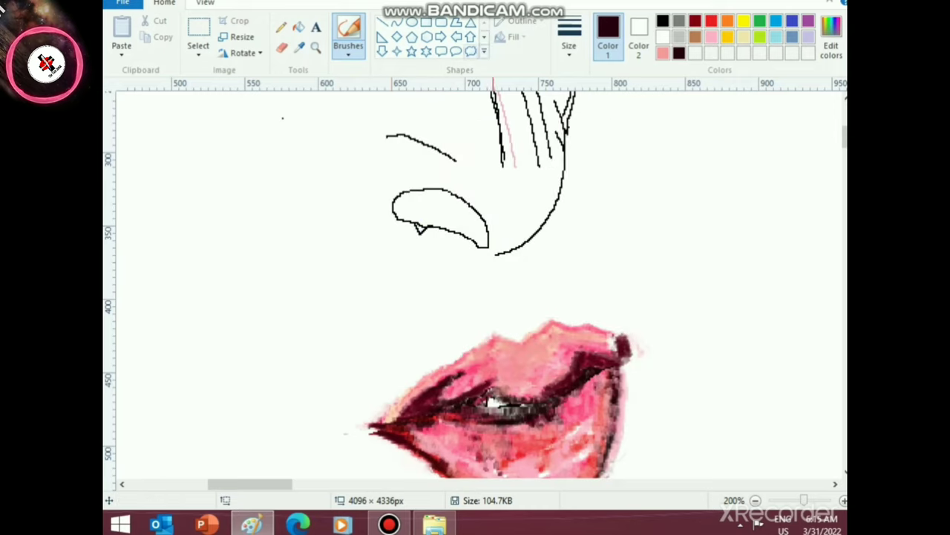
left_click(569, 37)
left_click(603, 82)
scroll(471, 418, "up", 1)
scroll(471, 431, "down", 5)
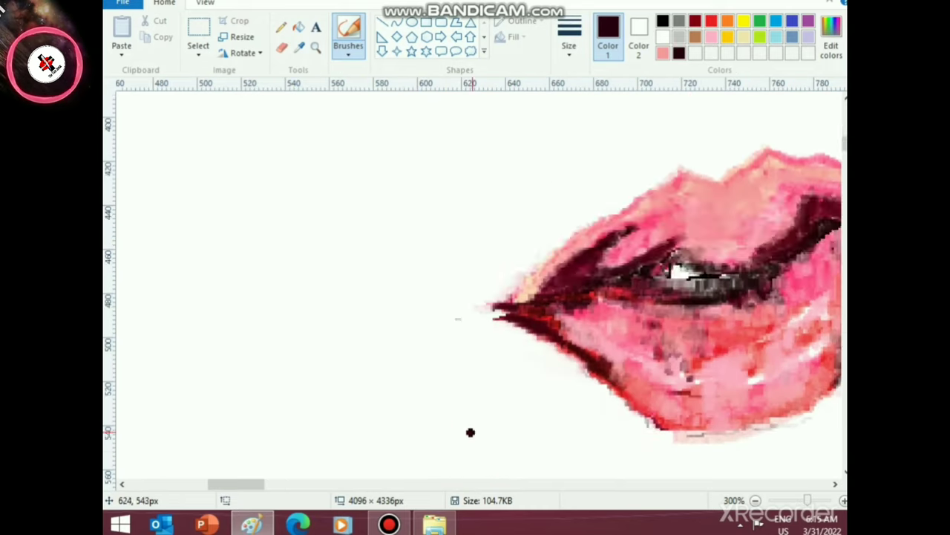
left_click_drag(218, 484, 244, 484)
scroll(242, 475, "up", 2)
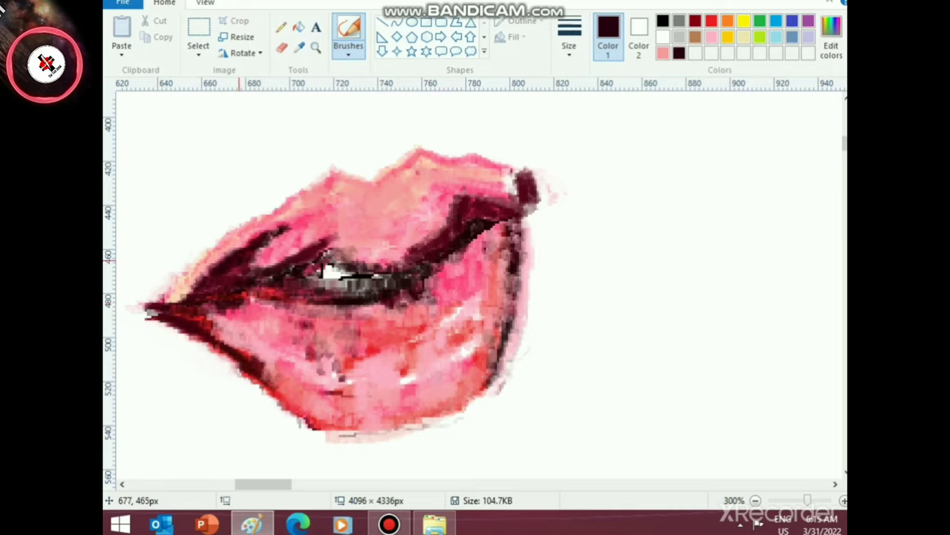
mouse_move(224, 261)
left_mouse_down()
mouse_move(282, 227)
mouse_move(221, 271)
left_mouse_up()
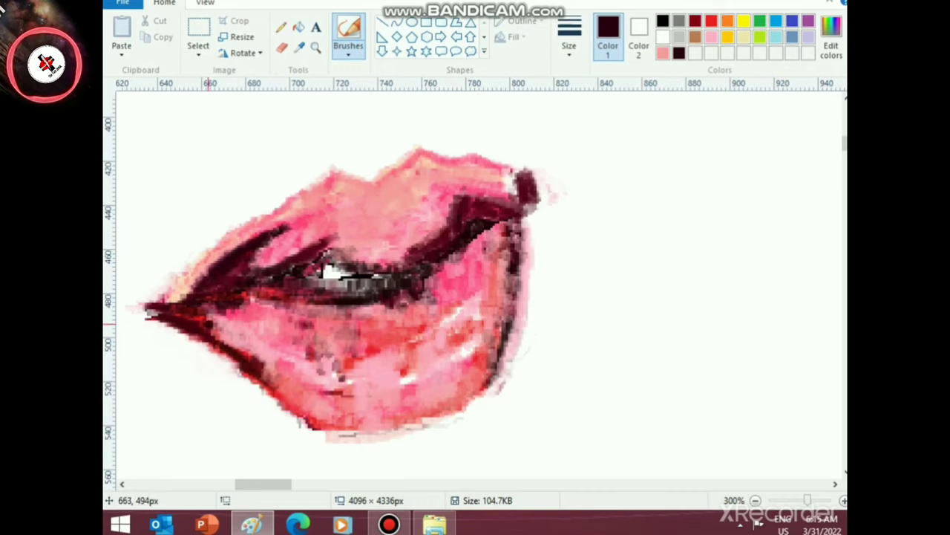
mouse_move(185, 327)
left_mouse_down()
mouse_move(253, 359)
mouse_move(228, 344)
left_mouse_up()
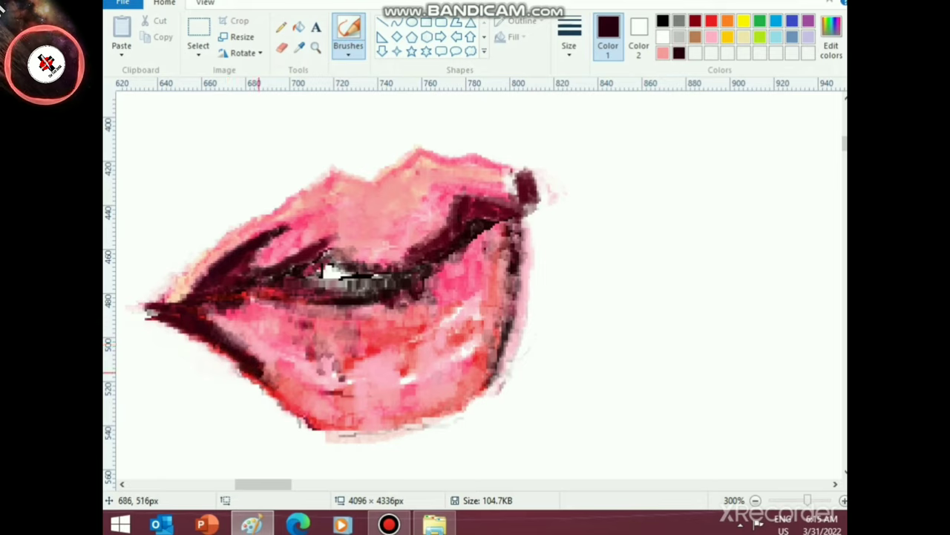
mouse_move(279, 391)
left_mouse_down()
mouse_move(300, 410)
mouse_move(268, 383)
mouse_move(305, 413)
mouse_move(318, 415)
mouse_move(312, 405)
mouse_move(331, 420)
left_mouse_up()
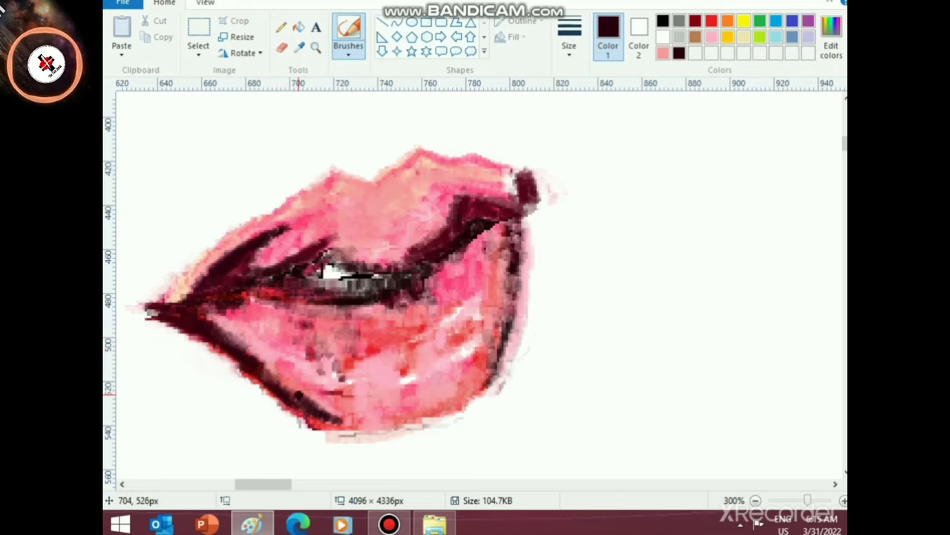
- Darken the grey gap between the lips and the upper lip's right shadow with the dark maroon brush
scroll(386, 399, "up", 4)
scroll(272, 373, "down", 2)
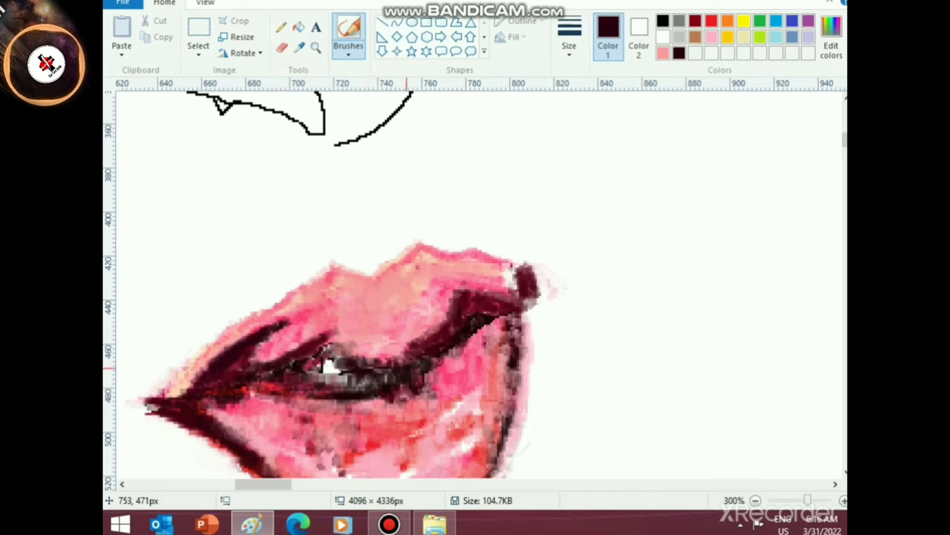
scroll(407, 368, "down", 5)
scroll(379, 438, "up", 2)
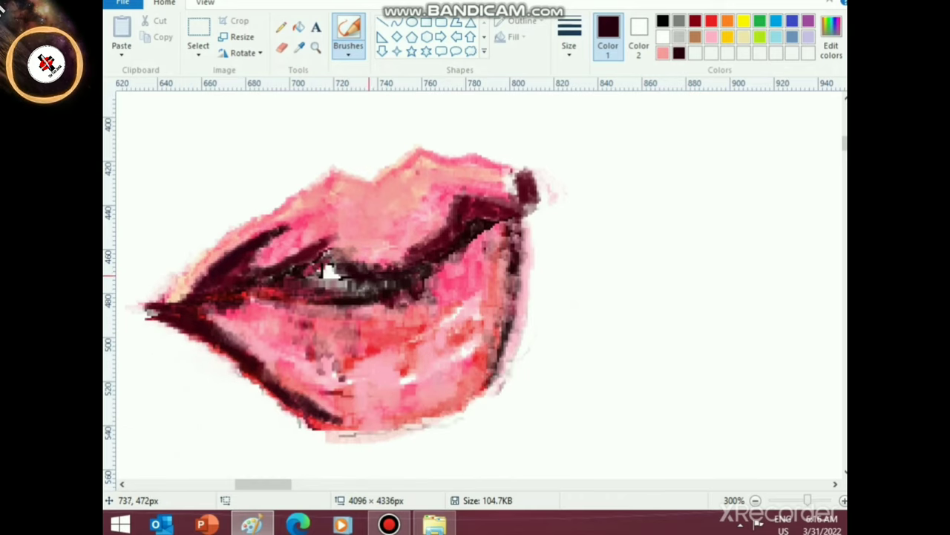
scroll(391, 316, "down", 3)
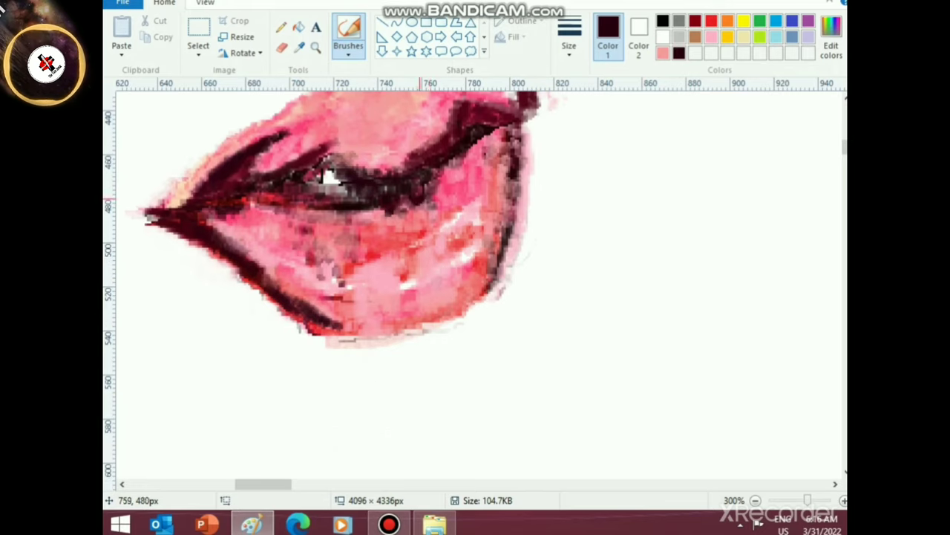
scroll(445, 197, "up", 3)
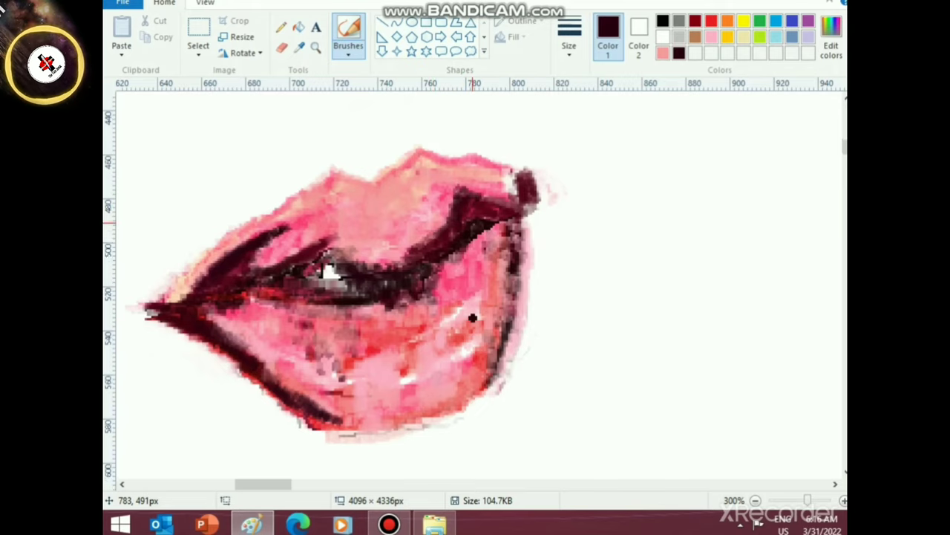
- Switch back to the salmon pink and smooth the lower lip's bottom edge and lower right curve
left_click(456, 178)
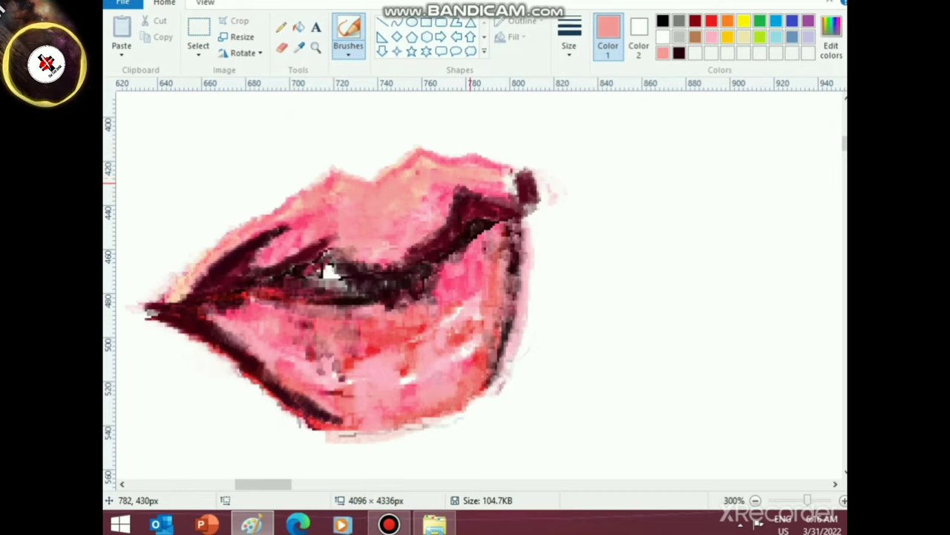
scroll(512, 380, "up", 2)
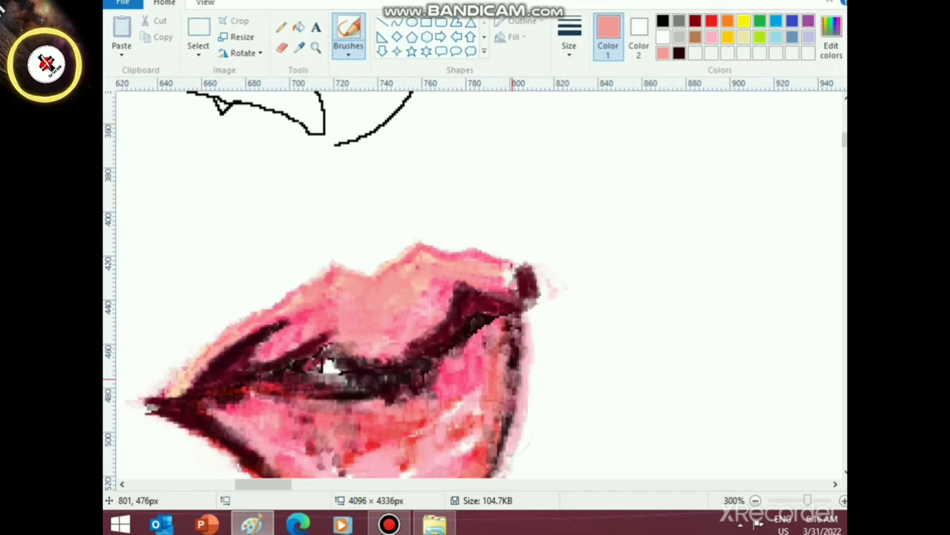
scroll(512, 412, "down", 2)
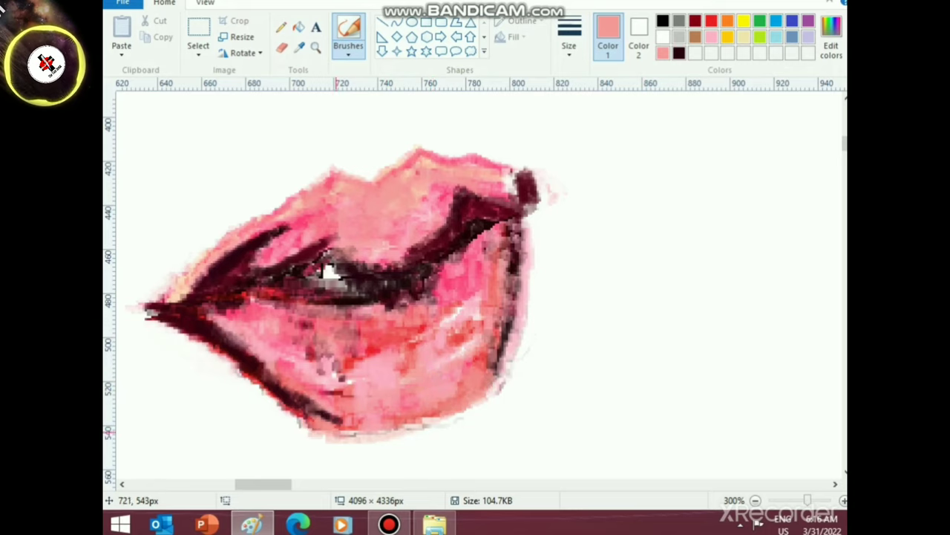
mouse_move(335, 432)
left_mouse_down()
mouse_move(455, 419)
mouse_move(479, 403)
mouse_move(319, 429)
mouse_move(455, 428)
left_mouse_up()
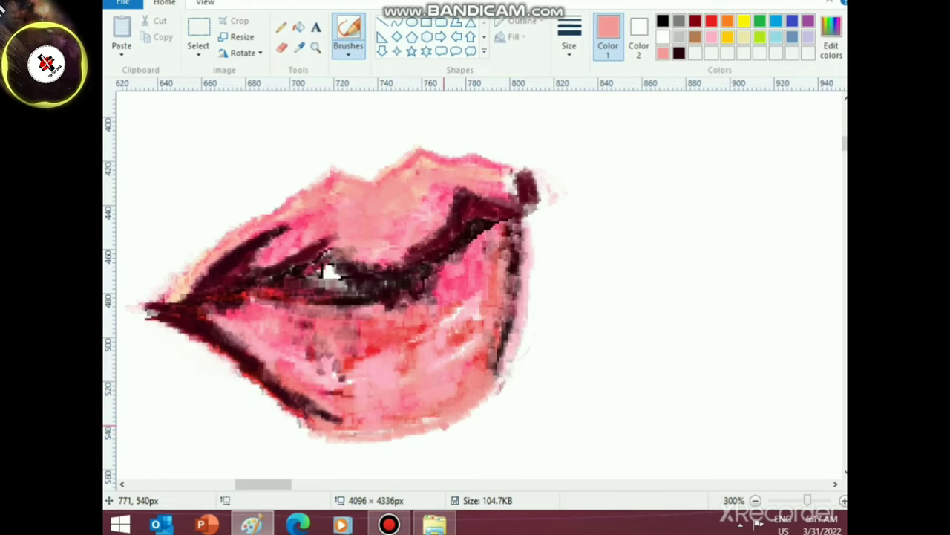
- Brush salmon pink over the right part of the upper lip, covering the white spot beside its dark corner
scroll(455, 428, "up", 3)
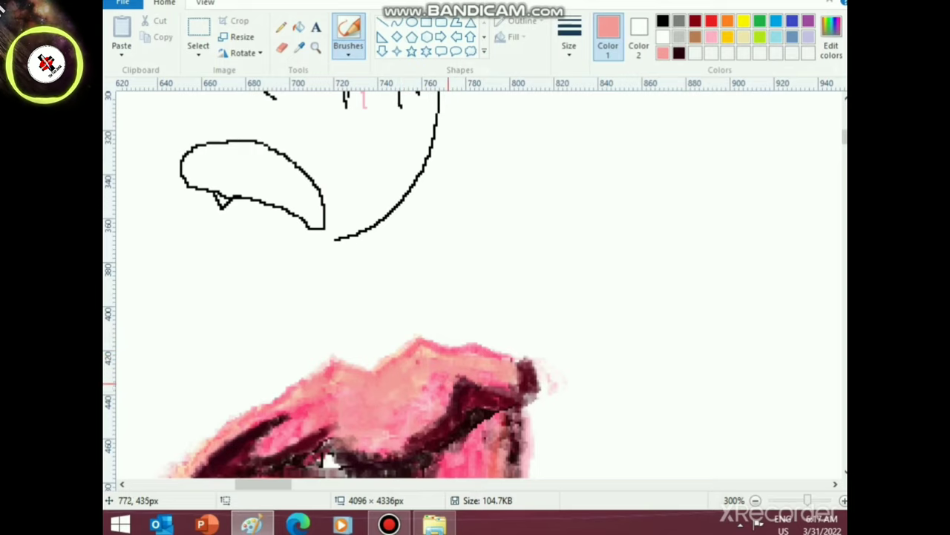
left_click_drag(449, 368, 435, 372)
scroll(435, 372, "down", 2)
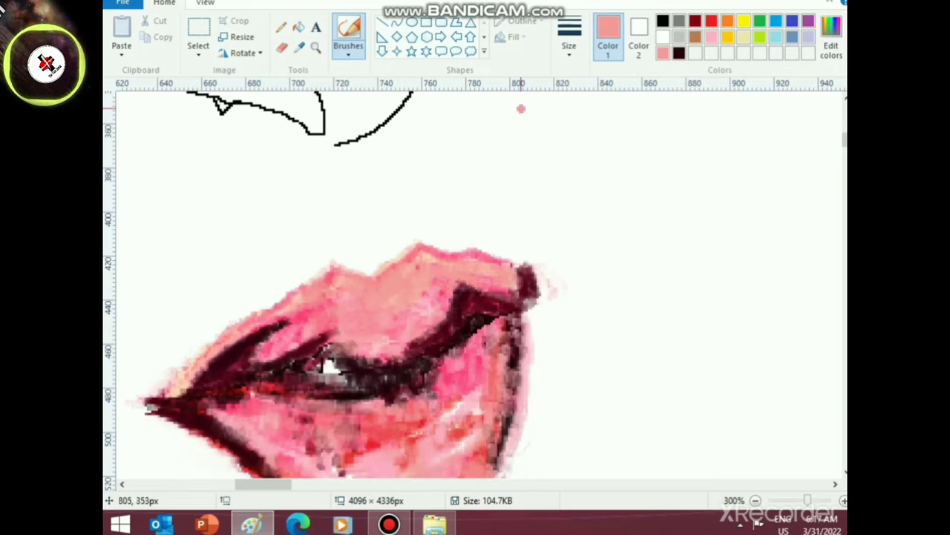
- Mix a pale cream (RGB 255, 243, 202) and brush thin highlights along the upper lip's left edge and middle
left_click(727, 37)
left_click(831, 37)
left_click_drag(635, 212, 635, 162)
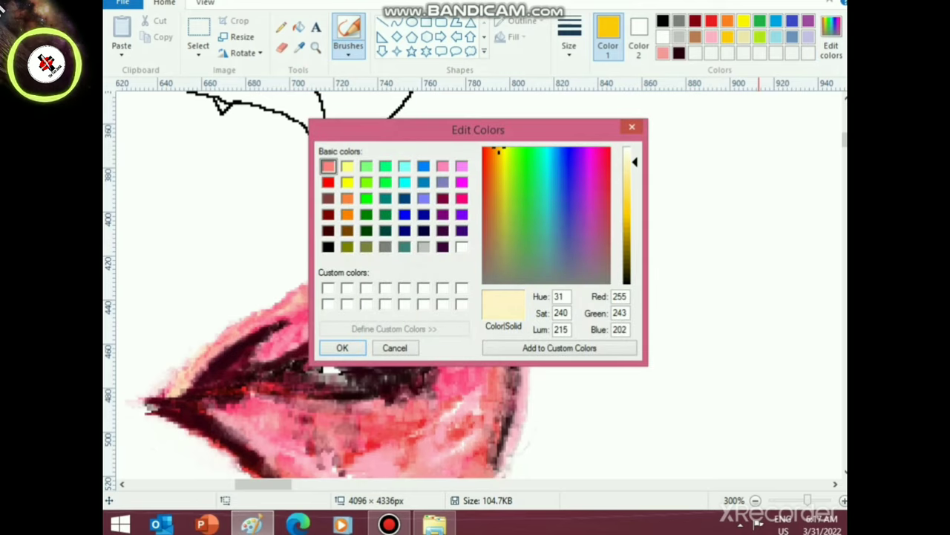
left_click(342, 348)
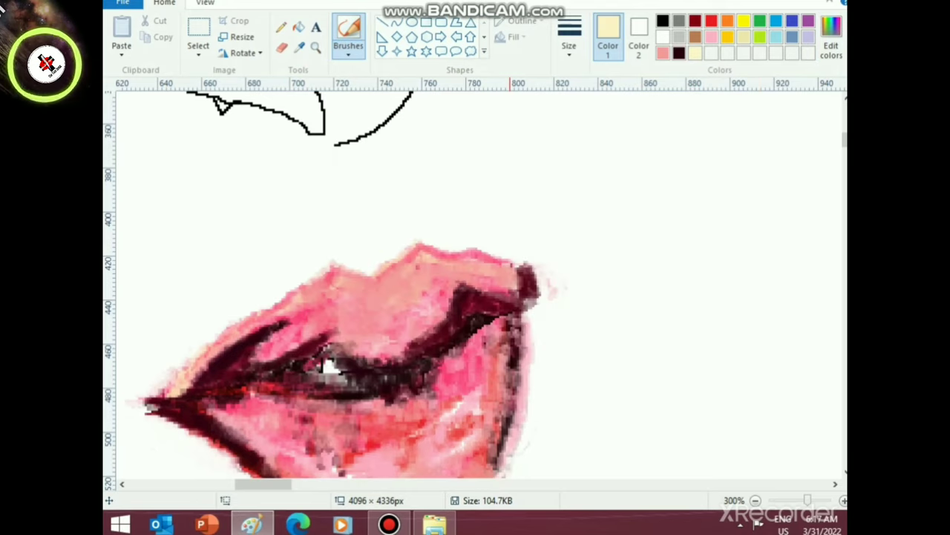
left_click(569, 39)
left_click(594, 108)
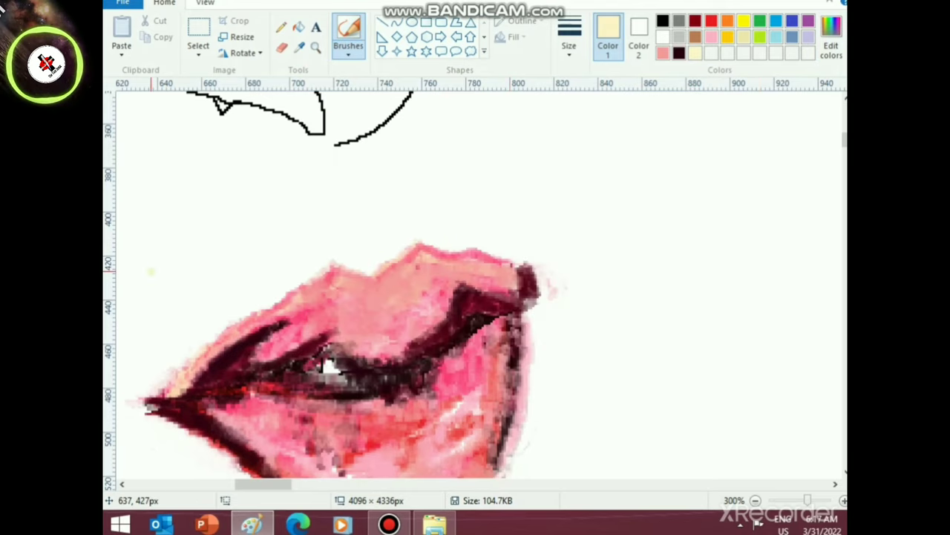
mouse_move(148, 396)
left_mouse_down()
mouse_move(314, 284)
mouse_move(220, 349)
mouse_move(188, 386)
left_mouse_up()
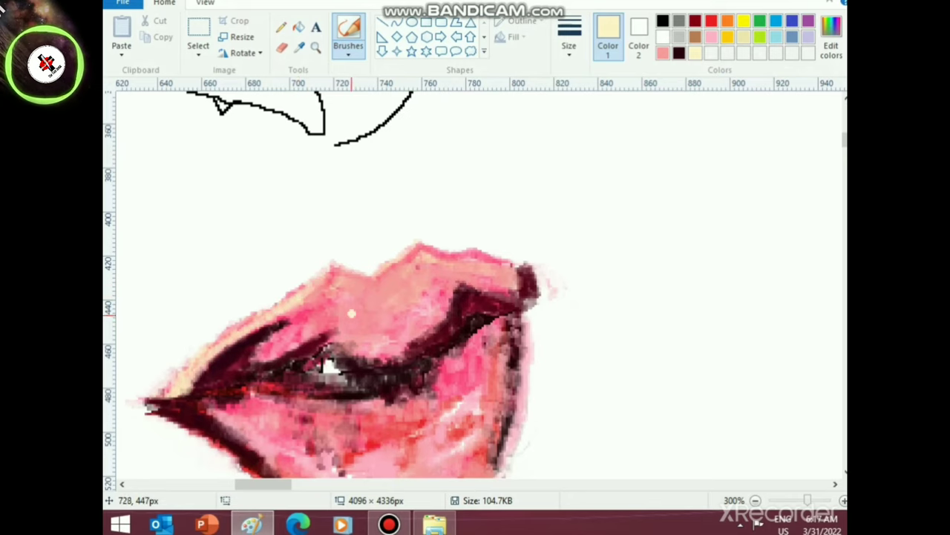
mouse_move(334, 273)
left_mouse_down()
mouse_move(375, 292)
mouse_move(414, 275)
mouse_move(388, 294)
mouse_move(410, 323)
mouse_move(427, 280)
mouse_move(438, 279)
mouse_move(423, 268)
mouse_move(483, 273)
left_mouse_up()
- Add cream highlights to the right part of the upper lip, just below its top edge
left_click_drag(244, 484, 271, 483)
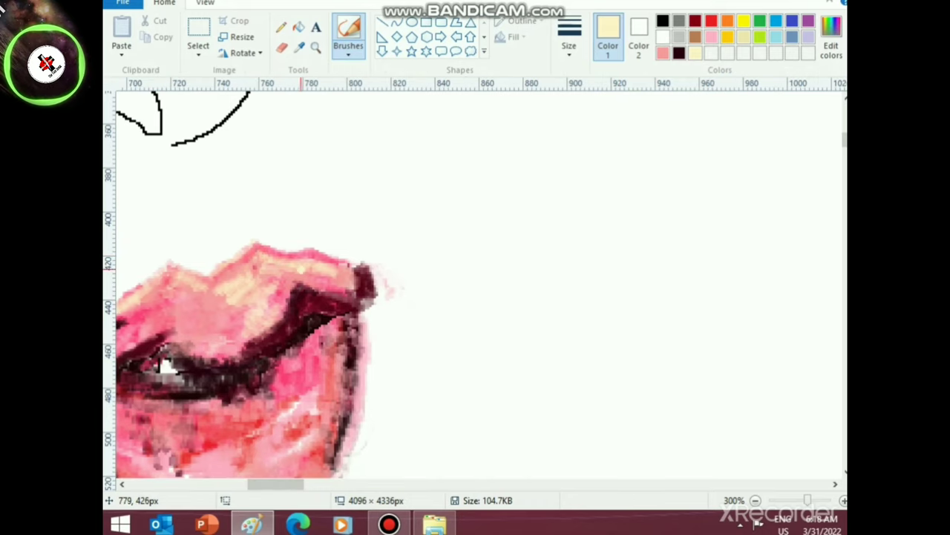
left_click_drag(297, 276, 333, 280)
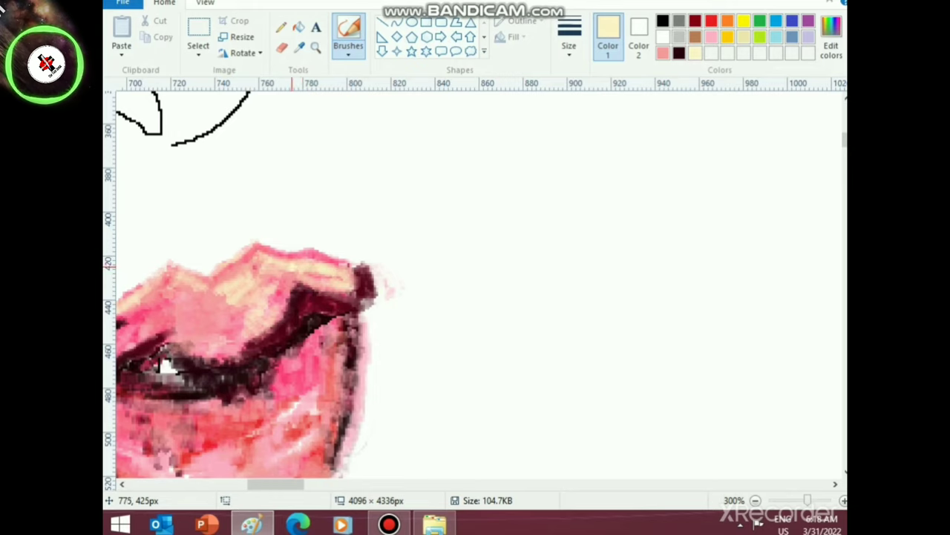
mouse_move(292, 266)
left_mouse_down()
mouse_move(332, 273)
mouse_move(288, 254)
left_mouse_up()
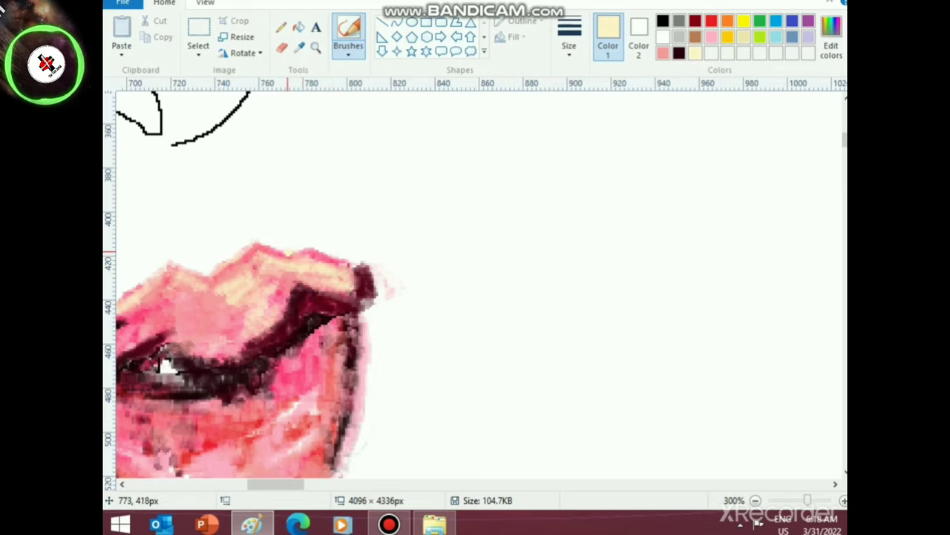
- Brush salmon pink along the top edge of the upper lip from its right peak towards the right corner
left_click(663, 53)
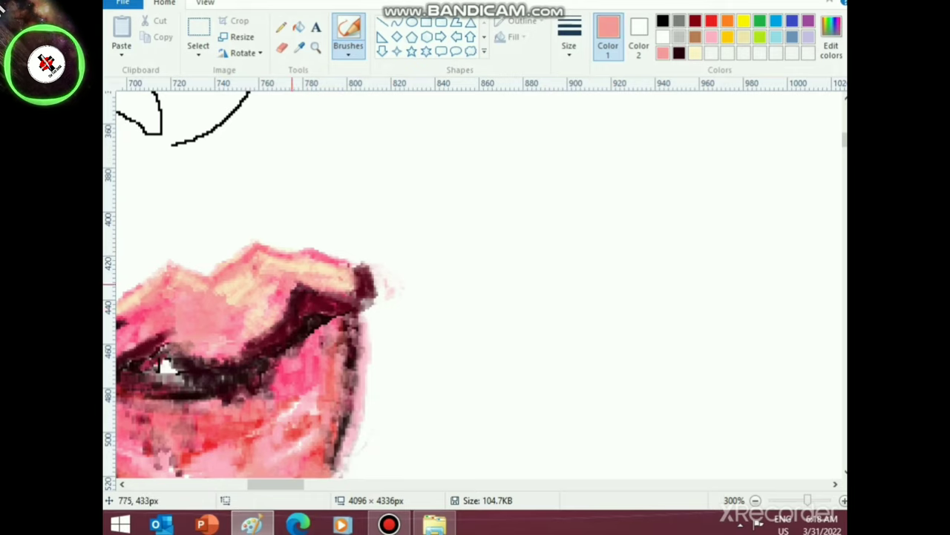
mouse_move(309, 272)
left_mouse_down()
mouse_move(252, 243)
mouse_move(275, 248)
left_mouse_up()
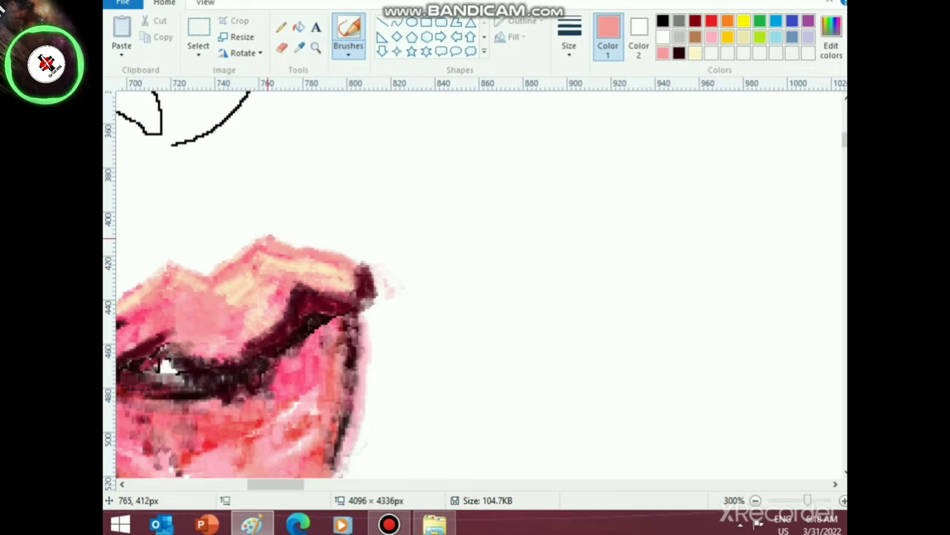
- Brush two short, near-vertical dark maroon strokes onto the lower middle of the lower lip
scroll(359, 381, "down", 1)
scroll(336, 418, "down", 2)
scroll(313, 420, "up", 2)
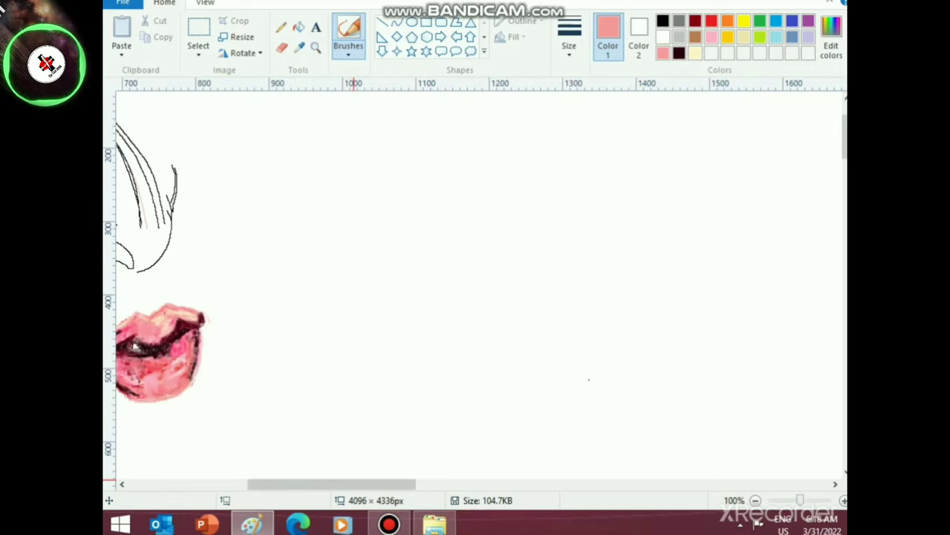
left_click_drag(354, 484, 329, 483)
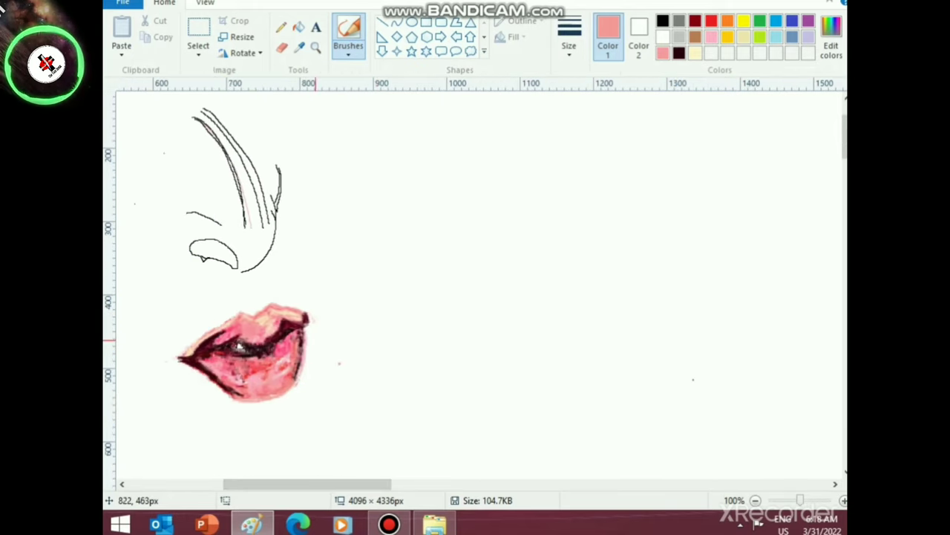
scroll(317, 342, "up", 3)
scroll(478, 416, "down", 4)
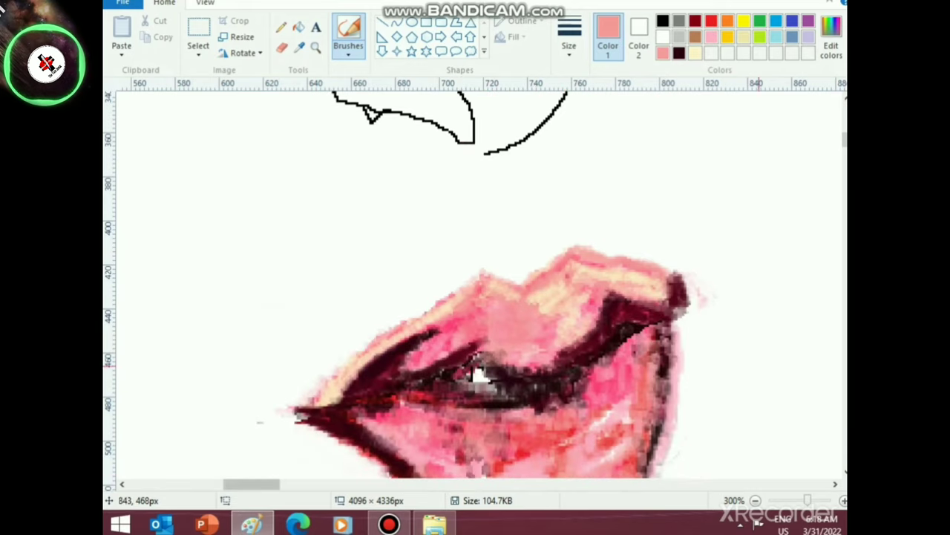
left_click(679, 53)
scroll(527, 427, "down", 3)
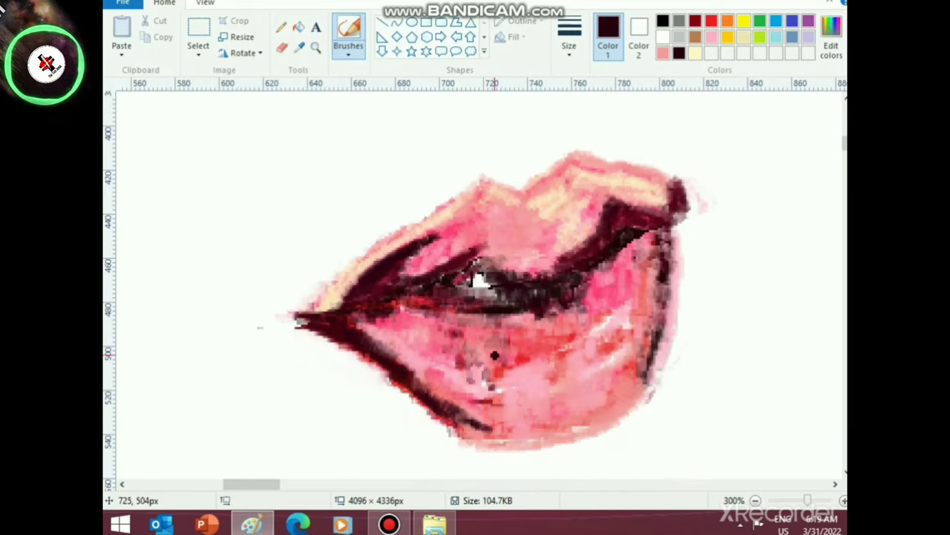
mouse_move(494, 372)
left_mouse_down()
mouse_move(493, 408)
mouse_move(491, 379)
left_mouse_up()
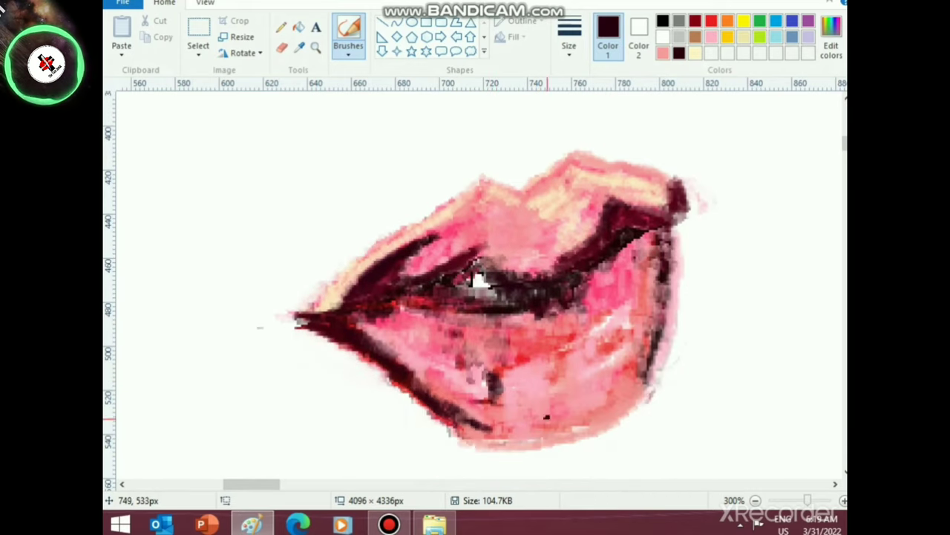
mouse_move(547, 419)
left_mouse_down()
mouse_move(569, 406)
mouse_move(567, 397)
mouse_move(562, 420)
left_mouse_up()
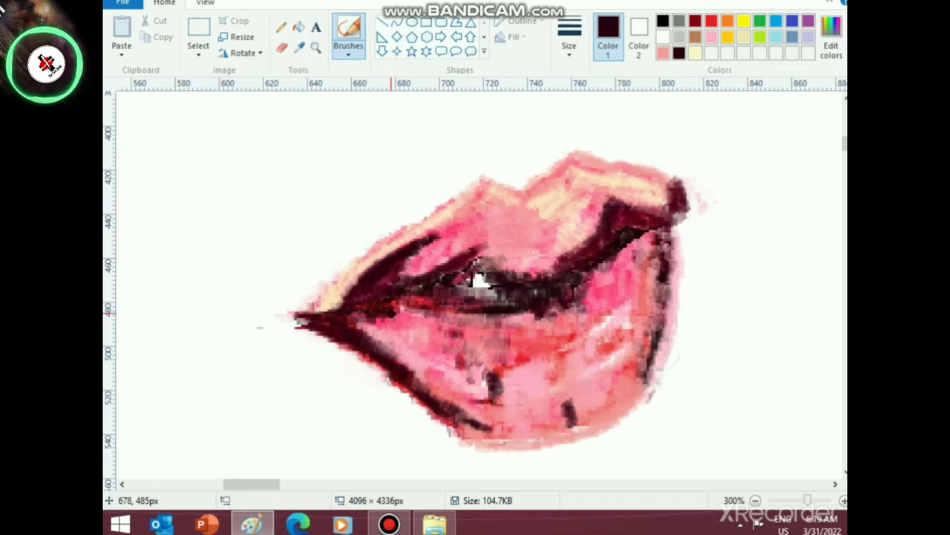
- Shade the left part of the lower lip in dark maroon just below the mouth line, including a diagonal stroke towards the lip's middle
mouse_move(389, 317)
left_mouse_down()
mouse_move(408, 321)
mouse_move(373, 321)
left_mouse_up()
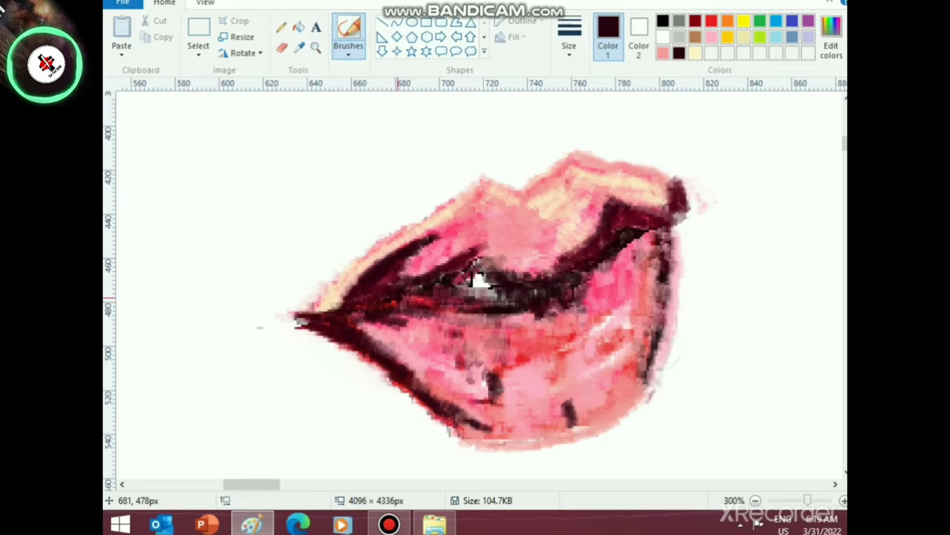
scroll(398, 300, "up", 3)
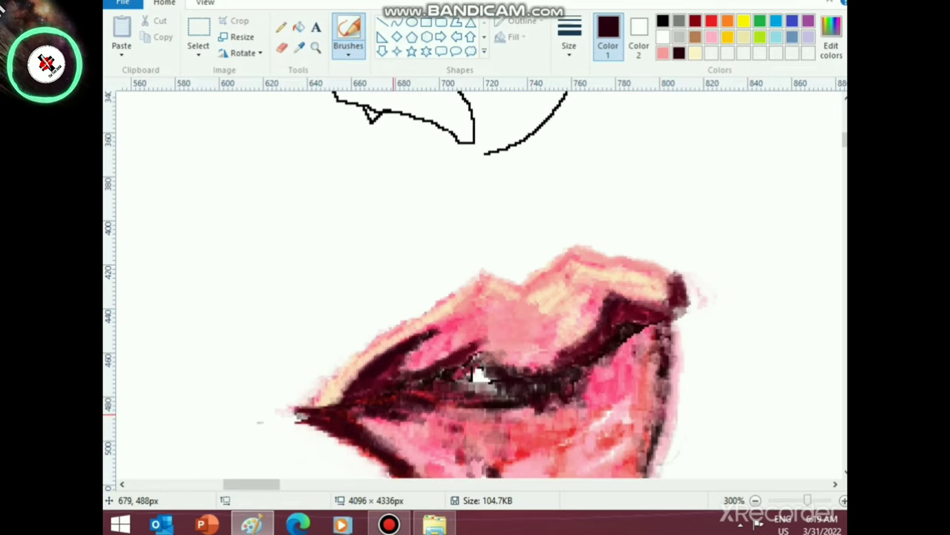
scroll(446, 445, "down", 3)
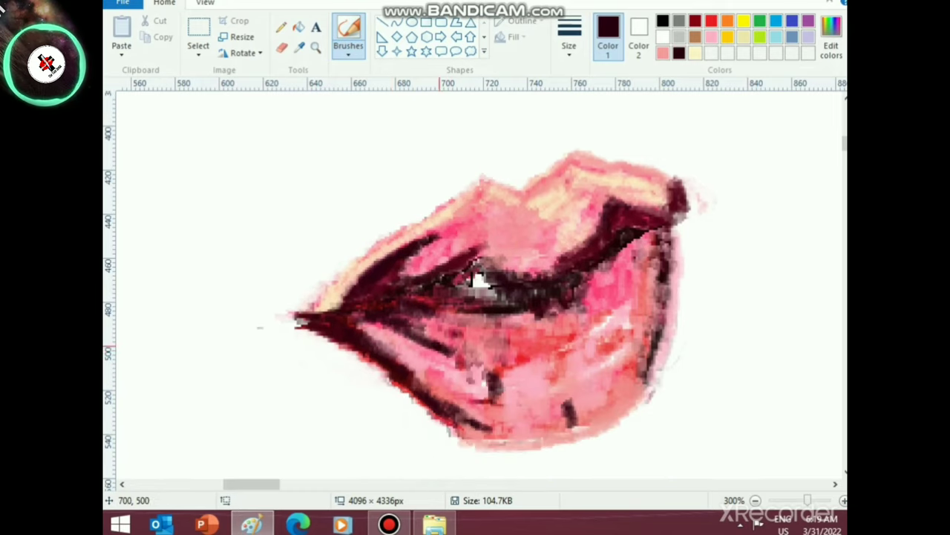
scroll(458, 366, "up", 3)
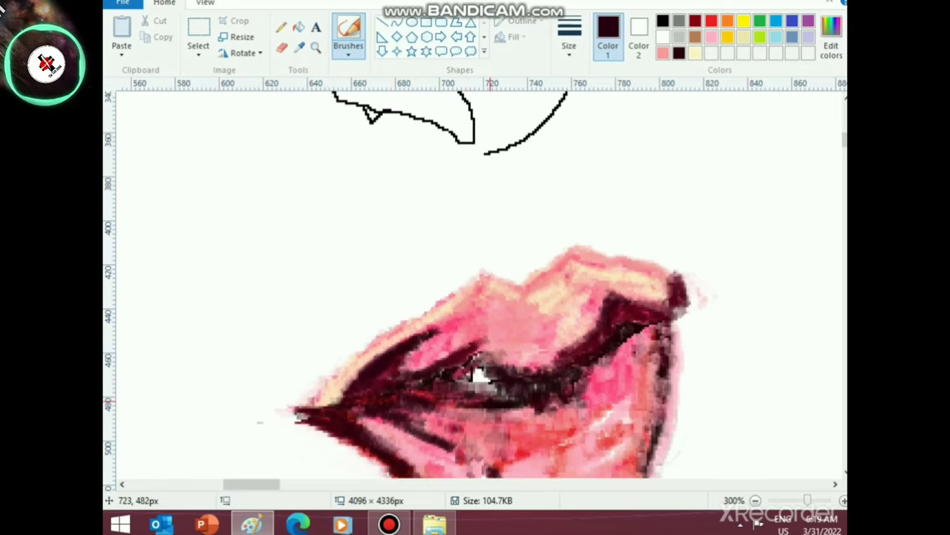
- Paint a white tooth in the mouth opening and shape its upper right edge with salmon pink
left_click(663, 37)
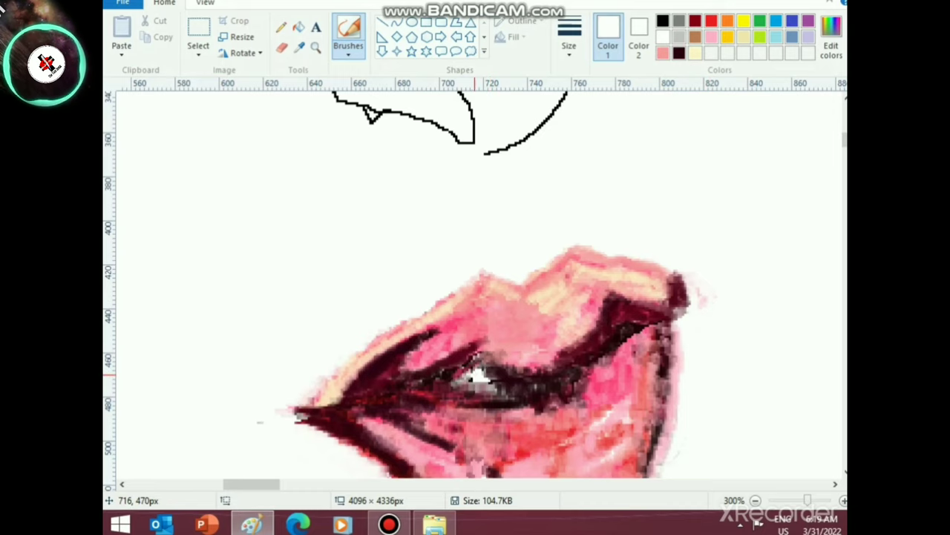
mouse_move(438, 381)
left_mouse_down()
mouse_move(461, 366)
mouse_move(434, 384)
mouse_move(459, 384)
mouse_move(469, 367)
mouse_move(502, 390)
left_mouse_up()
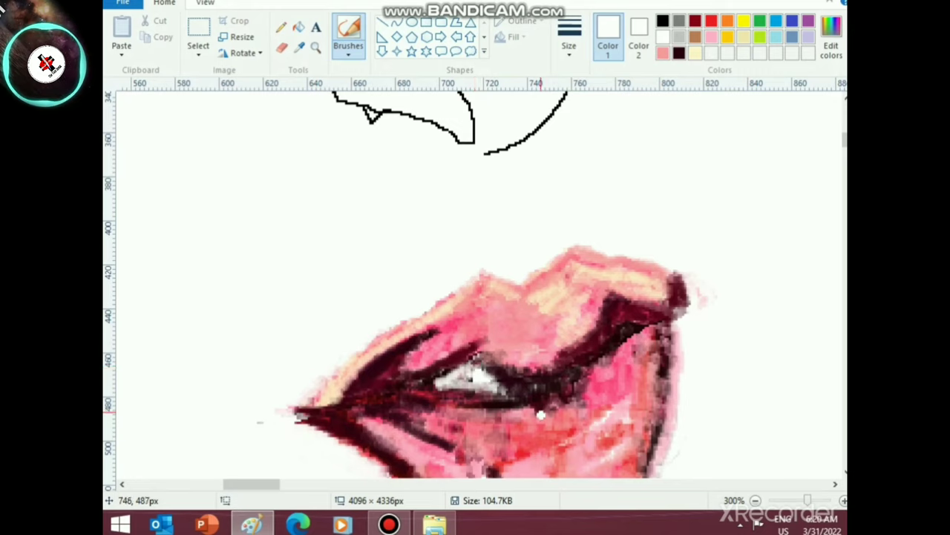
left_click(663, 53)
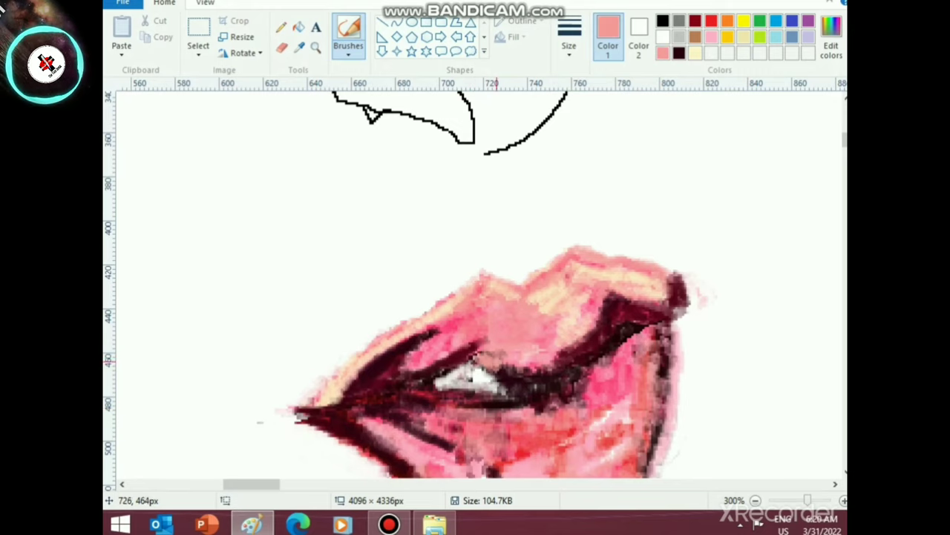
left_click_drag(475, 357, 481, 364)
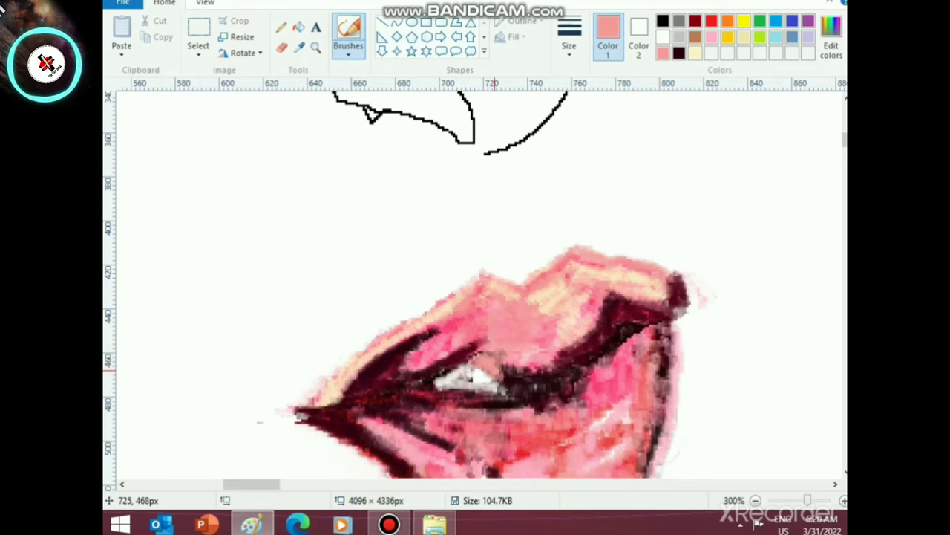
left_click(480, 377)
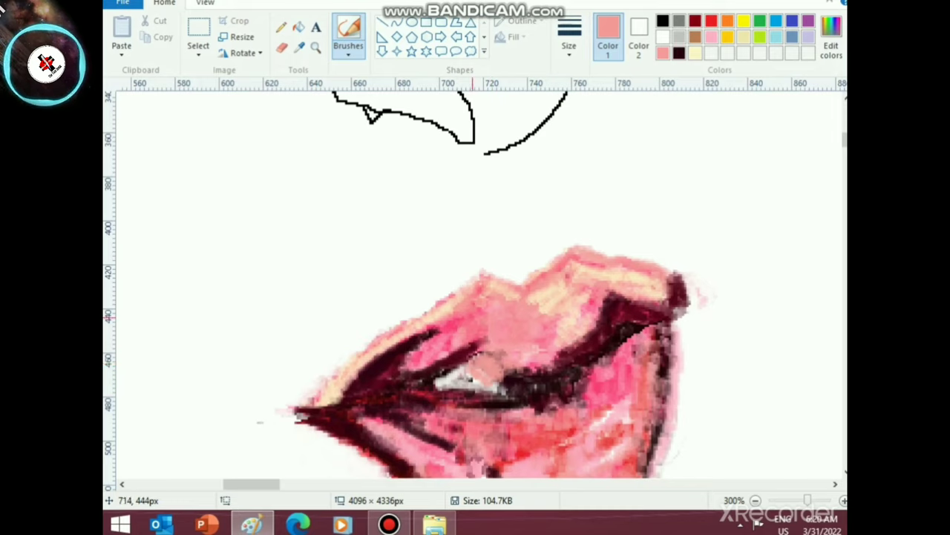
left_click(663, 38)
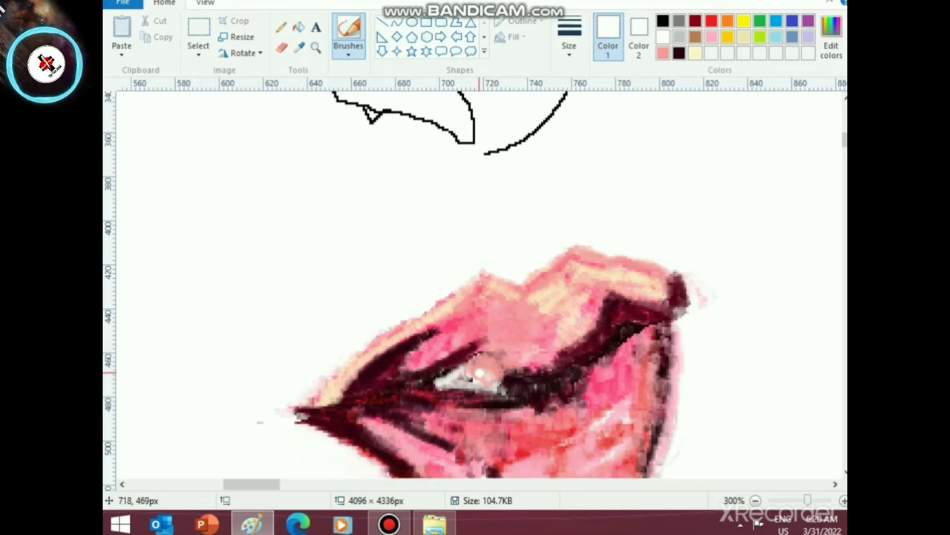
mouse_move(487, 379)
left_mouse_down()
mouse_move(466, 386)
mouse_move(476, 378)
left_mouse_up()
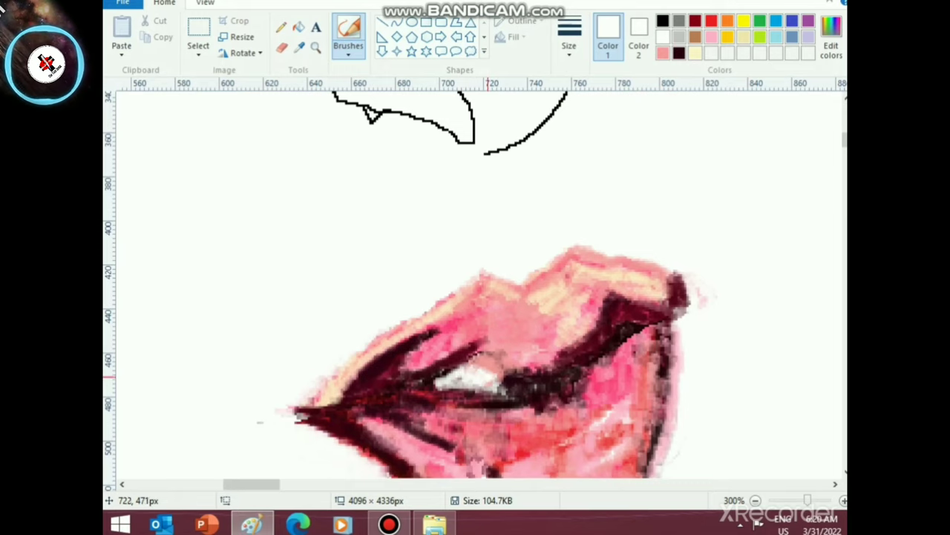
- Outline the left, lower and right sides of the white tooth with a thin black pencil line
left_click(281, 27)
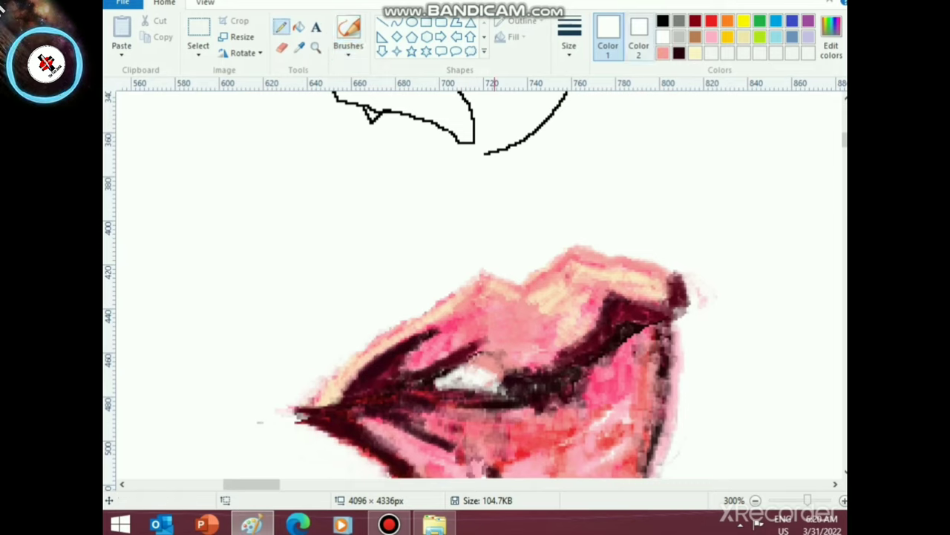
left_click(663, 21)
left_click(568, 37)
left_click(594, 168)
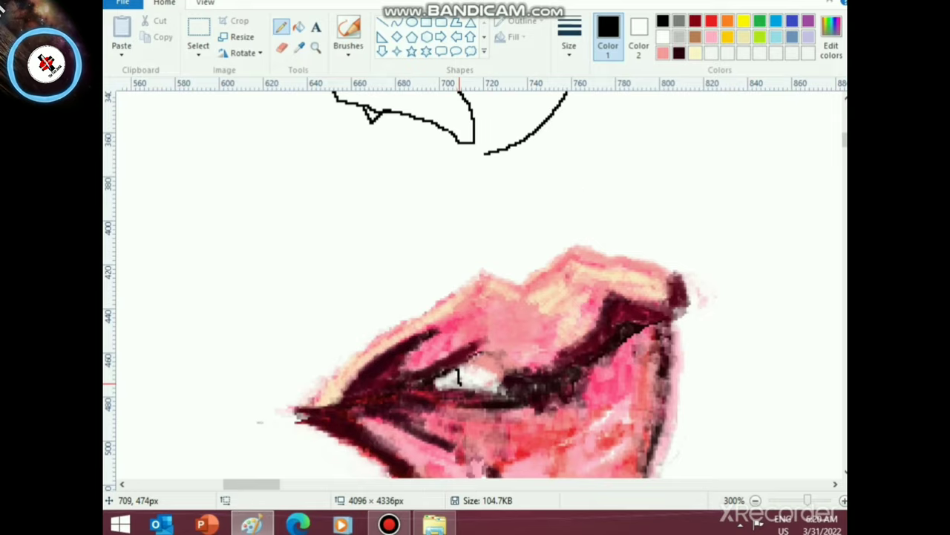
left_click_drag(468, 384, 494, 380)
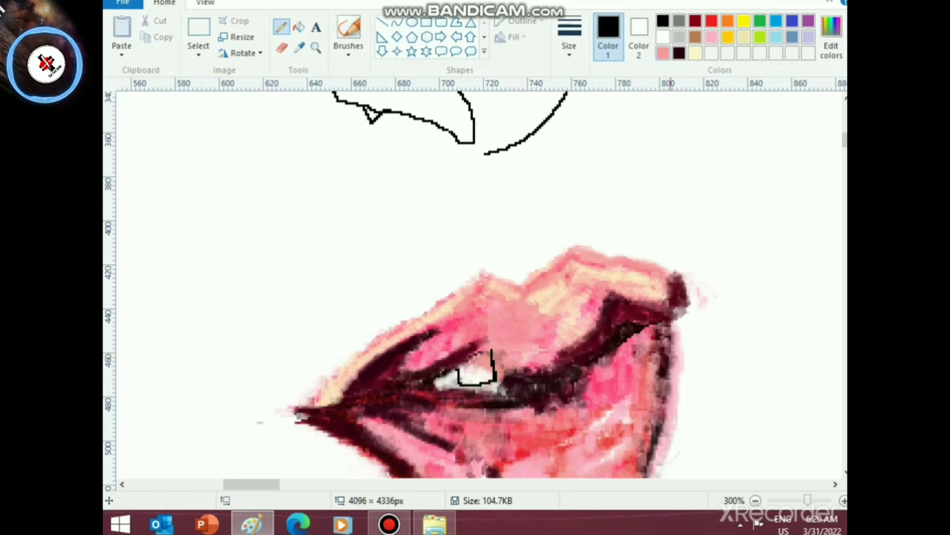
- Brush salmon pink over the upper part of the tooth outline's right side, blending it into the upper lip
left_click(664, 52)
left_click(349, 53)
left_click(352, 85)
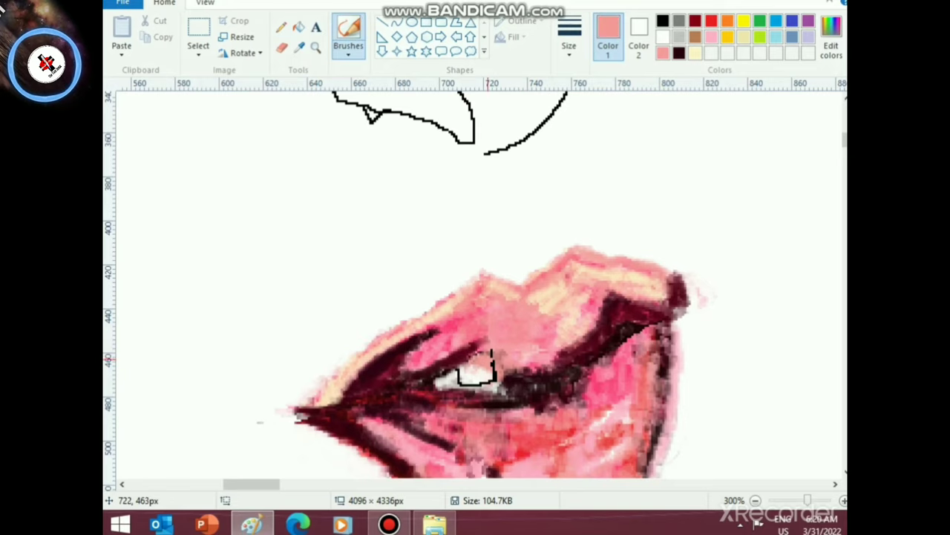
mouse_move(488, 359)
left_mouse_down()
mouse_move(496, 359)
mouse_move(493, 349)
mouse_move(487, 366)
left_mouse_up()
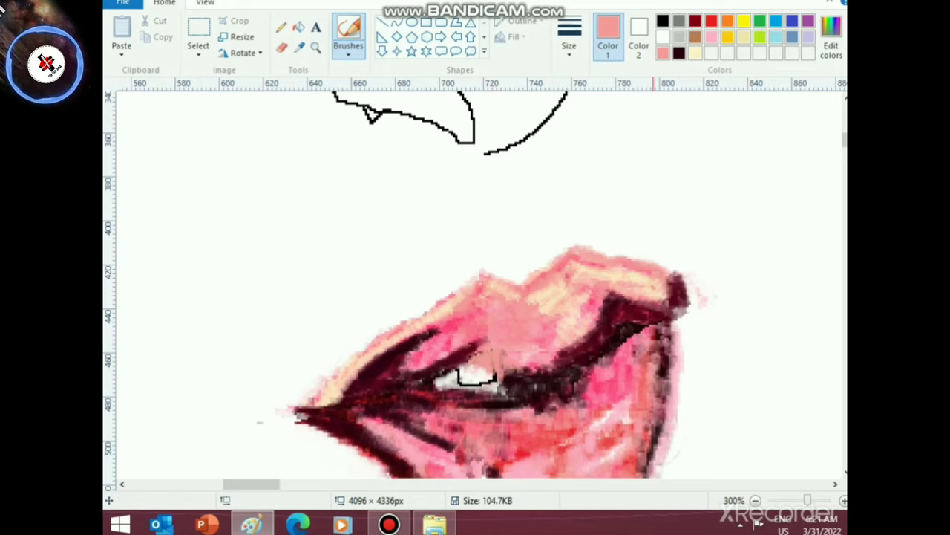
- Cover the white area left of the outlined tooth with dark maroon and darken the left mouth corner
left_click(679, 53)
mouse_move(393, 421)
left_mouse_down()
mouse_move(443, 385)
mouse_move(398, 379)
mouse_move(385, 393)
mouse_move(451, 401)
left_mouse_up()
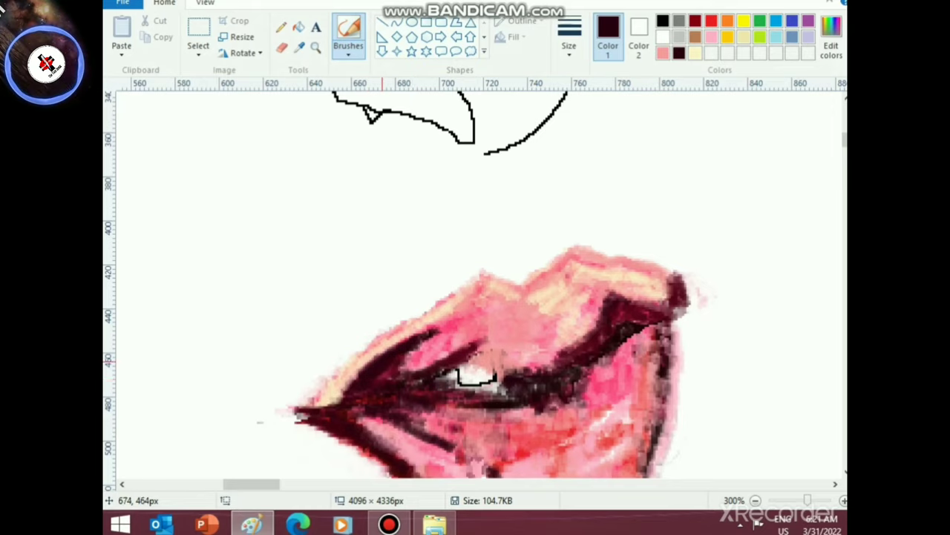
left_click_drag(351, 386, 311, 417)
scroll(313, 417, "down", 1)
scroll(445, 446, "up", 2)
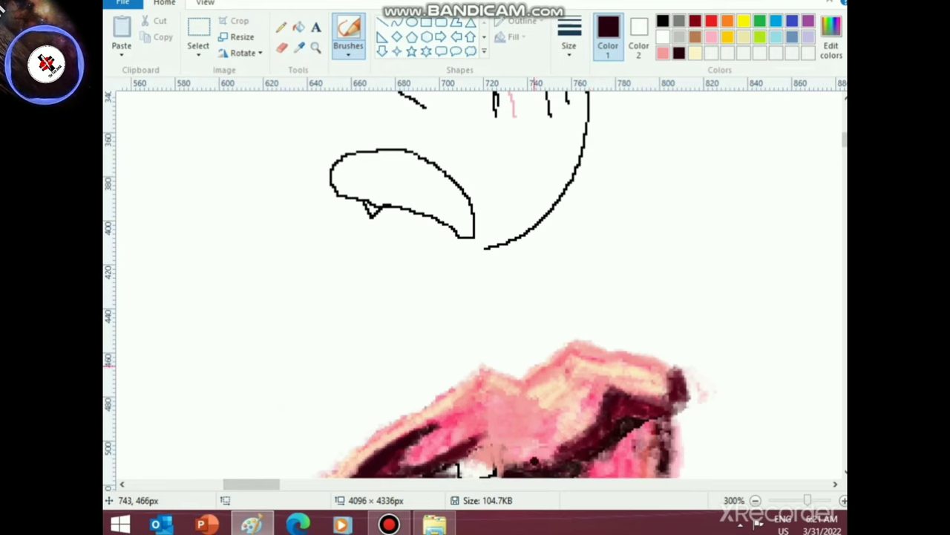
- Shade the right side of the lower lip in dark maroon and add dark patches across its upper middle
scroll(550, 349, "down", 1)
mouse_move(663, 343)
left_mouse_down()
mouse_move(647, 381)
mouse_move(644, 361)
mouse_move(636, 377)
mouse_move(632, 370)
mouse_move(638, 390)
mouse_move(612, 417)
mouse_move(646, 420)
left_mouse_up()
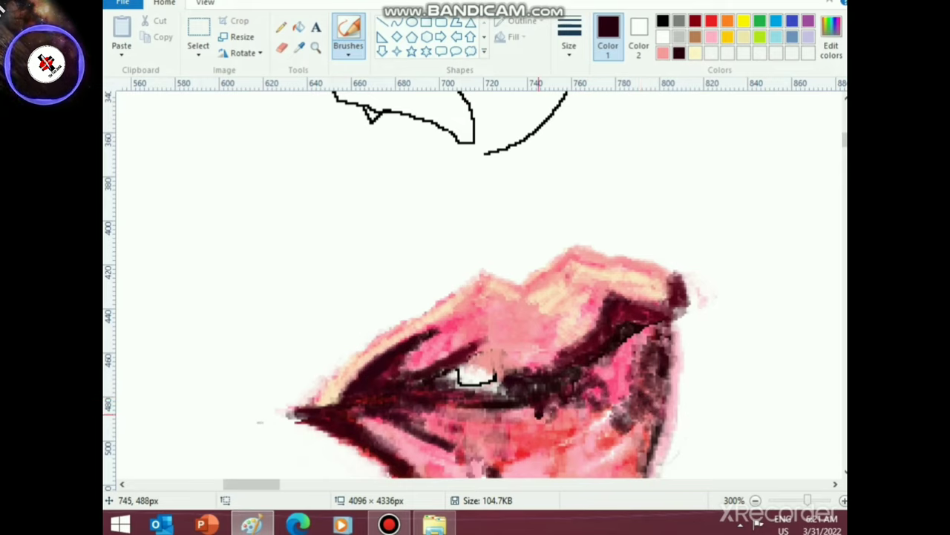
mouse_move(534, 446)
left_mouse_down()
mouse_move(541, 430)
mouse_move(581, 443)
left_mouse_up()
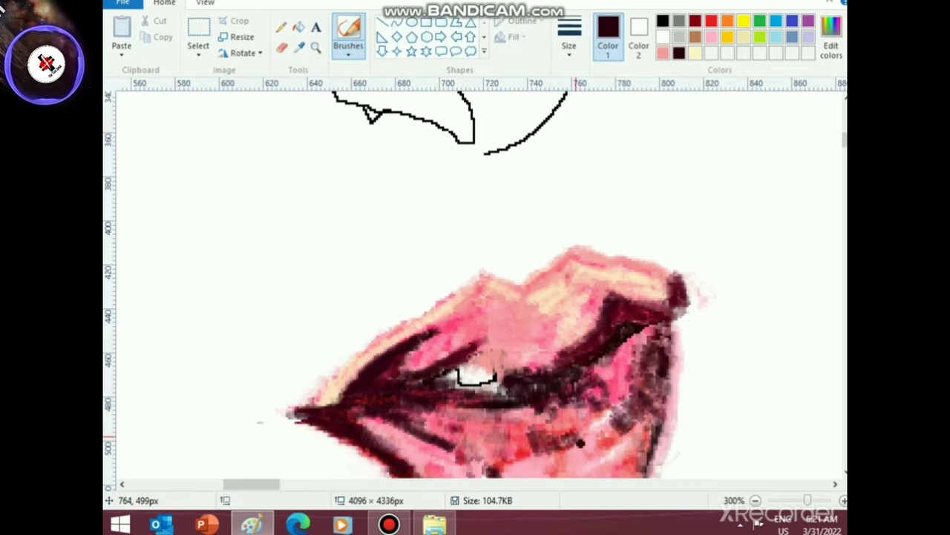
scroll(581, 443, "down", 2)
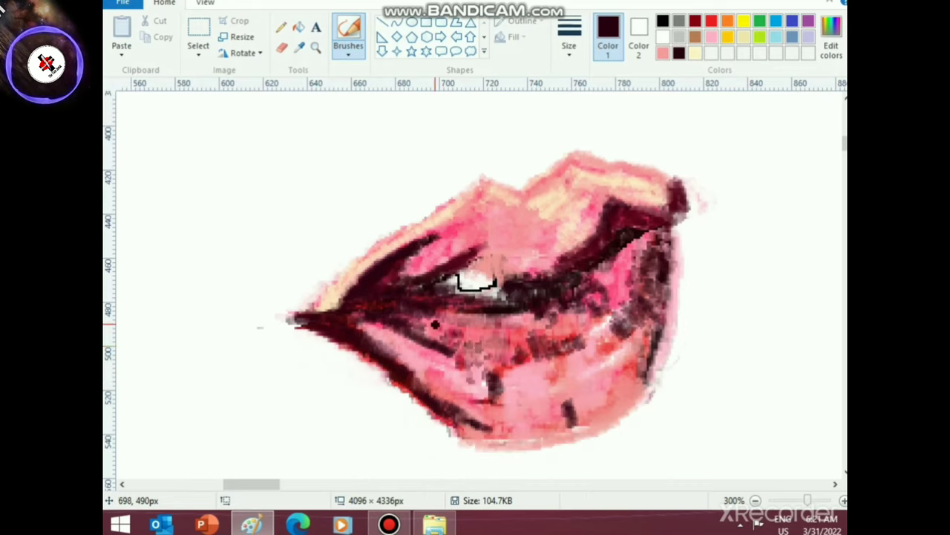
- Brush light pink along the upper lip's top edge near the right corner and extend the dark maroon corner upward
scroll(558, 425, "down", 3, "ctrl")
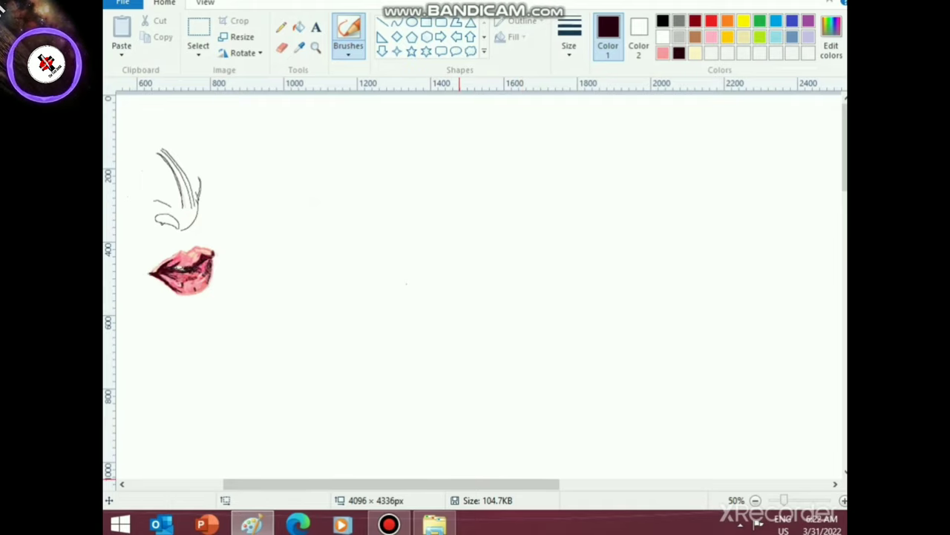
left_click(844, 501)
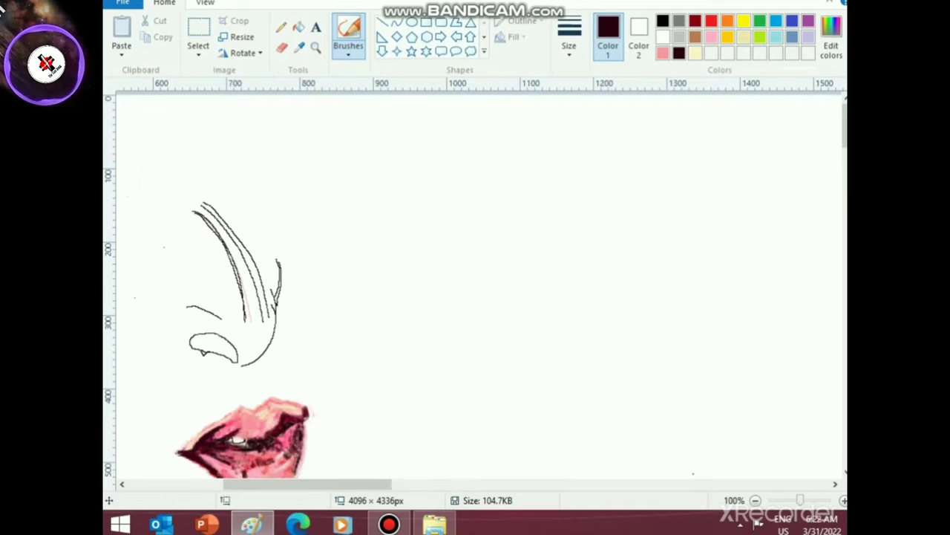
left_click(662, 52)
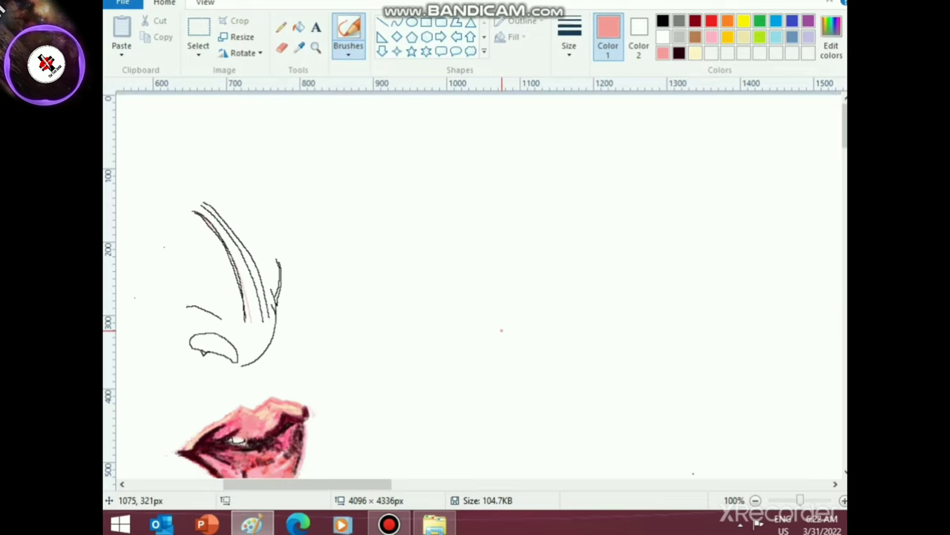
left_click(695, 52)
scroll(374, 449, "up", 1)
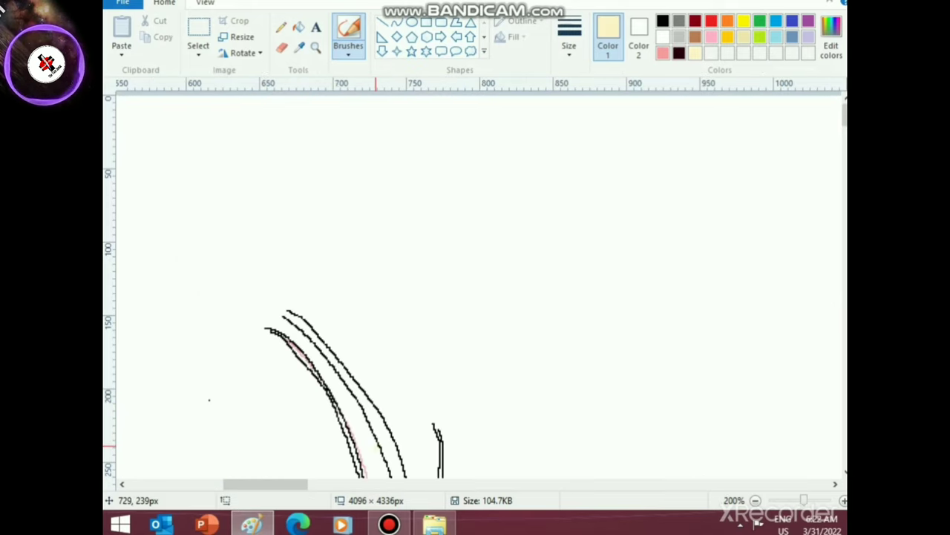
scroll(443, 416, "down", 4)
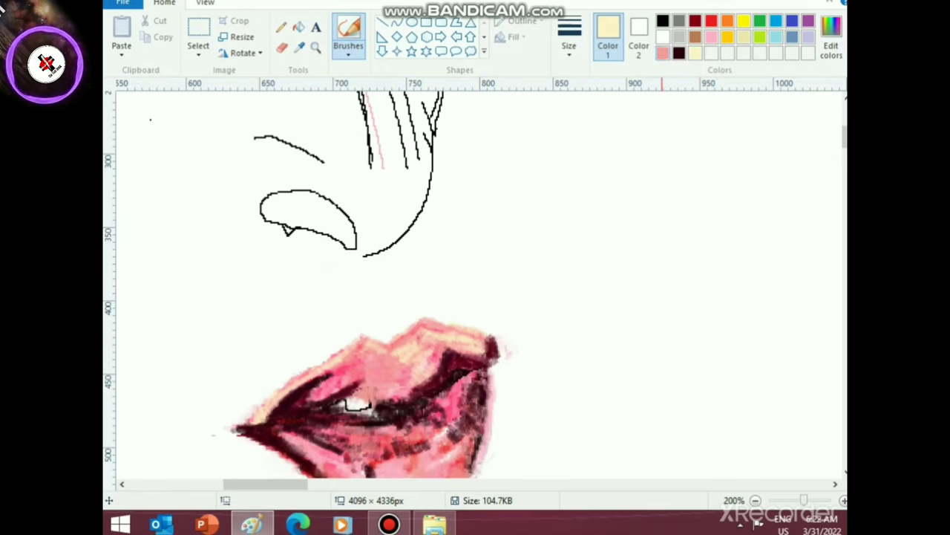
left_click(663, 53)
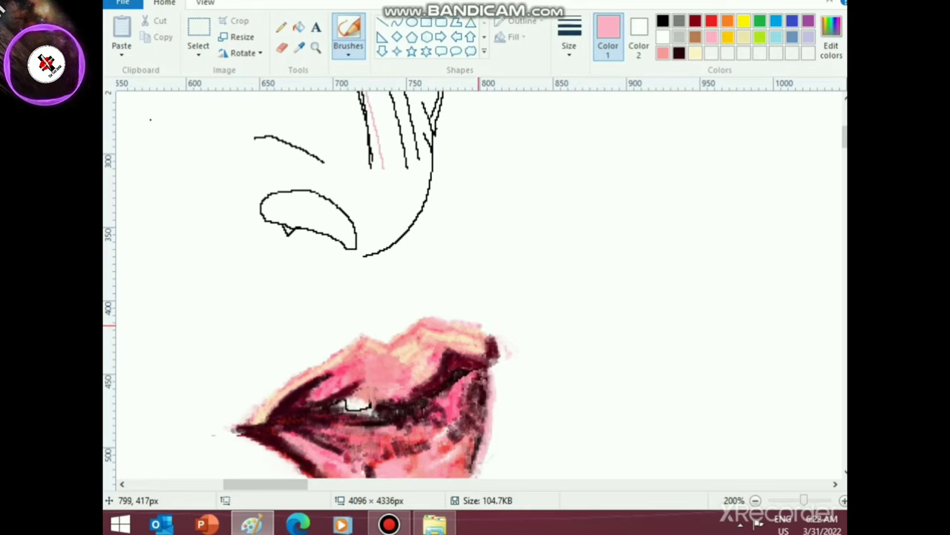
left_click(679, 53)
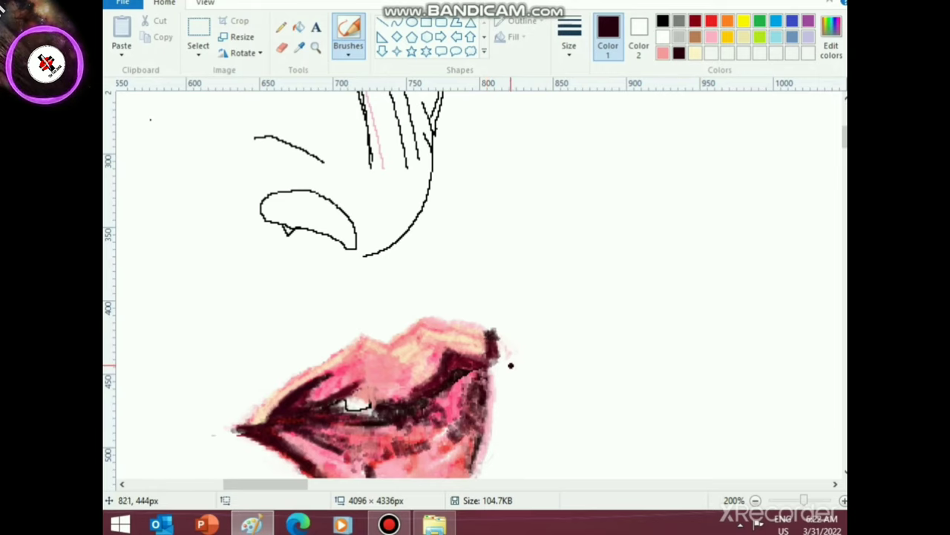
scroll(552, 409, "down", 3)
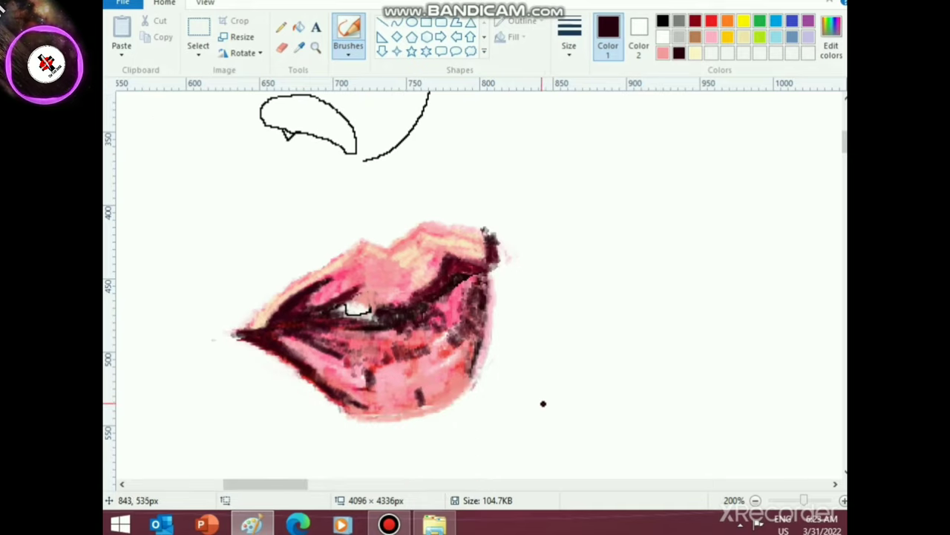
- Mix a coral colour (red 242, green 91, blue 99) and brush it over the left-centre of the lower lip
scroll(367, 356, "up", 1)
left_click(640, 35)
left_click(663, 53)
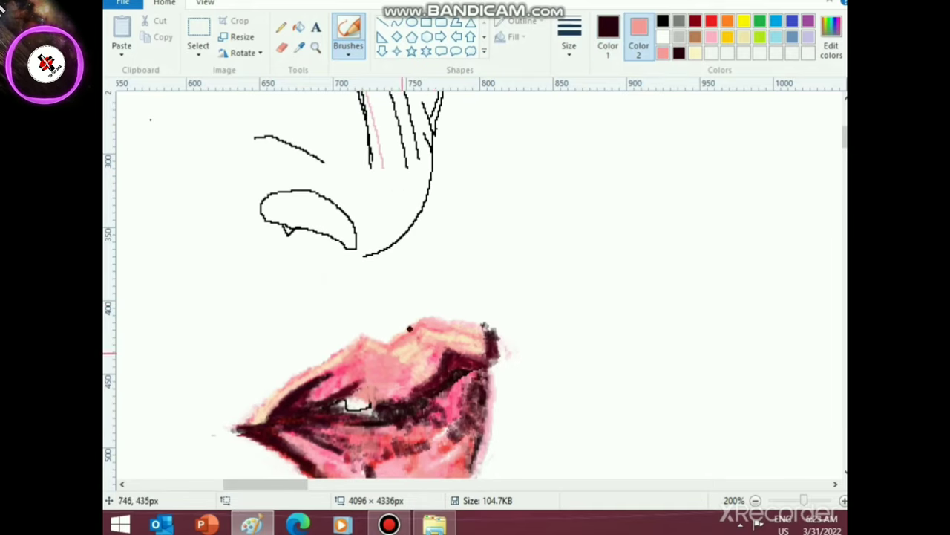
left_click(608, 36)
left_click(663, 54)
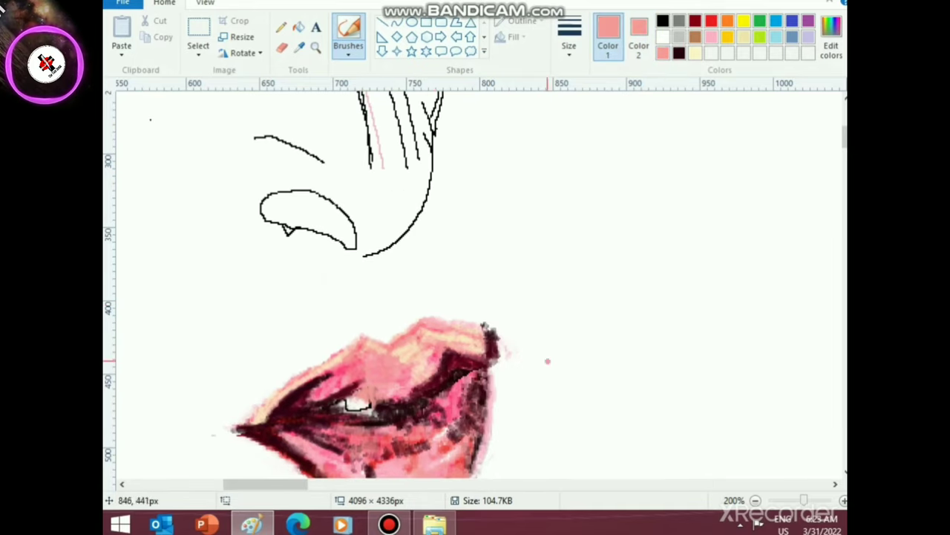
left_click(832, 36)
left_click_drag(635, 177, 635, 196)
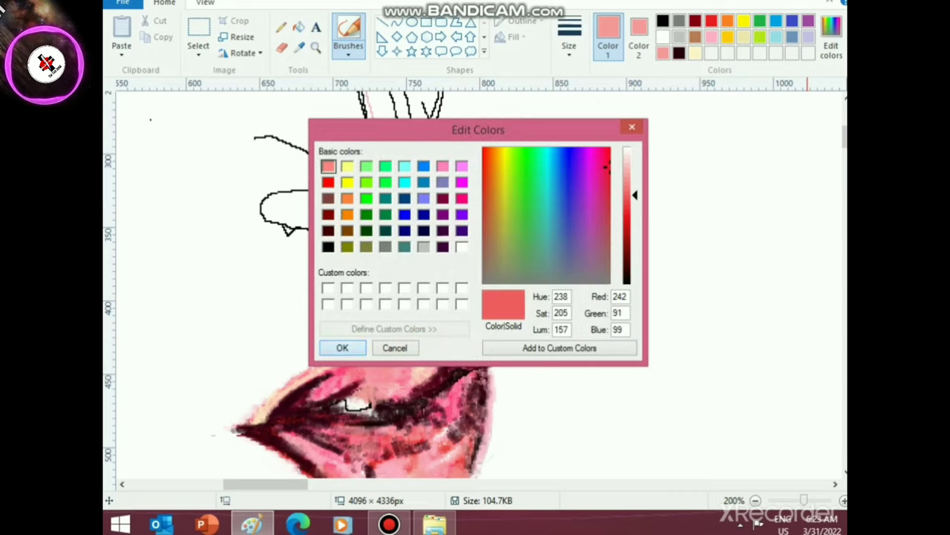
key("Return")
scroll(393, 401, "down", 3)
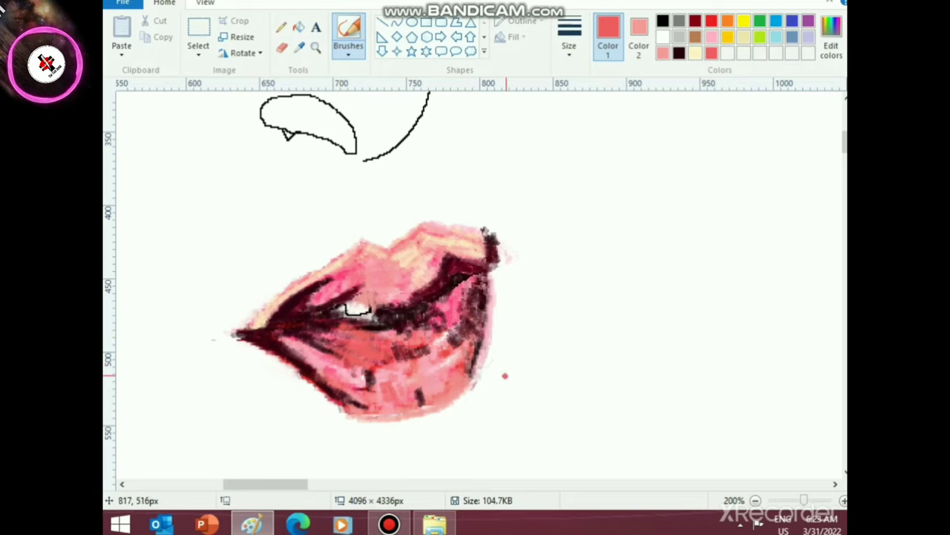
- Mix a stronger red (red 239, green 50, blue 60) and brush it along the right side of the lower lip
left_click(830, 41)
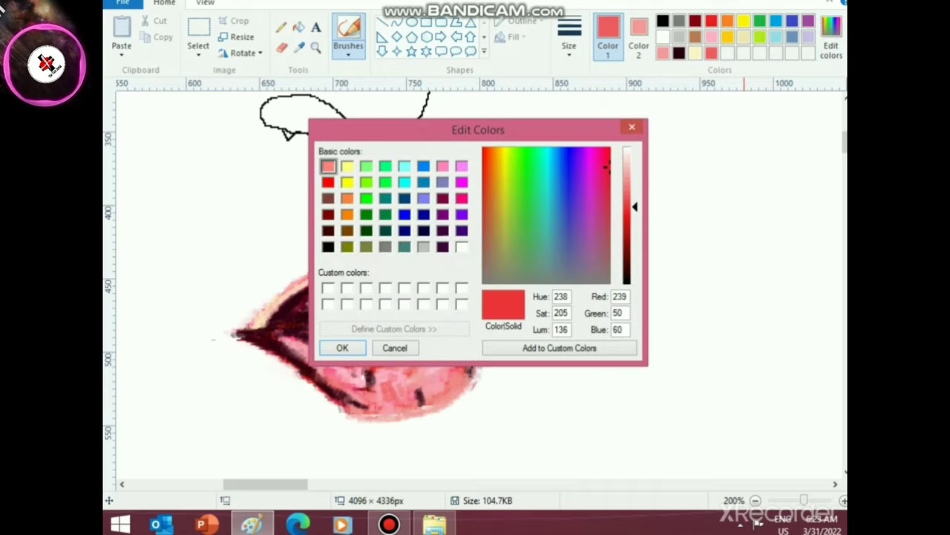
left_click(342, 348)
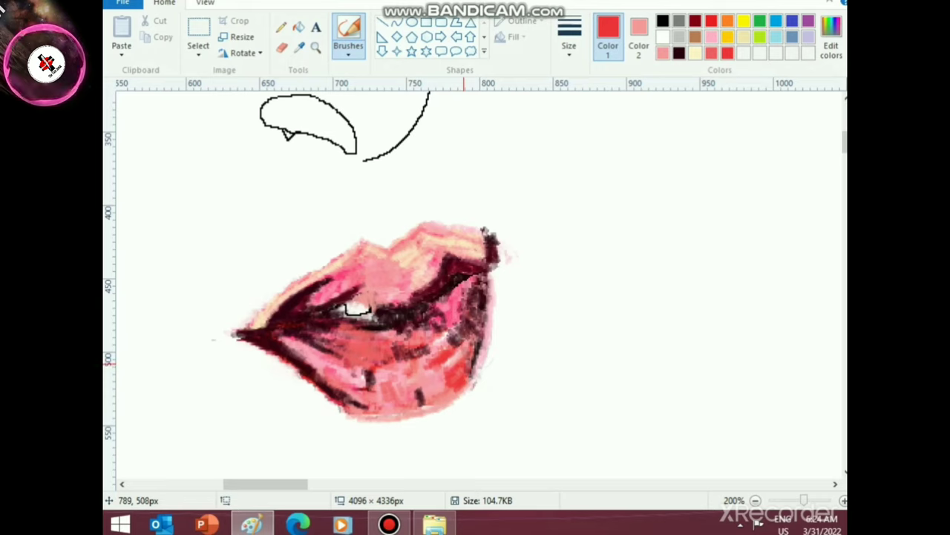
scroll(464, 359, "up", 2)
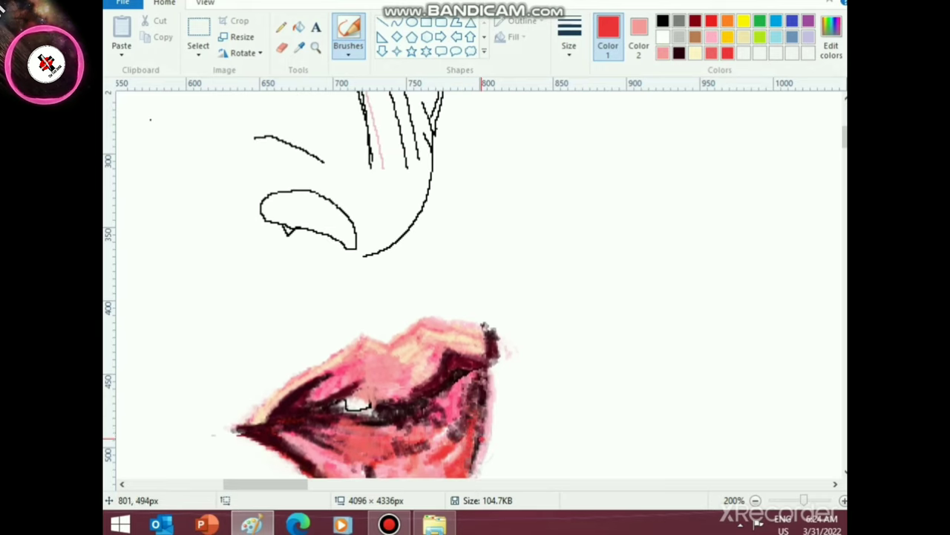
- Soften the dark shading on the lower lip's right side with salmon and brush cream along its outer right edge
left_click(560, 304)
left_click(663, 53)
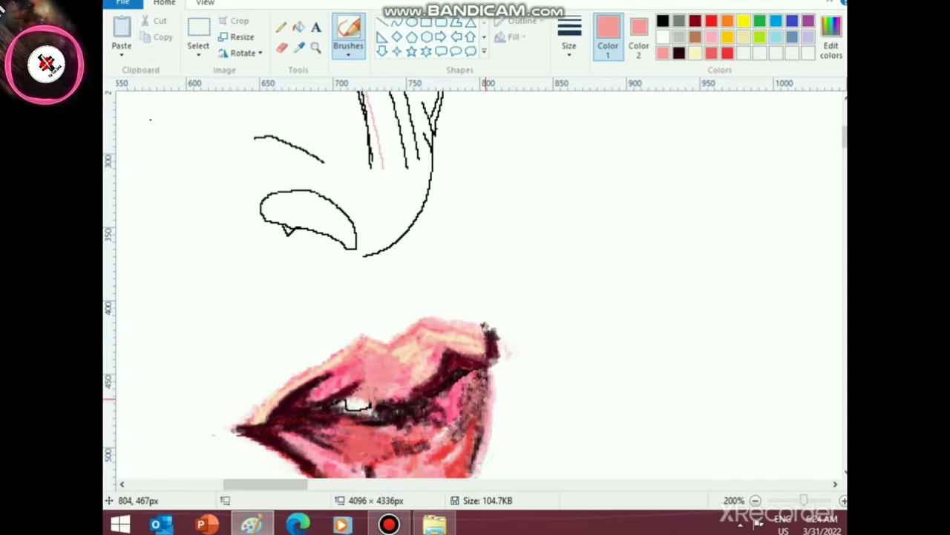
left_click(696, 53)
scroll(486, 369, "down", 2)
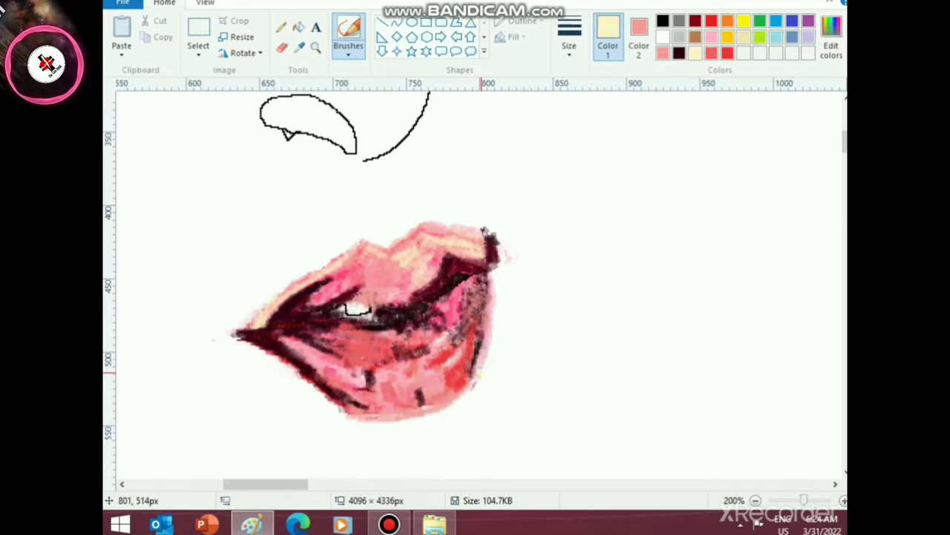
scroll(499, 334, "up", 4)
scroll(490, 401, "down", 2)
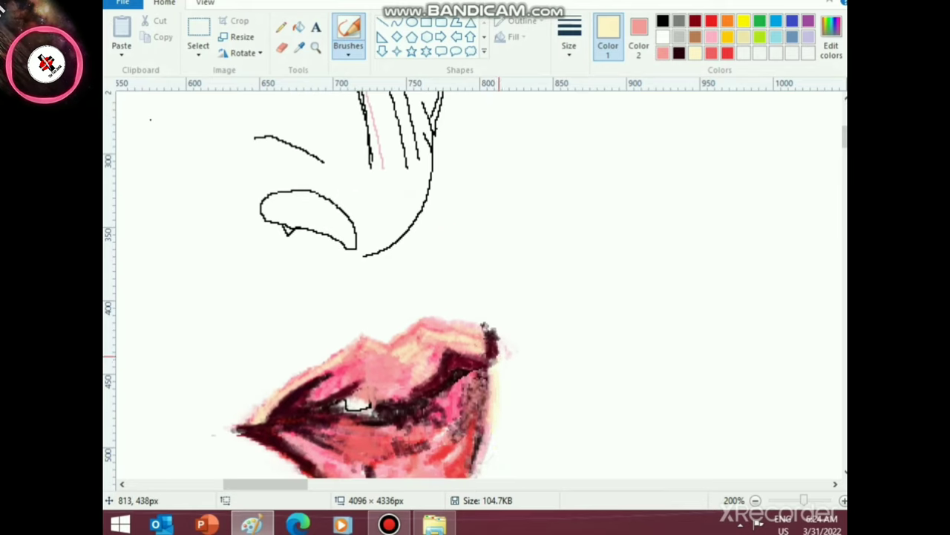
scroll(467, 429, "down", 2)
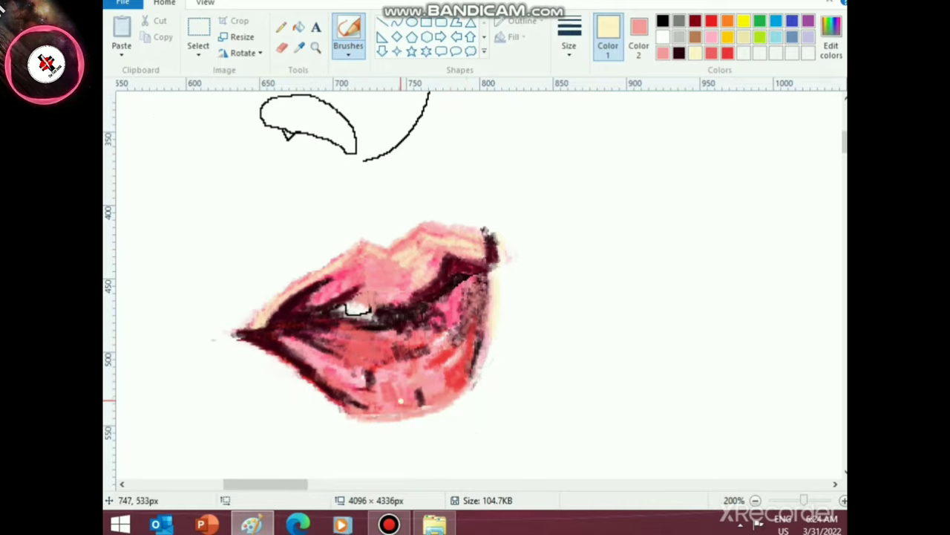
scroll(480, 286, "up", 2)
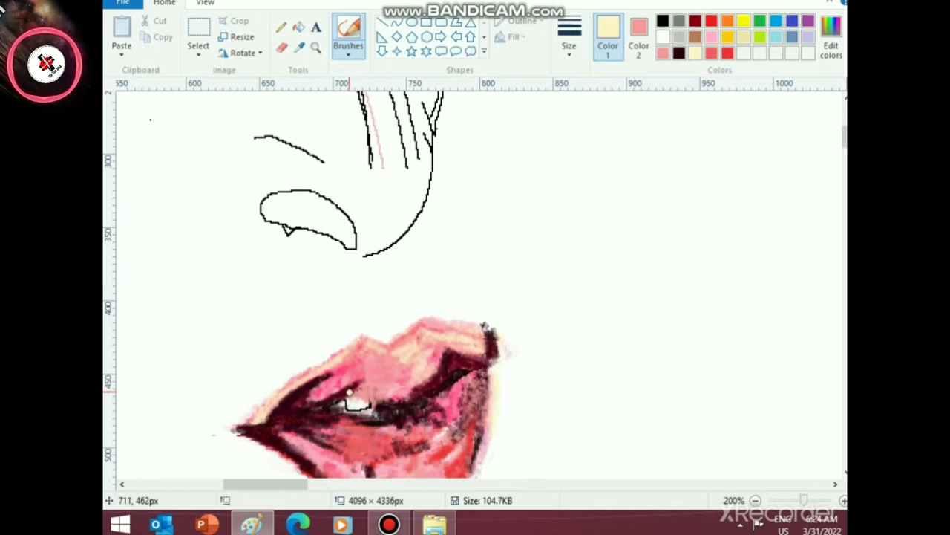
- Brush dark maroon and red along the lip edge above the tooth and widen the maroon shading on the upper lip's left side
left_click(678, 52)
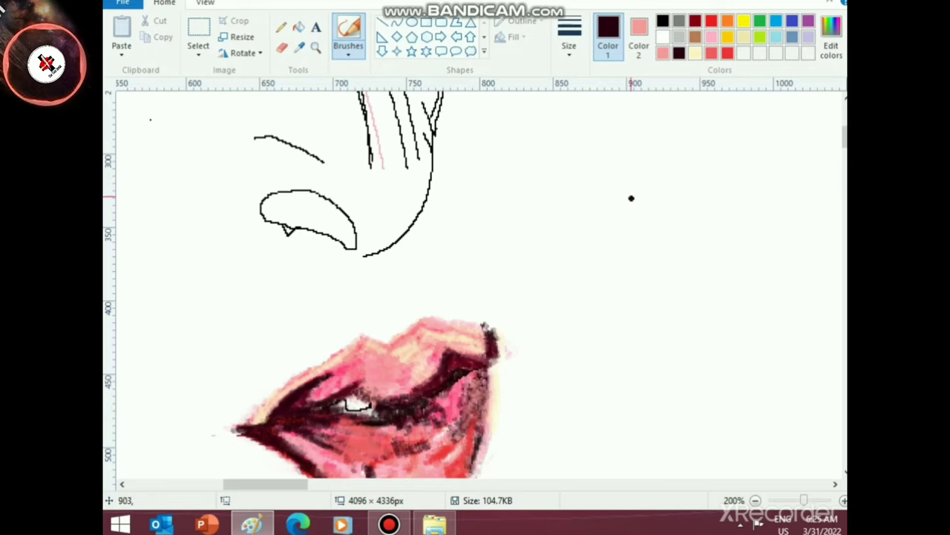
left_click(727, 53)
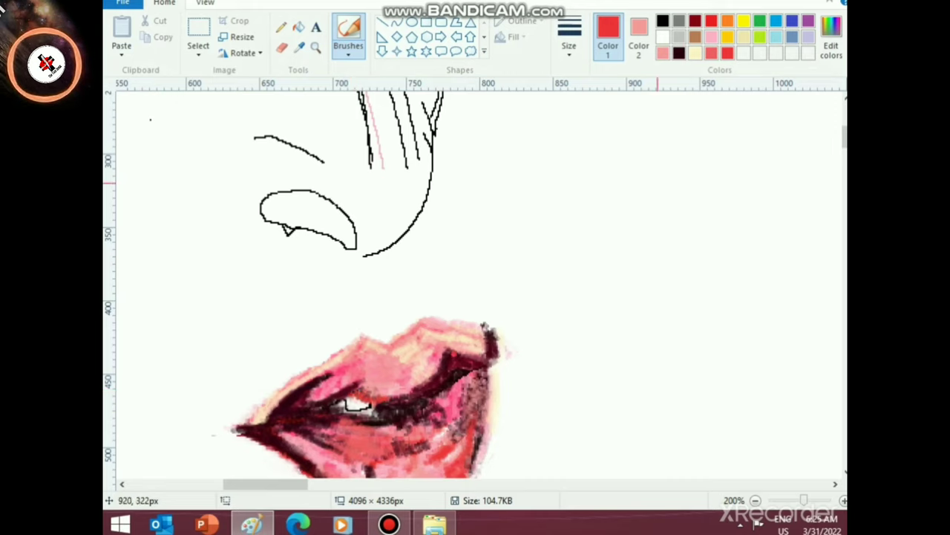
left_click(679, 53)
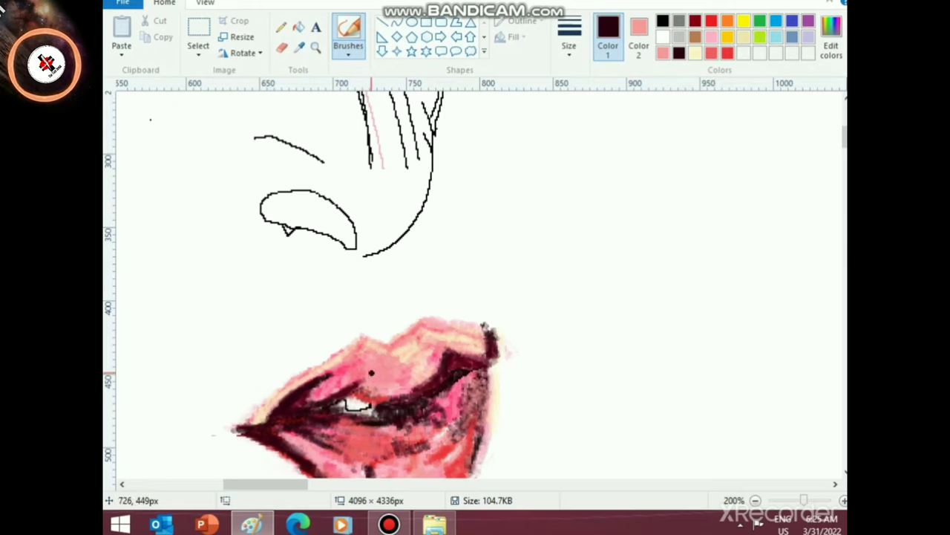
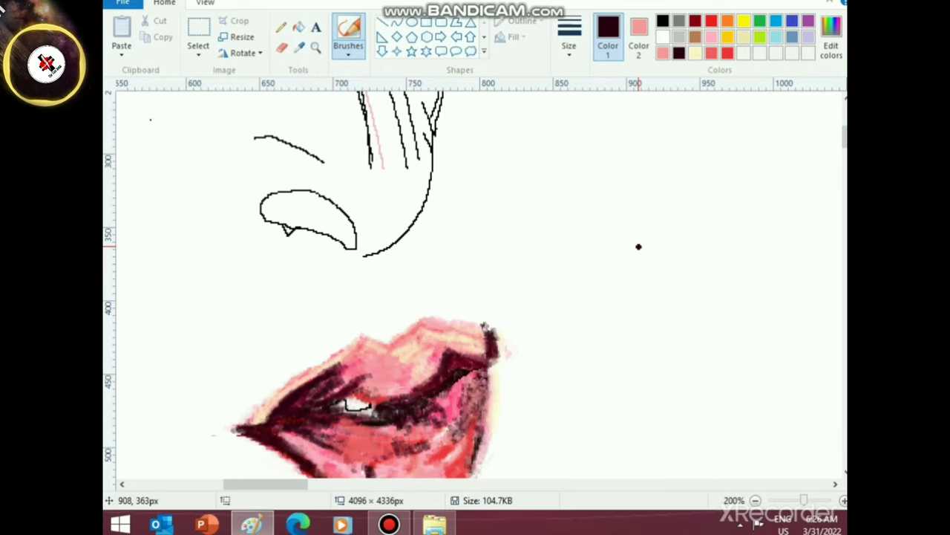
scroll(587, 245, "down", 3)
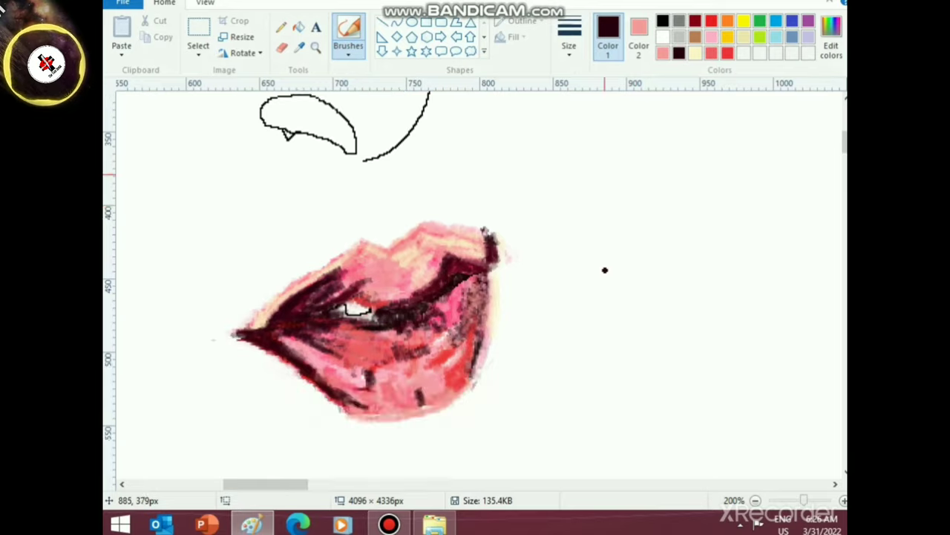
scroll(605, 269, "up", 3)
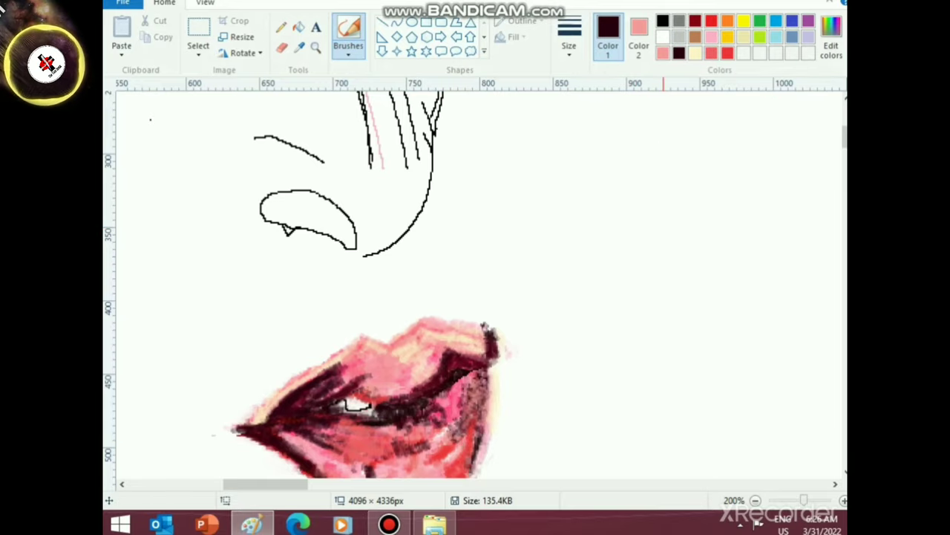
- Brush salmon over the maroon streaks on the upper lip just above and left of the tooth
left_click(663, 53)
scroll(361, 287, "down", 3)
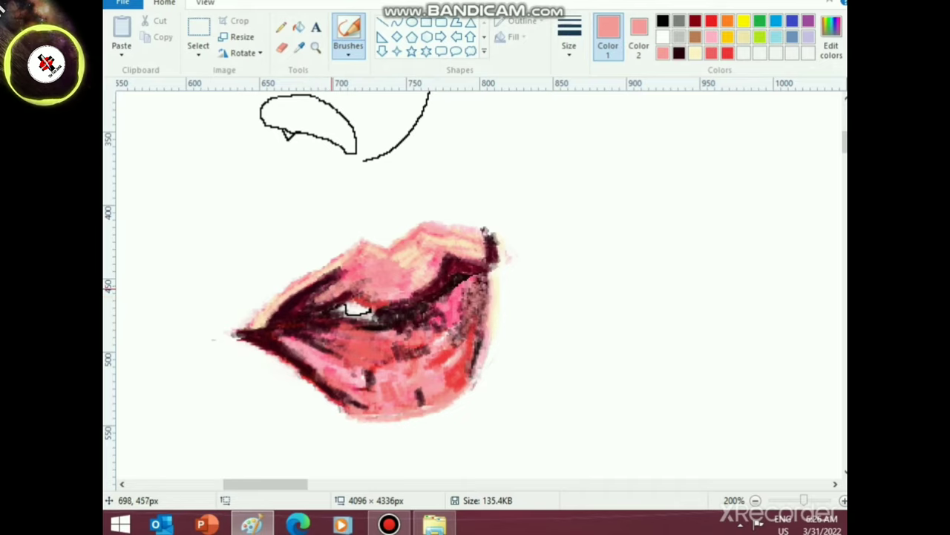
scroll(519, 265, "up", 3)
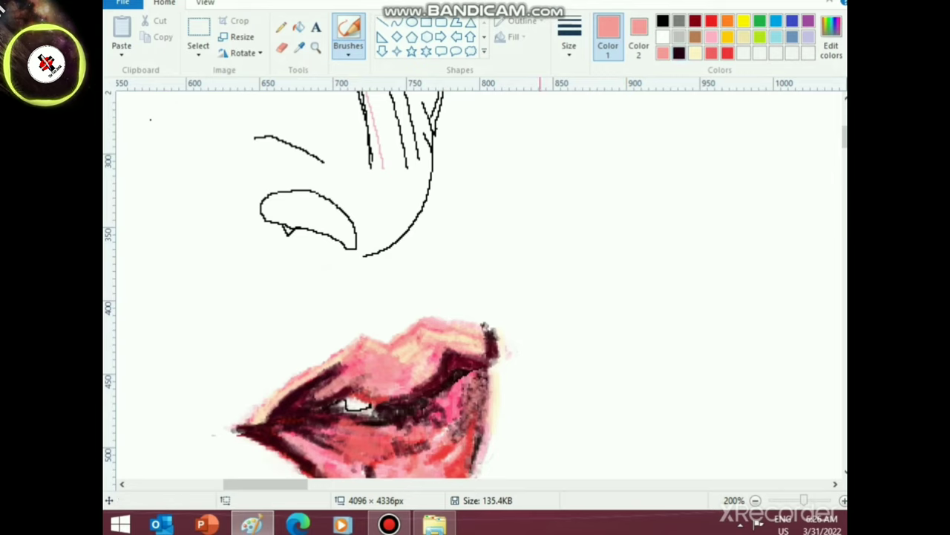
left_click(680, 53)
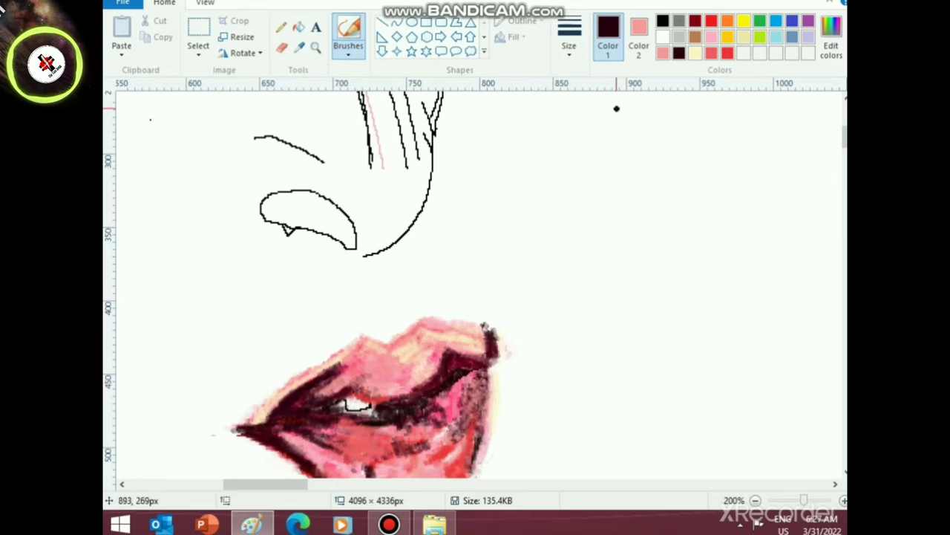
left_click(663, 52)
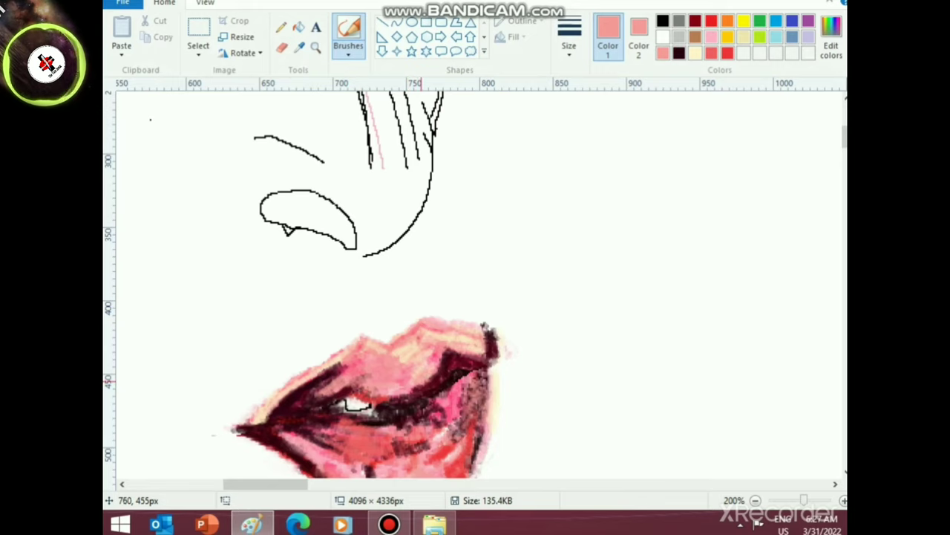
- Add faint maroon strokes below the upper lip's left peak and blend them with light pink
left_click(678, 52)
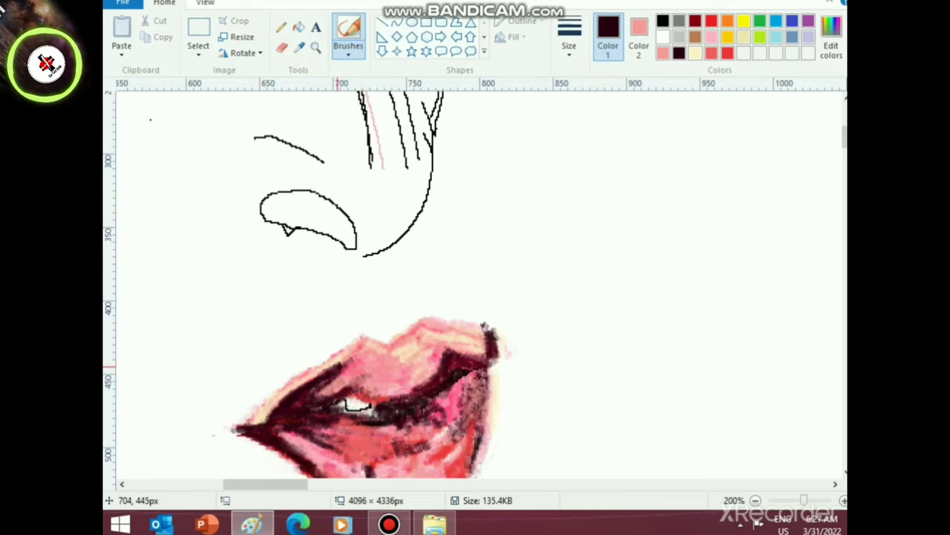
mouse_move(376, 356)
left_mouse_down()
mouse_move(380, 370)
mouse_move(367, 374)
mouse_move(372, 354)
mouse_move(372, 369)
mouse_move(330, 393)
left_mouse_up()
left_click(711, 37)
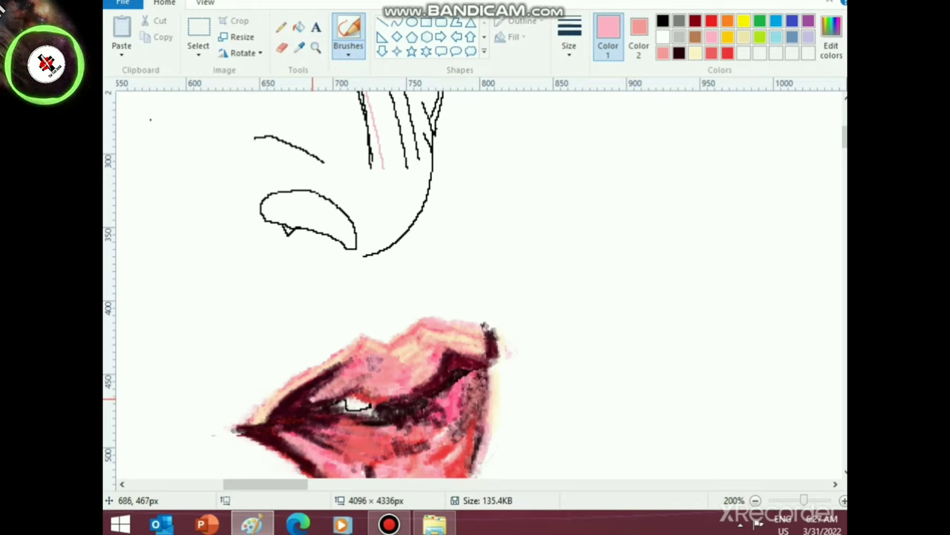
scroll(324, 396, "down", 3)
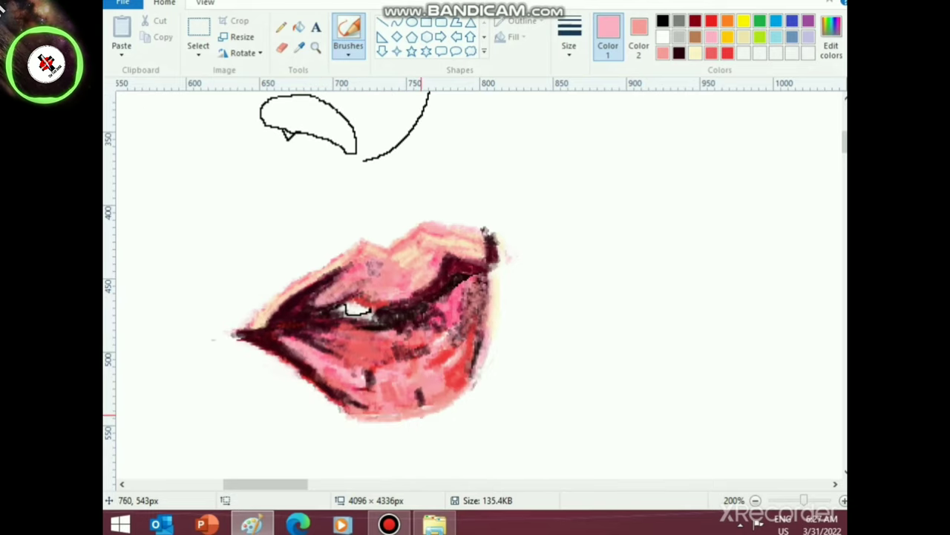
scroll(355, 310, "up", 3)
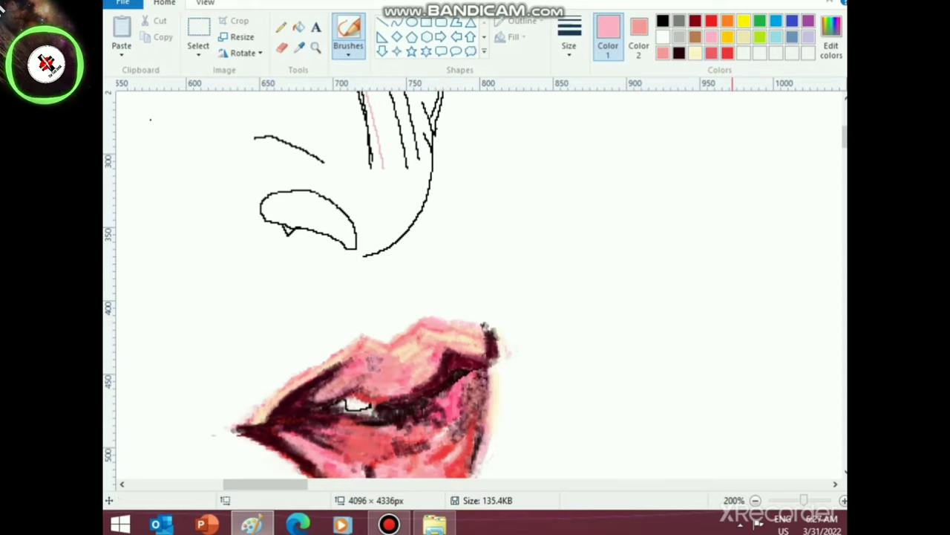
- Line the upper lip's top edge in coral and brush coral over the dark patches on the lower lip
left_click(728, 54)
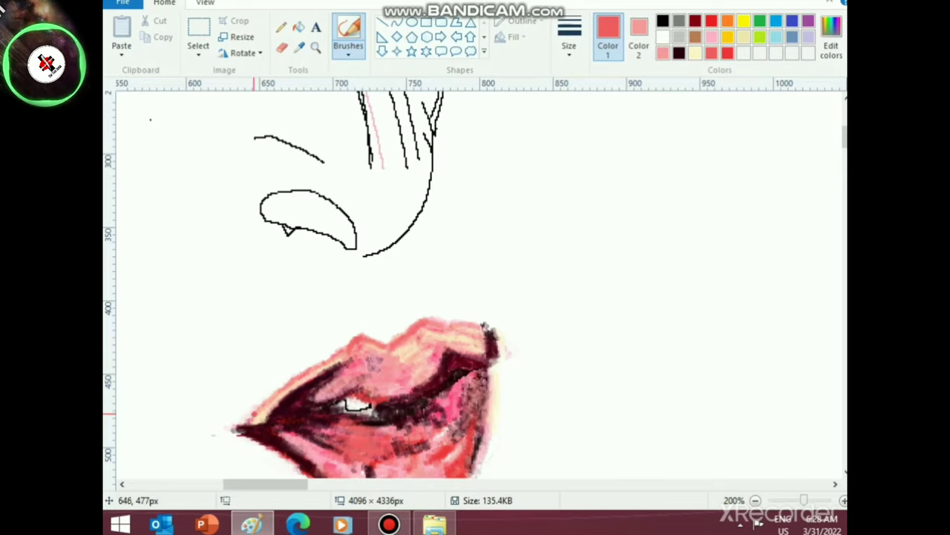
scroll(472, 438, "down", 3)
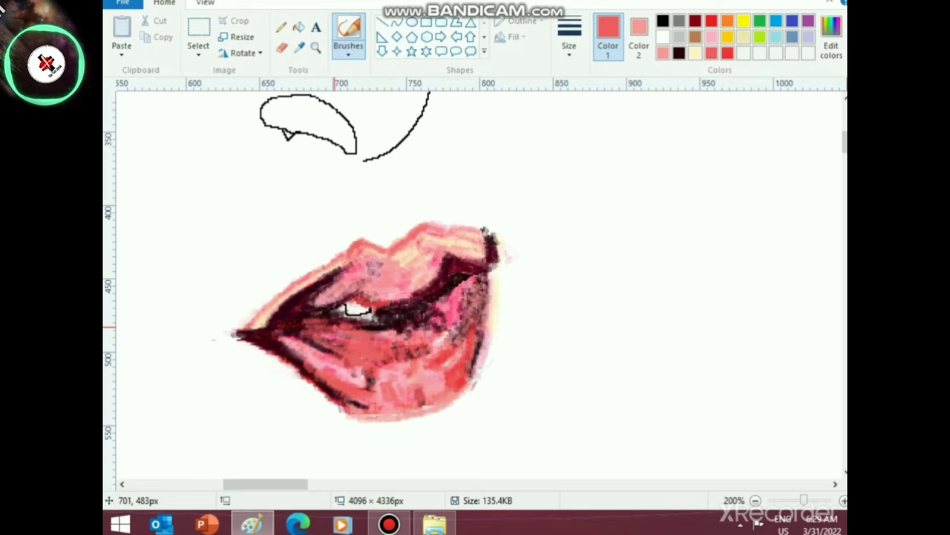
- Blend salmon over the cream highlights and the left maroon shading of the upper lip
left_click(679, 53)
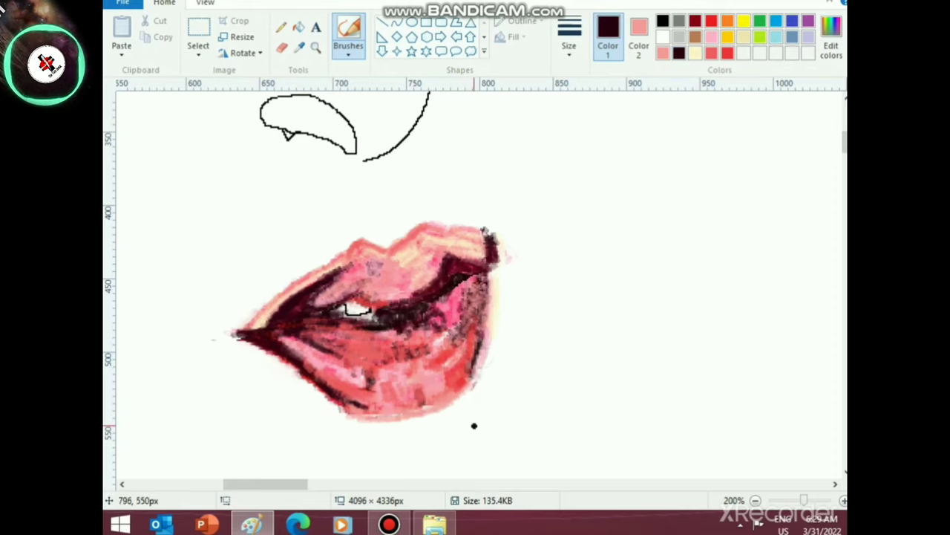
left_click(663, 53)
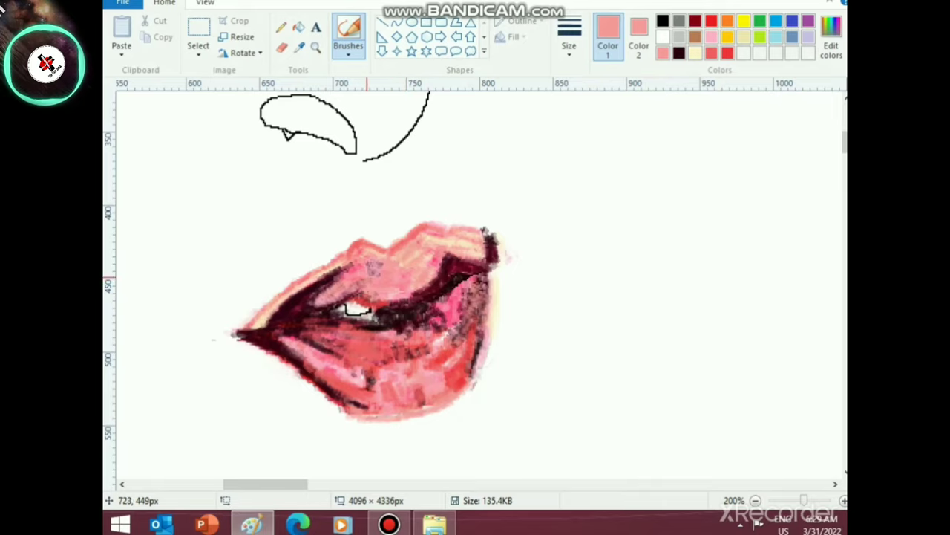
scroll(488, 461, "down", 2, "ctrl")
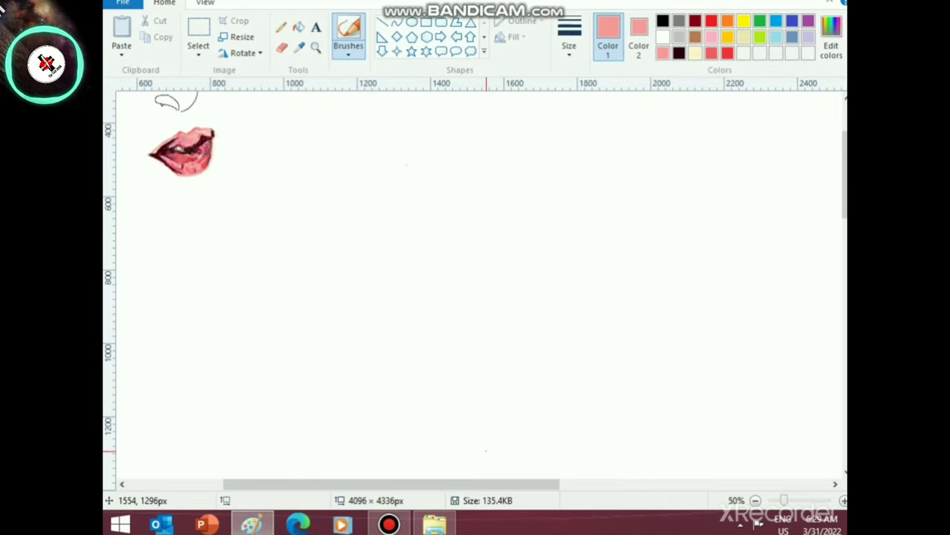
scroll(486, 450, "up", 3)
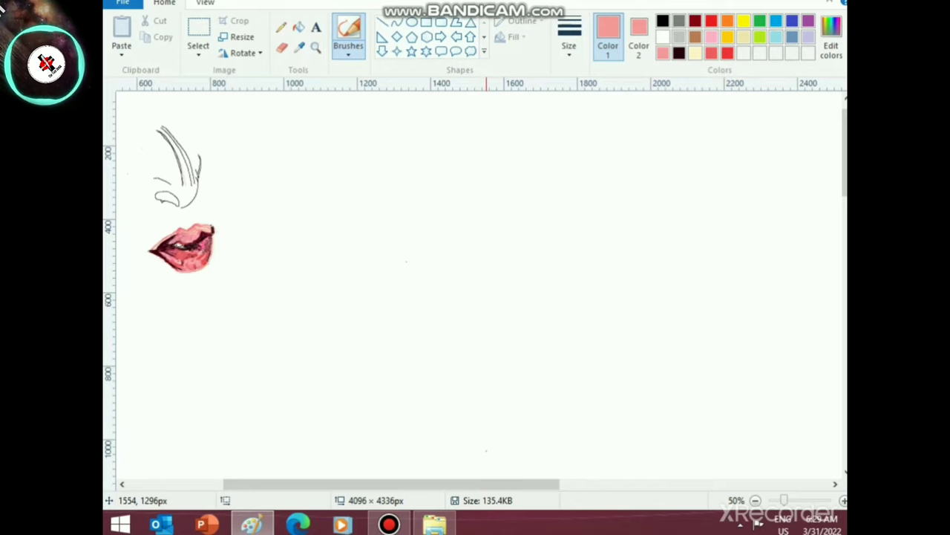
scroll(429, 520, "up", 2, "ctrl")
scroll(424, 521, "down", 5)
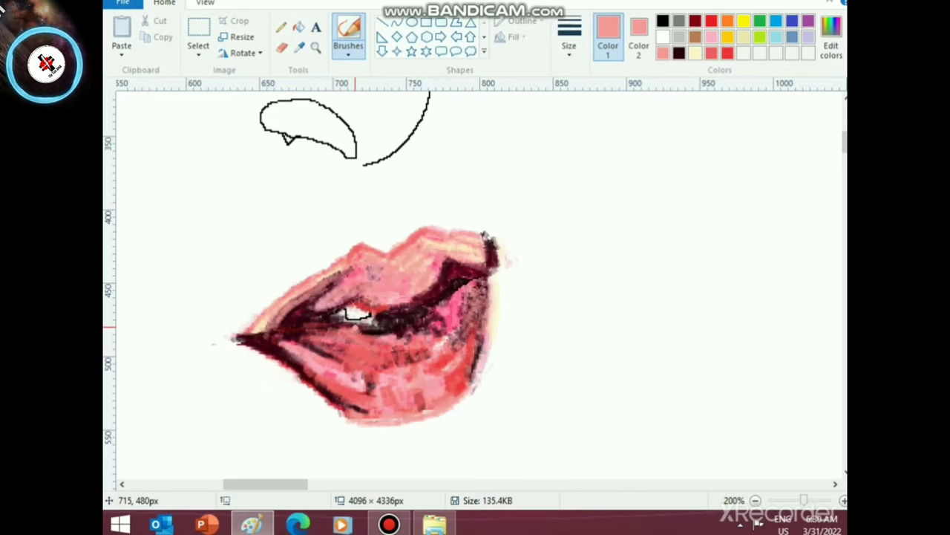
- Brush bright red strokes down the centre of the lower lip and across its dark upper middle
left_click(711, 20)
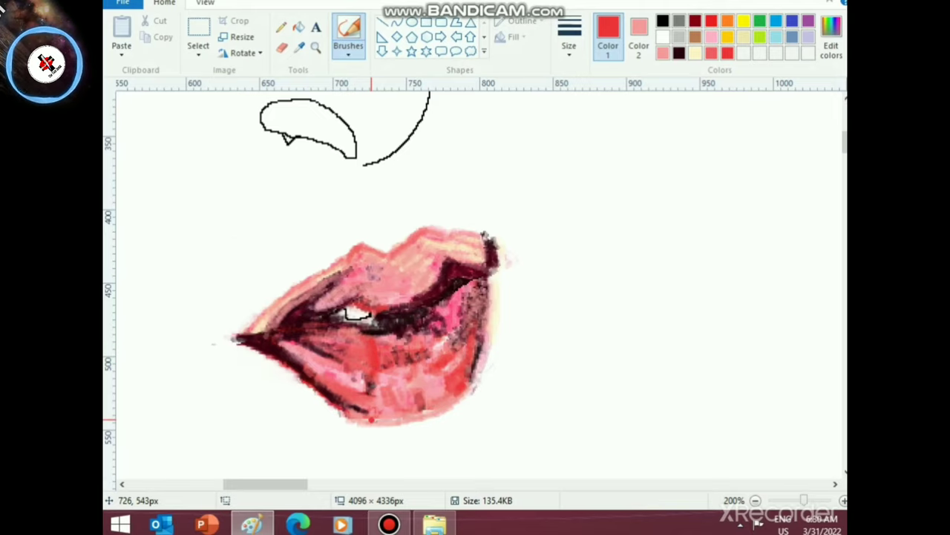
scroll(371, 421, "down", 3)
scroll(423, 308, "up", 3)
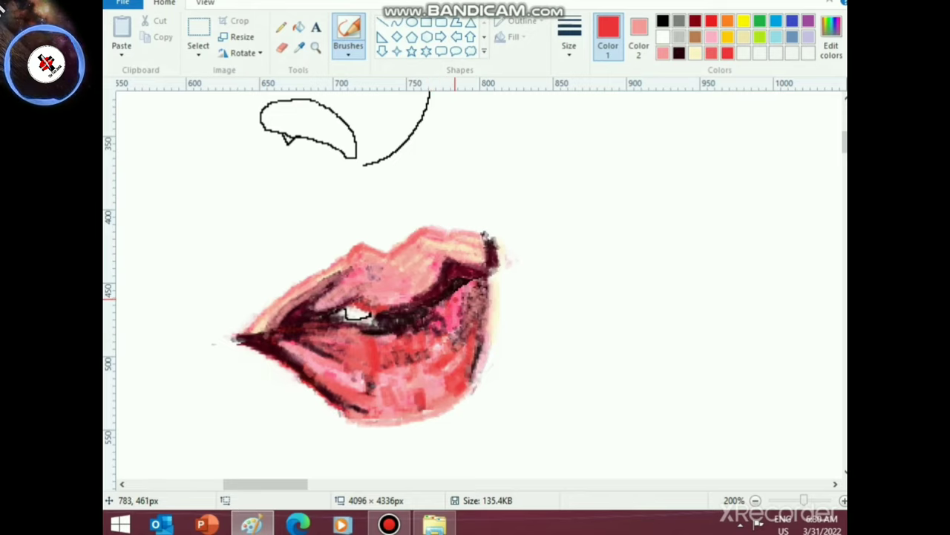
- Shade the upper right part of the lower lip with dark maroon brush strokes beside the mouth opening
scroll(464, 305, "up", 3)
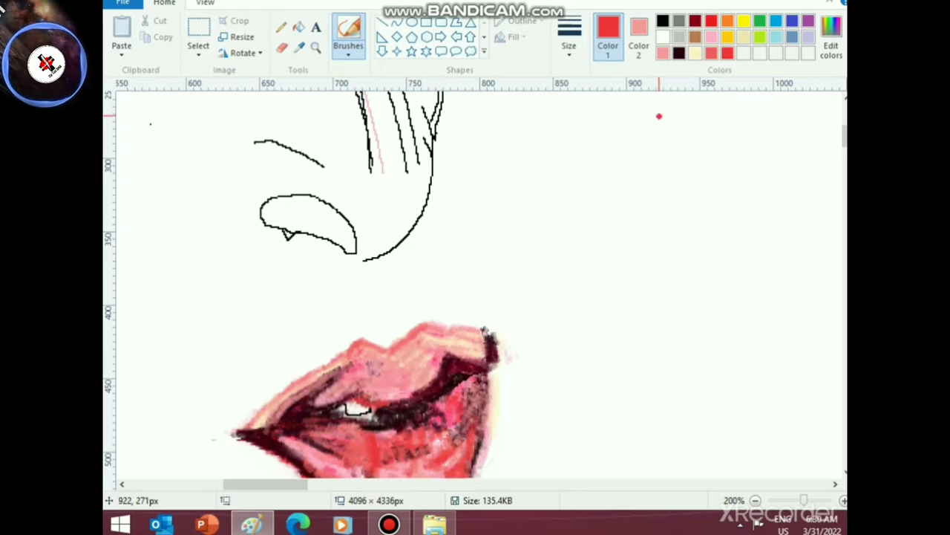
left_click(679, 52)
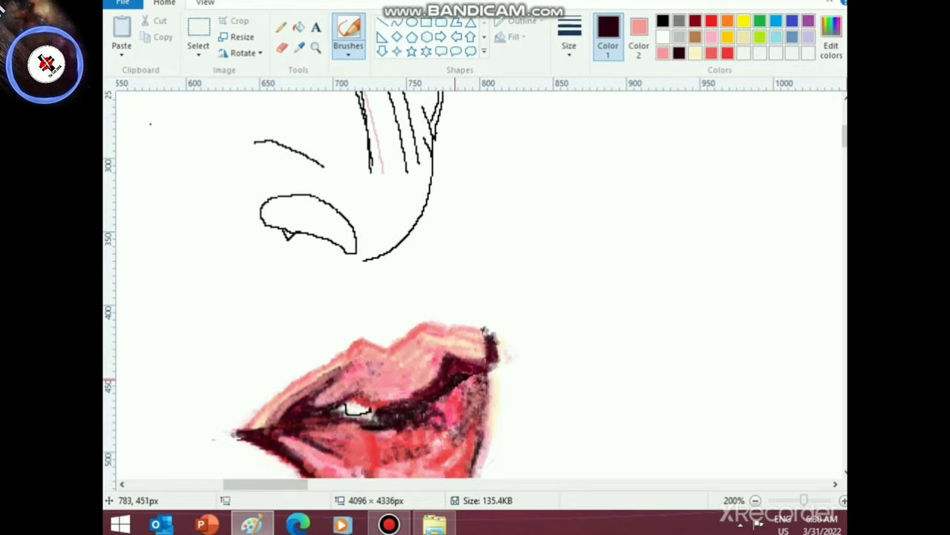
mouse_move(456, 379)
left_mouse_down()
mouse_move(478, 377)
mouse_move(460, 390)
mouse_move(473, 388)
mouse_move(458, 430)
mouse_move(453, 399)
mouse_move(467, 400)
mouse_move(463, 427)
left_mouse_up()
- Brush salmon over the dark right corner of the mouth and along the lower lip's lower left edge
left_click(663, 54)
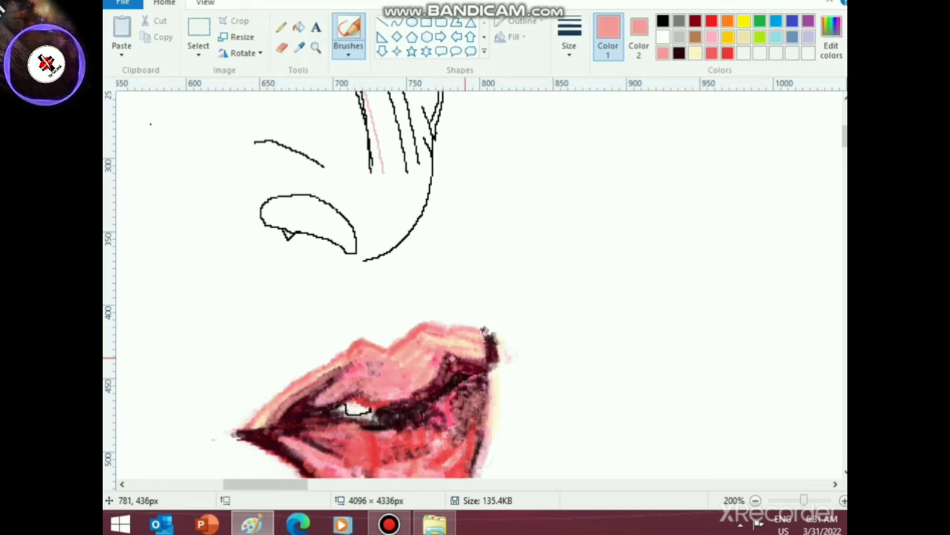
scroll(490, 346, "down", 3)
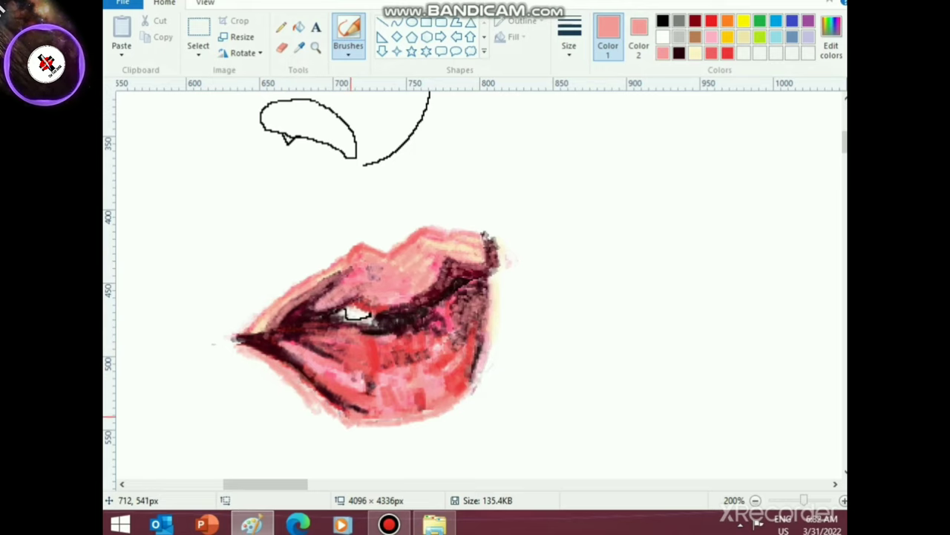
scroll(312, 410, "down", 3)
scroll(312, 411, "up", 3)
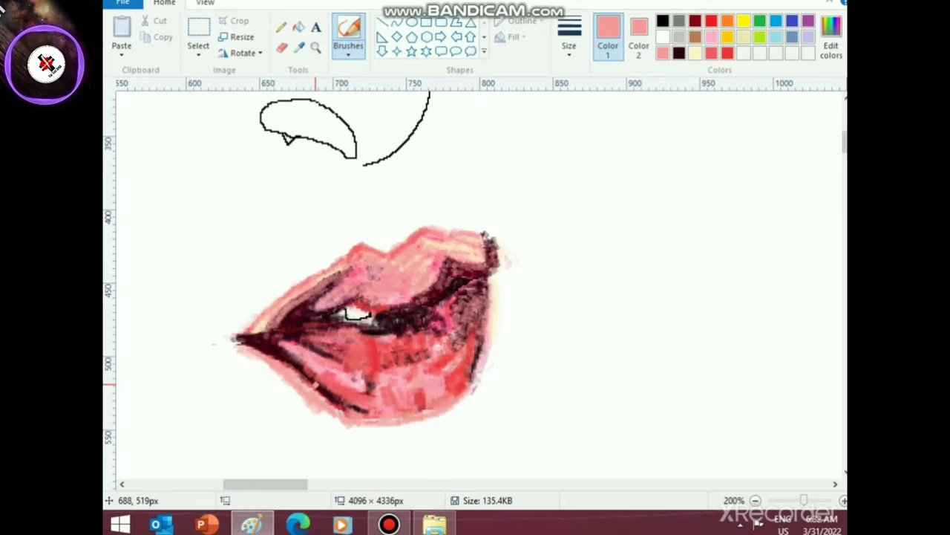
scroll(327, 369, "down", 2)
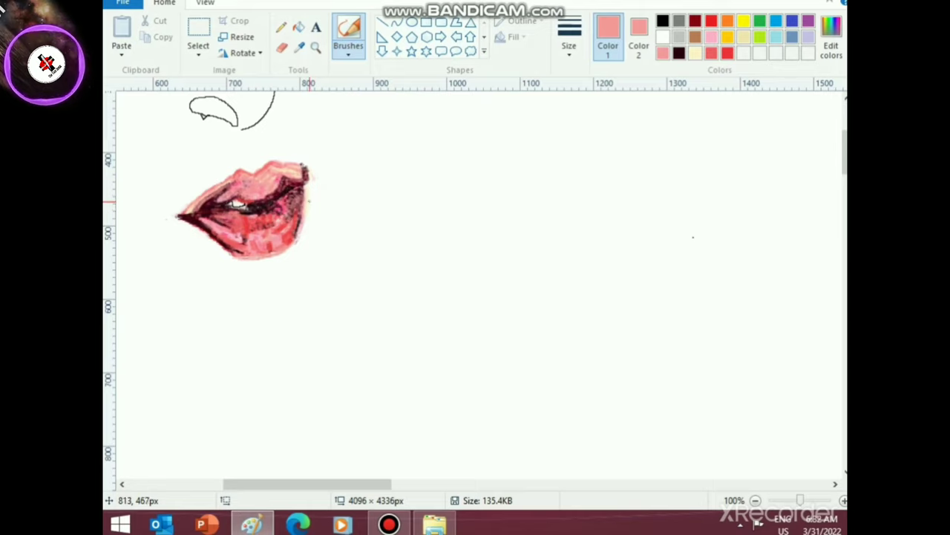
scroll(318, 260, "up", 1)
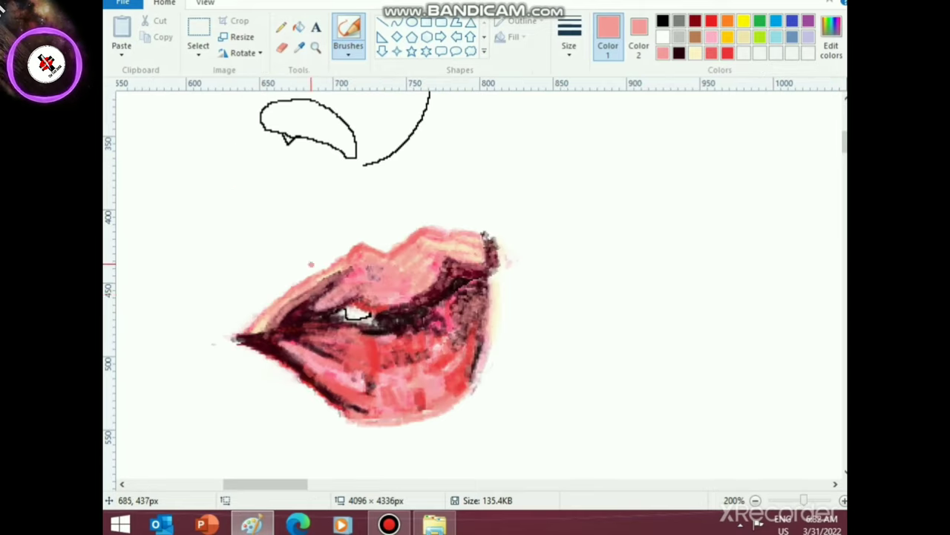
scroll(290, 293, "down", 2)
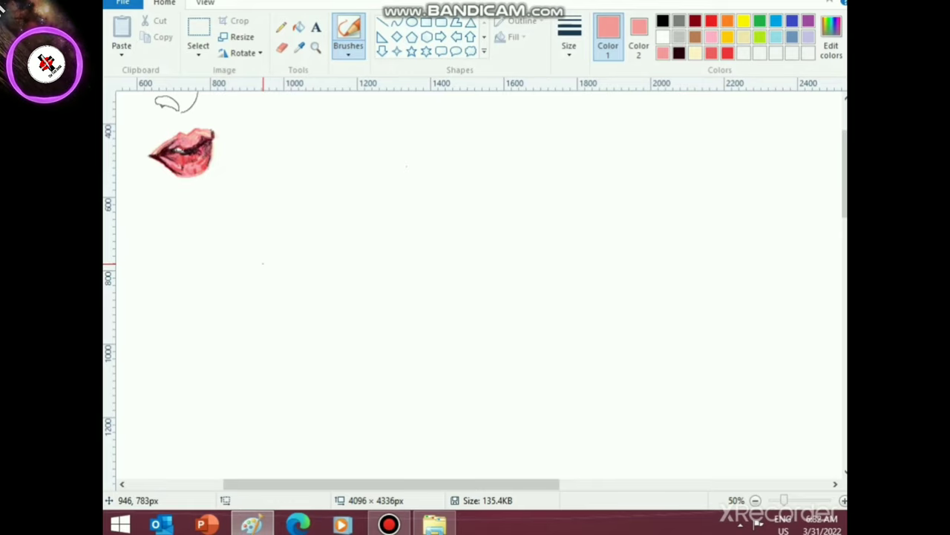
scroll(217, 301, "up", 2)
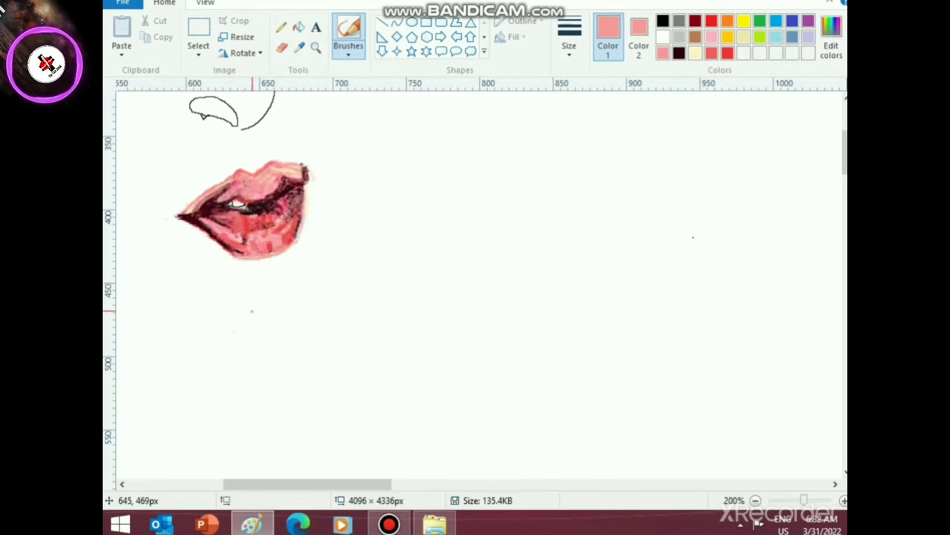
- Darken the mouth line below the upper lip's right half in dark maroon and dismiss the antivirus notification
left_click(679, 53)
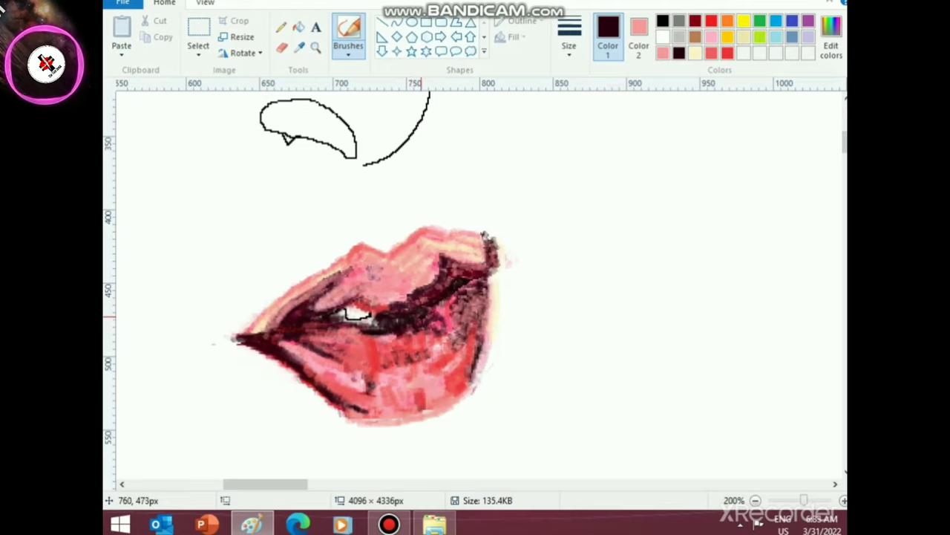
scroll(423, 375, "down", 2)
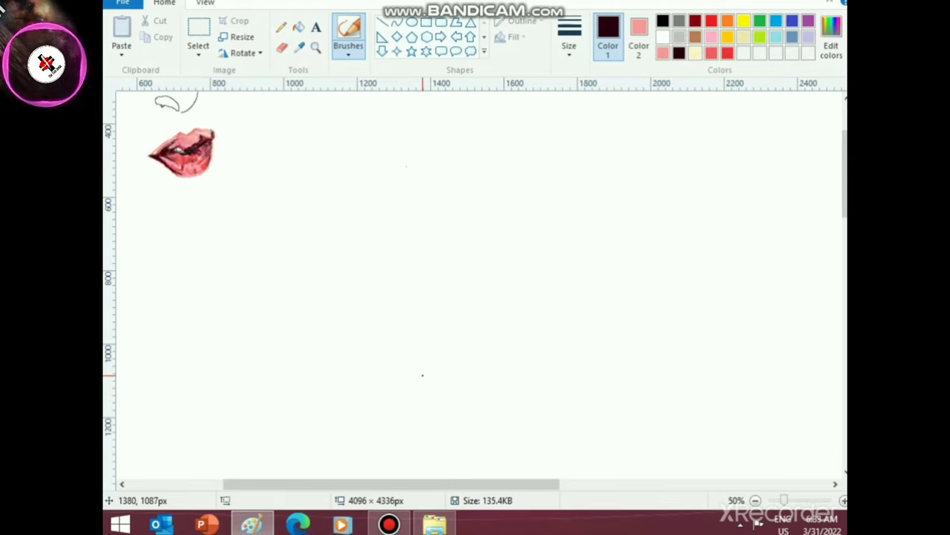
scroll(420, 373, "up", 3)
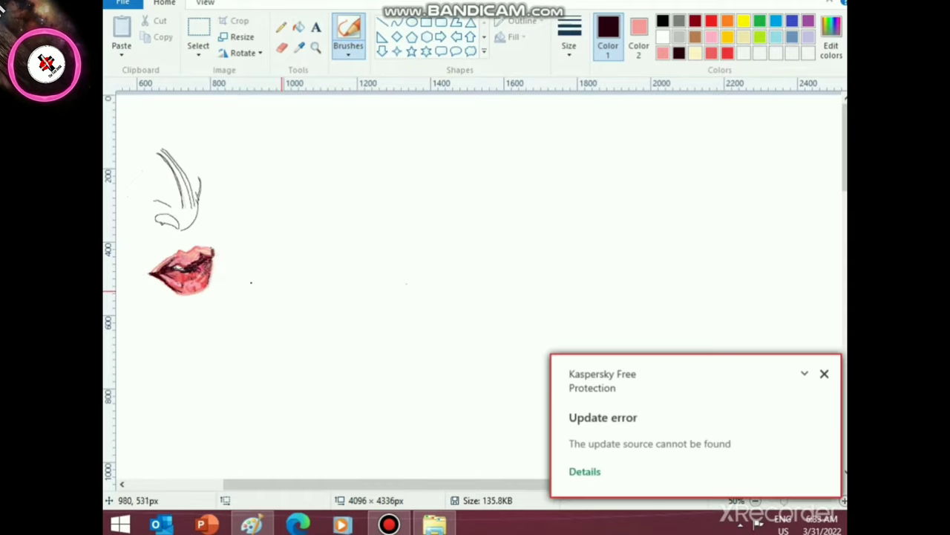
left_click(823, 375)
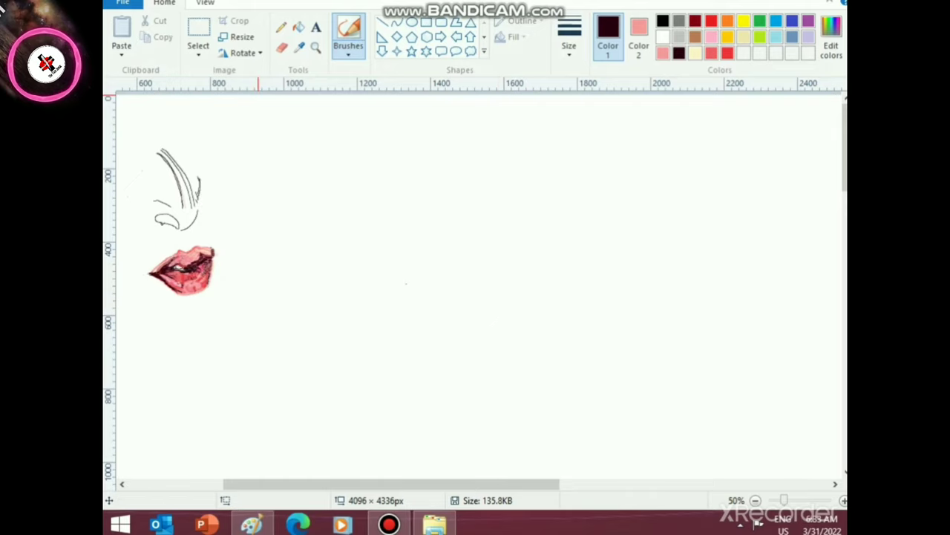
- Choose a brush and stroke size, and paint the nose bridge and a patch above the nostril in brown
left_click(348, 52)
left_click(436, 104)
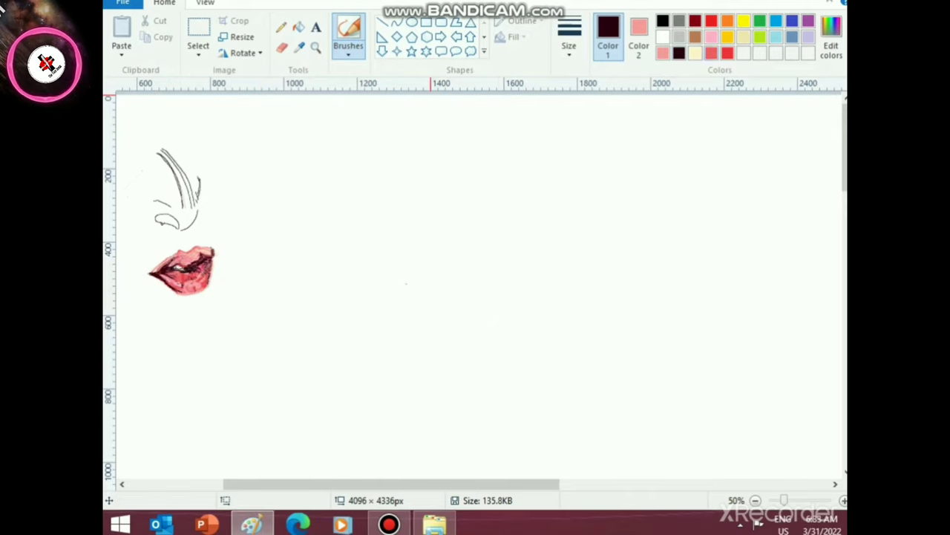
left_click(696, 37)
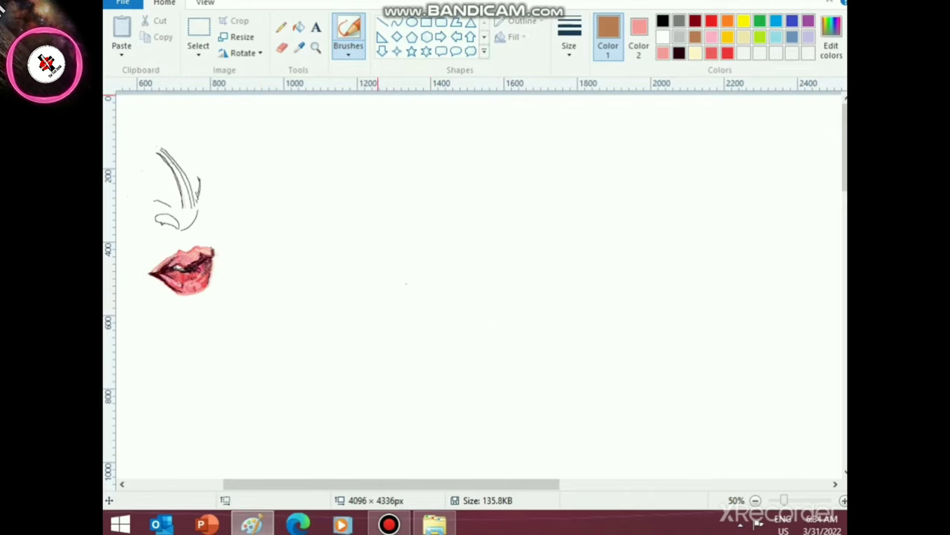
left_click(570, 46)
left_click(579, 81)
mouse_move(162, 145)
left_mouse_down()
mouse_move(182, 197)
mouse_move(175, 170)
mouse_move(231, 220)
mouse_move(223, 199)
mouse_move(213, 194)
mouse_move(259, 312)
mouse_move(239, 243)
mouse_move(257, 289)
mouse_move(251, 256)
mouse_move(202, 190)
mouse_move(247, 248)
mouse_move(252, 276)
left_mouse_up()
scroll(176, 170, "up", 1)
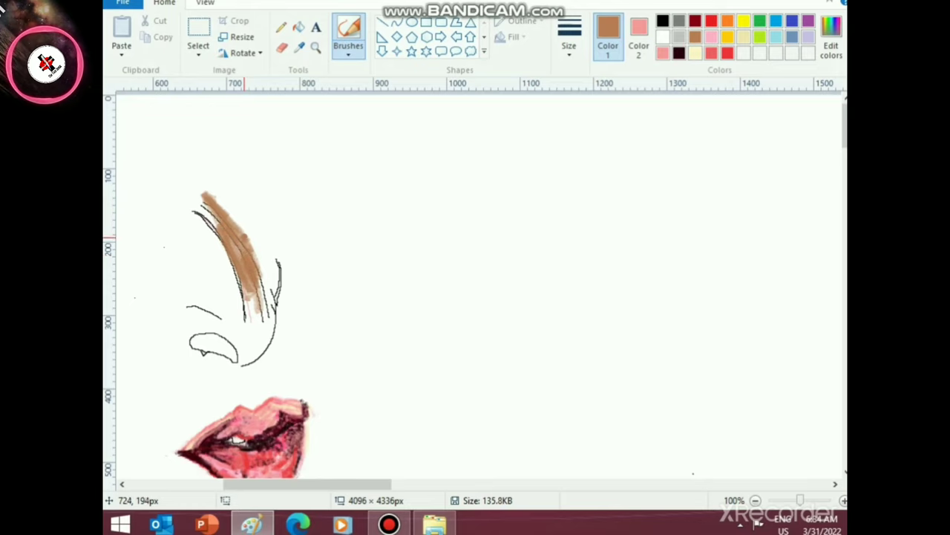
mouse_move(243, 239)
left_mouse_down()
mouse_move(258, 302)
mouse_move(260, 274)
mouse_move(264, 297)
mouse_move(265, 276)
mouse_move(271, 286)
mouse_move(258, 265)
mouse_move(267, 304)
mouse_move(184, 303)
mouse_move(204, 299)
mouse_move(195, 291)
mouse_move(216, 304)
mouse_move(198, 282)
left_mouse_up()
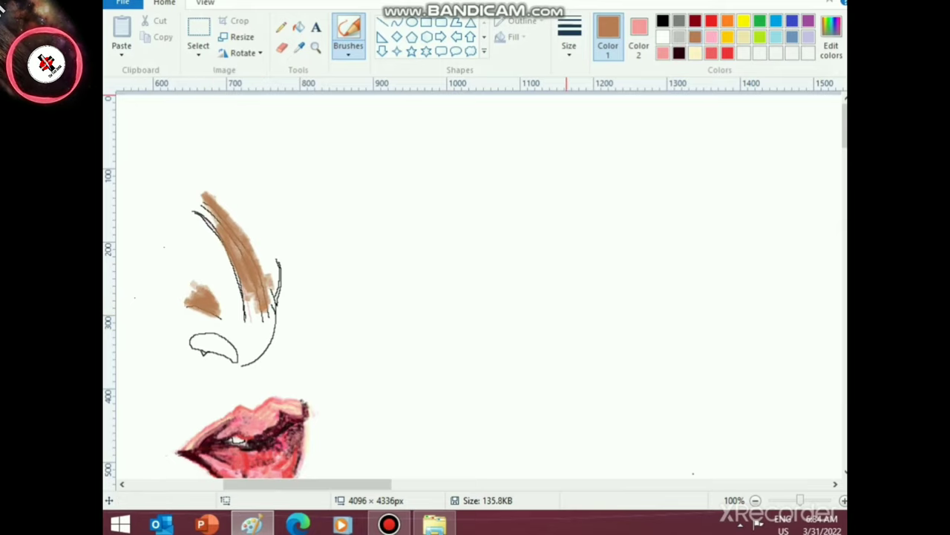
- Mix a darker brown and use it to shade the patch above the nostril and the left side of the nose
left_click(831, 37)
left_click_drag(633, 210, 632, 242)
left_click(335, 346)
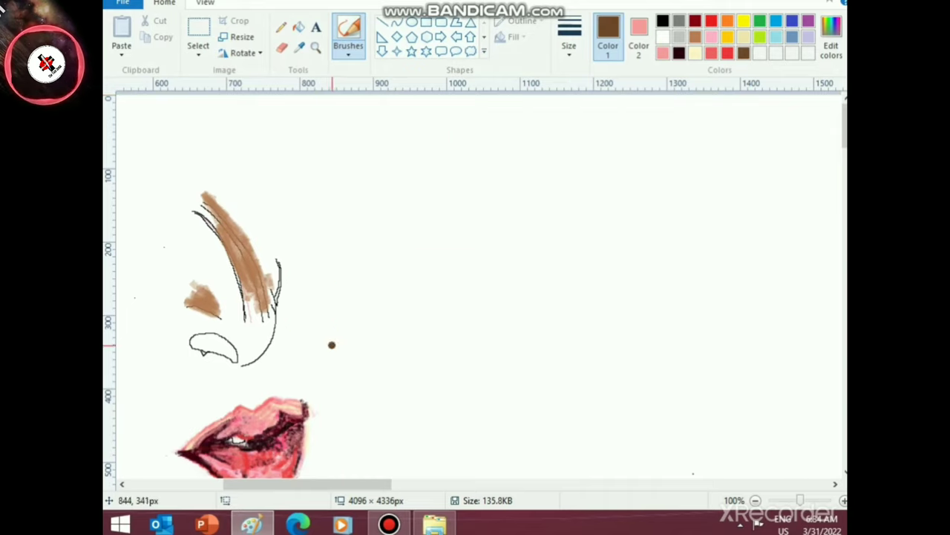
mouse_move(215, 314)
left_mouse_down()
mouse_move(193, 288)
mouse_move(215, 302)
mouse_move(182, 295)
mouse_move(268, 308)
mouse_move(247, 304)
mouse_move(236, 330)
mouse_move(216, 305)
left_mouse_up()
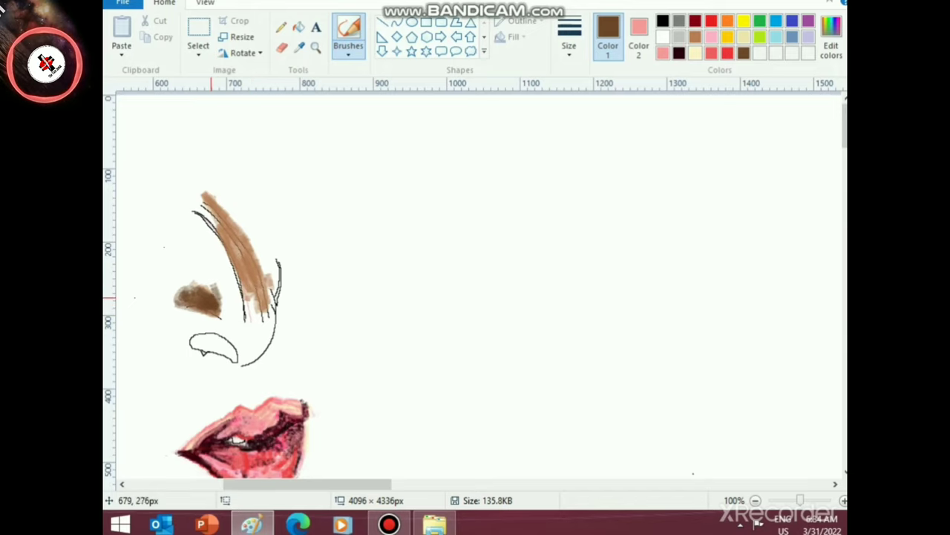
mouse_move(195, 235)
left_mouse_down()
mouse_move(208, 284)
mouse_move(180, 235)
mouse_move(192, 229)
mouse_move(217, 289)
left_mouse_up()
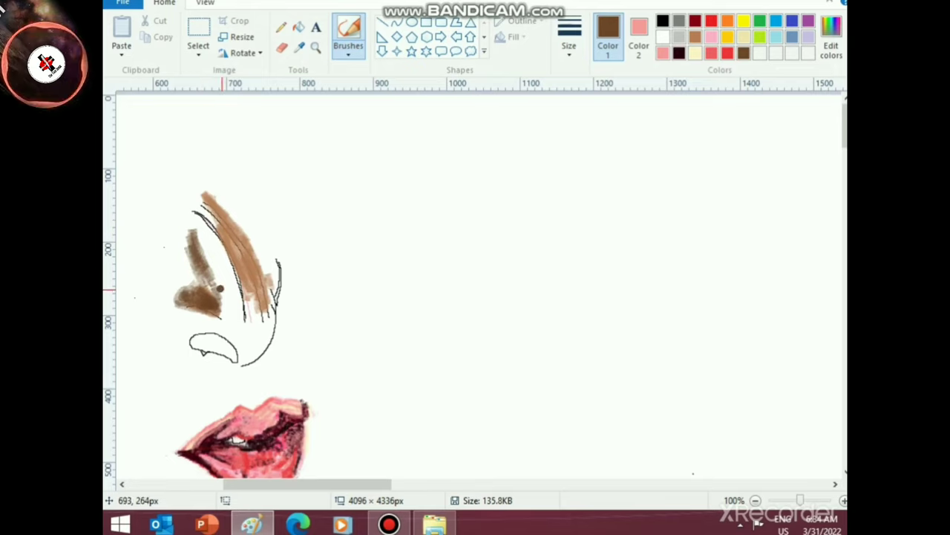
mouse_move(225, 246)
left_mouse_down()
mouse_move(235, 257)
mouse_move(209, 227)
mouse_move(230, 287)
left_mouse_up()
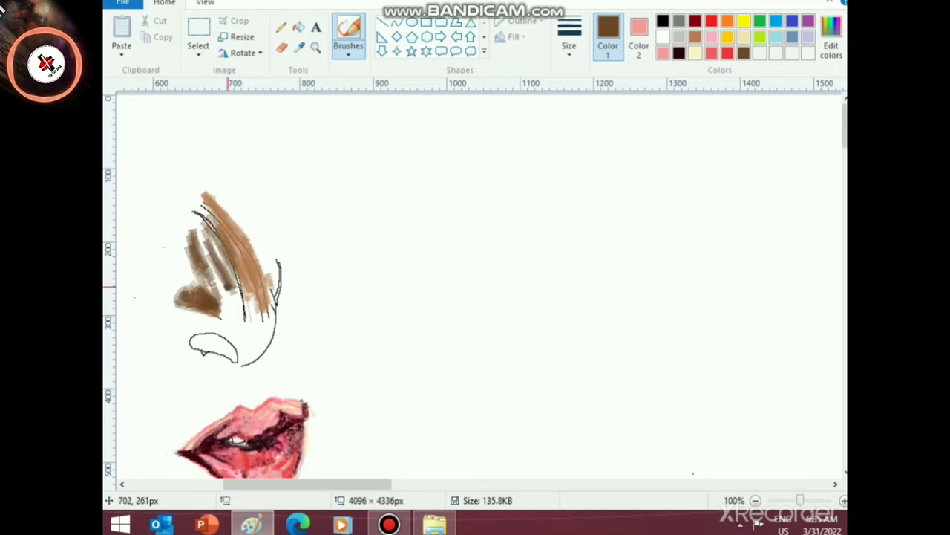
- Brush brown over the dark strokes and the white gaps left of the nose bridge, extending up to its top
left_click(695, 36)
mouse_move(209, 234)
left_mouse_down()
mouse_move(226, 239)
mouse_move(212, 245)
mouse_move(221, 239)
mouse_move(227, 251)
mouse_move(194, 215)
mouse_move(184, 220)
mouse_move(204, 196)
mouse_move(214, 227)
mouse_move(186, 193)
mouse_move(233, 223)
mouse_move(235, 319)
mouse_move(251, 316)
mouse_move(251, 291)
mouse_move(238, 285)
left_mouse_up()
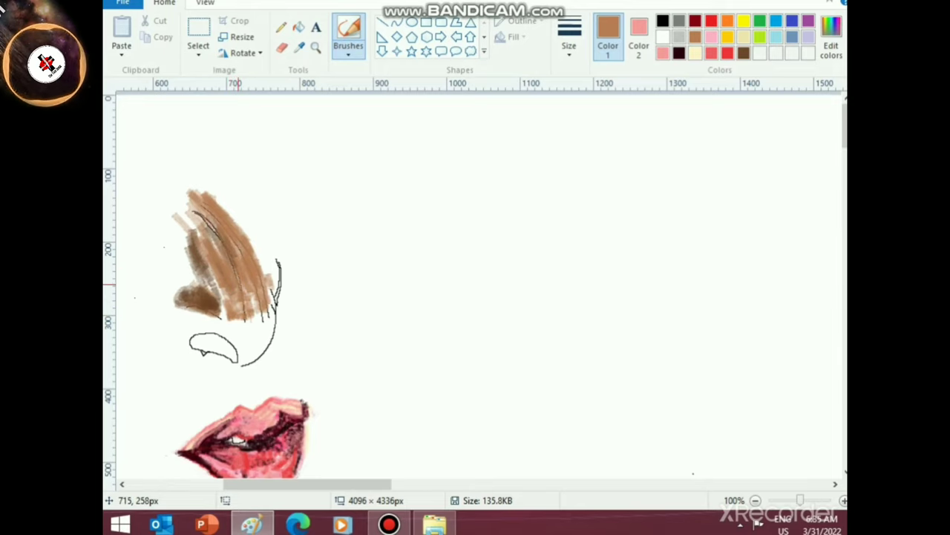
left_click_drag(216, 241, 209, 219)
scroll(264, 355, "down", 1)
scroll(265, 355, "up", 1)
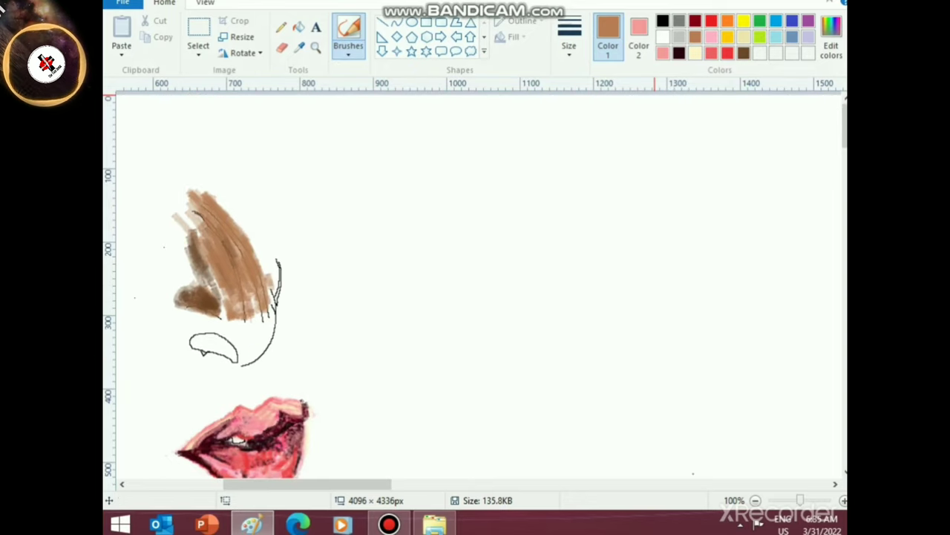
- Mix a light peach colour and paint the nose tip, the area around the nostril and the bridge's lower right edge
left_click(831, 37)
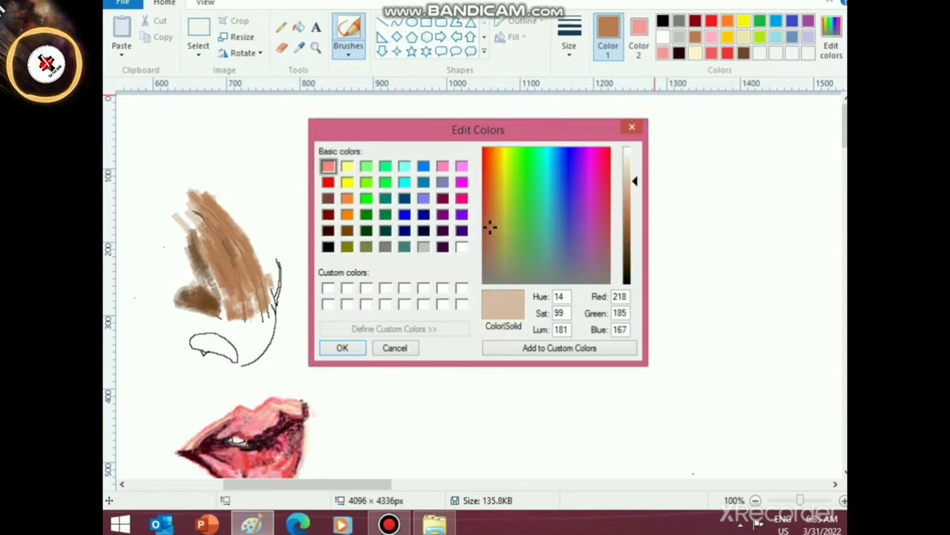
left_click(347, 215)
left_click_drag(634, 215, 635, 159)
left_click(342, 348)
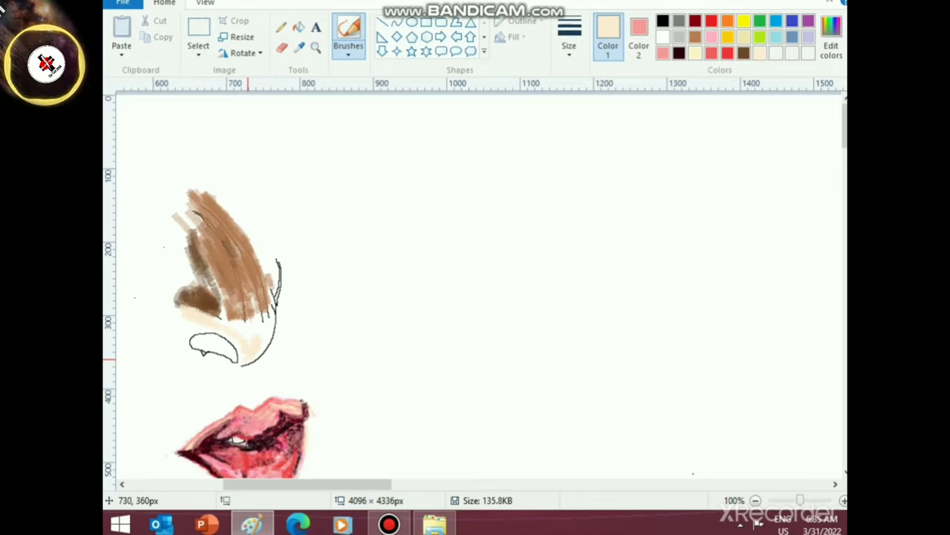
mouse_move(264, 347)
left_mouse_down()
mouse_move(271, 313)
mouse_move(270, 324)
mouse_move(262, 302)
mouse_move(242, 331)
mouse_move(225, 320)
mouse_move(230, 305)
mouse_move(242, 319)
mouse_move(261, 299)
mouse_move(266, 314)
mouse_move(268, 284)
mouse_move(257, 280)
mouse_move(280, 302)
mouse_move(267, 295)
mouse_move(251, 248)
mouse_move(261, 306)
mouse_move(252, 281)
mouse_move(247, 316)
mouse_move(222, 292)
mouse_move(200, 314)
mouse_move(168, 307)
left_mouse_up()
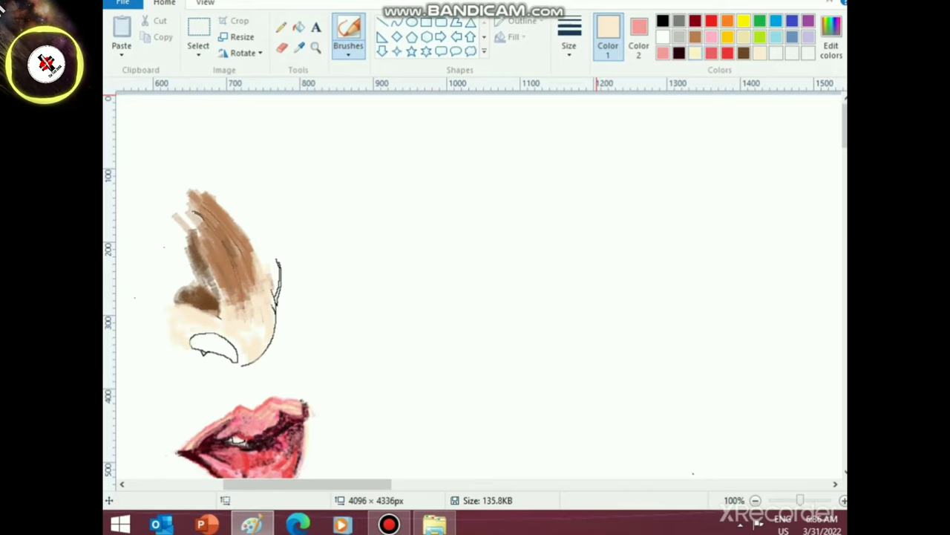
- Extend the brown shading of the nose bridge upward and along its right side down to the peach nose tip
left_click(695, 37)
mouse_move(211, 186)
left_mouse_down()
mouse_move(225, 239)
mouse_move(238, 238)
mouse_move(208, 186)
mouse_move(236, 242)
mouse_move(223, 182)
mouse_move(233, 187)
mouse_move(271, 305)
mouse_move(265, 289)
mouse_move(265, 313)
mouse_move(238, 273)
mouse_move(235, 314)
mouse_move(202, 286)
mouse_move(227, 306)
left_mouse_up()
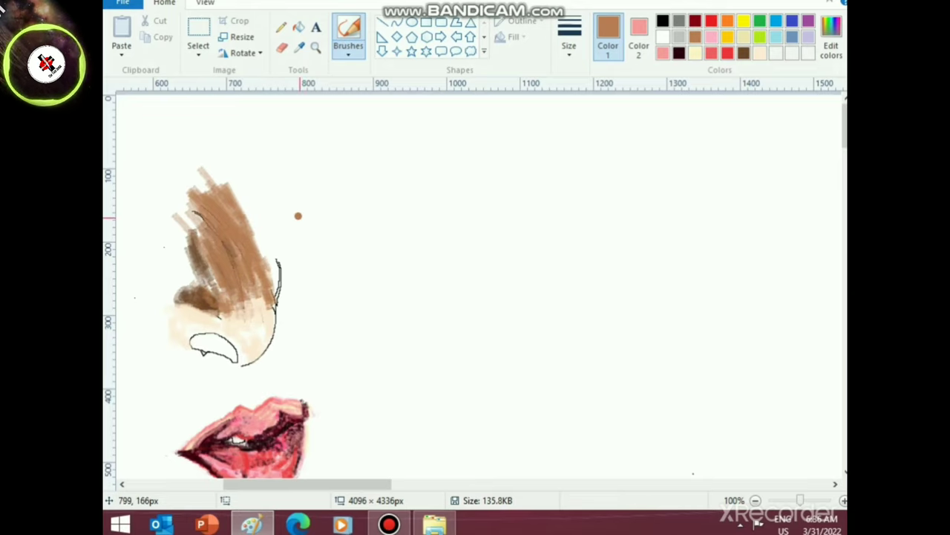
left_click_drag(210, 166, 240, 202)
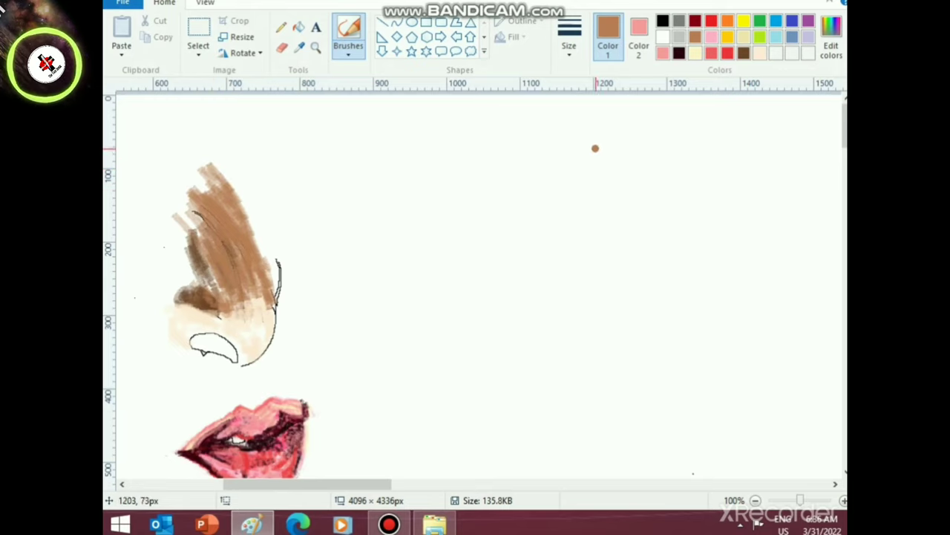
- Paint the nose's right edge in cream with a brown patch above it, and blend cream across the bridge's lower brown edge
left_click(695, 53)
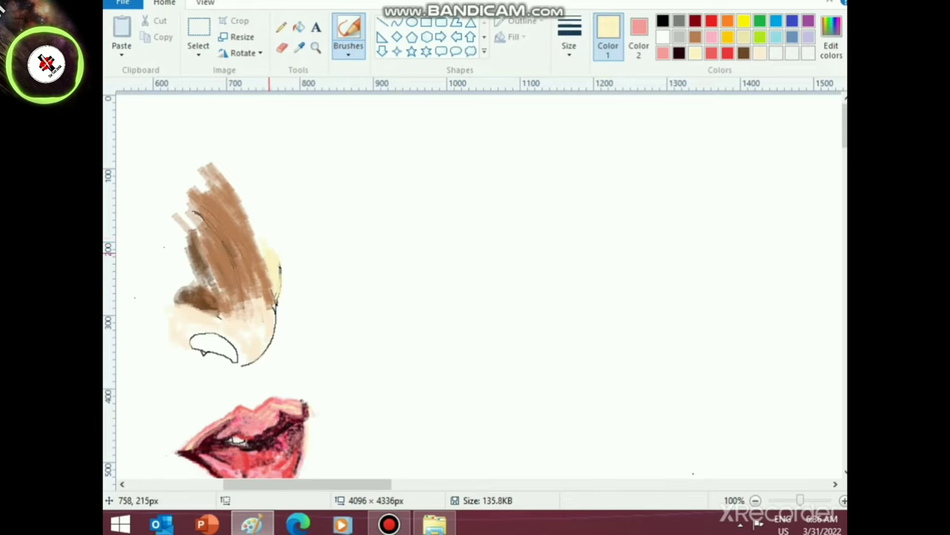
left_click(696, 38)
mouse_move(265, 237)
left_mouse_down()
mouse_move(264, 228)
mouse_move(268, 253)
mouse_move(276, 253)
mouse_move(265, 256)
left_mouse_up()
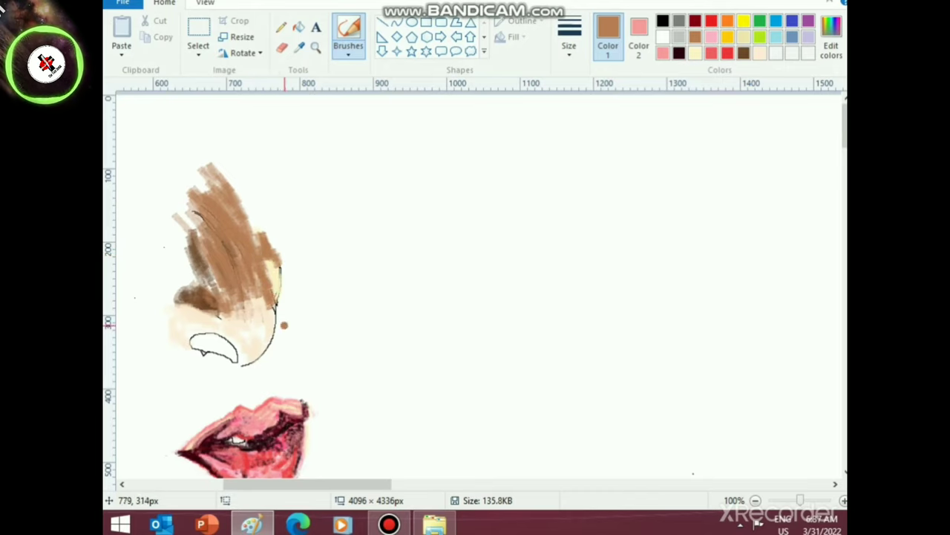
left_click(696, 53)
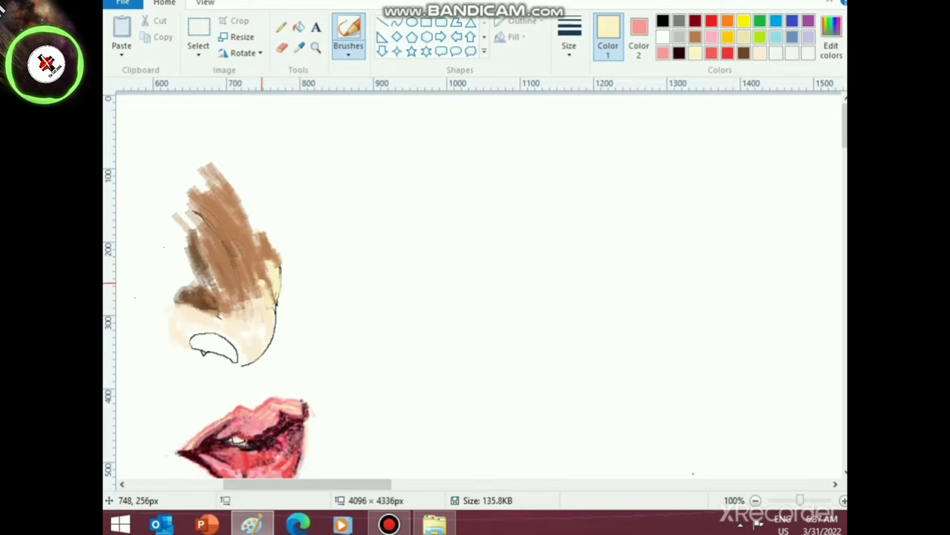
mouse_move(260, 303)
left_mouse_down()
mouse_move(224, 294)
mouse_move(235, 314)
mouse_move(194, 296)
mouse_move(212, 302)
mouse_move(169, 317)
mouse_move(175, 303)
mouse_move(228, 319)
mouse_move(202, 310)
mouse_move(246, 313)
left_mouse_up()
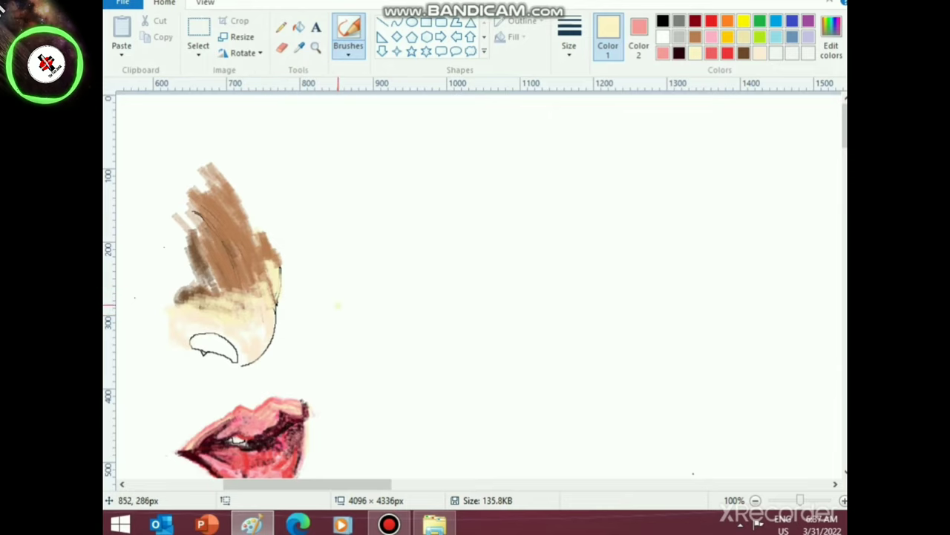
- Fill the nostril outline with black brush strokes and switch the brush colour to brown
left_click(662, 20)
mouse_move(205, 350)
left_mouse_down()
mouse_move(235, 349)
mouse_move(194, 340)
mouse_move(231, 354)
mouse_move(185, 351)
mouse_move(197, 340)
mouse_move(202, 355)
mouse_move(190, 347)
mouse_move(210, 344)
left_mouse_up()
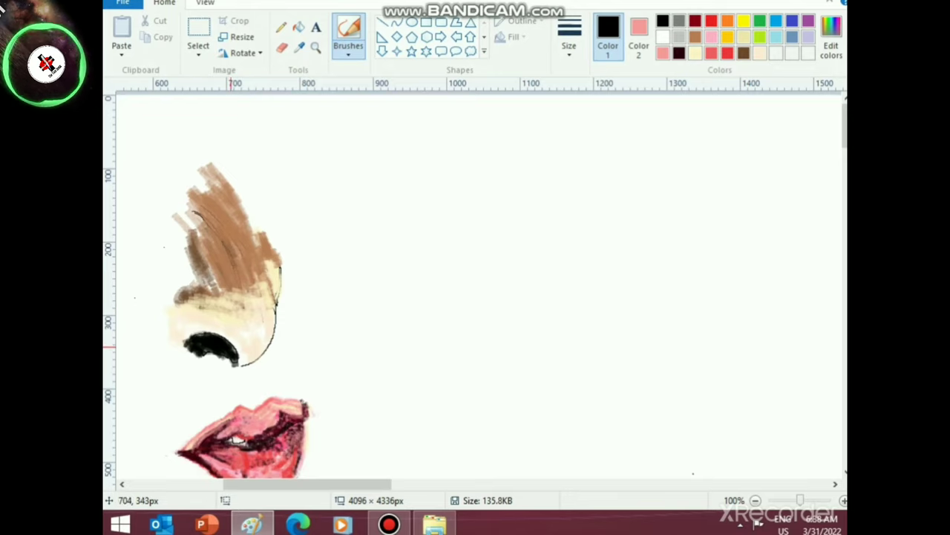
left_click(662, 36)
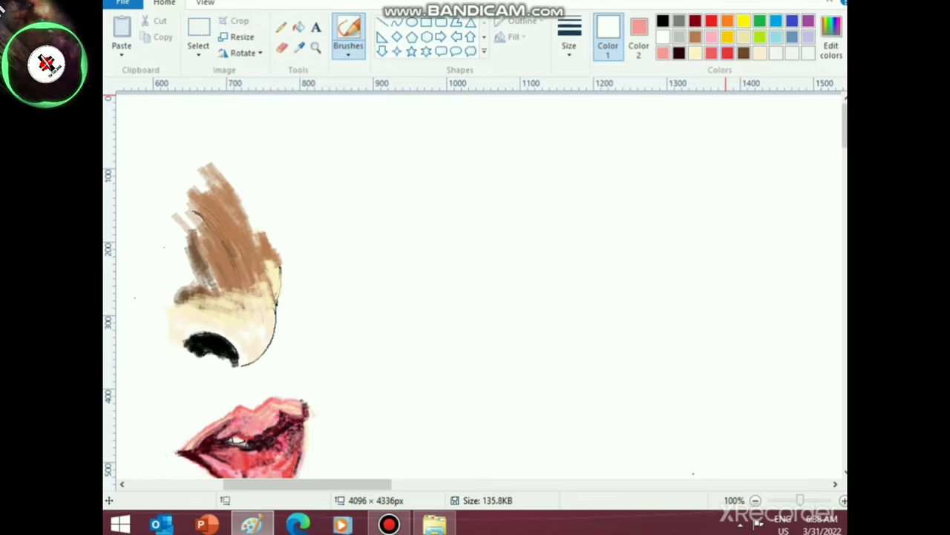
left_click(695, 37)
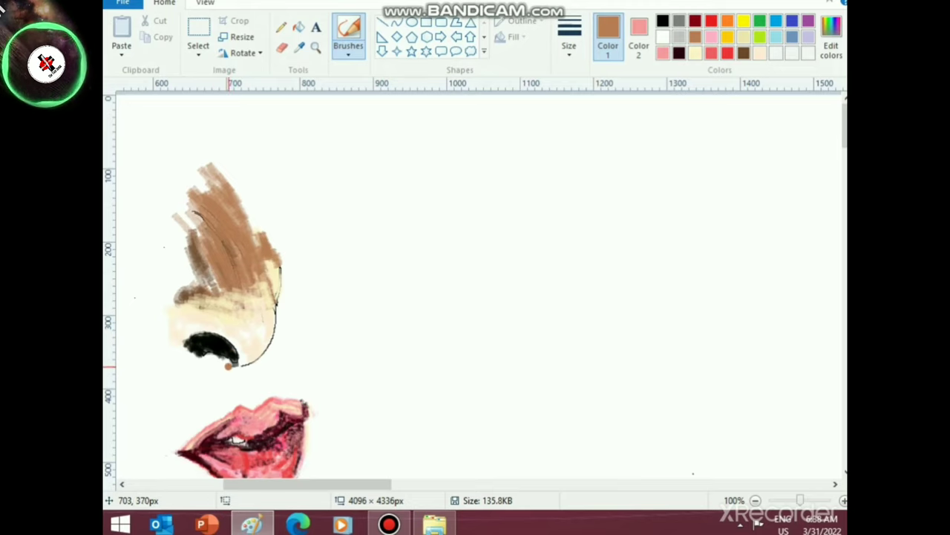
- Paint a brown patch beneath the nostril and touch up the nostril's upper right edge in black
mouse_move(229, 364)
left_mouse_down()
mouse_move(196, 363)
mouse_move(174, 346)
mouse_move(227, 363)
mouse_move(207, 350)
mouse_move(232, 367)
left_mouse_up()
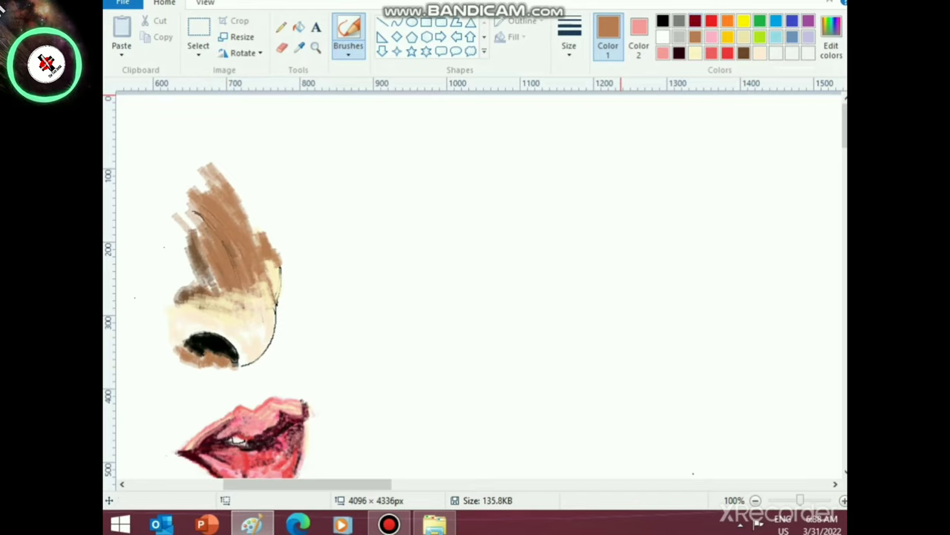
left_click(662, 20)
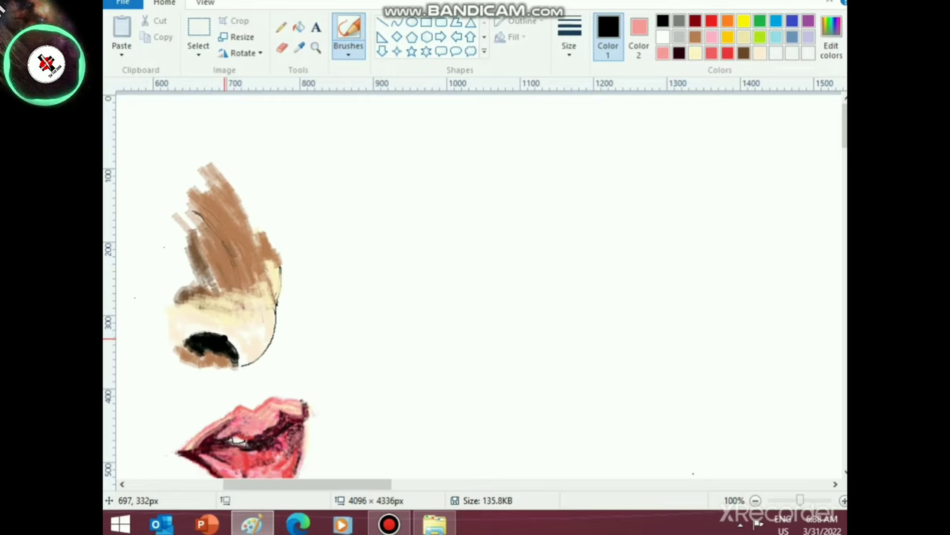
mouse_move(225, 338)
left_mouse_down()
mouse_move(234, 362)
mouse_move(234, 347)
left_mouse_up()
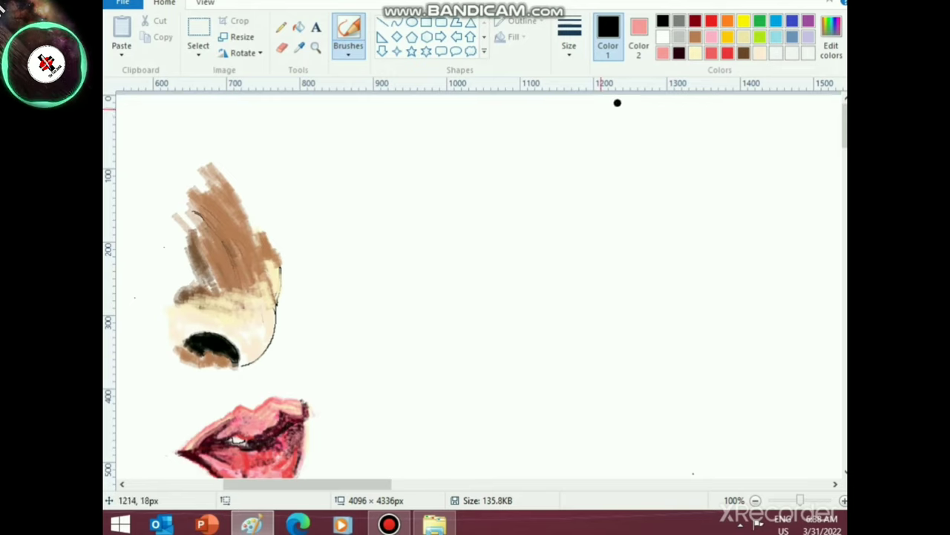
- Mix a darker brown (red 138, green 86, blue 57) and shade the nose's underside and left wing outline
left_click(695, 36)
left_click(831, 41)
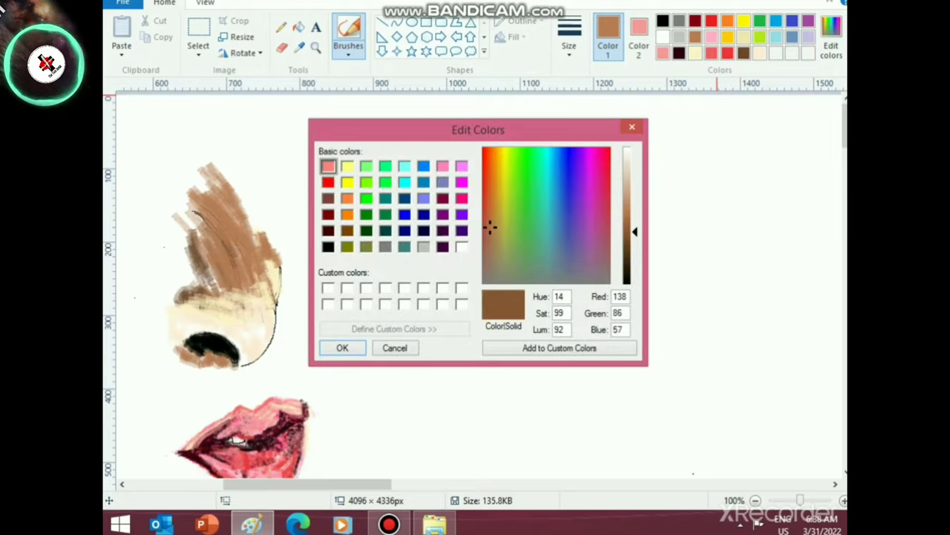
left_click(342, 348)
scroll(366, 359, "down", 3)
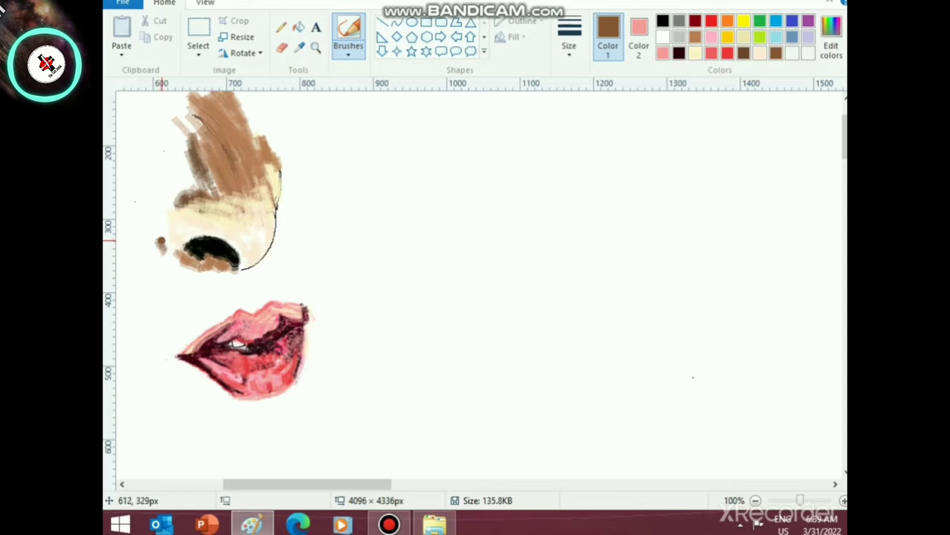
mouse_move(162, 239)
left_mouse_down()
mouse_move(196, 273)
mouse_move(185, 267)
mouse_move(188, 276)
mouse_move(221, 276)
mouse_move(178, 271)
mouse_move(159, 242)
mouse_move(178, 274)
left_mouse_up()
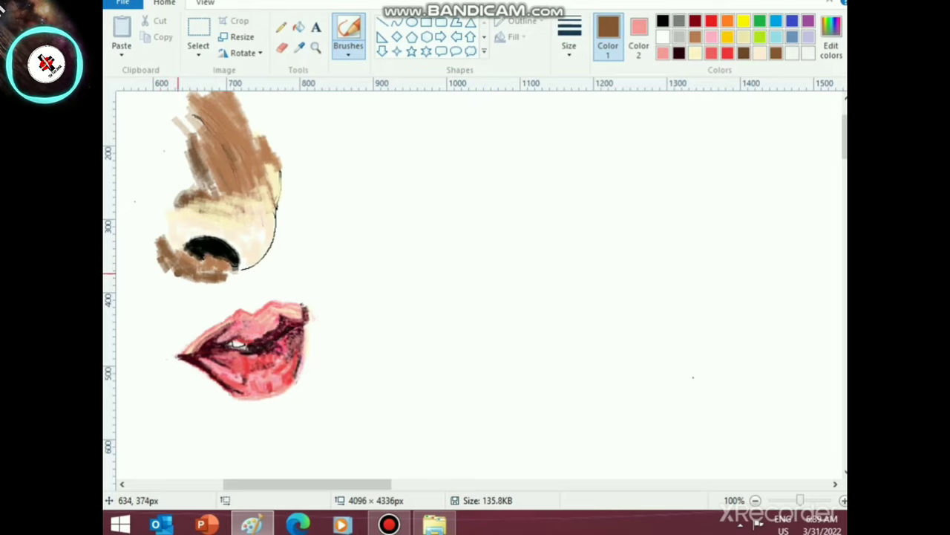
mouse_move(166, 220)
left_mouse_down()
mouse_move(158, 208)
mouse_move(156, 236)
mouse_move(161, 211)
left_mouse_up()
- Extend the nose bridge upward and to its left with dense dark brown strokes, covering the gap beside the existing shading
scroll(253, 210, "up", 3)
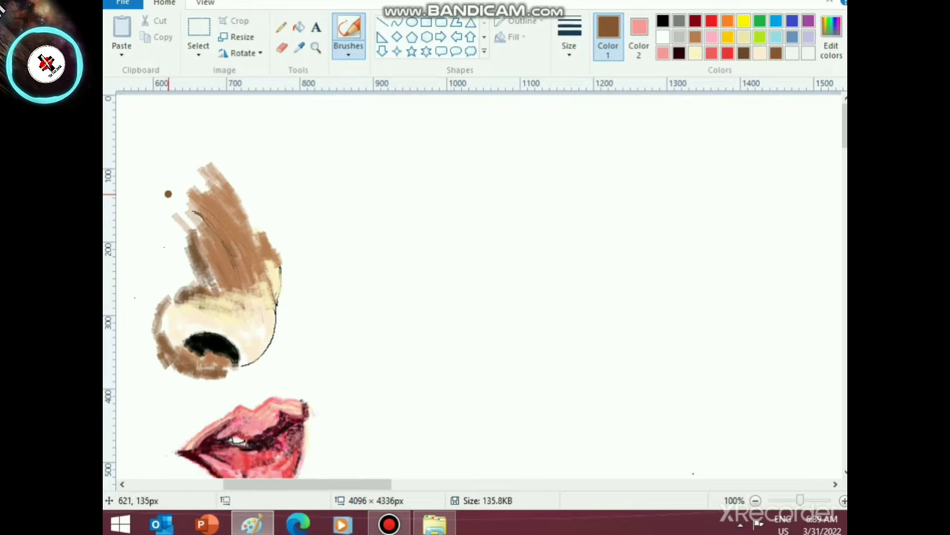
mouse_move(154, 153)
left_mouse_down()
mouse_move(171, 217)
mouse_move(181, 222)
mouse_move(175, 187)
mouse_move(182, 226)
mouse_move(167, 198)
mouse_move(180, 236)
mouse_move(154, 165)
mouse_move(178, 255)
mouse_move(173, 217)
mouse_move(186, 245)
mouse_move(176, 233)
mouse_move(168, 253)
mouse_move(181, 256)
mouse_move(185, 280)
mouse_move(168, 273)
mouse_move(202, 280)
mouse_move(167, 175)
left_mouse_up()
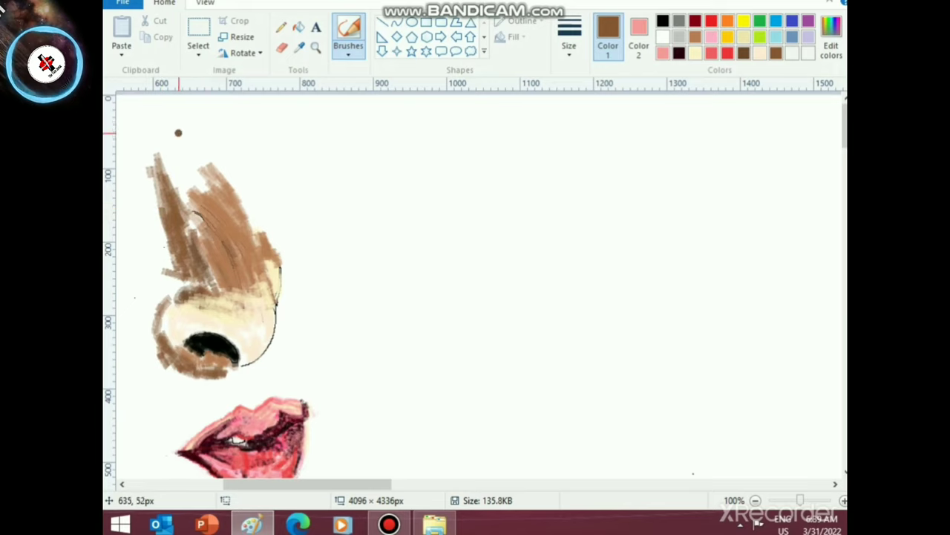
left_click_drag(176, 132, 185, 178)
mouse_move(169, 152)
left_mouse_down()
mouse_move(196, 231)
mouse_move(188, 196)
mouse_move(196, 184)
mouse_move(170, 145)
mouse_move(188, 193)
mouse_move(172, 155)
mouse_move(190, 167)
mouse_move(162, 126)
mouse_move(208, 176)
mouse_move(165, 116)
mouse_move(234, 210)
mouse_move(236, 194)
mouse_move(210, 158)
mouse_move(197, 158)
mouse_move(182, 117)
mouse_move(175, 128)
mouse_move(206, 197)
mouse_move(208, 152)
mouse_move(178, 176)
mouse_move(203, 208)
mouse_move(187, 218)
mouse_move(204, 154)
mouse_move(204, 182)
mouse_move(232, 254)
mouse_move(219, 223)
left_mouse_up()
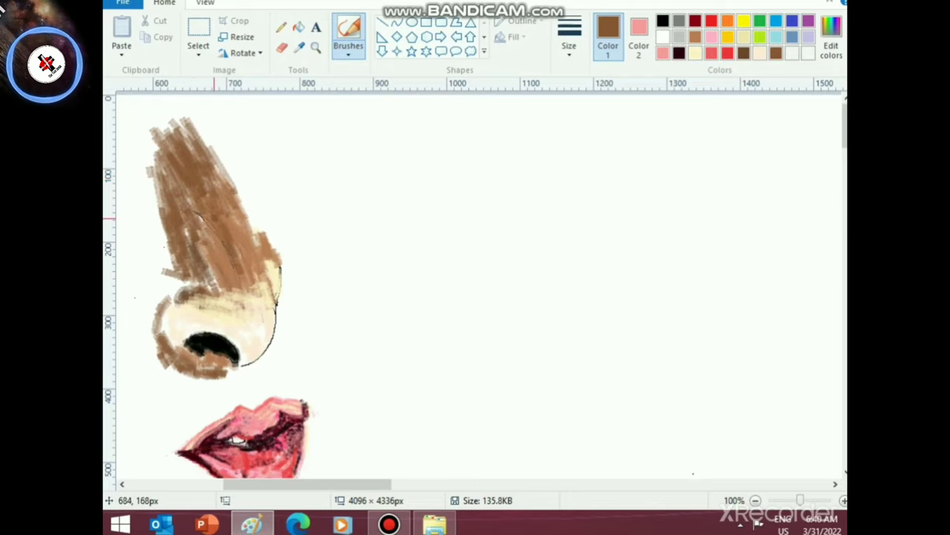
- Select the nose, shift it slightly right over the lips and shrink it to about 304 × 340 px
scroll(306, 282, "down", 3)
scroll(315, 277, "down", 2)
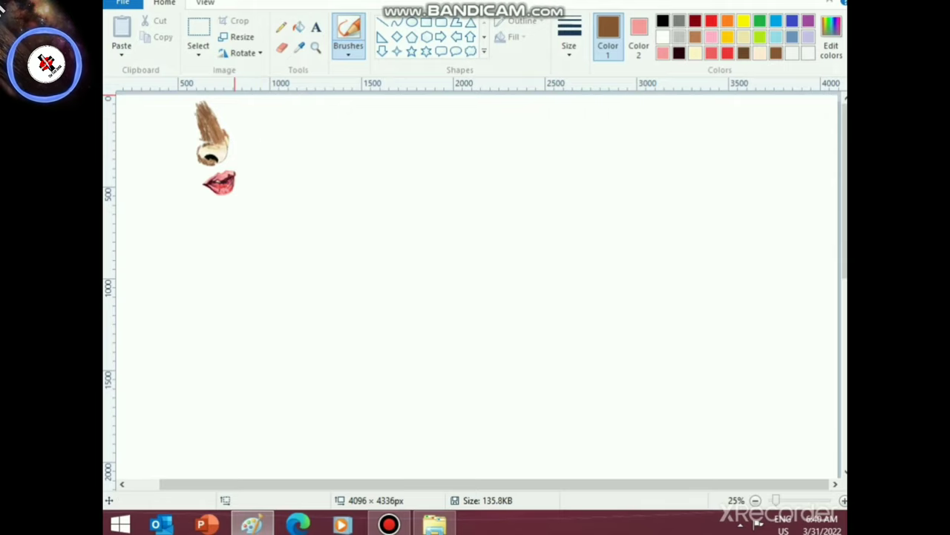
left_click(198, 54)
left_click(244, 87)
left_click_drag(179, 99, 237, 167)
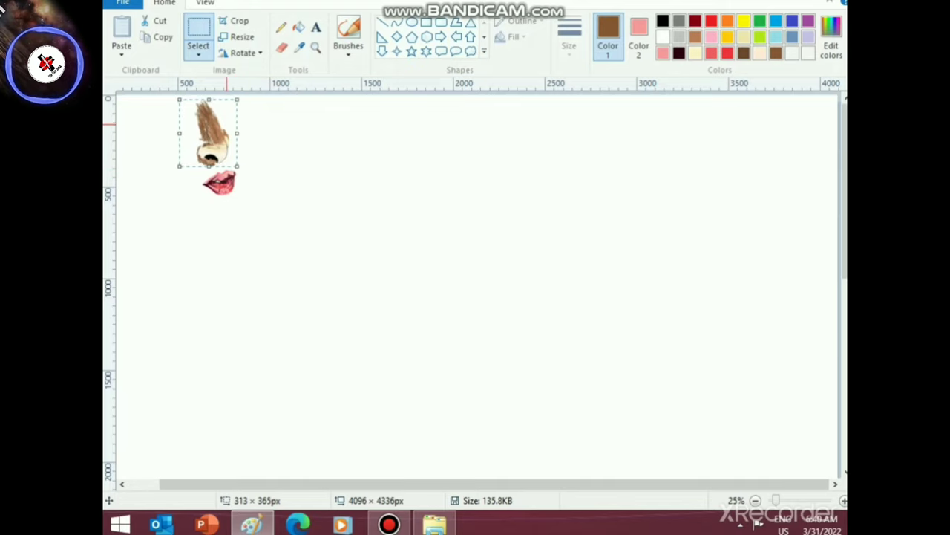
mouse_move(226, 123)
left_mouse_down()
mouse_move(219, 125)
mouse_move(233, 136)
mouse_move(223, 121)
mouse_move(231, 124)
left_mouse_up()
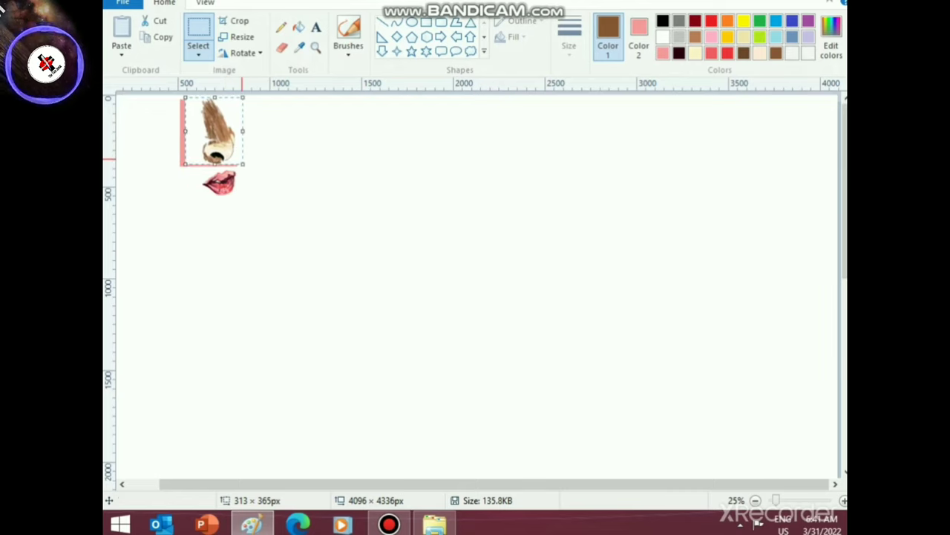
left_click_drag(243, 164, 242, 160)
left_click_drag(221, 140, 221, 143)
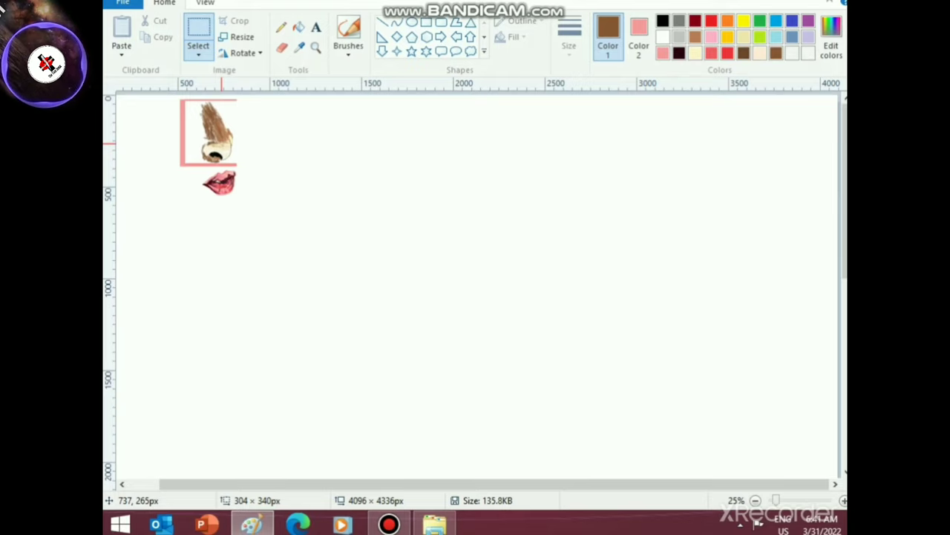
left_click_drag(220, 144, 222, 144)
left_click(287, 157)
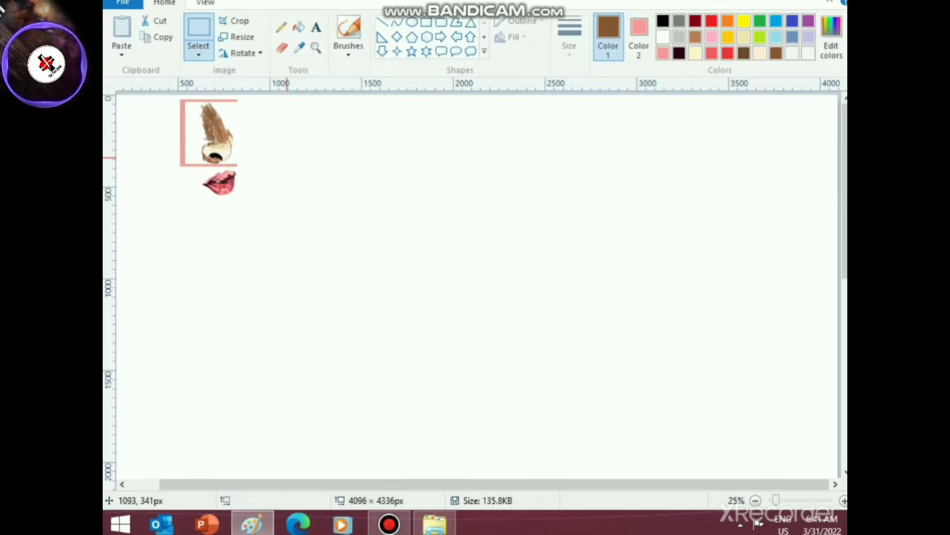
- Fill the pink border left around the nose with white
left_click(663, 37)
left_click(299, 27)
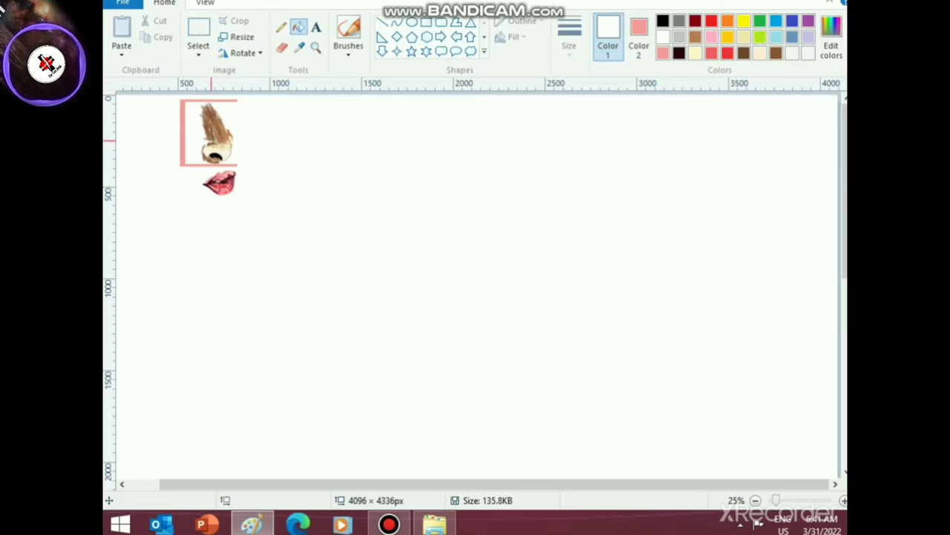
left_click(182, 131)
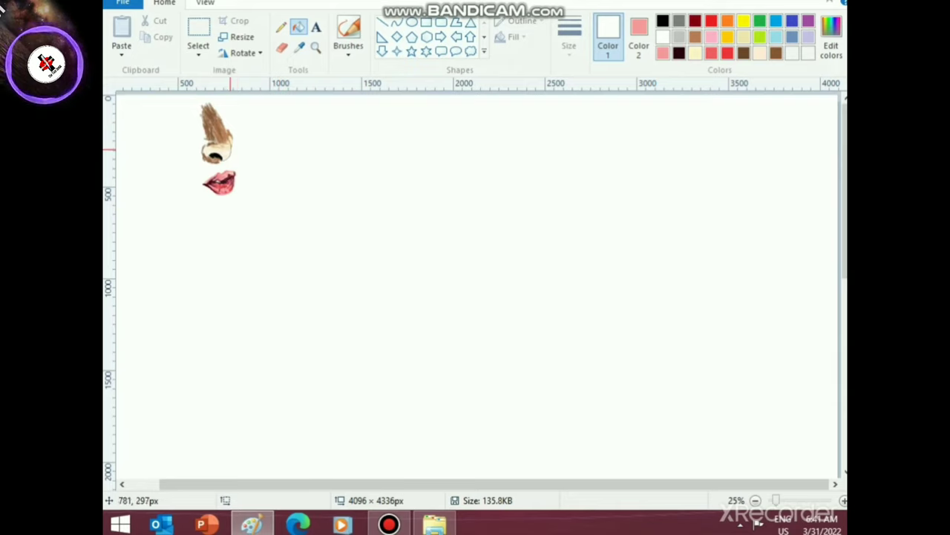
- Select the nose and lips together and move them down and right, away from the canvas's upper left corner
left_click(199, 52)
left_click(211, 87)
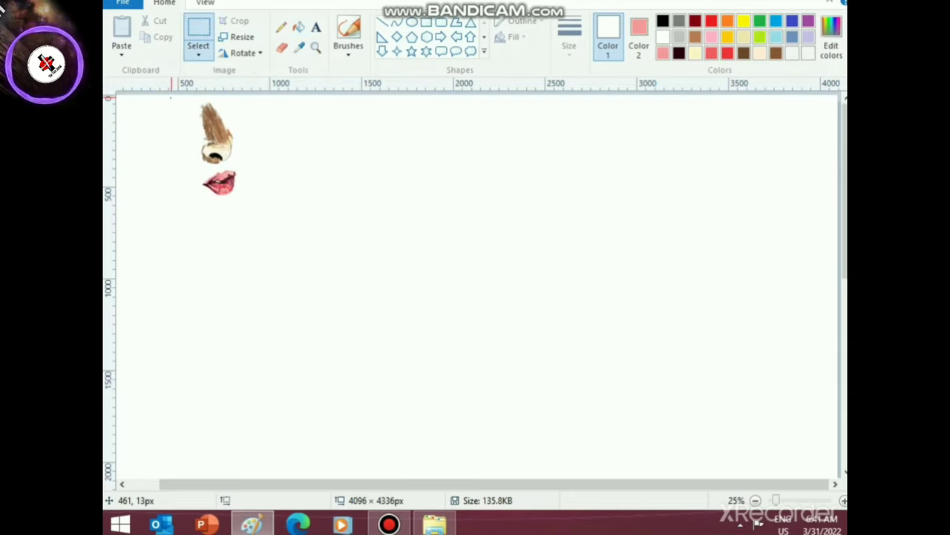
left_click_drag(172, 97, 255, 214)
left_click_drag(224, 169, 368, 305)
left_click(246, 158)
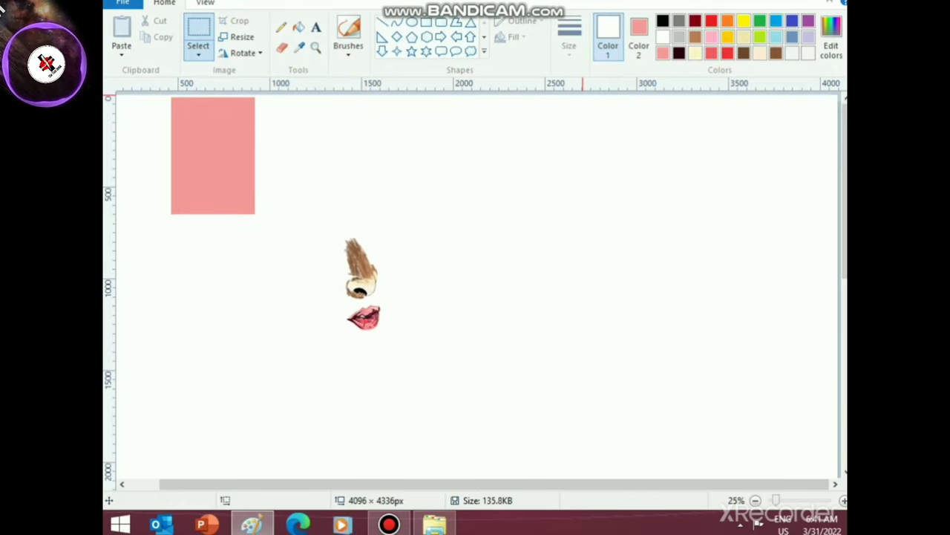
- Fill the pink rectangle left at the old position with white and save the drawing
left_click(298, 27)
left_click(216, 152)
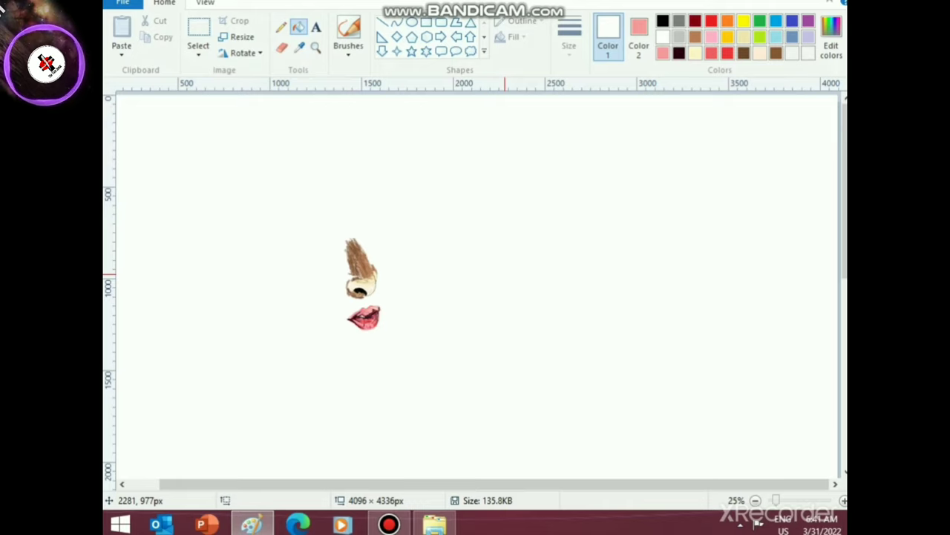
key("ctrl+s")
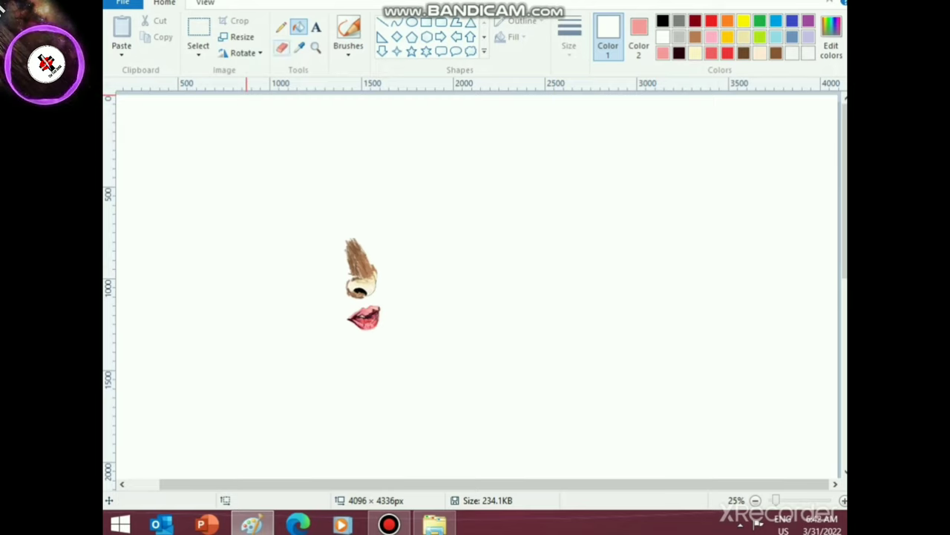
- Choose the natural pencil brush and mix a light tan from the palette brown, with the nose and lips at 100% zoom
left_click(349, 50)
left_click(438, 105)
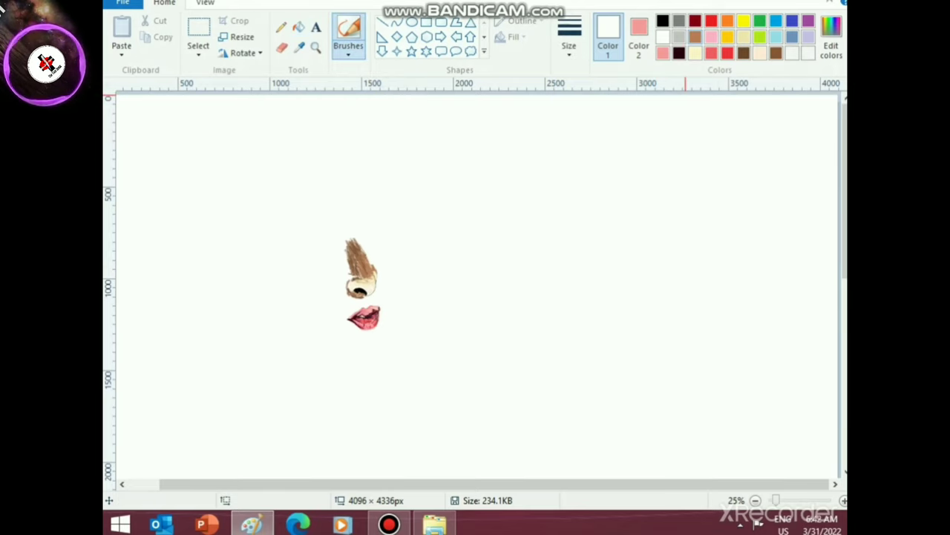
left_click(695, 37)
left_click(832, 37)
left_click_drag(634, 211, 634, 188)
left_click(343, 347)
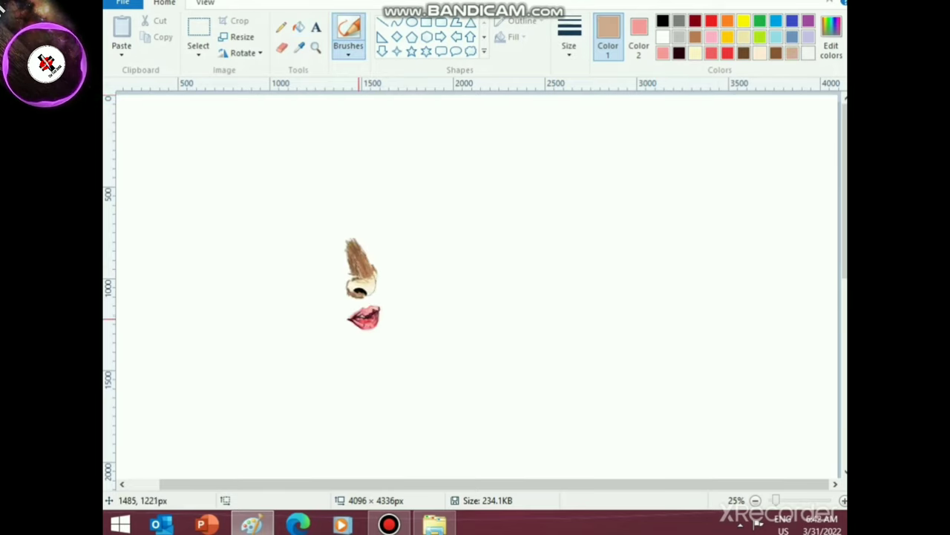
scroll(359, 328, "up", 1)
scroll(430, 342, "down", 2)
left_click_drag(384, 484, 432, 484)
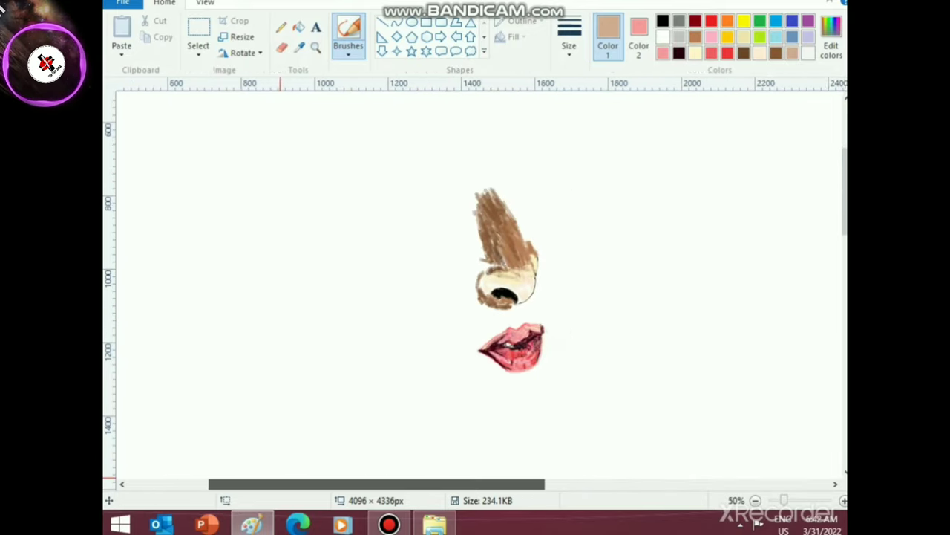
scroll(403, 458, "right", 5)
scroll(404, 466, "up", 2)
scroll(404, 454, "up", 1)
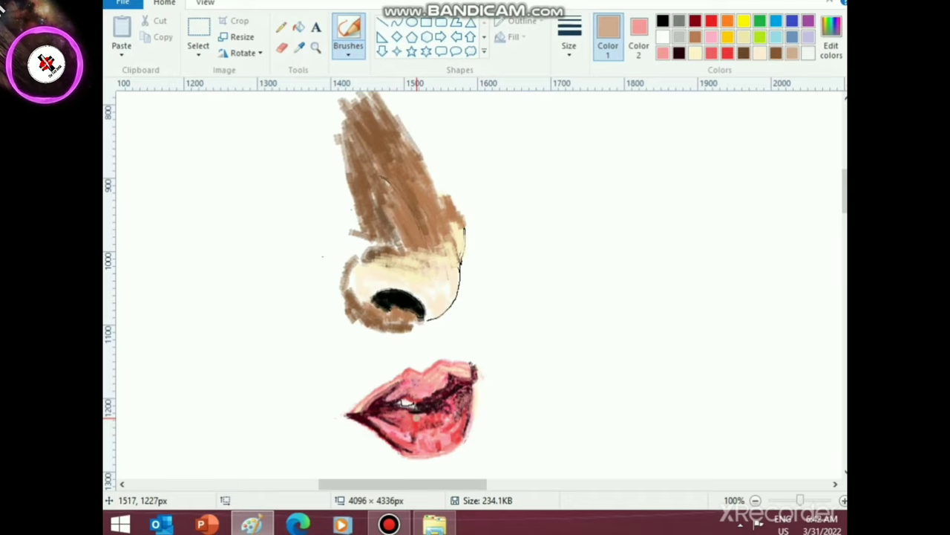
left_click(680, 52)
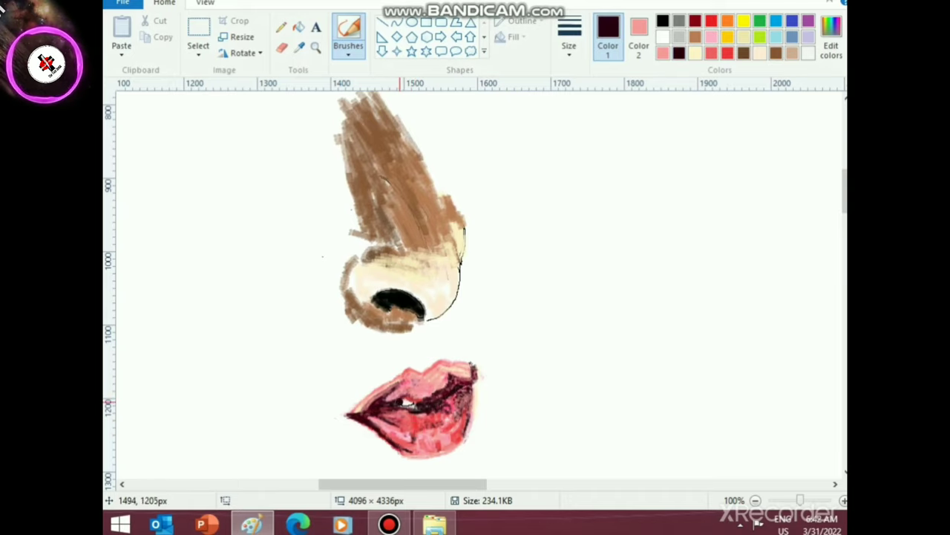
left_click(569, 43)
left_click(588, 80)
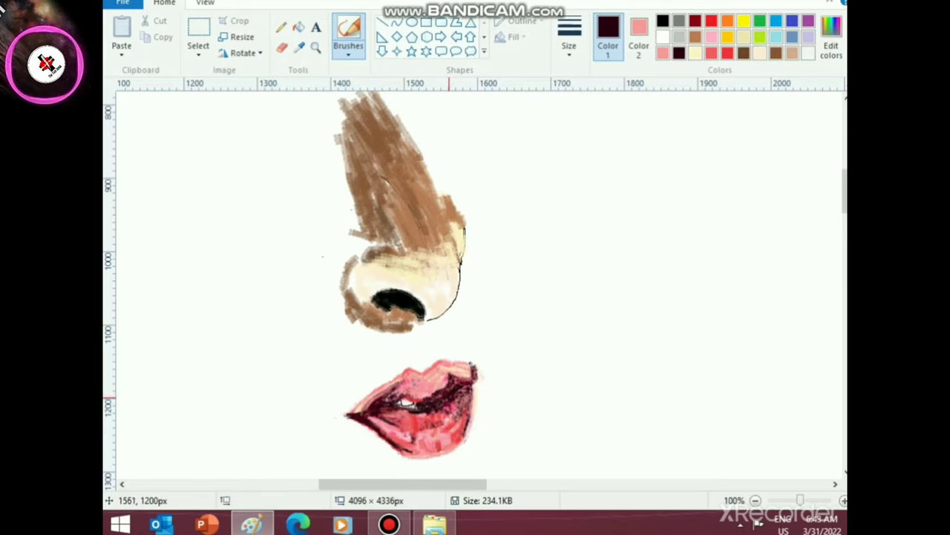
scroll(484, 423, "up", 1)
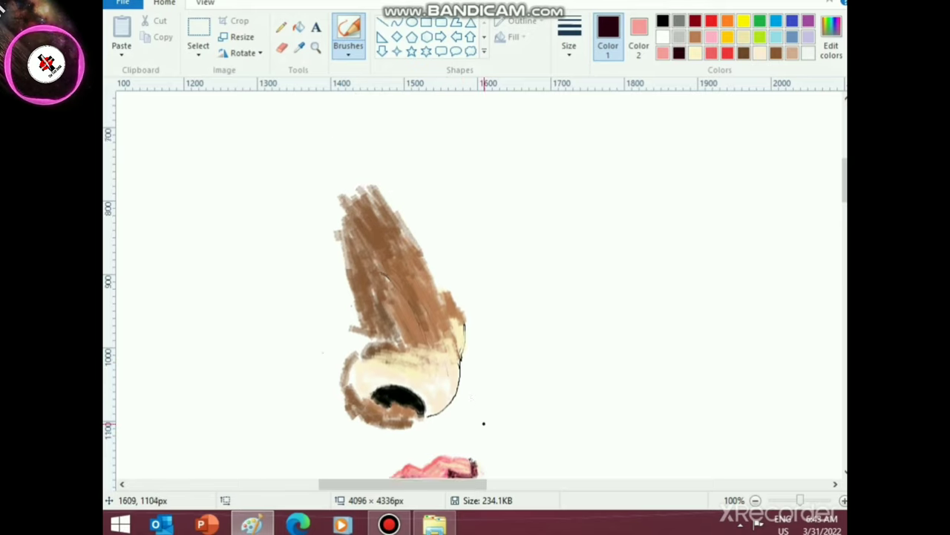
scroll(484, 422, "down", 1)
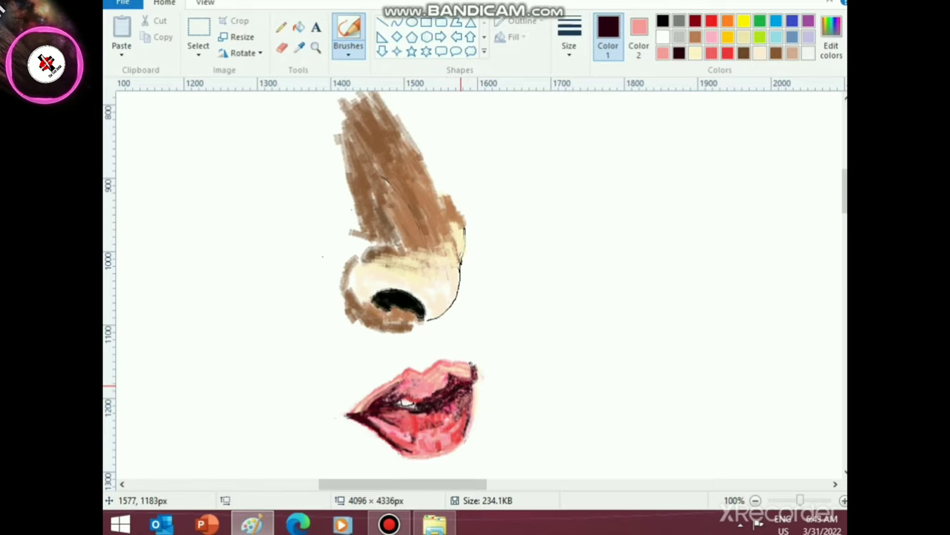
scroll(411, 385, "up", 2)
scroll(410, 384, "down", 2)
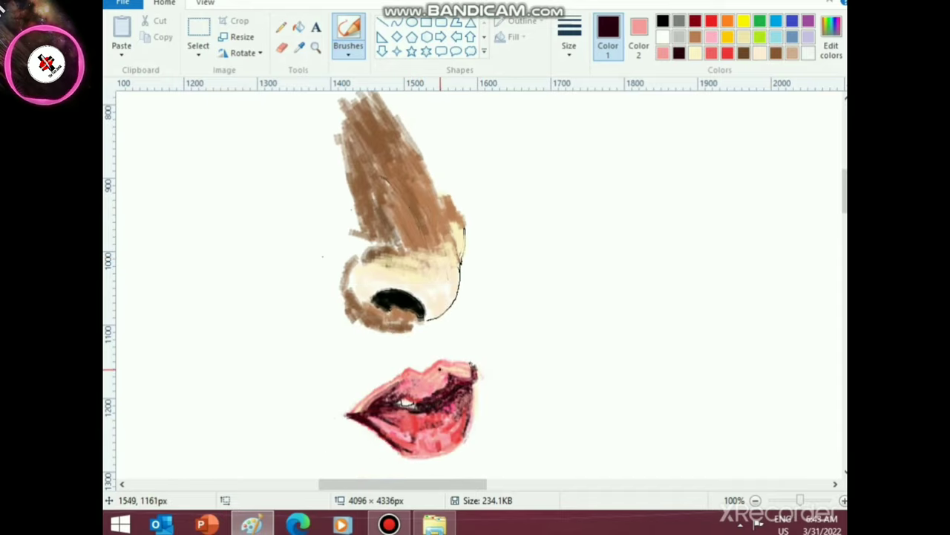
- Set the natural pencil to the thickest size and blend light tan over the upper nose tip, left wing and lower bridge
left_click(348, 46)
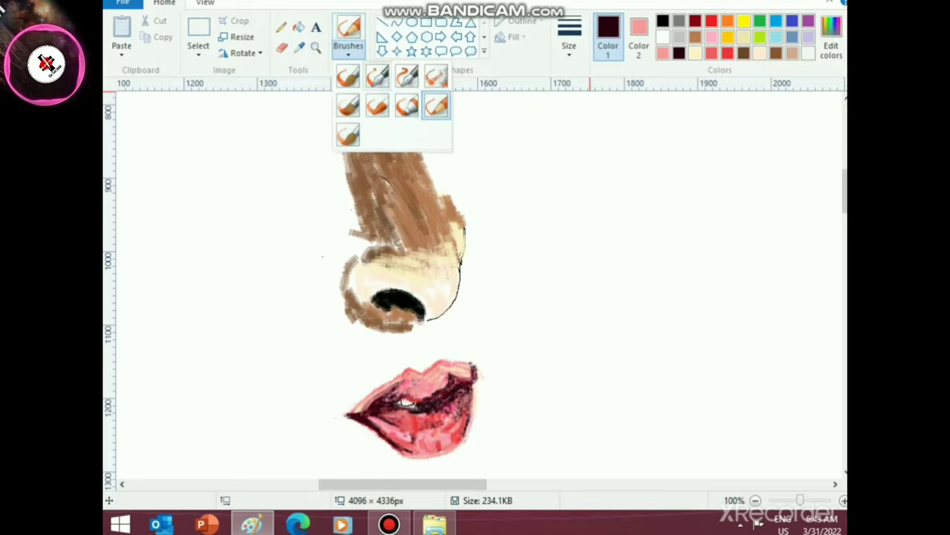
left_click(437, 106)
left_click(569, 37)
left_click(603, 165)
left_click(776, 52)
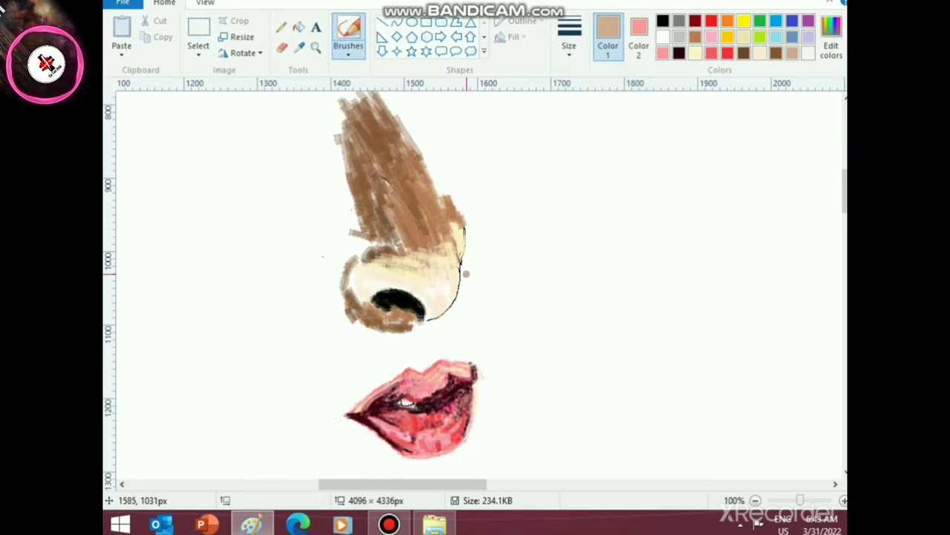
mouse_move(449, 245)
left_mouse_down()
mouse_move(452, 273)
mouse_move(438, 272)
mouse_move(402, 227)
mouse_move(426, 214)
mouse_move(458, 218)
left_mouse_up()
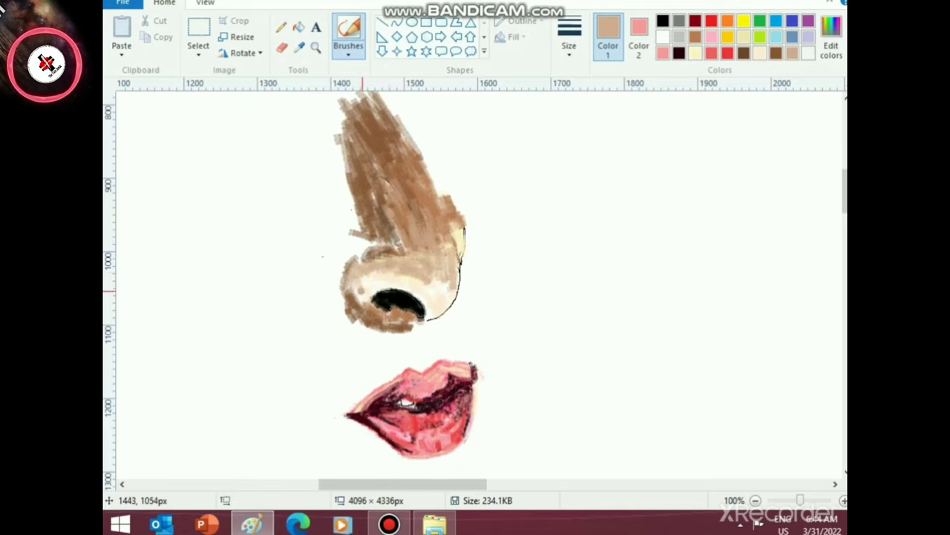
- Shade the crease above the nose's left wing and the lower left edge of the bridge with tan-brown and dark brown strokes
scroll(462, 297, "up", 2)
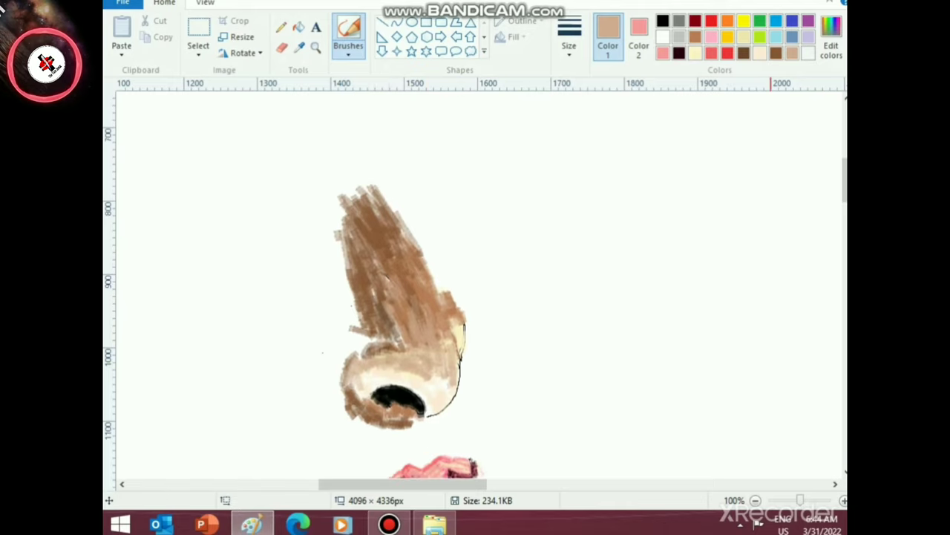
left_click(832, 37)
left_click(632, 201)
left_click(343, 346)
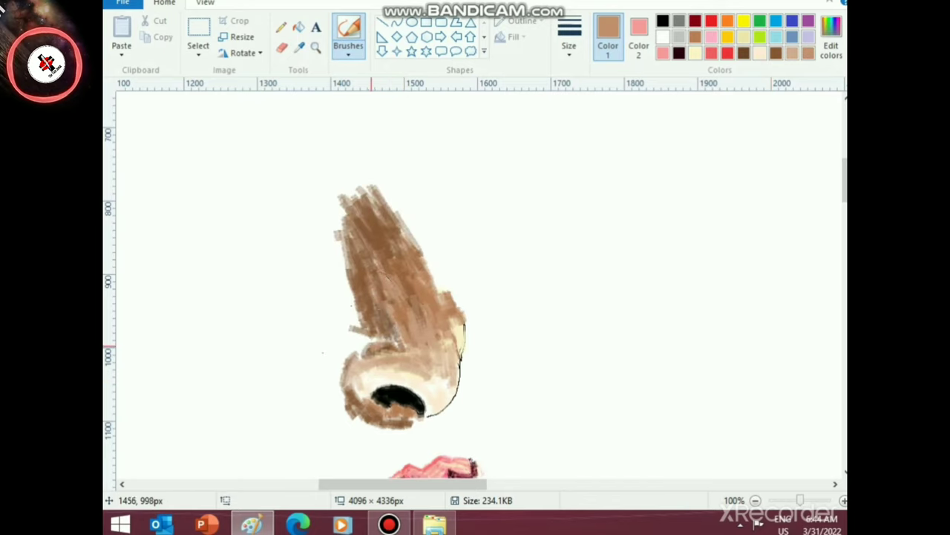
left_click(744, 54)
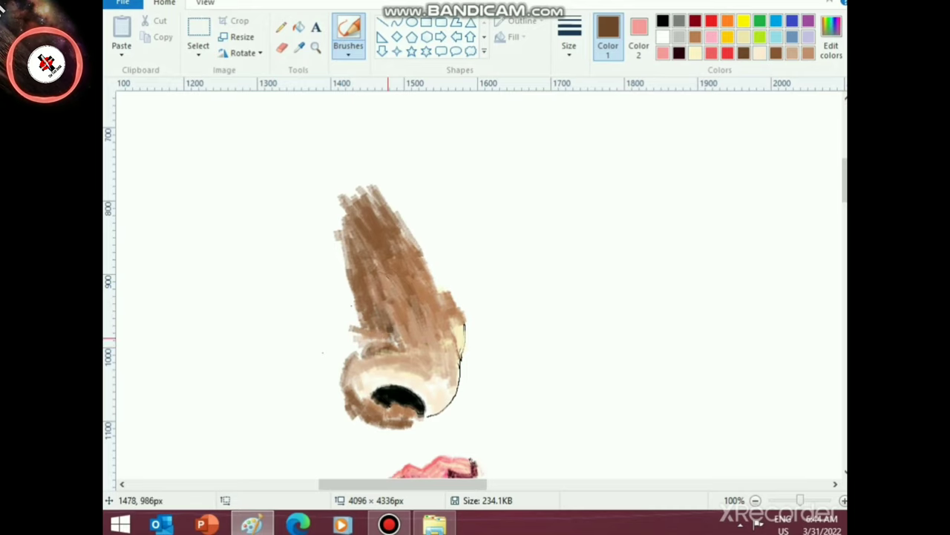
left_click_drag(357, 339, 394, 345)
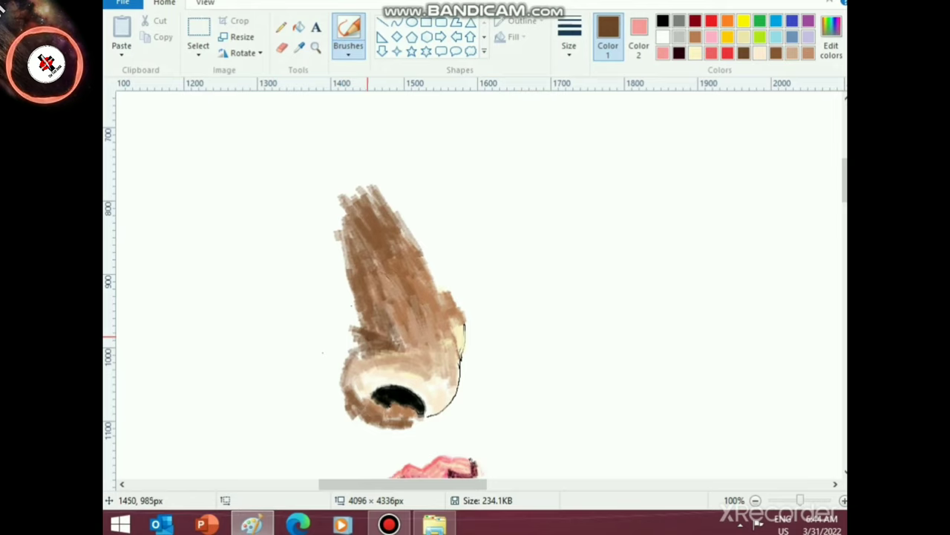
left_click_drag(374, 339, 350, 291)
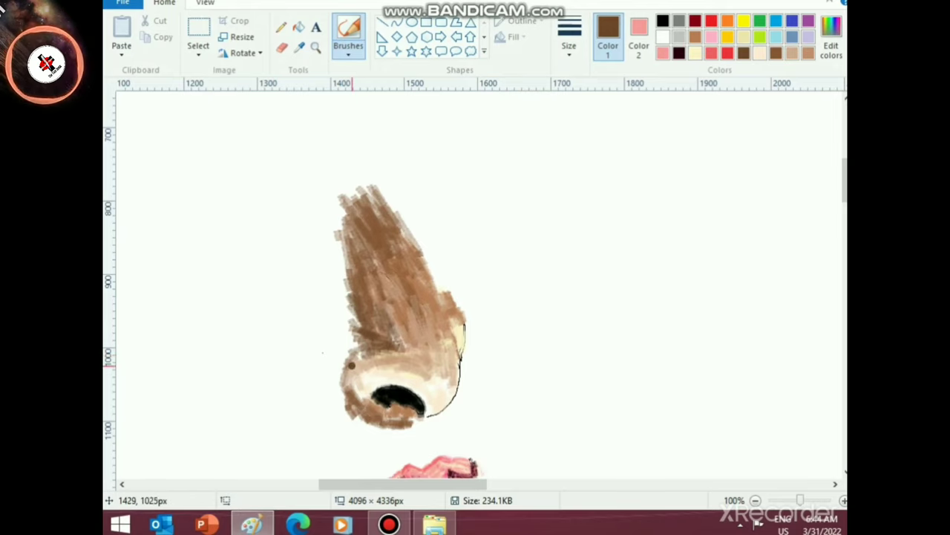
left_click_drag(345, 349, 355, 346)
mouse_move(343, 333)
left_mouse_down()
mouse_move(356, 338)
mouse_move(330, 337)
mouse_move(343, 300)
left_mouse_up()
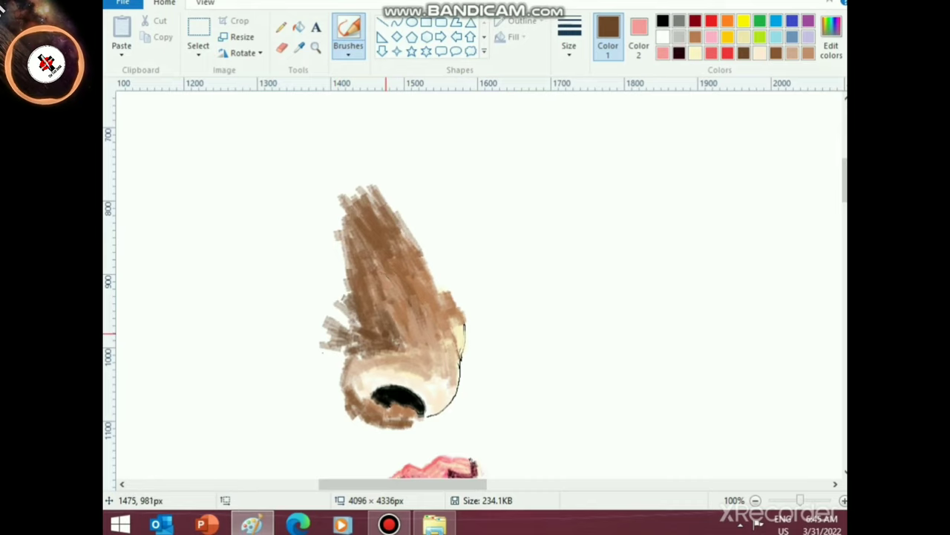
- Blend light tan, tan-brown and brown strokes down the nose bridge and along its right edge
left_click(792, 53)
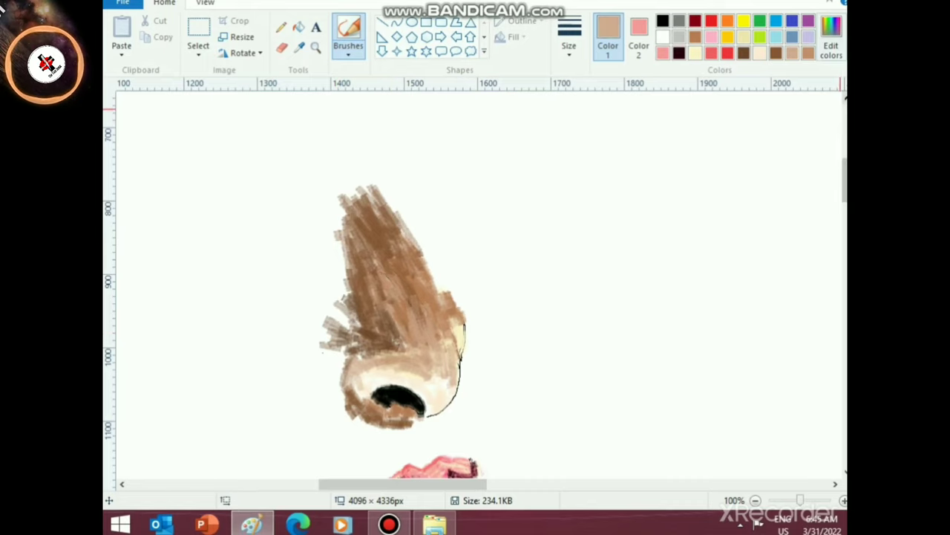
left_click(808, 53)
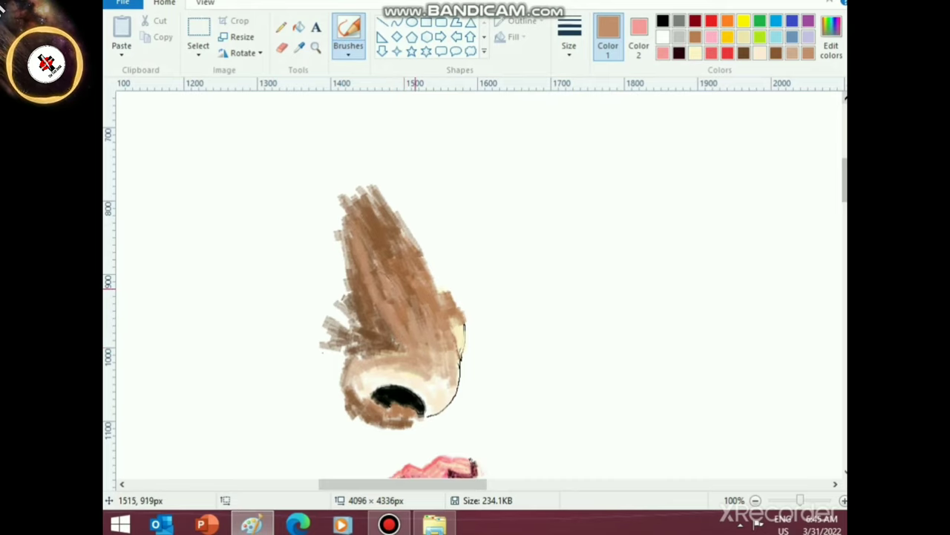
left_click(776, 53)
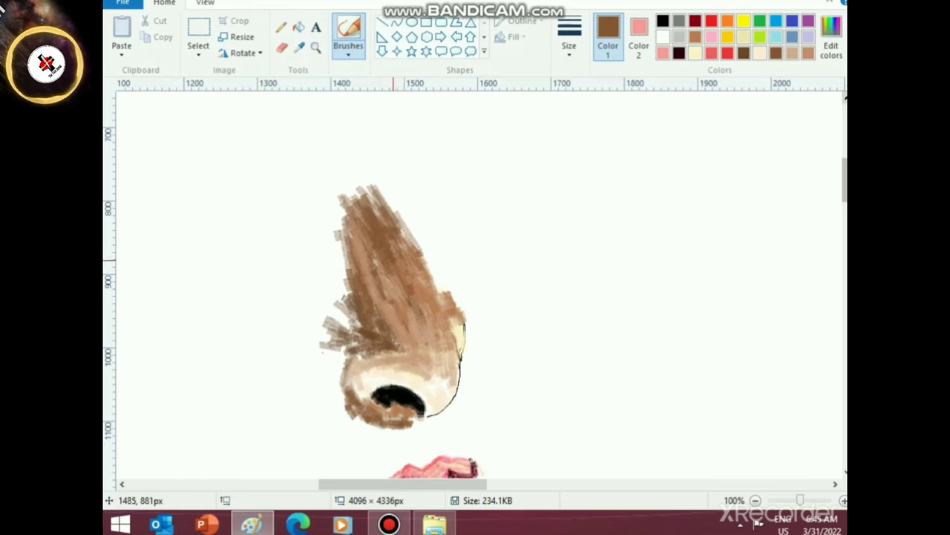
left_click_drag(382, 192, 418, 260)
mouse_move(397, 216)
left_mouse_down()
mouse_move(426, 291)
mouse_move(391, 296)
left_mouse_up()
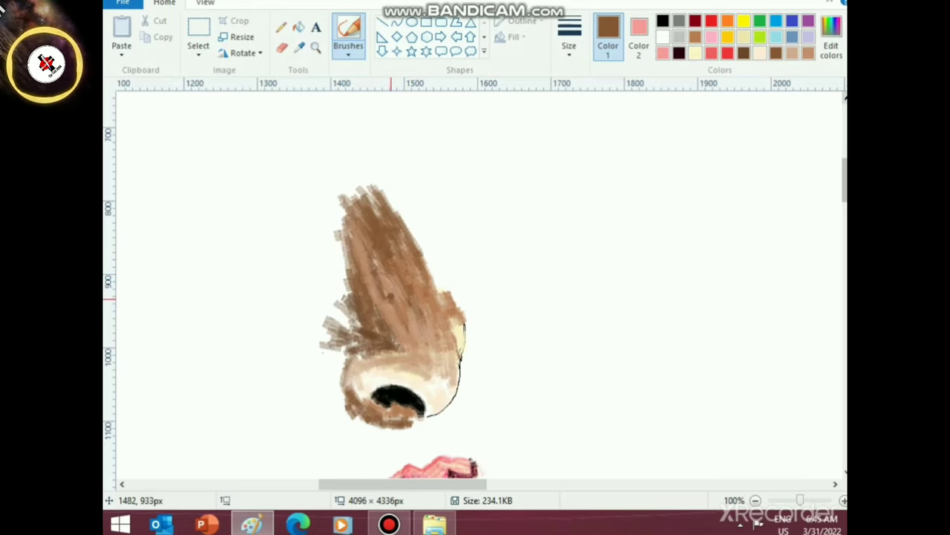
left_click_drag(420, 260, 436, 307)
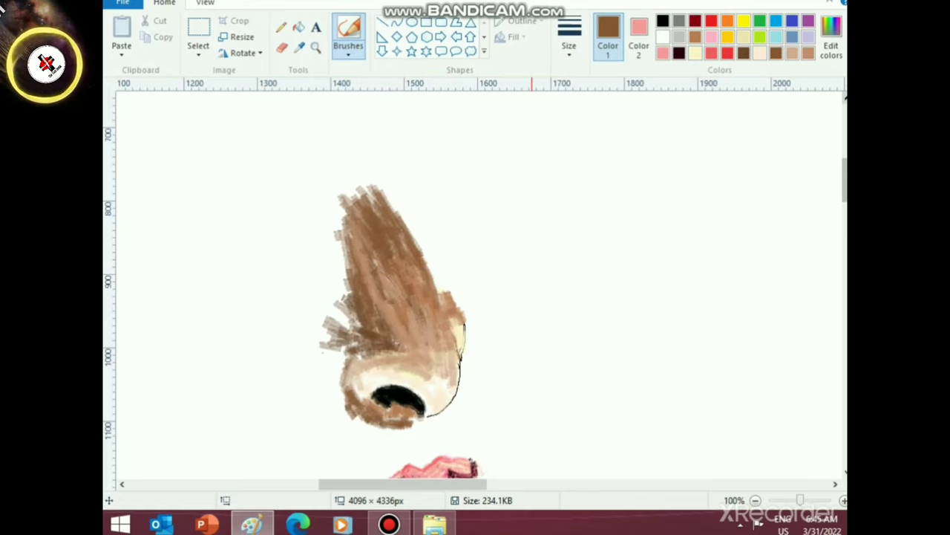
- Blend light tan and medium brown down the middle of the bridge, and pale cream over the nose tip above the nostril
left_click(793, 54)
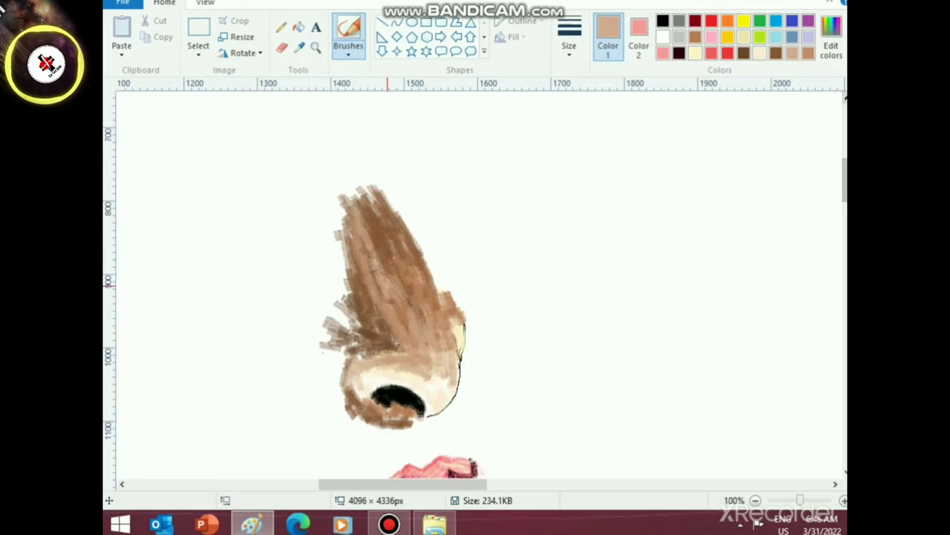
left_click_drag(371, 266, 424, 354)
left_click(695, 37)
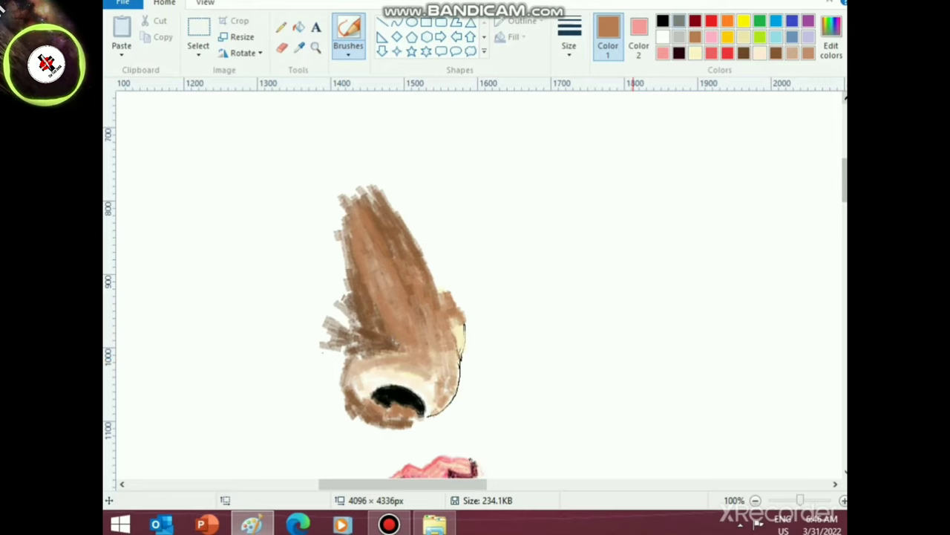
left_click(695, 52)
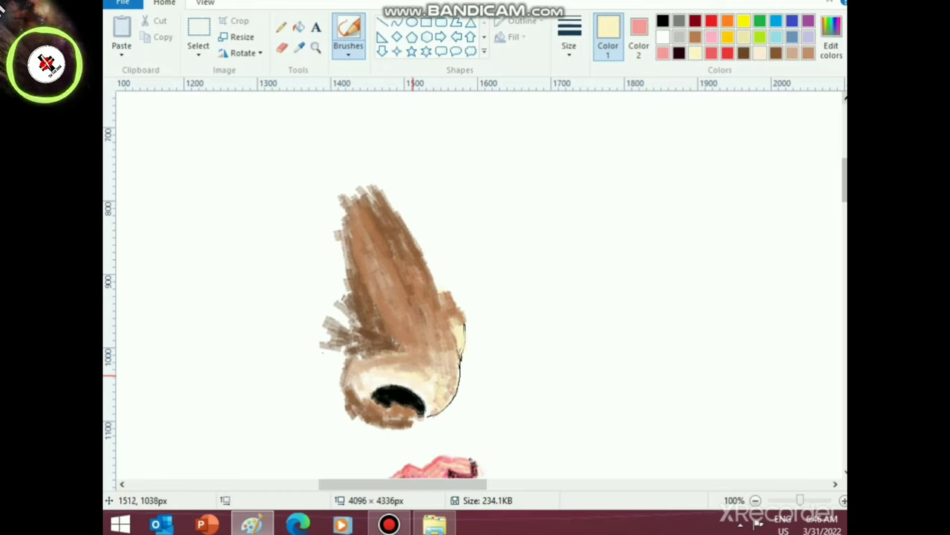
left_click_drag(395, 368, 416, 371)
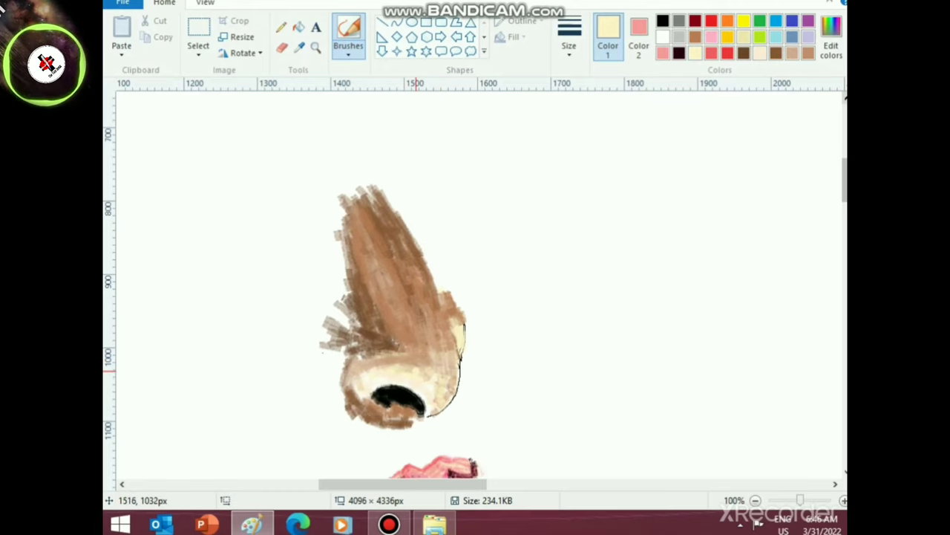
- Save the drawing with the nose and lips viewed at 25% zoom
scroll(439, 390, "down", 2)
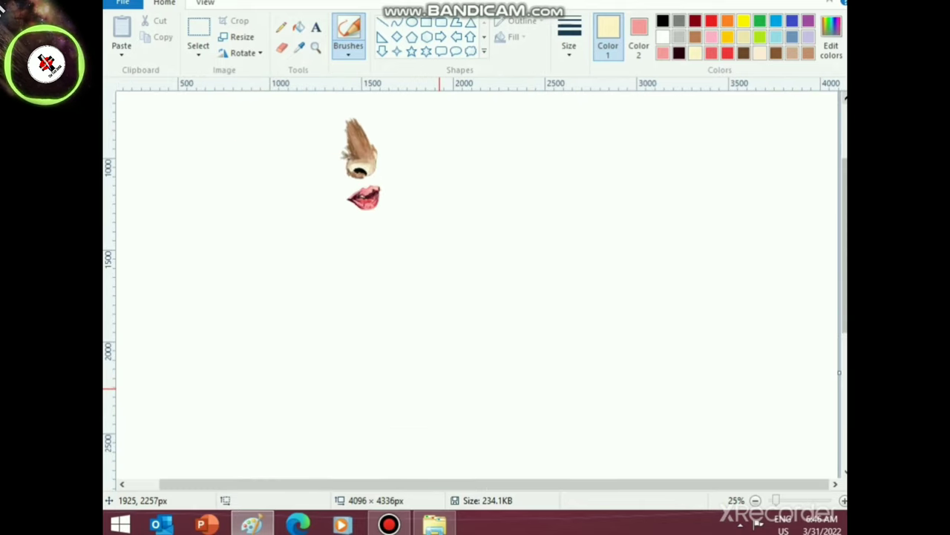
scroll(422, 416, "up", 3)
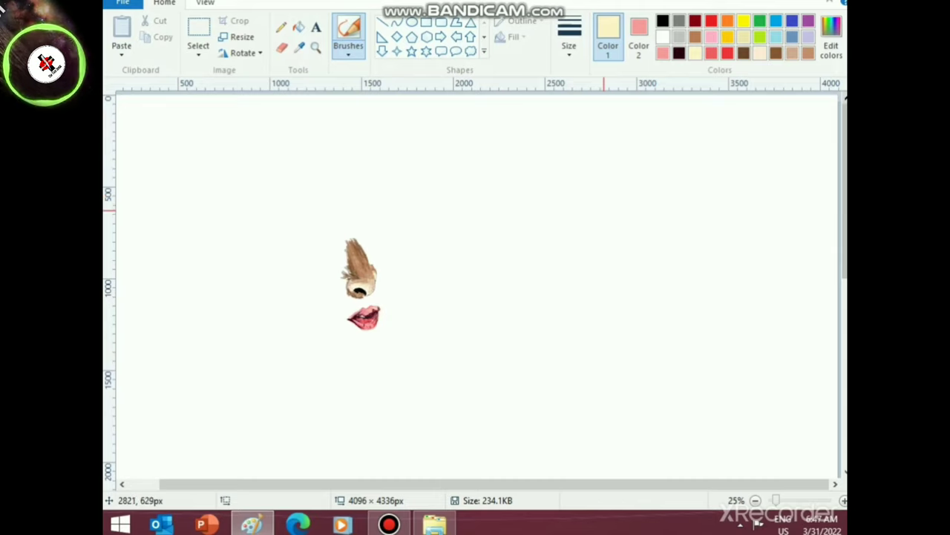
key("ctrl+s")
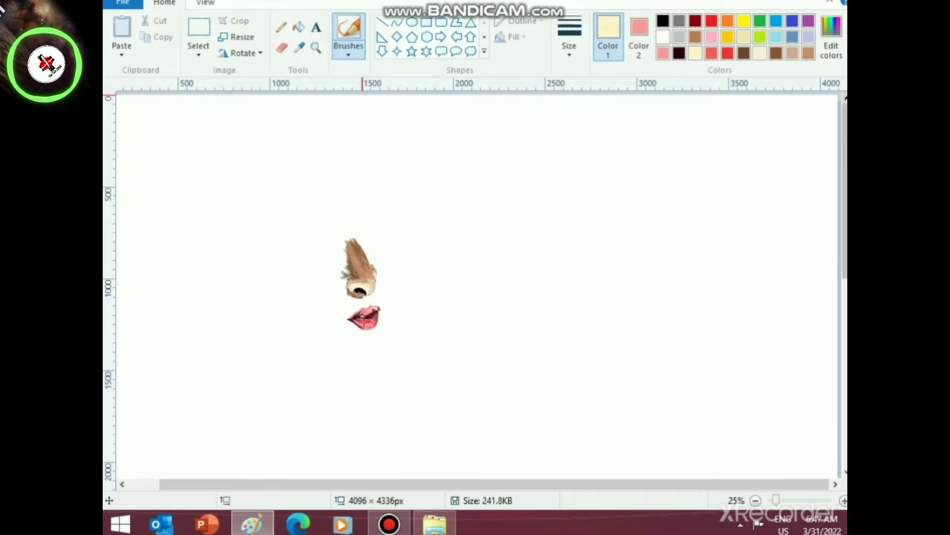
- Select the lips with a rectangular selection, enlarge it to about 456 × 268 px, and place them just below the nose
left_click(198, 52)
left_click(245, 87)
mouse_move(338, 304)
left_mouse_down()
mouse_move(408, 343)
mouse_move(391, 328)
left_mouse_up()
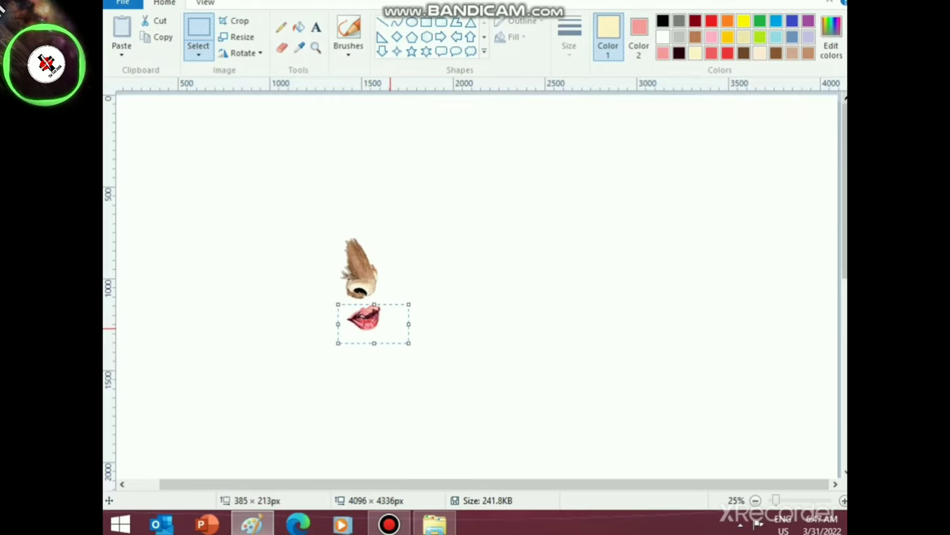
left_click_drag(338, 344, 365, 321)
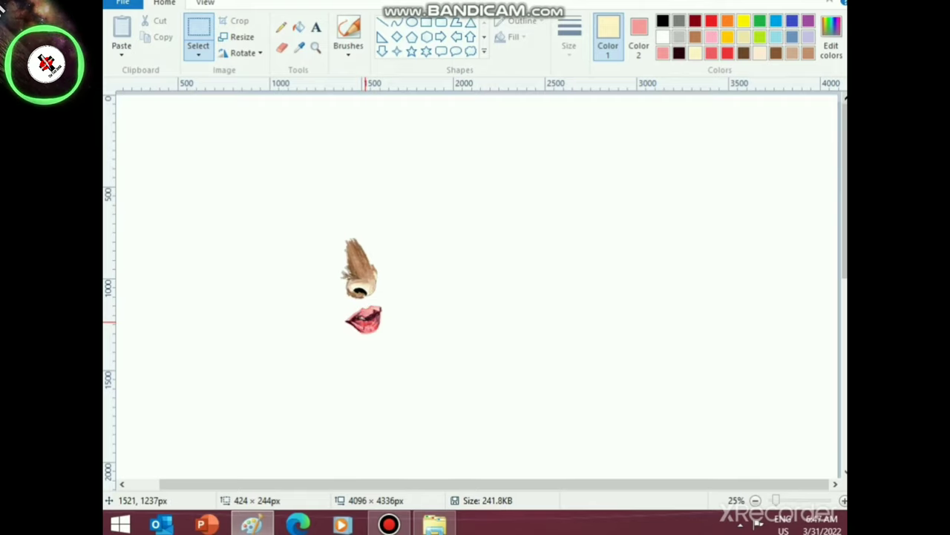
mouse_move(365, 322)
left_mouse_down()
mouse_move(329, 353)
mouse_move(369, 336)
left_mouse_up()
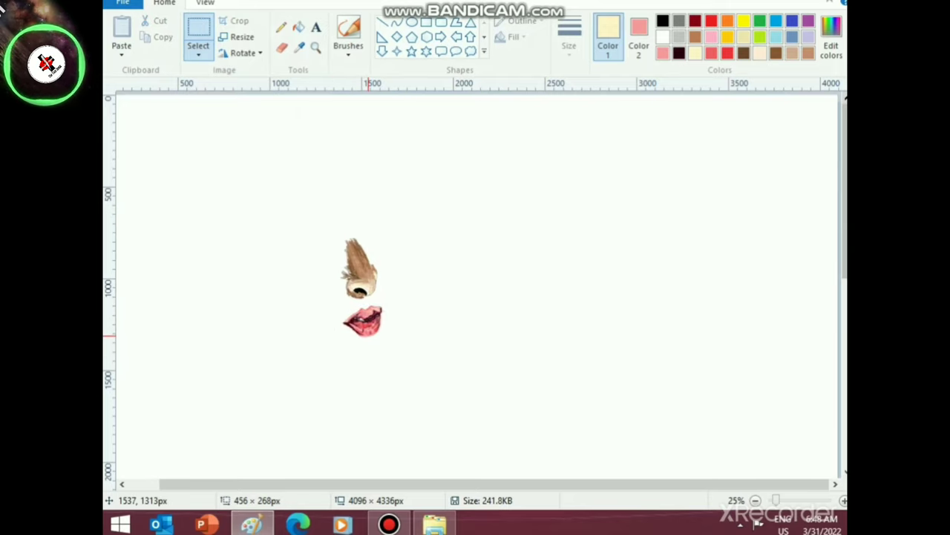
left_click_drag(369, 336, 368, 333)
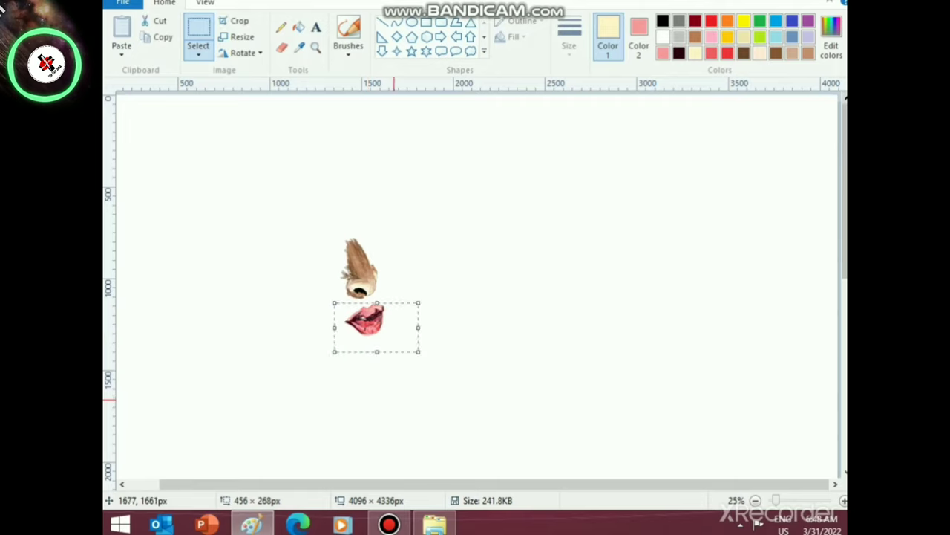
left_click(395, 401)
- Hatch black moustache hairs with the pencil at 200% zoom, from under the nostril down toward the upper lip
left_click(281, 27)
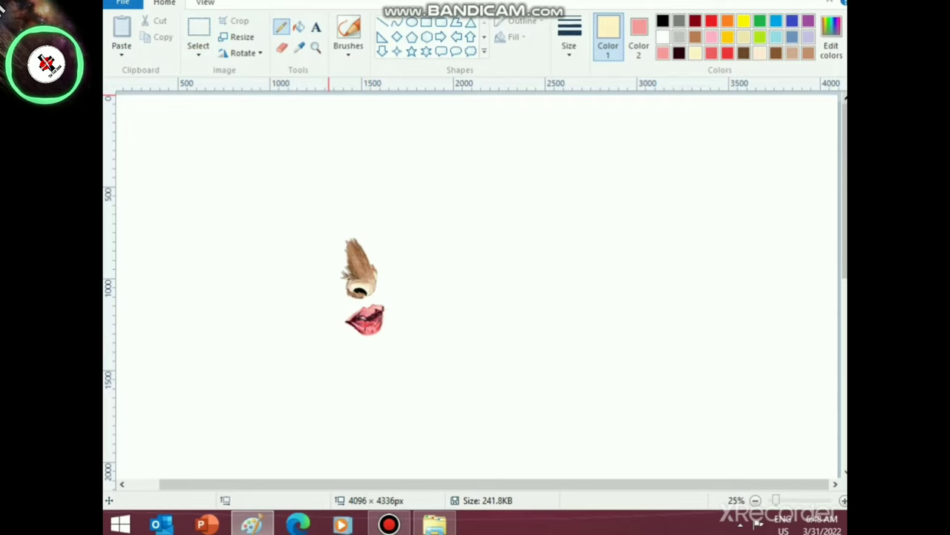
scroll(342, 323, "up", 1)
scroll(446, 364, "down", 3)
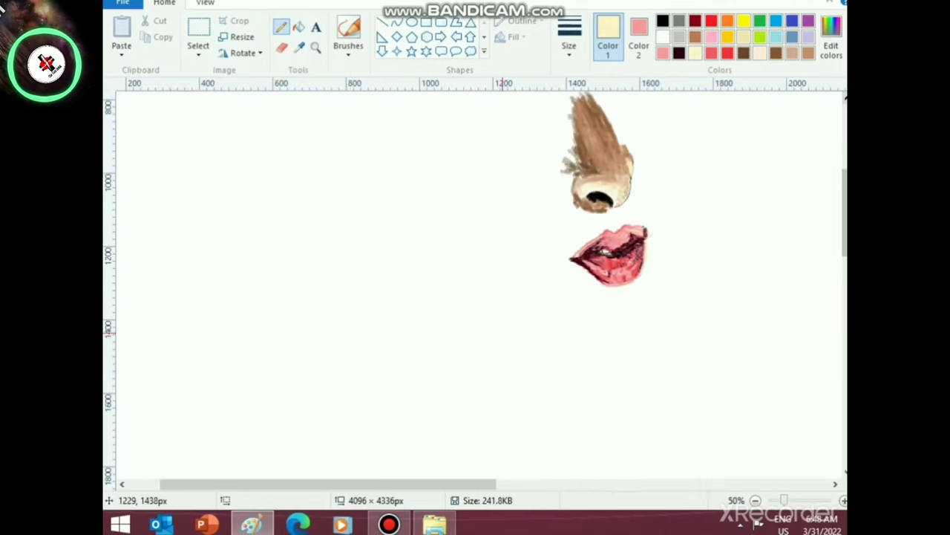
left_click_drag(426, 483, 546, 484)
scroll(320, 372, "up", 2)
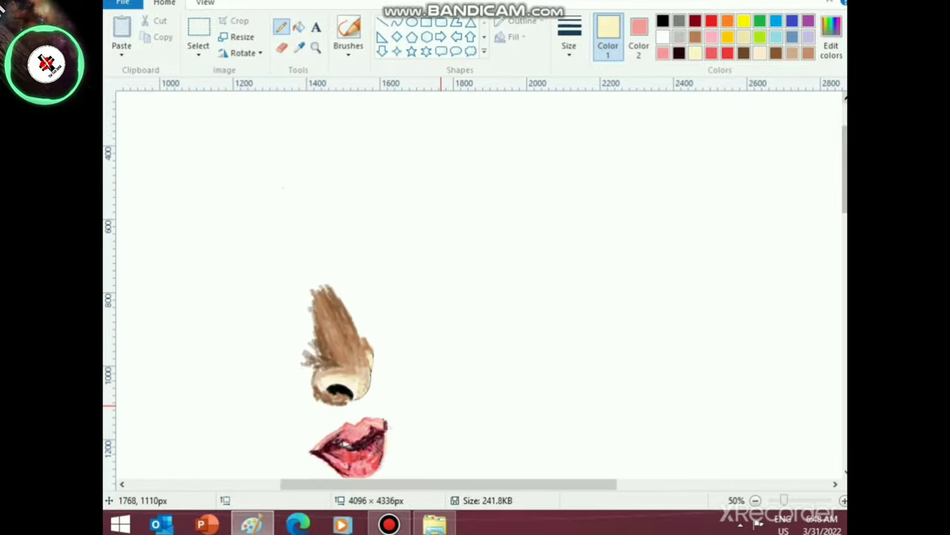
scroll(435, 402, "up", 2)
scroll(436, 401, "down", 15)
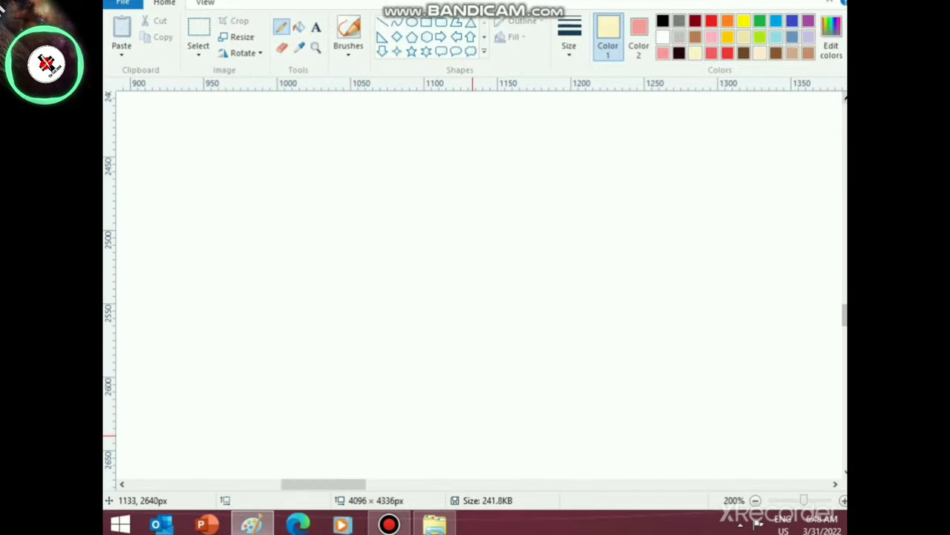
scroll(473, 433, "down", 5)
scroll(386, 381, "up", 4)
left_click_drag(187, 484, 385, 483)
scroll(335, 459, "down", 3)
scroll(334, 460, "down", 5)
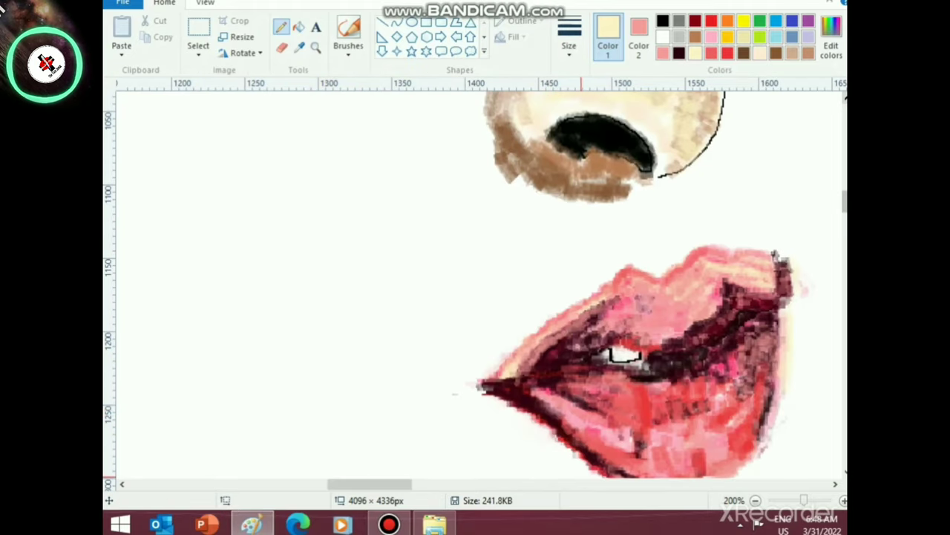
scroll(334, 460, "right", 5)
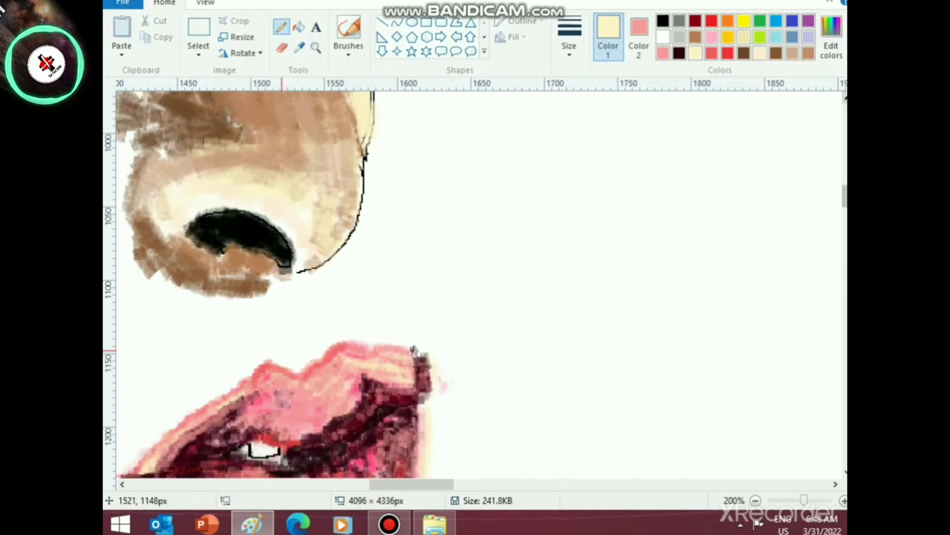
left_click(663, 20)
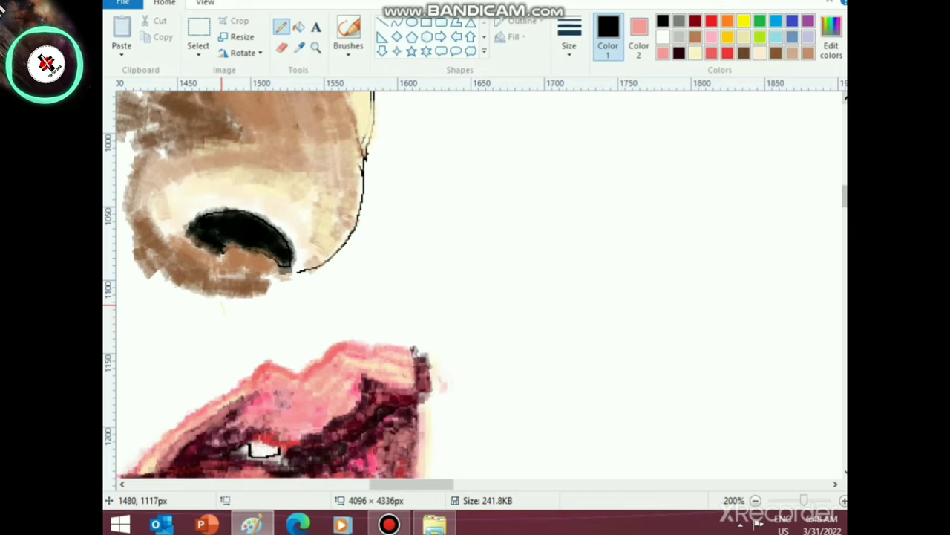
mouse_move(229, 321)
left_mouse_down()
mouse_move(213, 309)
mouse_move(213, 297)
mouse_move(211, 319)
mouse_move(221, 308)
mouse_move(226, 320)
mouse_move(229, 296)
mouse_move(235, 307)
mouse_move(222, 289)
mouse_move(232, 283)
mouse_move(246, 308)
mouse_move(251, 291)
mouse_move(262, 313)
mouse_move(241, 267)
mouse_move(233, 282)
mouse_move(232, 266)
mouse_move(258, 344)
mouse_move(238, 310)
mouse_move(236, 266)
mouse_move(237, 289)
mouse_move(248, 270)
mouse_move(259, 309)
mouse_move(262, 294)
mouse_move(262, 339)
mouse_move(256, 314)
mouse_move(251, 338)
mouse_move(236, 345)
mouse_move(251, 358)
mouse_move(243, 314)
mouse_move(217, 315)
mouse_move(215, 355)
mouse_move(213, 340)
mouse_move(197, 386)
mouse_move(187, 371)
mouse_move(221, 349)
mouse_move(245, 364)
mouse_move(265, 343)
left_mouse_up()
key("ctrl+z")
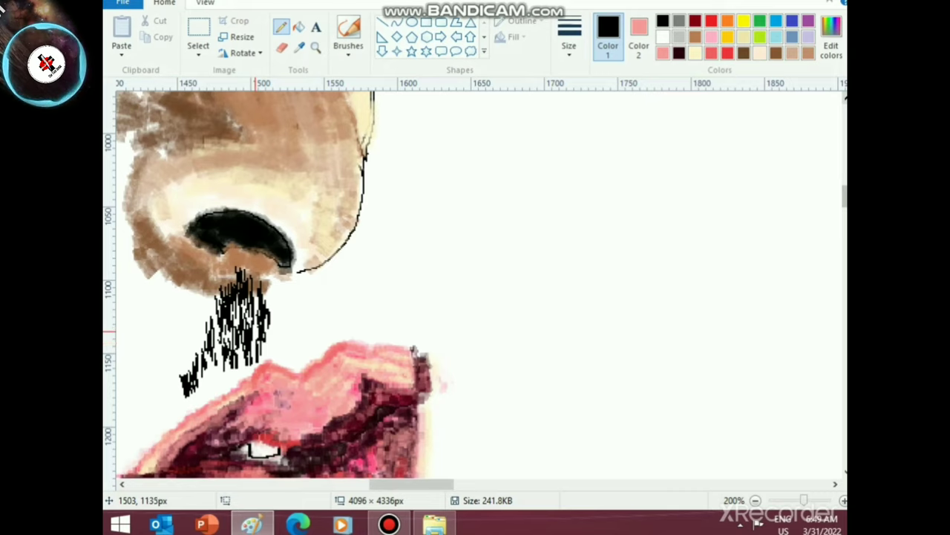
- Extend the black moustache hatching at 50% zoom along the upper lip and down past the left mouth corner, thickening it there
scroll(244, 346, "down", 1)
scroll(230, 388, "down", 1)
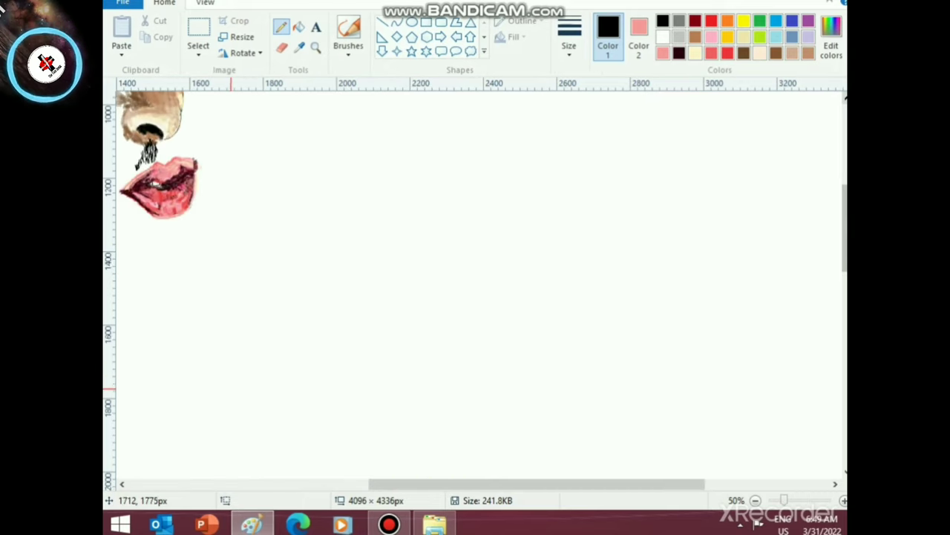
scroll(297, 394, "up", 3)
left_click_drag(398, 484, 322, 484)
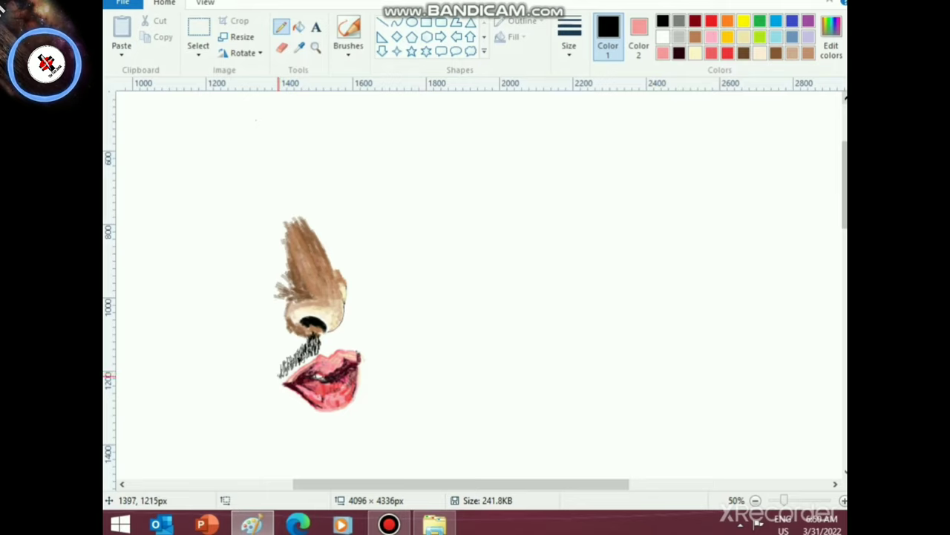
mouse_move(274, 380)
left_mouse_down()
mouse_move(268, 411)
mouse_move(270, 396)
mouse_move(271, 413)
mouse_move(301, 393)
mouse_move(288, 408)
mouse_move(302, 401)
mouse_move(278, 417)
left_mouse_up()
left_click(281, 49)
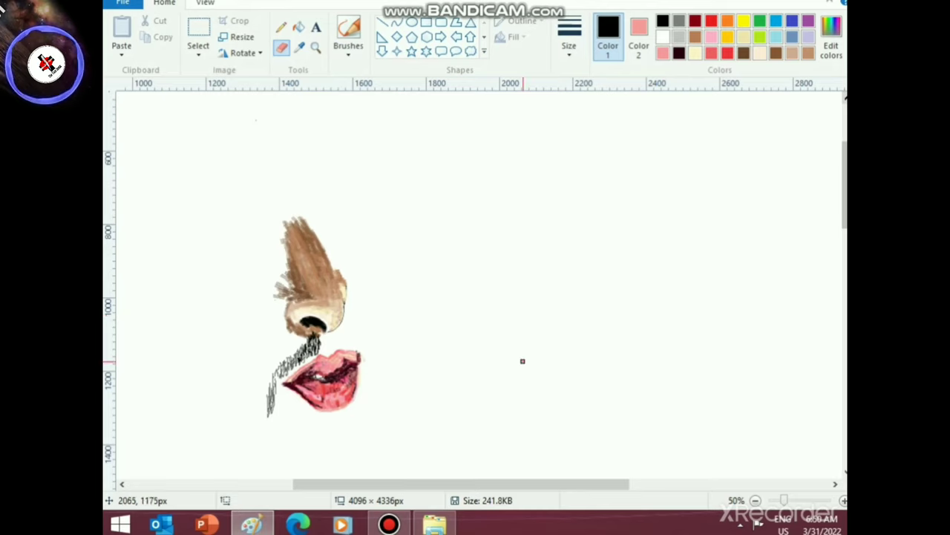
left_click(281, 28)
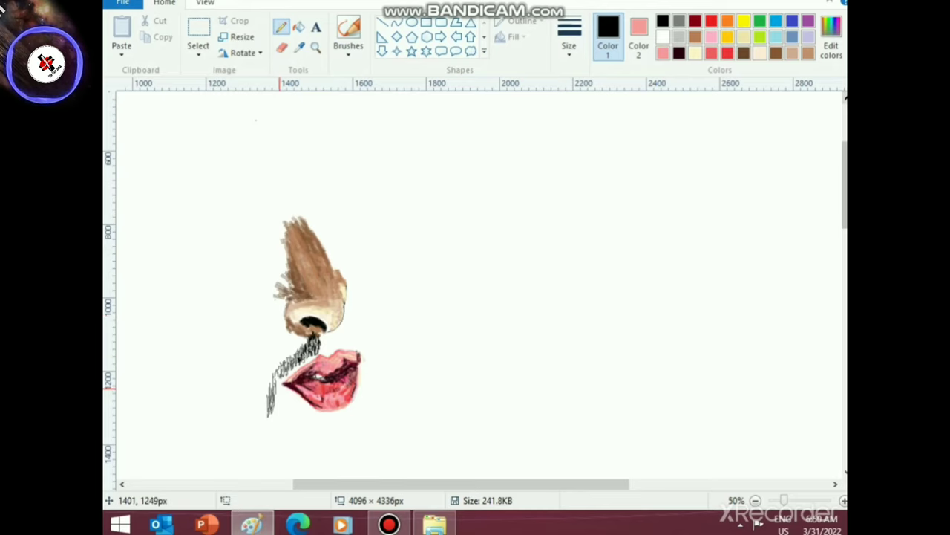
mouse_move(278, 386)
left_mouse_down()
mouse_move(269, 419)
mouse_move(267, 384)
left_mouse_up()
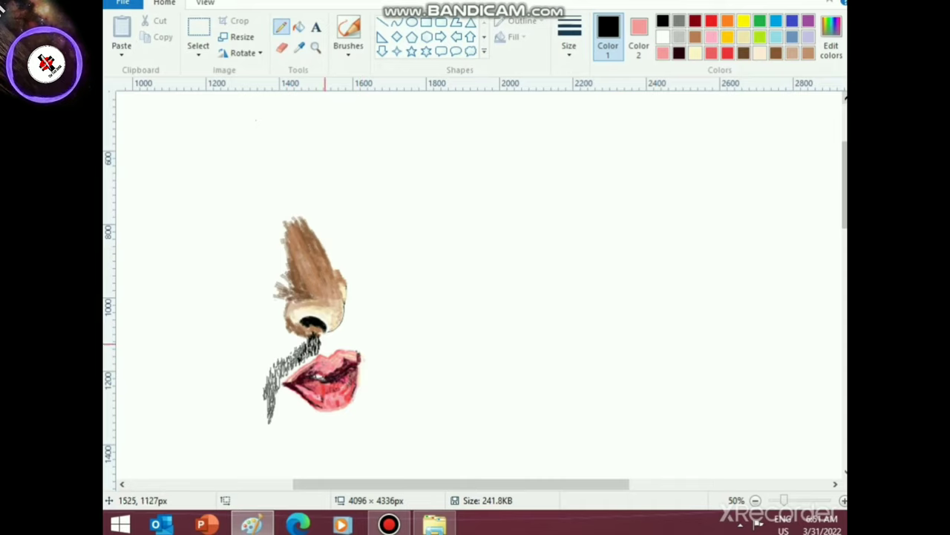
- Sketch the inner outlines of two tilted eyeglass lenses joined by a bridge above the nose with the black pencil
scroll(284, 334, "up", 5)
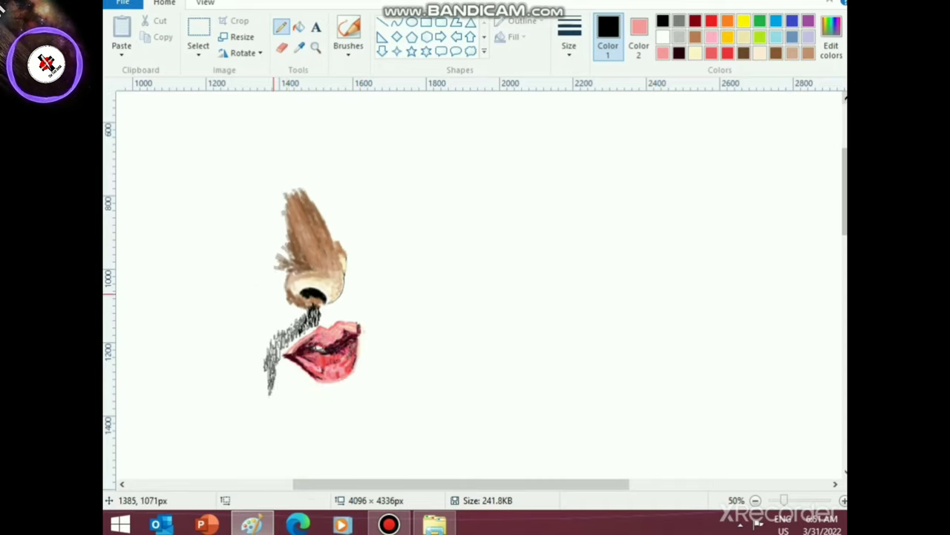
scroll(220, 271, "down", 3)
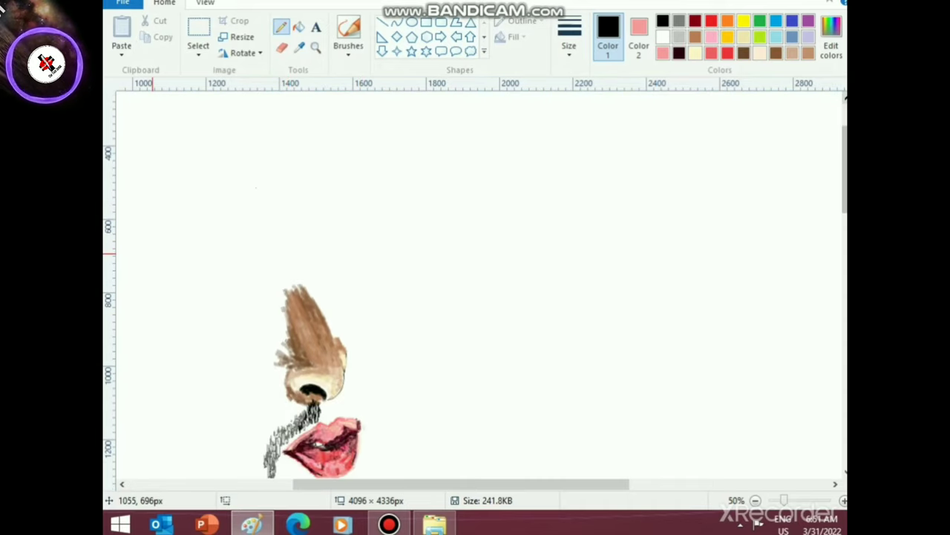
mouse_move(141, 254)
left_mouse_down()
mouse_move(147, 230)
mouse_move(179, 210)
mouse_move(243, 207)
left_mouse_up()
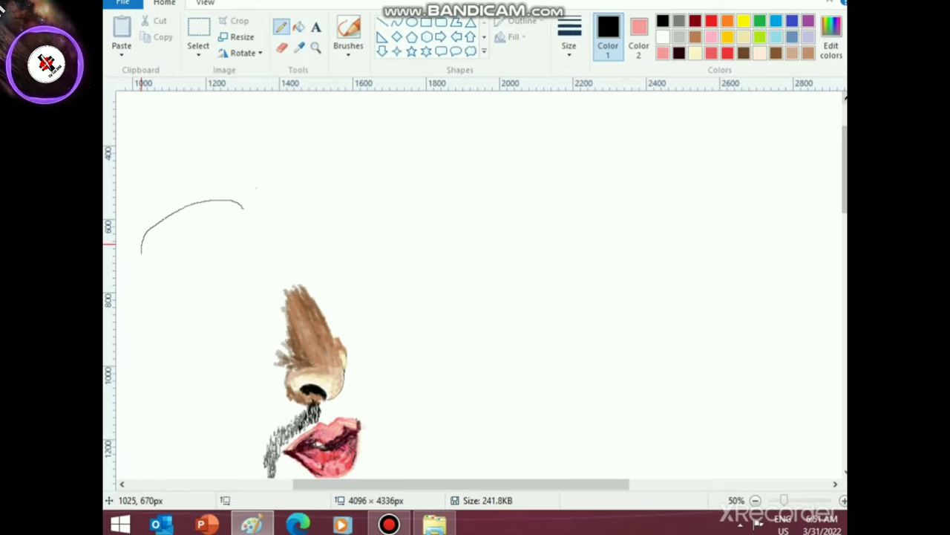
mouse_move(142, 260)
left_mouse_down()
mouse_move(165, 281)
mouse_move(140, 254)
mouse_move(153, 282)
mouse_move(247, 251)
left_mouse_up()
mouse_move(149, 275)
left_mouse_down()
mouse_move(237, 256)
mouse_move(248, 236)
left_mouse_up()
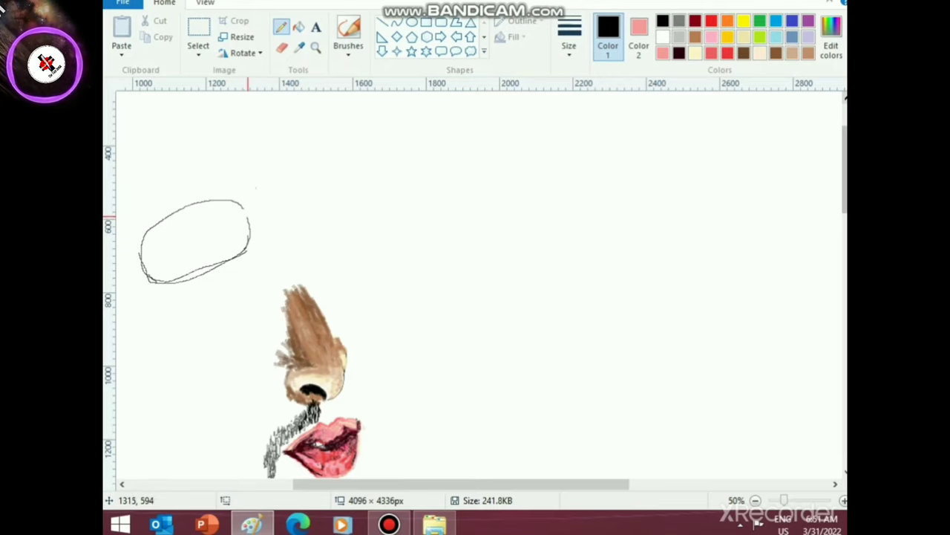
mouse_move(248, 215)
left_mouse_down()
mouse_move(263, 206)
mouse_move(243, 199)
mouse_move(319, 154)
mouse_move(342, 200)
left_mouse_up()
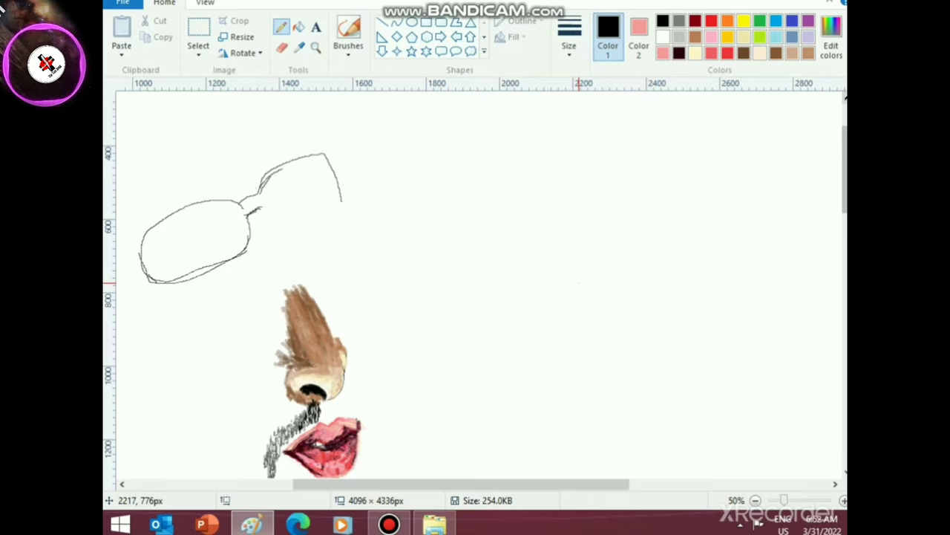
left_click_drag(342, 200, 256, 214)
- Draw the outer frame line around both lenses and the bridge, about 600 px wide overall, doubling the strokes along the right lens's outer edge
mouse_move(230, 196)
left_mouse_down()
mouse_move(145, 225)
mouse_move(132, 269)
mouse_move(175, 265)
mouse_move(140, 236)
mouse_move(135, 276)
mouse_move(138, 268)
mouse_move(156, 287)
mouse_move(177, 288)
mouse_move(245, 263)
mouse_move(250, 218)
mouse_move(243, 261)
left_mouse_up()
left_click_drag(247, 216, 265, 214)
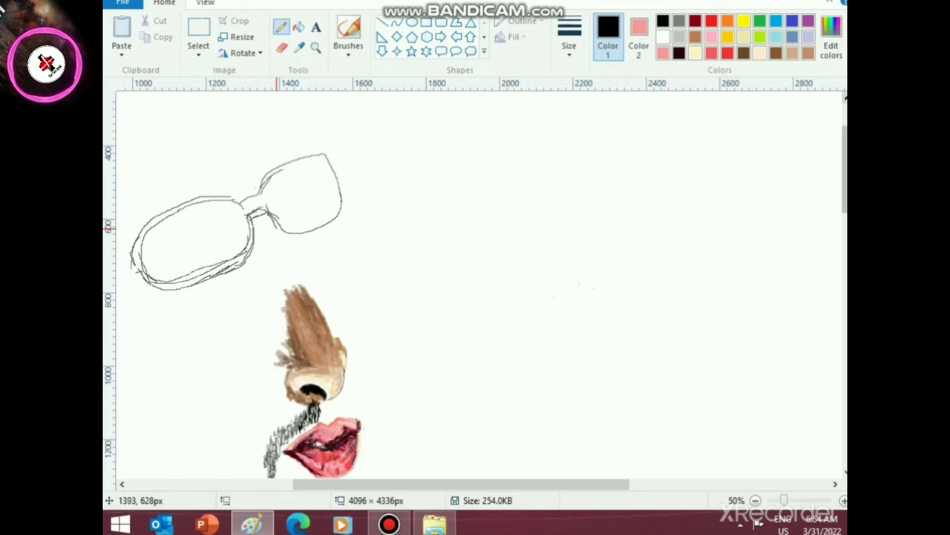
mouse_move(268, 217)
left_mouse_down()
mouse_move(273, 229)
mouse_move(322, 237)
mouse_move(345, 222)
mouse_move(354, 179)
mouse_move(334, 149)
left_mouse_up()
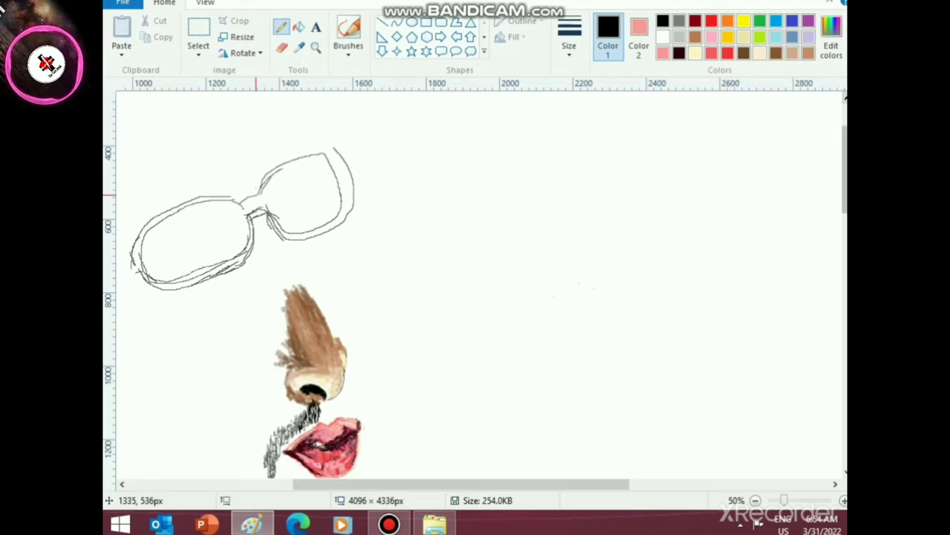
mouse_move(233, 199)
left_mouse_down()
mouse_move(274, 168)
mouse_move(335, 148)
left_mouse_up()
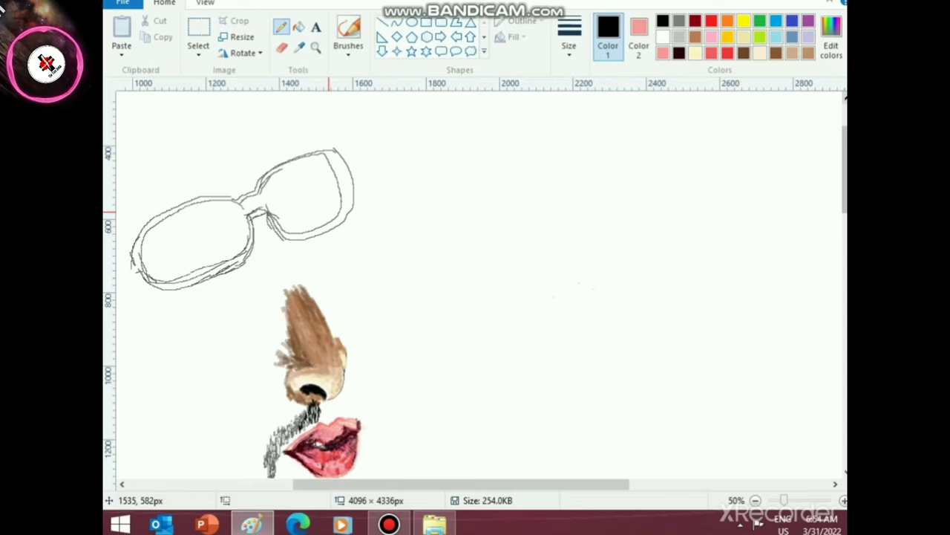
mouse_move(331, 150)
left_mouse_down()
mouse_move(347, 171)
mouse_move(353, 214)
left_mouse_up()
left_click_drag(327, 152, 347, 219)
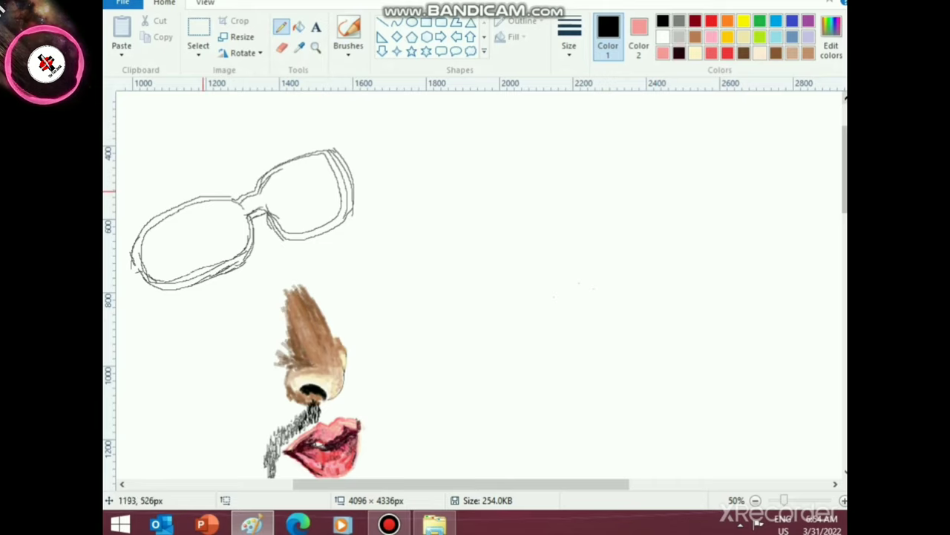
left_click(198, 50)
left_click(253, 88)
left_click_drag(232, 141, 107, 268)
left_click(460, 233)
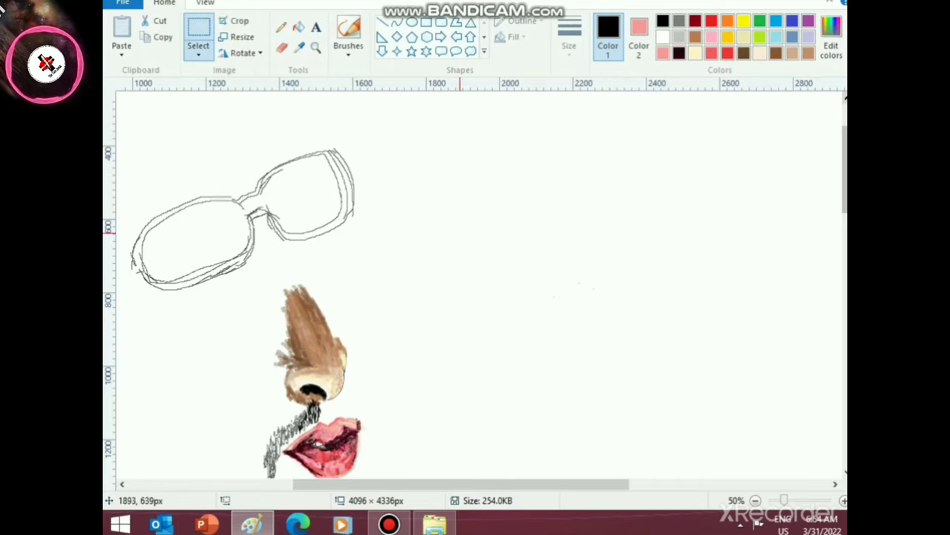
- Select the glasses sketch with a free-form selection and move it about 640 px to the right and slightly up, onto the blank canvas
left_click(198, 54)
left_click(238, 102)
mouse_move(359, 130)
left_mouse_down()
mouse_move(132, 201)
mouse_move(127, 291)
mouse_move(238, 289)
mouse_move(301, 260)
mouse_move(360, 130)
left_mouse_up()
left_click_drag(331, 193, 329, 191)
mouse_move(340, 241)
left_mouse_down()
mouse_move(329, 202)
mouse_move(338, 128)
mouse_move(554, 164)
mouse_move(522, 173)
left_mouse_up()
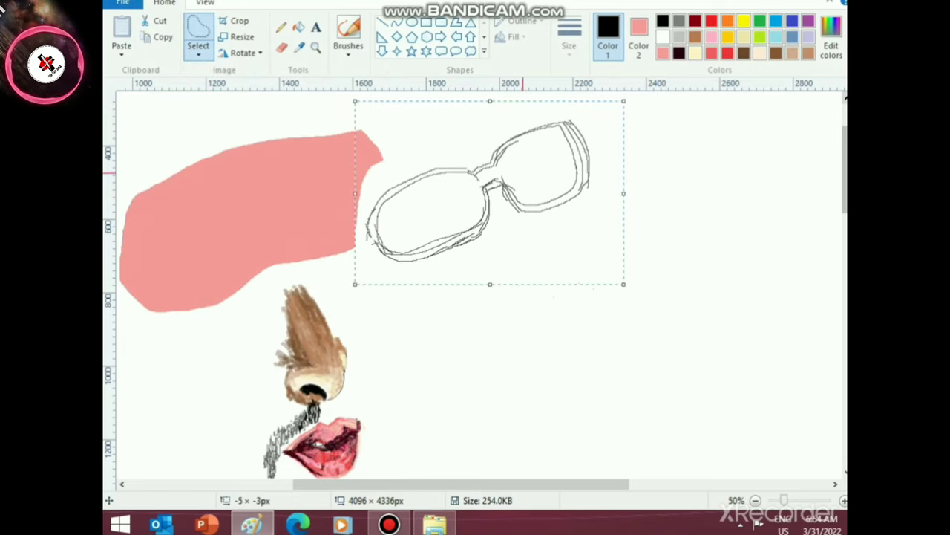
left_click(572, 324)
- Fill the pink patch at the glasses' original position with black
left_click(298, 27)
left_click(304, 157)
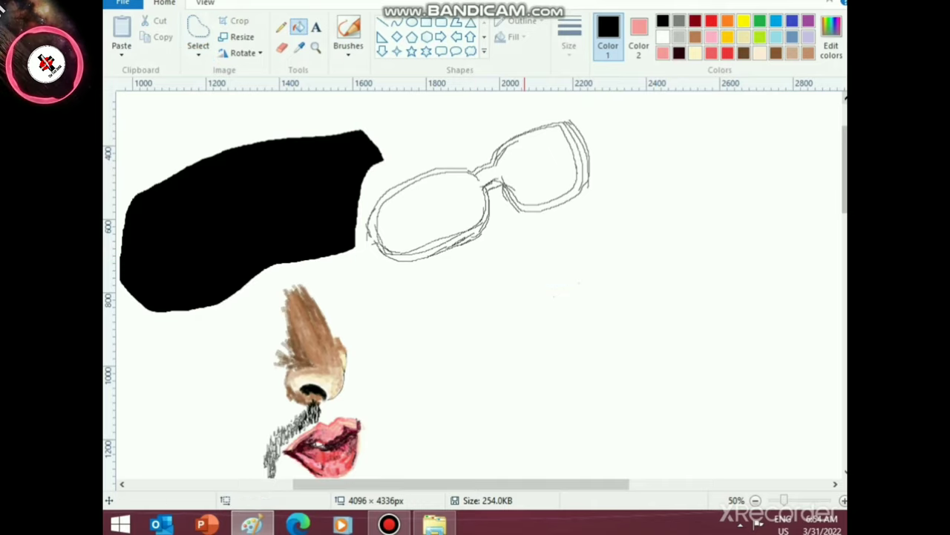
- Fill the large black shape with white and sketch the left temple arm of the glasses with a black pencil
left_click(301, 160)
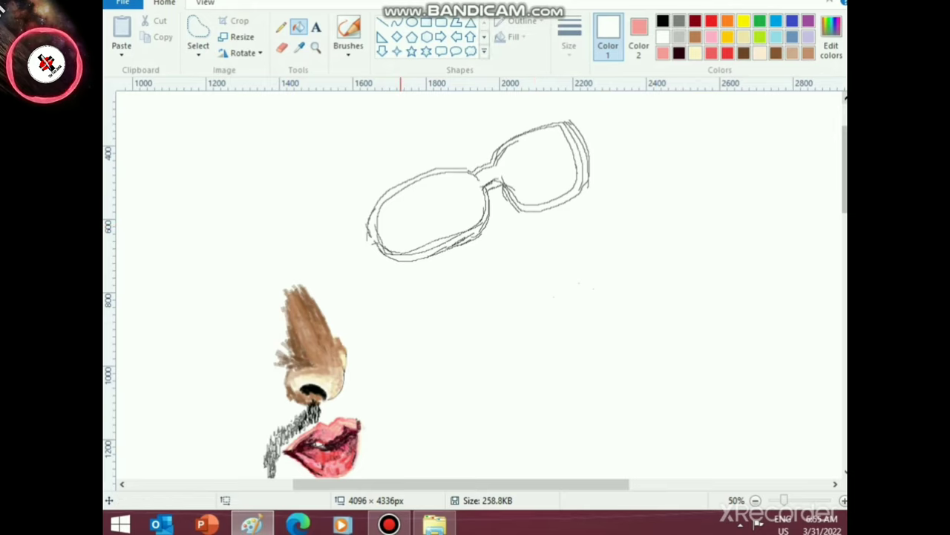
left_click(281, 27)
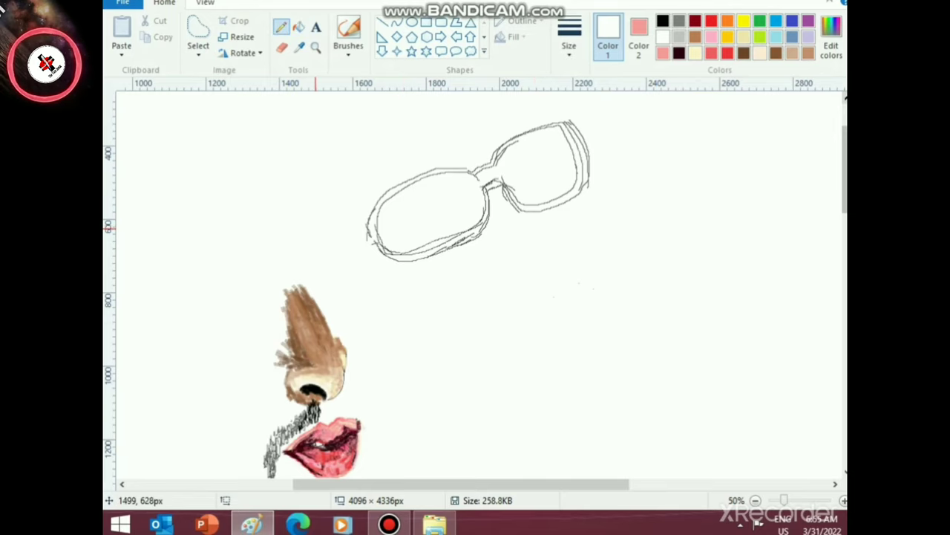
left_click(663, 22)
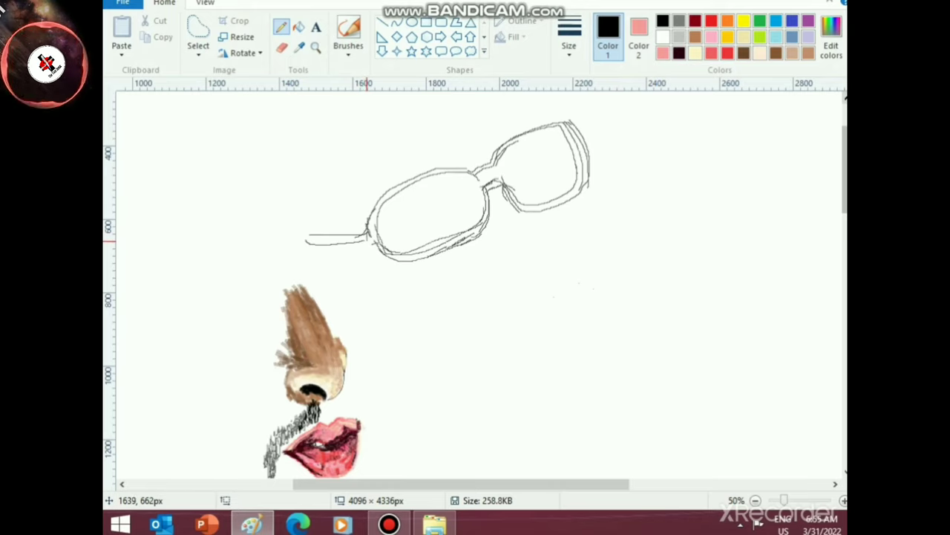
scroll(594, 352, "up", 3)
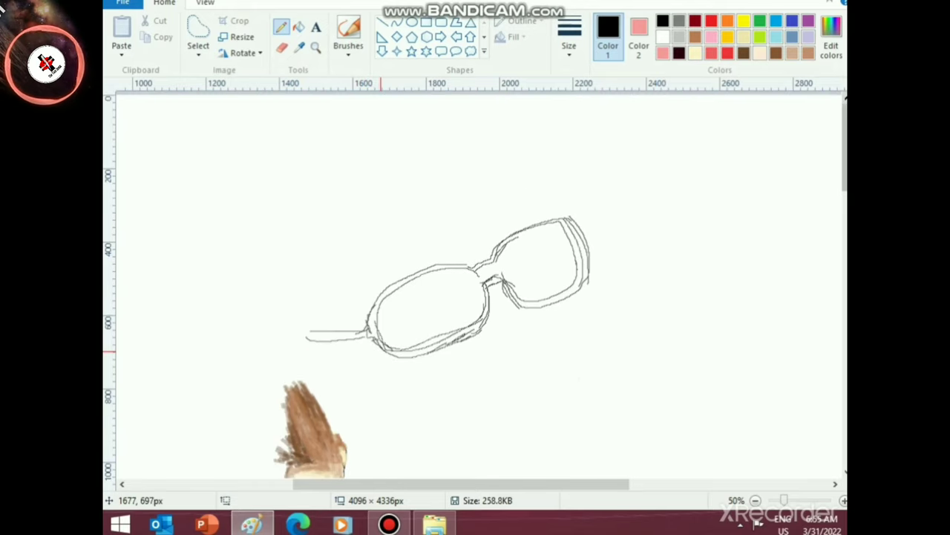
- Try to fill the left lens of the glasses with black, and undo the fill
left_click(298, 27)
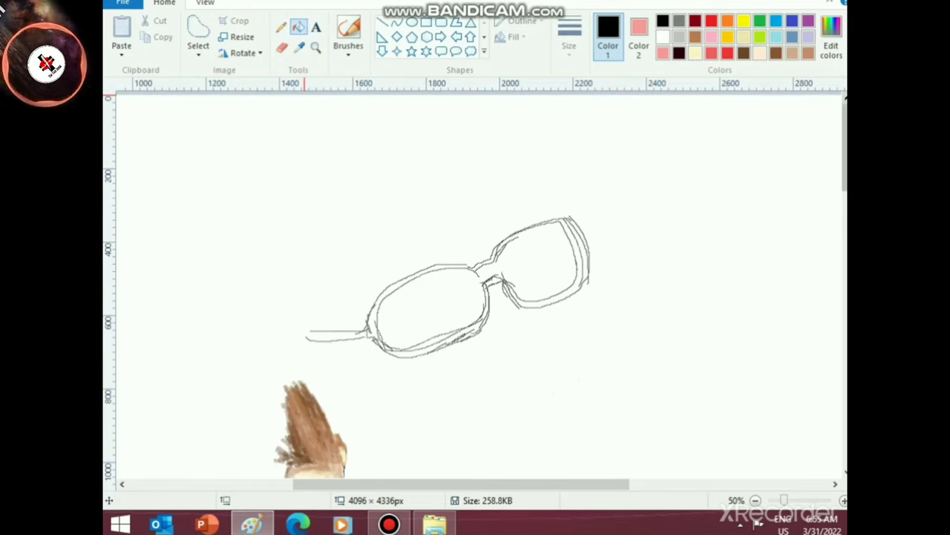
left_click(428, 297)
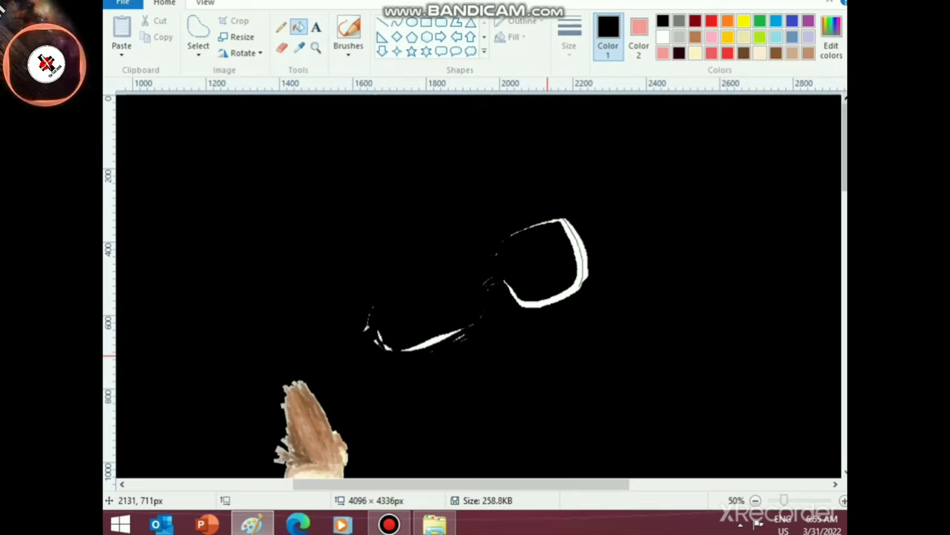
key("ctrl+z")
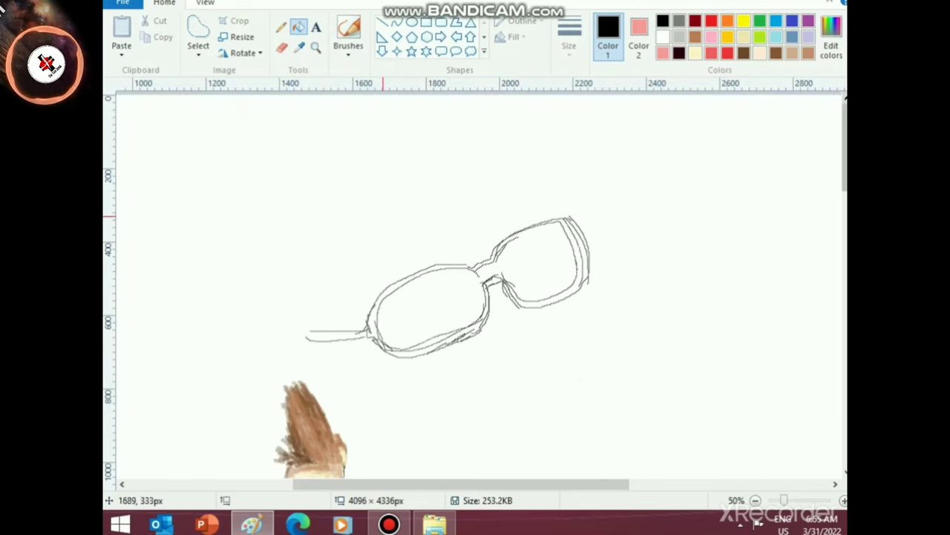
- Paint the left lens of the glasses solid black with a brush, extending over its lower-left rim
left_click(348, 46)
left_click(349, 105)
mouse_move(429, 306)
left_mouse_down()
mouse_move(427, 295)
mouse_move(427, 308)
mouse_move(401, 310)
mouse_move(431, 273)
mouse_move(397, 298)
mouse_move(386, 329)
mouse_move(467, 326)
mouse_move(423, 343)
mouse_move(379, 316)
mouse_move(442, 313)
left_mouse_up()
scroll(456, 316, "down", 4)
scroll(451, 315, "up", 2)
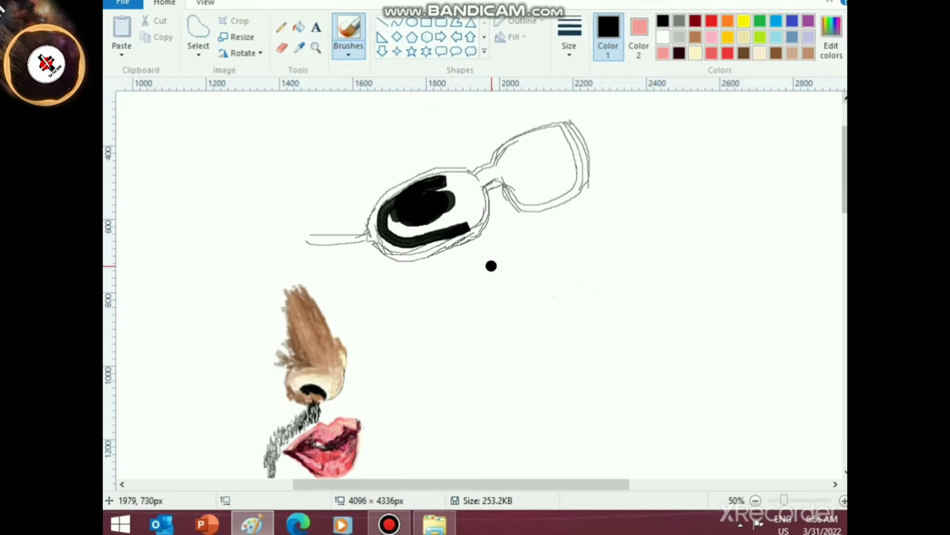
mouse_move(393, 216)
left_mouse_down()
mouse_move(414, 225)
mouse_move(401, 235)
mouse_move(393, 216)
mouse_move(447, 220)
mouse_move(471, 209)
mouse_move(435, 193)
mouse_move(460, 185)
mouse_move(413, 191)
mouse_move(388, 218)
mouse_move(436, 228)
left_mouse_up()
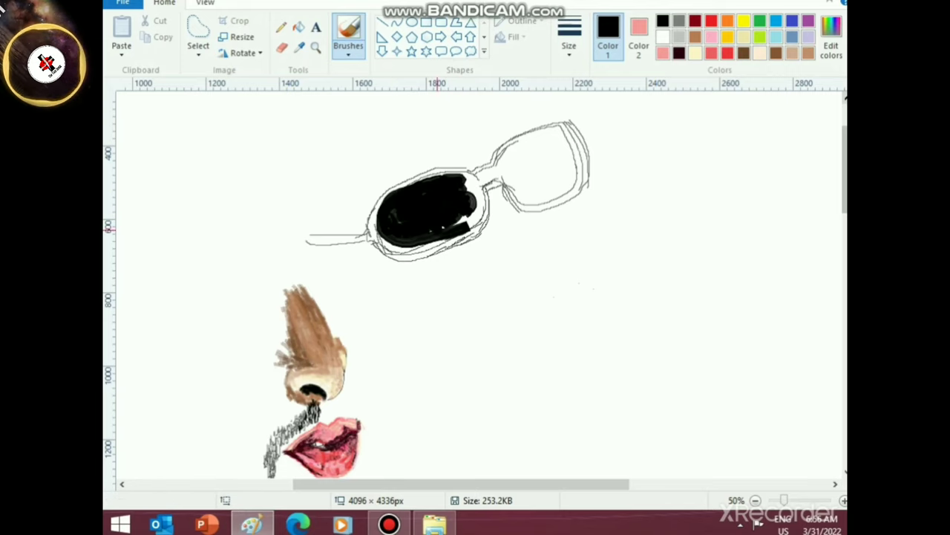
mouse_move(455, 178)
left_mouse_down()
mouse_move(411, 189)
mouse_move(382, 218)
mouse_move(397, 242)
left_mouse_up()
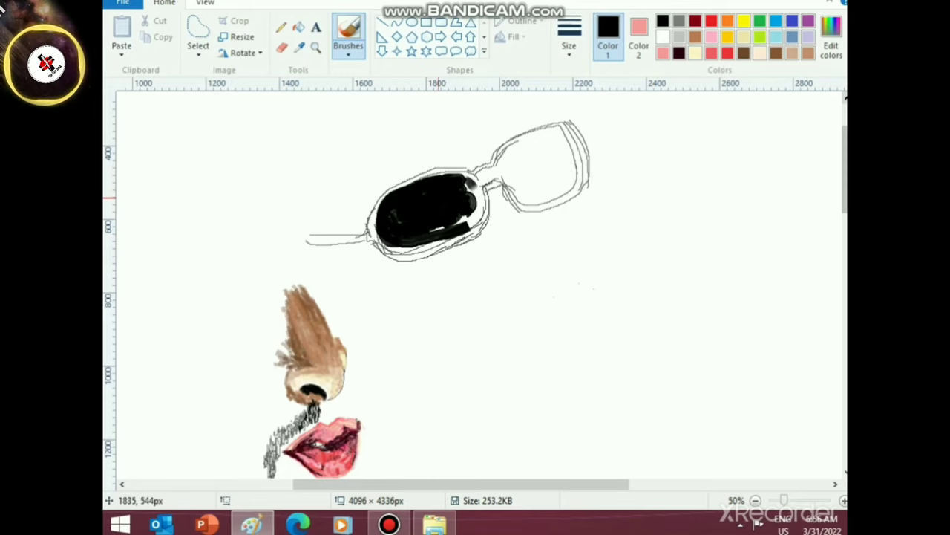
mouse_move(451, 190)
left_mouse_down()
mouse_move(468, 177)
mouse_move(473, 196)
left_mouse_up()
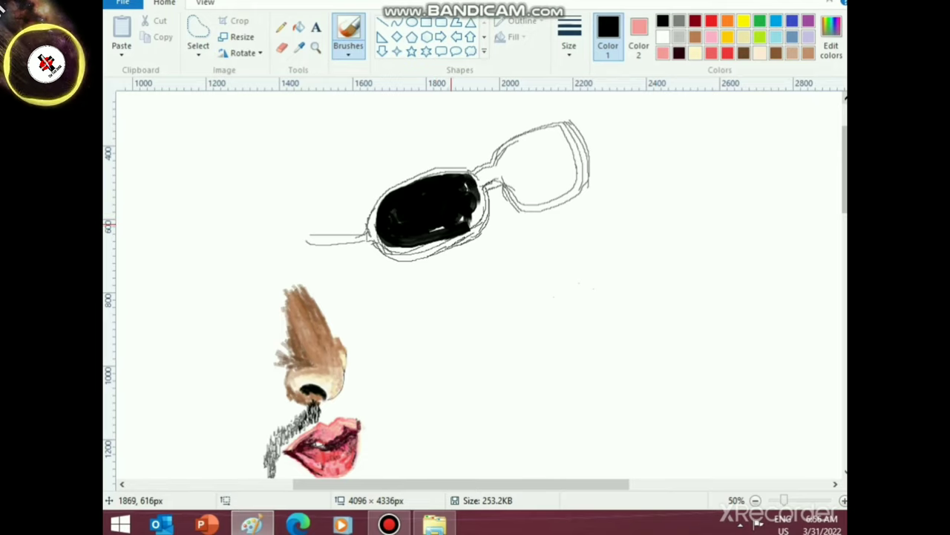
left_click_drag(448, 237, 395, 248)
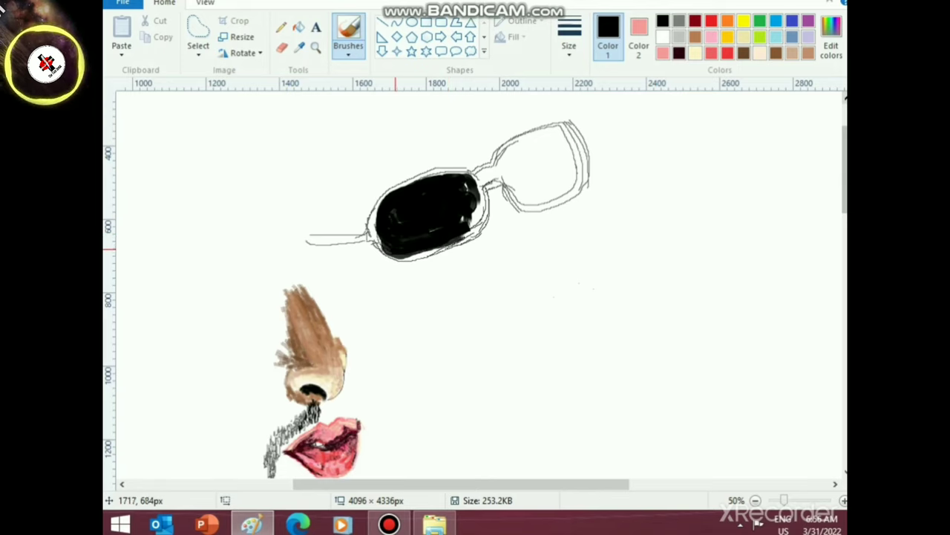
mouse_move(381, 204)
left_mouse_down()
mouse_move(375, 248)
mouse_move(428, 255)
left_mouse_up()
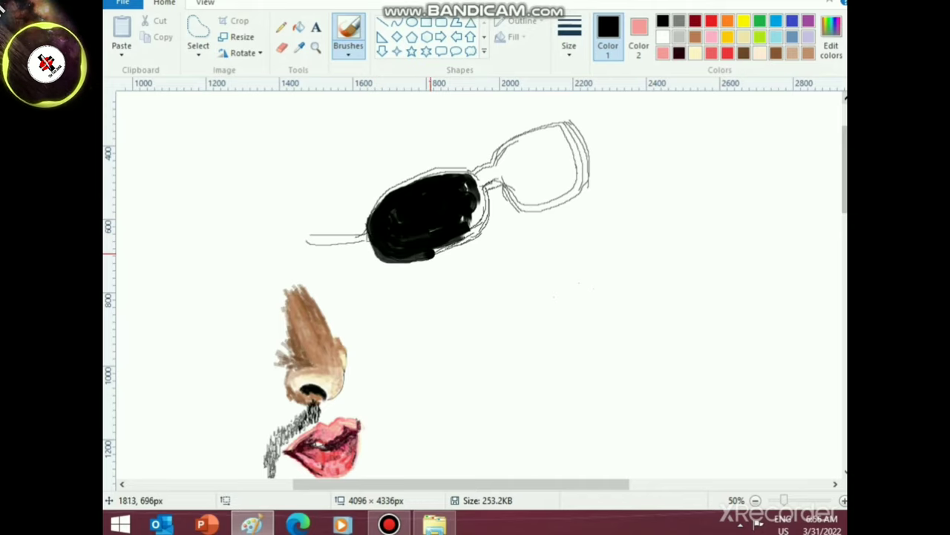
- Paint the right lens black around its edges, leaving a light patch in the centre
scroll(512, 193, "up", 3)
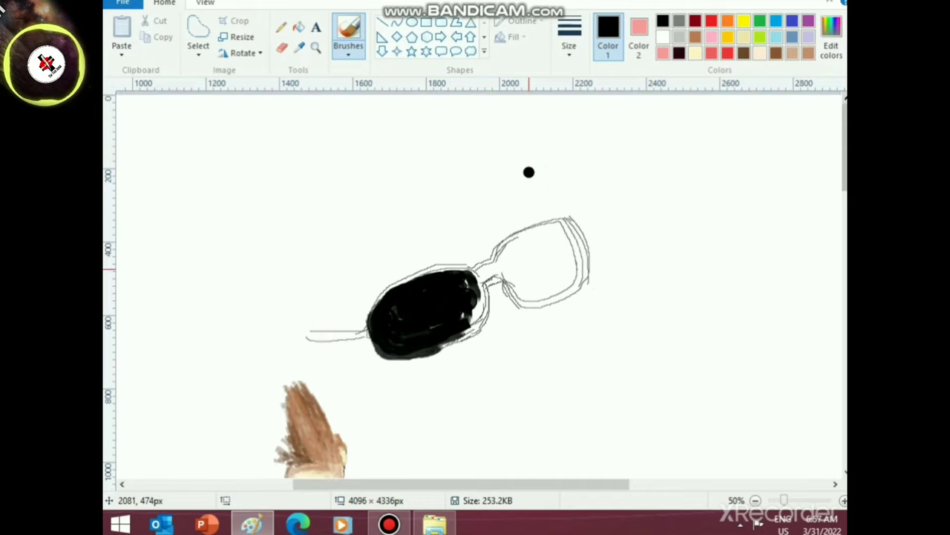
mouse_move(515, 253)
left_mouse_down()
mouse_move(558, 246)
mouse_move(521, 242)
mouse_move(547, 230)
mouse_move(559, 239)
mouse_move(578, 265)
mouse_move(575, 282)
mouse_move(568, 245)
mouse_move(554, 241)
mouse_move(564, 231)
mouse_move(516, 257)
mouse_move(526, 253)
mouse_move(543, 284)
mouse_move(572, 273)
mouse_move(531, 289)
left_mouse_up()
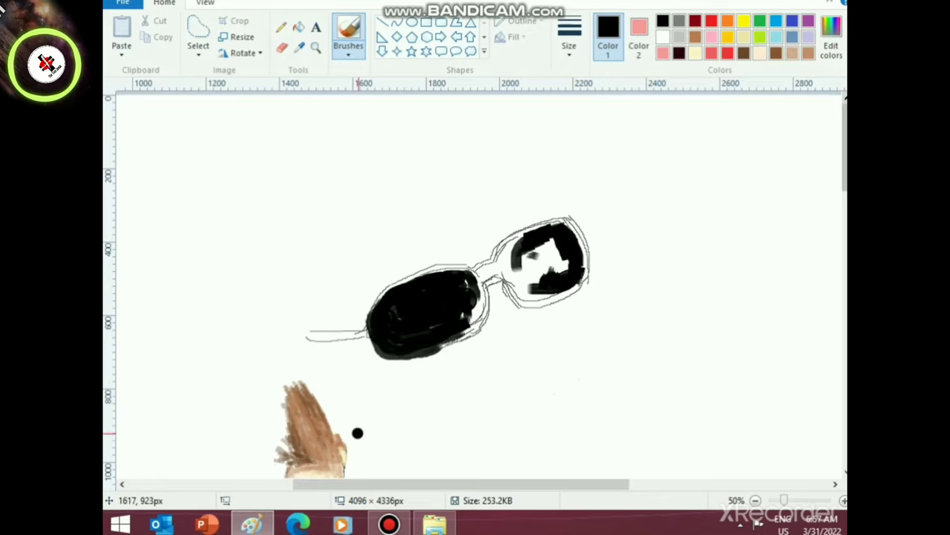
scroll(357, 433, "right", 5)
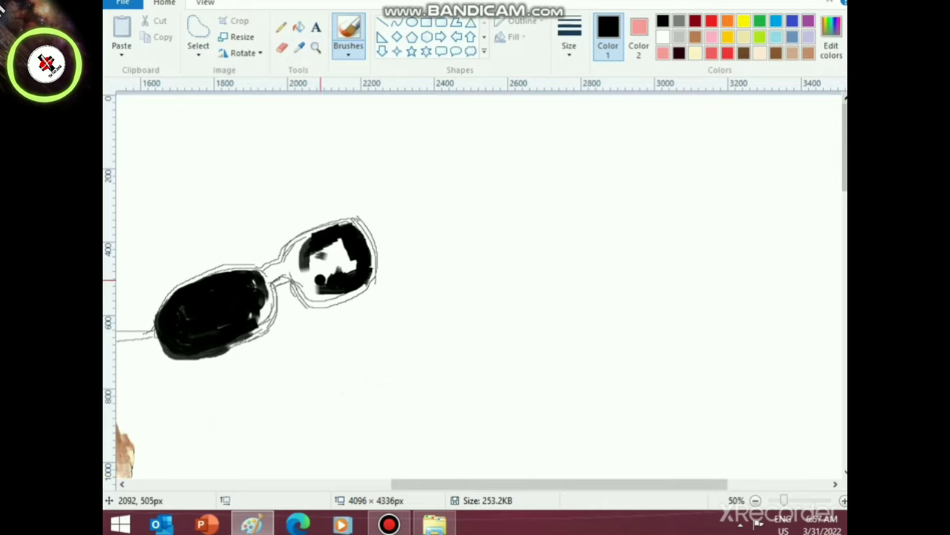
mouse_move(321, 281)
left_mouse_down()
mouse_move(309, 256)
mouse_move(326, 259)
mouse_move(336, 286)
mouse_move(298, 243)
mouse_move(321, 237)
mouse_move(294, 251)
mouse_move(296, 283)
mouse_move(318, 279)
mouse_move(293, 272)
mouse_move(318, 294)
mouse_move(353, 283)
mouse_move(324, 289)
mouse_move(296, 278)
mouse_move(317, 293)
left_mouse_up()
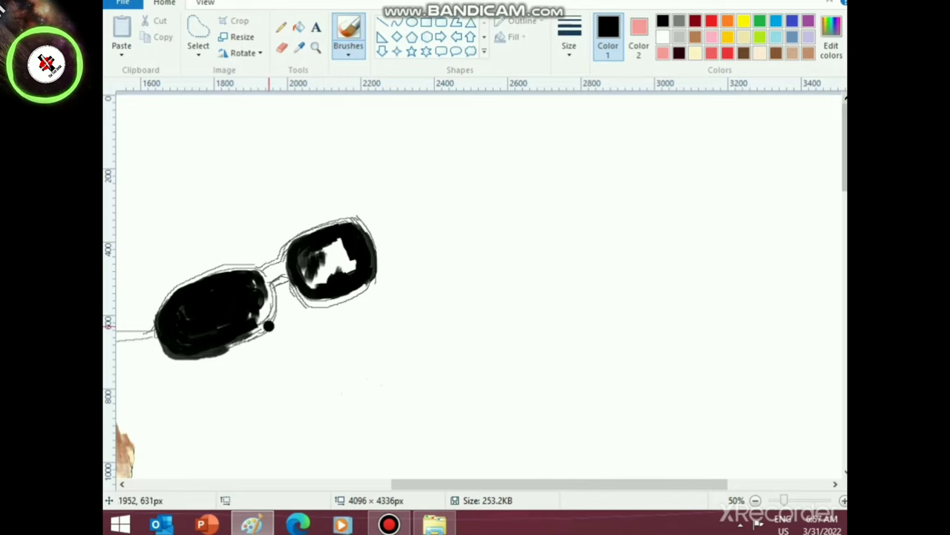
- Mix a custom dark grey and brush a few thinner strokes over the light patch in the right lens
left_click(831, 41)
left_click_drag(627, 283, 628, 239)
left_click(343, 347)
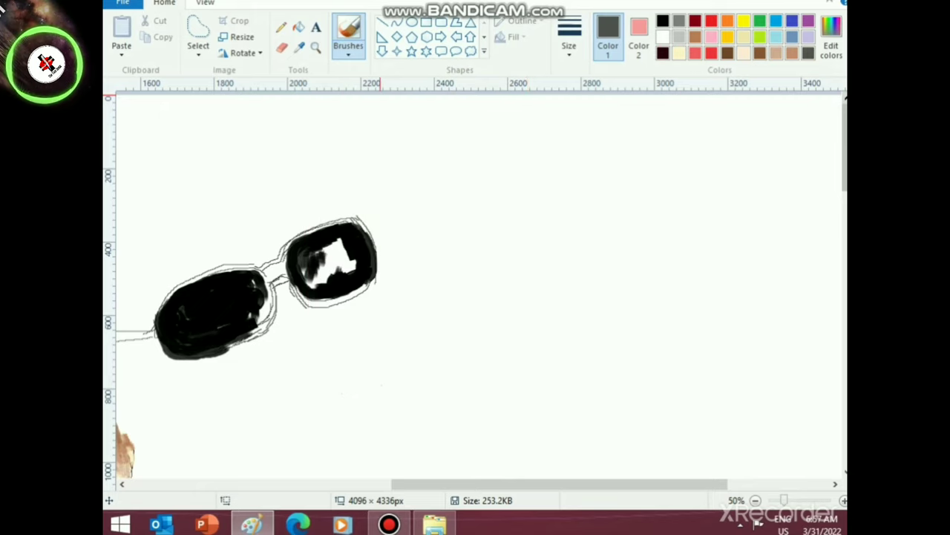
left_click(569, 37)
left_click(601, 76)
left_click_drag(319, 271, 341, 241)
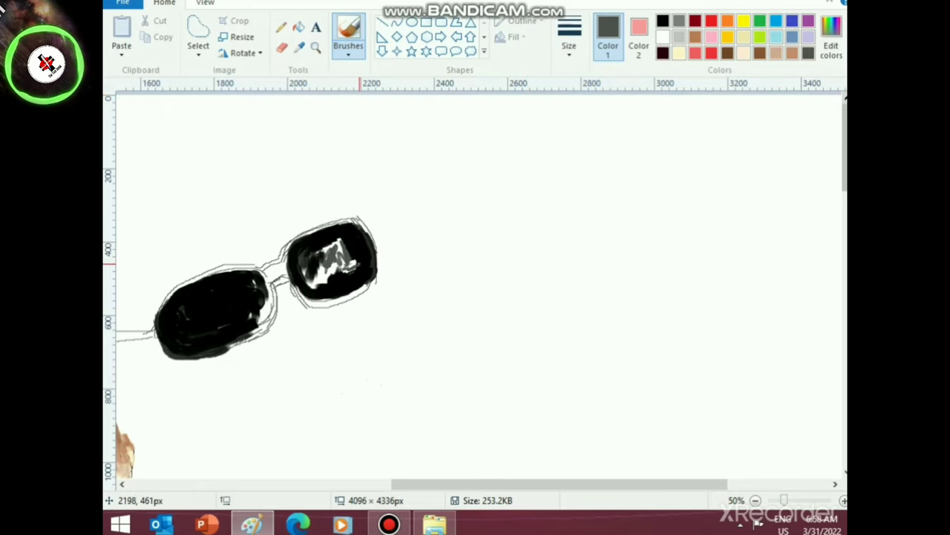
- Switch to a different brush and blend dark strokes into the light patch to form a soft reflection in the right lens
left_click(348, 52)
left_click(437, 105)
left_click(569, 41)
left_click(603, 165)
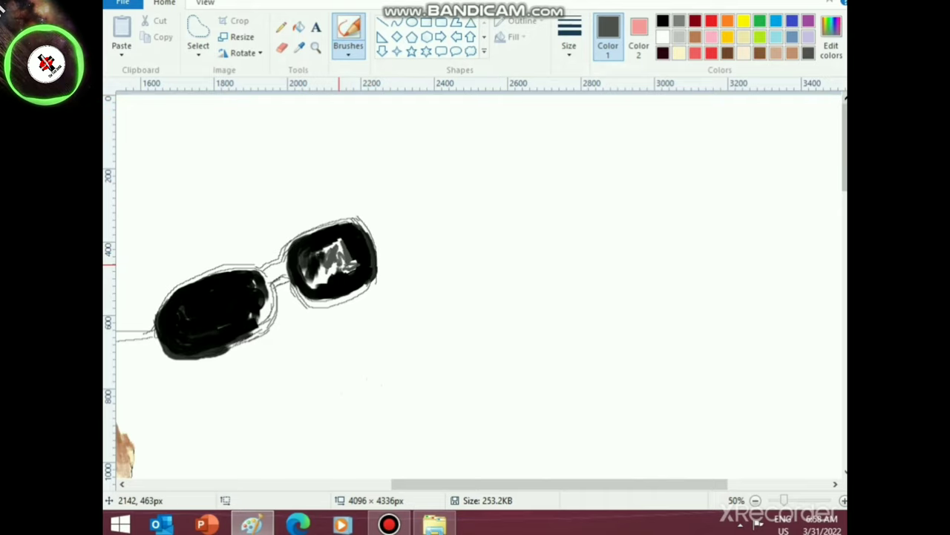
mouse_move(339, 265)
left_mouse_down()
mouse_move(310, 289)
mouse_move(303, 263)
mouse_move(336, 246)
mouse_move(352, 273)
mouse_move(337, 268)
mouse_move(320, 283)
mouse_move(354, 263)
mouse_move(335, 282)
mouse_move(332, 269)
mouse_move(327, 284)
mouse_move(349, 261)
mouse_move(347, 242)
mouse_move(304, 244)
mouse_move(325, 255)
mouse_move(333, 253)
mouse_move(319, 245)
mouse_move(345, 237)
mouse_move(346, 278)
left_mouse_up()
left_click(662, 21)
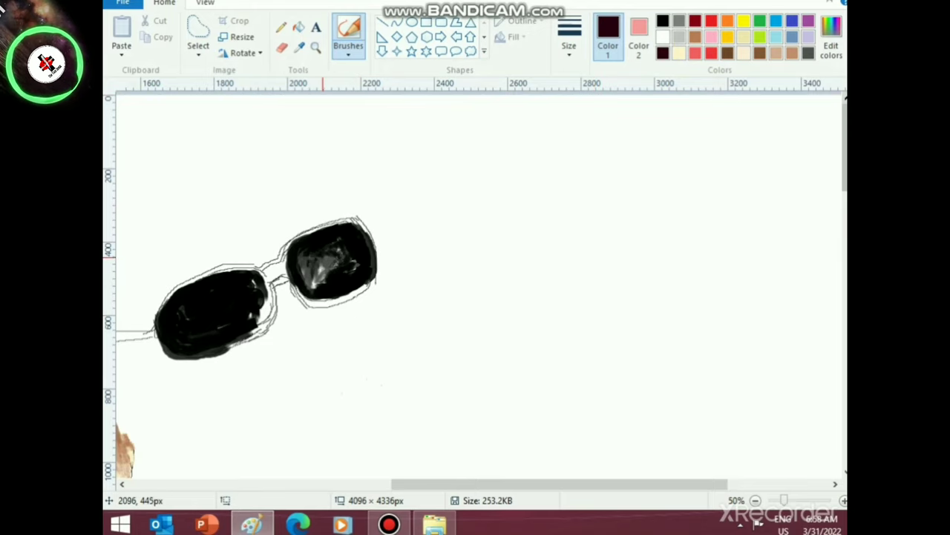
- Mix a custom grey and paint the left lens's inner and lower rim, the bridge and the right lens's reflection
left_click(831, 45)
left_click(568, 281)
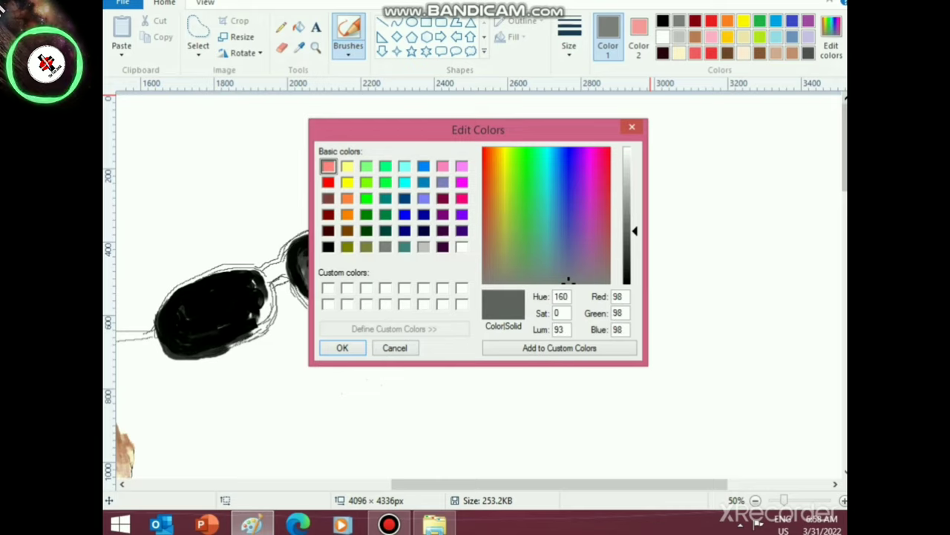
left_click(342, 347)
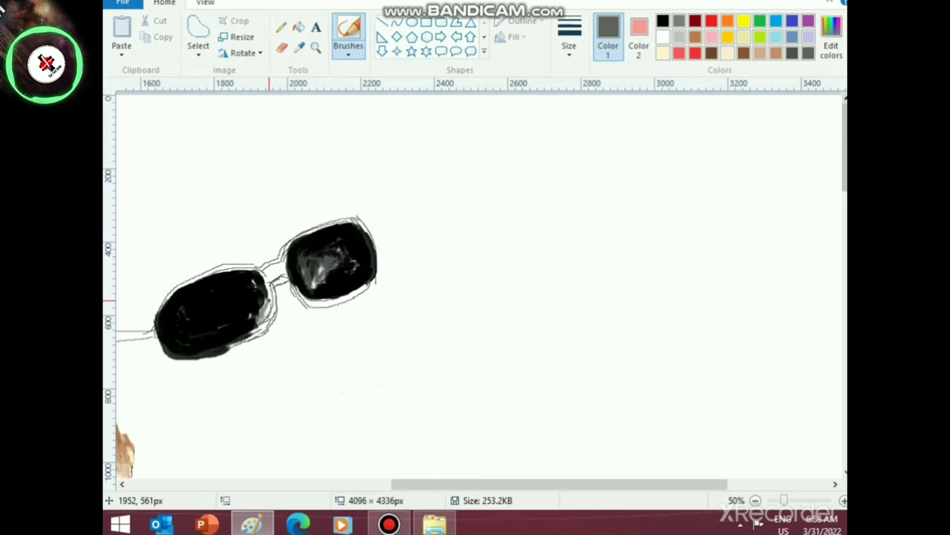
mouse_move(274, 324)
left_mouse_down()
mouse_move(232, 348)
mouse_move(277, 315)
mouse_move(264, 278)
mouse_move(358, 269)
left_mouse_up()
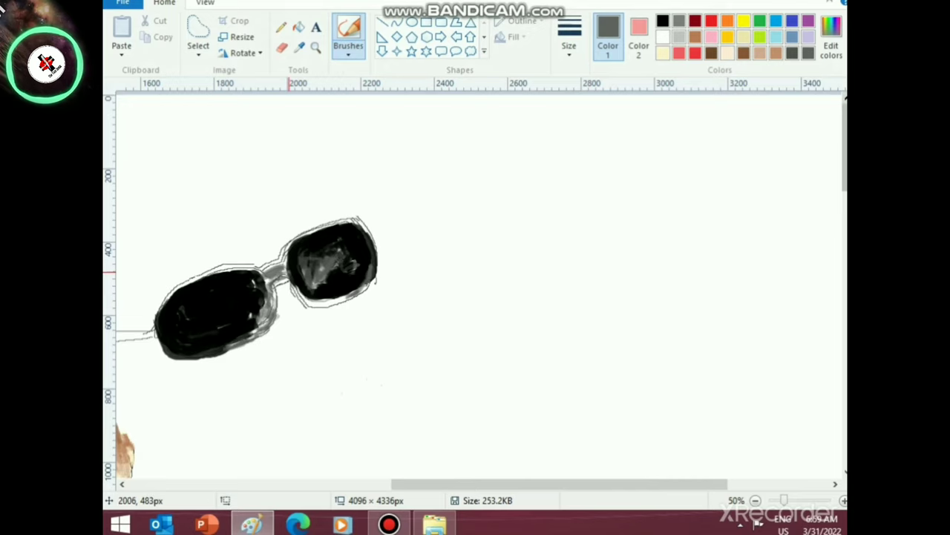
- Shade the bridge of the glasses in black and paint the left lens's upper rim in grey
left_click(662, 21)
mouse_move(274, 280)
left_mouse_down()
mouse_move(274, 265)
mouse_move(282, 276)
mouse_move(268, 281)
left_mouse_up()
left_click(679, 21)
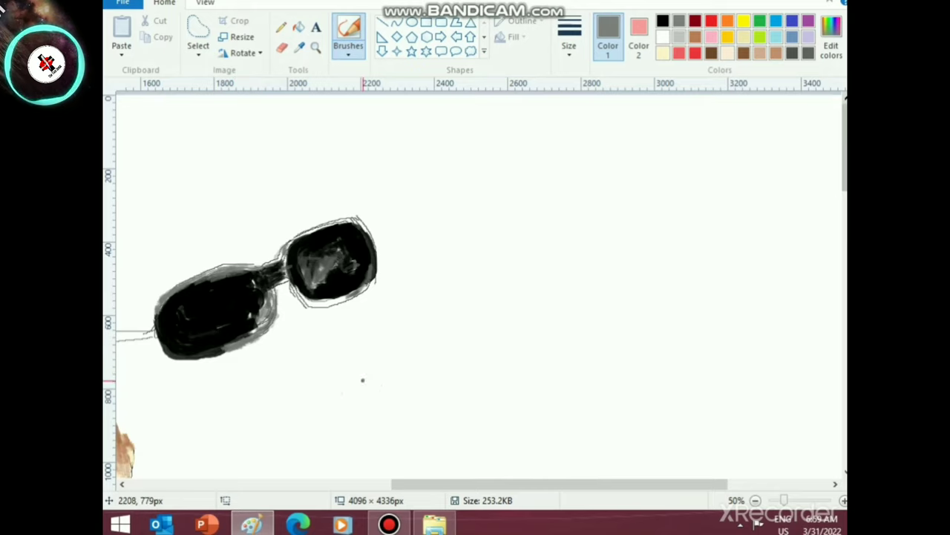
- Outline the right lens's lower rim and outer corner in black
left_click(662, 21)
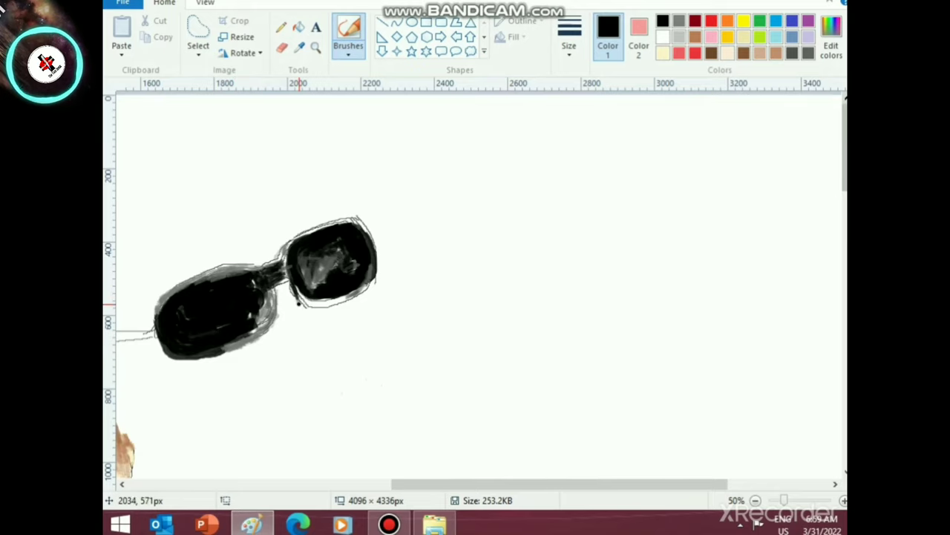
mouse_move(300, 306)
left_mouse_down()
mouse_move(379, 286)
mouse_move(335, 305)
mouse_move(294, 300)
mouse_move(294, 284)
mouse_move(311, 306)
mouse_move(354, 225)
left_mouse_up()
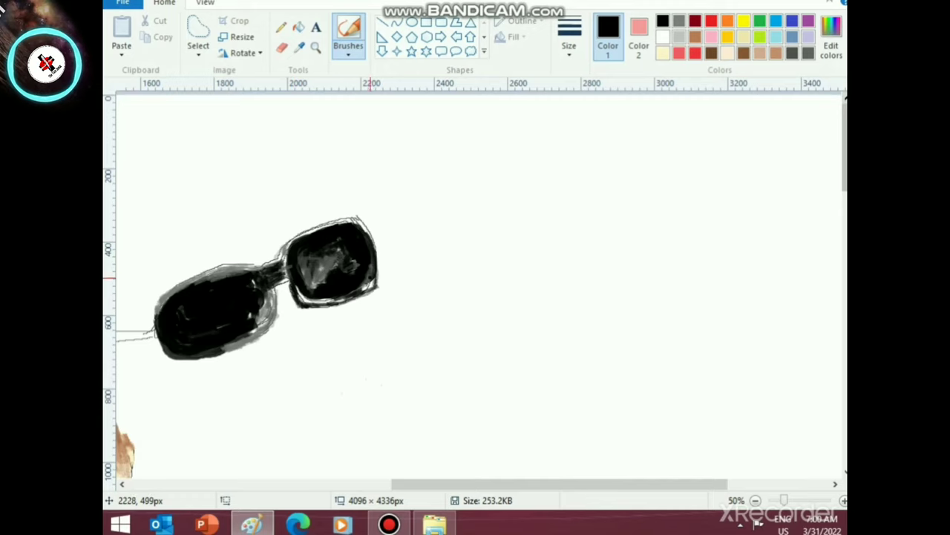
left_click_drag(372, 279, 373, 285)
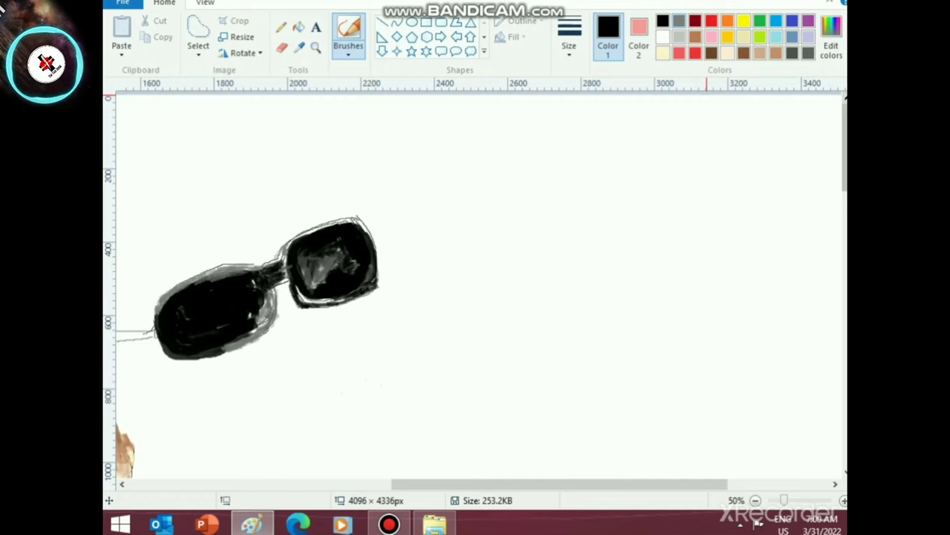
- Touch up the left lens's inner rim in dark grey and paint the right lens's upper rim in the same colour
left_click(679, 22)
left_click(792, 52)
mouse_move(274, 297)
left_mouse_down()
mouse_move(256, 333)
mouse_move(237, 343)
left_mouse_up()
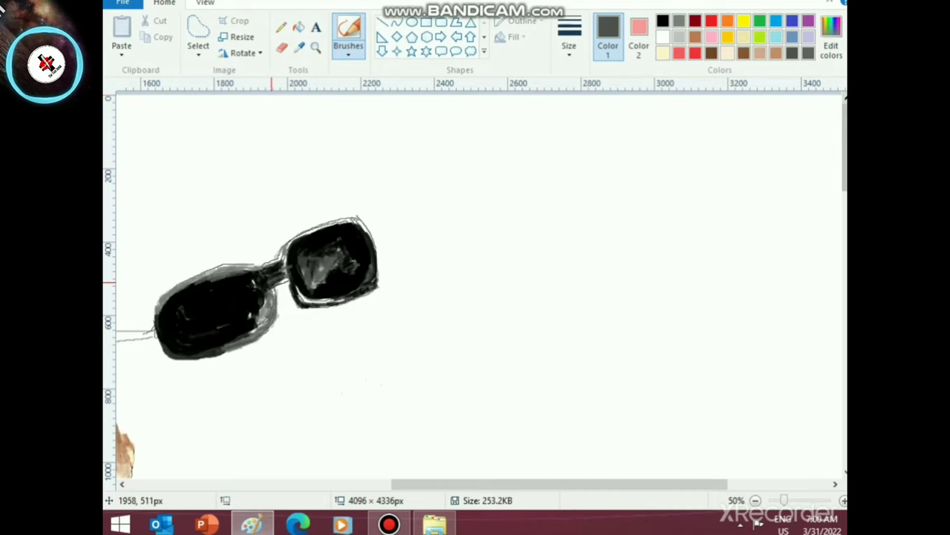
mouse_move(302, 234)
left_mouse_down()
mouse_move(351, 219)
mouse_move(288, 235)
mouse_move(365, 223)
left_mouse_up()
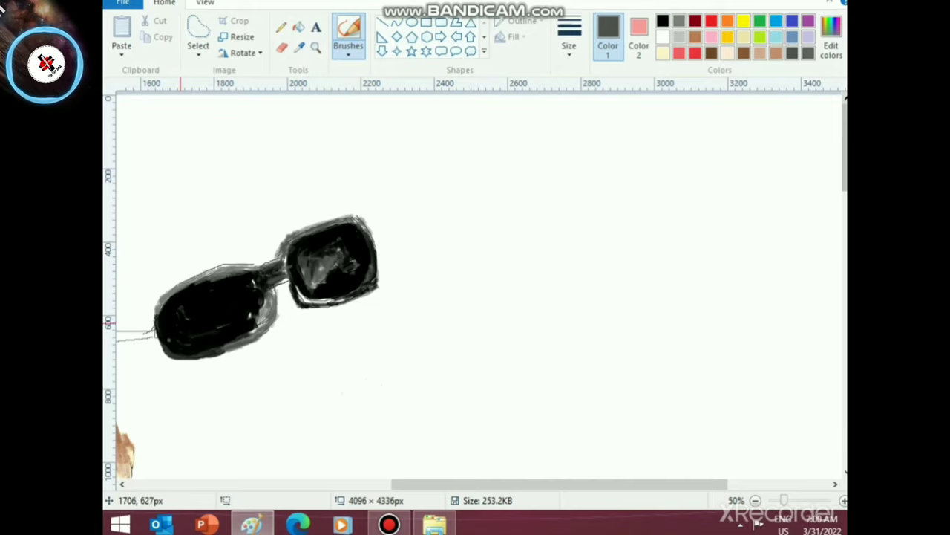
- Outline the left frame in black, darken the inner edge of its rim, and touch up the bridge
left_click(662, 20)
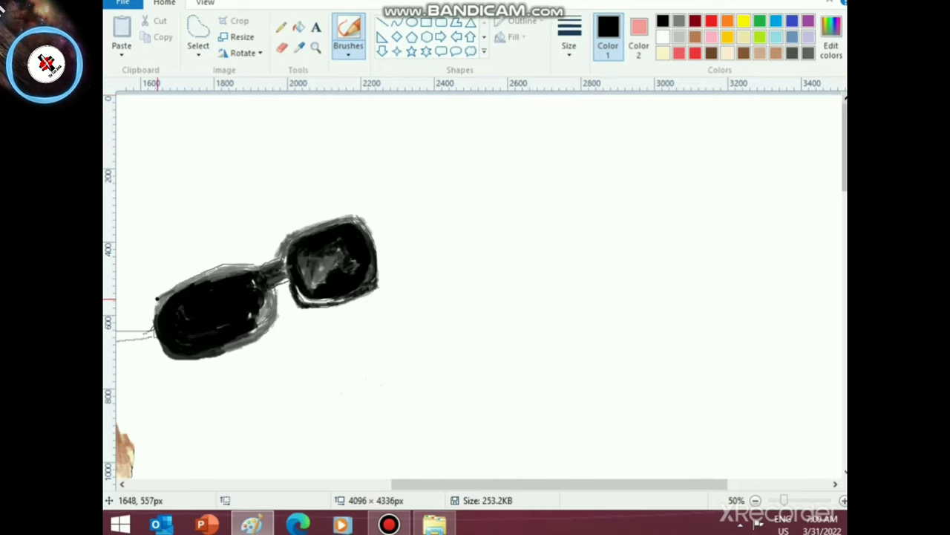
mouse_move(164, 292)
left_mouse_down()
mouse_move(156, 314)
mouse_move(190, 283)
mouse_move(161, 295)
mouse_move(179, 282)
mouse_move(246, 266)
mouse_move(264, 268)
mouse_move(271, 292)
mouse_move(247, 282)
mouse_move(261, 276)
mouse_move(250, 261)
mouse_move(196, 274)
mouse_move(252, 265)
left_mouse_up()
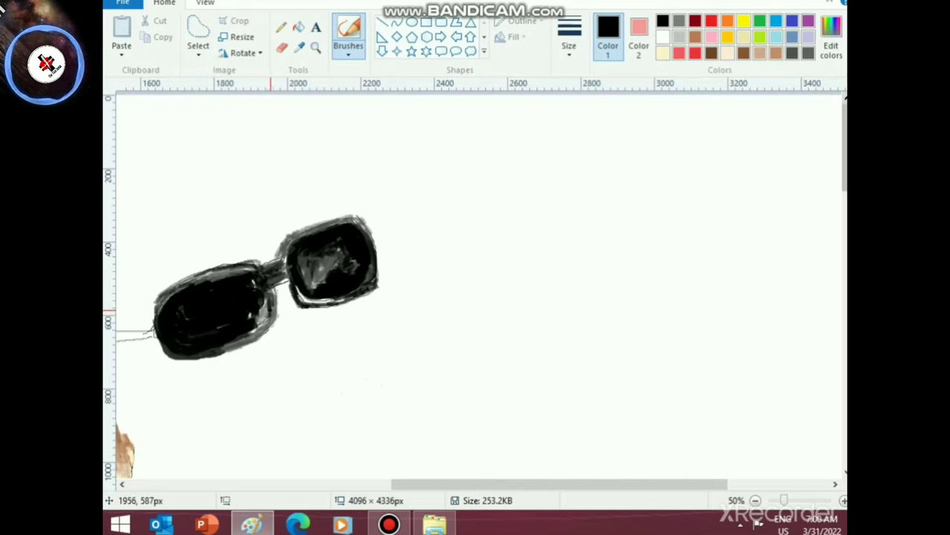
mouse_move(270, 310)
left_mouse_down()
mouse_move(259, 331)
mouse_move(225, 346)
mouse_move(257, 326)
mouse_move(272, 294)
left_mouse_up()
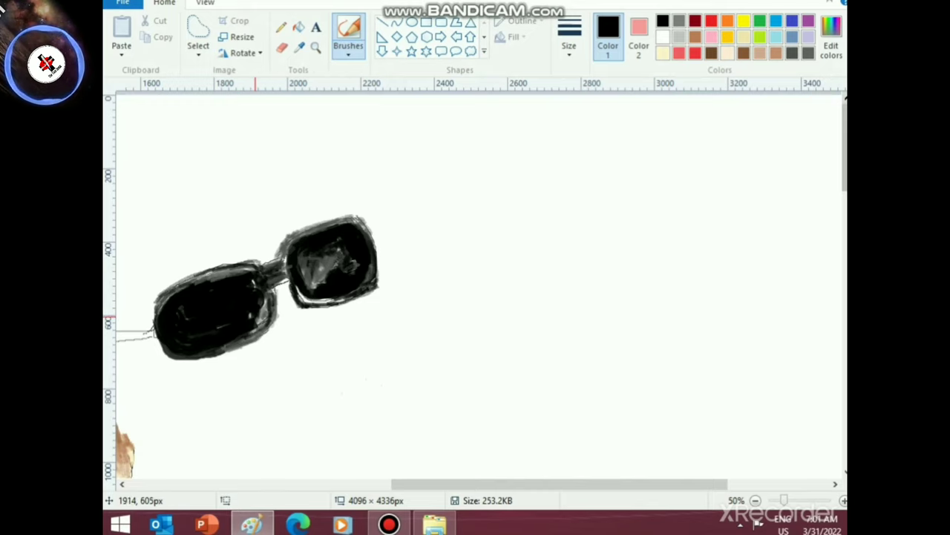
mouse_move(205, 300)
left_mouse_down()
mouse_move(221, 274)
mouse_move(252, 270)
left_mouse_up()
left_click_drag(178, 289, 163, 306)
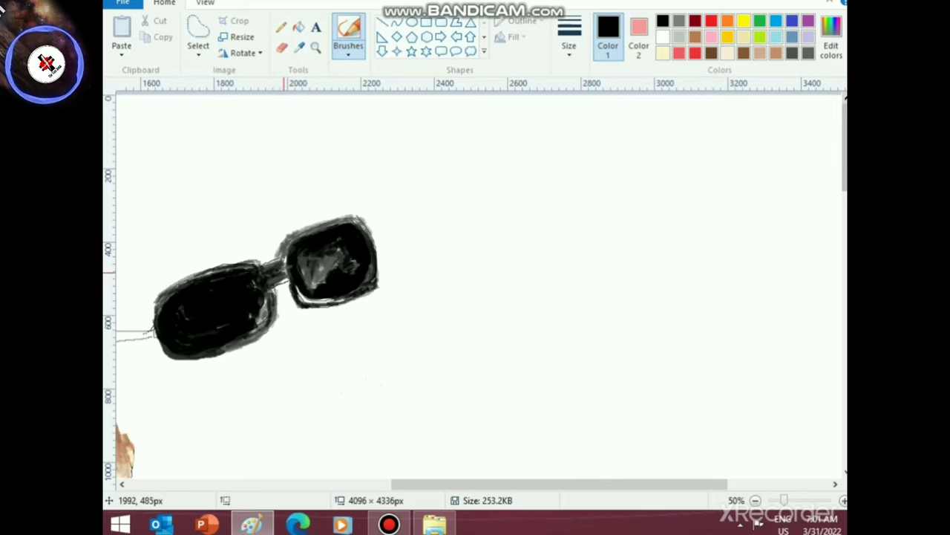
left_click_drag(284, 274, 280, 268)
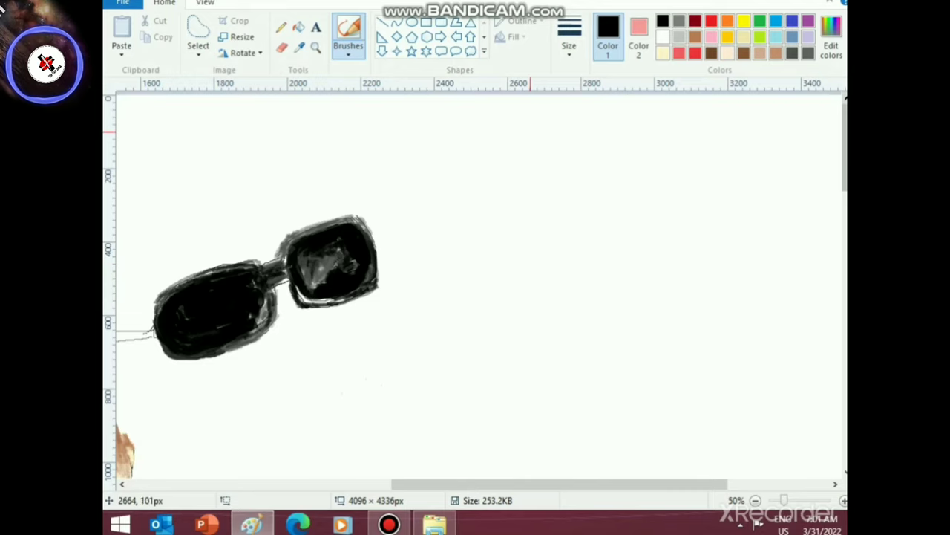
- Add light grey highlights along the right lens's upper and outer edges and across the lower part of the left lens
left_click(680, 37)
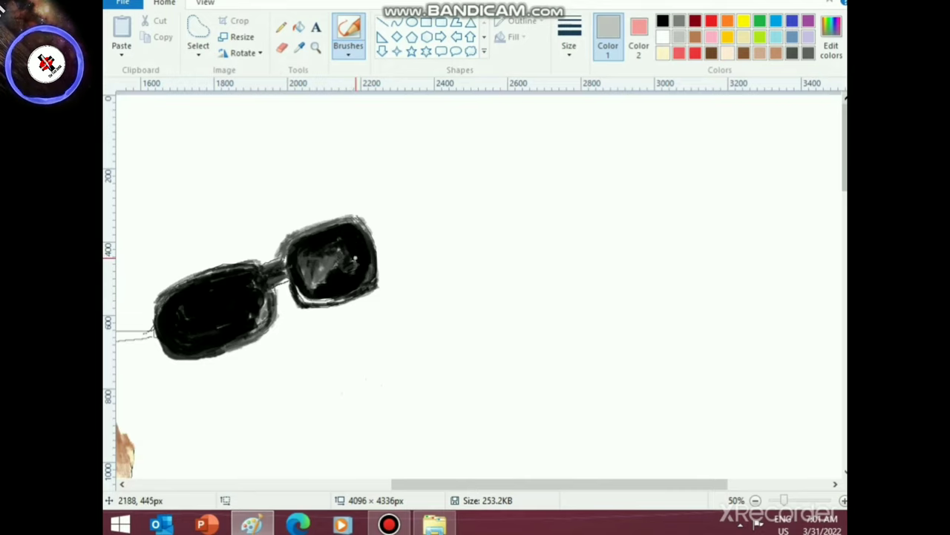
left_click_drag(355, 257, 362, 246)
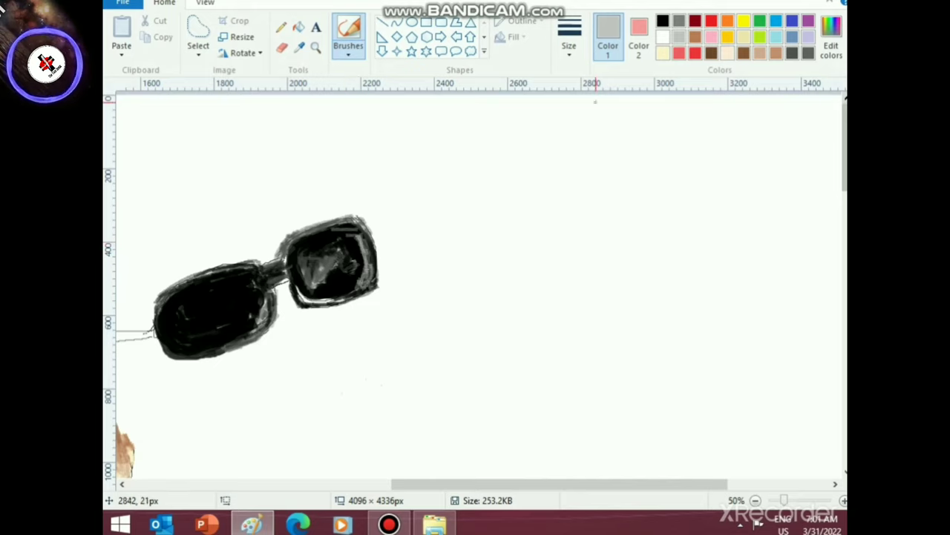
left_click(662, 20)
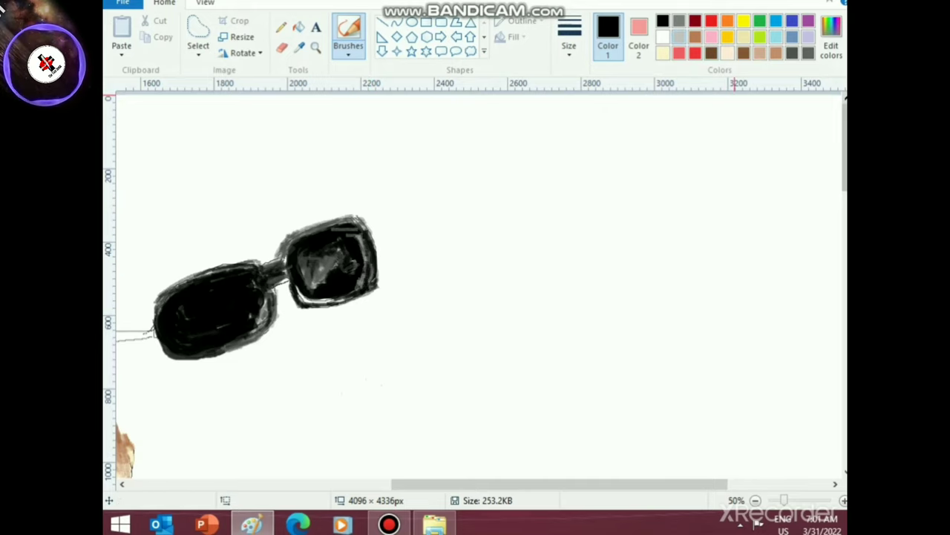
left_click(679, 36)
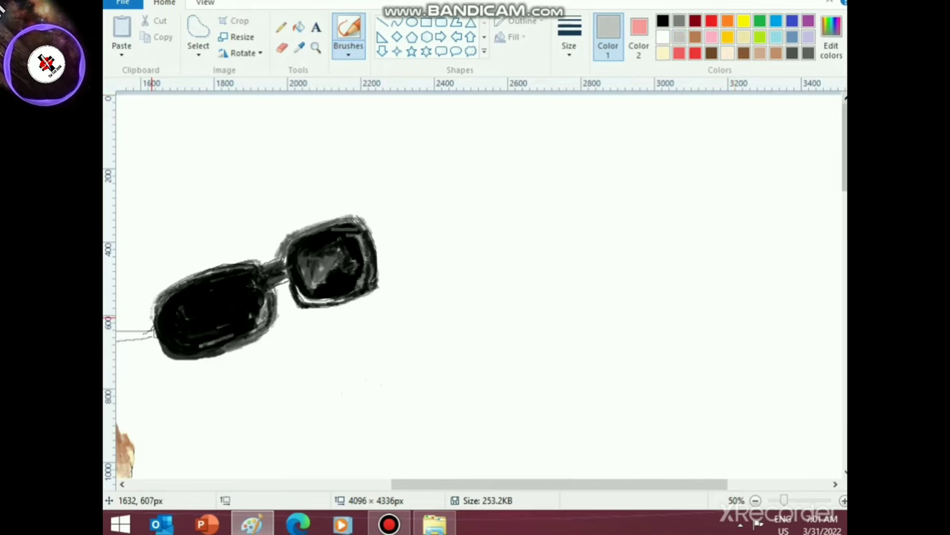
- Paint the temple arm in black, extending outward from the left lens's outer edge
left_click(663, 21)
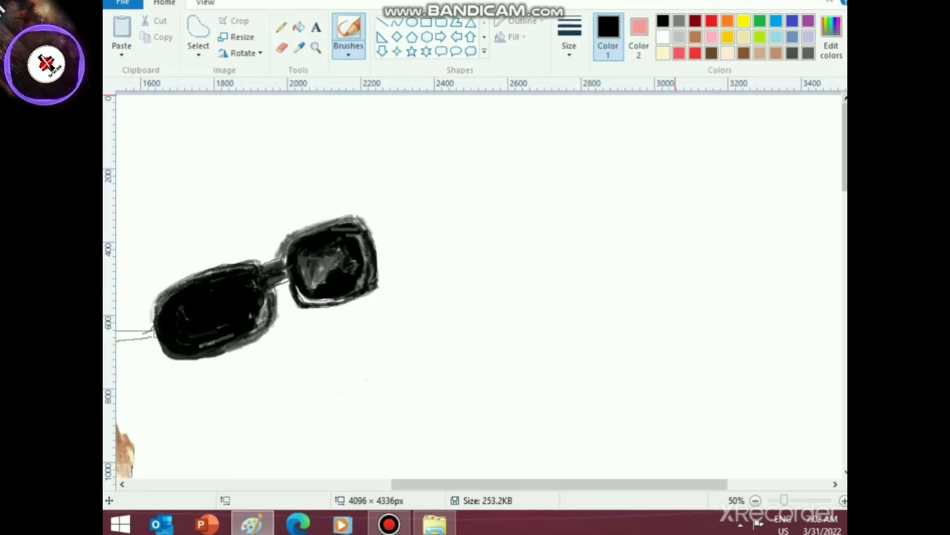
left_click_drag(405, 484, 352, 484)
left_click_drag(208, 338, 264, 332)
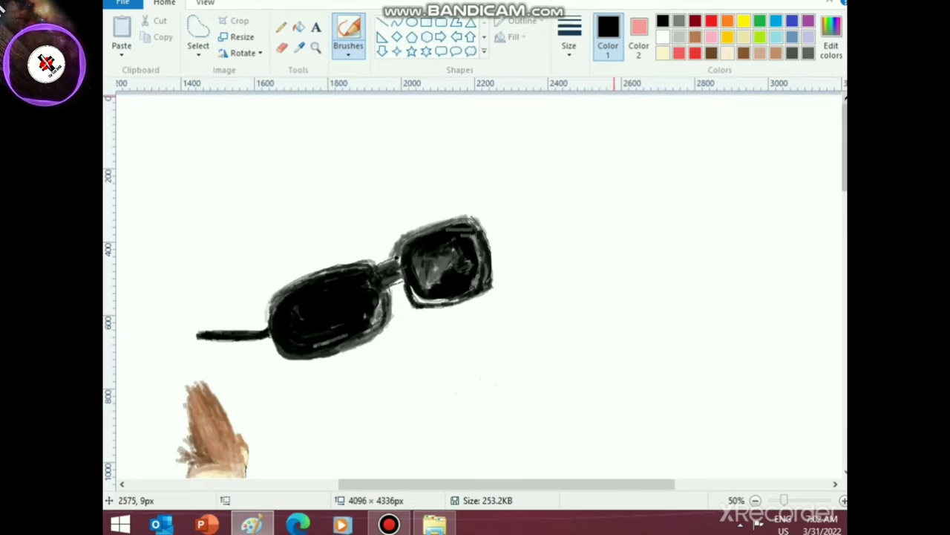
- Touch up the frame edges in white and thicken the right lens's lower rim in black
left_click(663, 53)
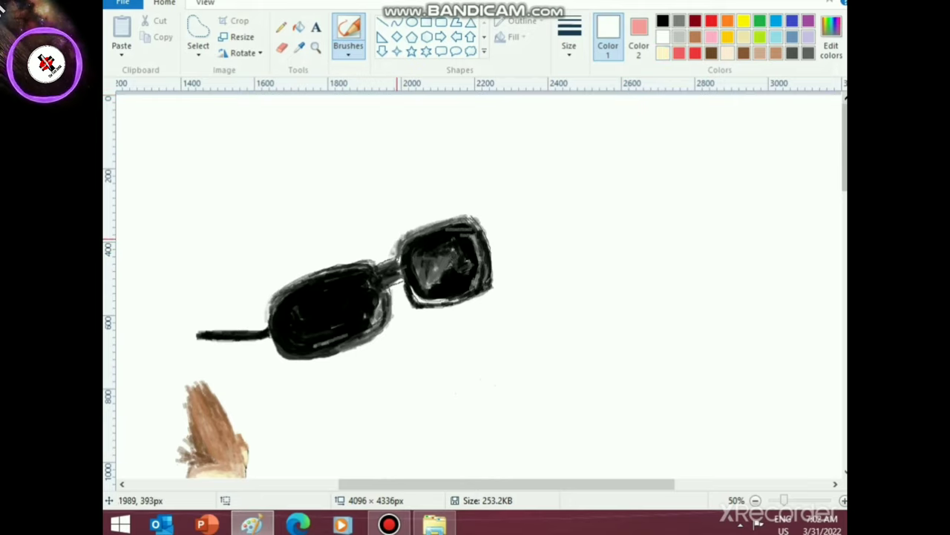
scroll(490, 282, "down", 3)
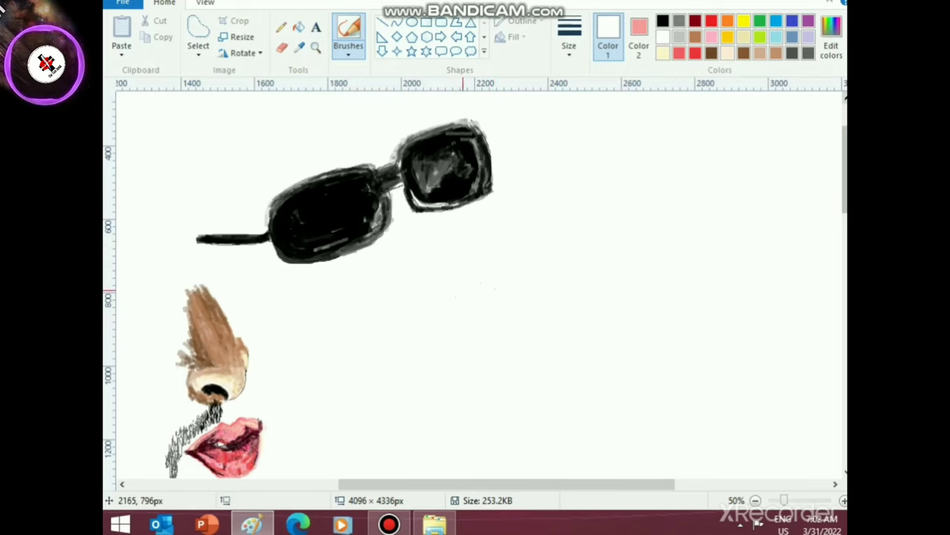
scroll(475, 282, "right", 3)
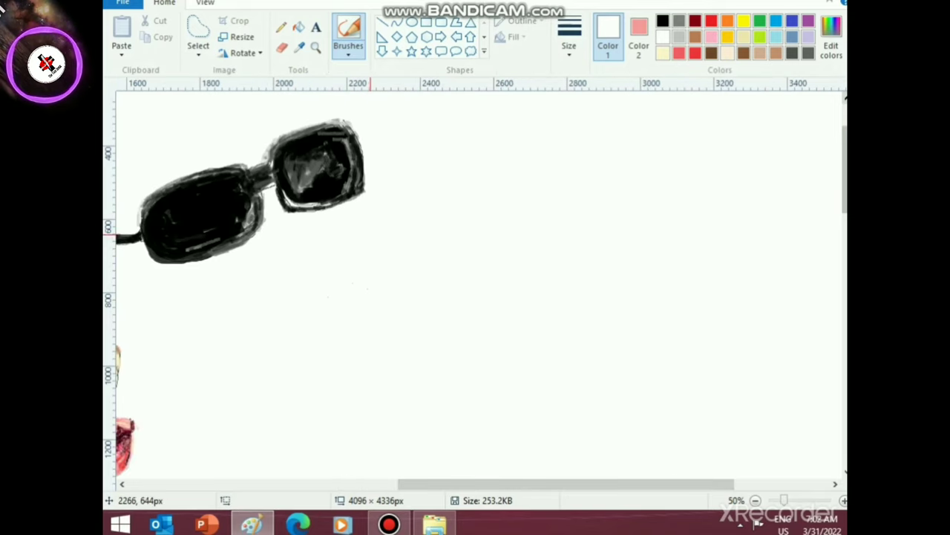
left_click(662, 20)
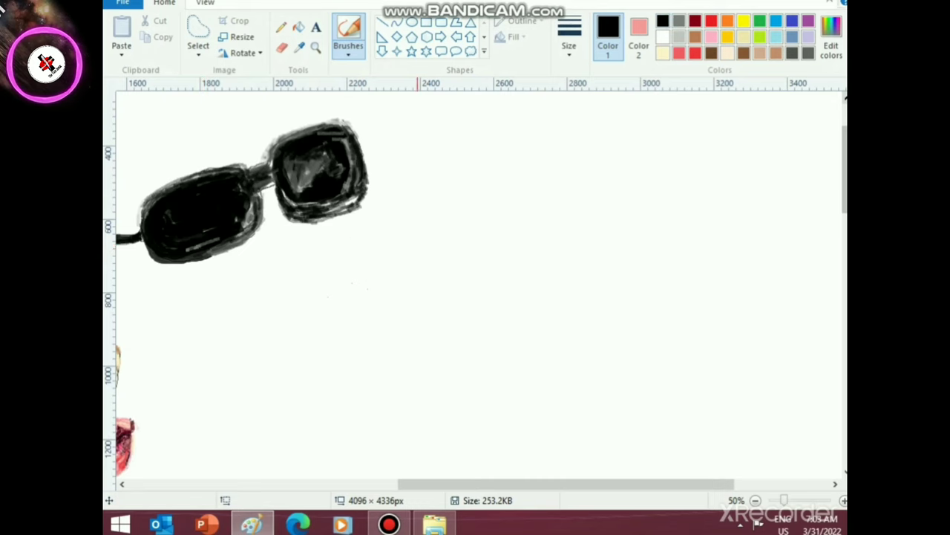
- Set the paint colour to dark grey with RGB 49, 49, 49 and switch to a different brush type
left_click(831, 40)
left_click_drag(635, 284, 634, 258)
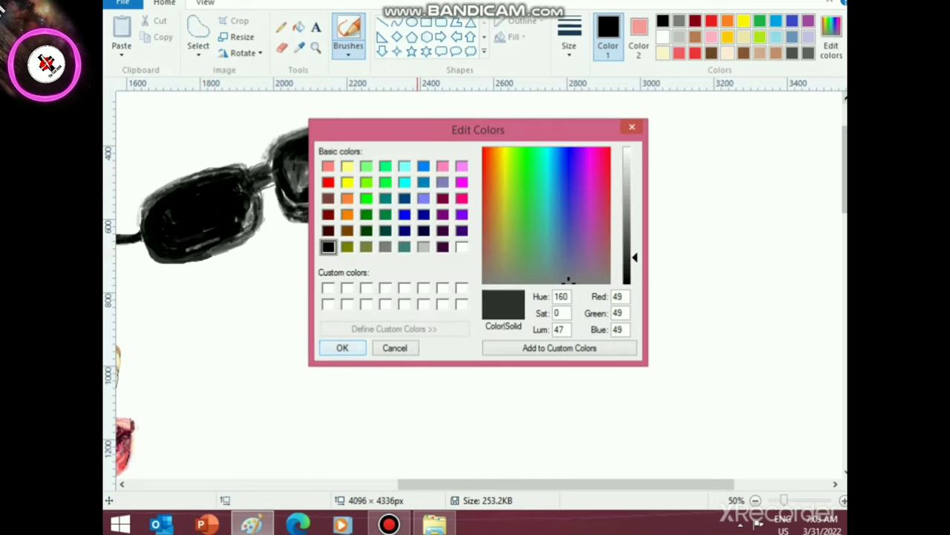
left_click(338, 346)
scroll(263, 344, "up", 2)
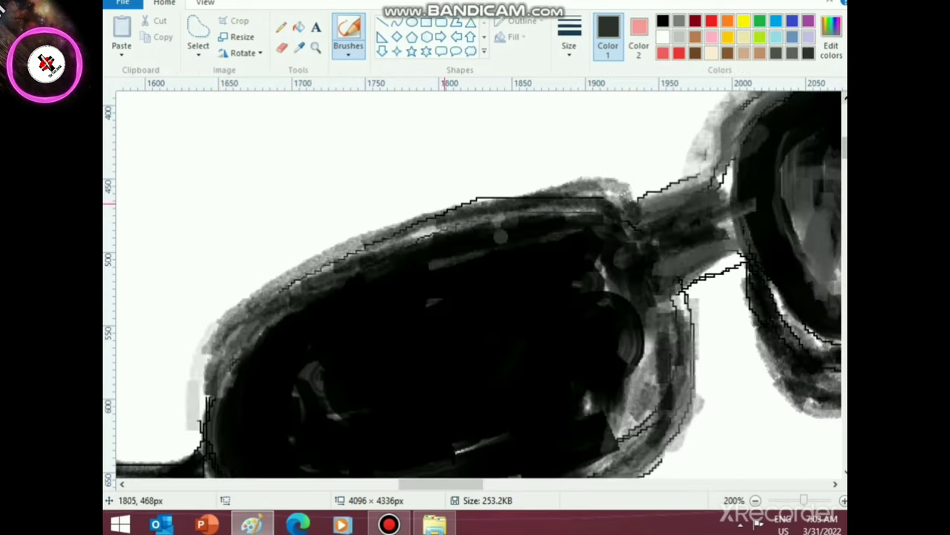
left_click(348, 51)
left_click(348, 134)
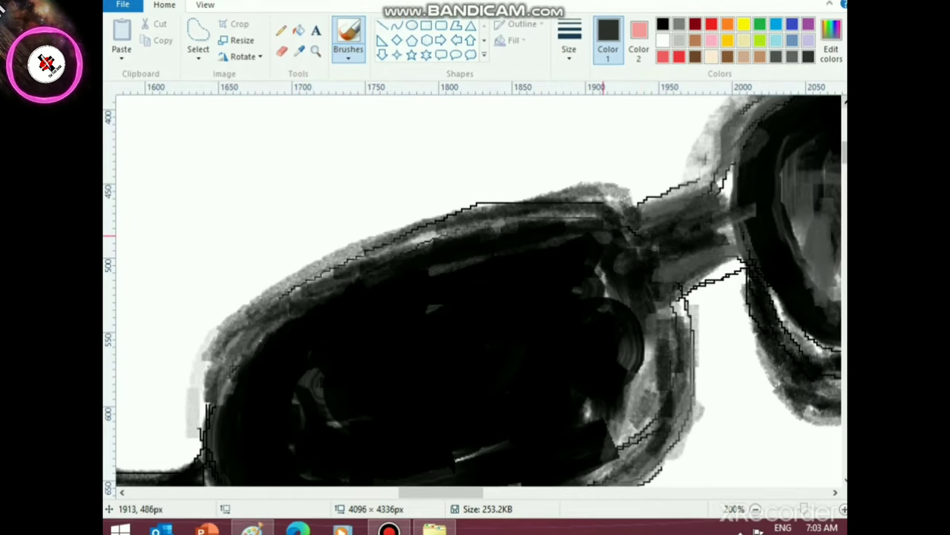
- Save the painting and trace the left lens's inner rim in dark grey along the top and down the bridge side
key("ctrl+s")
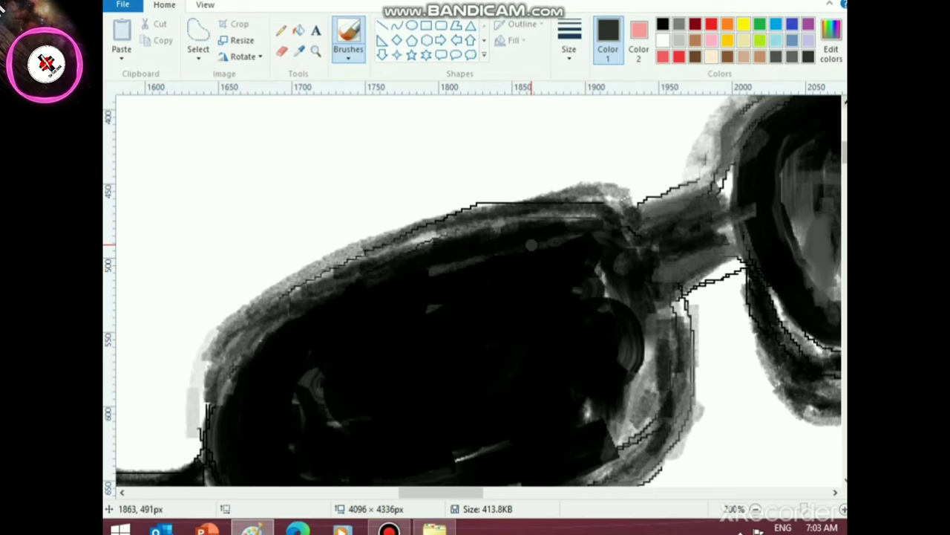
left_click_drag(431, 492, 460, 492)
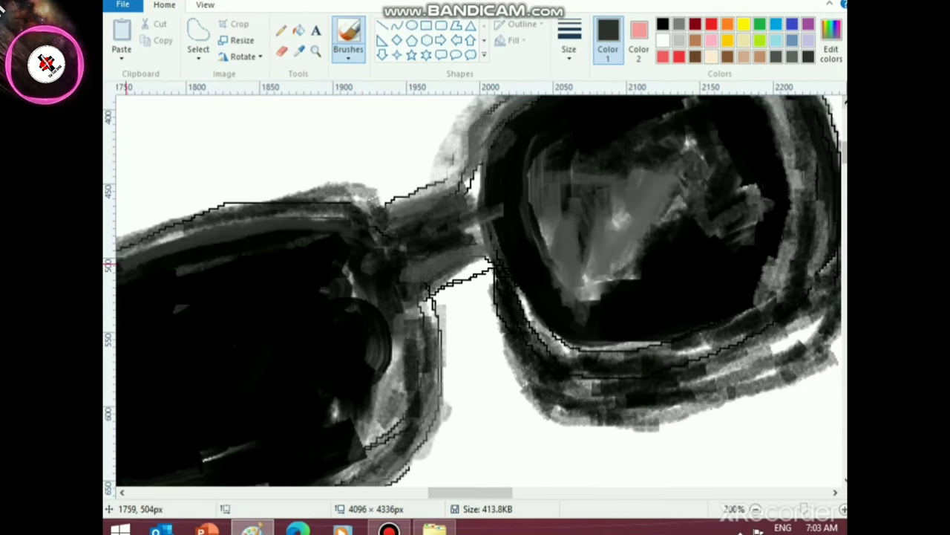
mouse_move(470, 492)
left_mouse_down()
mouse_move(436, 492)
mouse_move(467, 492)
left_mouse_up()
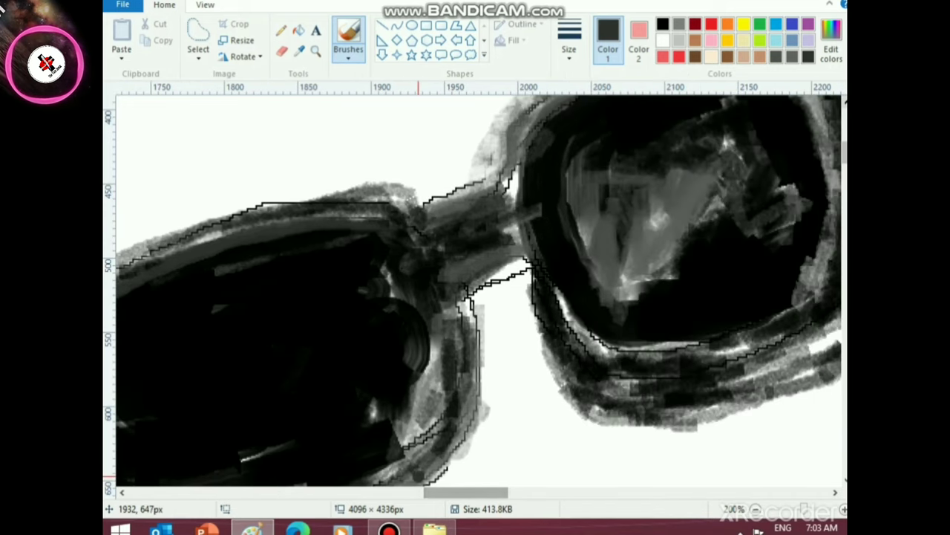
scroll(427, 278, "up", 3)
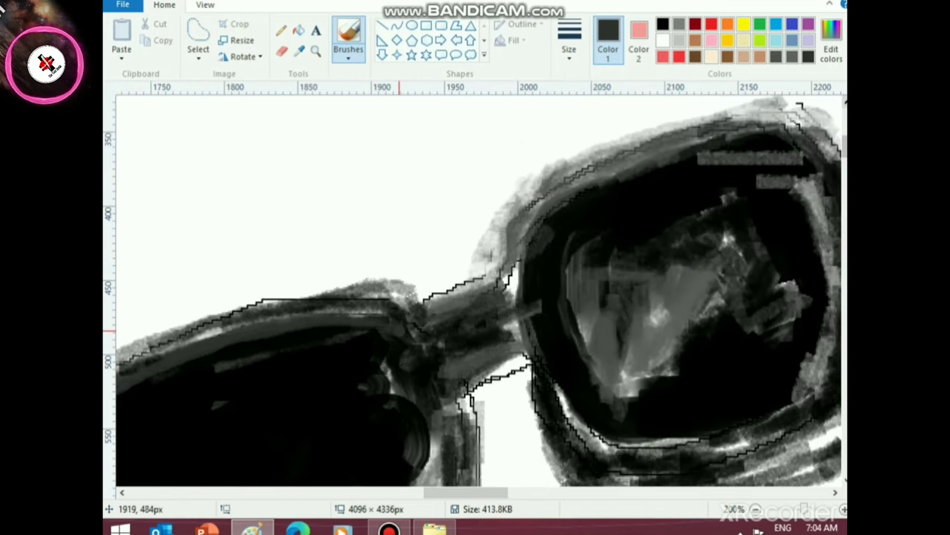
scroll(431, 349, "down", 3)
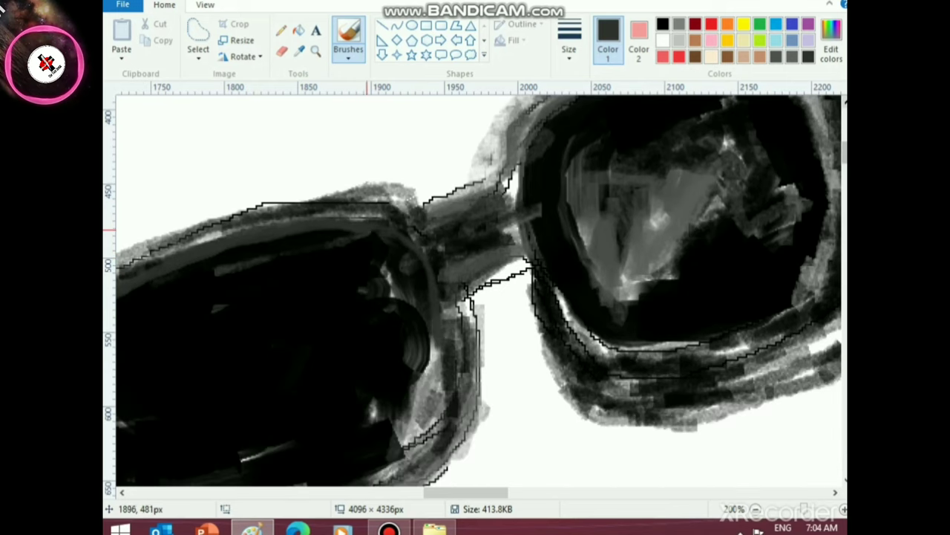
mouse_move(369, 229)
left_mouse_down()
mouse_move(449, 302)
mouse_move(438, 438)
mouse_move(393, 478)
mouse_move(432, 491)
left_mouse_up()
- Continue the left lens's dark grey inner rim along the bottom and up the outer side
scroll(433, 492, "down", 1)
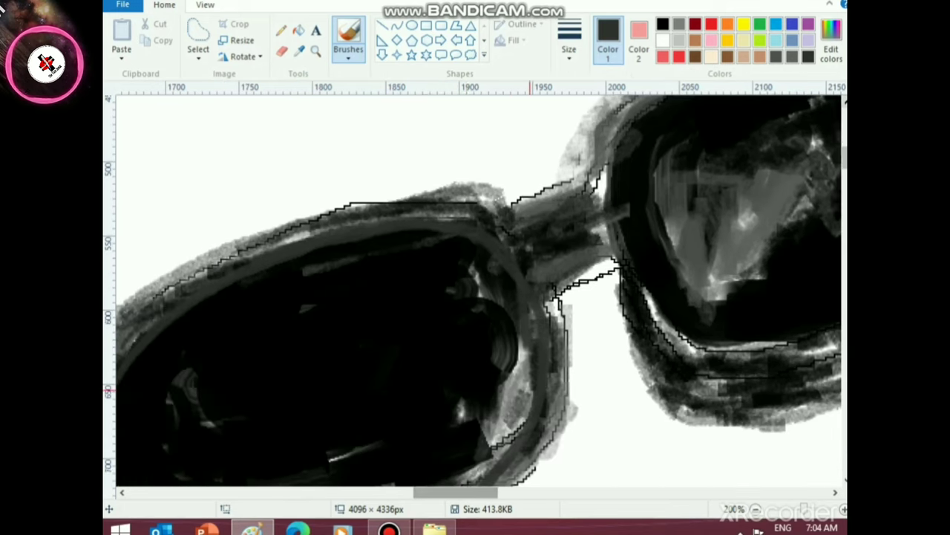
scroll(532, 387, "down", 3)
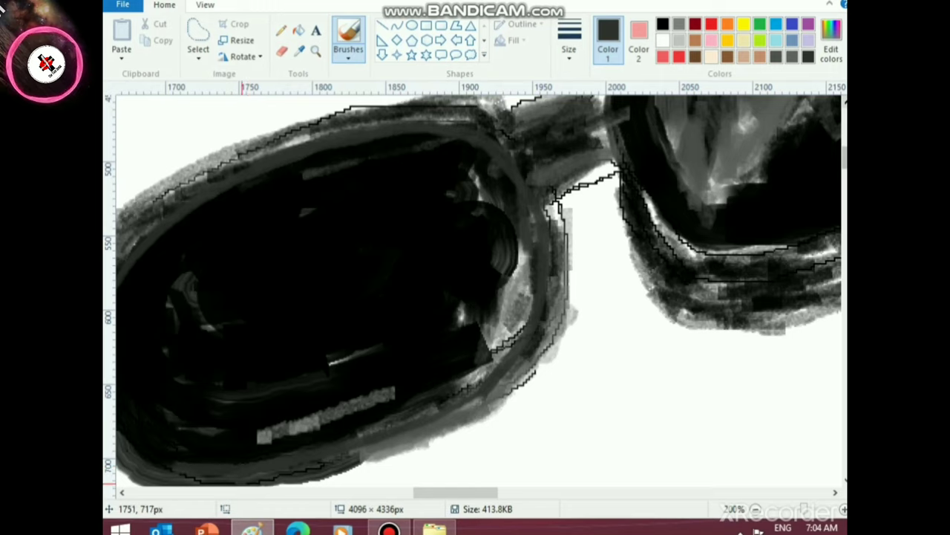
left_click_drag(451, 490, 434, 491)
left_click_drag(248, 321, 260, 399)
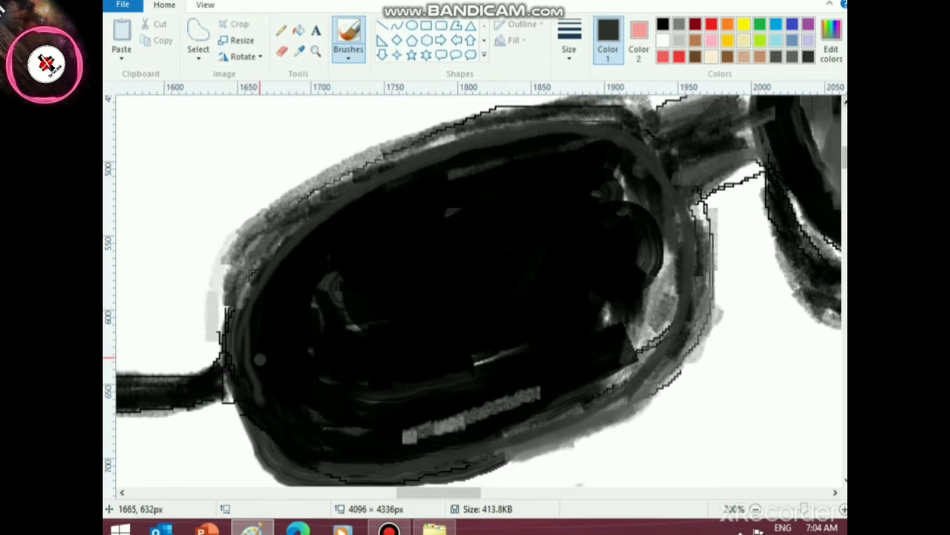
mouse_move(259, 358)
left_mouse_down()
mouse_move(265, 412)
mouse_move(322, 445)
mouse_move(510, 430)
left_mouse_up()
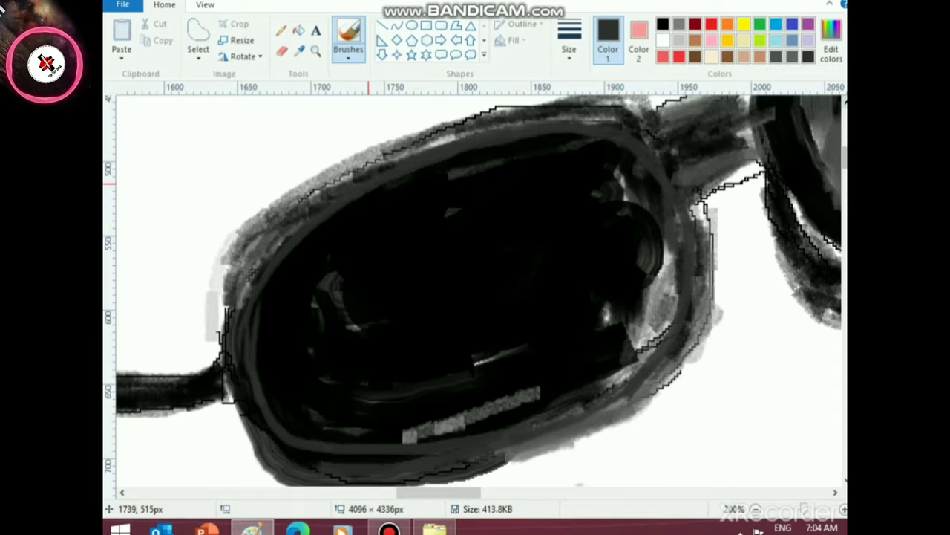
- Outline the left lens's upper rim and the upper and lower edges of the bridge in black
scroll(598, 227, "up", 3)
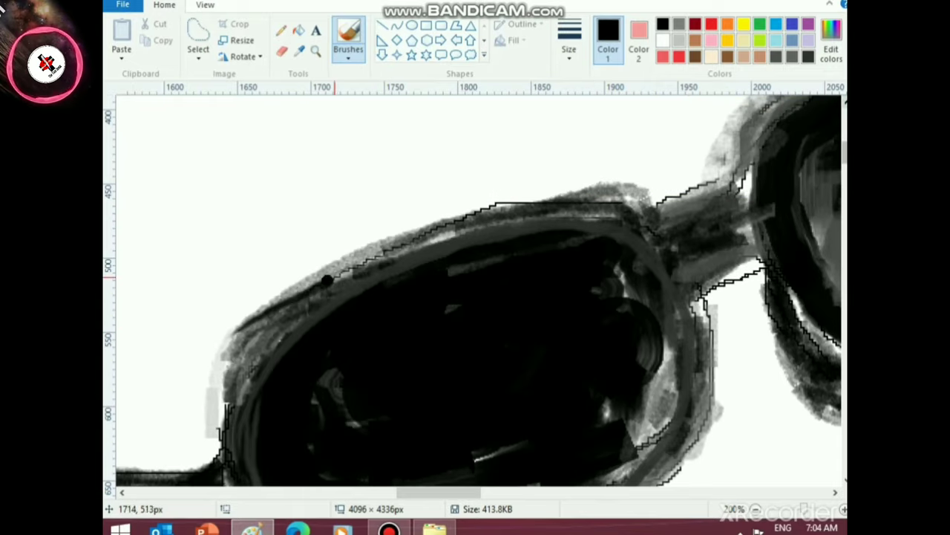
left_click_drag(439, 492, 461, 492)
scroll(337, 310, "up", 3)
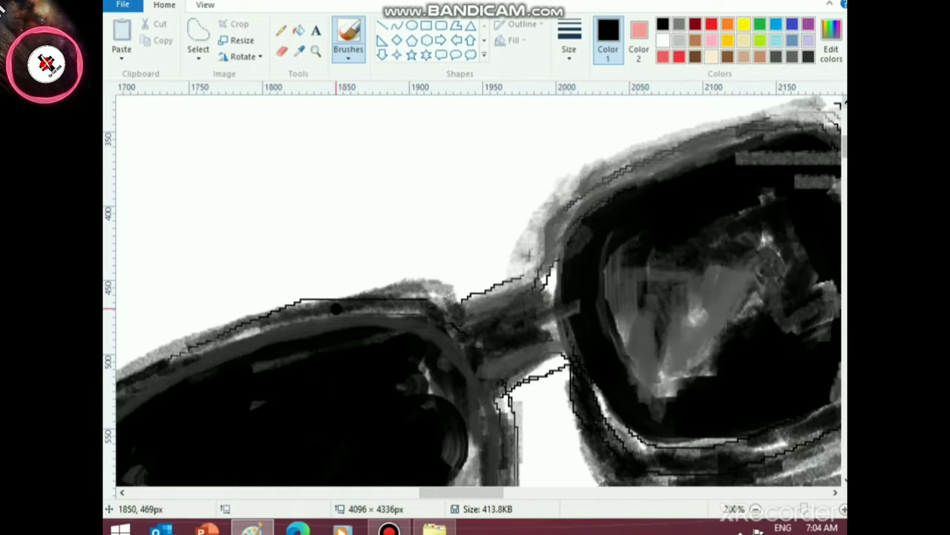
mouse_move(431, 293)
left_mouse_down()
mouse_move(337, 292)
mouse_move(198, 325)
mouse_move(118, 366)
left_mouse_up()
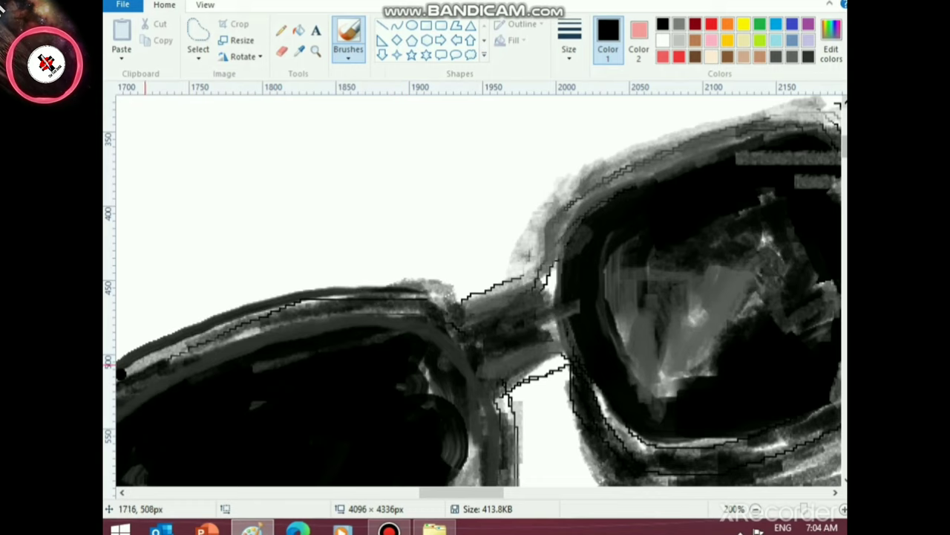
mouse_move(326, 293)
left_mouse_down()
mouse_move(412, 287)
mouse_move(458, 306)
mouse_move(546, 280)
left_mouse_up()
left_click_drag(468, 308, 537, 277)
mouse_move(529, 387)
left_mouse_down()
mouse_move(562, 373)
mouse_move(531, 376)
mouse_move(517, 403)
left_mouse_up()
- Outline the left lens's outer contour in black down the bridge side and along the lower rim
scroll(505, 399, "down", 5)
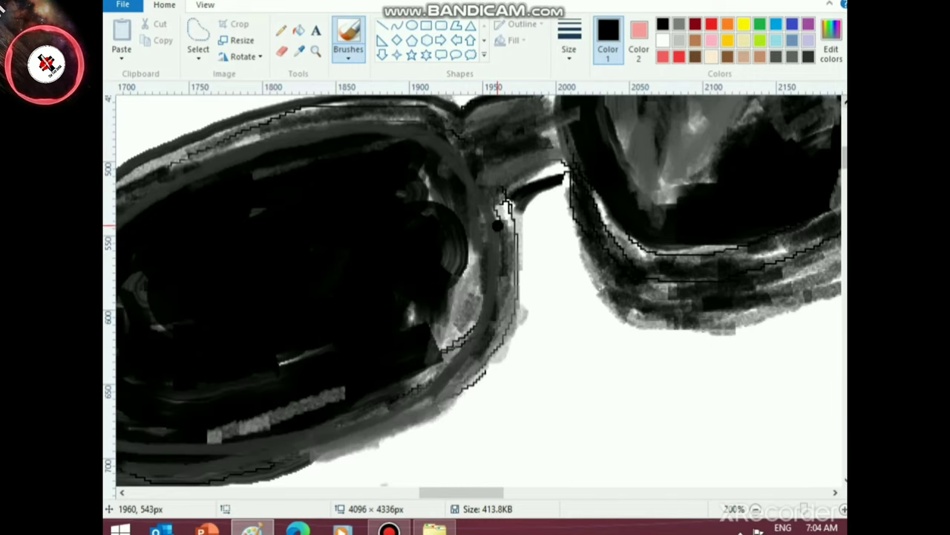
mouse_move(509, 208)
left_mouse_down()
mouse_move(513, 255)
mouse_move(488, 361)
mouse_move(401, 424)
mouse_move(286, 466)
left_mouse_up()
scroll(361, 462, "down", 3)
mouse_move(249, 387)
left_mouse_down()
mouse_move(332, 370)
mouse_move(441, 321)
mouse_move(491, 285)
mouse_move(514, 217)
left_mouse_up()
key("ctrl+z")
mouse_move(254, 388)
left_mouse_down()
mouse_move(391, 340)
mouse_move(454, 294)
mouse_move(496, 245)
mouse_move(512, 184)
left_mouse_up()
- Extend the black outline around the left lens's lower outer corner and along its bottom edge
left_click_drag(438, 493, 414, 493)
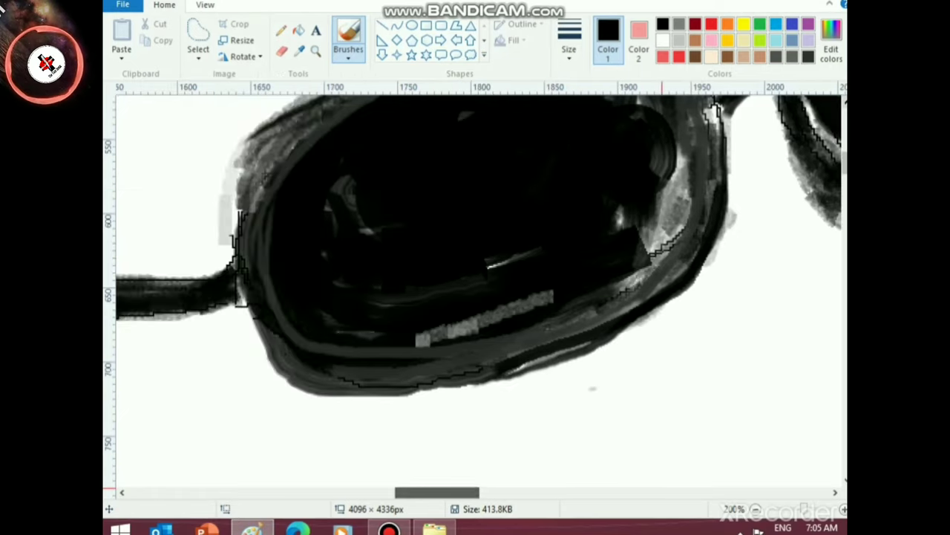
mouse_move(243, 294)
left_mouse_down()
mouse_move(279, 374)
mouse_move(405, 384)
mouse_move(515, 379)
mouse_move(587, 364)
left_mouse_up()
key("ctrl+z")
mouse_move(245, 297)
left_mouse_down()
mouse_move(265, 359)
mouse_move(287, 380)
mouse_move(361, 392)
mouse_move(523, 373)
mouse_move(586, 344)
mouse_move(701, 283)
left_mouse_up()
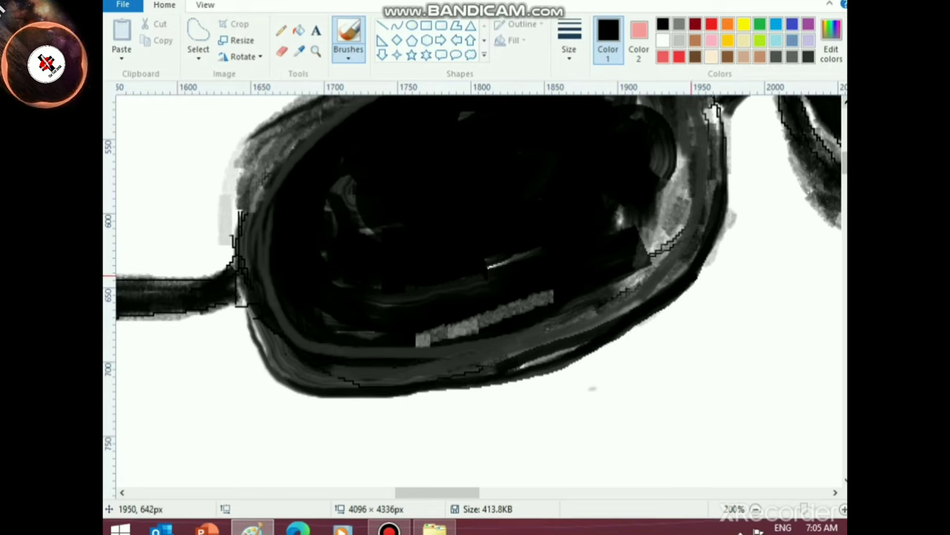
- Outline the left lens's outer side in black and add a second black line inside the rim
scroll(281, 242, "up", 3)
mouse_move(349, 279)
left_mouse_down()
mouse_move(291, 301)
mouse_move(239, 343)
mouse_move(235, 460)
left_mouse_up()
scroll(234, 457, "down", 2)
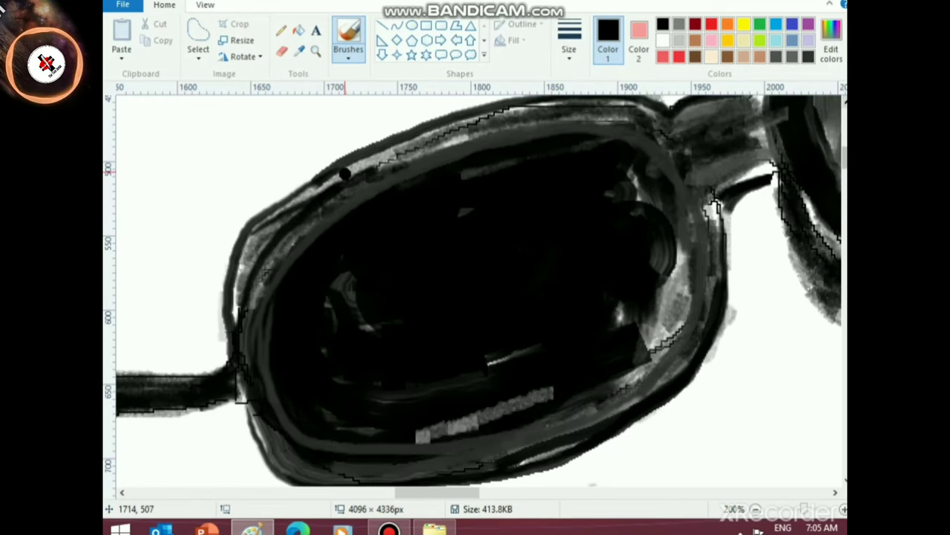
mouse_move(261, 230)
left_mouse_down()
mouse_move(230, 284)
mouse_move(231, 356)
mouse_move(256, 463)
mouse_move(301, 483)
mouse_move(360, 487)
left_mouse_up()
scroll(360, 488, "down", 3)
mouse_move(280, 303)
left_mouse_down()
mouse_move(451, 287)
mouse_move(399, 298)
mouse_move(509, 283)
mouse_move(566, 306)
left_mouse_up()
scroll(495, 424, "up", 3)
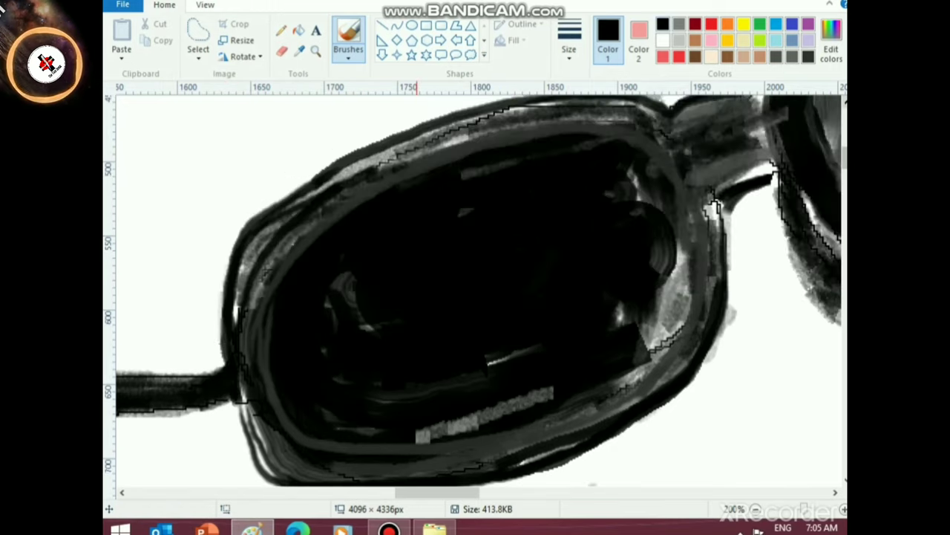
- Outline the right lens's frame in black along the bottom, over the top and down the outer side
left_click_drag(437, 493, 493, 493)
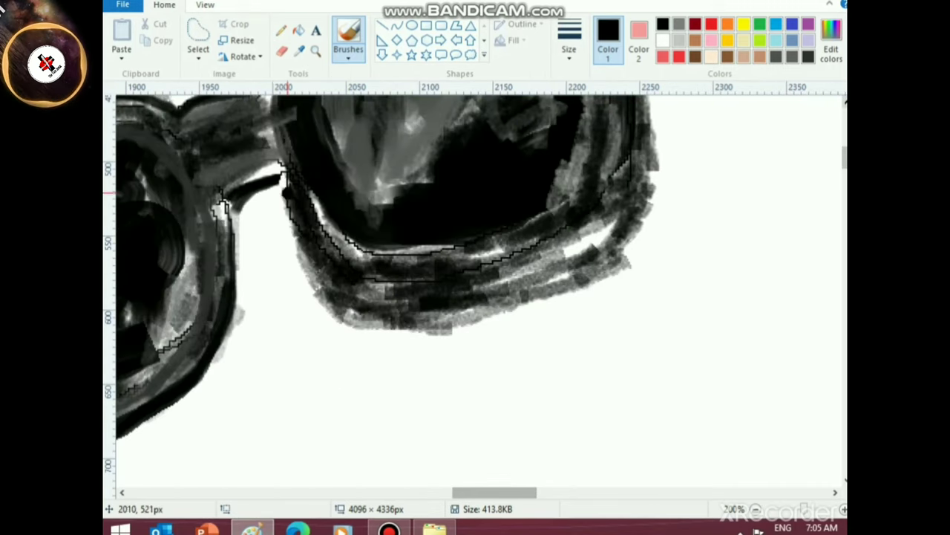
mouse_move(276, 187)
left_mouse_down()
mouse_move(303, 273)
mouse_move(331, 305)
mouse_move(369, 327)
mouse_move(429, 331)
mouse_move(576, 291)
mouse_move(640, 251)
mouse_move(649, 147)
left_mouse_up()
scroll(649, 152, "up", 3)
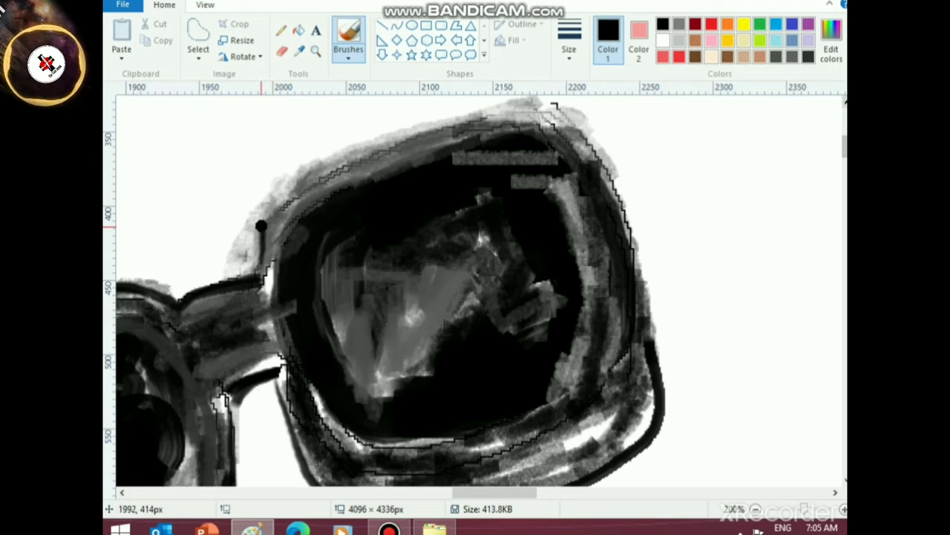
mouse_move(248, 229)
left_mouse_down()
mouse_move(280, 187)
mouse_move(343, 153)
mouse_move(487, 110)
mouse_move(584, 100)
mouse_move(622, 129)
mouse_move(661, 203)
mouse_move(689, 310)
mouse_move(690, 398)
mouse_move(654, 436)
left_mouse_up()
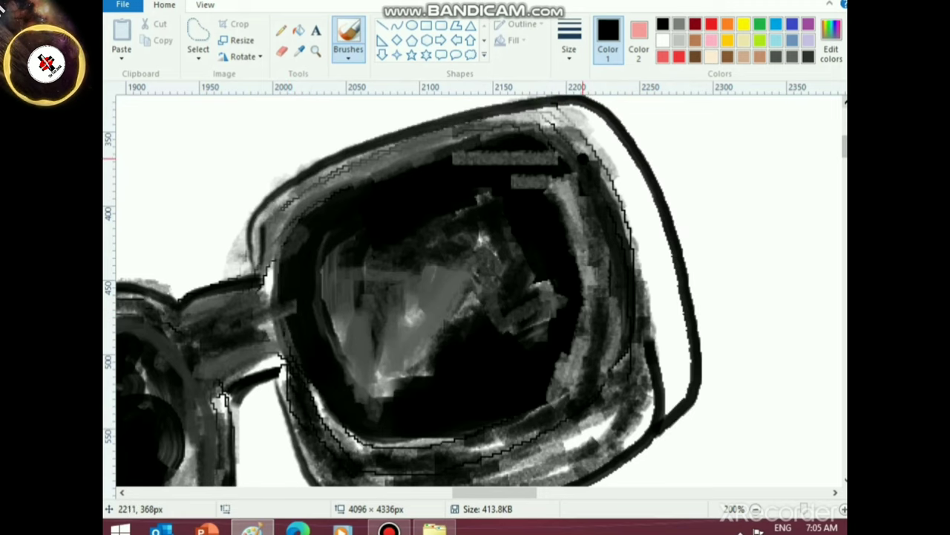
- Paint light grey over the right lens's black outline down its outer side
left_click(680, 40)
mouse_move(636, 161)
left_mouse_down()
mouse_move(691, 375)
mouse_move(681, 182)
mouse_move(587, 104)
mouse_move(671, 246)
left_mouse_up()
left_click(663, 25)
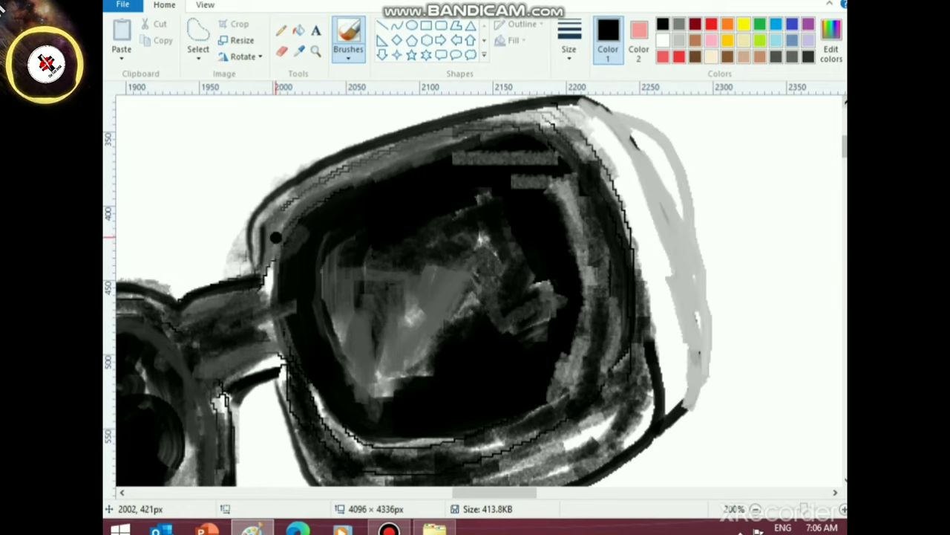
- Add a second black line inside the right lens's rim, over the top, down the outer side and along the bottom
mouse_move(273, 257)
left_mouse_down()
mouse_move(308, 197)
mouse_move(499, 132)
mouse_move(583, 174)
mouse_move(636, 420)
left_mouse_up()
scroll(322, 254, "down", 3)
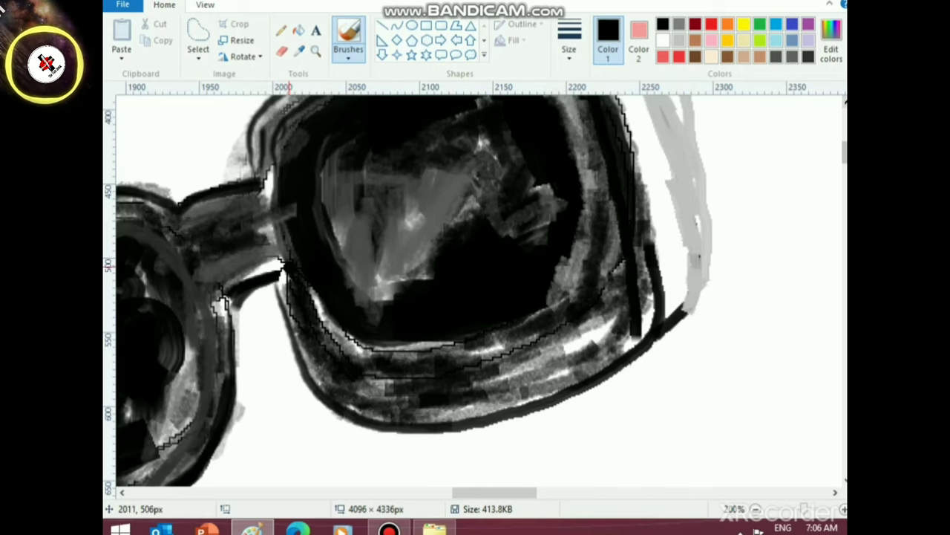
mouse_move(288, 267)
left_mouse_down()
mouse_move(299, 342)
mouse_move(306, 295)
mouse_move(302, 310)
mouse_move(345, 384)
mouse_move(429, 389)
mouse_move(553, 367)
mouse_move(653, 327)
left_mouse_up()
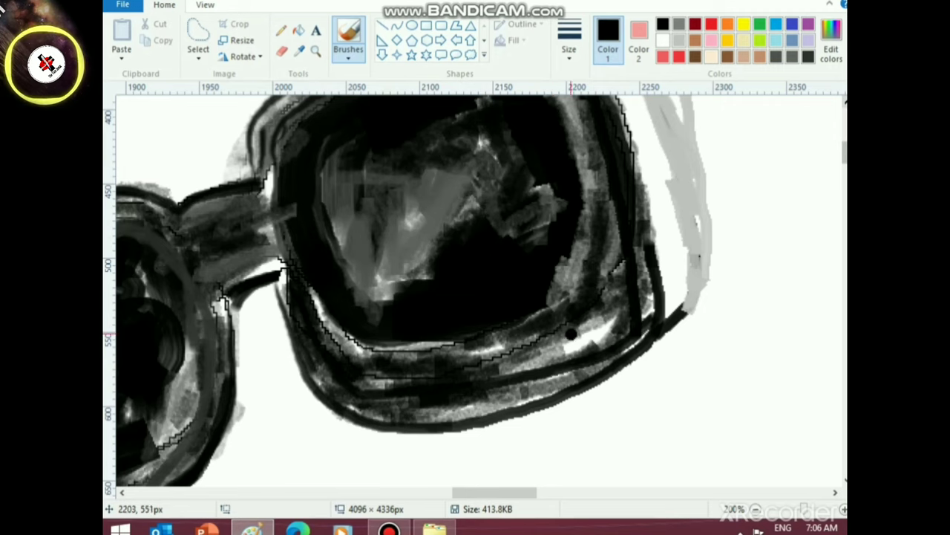
- Use the natural pencil brush in black to darken the inner rim and upper area of the right lens
scroll(322, 251, "up", 3)
left_click(348, 49)
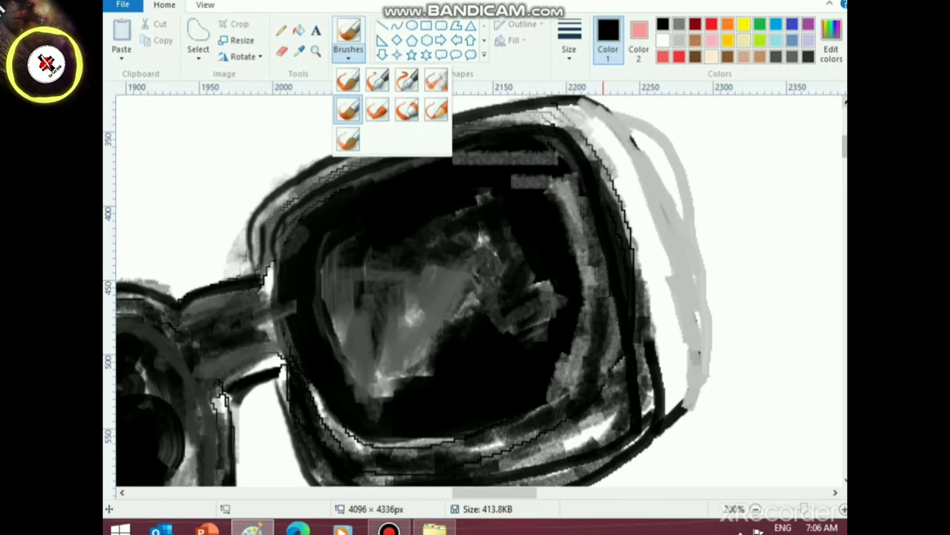
left_click(436, 110)
left_click(568, 41)
left_click(582, 168)
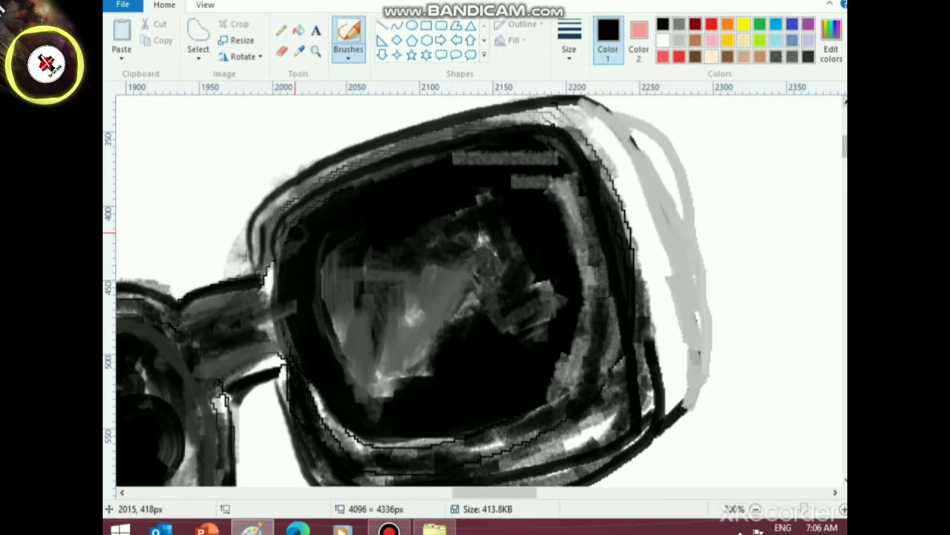
mouse_move(293, 249)
left_mouse_down()
mouse_move(352, 182)
mouse_move(484, 156)
mouse_move(553, 170)
left_mouse_up()
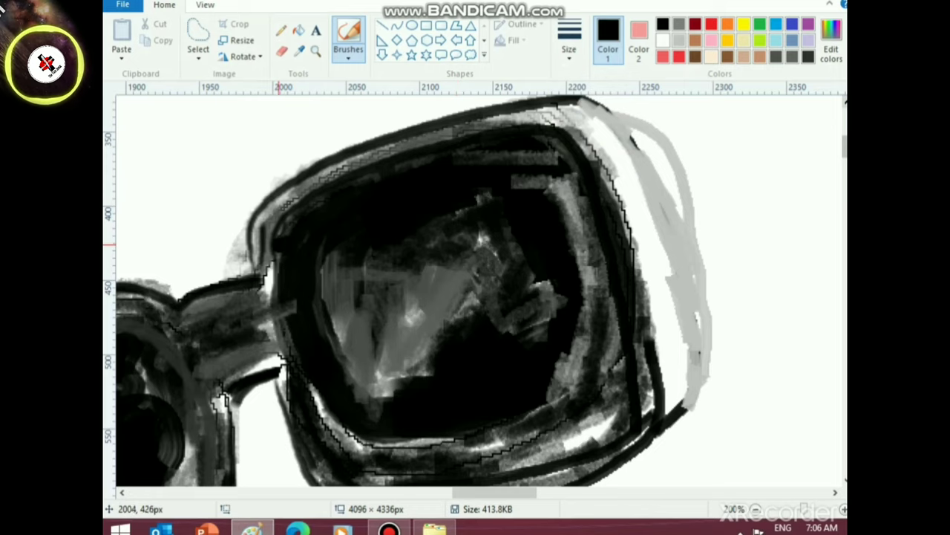
mouse_move(279, 244)
left_mouse_down()
mouse_move(294, 314)
mouse_move(234, 319)
mouse_move(182, 340)
mouse_move(260, 326)
mouse_move(300, 289)
mouse_move(306, 356)
mouse_move(291, 301)
mouse_move(313, 331)
mouse_move(277, 262)
mouse_move(337, 367)
mouse_move(312, 354)
mouse_move(380, 391)
mouse_move(322, 360)
mouse_move(410, 395)
mouse_move(424, 376)
mouse_move(579, 348)
mouse_move(522, 352)
mouse_move(585, 356)
mouse_move(628, 411)
left_mouse_up()
- Cover the remaining grey streak near the right lens's upper edge with black
scroll(300, 341, "down", 1)
scroll(593, 390, "up", 2)
scroll(624, 419, "up", 4)
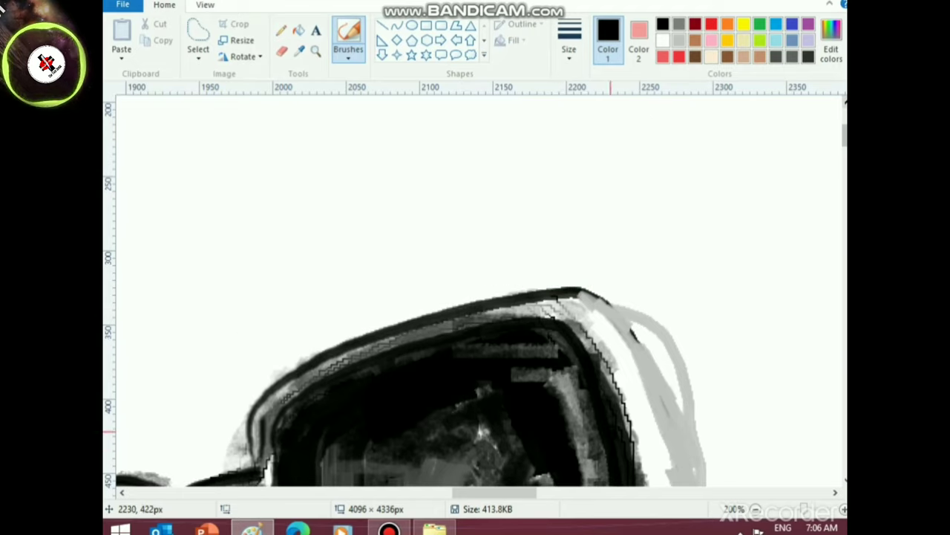
left_click_drag(560, 352, 493, 351)
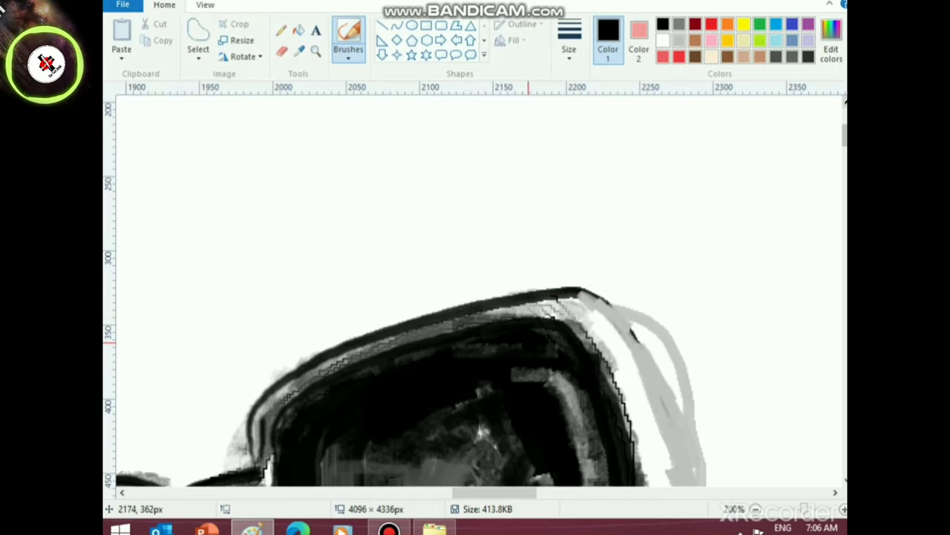
- Darken the lower outer corner and outer side of the right lens's frame with black strokes
scroll(518, 416, "down", 6)
mouse_move(651, 314)
left_mouse_down()
mouse_move(665, 265)
mouse_move(657, 232)
mouse_move(665, 296)
left_mouse_up()
scroll(550, 418, "down", 1)
scroll(551, 419, "up", 6)
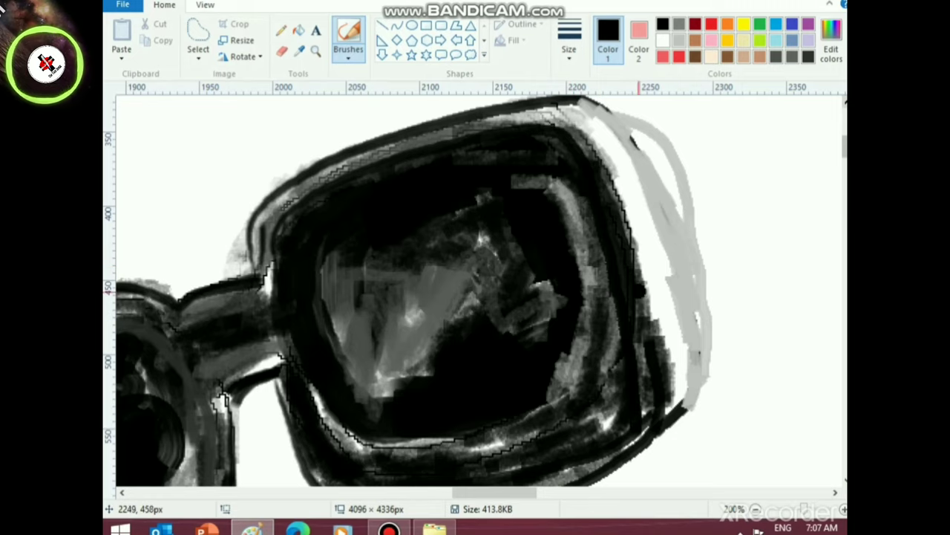
left_click_drag(634, 258, 666, 353)
- Paint white over the right lens's outer side and lower rim to soften the edge
scroll(559, 405, "down", 1)
scroll(560, 405, "down", 3)
scroll(457, 384, "up", 3)
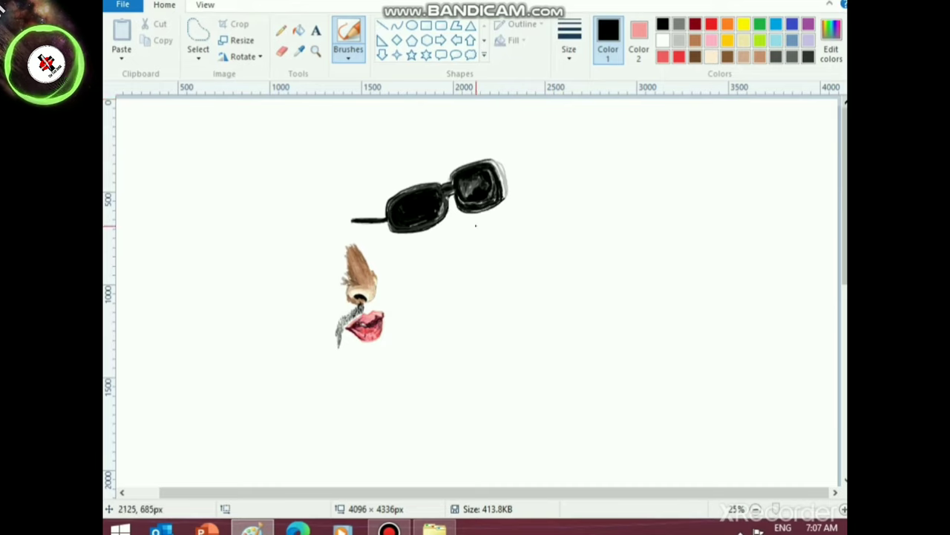
scroll(514, 255, "up", 1)
left_click_drag(433, 492, 659, 492)
left_click(664, 40)
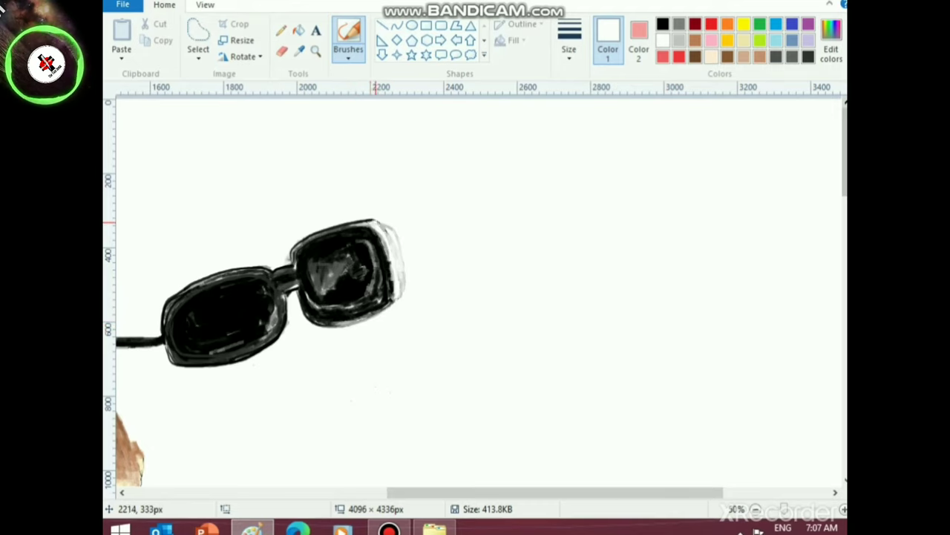
left_click_drag(392, 299, 347, 323)
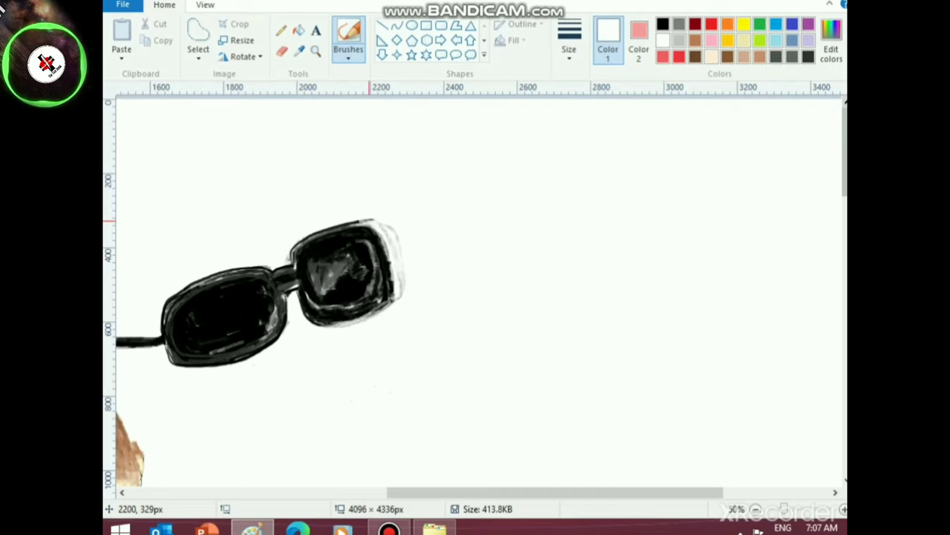
- Activate free-form selection and try tracing around the whole pair of sunglasses
left_click(198, 56)
left_click(221, 108)
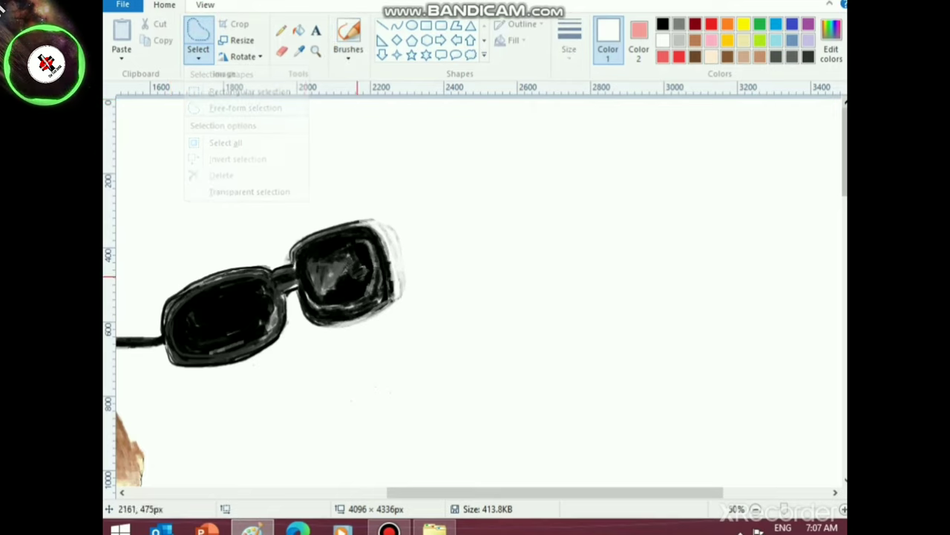
left_click_drag(440, 492, 407, 492)
mouse_move(157, 326)
left_mouse_down()
mouse_move(233, 347)
mouse_move(240, 366)
mouse_move(268, 372)
mouse_move(328, 359)
left_mouse_up()
left_click(456, 397)
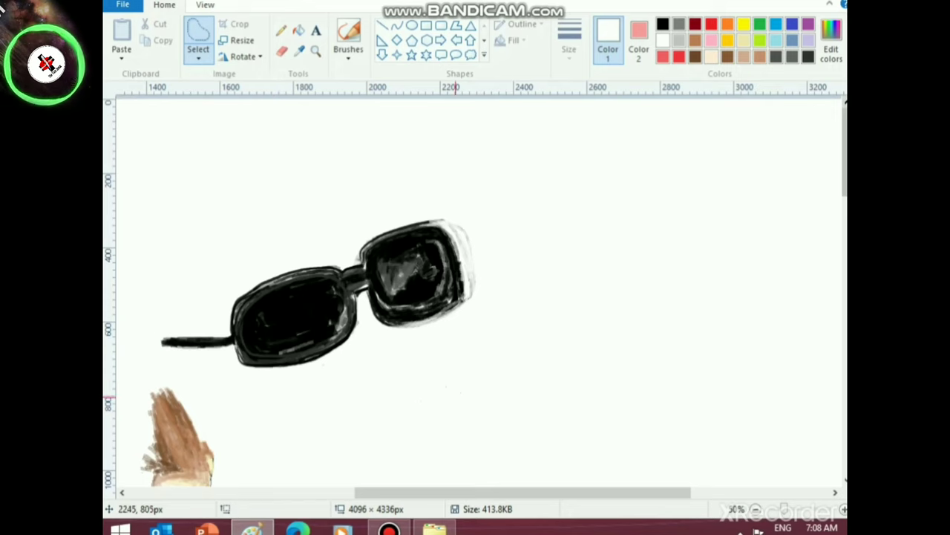
- Trace a free-form selection closely around the sunglasses and move them down over the top of the nose
scroll(352, 431, "up", 1)
scroll(363, 432, "down", 3)
scroll(293, 360, "up", 2)
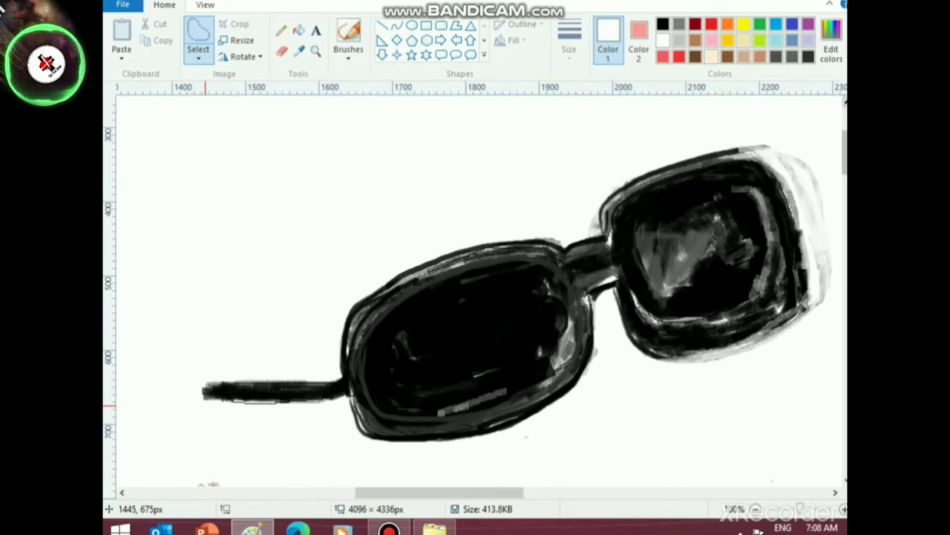
left_click_drag(249, 404, 343, 400)
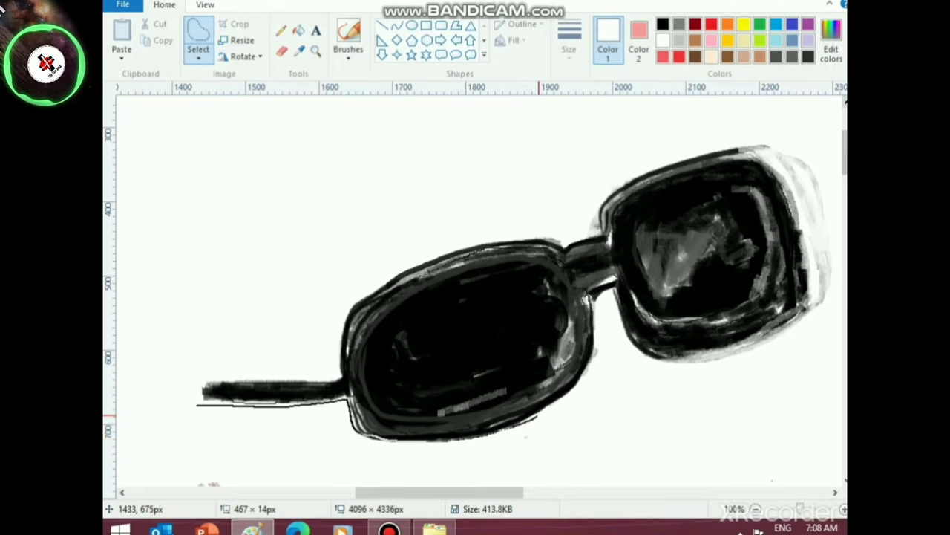
mouse_move(582, 379)
left_mouse_down()
mouse_move(599, 294)
mouse_move(628, 355)
mouse_move(668, 364)
mouse_move(796, 334)
mouse_move(827, 305)
mouse_move(827, 234)
mouse_move(795, 169)
left_mouse_up()
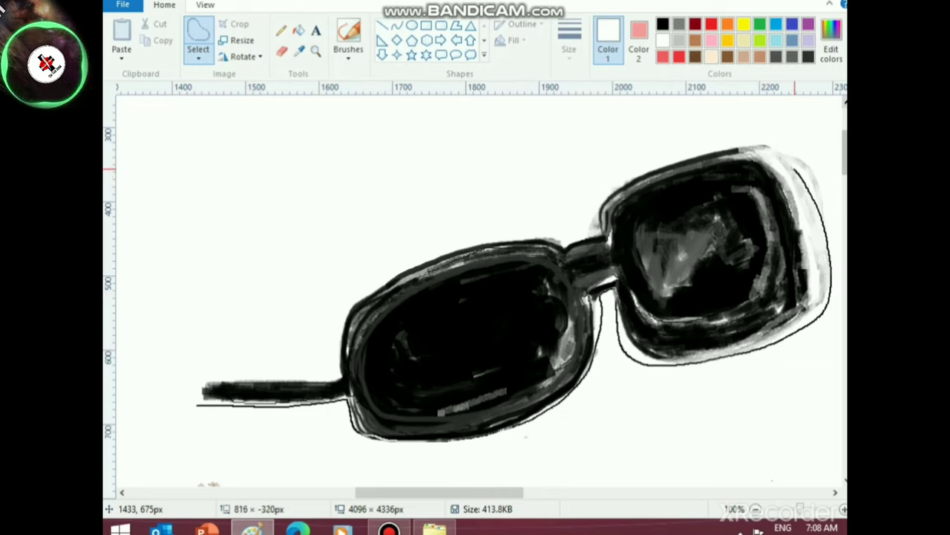
left_click_drag(724, 152, 607, 189)
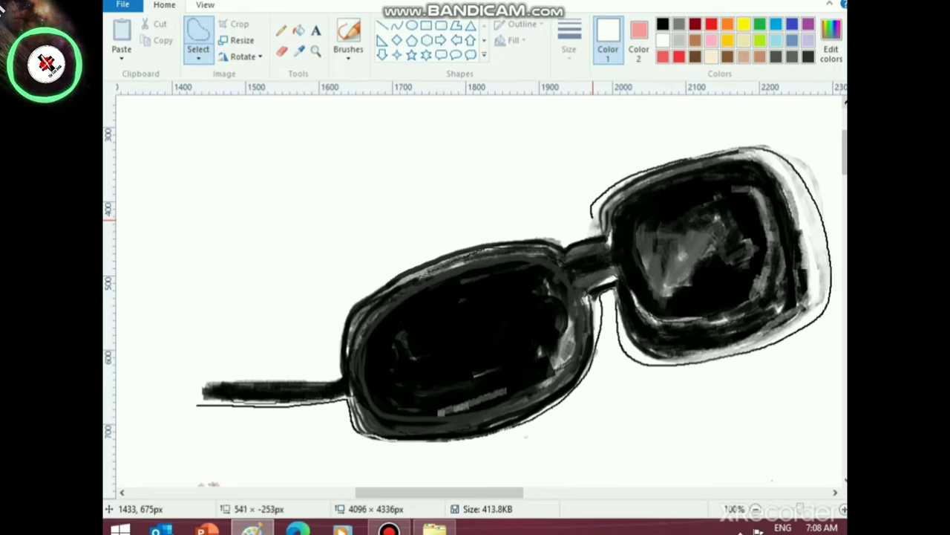
mouse_move(592, 221)
left_mouse_down()
mouse_move(561, 238)
mouse_move(469, 243)
mouse_move(407, 265)
mouse_move(339, 309)
mouse_move(335, 376)
mouse_move(233, 386)
mouse_move(201, 395)
mouse_move(204, 407)
left_mouse_up()
left_click_drag(476, 292, 366, 435)
scroll(366, 434, "down", 3)
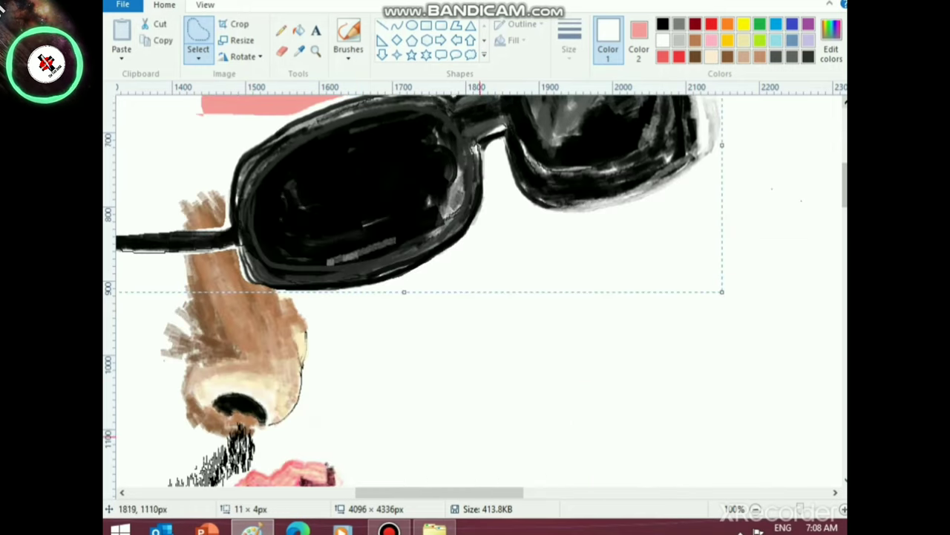
left_click_drag(441, 234, 216, 275)
left_click(440, 416)
scroll(427, 372, "down", 2)
scroll(422, 346, "up", 3)
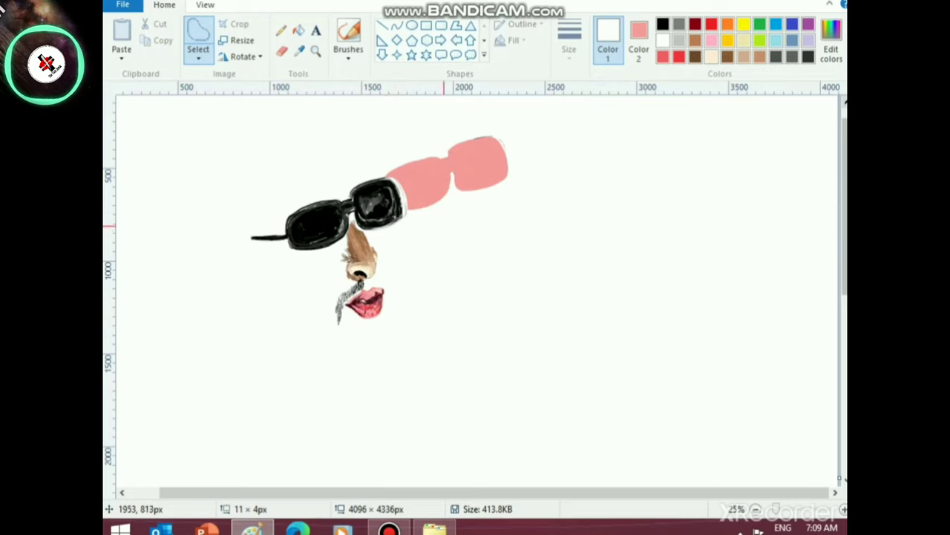
scroll(322, 207, "up", 1)
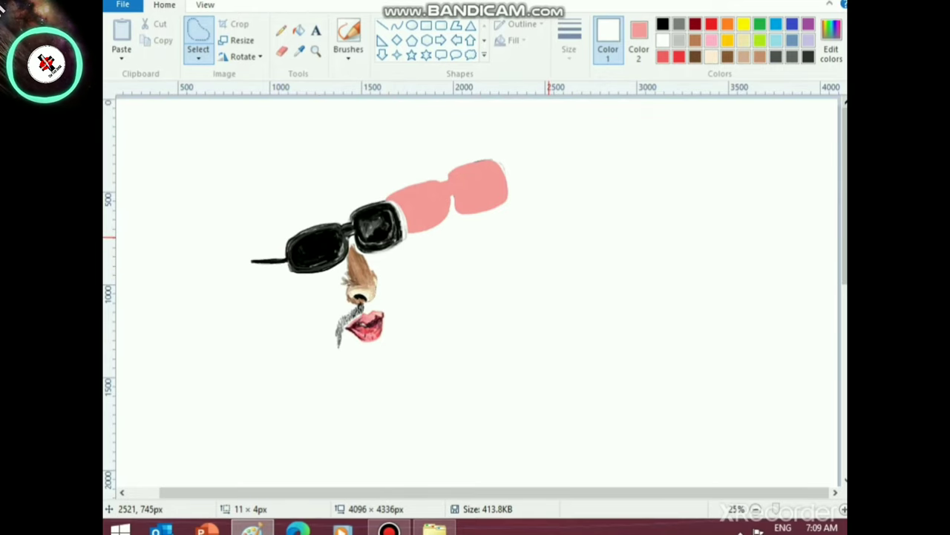
left_click(635, 198)
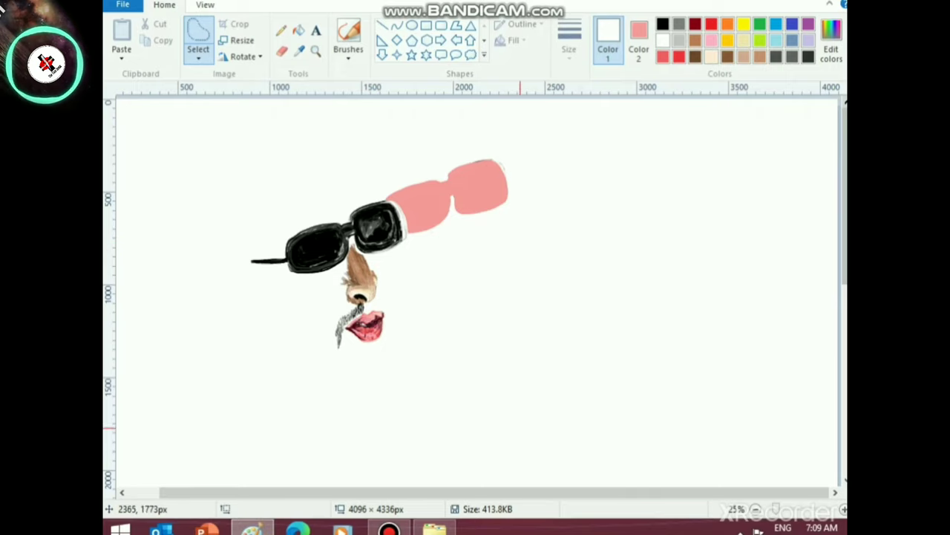
left_click_drag(438, 293, 462, 280)
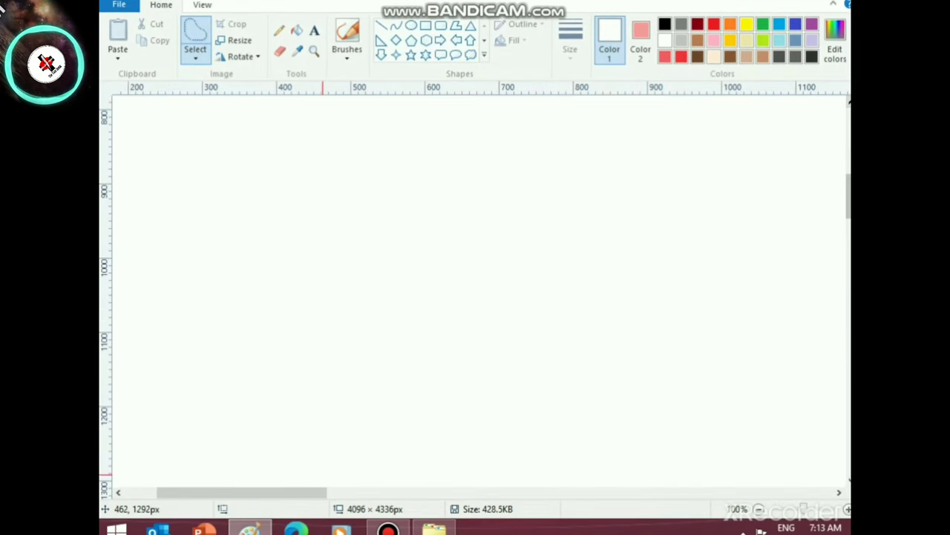
- Try moving the free-form selected sunglasses slightly down toward the top of the nose, and undo the move
left_click_drag(320, 492, 482, 492)
scroll(467, 420, "up", 3)
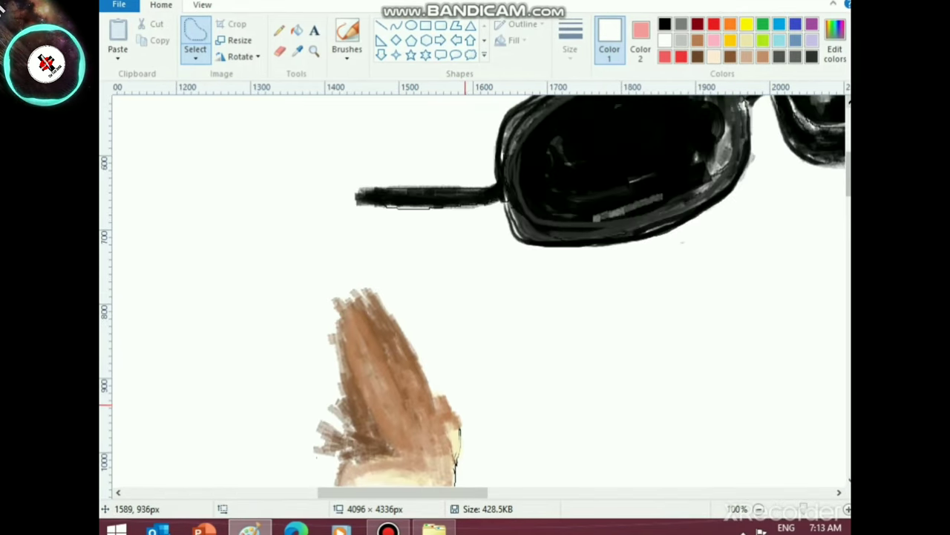
left_click_drag(407, 492, 424, 492)
scroll(325, 482, "right", 3)
scroll(223, 446, "up", 2)
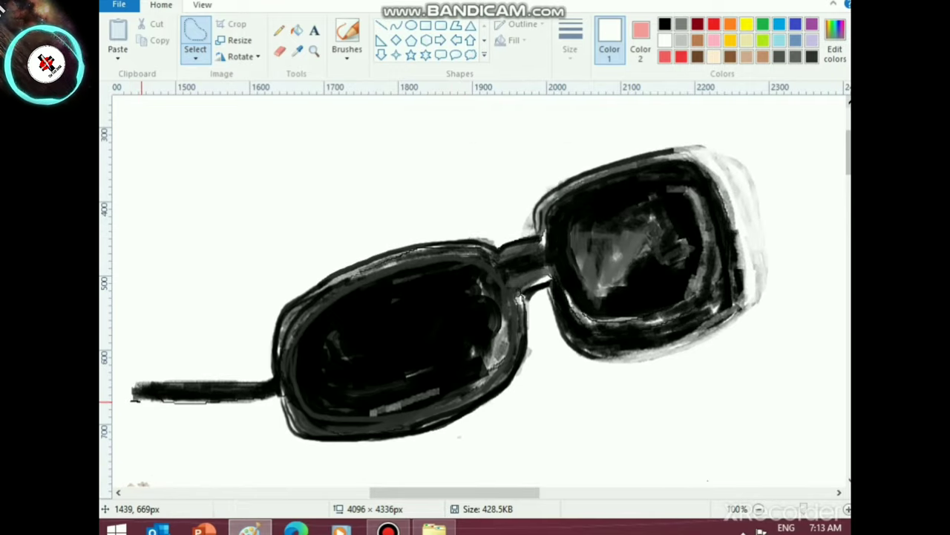
mouse_move(131, 401)
left_mouse_down()
mouse_move(277, 401)
mouse_move(283, 433)
mouse_move(307, 448)
mouse_move(422, 442)
mouse_move(465, 431)
mouse_move(525, 381)
mouse_move(530, 294)
mouse_move(547, 285)
mouse_move(555, 338)
mouse_move(604, 374)
mouse_move(761, 352)
mouse_move(820, 251)
mouse_move(772, 172)
mouse_move(707, 133)
mouse_move(600, 132)
mouse_move(524, 204)
mouse_move(519, 225)
mouse_move(423, 209)
mouse_move(317, 242)
mouse_move(257, 295)
mouse_move(259, 369)
mouse_move(130, 357)
mouse_move(125, 394)
mouse_move(149, 405)
left_mouse_up()
mouse_move(475, 353)
left_mouse_down()
mouse_move(448, 434)
mouse_move(415, 421)
left_mouse_up()
scroll(414, 454, "down", 2)
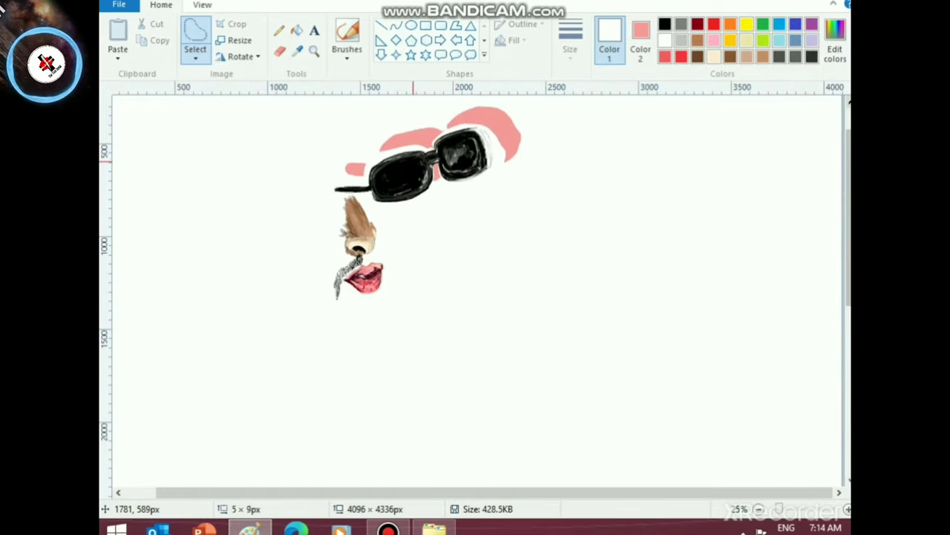
key("ctrl+z")
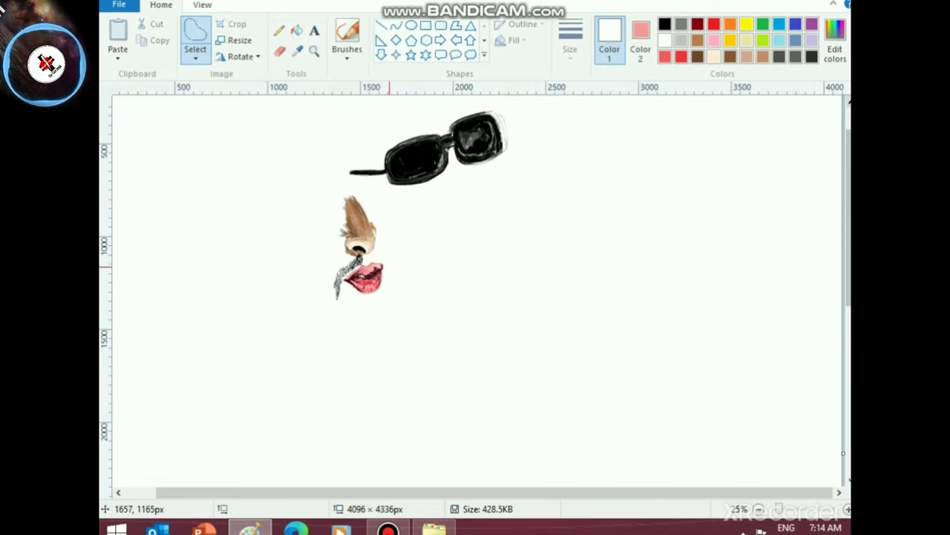
- Select the sunglasses with a loose free-form outline and move them onto the blank canvas right of the nose
mouse_move(352, 171)
left_mouse_down()
mouse_move(408, 197)
mouse_move(438, 193)
mouse_move(456, 139)
mouse_move(492, 120)
mouse_move(506, 126)
mouse_move(491, 111)
mouse_move(451, 111)
mouse_move(366, 140)
mouse_move(353, 176)
left_mouse_up()
left_click_drag(429, 171, 535, 223)
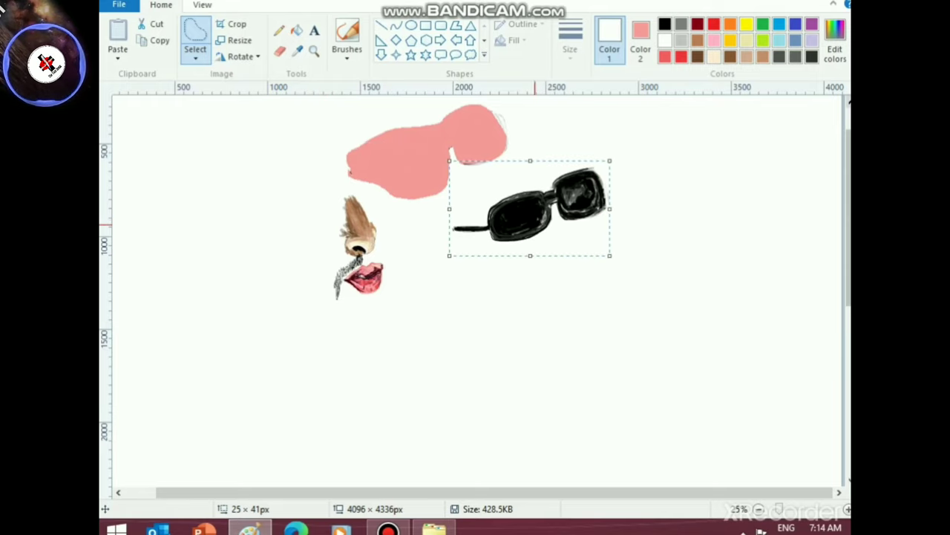
left_click(629, 385)
scroll(566, 359, "up", 1)
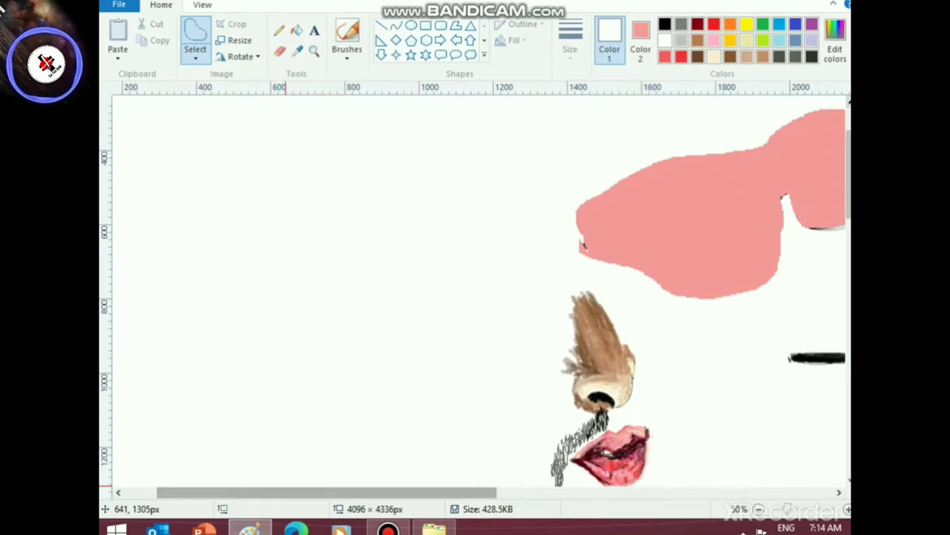
left_click_drag(286, 492, 474, 492)
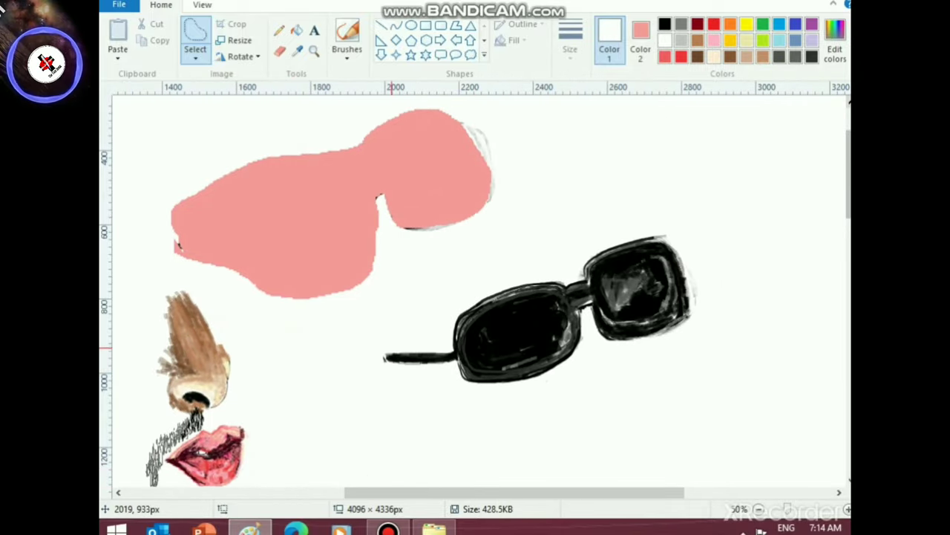
mouse_move(389, 355)
left_mouse_down()
mouse_move(455, 380)
mouse_move(536, 384)
mouse_move(580, 346)
mouse_move(584, 325)
mouse_move(601, 341)
left_mouse_up()
left_click(683, 363)
- Try selecting the sunglasses with a loose free-form outline and moving them over the top of the nose, then back onto the blank canvas beside it
scroll(599, 341, "up", 1)
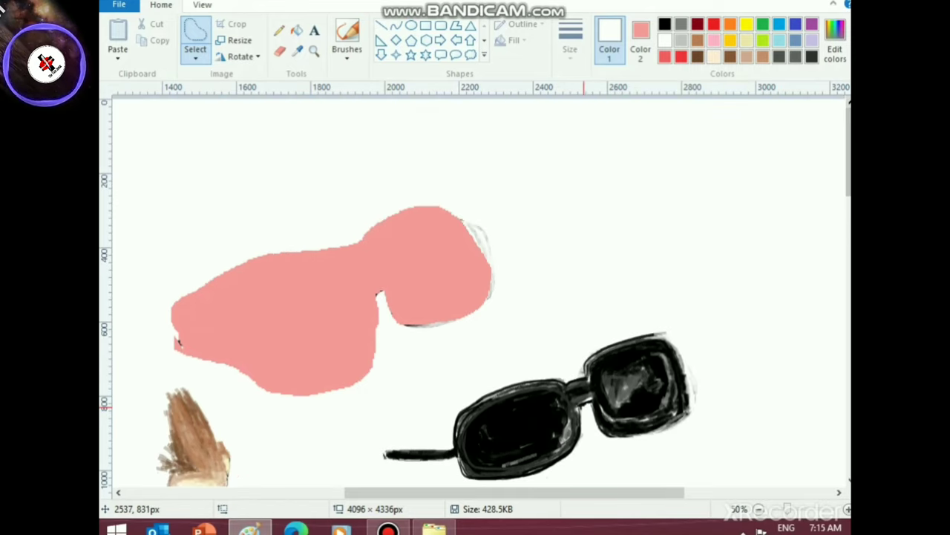
scroll(591, 419, "down", 1)
left_click_drag(549, 493, 640, 492)
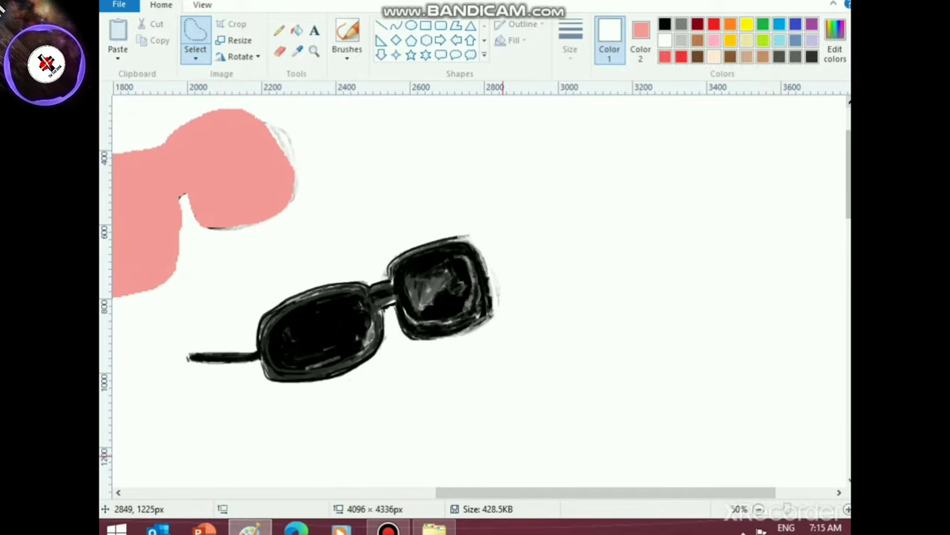
scroll(486, 453, "down", 2)
scroll(346, 250, "up", 1)
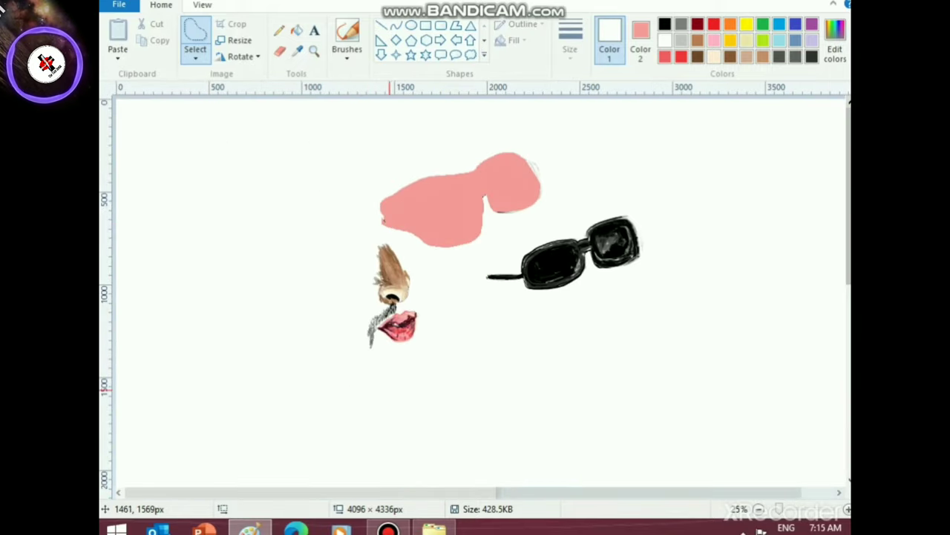
scroll(454, 473, "up", 1)
scroll(479, 475, "down", 3)
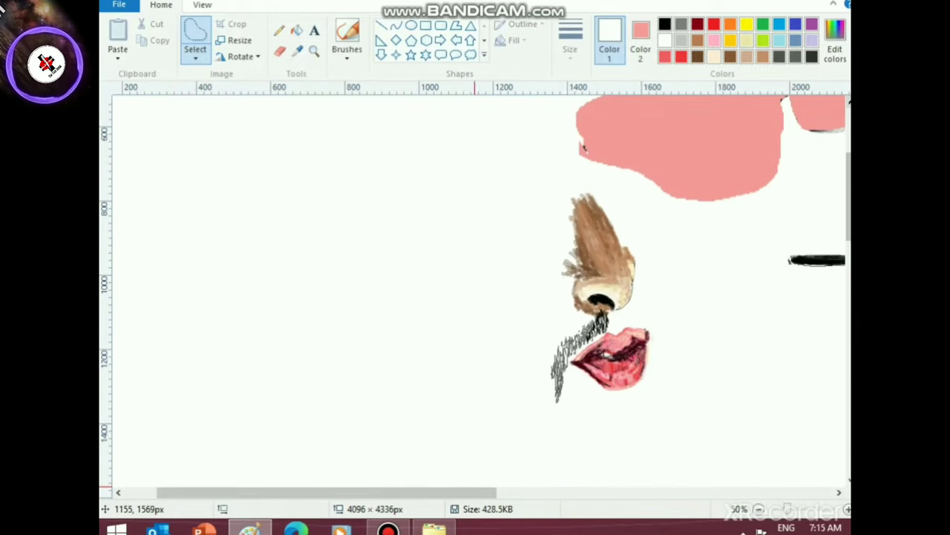
left_click_drag(480, 493, 652, 492)
mouse_move(416, 269)
left_mouse_down()
mouse_move(480, 271)
mouse_move(553, 292)
mouse_move(583, 285)
mouse_move(609, 260)
mouse_move(613, 211)
mouse_move(628, 233)
mouse_move(726, 233)
mouse_move(698, 124)
mouse_move(448, 193)
mouse_move(413, 223)
left_mouse_up()
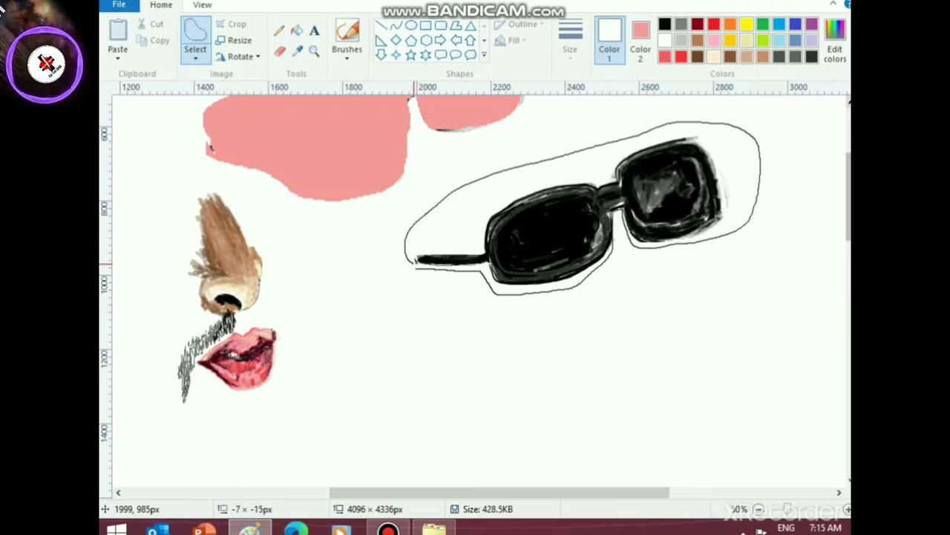
left_click_drag(551, 228, 139, 189)
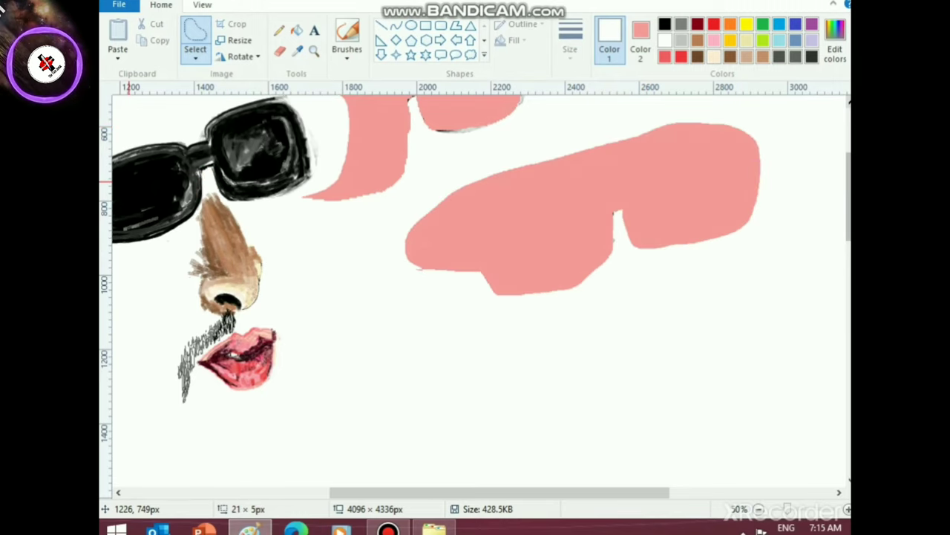
mouse_move(140, 189)
left_mouse_down()
mouse_move(131, 214)
mouse_move(145, 191)
left_mouse_up()
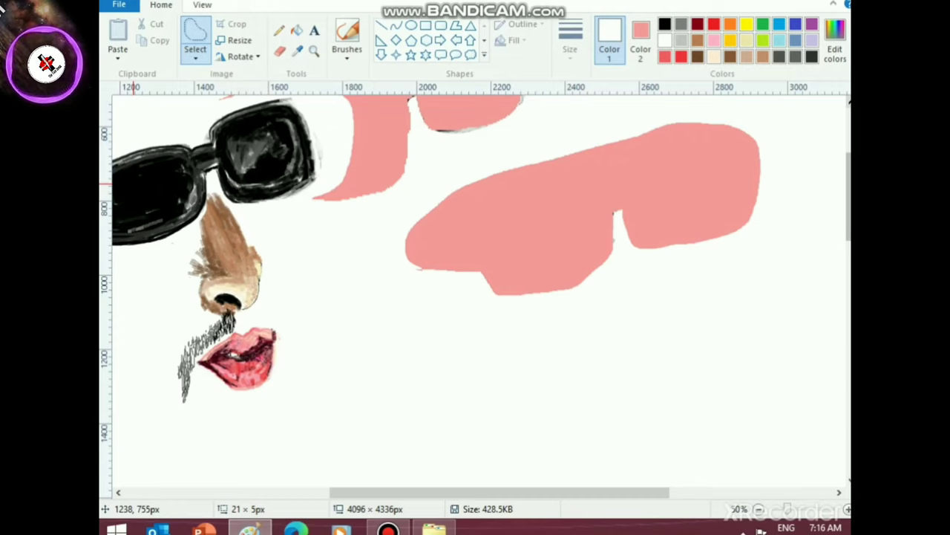
left_click_drag(145, 191, 430, 247)
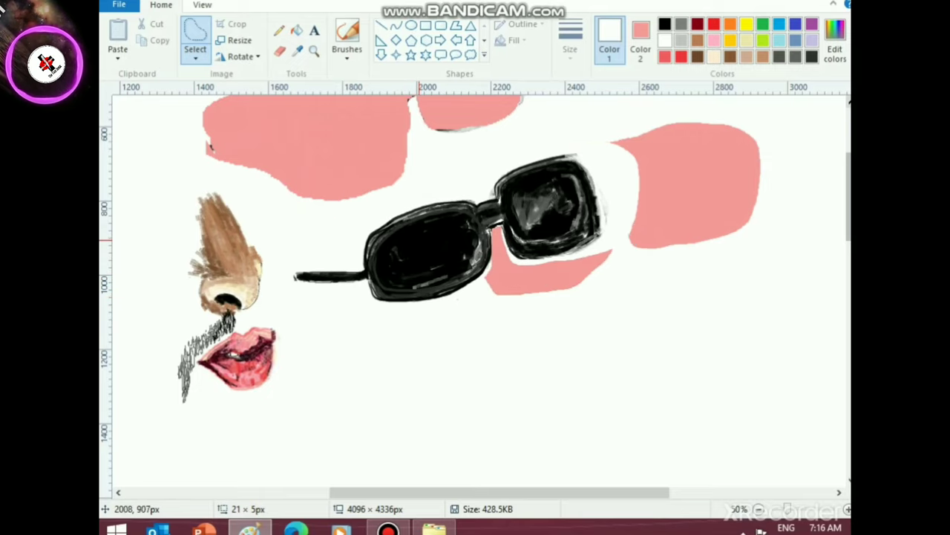
- Try moving a free-form selection of the nose, mustache and lips slightly, and undo this move and the last sunglasses move
mouse_move(183, 186)
left_mouse_down()
mouse_move(141, 326)
mouse_move(262, 442)
mouse_move(309, 323)
mouse_move(227, 187)
mouse_move(172, 186)
left_mouse_up()
mouse_move(197, 271)
left_mouse_down()
mouse_move(517, 330)
mouse_move(477, 305)
mouse_move(480, 278)
mouse_move(195, 281)
left_mouse_up()
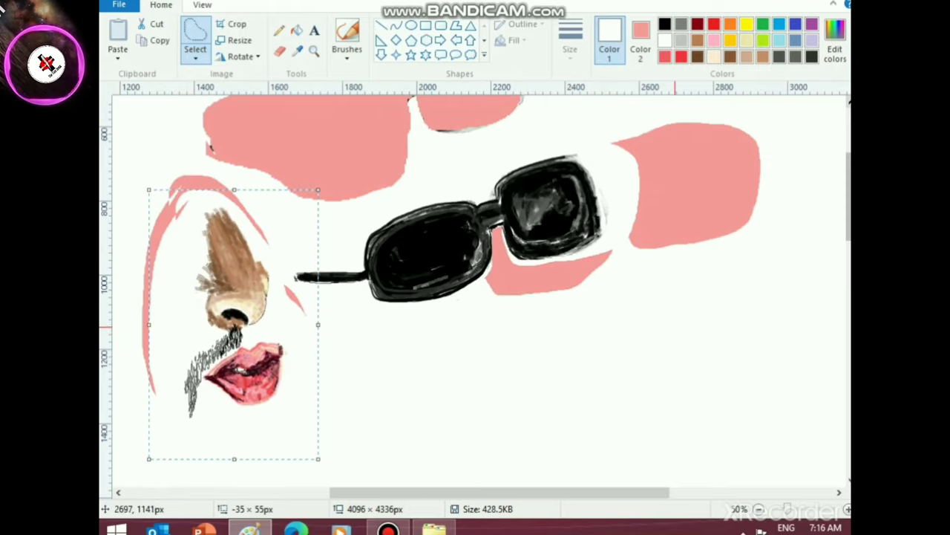
left_click(681, 337)
key("ctrl+z")
key("ctrl+z")
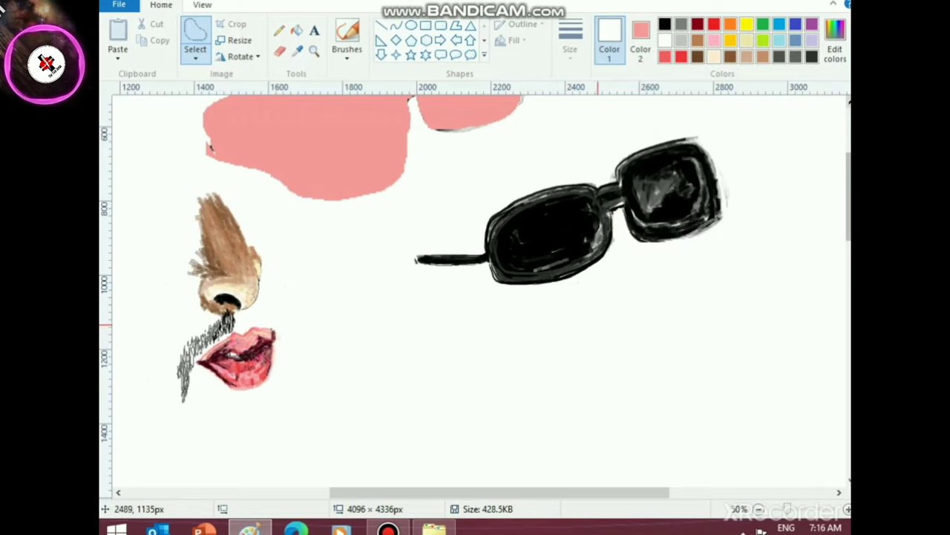
- Trace a free-form selection around the sunglasses, move them so the bridge rests on top of the nose, and deselect them
mouse_move(414, 265)
left_mouse_down()
mouse_move(487, 264)
mouse_move(492, 282)
mouse_move(515, 285)
mouse_move(577, 282)
mouse_move(611, 257)
mouse_move(629, 207)
mouse_move(744, 205)
mouse_move(705, 115)
mouse_move(629, 122)
mouse_move(454, 171)
mouse_move(414, 227)
mouse_move(412, 261)
left_mouse_up()
left_click_drag(637, 200, 249, 184)
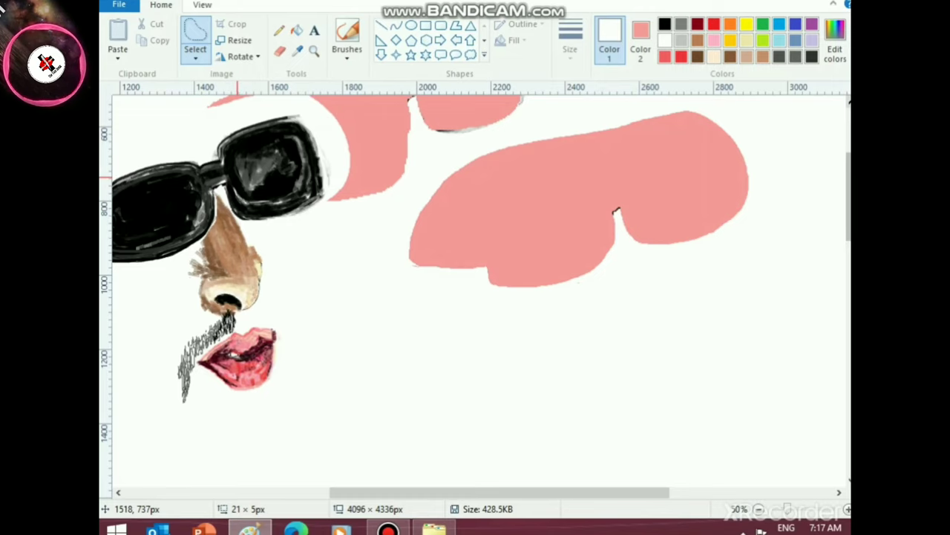
left_click_drag(248, 184, 251, 184)
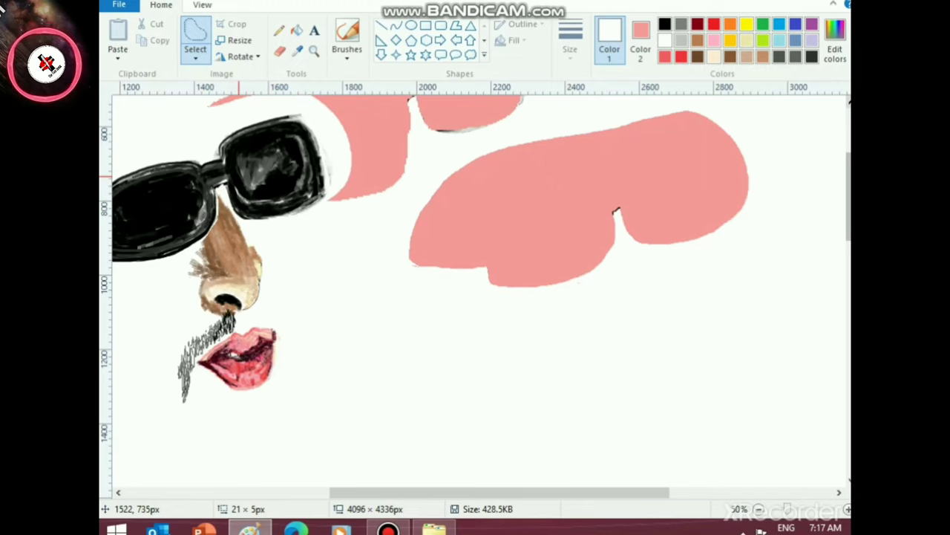
mouse_move(250, 183)
left_mouse_down()
mouse_move(237, 197)
mouse_move(241, 186)
mouse_move(250, 189)
mouse_move(236, 179)
left_mouse_up()
left_click(502, 327)
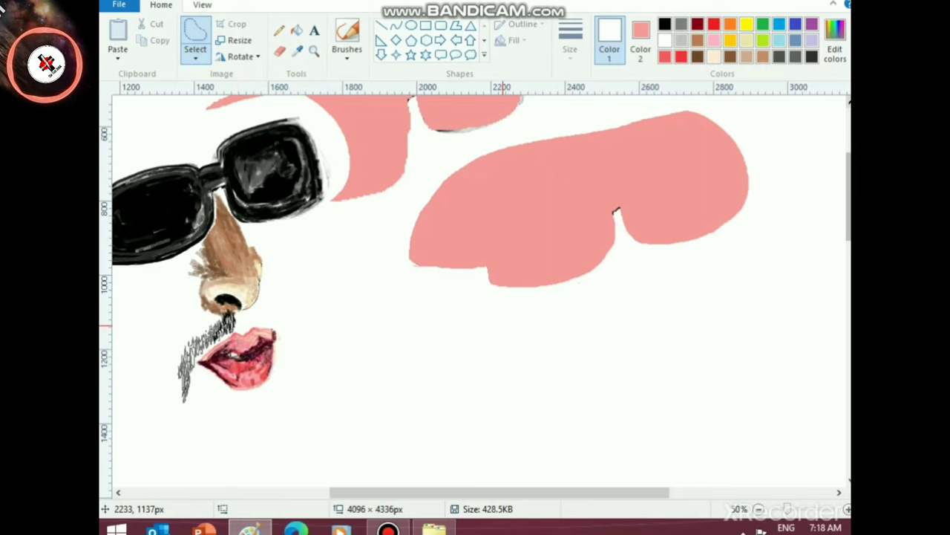
- Fill the pink patches left behind by the moved sunglasses with white
scroll(461, 346, "down", 2)
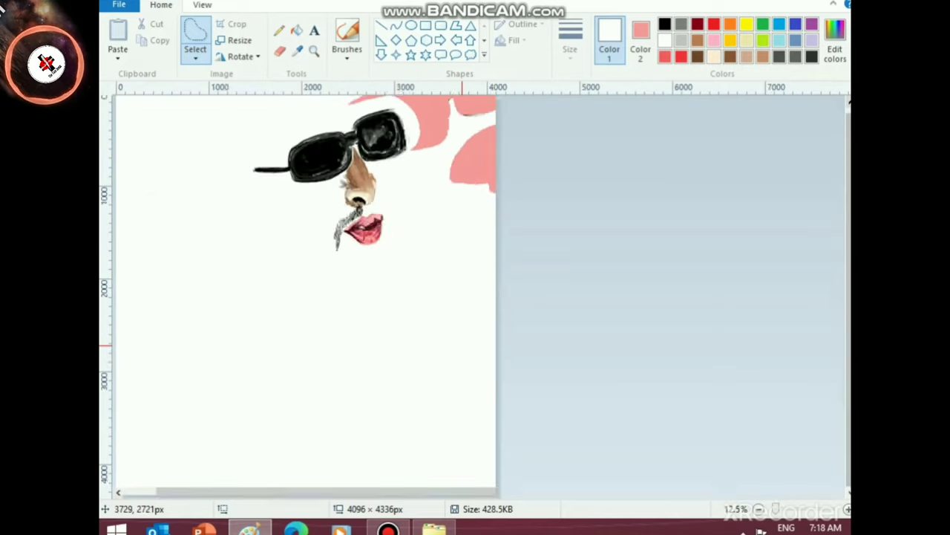
scroll(399, 349, "up", 1)
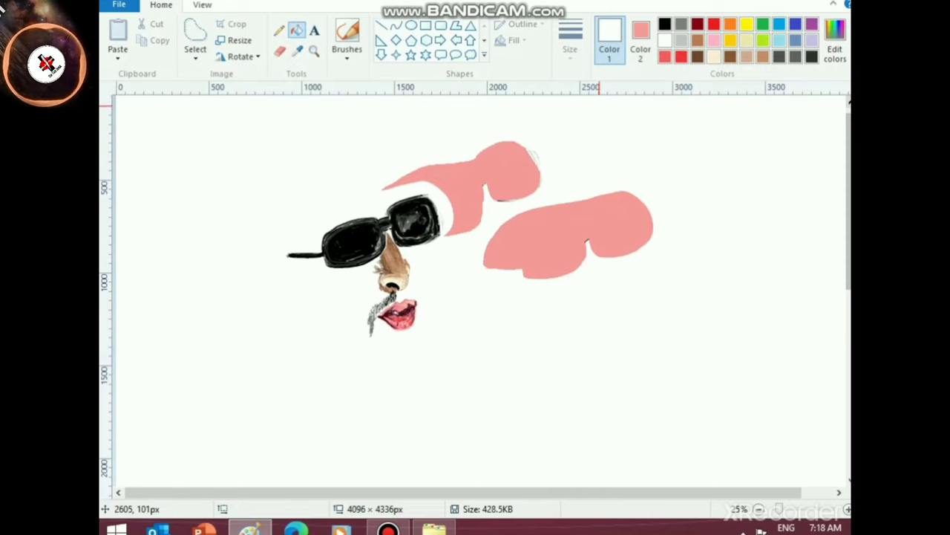
left_click(665, 23)
left_click(535, 166)
left_click(442, 215)
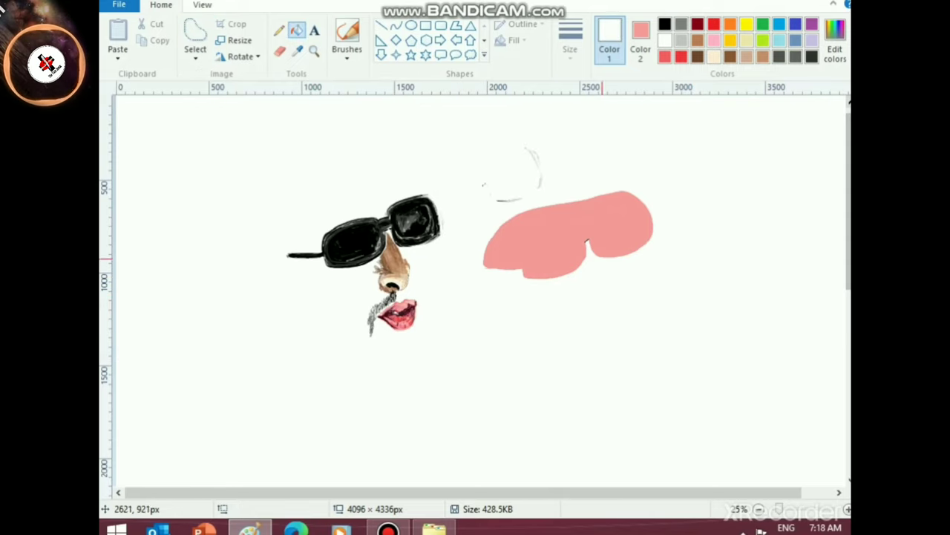
left_click(597, 223)
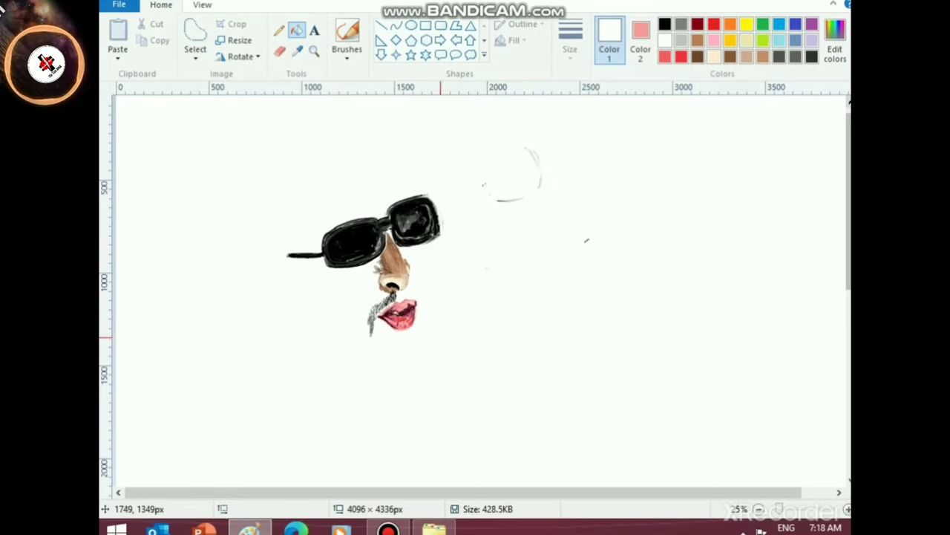
- Thicken the drooping left side of the mustache with short black Pencil strokes and begin extending it beneath the nose
left_click(279, 30)
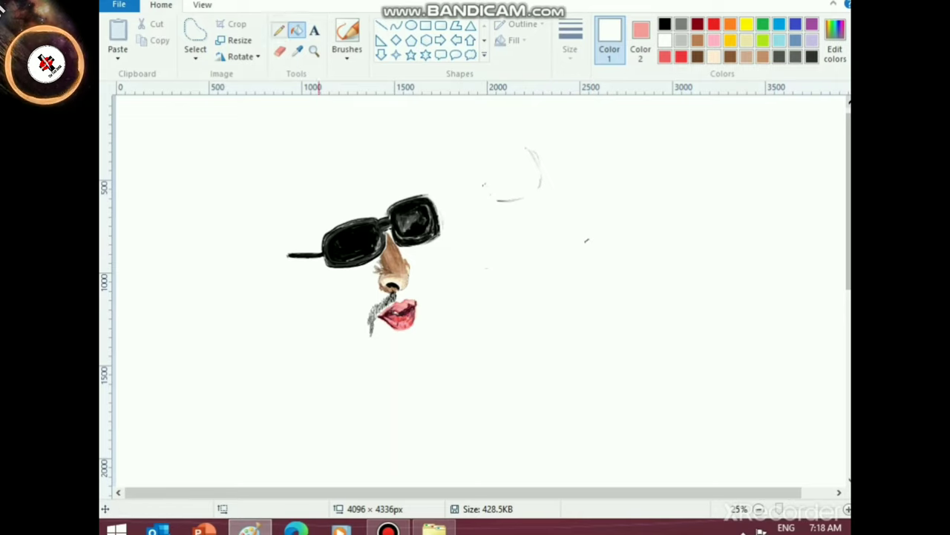
left_click(665, 23)
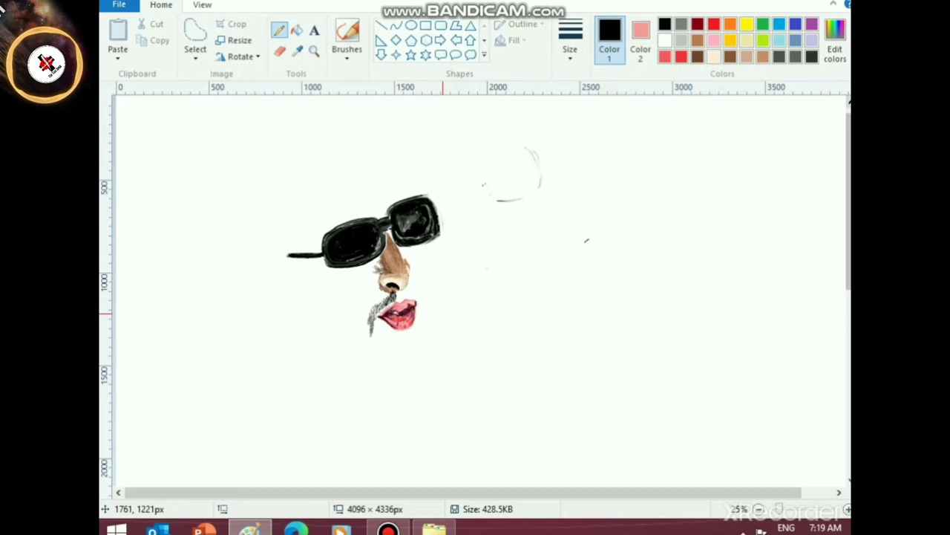
scroll(444, 313, "up", 1)
scroll(444, 313, "down", 4)
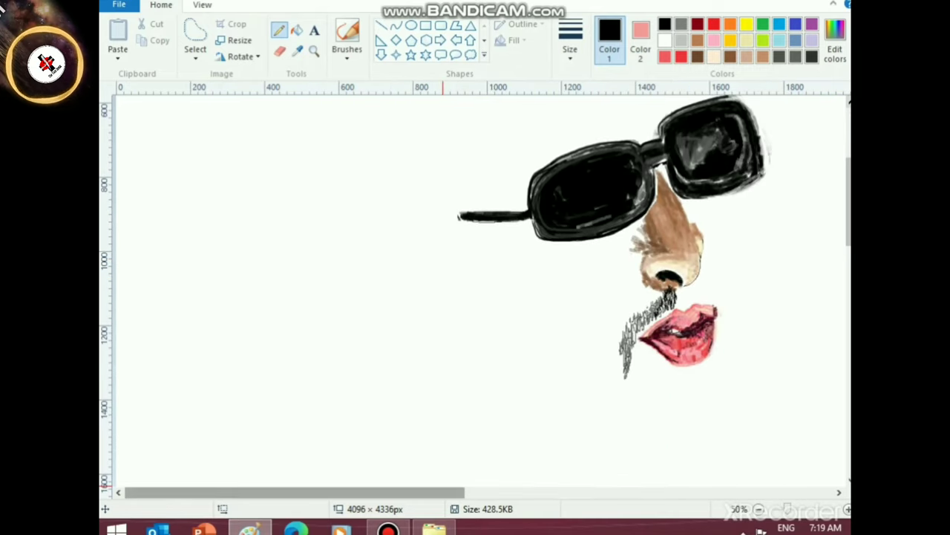
scroll(443, 313, "right", 3)
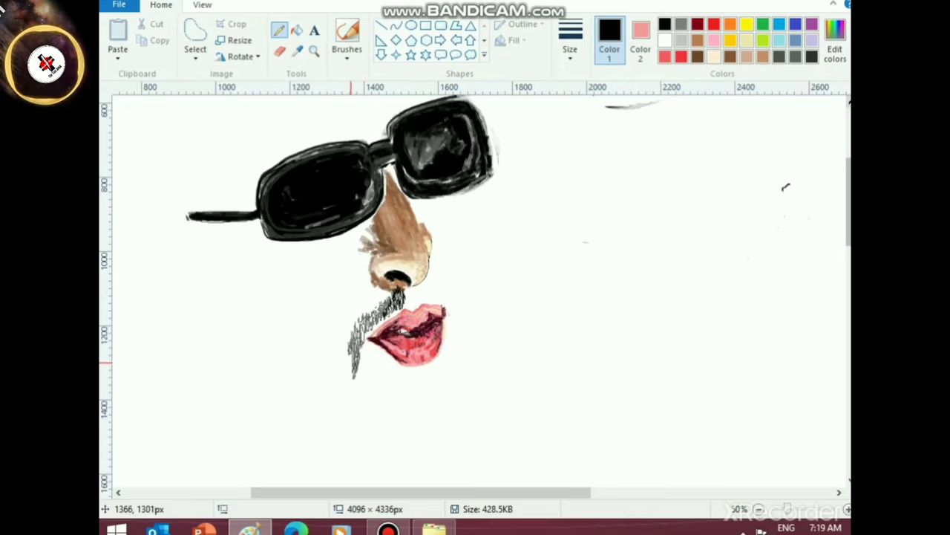
left_click_drag(352, 364, 347, 385)
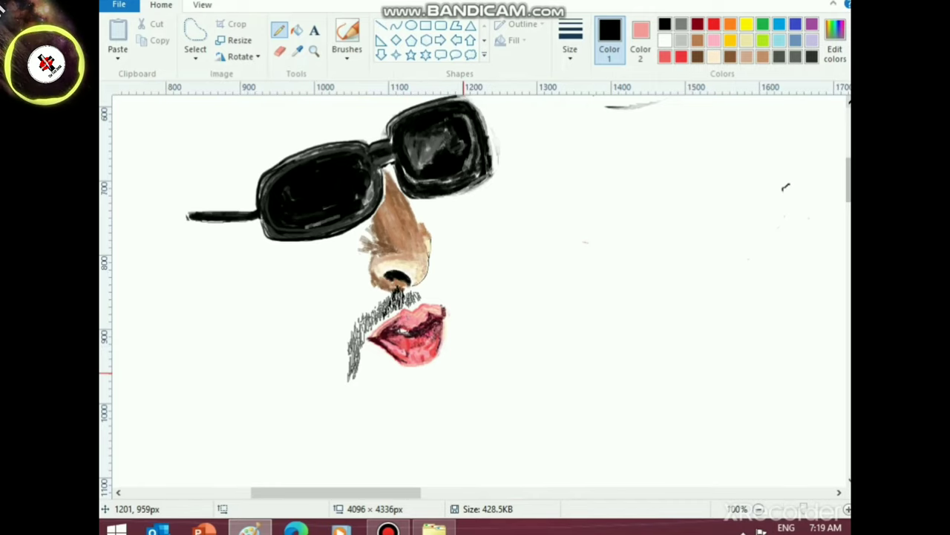
- Draw the right half of the mustache above the upper lip with short black strokes, curving down past the corner of the mouth
scroll(405, 300, "up", 1)
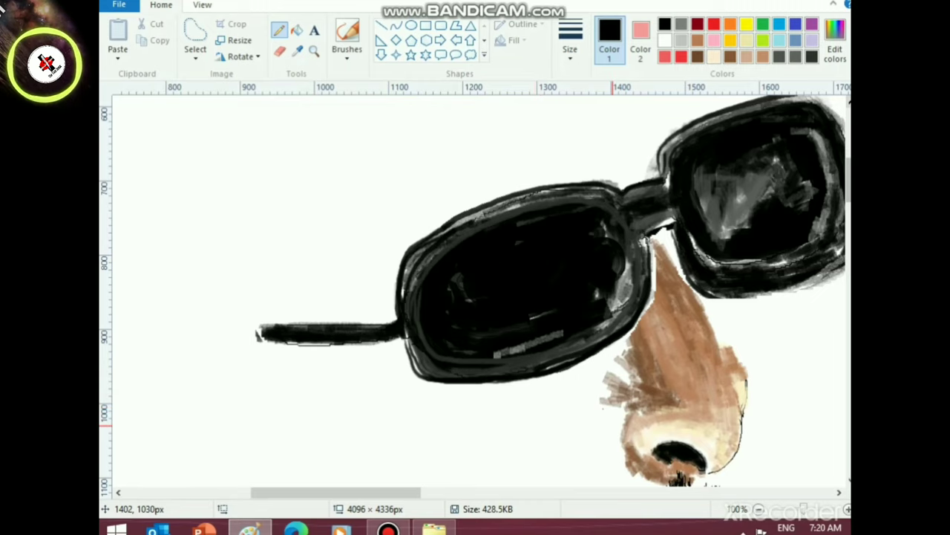
left_click_drag(341, 492, 420, 492)
scroll(419, 492, "down", 3)
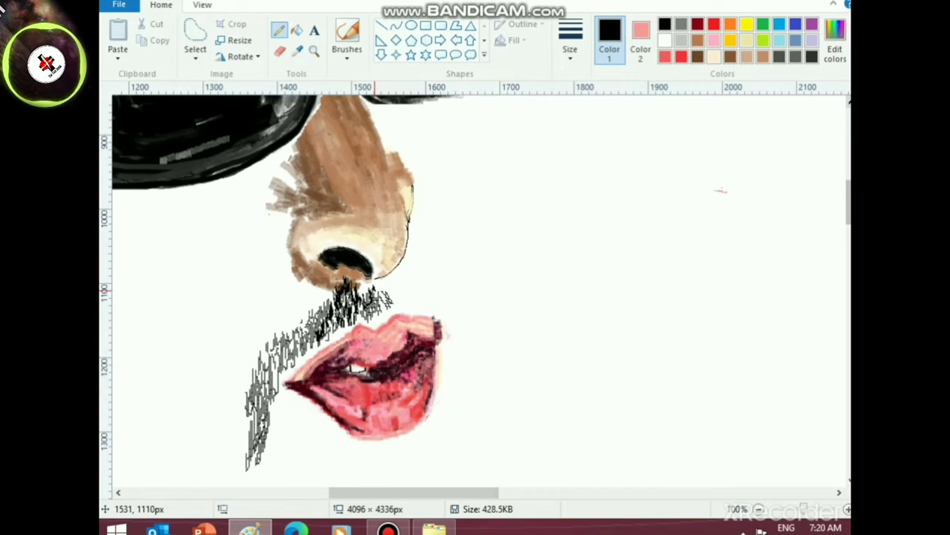
mouse_move(374, 290)
left_mouse_down()
mouse_move(406, 298)
mouse_move(399, 288)
mouse_move(378, 291)
mouse_move(433, 298)
mouse_move(464, 340)
left_mouse_up()
left_click_drag(456, 325, 462, 343)
mouse_move(441, 301)
left_mouse_down()
mouse_move(452, 311)
mouse_move(418, 310)
left_mouse_up()
left_click_drag(408, 302, 414, 310)
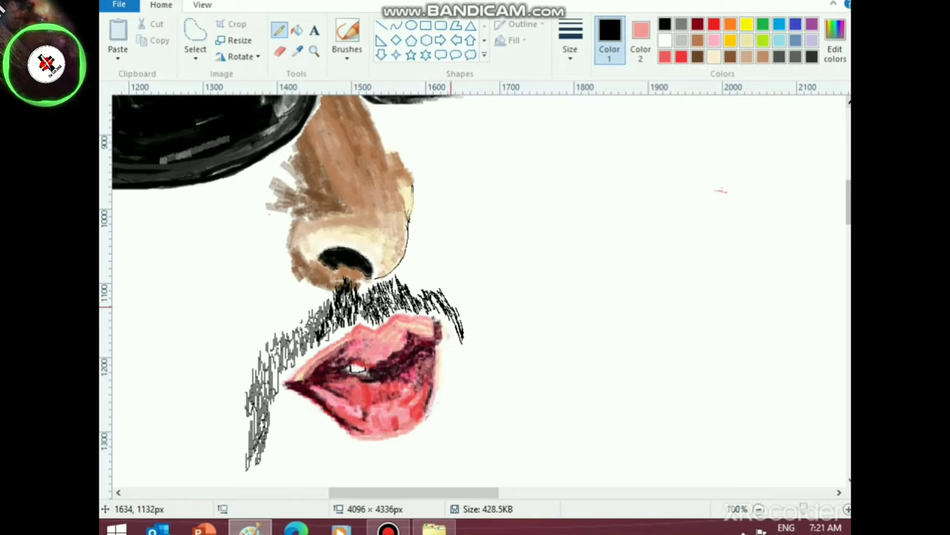
mouse_move(464, 332)
left_mouse_down()
mouse_move(473, 335)
mouse_move(465, 345)
left_mouse_up()
scroll(453, 349, "down", 3)
scroll(430, 322, "up", 2)
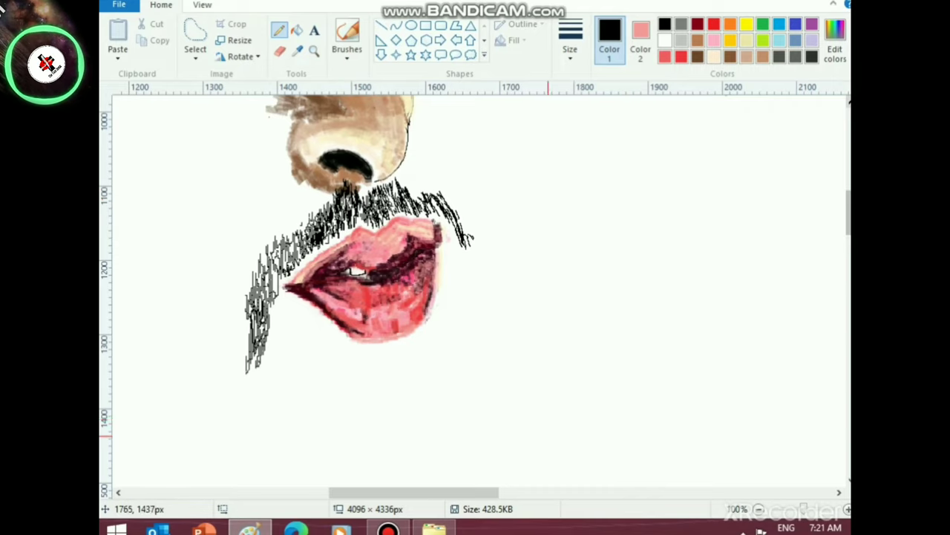
- Try sketching the face's edge downward from the right lens of the sunglasses, and undo the strokes
scroll(549, 438, "down", 3)
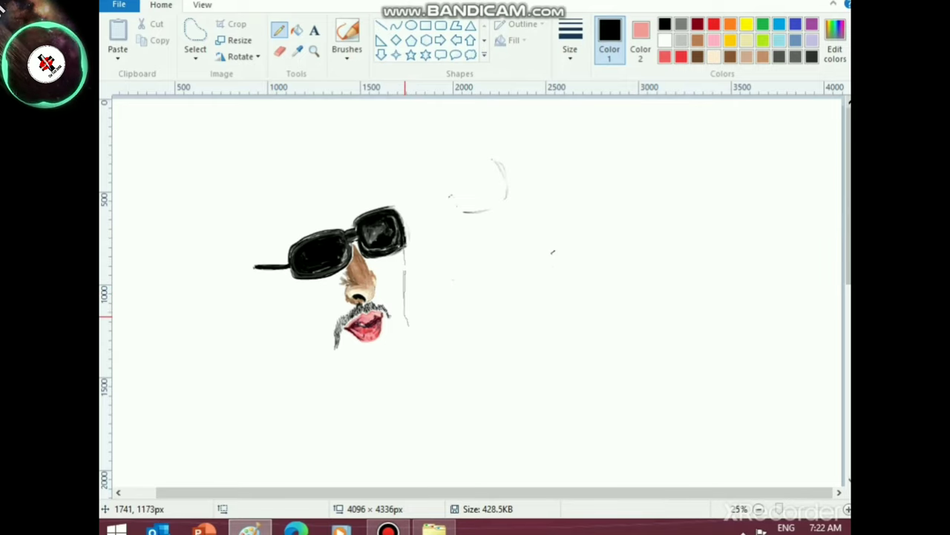
left_click_drag(405, 317, 402, 350)
key("ctrl+z")
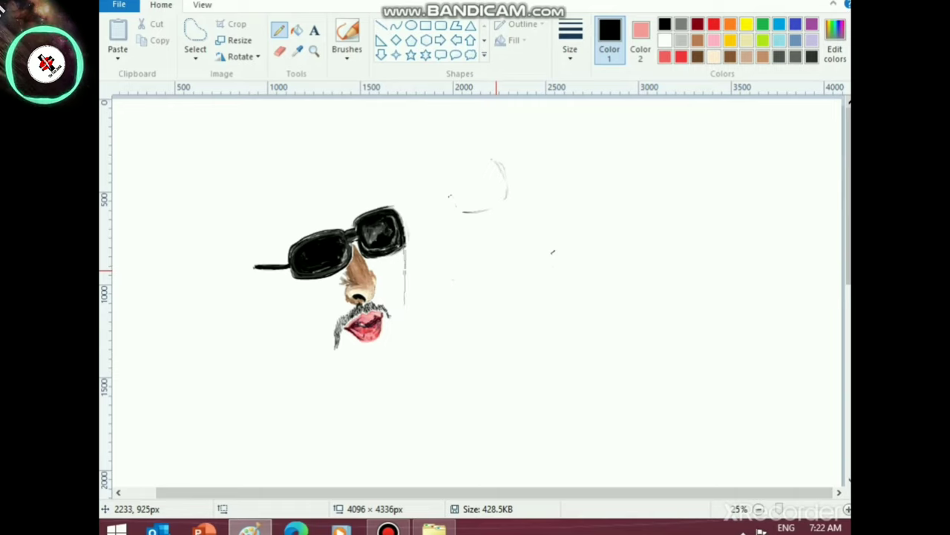
key("ctrl+z")
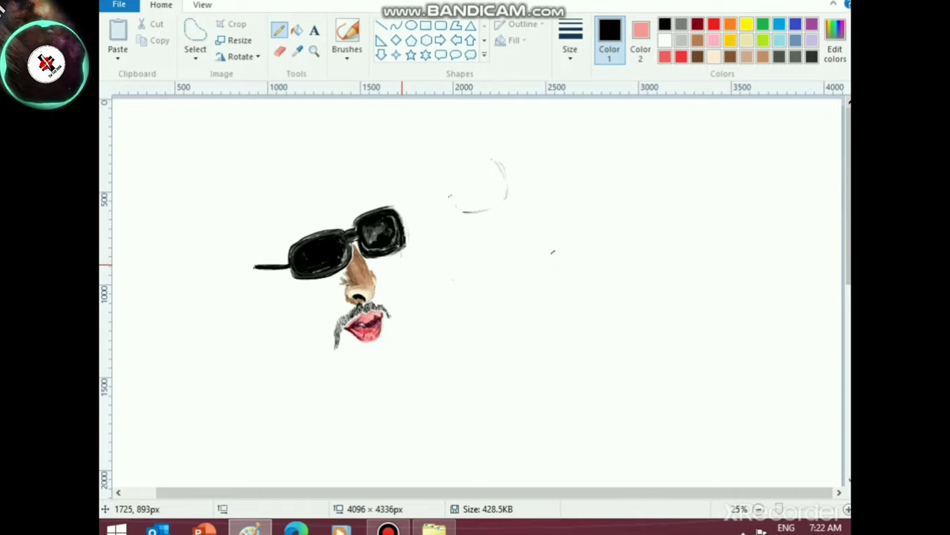
- Sketch the face's side in thin black Pencil strokes from the right lens down to the jaw, curving under the lips as the chin
left_click_drag(402, 253, 402, 277)
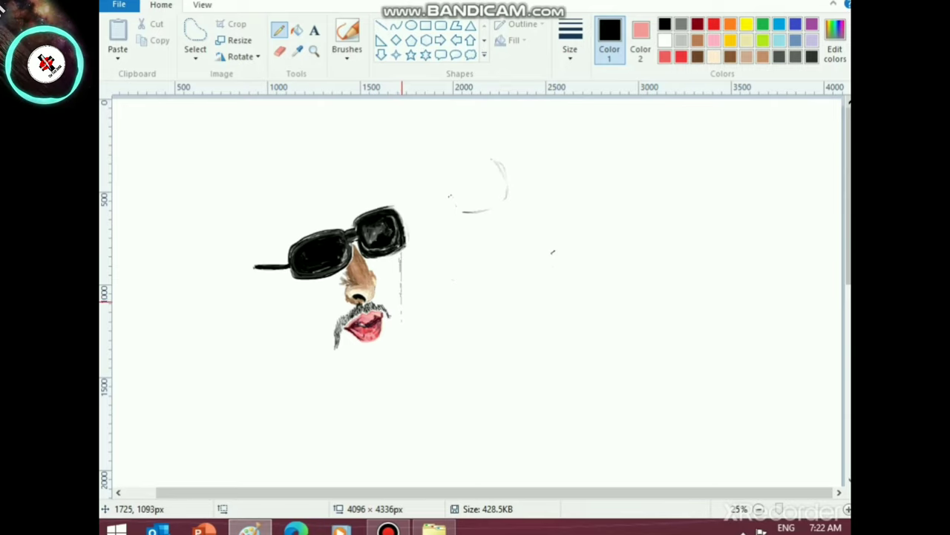
left_click_drag(402, 306, 401, 359)
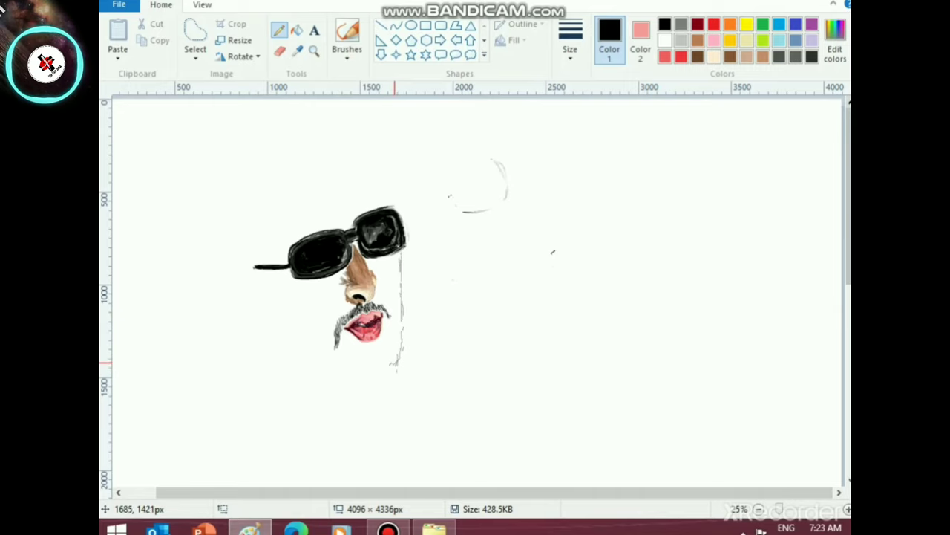
left_click_drag(398, 365, 356, 377)
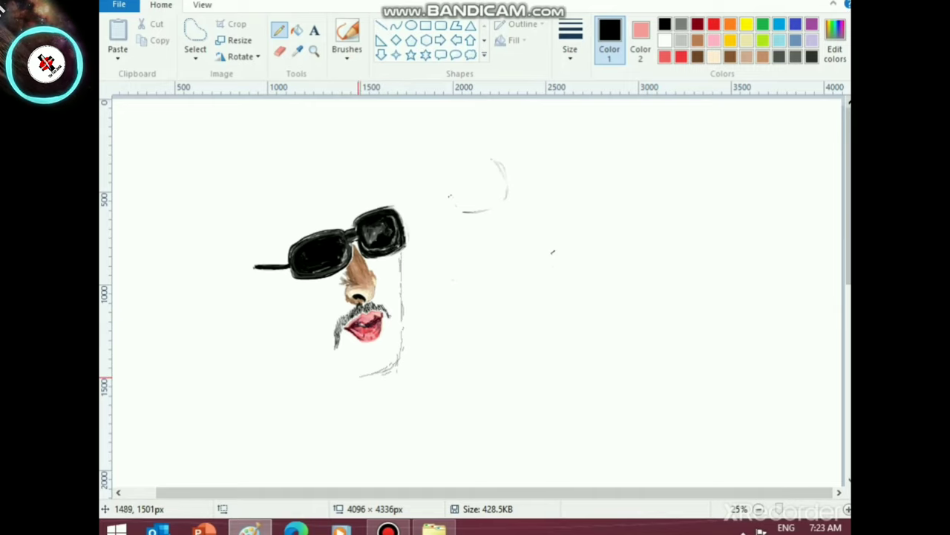
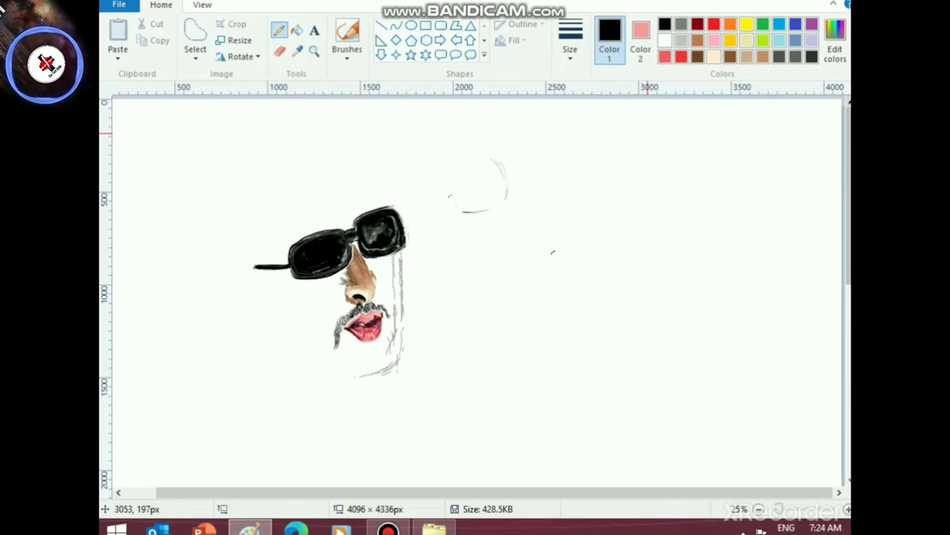
- Fade the chin and lower jaw sketch lines with white Natural pencil strokes at the second-thickest size
left_click(666, 40)
left_click(347, 55)
left_click(438, 116)
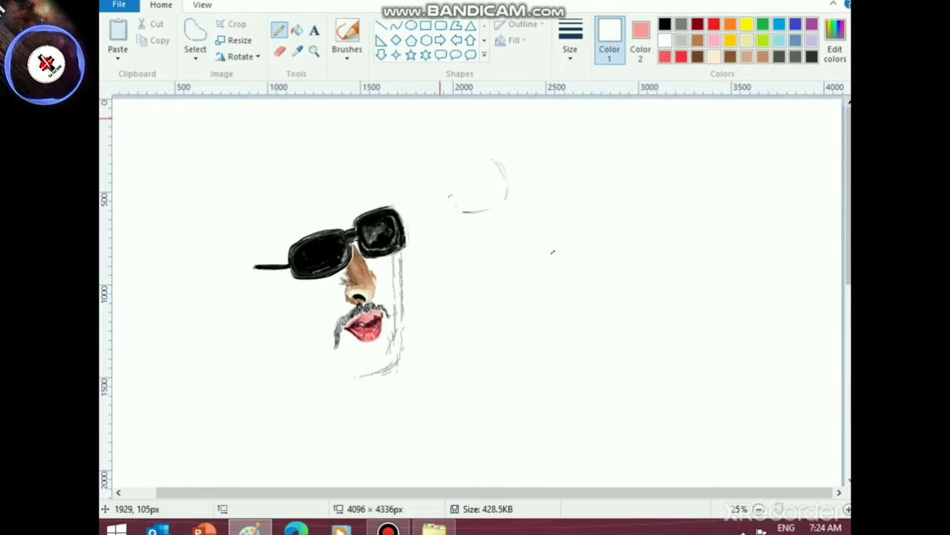
left_click(347, 55)
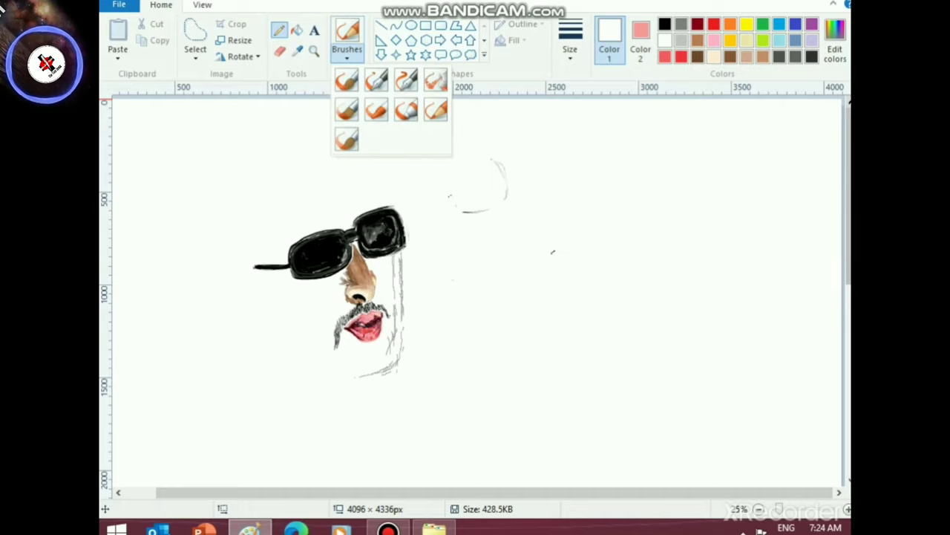
left_click(435, 110)
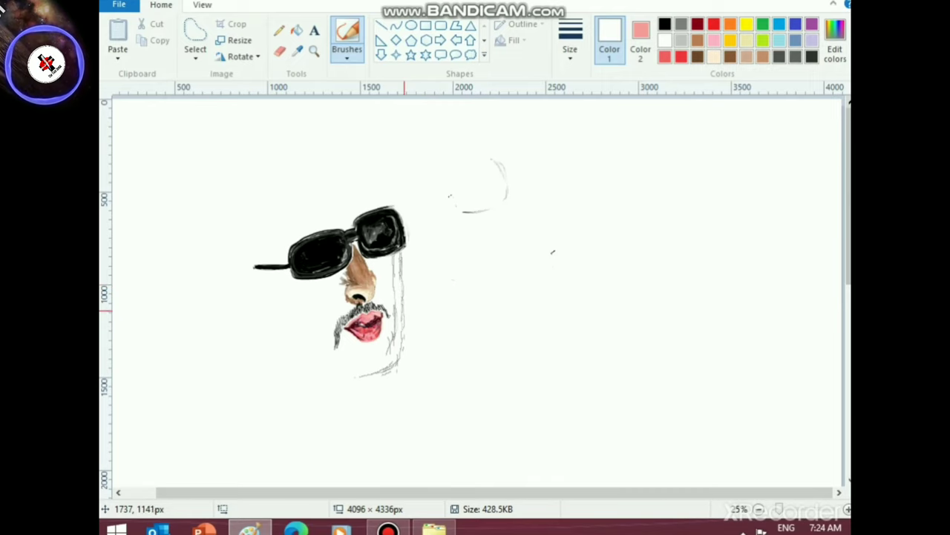
left_click(570, 42)
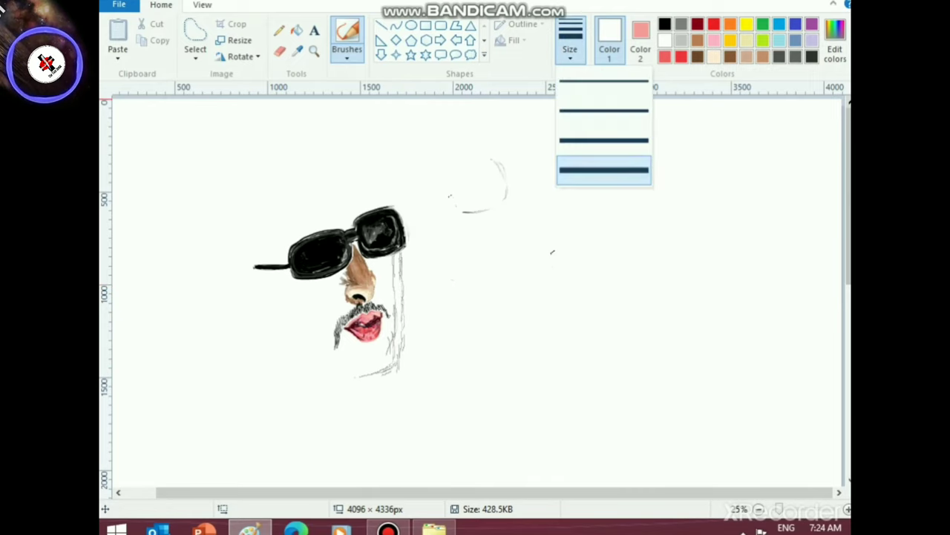
left_click(595, 142)
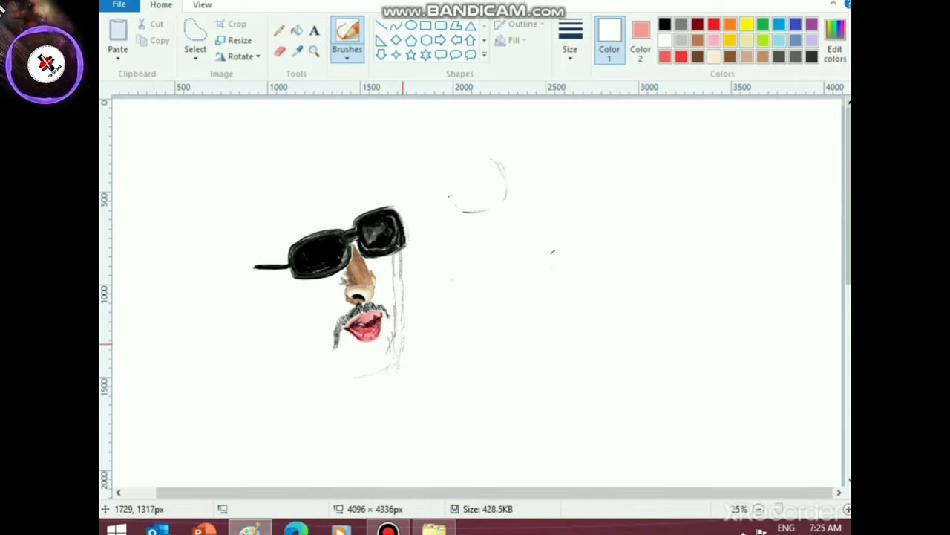
- Try erasing the outer jaw line beside the lips with the Eraser, and undo the stroke
left_click(280, 52)
left_click(570, 49)
left_click(604, 140)
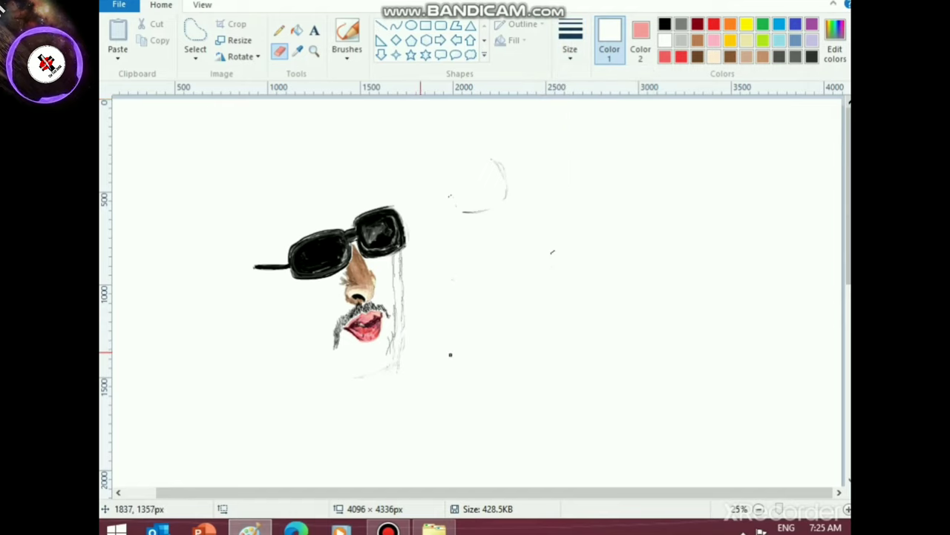
left_click_drag(402, 357, 410, 325)
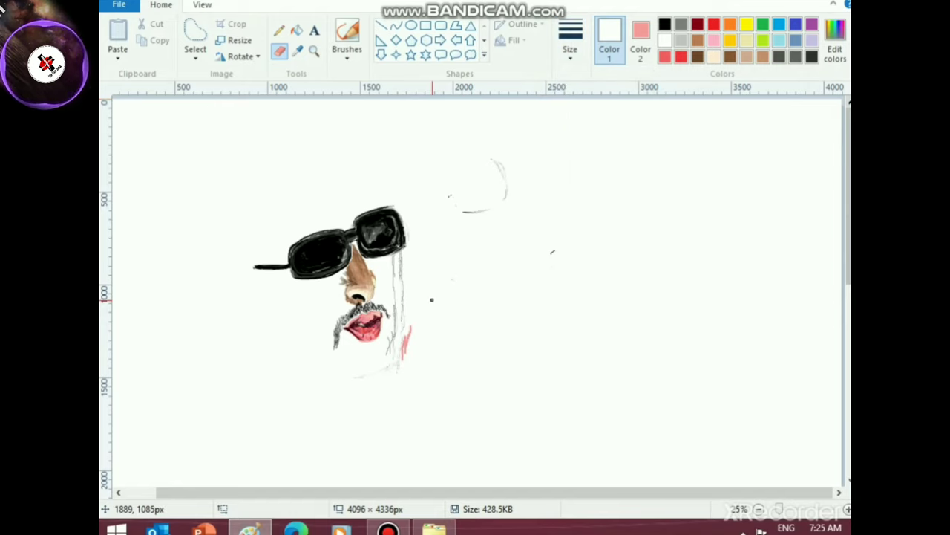
key("ctrl+z")
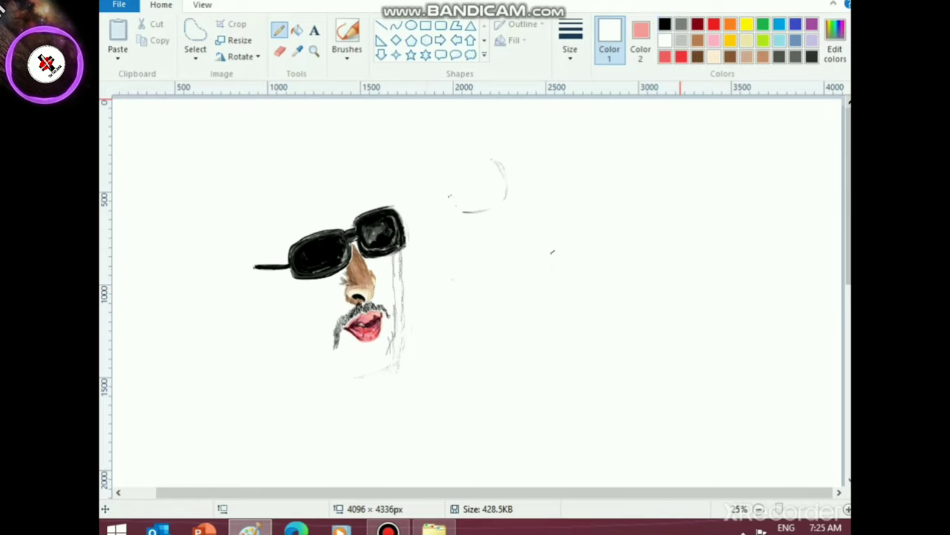
- Rework the jaw and chin outline with short black Pencil strokes and sketch a small beard patch under the lower lip
left_click(664, 25)
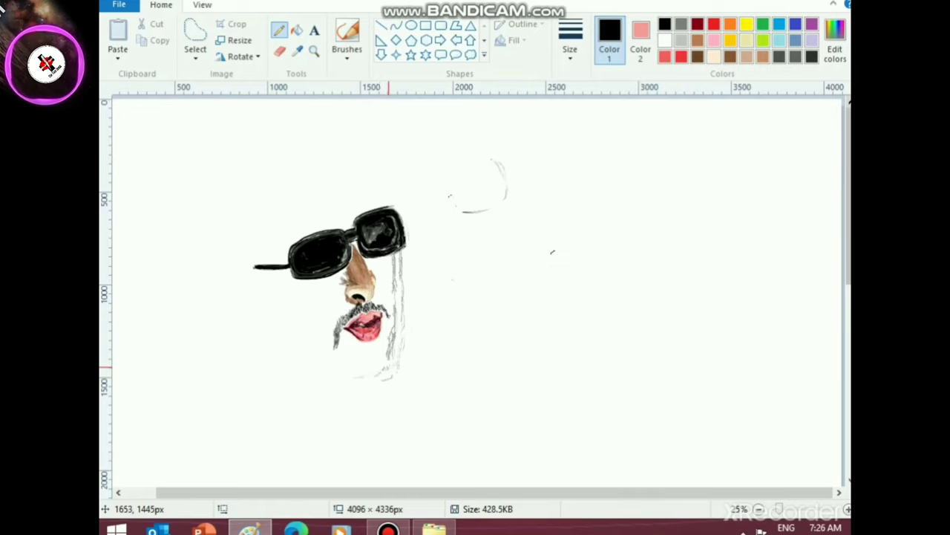
mouse_move(389, 367)
left_mouse_down()
mouse_move(353, 382)
mouse_move(327, 376)
mouse_move(379, 378)
mouse_move(393, 360)
left_mouse_up()
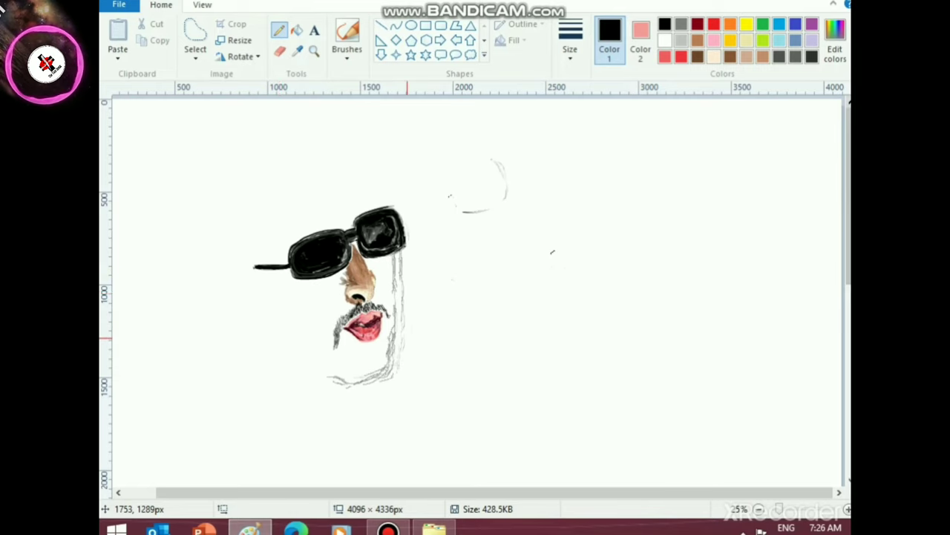
scroll(400, 375, "up", 1, "ctrl")
scroll(430, 374, "down", 3)
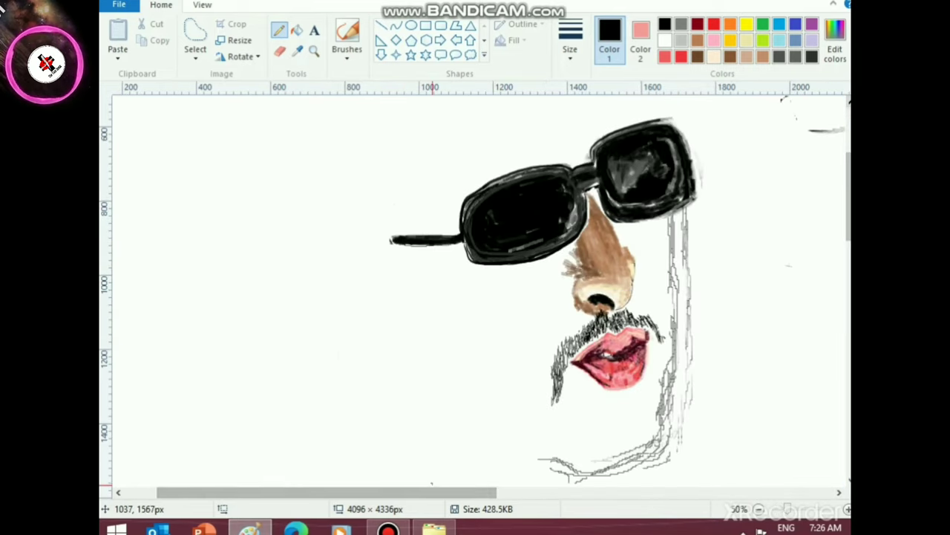
scroll(431, 483, "right", 5)
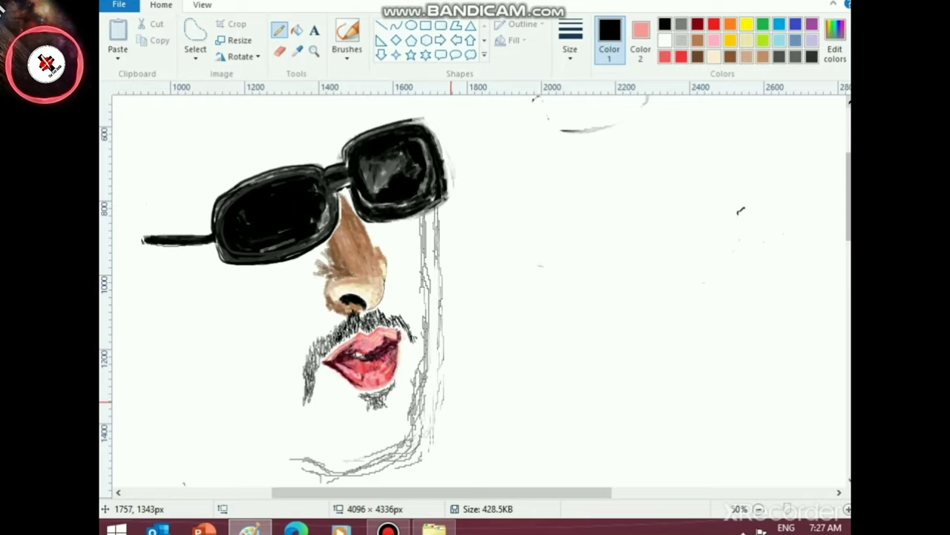
- Erase the outer contour lines of the cheek, jaw and chin, and fill the pink eraser marks with white
scroll(442, 408, "down", 3)
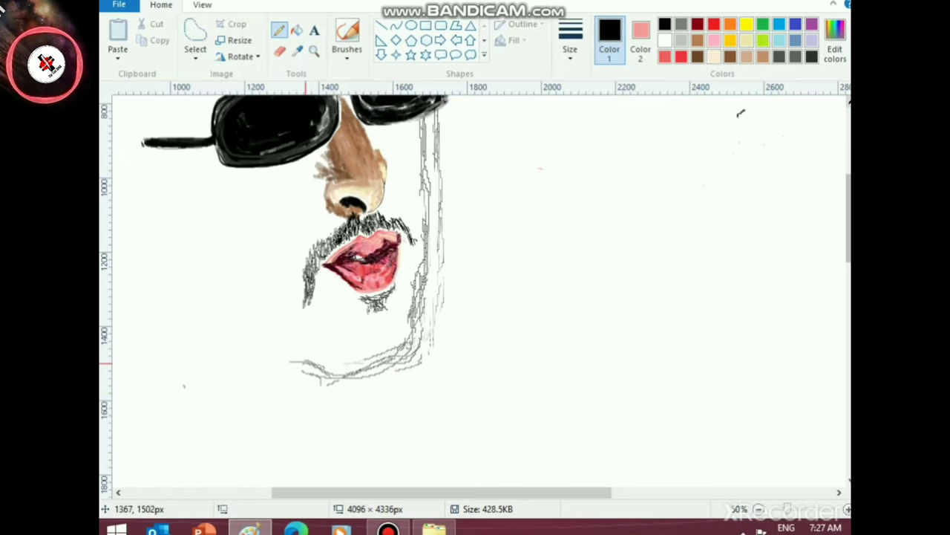
left_click(279, 51)
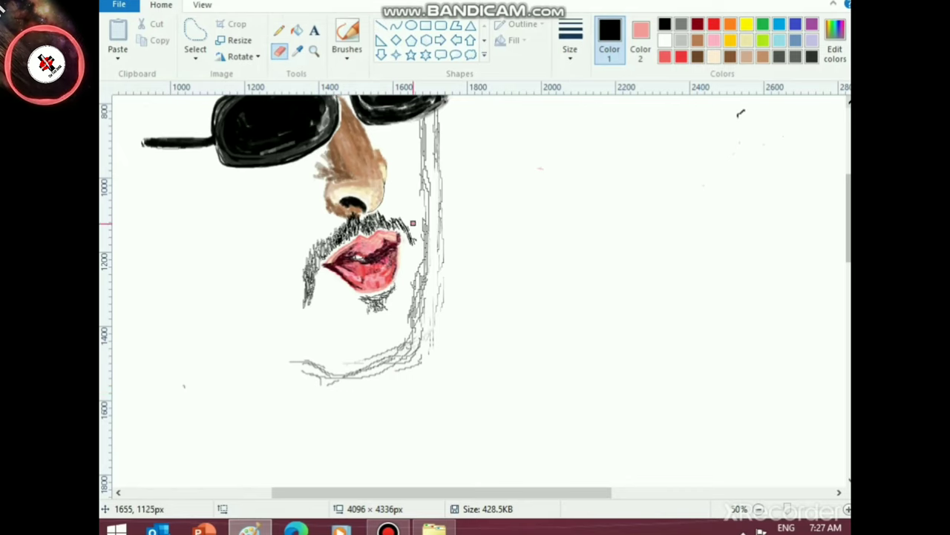
left_click(664, 41)
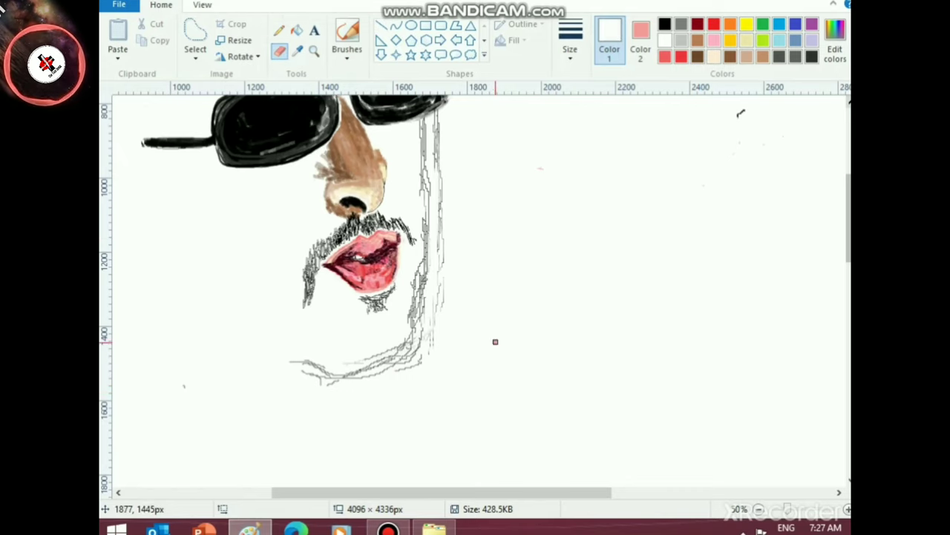
left_click_drag(495, 341, 488, 385)
key("ctrl+z")
mouse_move(430, 346)
left_mouse_down()
mouse_move(373, 370)
mouse_move(362, 385)
mouse_move(429, 337)
mouse_move(439, 247)
mouse_move(437, 114)
mouse_move(446, 177)
mouse_move(438, 332)
mouse_move(421, 357)
mouse_move(335, 371)
left_mouse_up()
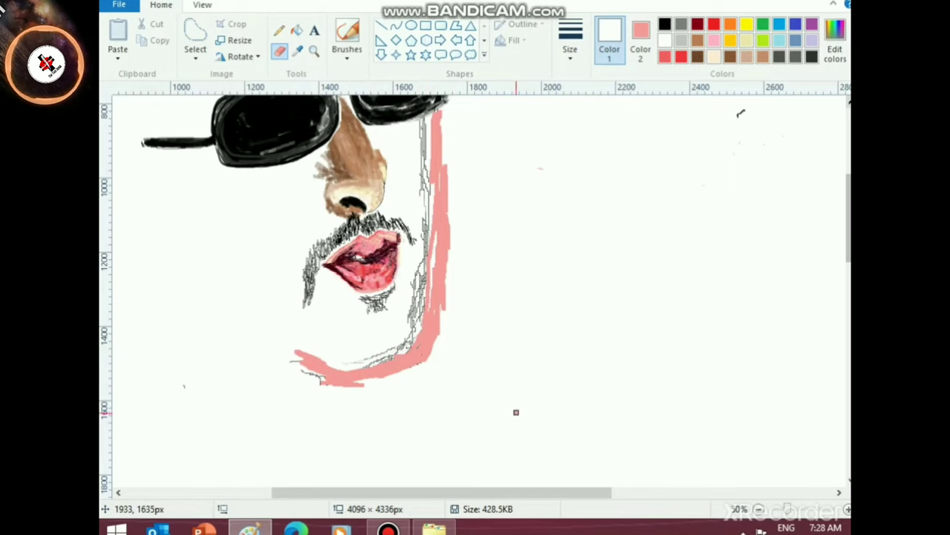
left_click(297, 30)
key("ctrl+z")
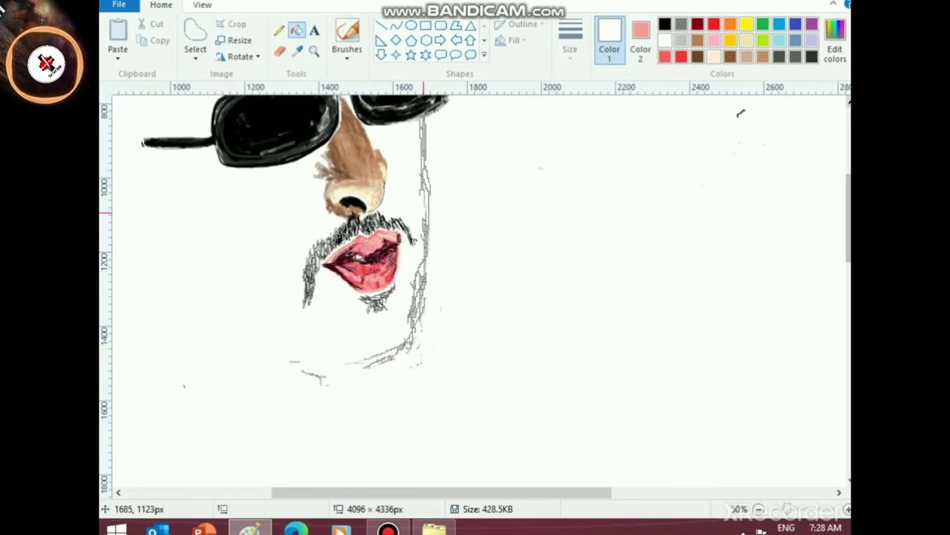
- Erase most of the remaining inner cheek, jaw and chin lines and fill the pink eraser marks with white
scroll(454, 288, "up", 3)
left_click(279, 51)
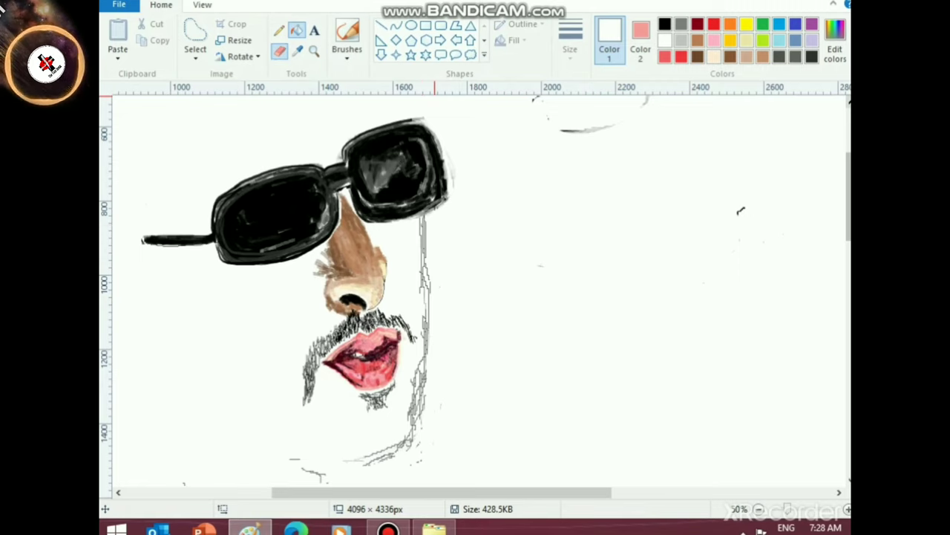
mouse_move(427, 213)
left_mouse_down()
mouse_move(423, 323)
mouse_move(407, 415)
mouse_move(423, 371)
mouse_move(422, 323)
mouse_move(428, 343)
mouse_move(430, 327)
mouse_move(424, 224)
mouse_move(430, 322)
mouse_move(421, 412)
mouse_move(400, 452)
mouse_move(436, 449)
mouse_move(416, 440)
mouse_move(431, 425)
mouse_move(420, 452)
mouse_move(390, 462)
mouse_move(421, 433)
mouse_move(401, 462)
mouse_move(323, 479)
mouse_move(331, 464)
mouse_move(295, 458)
left_mouse_up()
left_click(296, 29)
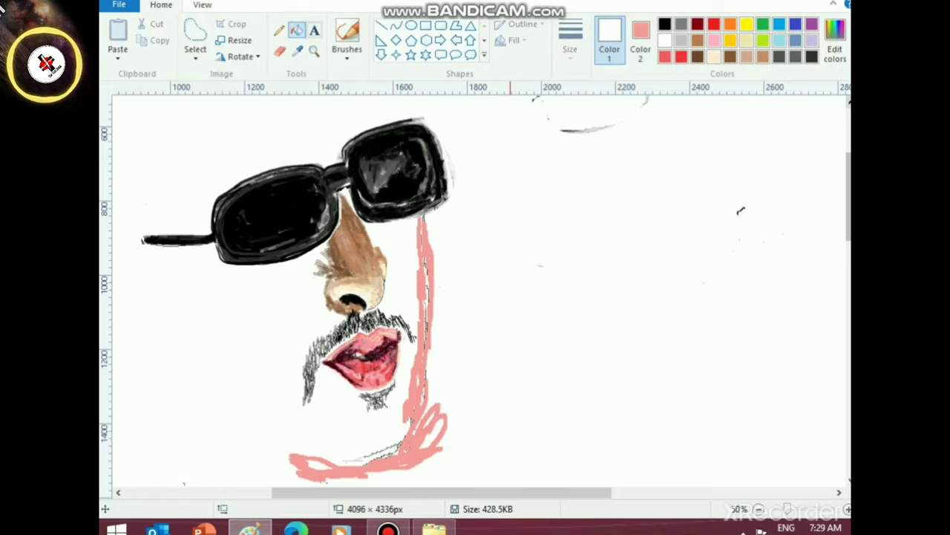
left_click(419, 374)
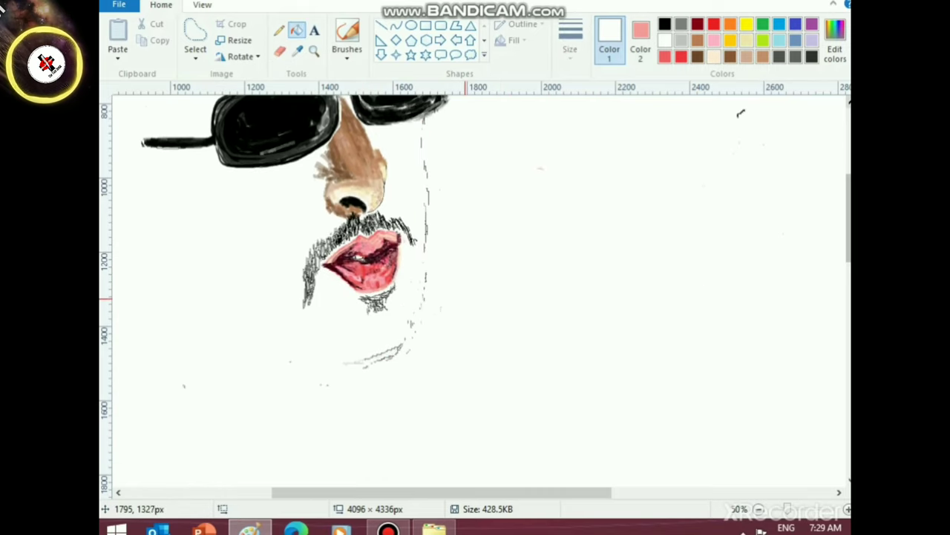
- Redraw the face's edge in thin black Pencil lines from the right lens down the cheek and around the chin
left_click(279, 30)
left_click(665, 23)
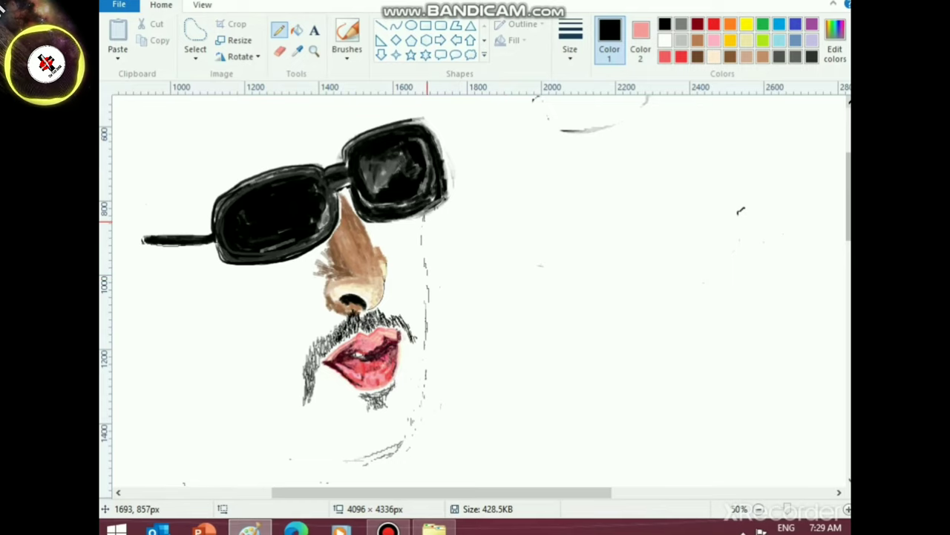
left_click_drag(432, 210, 427, 240)
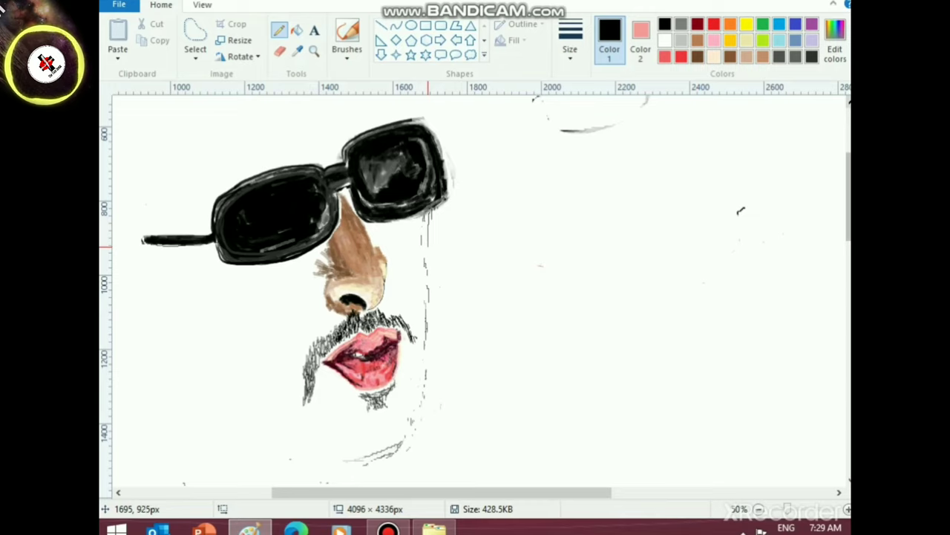
left_click_drag(435, 208, 432, 255)
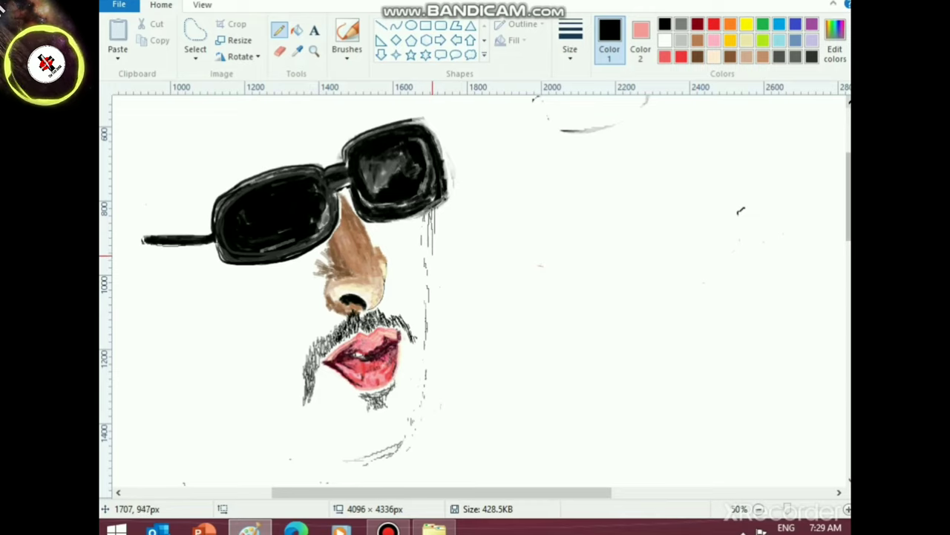
left_click_drag(434, 210, 435, 279)
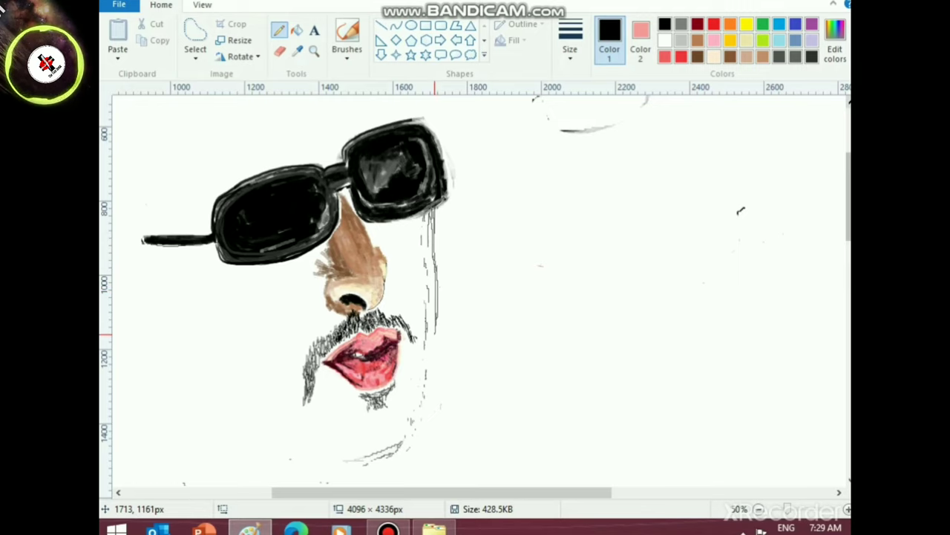
left_click_drag(435, 300, 428, 412)
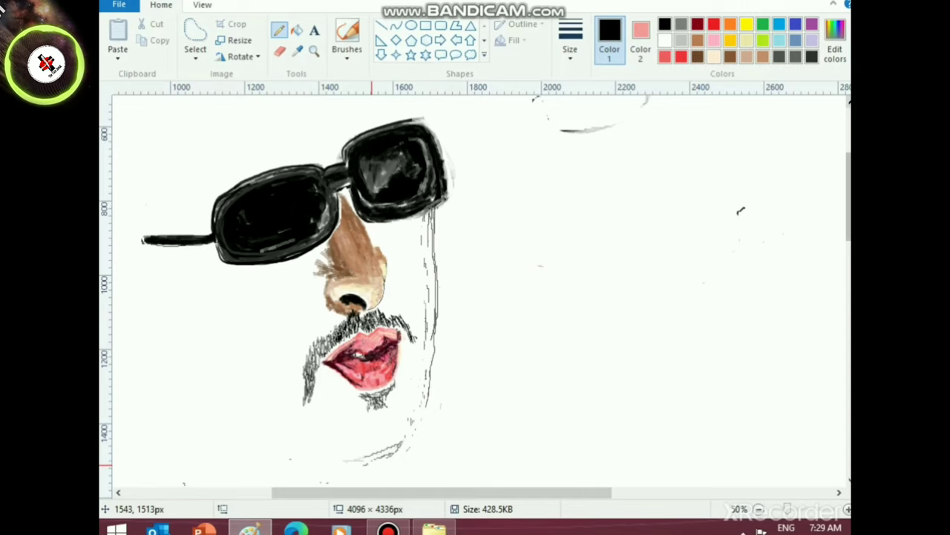
mouse_move(343, 455)
left_mouse_down()
mouse_move(382, 465)
mouse_move(408, 439)
left_mouse_up()
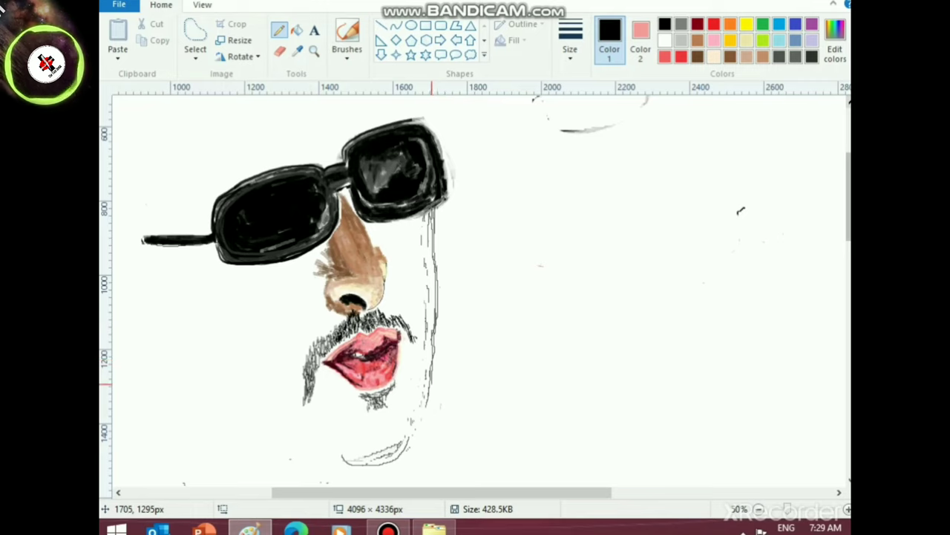
mouse_move(427, 414)
left_mouse_down()
mouse_move(425, 430)
mouse_move(382, 460)
mouse_move(344, 463)
left_mouse_up()
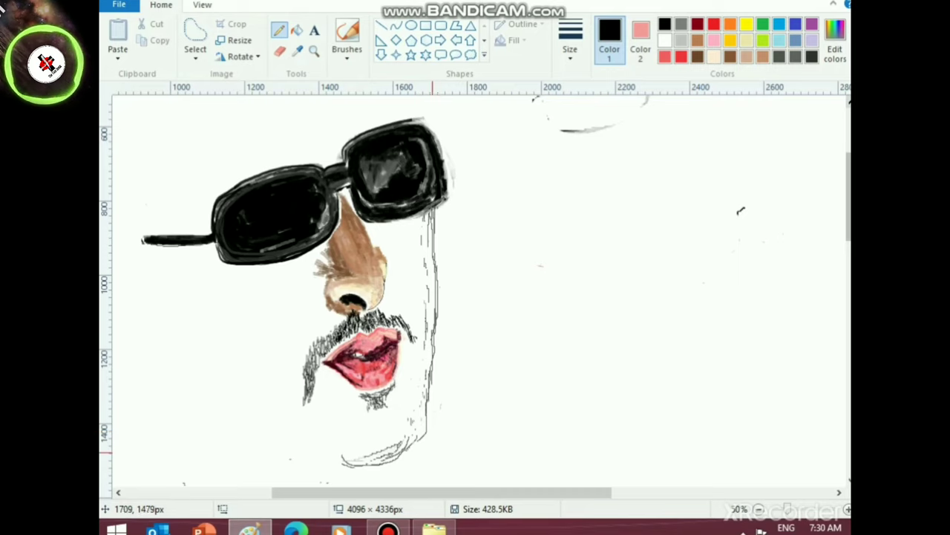
- Shade a brown Natural pencil band inside the face outline from the right lens down the cheek and along the chin
left_click(697, 41)
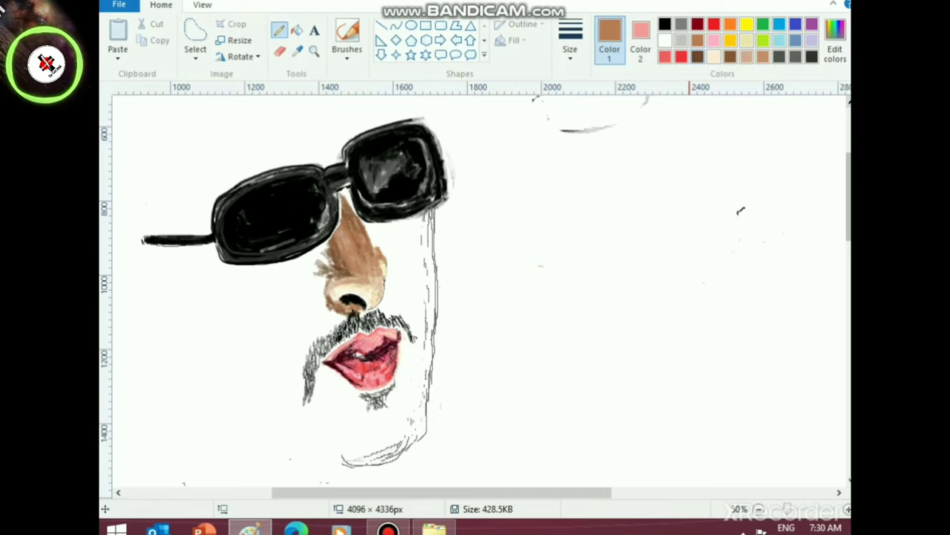
left_click(347, 55)
left_click(436, 110)
mouse_move(427, 239)
left_mouse_down()
mouse_move(422, 433)
mouse_move(416, 418)
mouse_move(426, 427)
mouse_move(422, 407)
mouse_move(423, 432)
mouse_move(332, 455)
mouse_move(371, 460)
mouse_move(403, 449)
mouse_move(359, 461)
mouse_move(322, 462)
left_mouse_up()
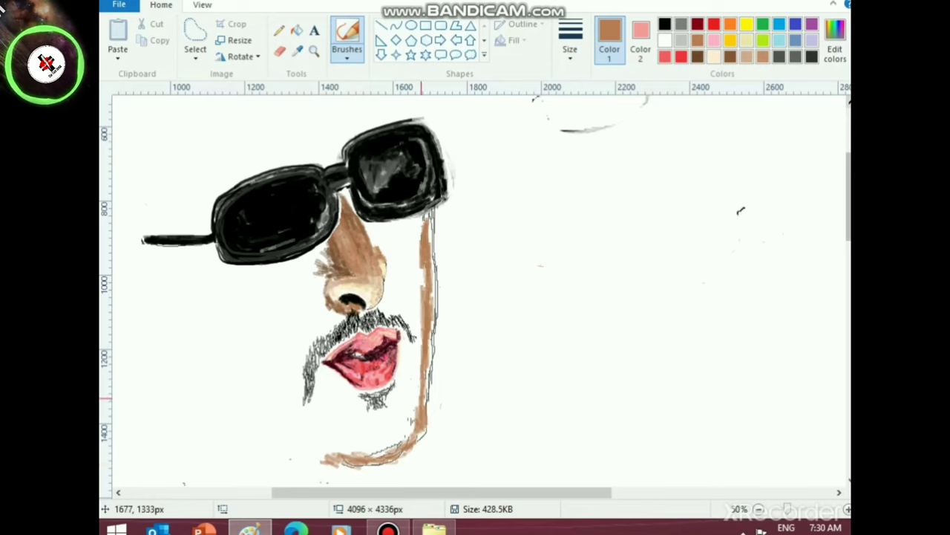
- Widen the brown cheek shading below the right lens and add brown strokes beside the nose and above the mustache's end
left_click_drag(426, 217, 422, 265)
mouse_move(421, 264)
left_mouse_down()
mouse_move(421, 235)
mouse_move(385, 225)
mouse_move(414, 231)
mouse_move(427, 285)
left_mouse_up()
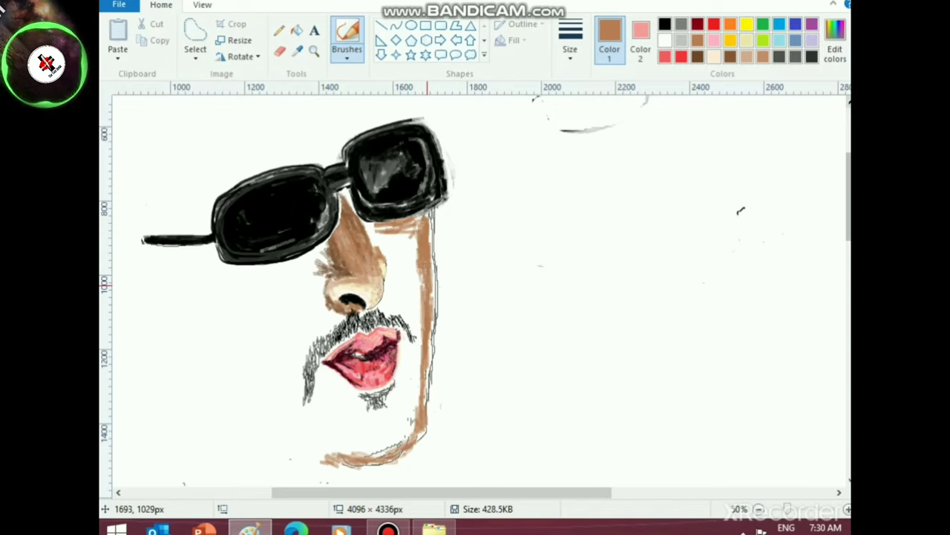
mouse_move(408, 222)
left_mouse_down()
mouse_move(414, 314)
mouse_move(425, 270)
mouse_move(420, 301)
left_mouse_up()
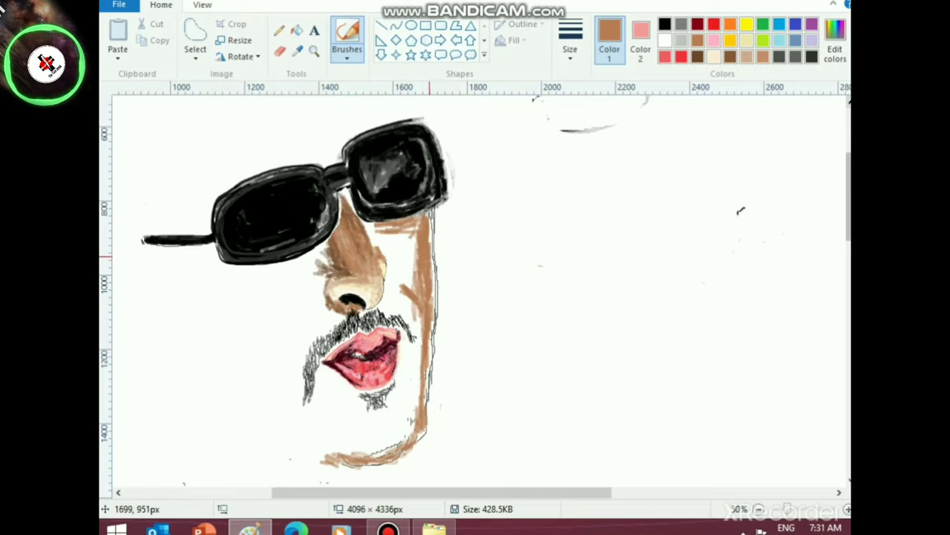
left_click(239, 322)
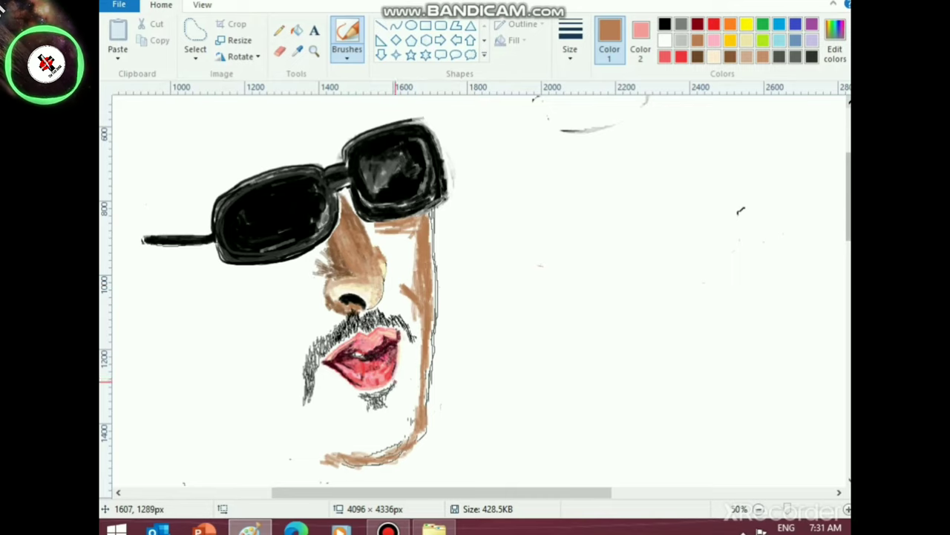
- Draw short black Pencil beard strokes over the brown shading along the right jaw and onto the chin
scroll(330, 379, "up", 5)
left_click(279, 31)
scroll(427, 366, "down", 5)
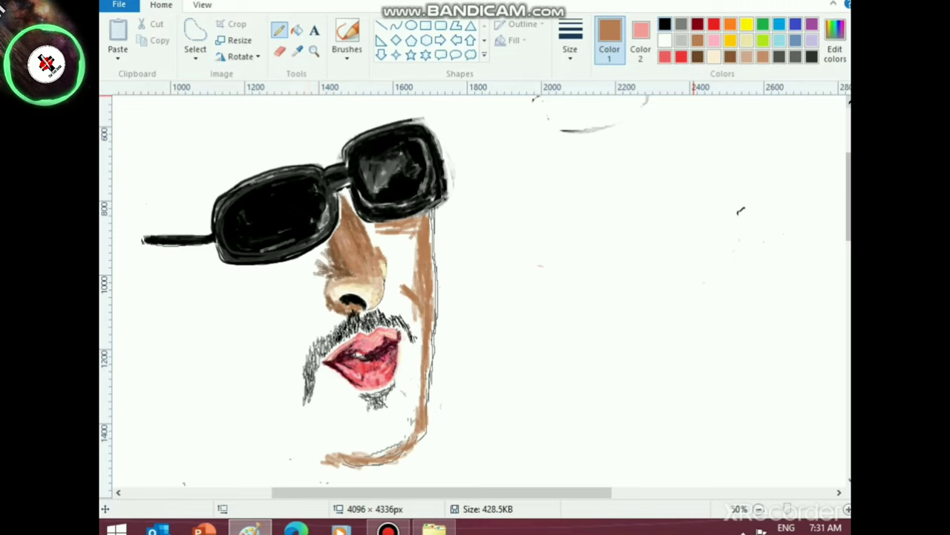
left_click(665, 25)
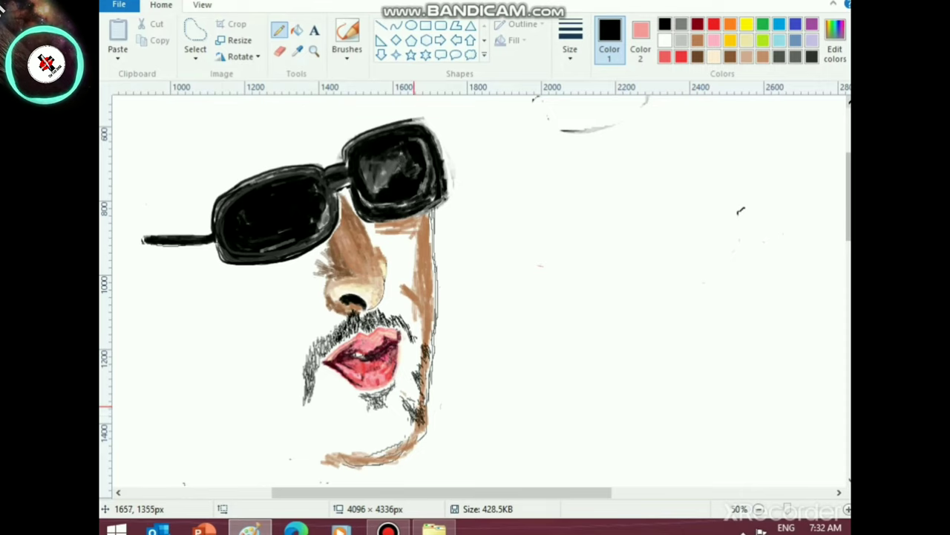
left_click_drag(386, 443, 395, 450)
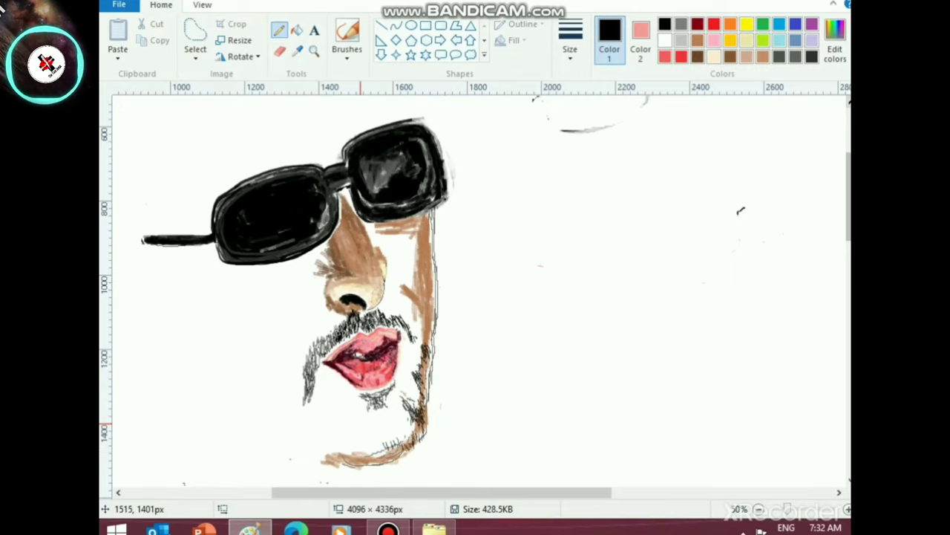
- Draw short black Pencil beard strokes across the chin and up to the mustache's left end
mouse_move(357, 420)
left_mouse_down()
mouse_move(354, 431)
mouse_move(369, 423)
mouse_move(362, 439)
left_mouse_up()
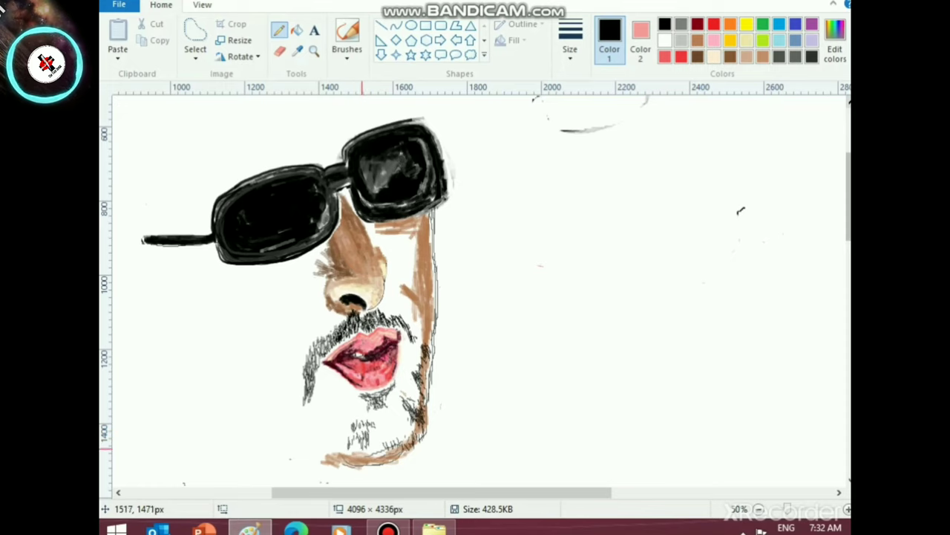
mouse_move(354, 444)
left_mouse_down()
mouse_move(364, 453)
mouse_move(358, 462)
mouse_move(384, 453)
left_mouse_up()
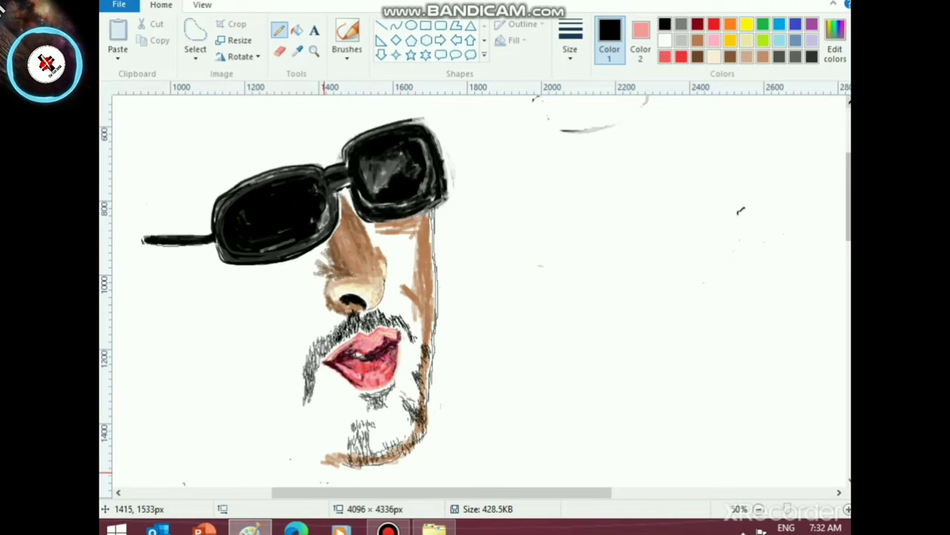
mouse_move(306, 416)
left_mouse_down()
mouse_move(300, 423)
mouse_move(335, 446)
left_mouse_up()
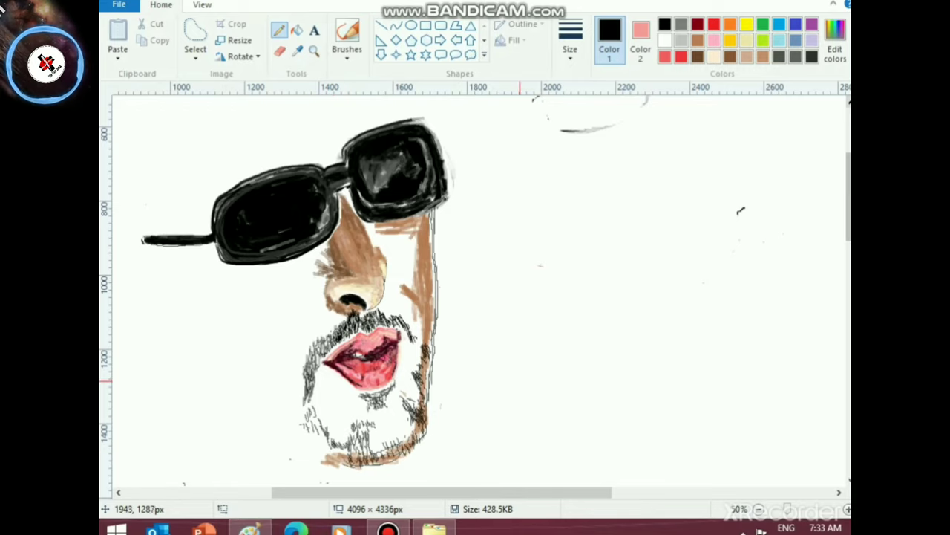
- Add black Pencil stubble along the left jaw and hatch a sideburn below the sunglasses' temple arm
scroll(519, 381, "down", 2, "ctrl")
scroll(396, 374, "up", 1, "ctrl")
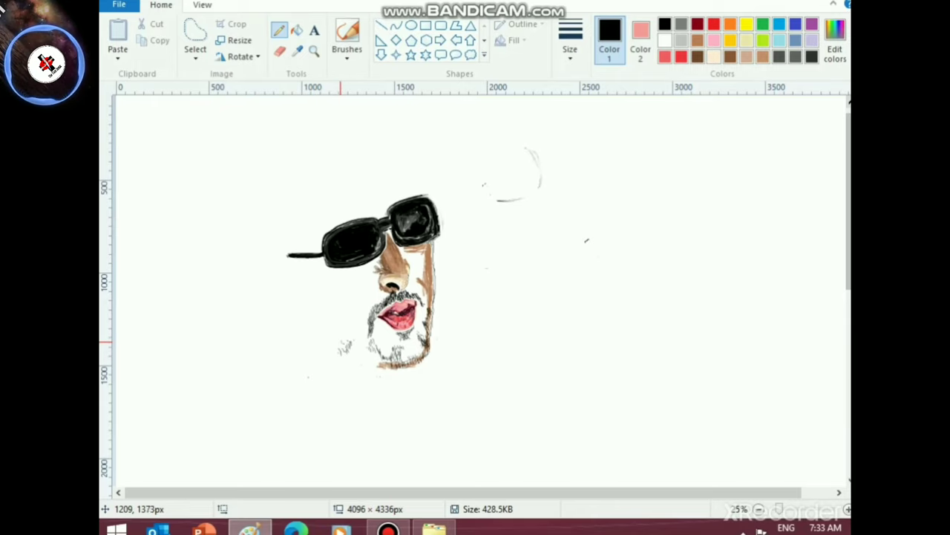
left_click_drag(341, 341, 325, 333)
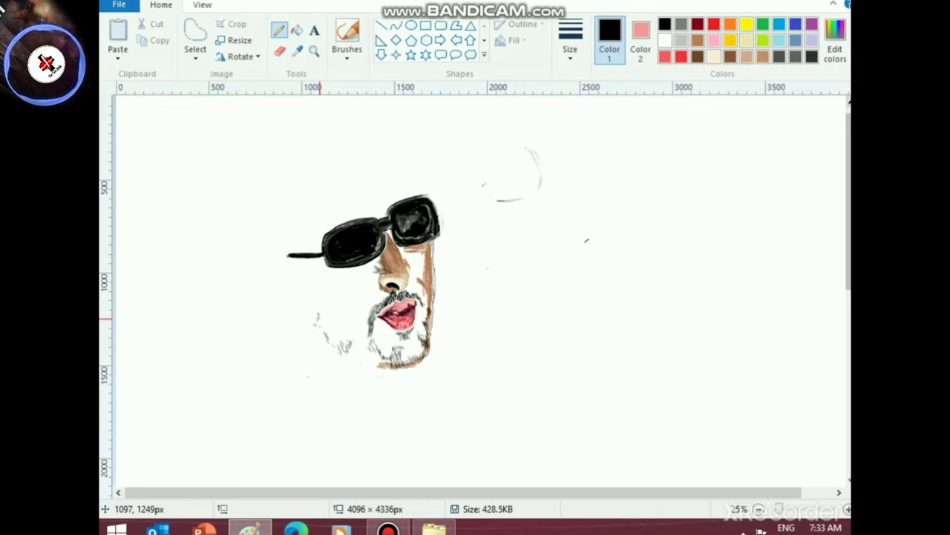
mouse_move(321, 322)
left_mouse_down()
mouse_move(327, 315)
mouse_move(328, 323)
left_mouse_up()
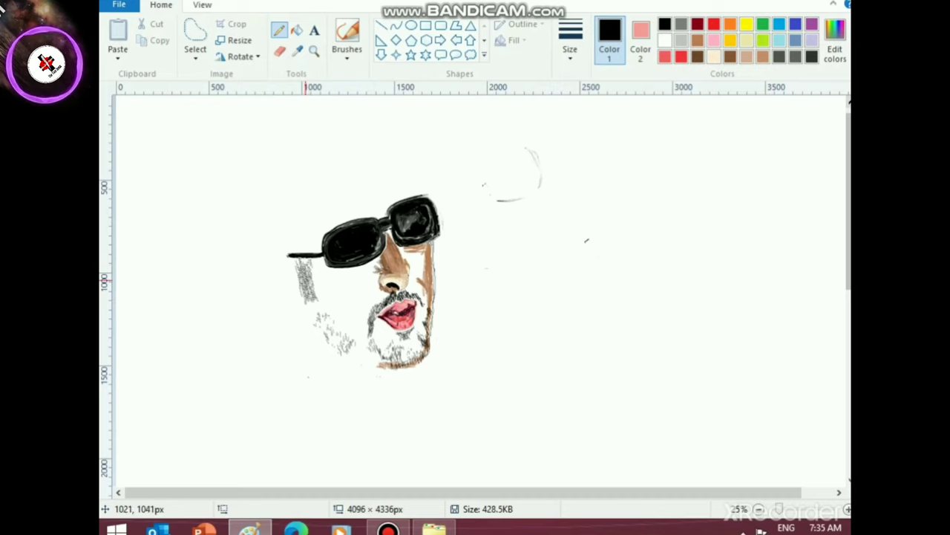
- Darken the sideburn below the temple arm with dense black Oil brush strokes at the thinnest size
left_click(347, 57)
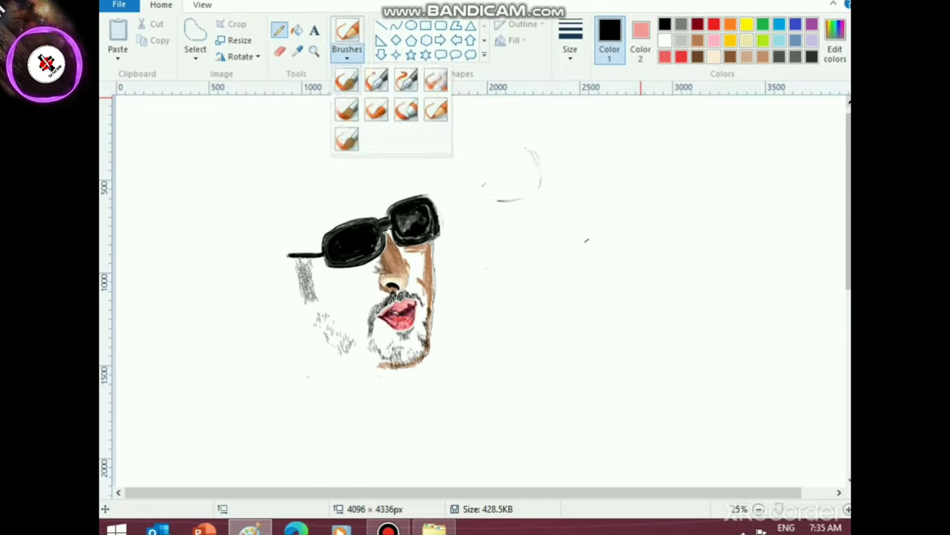
left_click(346, 110)
left_click(570, 52)
left_click(591, 82)
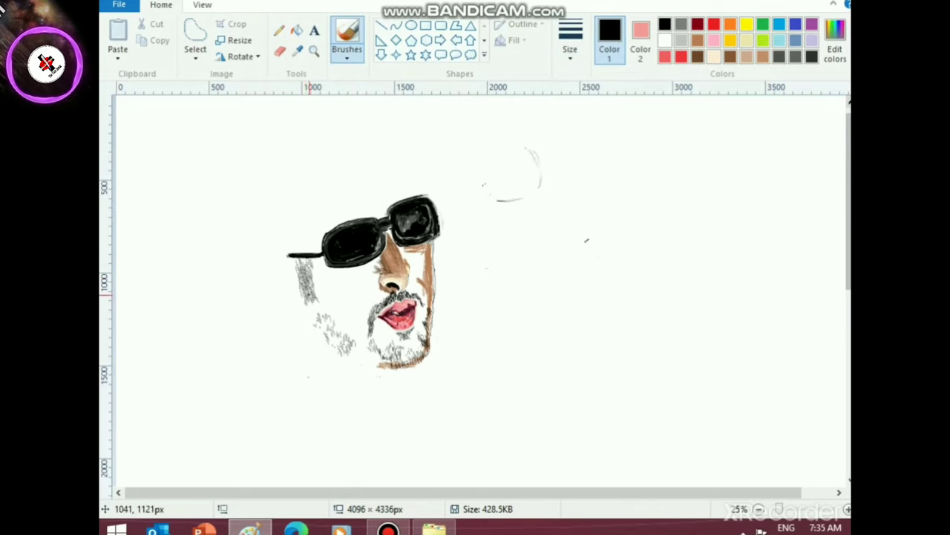
mouse_move(310, 295)
left_mouse_down()
mouse_move(300, 280)
mouse_move(308, 269)
mouse_move(312, 295)
mouse_move(302, 281)
left_mouse_up()
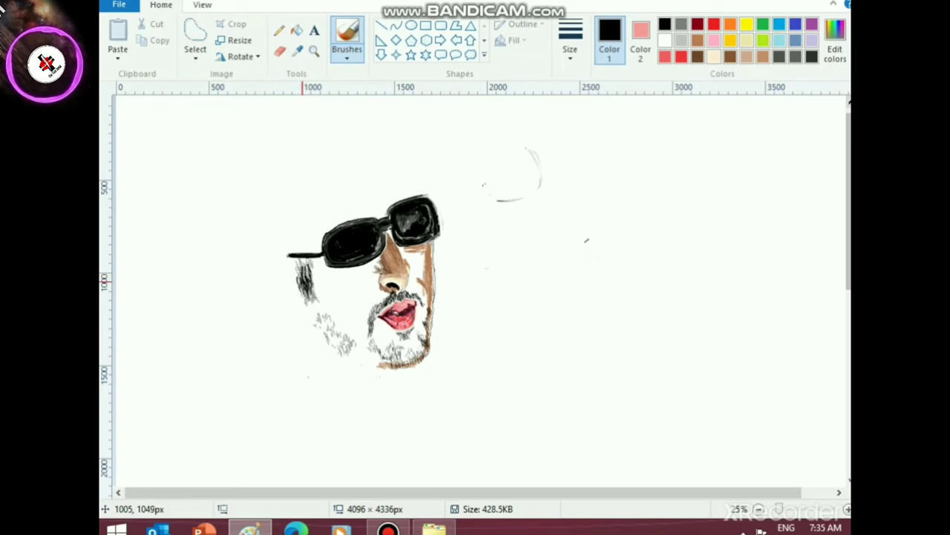
scroll(292, 276, "up", 1)
scroll(446, 388, "down", 2)
mouse_move(502, 399)
left_mouse_down()
mouse_move(483, 371)
mouse_move(486, 327)
mouse_move(497, 357)
mouse_move(506, 354)
mouse_move(511, 393)
mouse_move(499, 382)
mouse_move(492, 401)
mouse_move(488, 375)
mouse_move(487, 395)
left_mouse_up()
left_click_drag(475, 337, 480, 361)
mouse_move(488, 403)
left_mouse_down()
mouse_move(488, 379)
mouse_move(493, 409)
mouse_move(508, 402)
mouse_move(493, 367)
mouse_move(496, 343)
mouse_move(476, 324)
mouse_move(505, 324)
left_mouse_up()
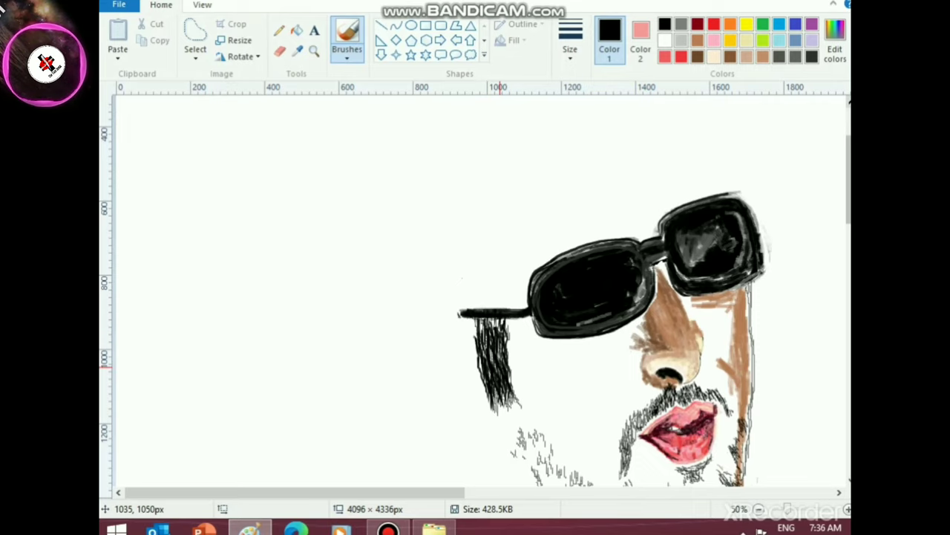
- Paint short slanted black hair strokes behind the sideburn, fanning out from the end of the temple arm
scroll(630, 444, "down", 3)
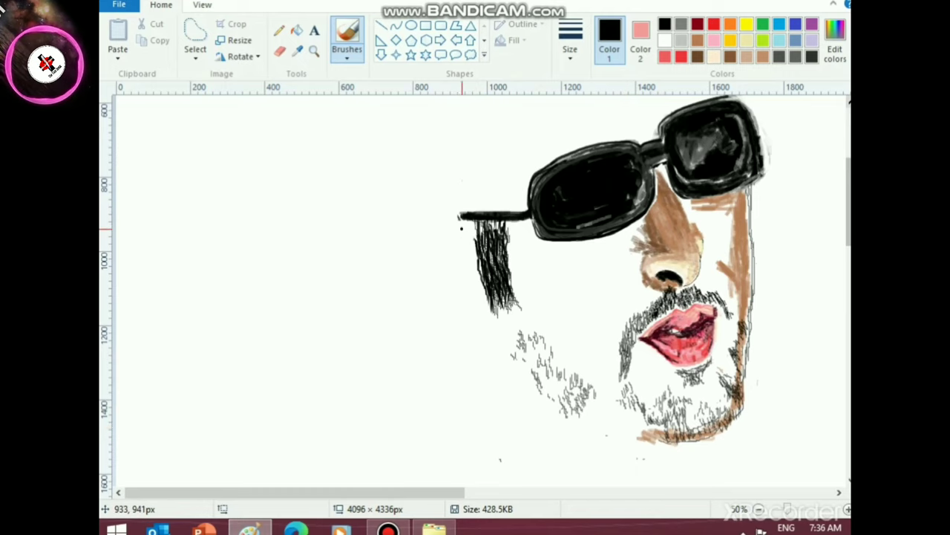
left_click_drag(458, 231, 469, 221)
mouse_move(467, 234)
left_mouse_down()
mouse_move(470, 224)
mouse_move(465, 233)
left_mouse_up()
left_click_drag(446, 238, 464, 228)
left_click_drag(455, 237, 473, 226)
mouse_move(464, 240)
left_mouse_down()
mouse_move(474, 224)
mouse_move(472, 240)
mouse_move(468, 223)
mouse_move(445, 228)
mouse_move(477, 227)
left_mouse_up()
mouse_move(470, 241)
left_mouse_down()
mouse_move(480, 229)
mouse_move(461, 246)
mouse_move(446, 242)
mouse_move(464, 225)
left_mouse_up()
left_click_drag(451, 224, 460, 214)
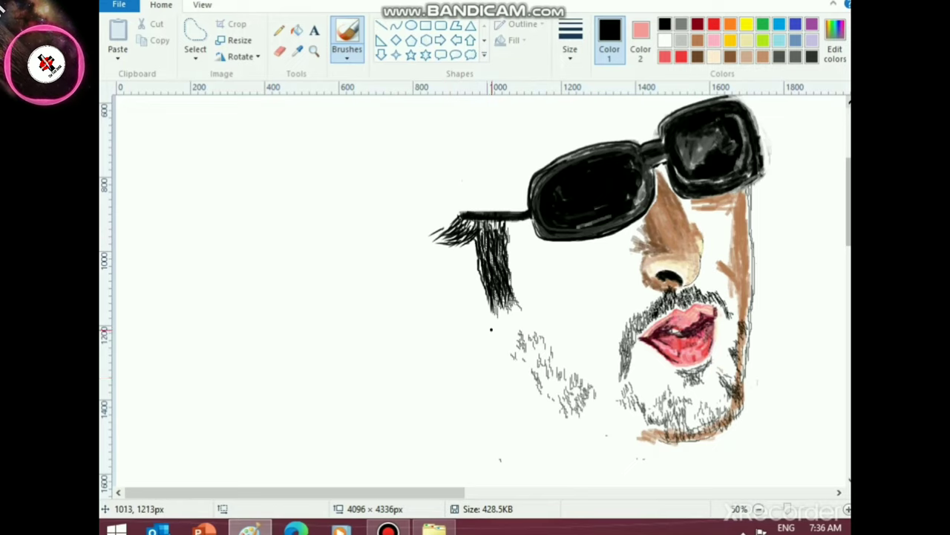
- Soften the sideburn's outer left edge with white Natural pencil strokes
scroll(415, 493, "down", 2)
scroll(364, 483, "up", 1)
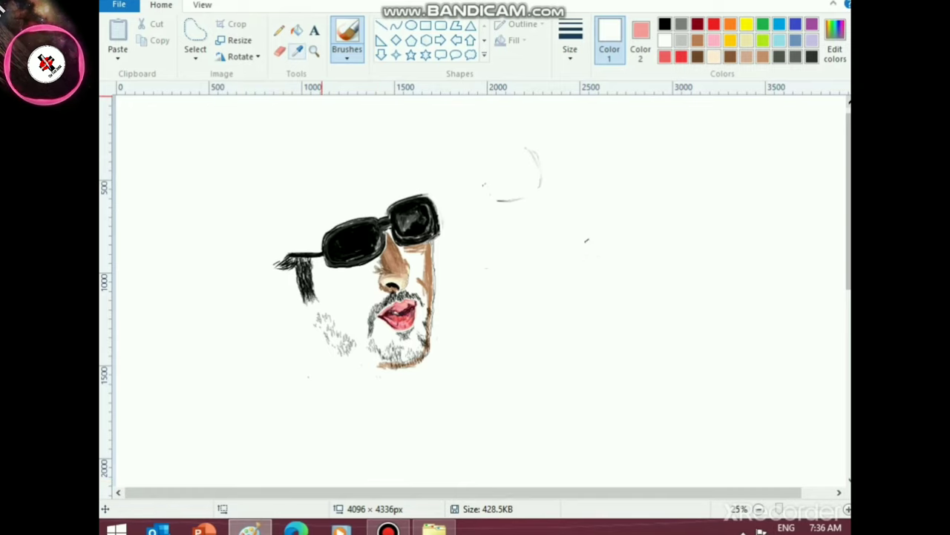
left_click(346, 55)
left_click(436, 109)
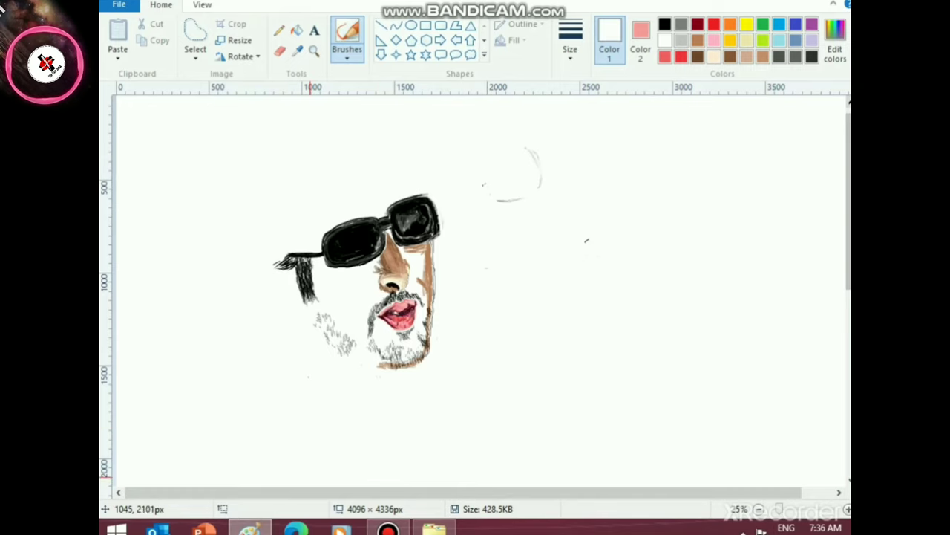
scroll(305, 469, "up", 1)
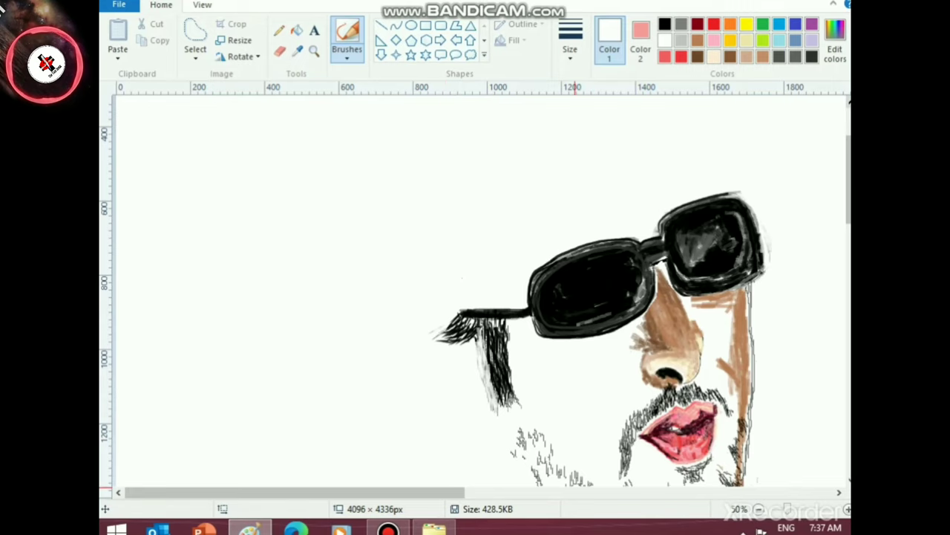
- Join the sideburn to the chin beard with short black Pencil strokes along the left jaw and up toward the mustache
scroll(475, 290, "down", 3)
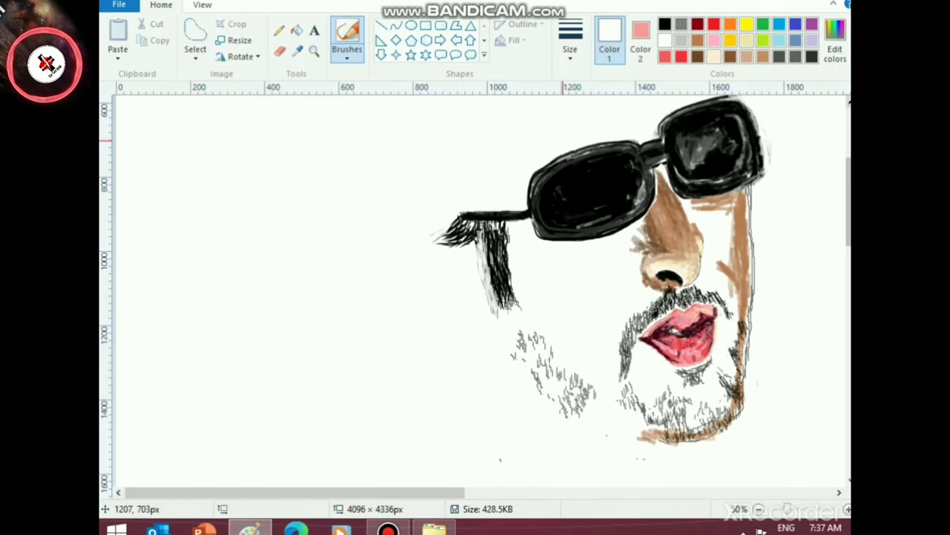
left_click(346, 41)
left_click(448, 128)
left_click(347, 51)
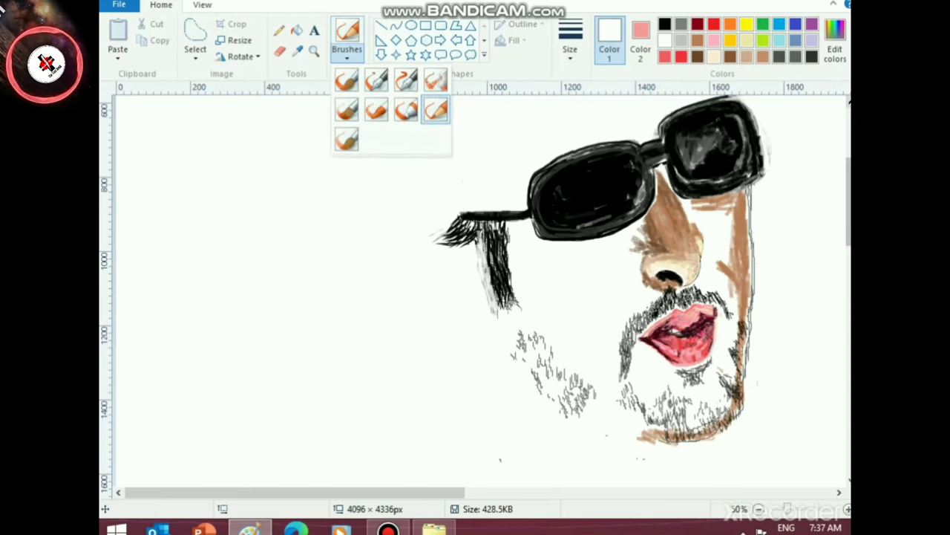
left_click(279, 30)
left_click(666, 25)
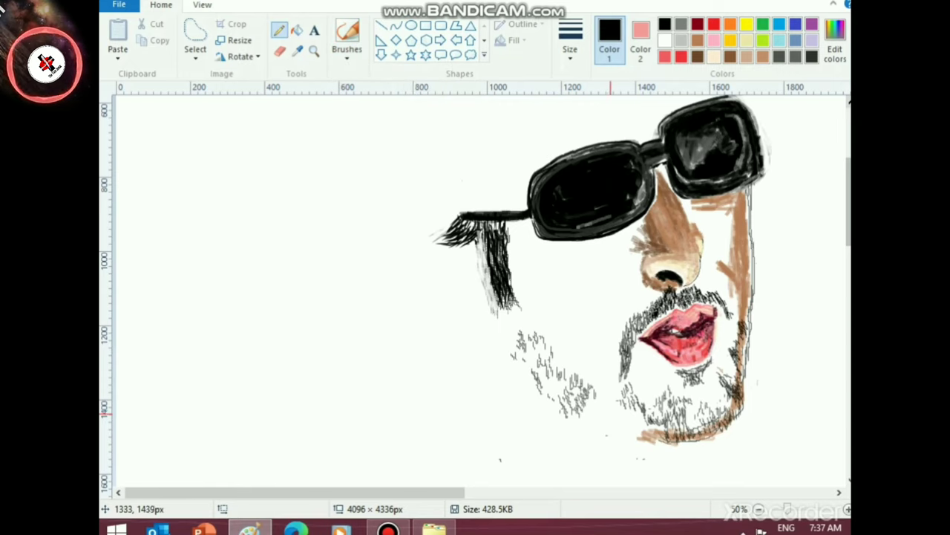
mouse_move(611, 407)
left_mouse_down()
mouse_move(594, 407)
mouse_move(639, 413)
mouse_move(635, 424)
mouse_move(574, 414)
left_mouse_up()
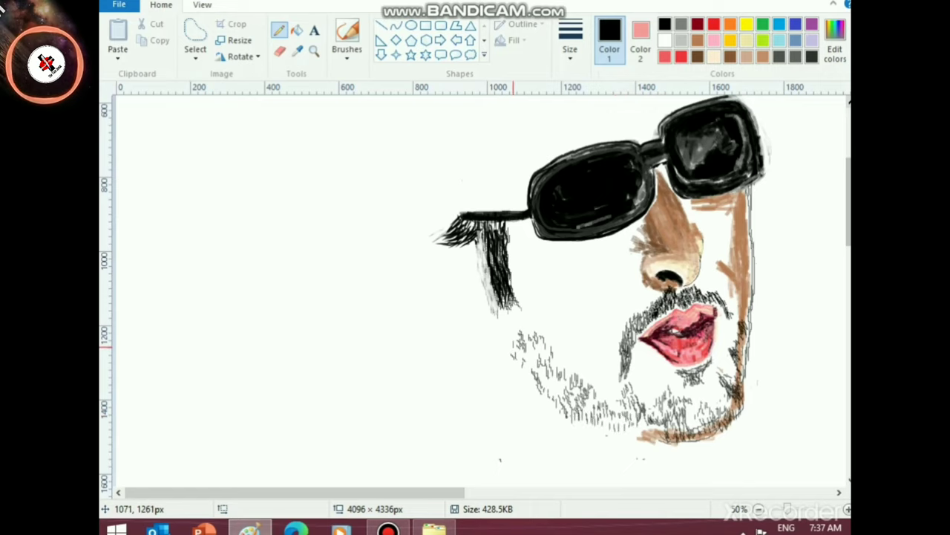
mouse_move(499, 321)
left_mouse_down()
mouse_move(515, 360)
mouse_move(563, 401)
left_mouse_up()
left_click_drag(584, 361, 586, 388)
mouse_move(579, 372)
left_mouse_down()
mouse_move(586, 384)
mouse_move(576, 385)
mouse_move(615, 403)
mouse_move(607, 390)
left_mouse_up()
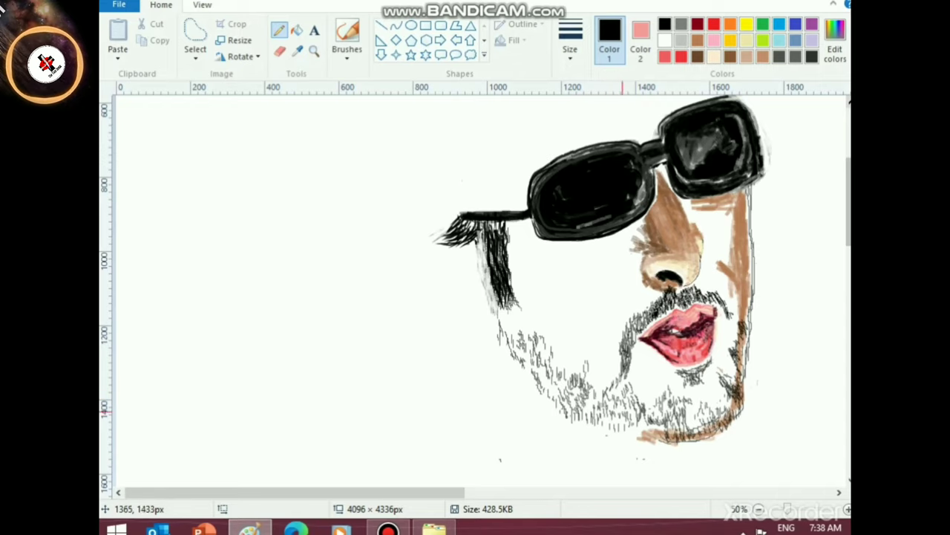
- Extend the hair behind and above the temple arm with black Pencil strokes and darken it with the Oil brush
scroll(603, 437, "down", 2)
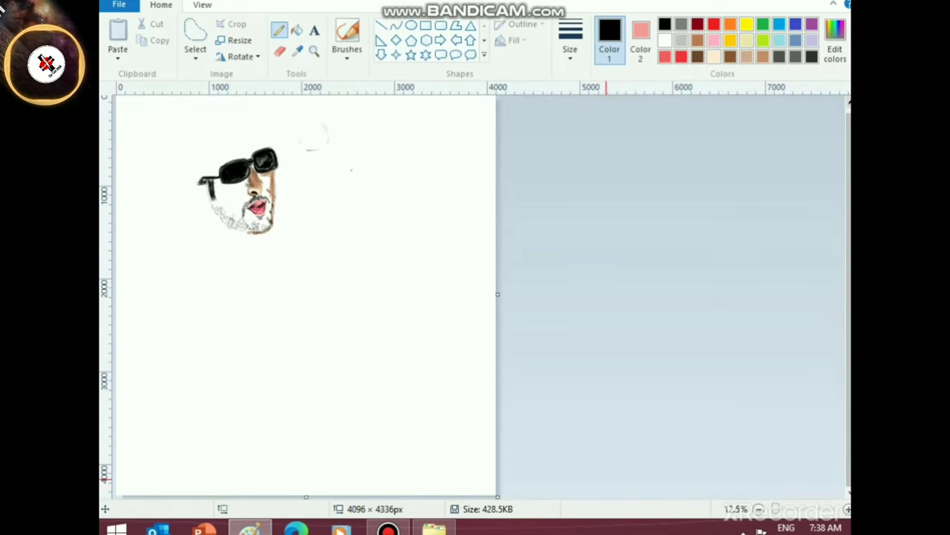
scroll(384, 297, "up", 1)
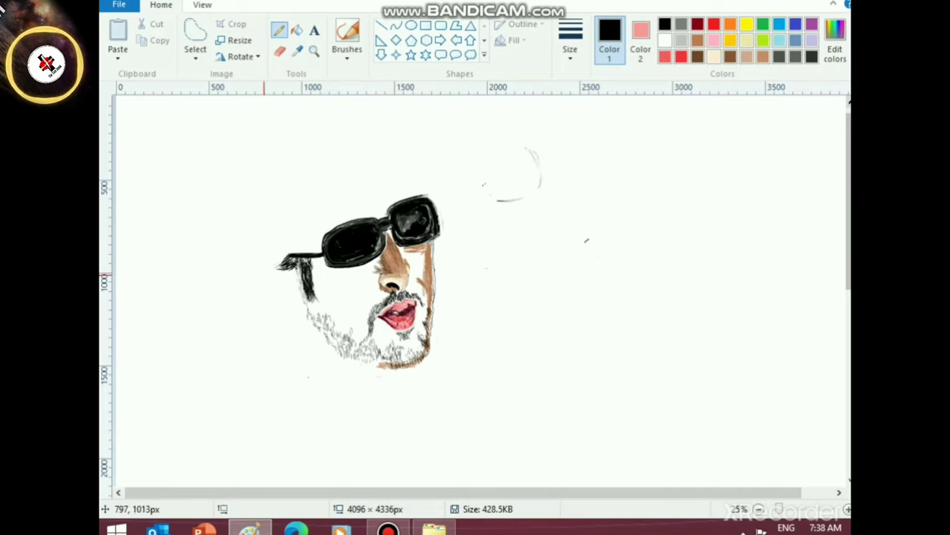
left_click_drag(267, 276, 280, 261)
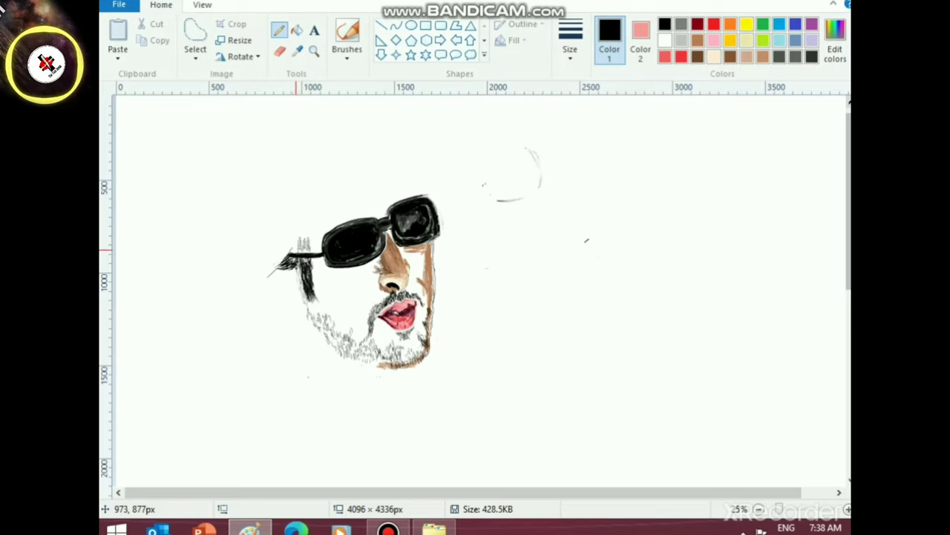
left_click(346, 49)
left_click(346, 79)
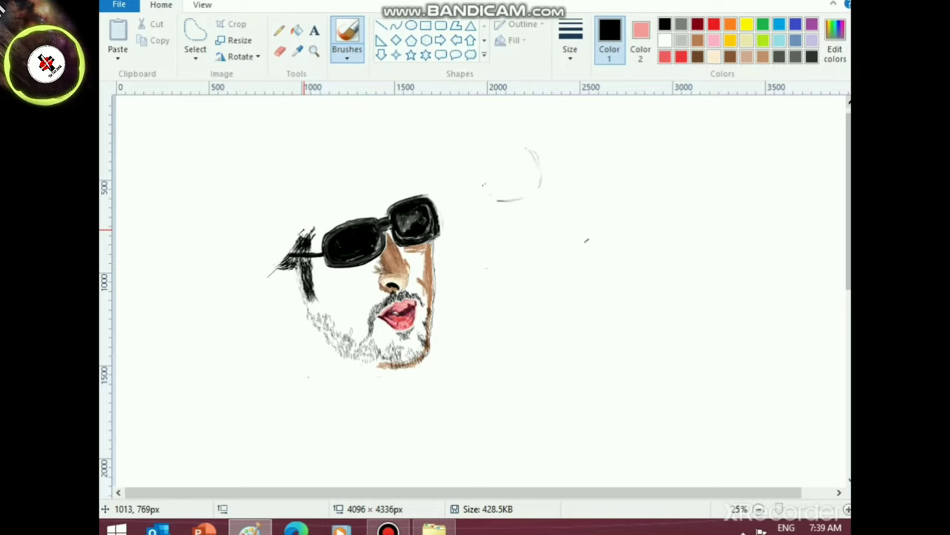
left_click_drag(306, 230, 305, 234)
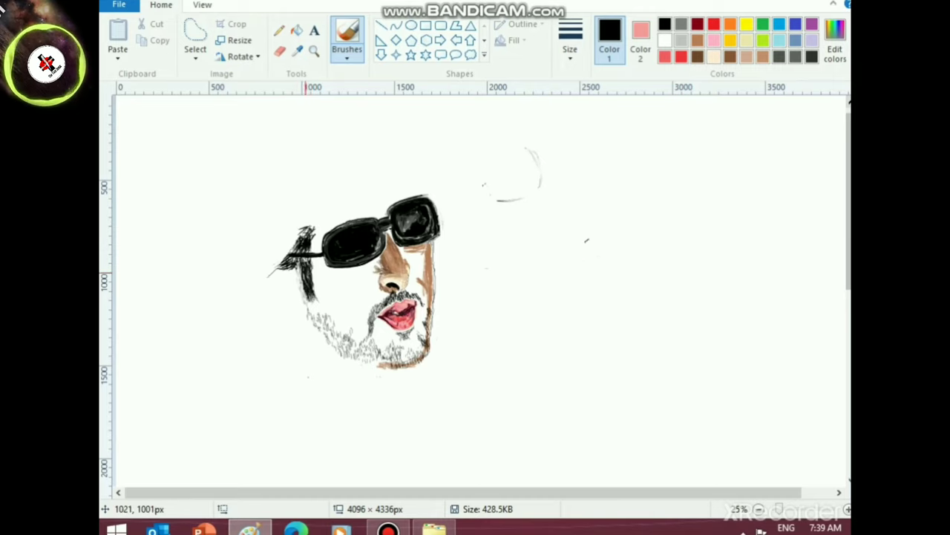
- Draw a thin black Pencil line over the sunglasses from the top of the temple hair to above the right lens
left_click(347, 49)
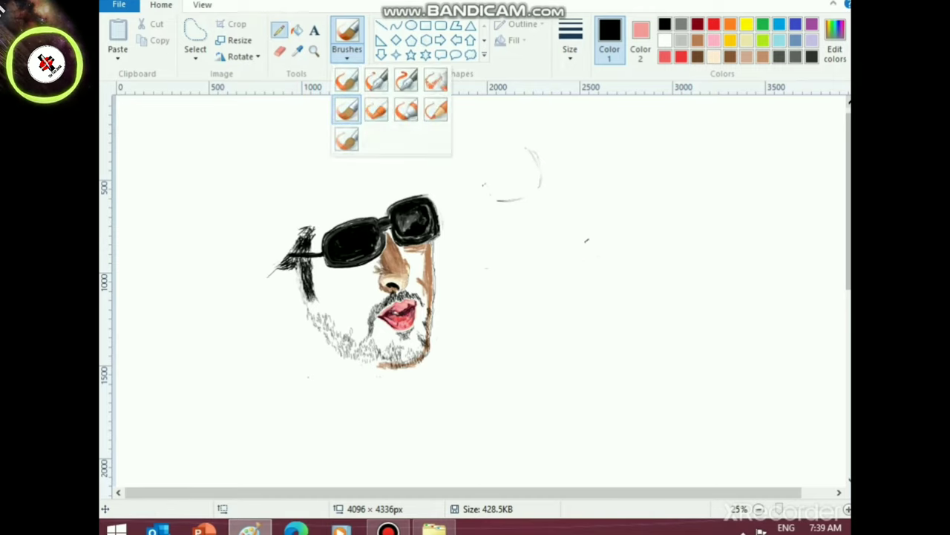
left_click(278, 30)
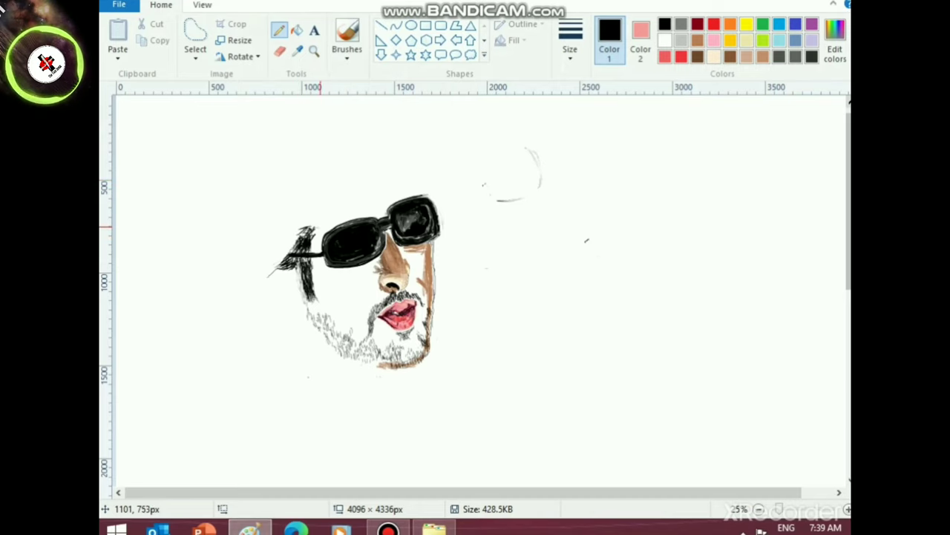
left_click_drag(300, 227, 436, 190)
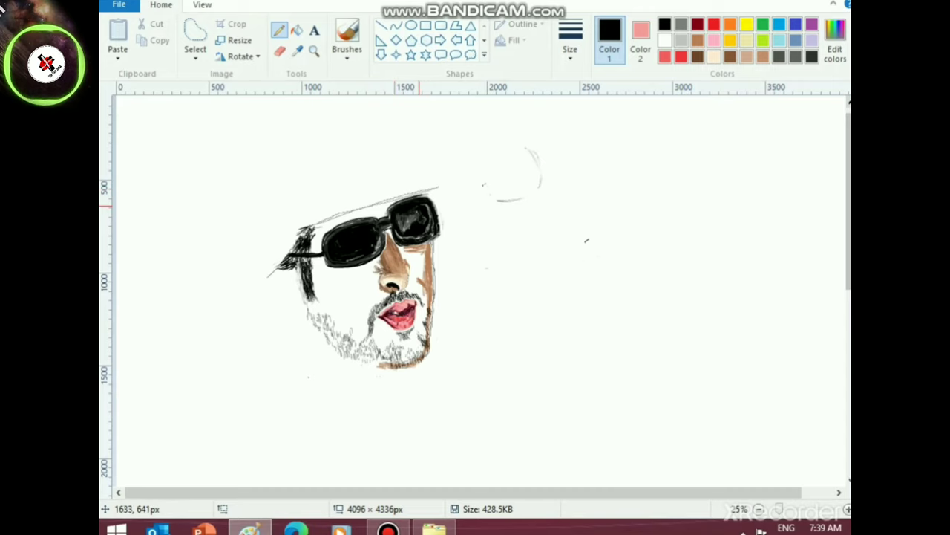
- Darken the right lens's outer edge with a black Natural pencil at the thickest size
scroll(405, 273, "up", 1)
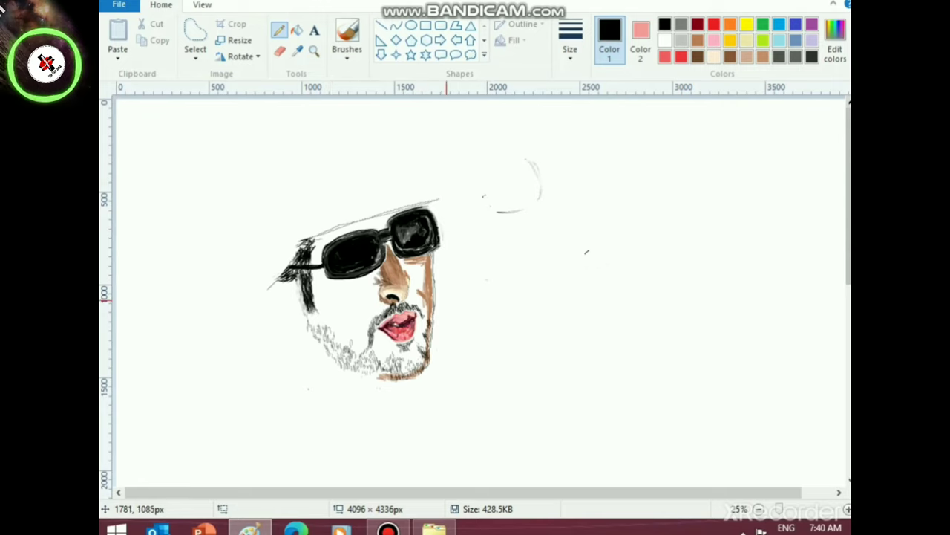
left_click(665, 40)
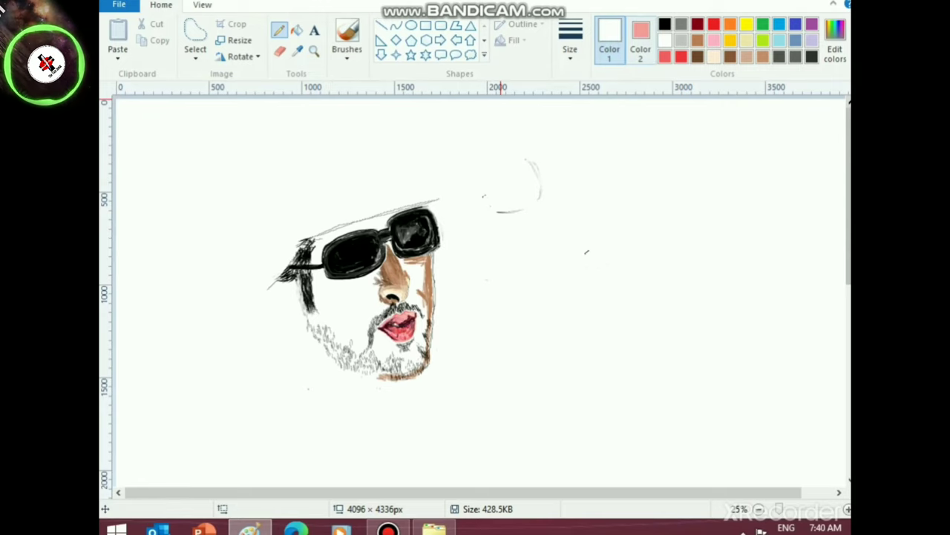
left_click(347, 54)
left_click(436, 109)
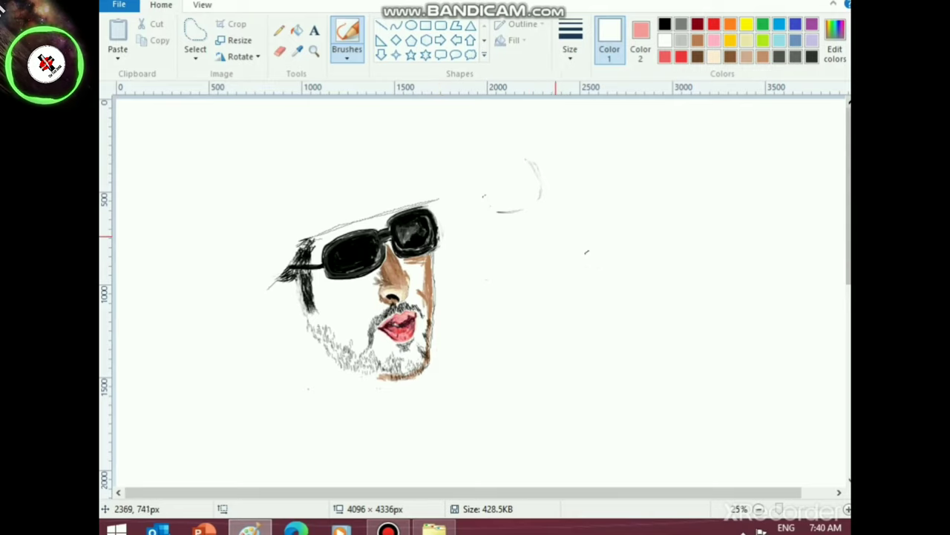
left_click(665, 24)
left_click(571, 46)
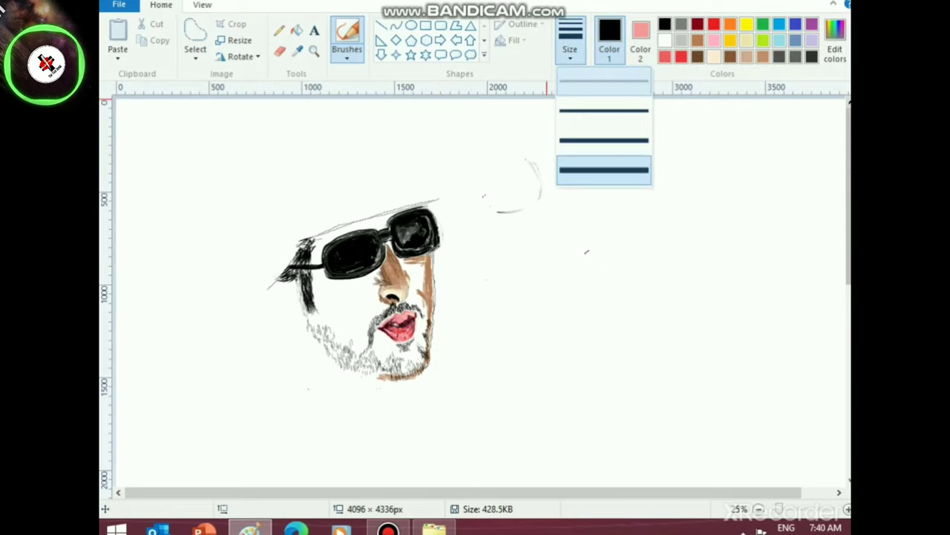
left_click(586, 81)
left_click(571, 46)
left_click(586, 170)
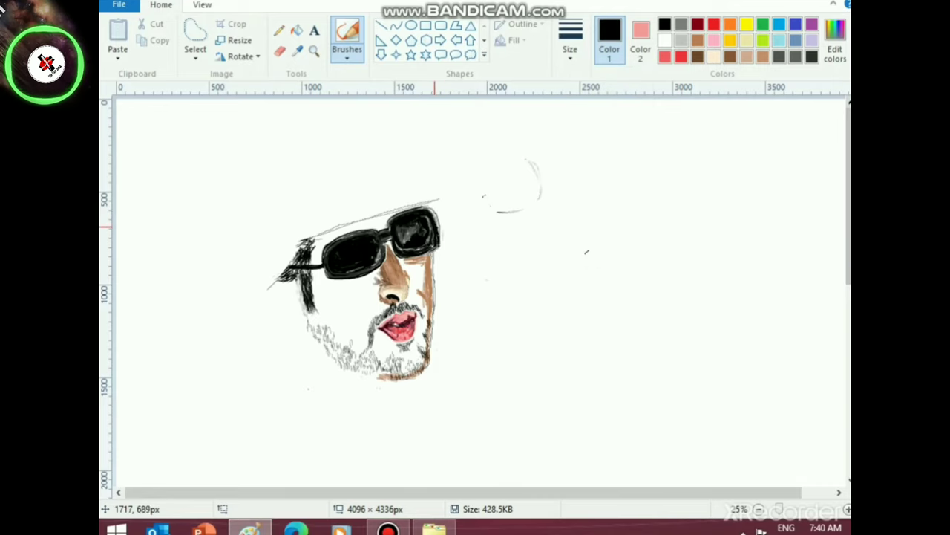
left_click(451, 232)
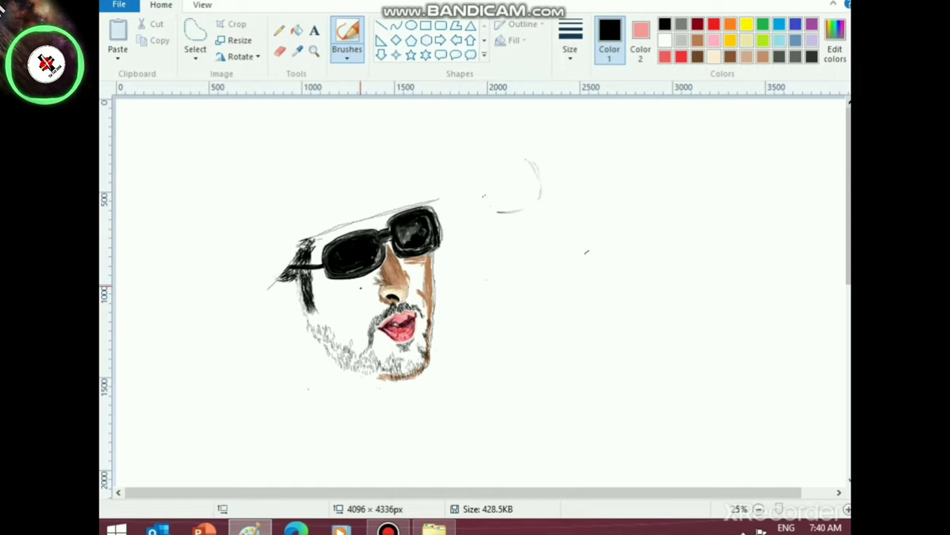
- Sketch the headwear's domed crown above the head with thin black Pencil lines, drawing its arched top and curved lower edge
left_click(280, 30)
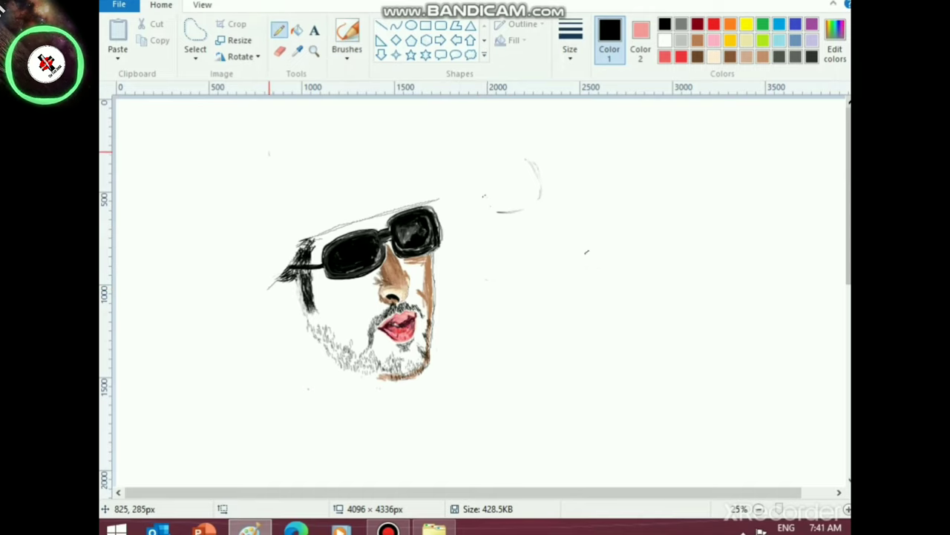
mouse_move(269, 153)
left_mouse_down()
mouse_move(330, 113)
mouse_move(372, 115)
left_mouse_up()
key("ctrl+z")
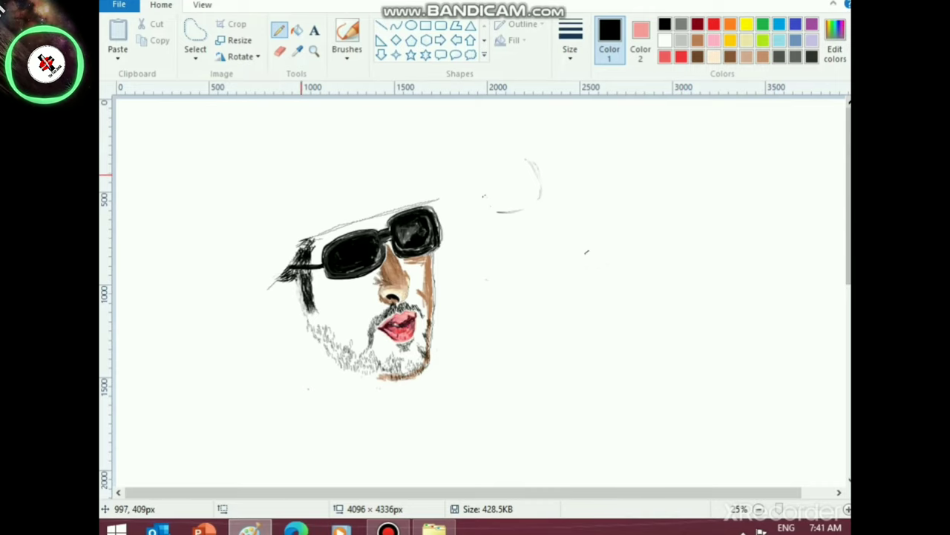
mouse_move(280, 152)
left_mouse_down()
mouse_move(312, 119)
mouse_move(374, 123)
left_mouse_up()
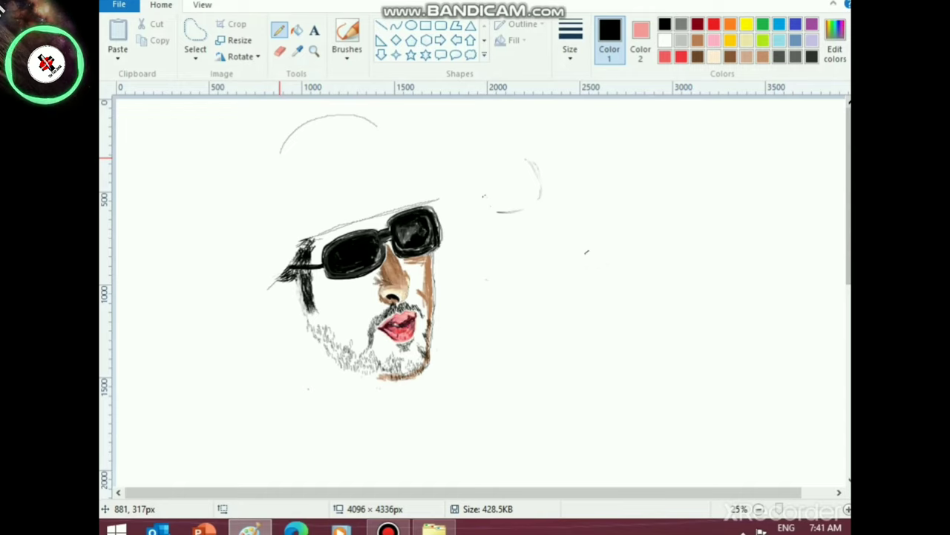
left_click_drag(279, 156, 289, 161)
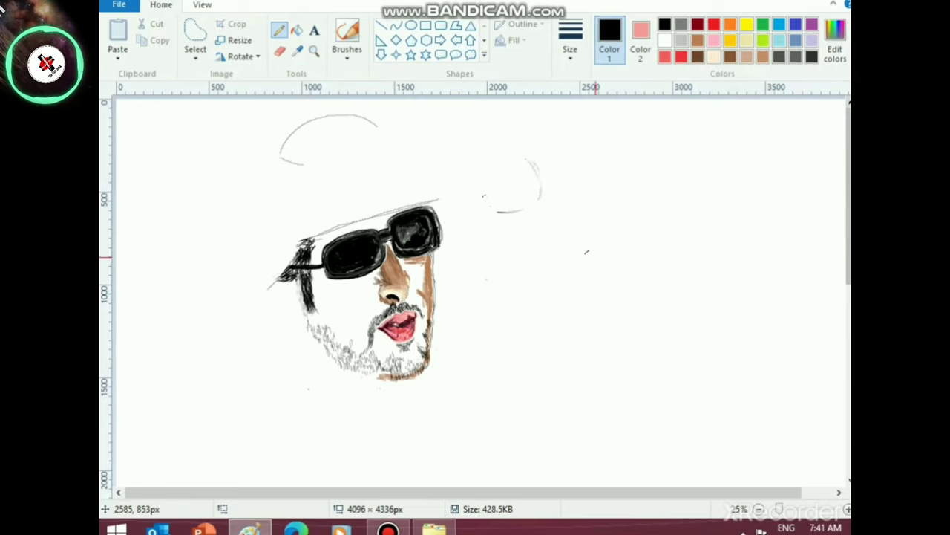
scroll(539, 324, "up", 1)
scroll(539, 323, "down", 2)
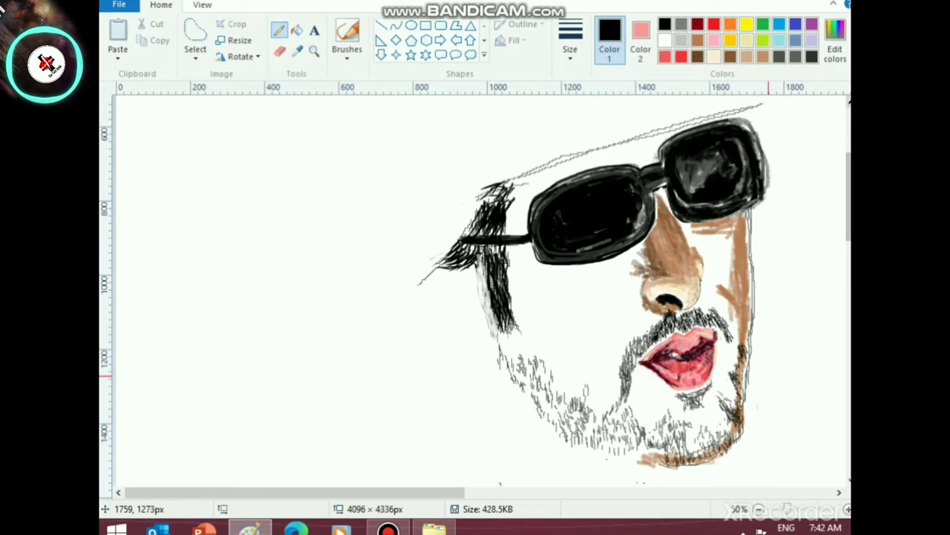
scroll(768, 376, "down", 1)
scroll(579, 371, "up", 3)
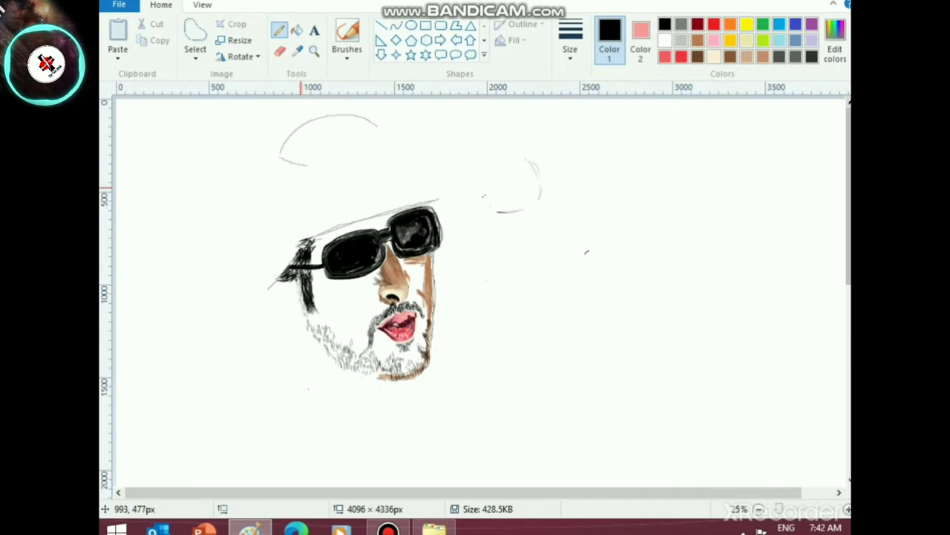
left_click_drag(323, 163, 386, 151)
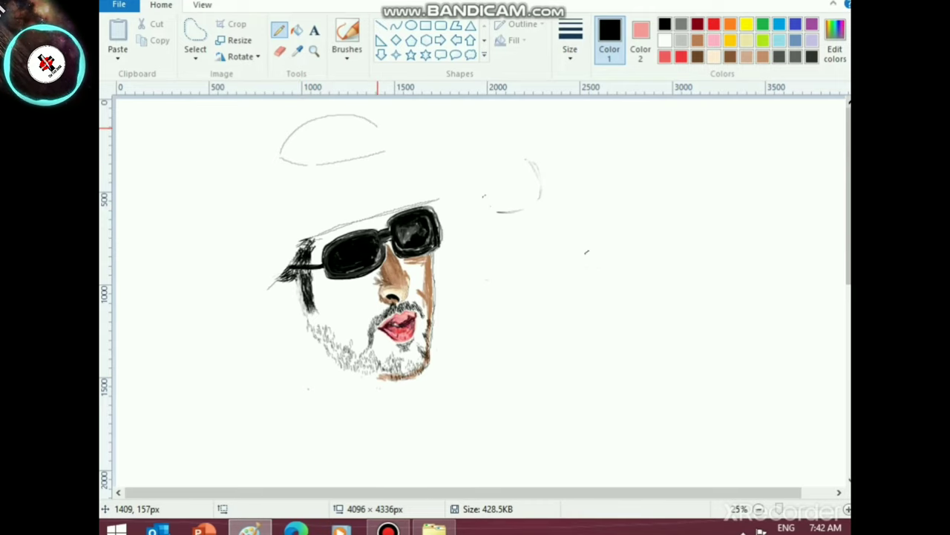
- Outline the headwear's band with black Pencil lines down the front, across above the sunglasses, and down behind the head
mouse_move(379, 130)
left_mouse_down()
mouse_move(365, 154)
mouse_move(392, 134)
mouse_move(426, 154)
mouse_move(429, 170)
left_mouse_up()
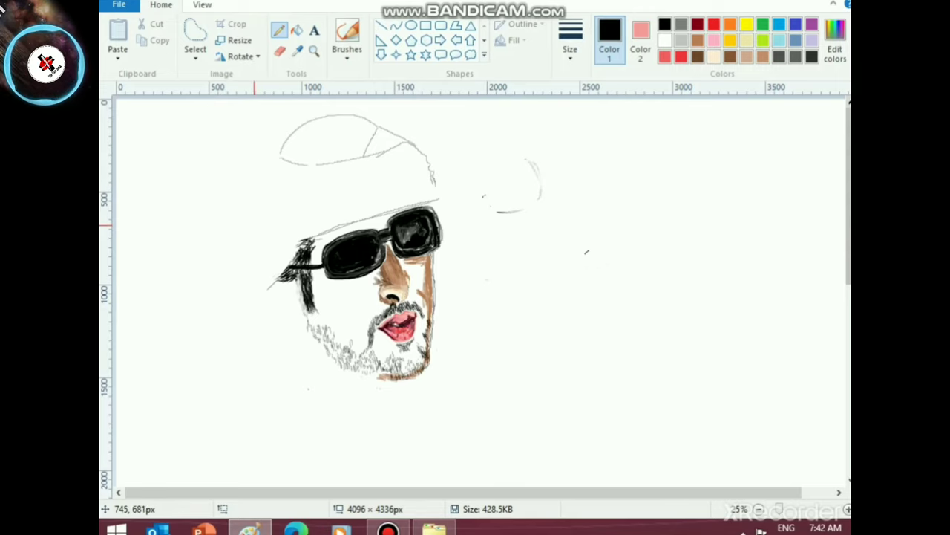
mouse_move(258, 224)
left_mouse_down()
mouse_move(352, 199)
mouse_move(434, 195)
left_mouse_up()
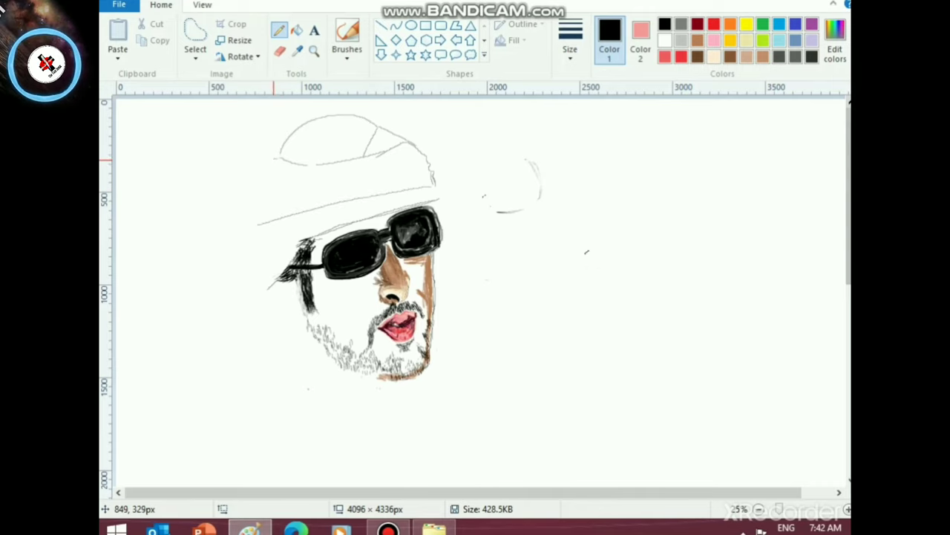
mouse_move(274, 160)
left_mouse_down()
mouse_move(259, 179)
mouse_move(259, 227)
mouse_move(239, 252)
mouse_move(230, 311)
left_mouse_up()
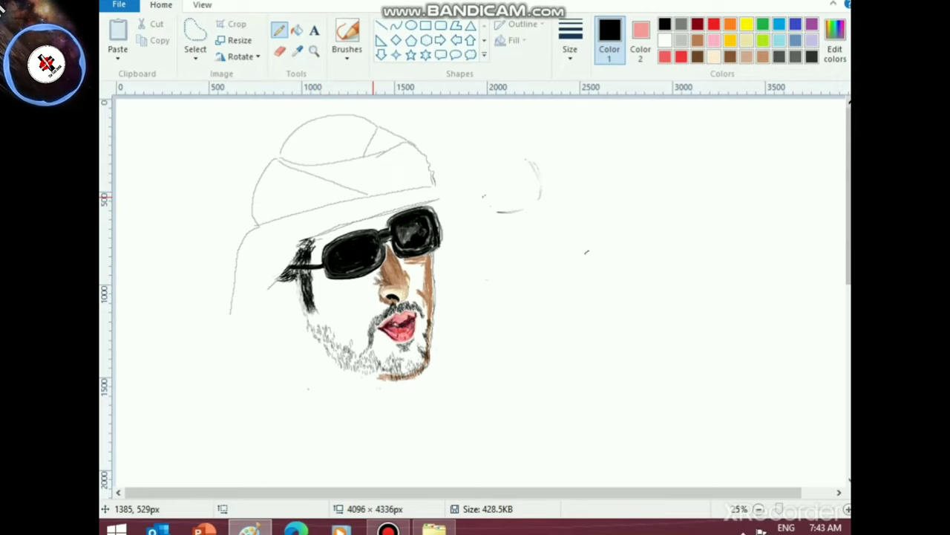
- Add crossing Pencil fold lines and a small oval ornament to the headwear's band, and save the drawing
left_click_drag(375, 191, 401, 145)
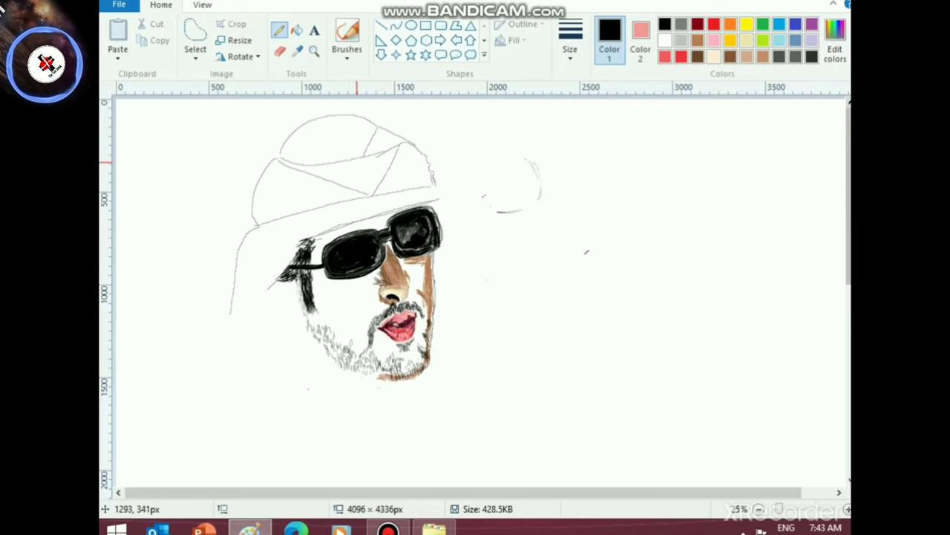
left_click_drag(357, 159, 329, 203)
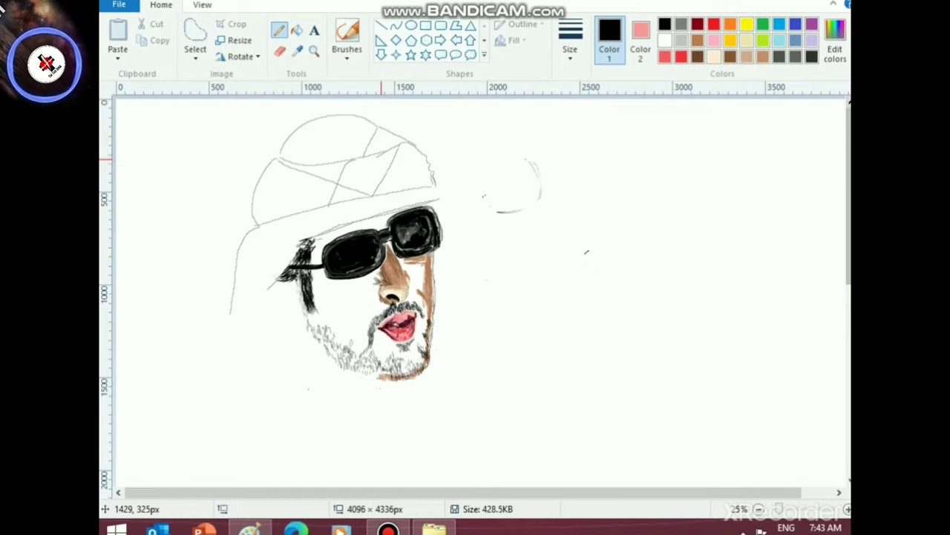
left_click_drag(364, 158, 409, 193)
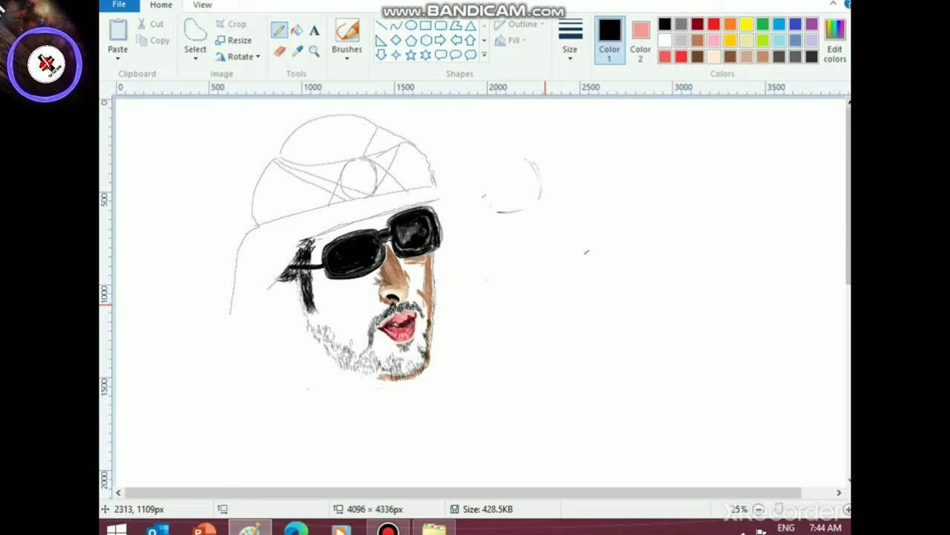
key("ctrl+s")
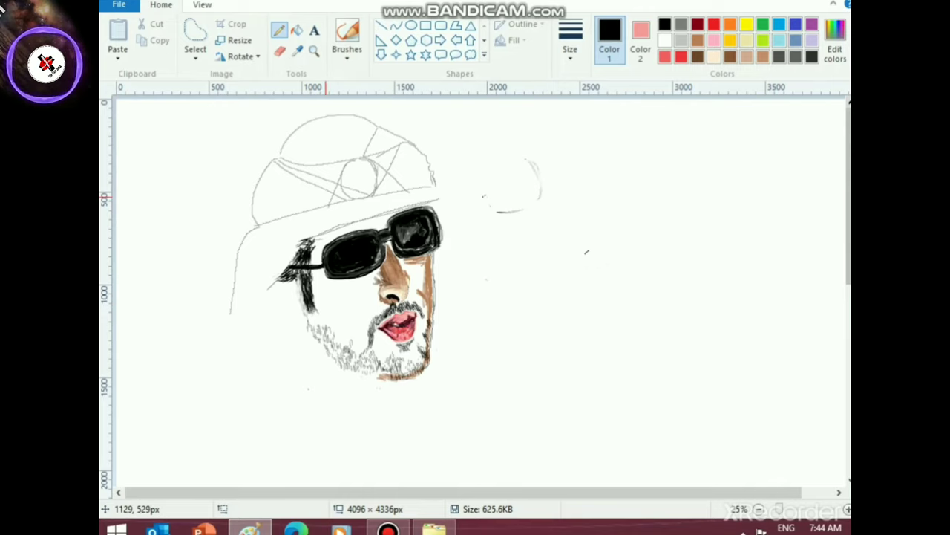
- Draw two pairs of leaf shapes with the black Pencil inside the lower left edge of the crown
scroll(364, 265, "up", 3)
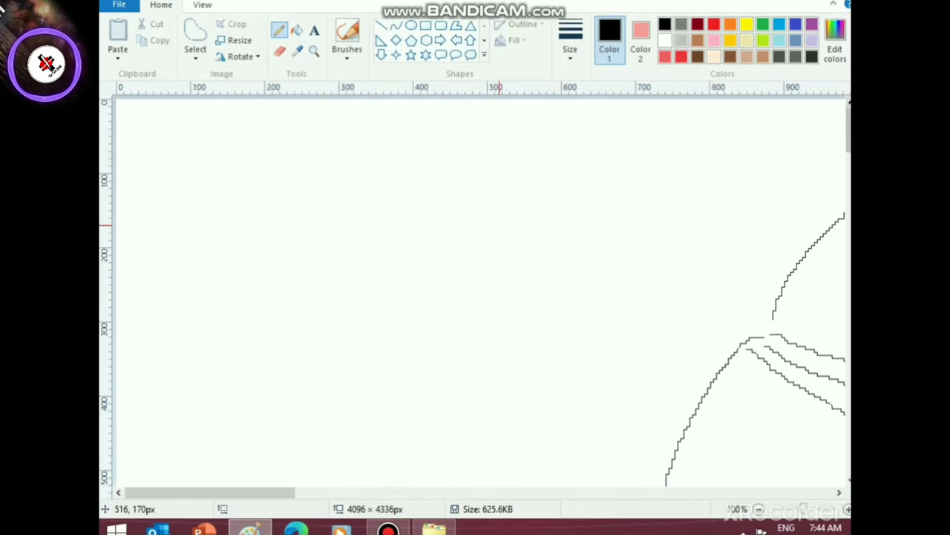
left_click_drag(163, 493, 292, 493)
scroll(288, 401, "down", 2)
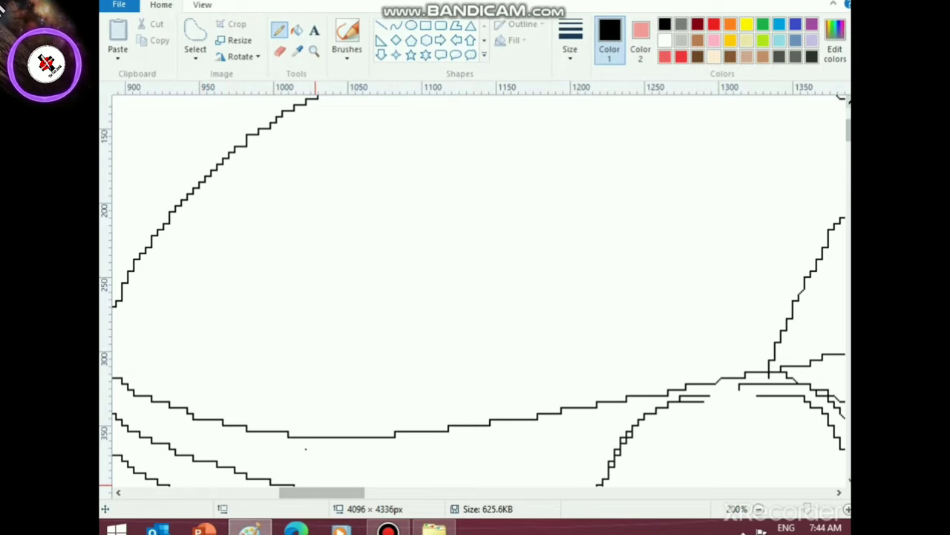
left_click_drag(314, 492, 300, 493)
mouse_move(223, 345)
left_mouse_down()
mouse_move(235, 366)
mouse_move(243, 324)
mouse_move(295, 301)
left_mouse_up()
mouse_move(234, 367)
left_mouse_down()
mouse_move(239, 377)
mouse_move(251, 371)
mouse_move(251, 331)
mouse_move(290, 327)
mouse_move(300, 305)
left_mouse_up()
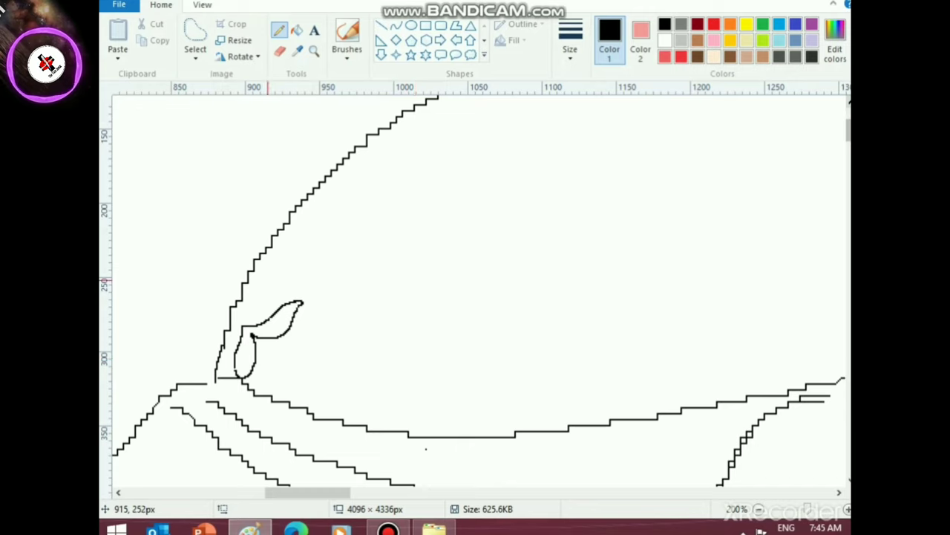
mouse_move(265, 290)
left_mouse_down()
mouse_move(281, 240)
mouse_move(346, 218)
left_mouse_up()
mouse_move(264, 288)
left_mouse_down()
mouse_move(294, 254)
mouse_move(320, 257)
mouse_move(350, 218)
left_mouse_up()
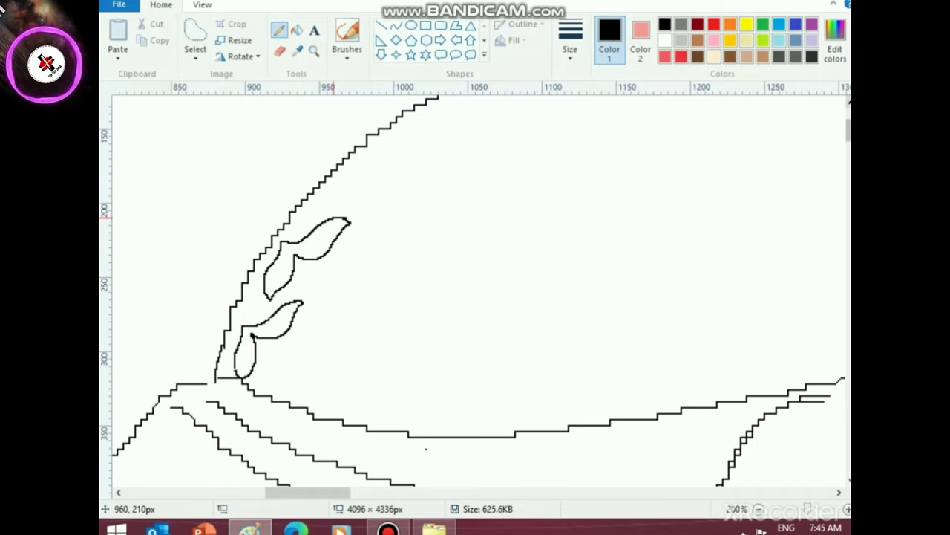
- Continue the row with three more Pencil leaf pairs following the crown's curve up to its top
scroll(349, 218, "up", 3)
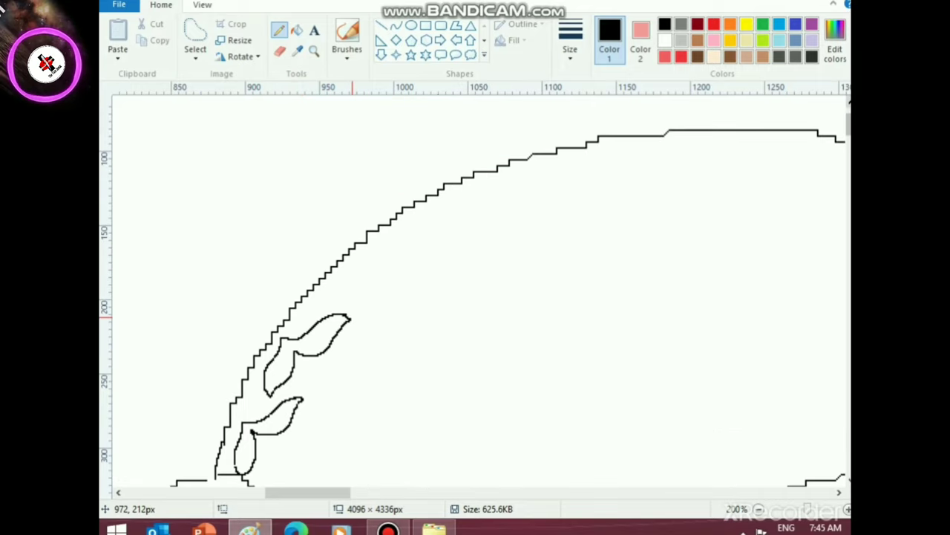
mouse_move(353, 317)
left_mouse_down()
mouse_move(384, 250)
mouse_move(468, 230)
left_mouse_up()
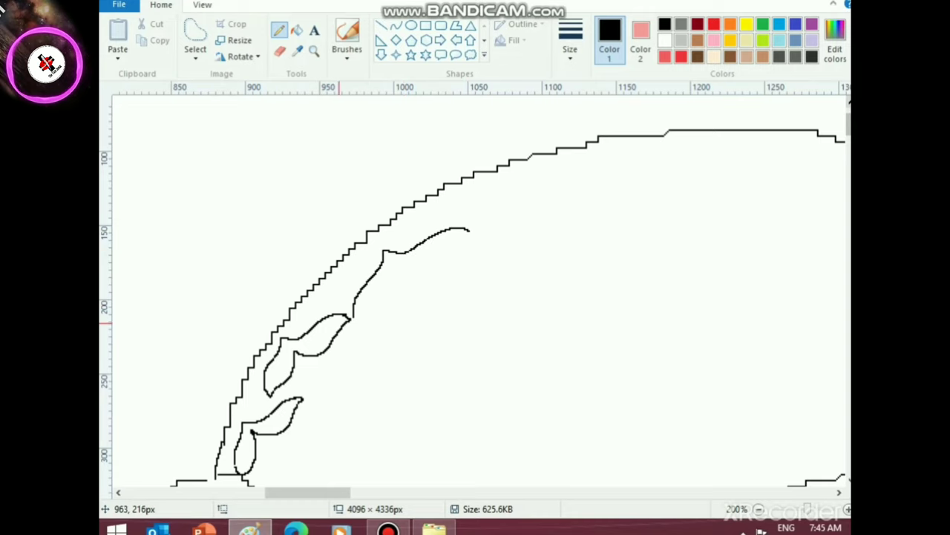
mouse_move(353, 321)
left_mouse_down()
mouse_move(378, 312)
mouse_move(395, 265)
mouse_move(427, 265)
left_mouse_up()
scroll(471, 233, "up", 3)
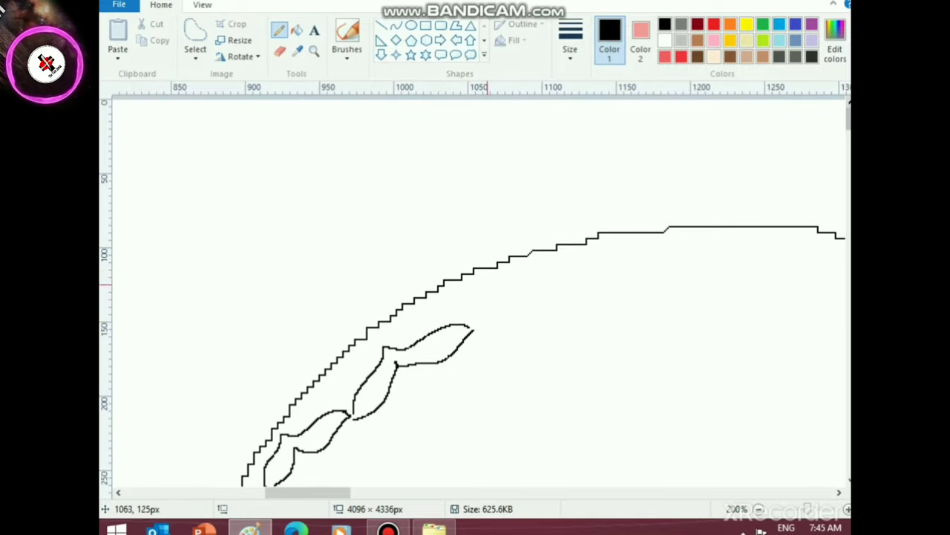
mouse_move(472, 326)
left_mouse_down()
mouse_move(524, 276)
mouse_move(603, 298)
left_mouse_up()
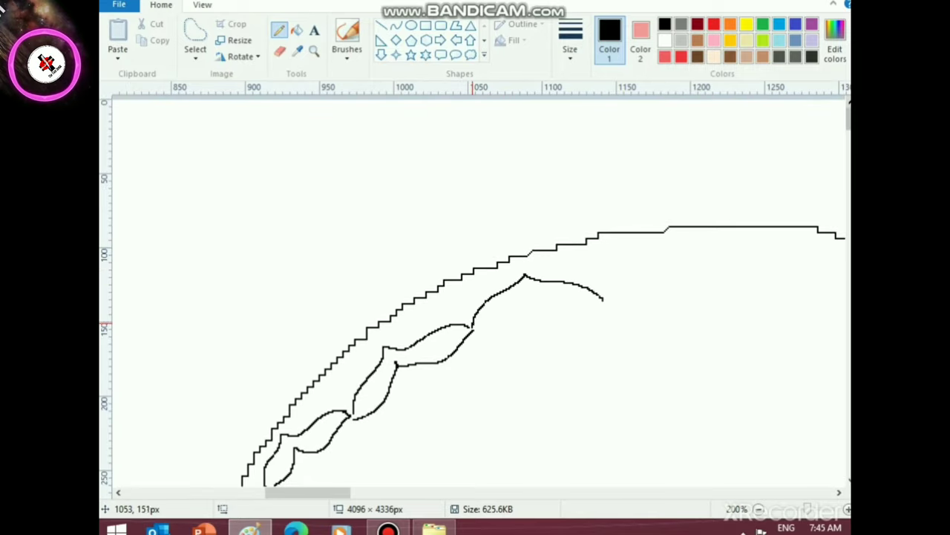
mouse_move(472, 326)
left_mouse_down()
mouse_move(514, 290)
mouse_move(538, 308)
mouse_move(611, 301)
mouse_move(637, 275)
mouse_move(705, 254)
mouse_move(766, 291)
left_mouse_up()
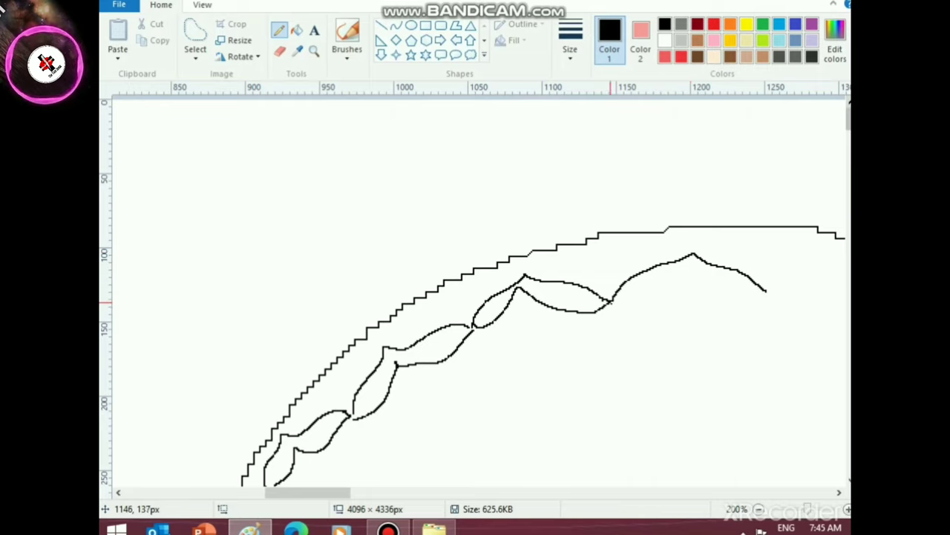
mouse_move(611, 302)
left_mouse_down()
mouse_move(633, 306)
mouse_move(683, 266)
mouse_move(710, 293)
mouse_move(765, 290)
left_mouse_up()
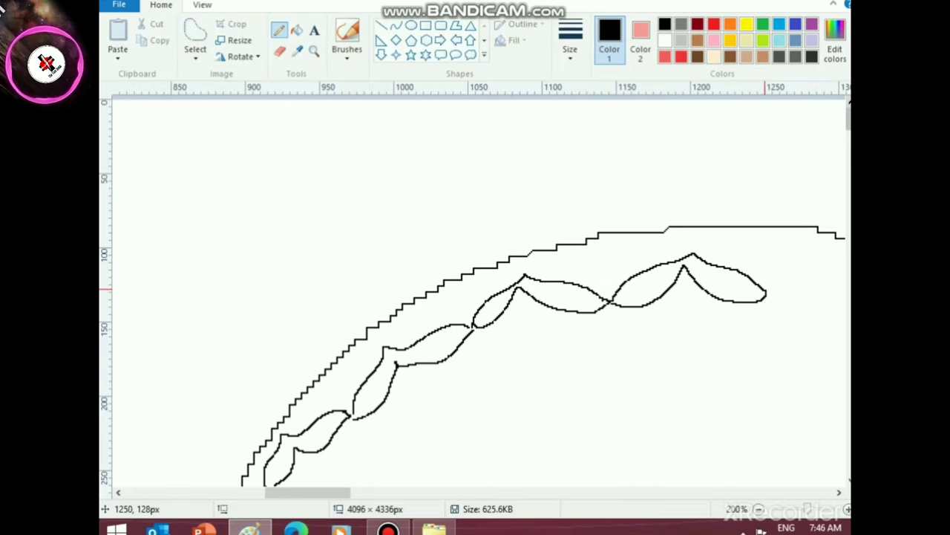
- Draw two leaf pairs under the crown's right-hand curve and a drooping pair at the end of the main row
scroll(475, 290, "right", 10)
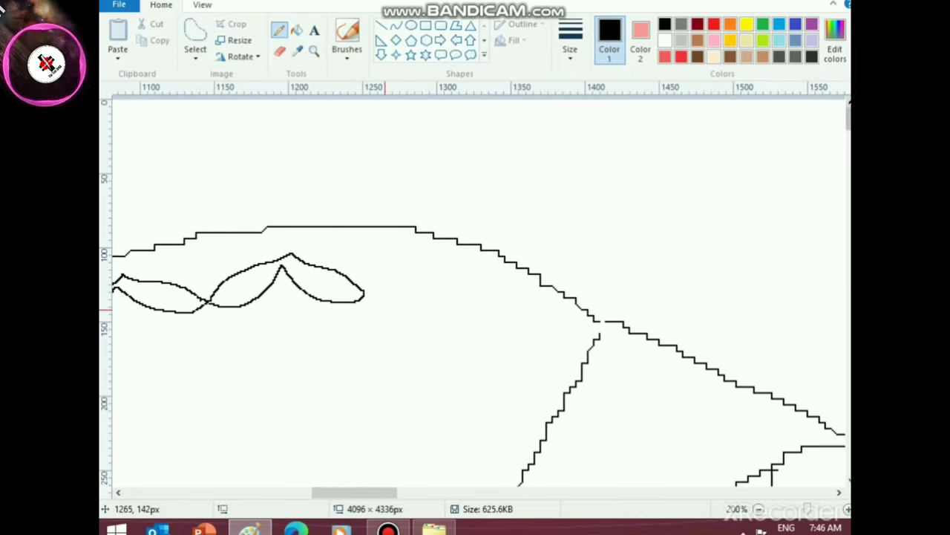
mouse_move(326, 264)
left_mouse_down()
mouse_move(340, 246)
mouse_move(391, 234)
mouse_move(435, 279)
mouse_move(401, 269)
mouse_move(389, 236)
mouse_move(335, 264)
mouse_move(326, 258)
left_mouse_up()
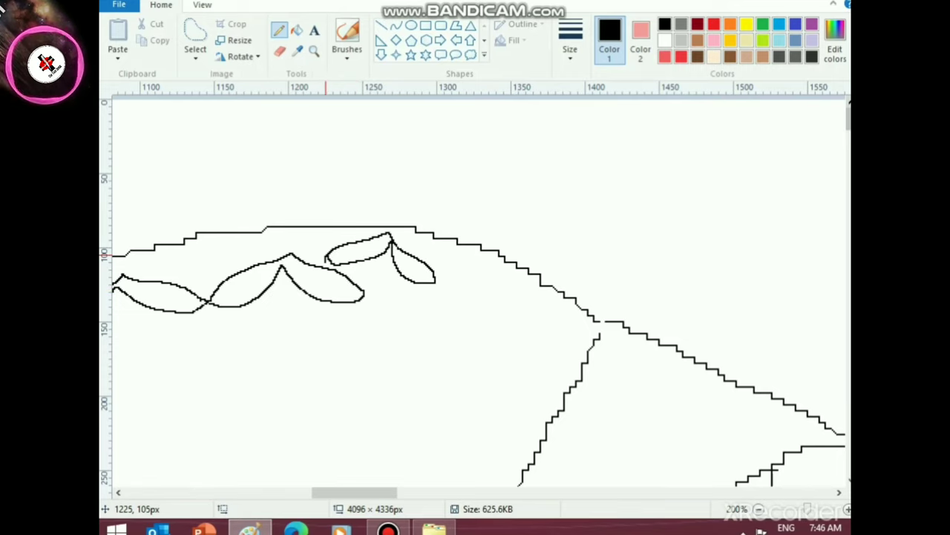
mouse_move(437, 281)
left_mouse_down()
mouse_move(499, 267)
mouse_move(529, 310)
mouse_move(521, 336)
mouse_move(499, 274)
mouse_move(457, 307)
mouse_move(432, 299)
mouse_move(444, 272)
left_mouse_up()
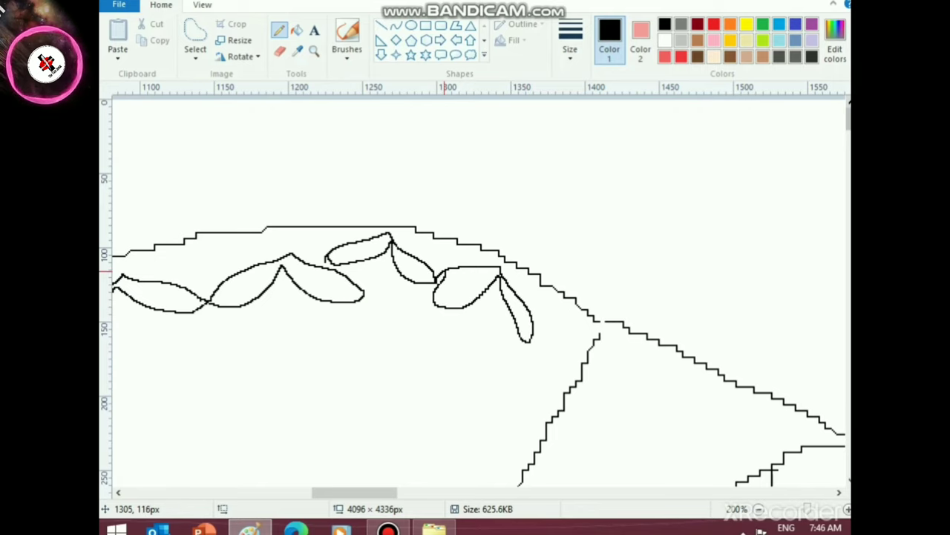
left_click_drag(364, 298, 422, 353)
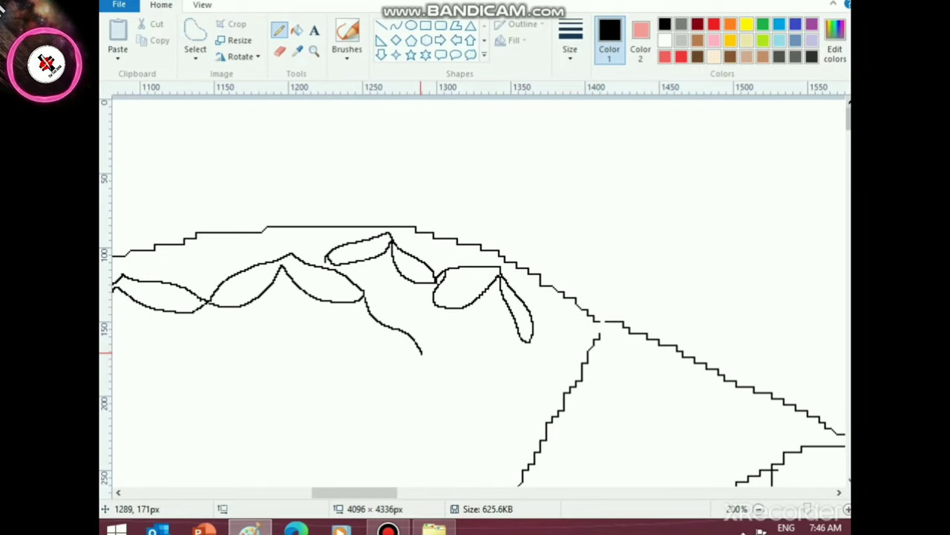
mouse_move(364, 300)
left_mouse_down()
mouse_move(429, 313)
mouse_move(458, 398)
mouse_move(446, 420)
mouse_move(425, 336)
mouse_move(416, 337)
left_mouse_up()
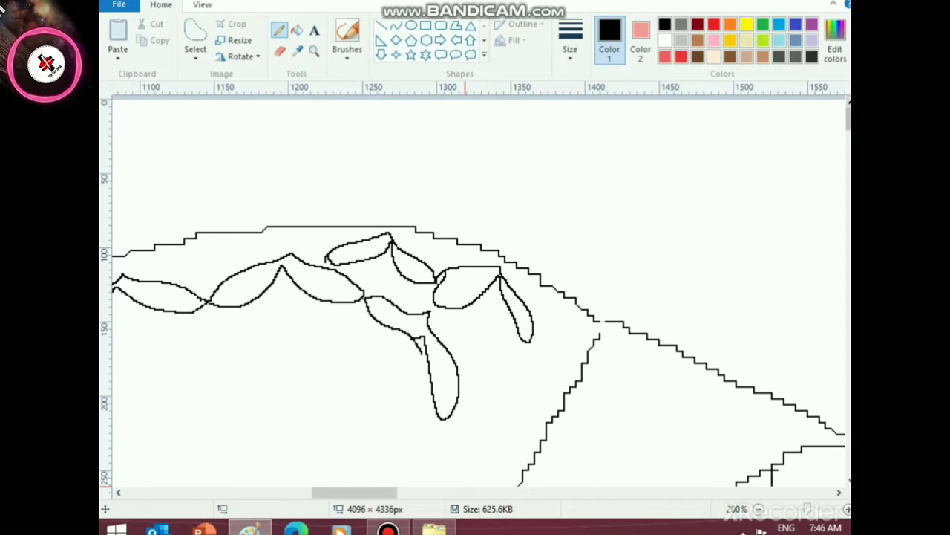
- Fill the gaps between the leaf row and the crown's outline with small Pencil leaf pairs at the top and left
mouse_move(187, 269)
left_mouse_down()
mouse_move(234, 242)
mouse_move(258, 252)
mouse_move(216, 256)
mouse_move(263, 256)
left_mouse_up()
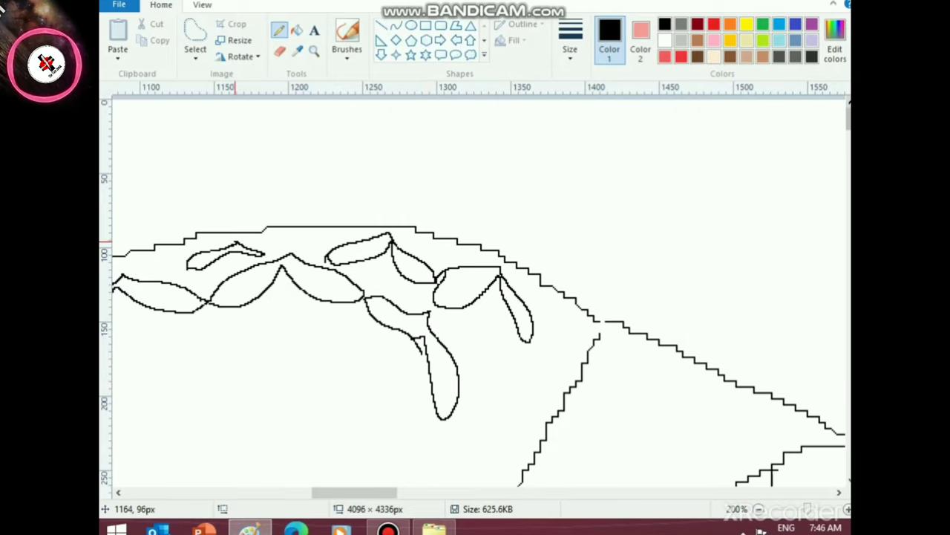
left_click_drag(343, 492, 303, 492)
scroll(262, 325, "down", 1)
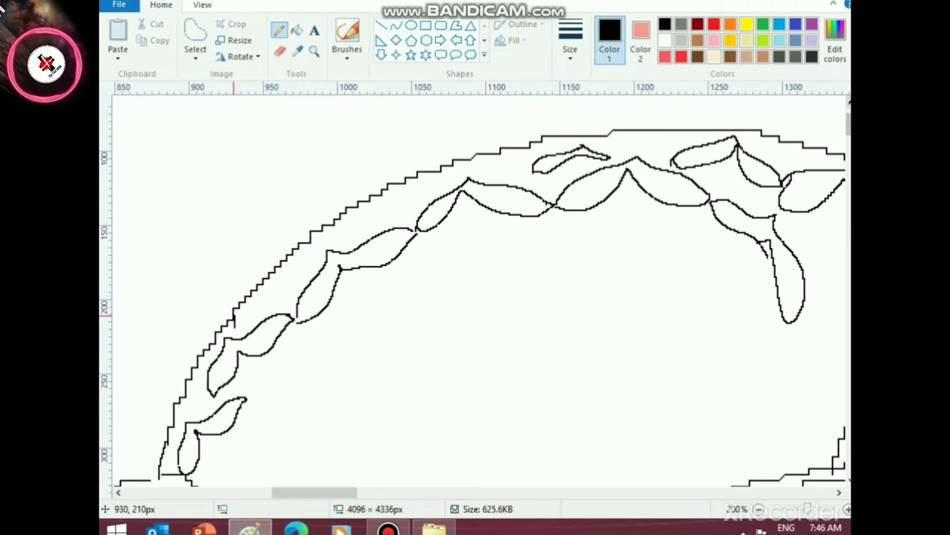
mouse_move(233, 318)
left_mouse_down()
mouse_move(263, 289)
mouse_move(291, 296)
mouse_move(264, 290)
mouse_move(238, 323)
left_mouse_up()
mouse_move(280, 280)
left_mouse_down()
mouse_move(299, 249)
mouse_move(327, 260)
left_mouse_up()
- Draw a second row of four Pencil leaf pairs beneath the first, from the lowest left leaf to the drooping right leaf
scroll(275, 271, "down", 3)
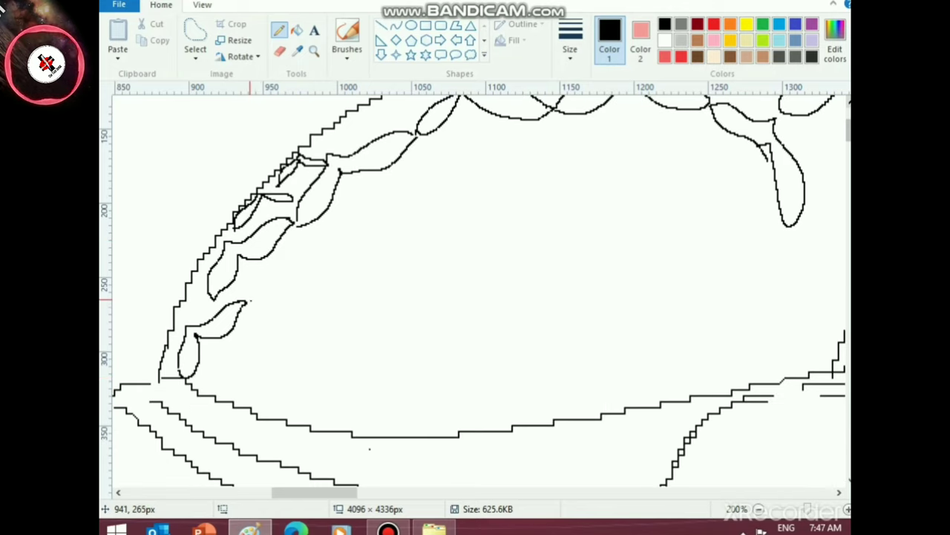
mouse_move(249, 301)
left_mouse_down()
mouse_move(305, 260)
mouse_move(371, 257)
mouse_move(355, 268)
mouse_move(306, 262)
mouse_move(292, 284)
mouse_move(250, 305)
left_mouse_up()
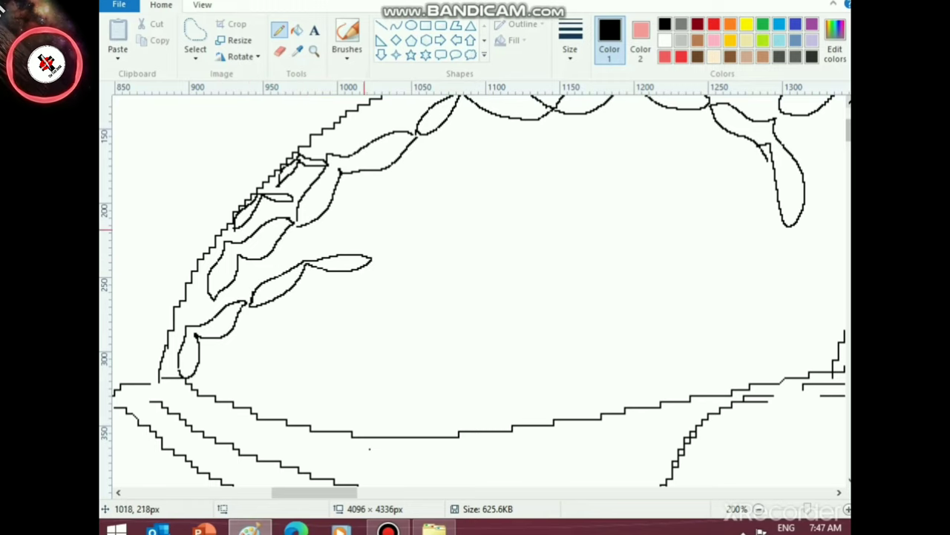
mouse_move(369, 247)
left_mouse_down()
mouse_move(380, 210)
mouse_move(407, 179)
mouse_move(467, 181)
mouse_move(495, 197)
mouse_move(401, 220)
mouse_move(411, 181)
mouse_move(431, 199)
mouse_move(500, 201)
left_mouse_up()
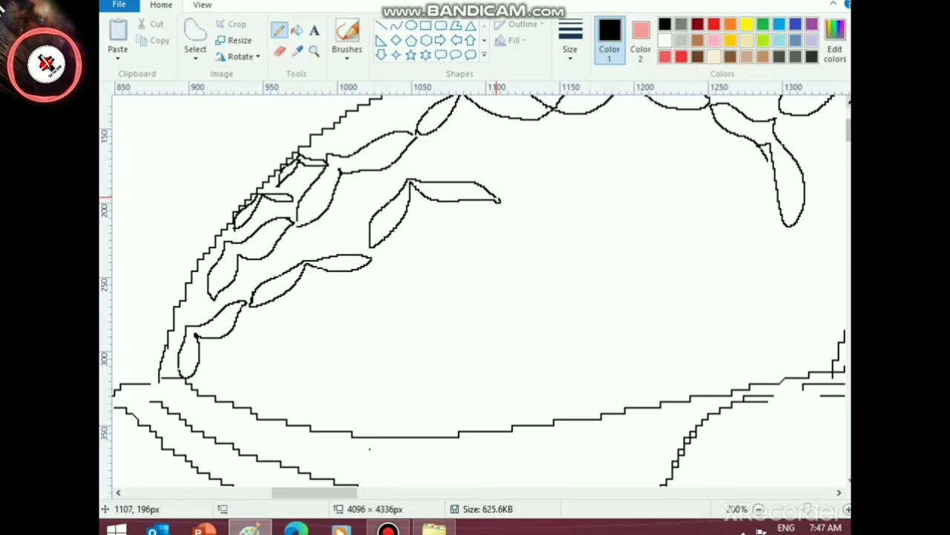
scroll(505, 208, "up", 3)
mouse_move(461, 278)
left_mouse_down()
mouse_move(530, 224)
mouse_move(568, 231)
mouse_move(609, 260)
mouse_move(510, 248)
mouse_move(528, 225)
mouse_move(620, 274)
mouse_move(692, 228)
mouse_move(750, 281)
mouse_move(759, 311)
left_mouse_up()
mouse_move(616, 280)
left_mouse_down()
mouse_move(688, 236)
mouse_move(713, 286)
mouse_move(757, 306)
left_mouse_up()
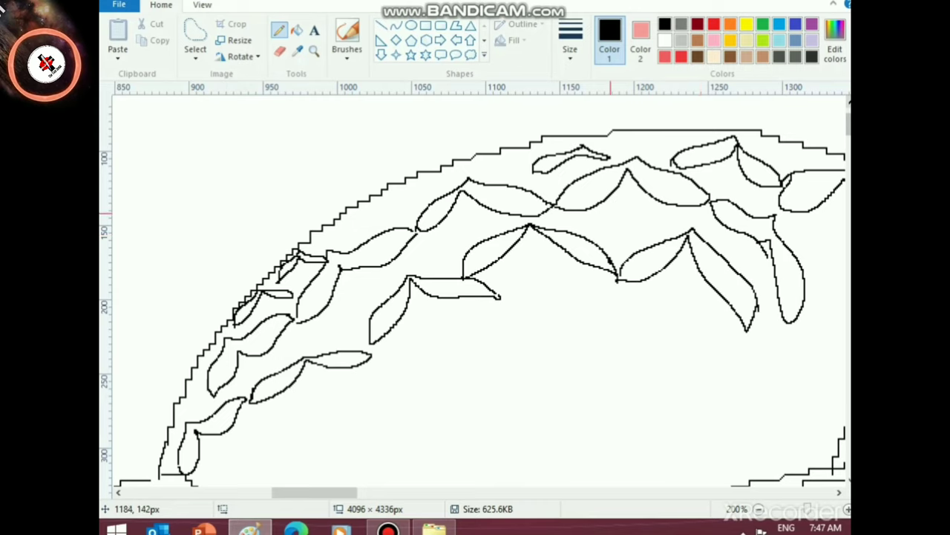
- Draw three more Pencil leaf pairs: a small one between the two rows, one at the crown's lower left, and one beneath the second row
mouse_move(575, 234)
left_mouse_down()
mouse_move(573, 221)
mouse_move(648, 217)
mouse_move(663, 235)
mouse_move(620, 211)
mouse_move(665, 239)
left_mouse_up()
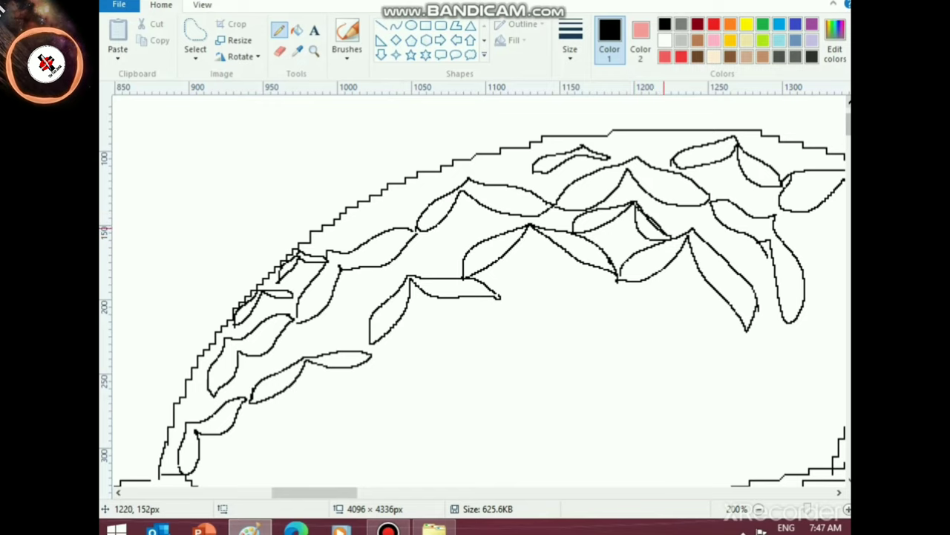
scroll(447, 316, "down", 2)
mouse_move(256, 289)
left_mouse_down()
mouse_move(272, 256)
mouse_move(330, 231)
mouse_move(398, 270)
mouse_move(295, 286)
mouse_move(332, 249)
mouse_move(376, 288)
mouse_move(412, 296)
left_mouse_up()
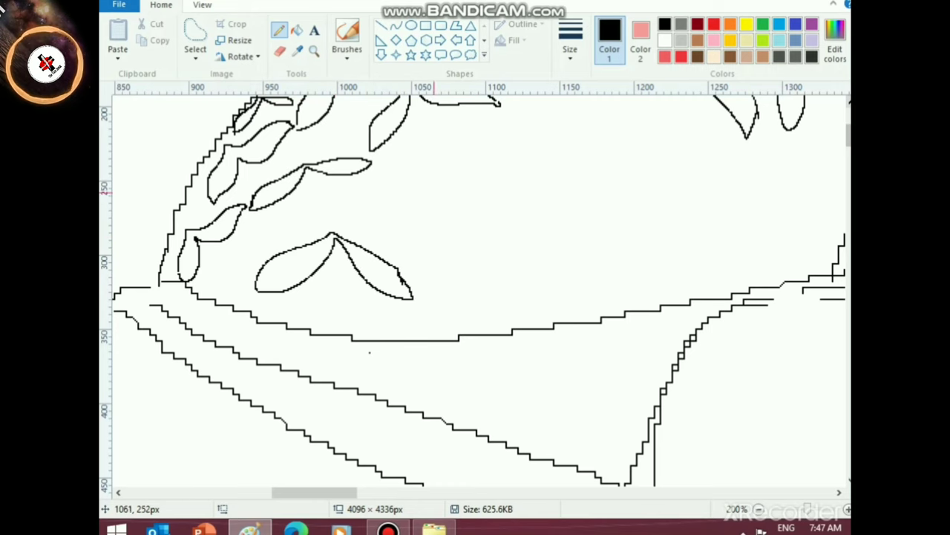
scroll(499, 298, "up", 3)
mouse_move(505, 297)
left_mouse_down()
mouse_move(603, 289)
mouse_move(666, 349)
mouse_move(668, 370)
mouse_move(597, 299)
mouse_move(624, 313)
mouse_move(660, 386)
mouse_move(668, 371)
left_mouse_up()
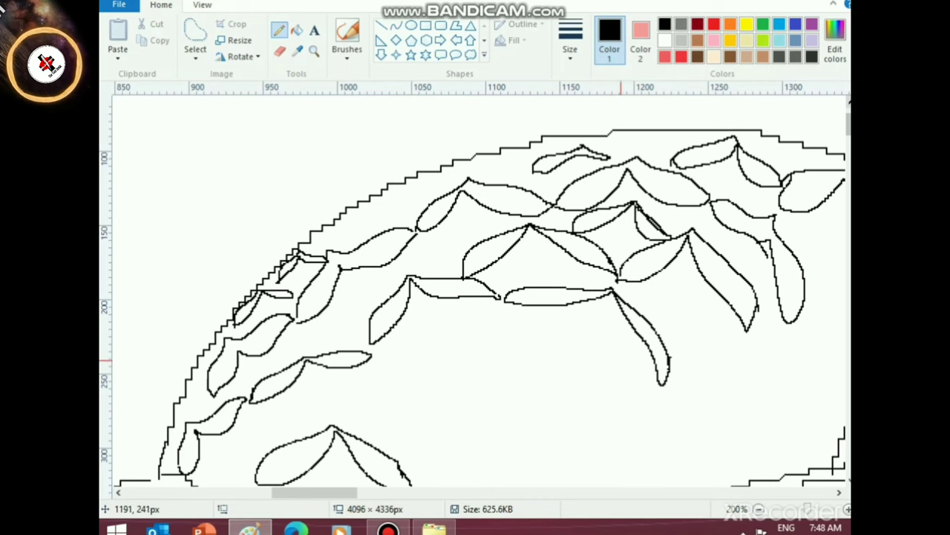
- Add Pencil leaf pairs along the crown's lower edge and fill the gaps at its lower left with smaller ones
scroll(620, 371, "down", 2)
scroll(741, 405, "down", 2)
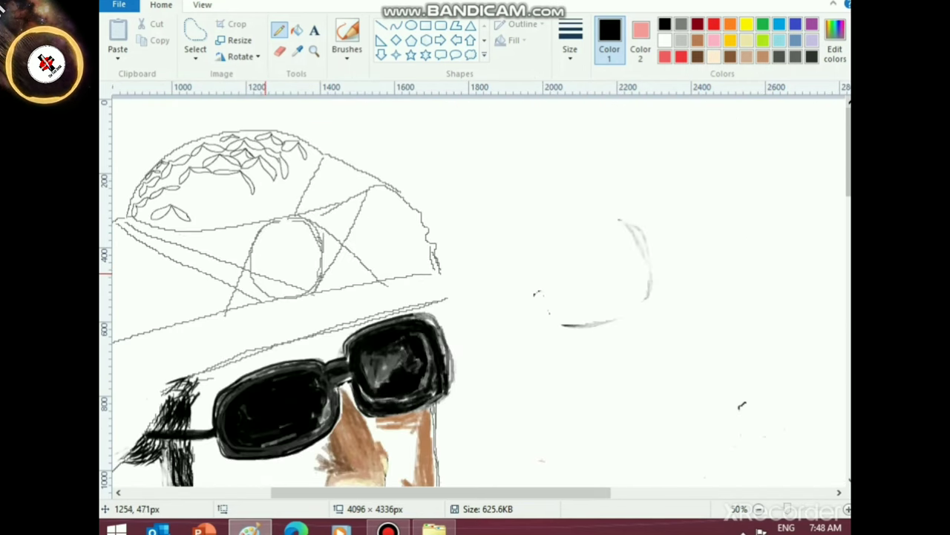
mouse_move(181, 199)
left_mouse_down()
mouse_move(205, 185)
mouse_move(222, 202)
mouse_move(206, 188)
mouse_move(182, 200)
mouse_move(247, 192)
mouse_move(255, 218)
mouse_move(245, 195)
mouse_move(221, 202)
mouse_move(260, 207)
mouse_move(279, 188)
mouse_move(290, 208)
mouse_move(281, 186)
mouse_move(263, 205)
left_mouse_up()
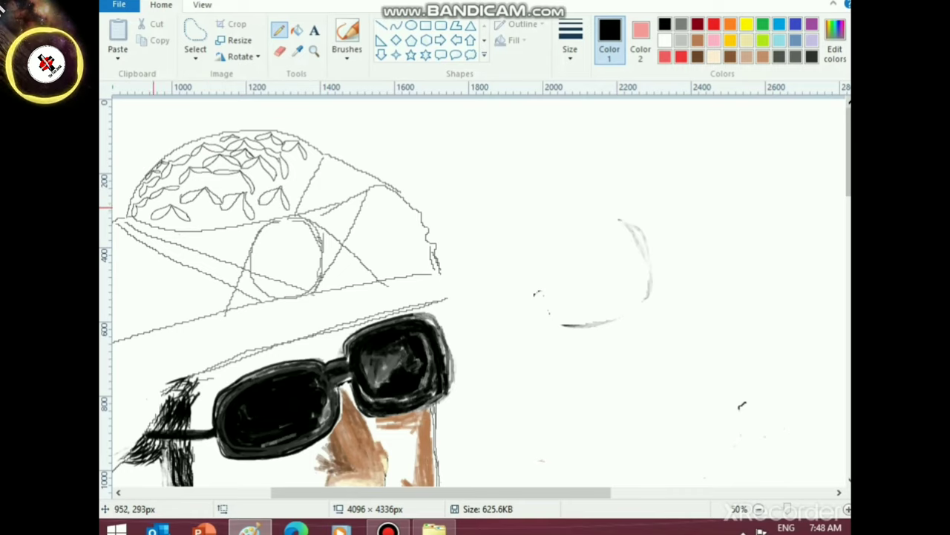
mouse_move(154, 207)
left_mouse_down()
mouse_move(169, 193)
mouse_move(180, 202)
left_mouse_up()
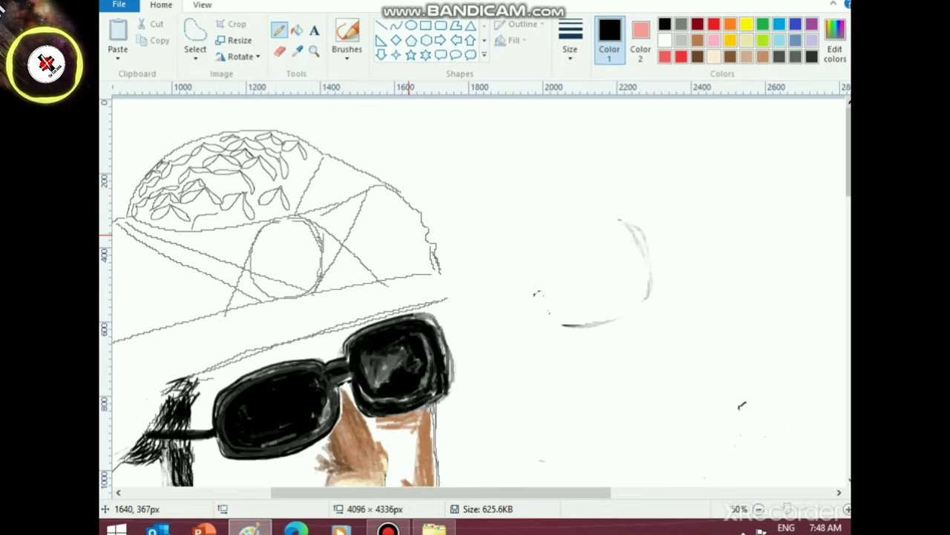
- Select the portrait with a rectangular selection and stretch it to about 4184 × 3832 px across the canvas width
scroll(356, 294, "down", 2)
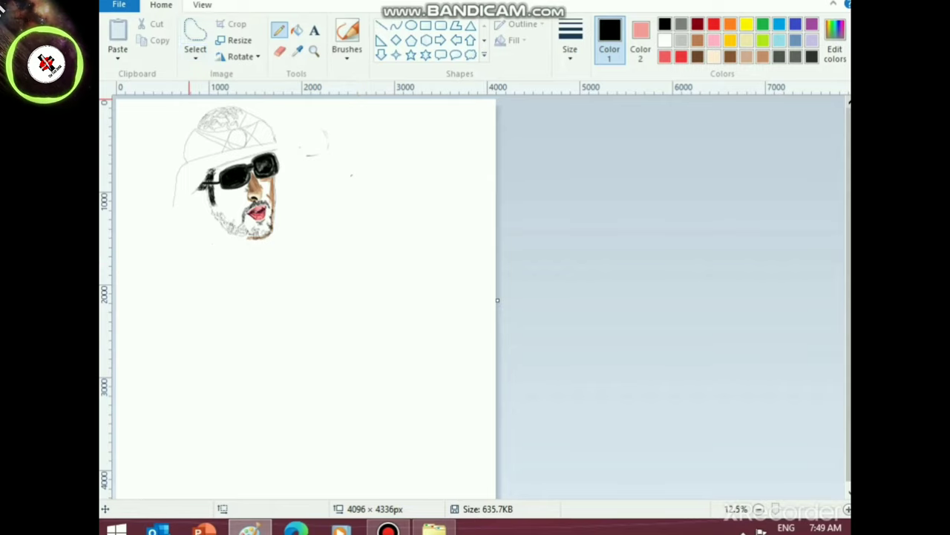
left_click(194, 54)
left_click(202, 91)
mouse_move(148, 105)
left_mouse_down()
mouse_move(297, 196)
mouse_move(331, 296)
mouse_move(435, 461)
left_mouse_up()
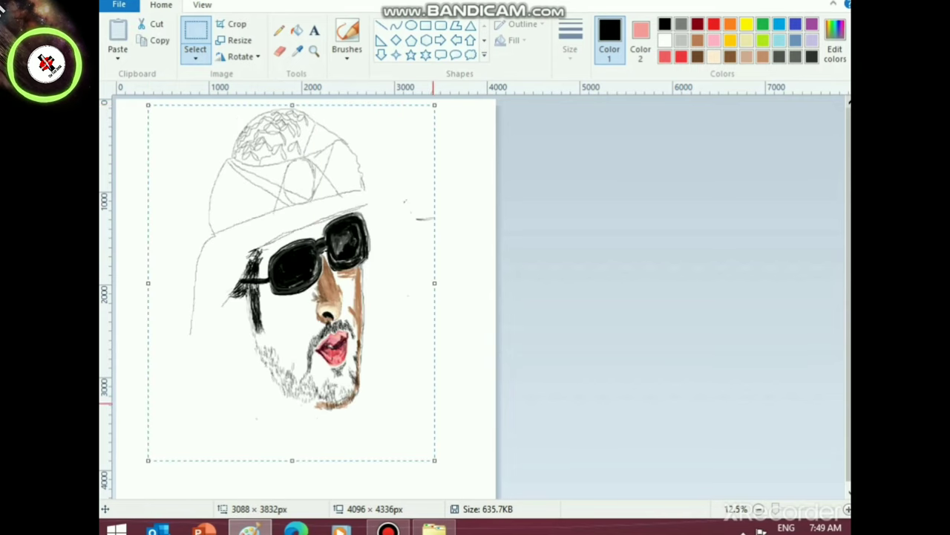
left_click_drag(435, 282, 495, 283)
left_click_drag(149, 282, 115, 289)
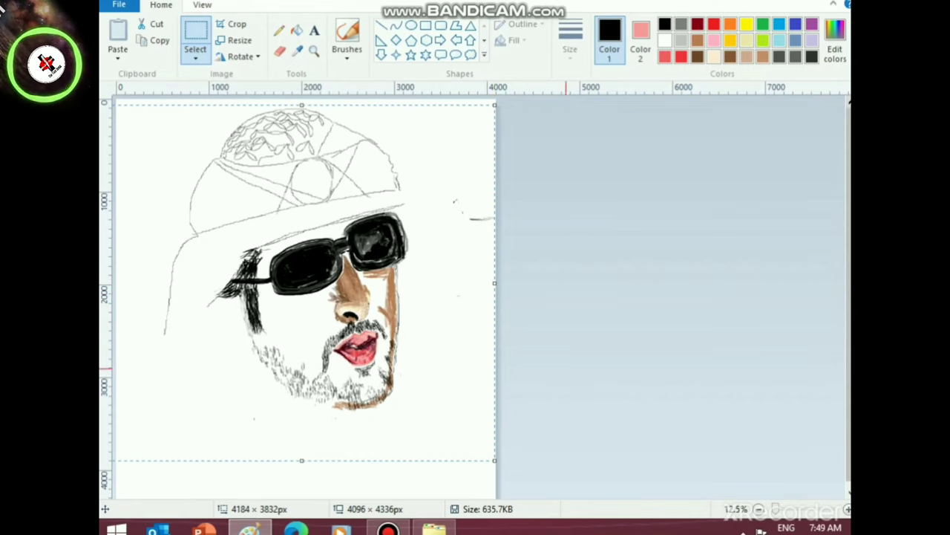
- Widen the canvas to about 6448 px and fill the added area with white
left_click_drag(495, 300, 715, 300)
left_click(296, 29)
left_click(597, 312)
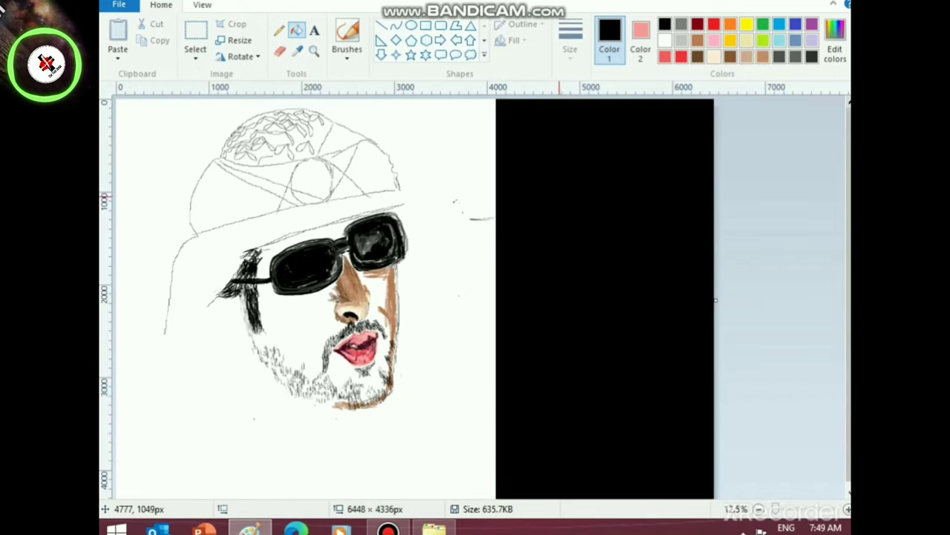
left_click(664, 40)
left_click(629, 297)
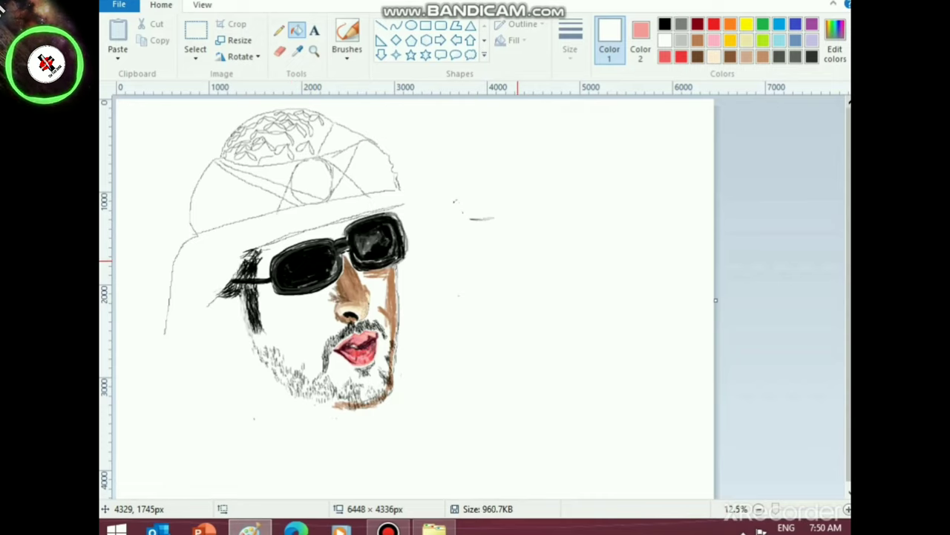
- View the enlarged portrait in full screen and return to editing
left_click(202, 4)
left_click(289, 34)
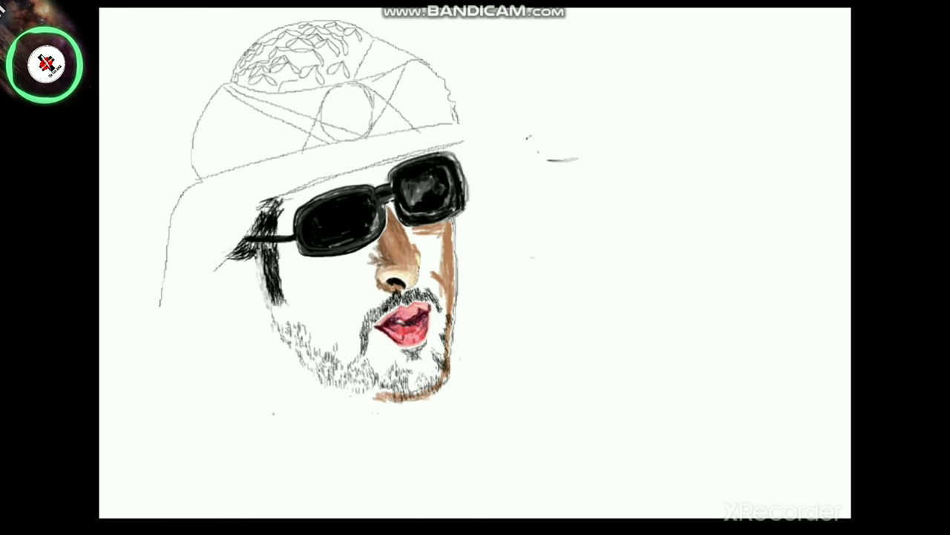
key("Escape")
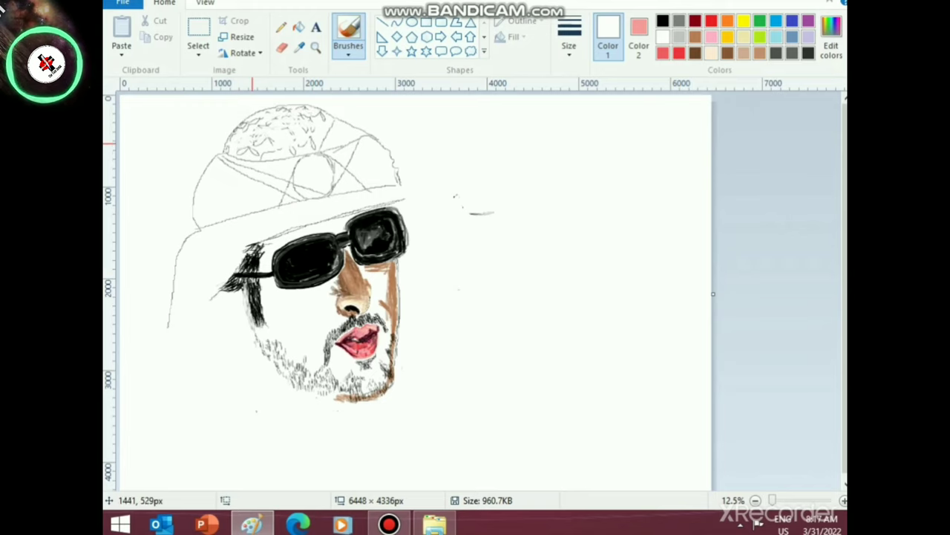
- Paint over the leaf outlines inside the crown with a white brush at the thickest size
left_click(569, 42)
left_click(594, 166)
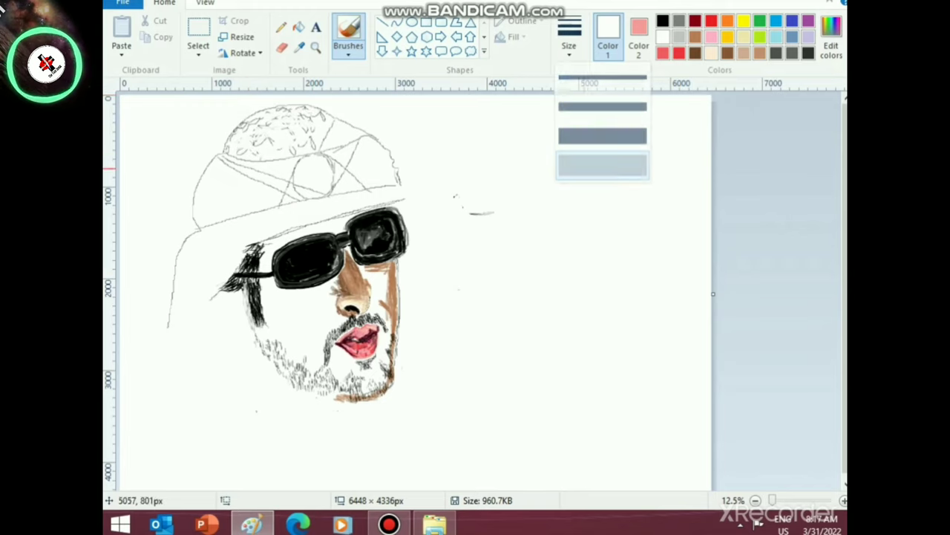
scroll(416, 284, "up", 1)
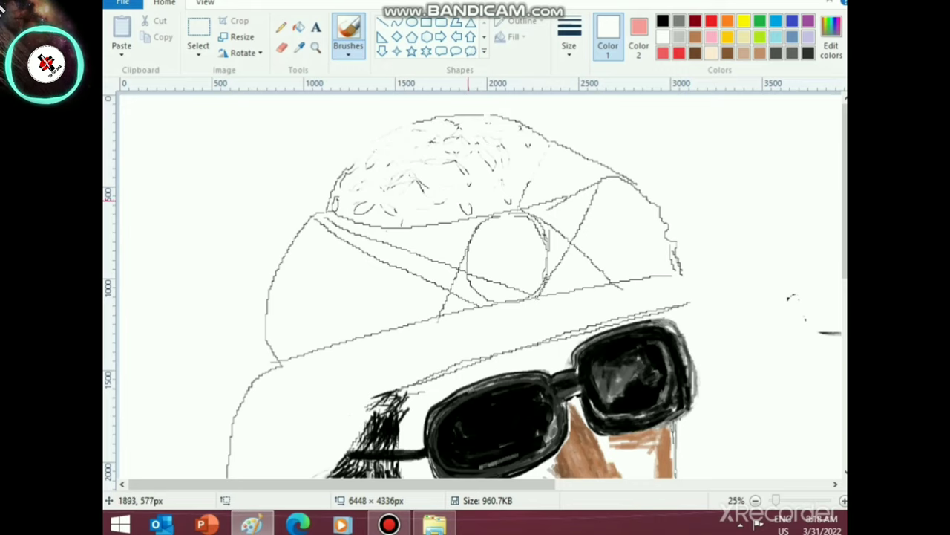
mouse_move(381, 208)
left_mouse_down()
mouse_move(339, 206)
mouse_move(334, 172)
mouse_move(380, 160)
mouse_move(405, 178)
mouse_move(538, 178)
left_mouse_up()
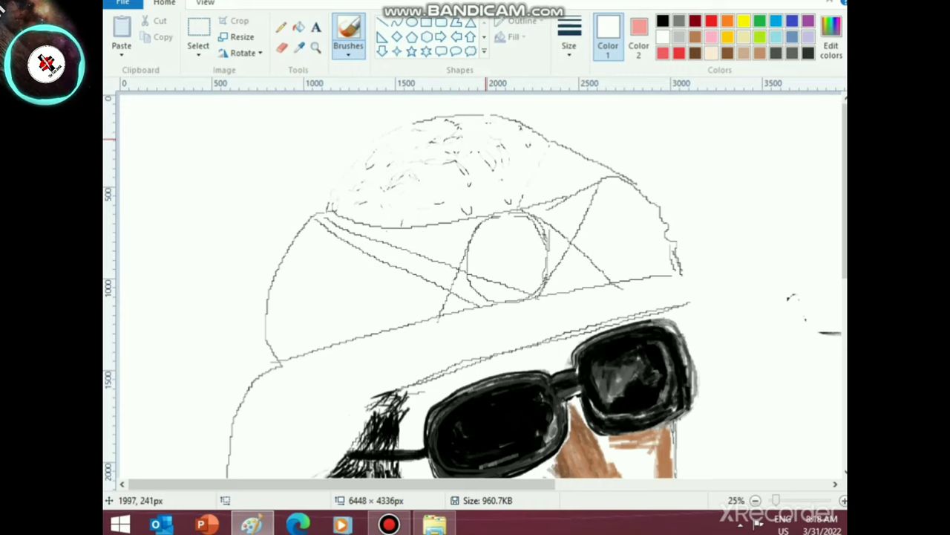
mouse_move(486, 139)
left_mouse_down()
mouse_move(460, 124)
mouse_move(468, 141)
mouse_move(444, 169)
mouse_move(448, 156)
left_mouse_up()
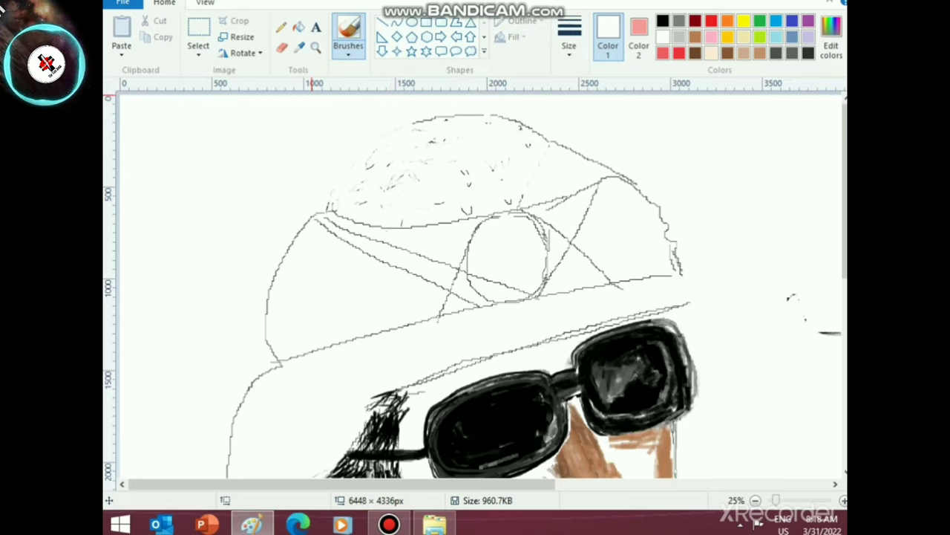
- Set up a red brush at the second-thickest size, trying out a diagonal zigzag line across the crown and undoing it
left_click(348, 50)
left_click(352, 135)
left_click(569, 43)
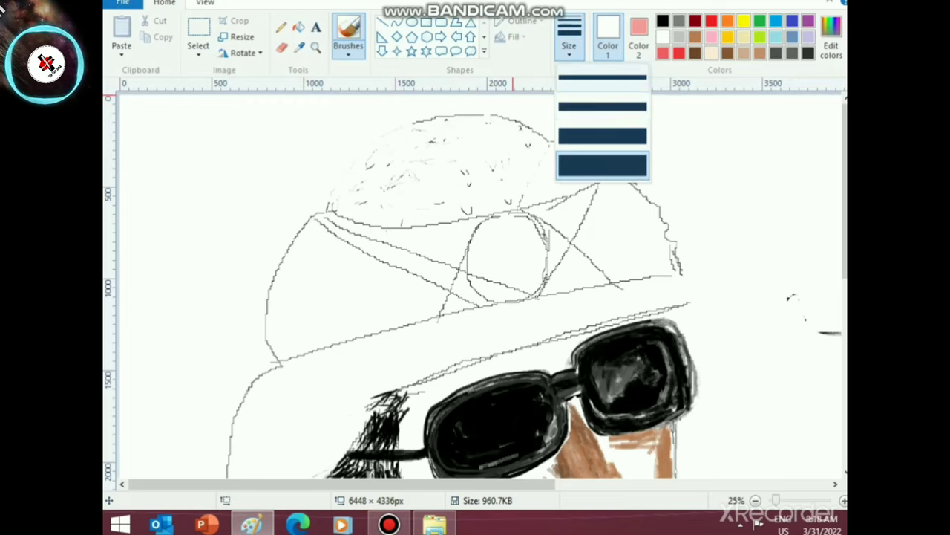
left_click(594, 107)
left_click(712, 21)
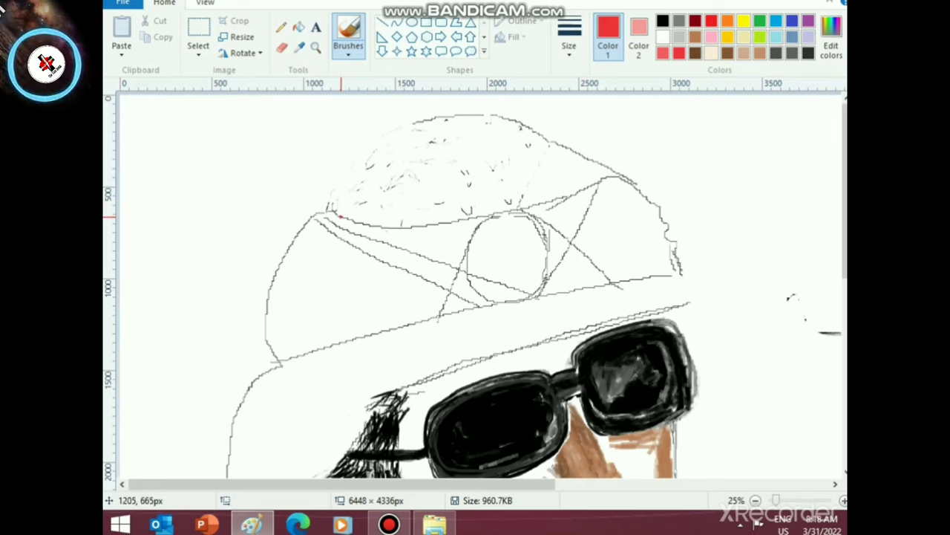
mouse_move(394, 225)
left_mouse_down()
mouse_move(387, 214)
mouse_move(399, 197)
mouse_move(421, 192)
mouse_move(494, 120)
left_mouse_up()
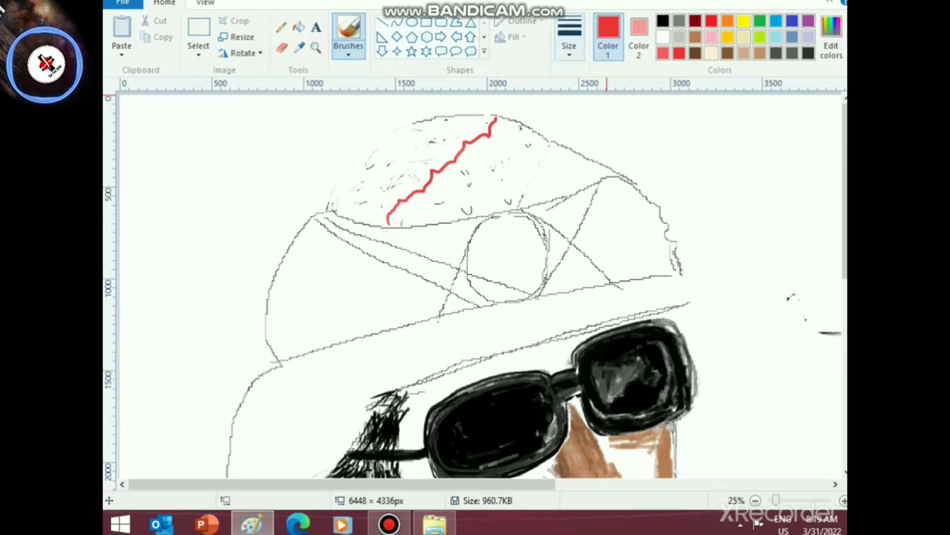
left_click(569, 37)
left_click(602, 136)
mouse_move(392, 226)
left_mouse_down()
mouse_move(399, 208)
mouse_move(477, 147)
mouse_move(498, 117)
left_mouse_up()
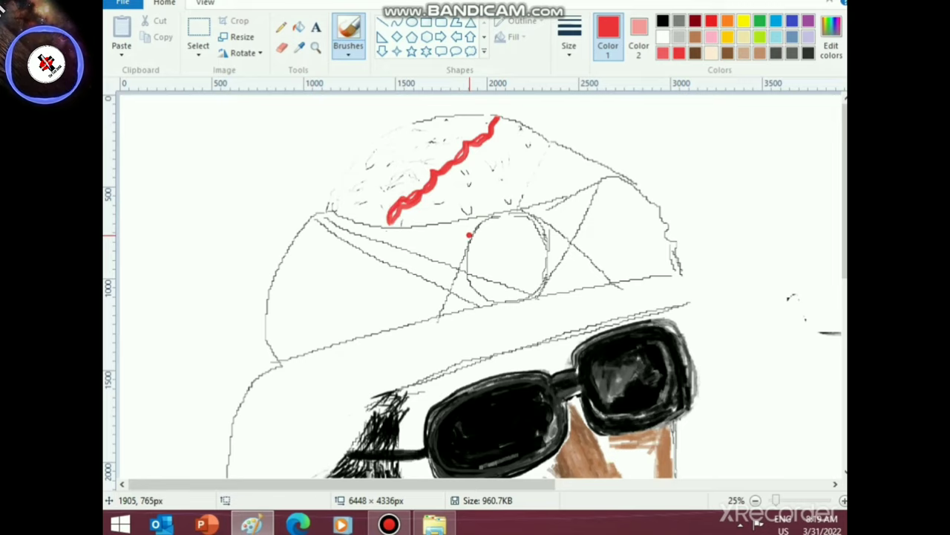
key("ctrl+z")
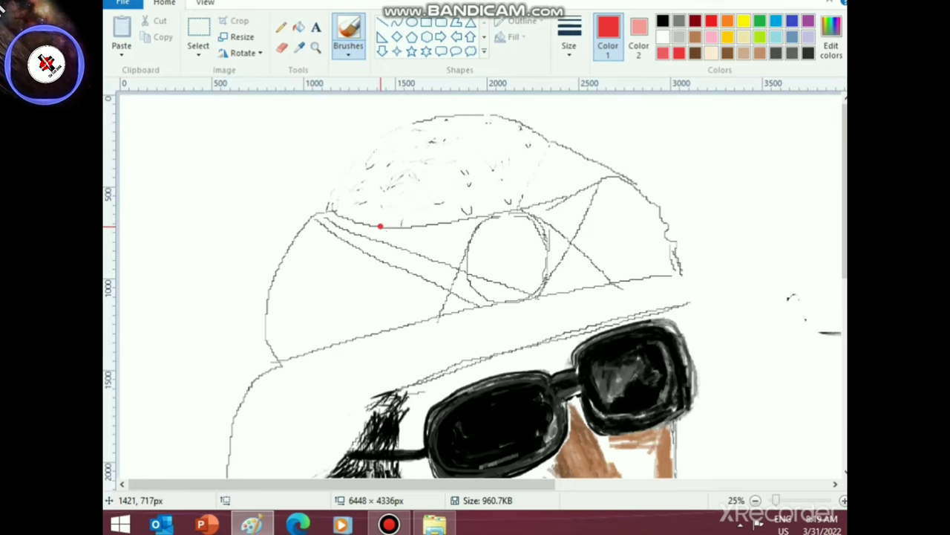
- Try a steeper red zigzag line from the crown's lower edge to its top and undo it
mouse_move(378, 224)
left_mouse_down()
mouse_move(386, 188)
mouse_move(413, 182)
mouse_move(417, 150)
mouse_move(439, 160)
mouse_move(447, 131)
mouse_move(487, 124)
left_mouse_up()
left_click_drag(382, 224, 395, 193)
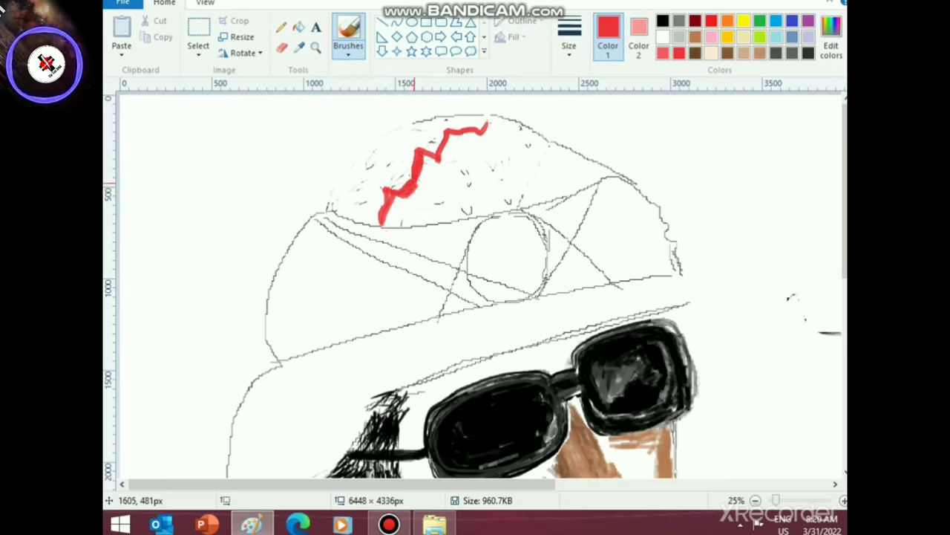
left_click_drag(418, 158, 435, 170)
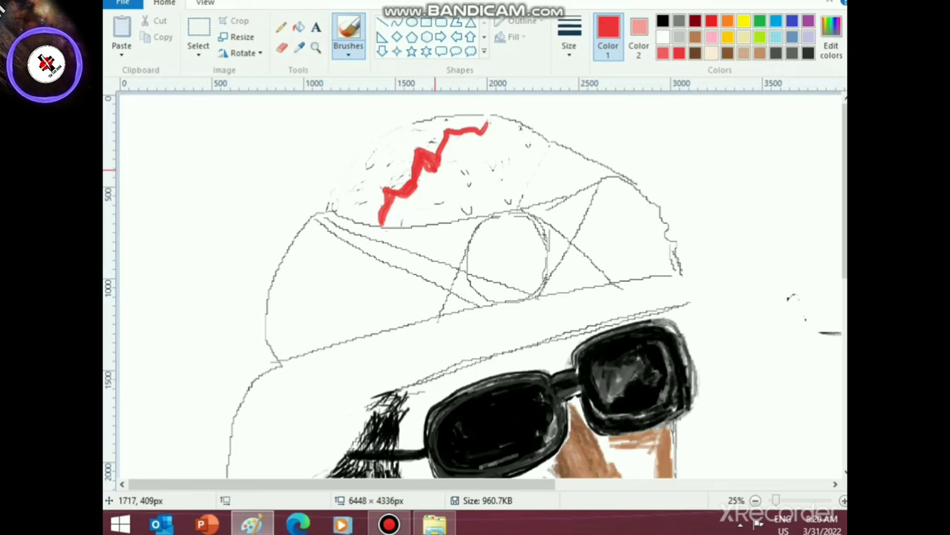
key("ctrl+z")
key("ctrl+z")
key("ctrl+z")
key("ctrl+z")
key("ctrl+z")
key("ctrl+z")
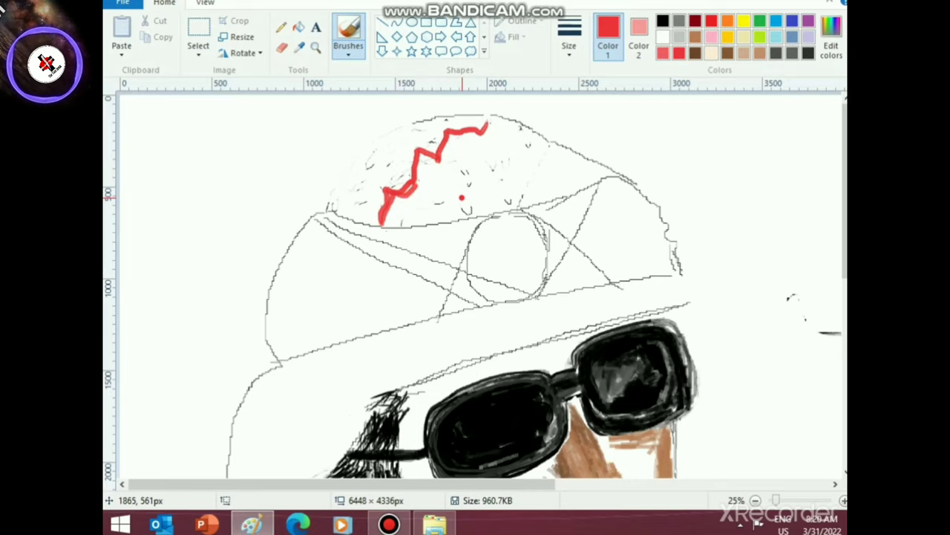
- Brush four thick red stepped zigzag lines, in two pairs, diagonally from the crown's lower edge toward its right-hand curve
scroll(442, 263, "up", 2)
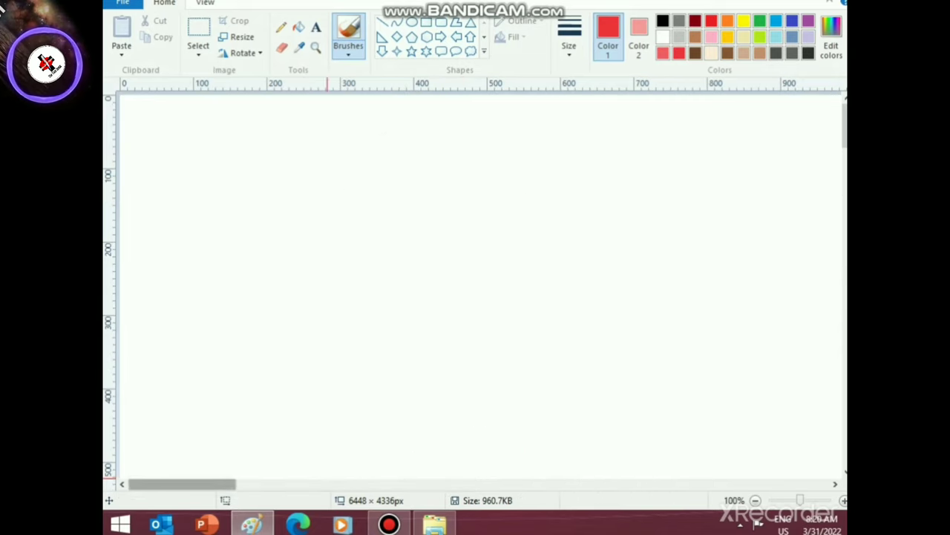
left_click_drag(207, 484, 368, 485)
scroll(312, 454, "down", 4)
scroll(304, 452, "up", 2)
scroll(303, 450, "down", 1)
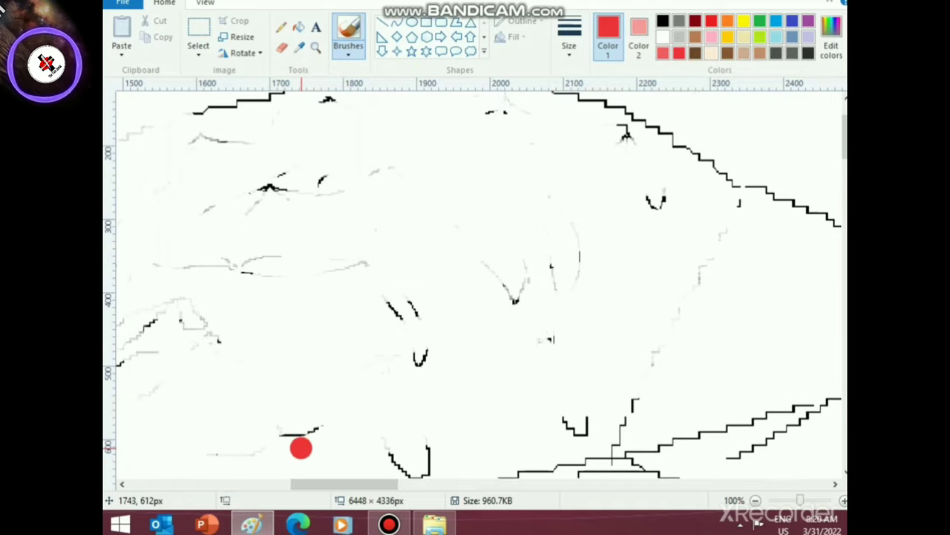
scroll(319, 446, "down", 1)
scroll(311, 433, "up", 1)
scroll(311, 432, "up", 1)
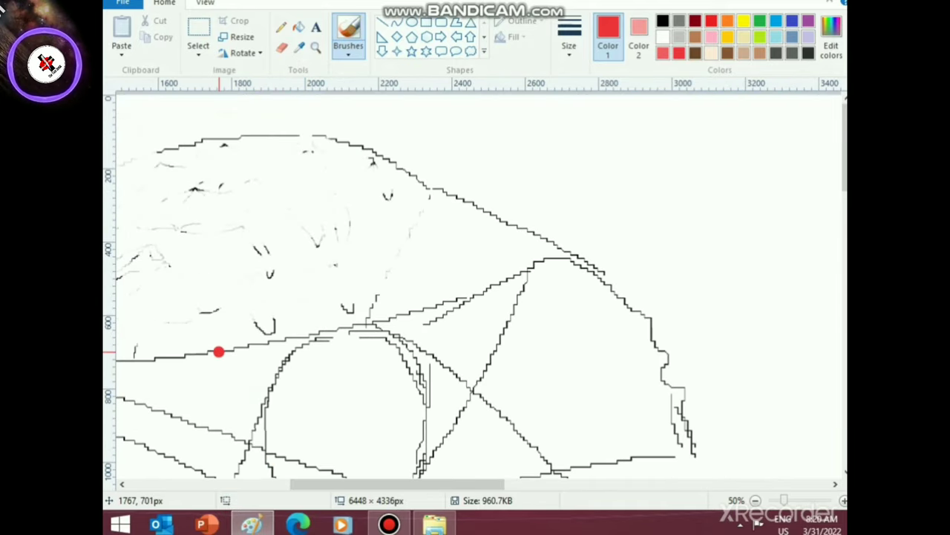
mouse_move(218, 352)
left_mouse_down()
mouse_move(206, 296)
mouse_move(254, 290)
mouse_move(213, 336)
mouse_move(252, 226)
mouse_move(317, 227)
mouse_move(313, 162)
mouse_move(364, 160)
left_mouse_up()
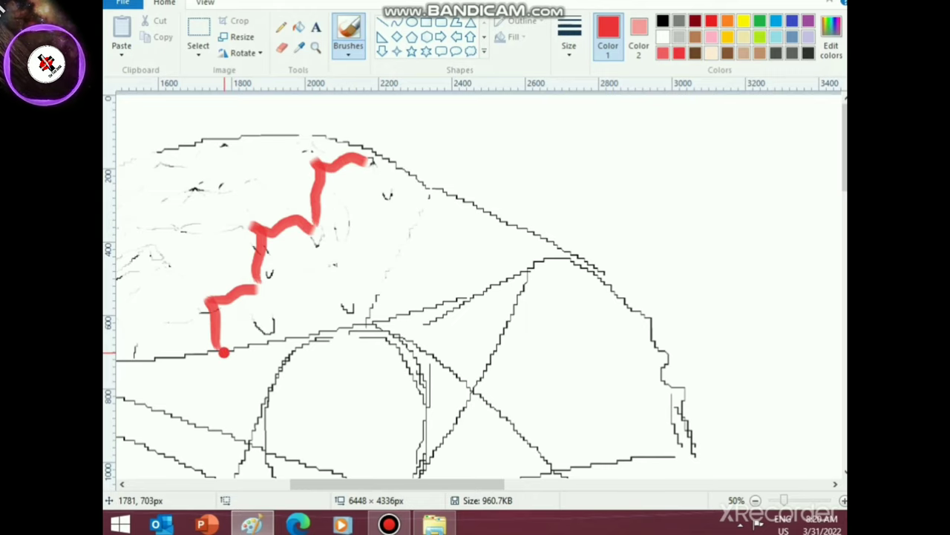
mouse_move(223, 352)
left_mouse_down()
mouse_move(235, 319)
mouse_move(275, 304)
mouse_move(277, 253)
mouse_move(321, 261)
mouse_move(341, 188)
mouse_move(363, 204)
mouse_move(401, 202)
left_mouse_up()
mouse_move(313, 336)
left_mouse_down()
mouse_move(312, 282)
mouse_move(347, 274)
mouse_move(372, 230)
mouse_move(419, 235)
mouse_move(440, 206)
mouse_move(483, 214)
left_mouse_up()
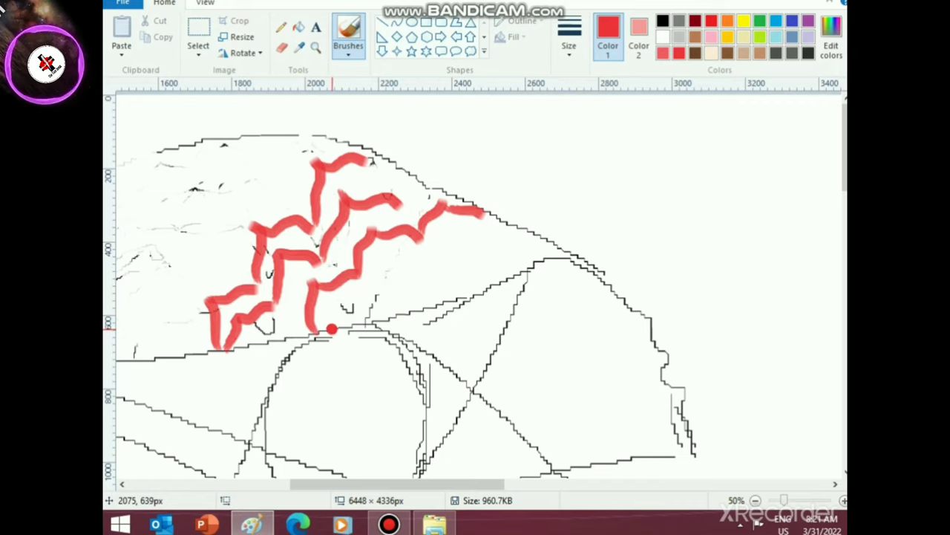
mouse_move(332, 329)
left_mouse_down()
mouse_move(371, 285)
mouse_move(377, 248)
mouse_move(427, 256)
mouse_move(445, 225)
mouse_move(486, 225)
left_mouse_up()
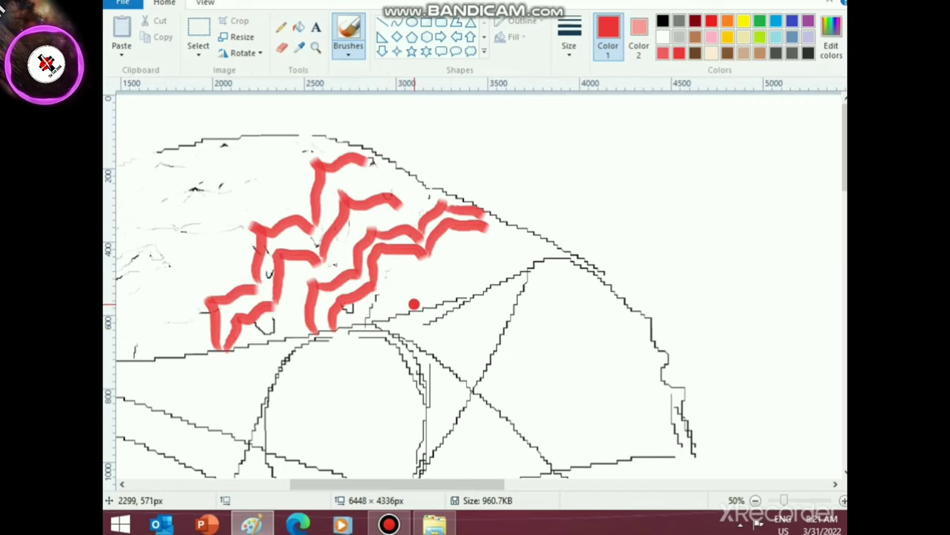
- Draw a stepped chain of thin red leaf outlines with the Pencil, rising from the crown's lower-left edge to its top
scroll(413, 303, "down", 2)
scroll(410, 315, "up", 1)
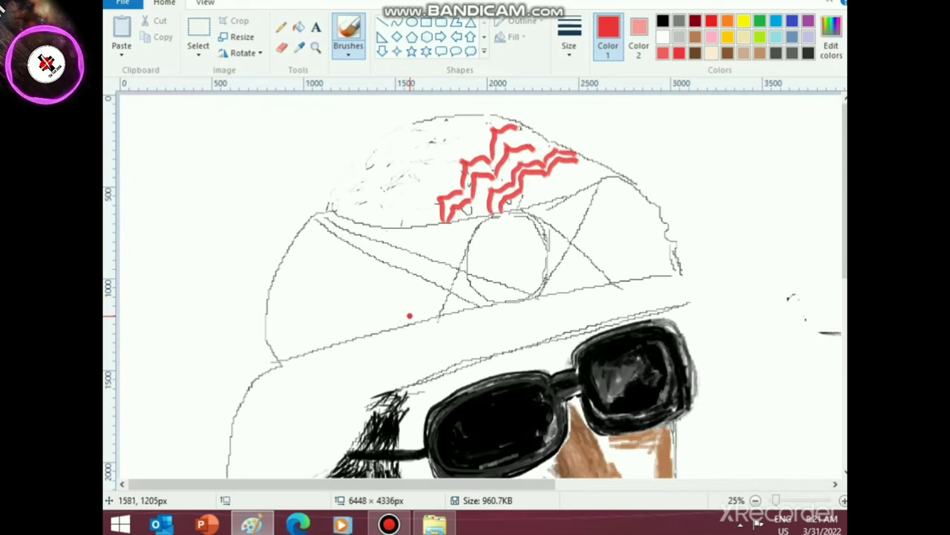
scroll(450, 355, "down", 1)
scroll(502, 367, "up", 2)
left_click_drag(299, 484, 445, 484)
left_click(281, 28)
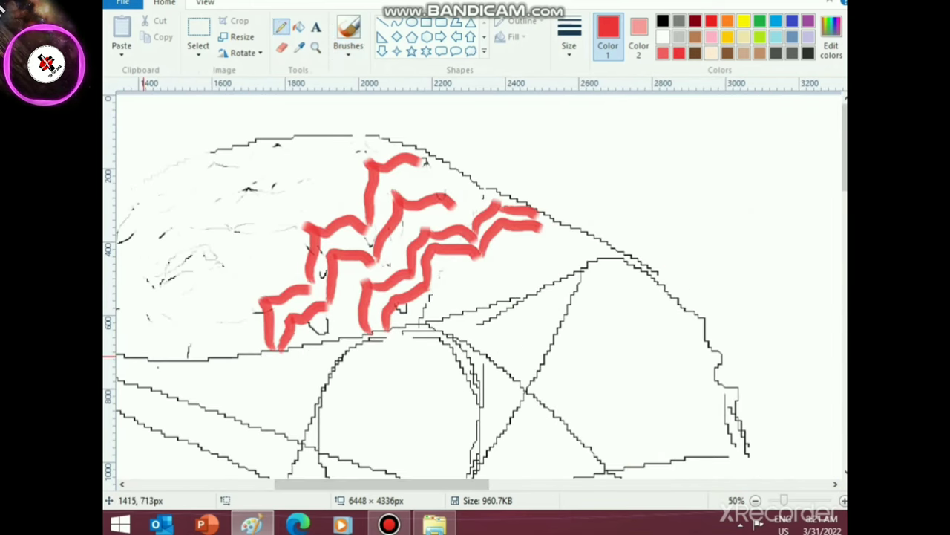
mouse_move(141, 355)
left_mouse_down()
mouse_move(147, 315)
mouse_move(178, 298)
left_mouse_up()
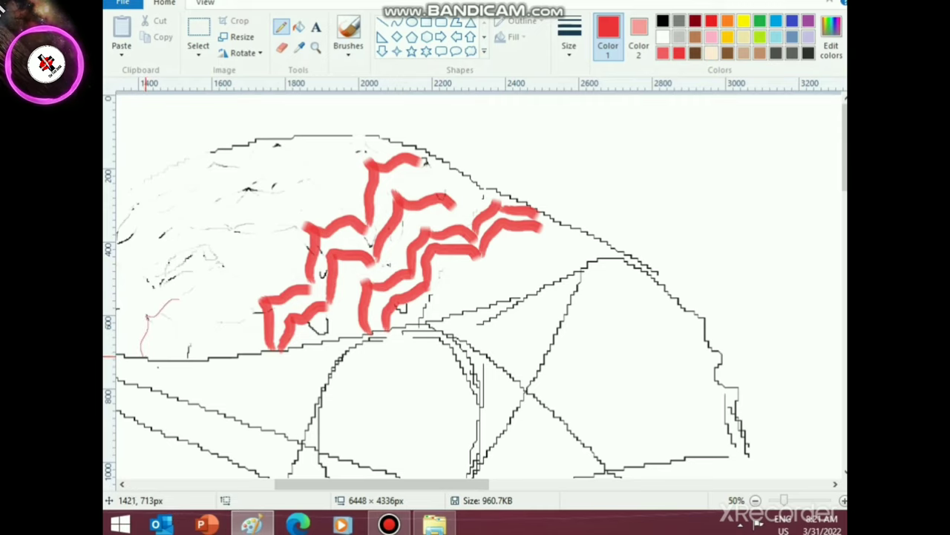
mouse_move(146, 357)
left_mouse_down()
mouse_move(145, 316)
mouse_move(171, 318)
left_mouse_up()
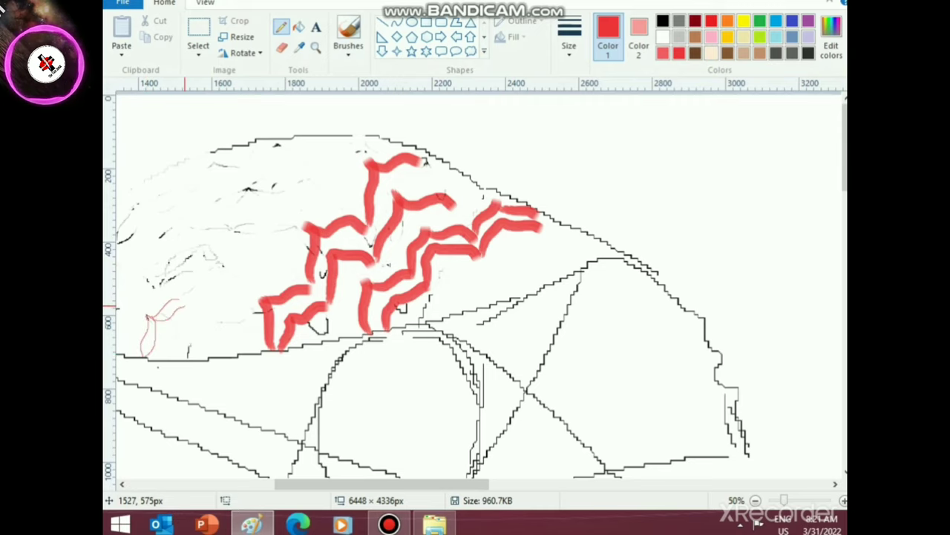
mouse_move(198, 258)
left_mouse_down()
mouse_move(231, 244)
mouse_move(239, 201)
mouse_move(279, 192)
mouse_move(269, 169)
mouse_move(278, 191)
mouse_move(275, 154)
mouse_move(308, 154)
left_mouse_up()
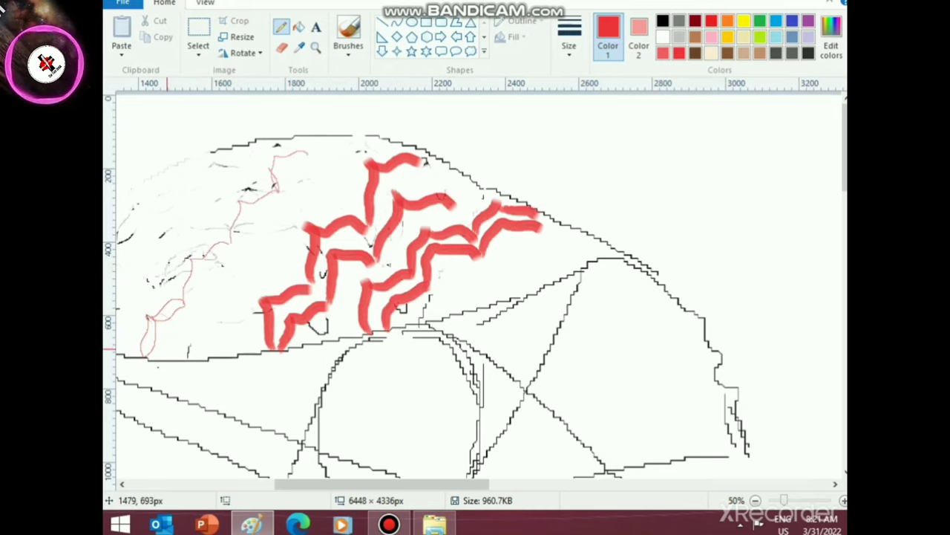
mouse_move(187, 303)
left_mouse_down()
mouse_move(195, 249)
mouse_move(206, 265)
mouse_move(234, 247)
mouse_move(242, 211)
mouse_move(273, 196)
left_mouse_up()
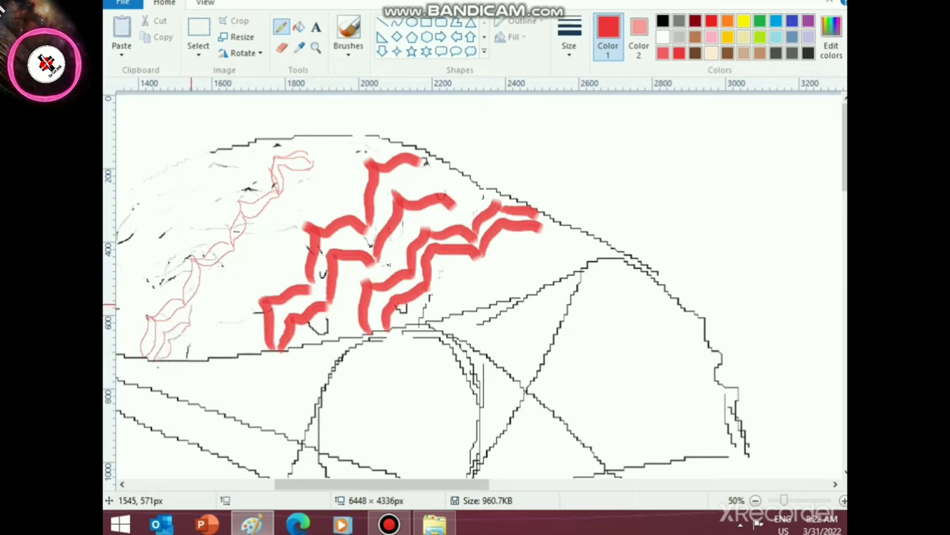
- Pencil more thin red leaf outlines between the first leaf chain and the thick red zigzag lines
mouse_move(196, 304)
left_mouse_down()
mouse_move(222, 308)
mouse_move(225, 270)
mouse_move(266, 264)
left_mouse_up()
mouse_move(223, 308)
left_mouse_down()
mouse_move(234, 291)
mouse_move(227, 271)
mouse_move(254, 275)
mouse_move(268, 264)
left_mouse_up()
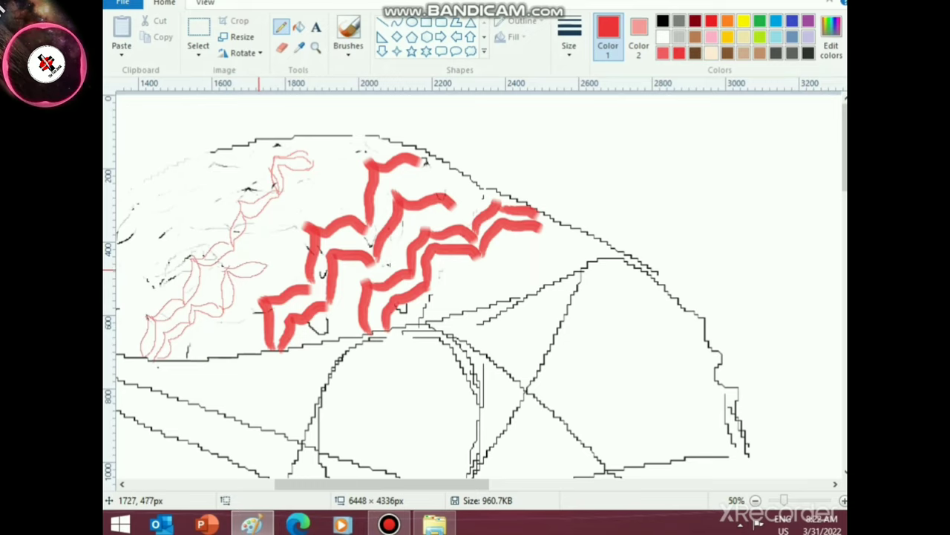
mouse_move(266, 241)
left_mouse_down()
mouse_move(277, 216)
mouse_move(315, 213)
left_mouse_up()
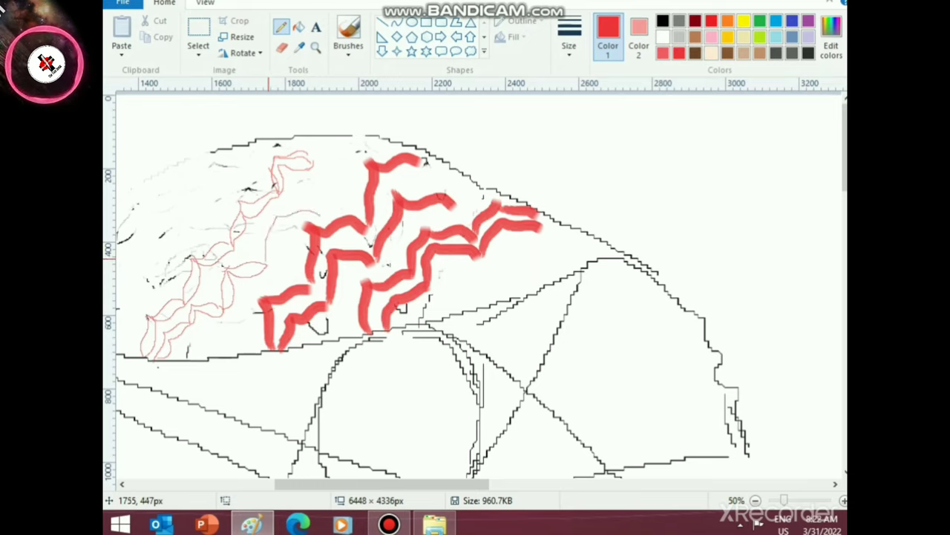
mouse_move(269, 260)
left_mouse_down()
mouse_move(279, 228)
mouse_move(322, 214)
mouse_move(342, 172)
mouse_move(361, 183)
mouse_move(330, 176)
mouse_move(362, 190)
left_mouse_up()
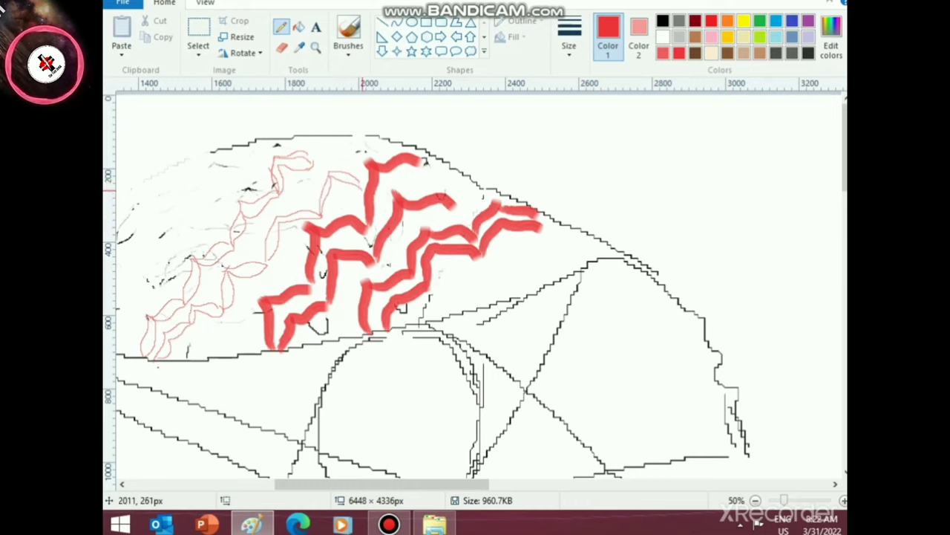
mouse_move(223, 356)
left_mouse_down()
mouse_move(213, 324)
mouse_move(257, 319)
left_mouse_up()
mouse_move(220, 352)
left_mouse_down()
mouse_move(242, 331)
mouse_move(282, 293)
mouse_move(288, 253)
left_mouse_up()
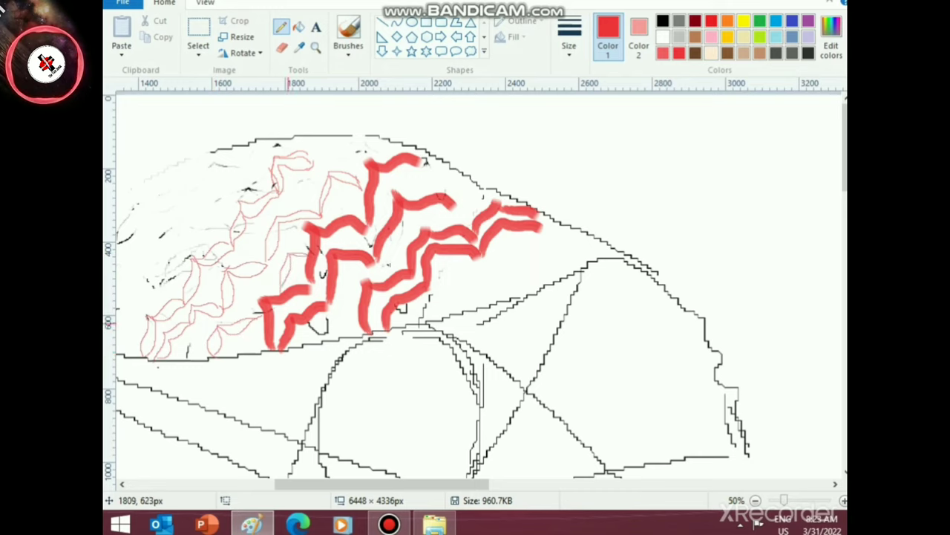
- Brush two diagonal rows of red leaf pairs across the crown's left half, using the second-thickest brush size
scroll(288, 323, "down", 1)
scroll(282, 334, "left", 5)
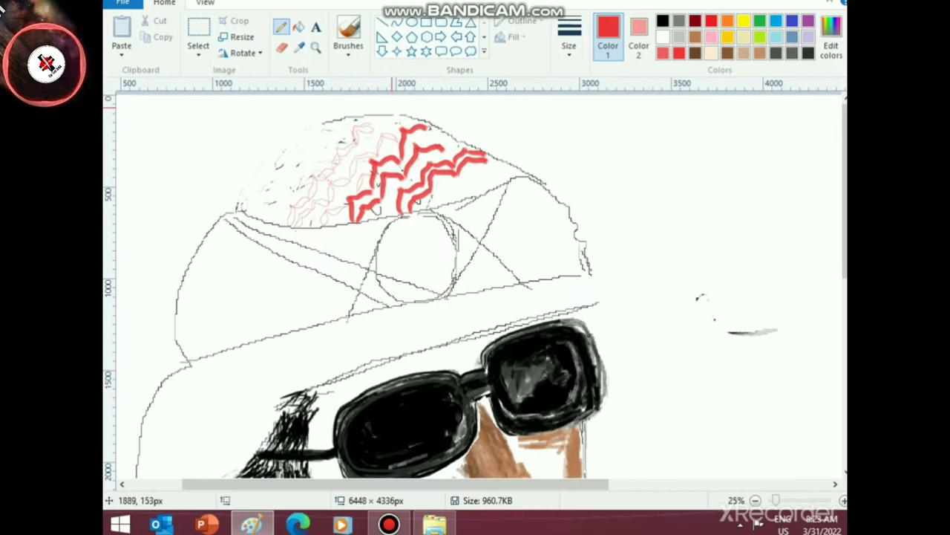
left_click(348, 48)
left_click(348, 105)
left_click(569, 46)
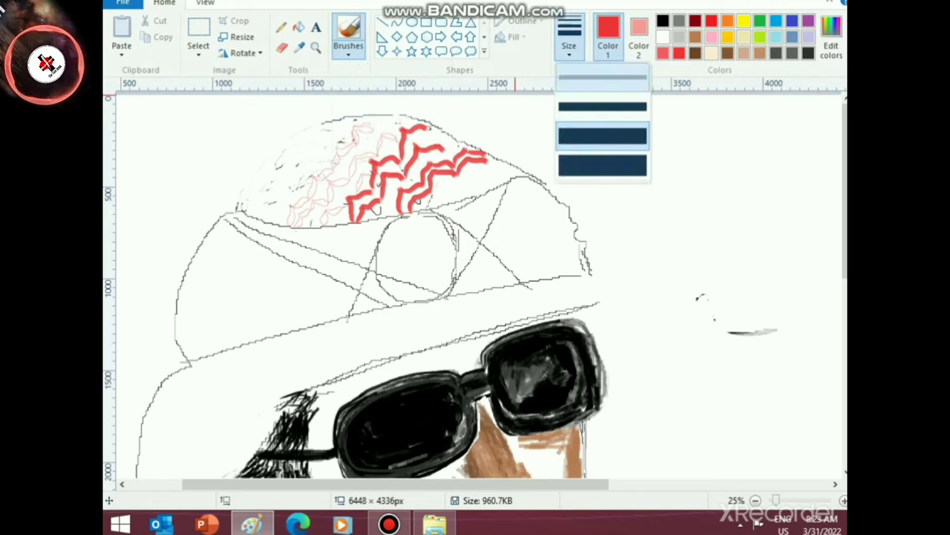
left_click(602, 135)
mouse_move(260, 213)
left_mouse_down()
mouse_move(257, 186)
mouse_move(289, 186)
mouse_move(295, 158)
mouse_move(315, 160)
mouse_move(302, 179)
mouse_move(293, 178)
mouse_move(297, 159)
mouse_move(319, 160)
mouse_move(322, 136)
mouse_move(349, 136)
mouse_move(323, 158)
mouse_move(325, 136)
mouse_move(343, 145)
mouse_move(369, 137)
mouse_move(360, 144)
mouse_move(386, 111)
mouse_move(369, 143)
mouse_move(386, 132)
left_mouse_up()
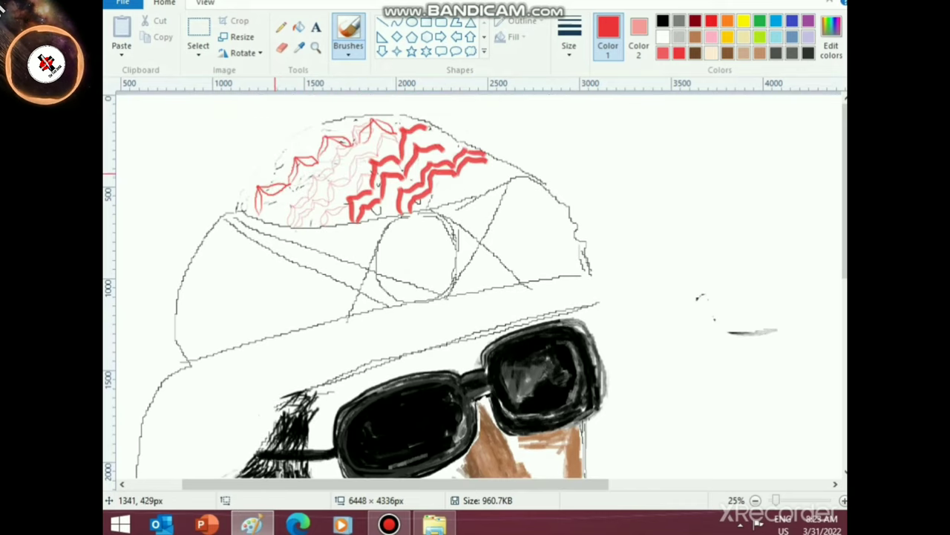
mouse_move(285, 222)
left_mouse_down()
mouse_move(285, 194)
mouse_move(307, 205)
mouse_move(286, 221)
mouse_move(286, 191)
mouse_move(298, 211)
mouse_move(312, 211)
mouse_move(305, 200)
mouse_move(314, 213)
mouse_move(314, 170)
mouse_move(338, 174)
mouse_move(315, 193)
mouse_move(316, 170)
mouse_move(346, 184)
mouse_move(352, 152)
mouse_move(377, 169)
mouse_move(345, 180)
mouse_move(354, 156)
mouse_move(369, 194)
left_mouse_up()
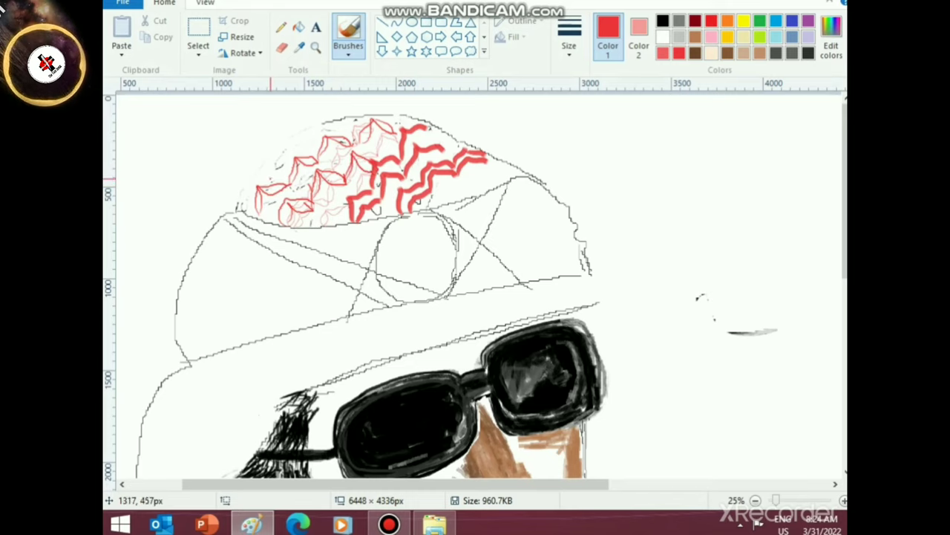
- Brush additional red leaf pairs along the crown's left edge, upper curve and lower-right corner beside the zigzag lines
mouse_move(271, 177)
left_mouse_down()
mouse_move(277, 149)
mouse_move(296, 154)
mouse_move(271, 175)
mouse_move(278, 154)
mouse_move(303, 154)
left_mouse_up()
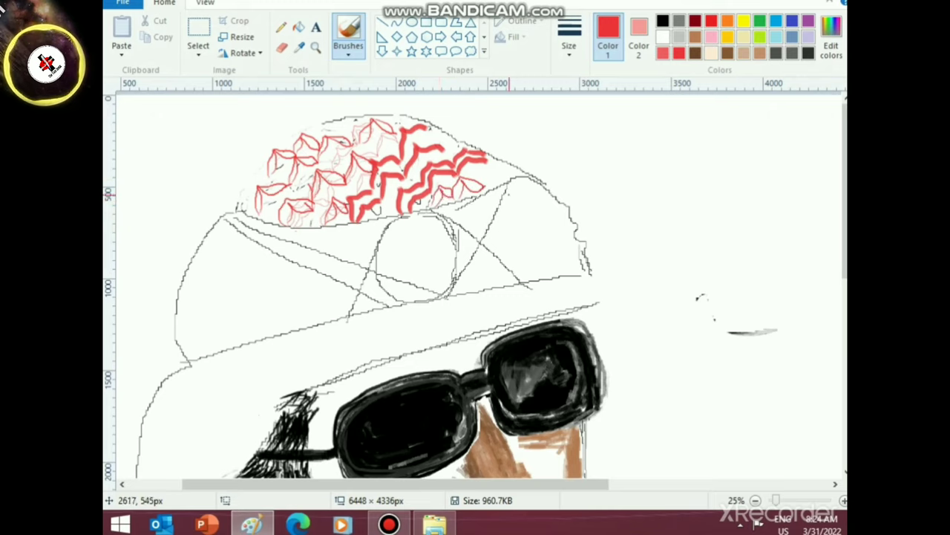
mouse_move(239, 204)
left_mouse_down()
mouse_move(262, 182)
mouse_move(237, 200)
mouse_move(244, 184)
mouse_move(270, 185)
left_mouse_up()
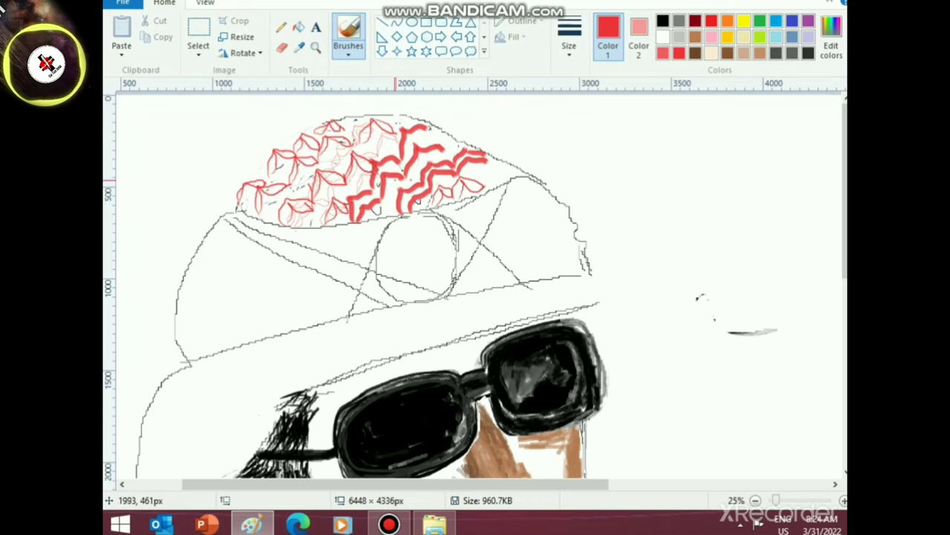
left_click_drag(351, 484, 416, 484)
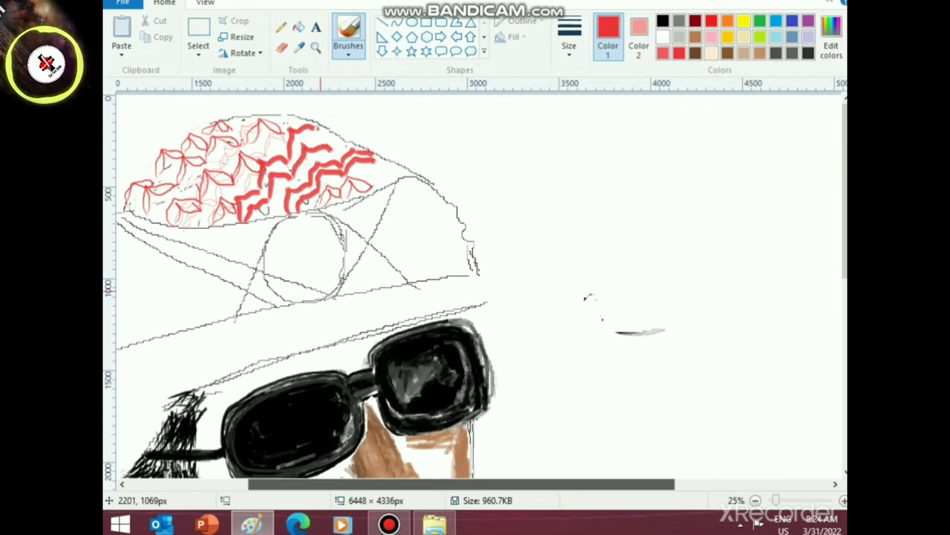
mouse_move(373, 179)
left_mouse_down()
mouse_move(383, 166)
mouse_move(380, 178)
mouse_move(384, 168)
mouse_move(397, 176)
mouse_move(396, 166)
left_mouse_up()
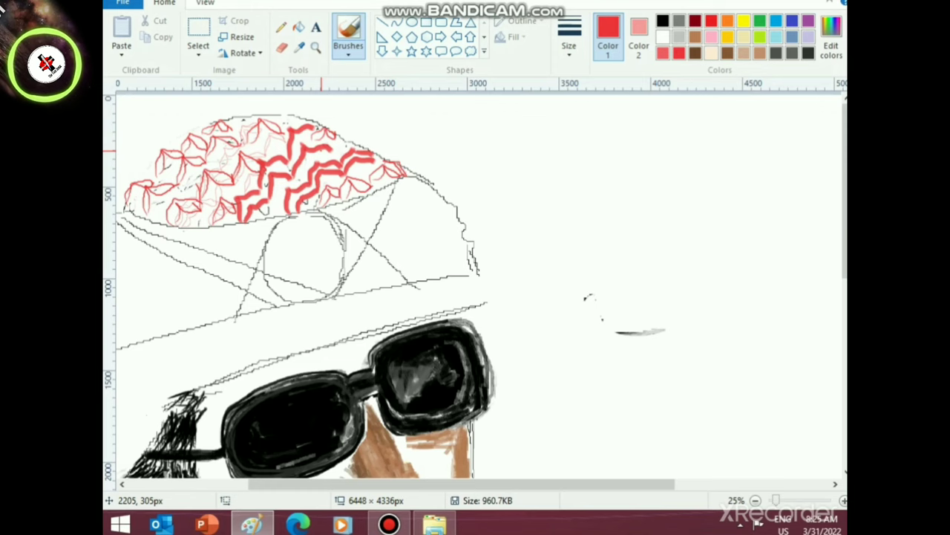
- Fill the hanging leaf and the adjoining sideways leaf near the crown's lower-left corner with red
scroll(322, 152, "down", 1)
scroll(285, 200, "up", 2)
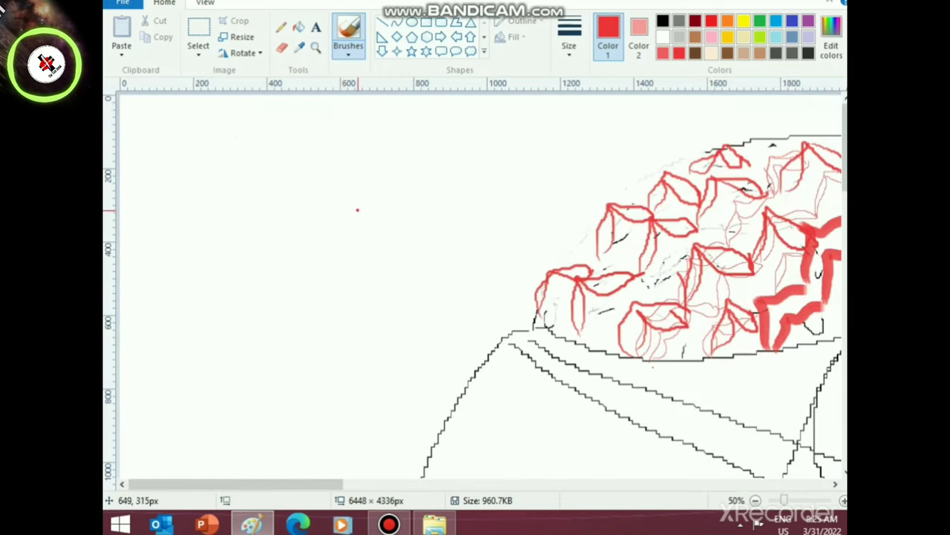
left_click_drag(296, 484, 370, 483)
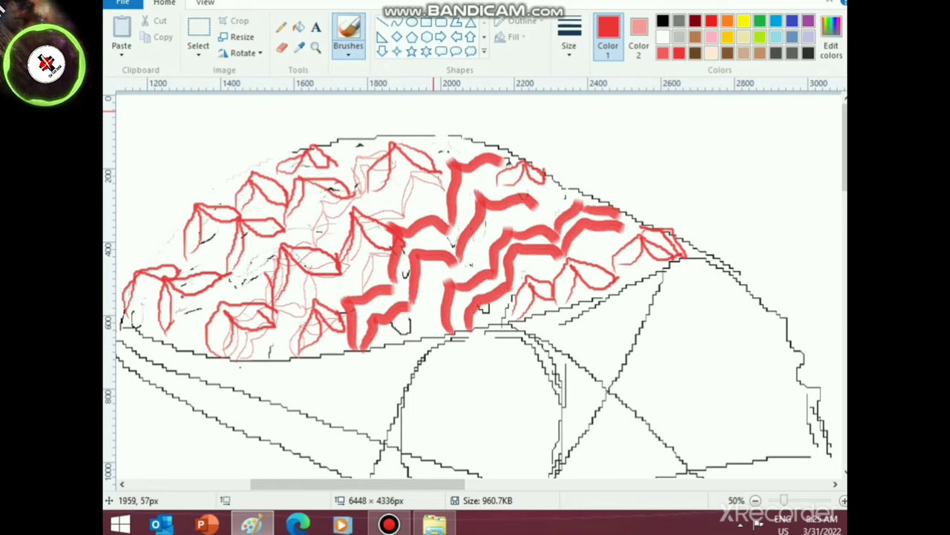
left_click(298, 27)
left_click(165, 306)
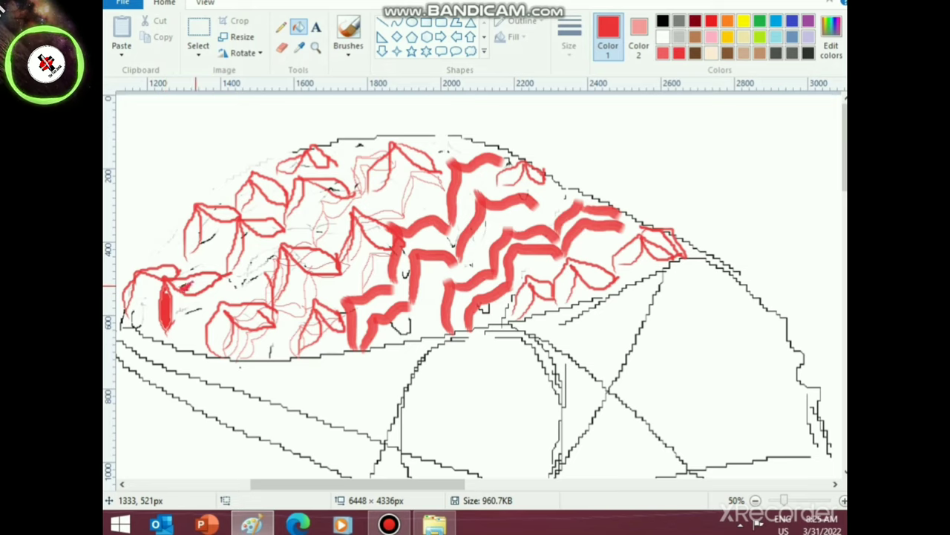
left_click(197, 282)
left_click(176, 281)
left_click(199, 276)
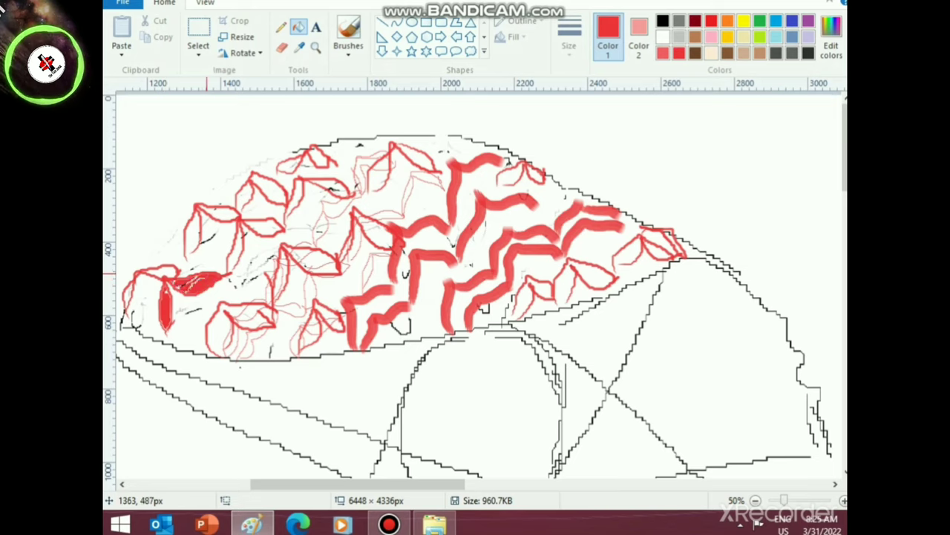
- Fill the three joined leaves midway up the crown's left side with red
left_click(222, 211)
left_click(234, 216)
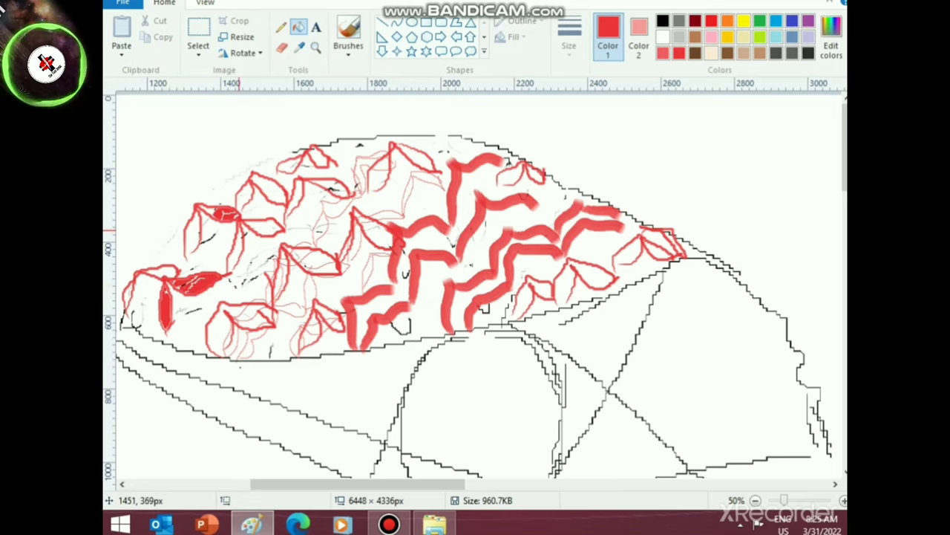
left_click(238, 232)
left_click(254, 227)
left_click(269, 231)
left_click(275, 224)
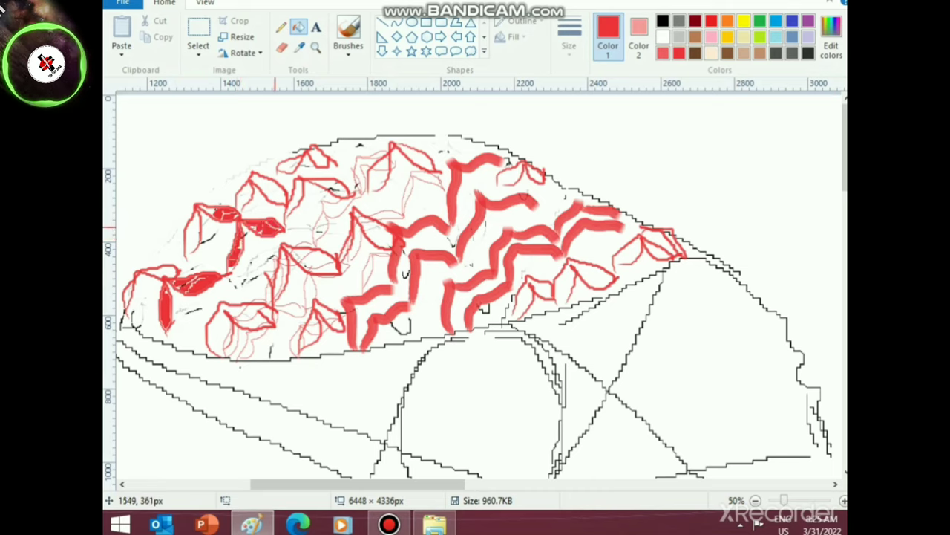
- Fill the round leaf at the crown's lower edge, the leaf pair at its left corner and the upper-left pair with red
left_click(224, 333)
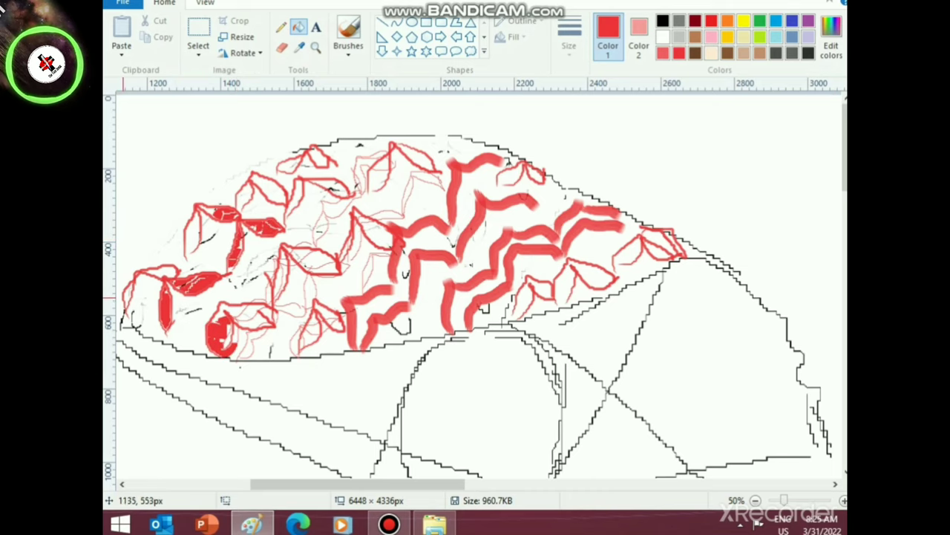
left_click(154, 272)
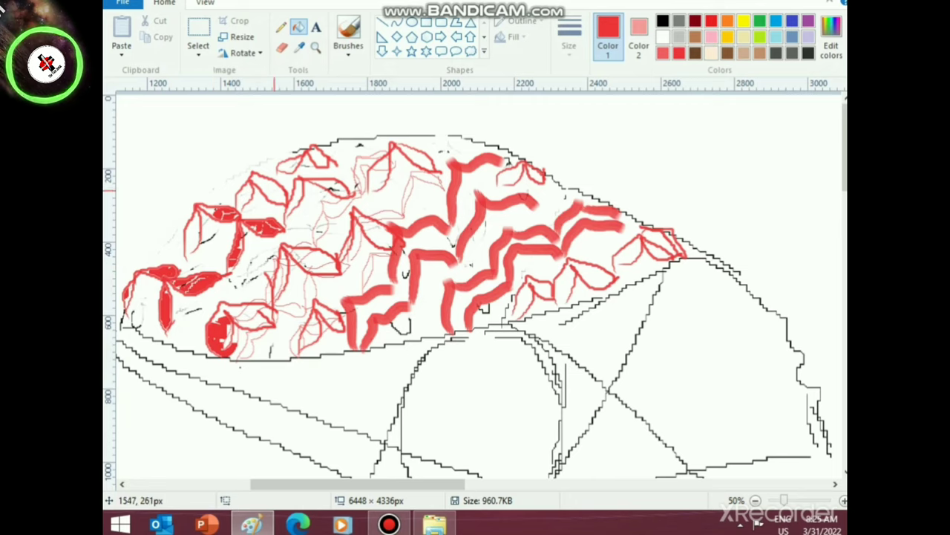
left_click(264, 182)
left_click(275, 194)
left_click(242, 198)
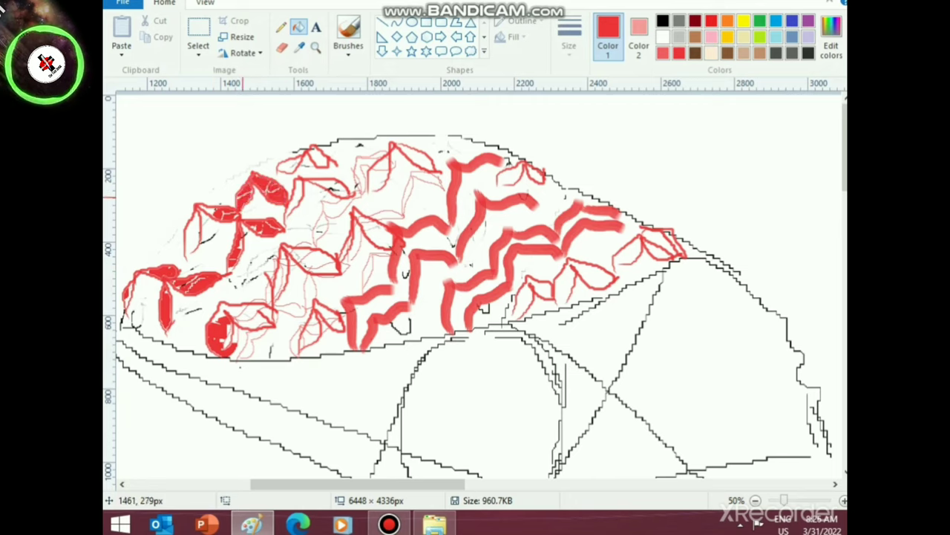
- Fill the remaining hanging leaf near the crown's left edge with red and undo the last two fills
left_click(195, 227)
left_click(190, 243)
left_click(192, 235)
left_click(189, 248)
left_click(187, 256)
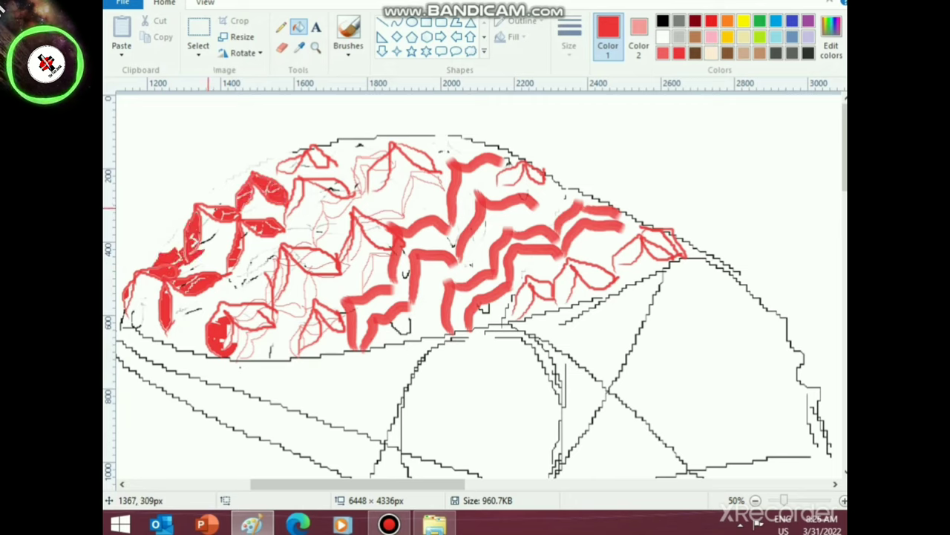
left_click(209, 208)
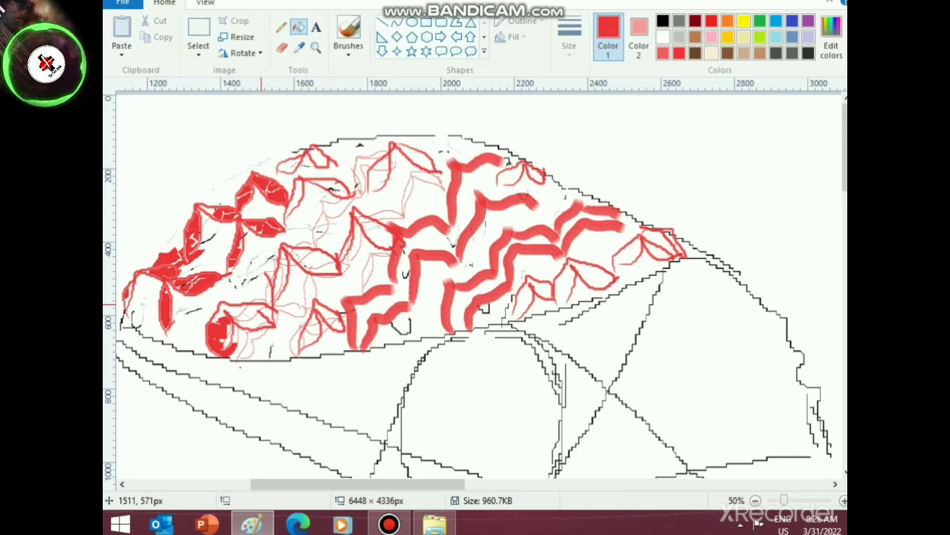
key("ctrl+z")
key("ctrl+z")
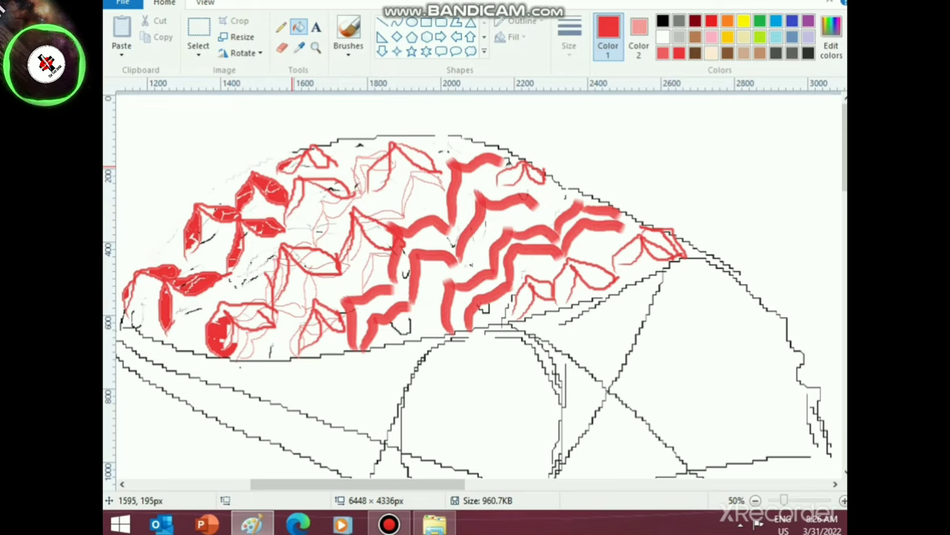
- Fill the small leaf pair under the crown's upper curve and part of the larger leaf beside it with red
left_click(319, 156)
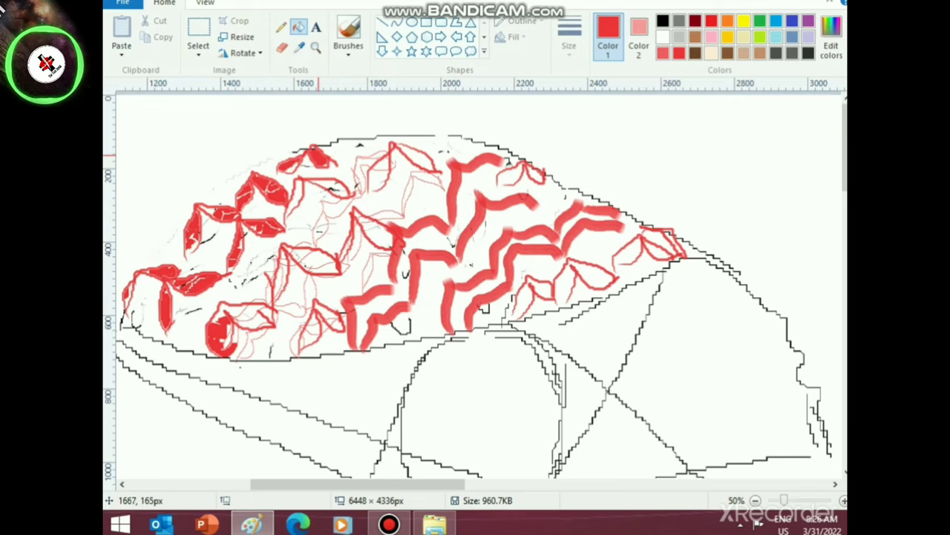
left_click(383, 169)
left_click(380, 179)
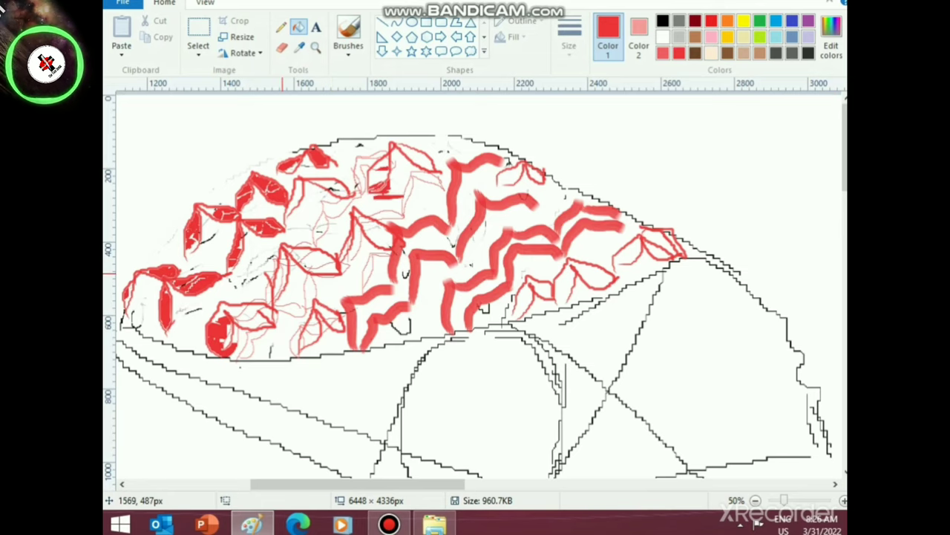
- Fill the leaf pair in the middle of the crown's left half with red, undoing the last fill beside it
left_click(284, 275)
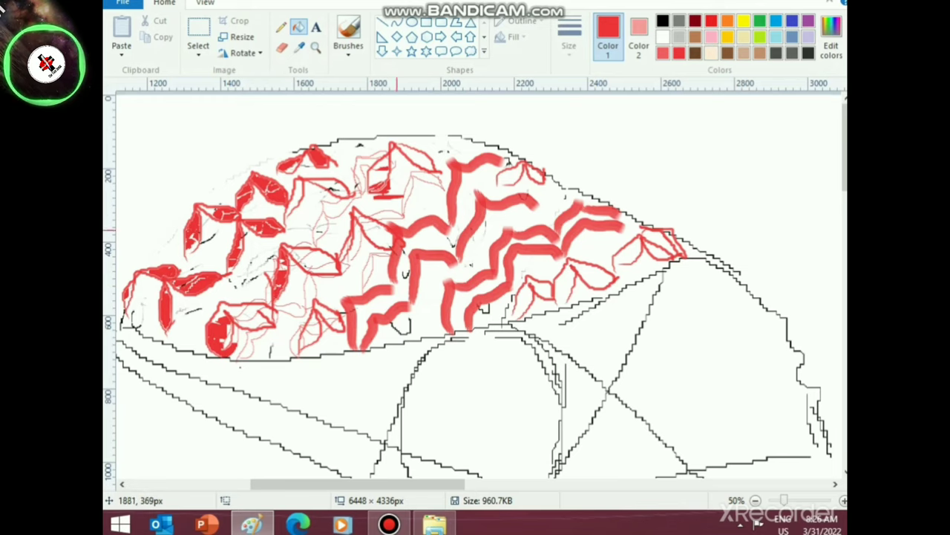
left_click(304, 261)
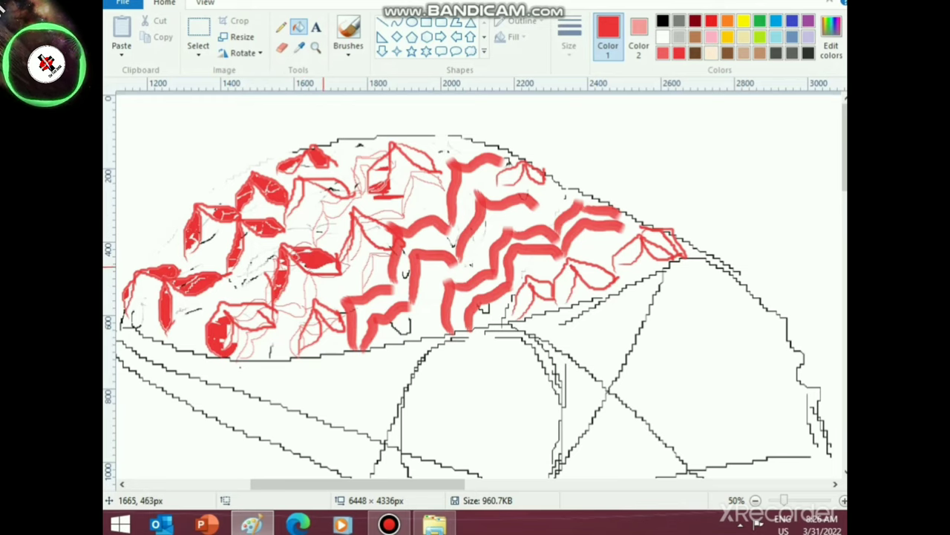
left_click(359, 256)
key("ctrl+z")
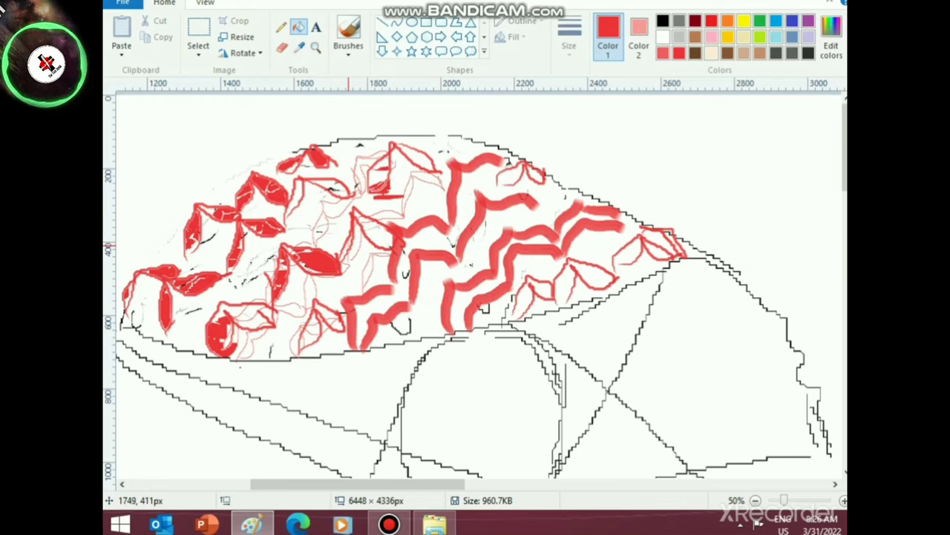
- Fill the leaf pair at the crown's centre, the leaf below it and the pair near the lower edge with red
left_click(347, 246)
left_click(383, 233)
left_click(359, 215)
left_click(364, 219)
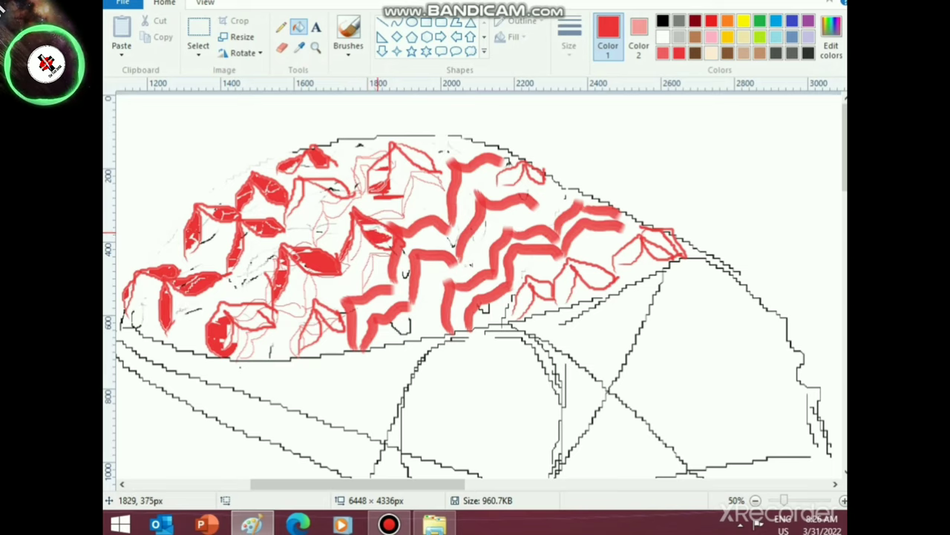
left_click(386, 233)
left_click(371, 270)
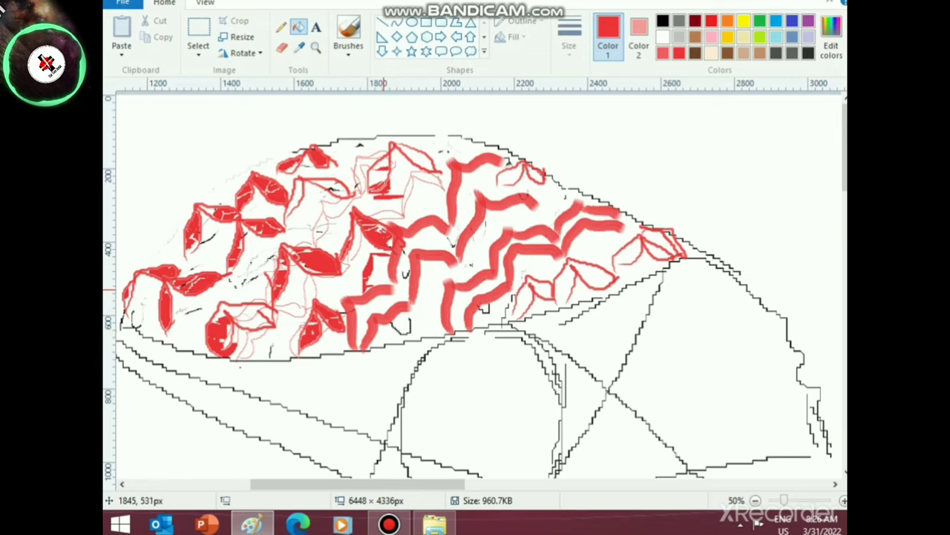
- Choose a brush at the second-thickest size and shade the open leaf pairs in the crown's upper left half with red
scroll(397, 298, "down", 2)
scroll(364, 297, "up", 1)
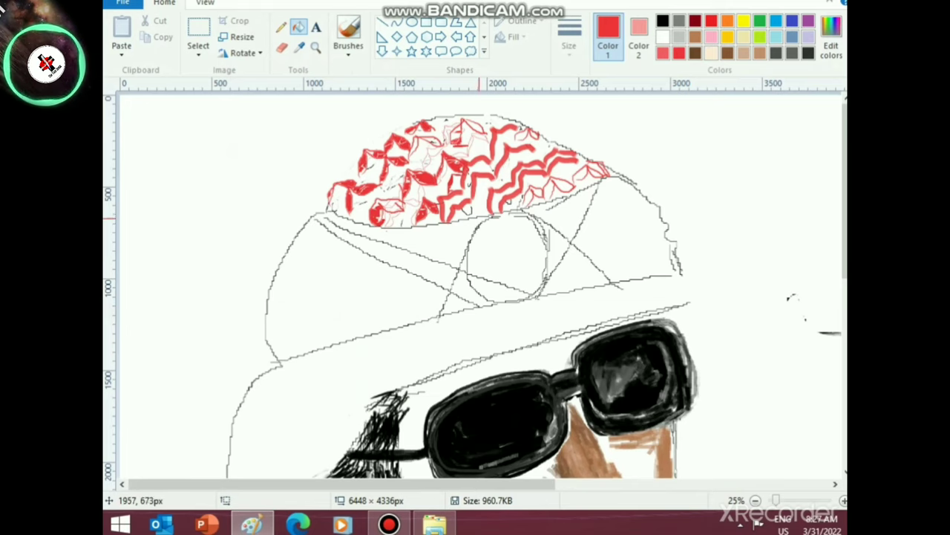
left_click(663, 37)
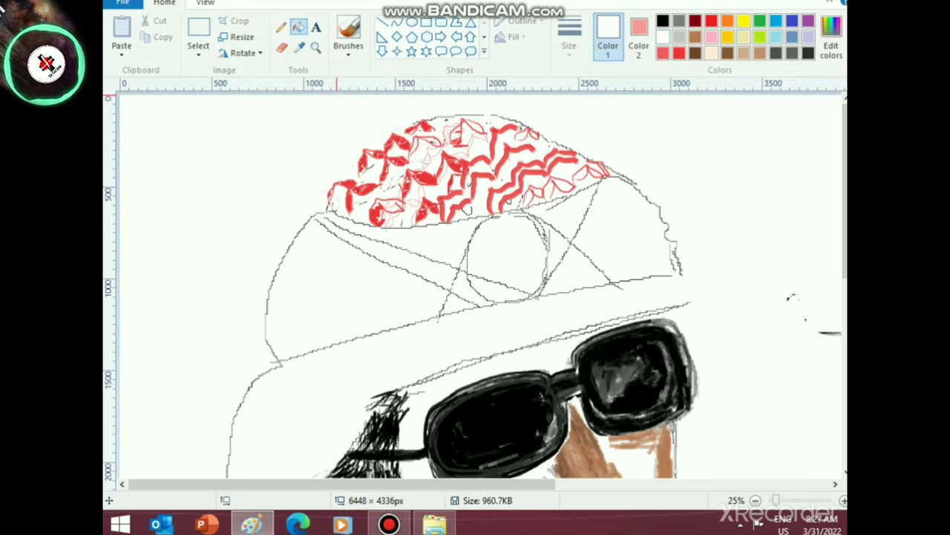
left_click(349, 52)
left_click(436, 76)
left_click(569, 38)
left_click(601, 136)
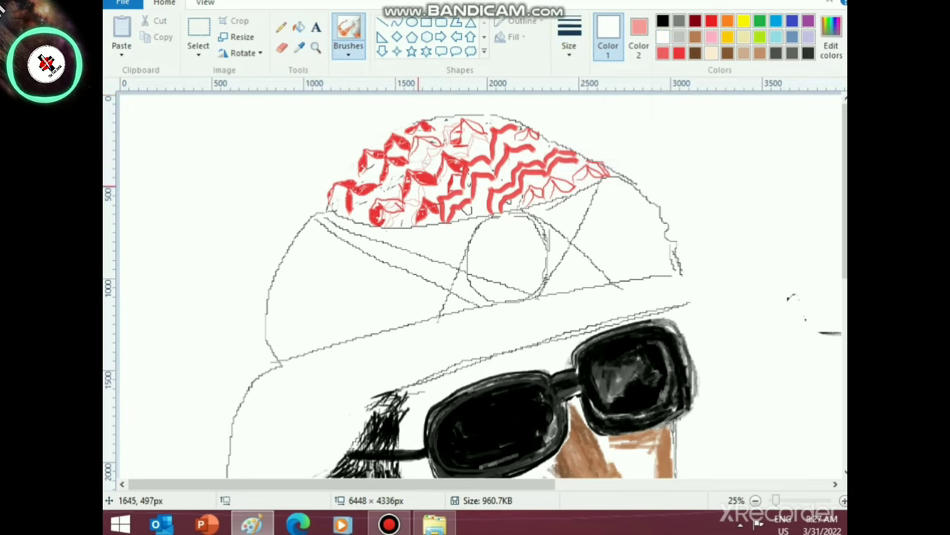
left_click(825, 373)
scroll(372, 297, "up", 1)
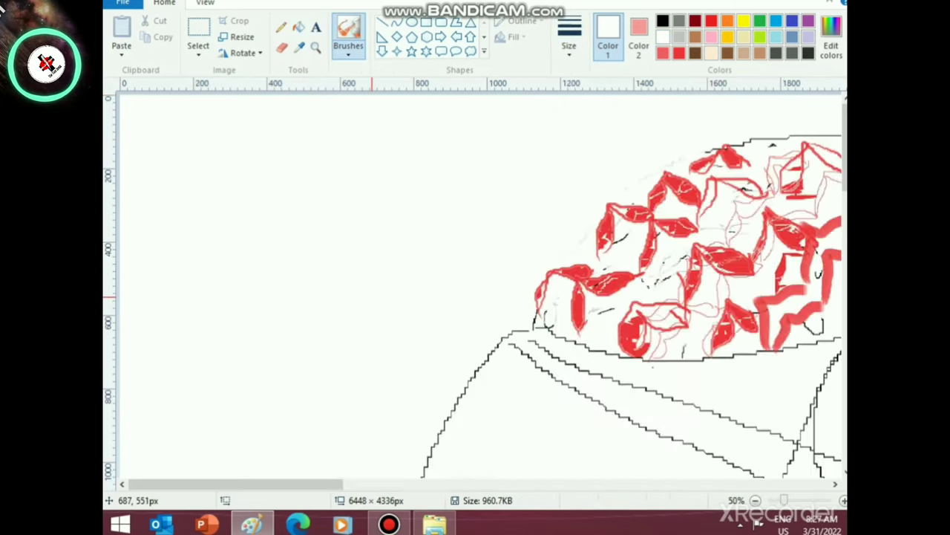
left_click_drag(288, 484, 433, 484)
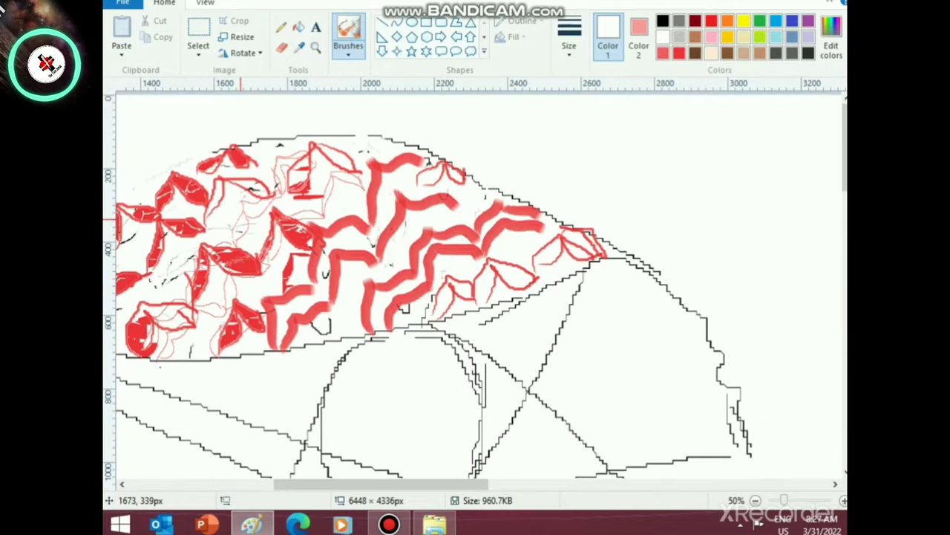
left_click(679, 52)
mouse_move(229, 242)
left_mouse_down()
mouse_move(242, 210)
mouse_move(254, 216)
mouse_move(271, 203)
mouse_move(247, 202)
mouse_move(238, 241)
mouse_move(245, 210)
mouse_move(268, 202)
mouse_move(244, 210)
mouse_move(239, 235)
mouse_move(256, 209)
mouse_move(300, 197)
mouse_move(218, 191)
mouse_move(208, 219)
mouse_move(219, 195)
mouse_move(250, 185)
mouse_move(245, 178)
mouse_move(265, 195)
mouse_move(257, 223)
mouse_move(257, 180)
left_mouse_up()
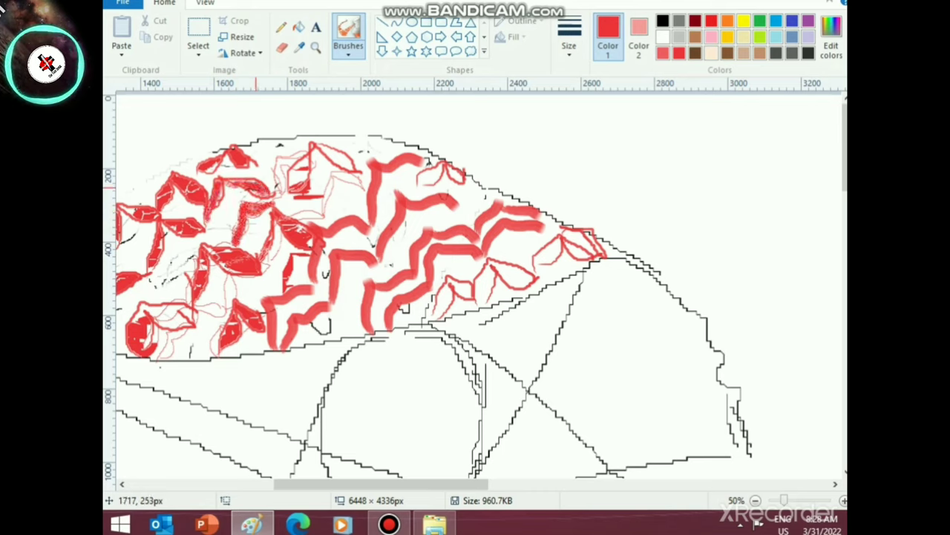
- Brush red over the hanging leaves in the crown's left half, the round leaf pair and the leaf near the lower edge
mouse_move(155, 268)
left_mouse_down()
mouse_move(166, 232)
mouse_move(154, 265)
mouse_move(145, 261)
mouse_move(205, 232)
mouse_move(186, 234)
left_mouse_up()
mouse_move(147, 310)
left_mouse_down()
mouse_move(135, 324)
mouse_move(133, 317)
mouse_move(162, 320)
mouse_move(155, 306)
mouse_move(178, 307)
mouse_move(152, 319)
mouse_move(152, 343)
mouse_move(159, 338)
left_mouse_up()
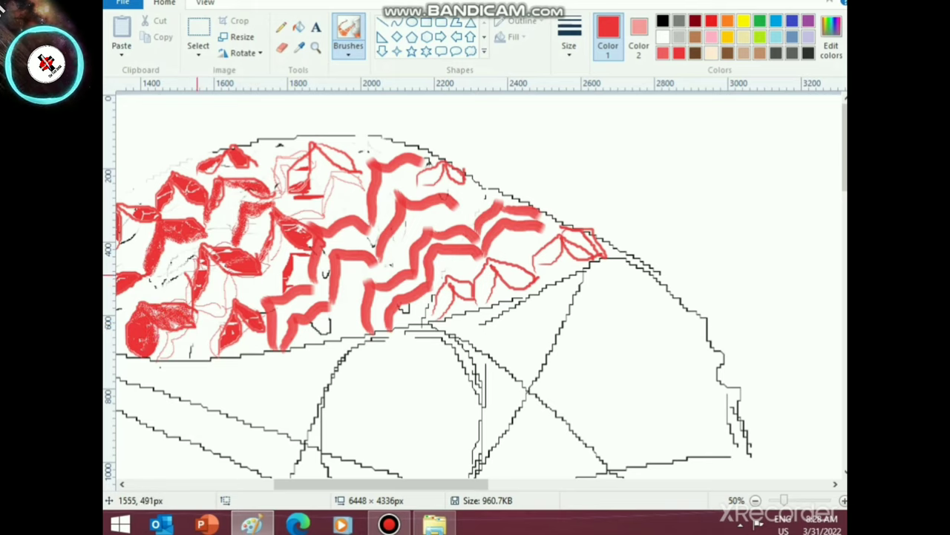
mouse_move(220, 250)
left_mouse_down()
mouse_move(203, 243)
mouse_move(190, 297)
mouse_move(199, 261)
mouse_move(233, 271)
mouse_move(209, 250)
left_mouse_up()
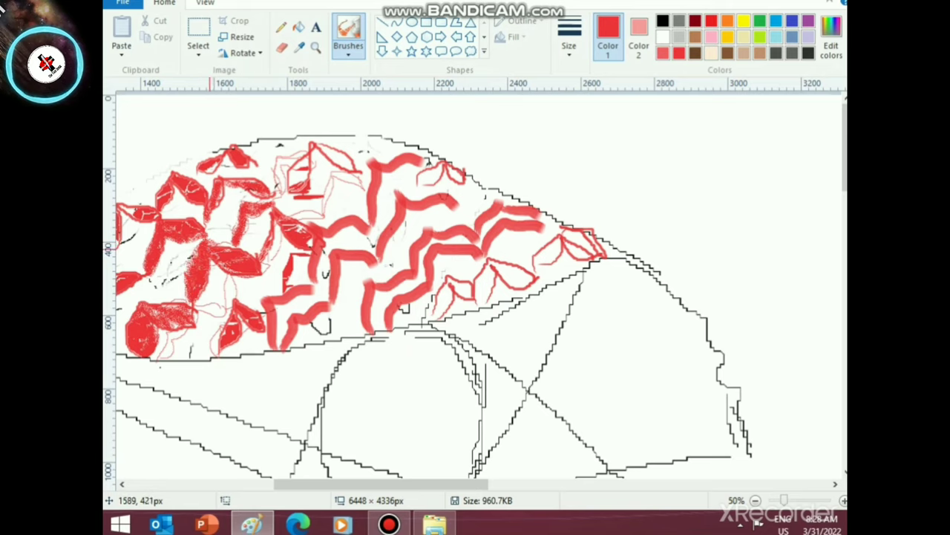
mouse_move(258, 269)
left_mouse_down()
mouse_move(270, 228)
mouse_move(267, 265)
mouse_move(274, 244)
mouse_move(275, 254)
mouse_move(270, 261)
mouse_move(272, 212)
left_mouse_up()
left_click_drag(219, 348, 235, 312)
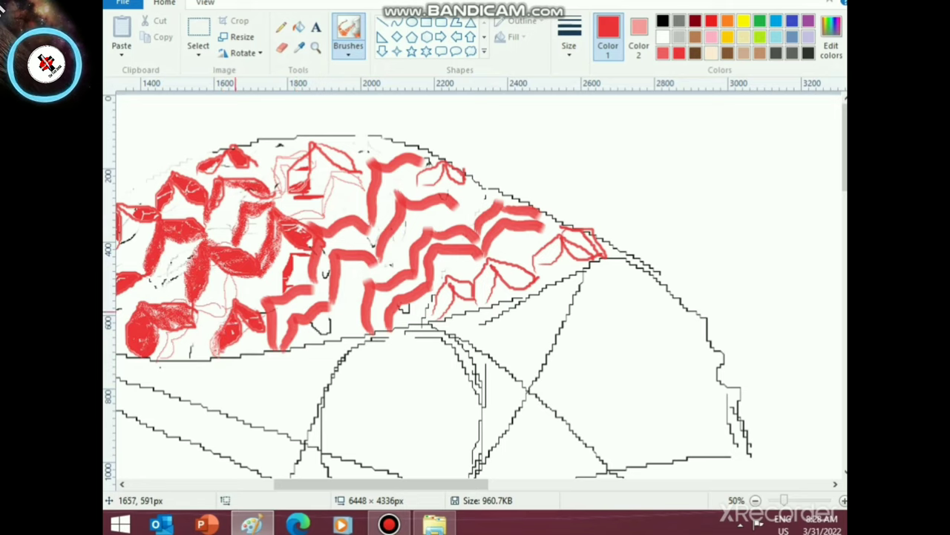
- Shade the leaf pairs at the crown's top and right side with red, and thicken the zigzag line between them
mouse_move(437, 318)
left_mouse_down()
mouse_move(447, 291)
mouse_move(443, 305)
mouse_move(446, 292)
mouse_move(472, 294)
left_mouse_up()
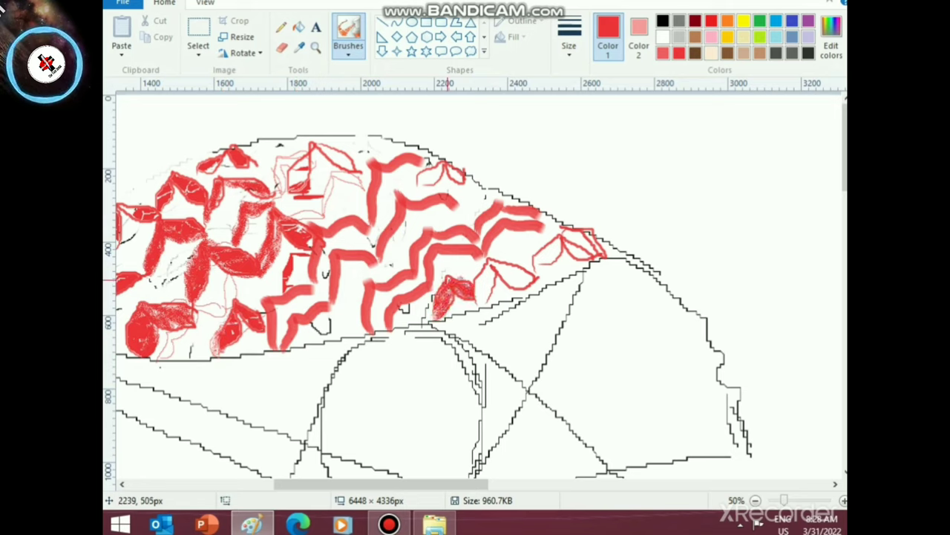
mouse_move(290, 195)
left_mouse_down()
mouse_move(309, 157)
mouse_move(351, 165)
mouse_move(316, 145)
mouse_move(281, 174)
mouse_move(282, 192)
mouse_move(274, 173)
mouse_move(298, 164)
mouse_move(275, 164)
left_mouse_up()
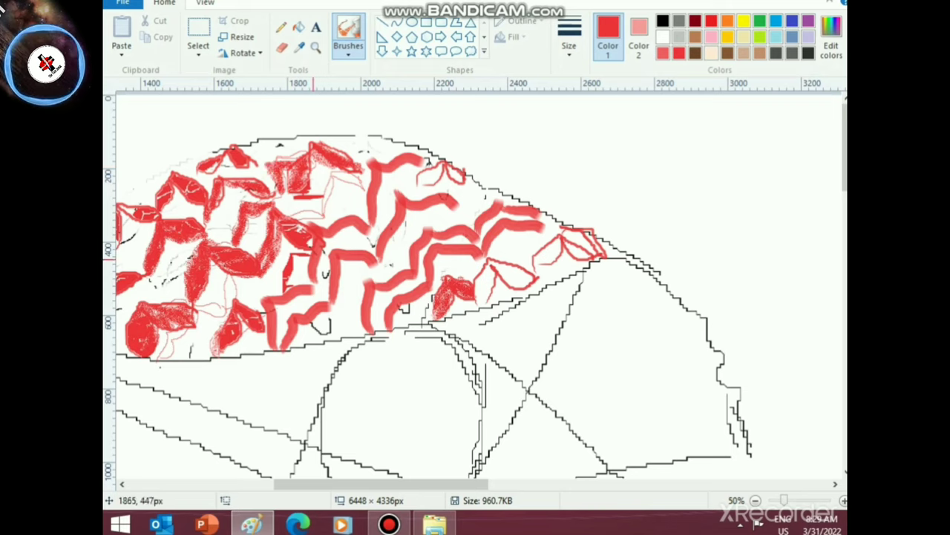
mouse_move(372, 332)
left_mouse_down()
mouse_move(369, 311)
mouse_move(389, 274)
mouse_move(372, 279)
mouse_move(408, 275)
mouse_move(409, 247)
mouse_move(459, 232)
left_mouse_up()
mouse_move(557, 248)
left_mouse_down()
mouse_move(546, 262)
mouse_move(560, 240)
mouse_move(572, 256)
mouse_move(594, 241)
mouse_move(563, 233)
left_mouse_up()
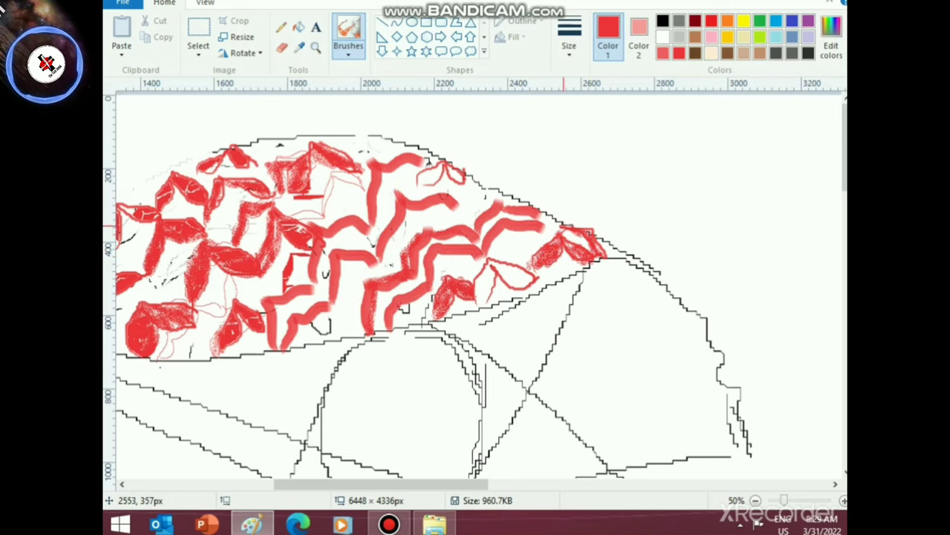
mouse_move(436, 177)
left_mouse_down()
mouse_move(411, 184)
mouse_move(439, 174)
mouse_move(418, 198)
mouse_move(460, 174)
mouse_move(457, 183)
left_mouse_up()
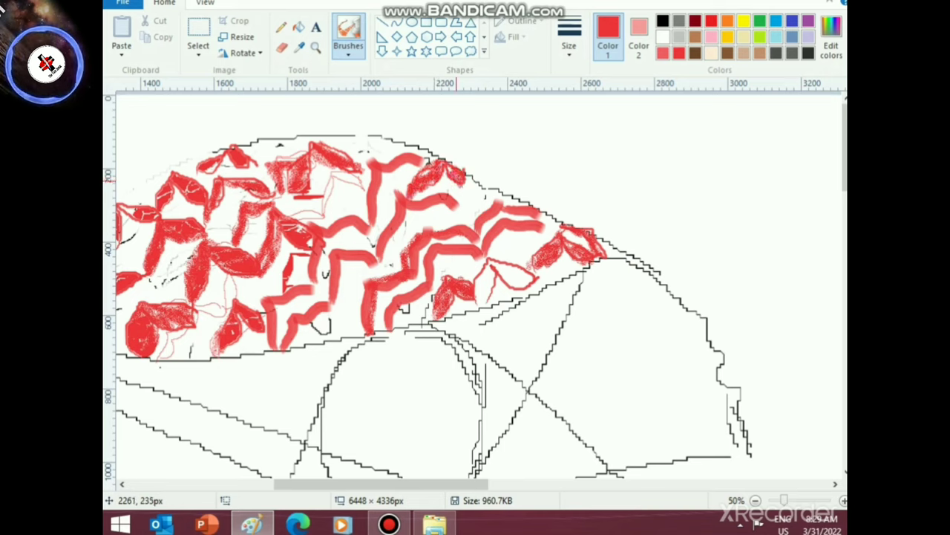
mouse_move(335, 182)
left_mouse_down()
mouse_move(325, 223)
mouse_move(349, 188)
mouse_move(369, 192)
left_mouse_up()
- Paint two new red leaf pairs along the crown's top edge, one on each side of the peak
scroll(335, 354, "down", 2)
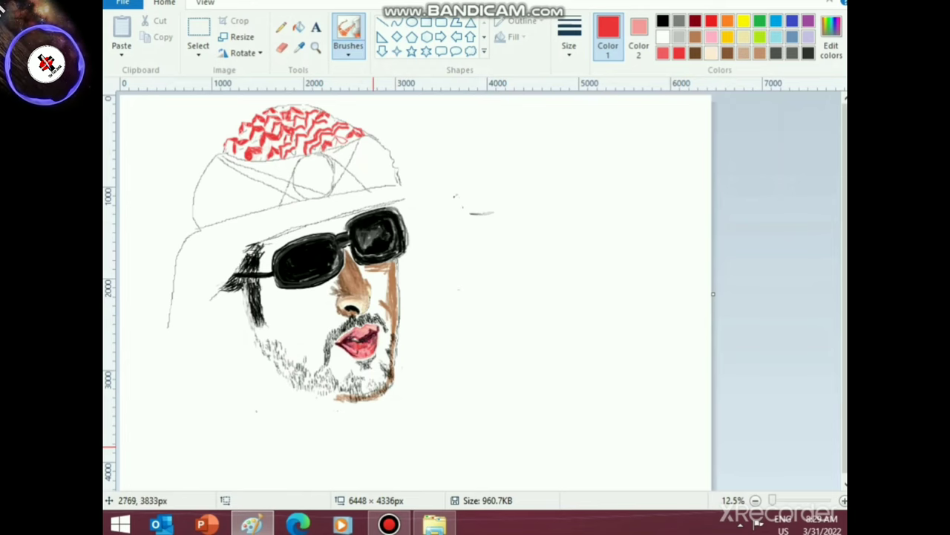
scroll(373, 446, "up", 2)
left_click_drag(302, 484, 439, 485)
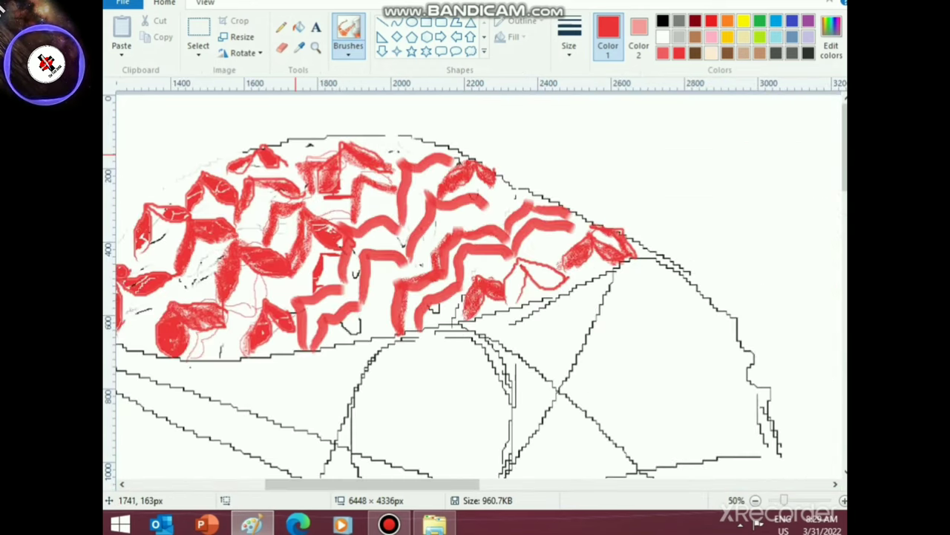
mouse_move(296, 159)
left_mouse_down()
mouse_move(319, 135)
mouse_move(338, 141)
mouse_move(297, 156)
mouse_move(316, 137)
mouse_move(340, 141)
left_mouse_up()
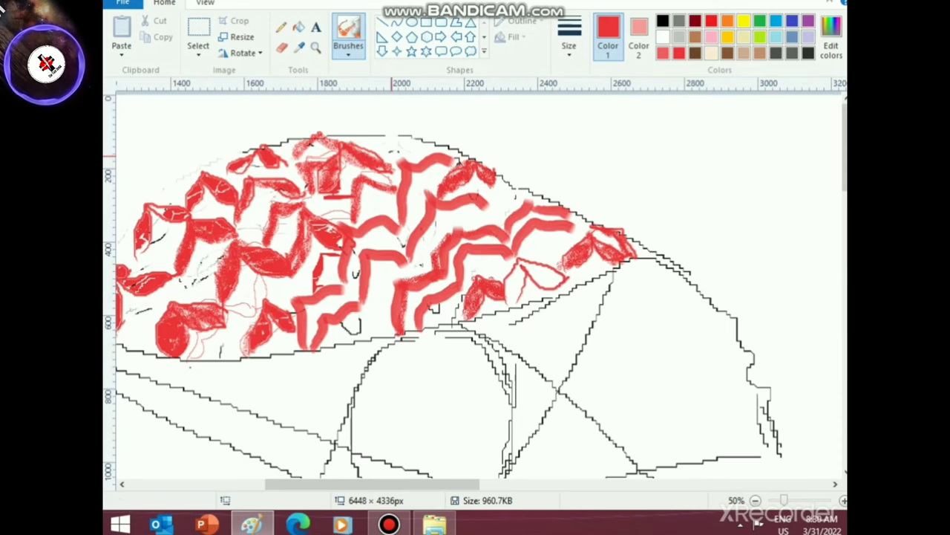
mouse_move(392, 156)
left_mouse_down()
mouse_move(410, 139)
mouse_move(383, 155)
mouse_move(413, 140)
mouse_move(381, 152)
mouse_move(406, 134)
left_mouse_up()
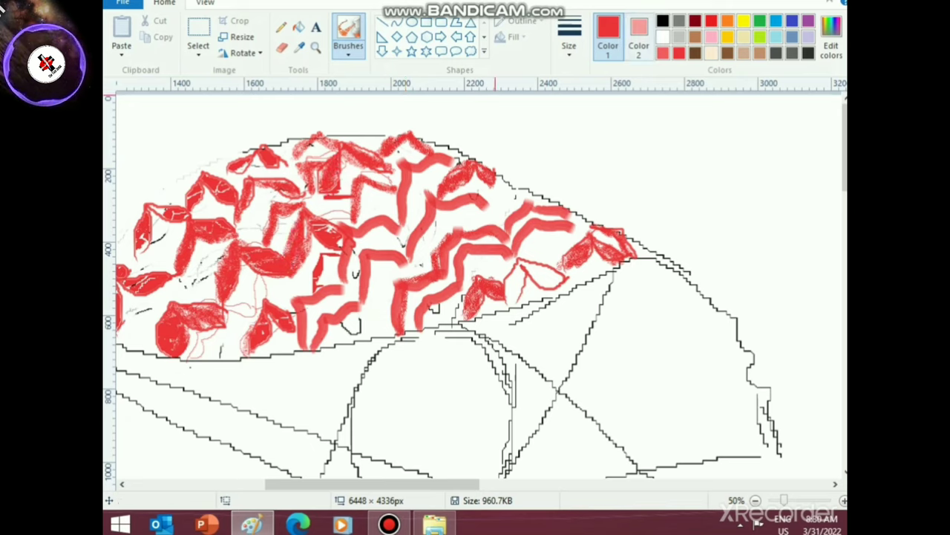
- Brush white highlights over the red leaves in the crown's left half and along its lower edge
left_click(663, 37)
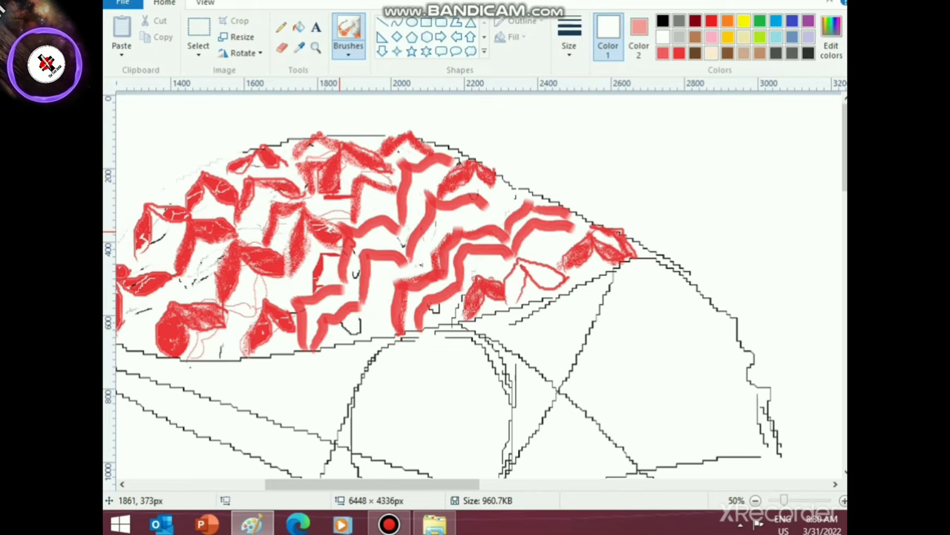
mouse_move(243, 346)
left_mouse_down()
mouse_move(265, 297)
mouse_move(293, 332)
left_mouse_up()
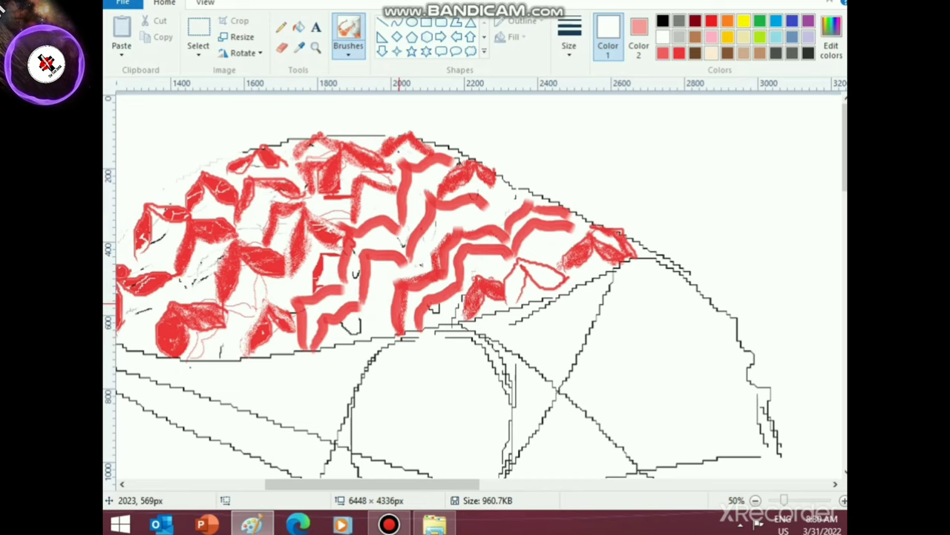
mouse_move(165, 360)
left_mouse_down()
mouse_move(170, 312)
mouse_move(209, 322)
mouse_move(194, 323)
mouse_move(167, 352)
mouse_move(172, 309)
mouse_move(215, 331)
mouse_move(236, 249)
mouse_move(218, 297)
mouse_move(226, 258)
mouse_move(238, 251)
mouse_move(287, 265)
mouse_move(236, 250)
mouse_move(253, 265)
mouse_move(248, 230)
left_mouse_up()
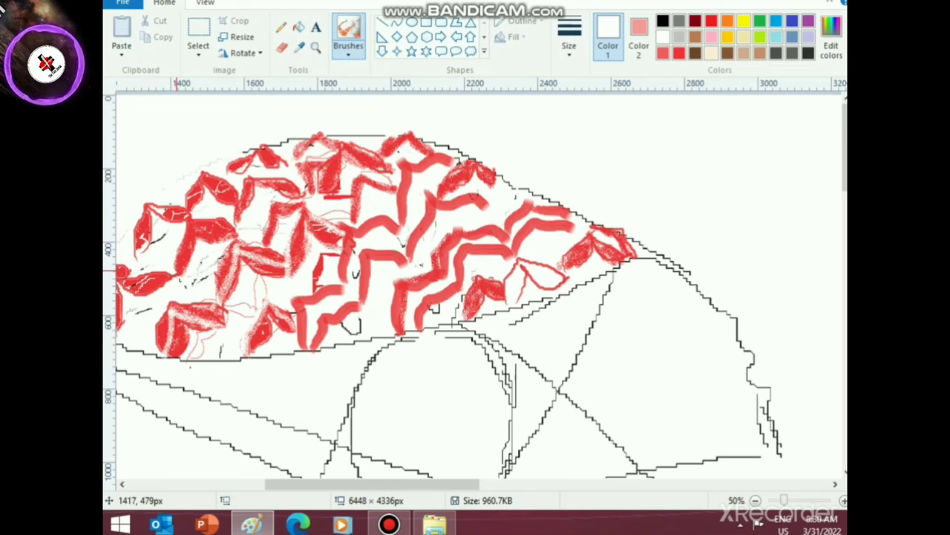
mouse_move(179, 269)
left_mouse_down()
mouse_move(186, 224)
mouse_move(225, 228)
mouse_move(232, 238)
mouse_move(186, 219)
left_mouse_up()
- Paint red zigzag strokes in the gaps between the leaves at the crown's lower left and thicken the leaf above
left_click(663, 54)
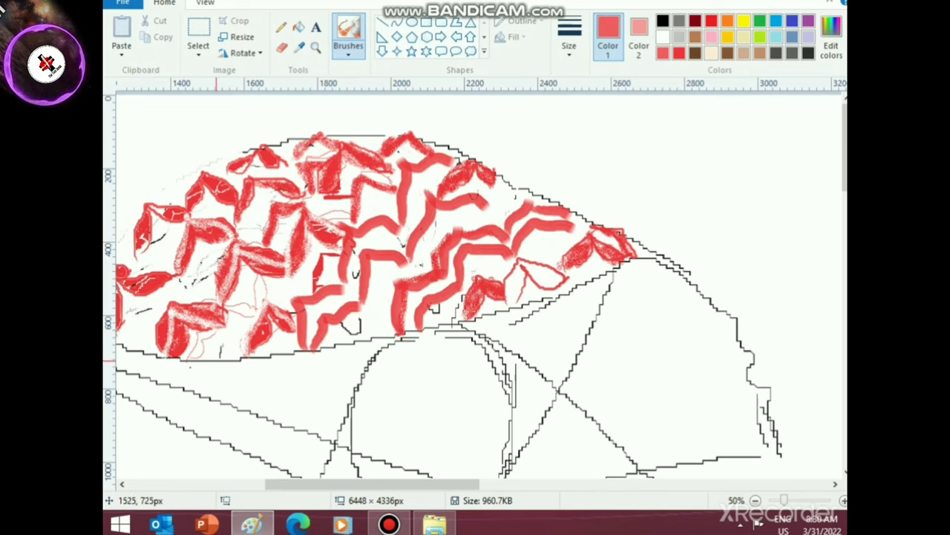
mouse_move(220, 363)
left_mouse_down()
mouse_move(250, 329)
mouse_move(210, 368)
mouse_move(224, 338)
mouse_move(249, 330)
mouse_move(227, 333)
mouse_move(214, 356)
mouse_move(227, 331)
mouse_move(242, 326)
mouse_move(250, 302)
mouse_move(246, 325)
mouse_move(251, 286)
mouse_move(279, 296)
mouse_move(282, 304)
mouse_move(257, 287)
mouse_move(278, 306)
mouse_move(290, 281)
mouse_move(304, 293)
mouse_move(296, 282)
mouse_move(294, 315)
left_mouse_up()
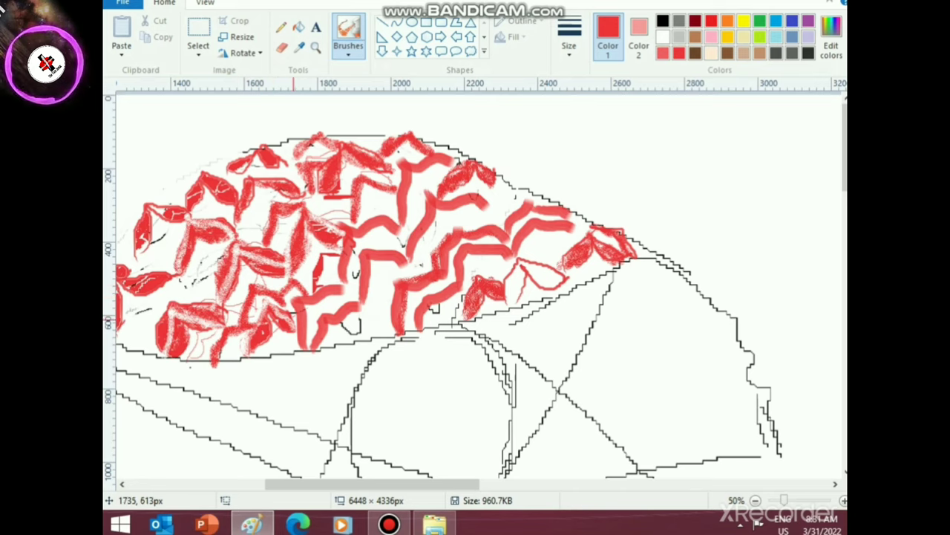
mouse_move(226, 304)
left_mouse_down()
mouse_move(242, 260)
mouse_move(234, 289)
mouse_move(249, 272)
mouse_move(277, 277)
mouse_move(217, 291)
mouse_move(230, 247)
mouse_move(263, 259)
mouse_move(235, 241)
mouse_move(271, 260)
left_mouse_up()
- Add a white highlight to the centre-left leaf, paint red zigzags along the lower edge and shade the open leaf pair at lower right
left_click(662, 35)
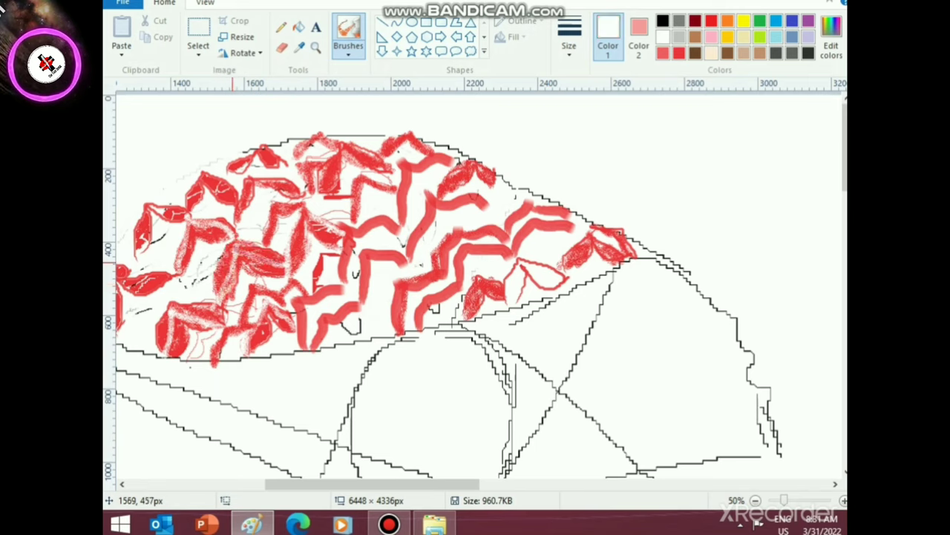
left_click(679, 53)
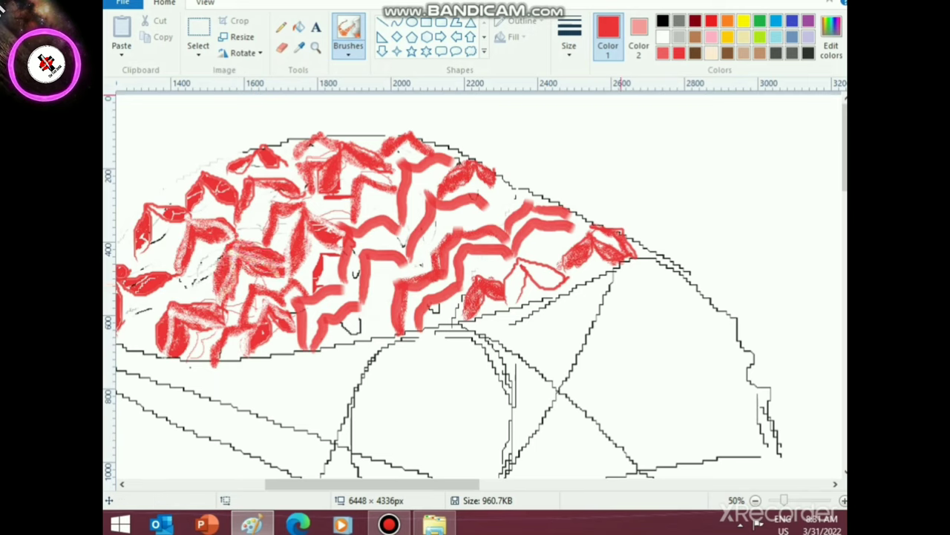
mouse_move(341, 344)
left_mouse_down()
mouse_move(387, 309)
mouse_move(390, 317)
mouse_move(369, 320)
mouse_move(389, 327)
mouse_move(360, 257)
left_mouse_up()
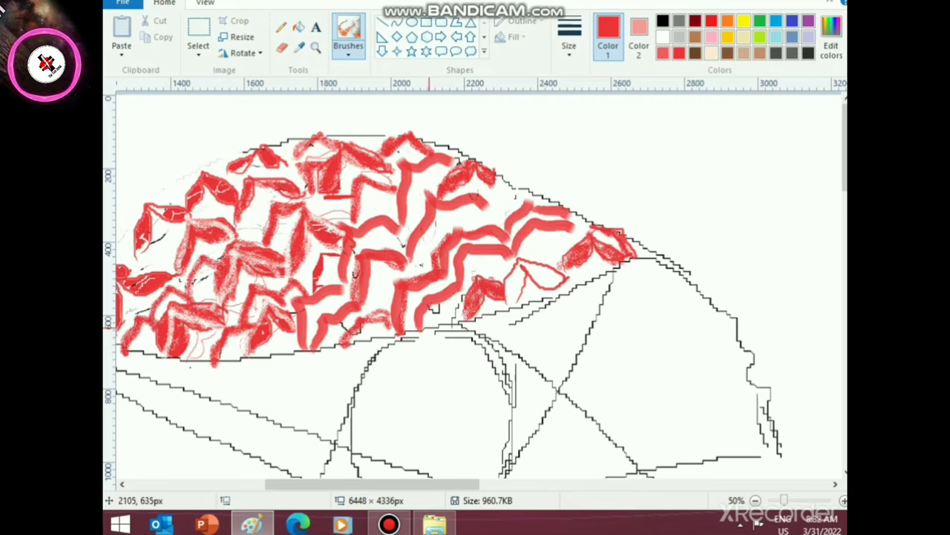
mouse_move(526, 309)
left_mouse_down()
mouse_move(534, 266)
mouse_move(544, 279)
mouse_move(511, 298)
mouse_move(518, 276)
mouse_move(515, 298)
mouse_move(530, 276)
mouse_move(549, 278)
mouse_move(529, 249)
mouse_move(532, 231)
mouse_move(581, 229)
left_mouse_up()
- Set the brush to its thinnest size and draw fine red lines in the gap beside the round leaf
scroll(380, 312, "down", 2)
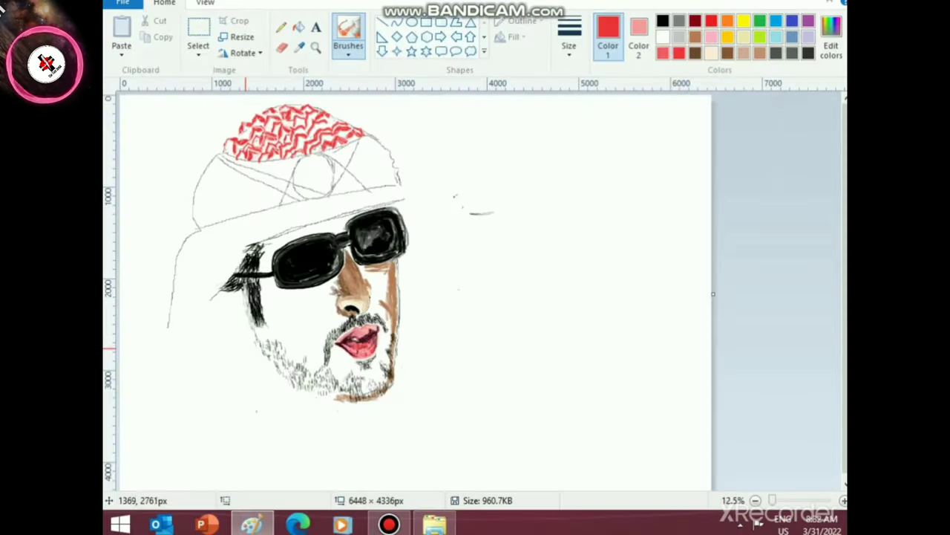
key("ctrl+Page_Up")
key("ctrl+Page_Up")
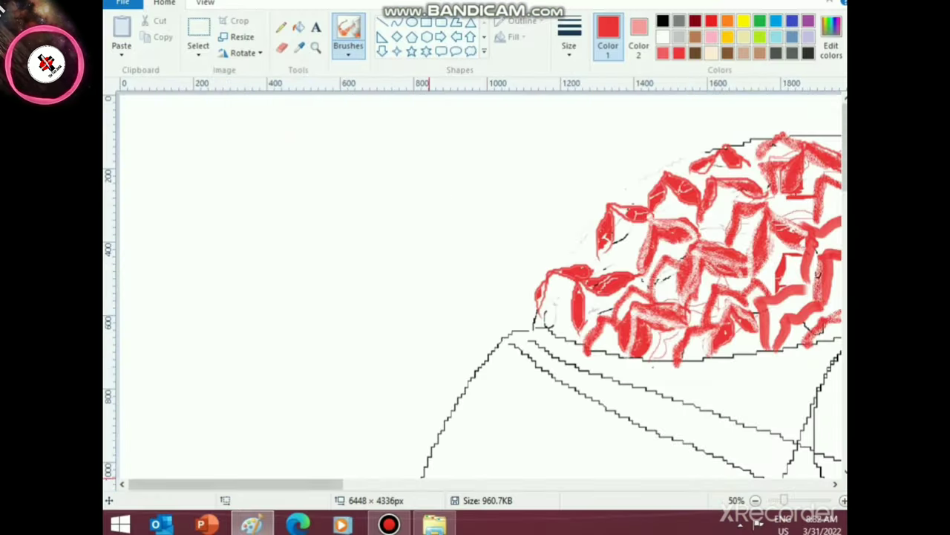
scroll(428, 362, "right", 10)
left_click(568, 37)
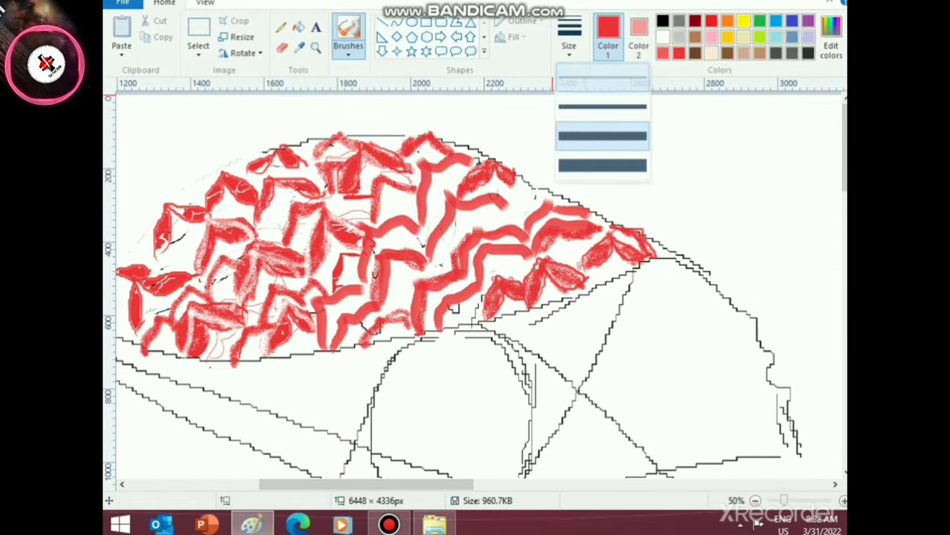
left_click(602, 165)
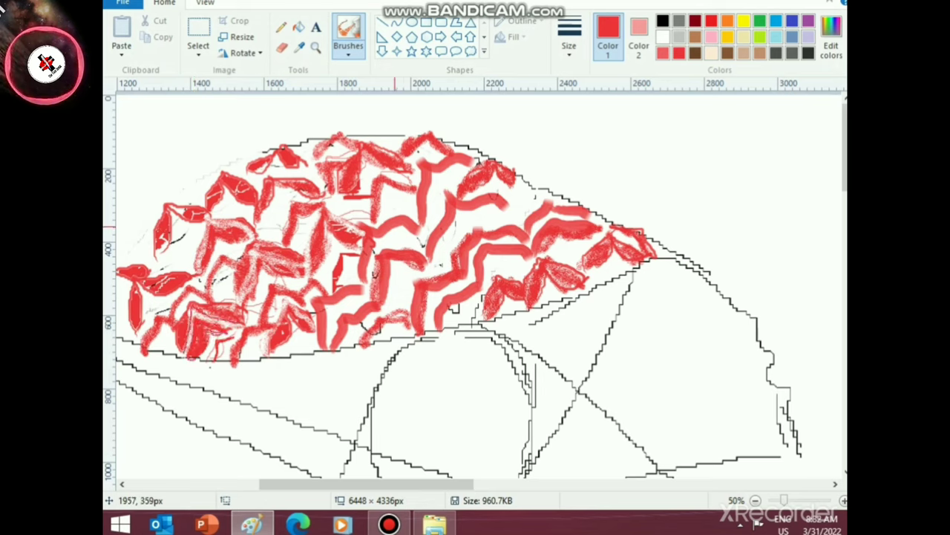
- Set the brush to its second-thinnest size and paint more red leaves and zigzags along the crown's left and top edges
left_click(569, 37)
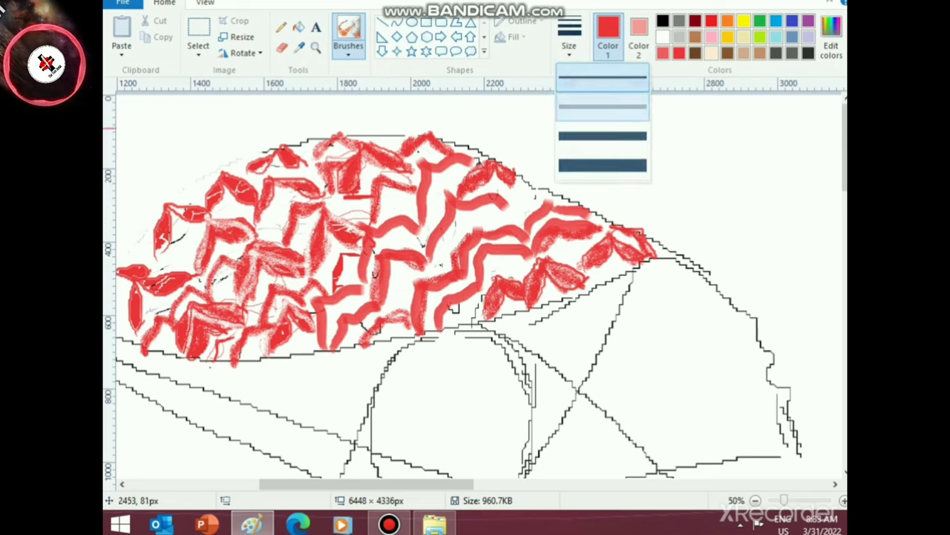
left_click(592, 110)
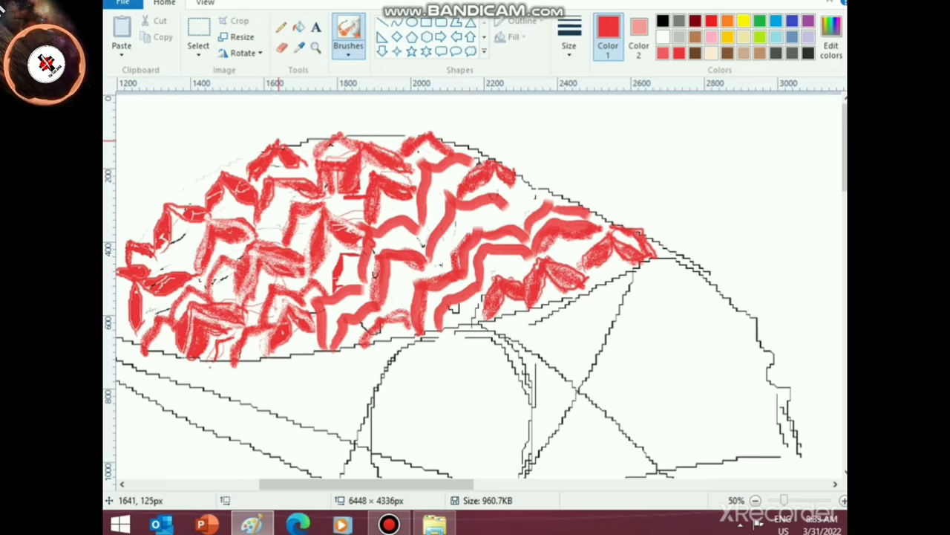
mouse_move(302, 159)
left_mouse_down()
mouse_move(317, 135)
mouse_move(303, 135)
left_mouse_up()
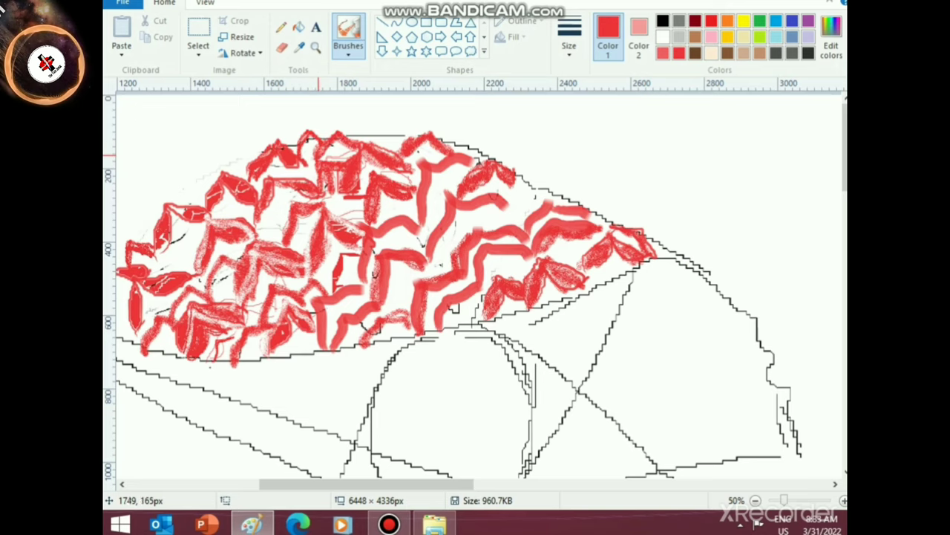
mouse_move(360, 150)
left_mouse_down()
mouse_move(382, 136)
mouse_move(402, 153)
mouse_move(385, 160)
mouse_move(362, 145)
mouse_move(389, 124)
left_mouse_up()
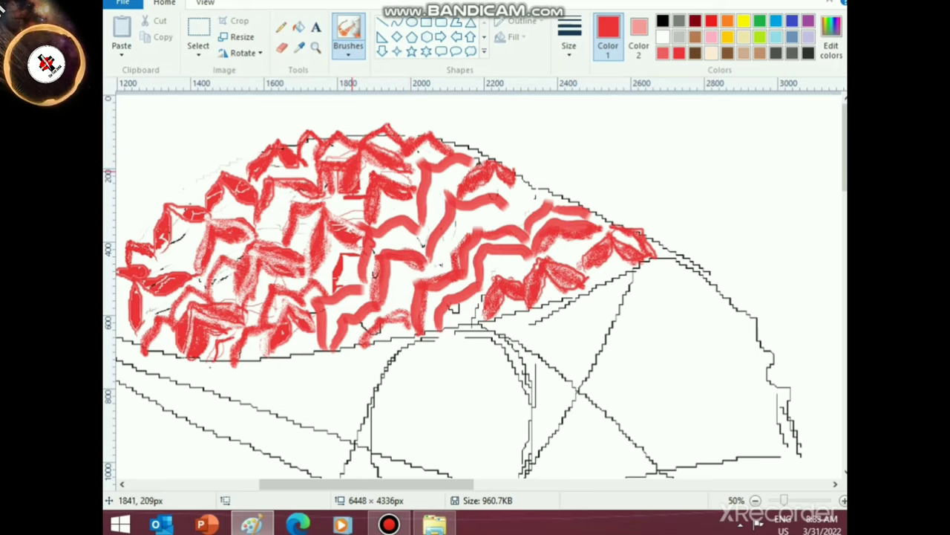
- Paint over the block at the crown's top centre in white and repaint a red leaf shape beneath it
left_click(662, 35)
mouse_move(350, 192)
left_mouse_down()
mouse_move(355, 152)
mouse_move(348, 193)
mouse_move(347, 167)
mouse_move(396, 174)
mouse_move(373, 165)
mouse_move(346, 180)
mouse_move(356, 190)
mouse_move(360, 168)
mouse_move(401, 166)
left_mouse_up()
left_click(679, 52)
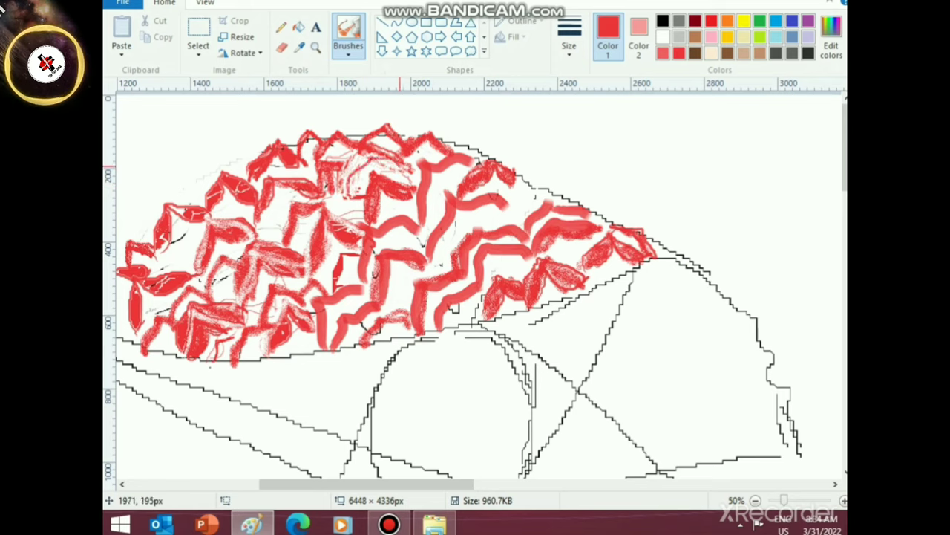
mouse_move(353, 190)
left_mouse_down()
mouse_move(363, 167)
mouse_move(402, 178)
mouse_move(374, 156)
mouse_move(403, 180)
left_mouse_up()
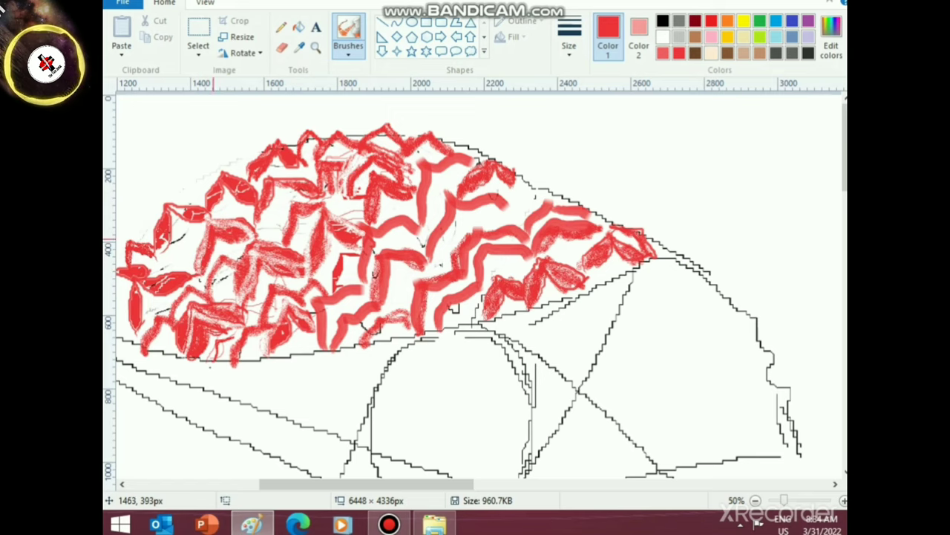
- Strengthen the leaf at the crown's left centre in red and fill the gap at the lower-left edge with red strokes
mouse_move(250, 231)
left_mouse_down()
mouse_move(222, 217)
mouse_move(203, 226)
mouse_move(195, 274)
mouse_move(206, 222)
left_mouse_up()
scroll(252, 271, "down", 3)
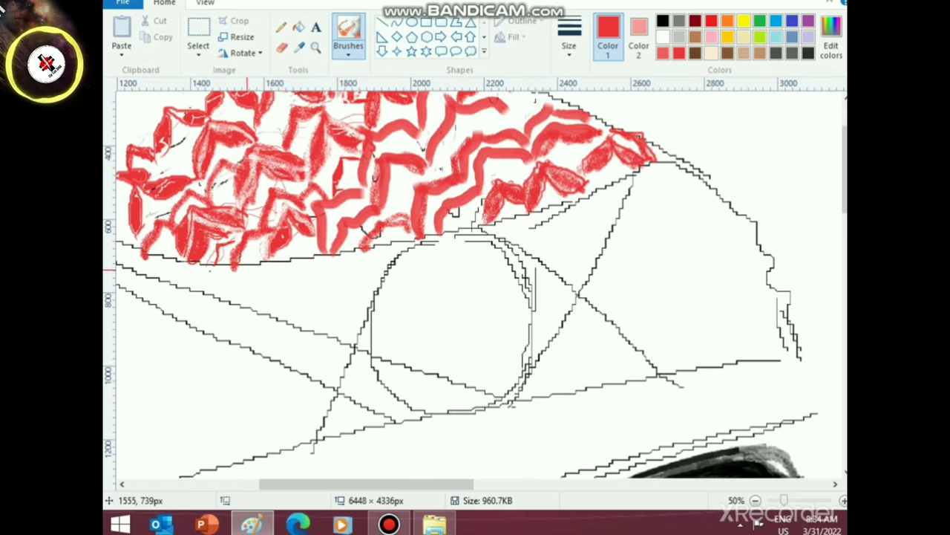
mouse_move(251, 245)
left_mouse_down()
mouse_move(219, 255)
mouse_move(222, 247)
left_mouse_up()
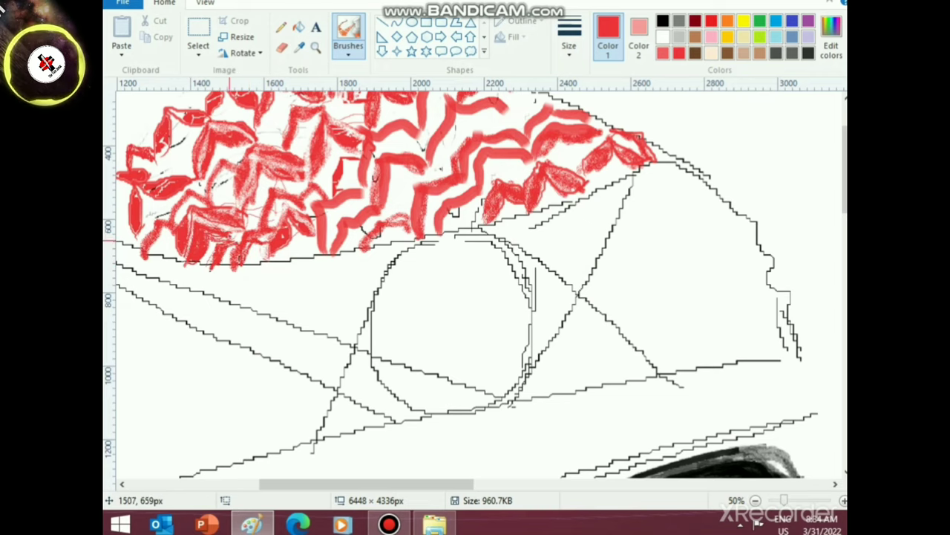
- Paint small red leaves in the crown's right-hand gaps, thicken the far-right leaf and add white highlights to the lower-right leaves
scroll(364, 271, "up", 3)
left_click_drag(435, 273, 456, 234)
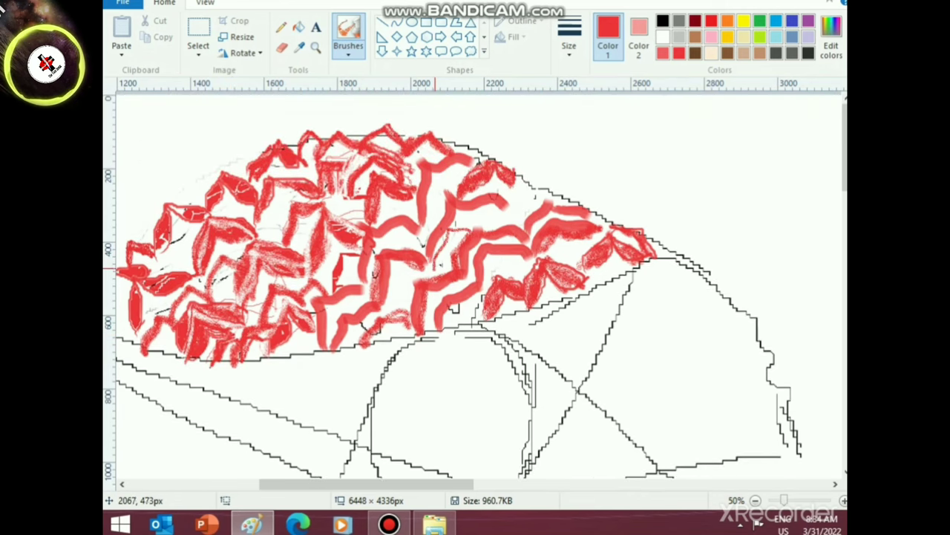
left_click_drag(435, 272, 447, 236)
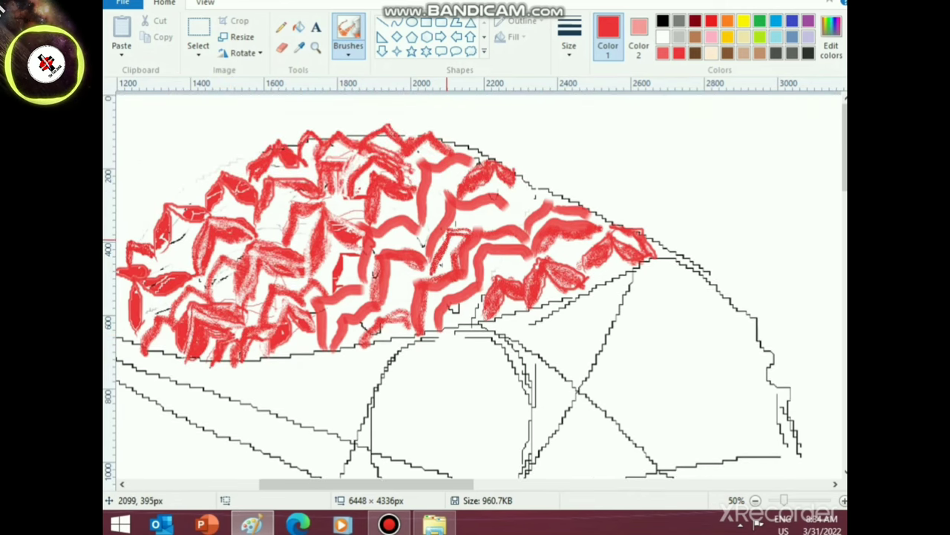
mouse_move(513, 224)
left_mouse_down()
mouse_move(517, 202)
mouse_move(525, 204)
mouse_move(516, 214)
left_mouse_up()
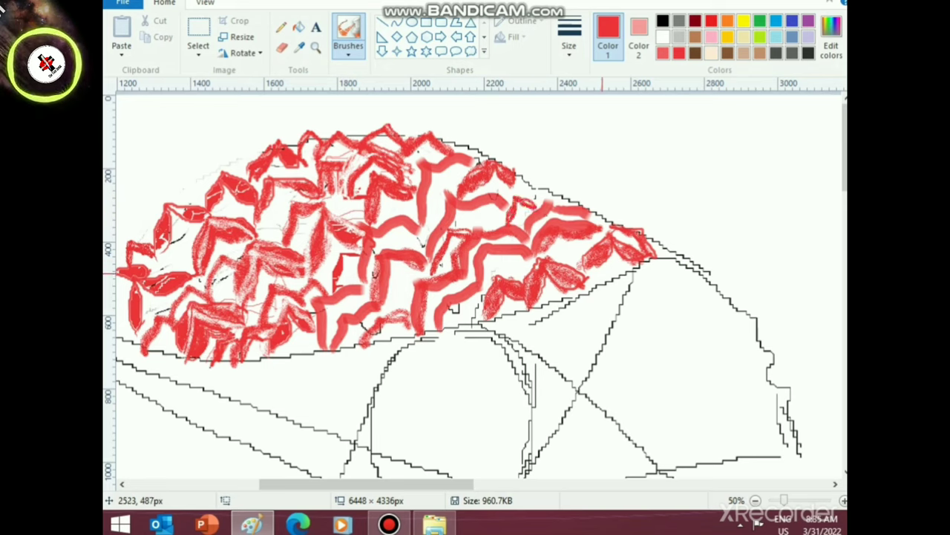
mouse_move(593, 263)
left_mouse_down()
mouse_move(580, 249)
mouse_move(610, 241)
left_mouse_up()
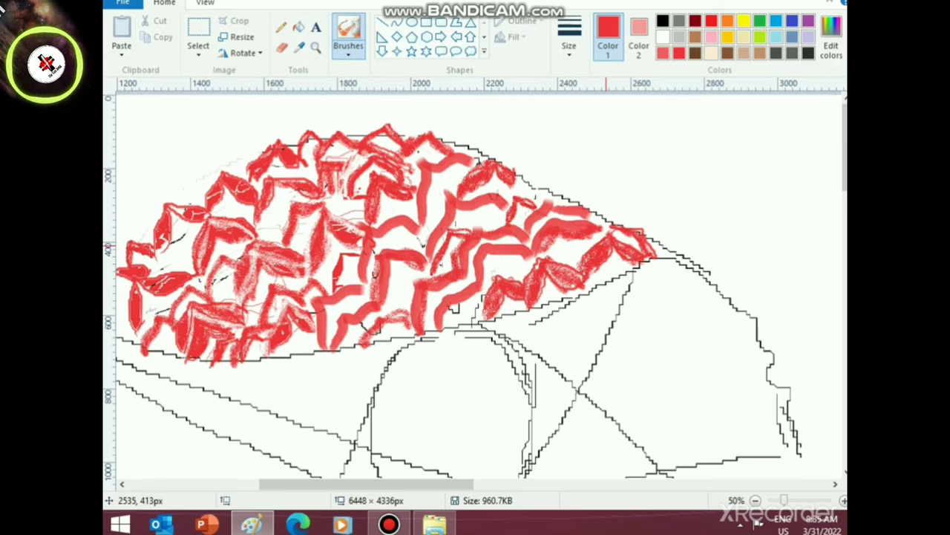
left_click(663, 37)
mouse_move(583, 282)
left_mouse_down()
mouse_move(604, 239)
mouse_move(646, 256)
left_mouse_up()
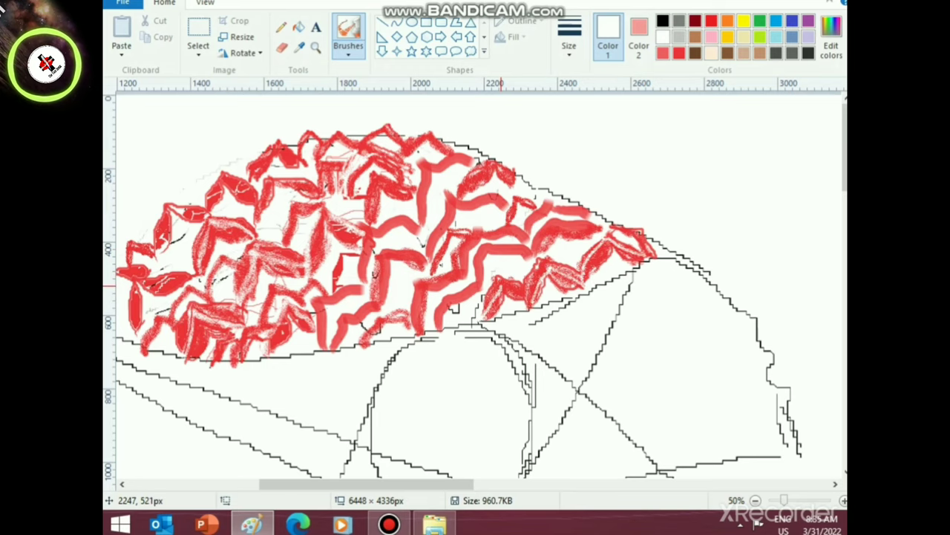
- Shade light red bands below the crown's left edge, using the lighter palette red at the third and thickest brush sizes
scroll(300, 313, "down", 2)
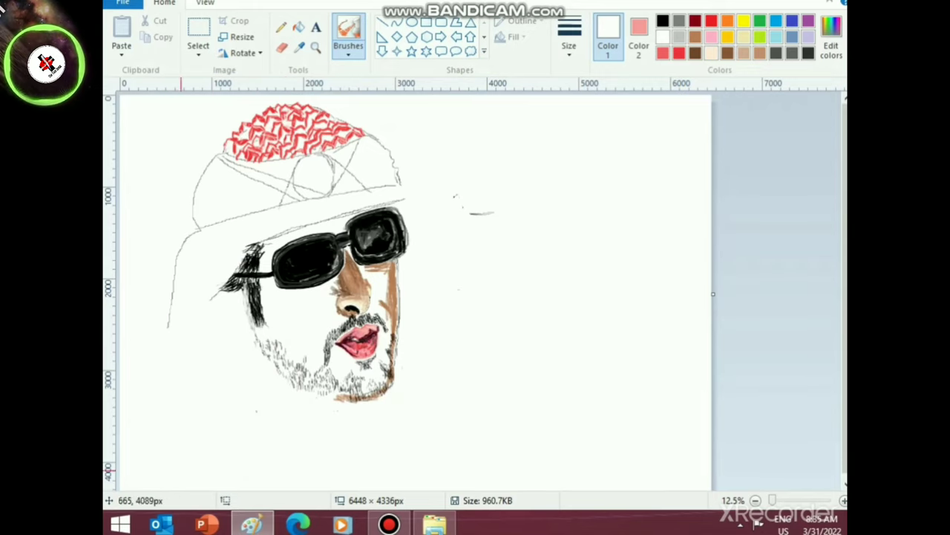
left_click(663, 54)
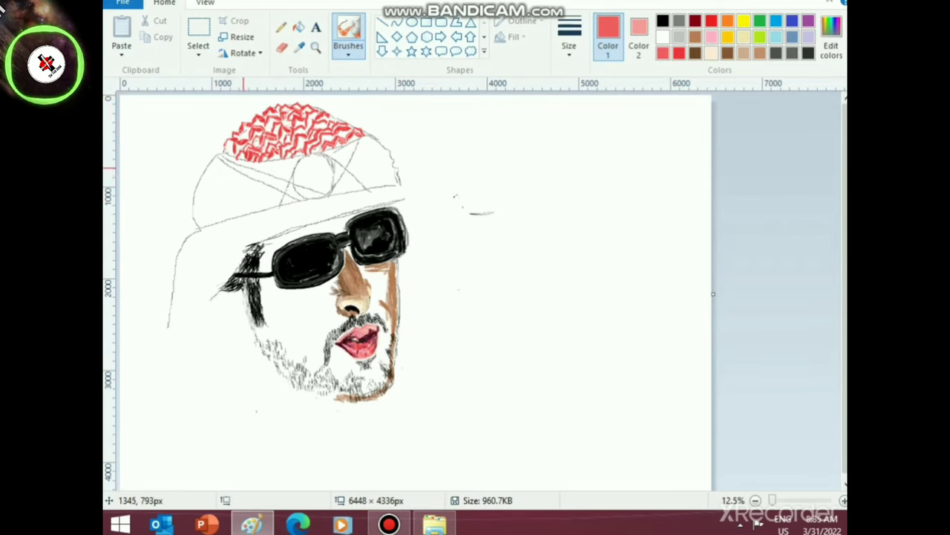
left_click(569, 38)
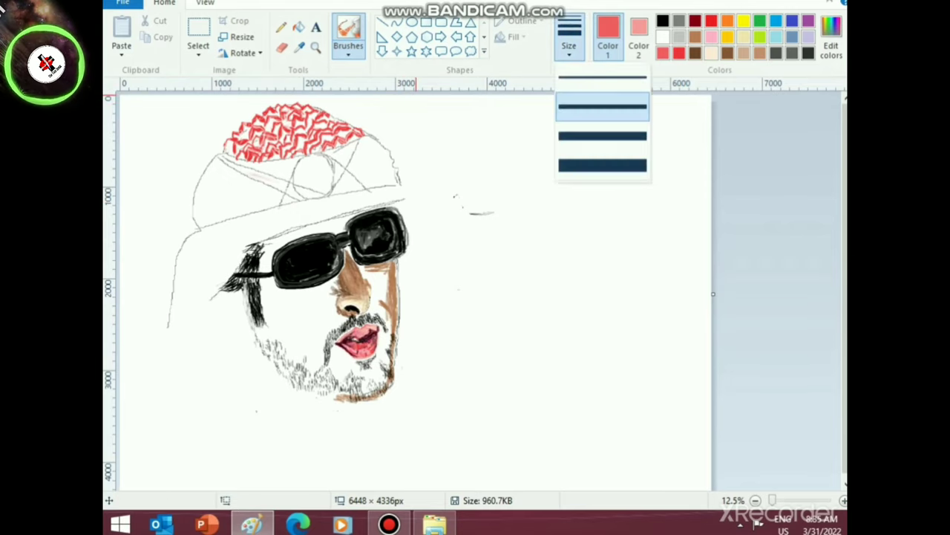
left_click(603, 136)
left_click_drag(248, 173, 270, 184)
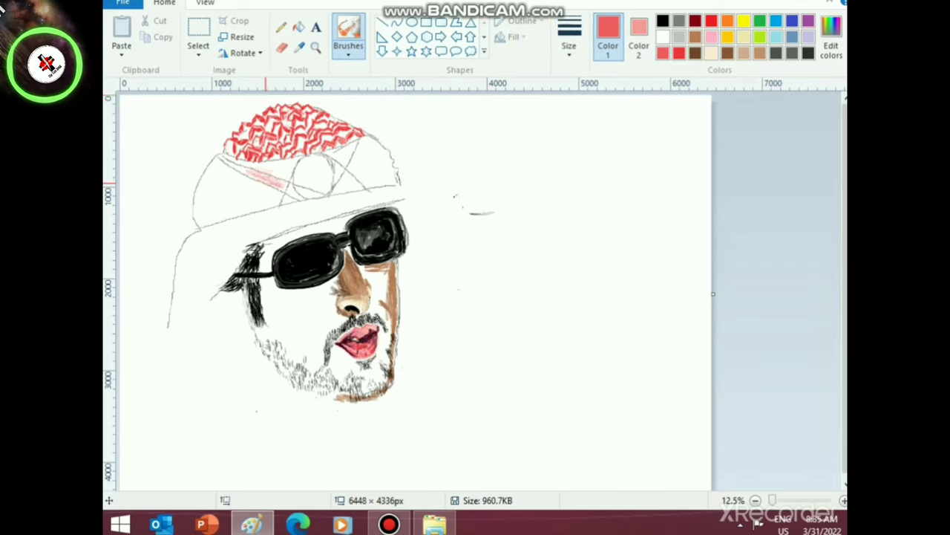
left_click(570, 39)
left_click(603, 165)
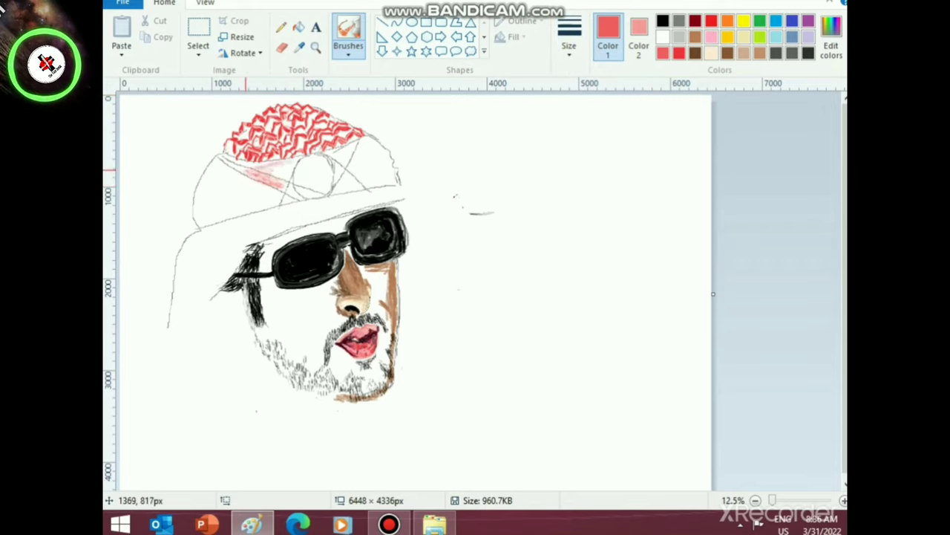
- Switch to the stronger red at the thickest size and extend the zigzag shading down to the line below the circle
left_click(678, 54)
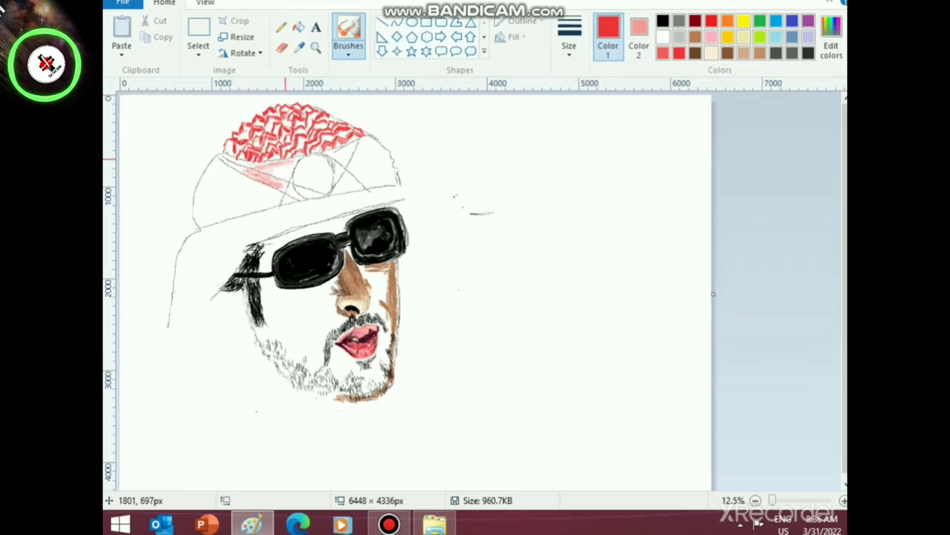
left_click(569, 39)
left_click(603, 165)
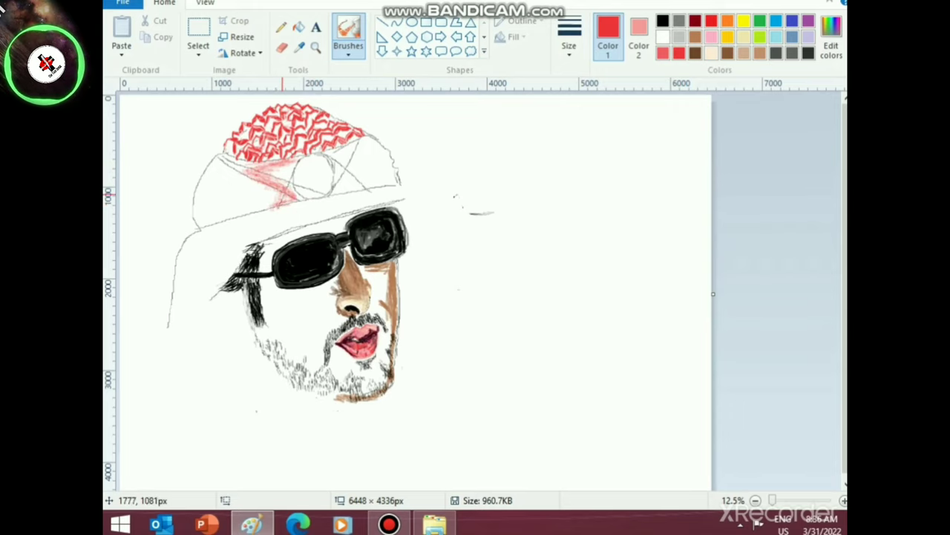
- Cover the zigzag bands left of the circle with dense red strokes, using the Natural pencil brush at the thickest size
scroll(331, 306, "up", 2)
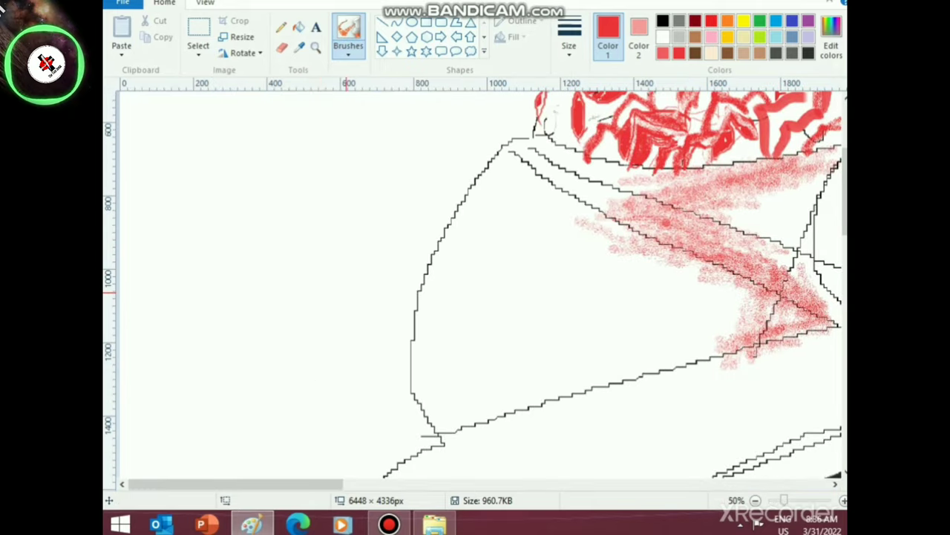
left_click_drag(254, 483, 374, 483)
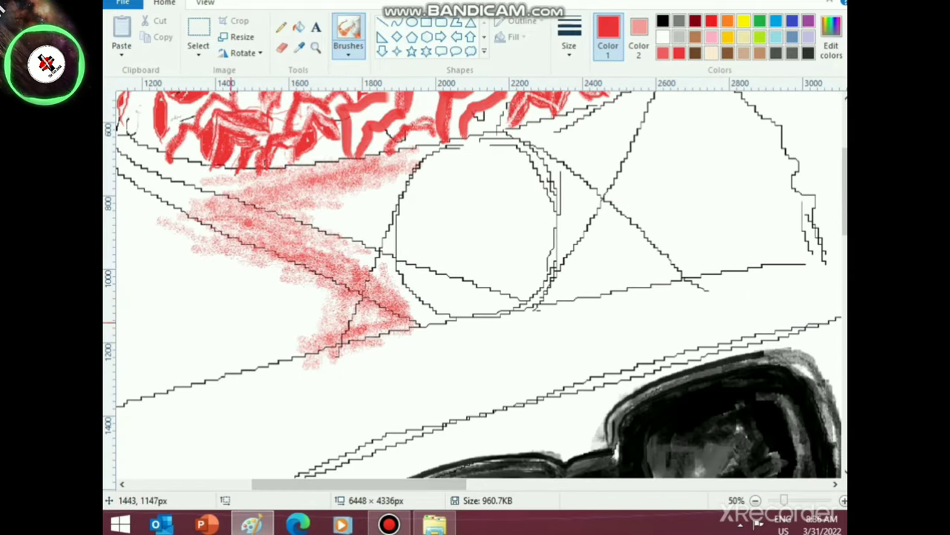
left_click(348, 48)
left_click(350, 73)
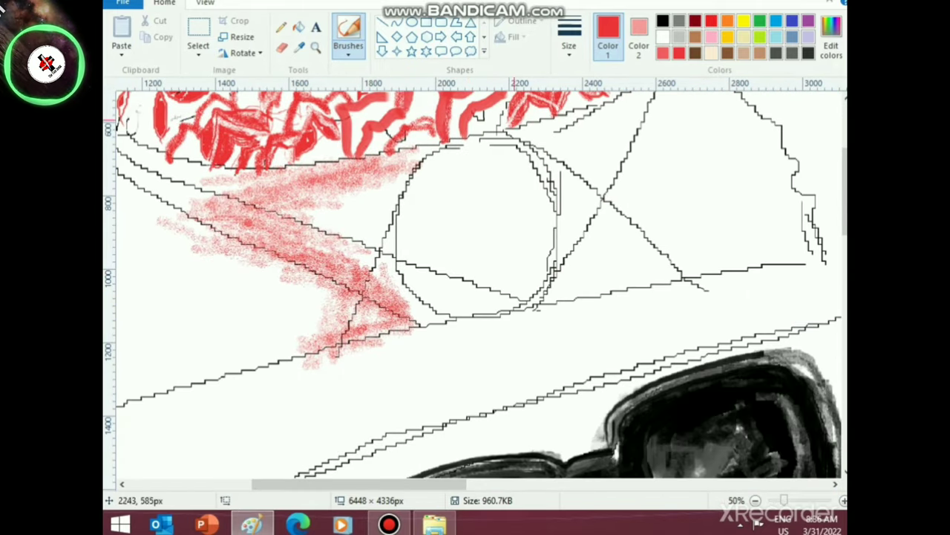
left_click(569, 37)
left_click(603, 166)
left_click_drag(218, 218, 341, 271)
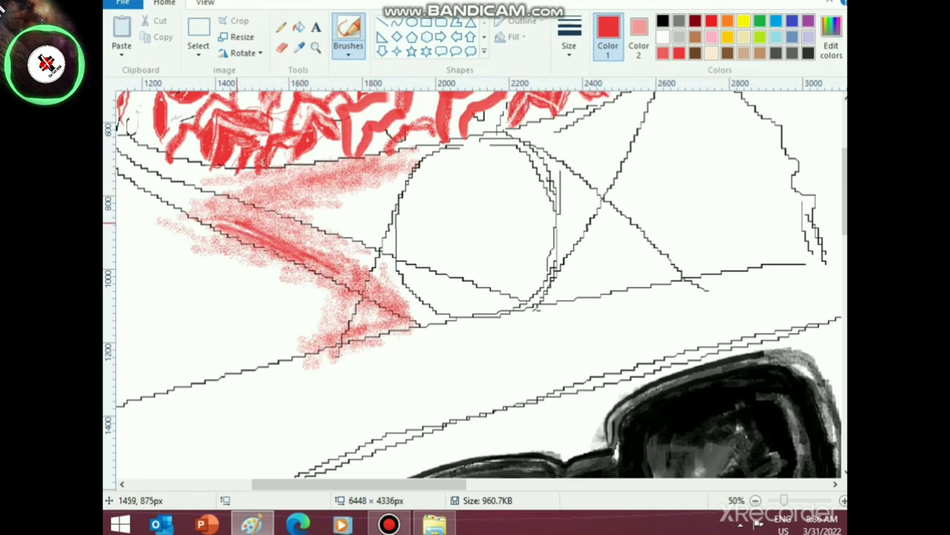
mouse_move(245, 227)
left_mouse_down()
mouse_move(393, 291)
mouse_move(383, 282)
mouse_move(426, 317)
mouse_move(232, 201)
mouse_move(162, 192)
mouse_move(199, 217)
mouse_move(181, 201)
mouse_move(251, 201)
mouse_move(311, 178)
mouse_move(260, 182)
mouse_move(311, 178)
mouse_move(352, 189)
mouse_move(324, 171)
mouse_move(308, 181)
mouse_move(370, 176)
mouse_move(351, 170)
mouse_move(379, 165)
mouse_move(275, 202)
left_mouse_up()
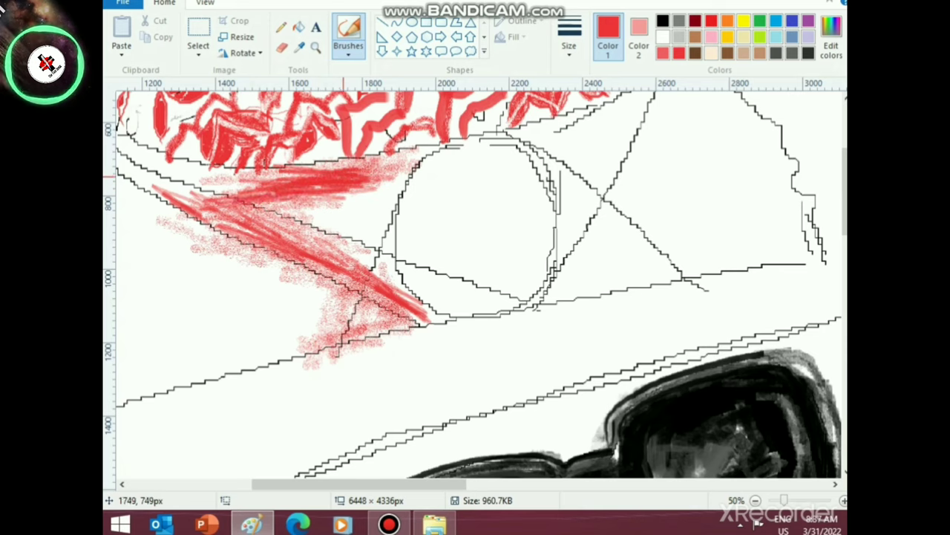
mouse_move(343, 176)
left_mouse_down()
mouse_move(393, 168)
mouse_move(367, 157)
mouse_move(271, 174)
mouse_move(252, 190)
mouse_move(290, 220)
mouse_move(262, 226)
mouse_move(313, 236)
mouse_move(308, 246)
mouse_move(365, 282)
mouse_move(329, 273)
mouse_move(357, 270)
mouse_move(365, 294)
mouse_move(366, 270)
mouse_move(351, 330)
mouse_move(380, 324)
mouse_move(339, 334)
mouse_move(381, 329)
mouse_move(335, 333)
mouse_move(366, 330)
mouse_move(362, 342)
mouse_move(377, 327)
mouse_move(435, 323)
mouse_move(401, 335)
left_mouse_up()
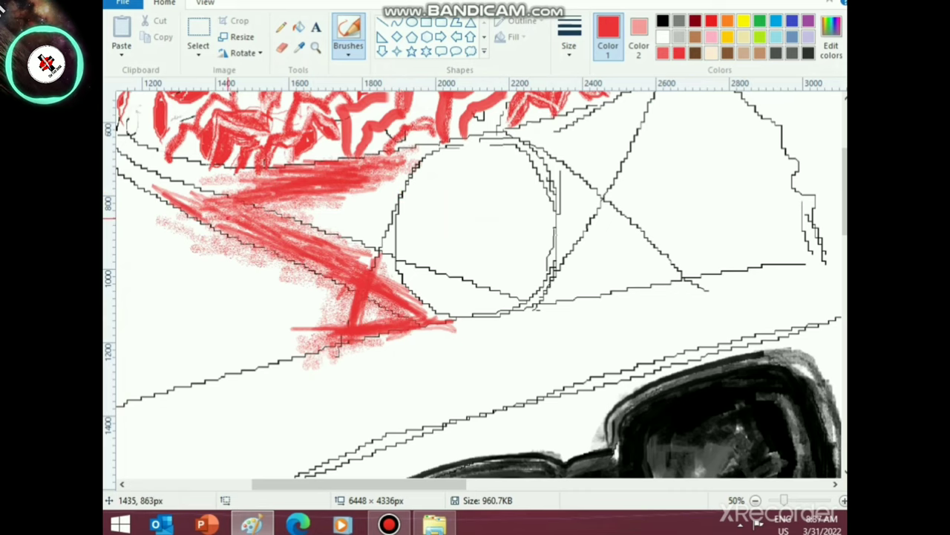
mouse_move(234, 182)
left_mouse_down()
mouse_move(153, 156)
mouse_move(224, 179)
mouse_move(243, 170)
mouse_move(183, 197)
mouse_move(273, 223)
left_mouse_up()
- Switch to the basic Brush at the thickest size and mix a dark red with RGB 191, 15, 23
left_click(348, 53)
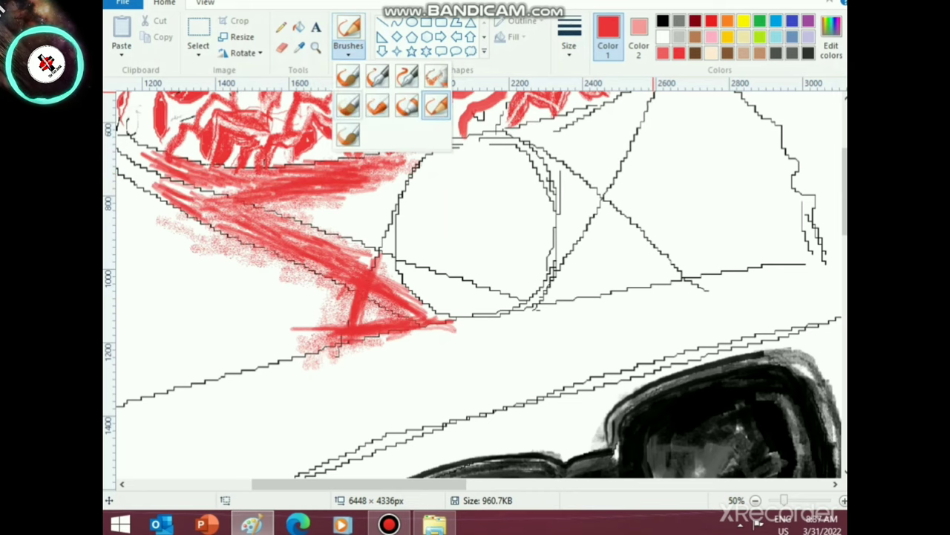
left_click(349, 76)
left_click(569, 35)
left_click(602, 157)
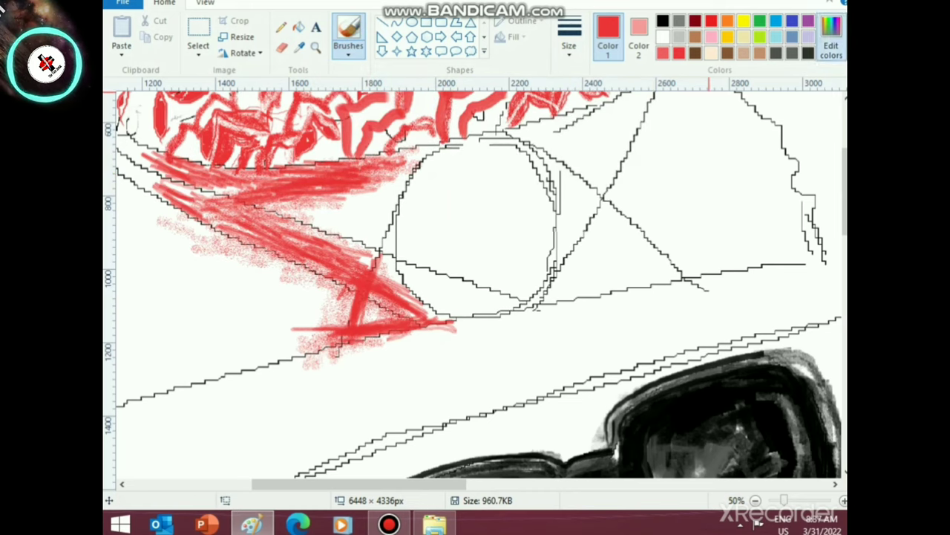
left_click(831, 37)
left_click_drag(635, 207, 627, 227)
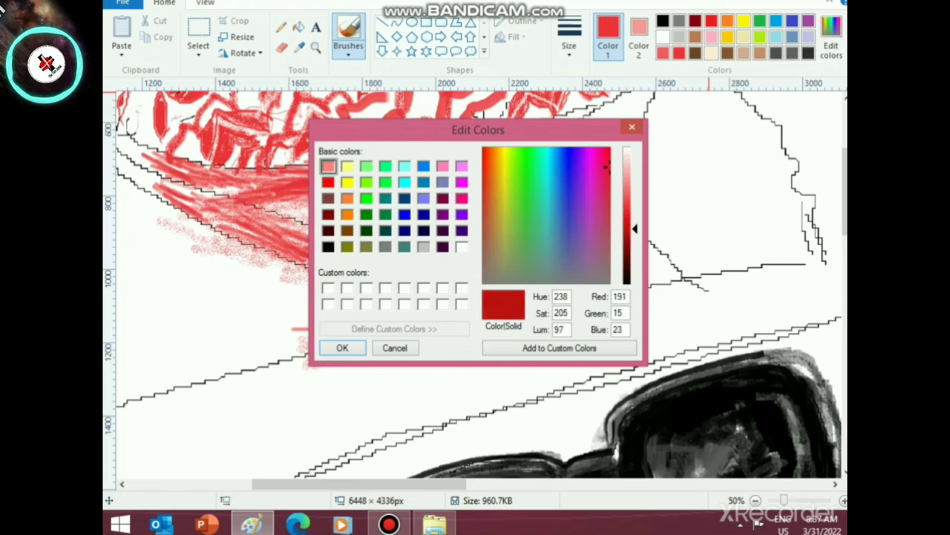
left_click(342, 347)
- Paint a thick dark red band from the zigzag's left corner across to the circle's left edge
mouse_move(266, 211)
left_mouse_down()
mouse_move(319, 197)
mouse_move(334, 204)
mouse_move(316, 194)
mouse_move(277, 201)
mouse_move(365, 220)
left_mouse_up()
key("ctrl+z")
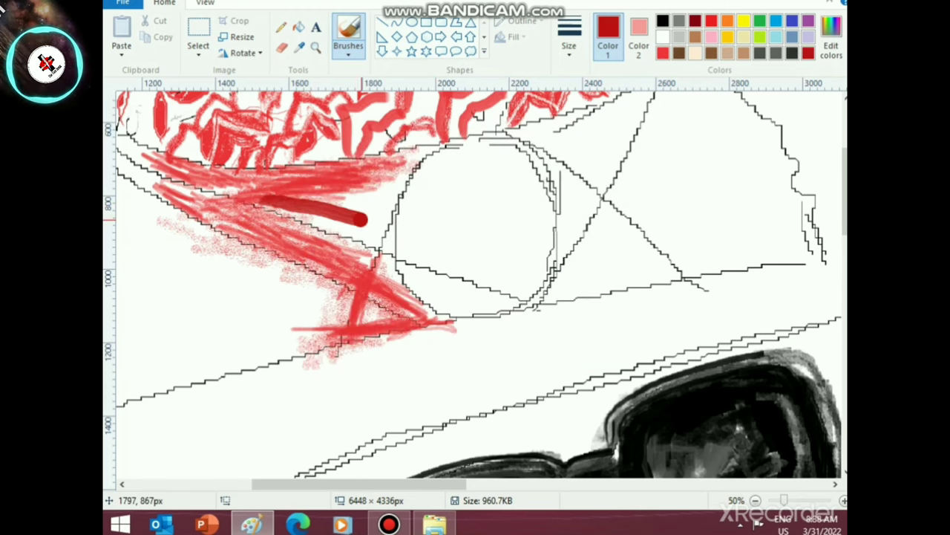
left_click_drag(233, 198, 401, 245)
left_click(231, 200)
left_click_drag(232, 201, 407, 247)
mouse_move(421, 174)
left_mouse_down()
mouse_move(399, 201)
mouse_move(351, 329)
left_mouse_up()
key("ctrl+z")
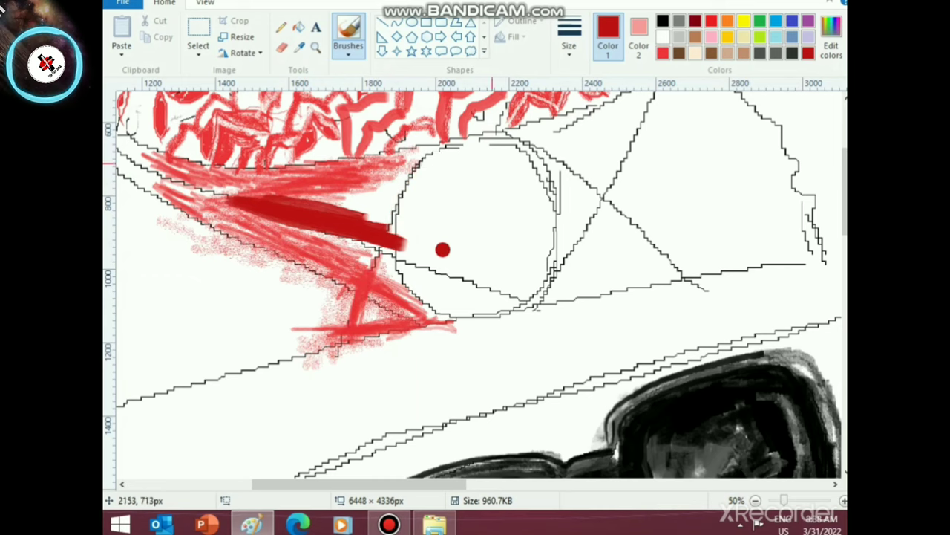
left_click_drag(439, 153, 401, 245)
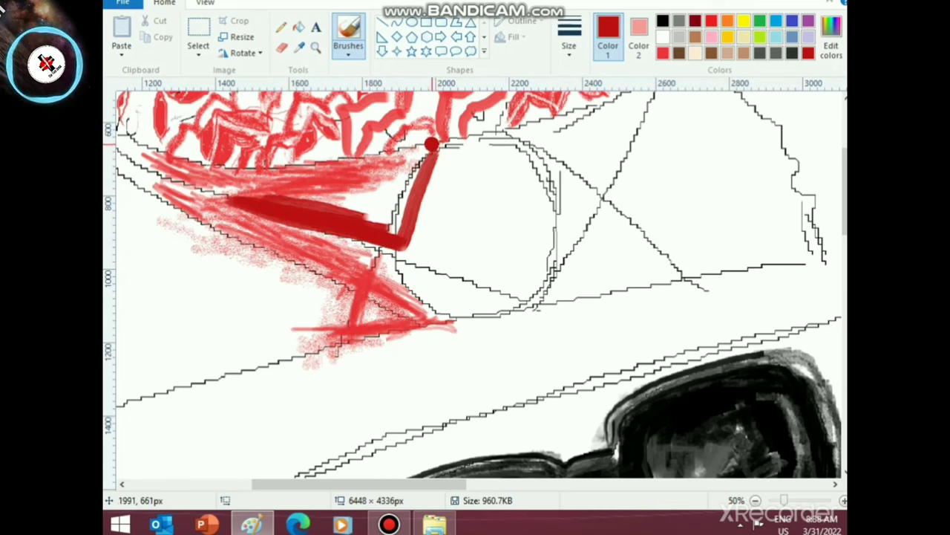
key("ctrl+z")
left_click_drag(409, 160, 388, 233)
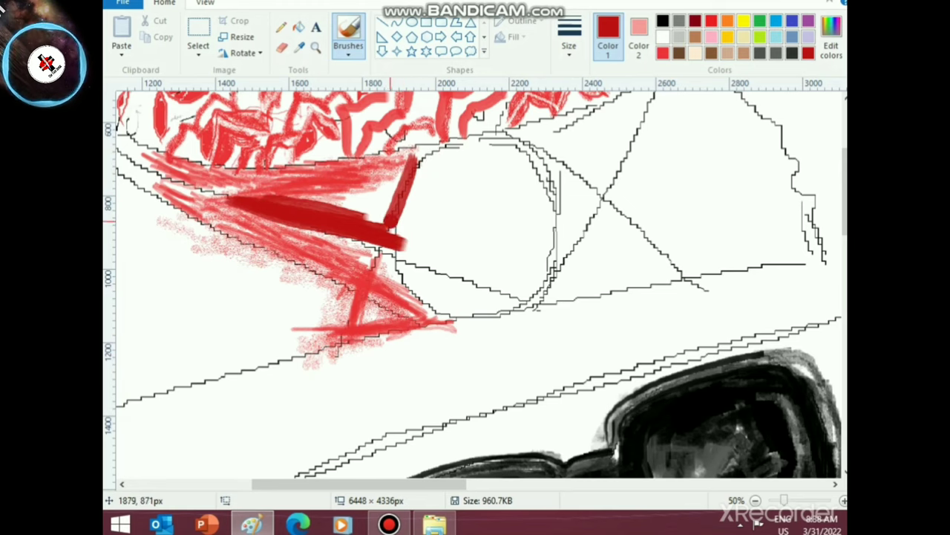
key("ctrl+z")
- Paint thick dark red strokes down the circle's left side and stack three dark red blobs inside the circle
mouse_move(407, 160)
left_mouse_down()
mouse_move(379, 253)
mouse_move(416, 318)
mouse_move(382, 246)
left_mouse_up()
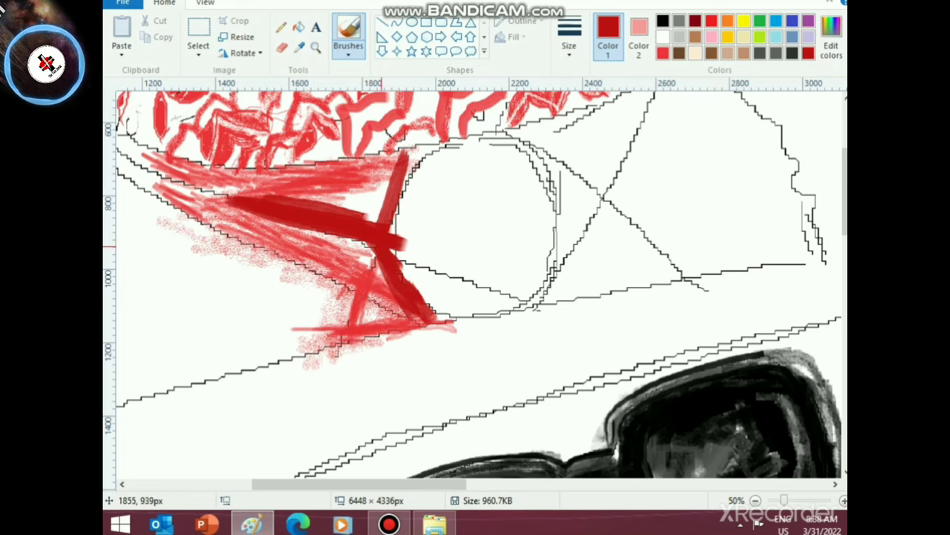
left_click_drag(423, 153, 382, 235)
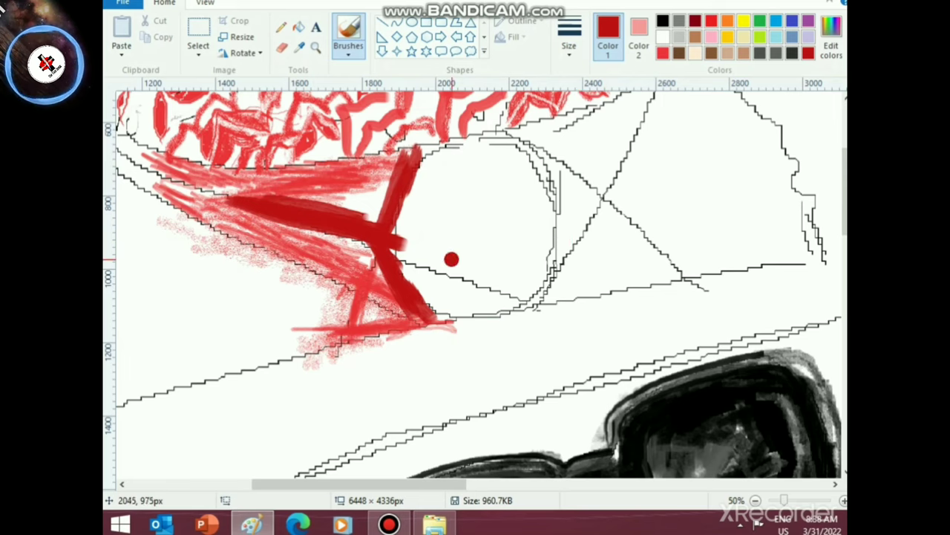
mouse_move(451, 259)
left_mouse_down()
mouse_move(479, 286)
mouse_move(465, 291)
mouse_move(455, 186)
mouse_move(444, 199)
mouse_move(477, 225)
mouse_move(467, 171)
left_mouse_up()
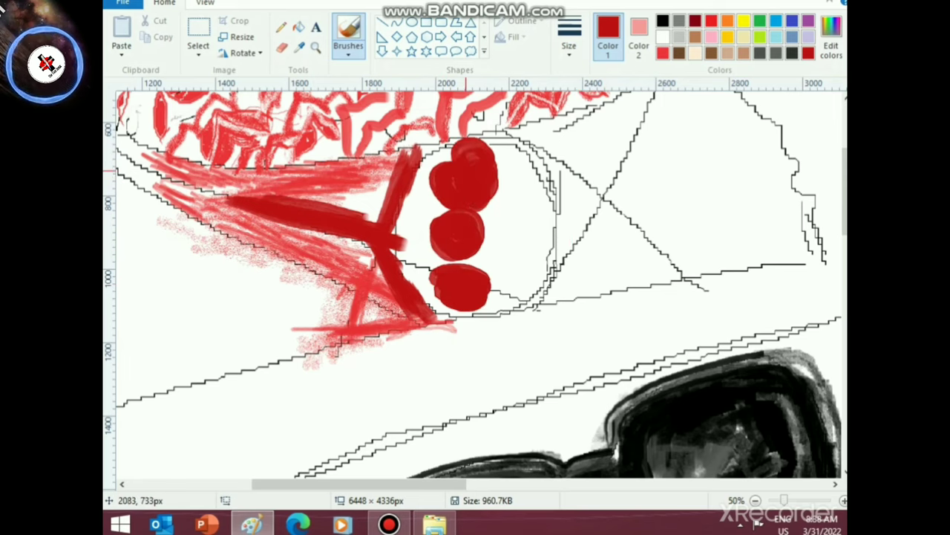
- Add dark red strokes on both sides of the blobs inside the circle with the Crayon and Marker brushes
left_click(348, 45)
left_click(378, 107)
mouse_move(421, 220)
left_mouse_down()
mouse_move(442, 154)
mouse_move(425, 175)
left_mouse_up()
left_click(349, 49)
left_click(408, 108)
mouse_move(496, 217)
left_mouse_down()
mouse_move(490, 251)
mouse_move(505, 198)
mouse_move(539, 237)
mouse_move(507, 240)
mouse_move(515, 214)
mouse_move(519, 240)
mouse_move(556, 244)
mouse_move(504, 277)
mouse_move(427, 239)
mouse_move(414, 195)
mouse_move(408, 262)
mouse_move(418, 261)
left_mouse_up()
- Set the Marker to the thickest size and thicken the dark red stroke at the circle's lower left
left_click(570, 46)
left_click(603, 164)
left_click(348, 49)
left_click(407, 107)
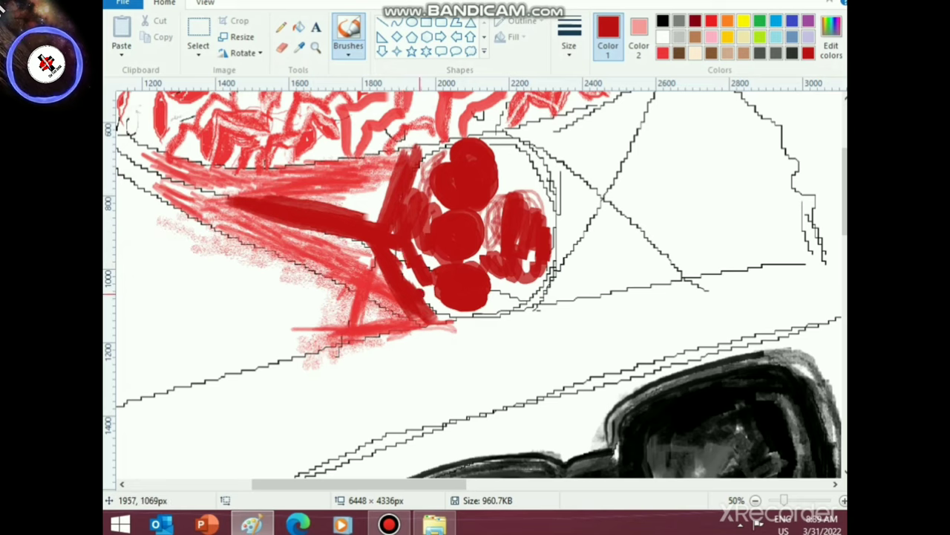
mouse_move(385, 246)
left_mouse_down()
mouse_move(365, 266)
mouse_move(382, 247)
mouse_move(367, 259)
mouse_move(399, 277)
mouse_move(368, 266)
mouse_move(421, 288)
mouse_move(365, 277)
mouse_move(404, 301)
left_mouse_up()
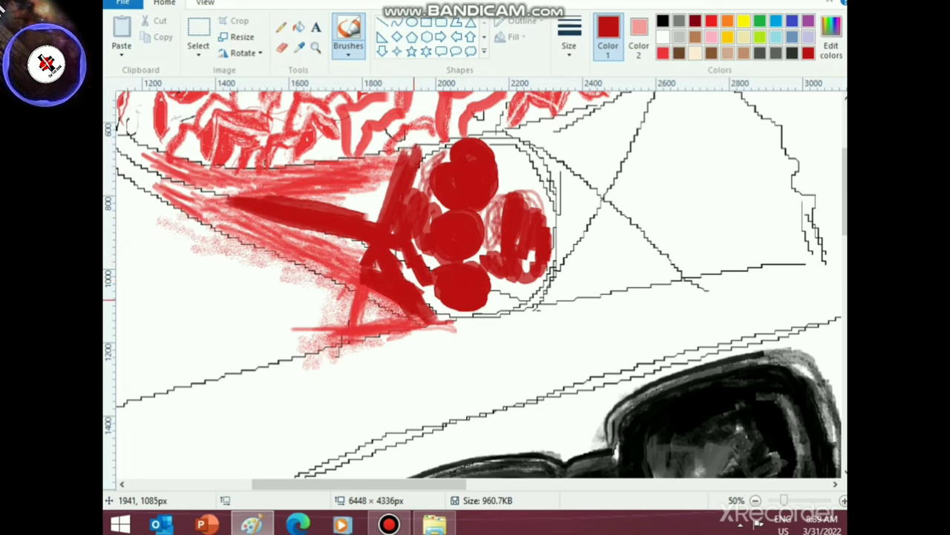
- Save the picture and fill the whole circle on the headwear with solid dark red
key("ctrl+s")
mouse_move(420, 244)
left_mouse_down()
mouse_move(406, 233)
mouse_move(439, 154)
mouse_move(519, 145)
mouse_move(483, 138)
mouse_move(523, 185)
mouse_move(542, 181)
mouse_move(563, 256)
mouse_move(505, 293)
mouse_move(425, 283)
mouse_move(437, 301)
mouse_move(486, 312)
mouse_move(531, 277)
mouse_move(490, 282)
mouse_move(529, 271)
left_mouse_up()
scroll(432, 335, "down", 2)
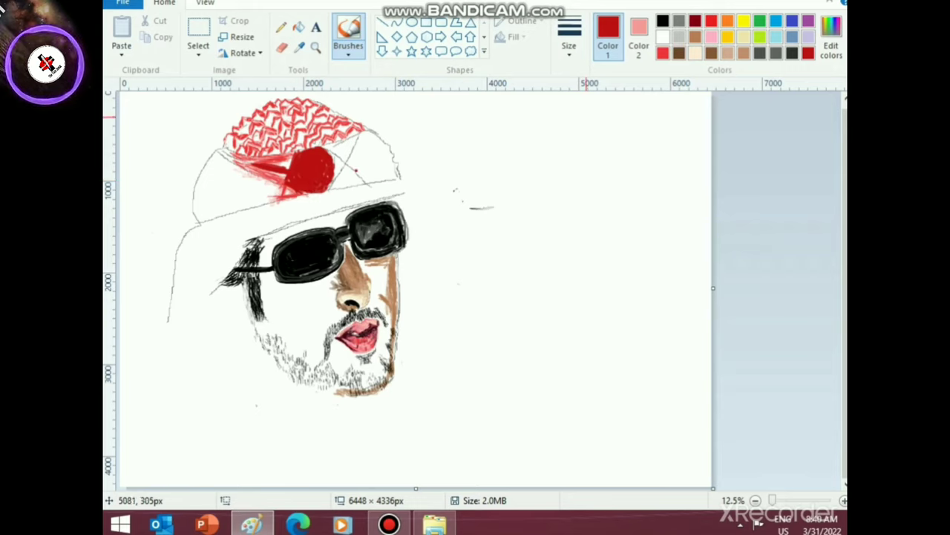
- Paint the fold at the circle's left side in red and add a short pink stroke near its lower corner
left_click(711, 20)
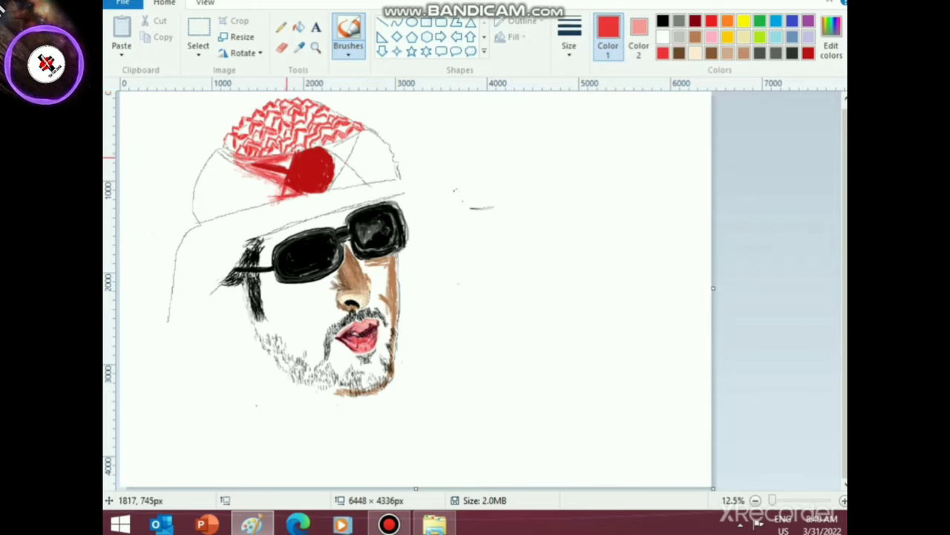
mouse_move(291, 154)
left_mouse_down()
mouse_move(270, 199)
mouse_move(294, 152)
mouse_move(281, 195)
mouse_move(293, 156)
left_mouse_up()
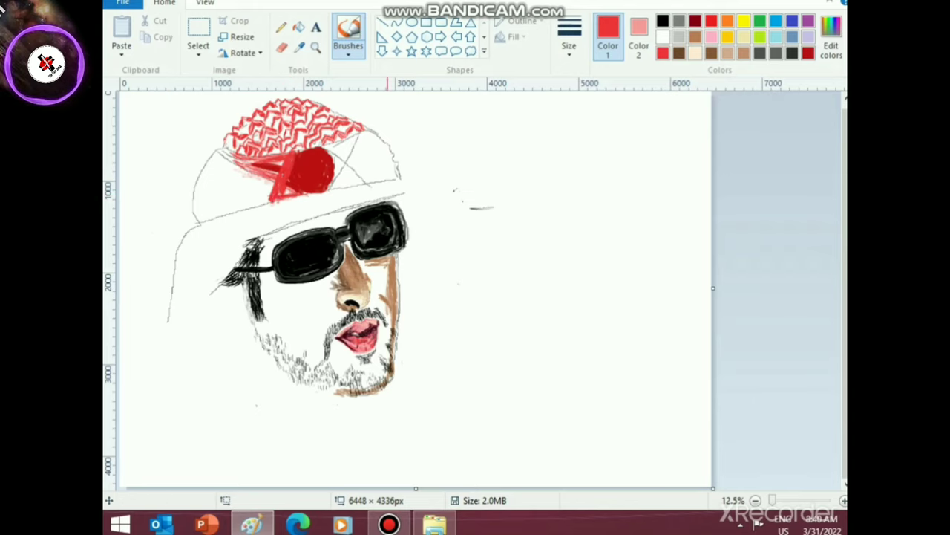
left_click(808, 53)
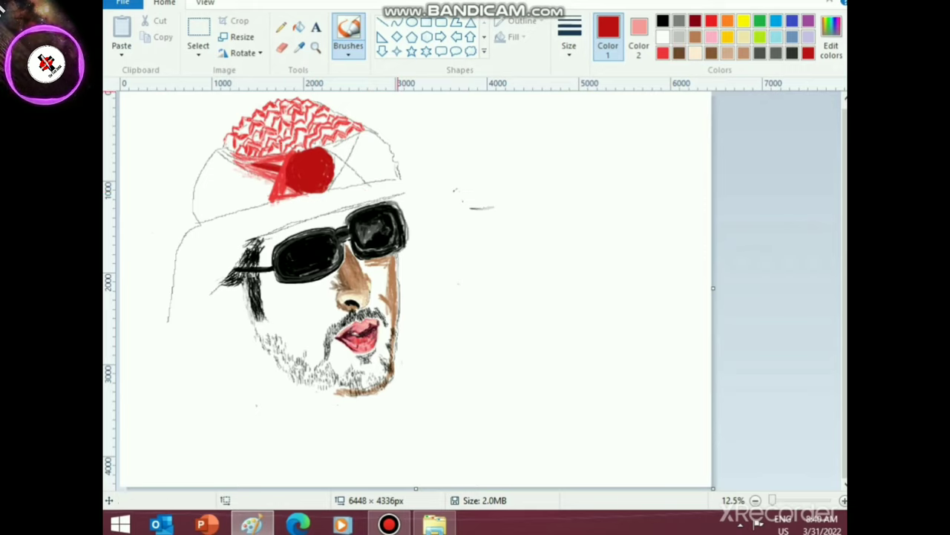
left_click(638, 37)
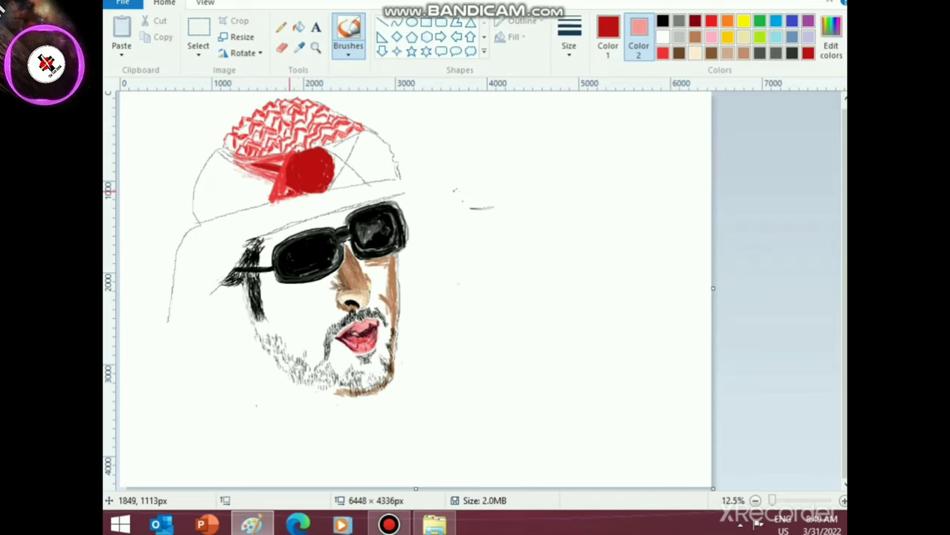
left_click(607, 37)
left_click(695, 37)
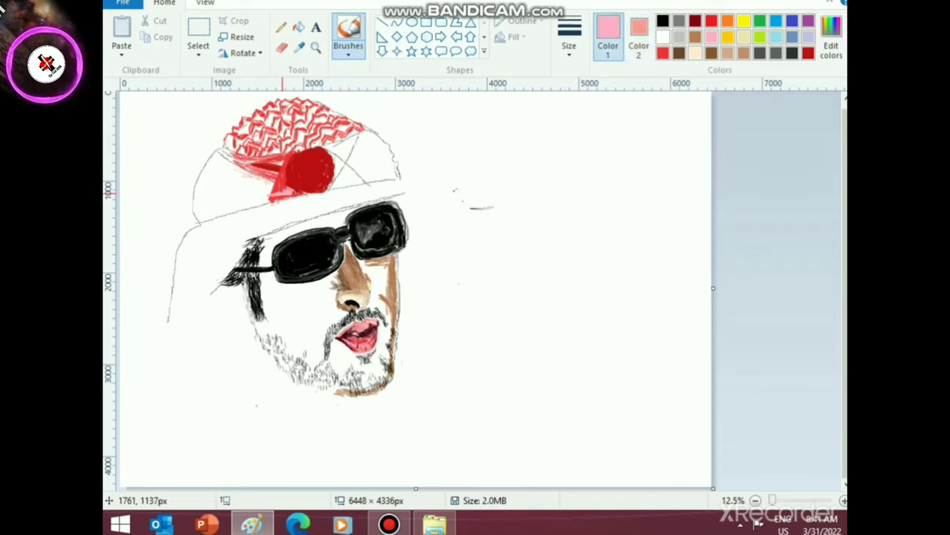
- Fill the fold at the circle's upper right with red and extend the circle's right edge in dark red
left_click(712, 20)
mouse_move(360, 140)
left_mouse_down()
mouse_move(345, 157)
mouse_move(329, 149)
left_mouse_up()
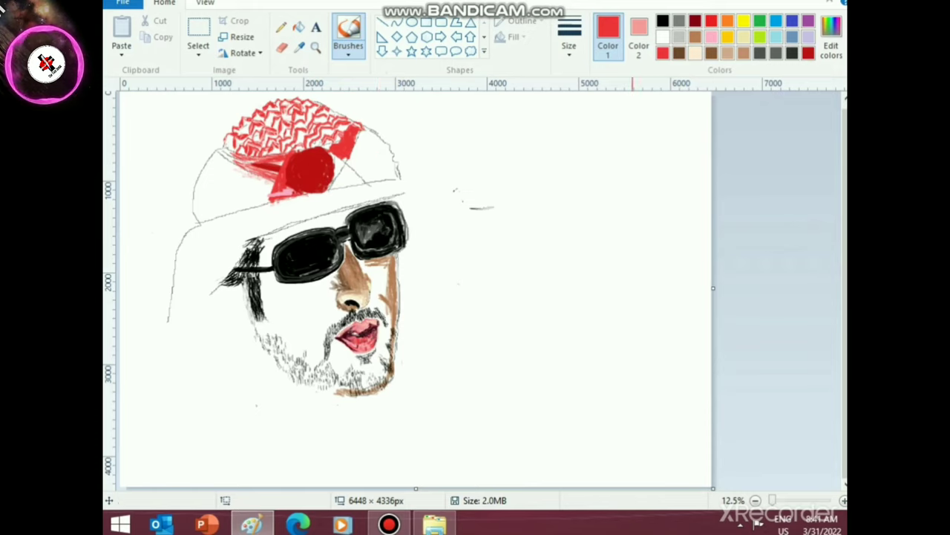
left_click(808, 53)
mouse_move(331, 161)
left_mouse_down()
mouse_move(329, 185)
mouse_move(356, 184)
mouse_move(351, 173)
mouse_move(361, 184)
left_mouse_up()
- Outline and fill the triangular fold at the circle's lower right with red
left_click(663, 53)
scroll(353, 254, "up", 2)
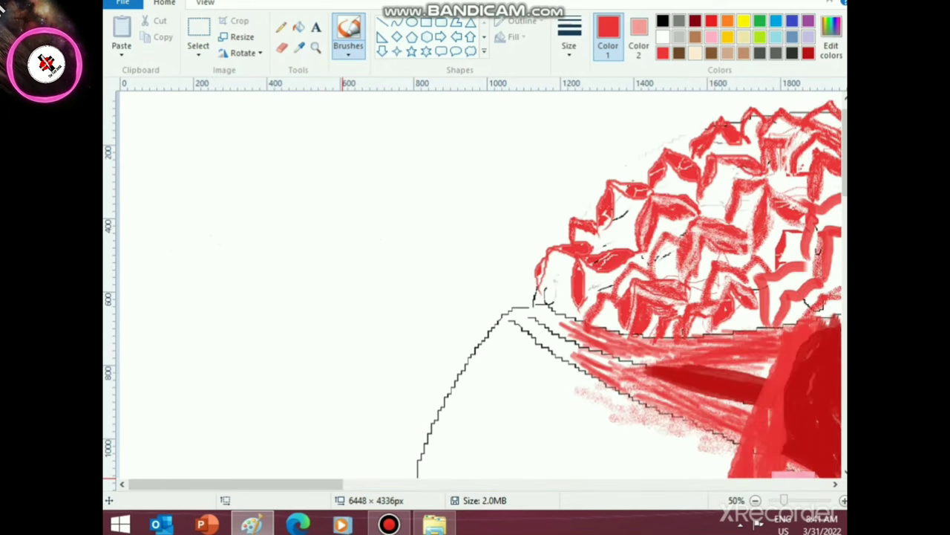
left_click_drag(315, 484, 487, 484)
scroll(424, 428, "down", 2)
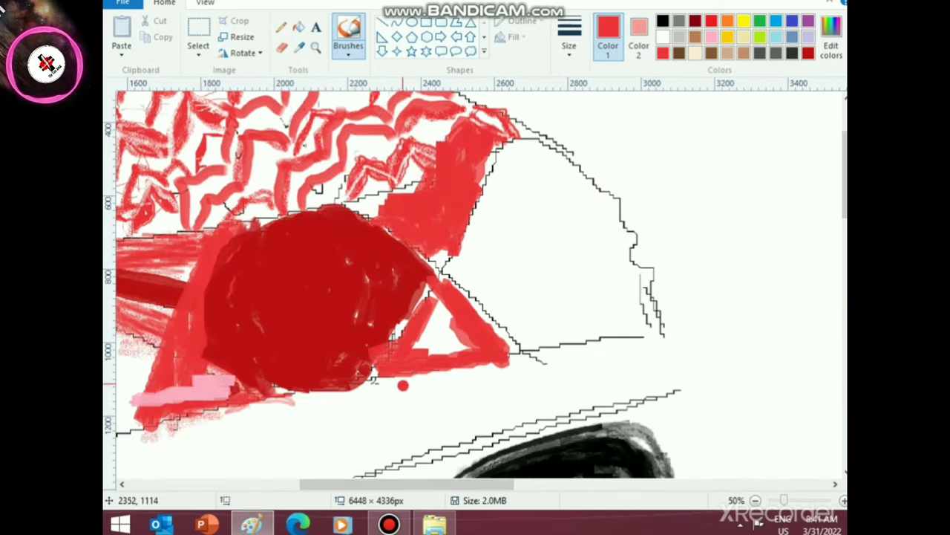
mouse_move(487, 348)
left_mouse_down()
mouse_move(497, 317)
mouse_move(445, 274)
mouse_move(523, 335)
mouse_move(517, 347)
mouse_move(404, 341)
mouse_move(383, 361)
mouse_move(445, 258)
left_mouse_up()
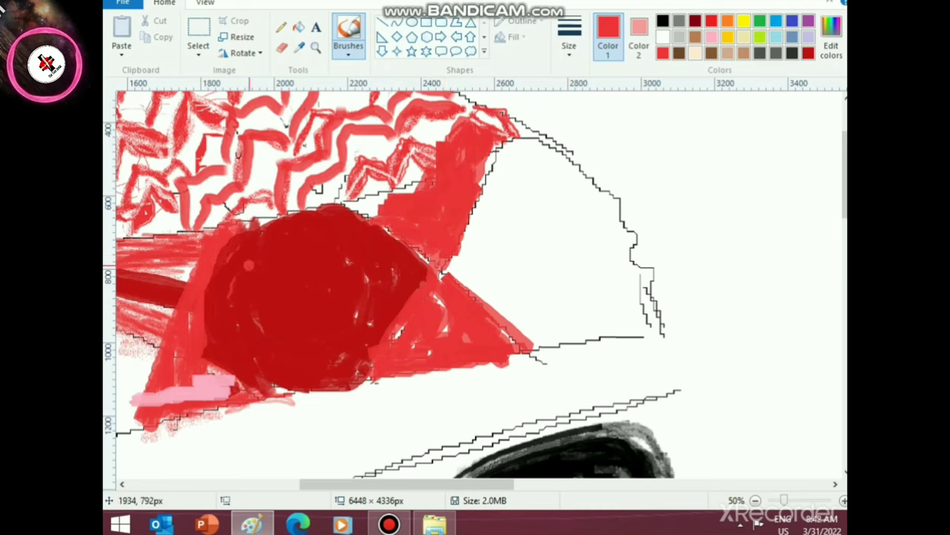
left_click(695, 53)
left_click(280, 27)
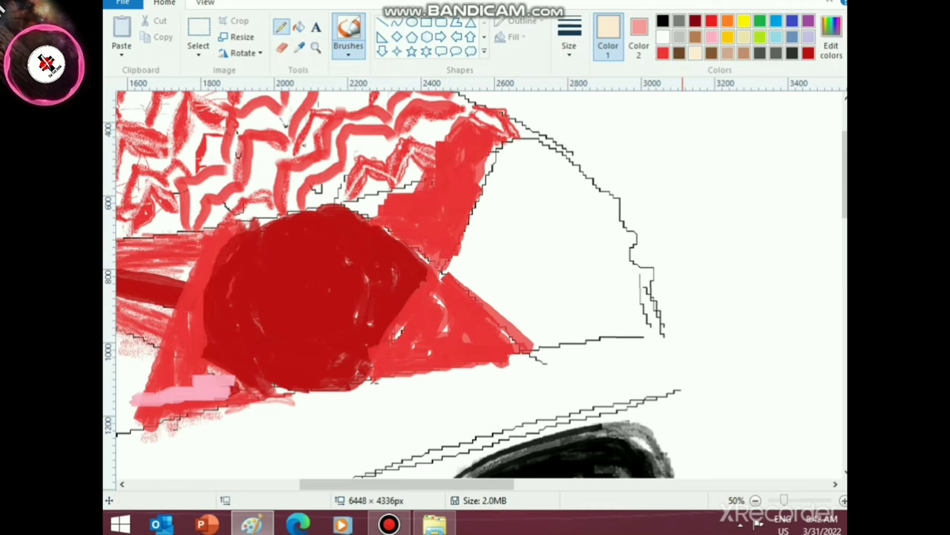
left_click(569, 33)
left_click(603, 165)
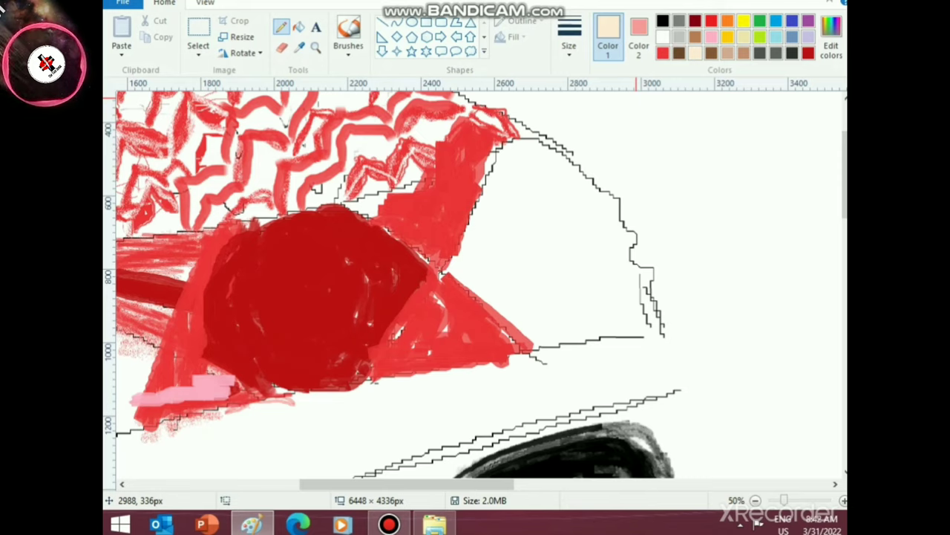
- Widen the dark red circle at its upper left and left edges and cover its lower gaps with the Marker brush
left_click(809, 54)
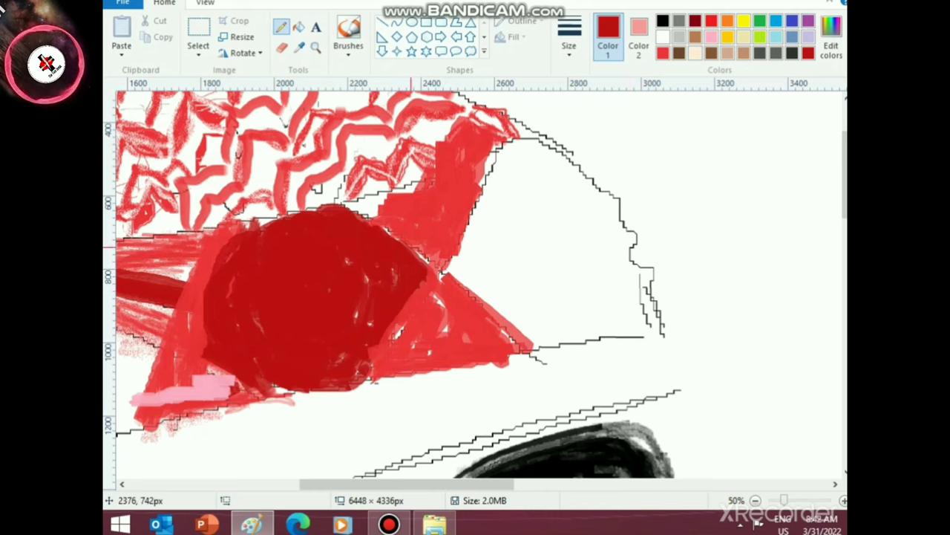
left_click(348, 52)
left_click(436, 105)
left_click(349, 52)
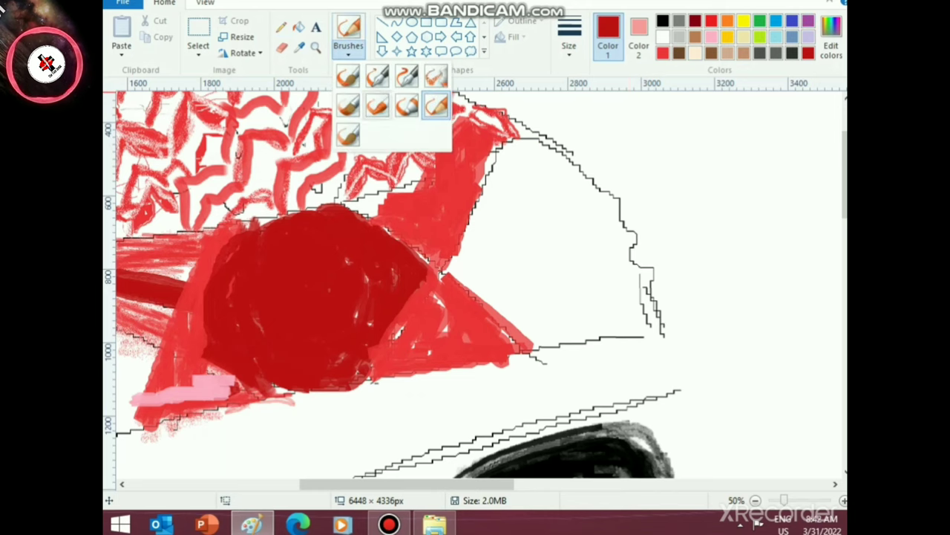
left_click(406, 105)
mouse_move(238, 270)
left_mouse_down()
mouse_move(225, 247)
mouse_move(187, 322)
mouse_move(254, 386)
mouse_move(190, 326)
mouse_move(217, 290)
mouse_move(204, 325)
left_mouse_up()
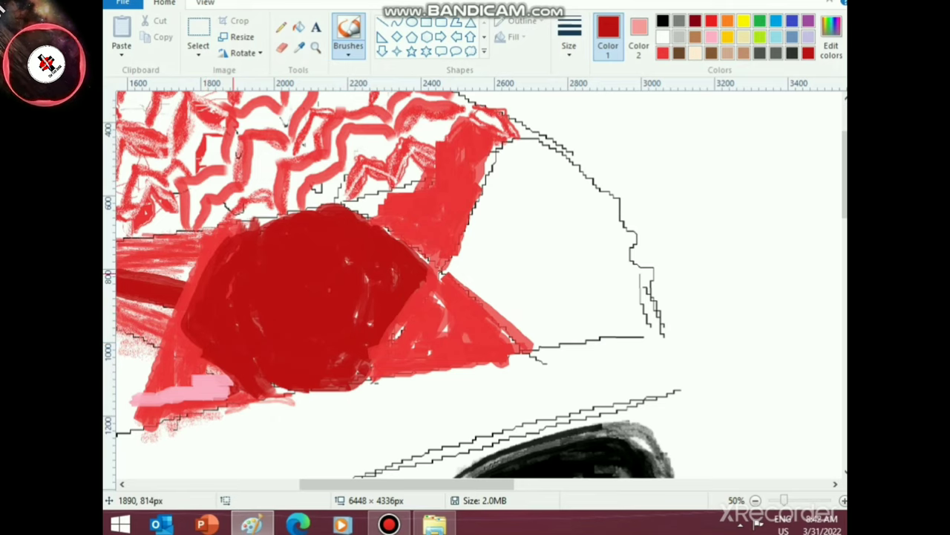
mouse_move(228, 244)
left_mouse_down()
mouse_move(314, 212)
mouse_move(236, 232)
left_mouse_up()
mouse_move(282, 377)
left_mouse_down()
mouse_move(339, 378)
mouse_move(389, 306)
left_mouse_up()
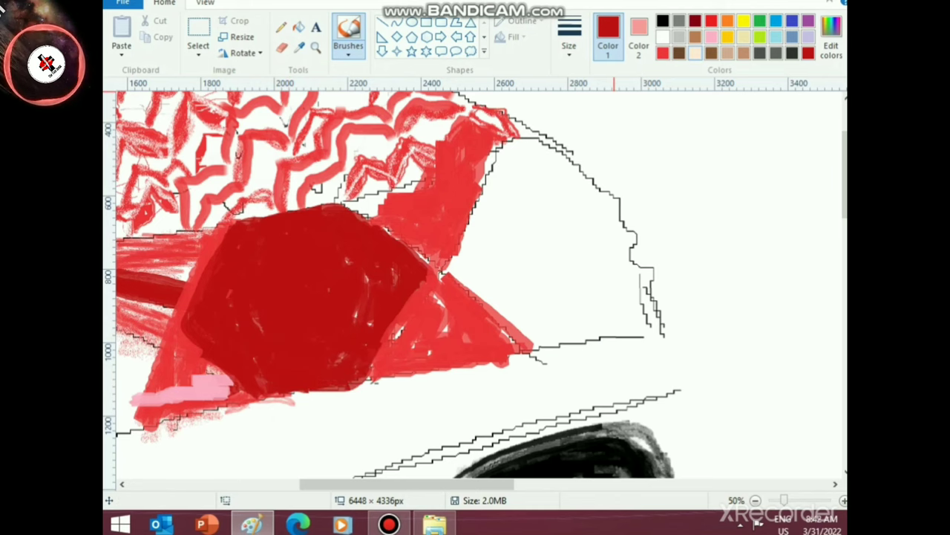
- Draw a large closed cream circle outline inside the dark red shape with the Oil brush
left_click(696, 53)
left_click(349, 46)
left_click(348, 106)
left_click(569, 45)
left_click(602, 165)
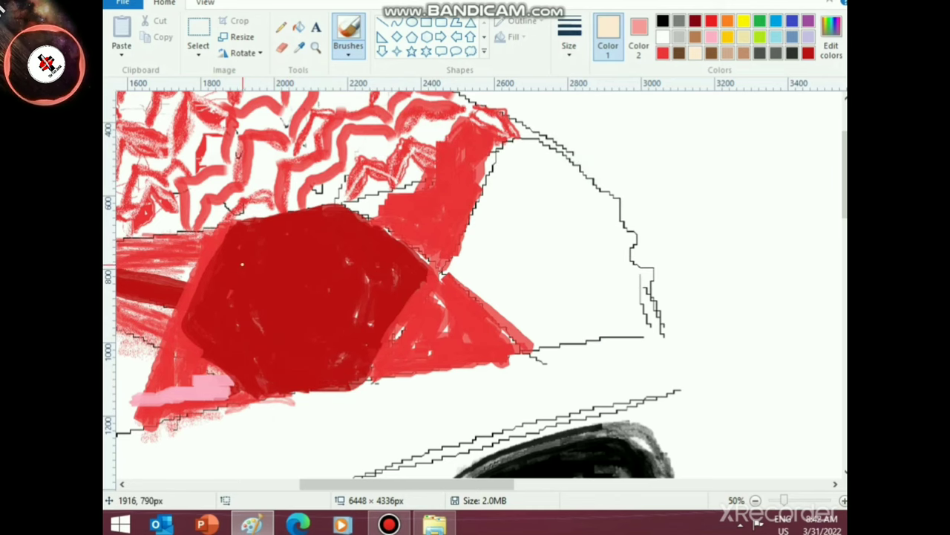
mouse_move(282, 239)
left_mouse_down()
mouse_move(258, 244)
mouse_move(237, 281)
mouse_move(237, 317)
mouse_move(268, 365)
mouse_move(349, 332)
left_mouse_up()
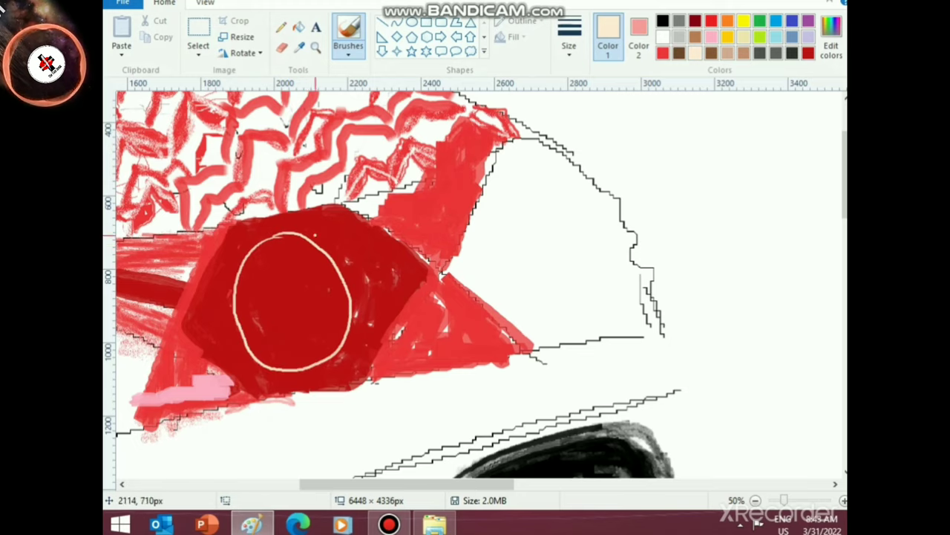
key("ctrl+z")
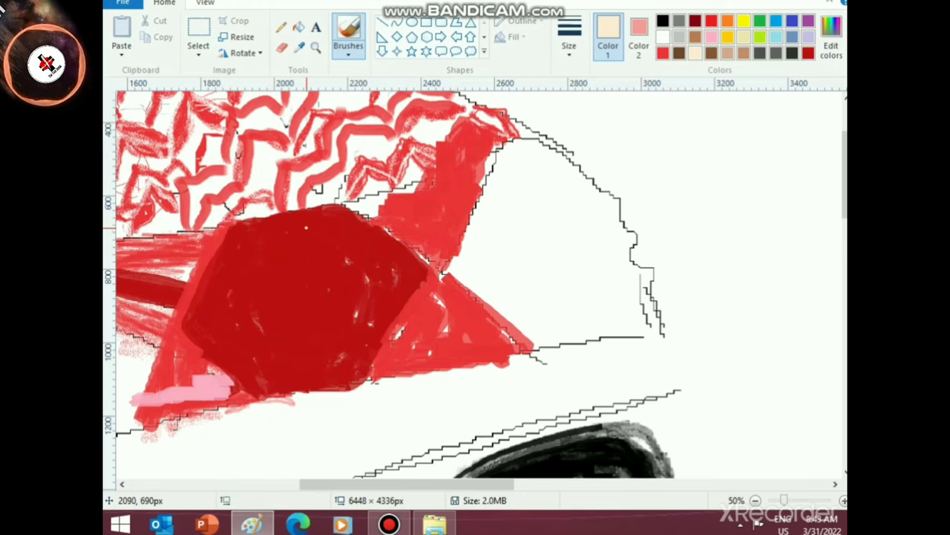
mouse_move(301, 217)
left_mouse_down()
mouse_move(248, 233)
mouse_move(223, 275)
mouse_move(234, 334)
mouse_move(274, 374)
mouse_move(309, 380)
mouse_move(358, 350)
mouse_move(342, 232)
left_mouse_up()
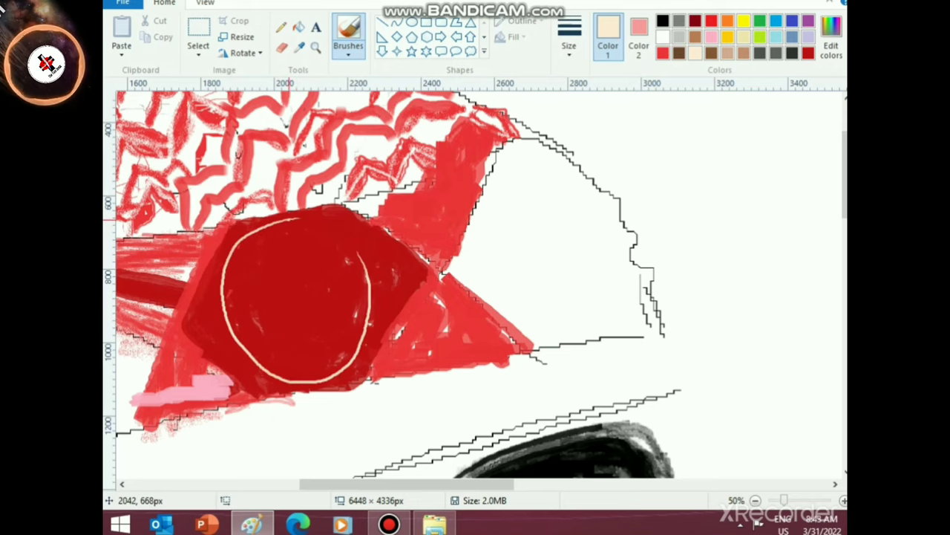
mouse_move(289, 220)
left_mouse_down()
mouse_move(358, 260)
mouse_move(358, 249)
mouse_move(350, 270)
left_mouse_up()
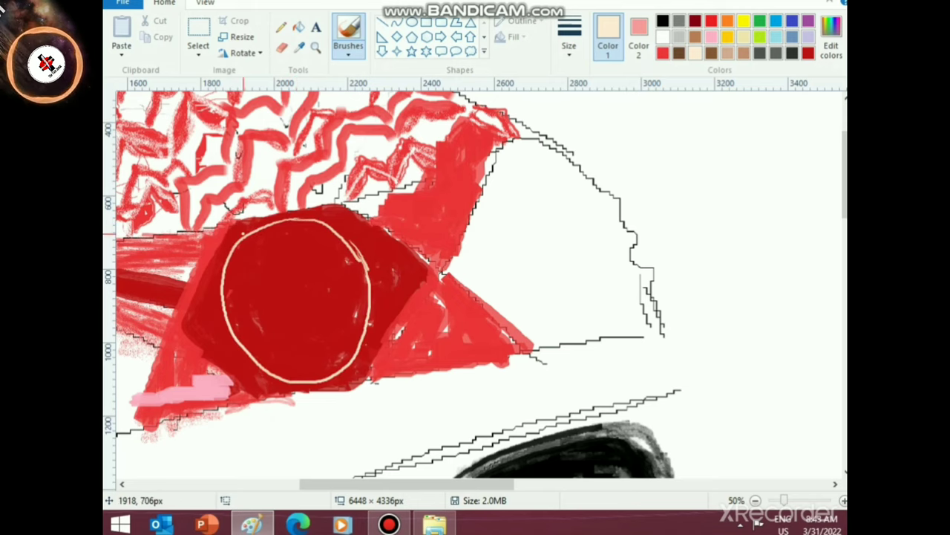
- Thicken the cream circle outline with extra strokes along its left, lower, right and upper edges
mouse_move(242, 236)
left_mouse_down()
mouse_move(221, 283)
mouse_move(230, 335)
mouse_move(248, 366)
mouse_move(282, 386)
mouse_move(335, 379)
left_mouse_up()
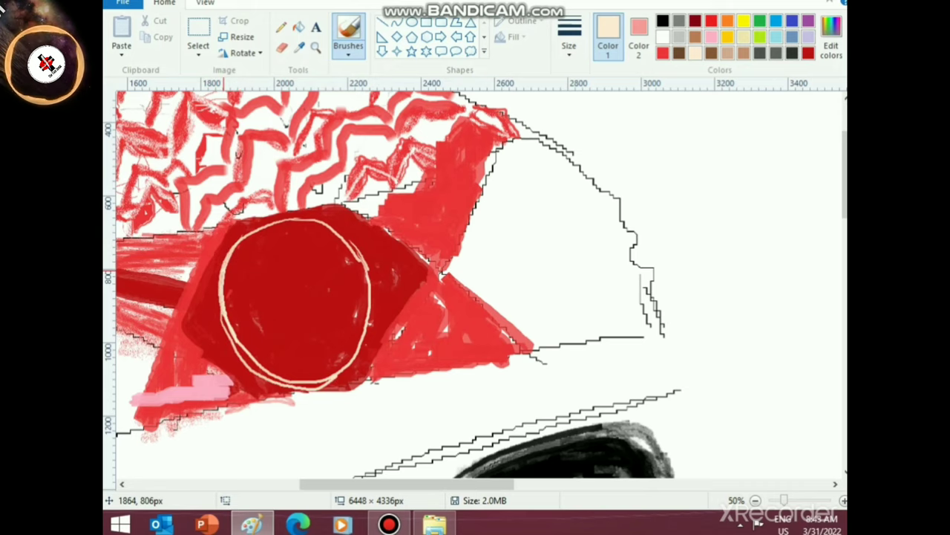
mouse_move(227, 299)
left_mouse_down()
mouse_move(247, 360)
mouse_move(221, 302)
mouse_move(256, 371)
mouse_move(280, 384)
mouse_move(338, 377)
mouse_move(360, 340)
left_mouse_up()
mouse_move(248, 232)
left_mouse_down()
mouse_move(281, 221)
mouse_move(334, 239)
mouse_move(361, 266)
mouse_move(368, 319)
mouse_move(346, 368)
mouse_move(371, 301)
mouse_move(325, 223)
left_mouse_up()
mouse_move(261, 220)
left_mouse_down()
mouse_move(233, 245)
mouse_move(277, 219)
mouse_move(314, 221)
mouse_move(248, 227)
mouse_move(243, 243)
mouse_move(286, 220)
mouse_move(251, 240)
left_mouse_up()
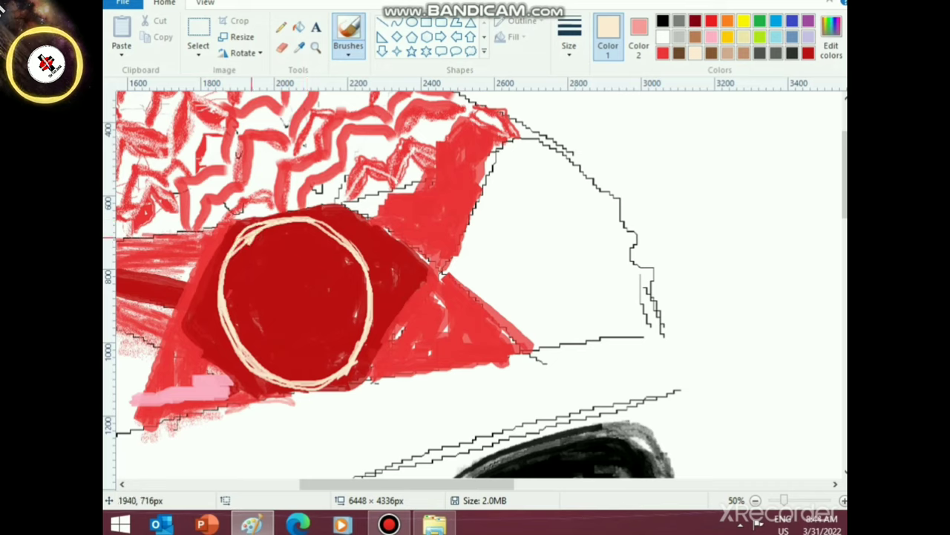
- Set the drawing colour to cream for lettering inside the ring on the red hat emblem
left_click(808, 53)
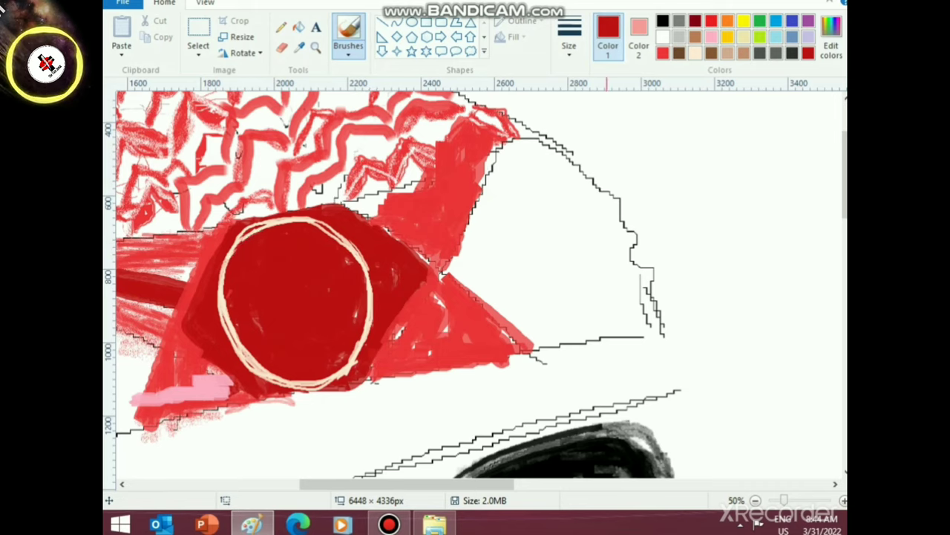
left_click(696, 53)
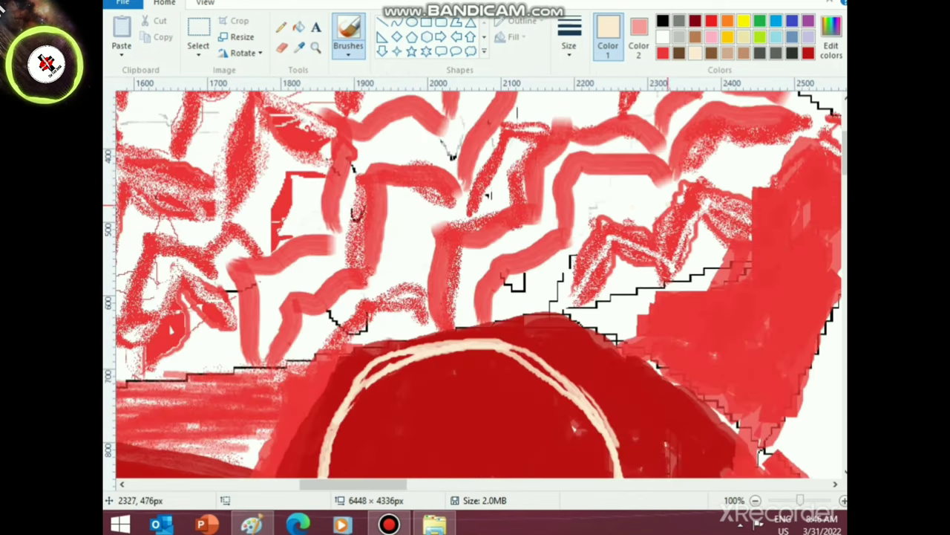
scroll(594, 215, "down", 3)
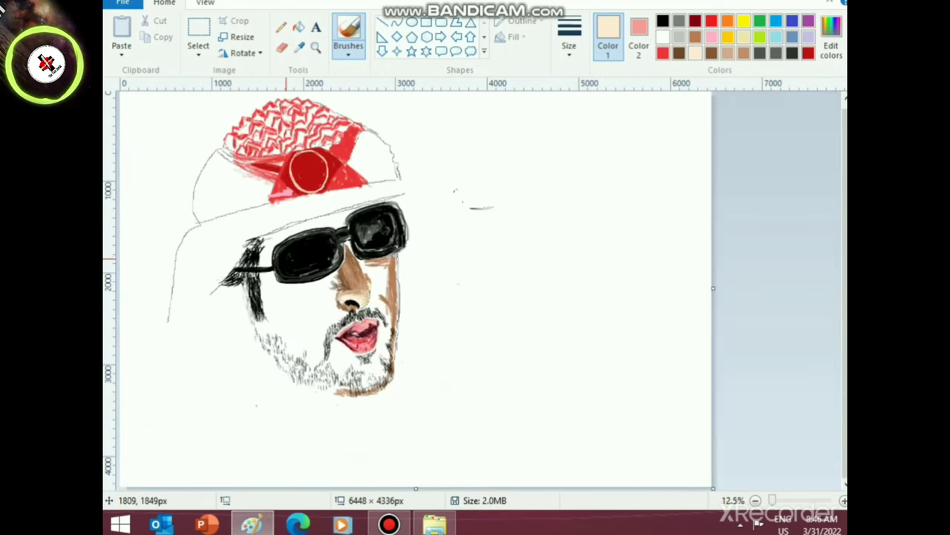
scroll(286, 261, "up", 2)
left_click_drag(336, 485, 495, 484)
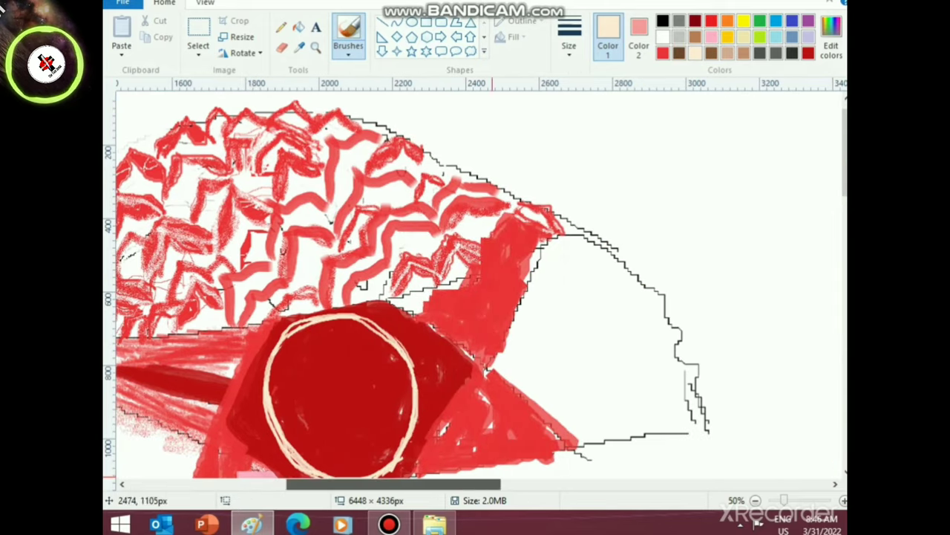
scroll(360, 407, "up", 1)
scroll(375, 415, "down", 3)
scroll(364, 342, "right", 5)
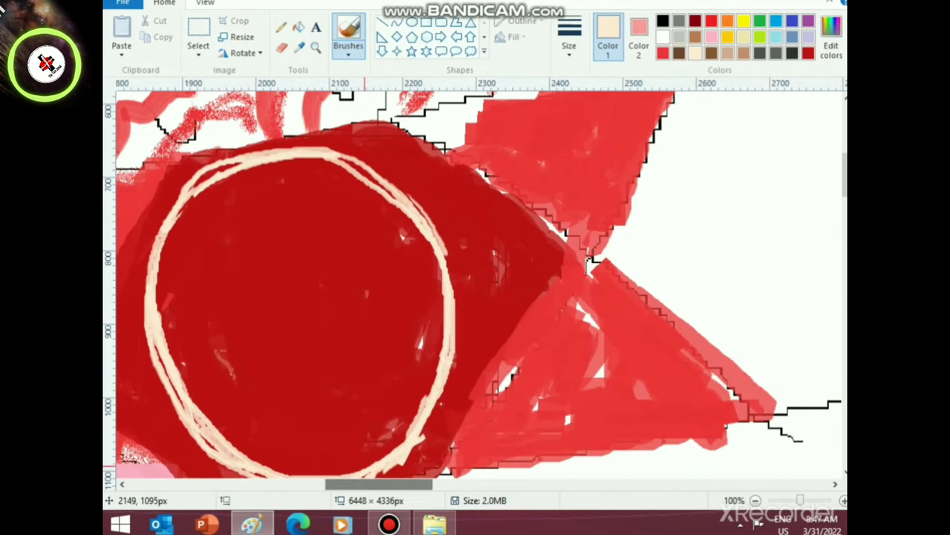
- Choose a brush and set it to a thin stroke size for the emblem lettering
left_click(348, 49)
left_click(348, 77)
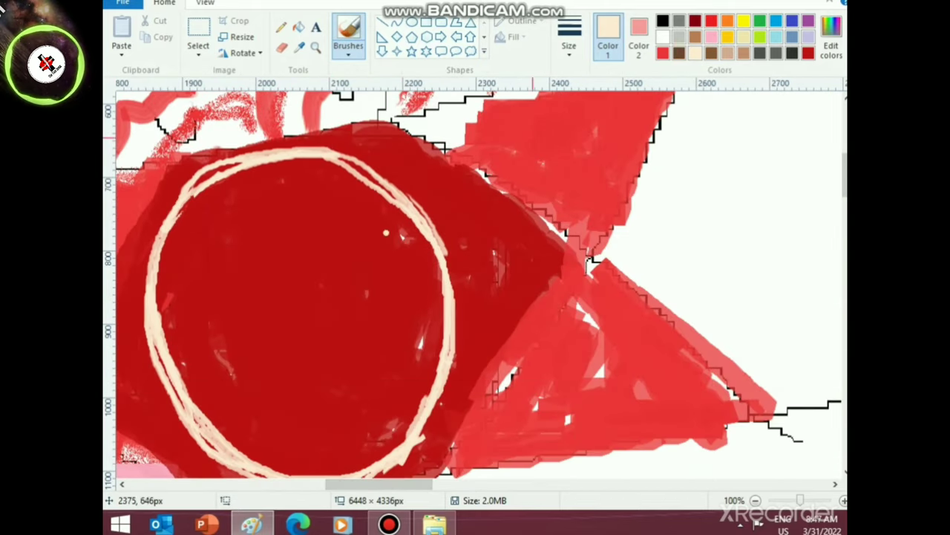
left_click(570, 46)
left_click(603, 165)
left_click(569, 37)
left_click(600, 135)
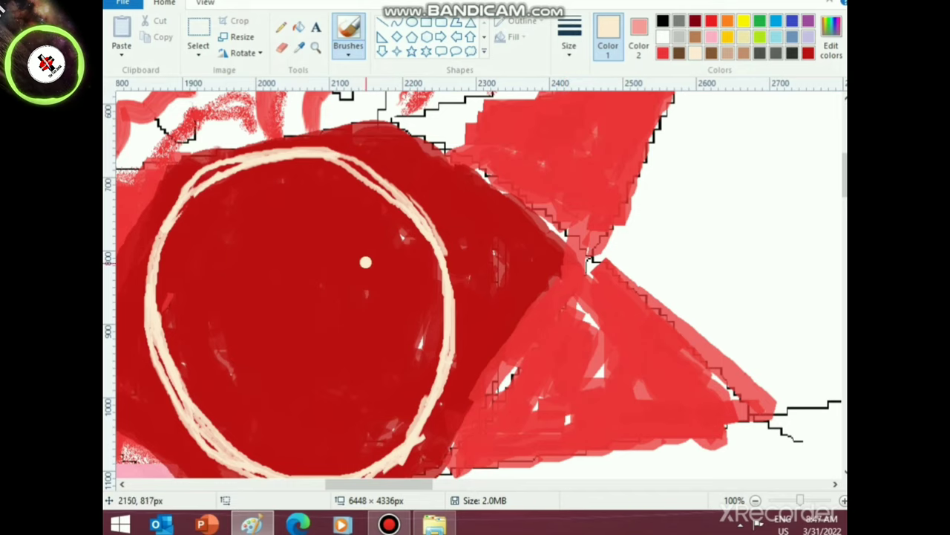
left_click(568, 37)
left_click(603, 77)
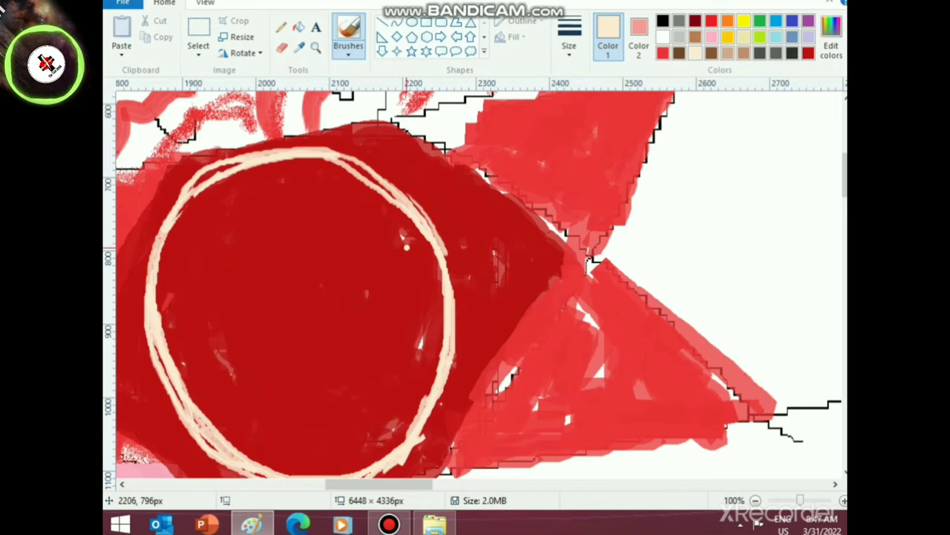
- Letter the joined Arabic hah, meem and dal in cream inside the ring, followed by a tall alef with a hooked tip
mouse_move(360, 285)
left_mouse_down()
mouse_move(354, 246)
mouse_move(410, 259)
mouse_move(348, 300)
mouse_move(351, 328)
mouse_move(363, 319)
mouse_move(350, 305)
mouse_move(321, 310)
mouse_move(280, 241)
left_mouse_up()
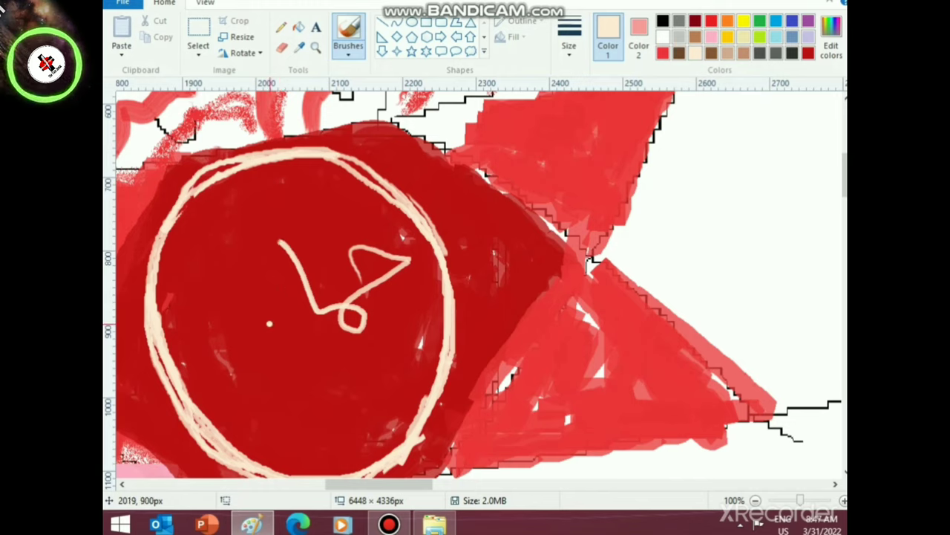
mouse_move(262, 305)
left_mouse_down()
mouse_move(264, 341)
mouse_move(282, 343)
mouse_move(314, 311)
left_mouse_up()
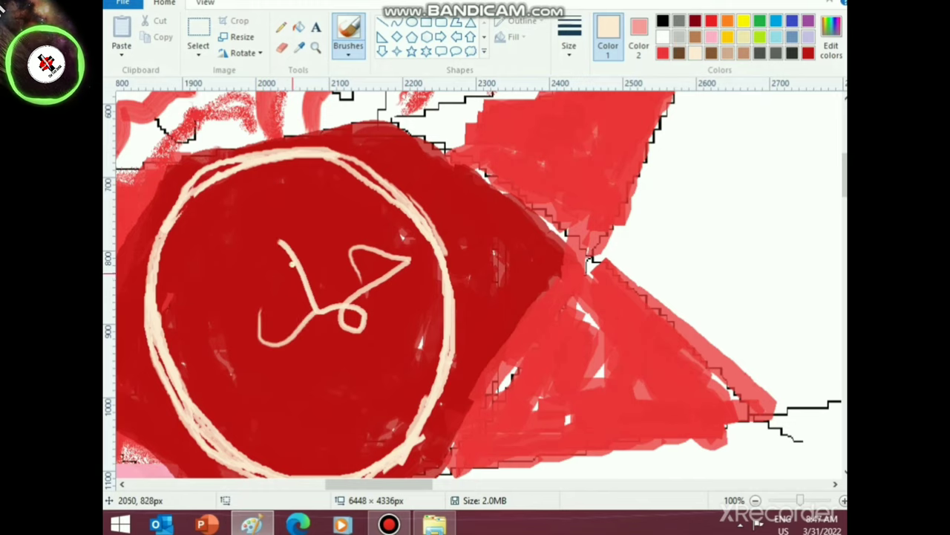
left_click_drag(269, 212, 267, 321)
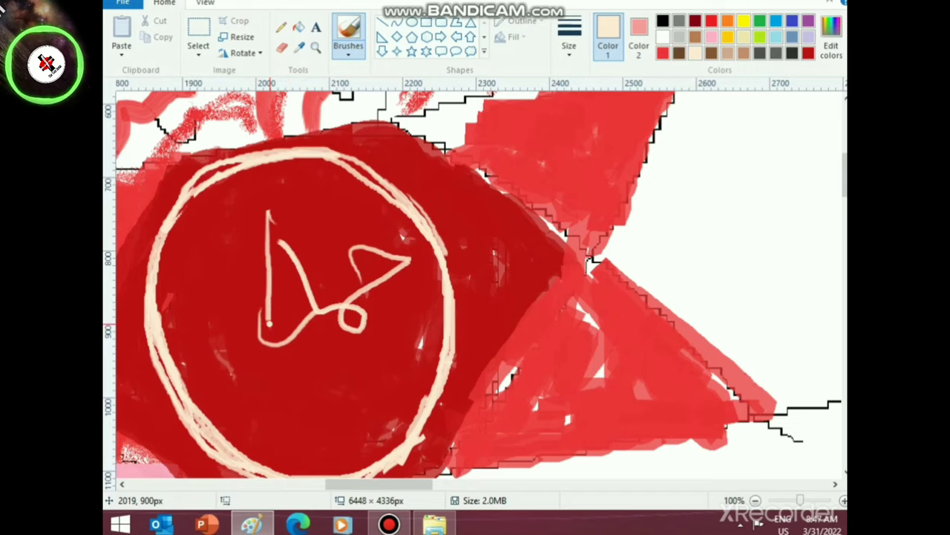
key("ctrl+z")
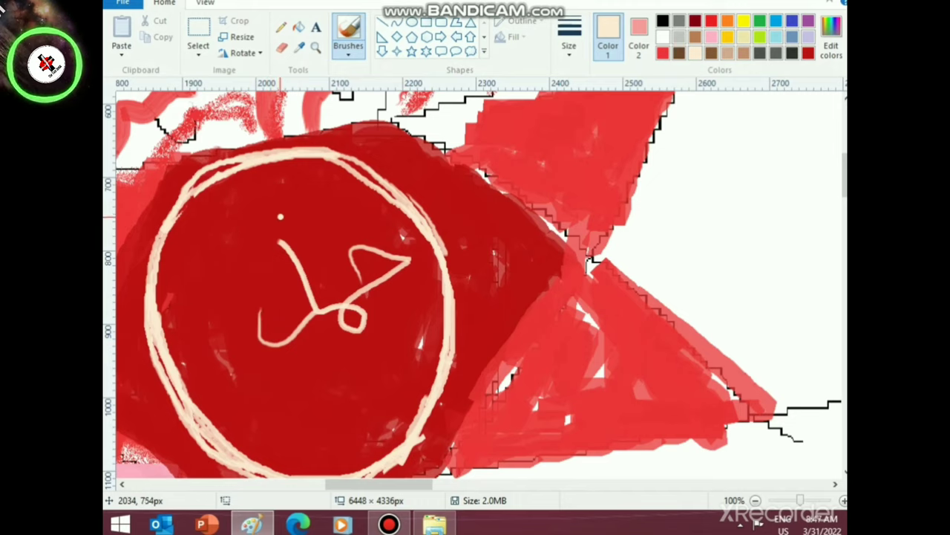
left_click_drag(271, 196, 276, 213)
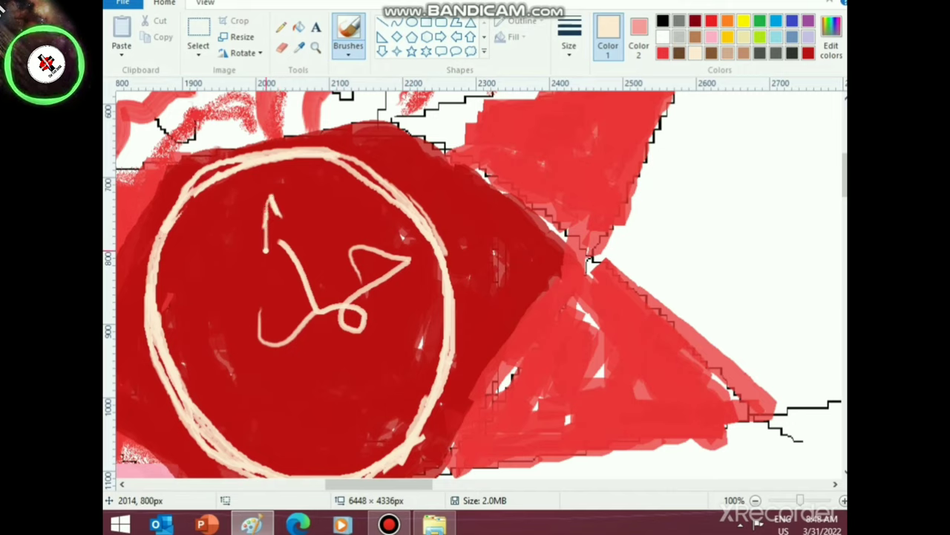
mouse_move(272, 279)
left_mouse_down()
mouse_move(277, 345)
mouse_move(270, 200)
left_mouse_up()
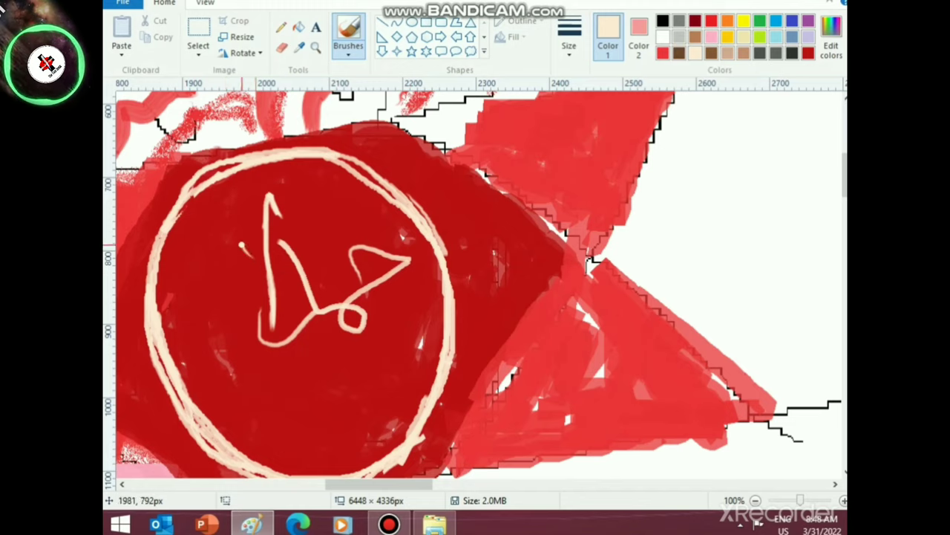
- Draw the curved bowl of the Arabic noon beside the alef and trim its outer tip with dark red
mouse_move(242, 244)
left_mouse_down()
mouse_move(234, 257)
mouse_move(244, 305)
mouse_move(205, 352)
mouse_move(173, 332)
mouse_move(176, 273)
mouse_move(188, 268)
left_mouse_up()
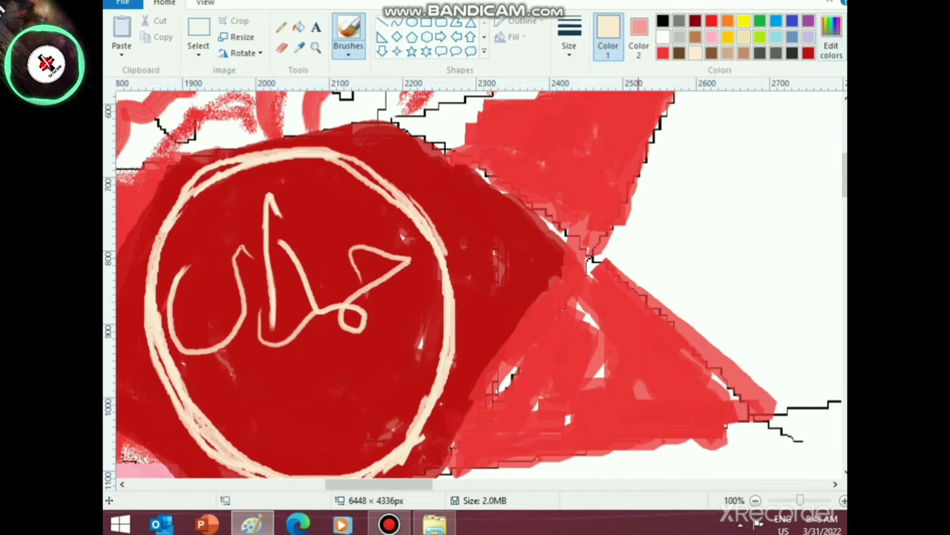
left_click(808, 54)
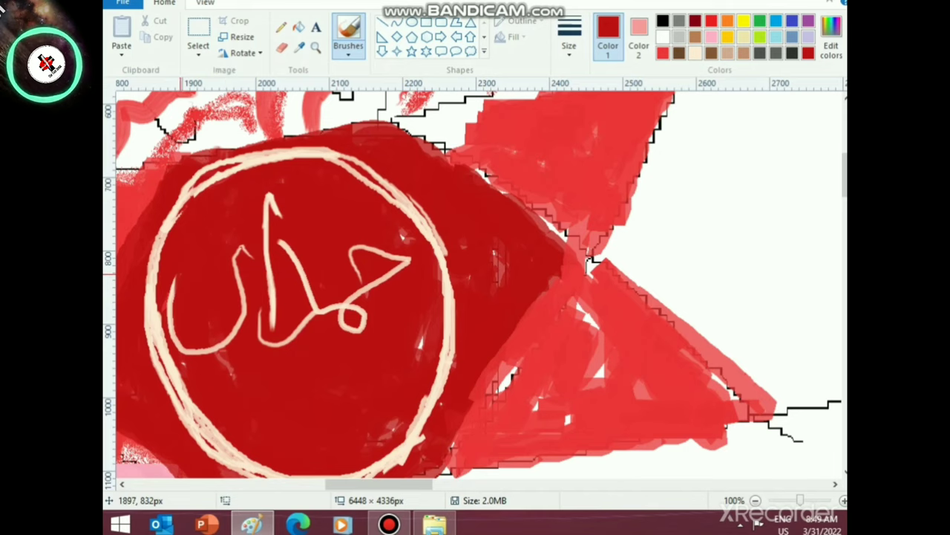
- Thicken the noon and alef strokes in cream, touching up the alef's edges with dark red
left_click(696, 52)
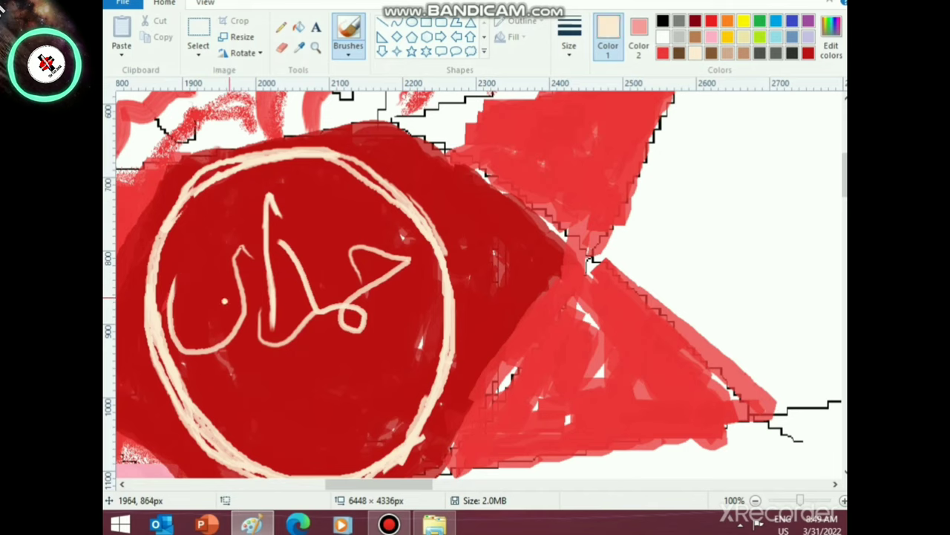
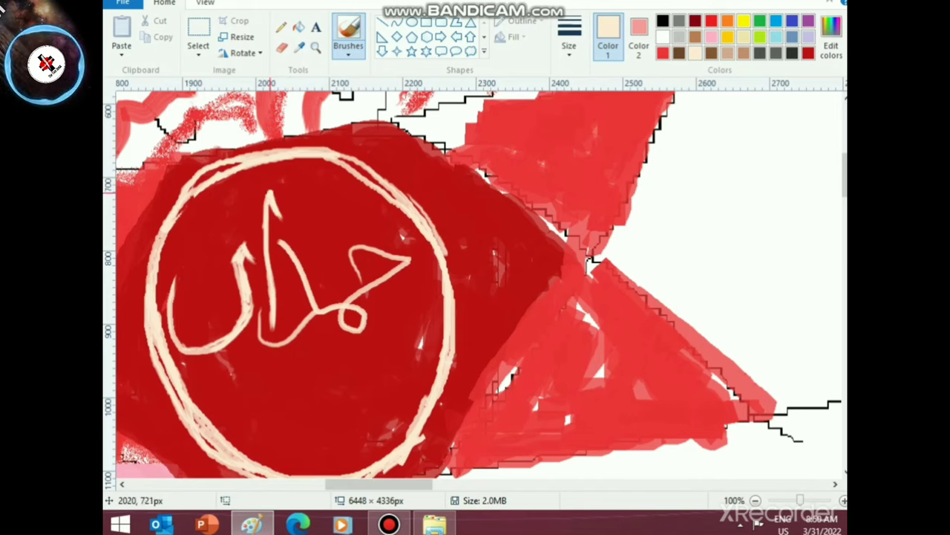
left_click_drag(269, 195, 258, 208)
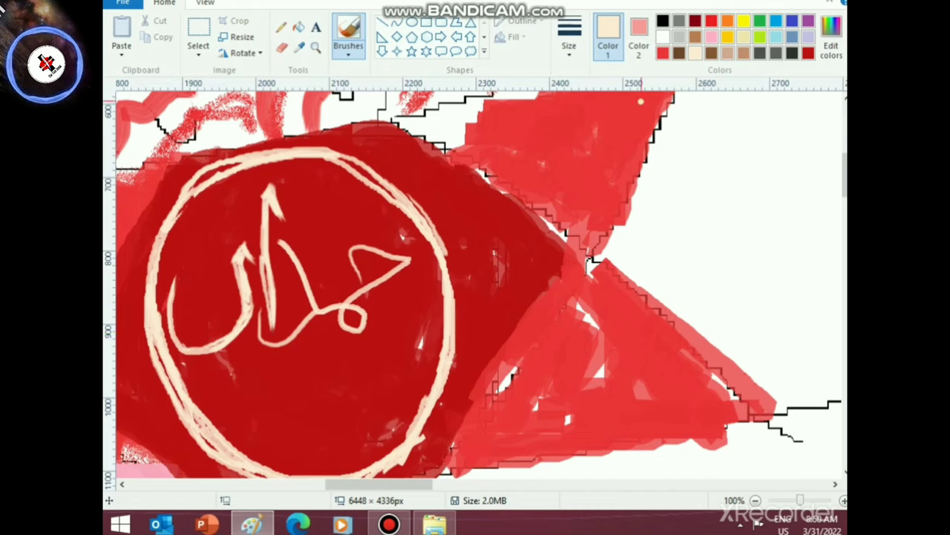
left_click(641, 101)
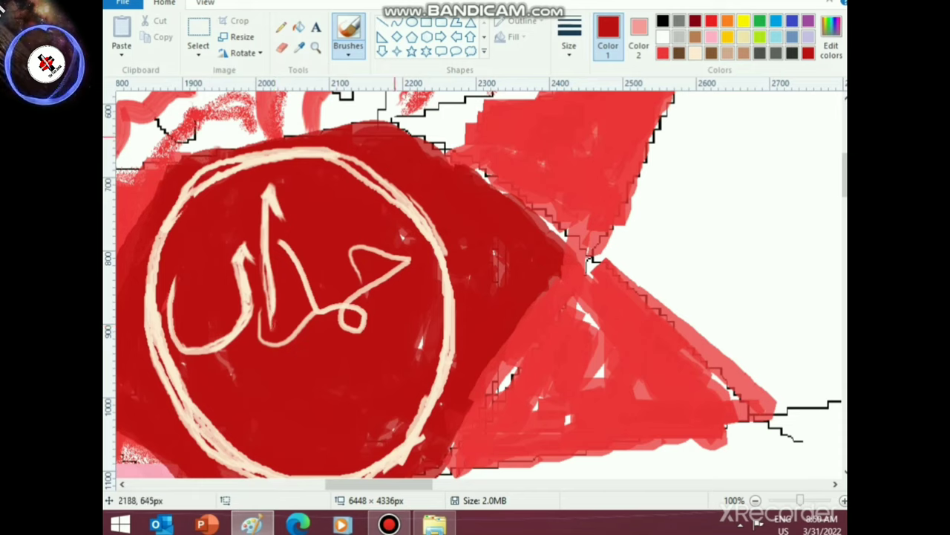
left_click(408, 210)
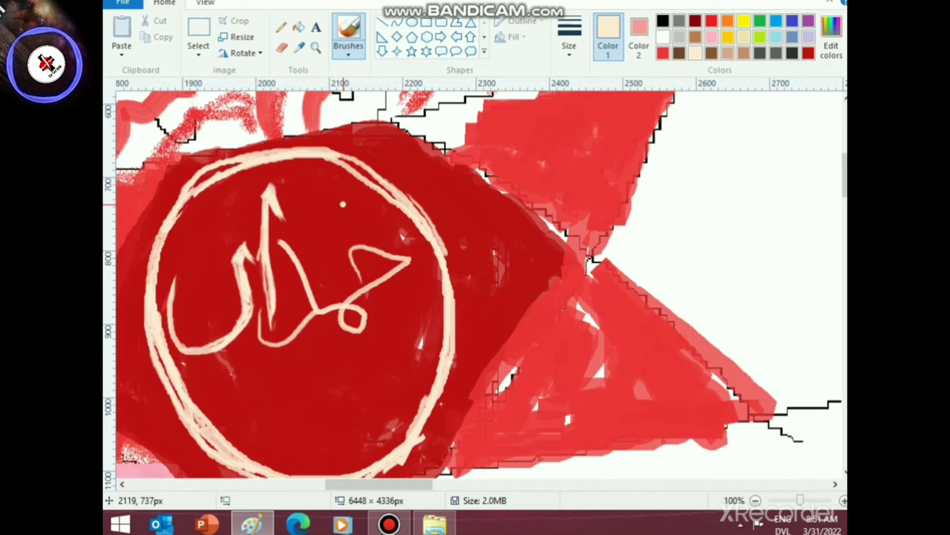
key("super+space")
key("super+space")
key("super+space")
key("super+space")
key("super+space")
key("super+space")
key("super+space")
key("super+space")
key("super+space")
key("super+space")
key("super+space")
key("super+space")
key("super+space")
key("super+space")
key("super+space")
key("super+space")
key("super+space")
key("super+space")
key("super+space")
key("super+space")
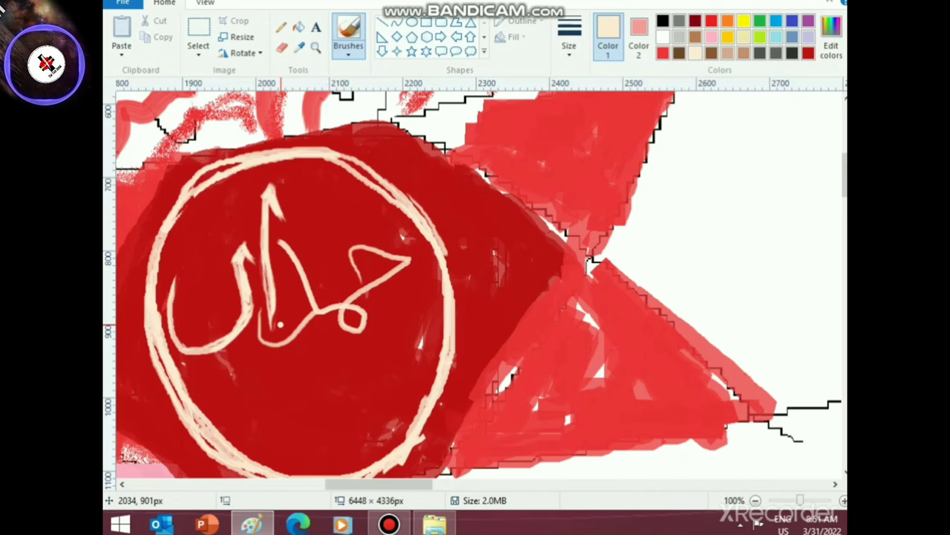
- Thicken the hah, meem and dal strokes of the emblem lettering in cream
scroll(282, 322, "up", 1)
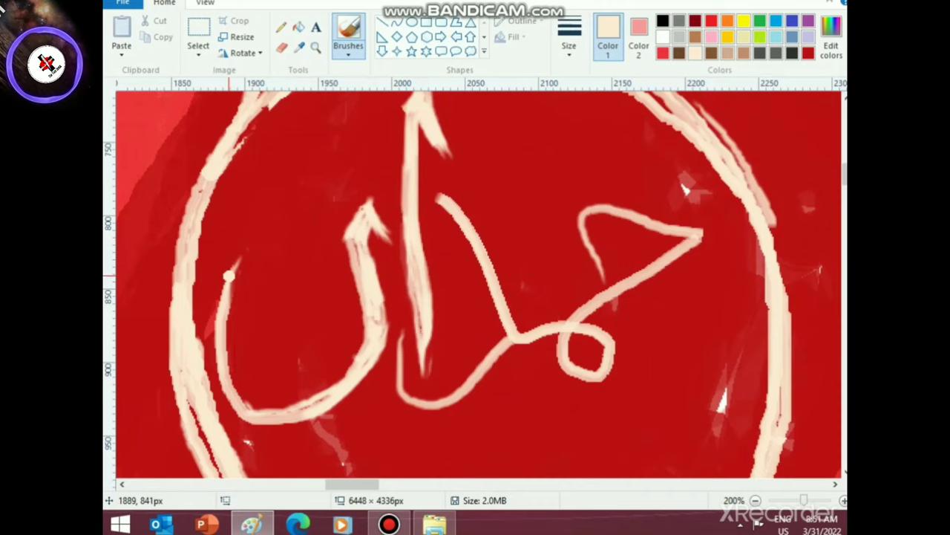
mouse_move(603, 275)
left_mouse_down()
mouse_move(582, 238)
mouse_move(590, 208)
mouse_move(679, 234)
mouse_move(595, 259)
mouse_move(570, 224)
mouse_move(612, 208)
left_mouse_up()
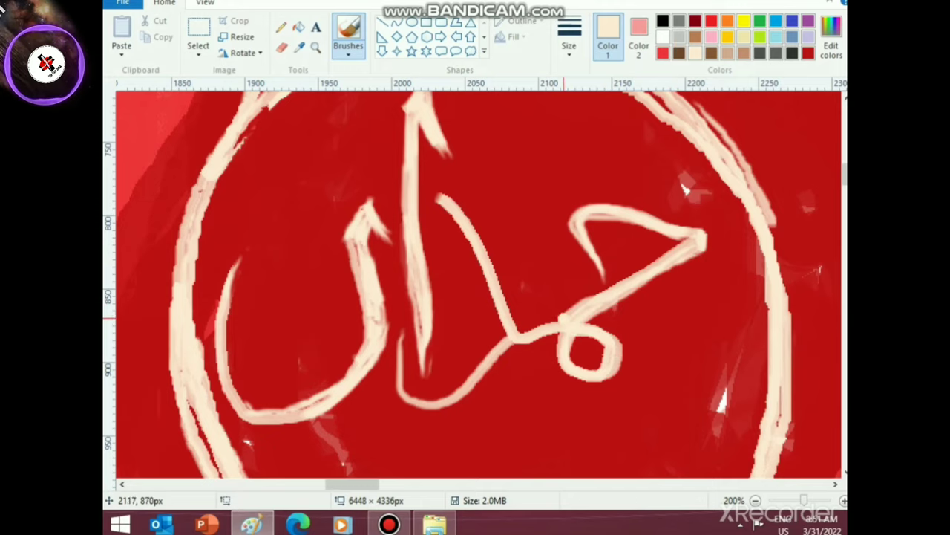
scroll(520, 317, "up", 2)
scroll(491, 323, "down", 3)
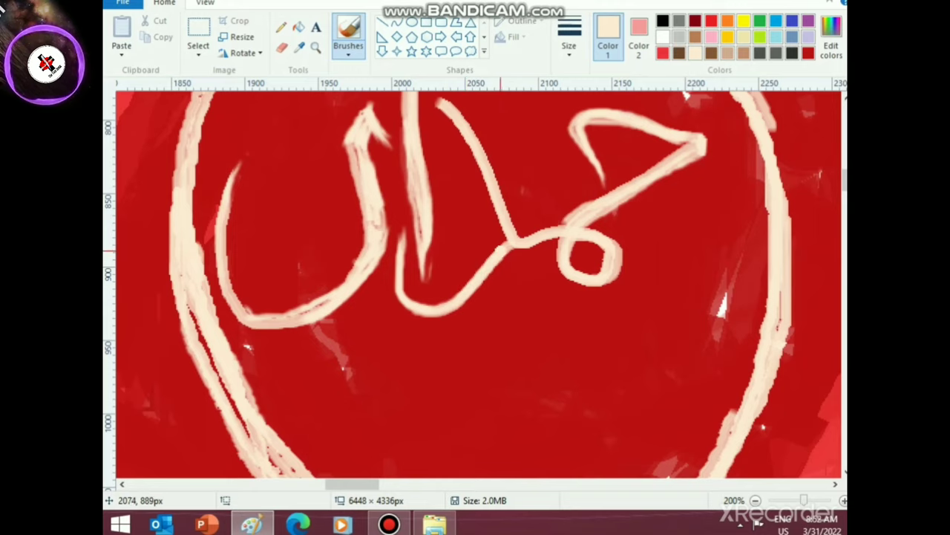
scroll(483, 267, "up", 2)
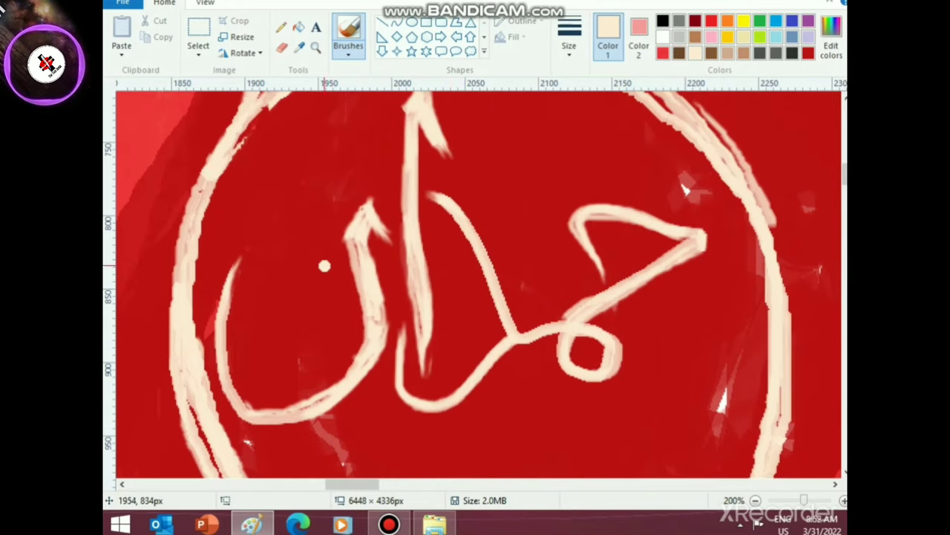
- Paint a filled diamond dot inside the noon's bowl and add two small hooked marks above the letter
mouse_move(291, 276)
left_mouse_down()
mouse_move(284, 301)
mouse_move(308, 319)
left_mouse_up()
mouse_move(293, 279)
left_mouse_down()
mouse_move(317, 293)
mouse_move(305, 314)
mouse_move(320, 304)
mouse_move(299, 318)
mouse_move(298, 283)
mouse_move(287, 302)
mouse_move(318, 295)
left_mouse_up()
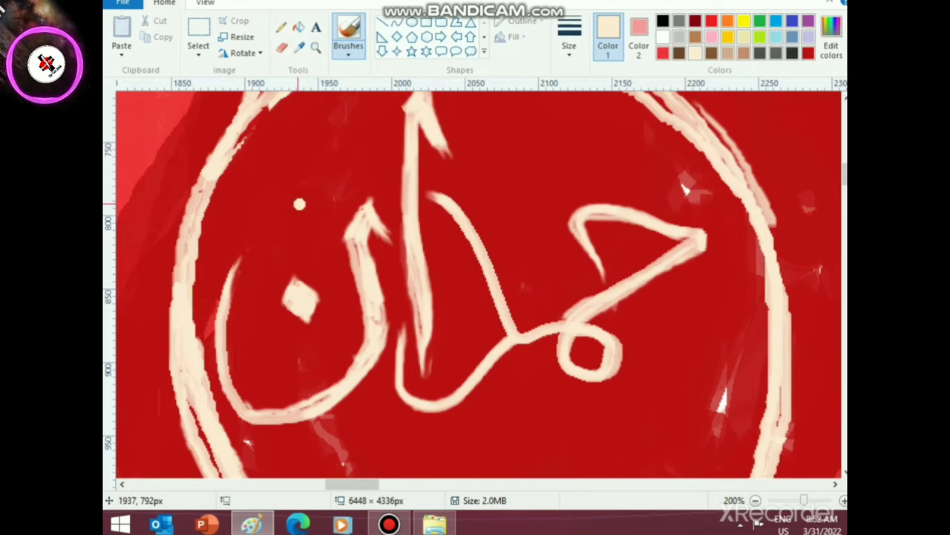
mouse_move(291, 182)
left_mouse_down()
mouse_move(290, 198)
mouse_move(308, 186)
mouse_move(293, 186)
mouse_move(315, 189)
left_mouse_up()
mouse_move(292, 223)
left_mouse_down()
mouse_move(313, 192)
mouse_move(294, 223)
left_mouse_up()
mouse_move(291, 189)
left_mouse_down()
mouse_move(320, 187)
mouse_move(314, 212)
mouse_move(235, 242)
mouse_move(237, 223)
left_mouse_up()
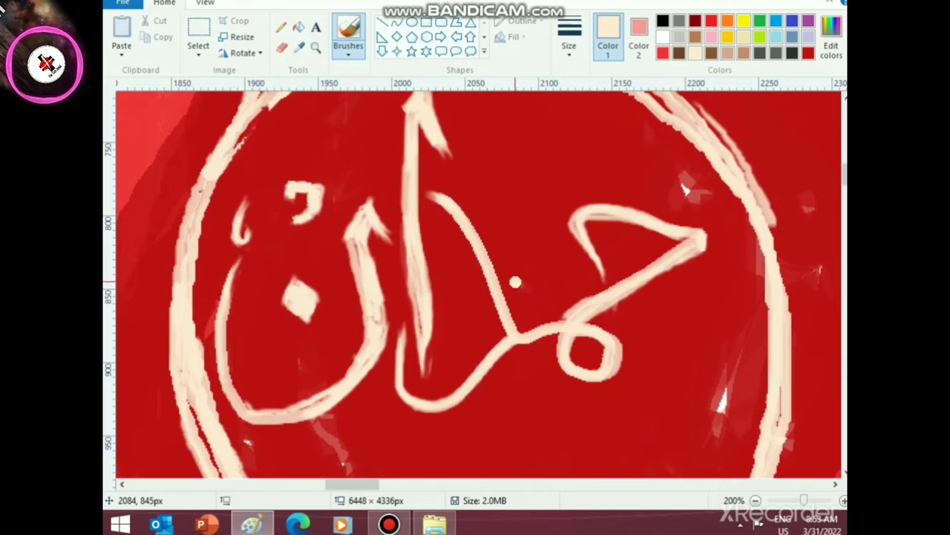
- Add a small zigzag mark and a comma-shaped mark in cream beneath the Arabic lettering
scroll(342, 466, "down", 3)
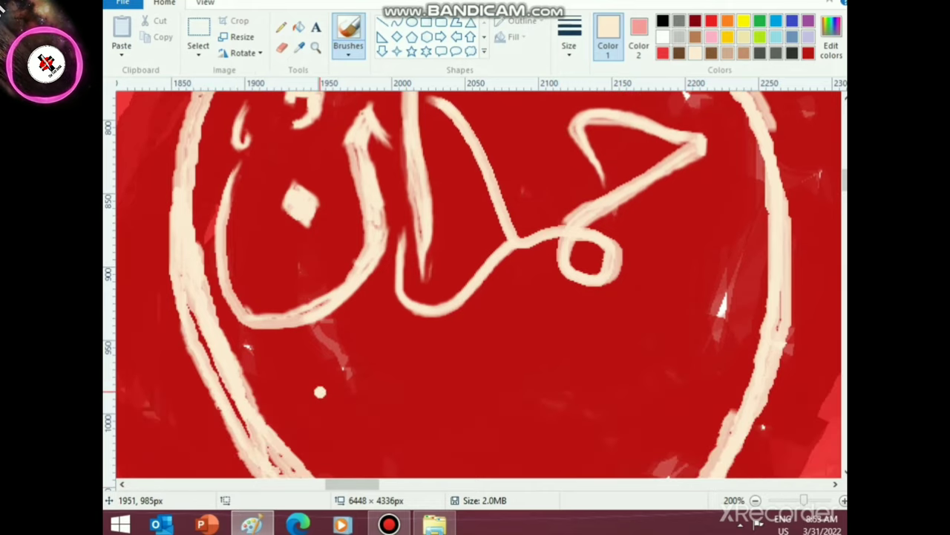
mouse_move(325, 388)
left_mouse_down()
mouse_move(366, 342)
mouse_move(395, 375)
mouse_move(409, 338)
left_mouse_up()
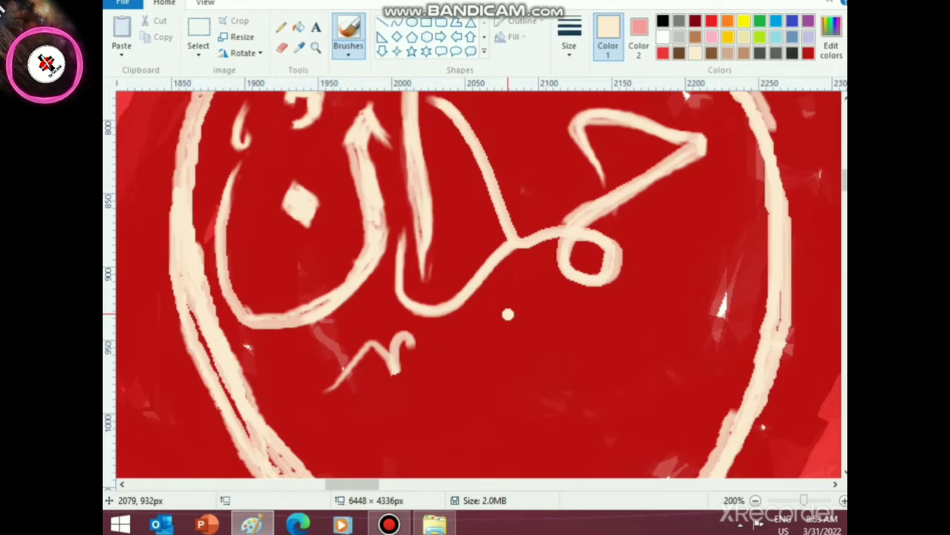
left_click_drag(512, 312, 523, 354)
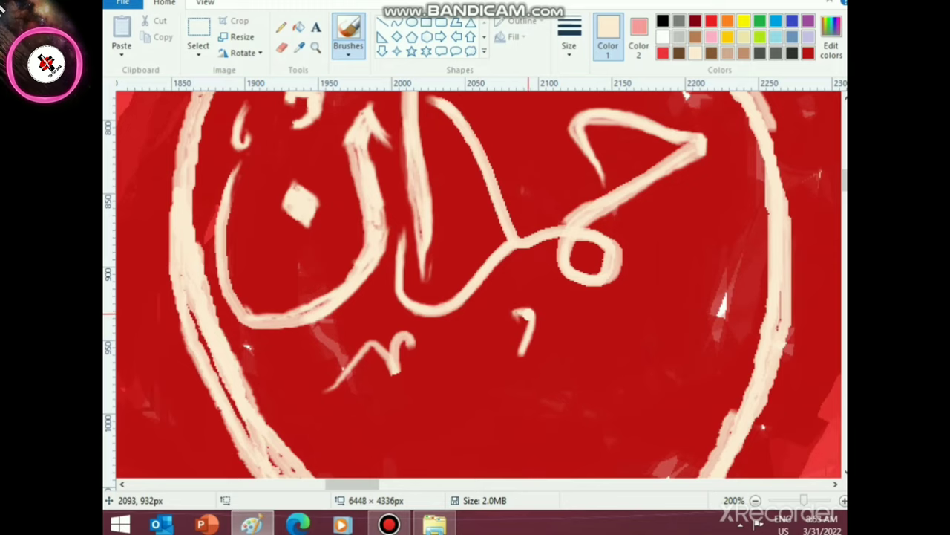
- Draw a question-mark-shaped calligraphic ornament in cream between the dal and the hah, and thicken its hooked top
scroll(512, 320, "up", 5)
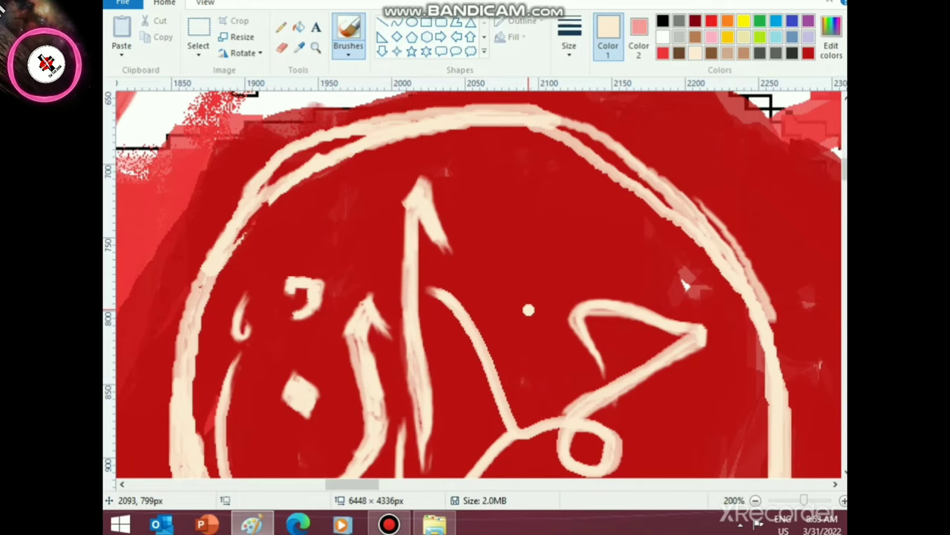
mouse_move(517, 301)
left_mouse_down()
mouse_move(539, 299)
mouse_move(521, 336)
mouse_move(519, 415)
left_mouse_up()
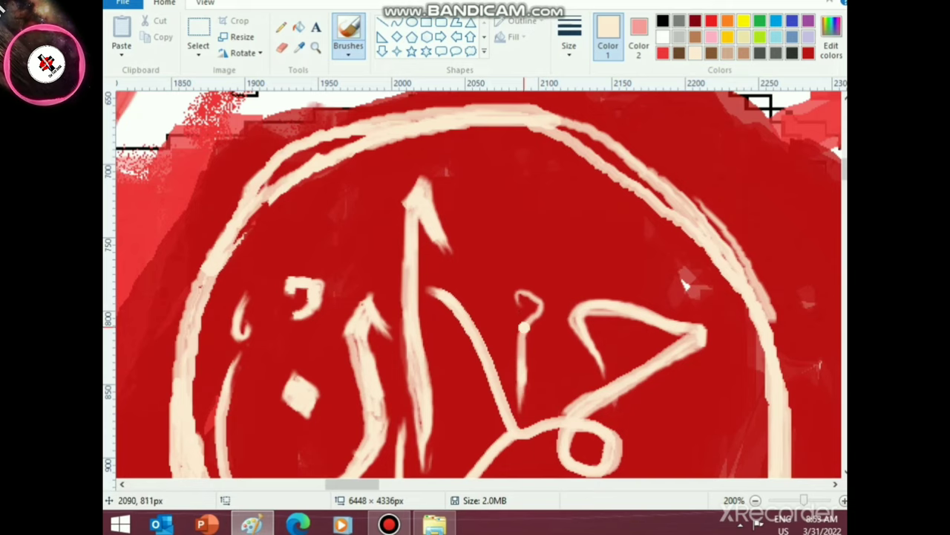
left_click_drag(511, 302, 538, 295)
left_click_drag(352, 484, 367, 484)
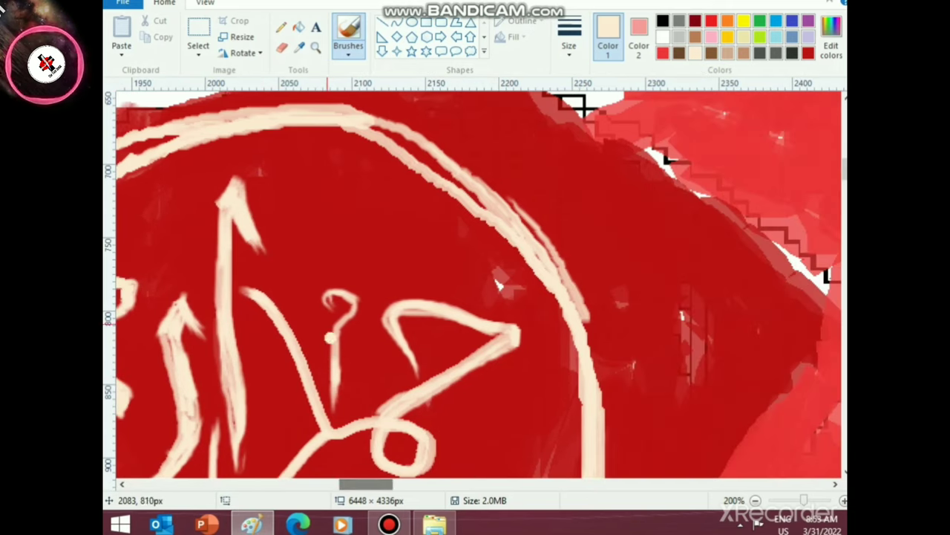
mouse_move(326, 302)
left_mouse_down()
mouse_move(350, 303)
mouse_move(331, 306)
left_mouse_up()
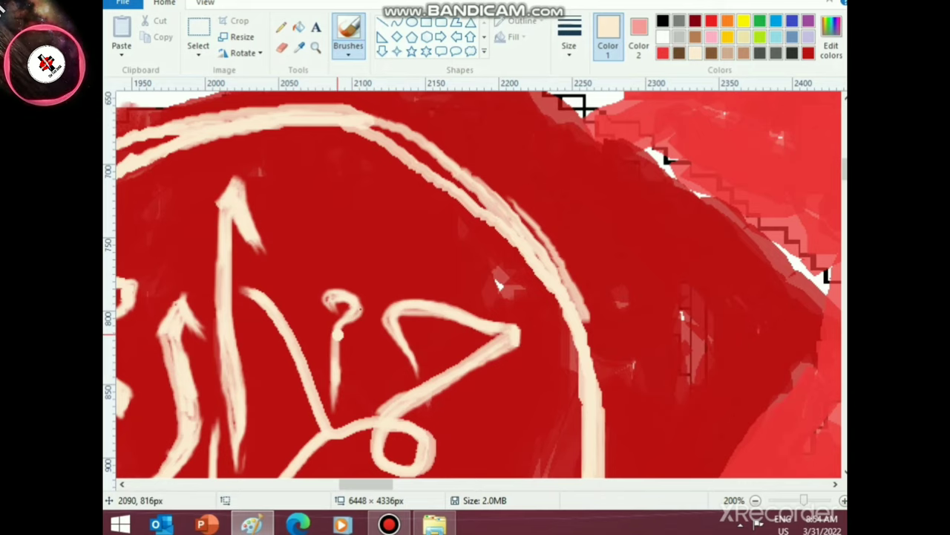
- Finish the question-mark ornament's hook and paint a slanted dash with a small curled mark in cream above the hah
left_click_drag(320, 297, 362, 300)
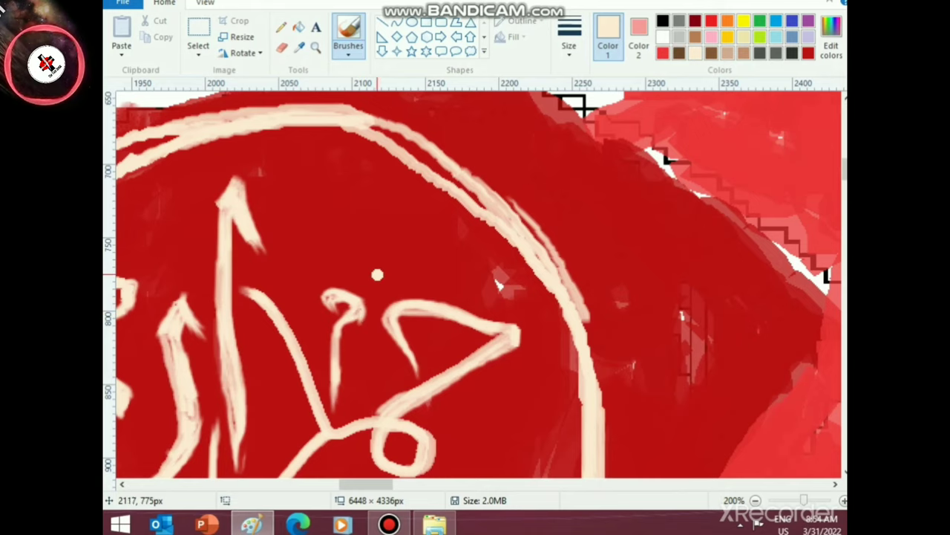
mouse_move(356, 268)
left_mouse_down()
mouse_move(464, 235)
mouse_move(358, 271)
mouse_move(454, 237)
left_mouse_up()
mouse_move(353, 204)
left_mouse_down()
mouse_move(384, 228)
mouse_move(389, 203)
mouse_move(408, 201)
mouse_move(408, 212)
mouse_move(358, 220)
left_mouse_up()
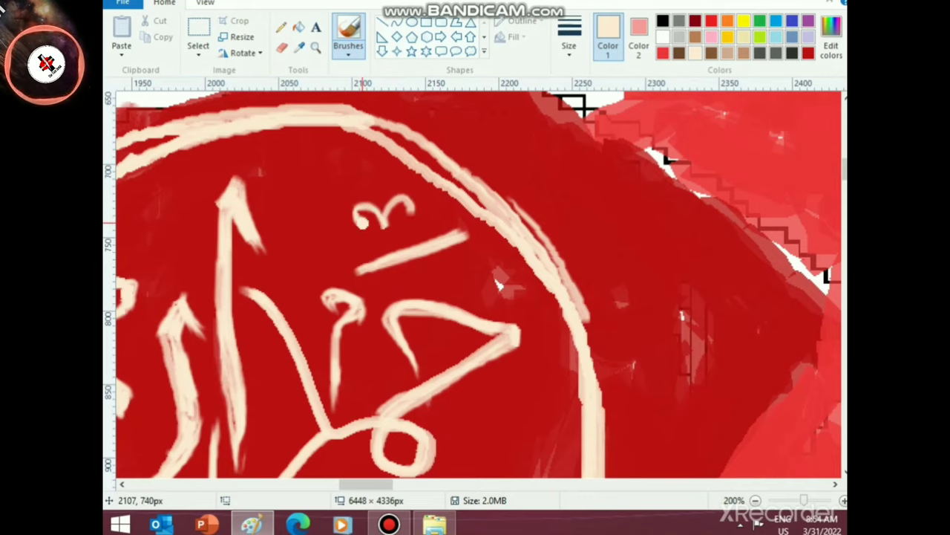
- Extend the hah's inner stroke downward and add a small 2-shaped mark and a 6-shaped mark in cream beside the letters
scroll(486, 319, "down", 1)
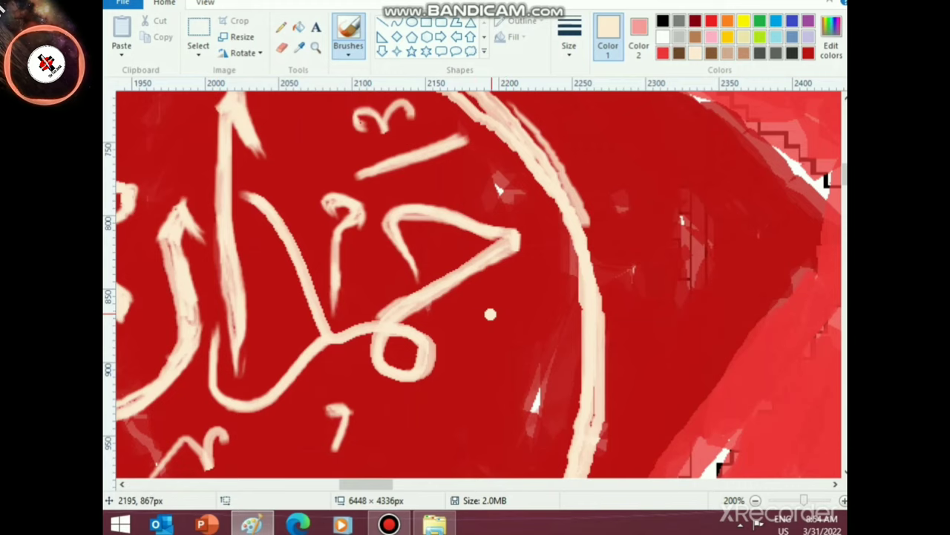
mouse_move(490, 306)
left_mouse_down()
mouse_move(513, 303)
mouse_move(501, 340)
mouse_move(518, 342)
mouse_move(509, 303)
left_mouse_up()
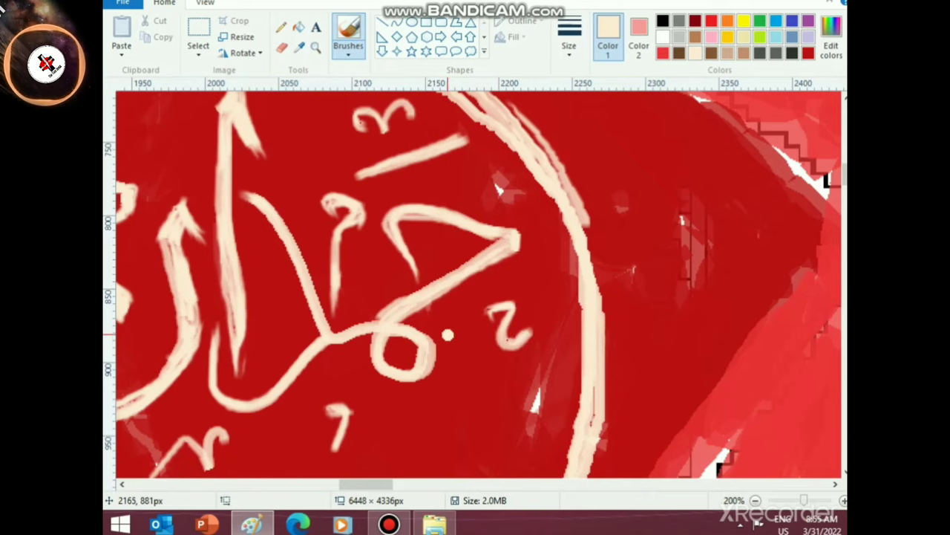
left_click_drag(440, 320, 409, 278)
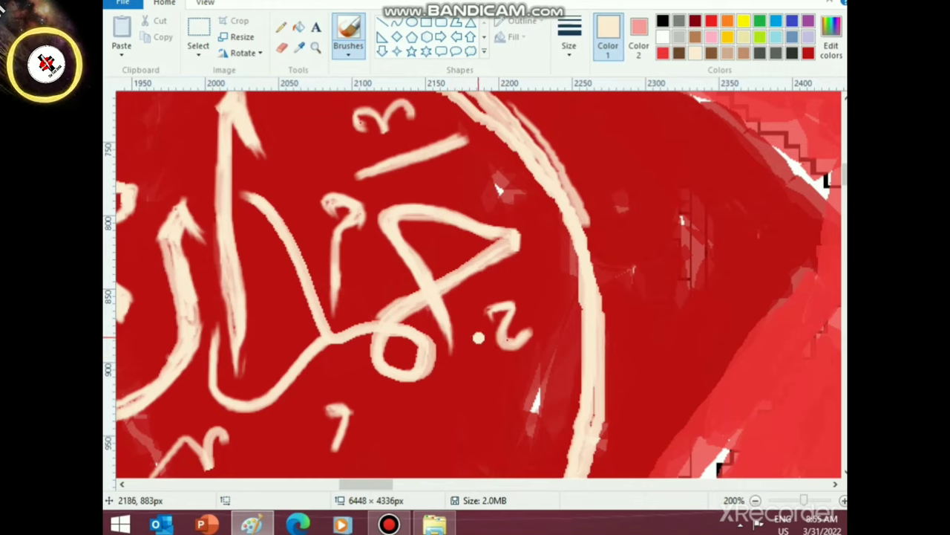
mouse_move(472, 333)
left_mouse_down()
mouse_move(461, 390)
mouse_move(477, 375)
left_mouse_up()
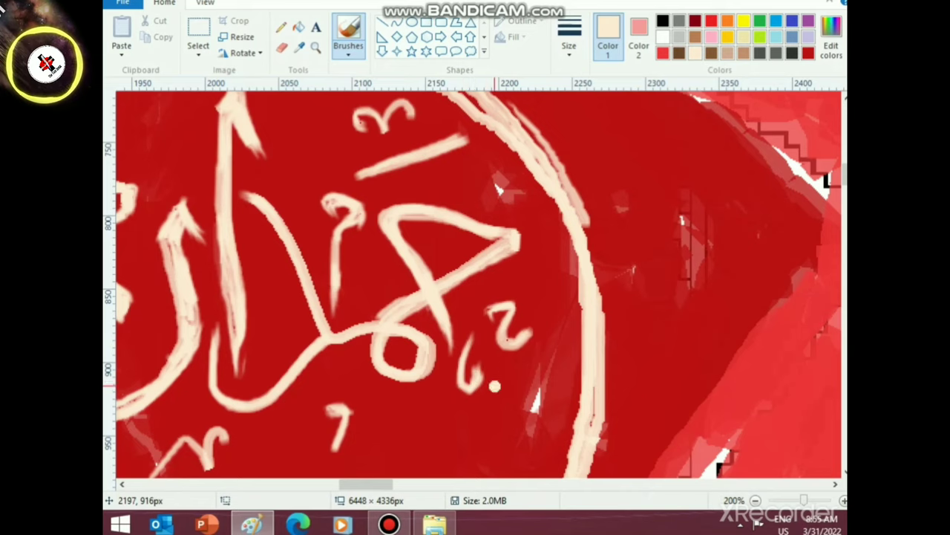
- Examine the whole portrait in full-screen view, then return to the editing view
scroll(432, 406, "down", 3, "ctrl")
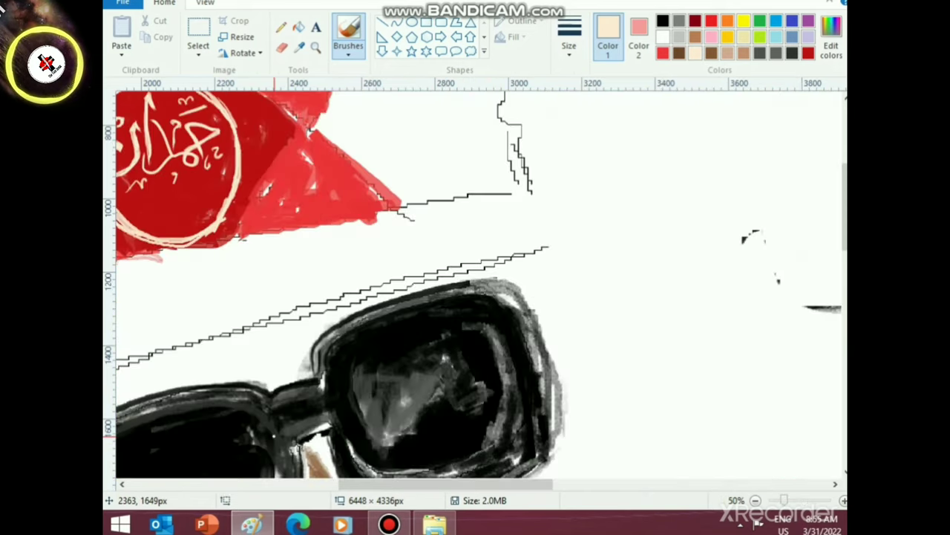
scroll(431, 406, "down", 1, "ctrl")
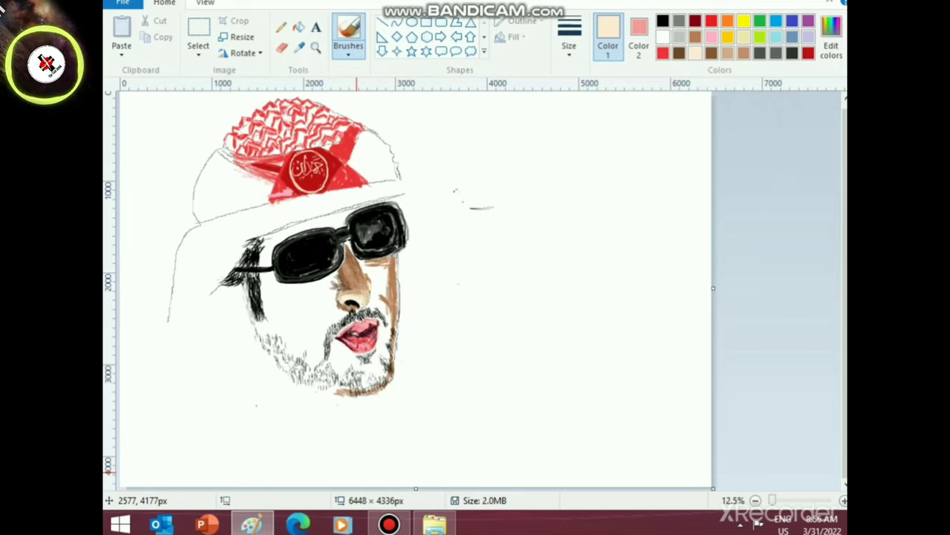
left_click(205, 3)
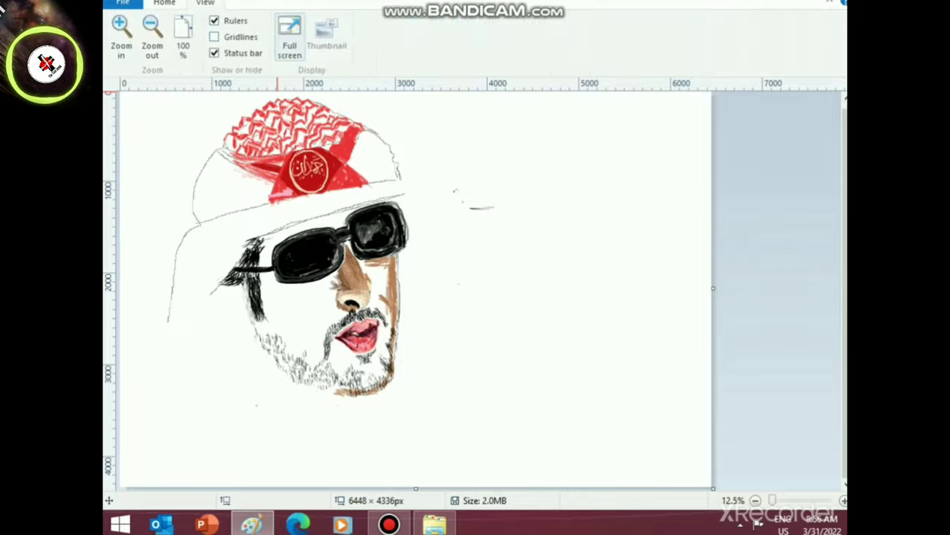
left_click(290, 39)
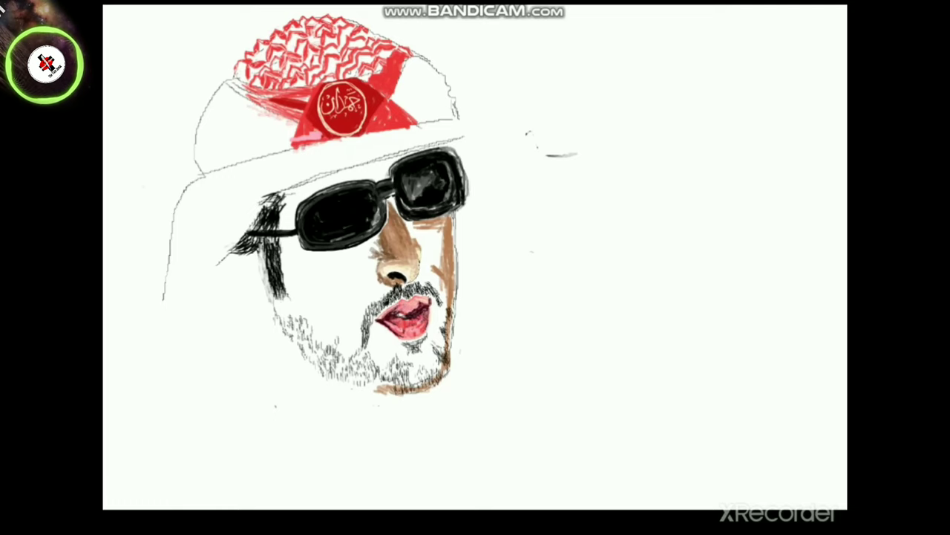
key("Escape")
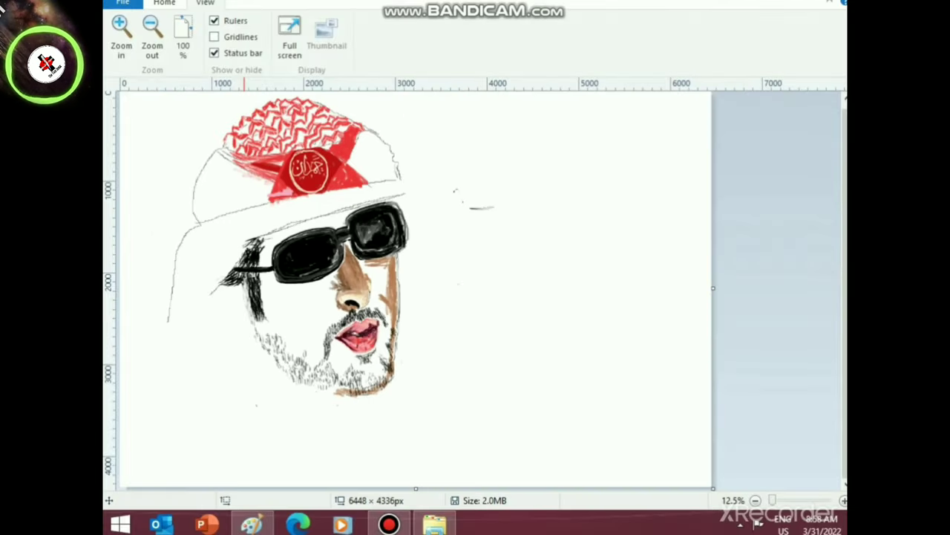
- Outline a first diagonal zigzag band in red across the blank hat panel beside the emblem's red band
left_click(164, 4)
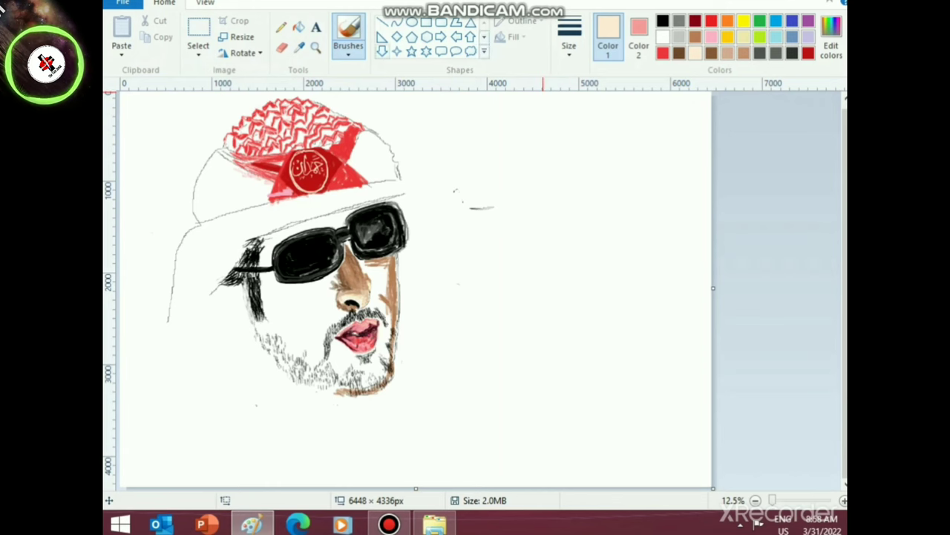
left_click(348, 54)
left_click(378, 104)
left_click(663, 53)
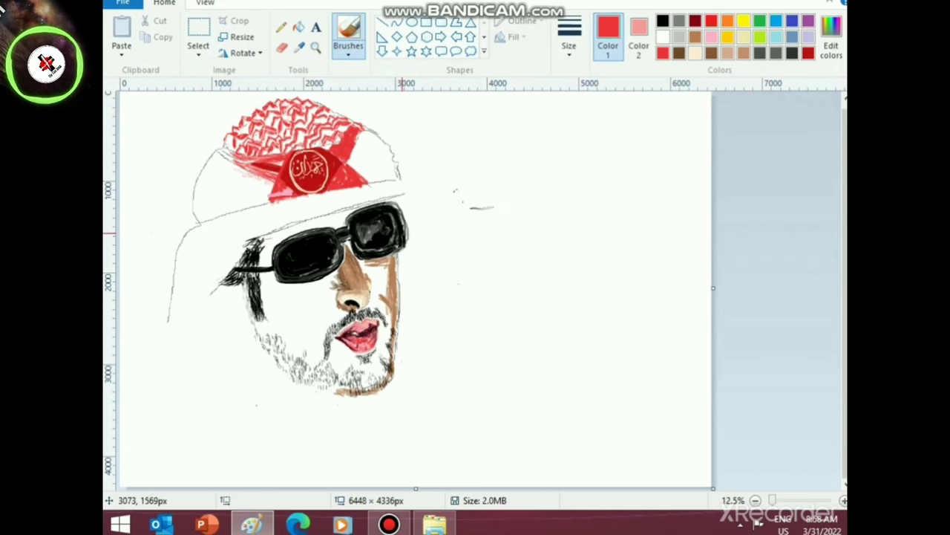
scroll(402, 233, "up", 2)
left_click_drag(313, 484, 506, 484)
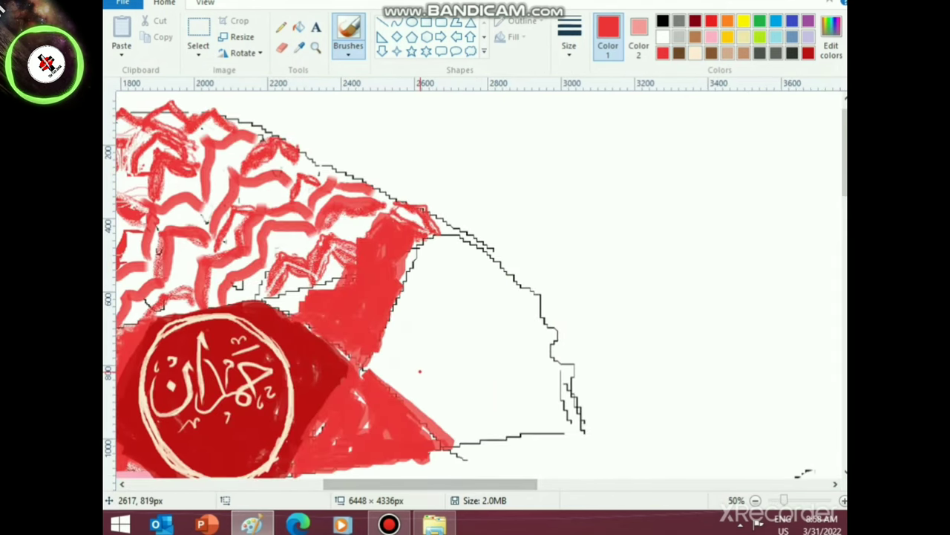
mouse_move(397, 371)
left_mouse_down()
mouse_move(405, 344)
mouse_move(433, 335)
mouse_move(441, 305)
mouse_move(475, 293)
mouse_move(503, 266)
left_mouse_up()
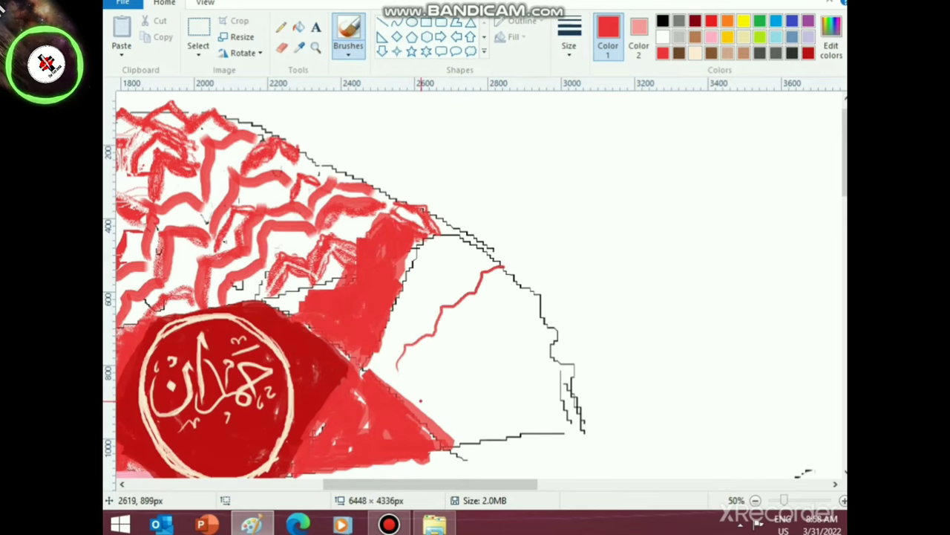
mouse_move(398, 371)
left_mouse_down()
mouse_move(414, 349)
mouse_move(437, 342)
left_mouse_up()
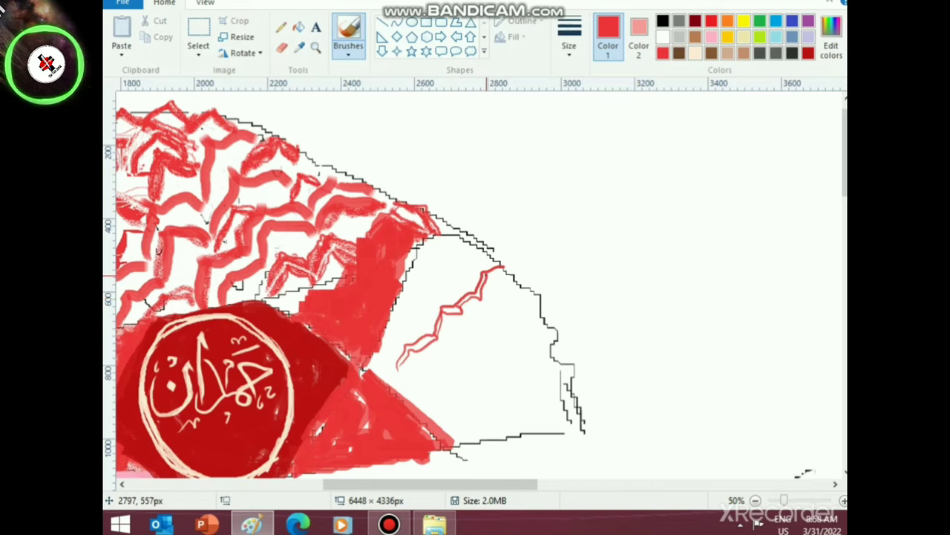
- Switch to a rough-textured brush and thicken the diagonal zigzag band in red along its full length
left_click(348, 50)
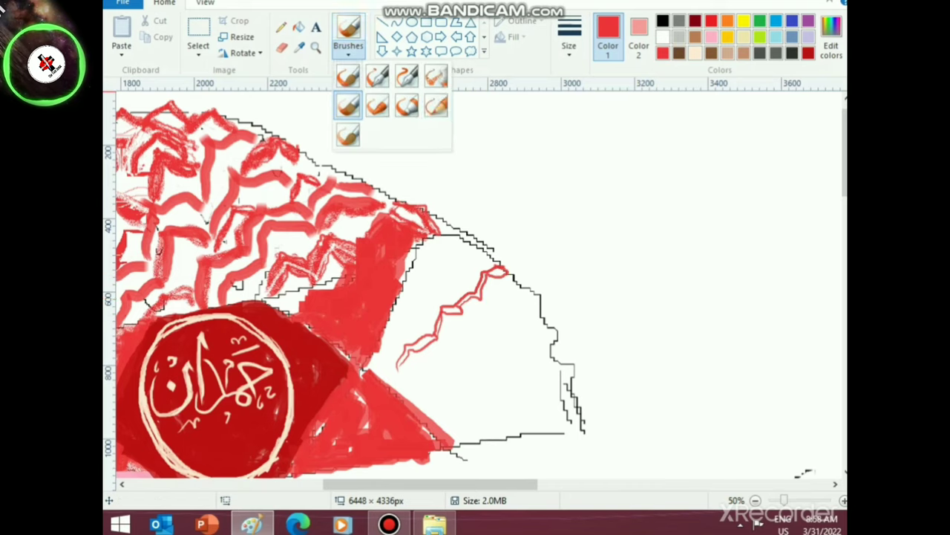
left_click(437, 105)
left_click(348, 49)
left_click(348, 134)
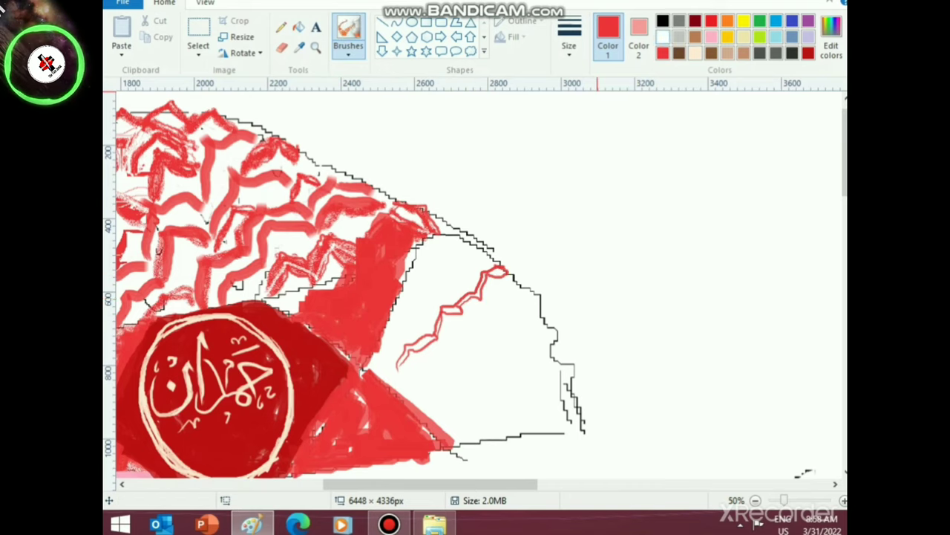
mouse_move(414, 369)
left_mouse_down()
mouse_move(403, 360)
mouse_move(424, 349)
mouse_move(417, 345)
mouse_move(395, 369)
left_mouse_up()
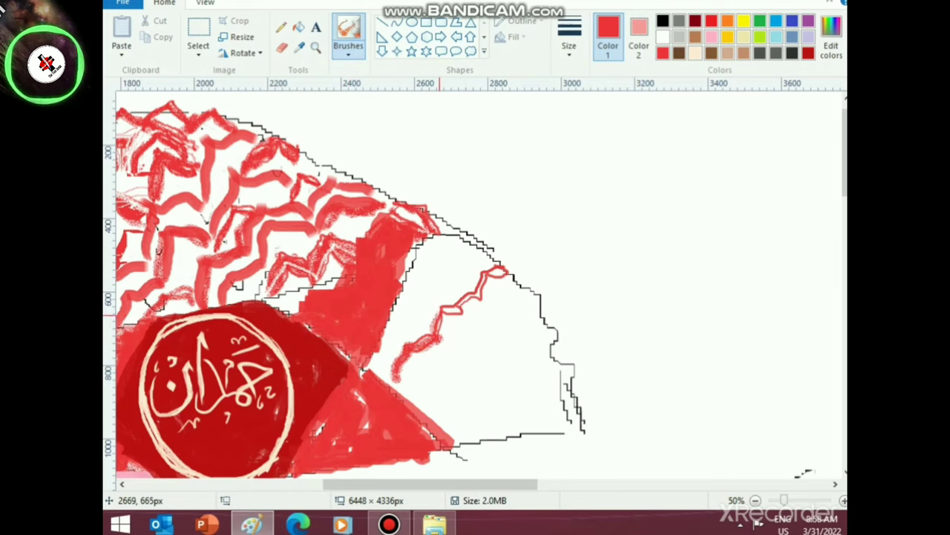
mouse_move(442, 315)
left_mouse_down()
mouse_move(470, 297)
mouse_move(466, 309)
mouse_move(499, 276)
mouse_move(510, 284)
left_mouse_up()
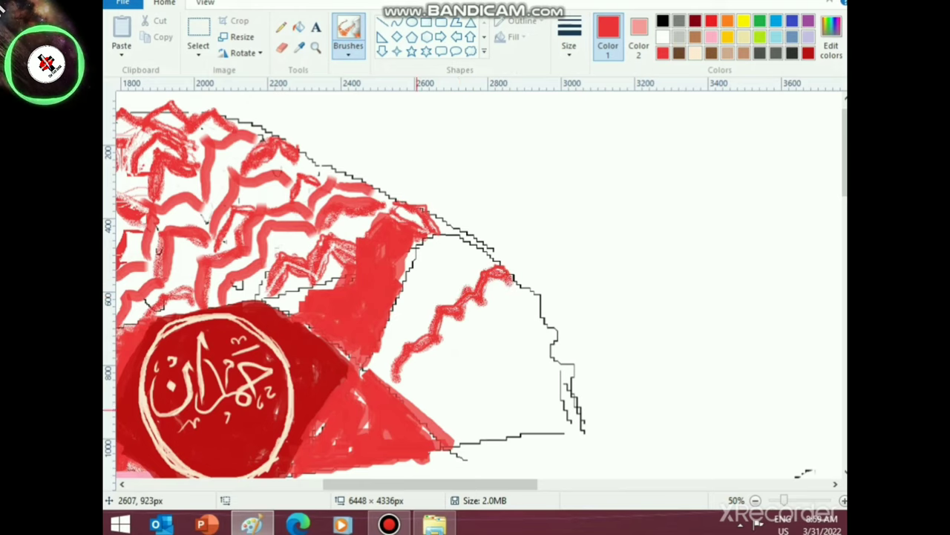
- Fill the rest of the hat panel around the first zigzag with parallel red zigzag rows reaching the panel's edges
mouse_move(403, 397)
left_mouse_down()
mouse_move(451, 356)
mouse_move(464, 334)
mouse_move(481, 334)
mouse_move(490, 309)
mouse_move(512, 322)
mouse_move(523, 302)
left_mouse_up()
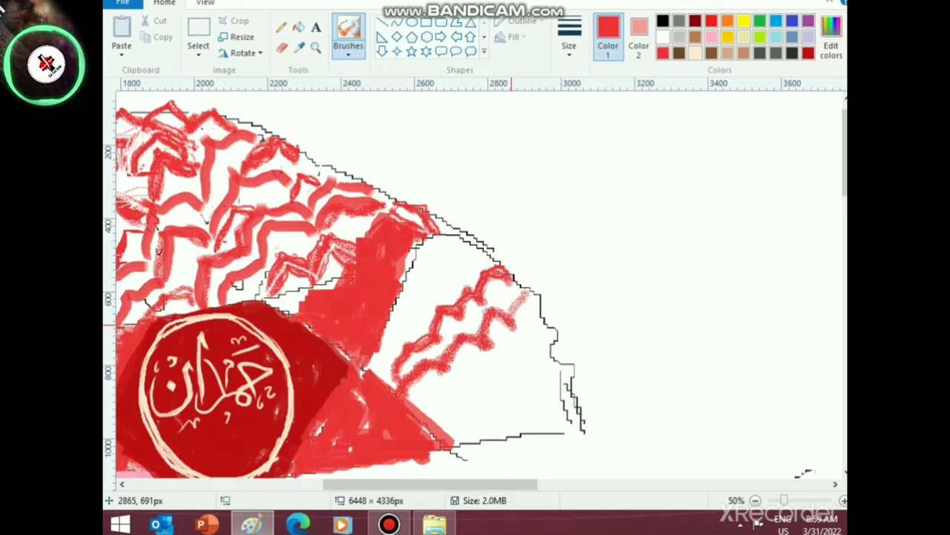
scroll(483, 356, "down", 3)
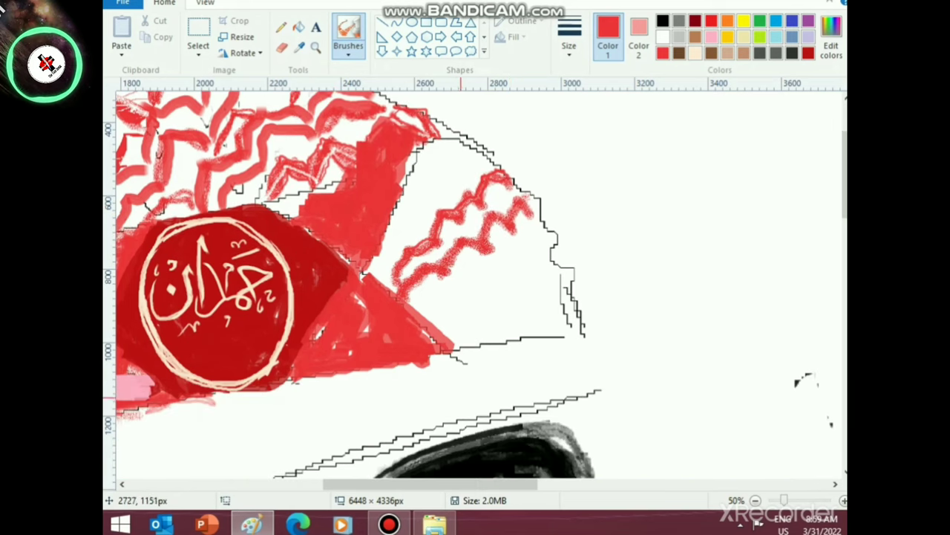
mouse_move(419, 312)
left_mouse_down()
mouse_move(436, 285)
mouse_move(464, 293)
mouse_move(483, 265)
mouse_move(505, 274)
mouse_move(519, 244)
mouse_move(537, 258)
mouse_move(540, 233)
mouse_move(548, 244)
mouse_move(416, 297)
mouse_move(429, 287)
mouse_move(463, 291)
mouse_move(469, 276)
mouse_move(521, 260)
mouse_move(536, 243)
mouse_move(559, 251)
mouse_move(421, 296)
mouse_move(473, 320)
mouse_move(488, 302)
mouse_move(518, 309)
mouse_move(531, 290)
mouse_move(551, 305)
mouse_move(563, 276)
mouse_move(571, 298)
left_mouse_up()
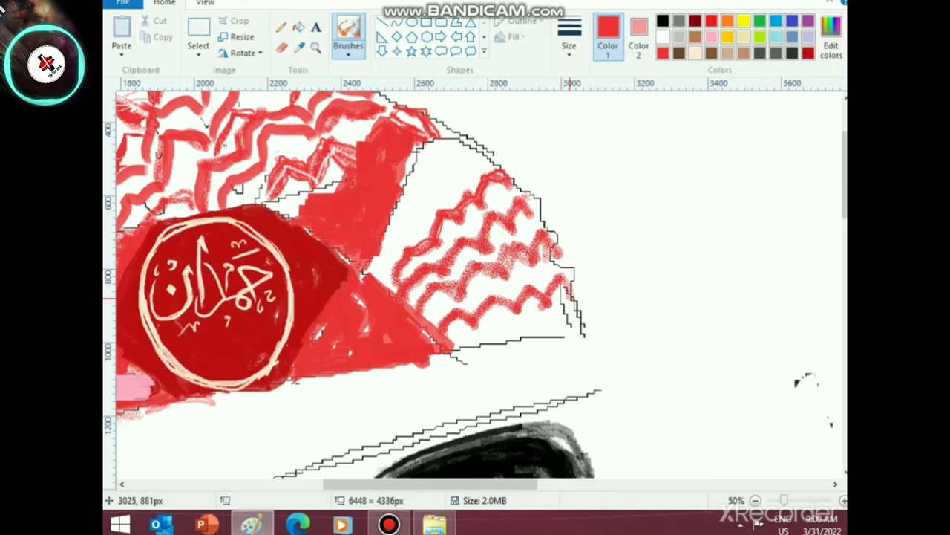
mouse_move(469, 347)
left_mouse_down()
mouse_move(490, 330)
mouse_move(481, 338)
mouse_move(513, 341)
mouse_move(531, 318)
mouse_move(555, 330)
mouse_move(561, 321)
mouse_move(576, 327)
left_mouse_up()
scroll(440, 278, "up", 3)
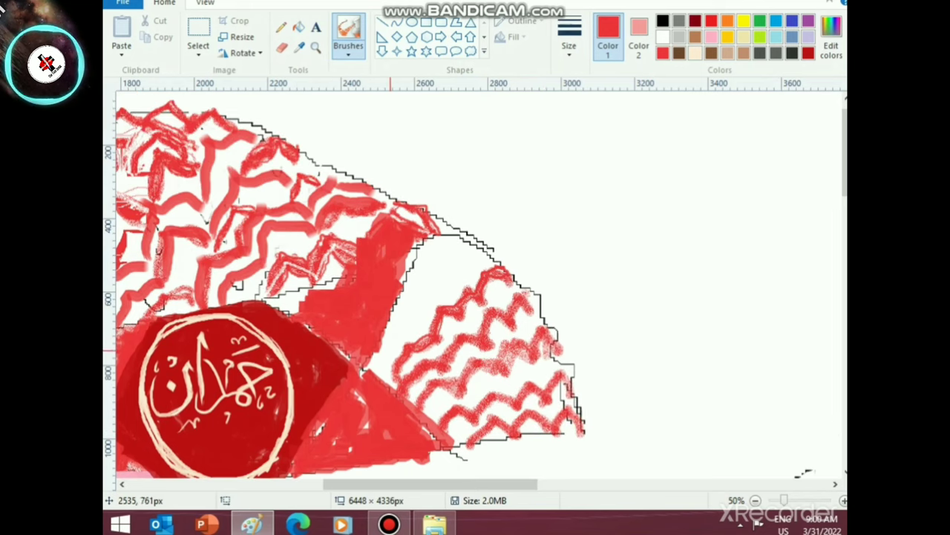
mouse_move(376, 369)
left_mouse_down()
mouse_move(410, 338)
mouse_move(405, 310)
mouse_move(426, 317)
mouse_move(424, 296)
mouse_move(445, 293)
mouse_move(426, 299)
mouse_move(443, 282)
mouse_move(439, 264)
mouse_move(473, 261)
mouse_move(468, 273)
mouse_move(442, 269)
mouse_move(397, 330)
mouse_move(399, 314)
mouse_move(414, 332)
left_mouse_up()
scroll(412, 338, "down", 2)
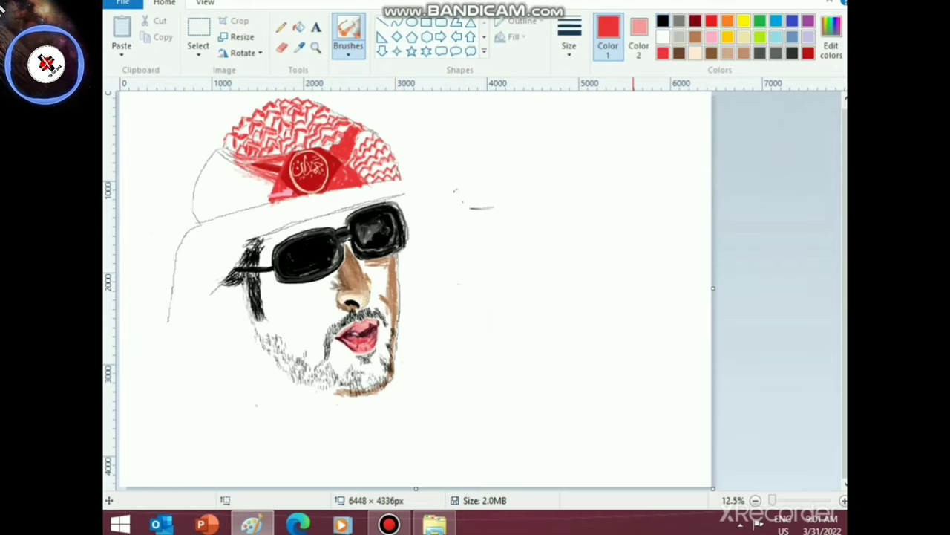
- Darken the grey reflection in the smaller sunglasses lens with black natural pencil strokes
left_click(663, 20)
left_click(349, 46)
left_click(436, 105)
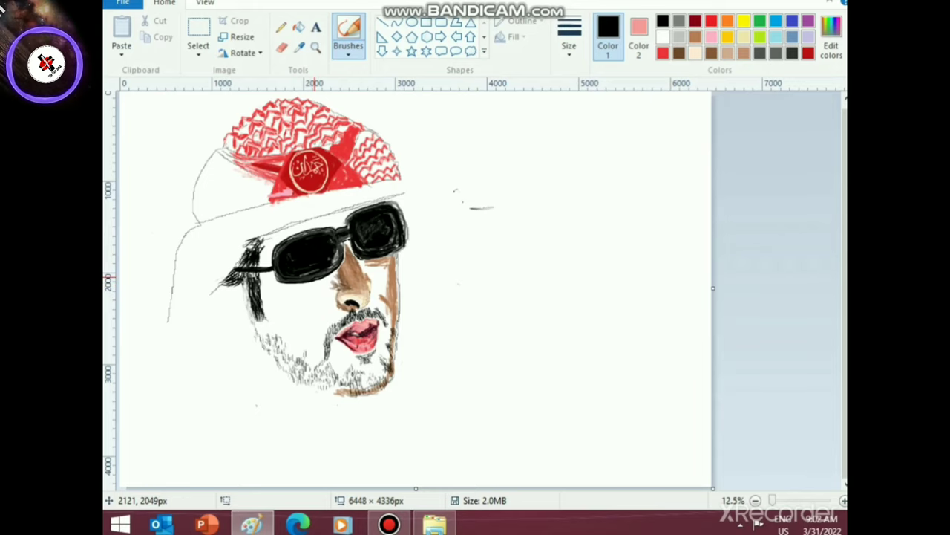
- Shade the upper outer edge of the hat's blank side panel in red with the natural pencil at the thickest size
left_click(348, 52)
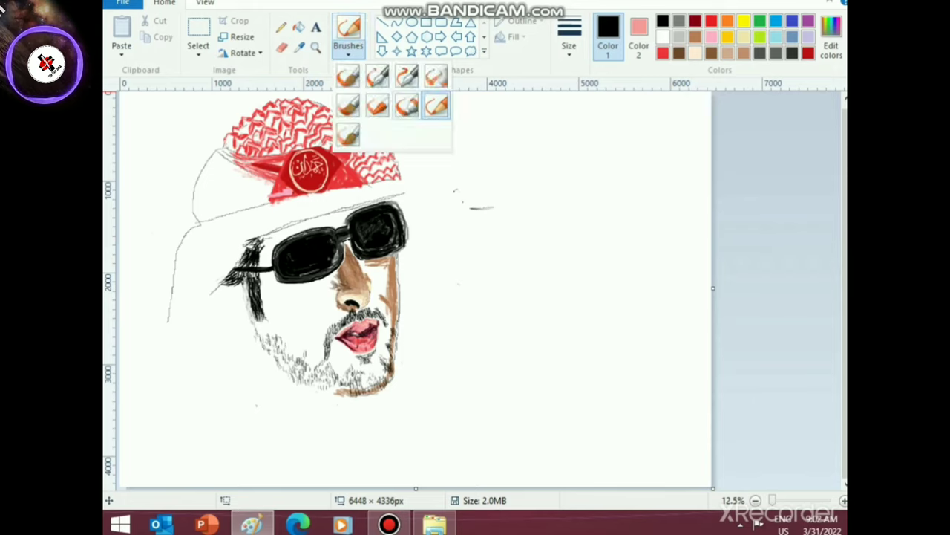
left_click(435, 102)
left_click(663, 53)
left_click(569, 46)
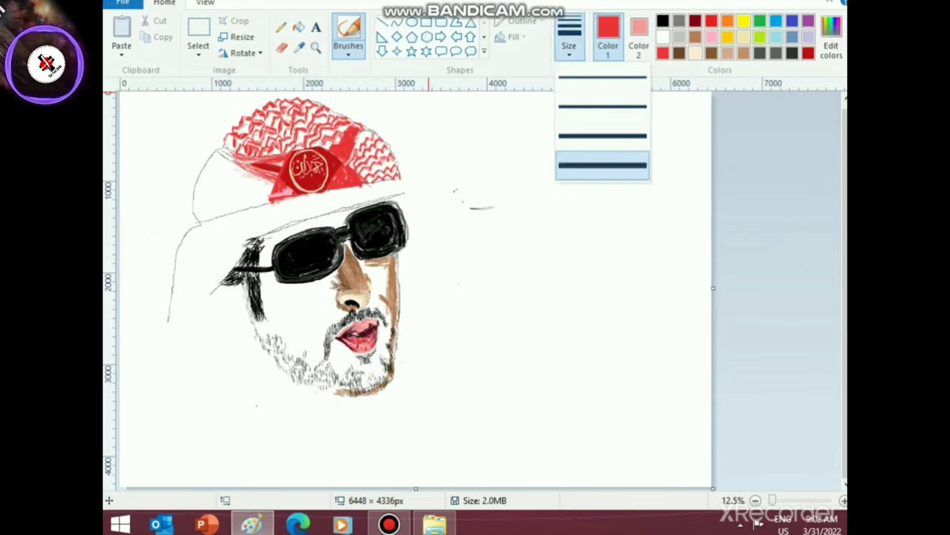
left_click(603, 165)
mouse_move(216, 150)
left_mouse_down()
mouse_move(233, 162)
mouse_move(201, 176)
mouse_move(203, 166)
left_mouse_up()
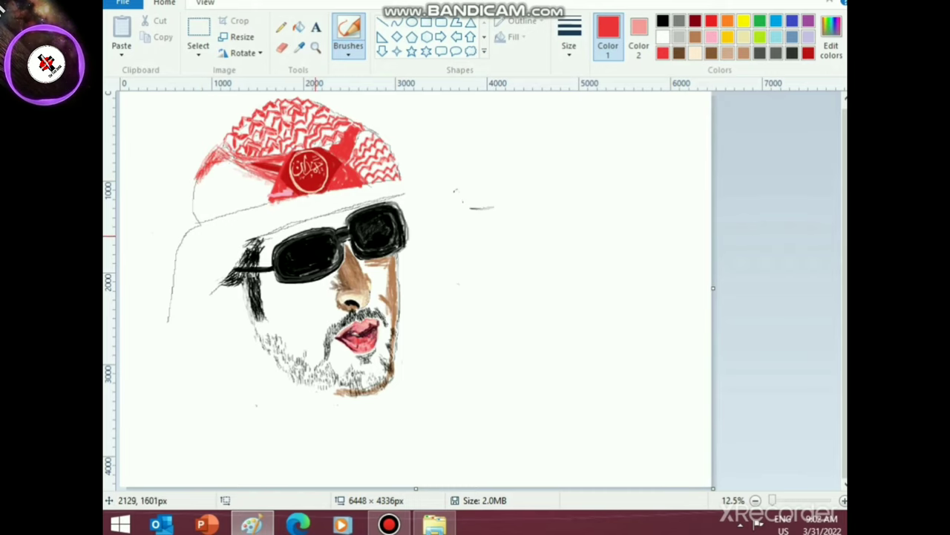
- Paint a vertical column of red blocks joined by short lines down the middle of the hat's blank side panel
scroll(300, 266, "up", 3, "ctrl")
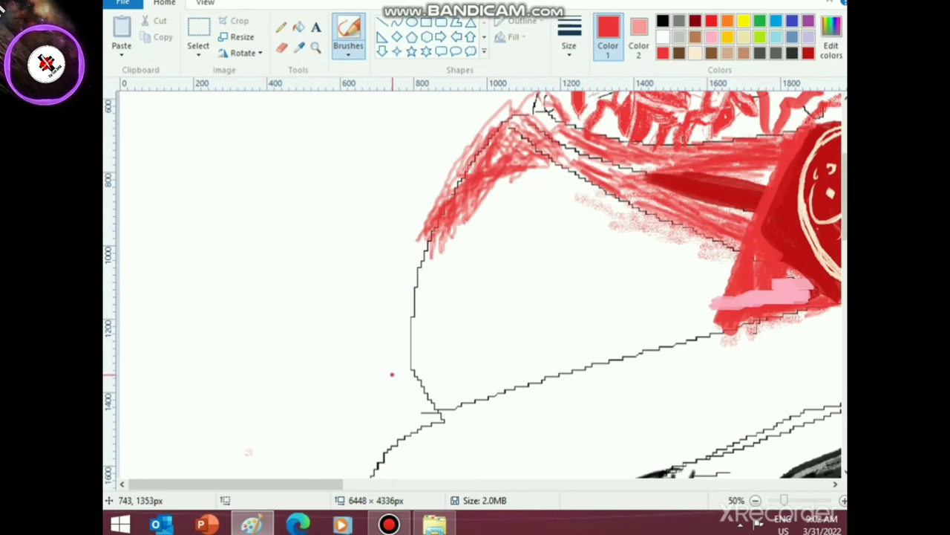
scroll(318, 275, "right", 5)
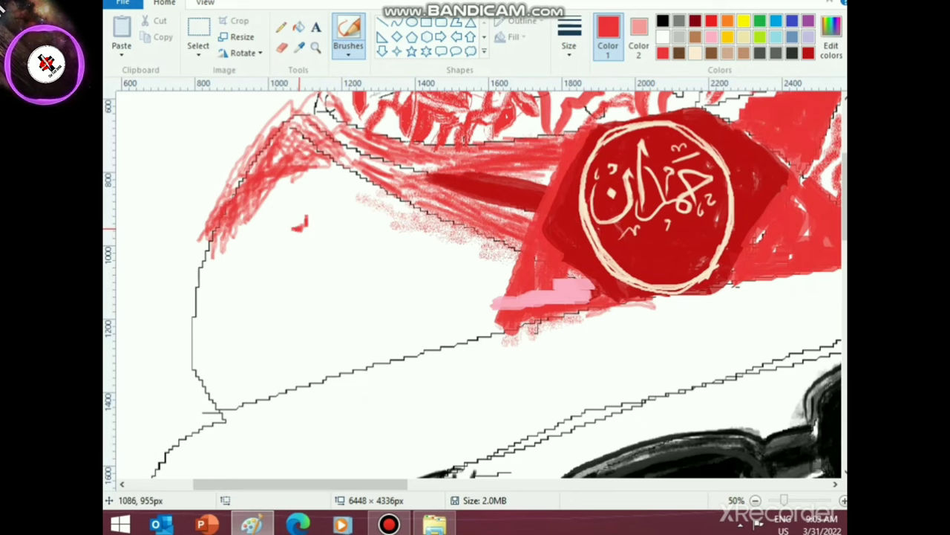
mouse_move(300, 230)
left_mouse_down()
mouse_move(294, 237)
mouse_move(319, 238)
mouse_move(307, 234)
left_mouse_up()
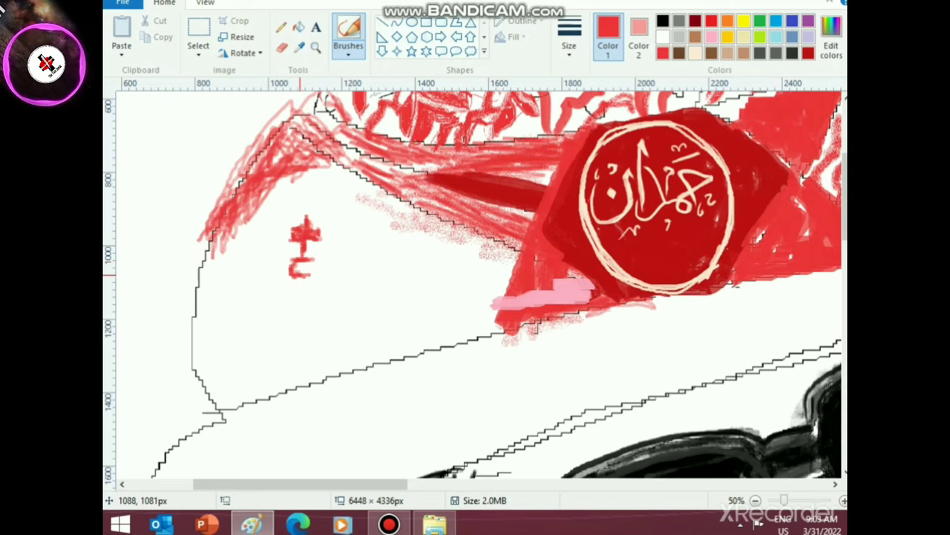
mouse_move(300, 275)
left_mouse_down()
mouse_move(297, 265)
mouse_move(312, 267)
left_mouse_up()
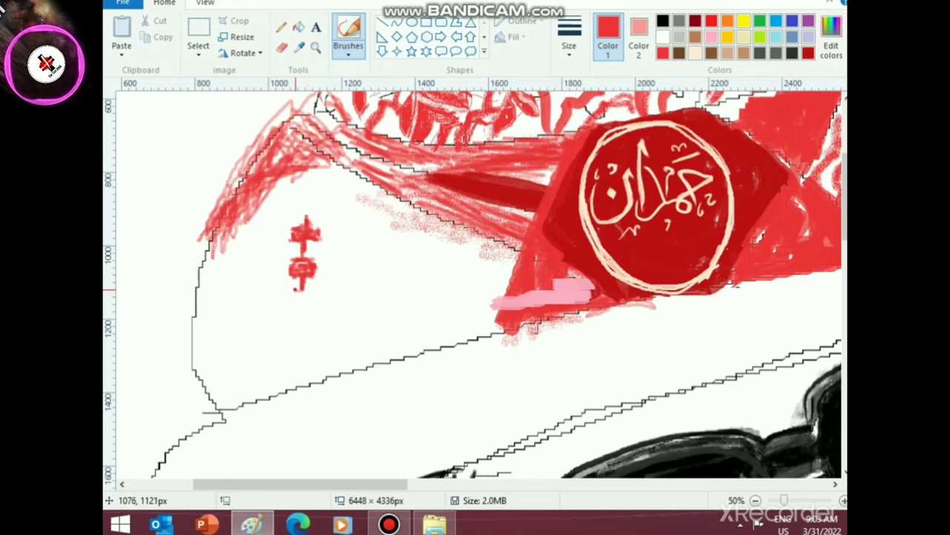
mouse_move(295, 289)
left_mouse_down()
mouse_move(288, 290)
mouse_move(305, 300)
left_mouse_up()
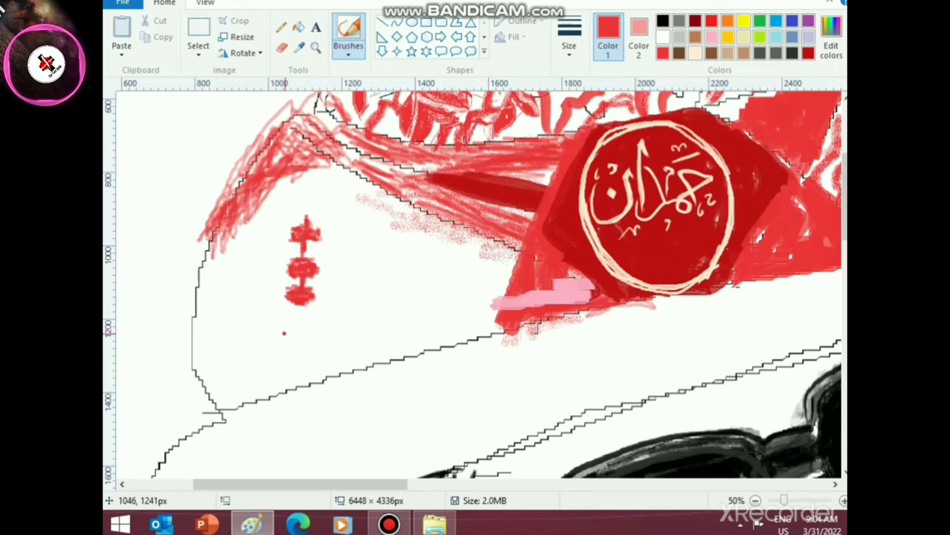
left_click_drag(300, 305, 300, 321)
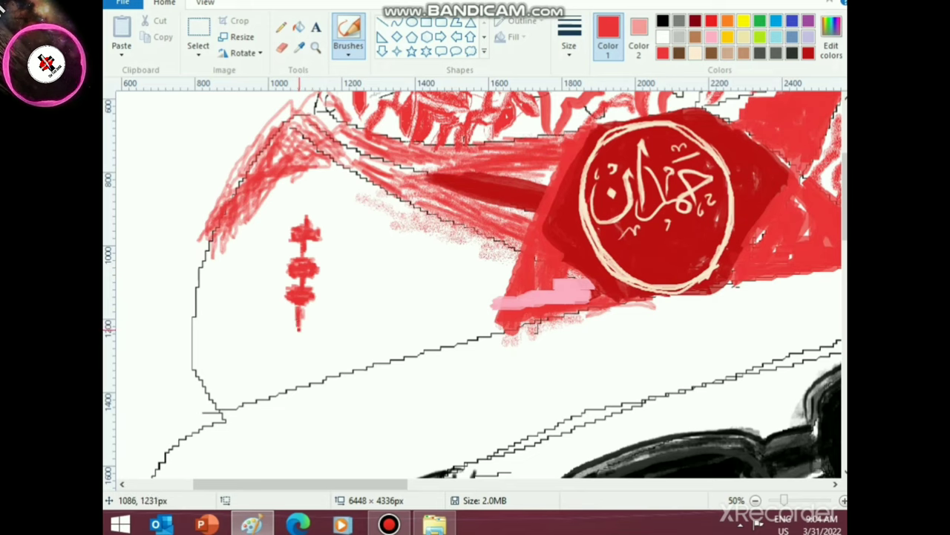
mouse_move(286, 363)
left_mouse_down()
mouse_move(305, 356)
mouse_move(301, 347)
mouse_move(293, 365)
mouse_move(284, 351)
mouse_move(298, 362)
mouse_move(296, 340)
mouse_move(276, 347)
mouse_move(294, 353)
mouse_move(301, 339)
mouse_move(299, 360)
mouse_move(300, 320)
mouse_move(289, 384)
left_mouse_up()
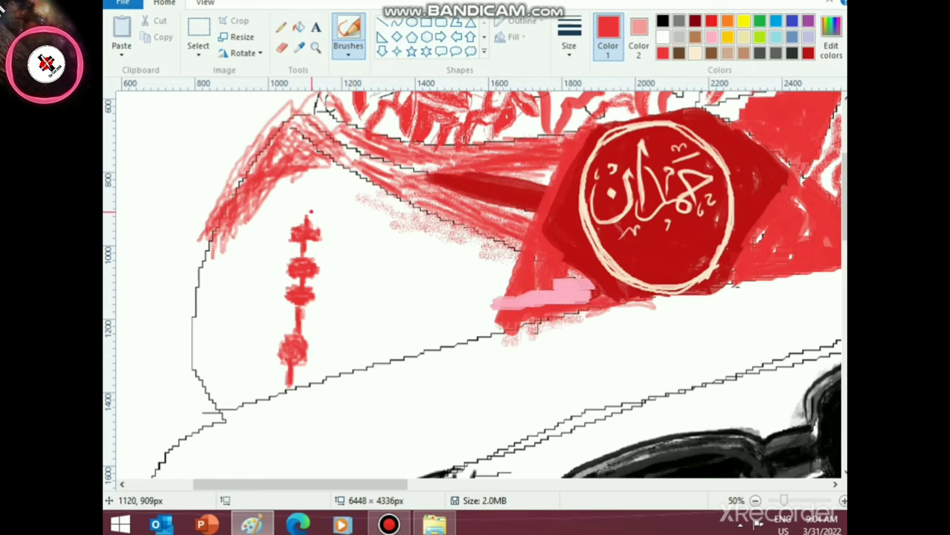
mouse_move(312, 198)
left_mouse_down()
mouse_move(305, 180)
mouse_move(316, 209)
left_mouse_up()
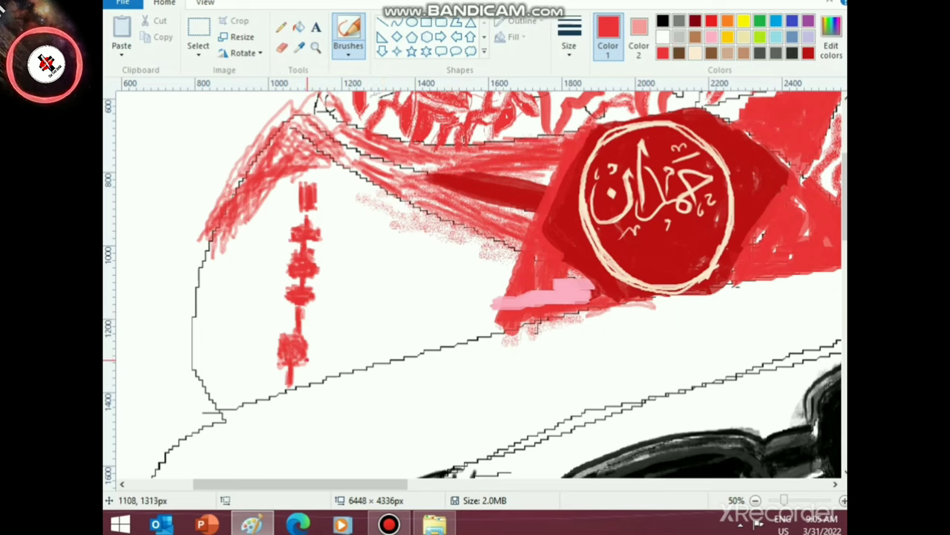
- Add two more columns of red blocks between the first column and the badge, linking them with short horizontal and vertical lines
mouse_move(308, 352)
left_mouse_down()
mouse_move(328, 340)
mouse_move(332, 355)
mouse_move(346, 344)
mouse_move(336, 356)
mouse_move(375, 347)
mouse_move(377, 333)
mouse_move(375, 359)
mouse_move(402, 338)
mouse_move(401, 347)
mouse_move(374, 352)
mouse_move(399, 339)
mouse_move(380, 339)
mouse_move(401, 339)
mouse_move(404, 349)
mouse_move(377, 335)
left_mouse_up()
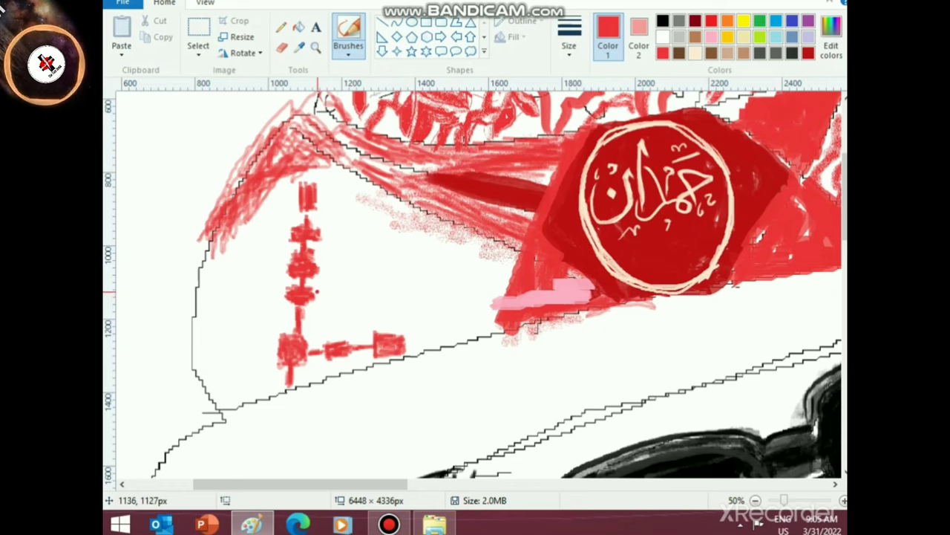
mouse_move(343, 294)
left_mouse_down()
mouse_move(338, 285)
mouse_move(336, 308)
mouse_move(342, 279)
mouse_move(352, 280)
mouse_move(354, 310)
mouse_move(343, 282)
mouse_move(349, 302)
mouse_move(346, 282)
mouse_move(337, 341)
left_mouse_up()
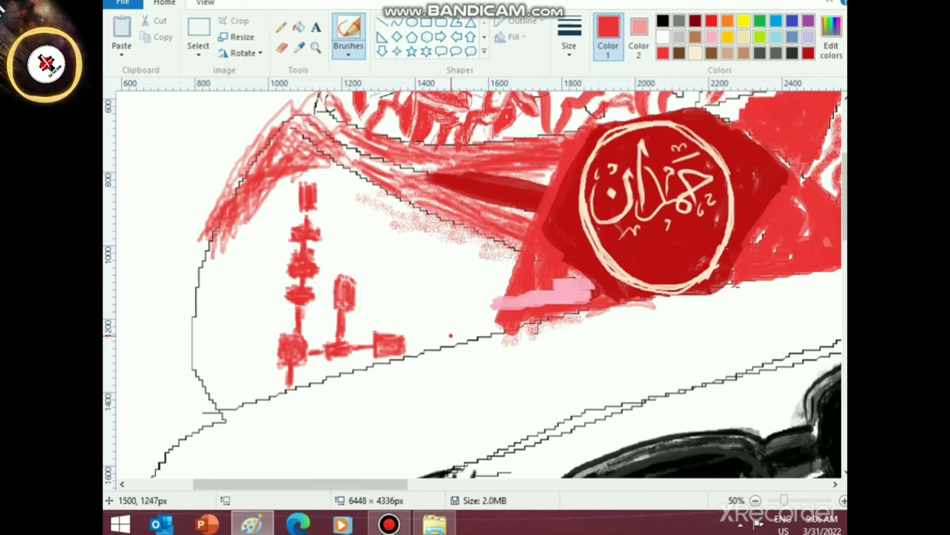
mouse_move(358, 291)
left_mouse_down()
mouse_move(403, 290)
mouse_move(384, 291)
mouse_move(386, 303)
mouse_move(388, 287)
mouse_move(391, 296)
left_mouse_up()
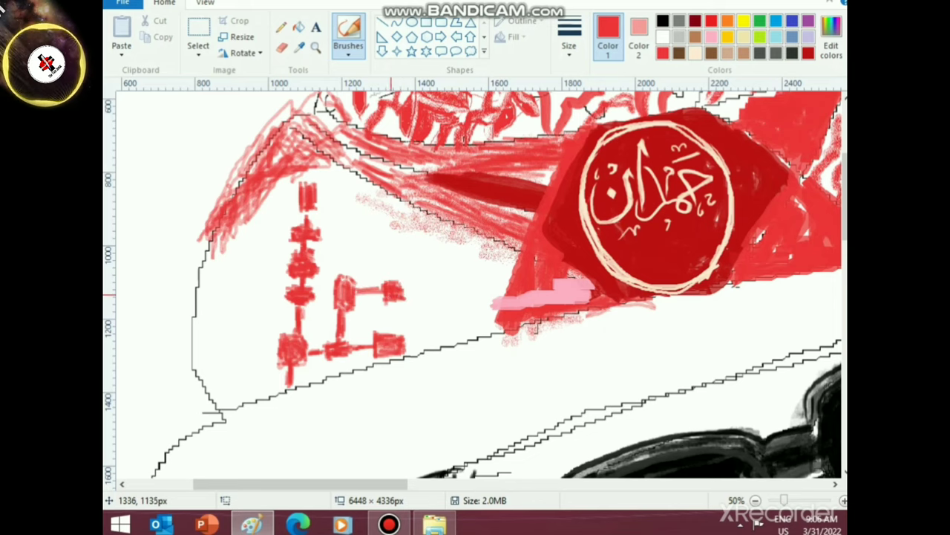
mouse_move(339, 273)
left_mouse_down()
mouse_move(369, 255)
mouse_move(378, 244)
mouse_move(390, 260)
mouse_move(389, 251)
mouse_move(390, 279)
mouse_move(382, 254)
mouse_move(398, 255)
mouse_move(385, 233)
left_mouse_up()
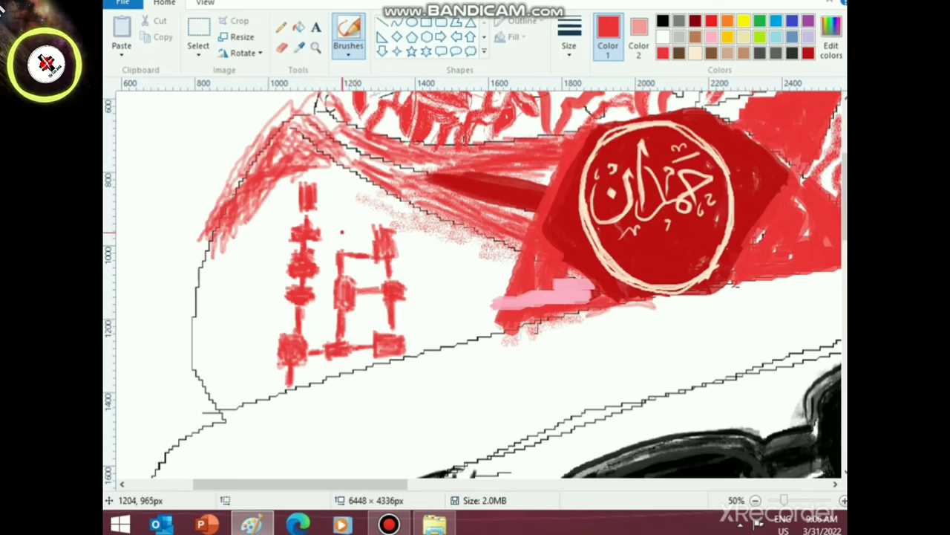
mouse_move(342, 232)
left_mouse_down()
mouse_move(341, 261)
mouse_move(350, 240)
mouse_move(328, 232)
mouse_move(341, 232)
mouse_move(345, 215)
mouse_move(340, 235)
mouse_move(330, 212)
mouse_move(336, 226)
mouse_move(340, 200)
mouse_move(352, 220)
mouse_move(347, 232)
mouse_move(341, 212)
mouse_move(341, 230)
mouse_move(331, 217)
mouse_move(346, 190)
mouse_move(347, 169)
left_mouse_up()
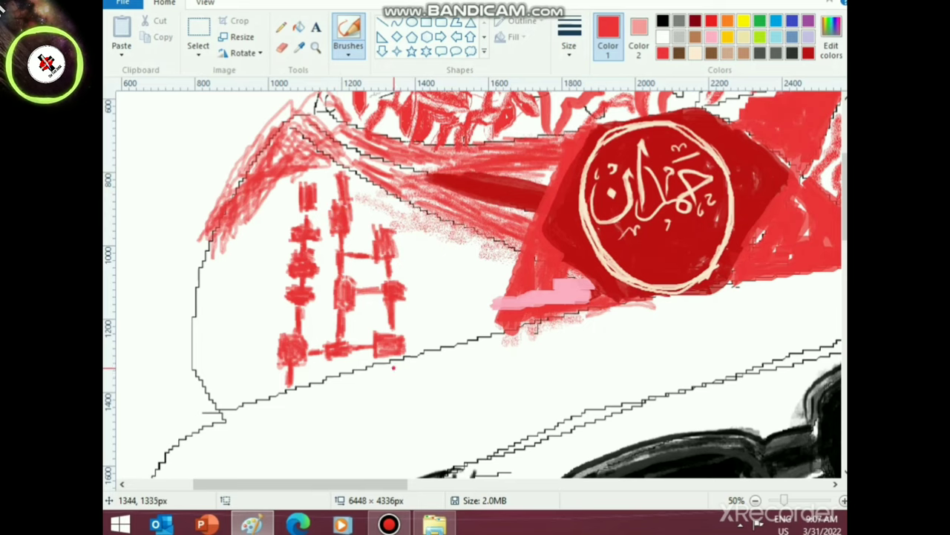
scroll(379, 397, "down", 2, "ctrl")
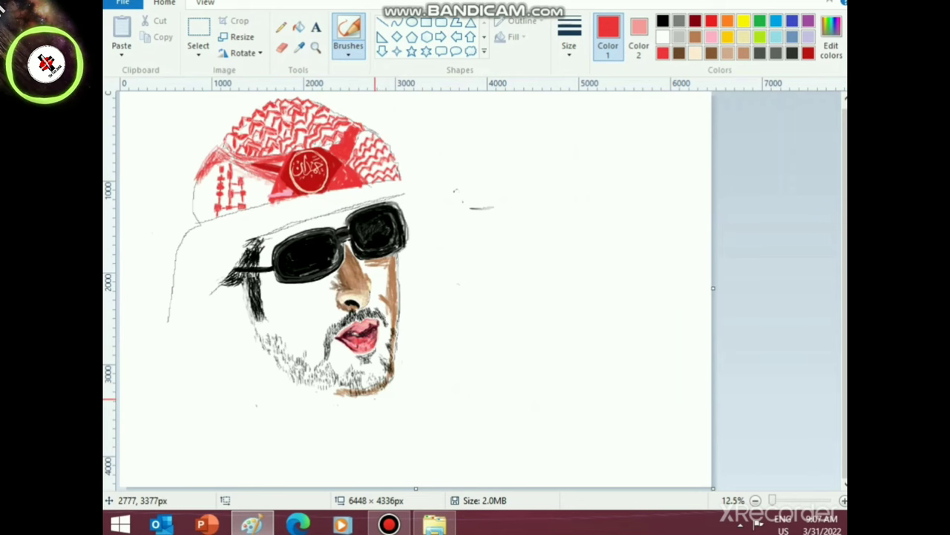
- Extend the red linked-block pattern from the first column towards the side panel's outer edge
scroll(375, 401, "up", 2, "ctrl")
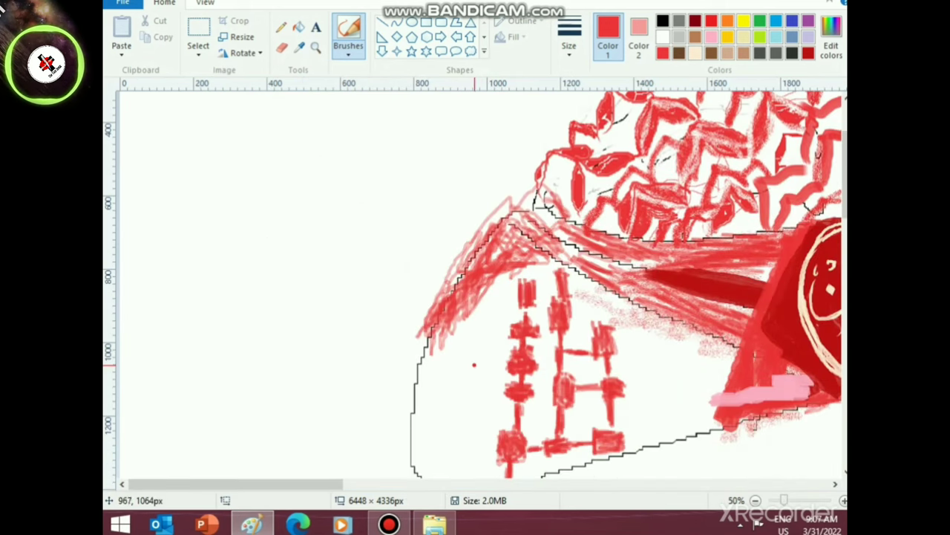
mouse_move(487, 360)
left_mouse_down()
mouse_move(514, 359)
mouse_move(468, 370)
mouse_move(469, 345)
mouse_move(488, 347)
mouse_move(486, 375)
mouse_move(472, 383)
mouse_move(479, 371)
mouse_move(488, 386)
mouse_move(481, 413)
mouse_move(487, 405)
mouse_move(457, 407)
mouse_move(483, 445)
mouse_move(463, 450)
mouse_move(484, 457)
mouse_move(455, 464)
mouse_move(468, 462)
left_mouse_up()
scroll(463, 452, "down", 3)
mouse_move(435, 334)
left_mouse_down()
mouse_move(427, 357)
mouse_move(429, 330)
mouse_move(419, 340)
mouse_move(418, 361)
mouse_move(434, 342)
mouse_move(421, 333)
mouse_move(430, 330)
mouse_move(436, 336)
left_mouse_up()
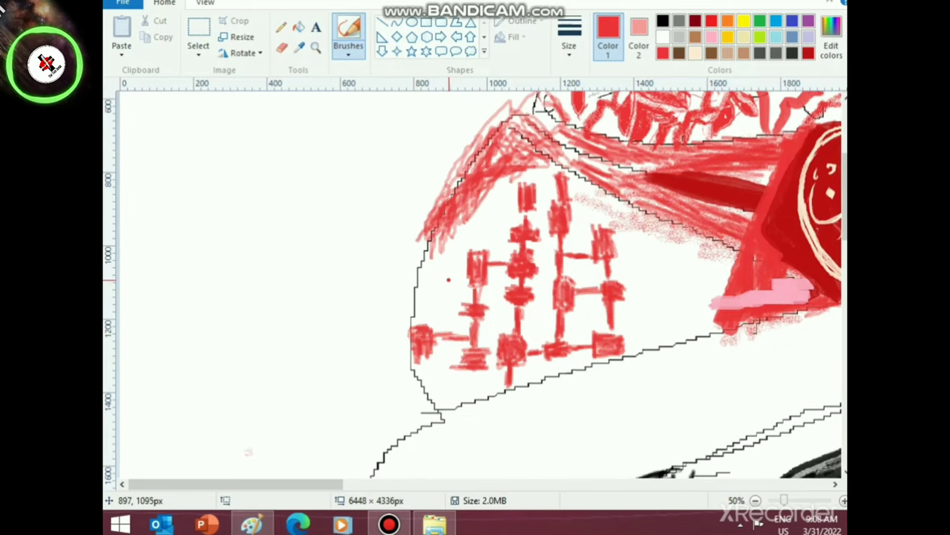
left_click(418, 257)
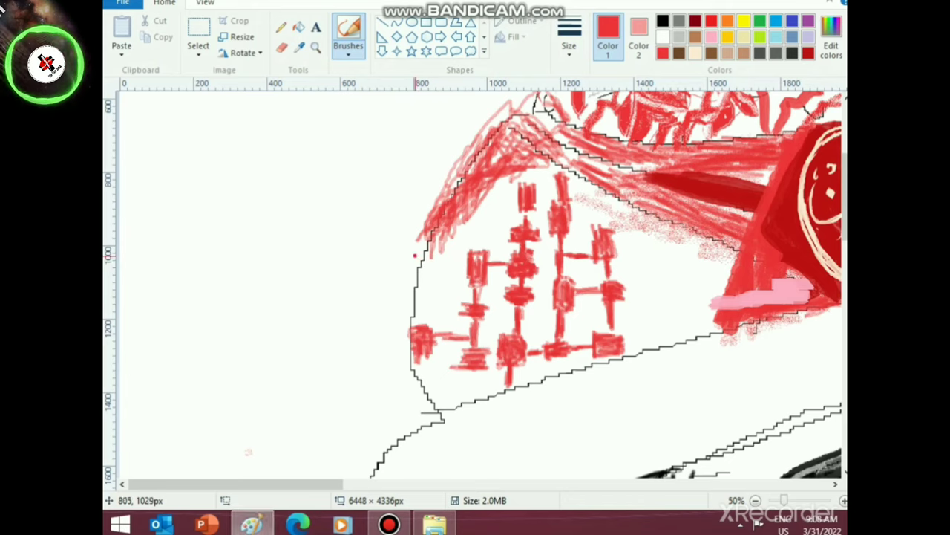
- Continue the red linked-block pattern across the side panel up to the solid red area beside the badge
mouse_move(651, 239)
left_mouse_down()
mouse_move(624, 242)
mouse_move(673, 242)
mouse_move(651, 250)
mouse_move(661, 240)
mouse_move(675, 276)
mouse_move(659, 317)
mouse_move(673, 307)
mouse_move(663, 301)
mouse_move(674, 282)
mouse_move(673, 300)
mouse_move(657, 274)
mouse_move(669, 274)
mouse_move(653, 334)
mouse_move(664, 344)
mouse_move(654, 348)
mouse_move(671, 342)
left_mouse_up()
left_click_drag(683, 281, 711, 278)
mouse_move(710, 267)
left_mouse_down()
mouse_move(711, 290)
mouse_move(715, 275)
left_mouse_up()
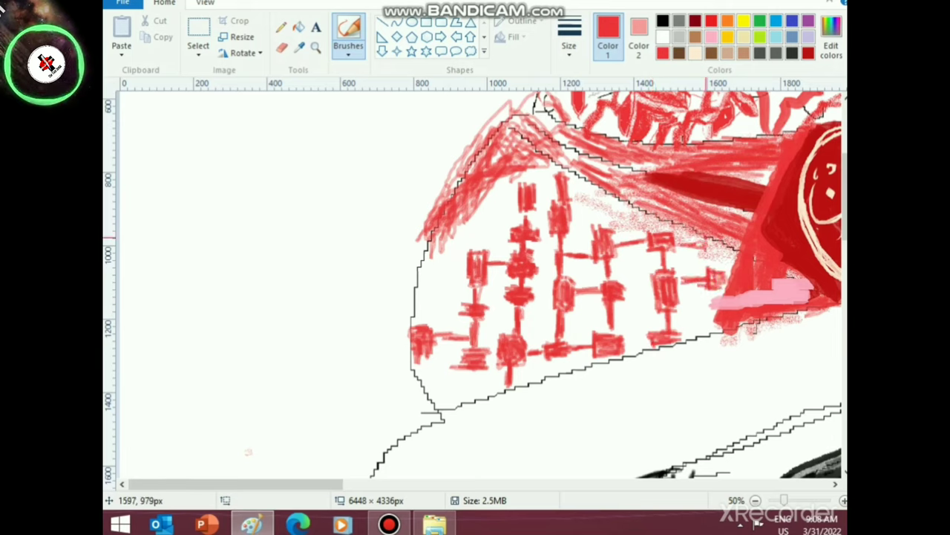
- Fill the side panel's remaining gaps along its outer edge, upper seam and lower corner with small linked red blocks
mouse_move(422, 287)
left_mouse_down()
mouse_move(451, 285)
mouse_move(438, 297)
mouse_move(432, 277)
mouse_move(453, 281)
mouse_move(435, 284)
mouse_move(429, 266)
mouse_move(464, 310)
mouse_move(430, 321)
mouse_move(432, 307)
left_mouse_up()
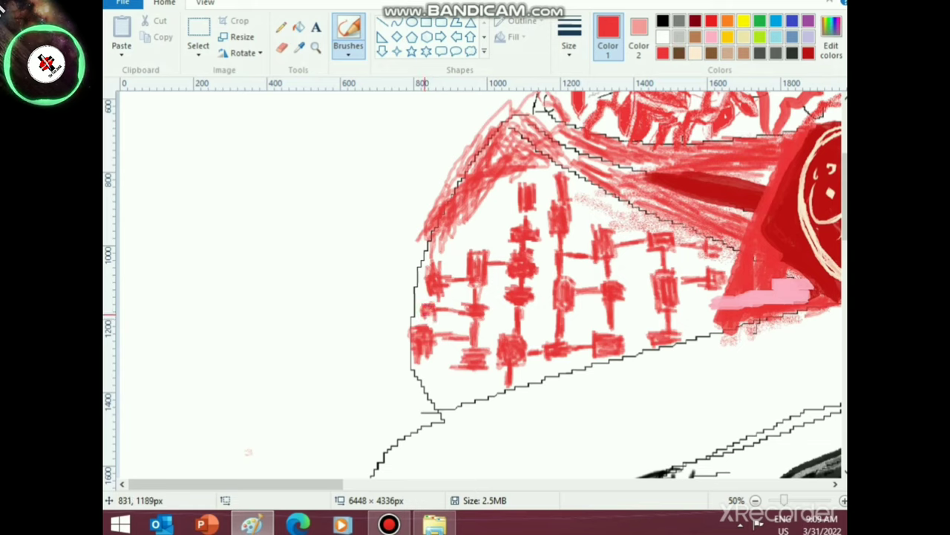
mouse_move(567, 198)
left_mouse_down()
mouse_move(587, 208)
mouse_move(620, 208)
left_mouse_up()
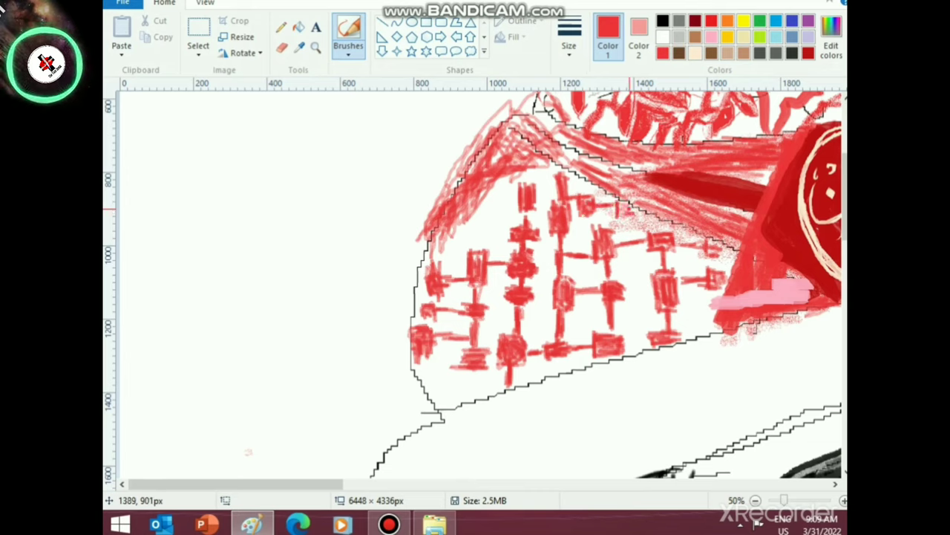
mouse_move(425, 394)
left_mouse_down()
mouse_move(460, 387)
mouse_move(472, 401)
left_mouse_up()
mouse_move(473, 395)
left_mouse_down()
mouse_move(459, 392)
mouse_move(469, 382)
left_mouse_up()
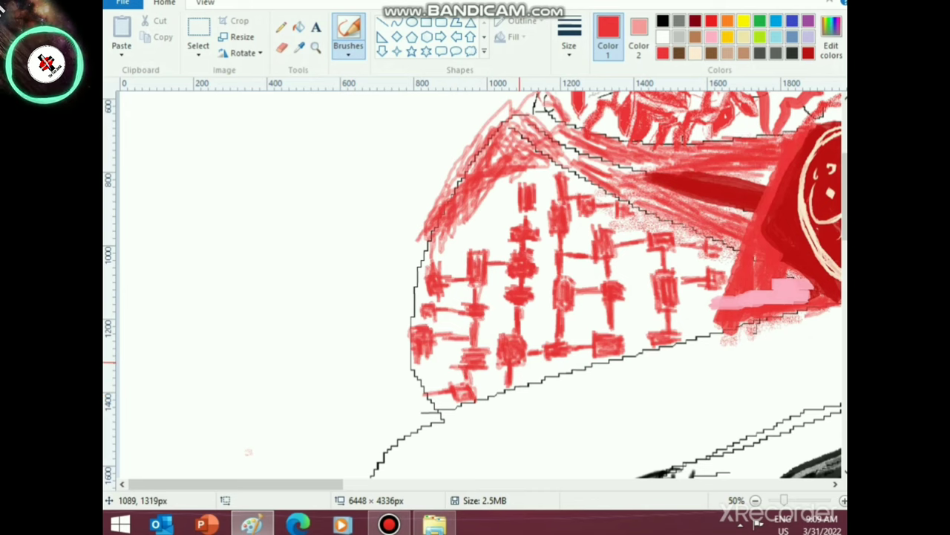
scroll(522, 371, "down", 2, "ctrl")
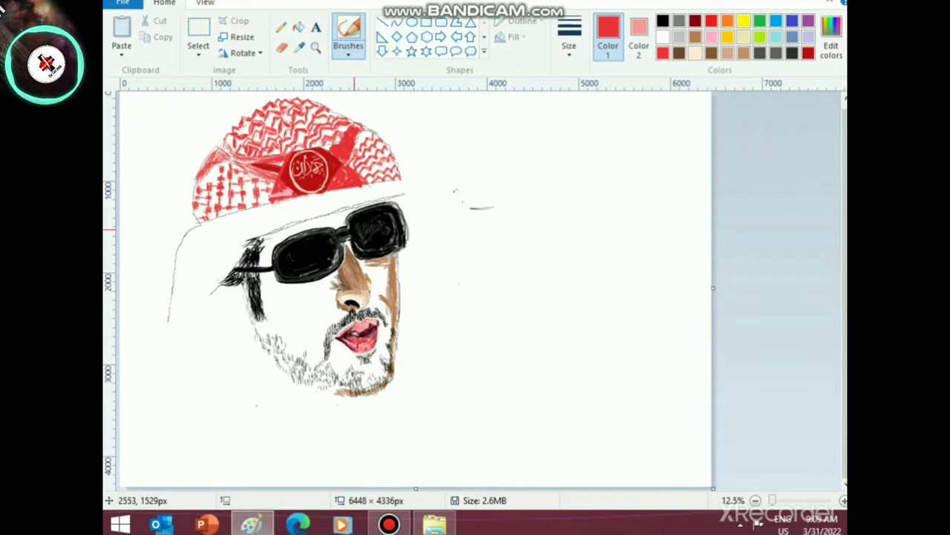
- Select the hat with a free-form selection and shift it slightly upward and outward from the face
left_click(197, 54)
left_click(244, 102)
mouse_move(194, 141)
left_mouse_down()
mouse_move(197, 236)
mouse_move(383, 196)
mouse_move(387, 103)
mouse_move(334, 89)
mouse_move(206, 123)
mouse_move(183, 153)
mouse_move(236, 139)
mouse_move(234, 128)
mouse_move(235, 139)
left_mouse_up()
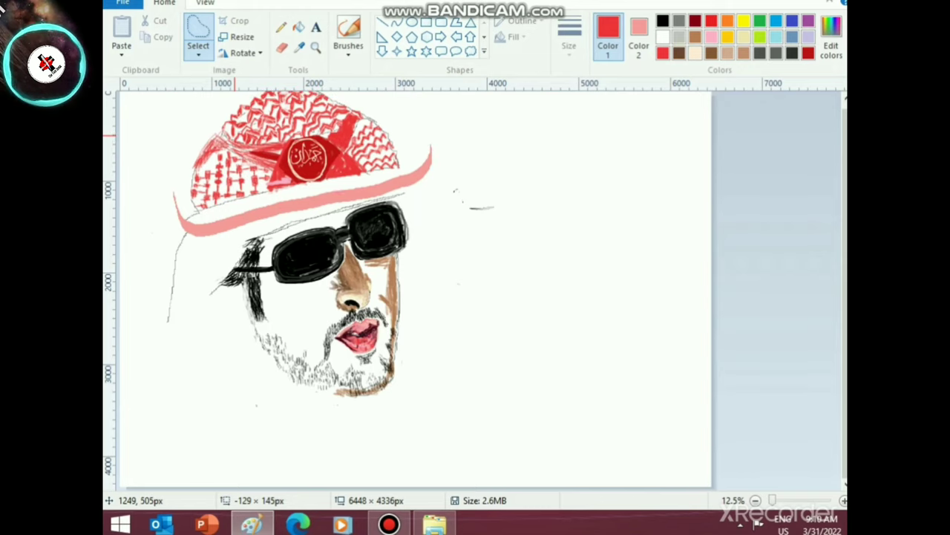
mouse_move(239, 138)
left_mouse_down()
mouse_move(243, 180)
mouse_move(243, 146)
mouse_move(514, 233)
mouse_move(449, 171)
mouse_move(492, 157)
mouse_move(499, 163)
mouse_move(310, 124)
mouse_move(255, 176)
mouse_move(239, 152)
left_mouse_up()
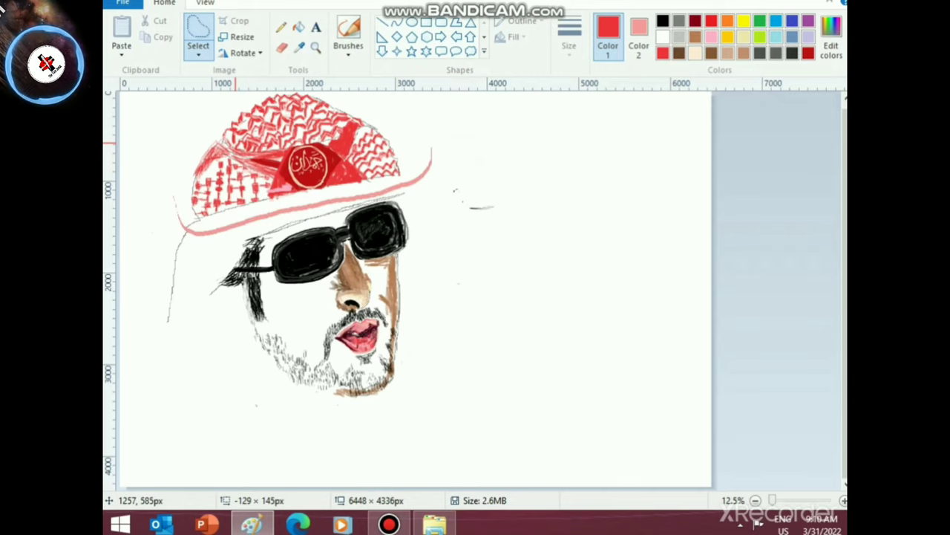
mouse_move(234, 143)
left_mouse_down()
mouse_move(237, 153)
mouse_move(234, 141)
left_mouse_up()
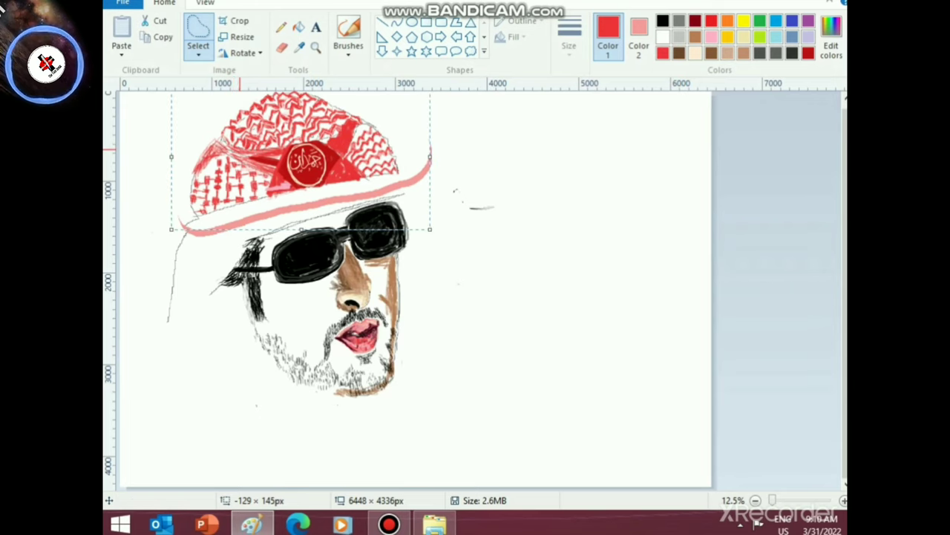
left_click(551, 239)
scroll(550, 239, "up", 1)
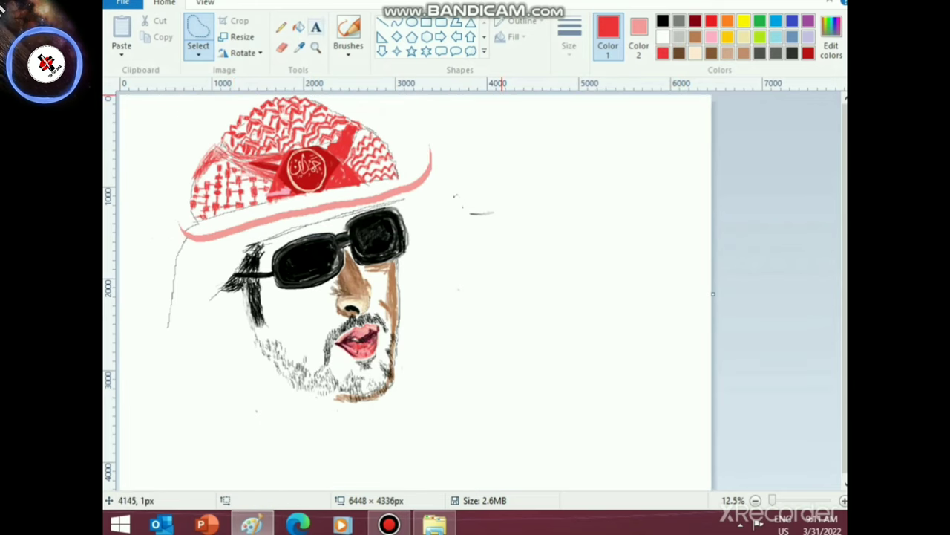
- Fill the pink strip left under the moved hat with white
left_click(299, 27)
left_click(663, 37)
left_click(414, 186)
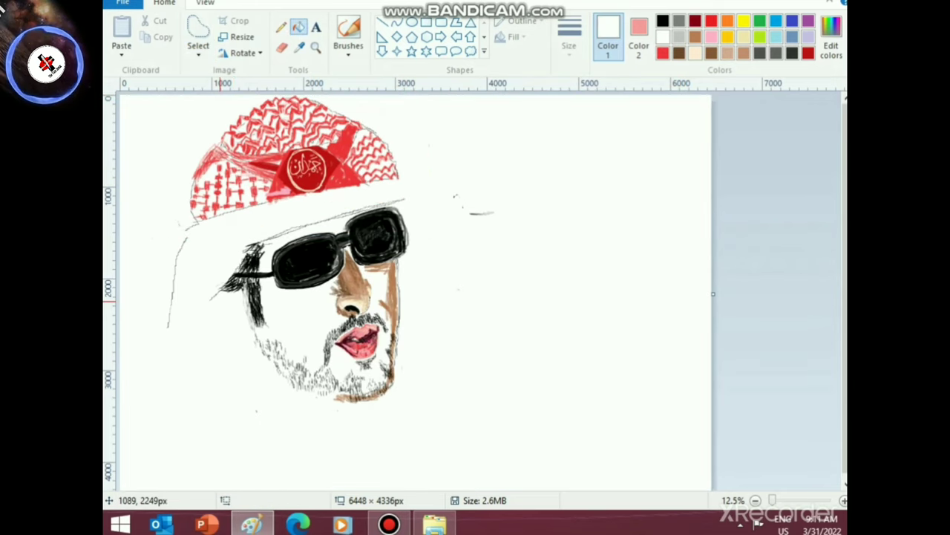
- Select the whole portrait with a rectangular selection, move it towards the canvas centre and enlarge it to 3976 × 3888 px
left_click(197, 52)
left_click(250, 88)
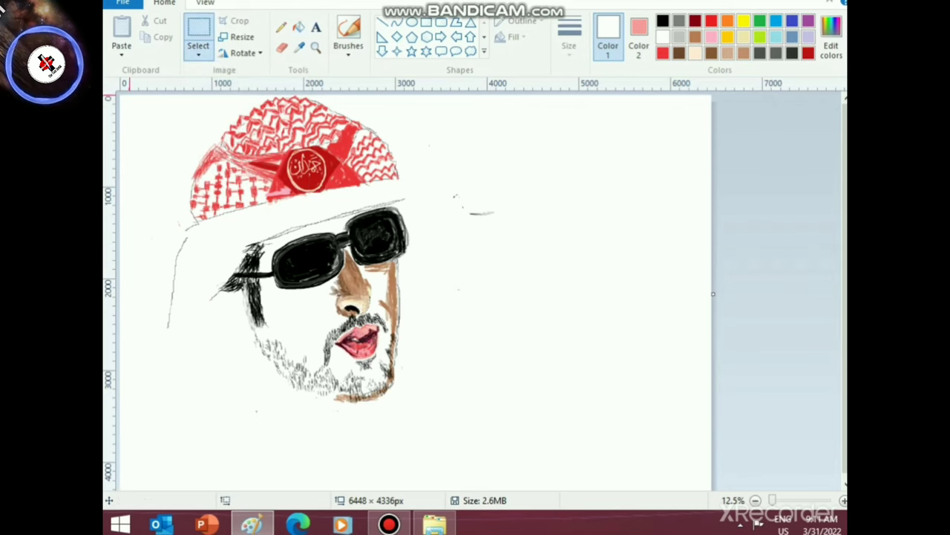
left_click_drag(137, 97, 467, 423)
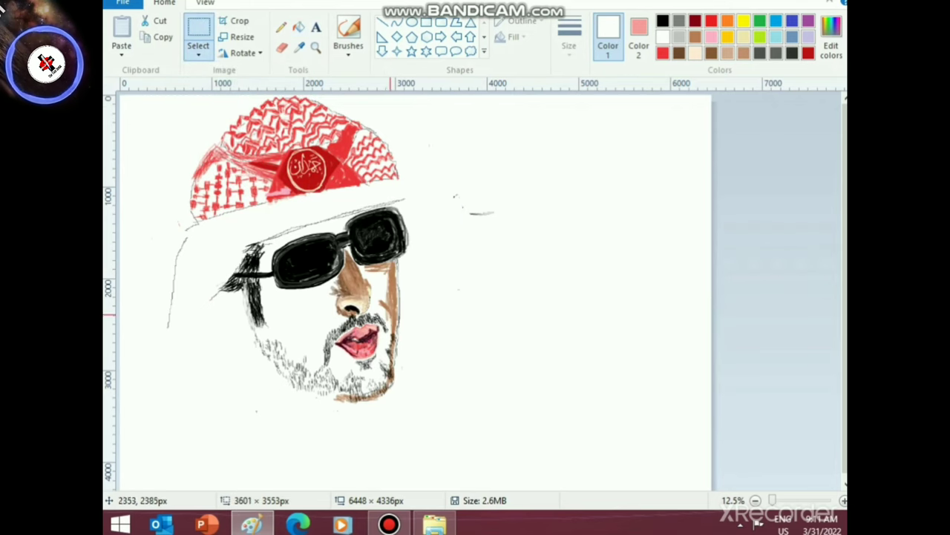
mouse_move(333, 302)
left_mouse_down()
mouse_move(423, 371)
mouse_move(454, 358)
mouse_move(457, 329)
left_mouse_up()
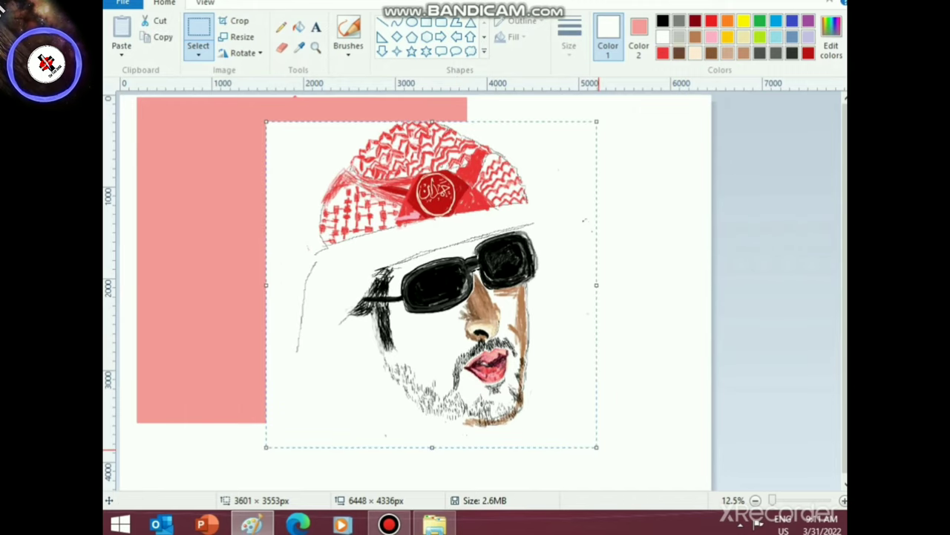
mouse_move(596, 447)
left_mouse_down()
mouse_move(620, 450)
mouse_move(622, 477)
left_mouse_up()
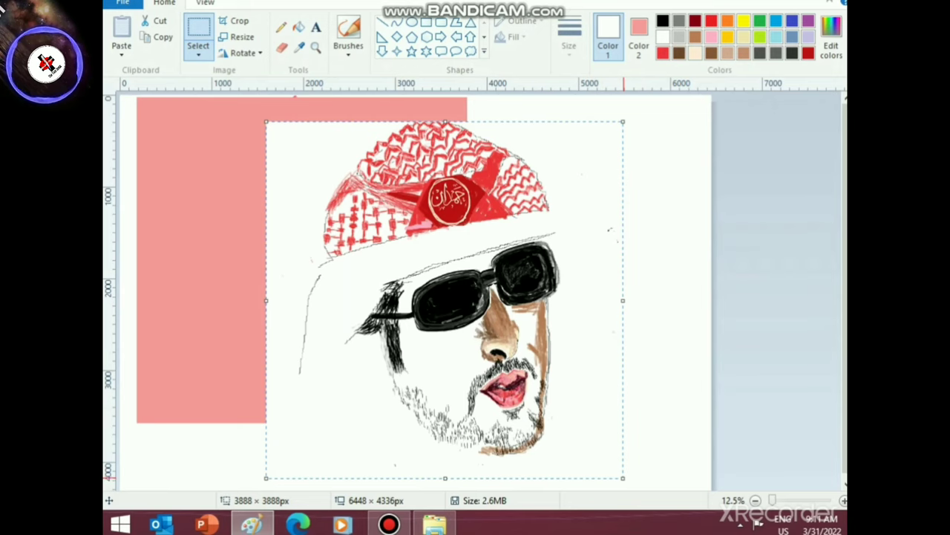
left_click_drag(624, 309, 631, 306)
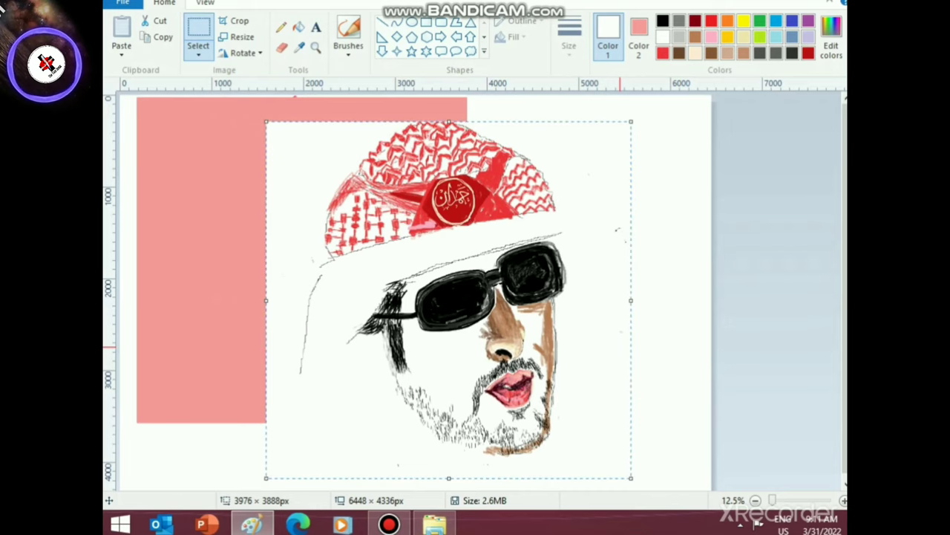
key("Escape")
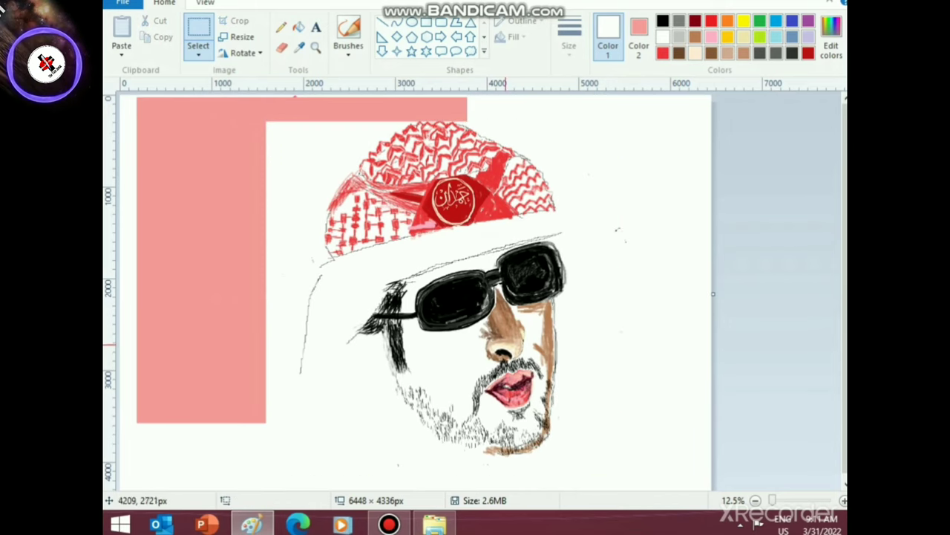
- Fill the pink area left behind the moved portrait with white and widen the canvas to 7992 px
left_click(298, 27)
left_click(207, 216)
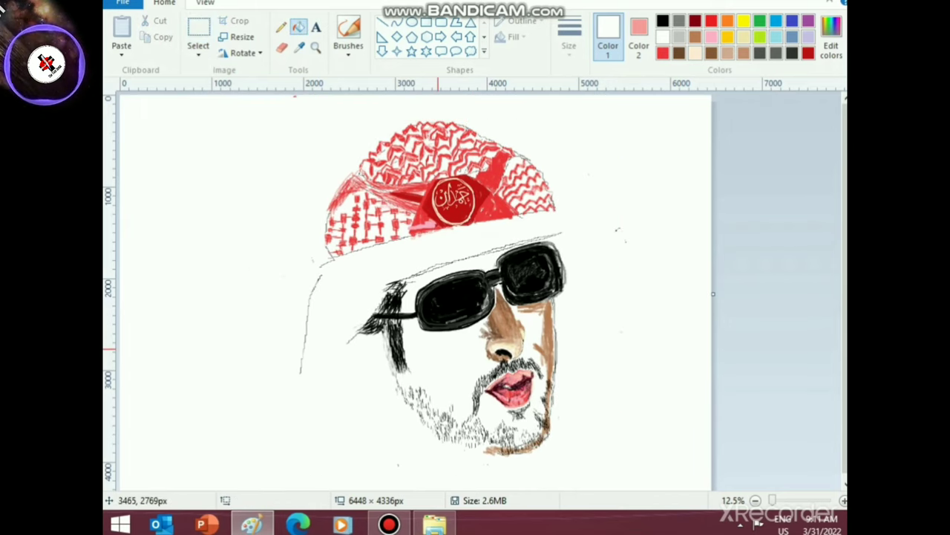
scroll(381, 353, "down", 1)
left_click_drag(712, 294, 851, 294)
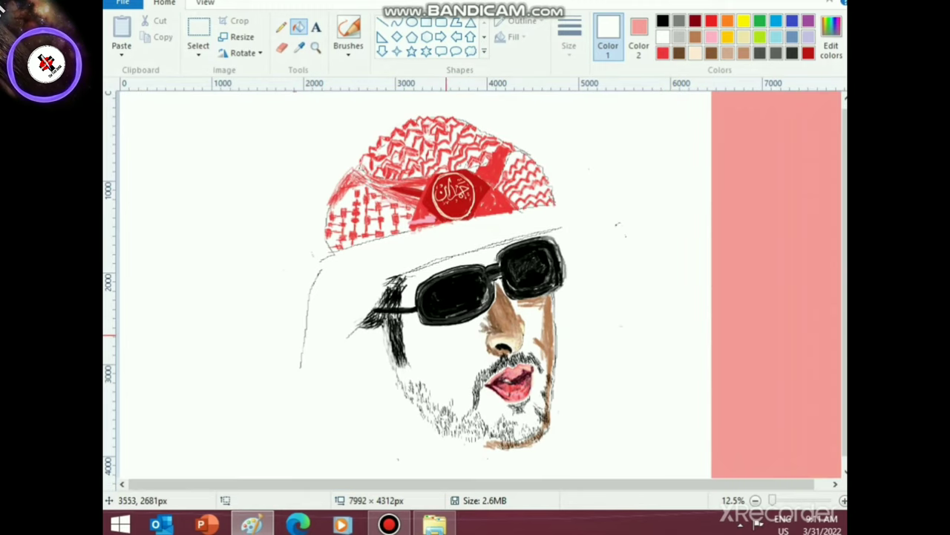
- Fill the pink strip added by widening the canvas with white
left_click(769, 168)
scroll(564, 371, "up", 1)
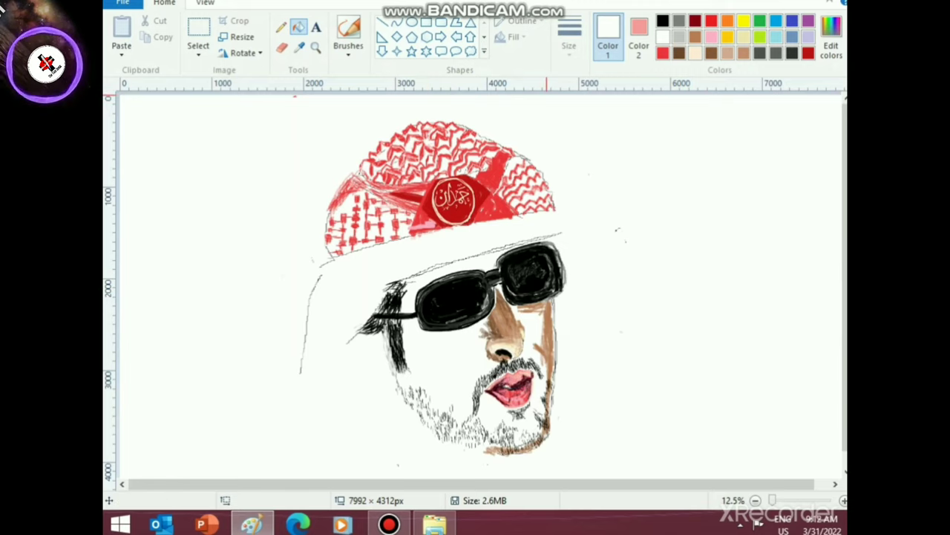
- Draw short red hatch strokes with the natural pencil brush along the hat's entire lower edge, with denser hatching beneath the badge
left_click(348, 46)
left_click(436, 104)
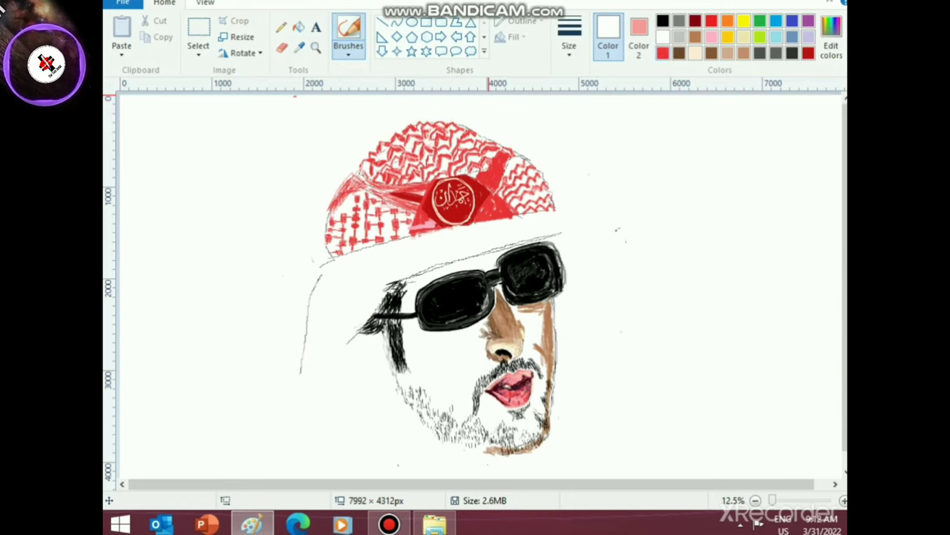
left_click(663, 53)
left_click_drag(340, 209, 351, 197)
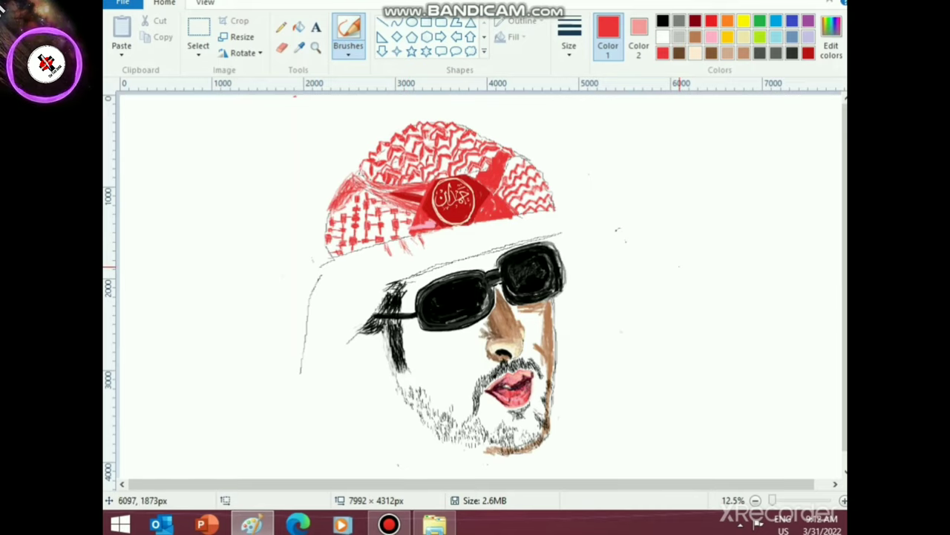
scroll(679, 266, "up", 1)
left_click_drag(257, 484, 396, 484)
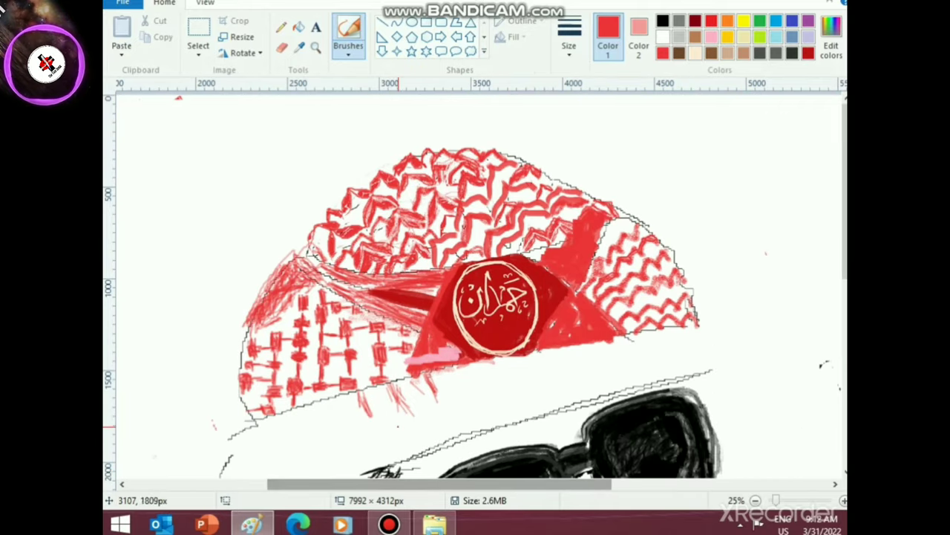
scroll(399, 427, "down", 3)
mouse_move(317, 304)
left_mouse_down()
mouse_move(330, 328)
mouse_move(322, 307)
mouse_move(334, 325)
mouse_move(368, 310)
left_mouse_up()
left_click_drag(387, 291, 402, 310)
mouse_move(429, 280)
left_mouse_down()
mouse_move(436, 312)
mouse_move(419, 310)
mouse_move(468, 289)
left_mouse_up()
mouse_move(500, 268)
left_mouse_down()
mouse_move(510, 284)
mouse_move(508, 272)
mouse_move(558, 258)
mouse_move(622, 258)
mouse_move(689, 239)
left_mouse_up()
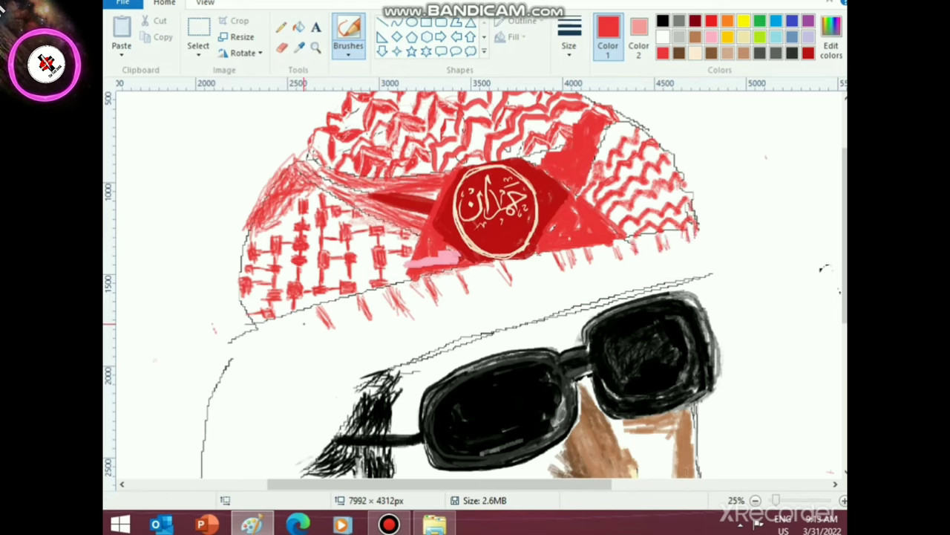
mouse_move(262, 326)
left_mouse_down()
mouse_move(272, 350)
mouse_move(281, 334)
mouse_move(283, 351)
mouse_move(295, 318)
mouse_move(303, 340)
mouse_move(284, 337)
mouse_move(256, 364)
left_mouse_up()
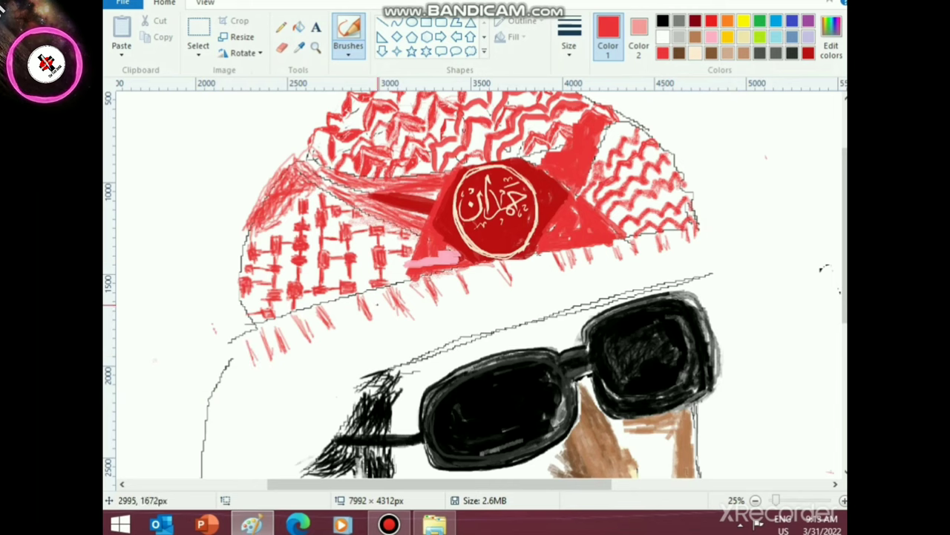
mouse_move(379, 304)
left_mouse_down()
mouse_move(372, 296)
mouse_move(404, 305)
mouse_move(449, 292)
left_mouse_up()
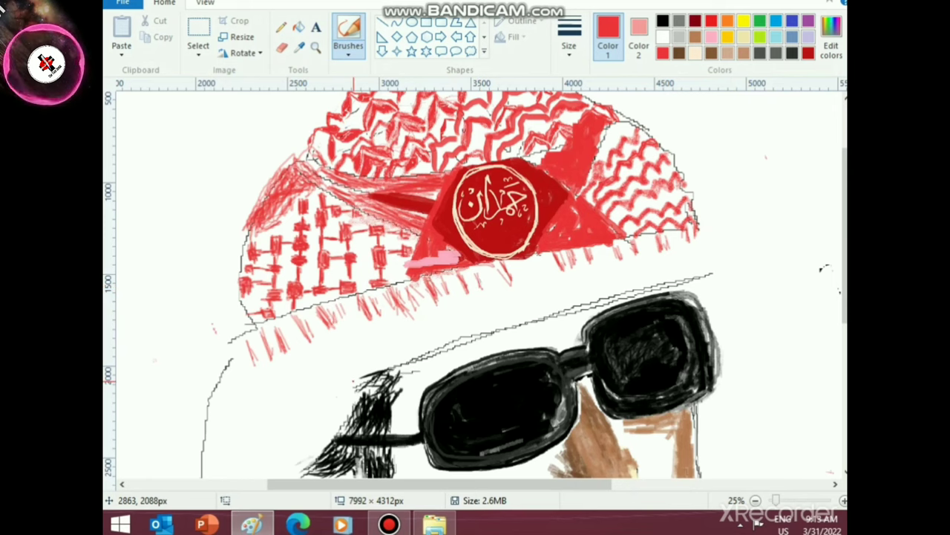
- Draw a thin red line along the lower ends of the hatch strokes, closing off a band across the hat
left_click(348, 52)
left_click(802, 196)
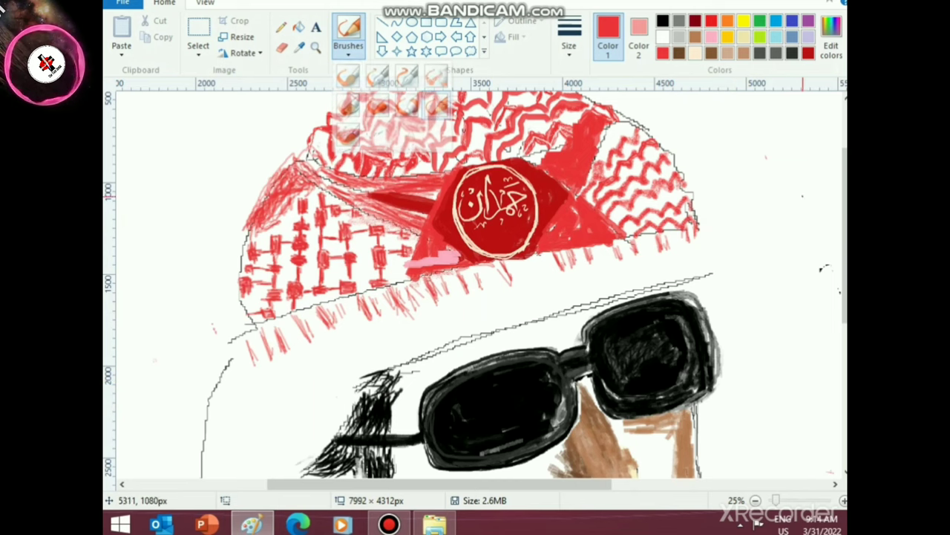
scroll(615, 213, "down", 2)
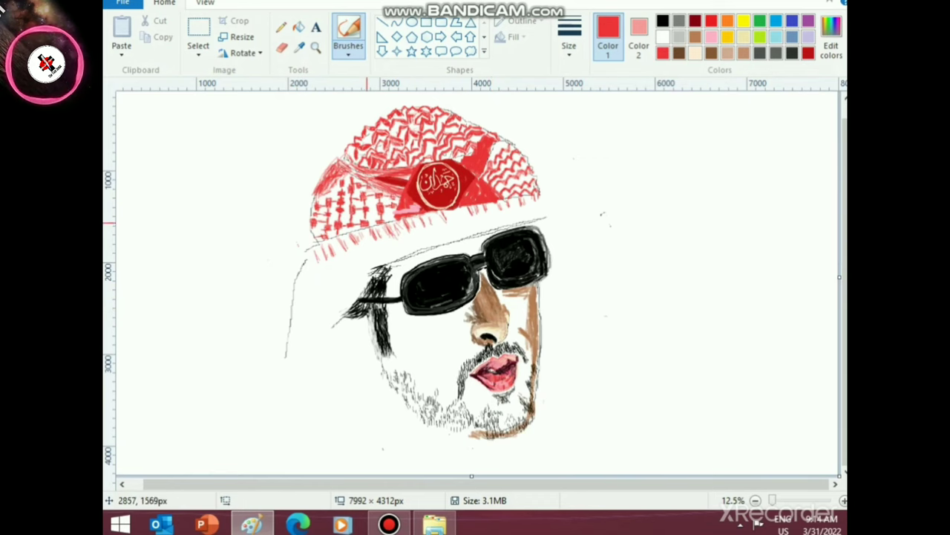
scroll(383, 311, "up", 3)
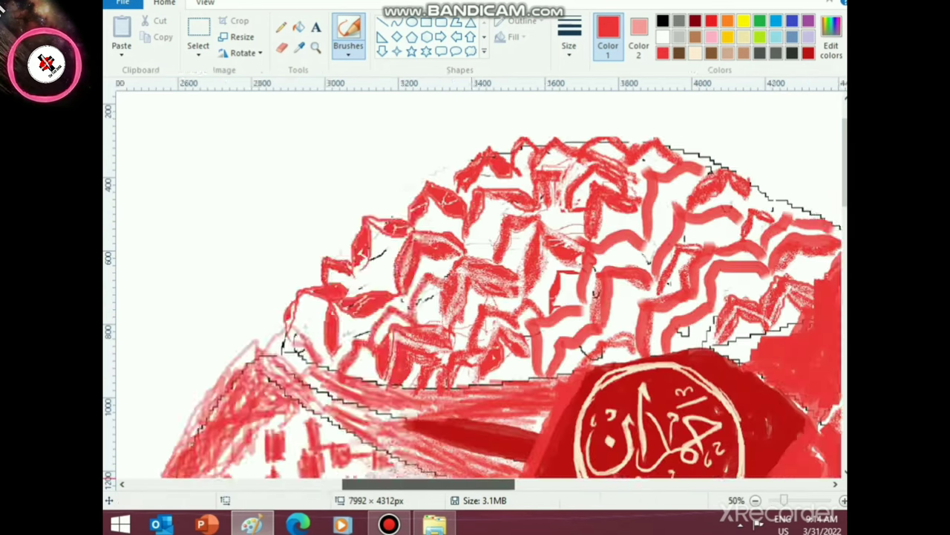
scroll(464, 456, "down", 4)
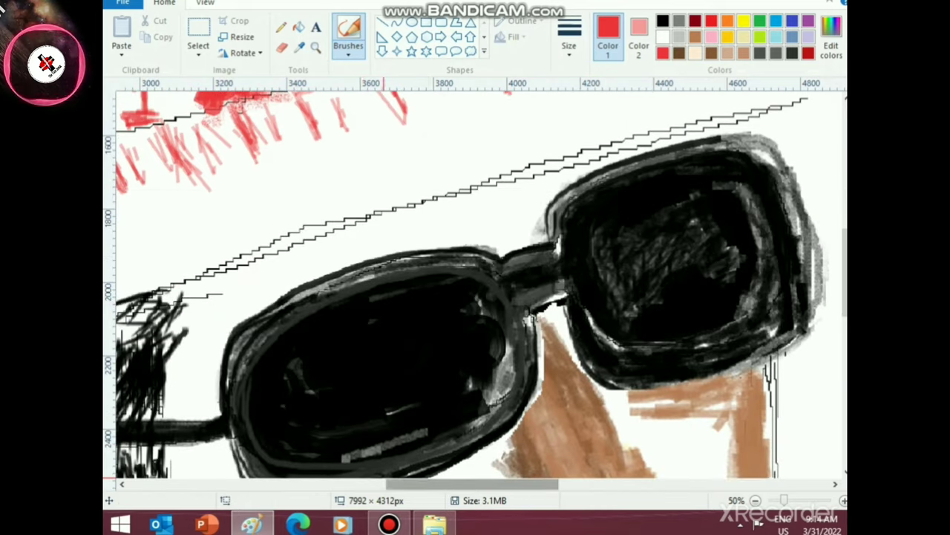
left_click_drag(403, 484, 362, 484)
scroll(511, 484, "down", 1)
scroll(245, 341, "up", 2)
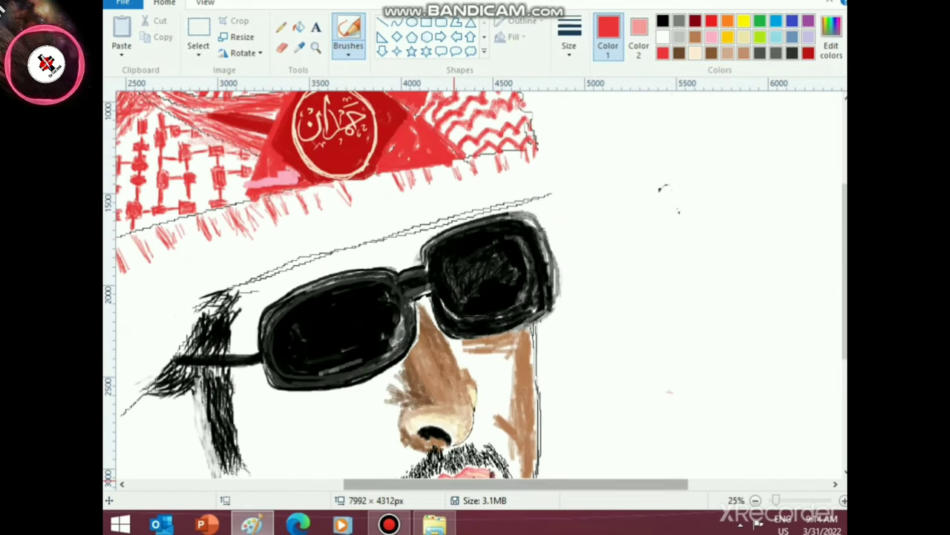
left_click_drag(566, 485, 511, 484)
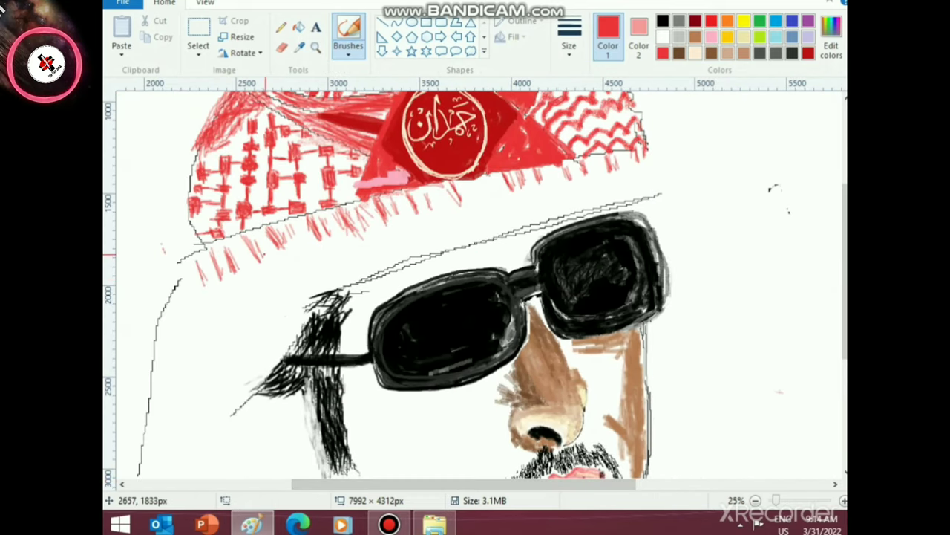
left_click_drag(265, 255, 638, 166)
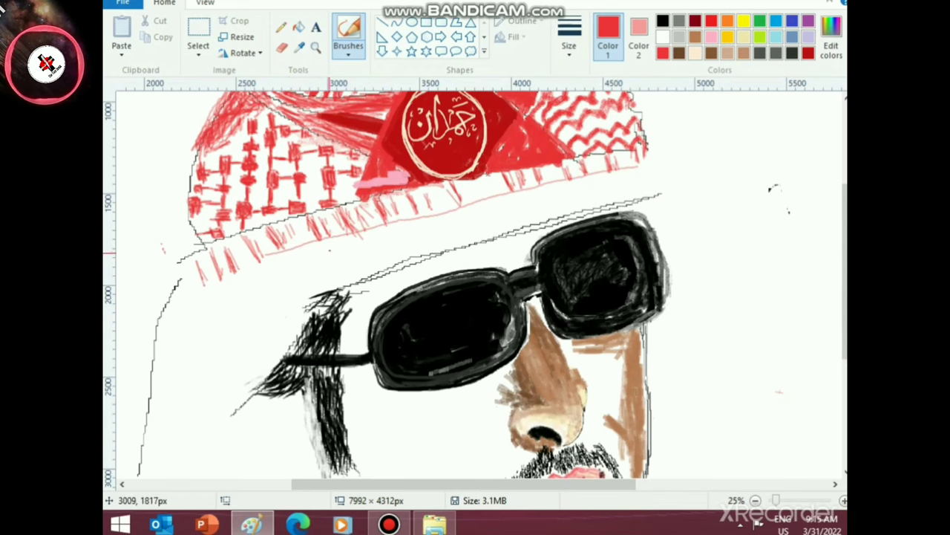
mouse_move(204, 283)
left_mouse_down()
mouse_move(258, 270)
mouse_move(299, 243)
mouse_move(380, 224)
left_mouse_up()
- Switch to a bolder brush and thicken the red line along the lower edge of the hatched band
left_click(349, 51)
left_click(378, 105)
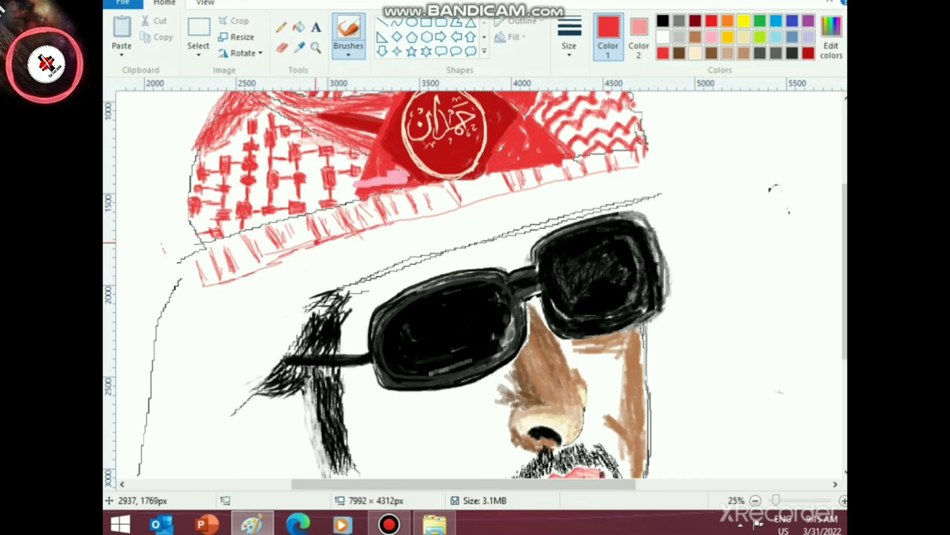
mouse_move(202, 283)
left_mouse_down()
mouse_move(321, 262)
mouse_move(288, 257)
mouse_move(350, 235)
left_mouse_up()
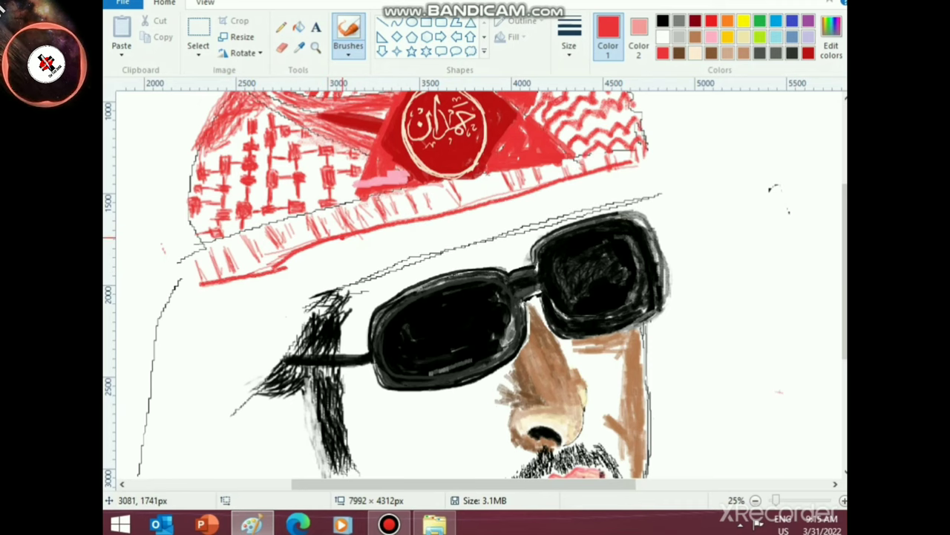
- Paint two rows of solid red diamonds beneath the hatched band, from the temple to the middle of the forehead
mouse_move(339, 239)
left_mouse_down()
mouse_move(345, 258)
mouse_move(352, 246)
mouse_move(342, 281)
mouse_move(352, 276)
left_mouse_up()
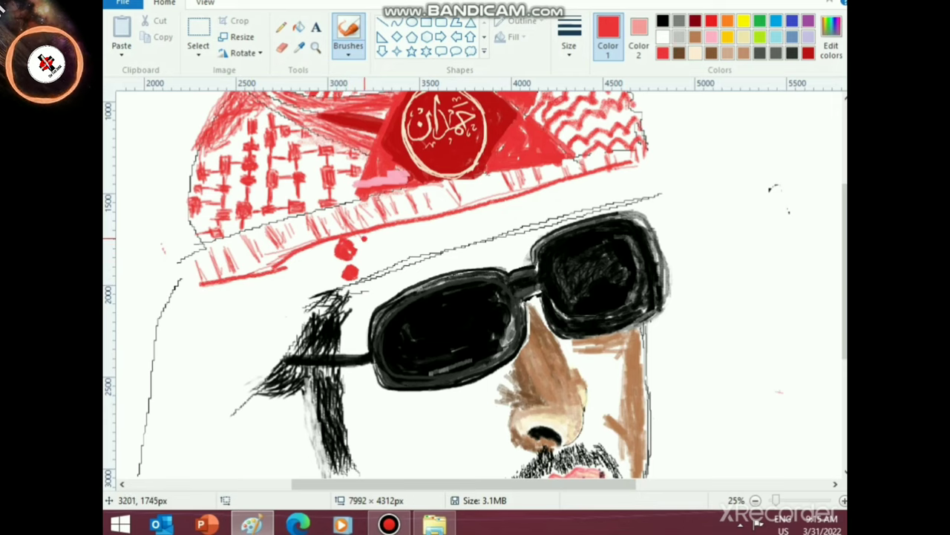
mouse_move(363, 245)
left_mouse_down()
mouse_move(383, 251)
mouse_move(368, 234)
mouse_move(378, 241)
mouse_move(368, 270)
mouse_move(383, 267)
mouse_move(379, 253)
mouse_move(372, 269)
left_mouse_up()
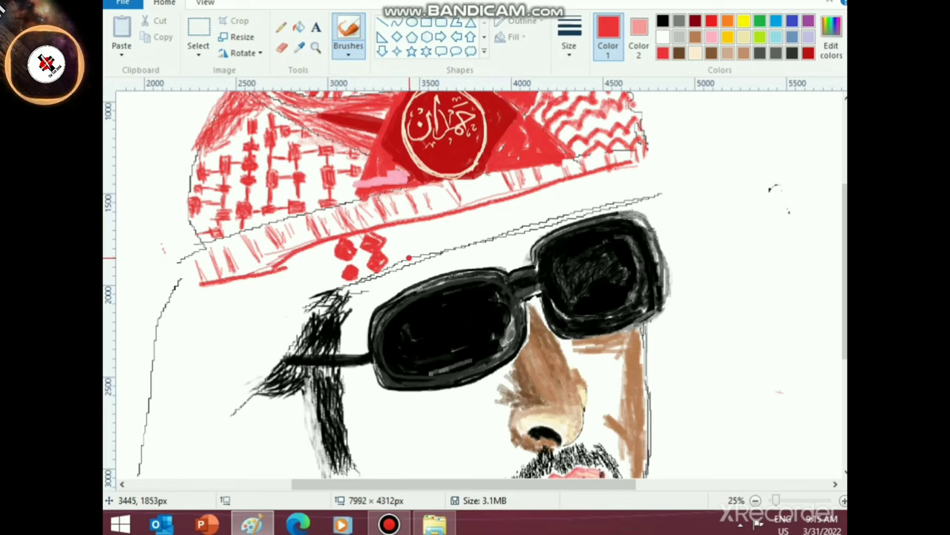
mouse_move(408, 225)
left_mouse_down()
mouse_move(394, 229)
mouse_move(406, 241)
mouse_move(409, 223)
mouse_move(398, 227)
mouse_move(396, 257)
mouse_move(444, 229)
left_mouse_up()
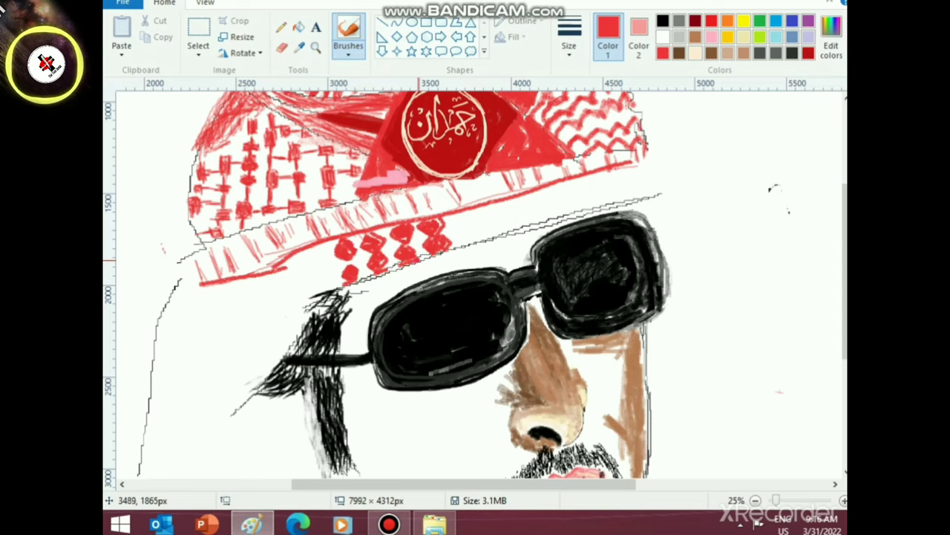
left_click_drag(438, 257, 476, 244)
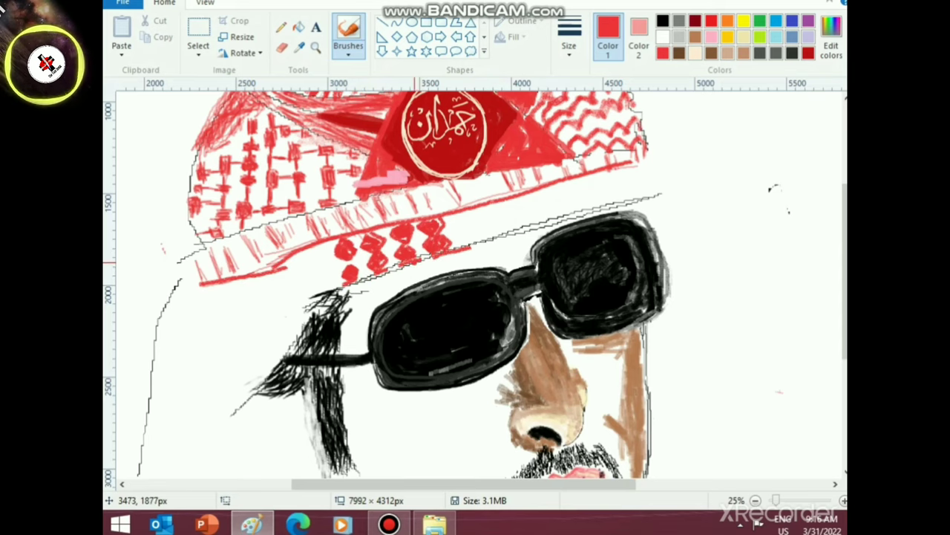
mouse_move(462, 210)
left_mouse_down()
mouse_move(447, 223)
mouse_move(463, 234)
mouse_move(461, 213)
mouse_move(460, 231)
left_mouse_up()
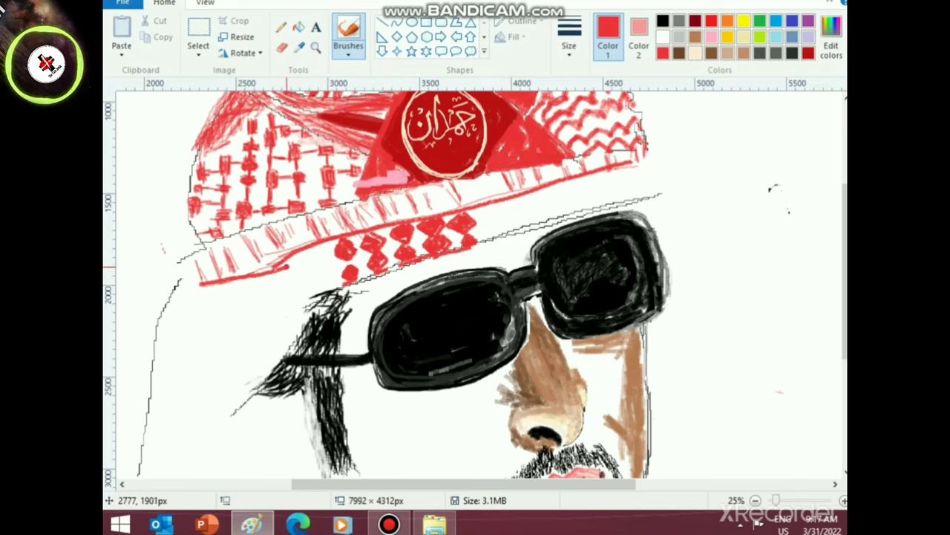
mouse_move(321, 247)
left_mouse_down()
mouse_move(324, 270)
mouse_move(326, 251)
mouse_move(309, 257)
mouse_move(325, 252)
mouse_move(317, 282)
mouse_move(331, 283)
left_mouse_up()
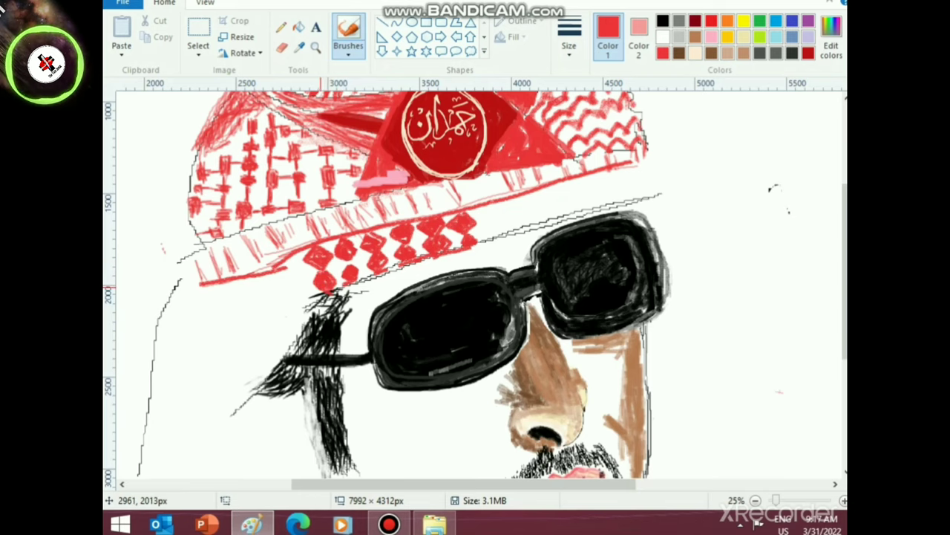
- Extend the two rows of red diamonds across the forehead to the hat's far edge above the second lens
scroll(306, 443, "down", 1)
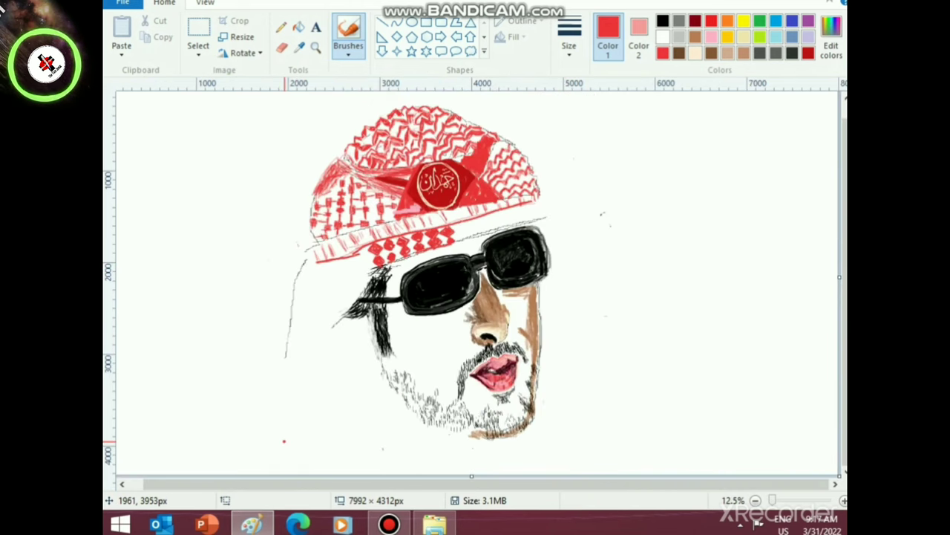
scroll(284, 472, "up", 1)
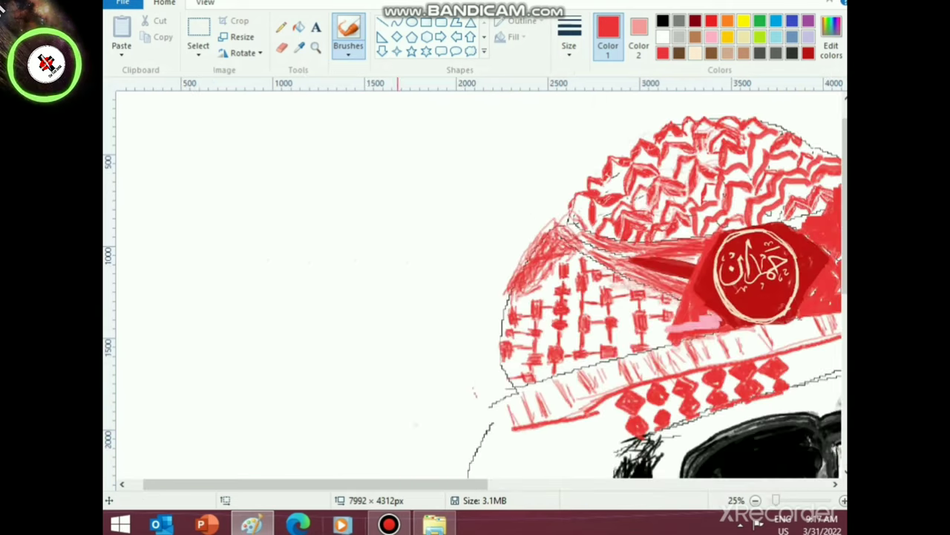
left_click_drag(398, 484, 667, 484)
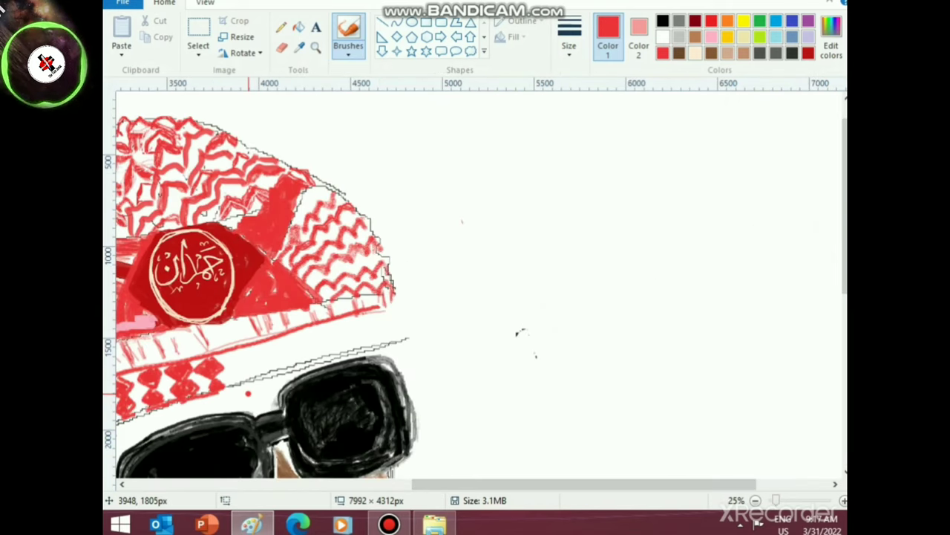
mouse_move(201, 347)
left_mouse_down()
mouse_move(248, 346)
mouse_move(224, 364)
mouse_move(257, 354)
mouse_move(234, 367)
mouse_move(252, 361)
mouse_move(231, 381)
mouse_move(243, 385)
mouse_move(281, 342)
mouse_move(295, 346)
mouse_move(280, 357)
mouse_move(260, 351)
mouse_move(284, 349)
mouse_move(274, 350)
mouse_move(281, 340)
mouse_move(287, 348)
mouse_move(271, 364)
mouse_move(281, 352)
mouse_move(292, 358)
mouse_move(258, 381)
left_mouse_up()
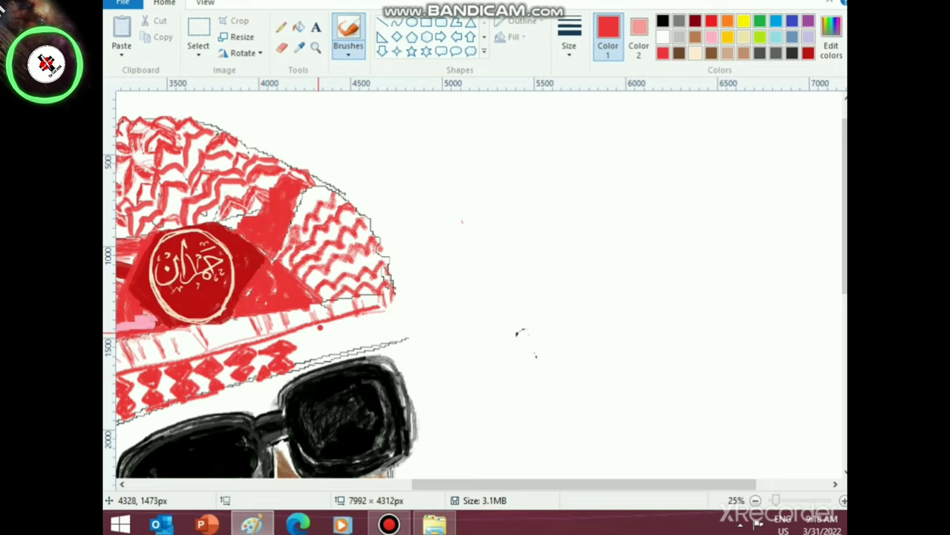
mouse_move(319, 330)
left_mouse_down()
mouse_move(379, 313)
mouse_move(363, 320)
mouse_move(381, 325)
mouse_move(388, 312)
mouse_move(380, 311)
mouse_move(372, 318)
mouse_move(383, 324)
mouse_move(383, 315)
mouse_move(367, 326)
mouse_move(349, 323)
mouse_move(399, 305)
left_mouse_up()
left_click(398, 309)
left_click(303, 352)
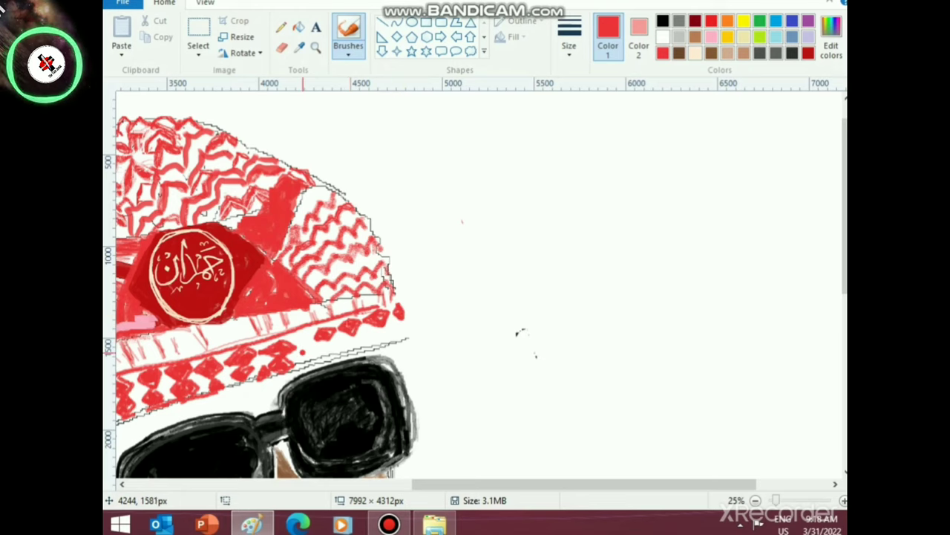
mouse_move(306, 333)
left_mouse_down()
mouse_move(298, 359)
mouse_move(371, 343)
mouse_move(355, 355)
mouse_move(372, 344)
mouse_move(367, 356)
mouse_move(353, 337)
mouse_move(380, 352)
mouse_move(381, 338)
mouse_move(397, 344)
mouse_move(405, 324)
mouse_move(398, 331)
mouse_move(410, 337)
left_mouse_up()
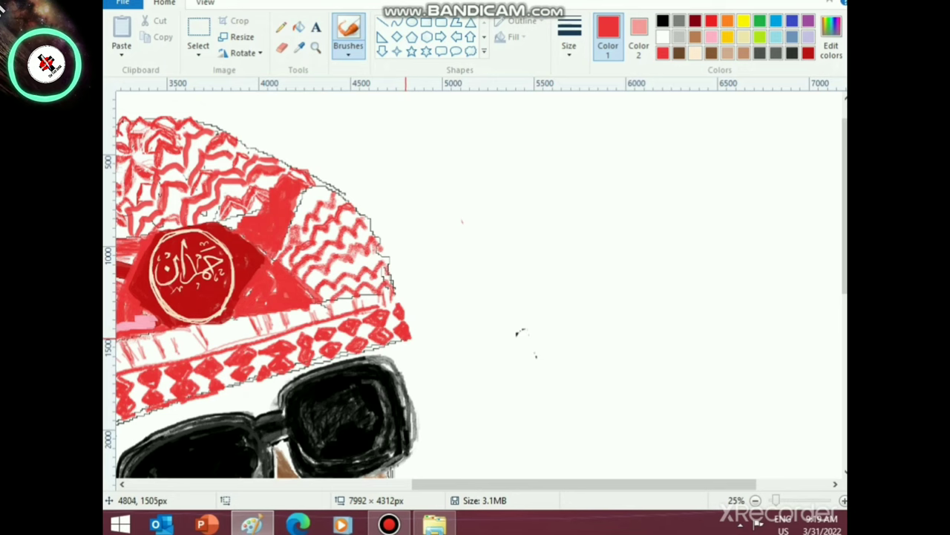
- Paint a diagonal row of three solid red diamonds on the scarf flap, rising towards the temple hair
left_click_drag(462, 484, 359, 483)
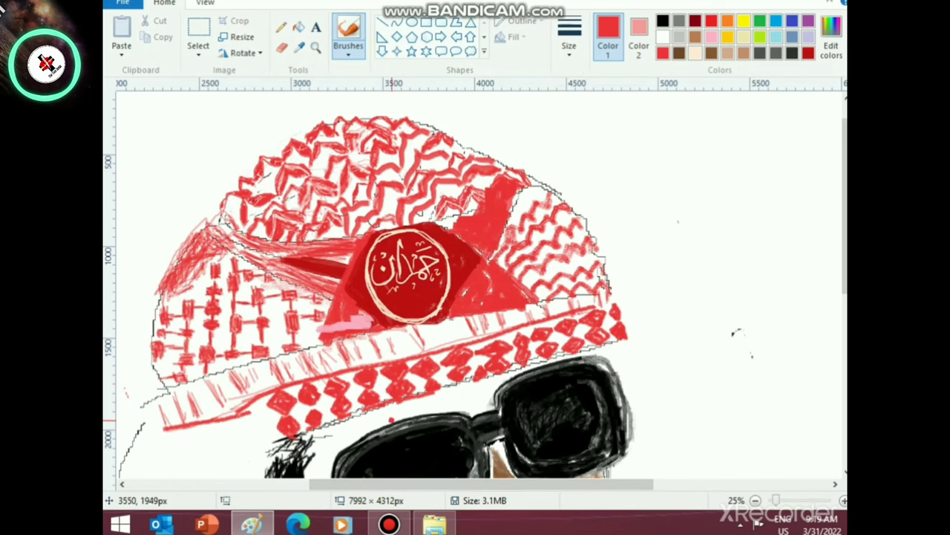
scroll(379, 427, "down", 3)
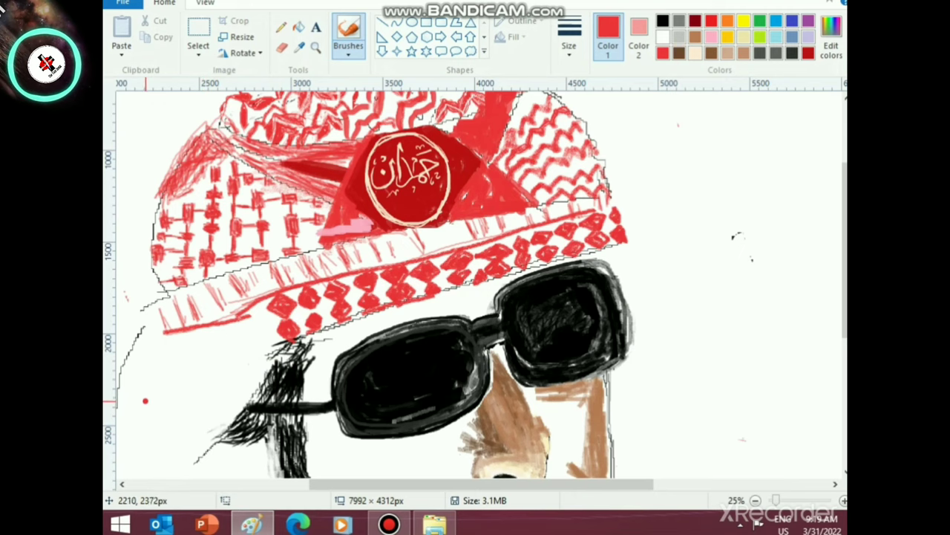
mouse_move(145, 400)
left_mouse_down()
mouse_move(135, 416)
mouse_move(157, 416)
mouse_move(171, 401)
mouse_move(143, 397)
mouse_move(157, 402)
mouse_move(145, 416)
mouse_move(154, 399)
left_mouse_up()
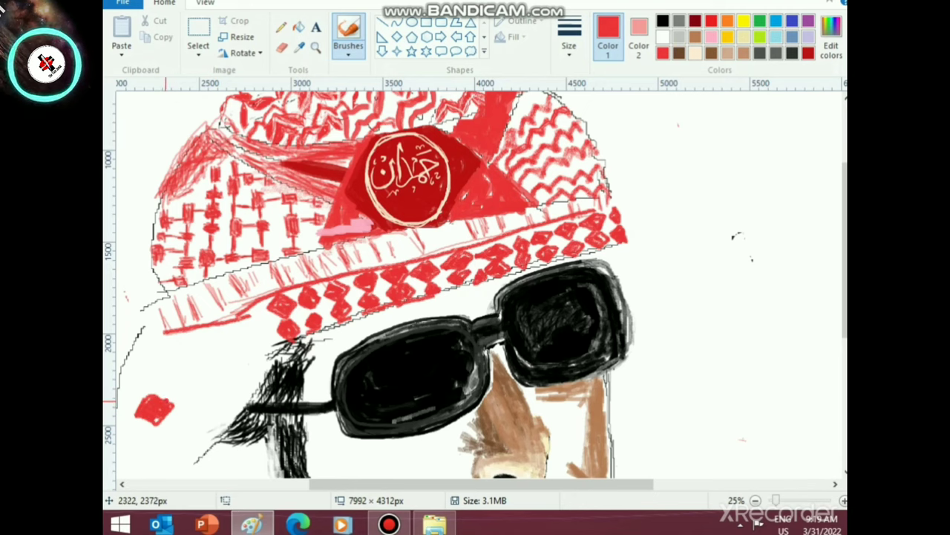
mouse_move(198, 363)
left_mouse_down()
mouse_move(178, 394)
mouse_move(213, 393)
mouse_move(201, 371)
mouse_move(180, 395)
mouse_move(213, 377)
mouse_move(195, 379)
mouse_move(197, 394)
left_mouse_up()
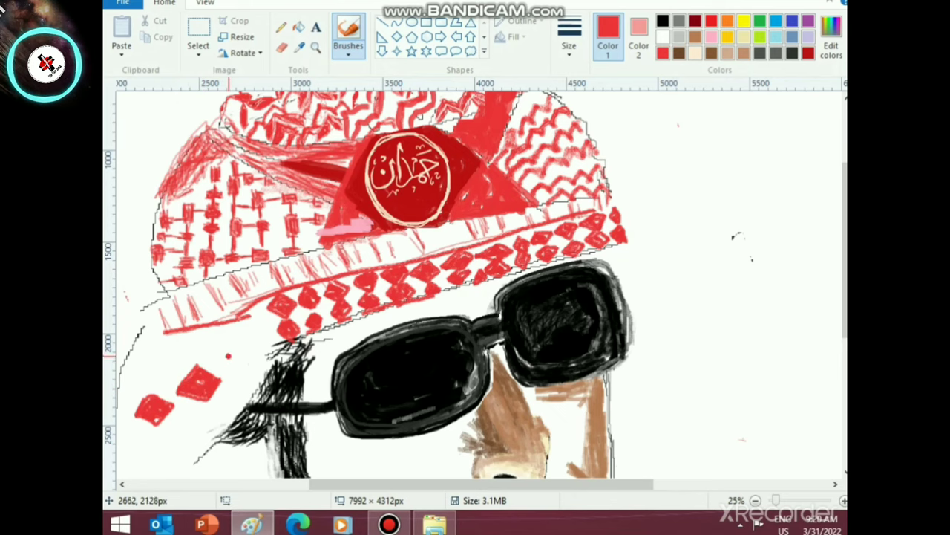
mouse_move(228, 355)
left_mouse_down()
mouse_move(250, 366)
mouse_move(231, 369)
mouse_move(262, 368)
mouse_move(247, 346)
mouse_move(236, 364)
mouse_move(260, 363)
mouse_move(241, 354)
left_mouse_up()
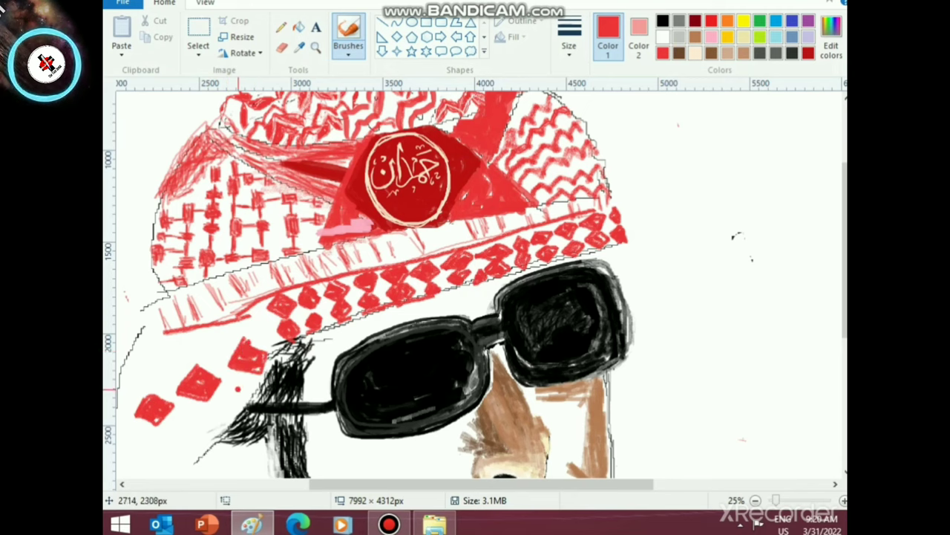
- Add red squares below and above the diagonal row, filling the flap up to the hatched band and out to its outline
scroll(176, 360, "down", 3)
mouse_move(172, 319)
left_mouse_down()
mouse_move(194, 348)
mouse_move(202, 330)
mouse_move(181, 321)
mouse_move(177, 339)
mouse_move(195, 339)
mouse_move(183, 335)
mouse_move(215, 313)
mouse_move(209, 329)
mouse_move(224, 330)
mouse_move(228, 311)
mouse_move(216, 307)
mouse_move(221, 329)
mouse_move(225, 315)
mouse_move(211, 320)
mouse_move(242, 305)
left_mouse_up()
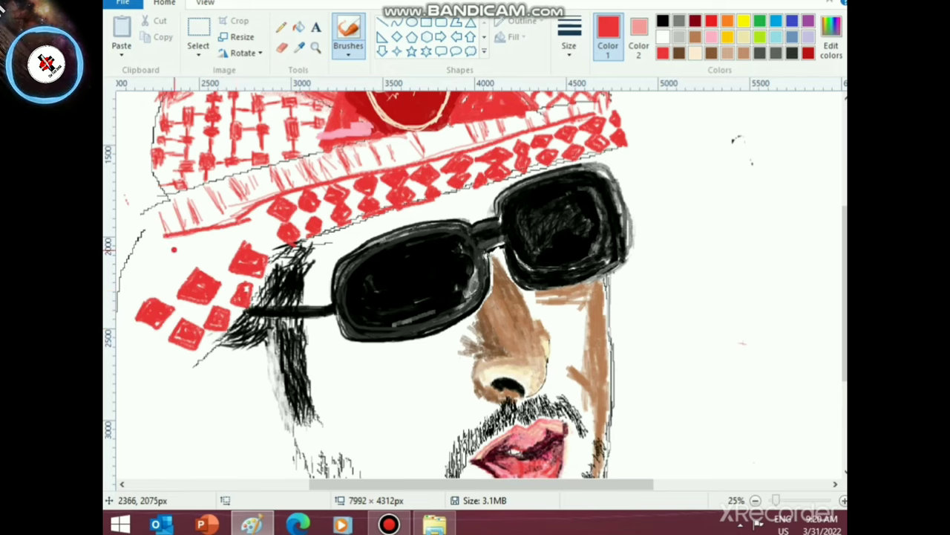
mouse_move(171, 239)
left_mouse_down()
mouse_move(168, 260)
mouse_move(199, 245)
mouse_move(200, 262)
mouse_move(212, 232)
mouse_move(225, 253)
mouse_move(215, 235)
mouse_move(215, 249)
mouse_move(229, 241)
mouse_move(215, 236)
left_mouse_up()
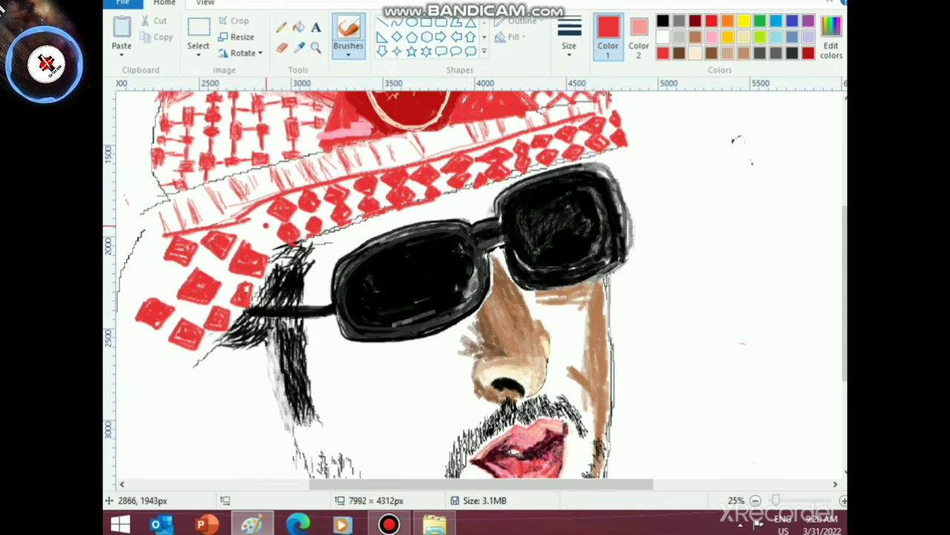
mouse_move(271, 220)
left_mouse_down()
mouse_move(260, 224)
mouse_move(274, 234)
mouse_move(256, 239)
mouse_move(268, 232)
left_mouse_up()
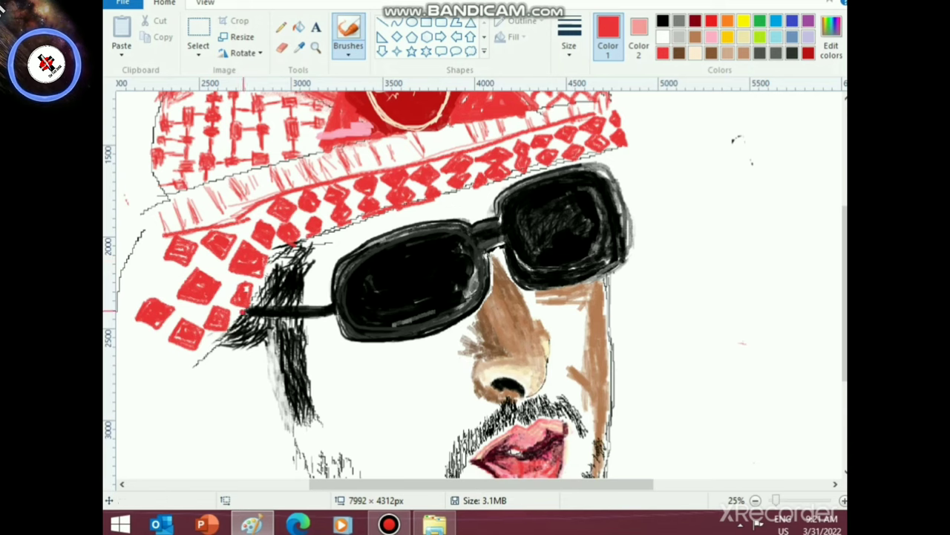
scroll(236, 263, "left", 3)
mouse_move(236, 263)
left_mouse_down()
mouse_move(234, 244)
mouse_move(245, 274)
mouse_move(229, 259)
mouse_move(236, 254)
mouse_move(233, 268)
left_mouse_up()
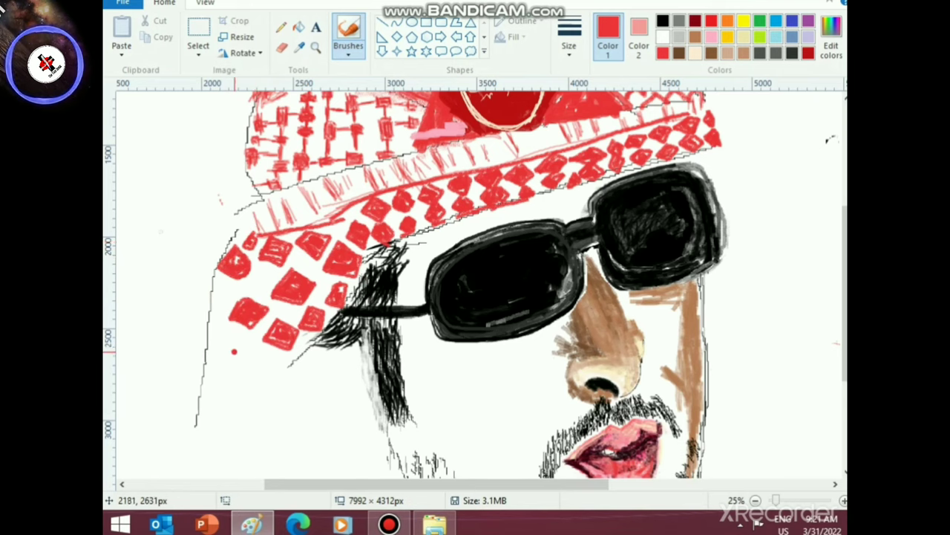
- Paint two flat red shapes at the flap's lower edge and a small one between the squares, linking the squares with short red lines
mouse_move(230, 350)
left_mouse_down()
mouse_move(253, 360)
mouse_move(230, 347)
mouse_move(219, 352)
mouse_move(288, 360)
mouse_move(261, 363)
left_mouse_up()
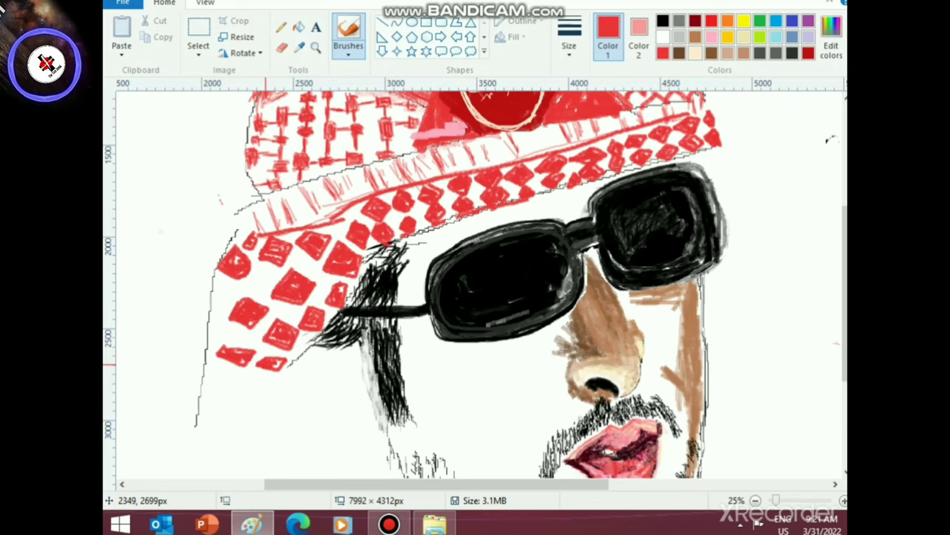
mouse_move(261, 279)
left_mouse_down()
mouse_move(263, 271)
mouse_move(259, 280)
left_mouse_up()
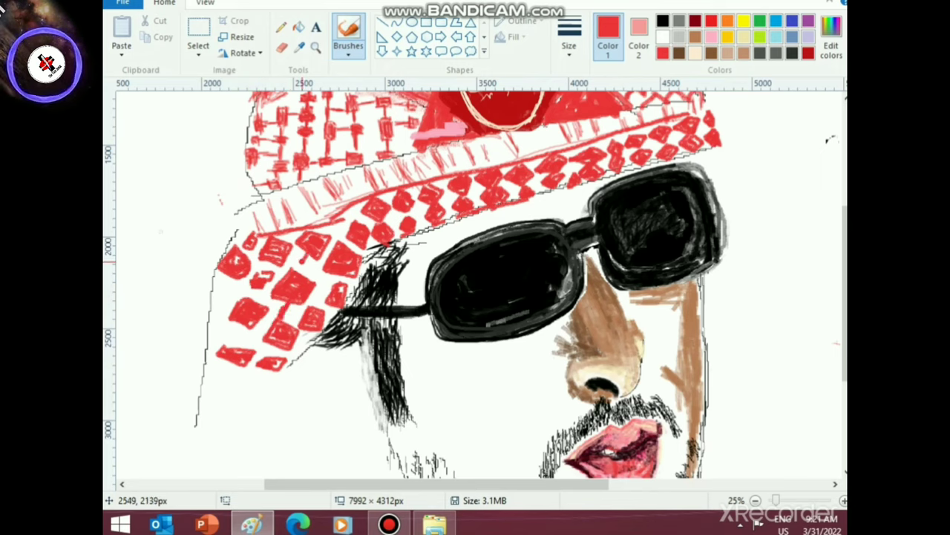
left_click(225, 304)
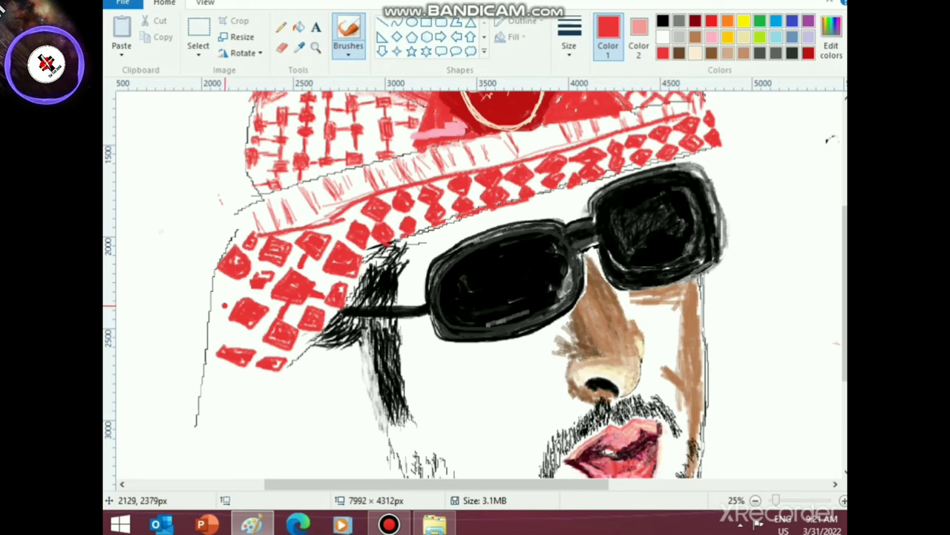
mouse_move(225, 305)
left_mouse_down()
mouse_move(260, 292)
mouse_move(275, 256)
mouse_move(273, 284)
left_mouse_up()
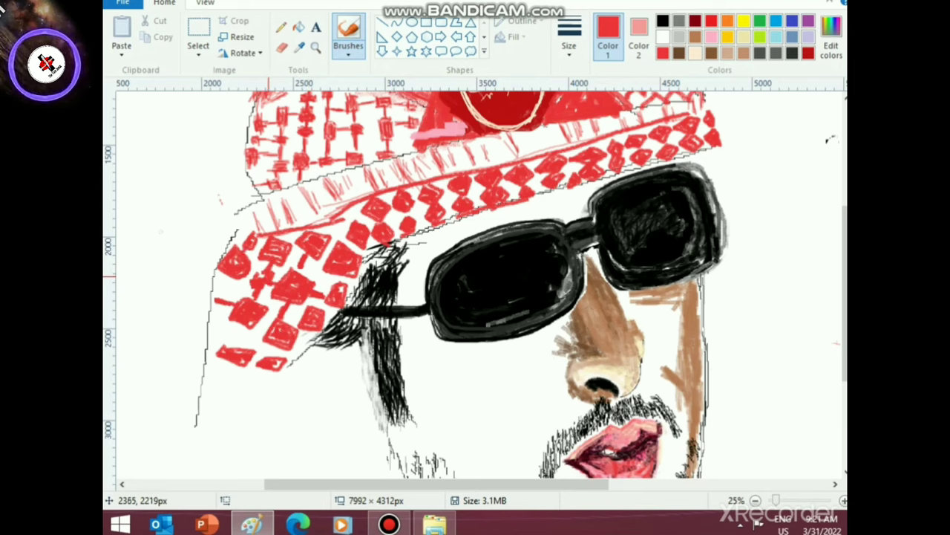
left_click_drag(236, 354, 243, 331)
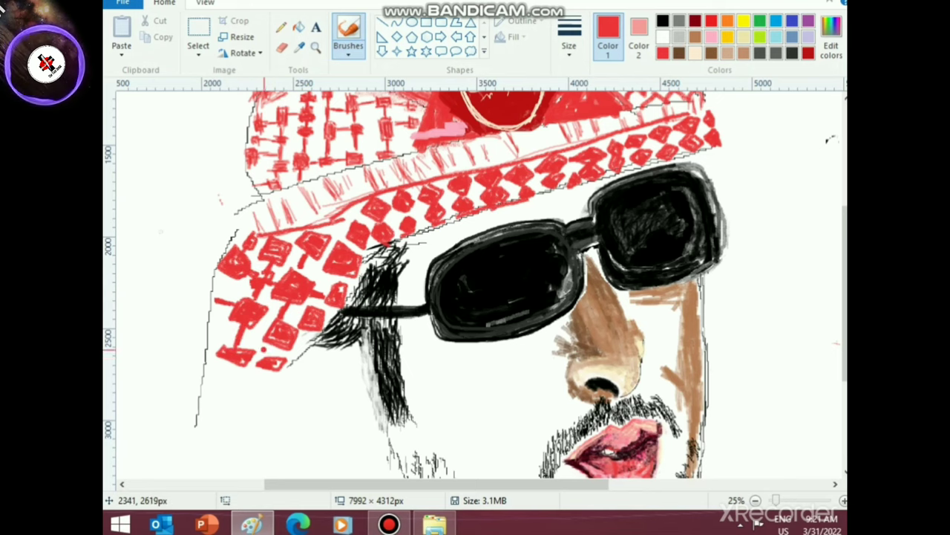
left_click_drag(274, 360, 262, 322)
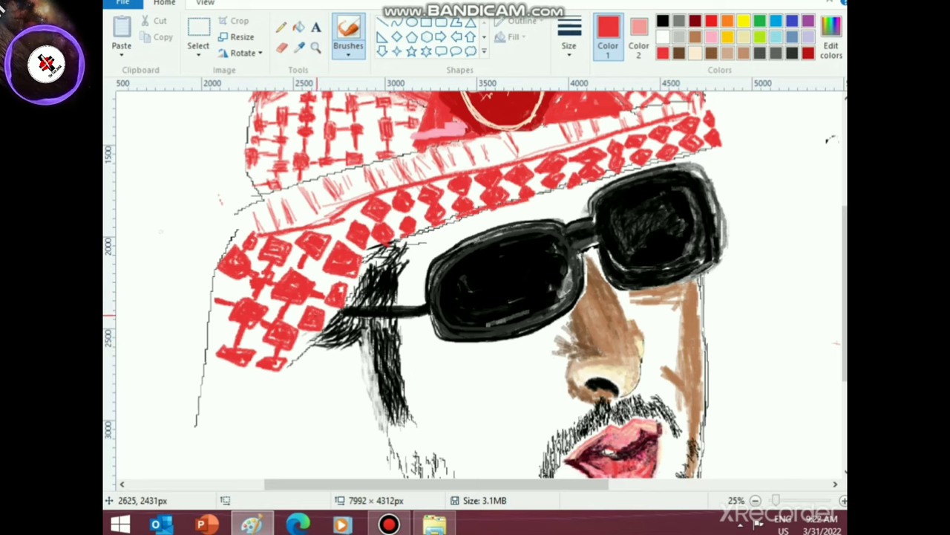
- Review the whole portrait in full-screen view
scroll(320, 327, "down", 1, "ctrl")
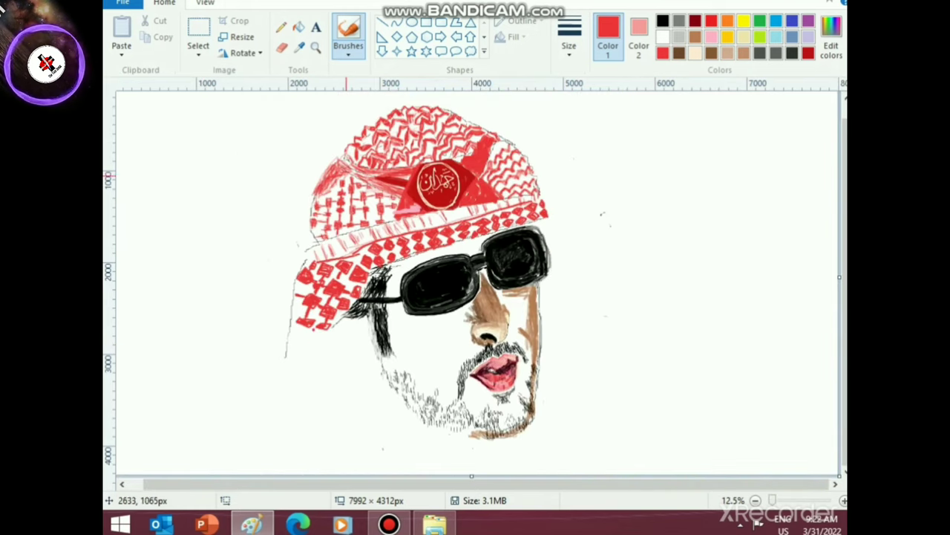
left_click(205, 3)
left_click(290, 37)
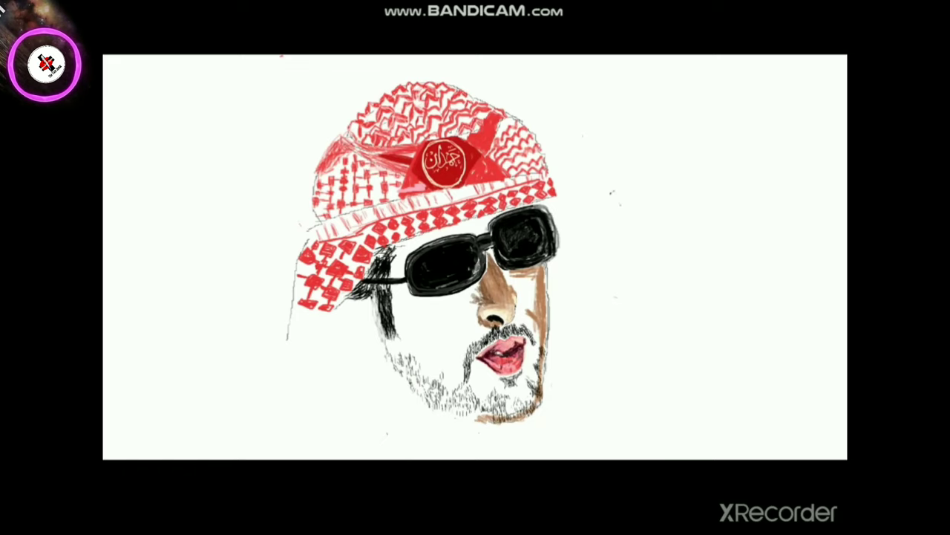
key("Escape")
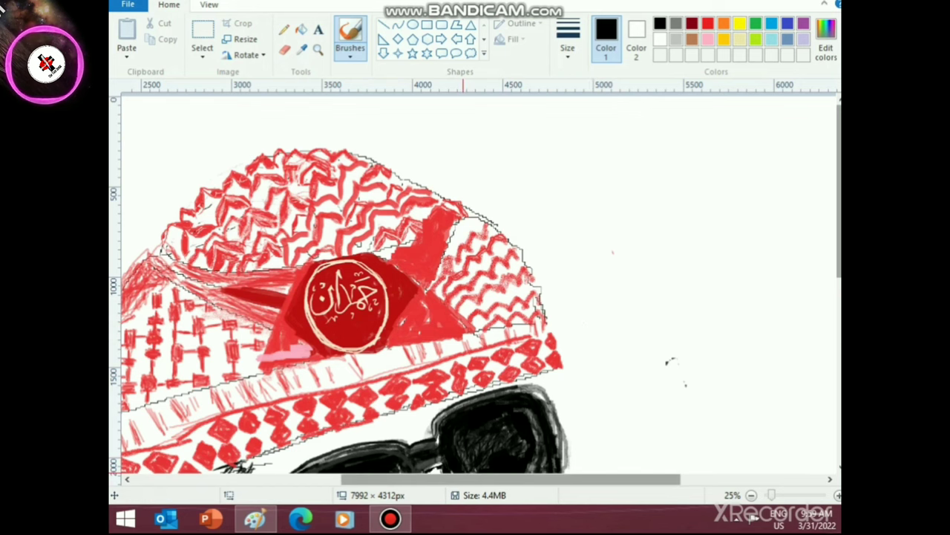
- With a white textured brush, soften the lower edge of the zigzag panel and the red triangle beside the badge
left_click(752, 495)
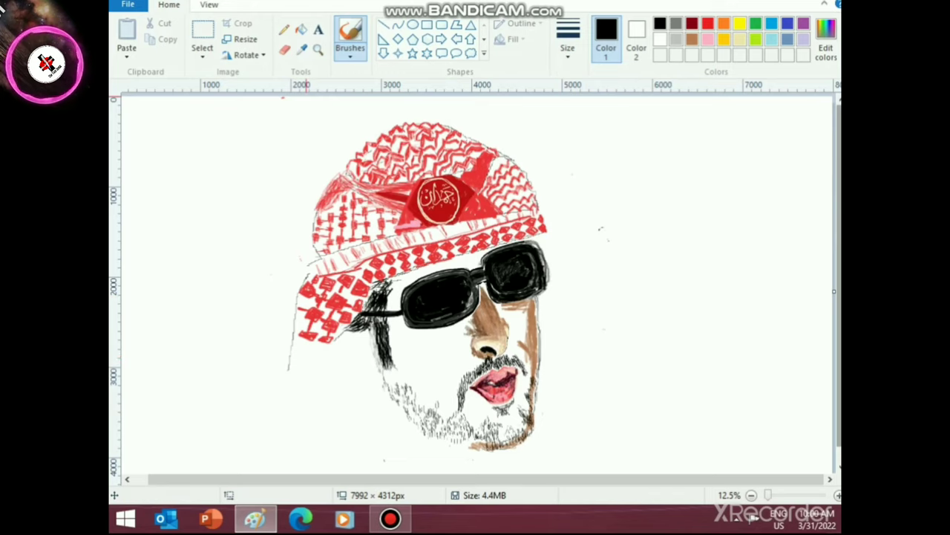
left_click(350, 55)
left_click(437, 102)
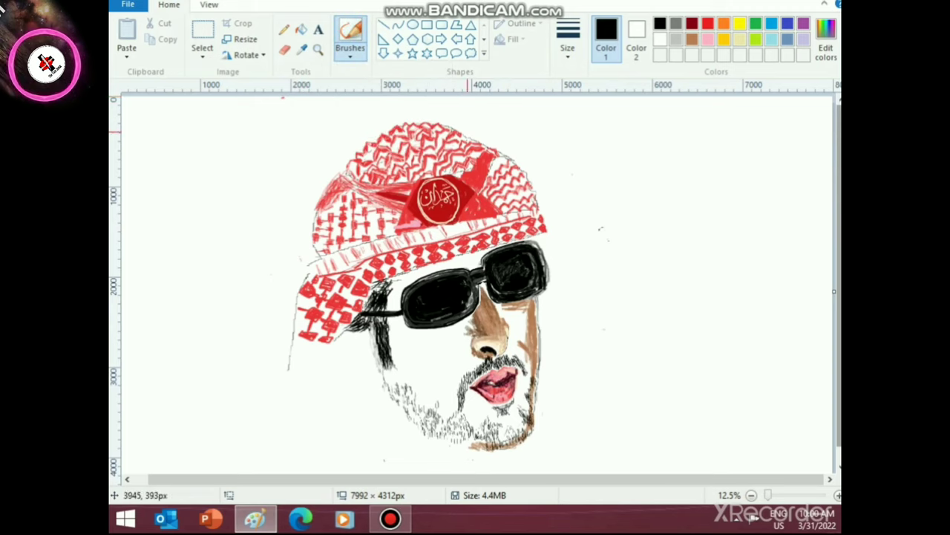
left_click(660, 39)
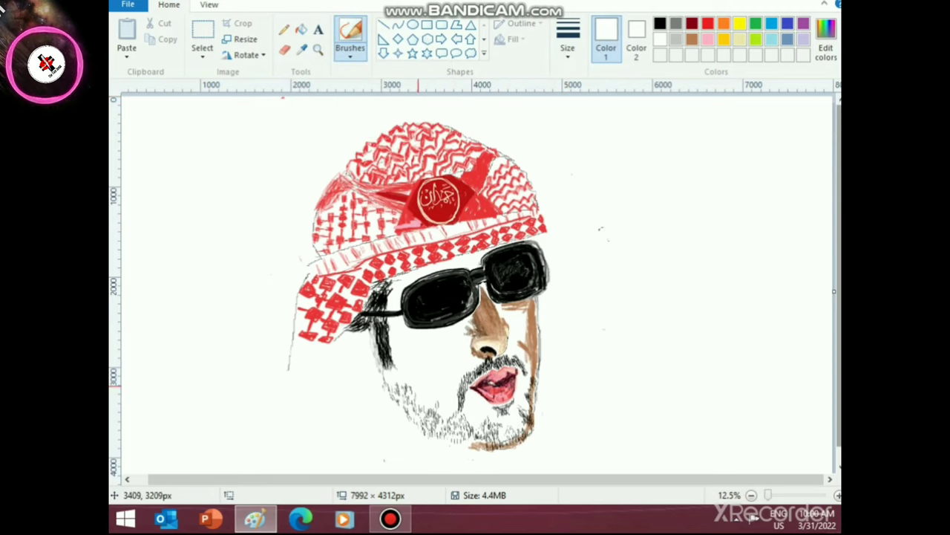
scroll(431, 422, "up", 2)
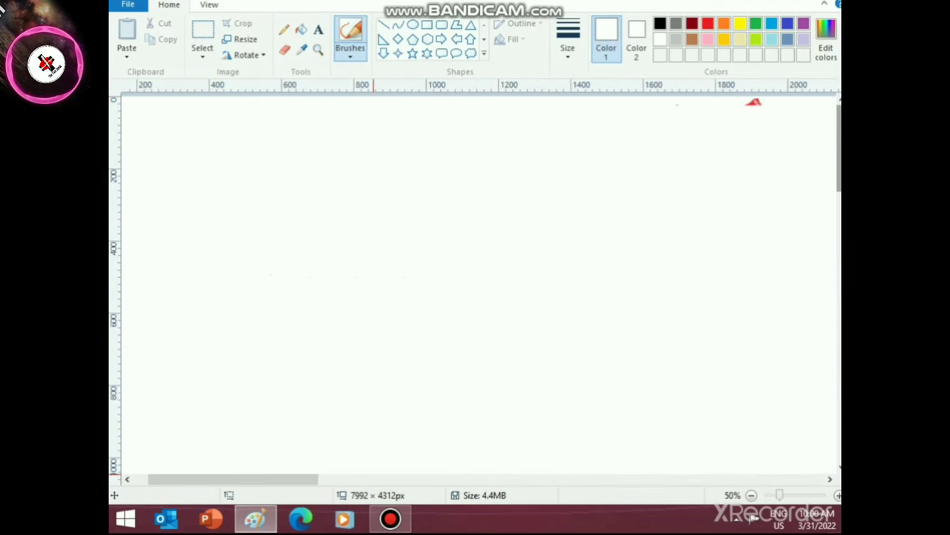
left_click_drag(275, 480, 583, 479)
scroll(446, 340, "down", 3)
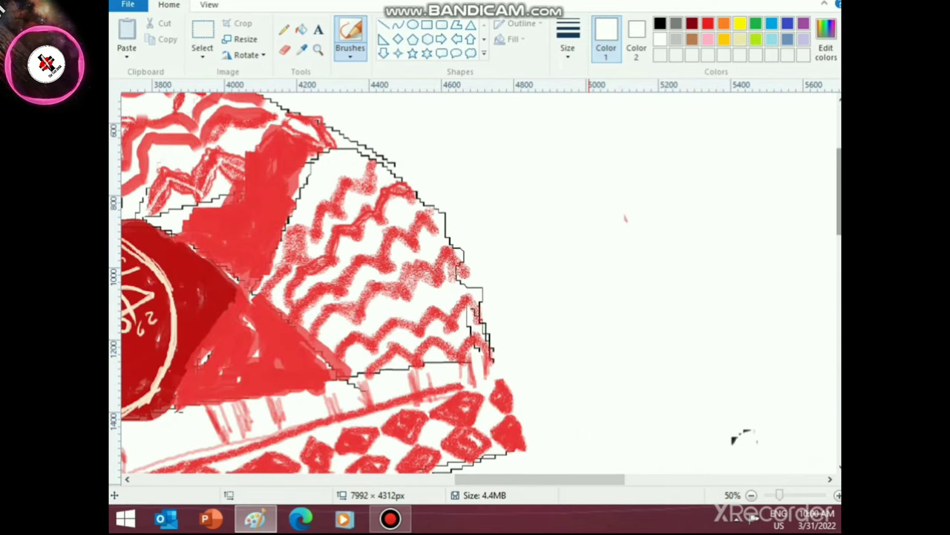
left_click(567, 38)
left_click(602, 165)
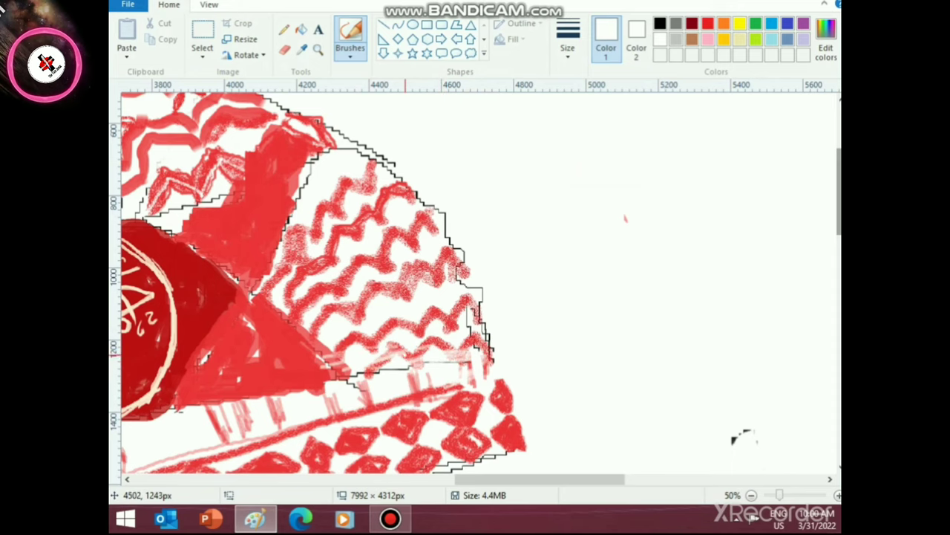
mouse_move(405, 356)
left_mouse_down()
mouse_move(363, 385)
mouse_move(248, 402)
mouse_move(426, 364)
mouse_move(412, 379)
mouse_move(265, 398)
mouse_move(334, 368)
mouse_move(476, 343)
mouse_move(491, 360)
mouse_move(496, 354)
mouse_move(263, 377)
mouse_move(167, 406)
mouse_move(354, 383)
mouse_move(332, 371)
left_mouse_up()
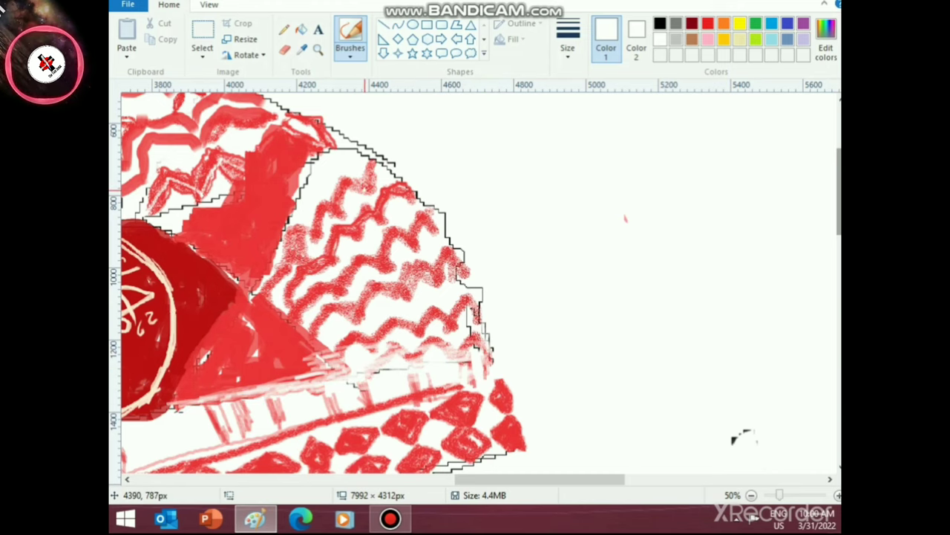
- Lighten the inner ends of the zigzag lines and the black outline above them with white strokes, finishing on the hatched band
mouse_move(373, 181)
left_mouse_down()
mouse_move(341, 216)
mouse_move(341, 178)
mouse_move(294, 260)
left_mouse_up()
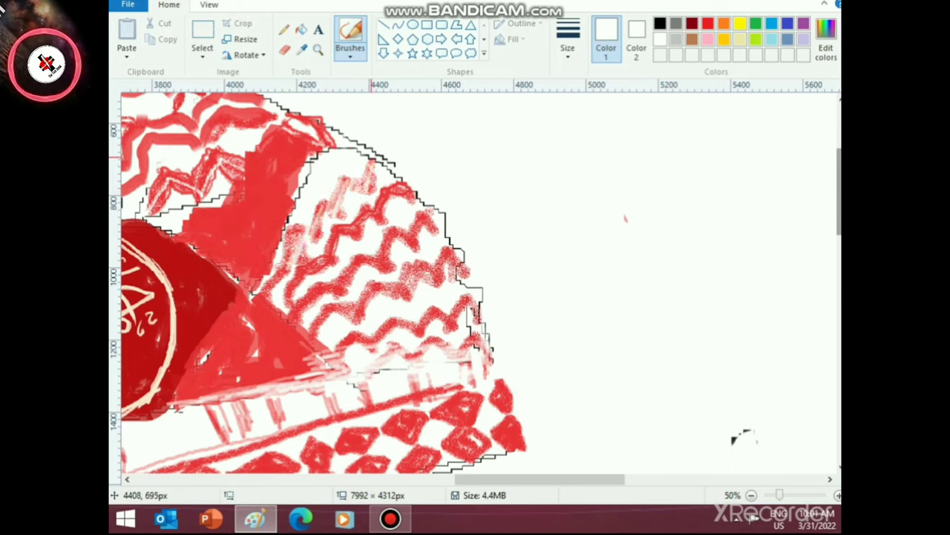
mouse_move(380, 160)
left_mouse_down()
mouse_move(395, 165)
mouse_move(352, 152)
left_mouse_up()
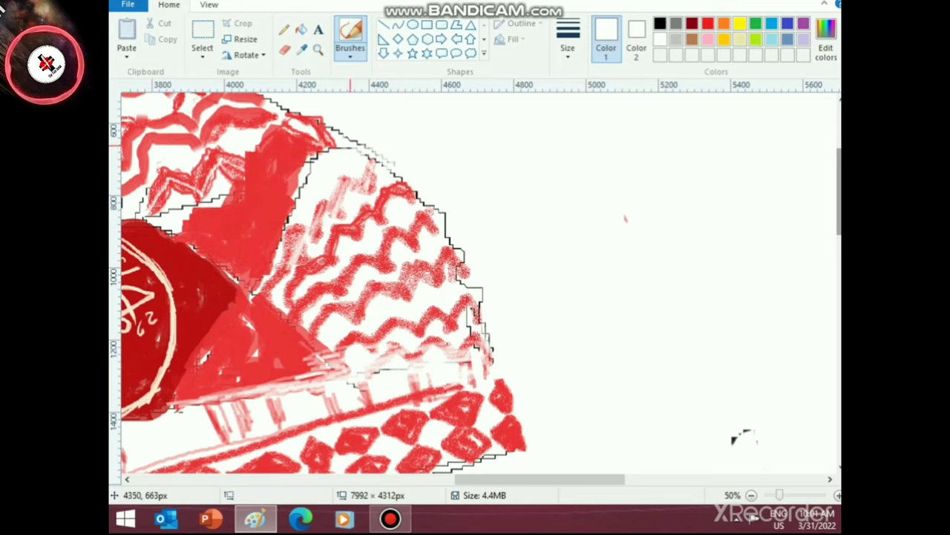
mouse_move(380, 185)
left_mouse_down()
mouse_move(362, 194)
mouse_move(352, 168)
mouse_move(295, 241)
mouse_move(298, 219)
mouse_move(321, 239)
mouse_move(320, 195)
mouse_move(313, 314)
mouse_move(296, 296)
mouse_move(259, 292)
mouse_move(331, 346)
mouse_move(346, 338)
mouse_move(283, 275)
mouse_move(283, 290)
mouse_move(316, 335)
mouse_move(296, 323)
mouse_move(306, 276)
mouse_move(290, 261)
mouse_move(316, 236)
mouse_move(286, 276)
mouse_move(312, 274)
mouse_move(330, 309)
mouse_move(319, 329)
left_mouse_up()
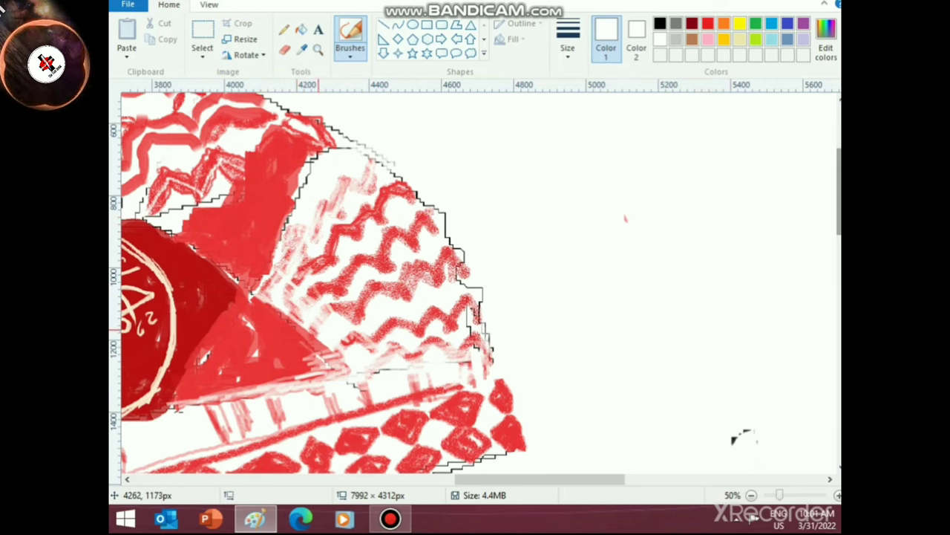
scroll(260, 386, "down", 2)
mouse_move(185, 323)
left_mouse_down()
mouse_move(176, 314)
mouse_move(218, 322)
mouse_move(258, 356)
mouse_move(285, 353)
left_mouse_up()
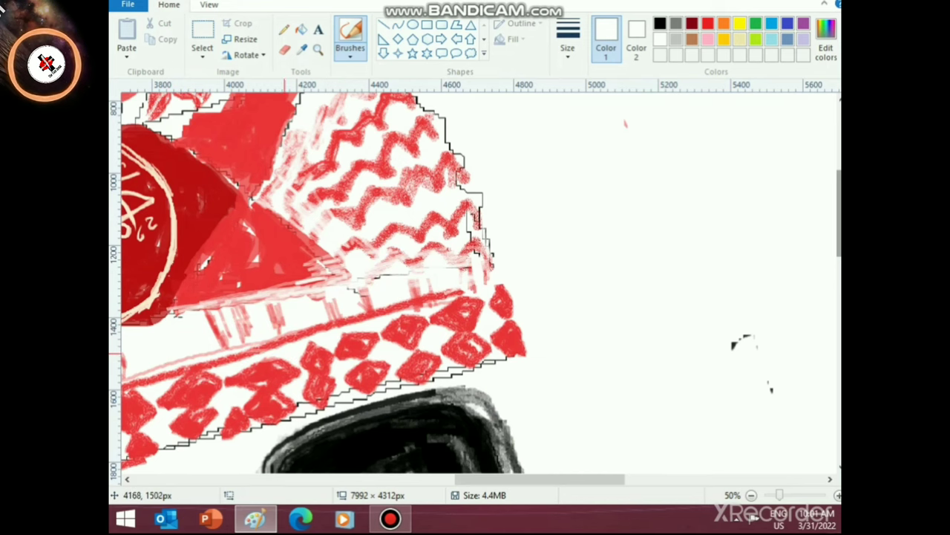
scroll(276, 443, "down", 2)
scroll(247, 412, "up", 1)
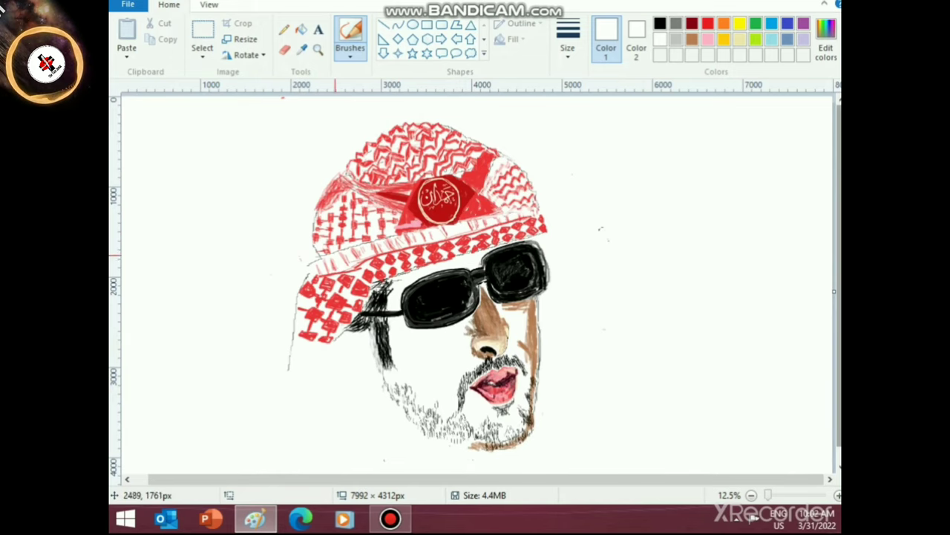
- Switch to red and hatch loose strokes along the scarf flap's outer edge, continuing down past its lowest squares
left_click(708, 24)
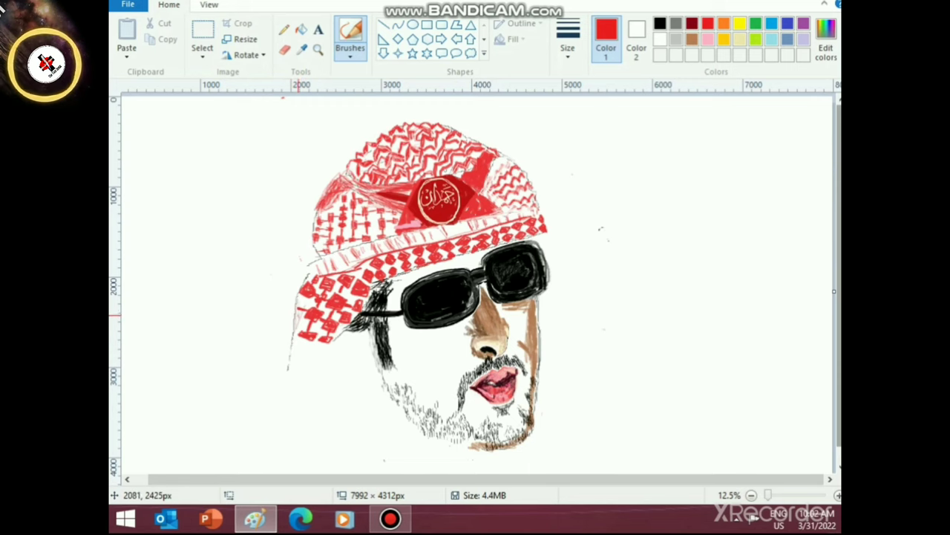
left_click(839, 496)
scroll(475, 283, "down", 3)
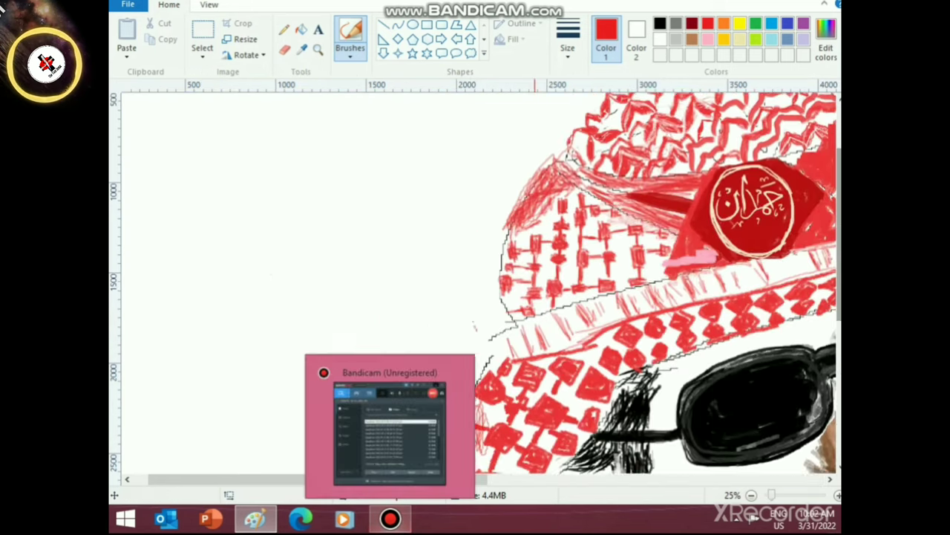
left_click_drag(249, 479, 357, 480)
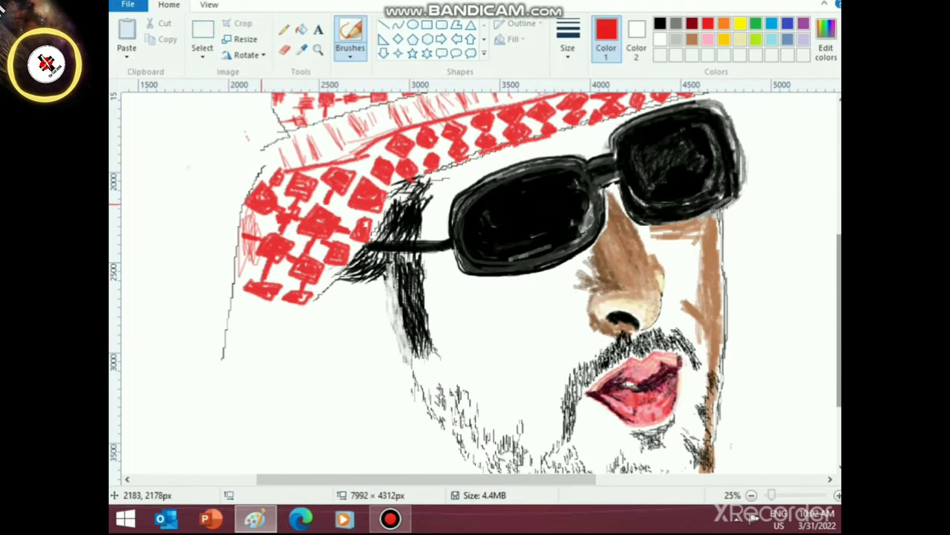
mouse_move(251, 239)
left_mouse_down()
mouse_move(244, 218)
mouse_move(236, 261)
mouse_move(245, 214)
mouse_move(221, 314)
mouse_move(228, 286)
mouse_move(229, 314)
mouse_move(239, 302)
mouse_move(260, 328)
mouse_move(264, 341)
mouse_move(252, 351)
mouse_move(255, 330)
mouse_move(274, 354)
mouse_move(263, 343)
mouse_move(238, 351)
mouse_move(219, 393)
left_mouse_up()
- Choose a brush, mix a light red (242, 98, 105) and paint a curved scarf tail hanging from the flap's lowest squares
left_click(350, 50)
left_click(350, 107)
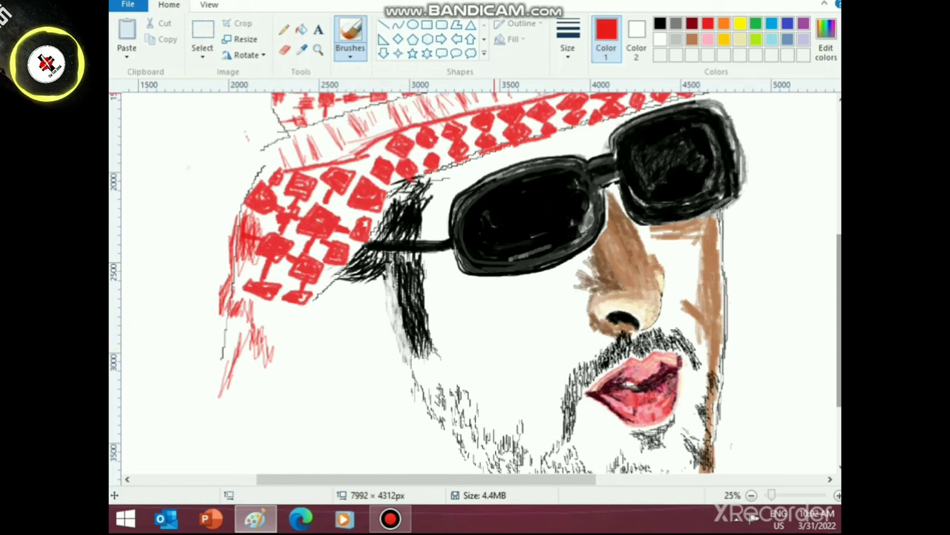
left_click(826, 45)
left_click(625, 192)
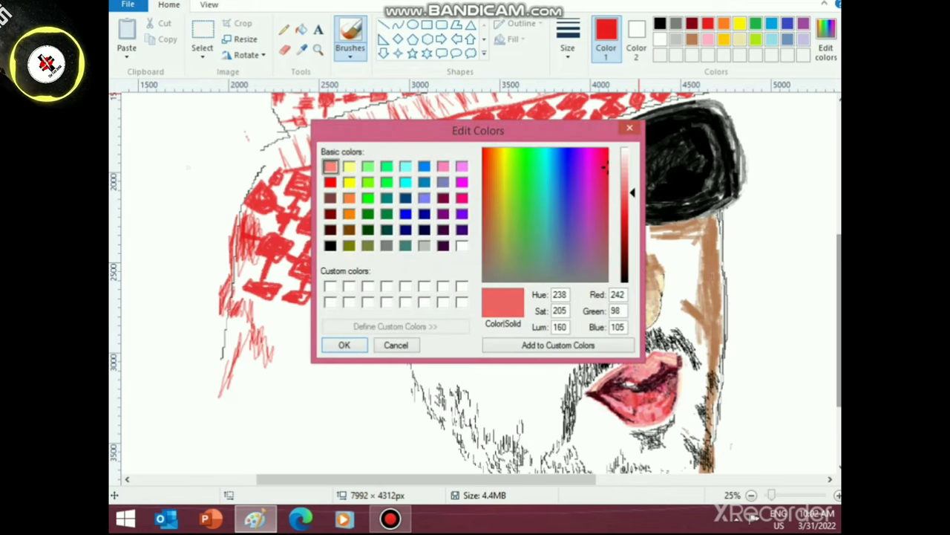
left_click(343, 344)
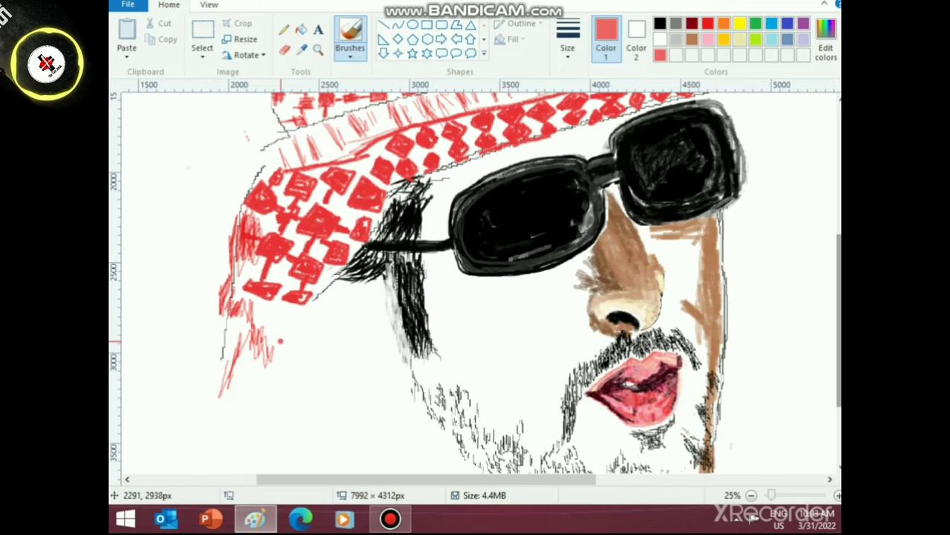
mouse_move(256, 331)
left_mouse_down()
mouse_move(196, 412)
mouse_move(248, 344)
mouse_move(200, 392)
left_mouse_up()
left_click_drag(200, 392, 249, 330)
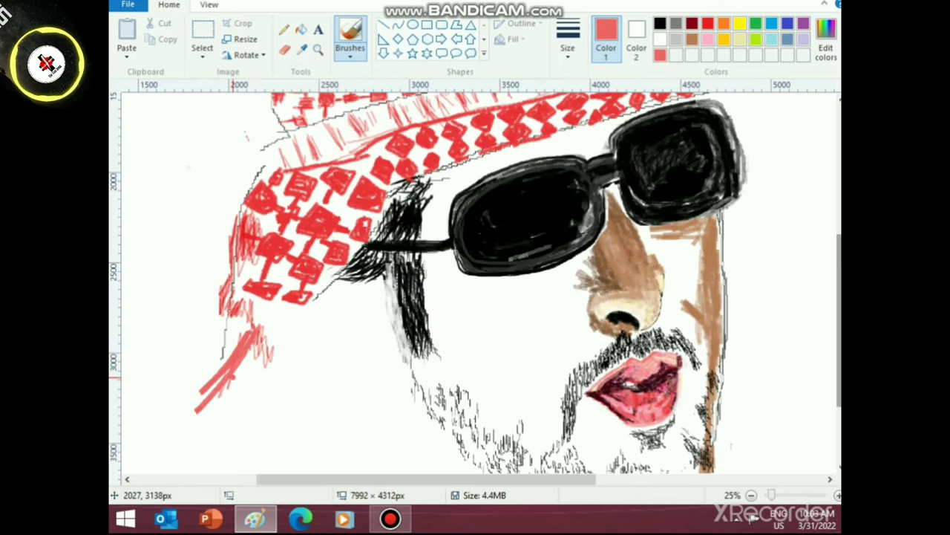
mouse_move(245, 387)
left_mouse_down()
mouse_move(251, 375)
mouse_move(237, 398)
mouse_move(260, 366)
mouse_move(245, 386)
left_mouse_up()
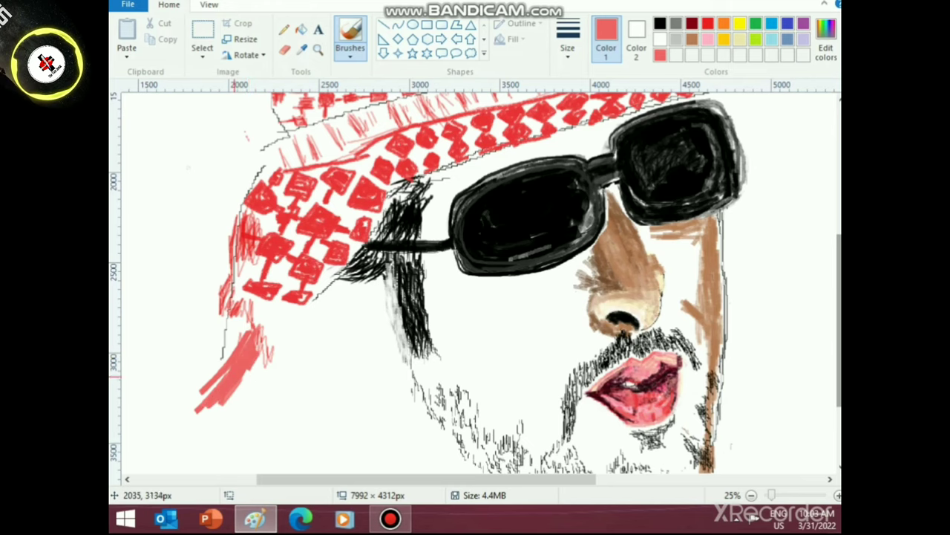
left_click_drag(253, 318, 255, 310)
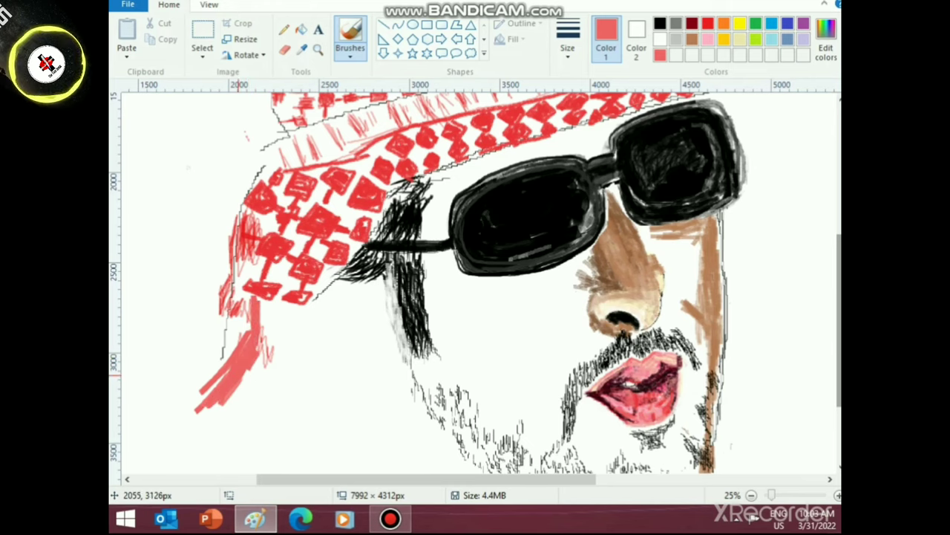
mouse_move(238, 375)
left_mouse_down()
mouse_move(214, 372)
mouse_move(181, 406)
mouse_move(168, 404)
mouse_move(214, 376)
mouse_move(170, 382)
mouse_move(212, 375)
left_mouse_up()
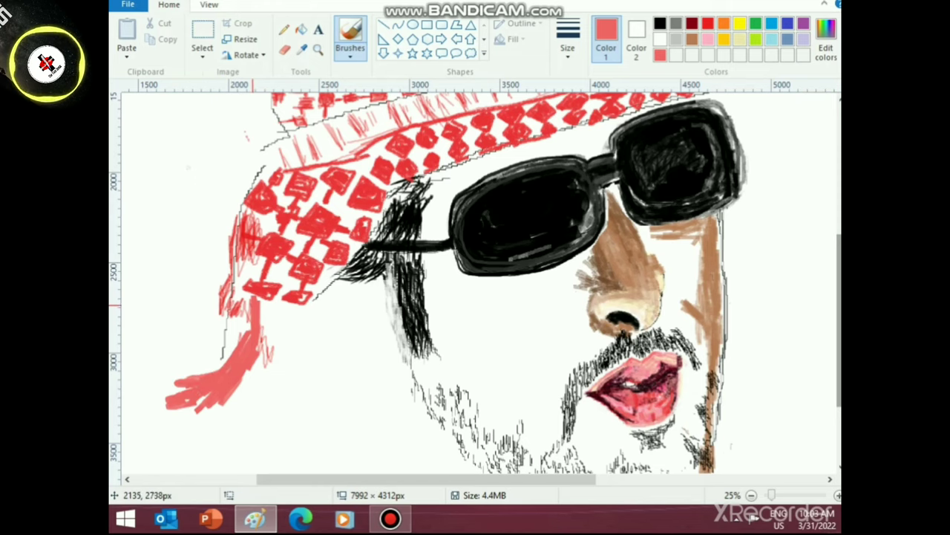
left_click_drag(253, 306, 245, 336)
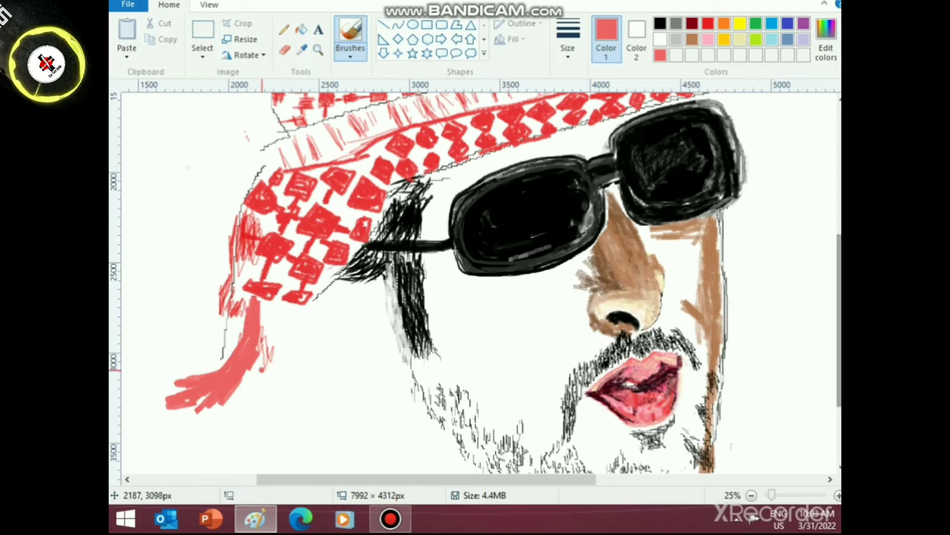
- Fill out the curved tail and paint a second light red tail below it, leaving a thin white gap between them
mouse_move(271, 301)
left_mouse_down()
mouse_move(252, 372)
mouse_move(179, 411)
mouse_move(221, 394)
mouse_move(214, 401)
mouse_move(163, 415)
mouse_move(242, 386)
mouse_move(262, 353)
mouse_move(269, 309)
mouse_move(260, 318)
mouse_move(274, 370)
mouse_move(264, 370)
mouse_move(274, 344)
mouse_move(271, 403)
mouse_move(274, 366)
mouse_move(244, 403)
mouse_move(166, 424)
left_mouse_up()
mouse_move(266, 394)
left_mouse_down()
mouse_move(188, 435)
mouse_move(171, 428)
mouse_move(167, 439)
mouse_move(167, 424)
mouse_move(176, 444)
mouse_move(174, 428)
mouse_move(166, 456)
mouse_move(164, 433)
mouse_move(168, 452)
mouse_move(230, 439)
mouse_move(183, 445)
mouse_move(173, 435)
mouse_move(262, 418)
mouse_move(265, 393)
left_mouse_up()
mouse_move(233, 435)
left_mouse_down()
mouse_move(261, 425)
mouse_move(271, 436)
mouse_move(272, 428)
mouse_move(233, 422)
mouse_move(272, 390)
mouse_move(222, 439)
mouse_move(265, 442)
mouse_move(228, 456)
mouse_move(178, 448)
mouse_move(166, 377)
mouse_move(242, 390)
left_mouse_up()
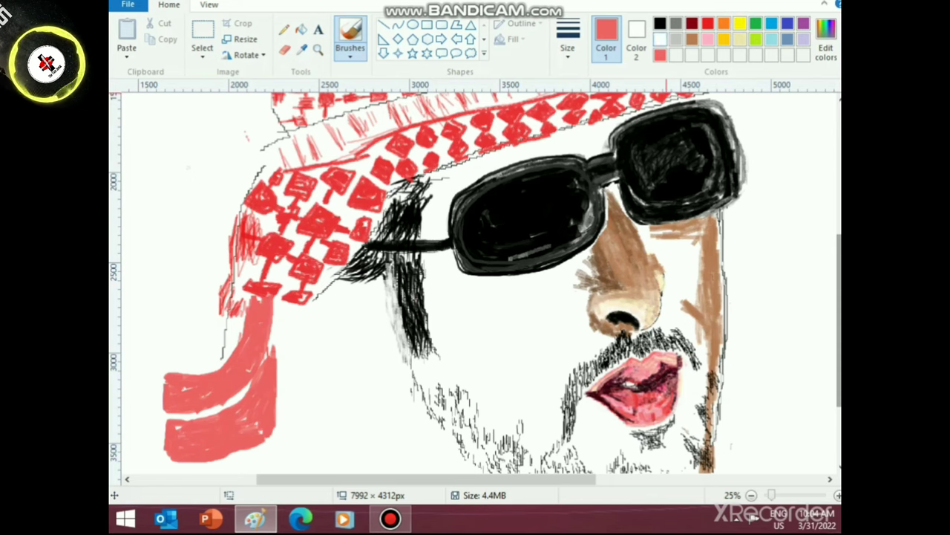
left_click(661, 39)
mouse_move(259, 361)
left_mouse_down()
mouse_move(294, 387)
mouse_move(288, 380)
mouse_move(246, 392)
mouse_move(269, 342)
left_mouse_up()
key("ctrl+z")
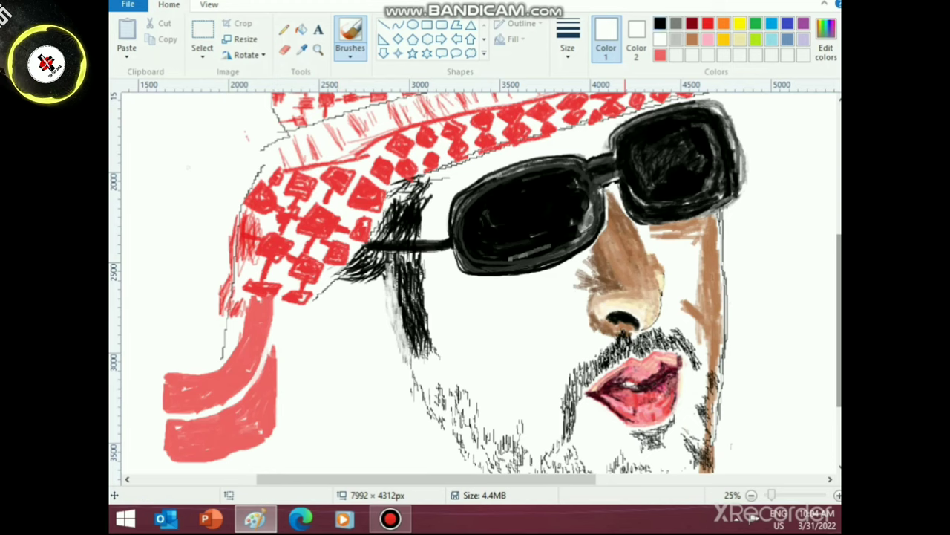
left_click(660, 56)
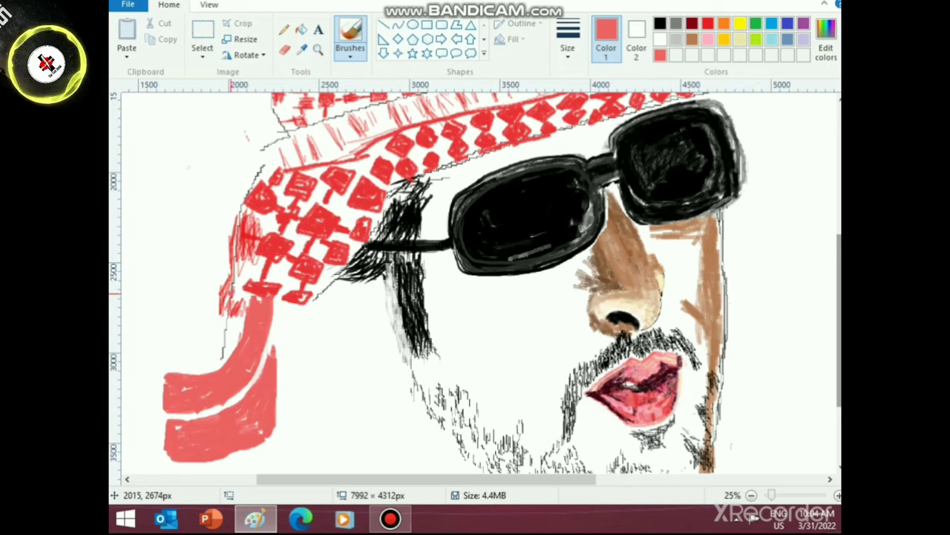
- Paint a light red fold down the scarf flap's outer edge and join it to the upper tail
left_click_drag(229, 276, 229, 273)
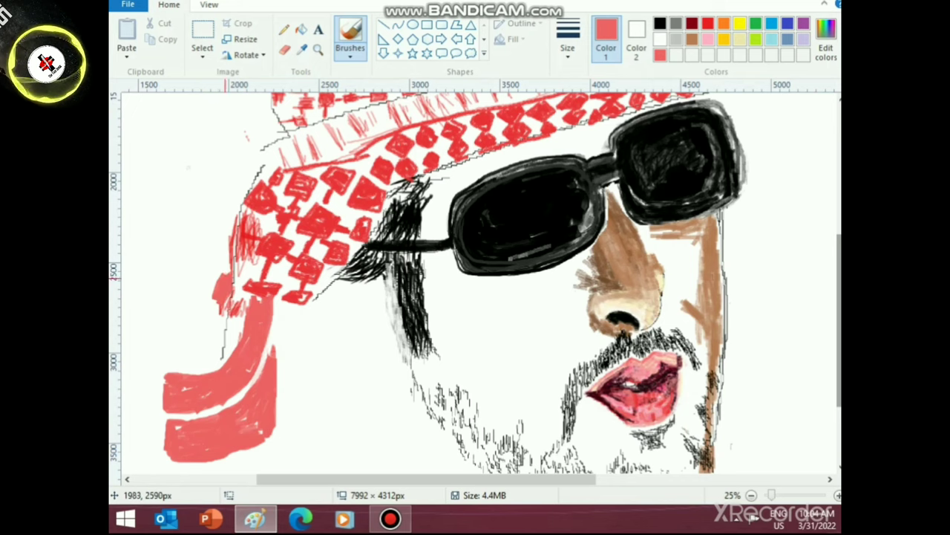
left_click_drag(226, 317, 239, 291)
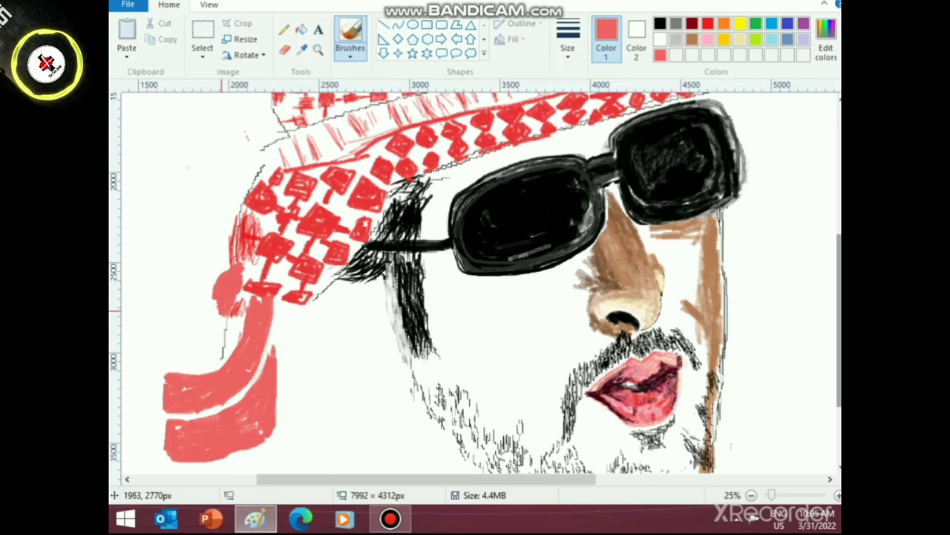
left_click_drag(210, 309, 216, 328)
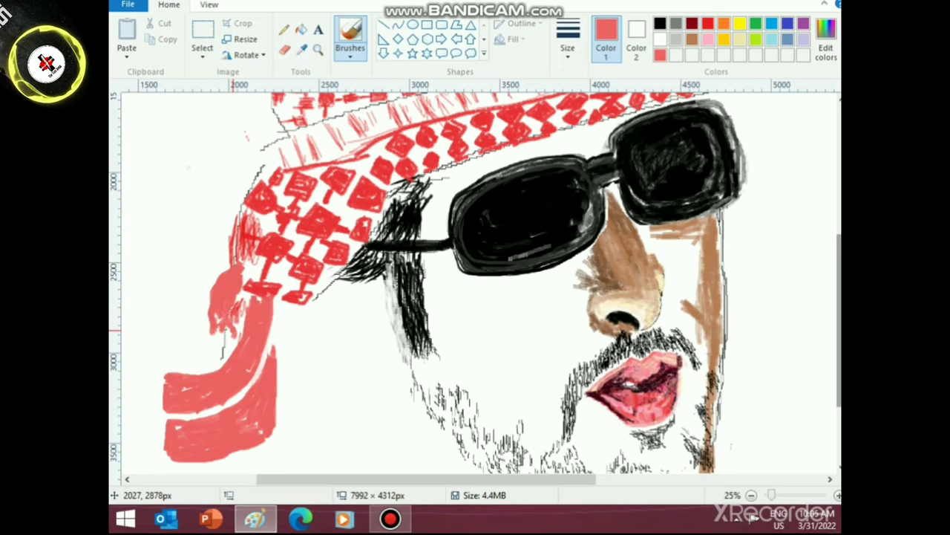
mouse_move(219, 340)
left_mouse_down()
mouse_move(216, 362)
mouse_move(237, 338)
mouse_move(225, 343)
left_mouse_up()
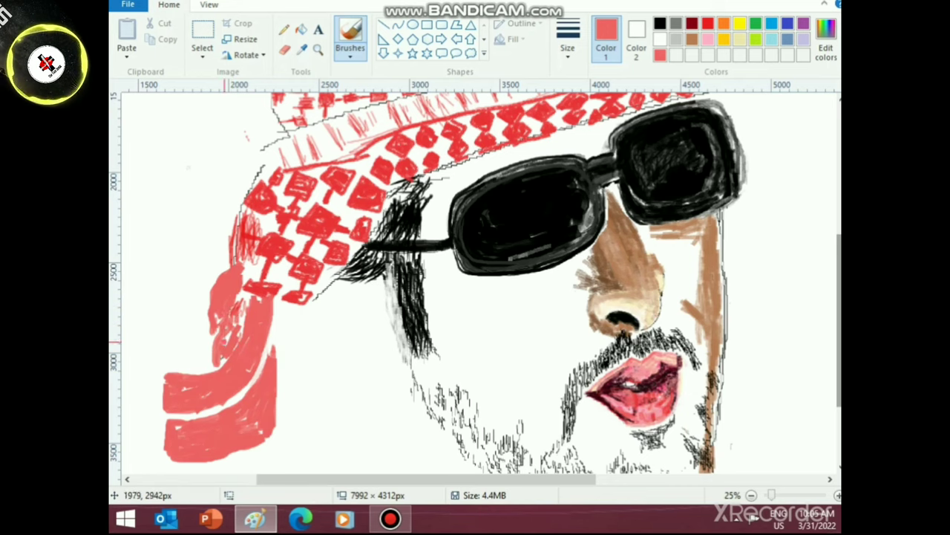
left_click_drag(270, 273, 235, 332)
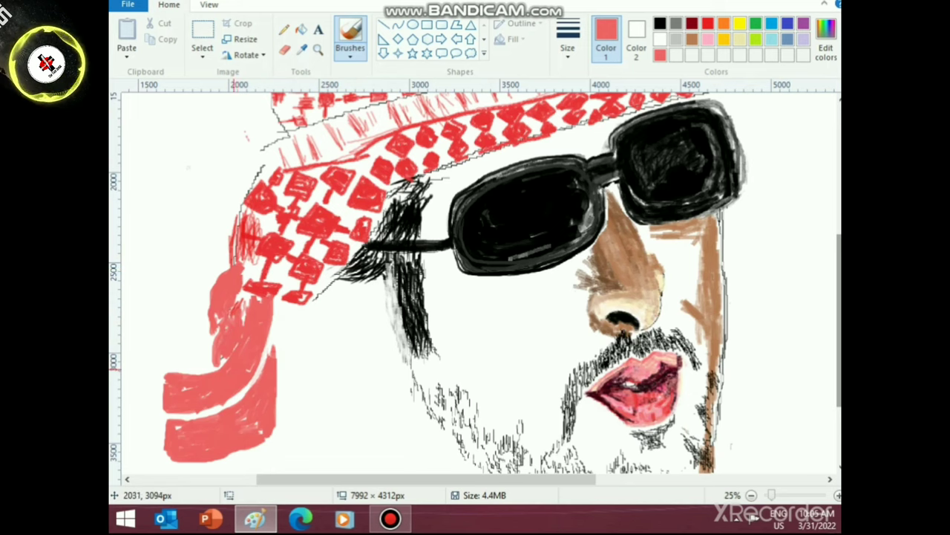
- Extend the outer ends of both scarf tails with ragged, fringe-like light red strokes
mouse_move(139, 382)
left_mouse_down()
mouse_move(164, 381)
mouse_move(135, 387)
mouse_move(165, 382)
mouse_move(148, 371)
mouse_move(164, 372)
mouse_move(137, 375)
mouse_move(152, 372)
mouse_move(134, 363)
mouse_move(165, 376)
mouse_move(137, 381)
mouse_move(161, 403)
mouse_move(138, 408)
mouse_move(149, 409)
mouse_move(146, 444)
mouse_move(130, 436)
mouse_move(166, 432)
mouse_move(139, 424)
mouse_move(163, 424)
mouse_move(156, 430)
mouse_move(181, 447)
mouse_move(136, 449)
mouse_move(209, 457)
mouse_move(123, 463)
left_mouse_up()
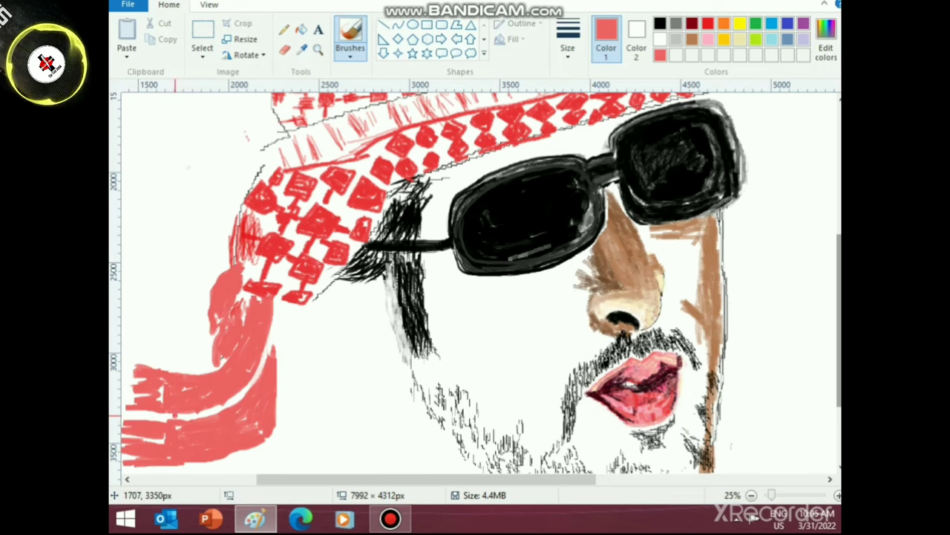
scroll(201, 409, "down", 2)
scroll(200, 407, "up", 2)
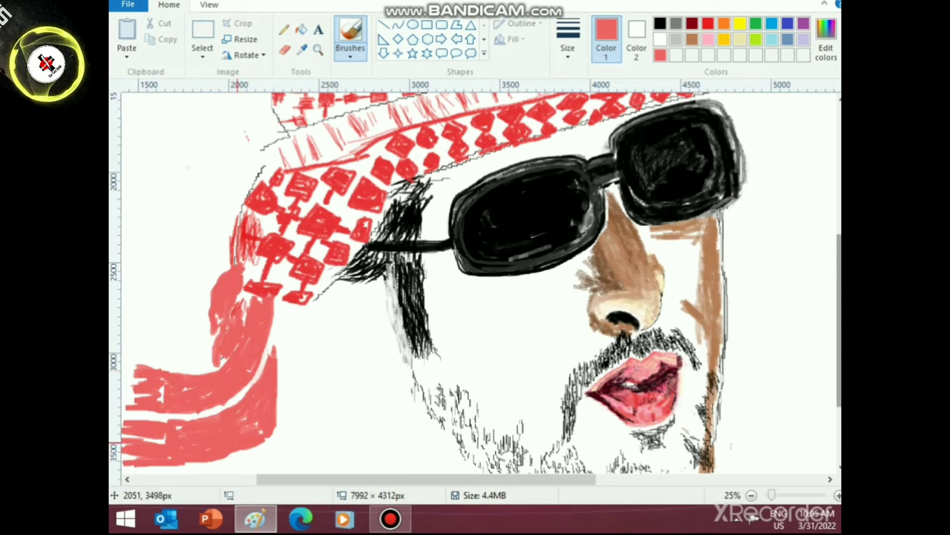
- Paint two stacked light red blocks below the lower tail's inner end and a smaller rounded block beside them, toward the jaw
scroll(245, 450, "down", 2)
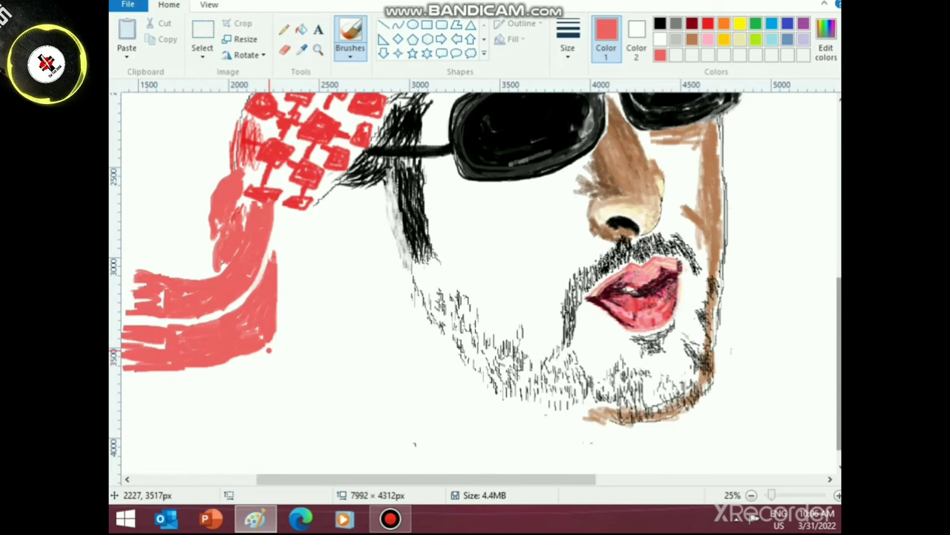
left_click_drag(269, 349, 324, 337)
mouse_move(270, 349)
left_mouse_down()
mouse_move(323, 363)
mouse_move(289, 379)
mouse_move(272, 361)
mouse_move(319, 364)
mouse_move(282, 362)
mouse_move(321, 344)
left_mouse_up()
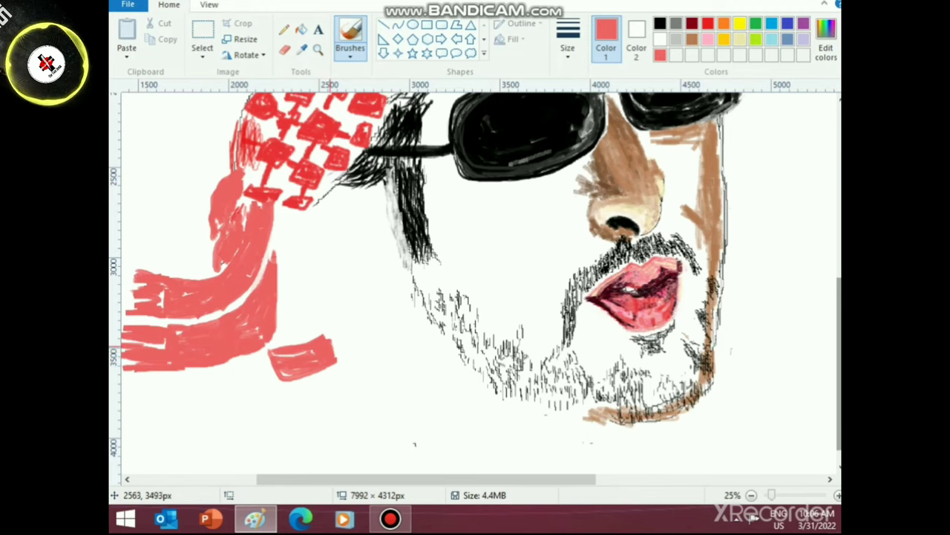
left_click_drag(329, 346, 324, 331)
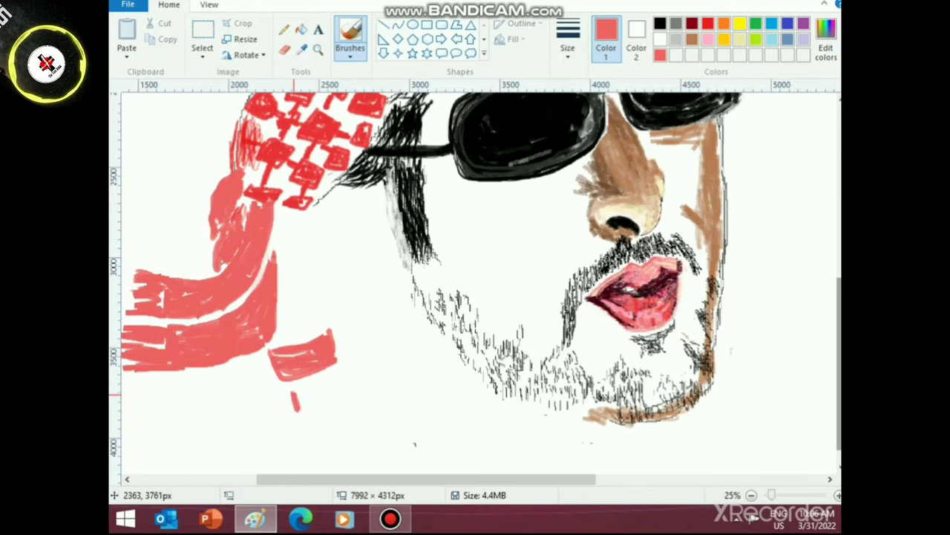
mouse_move(296, 401)
left_mouse_down()
mouse_move(322, 379)
mouse_move(293, 383)
mouse_move(332, 374)
mouse_move(334, 411)
mouse_move(309, 419)
mouse_move(321, 389)
left_mouse_up()
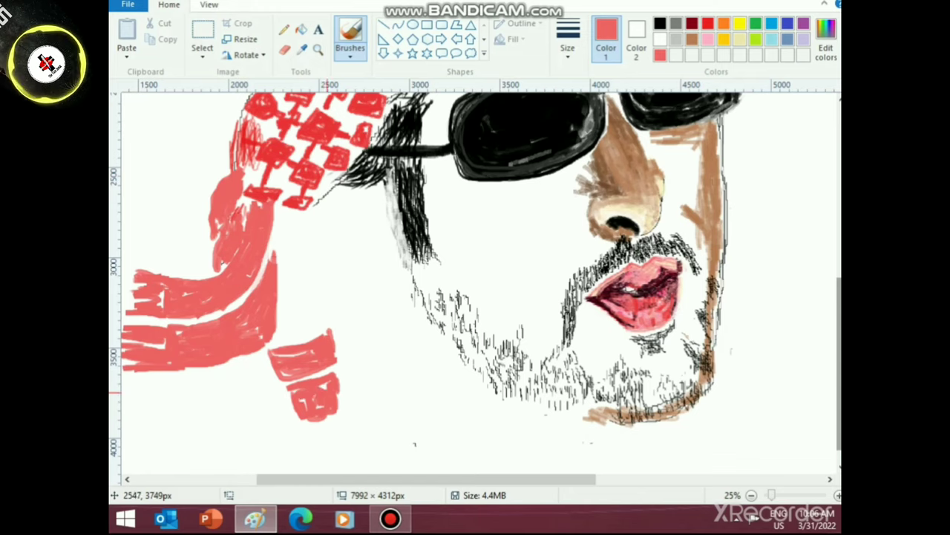
mouse_move(292, 393)
left_mouse_down()
mouse_move(297, 417)
mouse_move(285, 393)
mouse_move(295, 418)
mouse_move(324, 413)
left_mouse_up()
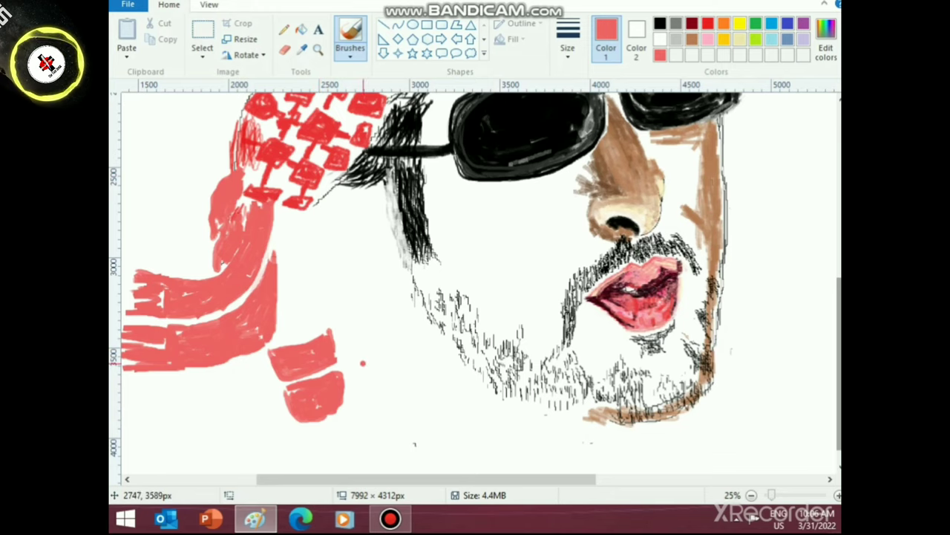
mouse_move(360, 346)
left_mouse_down()
mouse_move(369, 384)
mouse_move(360, 347)
mouse_move(376, 364)
mouse_move(369, 383)
left_mouse_up()
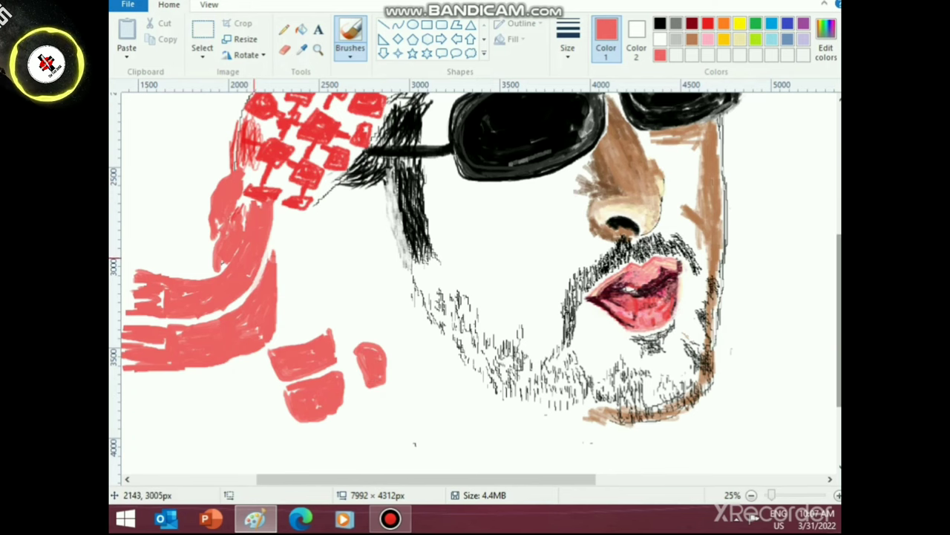
- Draw three curved light red strands trailing from the headband's back end, and extend the outer fold upward along the flap
scroll(218, 256, "up", 3)
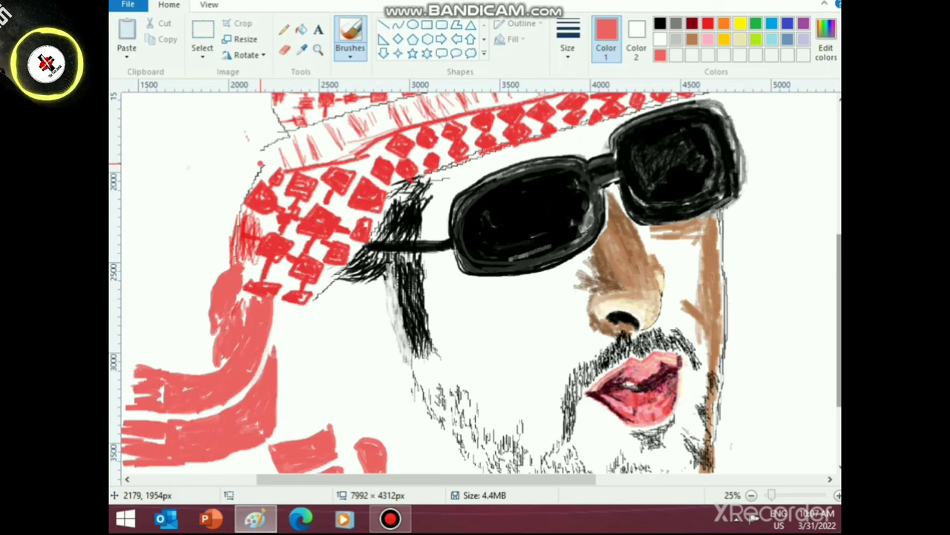
mouse_move(260, 163)
left_mouse_down()
mouse_move(277, 153)
mouse_move(258, 168)
mouse_move(239, 152)
mouse_move(192, 172)
mouse_move(132, 215)
mouse_move(122, 237)
mouse_move(215, 167)
mouse_move(145, 230)
left_mouse_up()
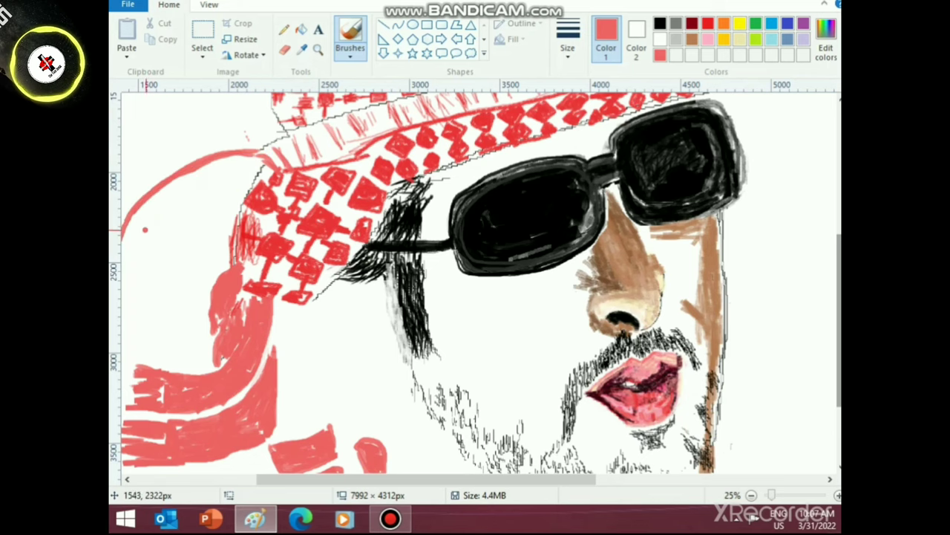
mouse_move(270, 178)
left_mouse_down()
mouse_move(215, 178)
mouse_move(151, 259)
left_mouse_up()
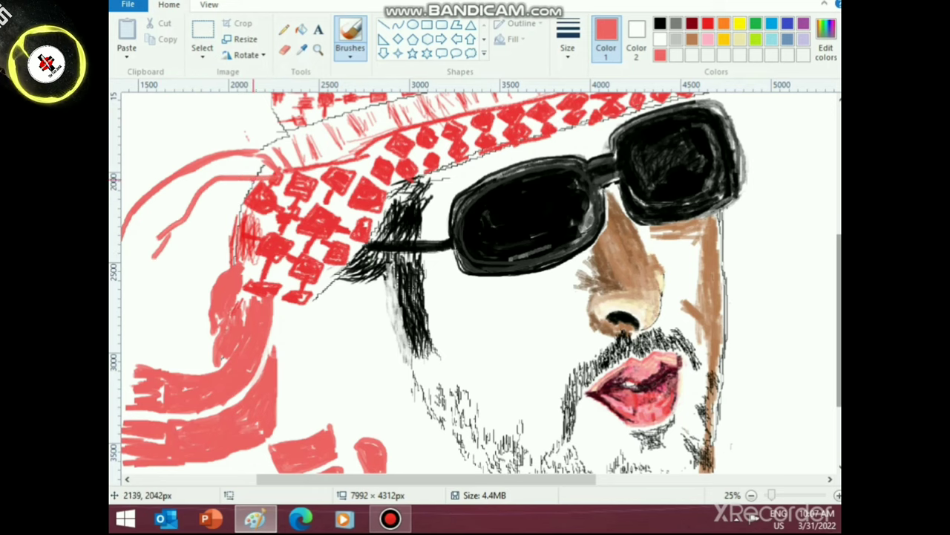
mouse_move(251, 187)
left_mouse_down()
mouse_move(188, 220)
mouse_move(159, 288)
left_mouse_up()
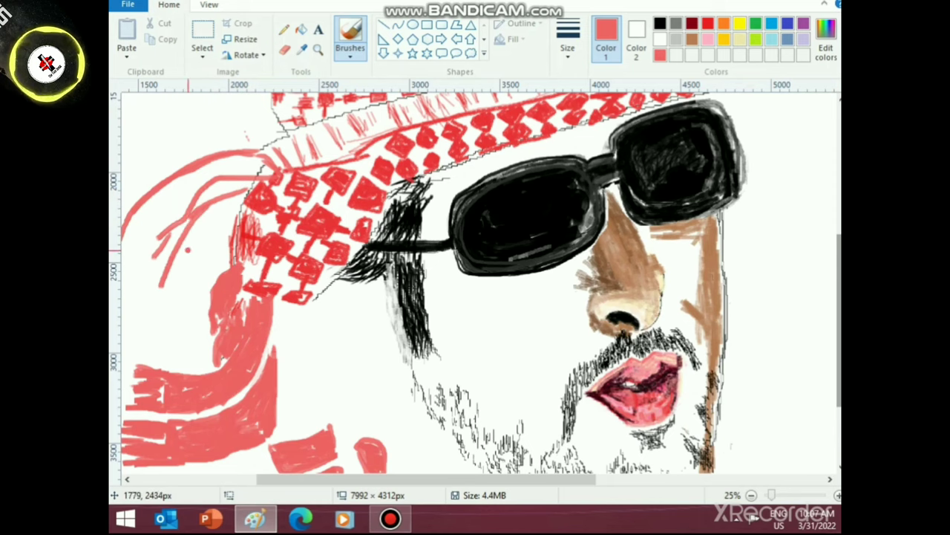
mouse_move(229, 256)
left_mouse_down()
mouse_move(232, 221)
mouse_move(215, 280)
mouse_move(232, 255)
left_mouse_up()
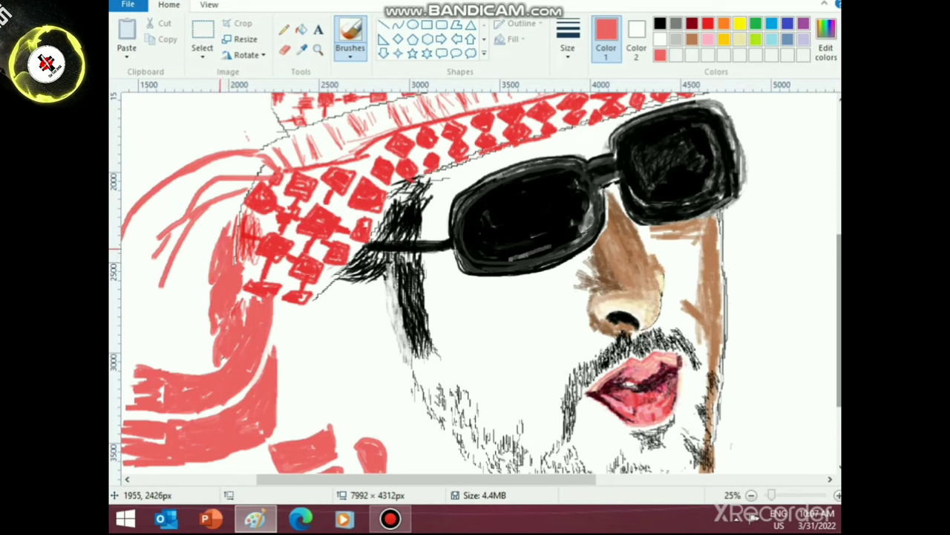
- Fill the space between the two lower trailing strands with light red
scroll(160, 401, "down", 1)
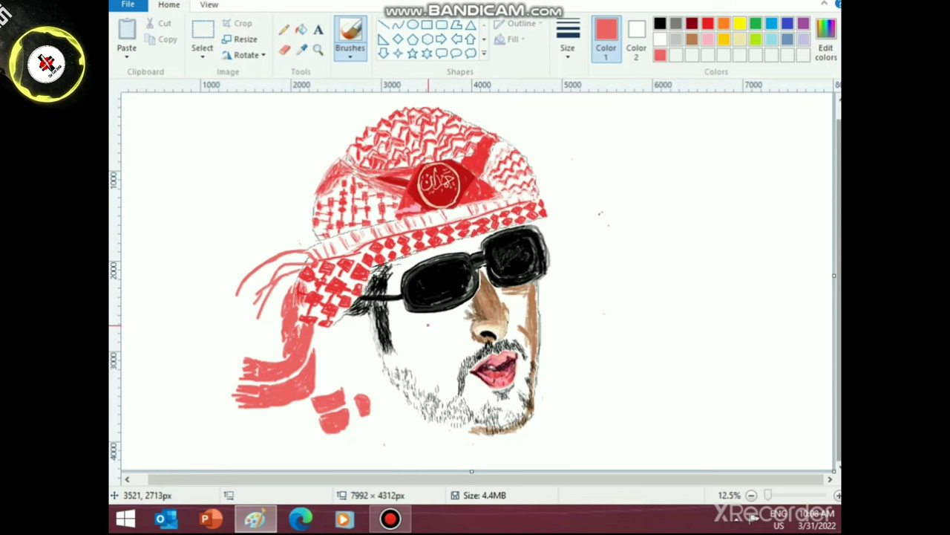
scroll(375, 326, "up", 1)
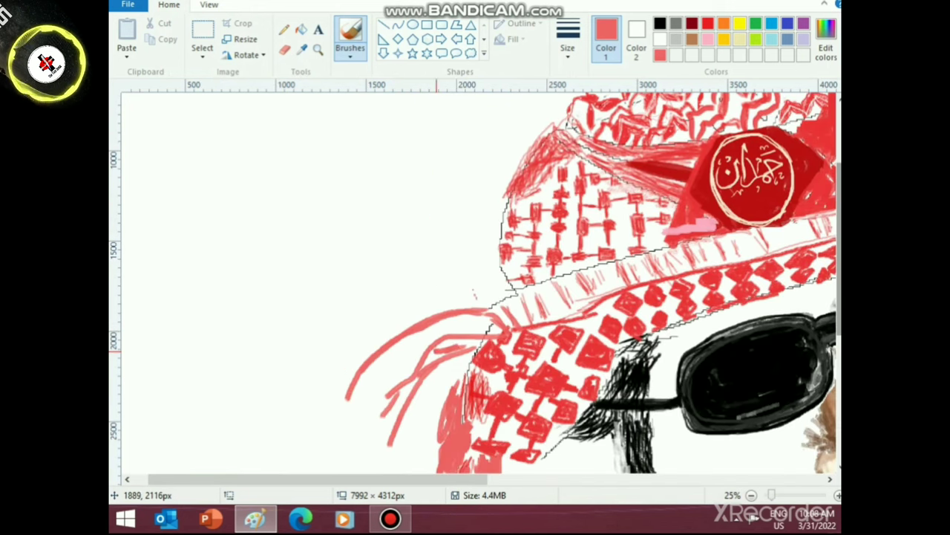
mouse_move(417, 381)
left_mouse_down()
mouse_move(413, 396)
mouse_move(391, 393)
mouse_move(429, 357)
left_mouse_up()
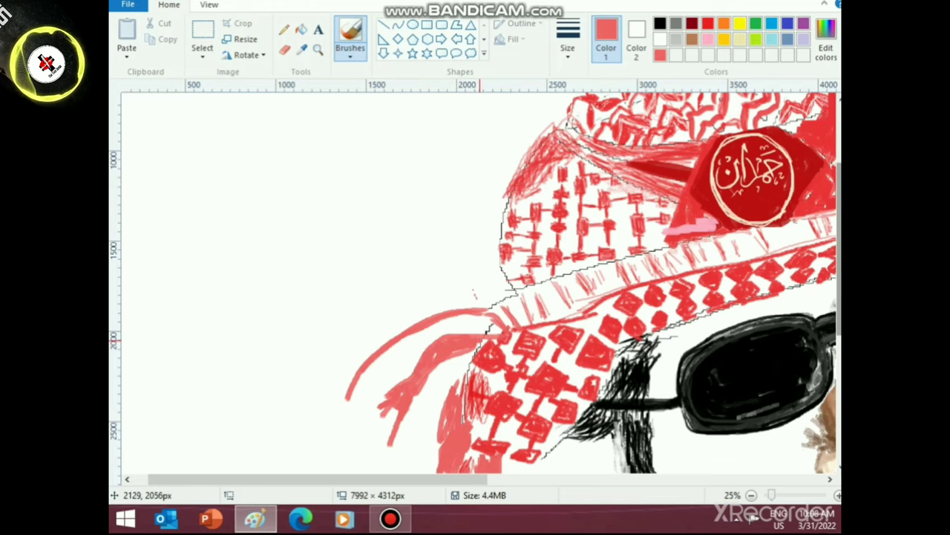
- Widen the outer fold beside the checked flap with light red strokes running down toward the upper tail
scroll(430, 368, "down", 3)
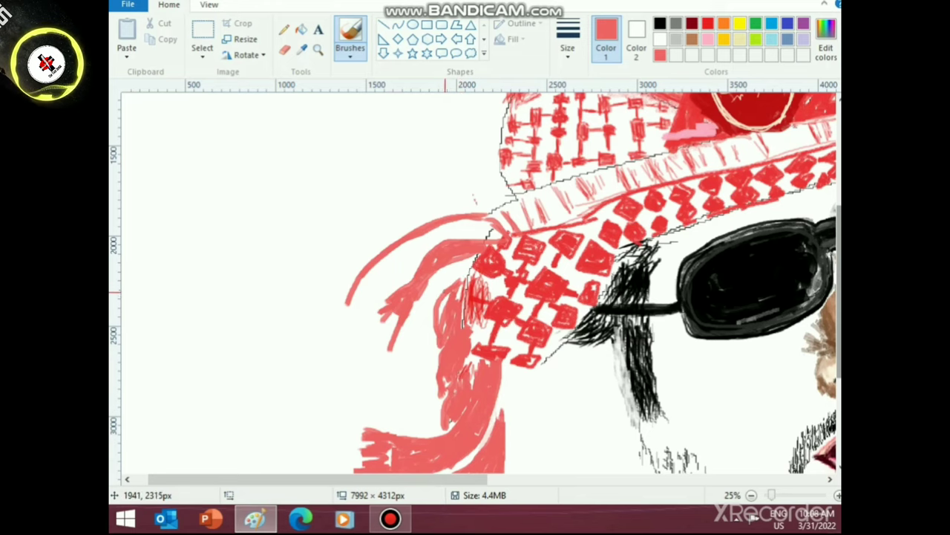
left_click_drag(445, 291, 444, 404)
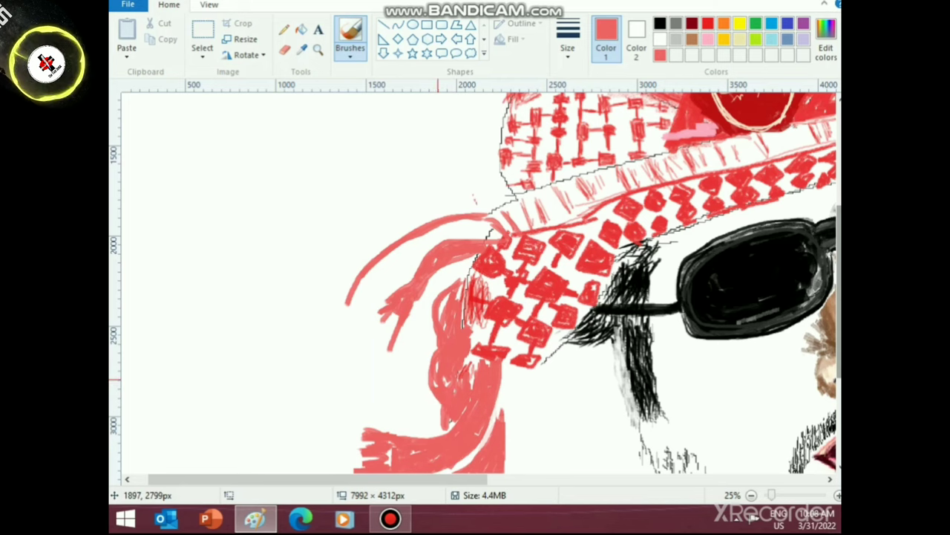
scroll(438, 384, "down", 5)
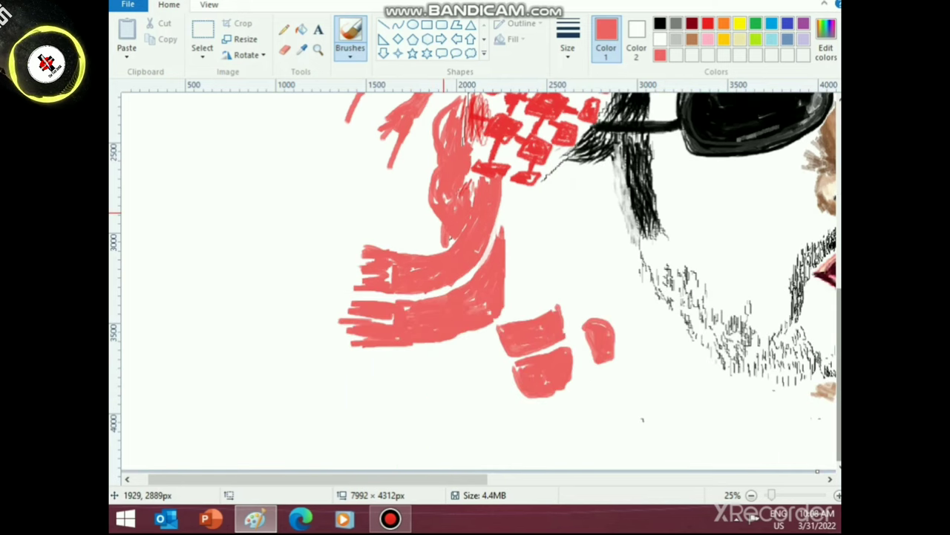
- Fill out and square off the outer ends of both light red tails, and dab a small patch under the lowest red checks
mouse_move(440, 214)
left_mouse_down()
mouse_move(404, 243)
mouse_move(367, 248)
mouse_move(431, 253)
mouse_move(443, 239)
mouse_move(400, 257)
left_mouse_up()
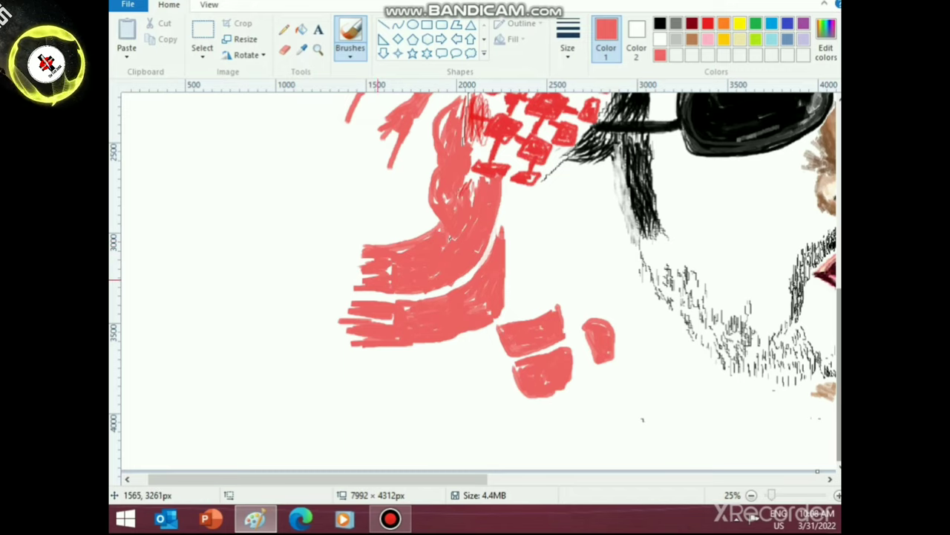
mouse_move(378, 281)
left_mouse_down()
mouse_move(362, 255)
mouse_move(351, 274)
mouse_move(357, 282)
mouse_move(368, 259)
left_mouse_up()
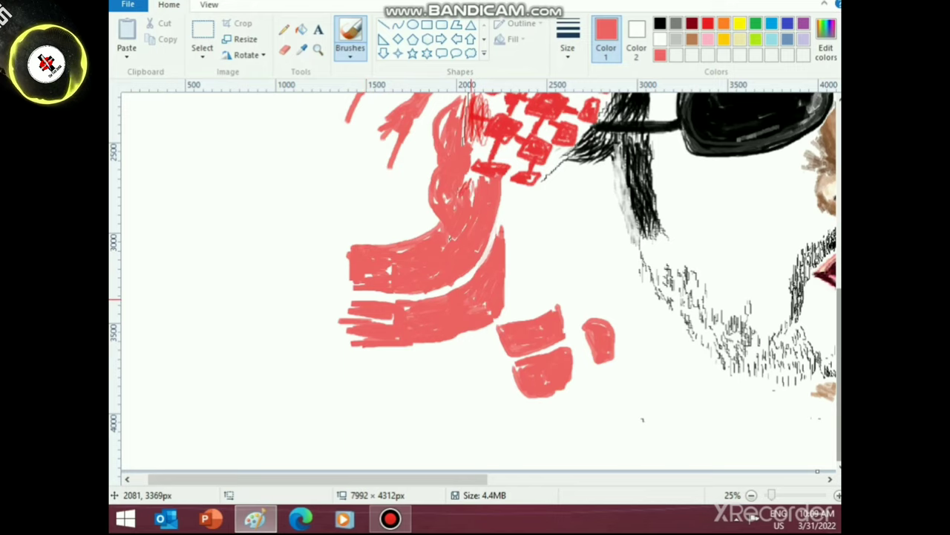
mouse_move(380, 303)
left_mouse_down()
mouse_move(362, 317)
mouse_move(369, 341)
left_mouse_up()
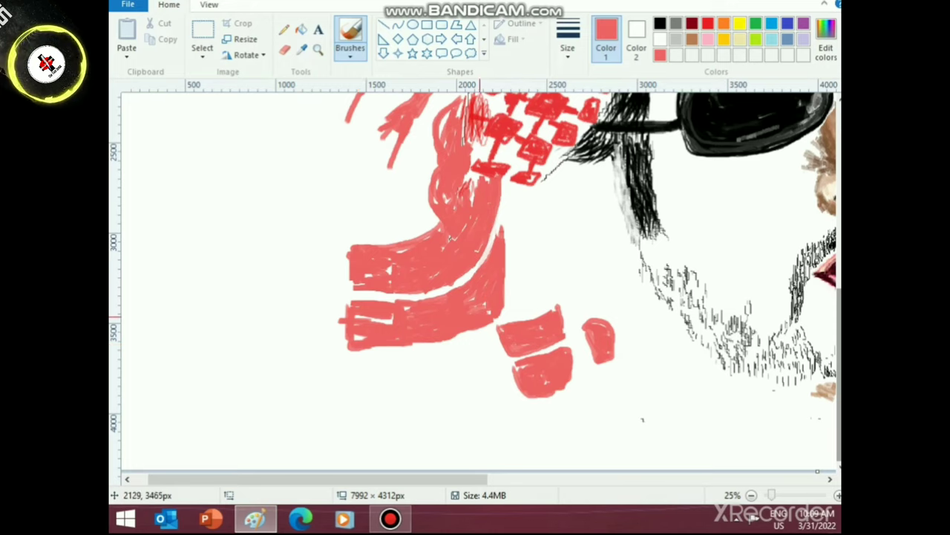
mouse_move(468, 332)
left_mouse_down()
mouse_move(363, 352)
mouse_move(355, 332)
mouse_move(339, 336)
mouse_move(358, 348)
mouse_move(342, 349)
mouse_move(347, 304)
mouse_move(387, 325)
mouse_move(347, 338)
left_mouse_up()
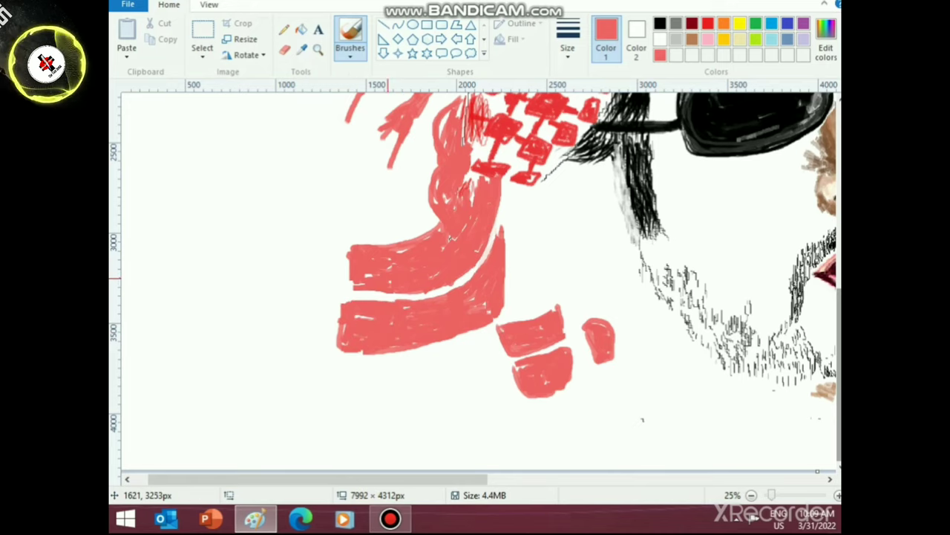
mouse_move(535, 189)
left_mouse_down()
mouse_move(528, 209)
mouse_move(521, 194)
left_mouse_up()
- Set up a black calligraphy brush at the thinnest size, clearing two thick trial strokes beside the scarf's lower tail
left_click(349, 54)
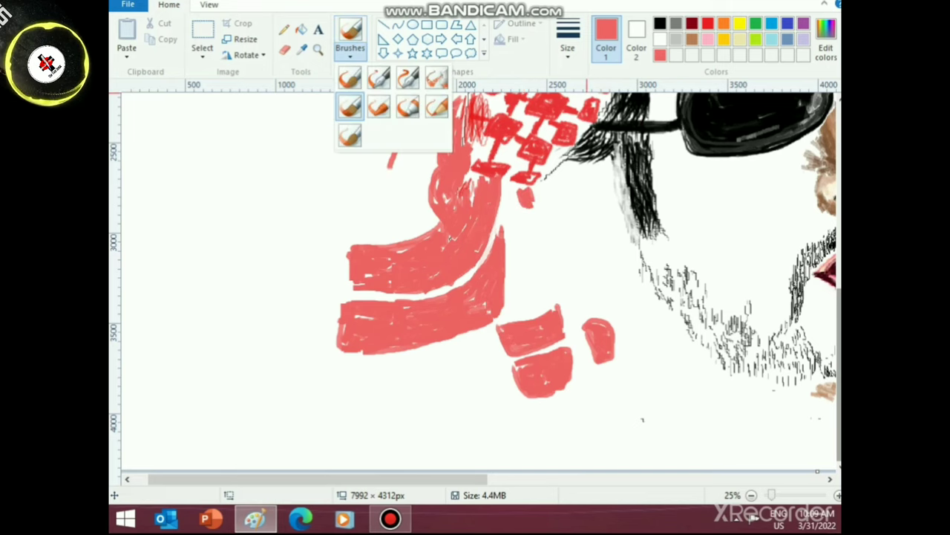
left_click(380, 77)
left_click(660, 23)
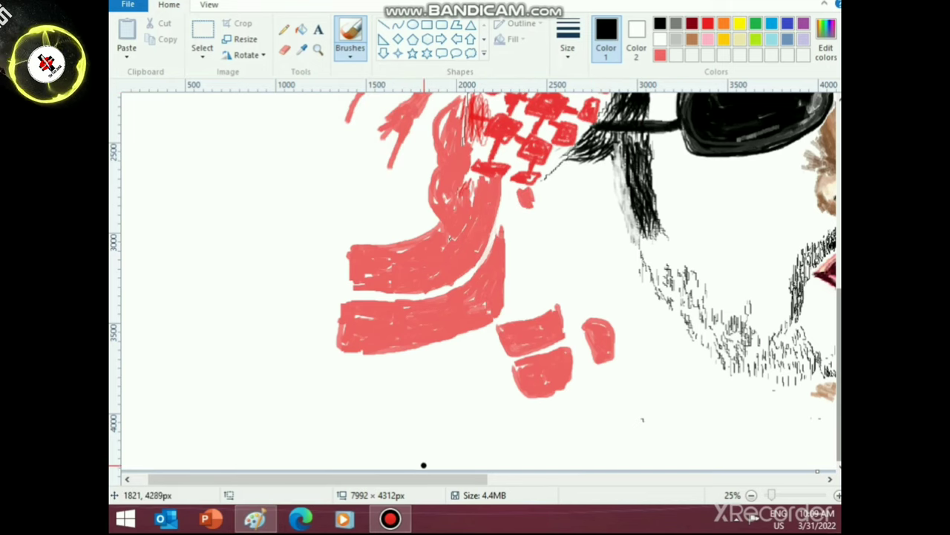
left_click_drag(427, 479, 585, 479)
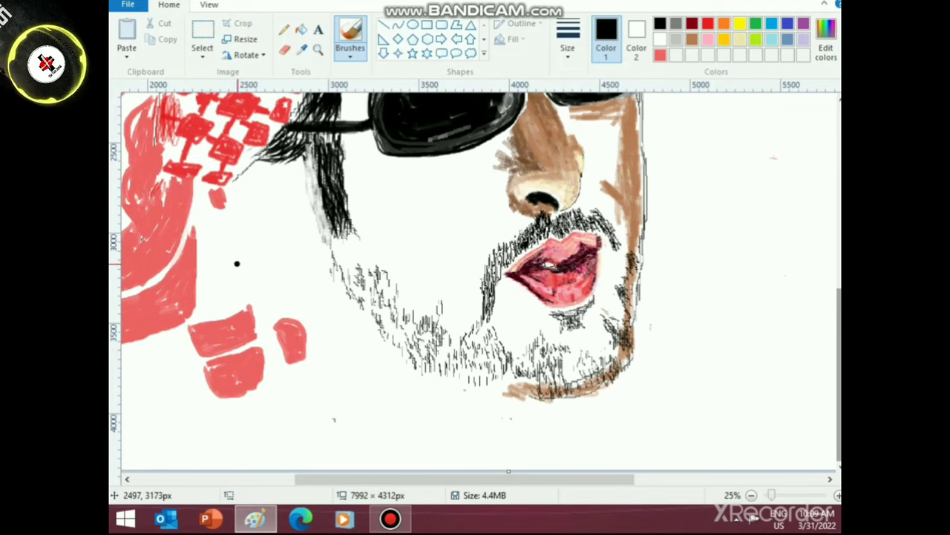
left_click_drag(199, 223, 221, 222)
left_click_drag(201, 235, 235, 235)
left_click(568, 49)
left_click(599, 82)
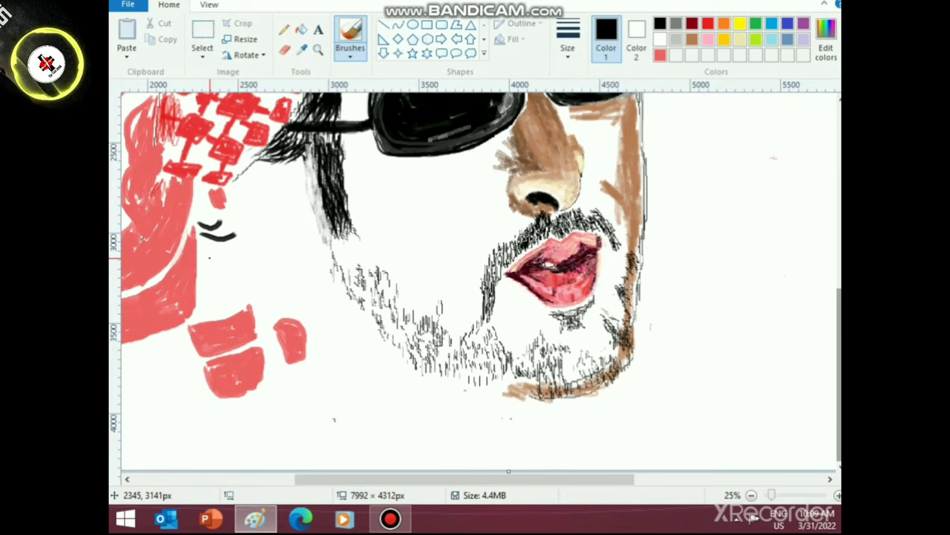
key("ctrl+z")
key("ctrl+z")
- Sketch the first short, thin black hair strokes at the nape, beside the inner end of the scarf tails
left_click_drag(219, 232, 236, 222)
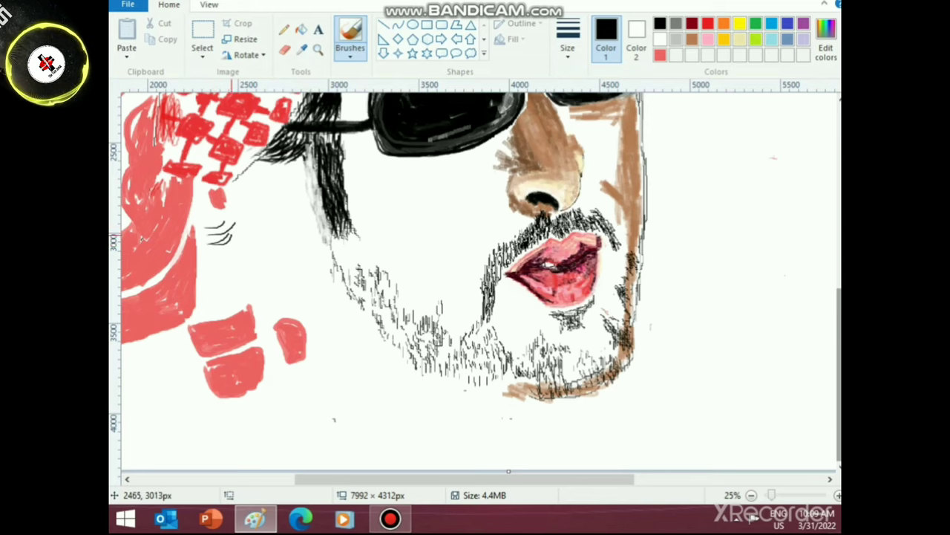
mouse_move(208, 253)
left_mouse_down()
mouse_move(248, 240)
mouse_move(258, 272)
left_mouse_up()
left_click_drag(219, 268, 262, 270)
left_click_drag(227, 282, 260, 269)
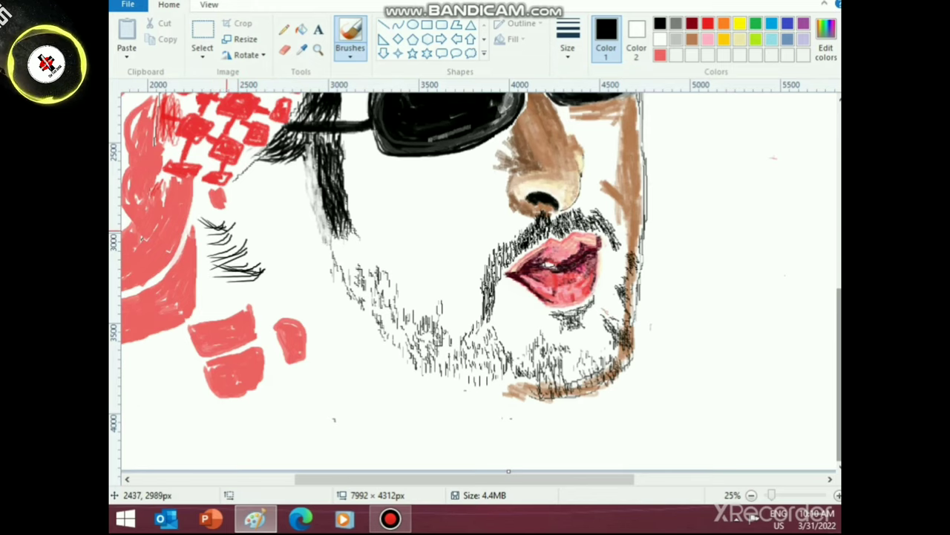
- Extend the black nape hair along the scarf's edge and down above the light red blocks, fanning strokes toward the jaw
left_click_drag(199, 222, 240, 238)
mouse_move(202, 243)
left_mouse_down()
mouse_move(249, 247)
mouse_move(201, 229)
mouse_move(224, 263)
mouse_move(199, 262)
mouse_move(206, 275)
mouse_move(240, 276)
left_mouse_up()
mouse_move(202, 279)
left_mouse_down()
mouse_move(245, 277)
mouse_move(207, 290)
mouse_move(228, 295)
mouse_move(257, 287)
left_mouse_up()
left_click_drag(222, 294, 273, 286)
mouse_move(231, 294)
left_mouse_down()
mouse_move(283, 280)
mouse_move(314, 285)
mouse_move(298, 285)
left_mouse_up()
left_click_drag(256, 292, 289, 283)
left_click_drag(208, 248, 231, 261)
mouse_move(202, 215)
left_mouse_down()
mouse_move(212, 267)
mouse_move(241, 281)
left_mouse_up()
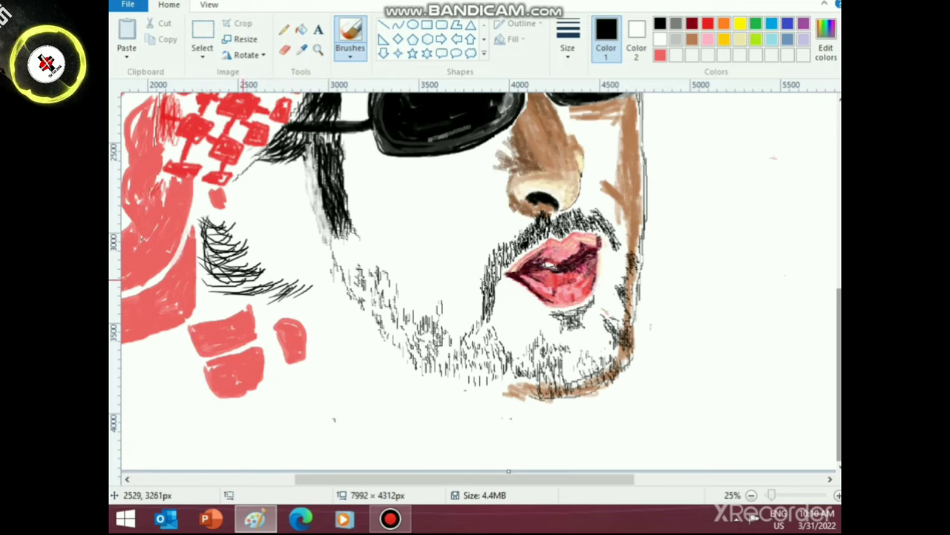
- Thicken the nape hair with longer overlapping black strokes along its scarf side and lower edge
mouse_move(221, 250)
left_mouse_down()
mouse_move(263, 226)
mouse_move(237, 210)
mouse_move(255, 199)
mouse_move(260, 222)
mouse_move(239, 227)
mouse_move(261, 229)
mouse_move(232, 241)
mouse_move(256, 244)
mouse_move(225, 262)
mouse_move(287, 276)
left_mouse_up()
left_click_drag(209, 224, 213, 248)
left_click_drag(205, 238, 217, 275)
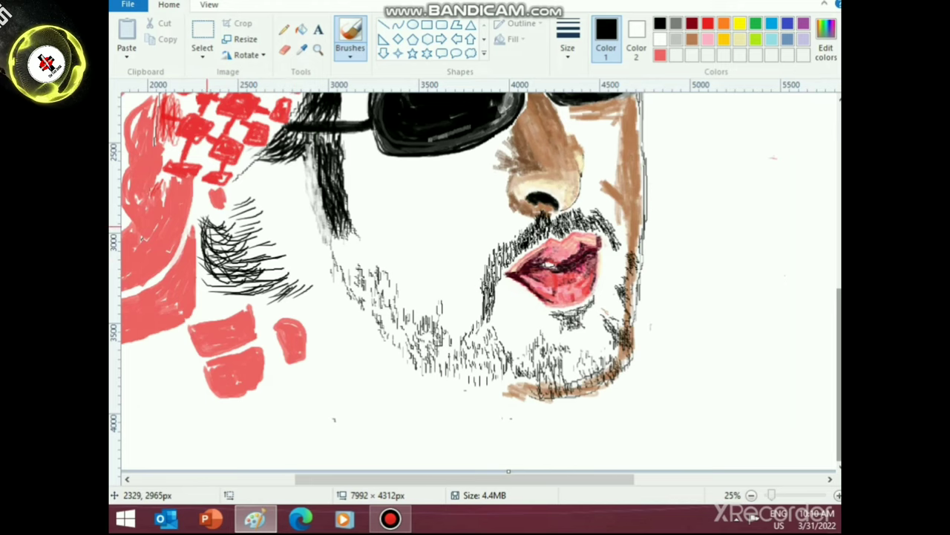
mouse_move(199, 230)
left_mouse_down()
mouse_move(215, 293)
mouse_move(277, 316)
mouse_move(291, 302)
mouse_move(287, 289)
left_mouse_up()
left_click_drag(257, 302, 292, 300)
left_click_drag(227, 288, 269, 284)
- Add short black hair strokes above the nape patch, next to the small light red patch under the checks
mouse_move(224, 185)
left_mouse_down()
mouse_move(244, 187)
mouse_move(224, 191)
mouse_move(245, 201)
left_mouse_up()
mouse_move(231, 199)
left_mouse_down()
mouse_move(247, 206)
mouse_move(248, 191)
left_mouse_up()
mouse_move(223, 209)
left_mouse_down()
mouse_move(254, 216)
mouse_move(252, 225)
left_mouse_up()
left_click_drag(224, 228, 253, 242)
- Layer fine black strokes over the upper part of the nape hair, following its curve away from the scarf
scroll(235, 252, "down", 1)
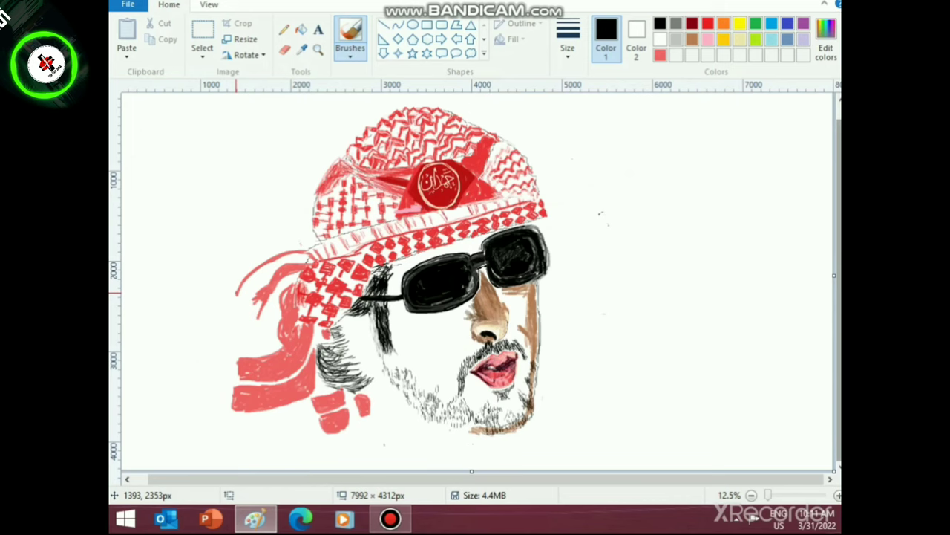
scroll(226, 281, "up", 2)
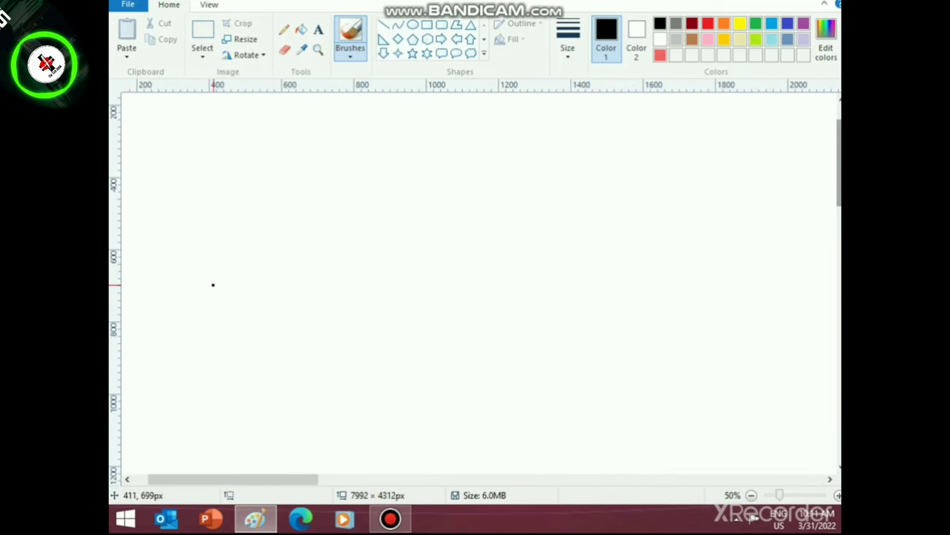
scroll(213, 282, "down", 5)
scroll(278, 416, "down", 1)
left_click_drag(285, 479, 436, 479)
scroll(284, 344, "up", 4)
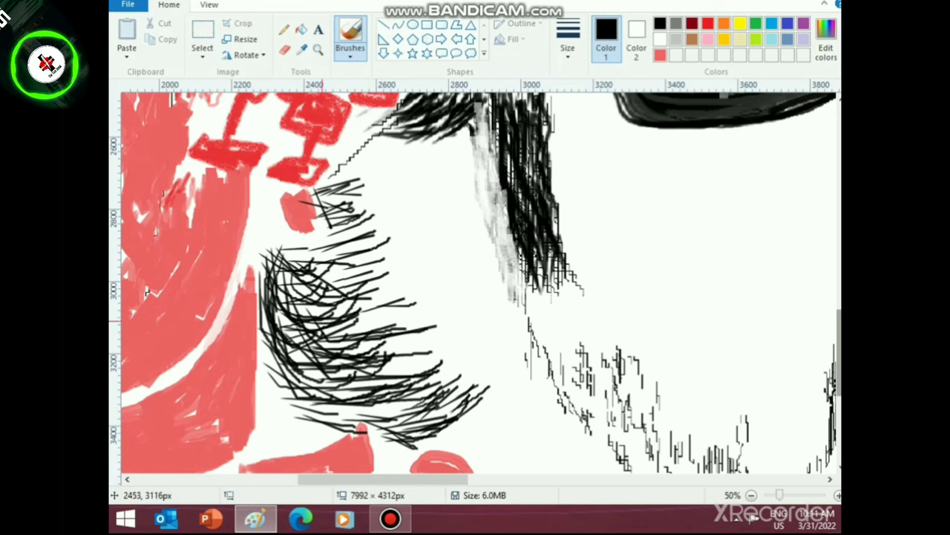
left_click_drag(272, 236, 281, 287)
mouse_move(281, 243)
left_mouse_down()
mouse_move(268, 288)
mouse_move(276, 333)
left_mouse_up()
left_click_drag(302, 256, 390, 258)
left_click_drag(277, 227, 380, 259)
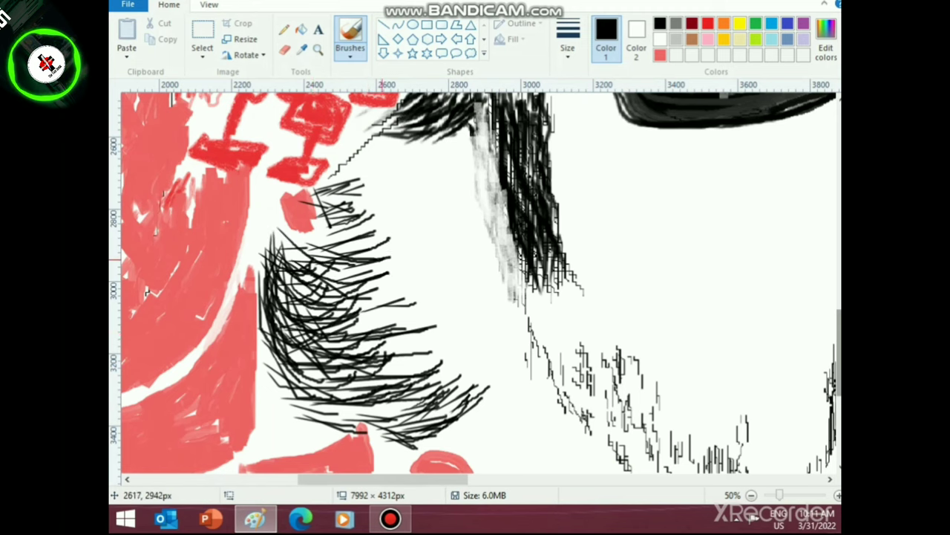
- Fill the middle of the nape hair with black strokes sweeping toward the cheek
left_click_drag(298, 290, 386, 309)
left_click_drag(317, 320, 413, 331)
left_click_drag(344, 331, 424, 323)
left_click_drag(298, 303, 364, 350)
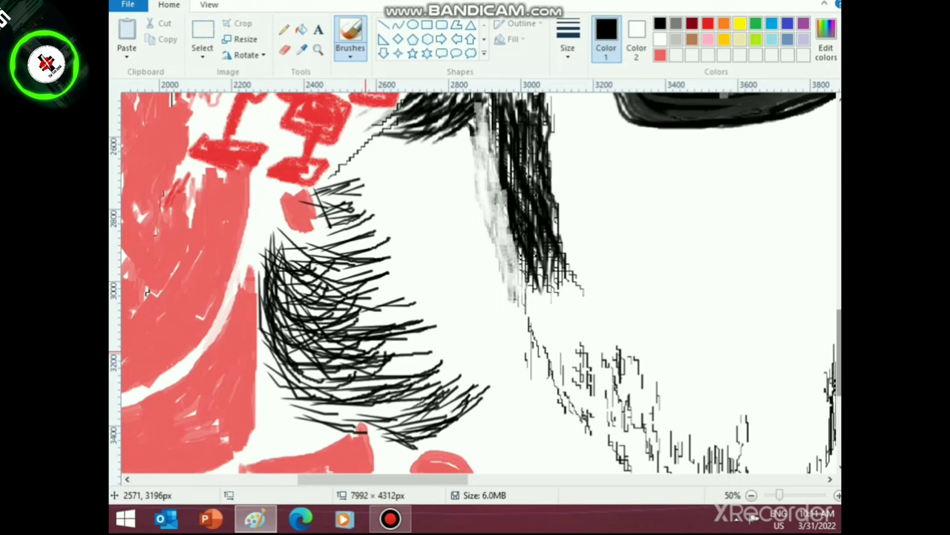
- Darken the lower half of the nape hair with curved black strokes, working back up to its middle
mouse_move(278, 329)
left_mouse_down()
mouse_move(329, 383)
mouse_move(315, 397)
left_mouse_up()
mouse_move(282, 353)
left_mouse_down()
mouse_move(319, 401)
mouse_move(372, 415)
mouse_move(340, 405)
mouse_move(444, 406)
left_mouse_up()
left_click_drag(348, 394, 417, 369)
left_click_drag(357, 373, 401, 364)
mouse_move(352, 364)
left_mouse_down()
mouse_move(425, 352)
mouse_move(390, 352)
mouse_move(396, 341)
left_mouse_up()
mouse_move(322, 325)
left_mouse_down()
mouse_move(385, 322)
mouse_move(398, 307)
left_mouse_up()
left_click_drag(320, 281, 371, 305)
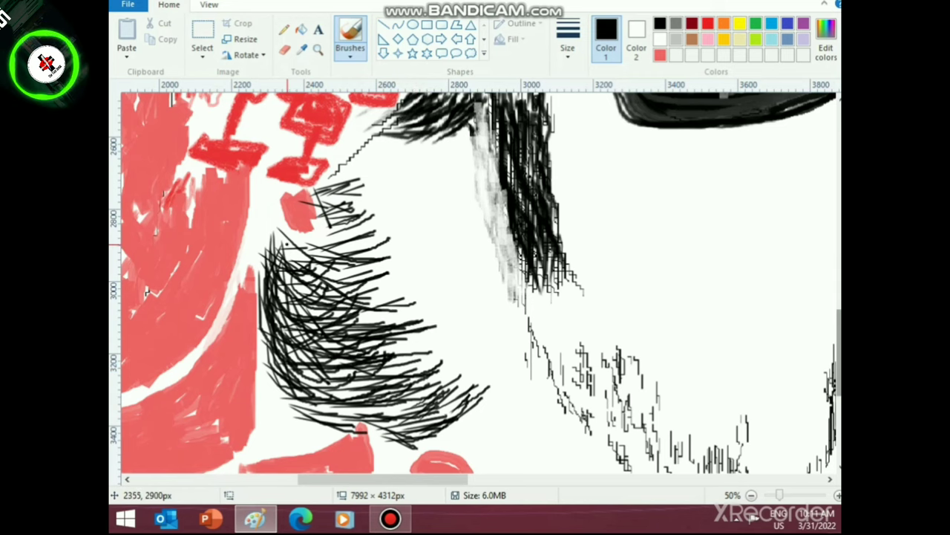
- Add a second layer of black strokes down through the nape hair and out to its pointed lower tip
left_click_drag(287, 245, 356, 296)
mouse_move(298, 310)
left_mouse_down()
mouse_move(365, 319)
mouse_move(375, 340)
left_mouse_up()
left_click_drag(329, 390, 387, 369)
left_click_drag(362, 402, 392, 394)
left_click_drag(332, 397, 393, 380)
left_click_drag(313, 398, 394, 375)
left_click_drag(315, 342, 379, 376)
mouse_move(306, 354)
left_mouse_down()
mouse_move(383, 388)
mouse_move(347, 415)
mouse_move(401, 409)
mouse_move(450, 432)
mouse_move(468, 401)
mouse_move(473, 435)
mouse_move(454, 438)
mouse_move(449, 424)
left_mouse_up()
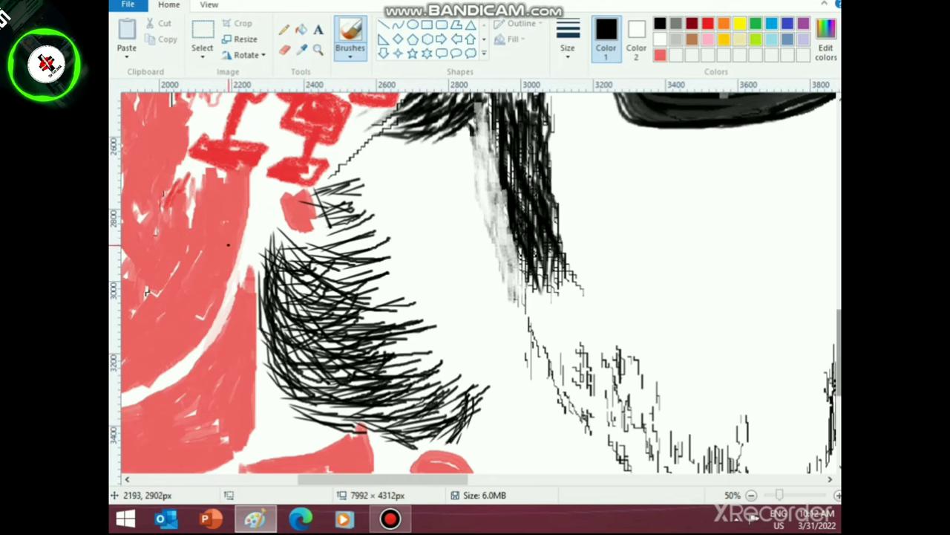
- Define the nape hair's upper end and scarf-side edge with steep black strokes reaching the small light red patch
left_click_drag(263, 241, 272, 225)
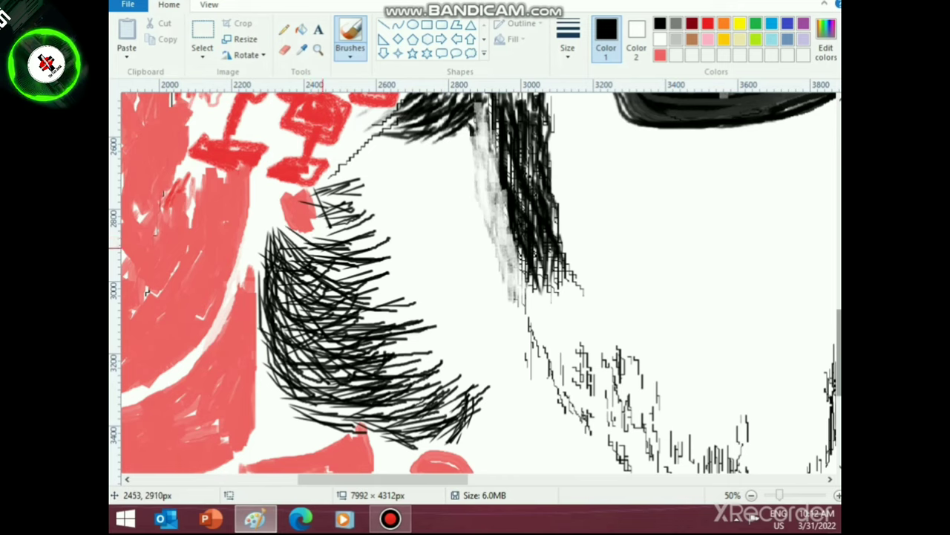
left_click_drag(291, 223, 310, 240)
mouse_move(277, 215)
left_mouse_down()
mouse_move(284, 250)
mouse_move(273, 256)
left_mouse_up()
left_click_drag(262, 231, 264, 280)
mouse_move(261, 229)
left_mouse_down()
mouse_move(263, 319)
mouse_move(280, 355)
mouse_move(295, 380)
mouse_move(357, 409)
left_mouse_up()
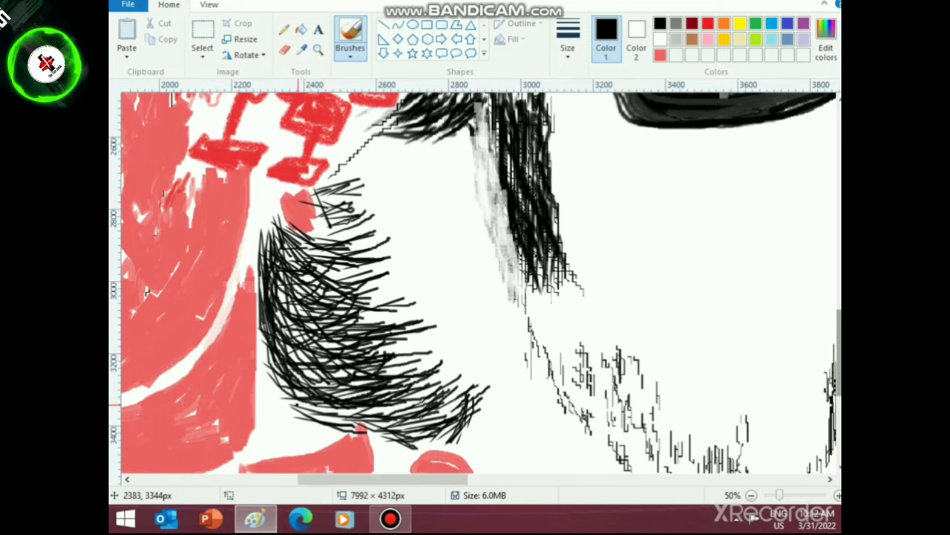
- Thicken the nape hair's bottom edge and close gaps up through its center with short black strokes
mouse_move(297, 404)
left_mouse_down()
mouse_move(420, 439)
mouse_move(443, 433)
left_mouse_up()
left_click_drag(378, 438, 435, 440)
left_click_drag(304, 373, 351, 380)
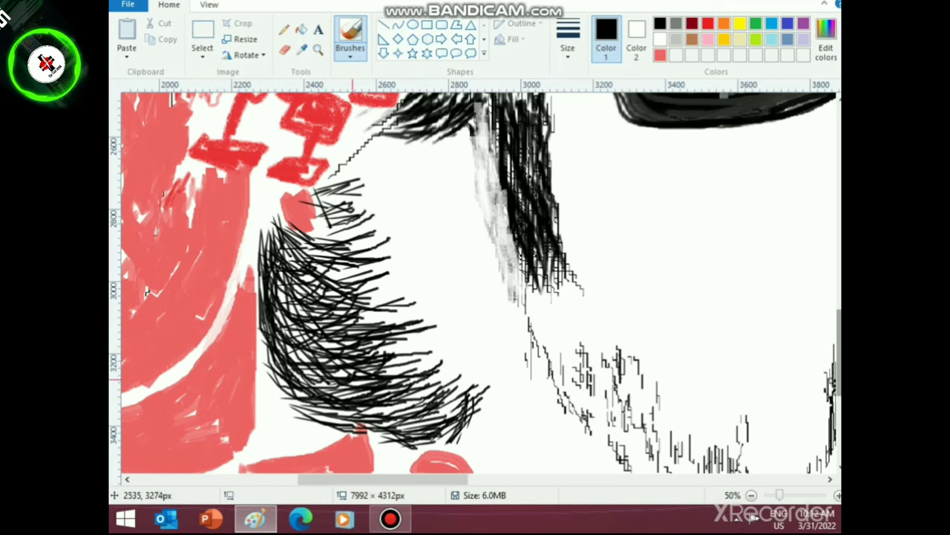
left_click_drag(316, 351, 347, 355)
left_click_drag(309, 313, 366, 323)
mouse_move(325, 276)
left_mouse_down()
mouse_move(355, 272)
mouse_move(360, 261)
left_mouse_up()
mouse_move(333, 272)
left_mouse_down()
mouse_move(379, 265)
mouse_move(389, 272)
left_mouse_up()
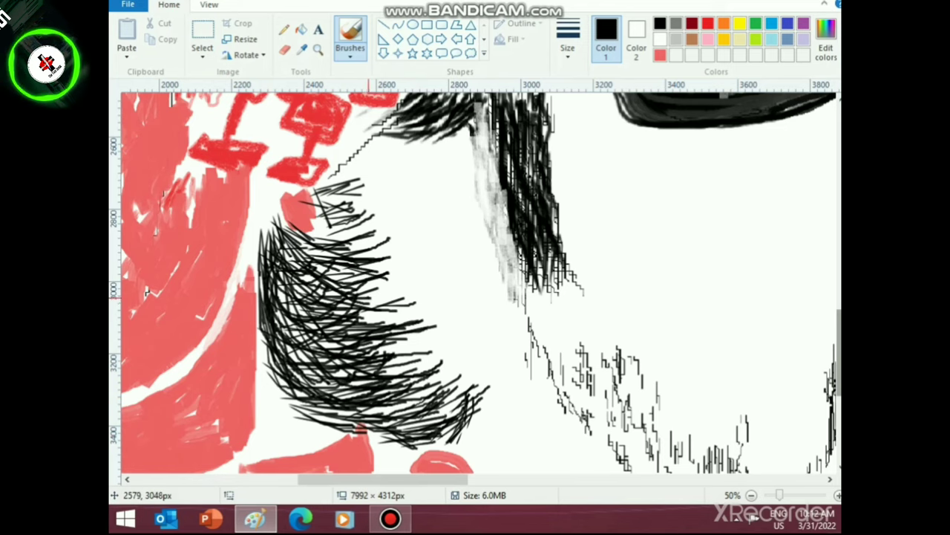
- Fill the sparse tuft at the top of the nape hair and blend it into the main patch with black strokes
left_click_drag(345, 195, 364, 185)
left_click_drag(360, 237, 377, 230)
mouse_move(345, 225)
left_mouse_down()
mouse_move(376, 215)
mouse_move(375, 207)
left_mouse_up()
mouse_move(327, 228)
left_mouse_down()
mouse_move(372, 234)
mouse_move(353, 213)
left_mouse_up()
left_click_drag(322, 226, 356, 221)
left_click_drag(305, 233, 361, 236)
left_click_drag(314, 260, 365, 247)
mouse_move(305, 246)
left_mouse_down()
mouse_move(368, 272)
mouse_move(376, 299)
left_mouse_up()
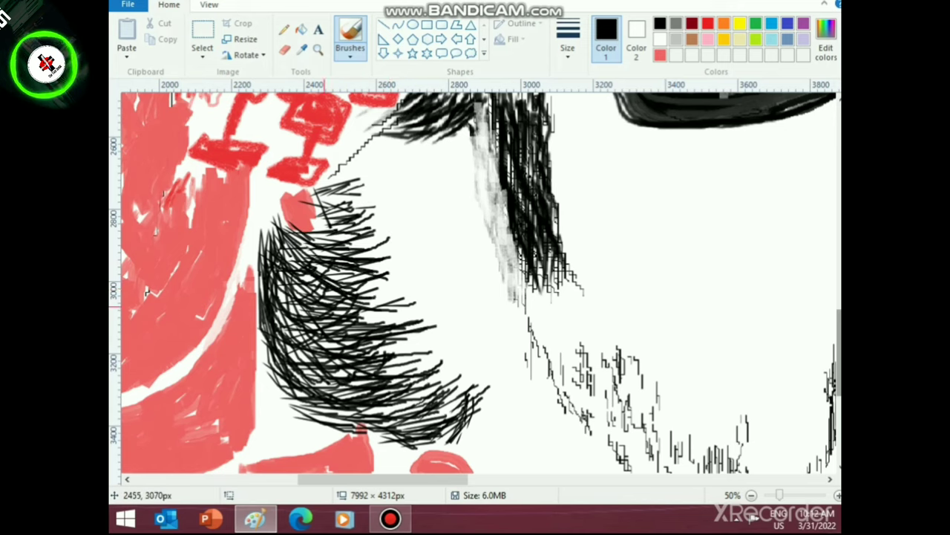
- Darken the core of the nape hair and its top tuft with final dense black strokes
left_click_drag(310, 276, 384, 326)
mouse_move(308, 332)
left_mouse_down()
mouse_move(349, 347)
mouse_move(344, 376)
left_mouse_up()
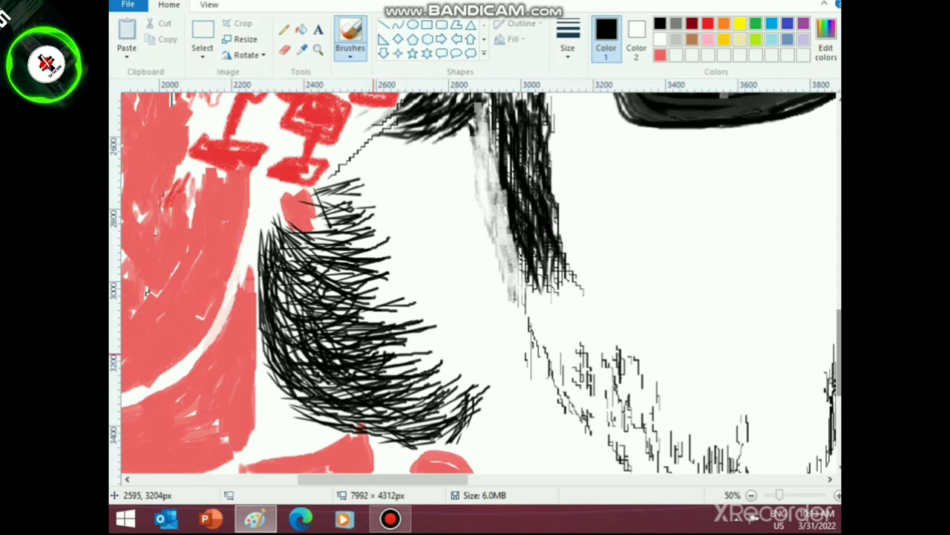
left_click_drag(328, 202, 366, 227)
mouse_move(318, 187)
left_mouse_down()
mouse_move(360, 207)
mouse_move(361, 236)
left_mouse_up()
scroll(268, 423, "down", 1)
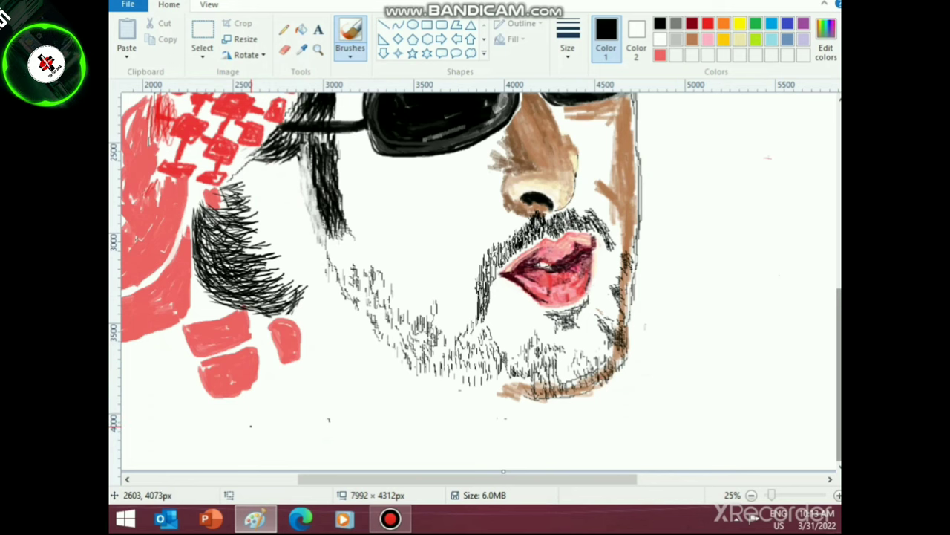
scroll(251, 427, "down", 1)
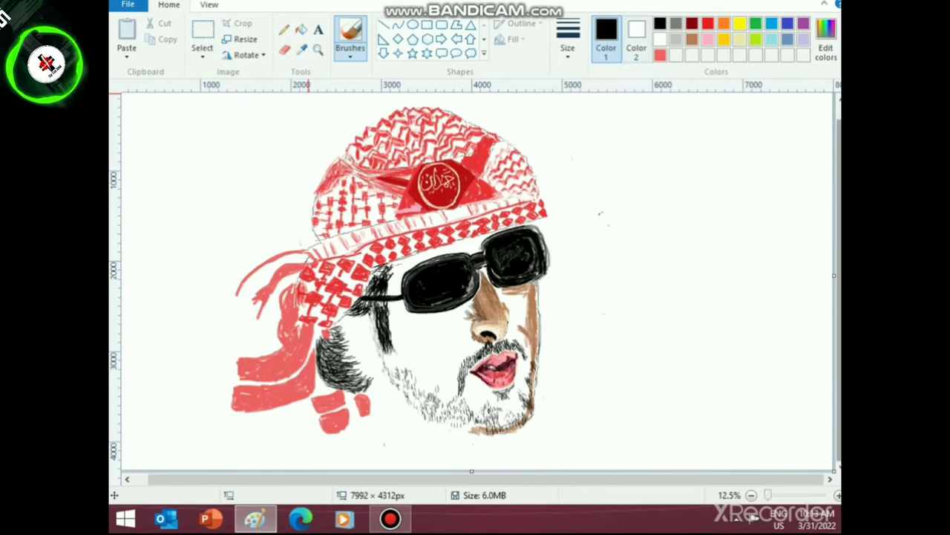
- Draw the neck's back edge below the nape hair and a curved neckline toward the chin with a brown natural pencil brush
left_click(691, 39)
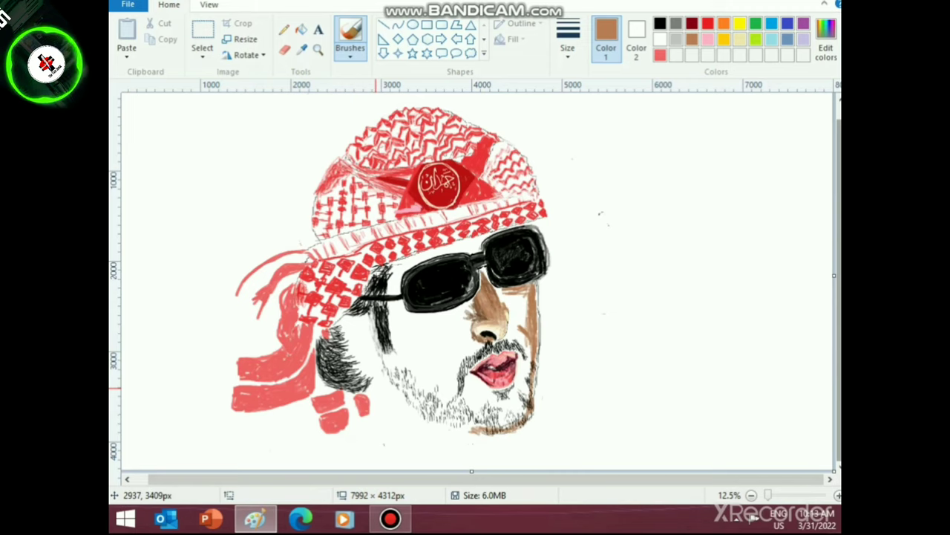
mouse_move(378, 386)
left_mouse_down()
mouse_move(375, 404)
mouse_move(372, 393)
left_mouse_up()
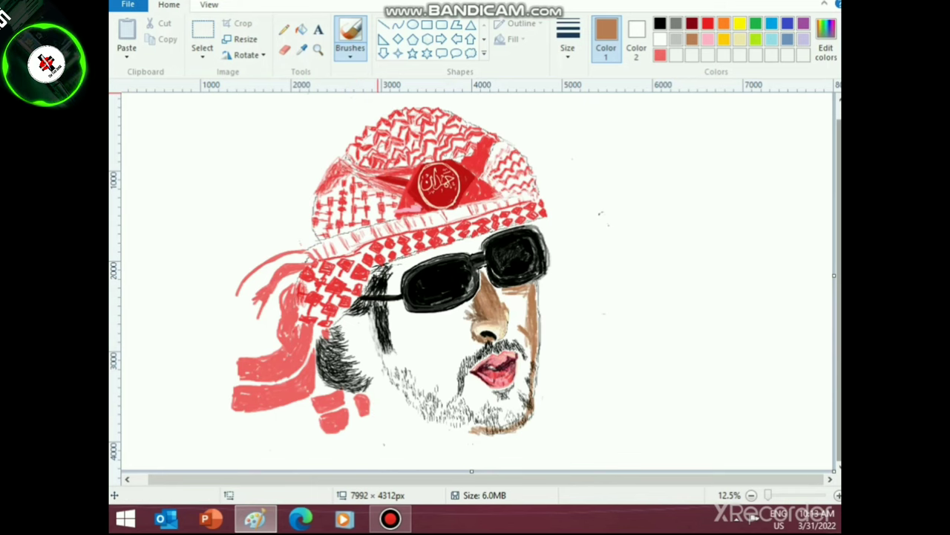
left_click(350, 52)
left_click(437, 106)
scroll(354, 367, "up", 1)
scroll(346, 363, "down", 3)
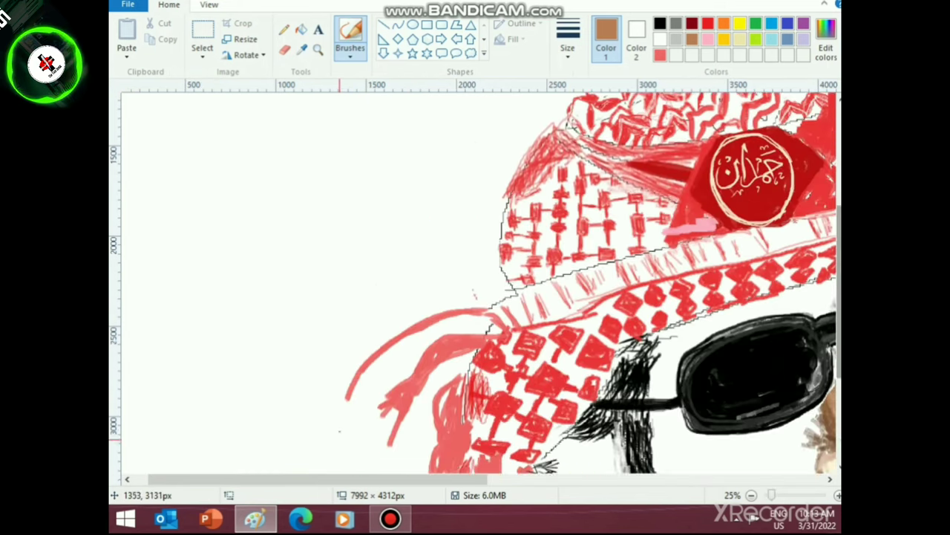
scroll(441, 445, "up", 2)
left_click_drag(405, 479, 567, 479)
scroll(343, 311, "down", 3)
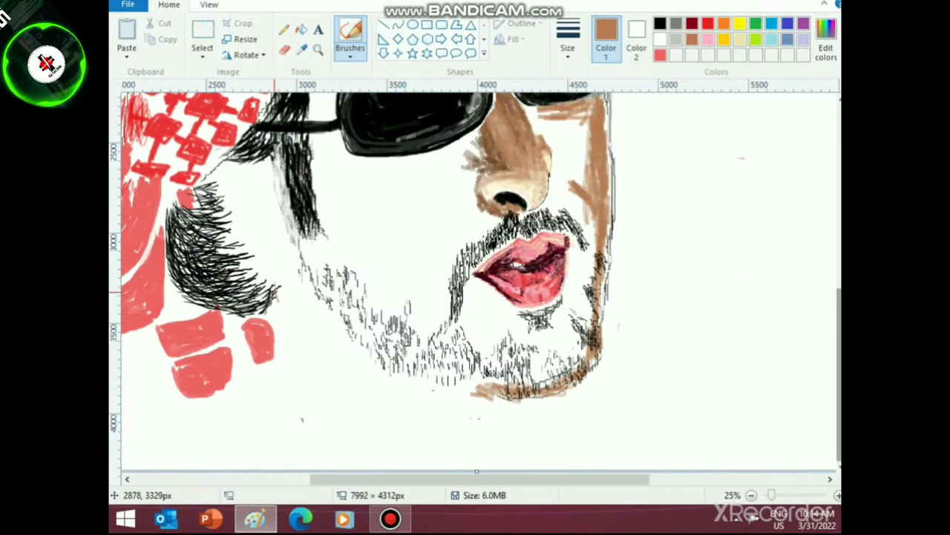
left_click_drag(275, 293, 278, 355)
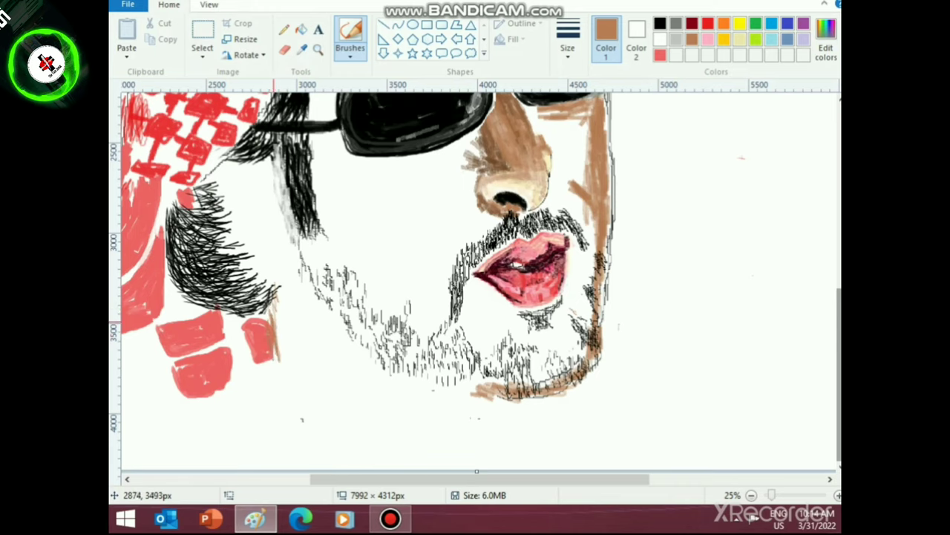
mouse_move(275, 322)
left_mouse_down()
mouse_move(277, 354)
mouse_move(279, 330)
left_mouse_up()
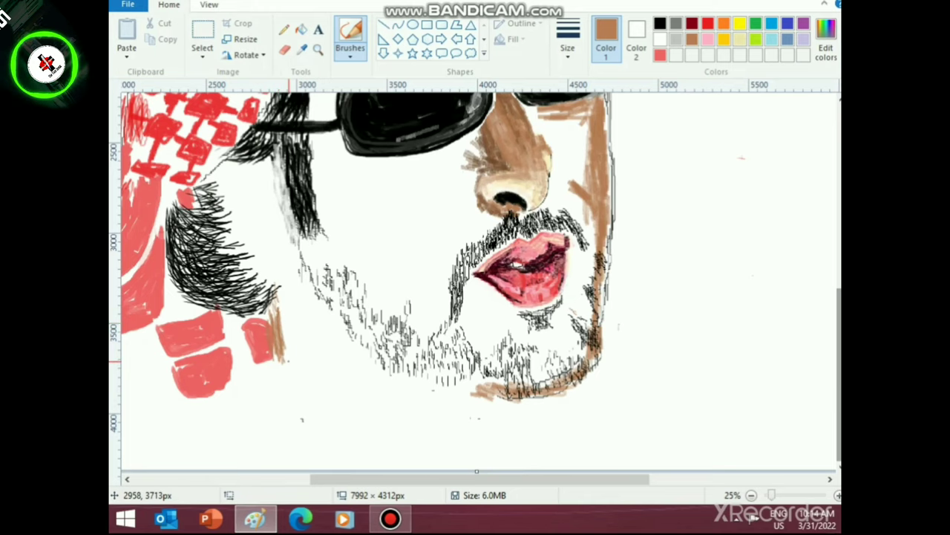
mouse_move(289, 362)
left_mouse_down()
mouse_move(350, 412)
mouse_move(474, 427)
left_mouse_up()
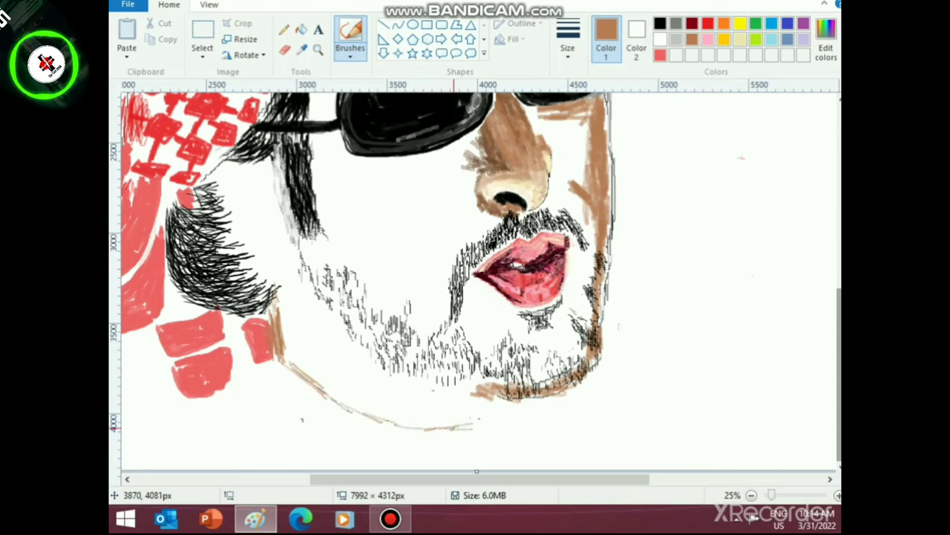
mouse_move(396, 425)
left_mouse_down()
mouse_move(487, 425)
mouse_move(408, 423)
mouse_move(313, 387)
left_mouse_up()
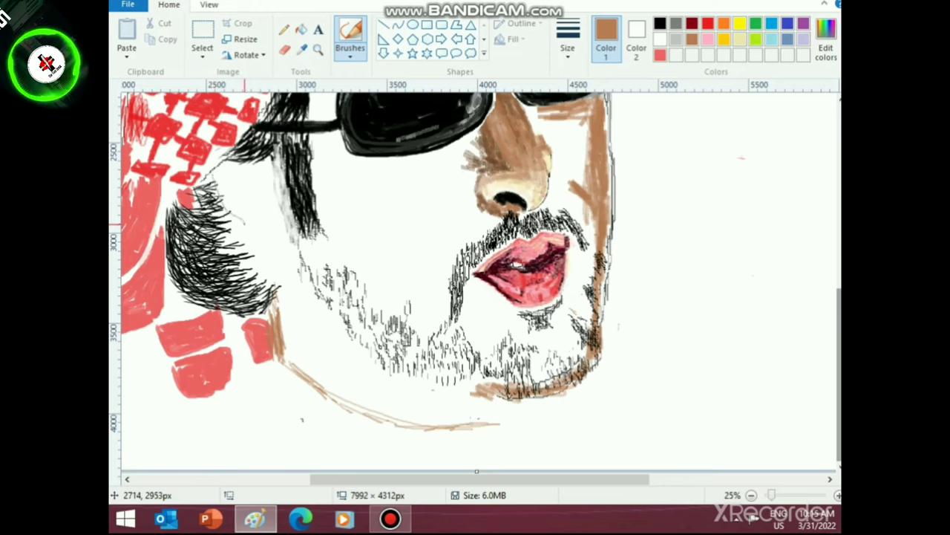
- Outline the ear's back edge and lobe in front of the nape hair and sketch its inner folds in brown
left_click_drag(247, 226, 278, 260)
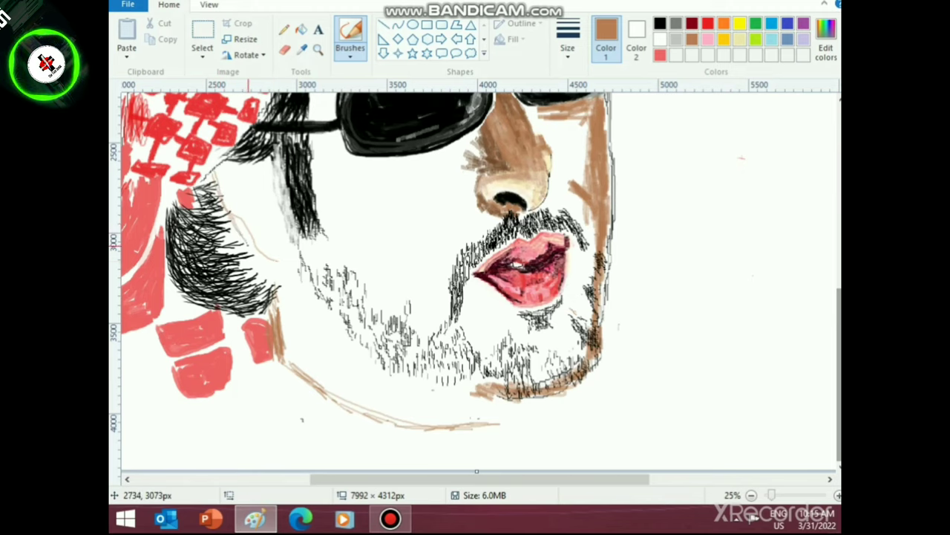
left_click_drag(265, 263, 288, 274)
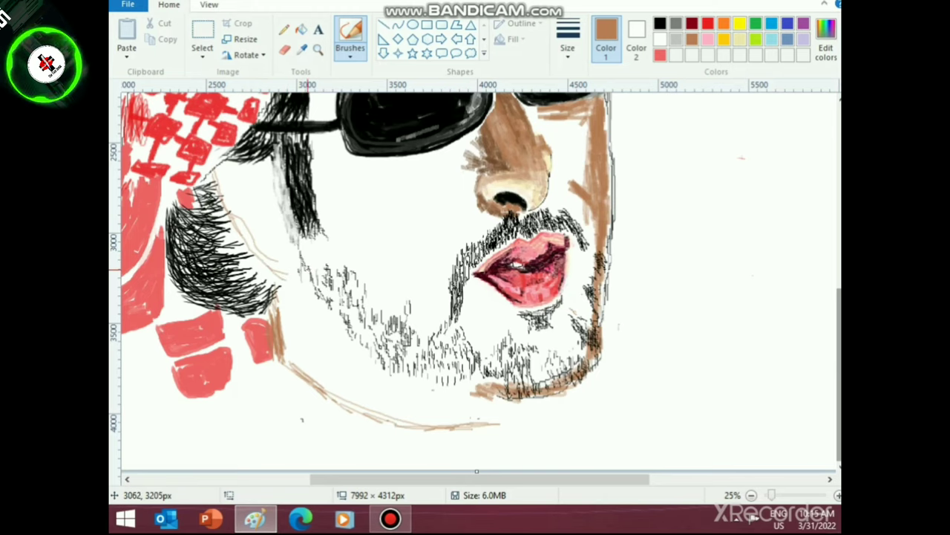
left_click_drag(305, 271, 266, 266)
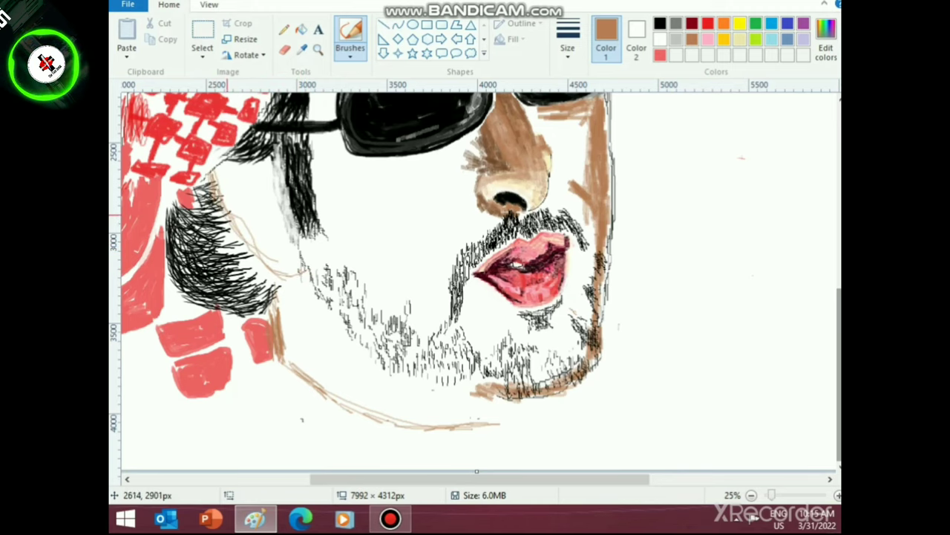
mouse_move(258, 257)
left_mouse_down()
mouse_move(297, 291)
mouse_move(304, 272)
left_mouse_up()
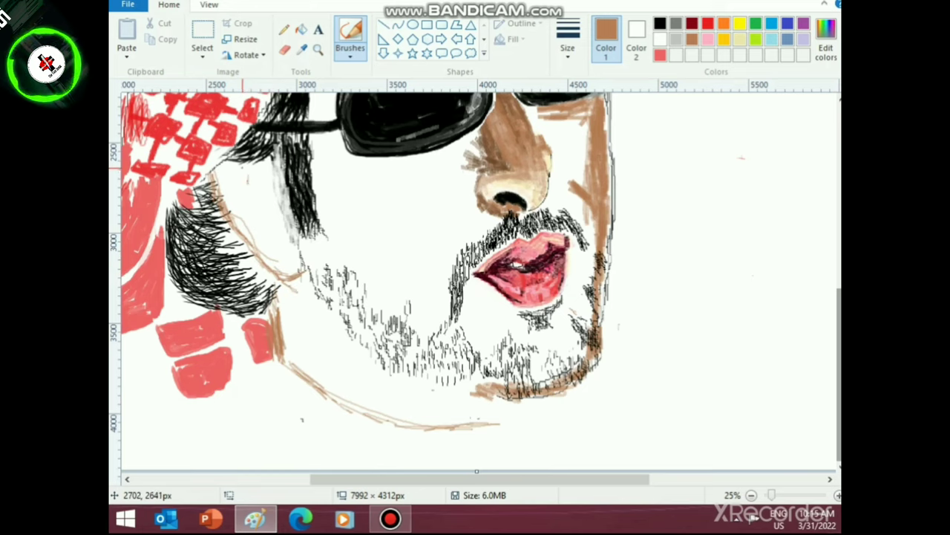
left_click_drag(240, 176, 236, 182)
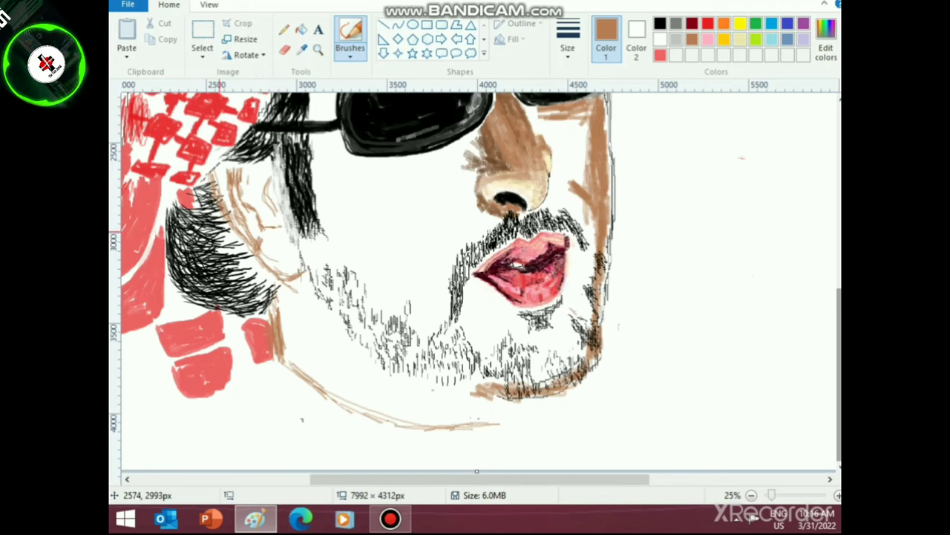
- Mix a dark brown and shade the ear's inner hollow, feathering the strokes up toward the sideburn hair
scroll(229, 223, "up", 2)
scroll(297, 312, "down", 3)
left_click_drag(362, 479, 405, 479)
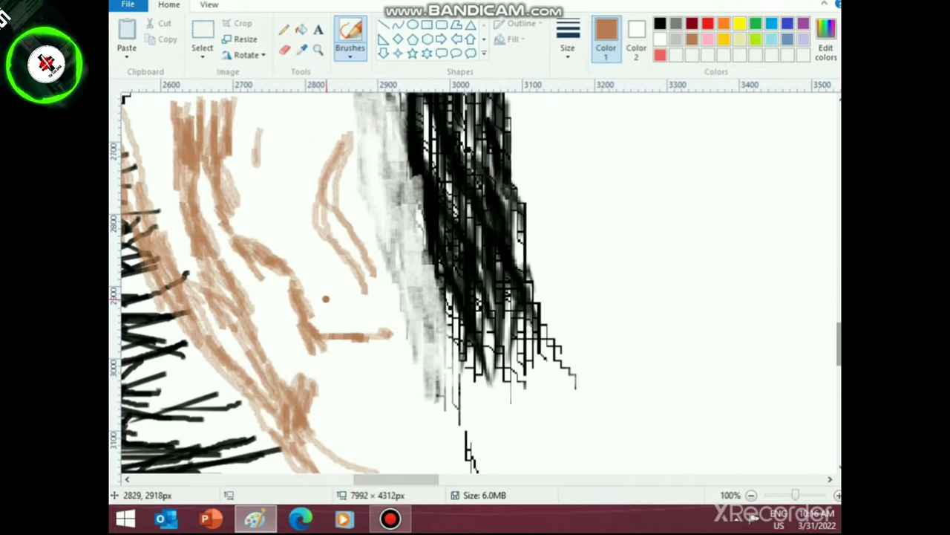
left_click(827, 40)
left_click_drag(632, 209, 632, 241)
left_click(343, 345)
mouse_move(306, 267)
left_mouse_down()
mouse_move(324, 322)
mouse_move(316, 325)
mouse_move(378, 331)
mouse_move(369, 284)
mouse_move(376, 322)
mouse_move(353, 273)
mouse_move(377, 329)
mouse_move(328, 321)
mouse_move(311, 297)
mouse_move(320, 319)
mouse_move(356, 307)
mouse_move(334, 291)
mouse_move(345, 272)
mouse_move(323, 229)
mouse_move(355, 288)
mouse_move(333, 263)
mouse_move(352, 315)
mouse_move(338, 277)
mouse_move(320, 303)
mouse_move(304, 259)
mouse_move(309, 285)
mouse_move(294, 251)
mouse_move(304, 258)
mouse_move(269, 227)
mouse_move(256, 229)
mouse_move(299, 257)
mouse_move(287, 249)
mouse_move(343, 320)
mouse_move(355, 305)
mouse_move(323, 226)
left_mouse_up()
left_click(312, 206)
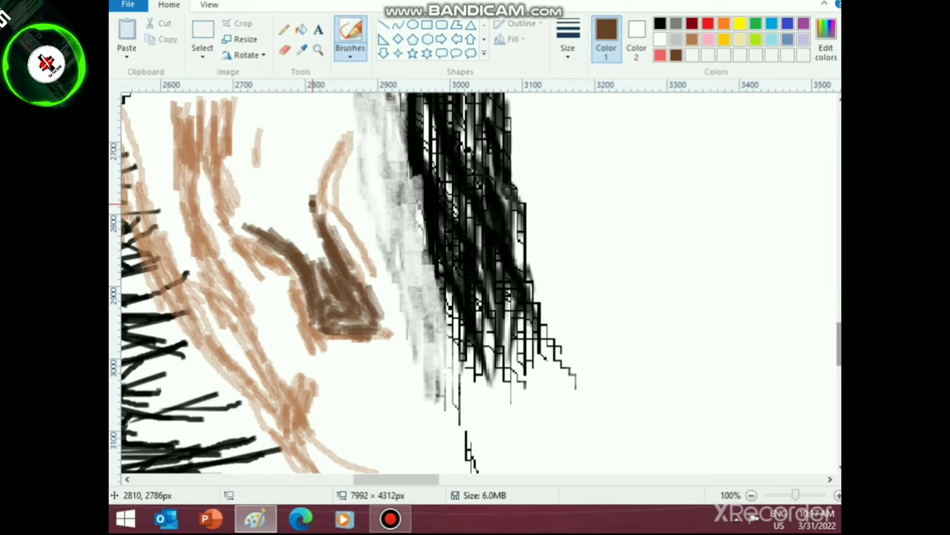
mouse_move(311, 203)
left_mouse_down()
mouse_move(333, 179)
mouse_move(321, 171)
mouse_move(332, 130)
mouse_move(302, 171)
mouse_move(316, 243)
mouse_move(305, 246)
mouse_move(255, 218)
mouse_move(229, 149)
mouse_move(244, 215)
mouse_move(314, 271)
mouse_move(290, 227)
mouse_move(342, 322)
mouse_move(354, 306)
mouse_move(313, 235)
mouse_move(340, 291)
mouse_move(349, 288)
mouse_move(326, 260)
mouse_move(330, 310)
mouse_move(316, 304)
mouse_move(341, 327)
mouse_move(366, 294)
mouse_move(360, 316)
mouse_move(356, 289)
mouse_move(363, 320)
mouse_move(331, 316)
mouse_move(305, 254)
left_mouse_up()
scroll(305, 254, "up", 3)
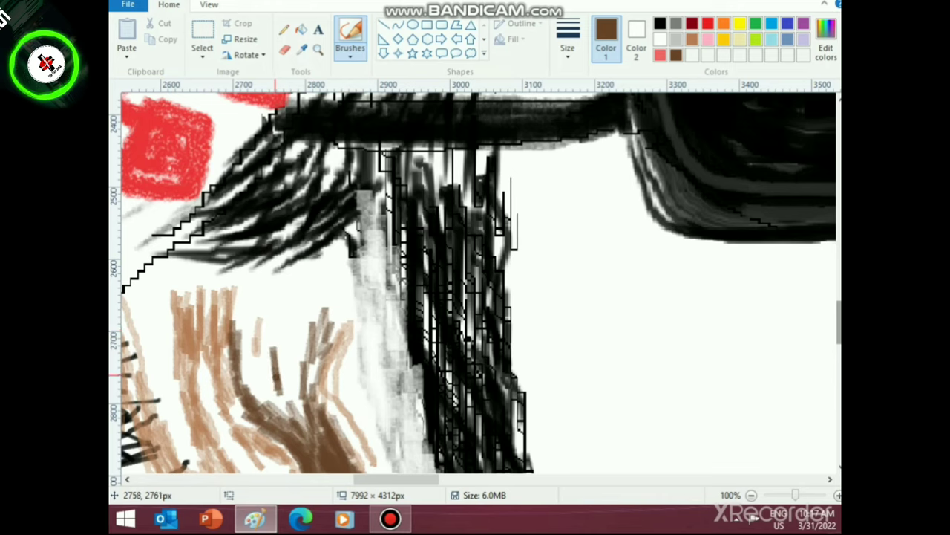
mouse_move(258, 368)
left_mouse_down()
mouse_move(284, 364)
mouse_move(307, 323)
mouse_move(283, 359)
mouse_move(277, 314)
mouse_move(275, 402)
mouse_move(259, 394)
mouse_move(319, 378)
mouse_move(321, 365)
mouse_move(325, 403)
mouse_move(340, 330)
left_mouse_up()
scroll(312, 393, "down", 3)
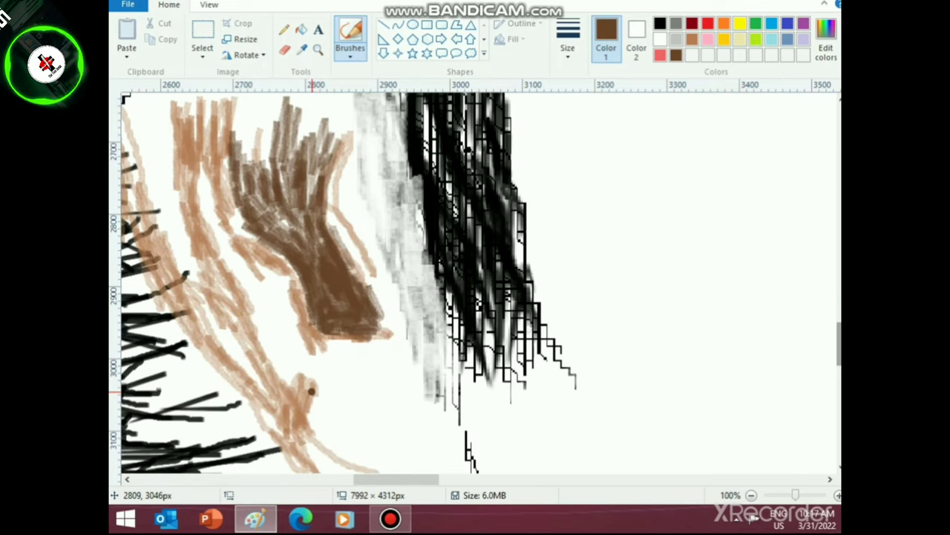
- Shade the groove along the ear's outer rim, from its upper tip down toward the lobe, with dark brown strokes
scroll(223, 320, "up", 3)
scroll(160, 278, "down", 4)
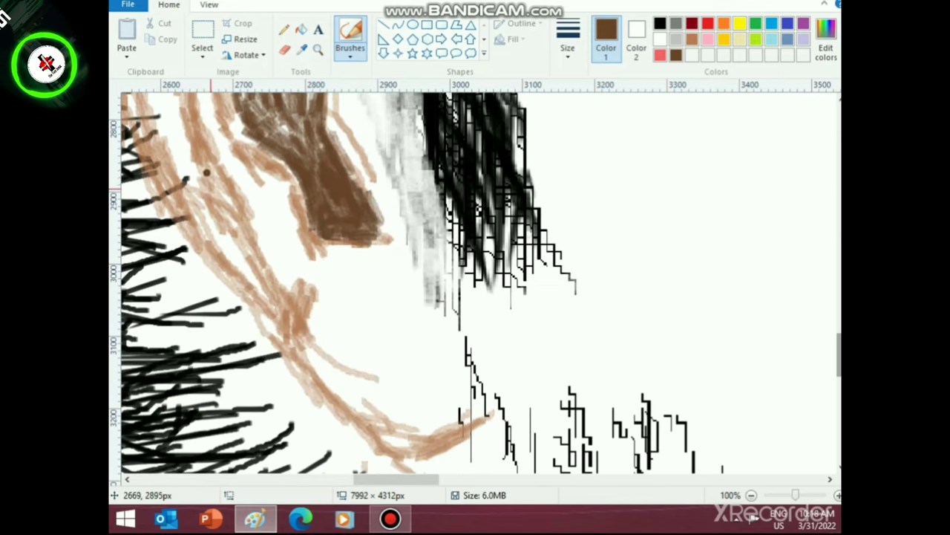
mouse_move(193, 187)
left_mouse_down()
mouse_move(238, 288)
mouse_move(266, 319)
mouse_move(251, 300)
mouse_move(266, 314)
mouse_move(271, 288)
mouse_move(255, 282)
mouse_move(233, 230)
left_mouse_up()
scroll(249, 401, "up", 3)
mouse_move(211, 399)
left_mouse_down()
mouse_move(169, 245)
mouse_move(172, 215)
mouse_move(151, 293)
mouse_move(153, 249)
mouse_move(201, 401)
mouse_move(170, 245)
mouse_move(149, 297)
mouse_move(139, 208)
mouse_move(146, 180)
mouse_move(140, 211)
mouse_move(170, 223)
mouse_move(152, 178)
mouse_move(154, 253)
mouse_move(185, 367)
left_mouse_up()
scroll(187, 355, "down", 2)
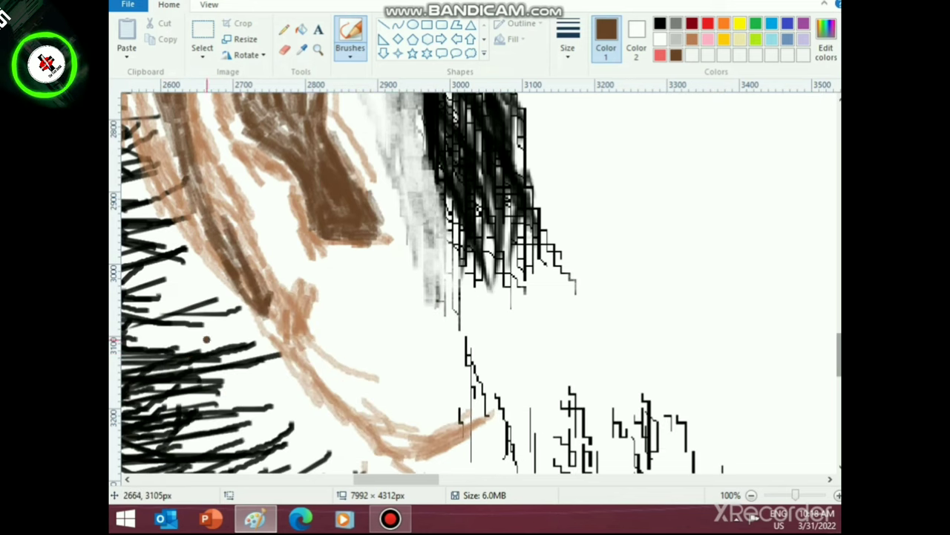
- Mix a light tan (red 217, green 184, blue 166) and blend it along the ear's rim and beneath the dark inner hollow
left_click(826, 41)
left_click(630, 182)
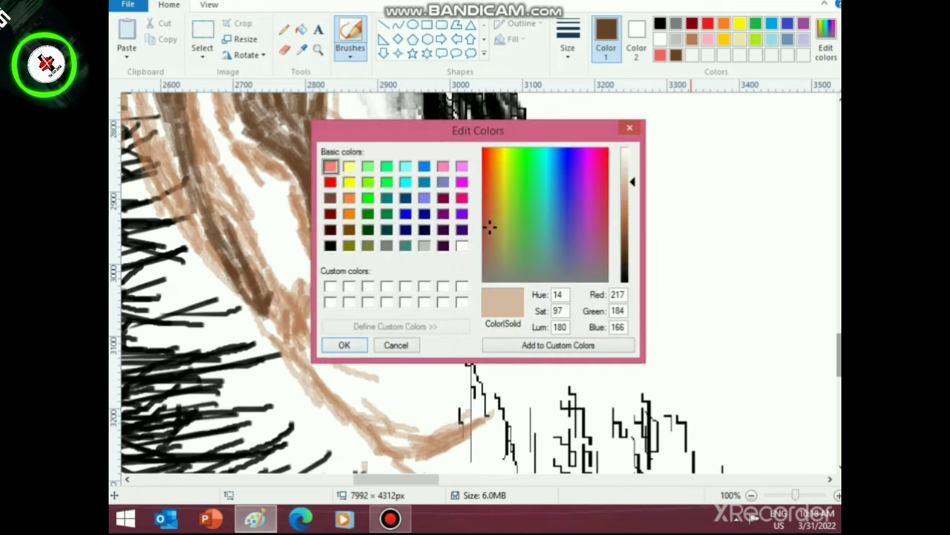
left_click(340, 343)
scroll(349, 351, "up", 3)
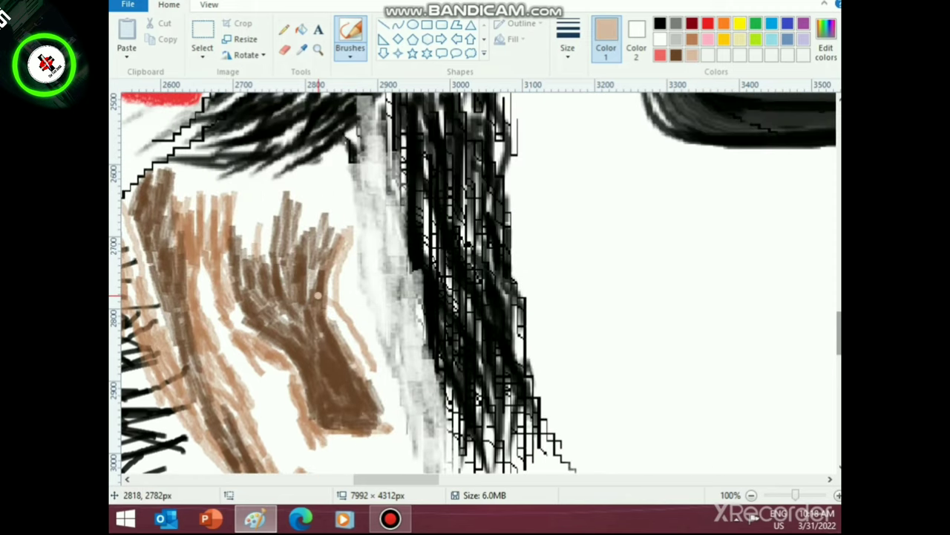
scroll(315, 295, "down", 3)
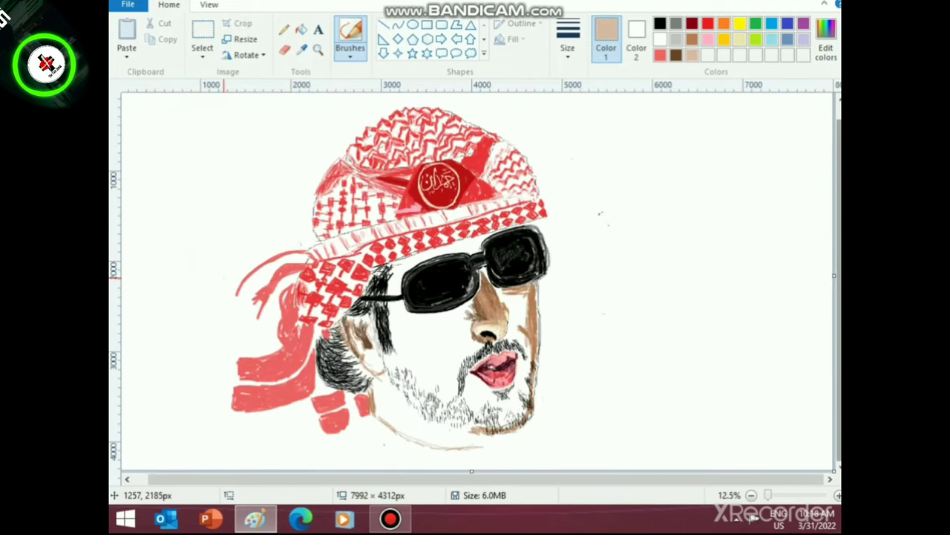
scroll(223, 275, "up", 1)
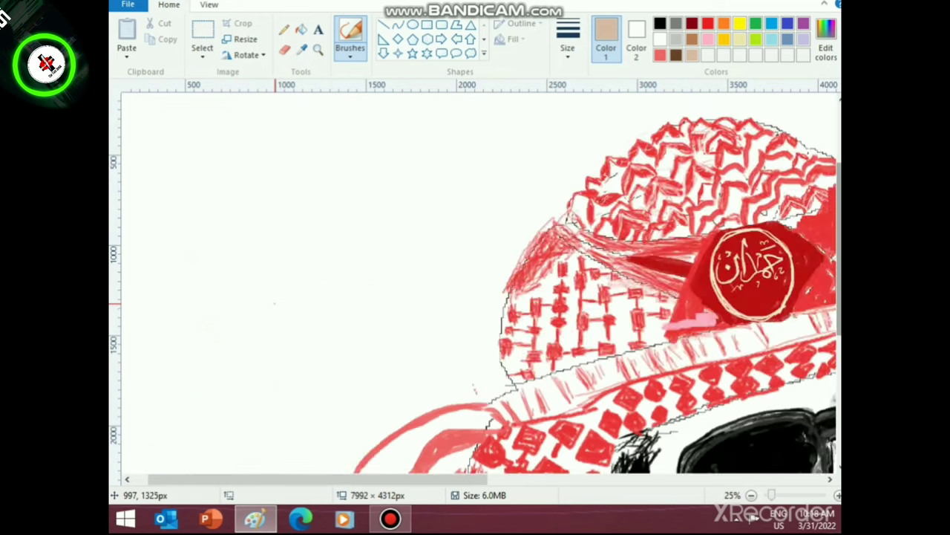
left_click_drag(298, 479, 434, 479)
scroll(393, 456, "up", 2)
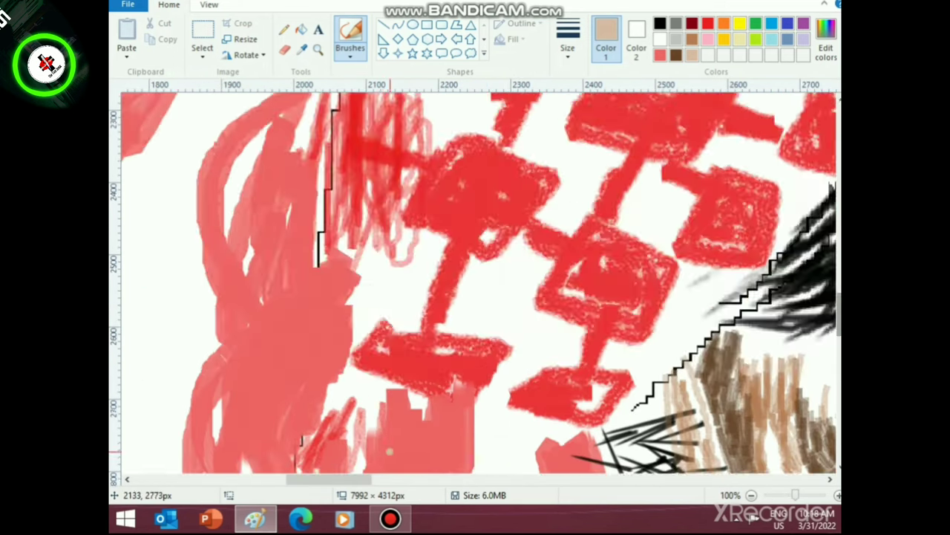
scroll(392, 456, "down", 4)
left_click_drag(362, 479, 417, 479)
scroll(332, 246, "up", 2)
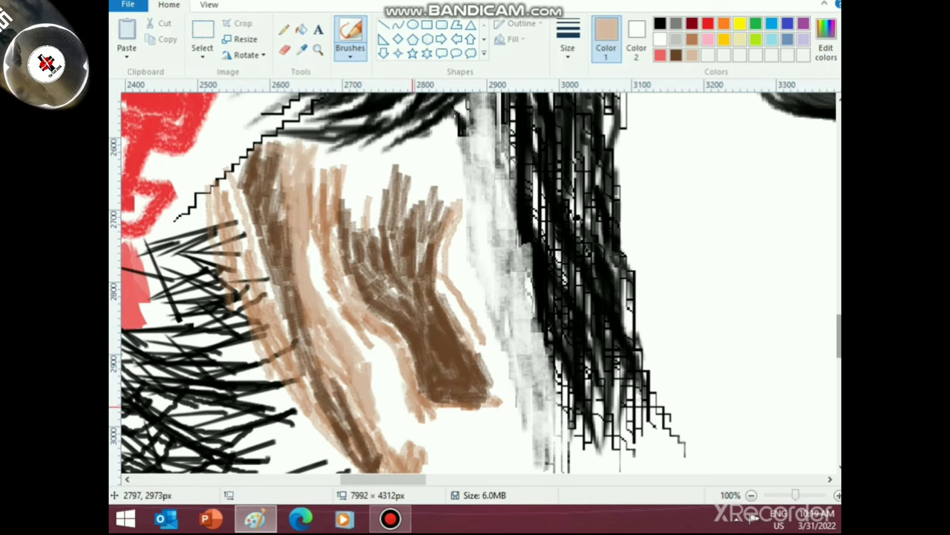
mouse_move(413, 406)
left_mouse_down()
mouse_move(466, 420)
mouse_move(456, 420)
left_mouse_up()
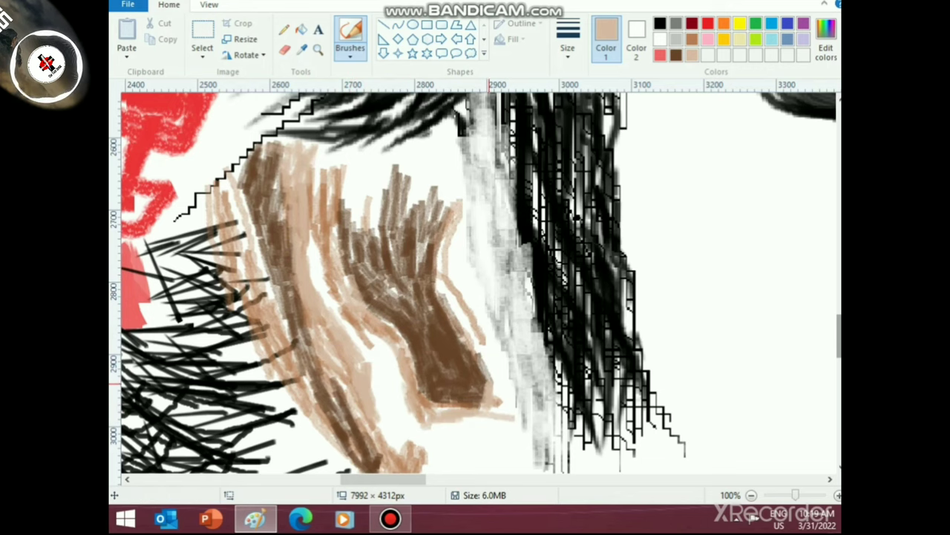
left_click_drag(479, 364, 462, 283)
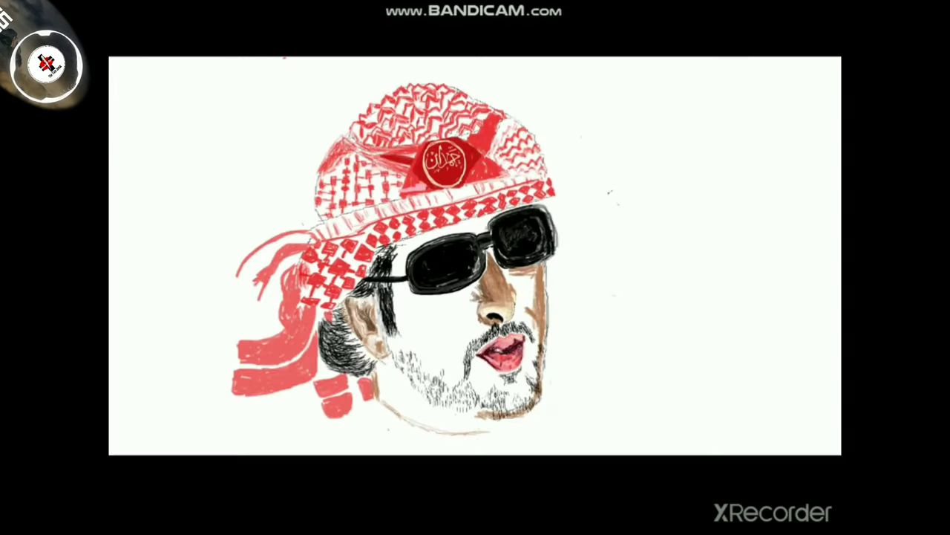
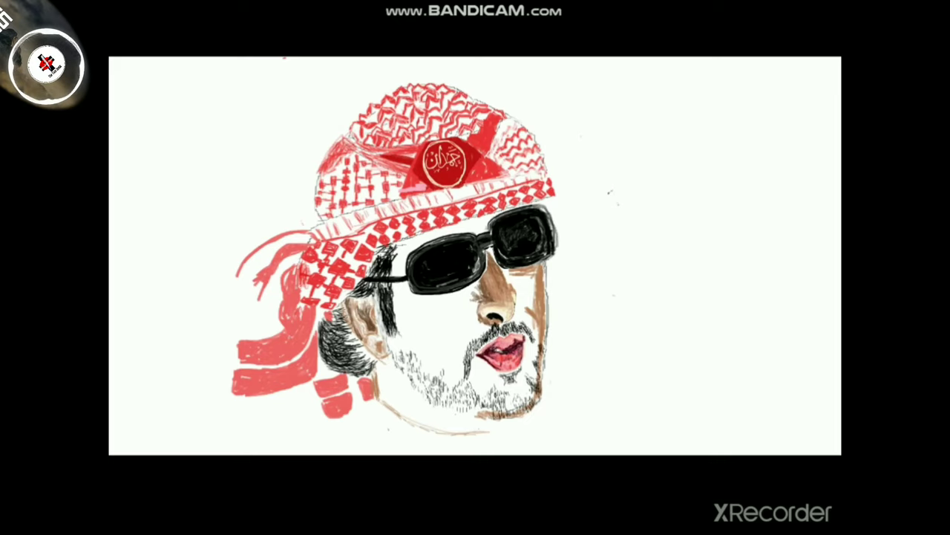
- Select the whole portrait, move it toward the canvas's upper-left corner and shrink it to about 3872 × 3504 px
key("Escape")
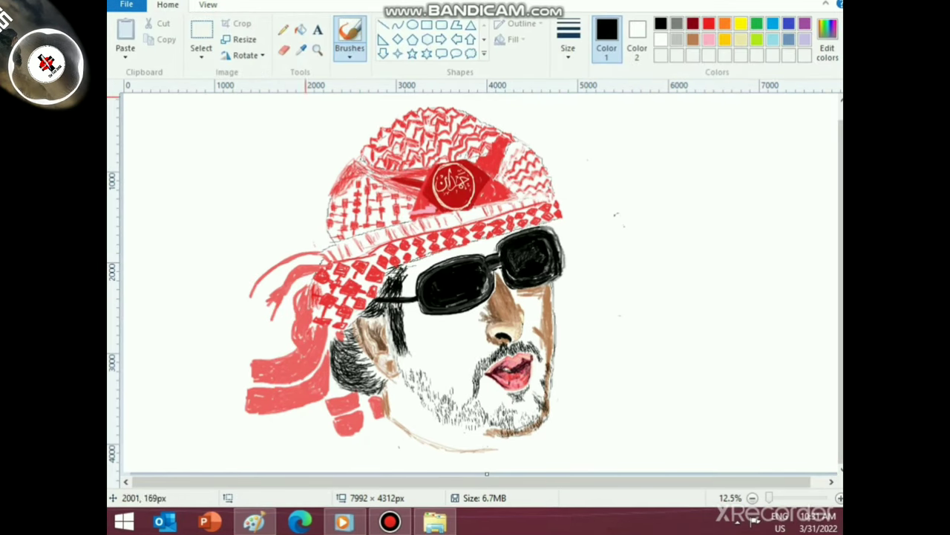
left_click(201, 55)
left_click(223, 89)
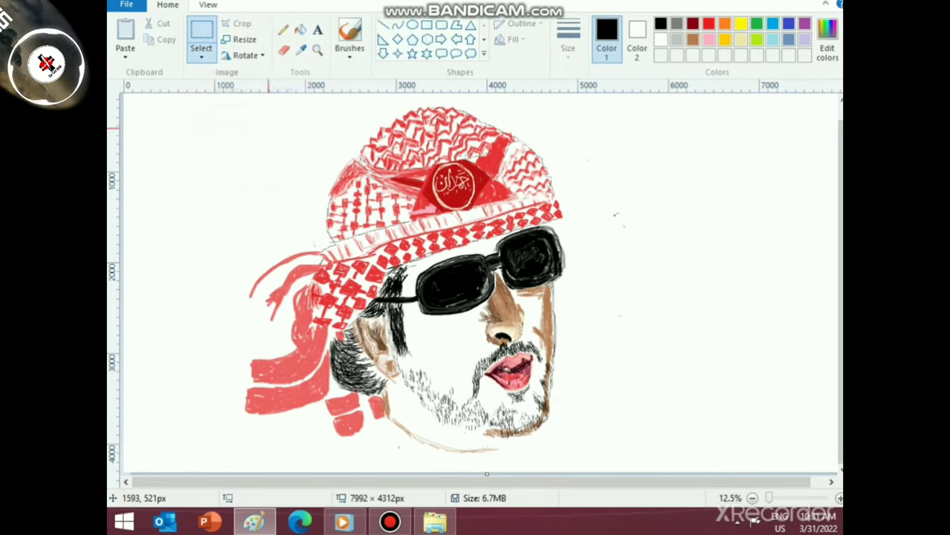
mouse_move(211, 103)
left_mouse_down()
mouse_move(414, 211)
mouse_move(554, 321)
mouse_move(612, 465)
left_mouse_up()
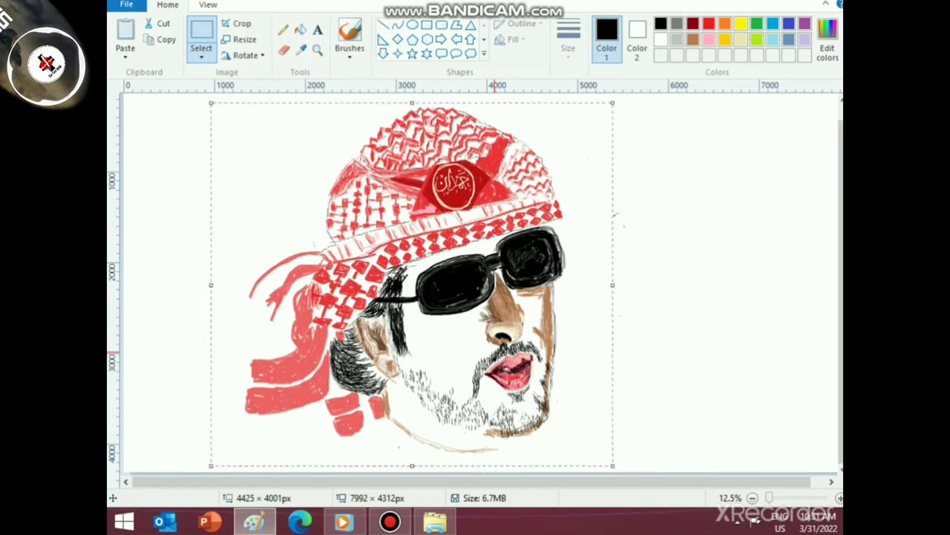
mouse_move(489, 372)
left_mouse_down()
mouse_move(490, 329)
mouse_move(472, 397)
mouse_move(429, 355)
mouse_move(449, 356)
mouse_move(442, 335)
mouse_move(442, 348)
left_mouse_up()
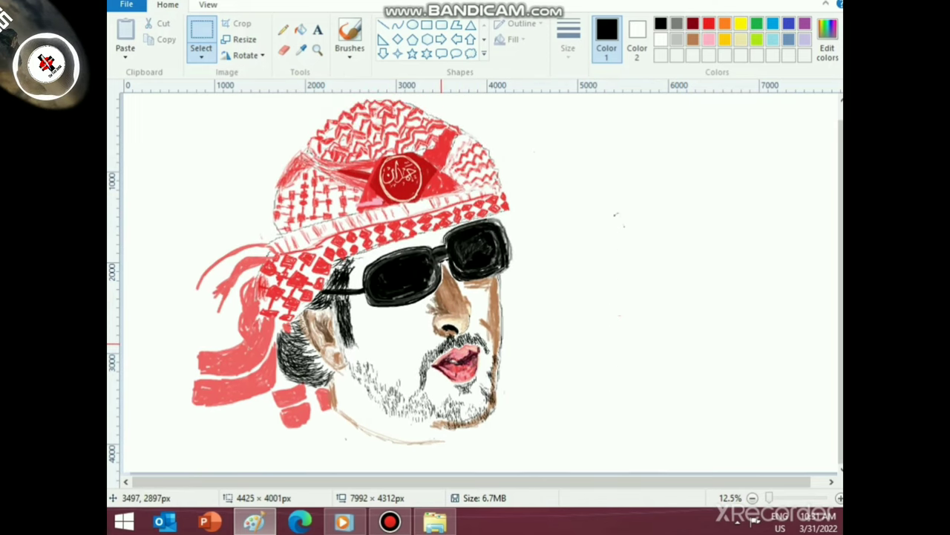
left_click_drag(560, 458, 524, 422)
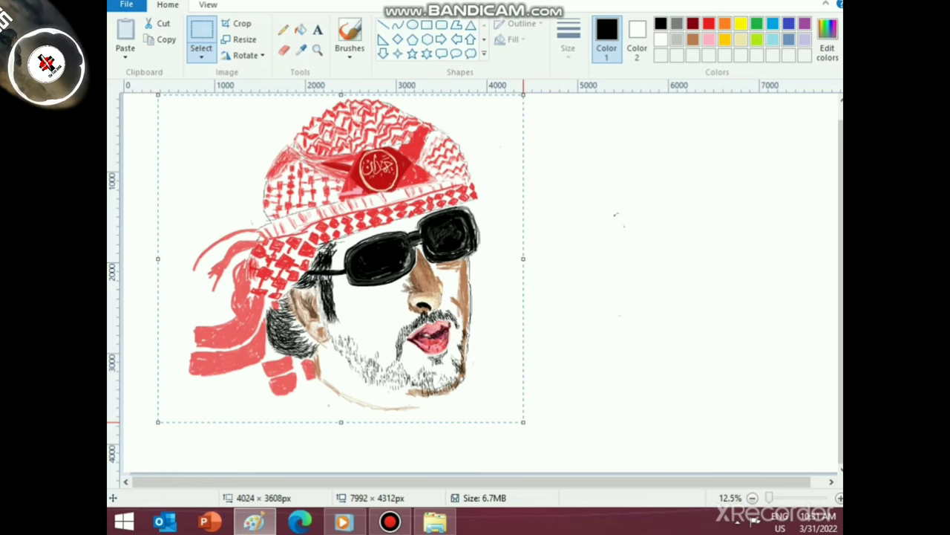
mouse_move(523, 422)
left_mouse_down()
mouse_move(522, 406)
mouse_move(509, 412)
left_mouse_up()
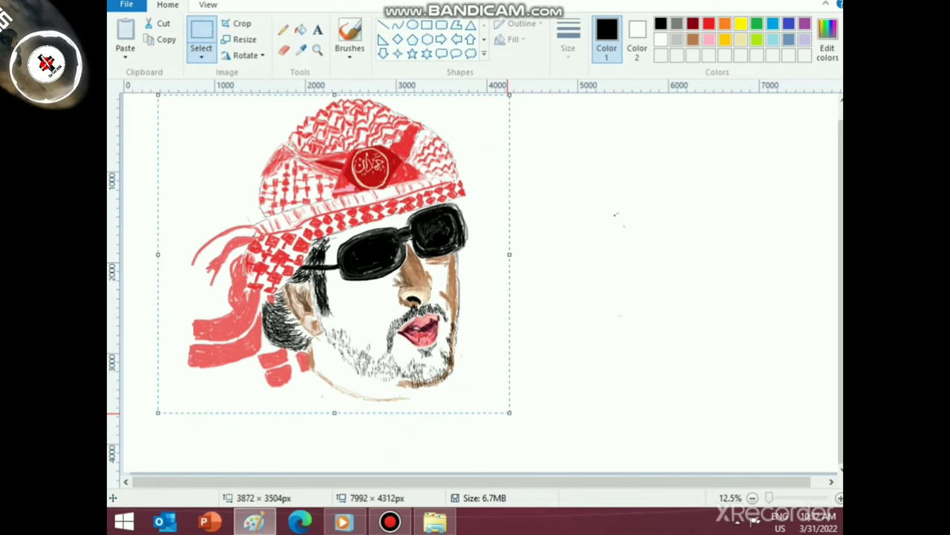
left_click(627, 386)
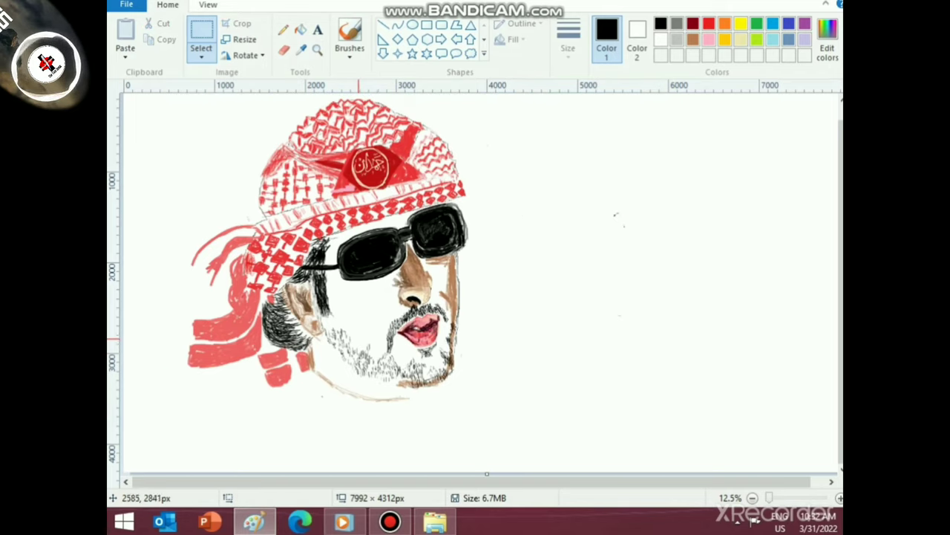
- Sketch the garment's thin black pencil outline from the back shoulder, passing below the neck and rising raggedly in front of the face
left_click(283, 30)
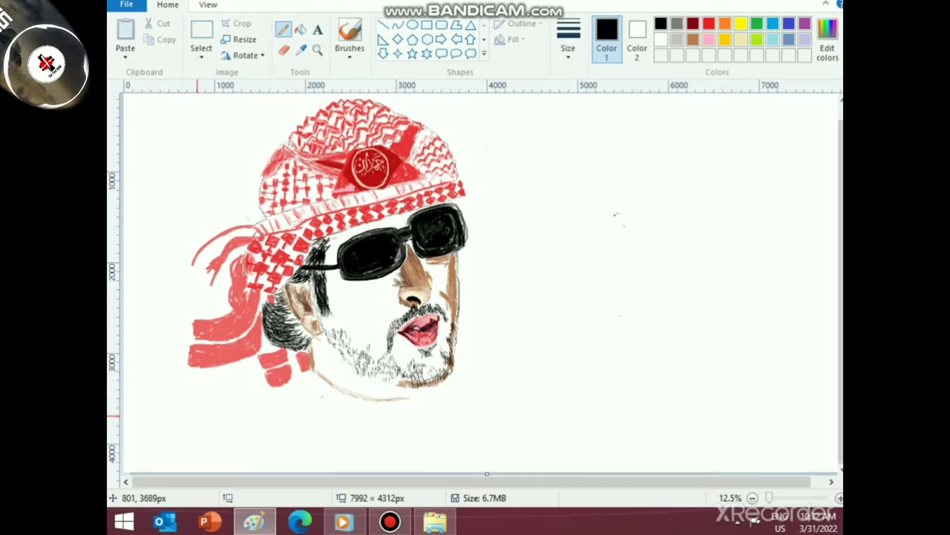
left_click_drag(198, 415, 269, 394)
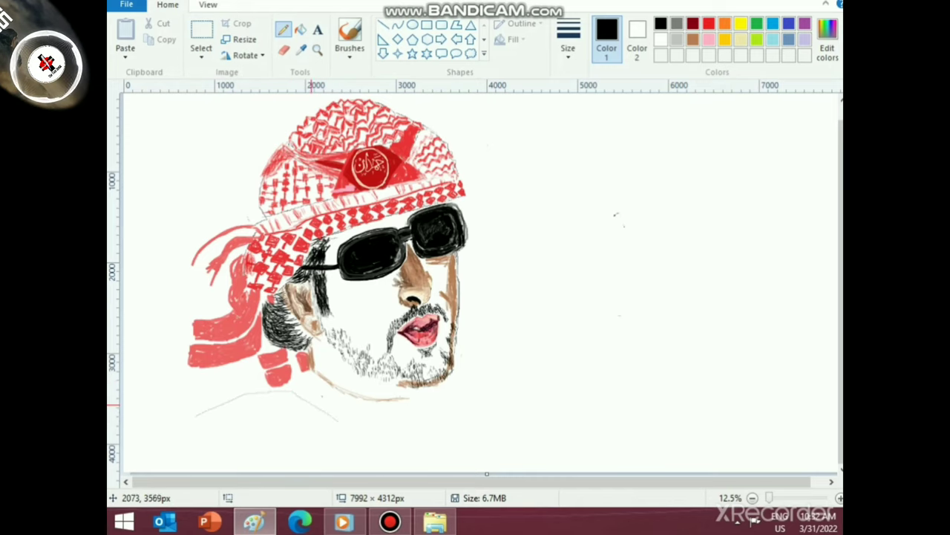
mouse_move(318, 405)
left_mouse_down()
mouse_move(397, 453)
mouse_move(455, 457)
mouse_move(513, 444)
mouse_move(521, 395)
mouse_move(544, 351)
mouse_move(548, 291)
left_mouse_up()
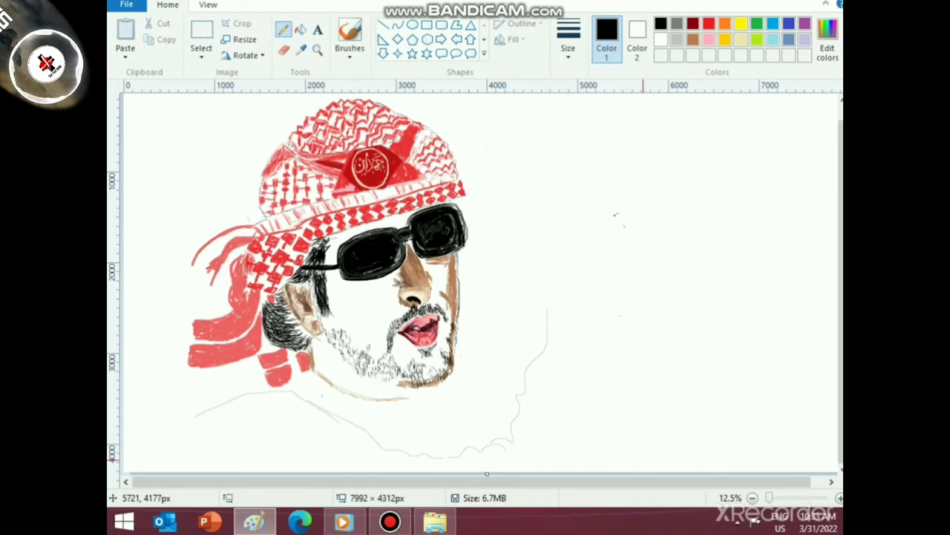
left_click_drag(548, 297, 605, 291)
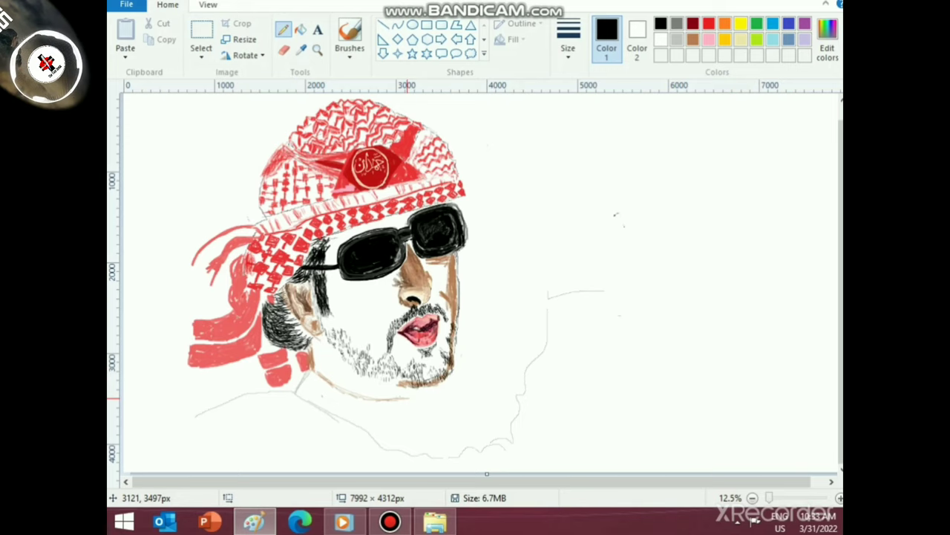
- Sketch the collar and its front opening below the chin, and add garment folds and the back shoulder's outer edge in black pencil
mouse_move(412, 399)
left_mouse_down()
mouse_move(425, 406)
mouse_move(425, 453)
left_mouse_up()
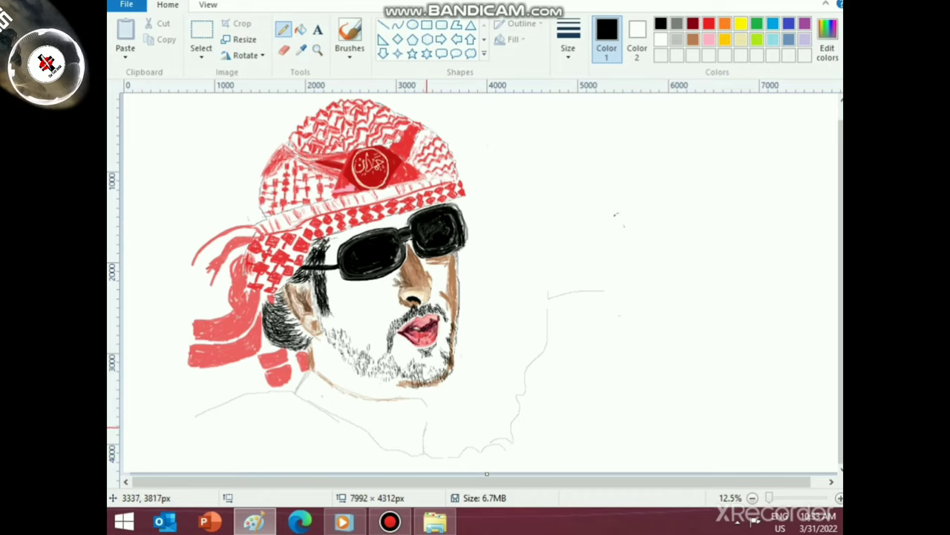
mouse_move(414, 398)
left_mouse_down()
mouse_move(424, 423)
mouse_move(419, 452)
left_mouse_up()
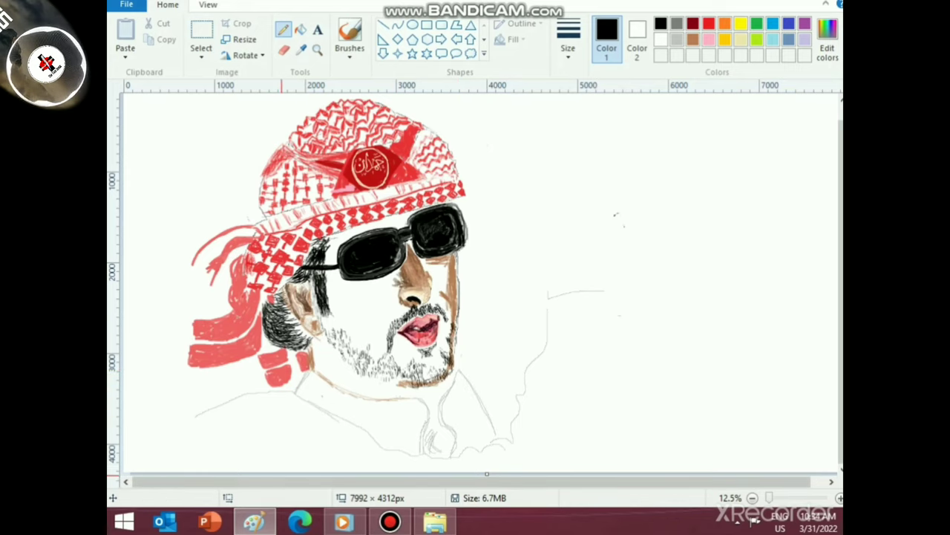
left_click_drag(279, 436, 259, 470)
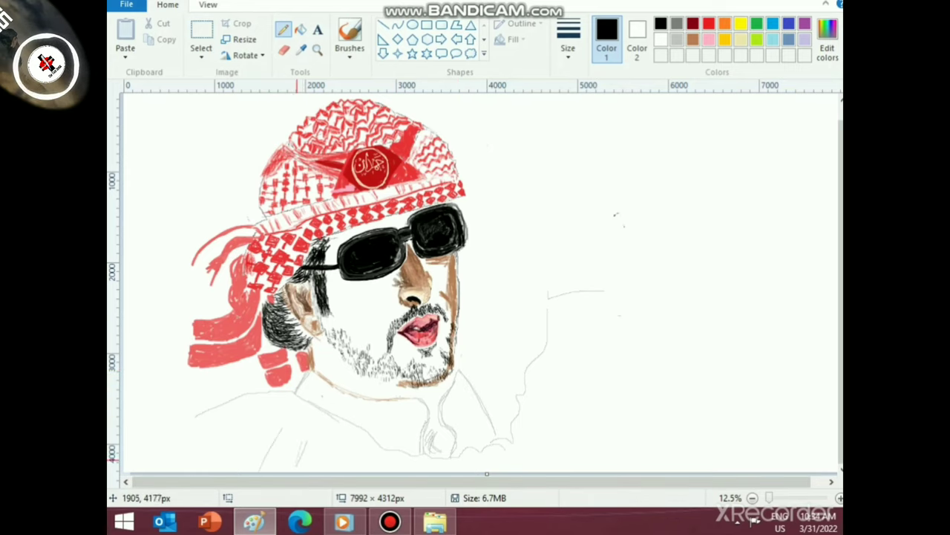
left_click_drag(279, 429, 245, 468)
mouse_move(194, 418)
left_mouse_down()
mouse_move(160, 451)
mouse_move(161, 433)
mouse_move(157, 468)
left_mouse_up()
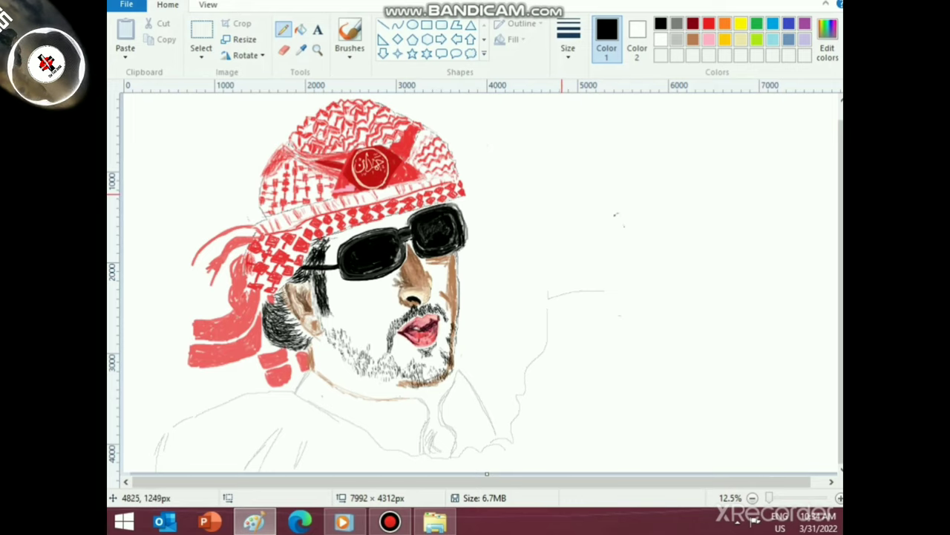
- Sketch black pencil folds in front of the chin and above the back shoulder, and extend the near-vertical lines ahead of the face
mouse_move(467, 363)
left_mouse_down()
mouse_move(500, 425)
mouse_move(516, 396)
mouse_move(518, 405)
left_mouse_up()
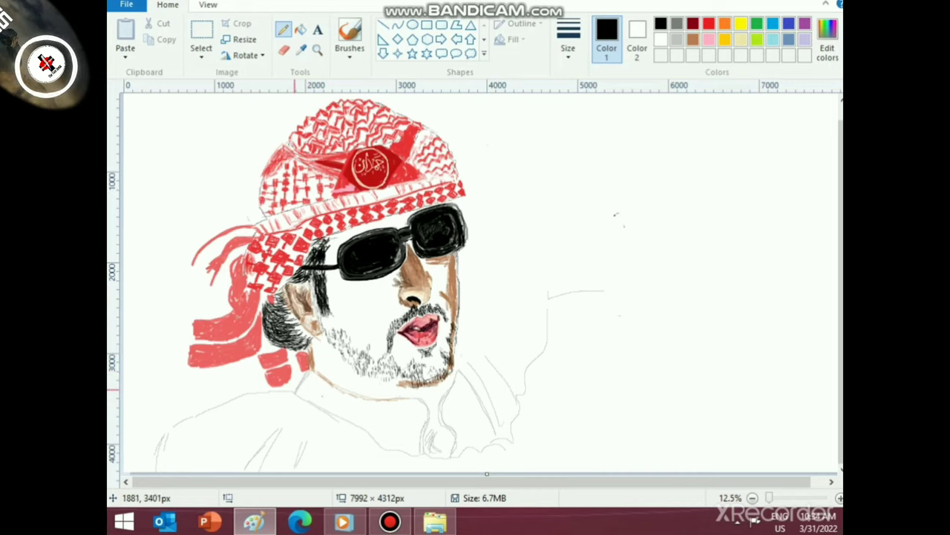
left_click_drag(228, 364, 222, 398)
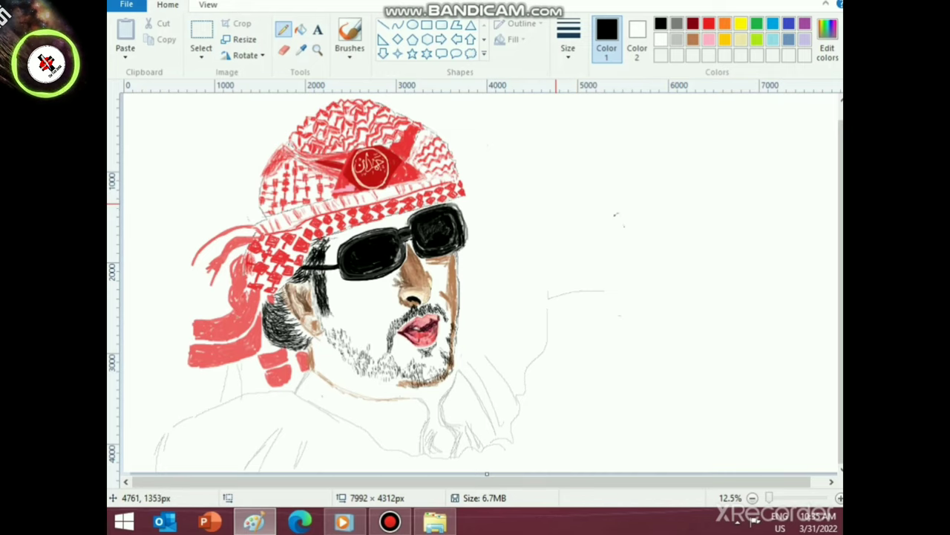
left_click_drag(501, 482, 517, 482)
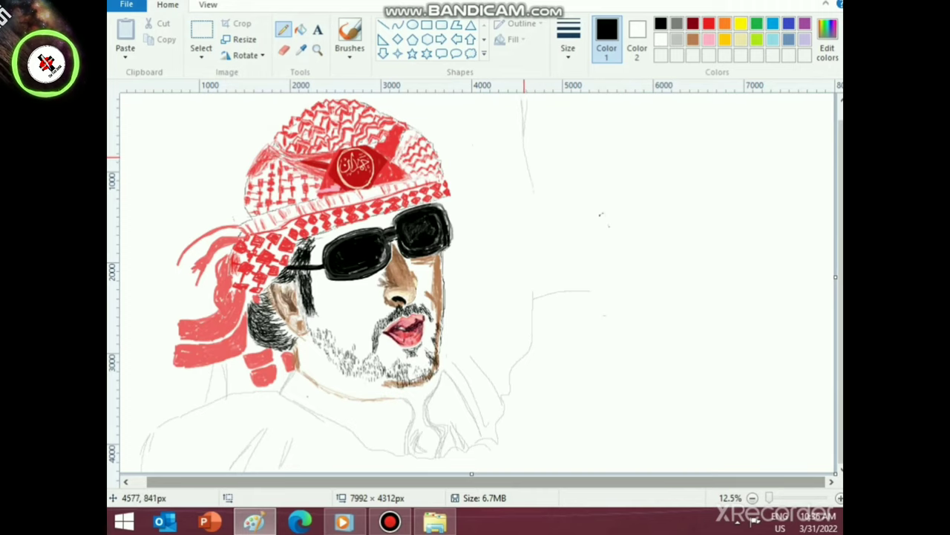
left_click_drag(524, 158, 530, 190)
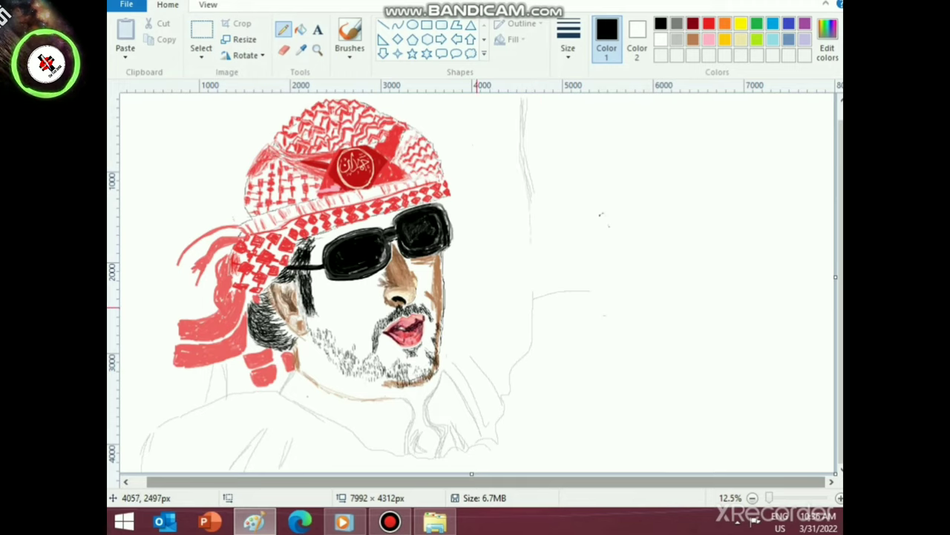
scroll(487, 435, "up", 1)
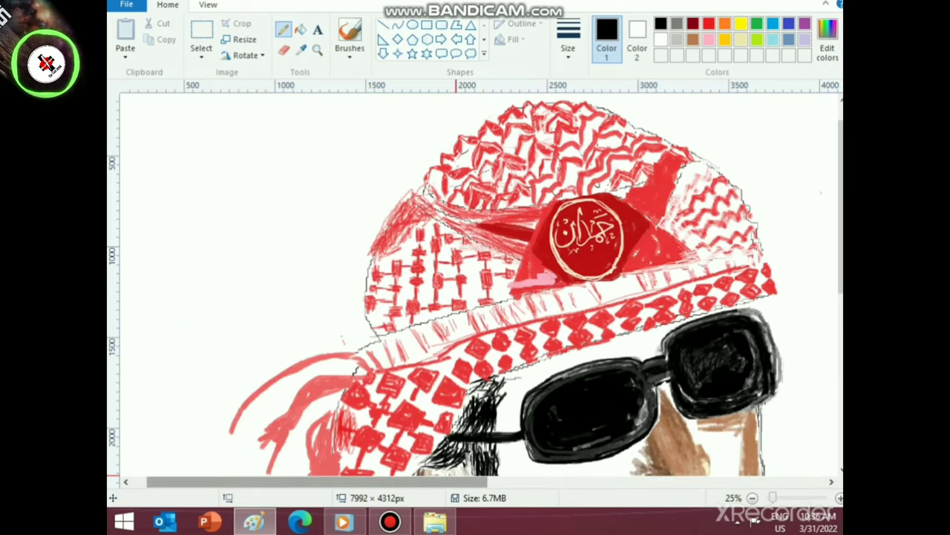
scroll(475, 290, "right", 10)
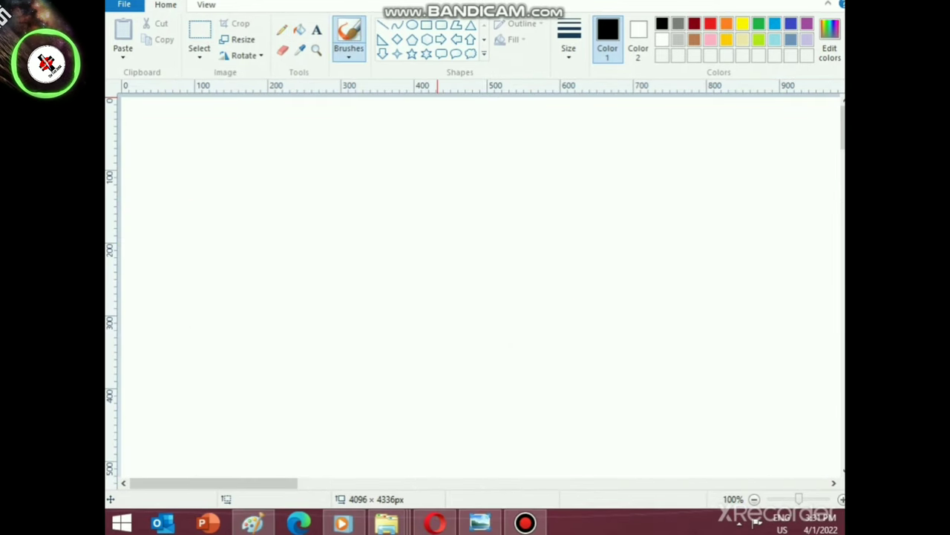
- Open the saved keffiyeh-and-sunglasses portrait, whose file name begins "The Royal Angle Sheikh Hamdan", from the Documents folder
left_click(124, 6)
left_click(148, 125)
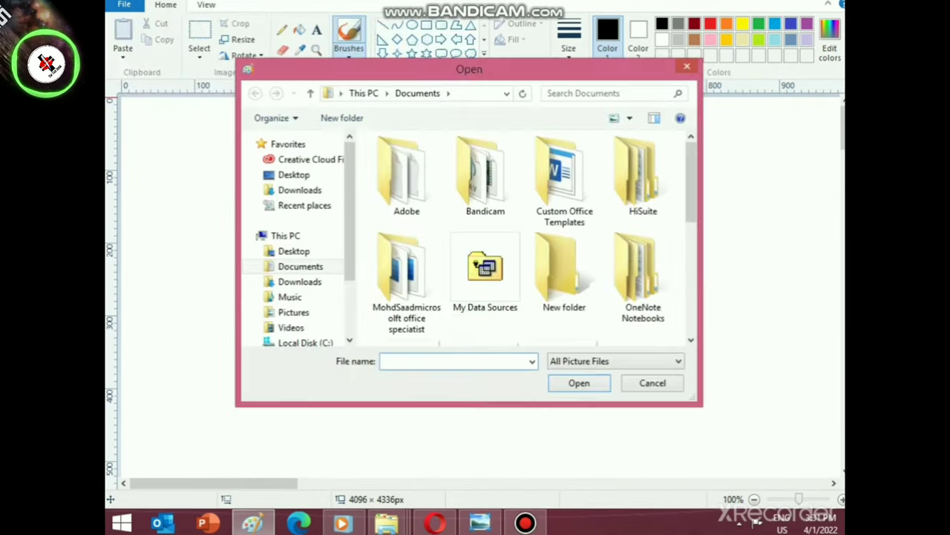
scroll(639, 222, "down", 10)
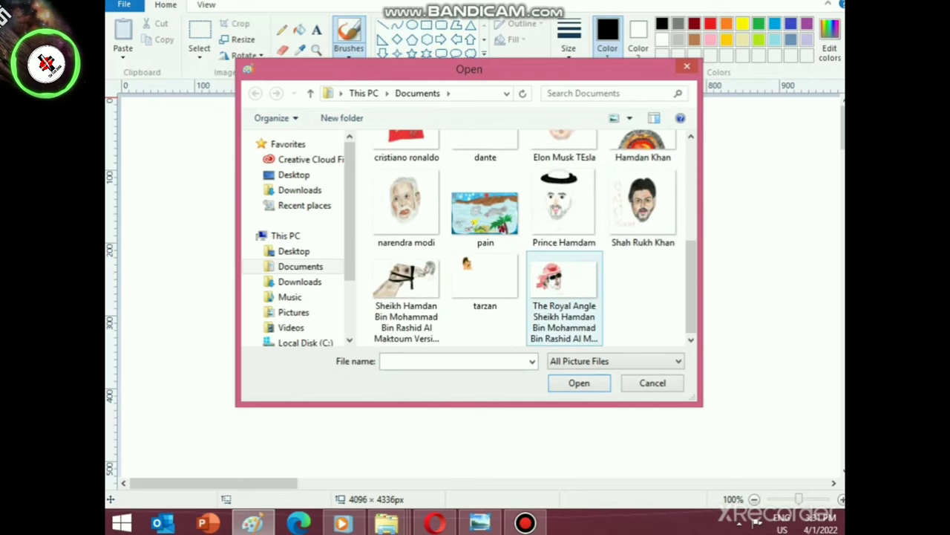
scroll(560, 290, "up", 1)
scroll(552, 285, "down", 1)
double_click(552, 286)
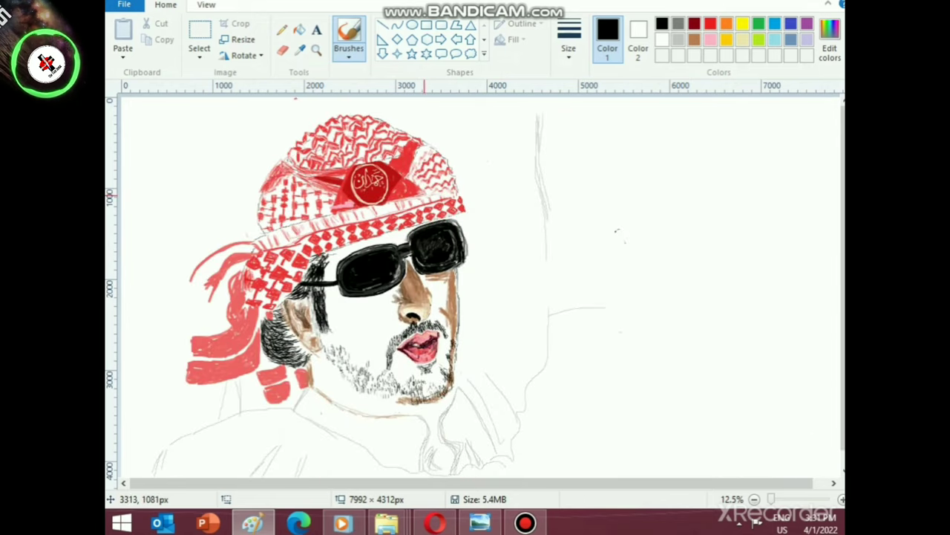
- Build up the upper frame of the lens nearest the ear with black strokes, using the Natural pencil brush at its thickest size
scroll(432, 224, "up", 1)
scroll(439, 260, "down", 2)
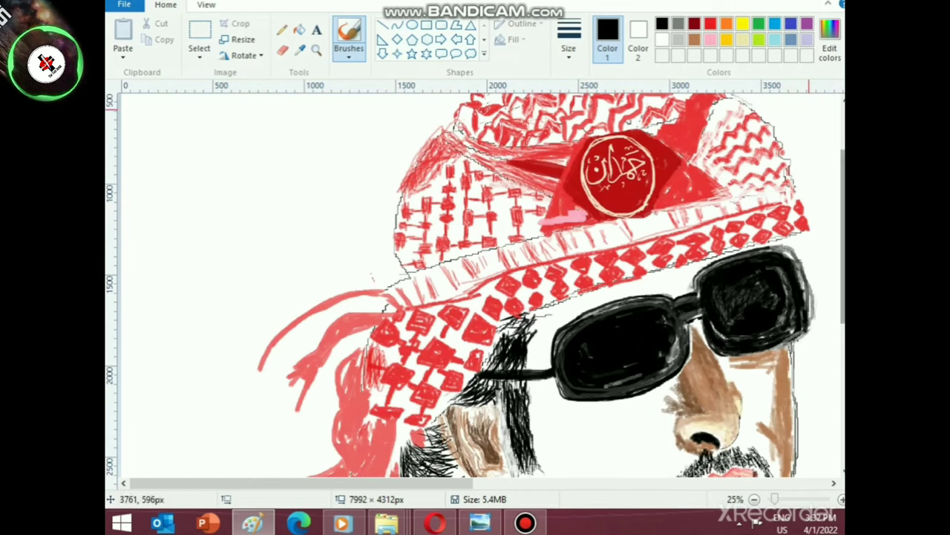
left_click(349, 51)
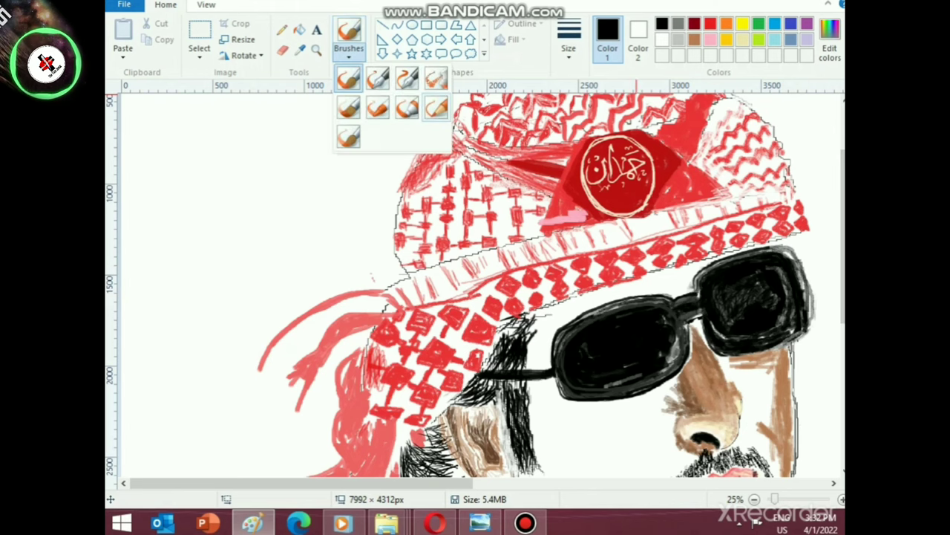
left_click(436, 107)
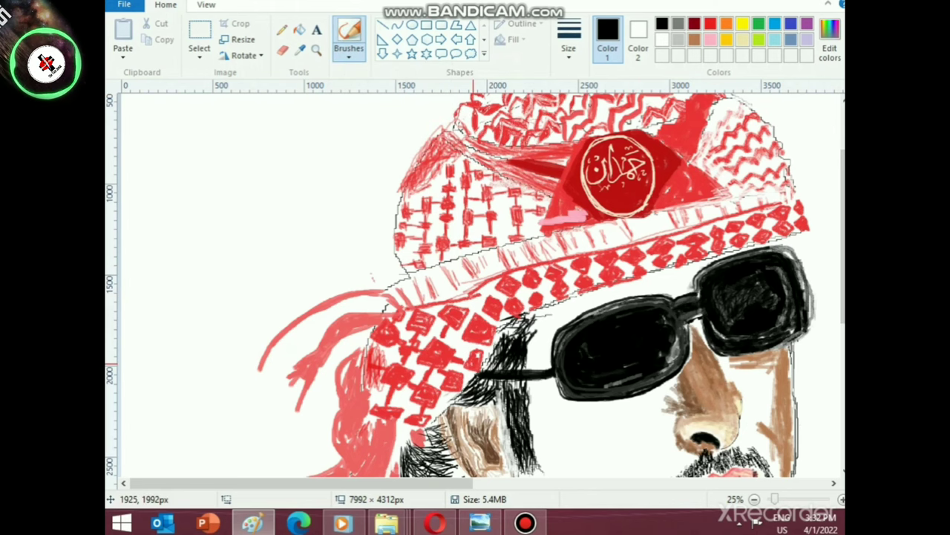
scroll(471, 370, "up", 1)
scroll(473, 397, "down", 5)
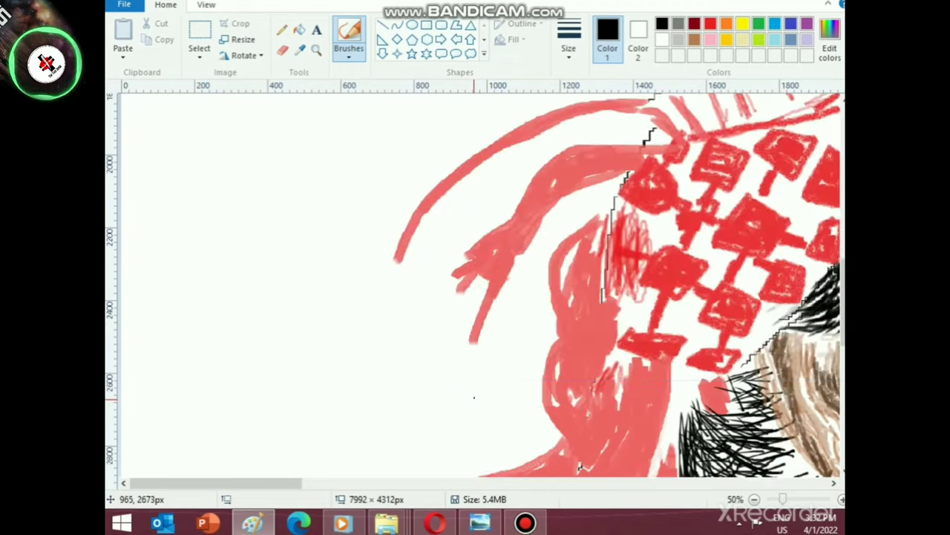
left_click_drag(280, 482, 341, 482)
scroll(358, 179, "up", 8)
scroll(359, 180, "right", 5)
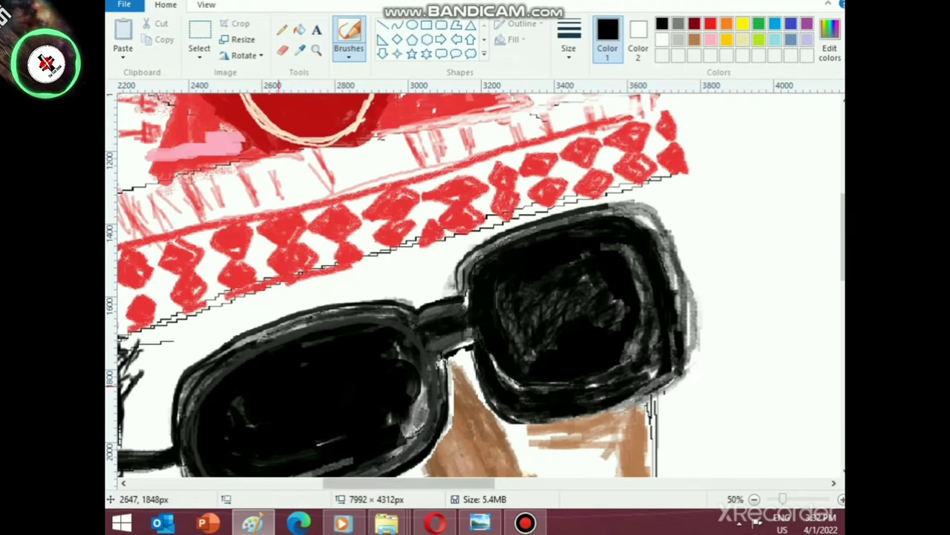
left_click(570, 43)
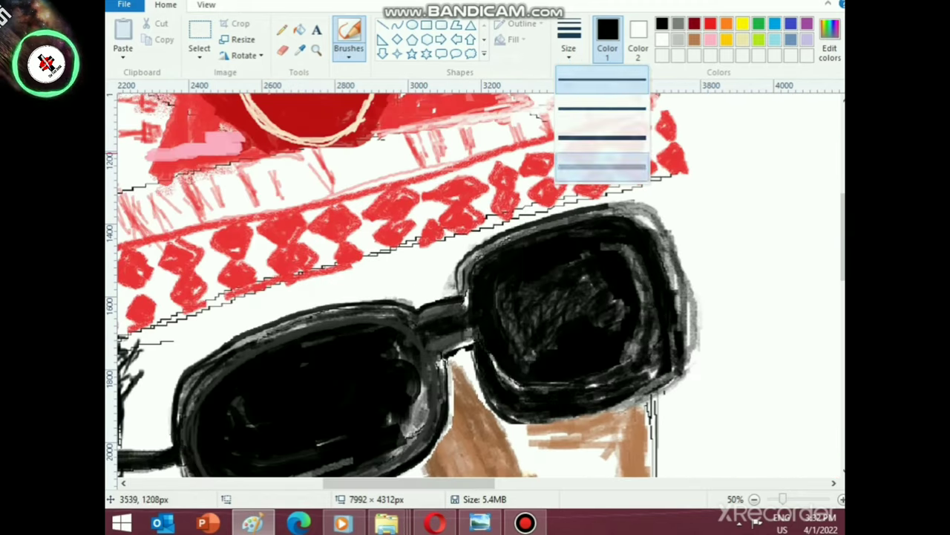
left_click(607, 169)
mouse_move(393, 301)
left_mouse_down()
mouse_move(291, 308)
mouse_move(332, 300)
mouse_move(311, 302)
mouse_move(233, 319)
mouse_move(266, 315)
mouse_move(210, 345)
mouse_move(239, 311)
mouse_move(182, 364)
mouse_move(173, 418)
mouse_move(182, 367)
mouse_move(247, 336)
left_mouse_up()
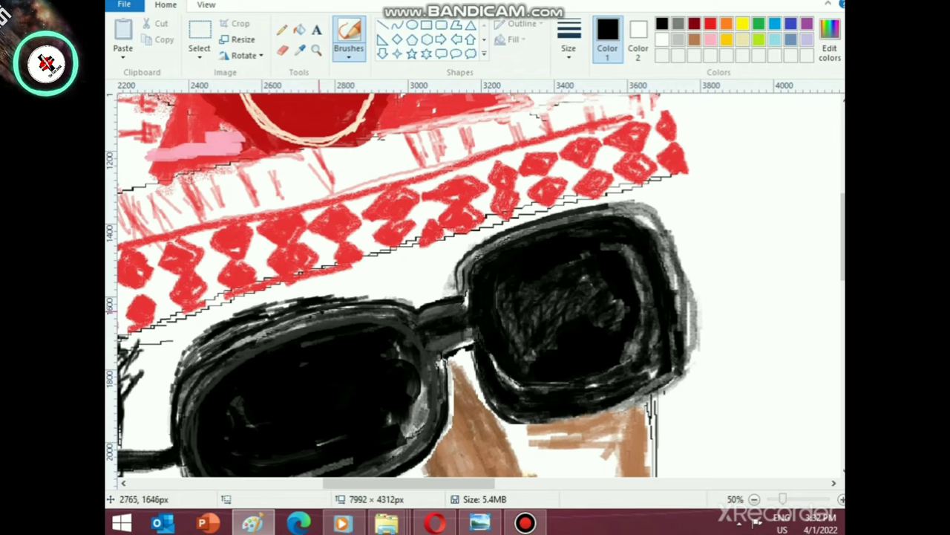
mouse_move(321, 310)
left_mouse_down()
mouse_move(287, 300)
mouse_move(307, 286)
mouse_move(397, 282)
mouse_move(416, 302)
mouse_move(347, 292)
mouse_move(430, 317)
mouse_move(282, 297)
mouse_move(230, 337)
mouse_move(230, 325)
mouse_move(255, 361)
mouse_move(450, 354)
left_mouse_up()
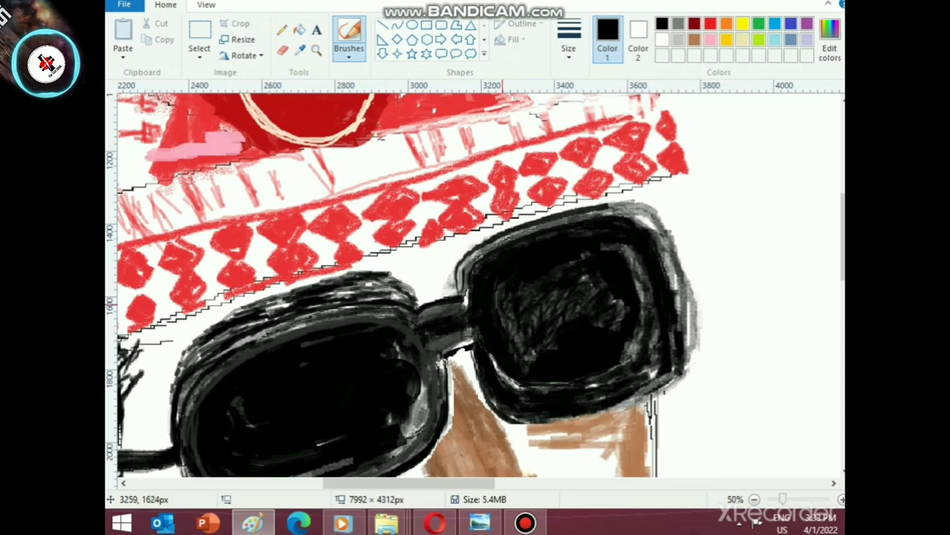
- Trim the far lens's upper corner beside the bridge with white strokes
left_click(663, 40)
mouse_move(459, 263)
left_mouse_down()
mouse_move(461, 276)
mouse_move(477, 259)
mouse_move(462, 288)
left_mouse_up()
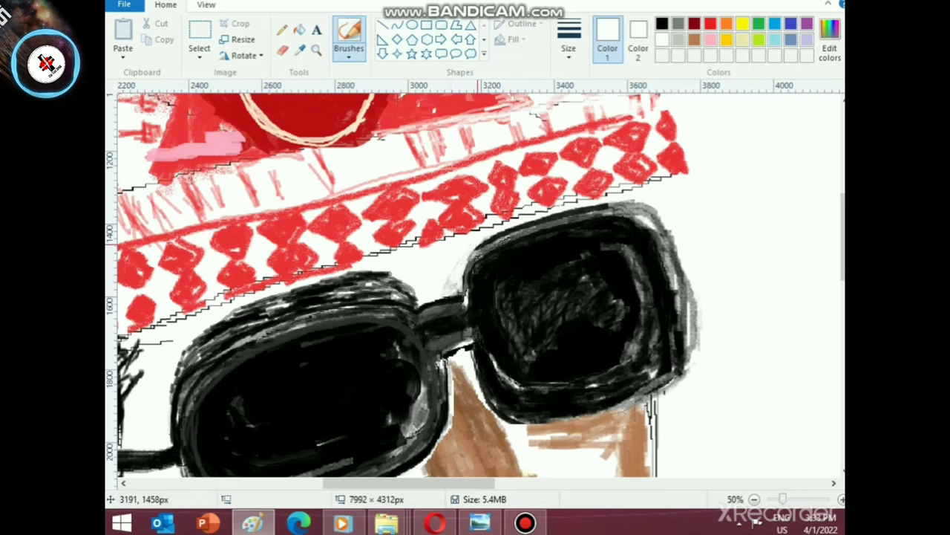
mouse_move(479, 254)
left_mouse_down()
mouse_move(472, 274)
mouse_move(472, 261)
left_mouse_up()
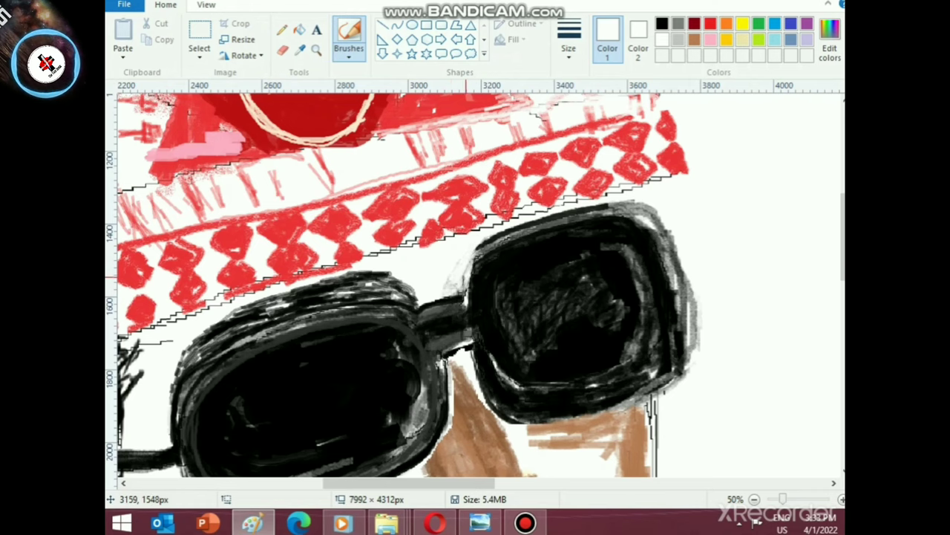
scroll(474, 289, "up", 3)
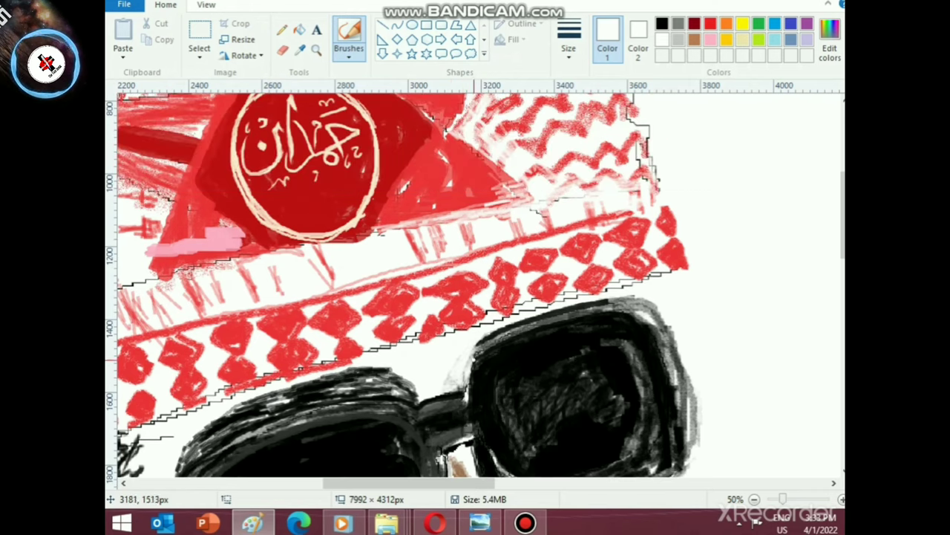
scroll(474, 356, "down", 3)
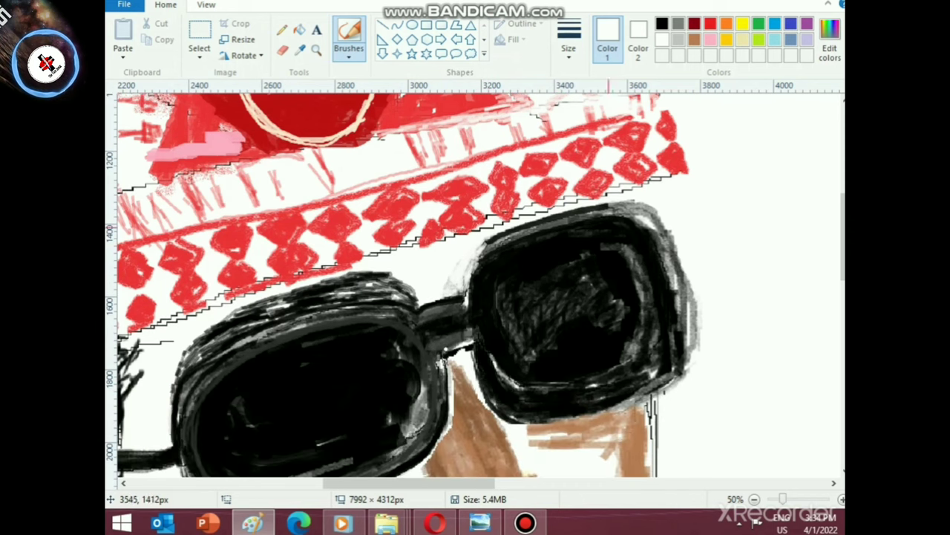
- Mix a dark gray and shade the white gap beneath the sunglasses' bridge, between the nose and the far lens
left_click(678, 24)
left_click(829, 37)
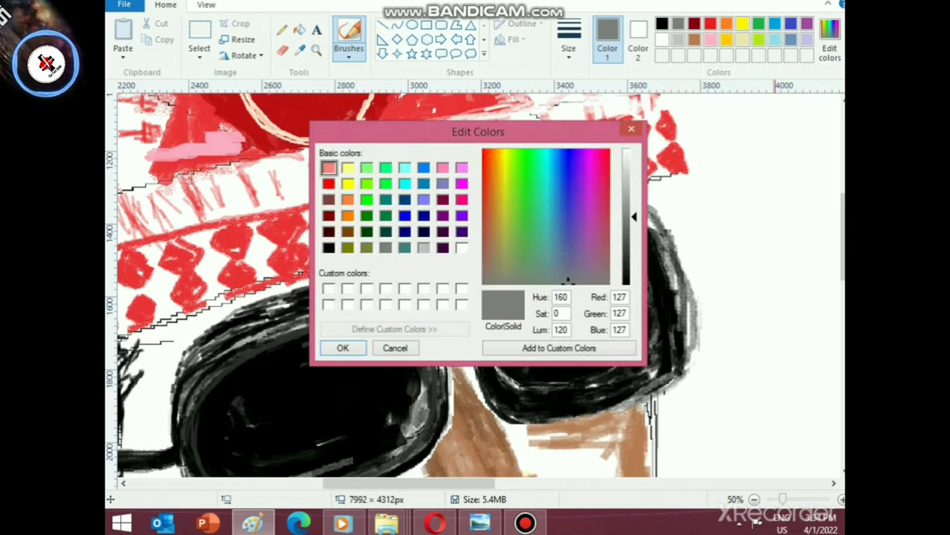
left_click(621, 252)
left_click(349, 342)
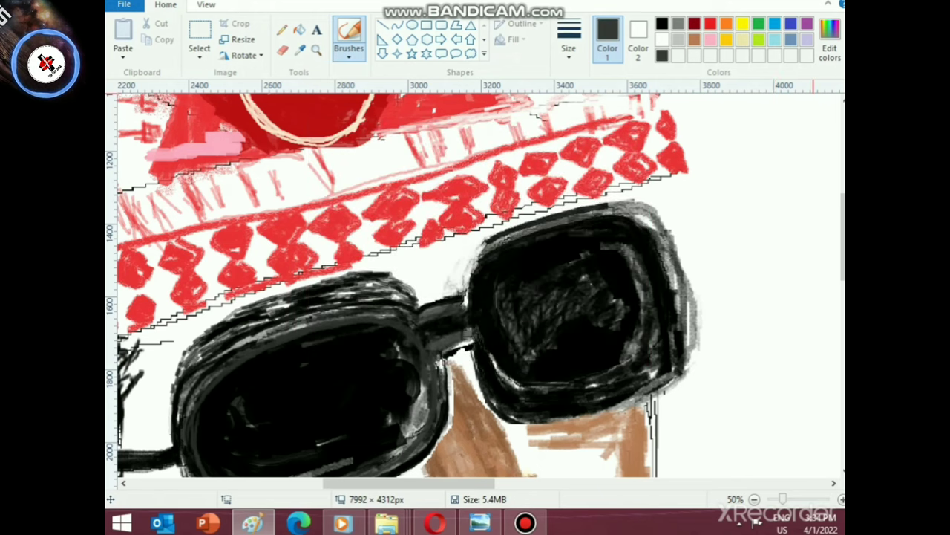
left_click(829, 41)
left_click_drag(633, 227, 632, 241)
left_click(342, 347)
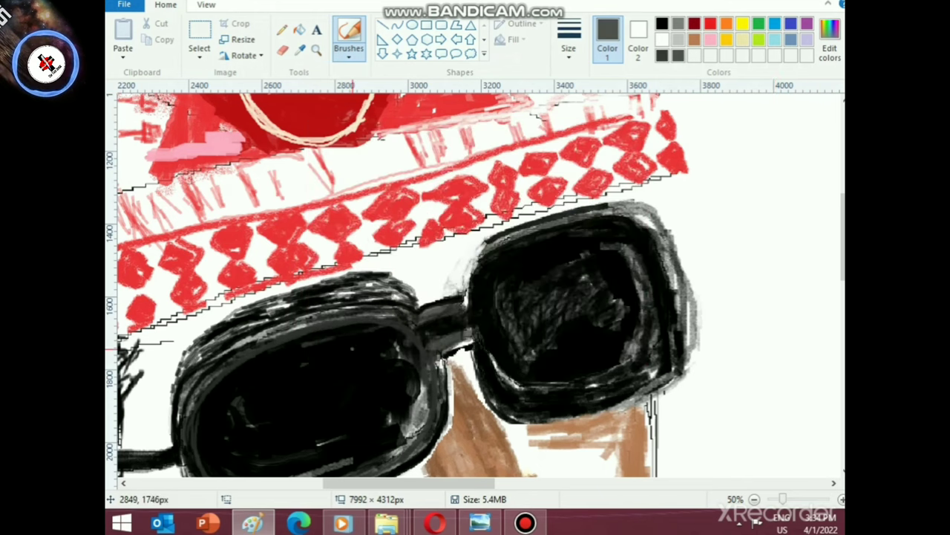
left_click_drag(461, 363, 467, 367)
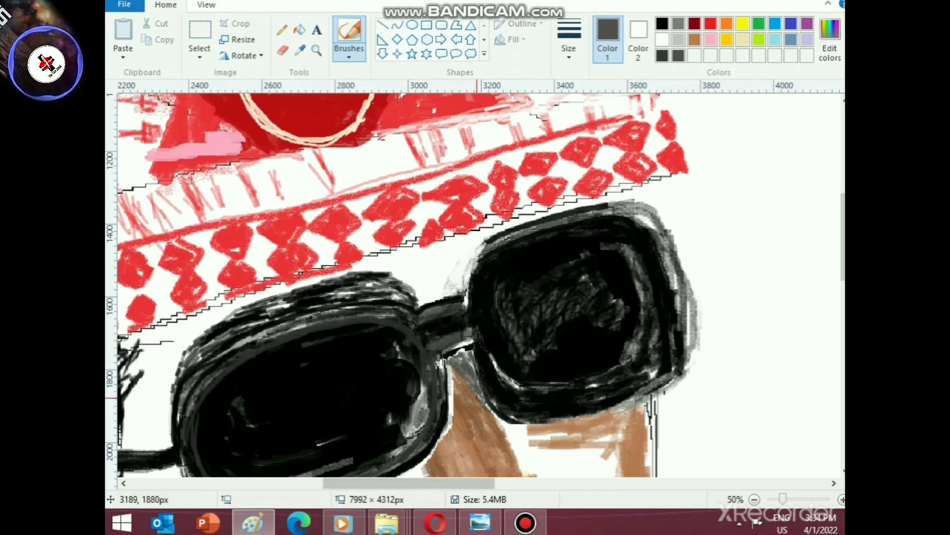
scroll(438, 446, "down", 3)
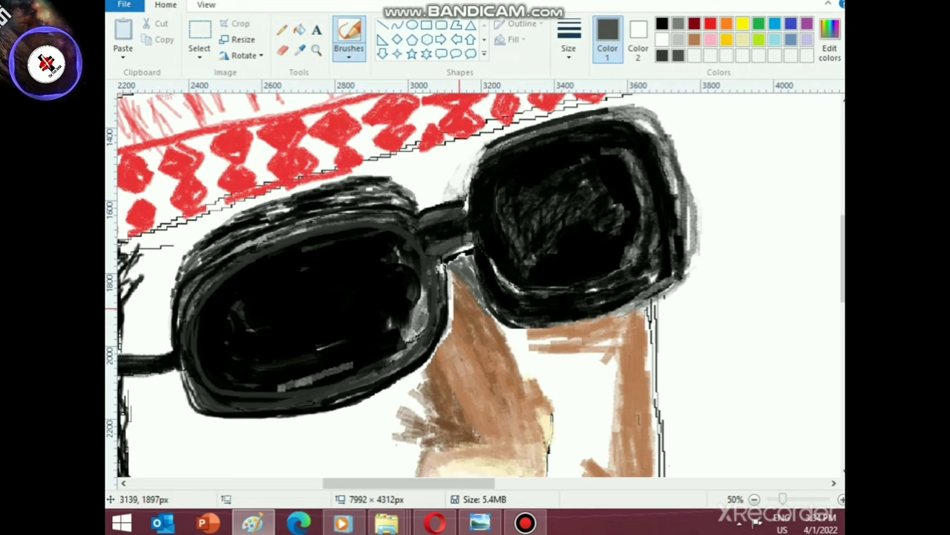
scroll(438, 443, "down", 1, "ctrl")
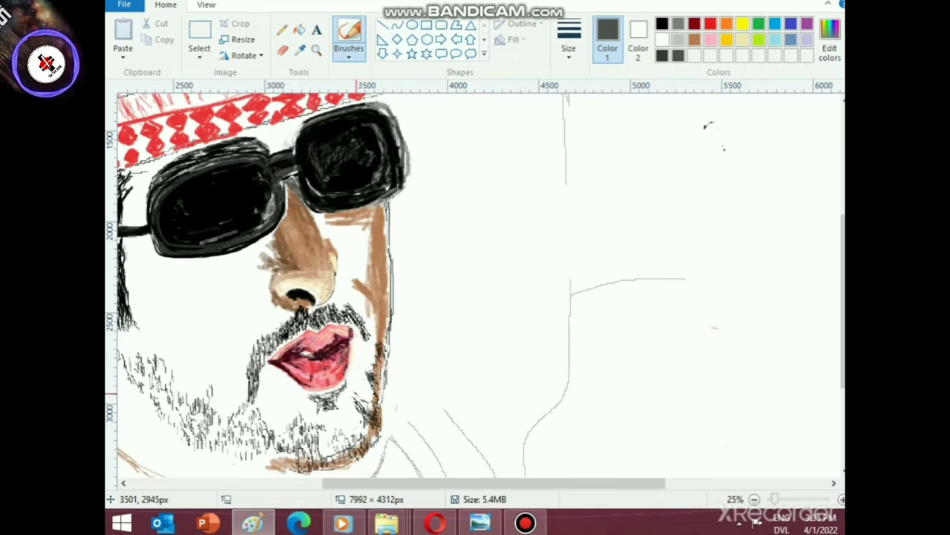
scroll(460, 239, "up", 1, "ctrl")
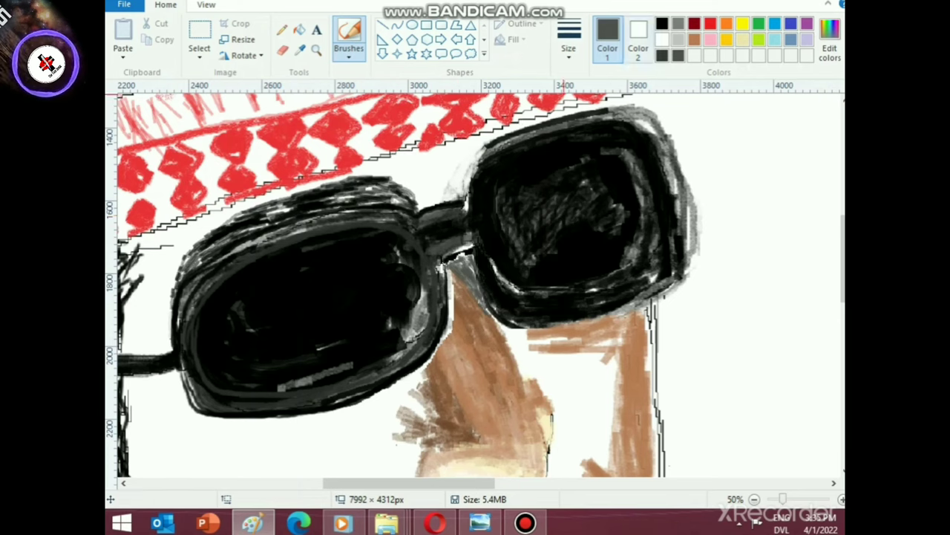
- Paint white over the excess black strokes along the top of the near lens to slim its frame
left_click(662, 40)
mouse_move(399, 182)
left_mouse_down()
mouse_move(331, 182)
mouse_move(387, 181)
mouse_move(413, 196)
mouse_move(363, 179)
mouse_move(342, 181)
mouse_move(368, 176)
mouse_move(389, 195)
mouse_move(382, 184)
mouse_move(408, 192)
mouse_move(373, 177)
mouse_move(395, 184)
mouse_move(373, 195)
mouse_move(303, 193)
mouse_move(328, 194)
mouse_move(314, 210)
mouse_move(408, 217)
mouse_move(353, 191)
mouse_move(221, 218)
mouse_move(194, 249)
mouse_move(232, 222)
mouse_move(262, 241)
mouse_move(362, 186)
mouse_move(282, 209)
mouse_move(367, 193)
mouse_move(343, 193)
mouse_move(385, 178)
mouse_move(217, 220)
mouse_move(216, 197)
mouse_move(278, 202)
left_mouse_up()
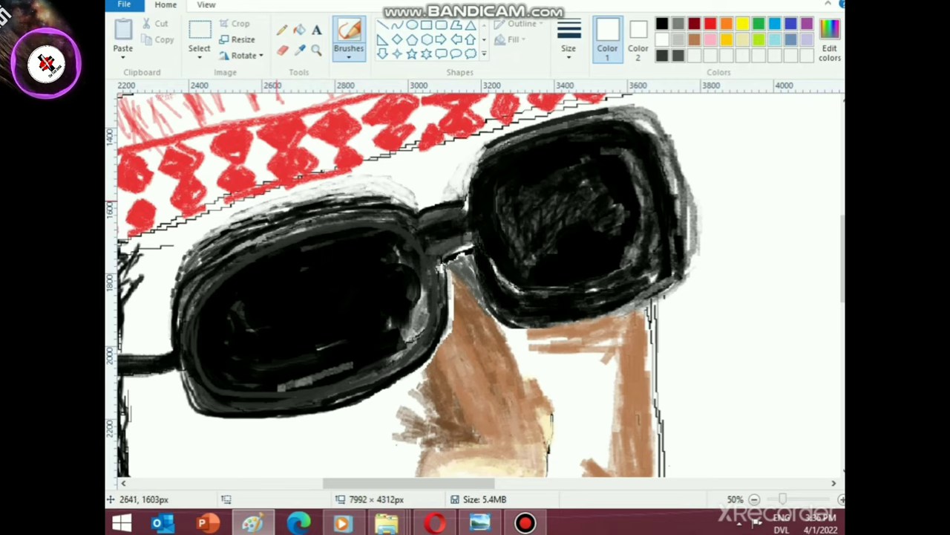
scroll(338, 307, "down", 2)
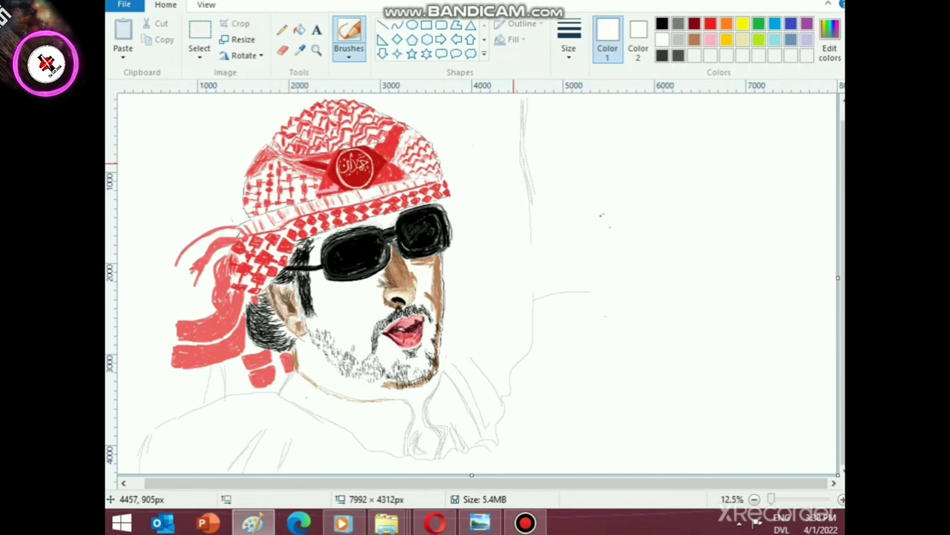
scroll(506, 188, "up", 1)
scroll(507, 188, "down", 2)
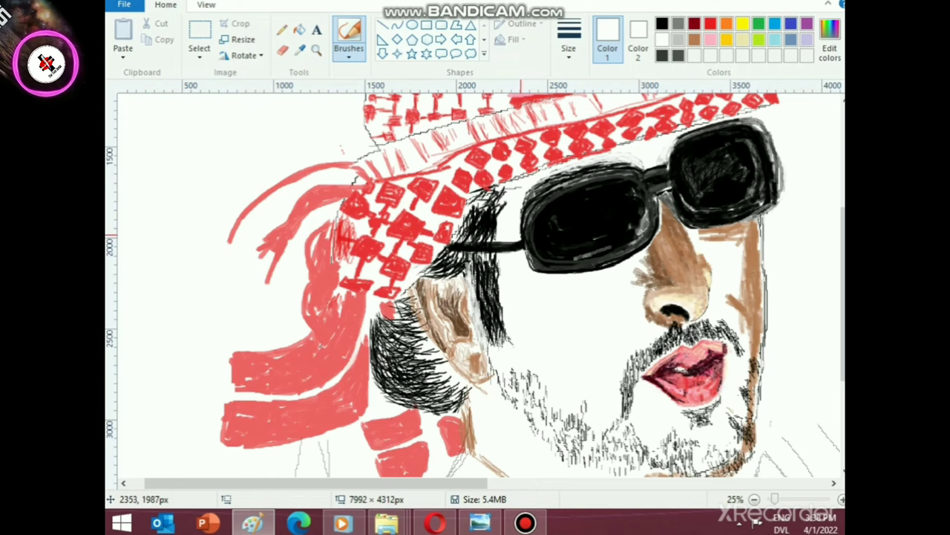
scroll(525, 256, "up", 2)
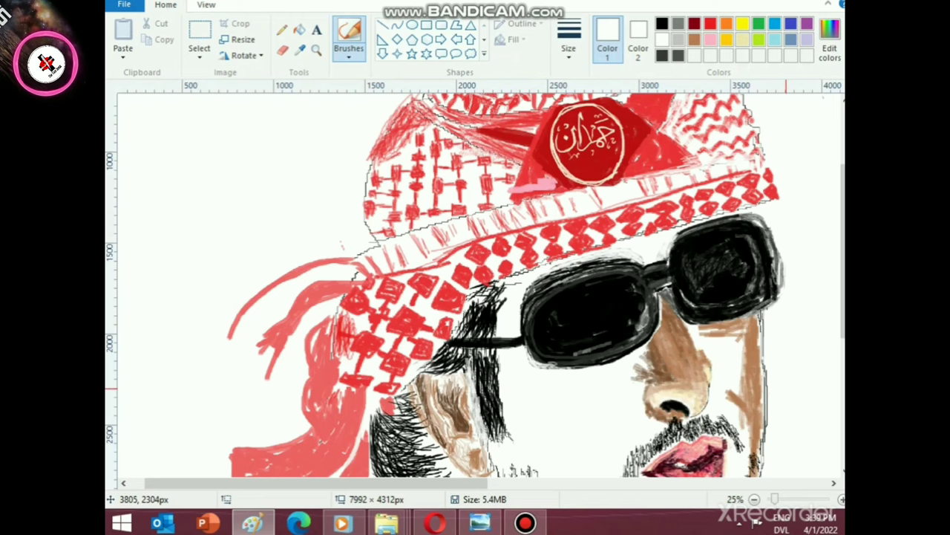
key("super+space")
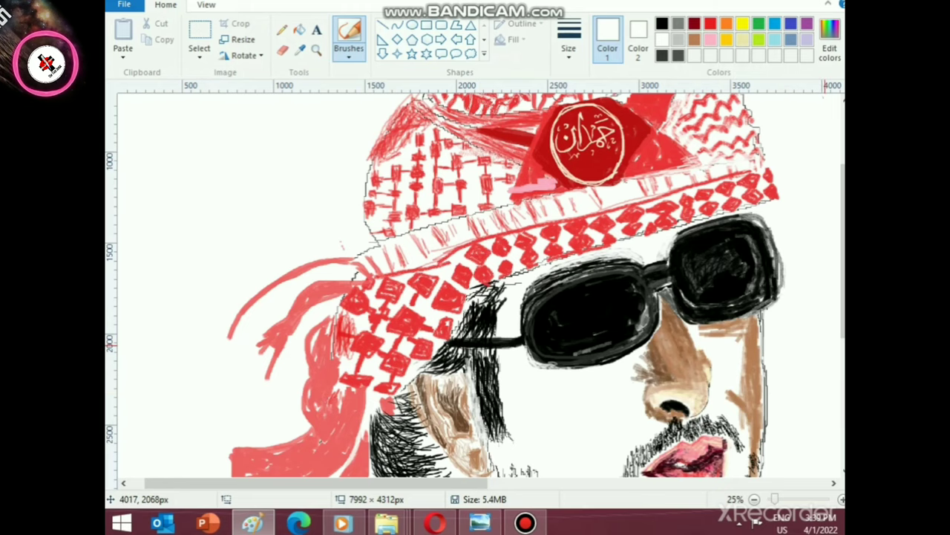
scroll(663, 355, "up", 2)
scroll(525, 403, "down", 7)
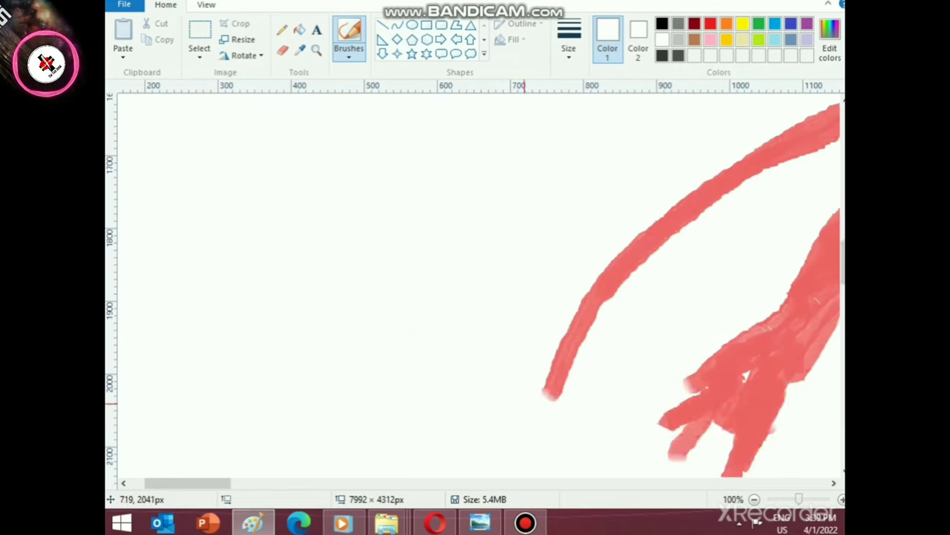
scroll(523, 405, "down", 5)
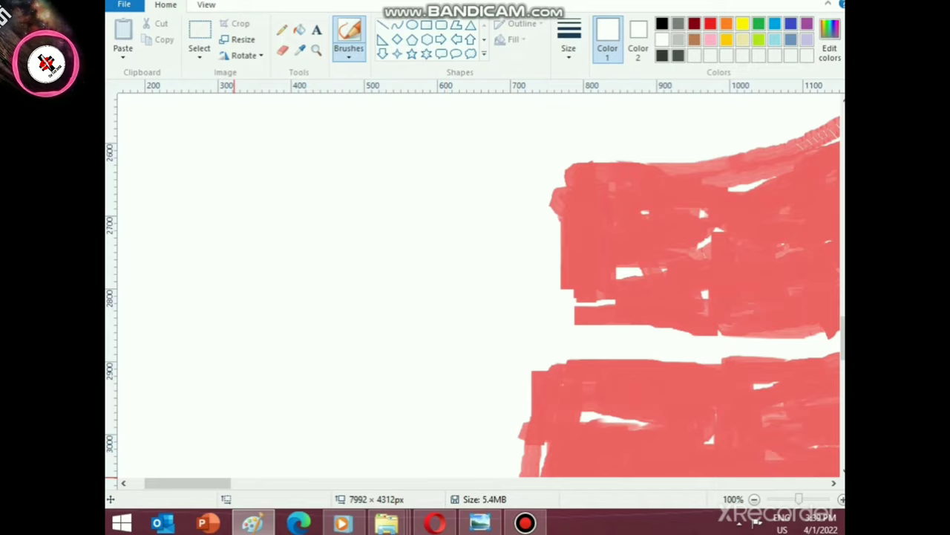
- Trim the outer lower corner and bottom edge of the near lens's frame with white strokes
left_click_drag(207, 484, 393, 484)
scroll(393, 461, "down", 3)
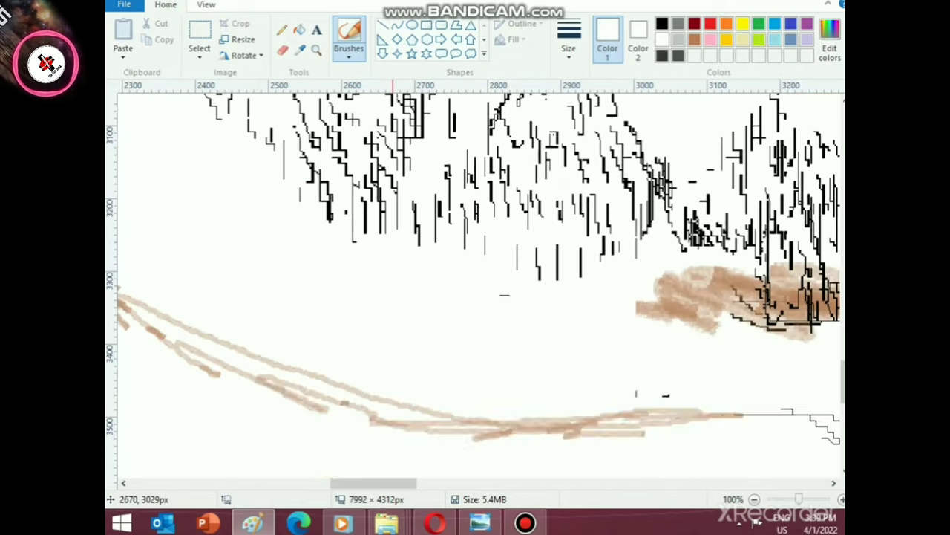
scroll(220, 416, "up", 7)
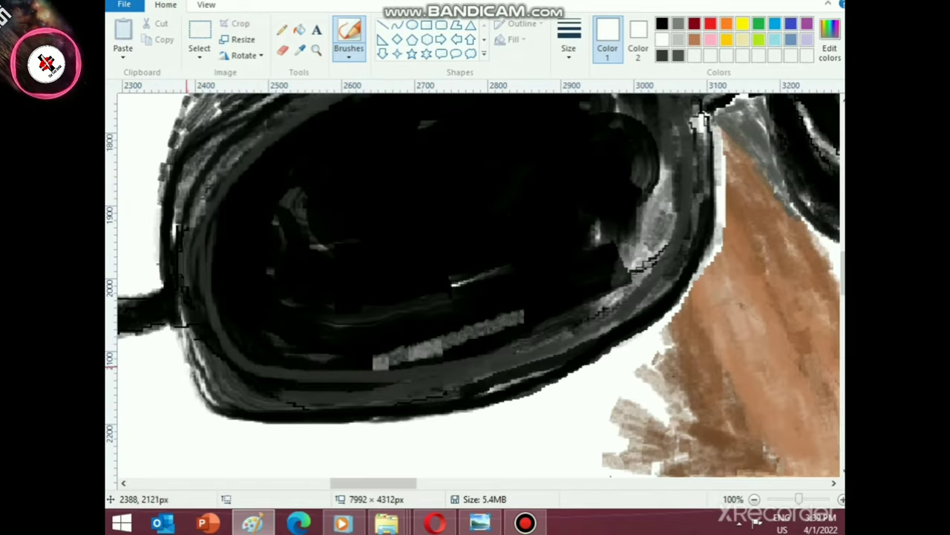
mouse_move(181, 345)
left_mouse_down()
mouse_move(245, 417)
mouse_move(214, 407)
mouse_move(186, 360)
left_mouse_up()
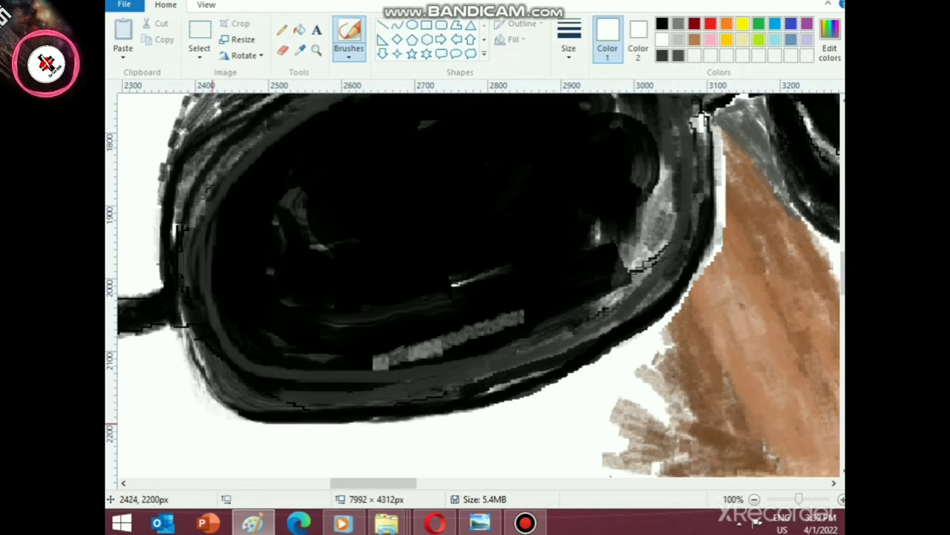
mouse_move(286, 425)
left_mouse_down()
mouse_move(223, 403)
mouse_move(290, 423)
mouse_move(367, 429)
left_mouse_up()
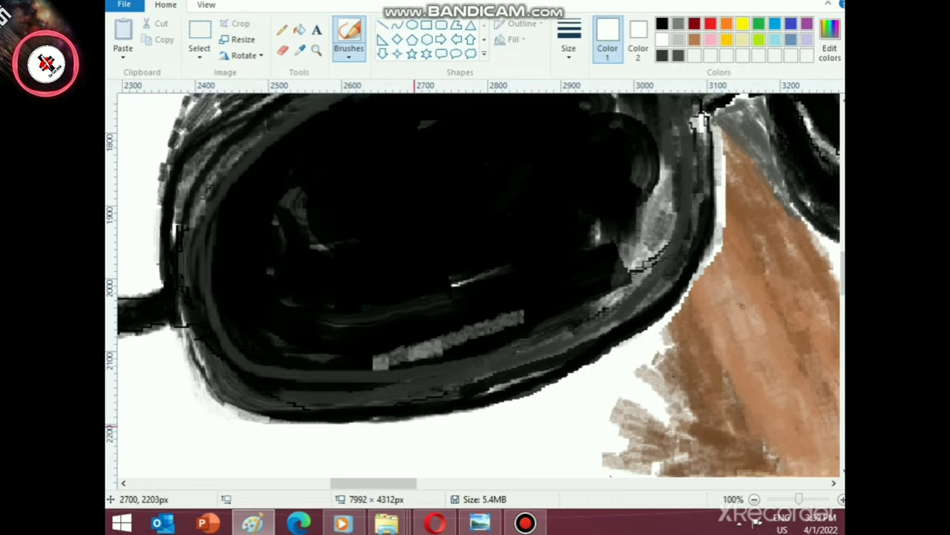
mouse_move(254, 420)
left_mouse_down()
mouse_move(199, 383)
mouse_move(189, 337)
mouse_move(239, 405)
mouse_move(289, 429)
left_mouse_up()
scroll(353, 439, "up", 3)
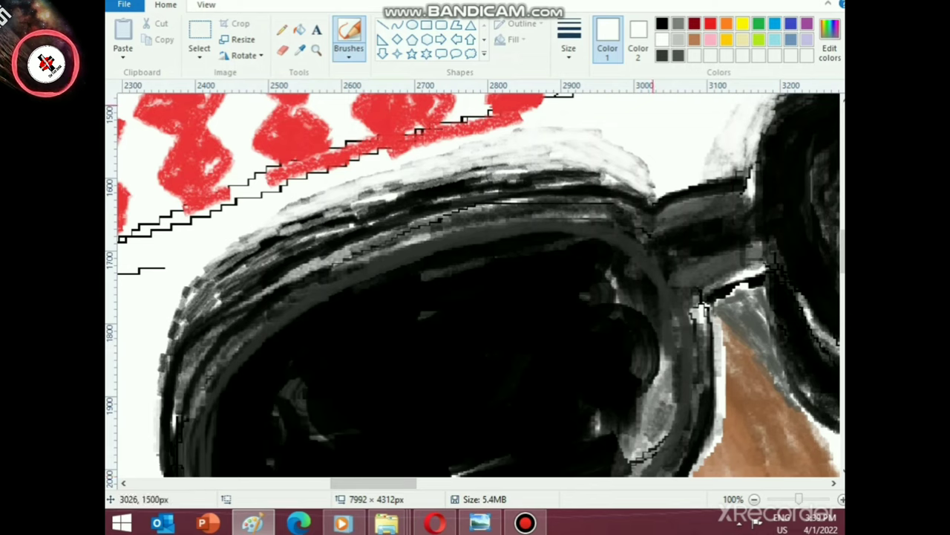
- Thicken the top of the near lens's frame and the upper edge of the bridge with black strokes
left_click(662, 55)
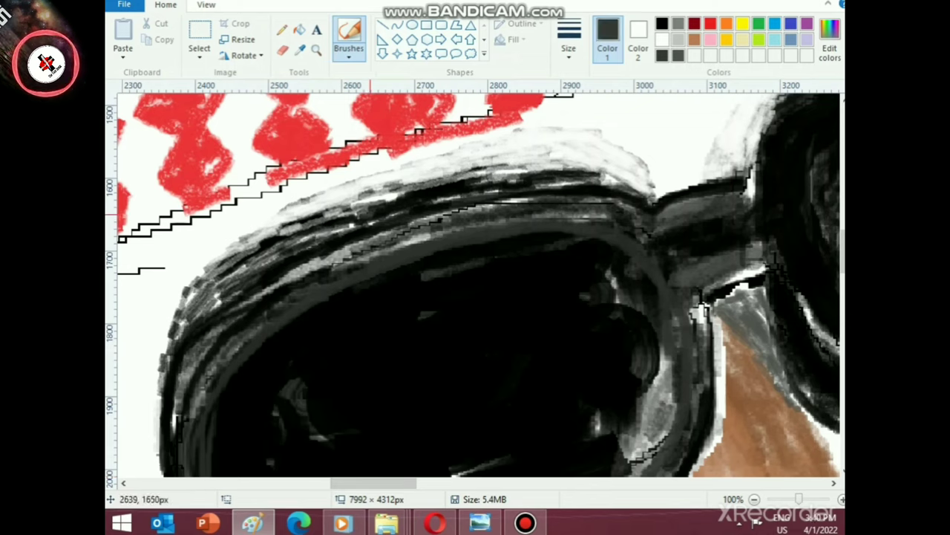
left_click(662, 24)
mouse_move(372, 222)
left_mouse_down()
mouse_move(342, 223)
mouse_move(420, 185)
mouse_move(496, 174)
mouse_move(675, 195)
left_mouse_up()
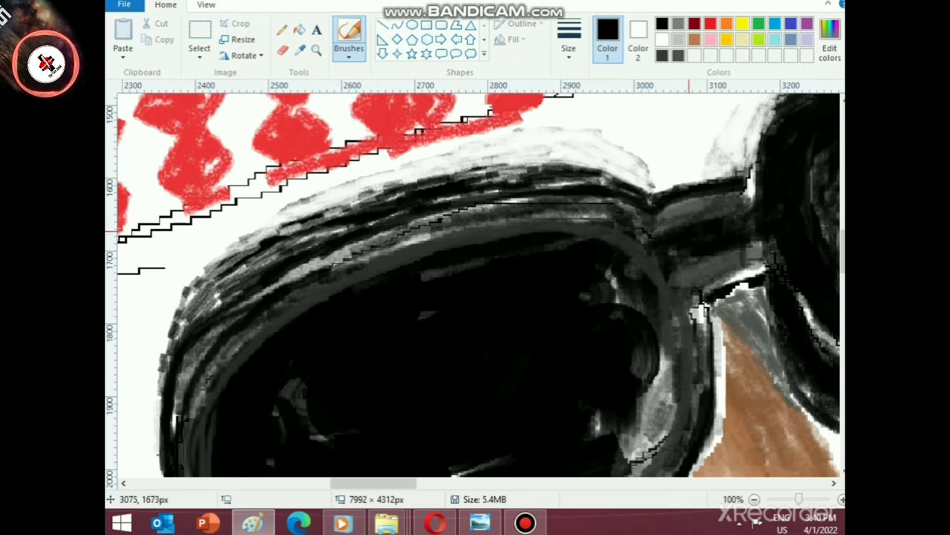
mouse_move(656, 195)
left_mouse_down()
mouse_move(707, 178)
mouse_move(639, 173)
mouse_move(672, 173)
mouse_move(724, 196)
mouse_move(677, 195)
mouse_move(732, 178)
left_mouse_up()
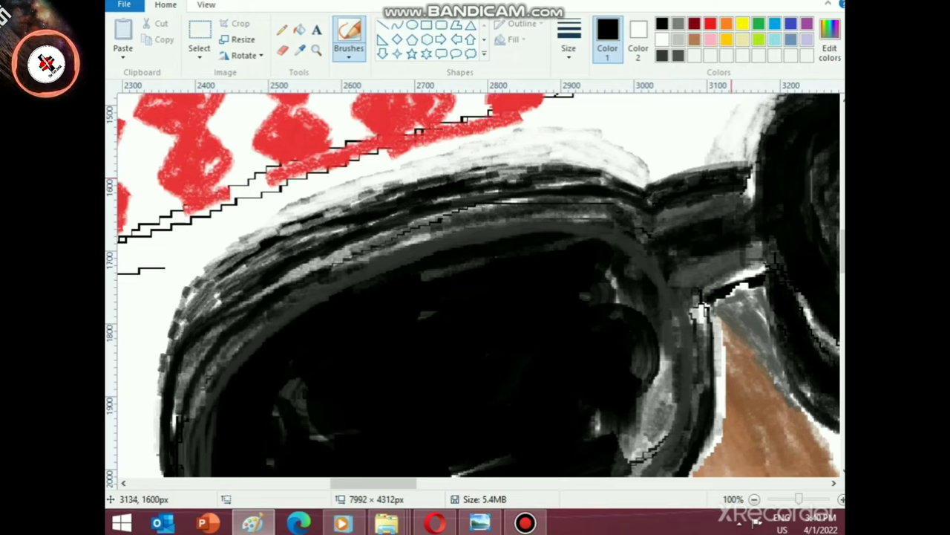
- Build up the near lens's frame with black strokes from its upper curve down the side facing the ear
mouse_move(364, 228)
left_mouse_down()
mouse_move(329, 242)
mouse_move(324, 218)
mouse_move(371, 203)
mouse_move(247, 251)
mouse_move(198, 290)
mouse_move(175, 329)
mouse_move(199, 283)
mouse_move(271, 238)
mouse_move(213, 264)
mouse_move(214, 304)
mouse_move(159, 377)
left_mouse_up()
scroll(160, 372, "down", 3)
mouse_move(164, 276)
left_mouse_down()
mouse_move(163, 304)
mouse_move(177, 278)
left_mouse_up()
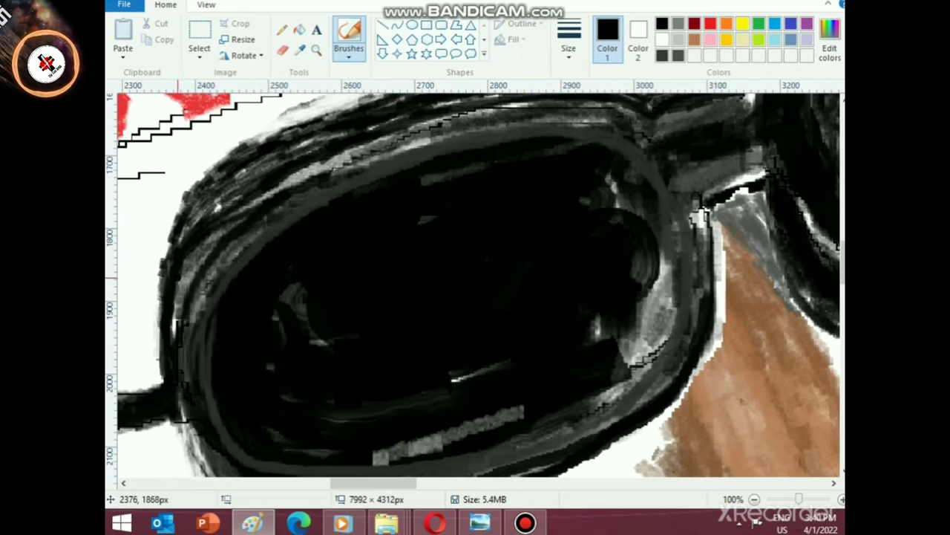
mouse_move(187, 195)
left_mouse_down()
mouse_move(157, 283)
mouse_move(162, 375)
left_mouse_up()
- Clean up the near lens's outline on the ear side with white strokes, undoing the first one
left_click(662, 39)
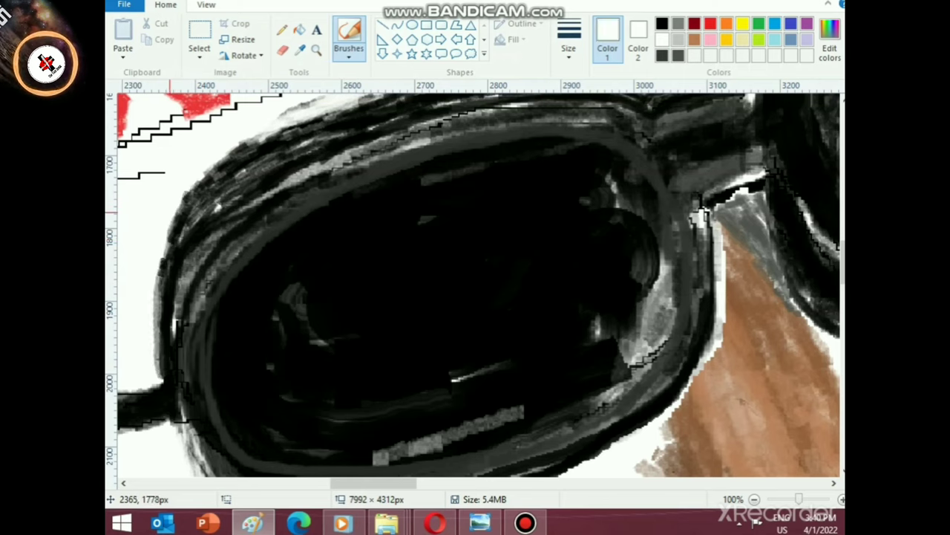
mouse_move(163, 251)
left_mouse_down()
mouse_move(158, 375)
mouse_move(167, 296)
left_mouse_up()
key("ctrl+z")
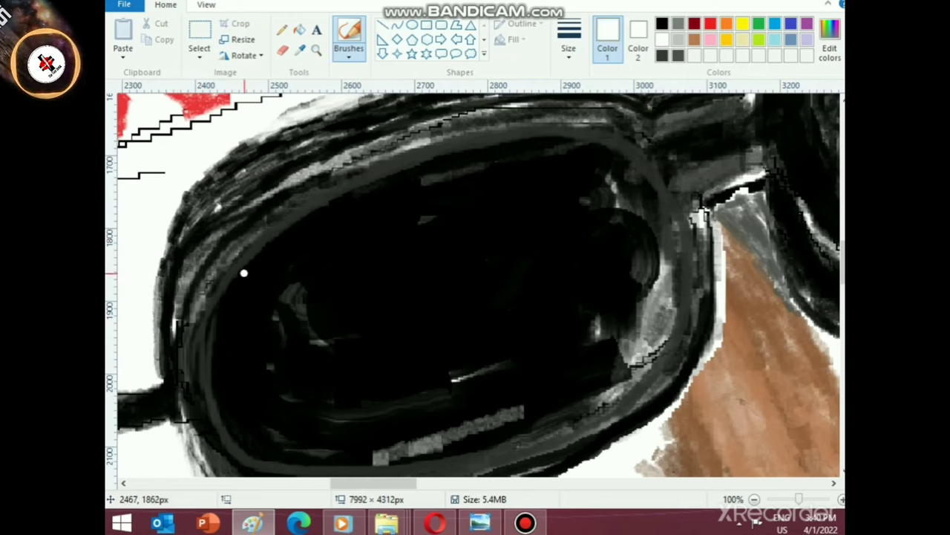
mouse_move(158, 370)
left_mouse_down()
mouse_move(161, 303)
mouse_move(187, 194)
mouse_move(266, 135)
left_mouse_up()
- Darken the near lens's upper outer corner and its lower frame edge with black strokes
left_click(663, 23)
mouse_move(197, 190)
left_mouse_down()
mouse_move(166, 260)
mouse_move(161, 359)
mouse_move(168, 266)
mouse_move(251, 150)
mouse_move(344, 139)
mouse_move(291, 153)
left_mouse_up()
scroll(309, 271, "down", 3)
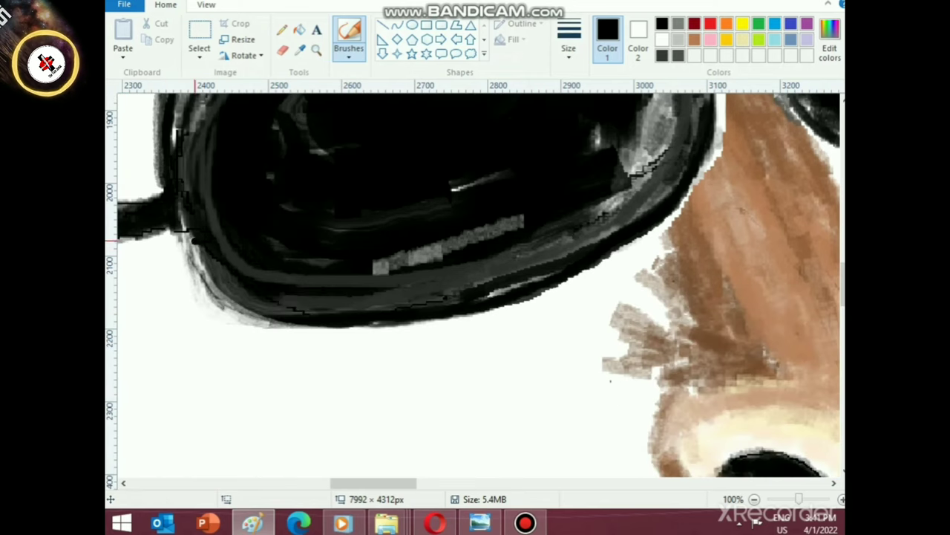
mouse_move(260, 312)
left_mouse_down()
mouse_move(194, 244)
mouse_move(262, 305)
mouse_move(368, 316)
mouse_move(555, 277)
left_mouse_up()
scroll(564, 282, "up", 2)
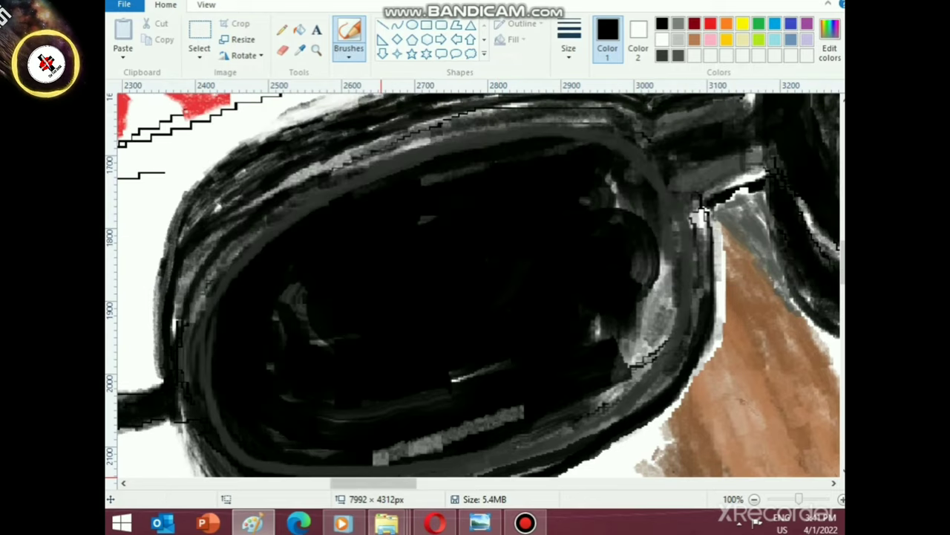
scroll(188, 332, "down", 1)
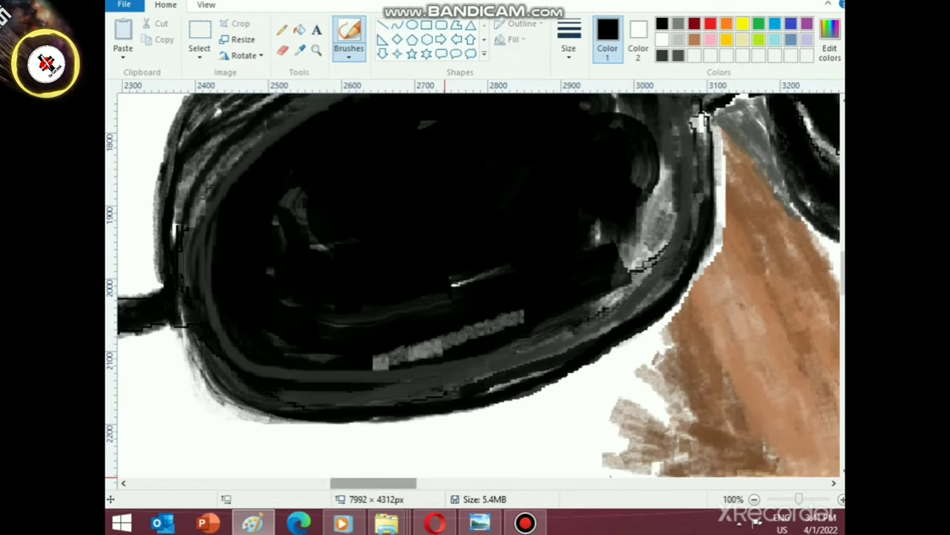
left_click_drag(392, 483, 484, 481)
scroll(371, 379, "up", 5)
scroll(401, 356, "down", 3)
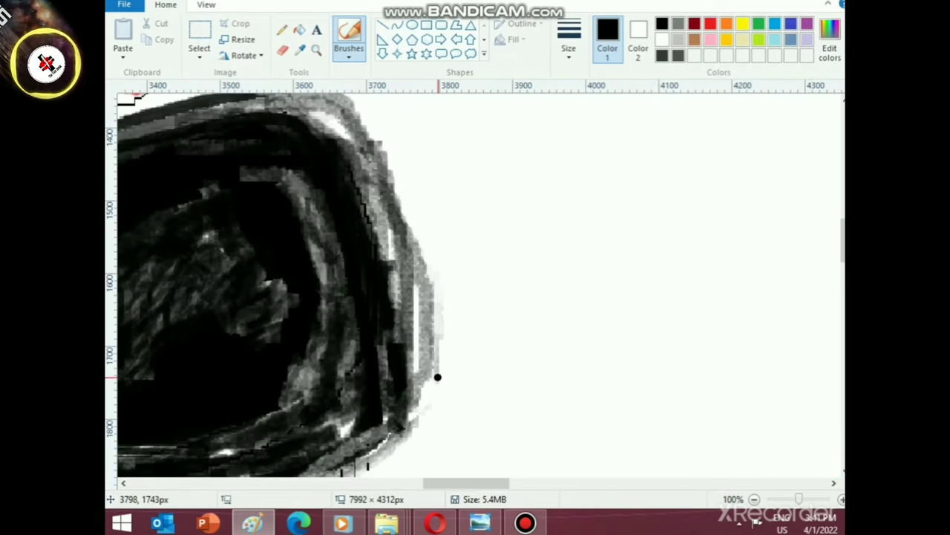
left_click_drag(442, 311, 430, 383)
key("ctrl+z")
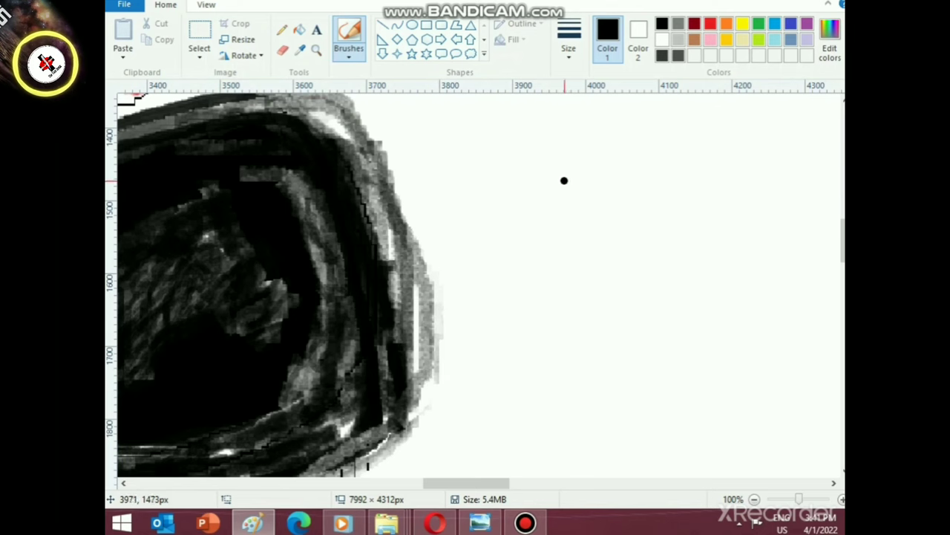
- Examine the whole portrait at reduced zoom, comparing the sunglasses with the face and the keffiyeh
scroll(430, 331, "down", 2)
scroll(432, 333, "up", 2)
left_click_drag(558, 483, 436, 484)
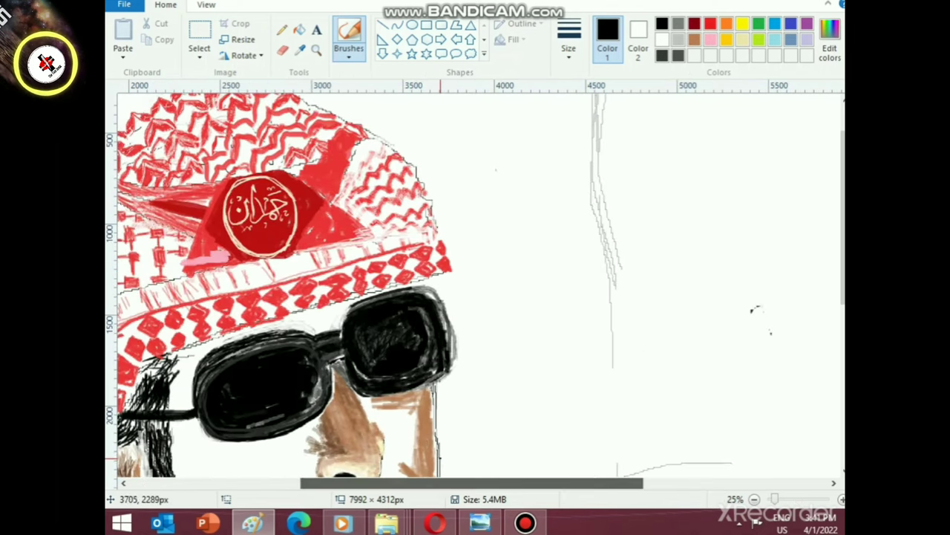
scroll(438, 477, "down", 1)
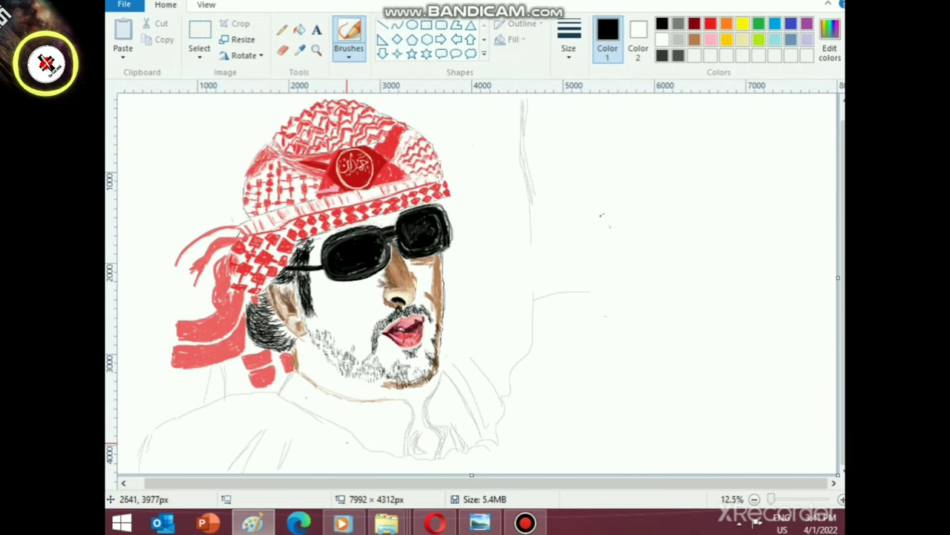
scroll(343, 442, "up", 1)
scroll(354, 457, "down", 1)
scroll(419, 450, "up", 1)
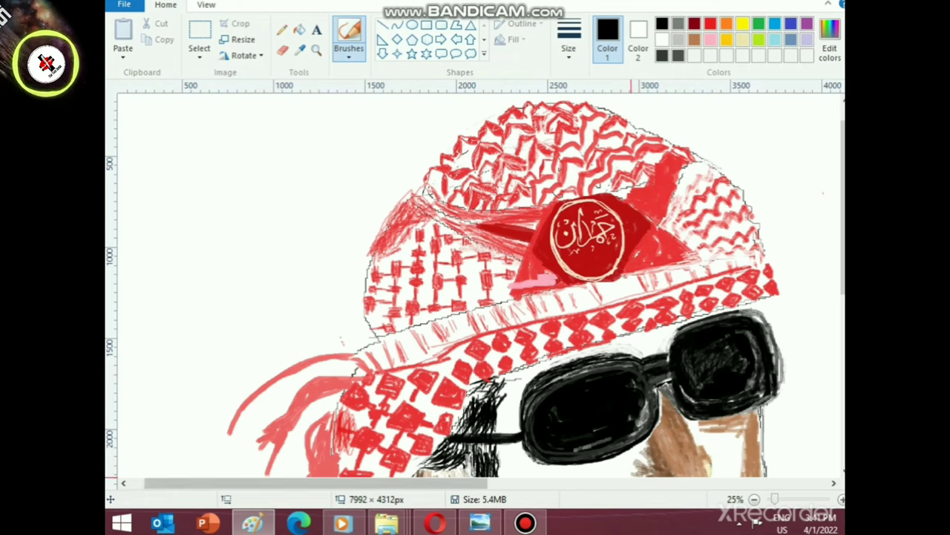
left_click(754, 499)
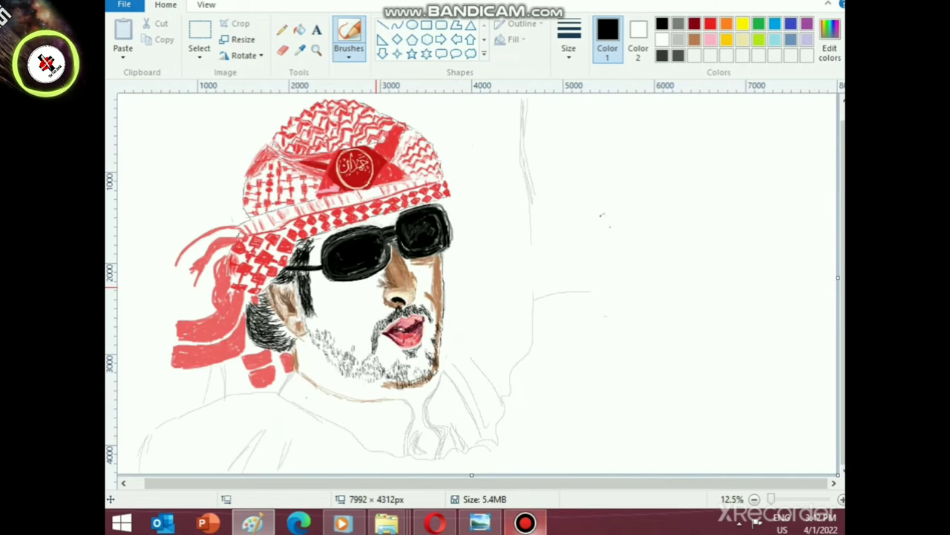
scroll(475, 413, "up", 1)
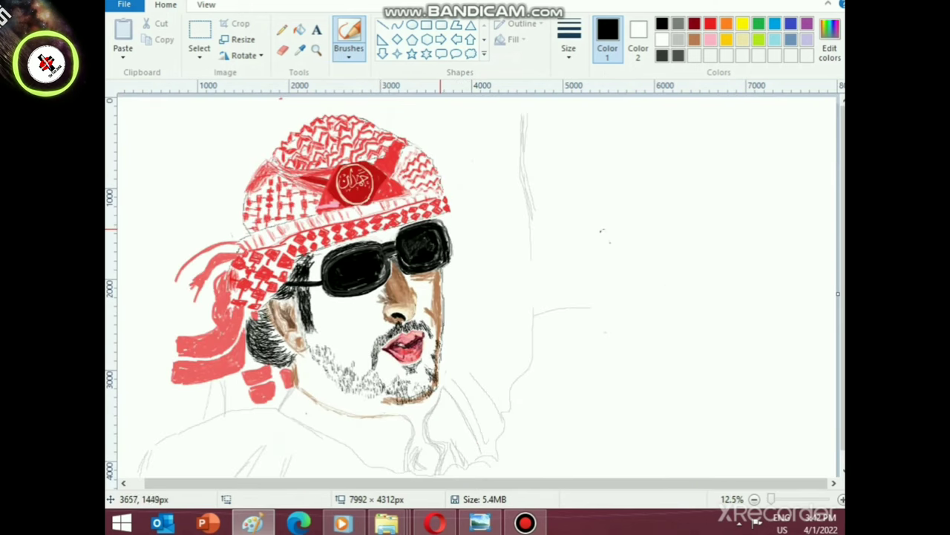
- Paint white over the rough gray strokes along the far lens's outer edge to slim its frame
left_click(662, 40)
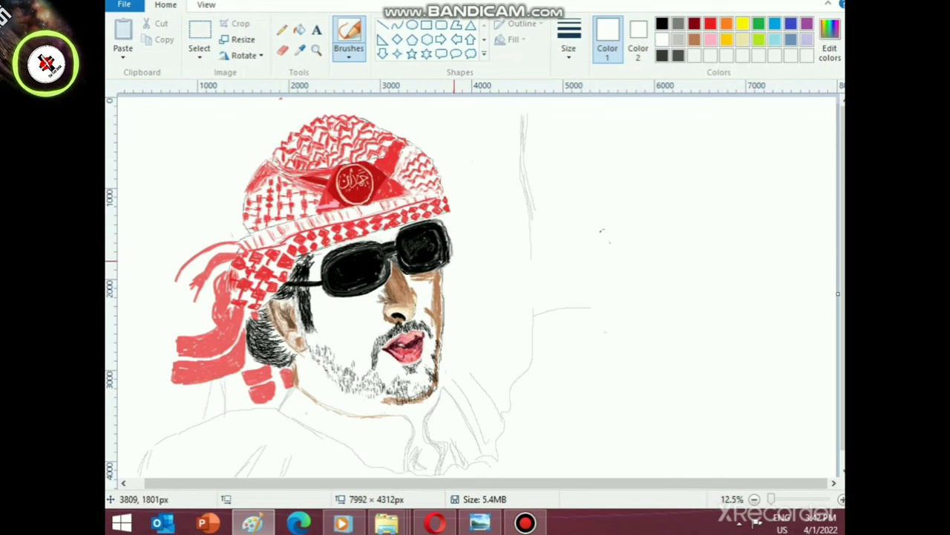
scroll(602, 232, "up", 1, "ctrl")
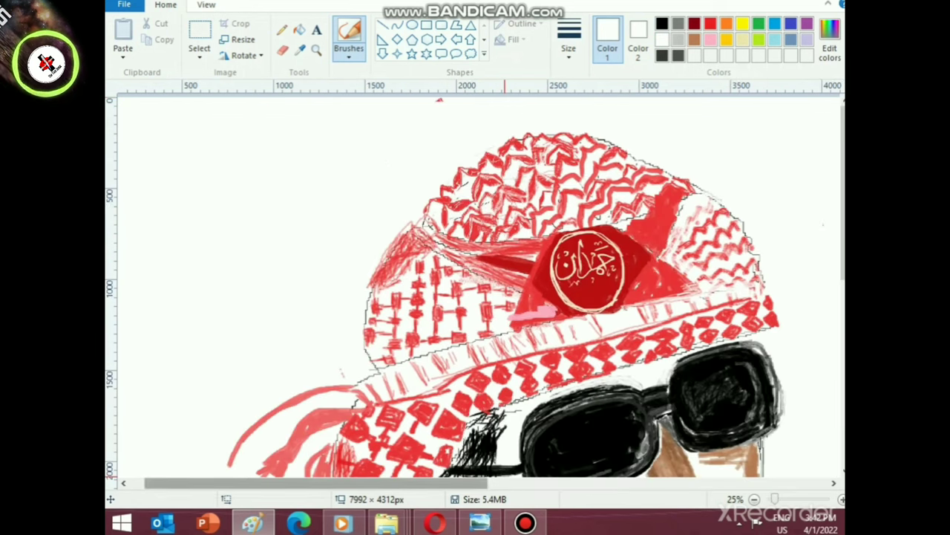
scroll(691, 364, "right", 3)
scroll(459, 465, "up", 1, "ctrl")
scroll(460, 464, "down", 4)
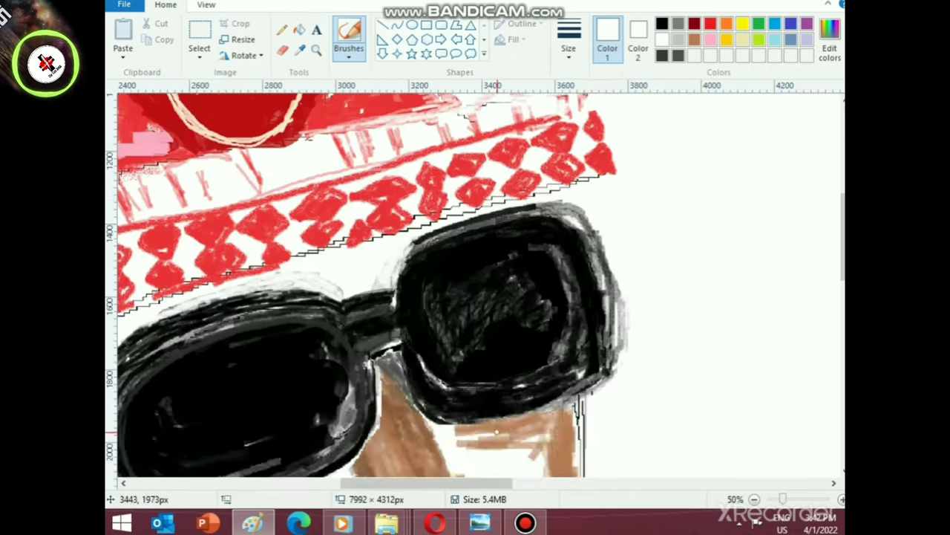
scroll(497, 431, "up", 1)
left_click_drag(614, 406, 624, 419)
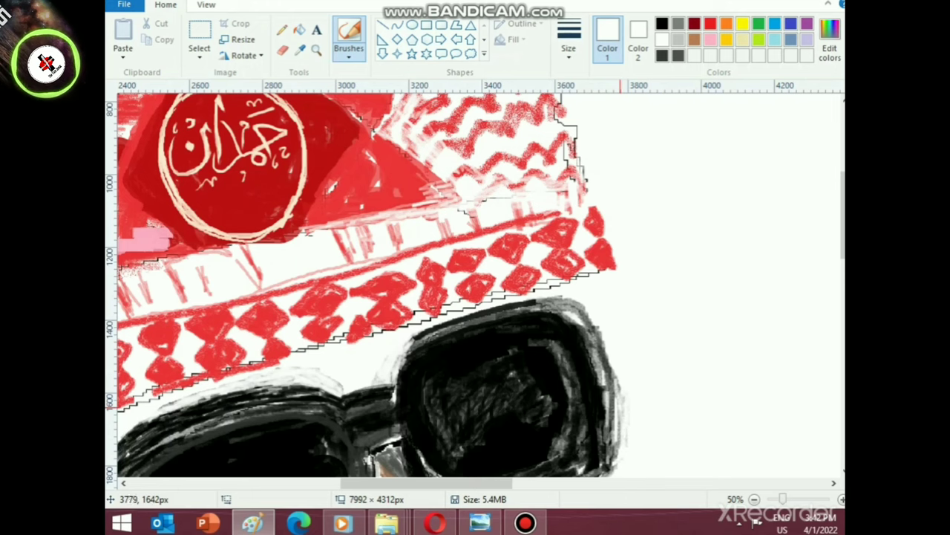
scroll(629, 371, "down", 3)
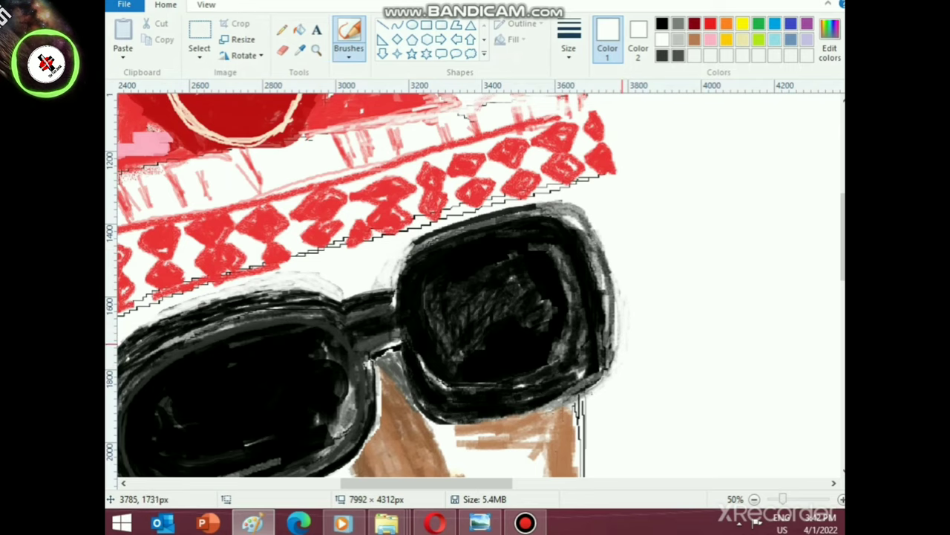
- Thicken the near lens's top frame beside the bridge with black strokes
scroll(582, 460, "down", 2)
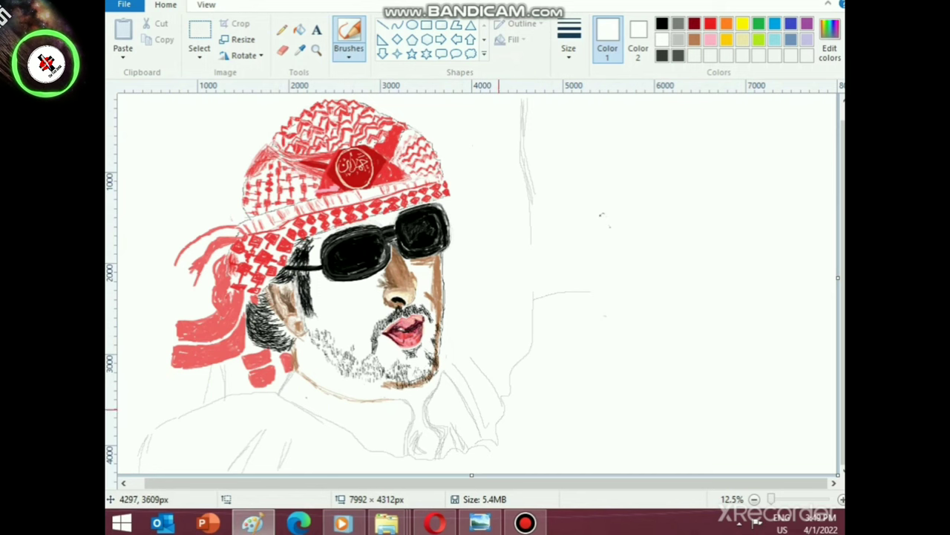
scroll(484, 375, "up", 2)
scroll(370, 280, "down", 2)
scroll(479, 435, "up", 1)
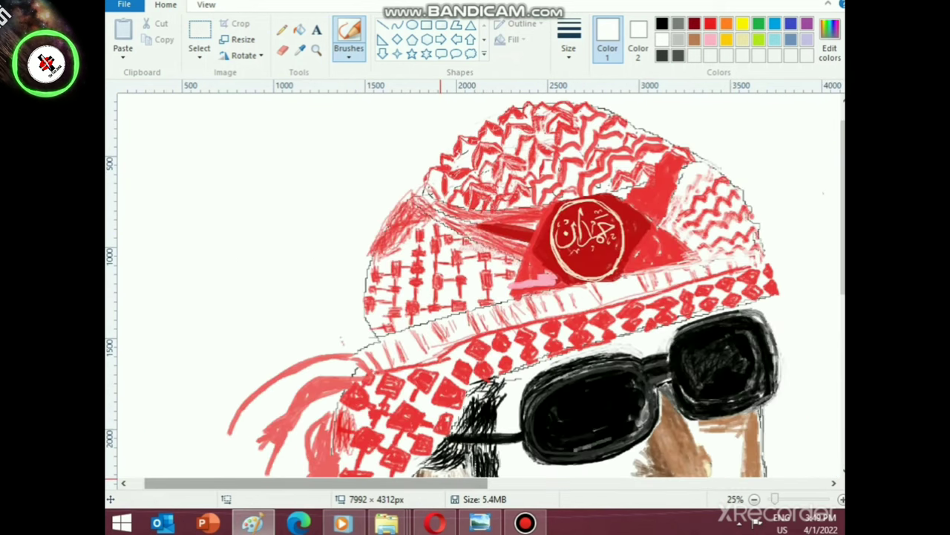
left_click_drag(416, 483, 553, 483)
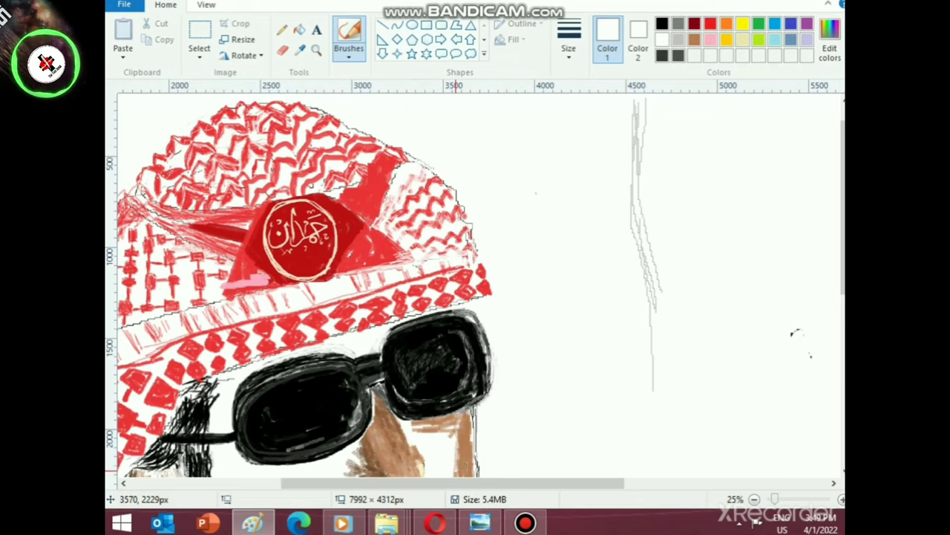
scroll(468, 371, "up", 1)
scroll(468, 372, "down", 5)
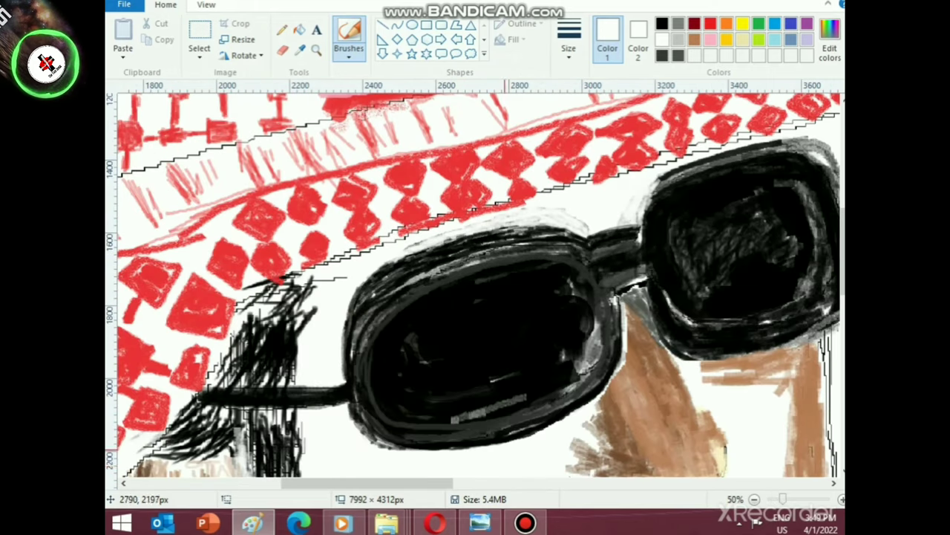
scroll(506, 446, "down", 2)
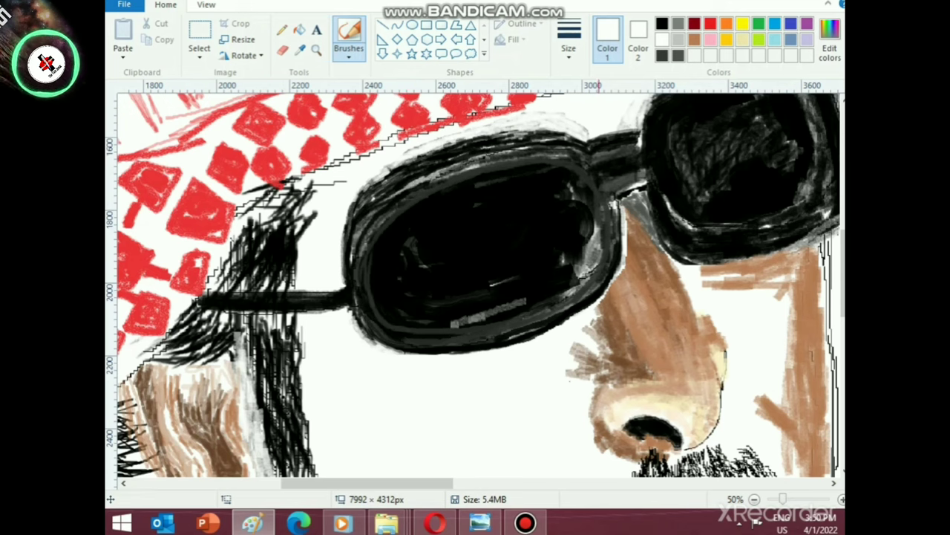
left_click(662, 23)
mouse_move(570, 134)
left_mouse_down()
mouse_move(522, 133)
mouse_move(585, 135)
mouse_move(498, 128)
mouse_move(515, 132)
mouse_move(421, 155)
mouse_move(518, 135)
mouse_move(576, 137)
mouse_move(513, 128)
mouse_move(379, 178)
mouse_move(524, 131)
mouse_move(600, 140)
left_mouse_up()
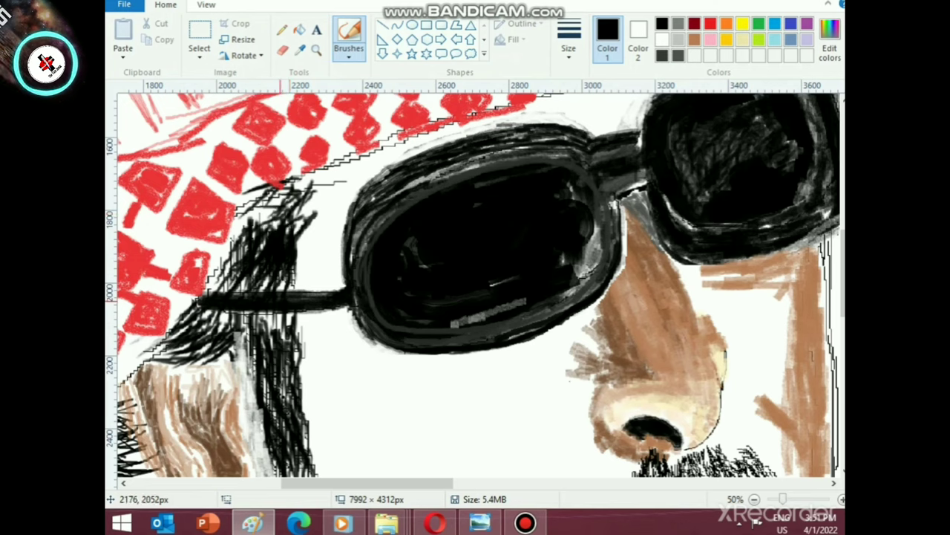
- Cut out the sunglasses' temple arm with a free-form selection and move it higher against the near lens
left_click(199, 50)
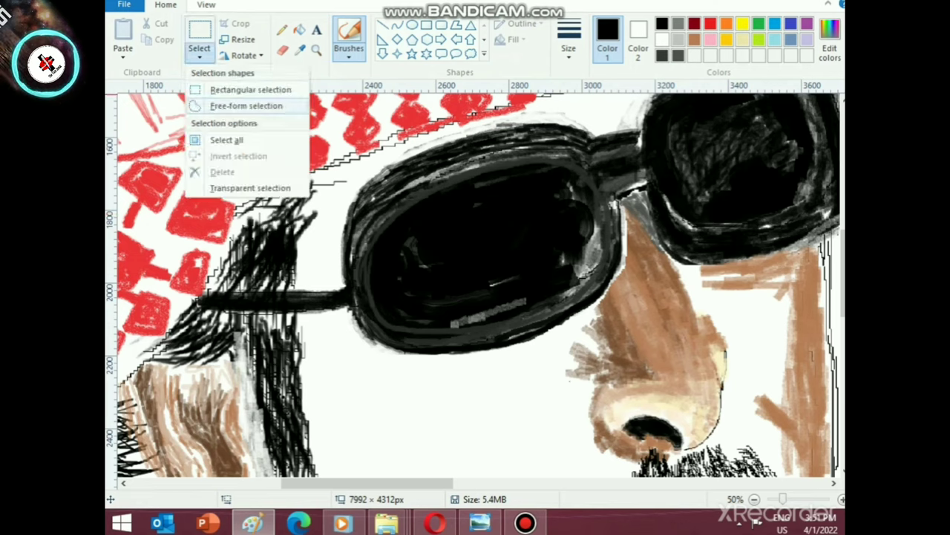
left_click(246, 106)
mouse_move(222, 293)
left_mouse_down()
mouse_move(337, 289)
mouse_move(350, 300)
mouse_move(199, 310)
mouse_move(268, 241)
mouse_move(251, 255)
mouse_move(268, 258)
mouse_move(255, 245)
left_mouse_up()
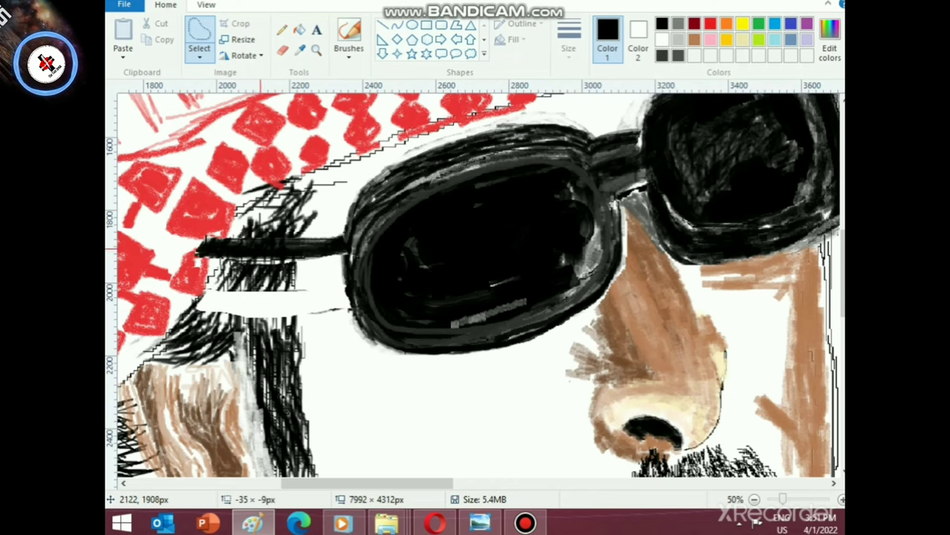
left_click(287, 326)
left_click_drag(317, 250, 314, 249)
left_click(385, 386)
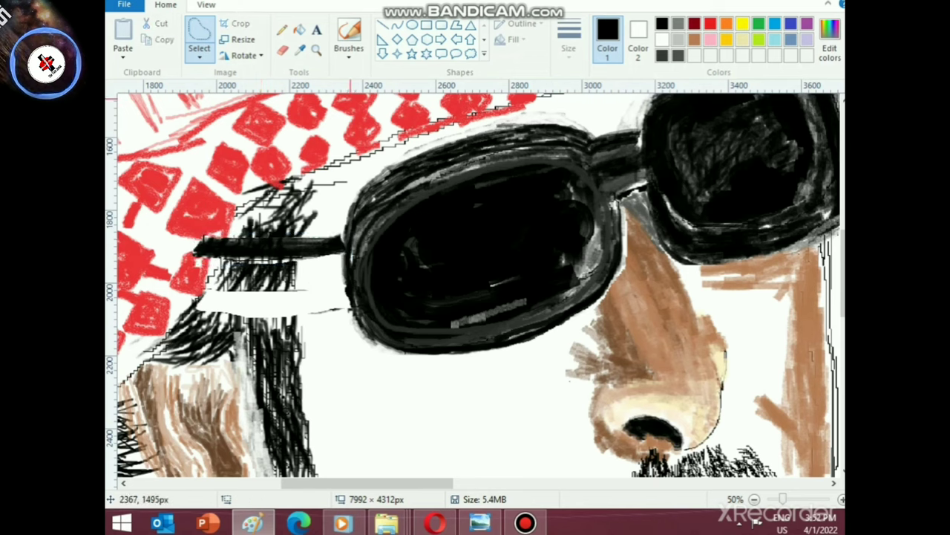
- Paint white over the temple arm's tip where it overlaps the keffiyeh, using the Natural pencil brush
left_click(662, 39)
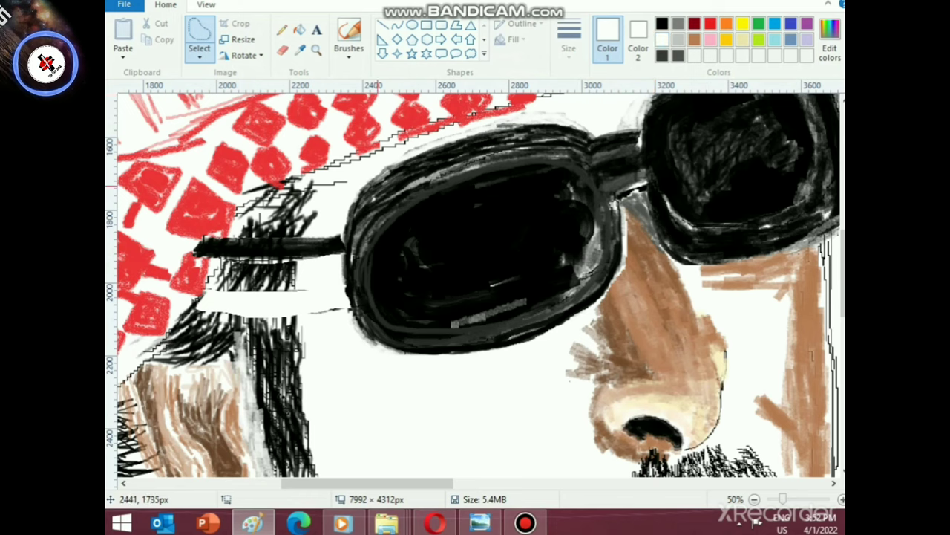
left_click(349, 43)
left_click(437, 107)
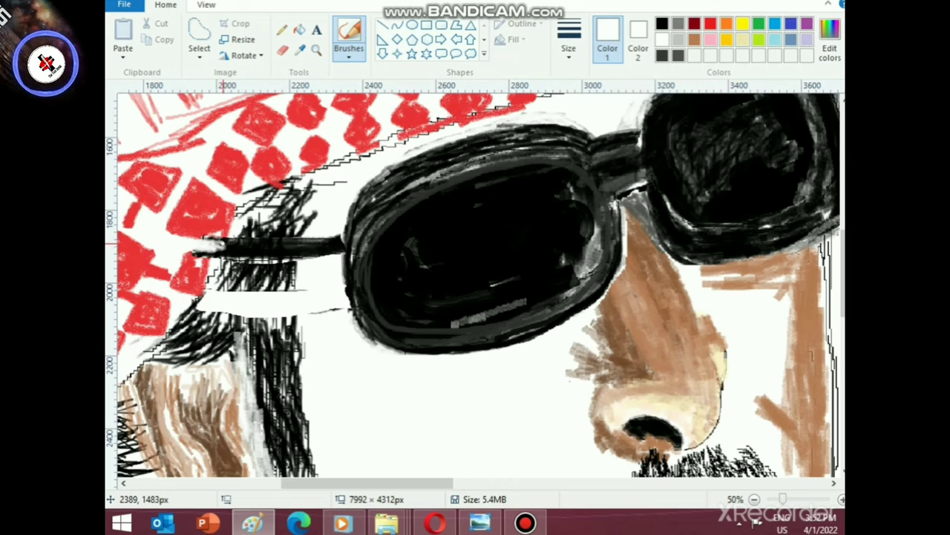
mouse_move(221, 254)
left_mouse_down()
mouse_move(186, 250)
mouse_move(219, 254)
mouse_move(193, 249)
mouse_move(225, 242)
left_mouse_up()
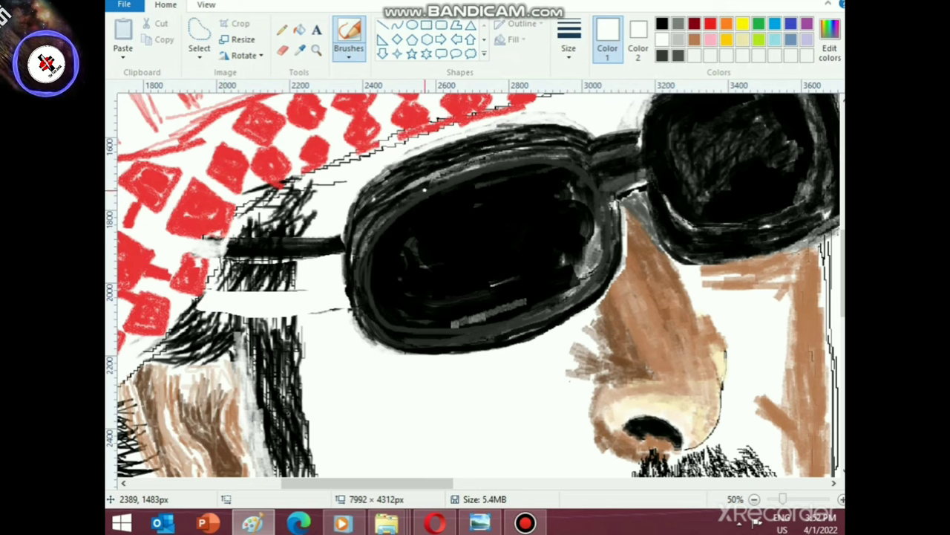
- Draw red strokes linking the keffiyeh diamonds beside the temple arm's end
left_click(710, 24)
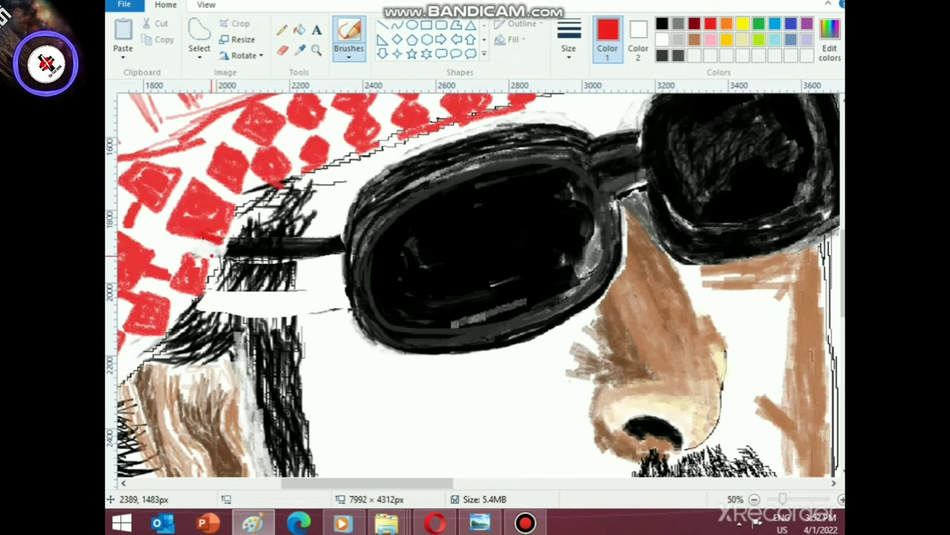
mouse_move(213, 255)
left_mouse_down()
mouse_move(191, 252)
mouse_move(201, 264)
mouse_move(202, 236)
left_mouse_up()
left_click_drag(223, 177, 216, 197)
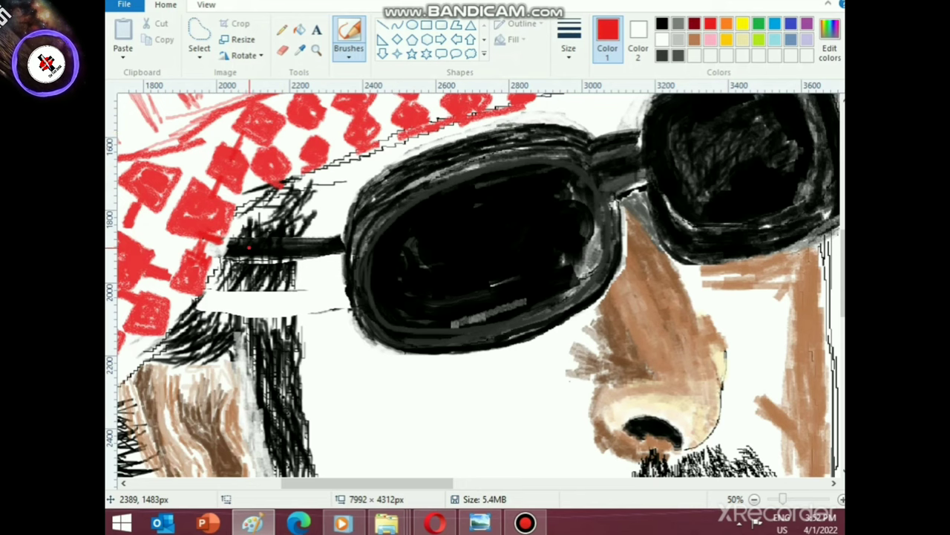
- Fill the white gap in the sideburn below the temple arm with black Oil brush strokes at the second-smallest size
scroll(248, 159, "down", 2)
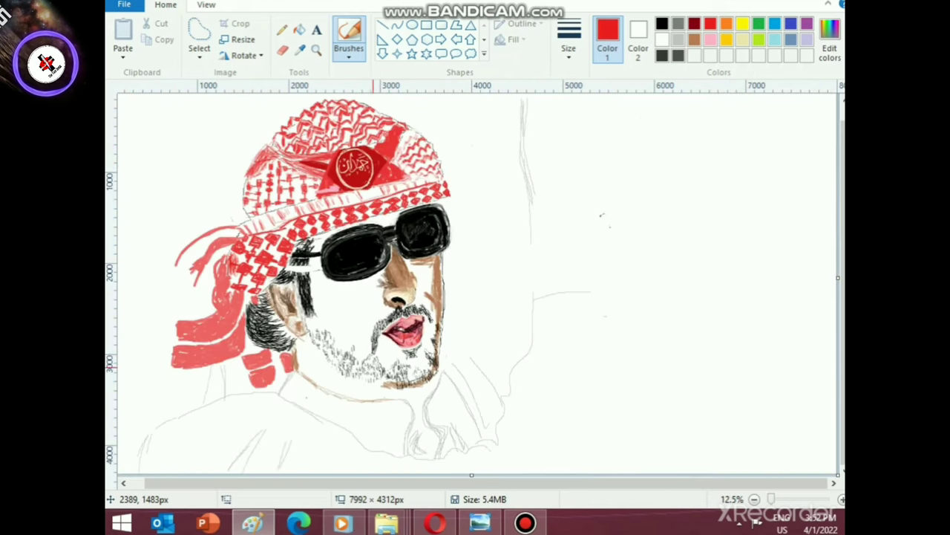
scroll(320, 442, "up", 2)
left_click_drag(276, 483, 416, 482)
scroll(415, 473, "down", 3)
scroll(416, 476, "down", 3)
left_click(349, 55)
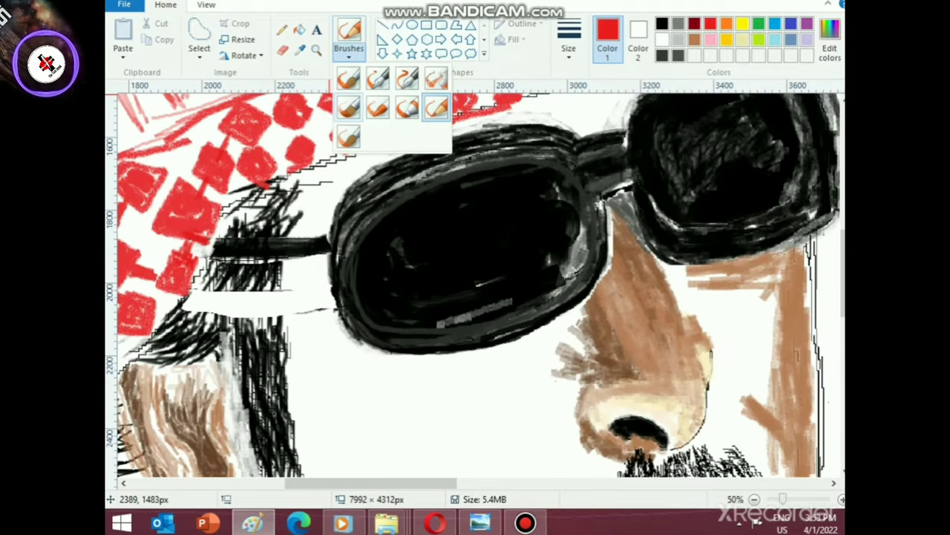
left_click(351, 108)
left_click(569, 40)
left_click(602, 84)
left_click(569, 41)
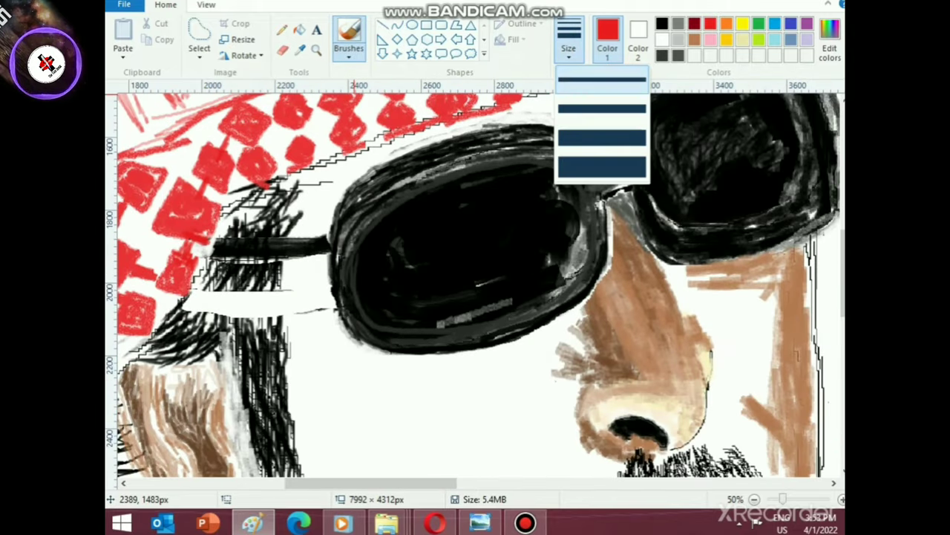
left_click(602, 111)
left_click(663, 23)
mouse_move(256, 278)
left_mouse_down()
mouse_move(262, 340)
mouse_move(266, 330)
left_mouse_up()
left_click_drag(251, 291, 253, 338)
left_click_drag(246, 275, 243, 334)
mouse_move(244, 276)
left_mouse_down()
mouse_move(260, 337)
mouse_move(182, 348)
mouse_move(216, 282)
mouse_move(201, 312)
mouse_move(186, 297)
mouse_move(185, 338)
mouse_move(139, 355)
left_mouse_up()
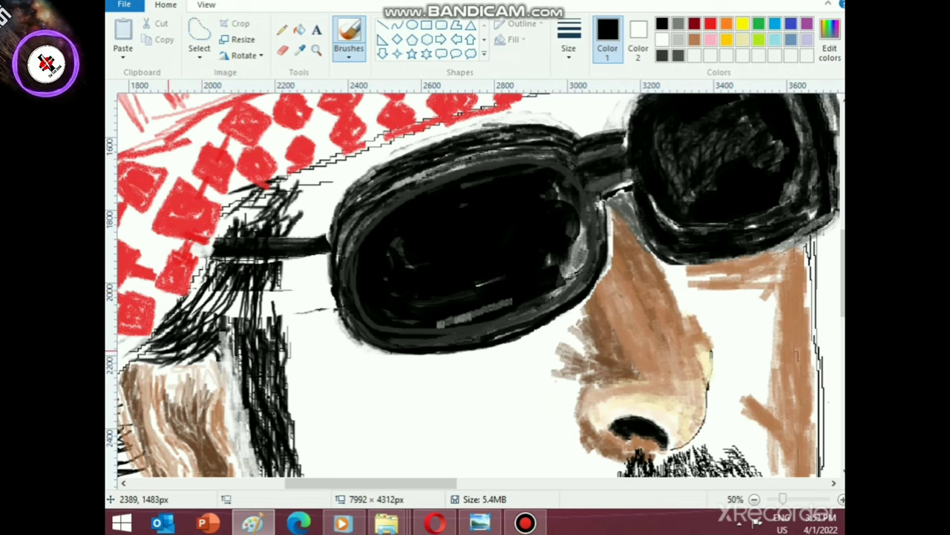
- Thicken the hair above the ear with slanted black strokes from the temple arm down to the keffiyeh's edge
left_click_drag(222, 297, 191, 340)
left_click_drag(241, 301, 211, 331)
left_click_drag(253, 284, 223, 334)
mouse_move(221, 295)
left_mouse_down()
mouse_move(181, 344)
mouse_move(191, 329)
left_mouse_up()
left_click_drag(231, 292, 206, 320)
left_click_drag(176, 351, 140, 359)
left_click_drag(226, 295, 203, 332)
mouse_move(243, 285)
left_mouse_down()
mouse_move(224, 322)
mouse_move(149, 356)
left_mouse_up()
left_click_drag(245, 291, 226, 318)
left_click_drag(229, 297, 217, 314)
mouse_move(214, 277)
left_mouse_down()
mouse_move(191, 318)
mouse_move(146, 349)
left_mouse_up()
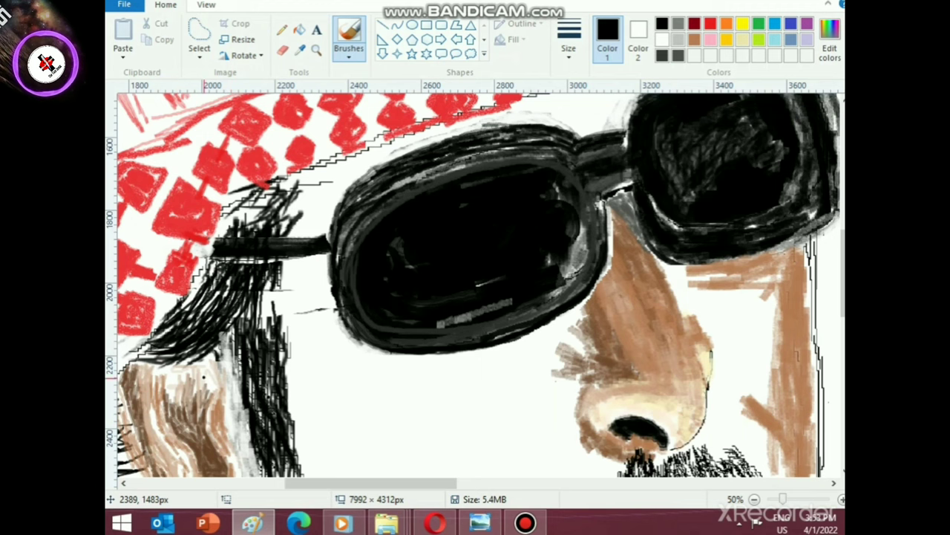
- Extend the lower hair behind the ear with curved black strokes reaching the ear's edge and earlobe
scroll(190, 416, "down", 2)
scroll(189, 442, "up", 1)
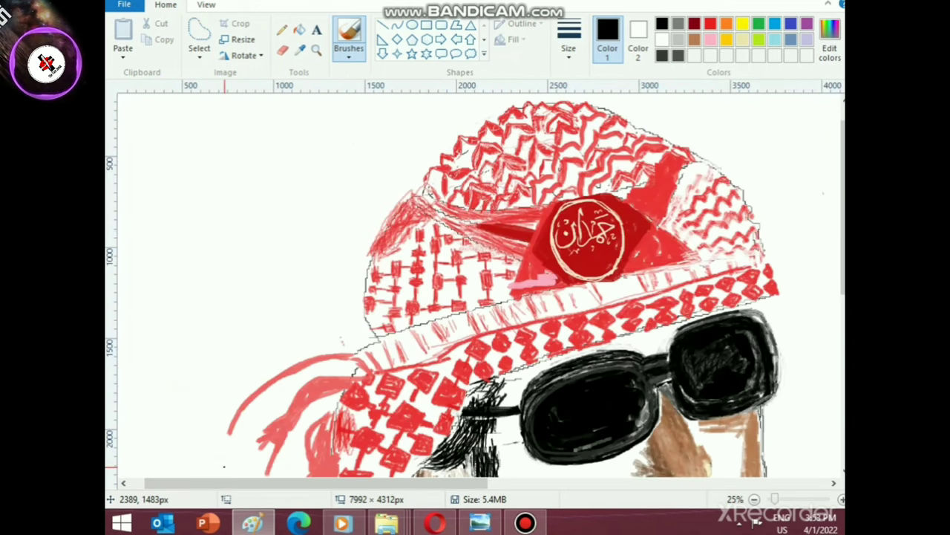
scroll(220, 468, "down", 1)
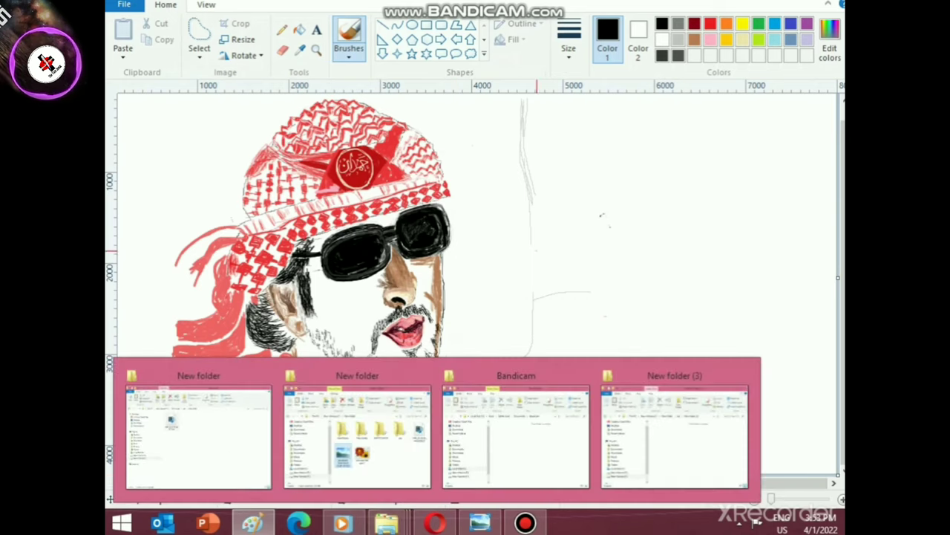
scroll(476, 403, "up", 2)
scroll(476, 403, "down", 7)
mouse_move(253, 522)
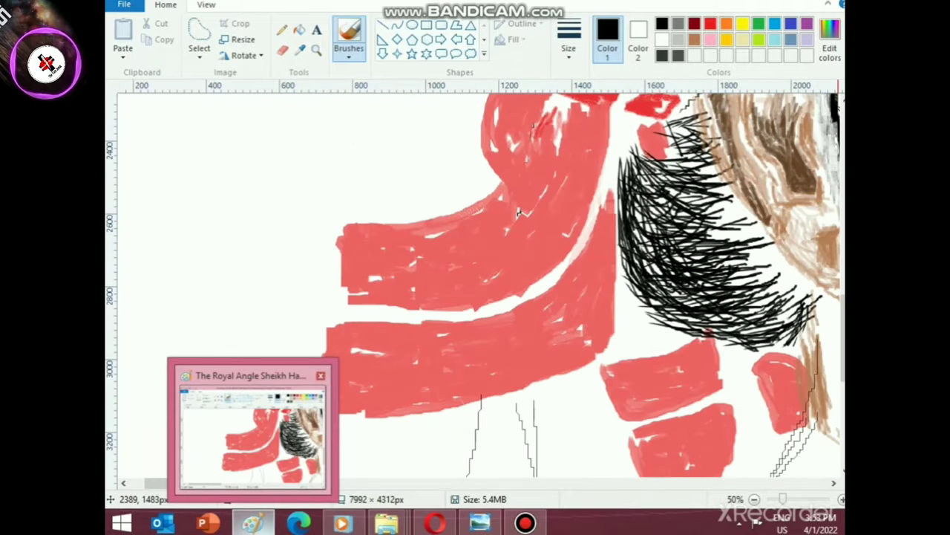
scroll(519, 213, "right", 5)
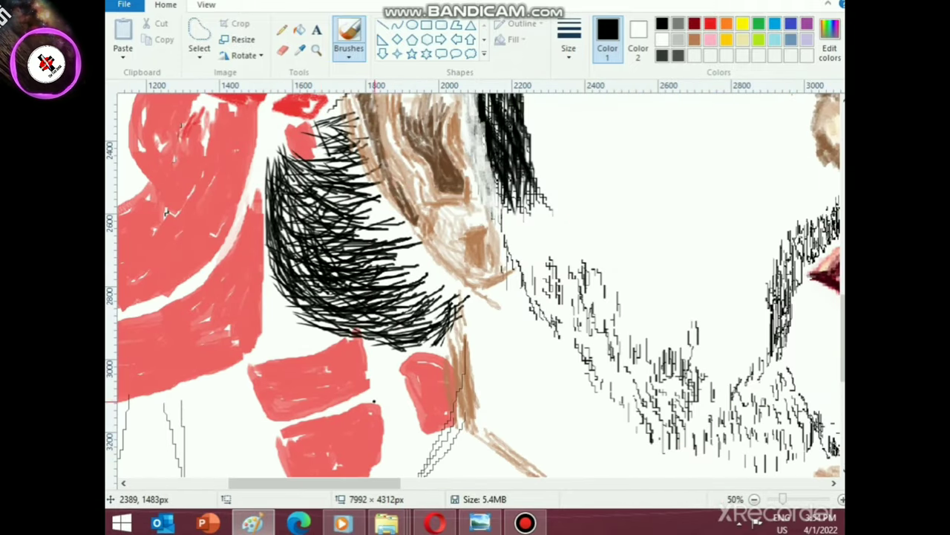
left_click_drag(278, 257, 397, 214)
mouse_move(328, 287)
left_mouse_down()
mouse_move(410, 228)
mouse_move(362, 282)
mouse_move(420, 251)
left_mouse_up()
mouse_move(312, 300)
left_mouse_down()
mouse_move(431, 275)
mouse_move(349, 299)
mouse_move(448, 286)
left_mouse_up()
left_click_drag(395, 309, 460, 284)
mouse_move(365, 294)
left_mouse_down()
mouse_move(433, 269)
mouse_move(388, 286)
mouse_move(430, 243)
left_mouse_up()
left_click_drag(368, 264, 422, 236)
left_click_drag(357, 266, 411, 227)
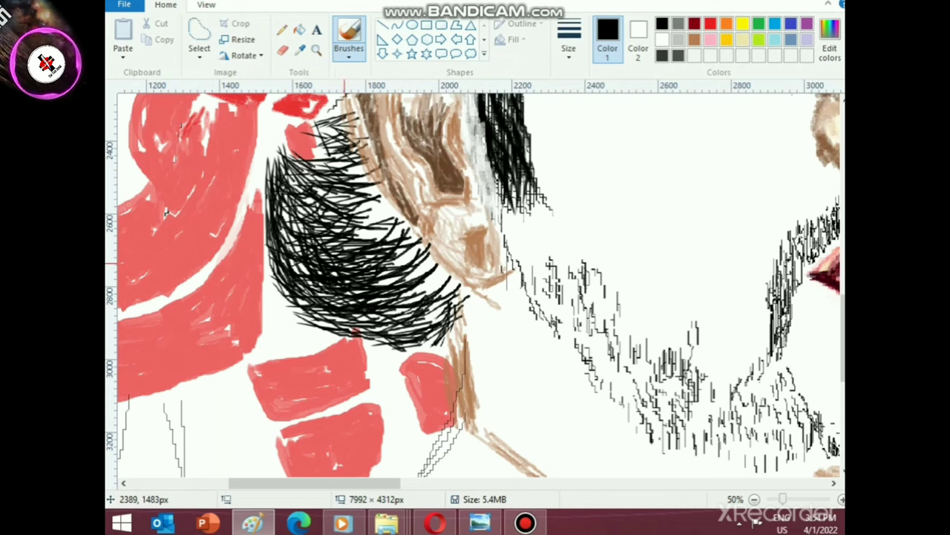
left_click_drag(345, 249, 397, 222)
mouse_move(326, 226)
left_mouse_down()
mouse_move(388, 195)
mouse_move(383, 204)
mouse_move(411, 229)
left_mouse_up()
mouse_move(367, 251)
left_mouse_down()
mouse_move(409, 238)
mouse_move(423, 248)
left_mouse_up()
mouse_move(374, 277)
left_mouse_down()
mouse_move(432, 257)
mouse_move(433, 266)
left_mouse_up()
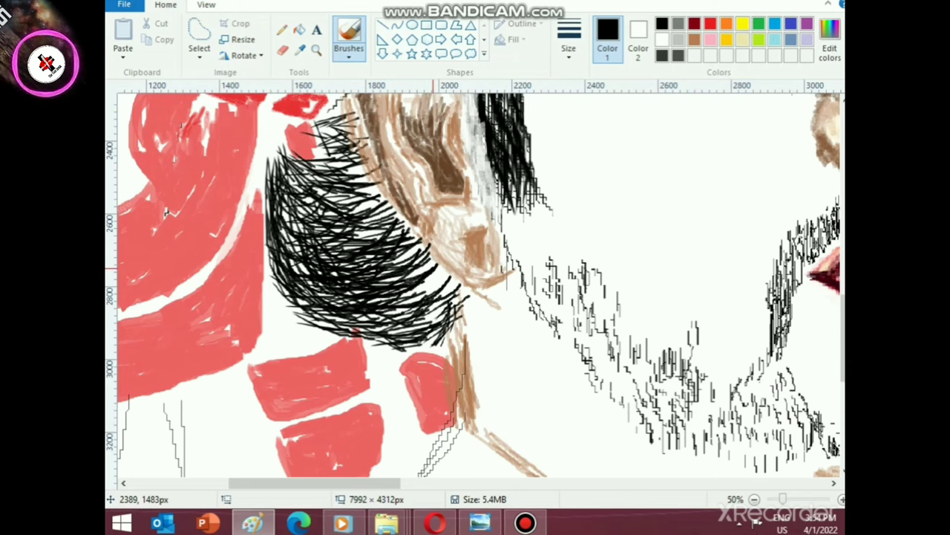
left_click_drag(364, 305, 450, 270)
left_click_drag(333, 296, 446, 287)
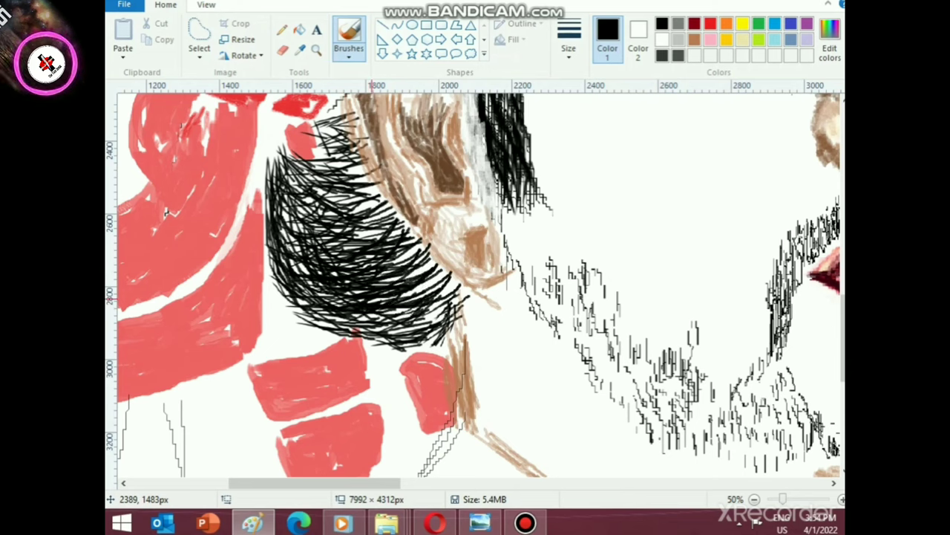
left_click_drag(340, 316, 456, 304)
mouse_move(324, 299)
left_mouse_down()
mouse_move(343, 308)
mouse_move(469, 296)
left_mouse_up()
left_click_drag(389, 312, 443, 277)
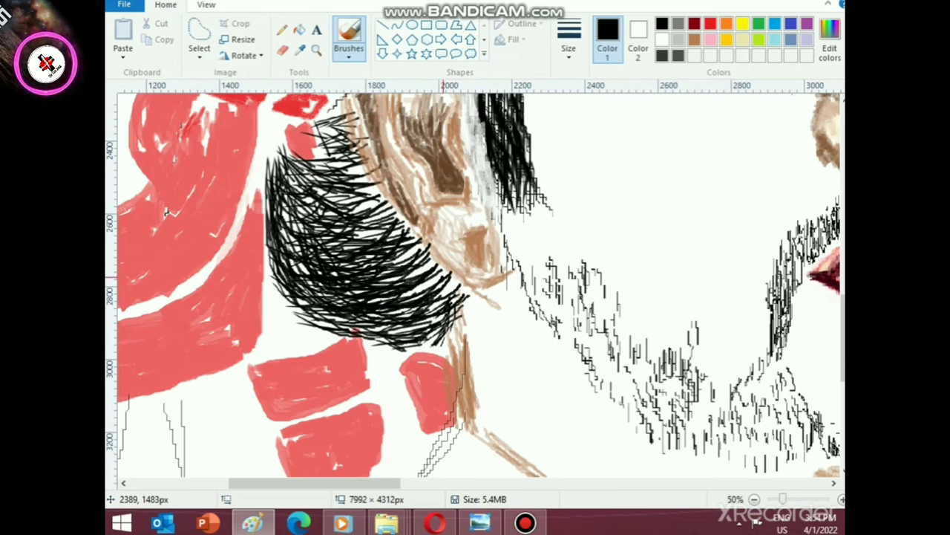
mouse_move(348, 309)
left_mouse_down()
mouse_move(424, 286)
mouse_move(409, 299)
mouse_move(440, 273)
mouse_move(420, 271)
left_mouse_up()
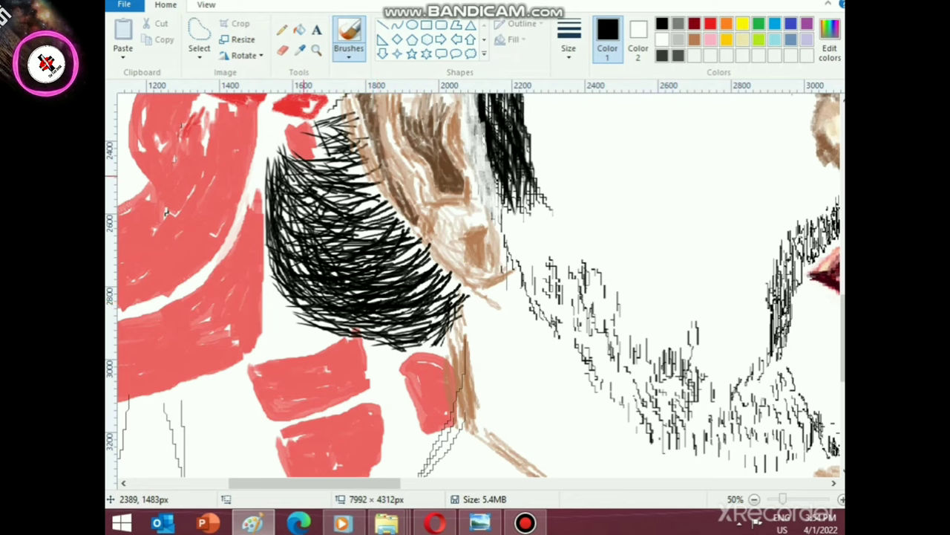
- Darken the upper and middle hair behind the ear with black strokes sweeping from the keffiyeh toward the ear
mouse_move(316, 192)
left_mouse_down()
mouse_move(279, 150)
mouse_move(326, 211)
left_mouse_up()
left_click_drag(297, 148, 367, 202)
mouse_move(275, 148)
left_mouse_down()
mouse_move(376, 211)
mouse_move(394, 203)
mouse_move(268, 216)
mouse_move(382, 240)
left_mouse_up()
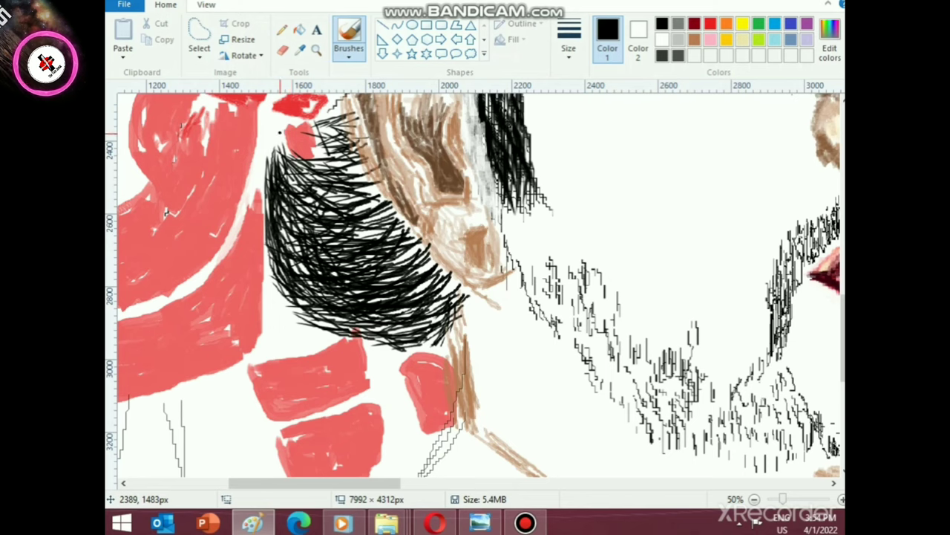
mouse_move(280, 134)
left_mouse_down()
mouse_move(278, 183)
mouse_move(316, 222)
left_mouse_up()
left_click_drag(296, 174, 376, 178)
left_click_drag(303, 198, 380, 197)
mouse_move(291, 186)
left_mouse_down()
mouse_move(353, 196)
mouse_move(382, 186)
left_mouse_up()
mouse_move(295, 198)
left_mouse_down()
mouse_move(334, 230)
mouse_move(392, 225)
left_mouse_up()
mouse_move(316, 211)
left_mouse_down()
mouse_move(366, 229)
mouse_move(410, 223)
left_mouse_up()
mouse_move(354, 237)
left_mouse_down()
mouse_move(395, 231)
mouse_move(411, 251)
left_mouse_up()
left_click_drag(343, 273, 422, 274)
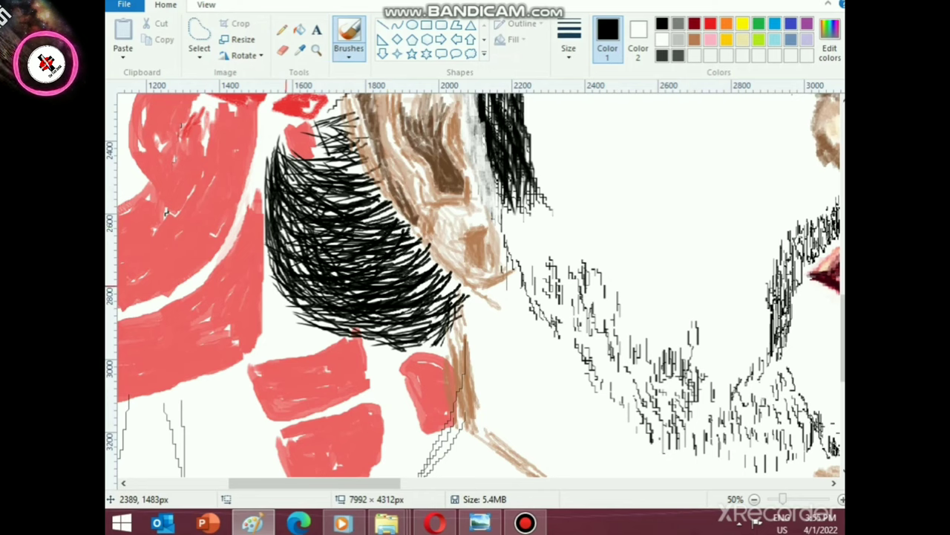
- Fill the remaining white gaps across the hair mass behind the ear with more black strokes
mouse_move(286, 300)
left_mouse_down()
mouse_move(423, 294)
mouse_move(349, 325)
mouse_move(436, 299)
left_mouse_up()
left_click_drag(384, 335, 448, 315)
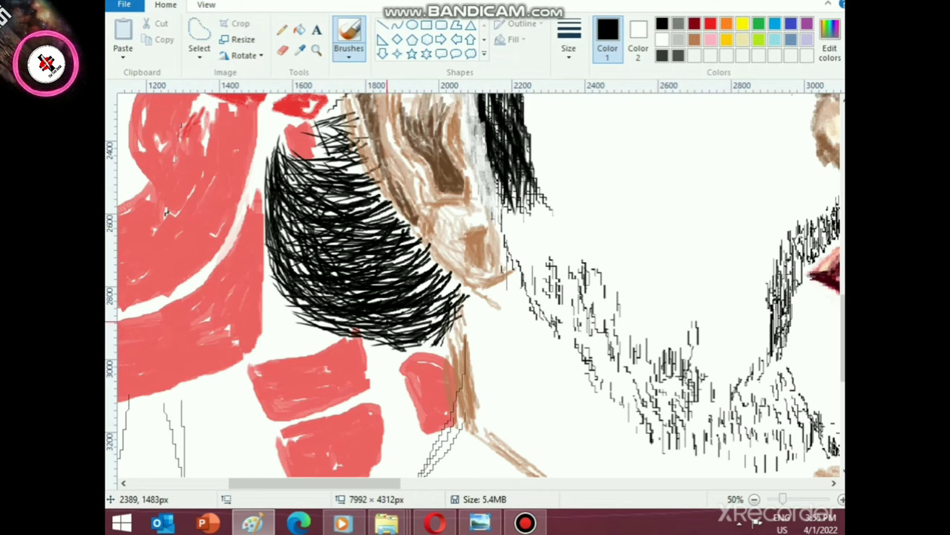
left_click_drag(387, 300, 436, 276)
mouse_move(357, 305)
left_mouse_down()
mouse_move(420, 291)
mouse_move(443, 273)
mouse_move(457, 279)
left_mouse_up()
left_click_drag(394, 319, 420, 307)
mouse_move(289, 170)
left_mouse_down()
mouse_move(297, 181)
mouse_move(347, 190)
mouse_move(365, 169)
mouse_move(350, 195)
mouse_move(377, 191)
left_mouse_up()
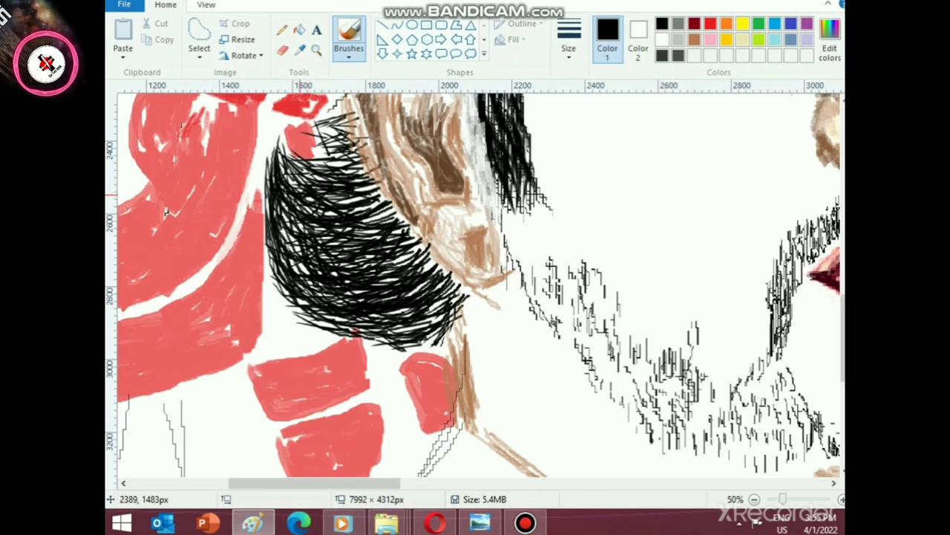
left_click_drag(288, 223, 357, 243)
mouse_move(287, 241)
left_mouse_down()
mouse_move(296, 254)
mouse_move(343, 266)
mouse_move(334, 271)
left_mouse_up()
left_click_drag(403, 255, 342, 269)
mouse_move(417, 253)
left_mouse_down()
mouse_move(398, 259)
mouse_move(439, 258)
left_mouse_up()
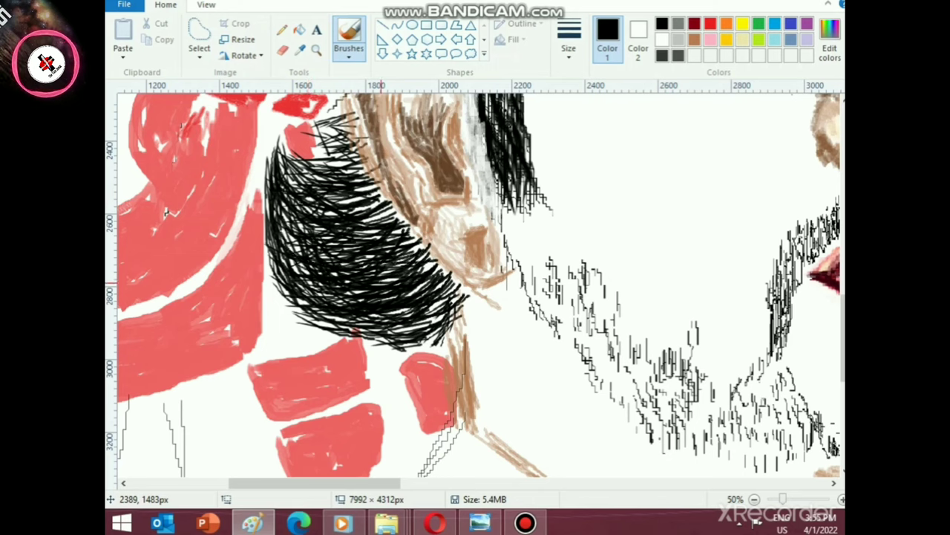
left_click_drag(382, 272, 439, 263)
- Thicken the narrow tuft of hair between the keffiyeh and the back of the ear with short black strokes
left_click_drag(332, 157, 352, 153)
left_click_drag(324, 138, 357, 128)
left_click_drag(314, 133, 351, 120)
mouse_move(314, 124)
left_mouse_down()
mouse_move(358, 113)
mouse_move(340, 130)
mouse_move(344, 138)
left_mouse_up()
mouse_move(331, 156)
left_mouse_down()
mouse_move(341, 152)
mouse_move(349, 167)
left_mouse_up()
left_click_drag(339, 165, 361, 168)
left_click_drag(331, 248, 364, 250)
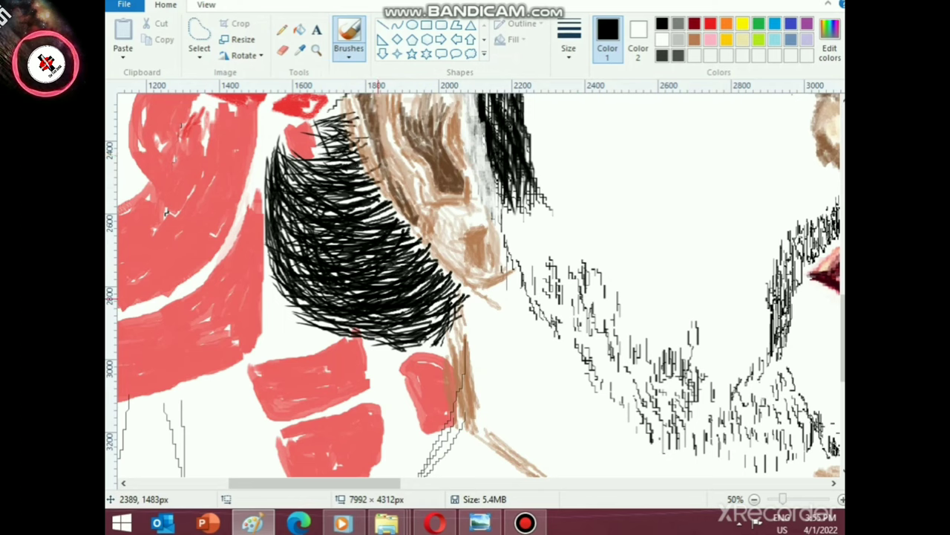
- Paint white over the stray line beside the near lens with the widest brush size and save the picture
scroll(381, 358, "down", 2)
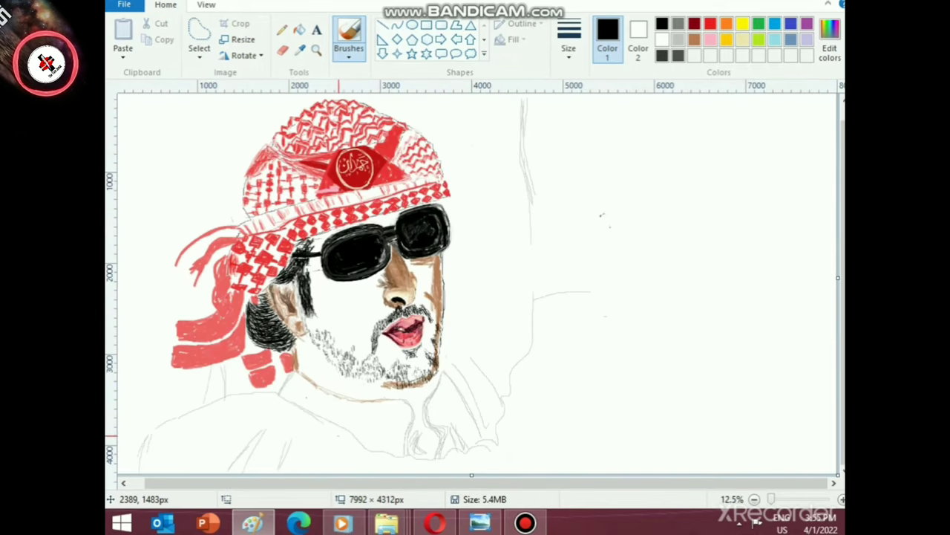
scroll(357, 454, "up", 1)
scroll(472, 353, "down", 2)
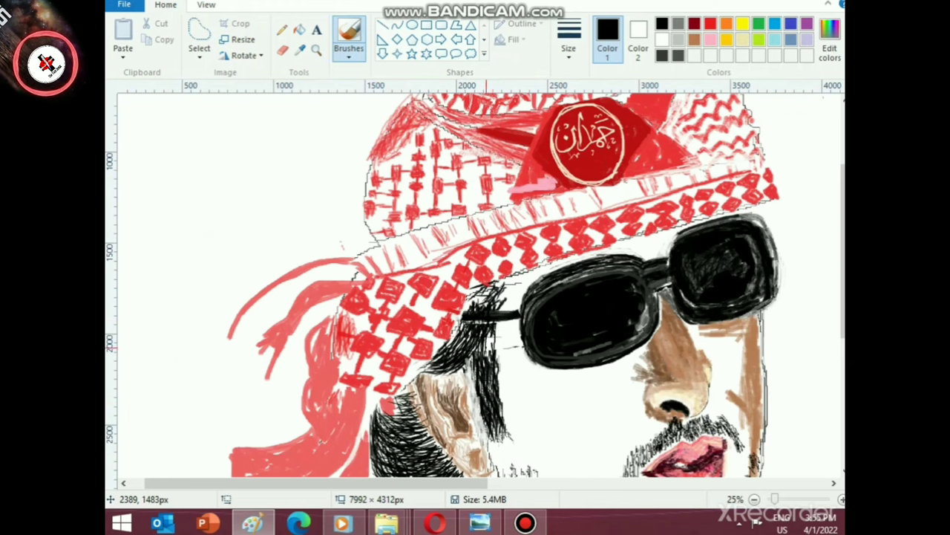
left_click(662, 40)
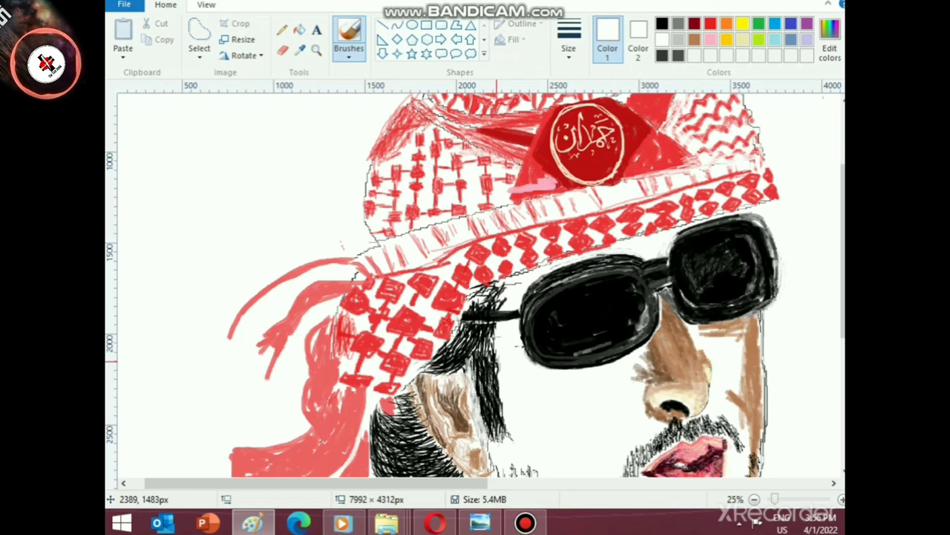
left_click(570, 39)
left_click(583, 168)
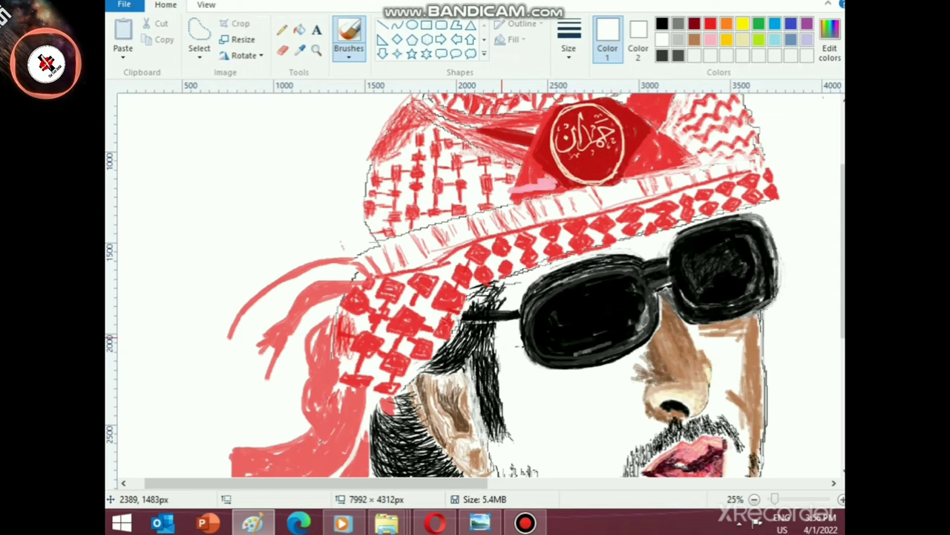
scroll(446, 416, "down", 1)
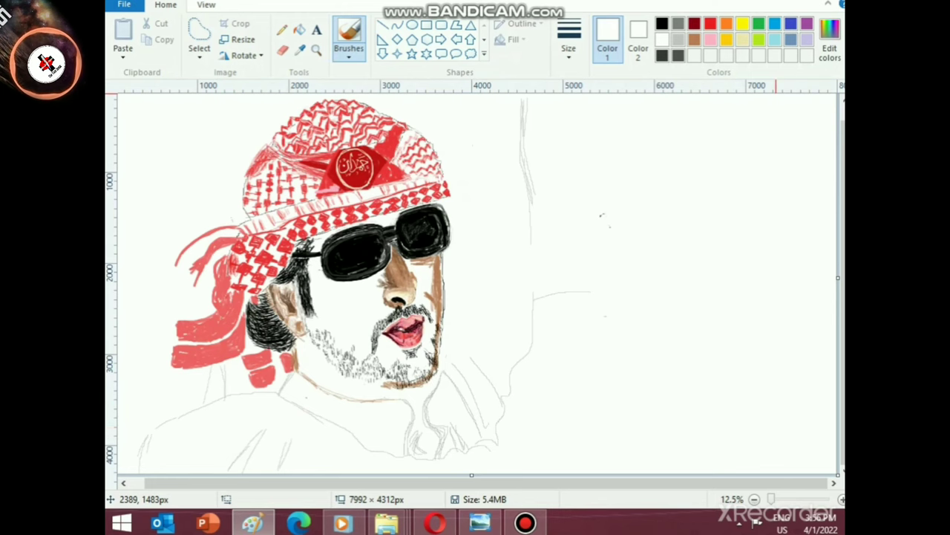
key("ctrl+s")
- Switch to another brush type and square off the upper outer corner and outer edge of the far lens's frame with black strokes
scroll(509, 281, "up", 1)
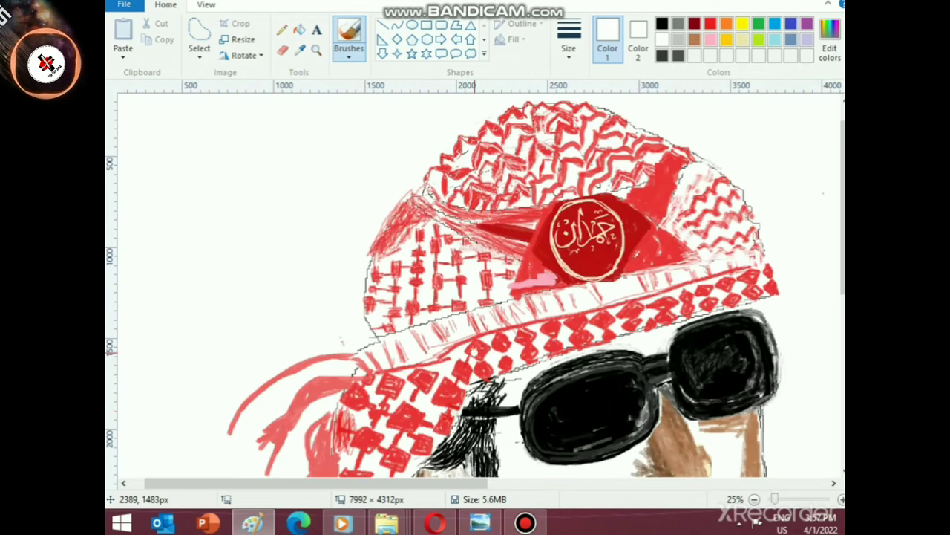
left_click_drag(447, 483, 609, 483)
scroll(492, 319, "right", 2)
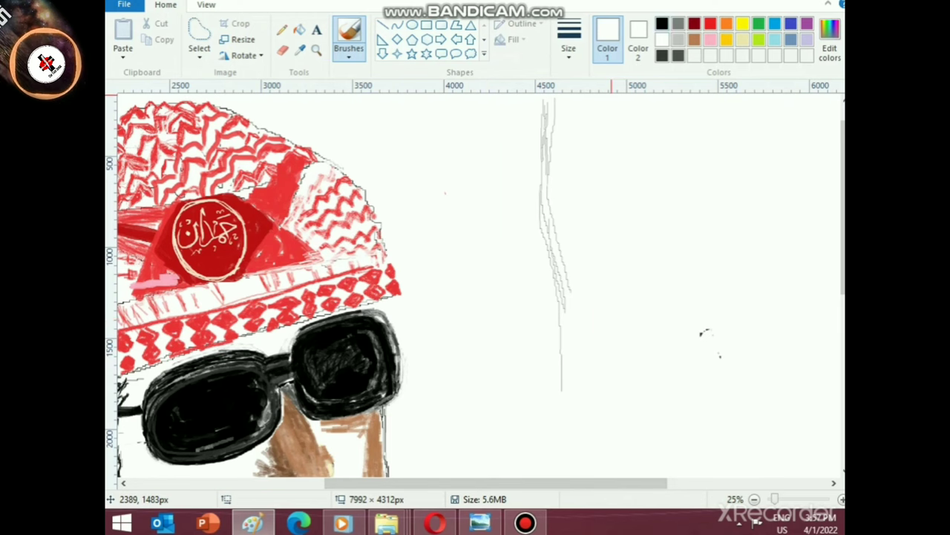
left_click(662, 24)
scroll(376, 357, "up", 1)
scroll(375, 357, "down", 3)
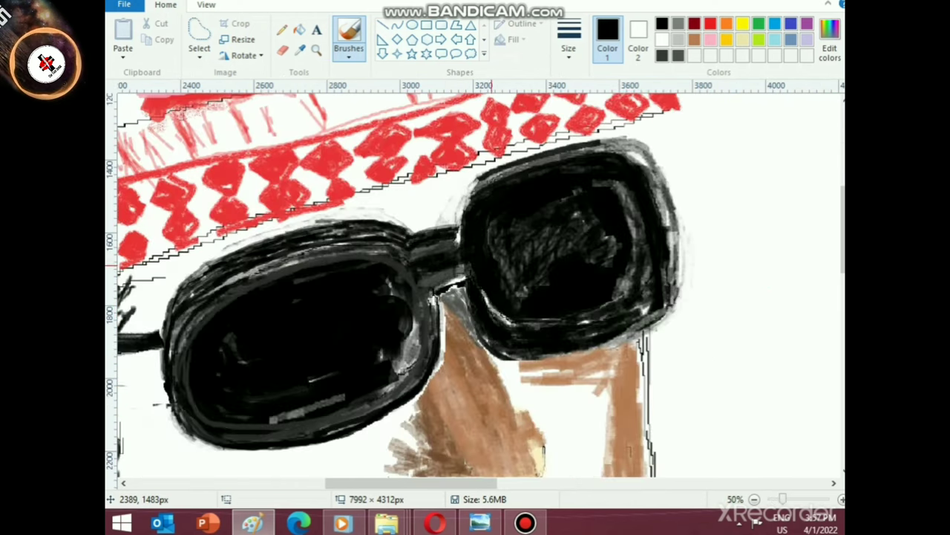
scroll(375, 357, "up", 1)
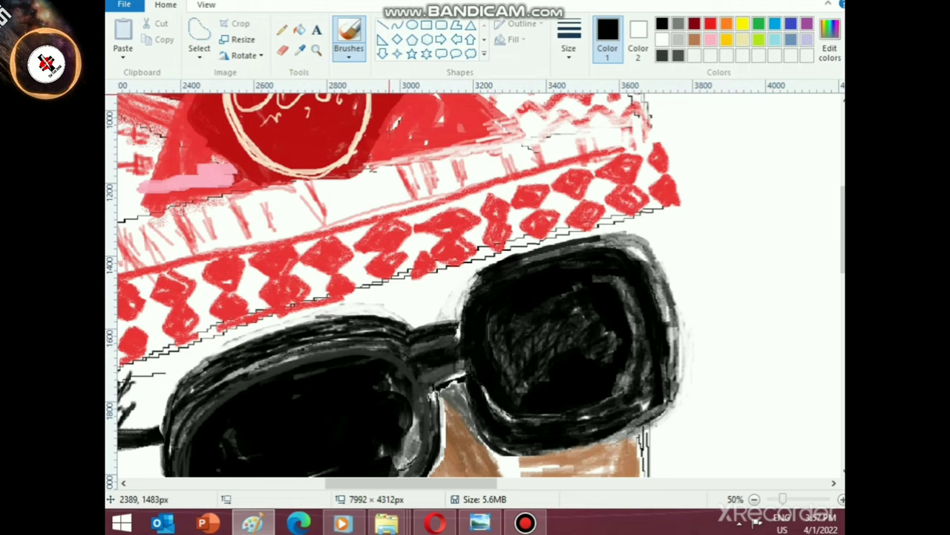
left_click(349, 57)
left_click(435, 108)
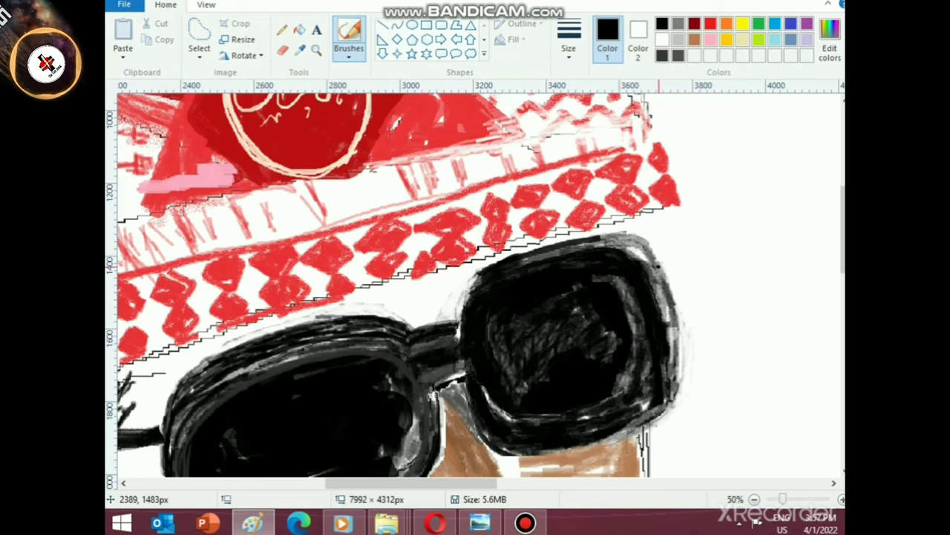
mouse_move(640, 243)
left_mouse_down()
mouse_move(557, 239)
mouse_move(631, 226)
mouse_move(628, 241)
mouse_move(648, 249)
mouse_move(658, 231)
mouse_move(660, 264)
mouse_move(648, 230)
mouse_move(658, 237)
mouse_move(648, 252)
mouse_move(655, 230)
mouse_move(688, 355)
mouse_move(688, 380)
mouse_move(667, 409)
mouse_move(690, 364)
mouse_move(683, 341)
mouse_move(687, 385)
mouse_move(695, 375)
mouse_move(694, 344)
mouse_move(687, 392)
mouse_move(659, 417)
mouse_move(695, 363)
left_mouse_up()
- Clean up the outer side and lower outer corner of the far lens's frame with white strokes
left_click(662, 39)
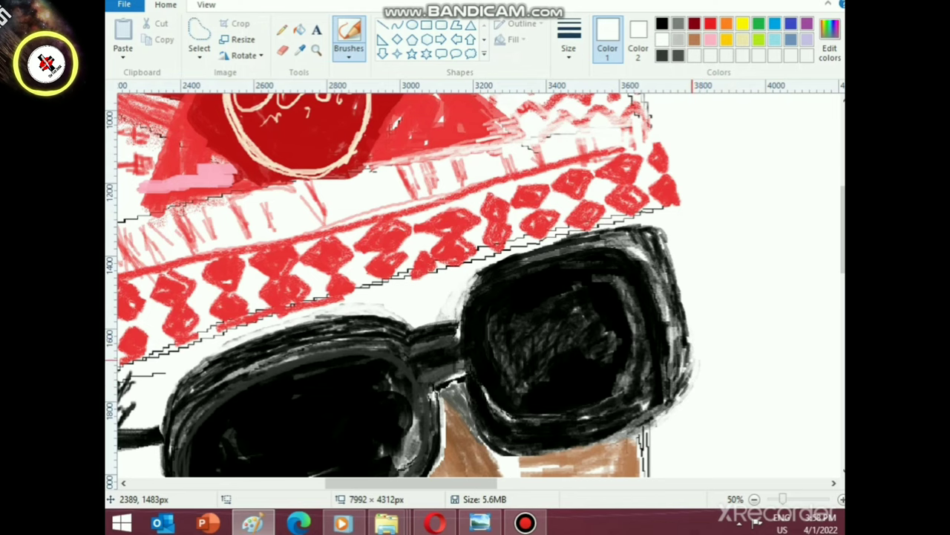
scroll(662, 405, "down", 2)
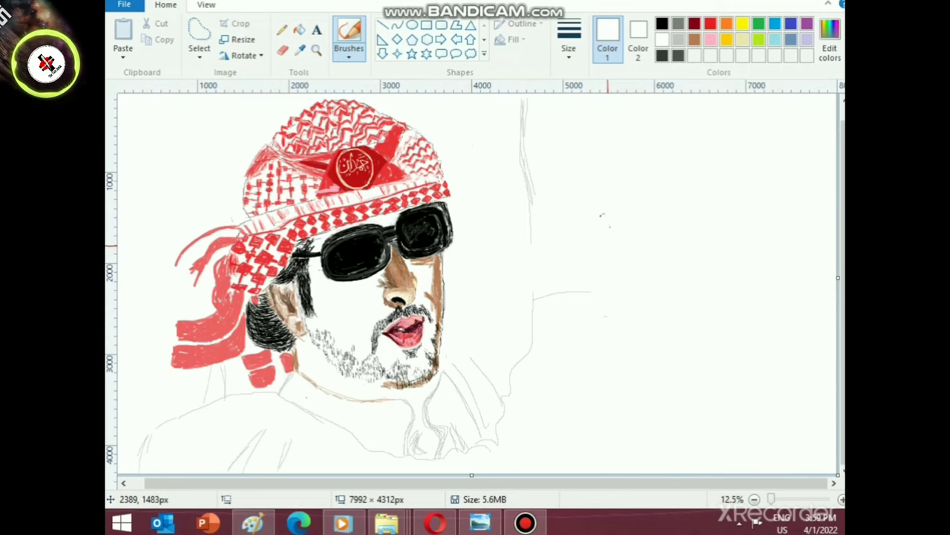
scroll(588, 236, "up", 2)
scroll(567, 245, "down", 2)
scroll(288, 267, "down", 2)
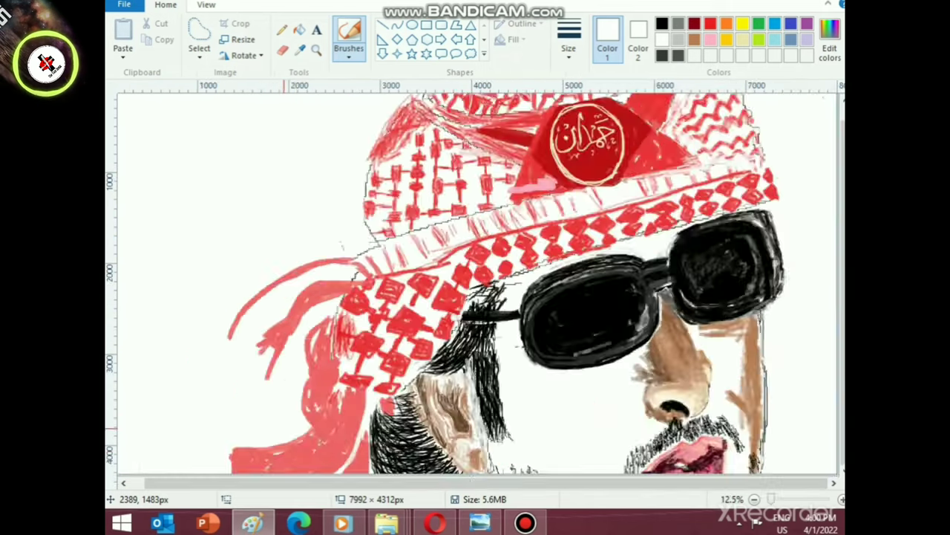
scroll(429, 299, "up", 1)
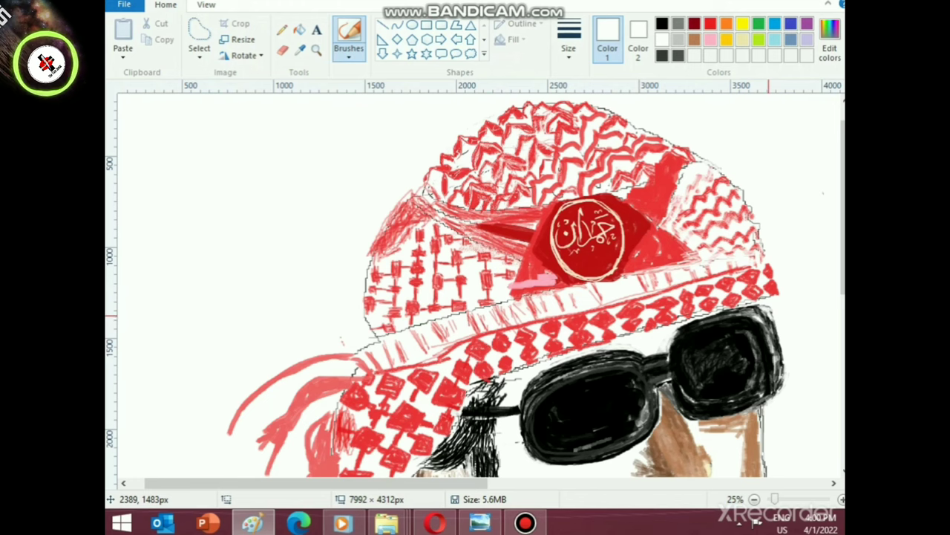
scroll(781, 345, "up", 1)
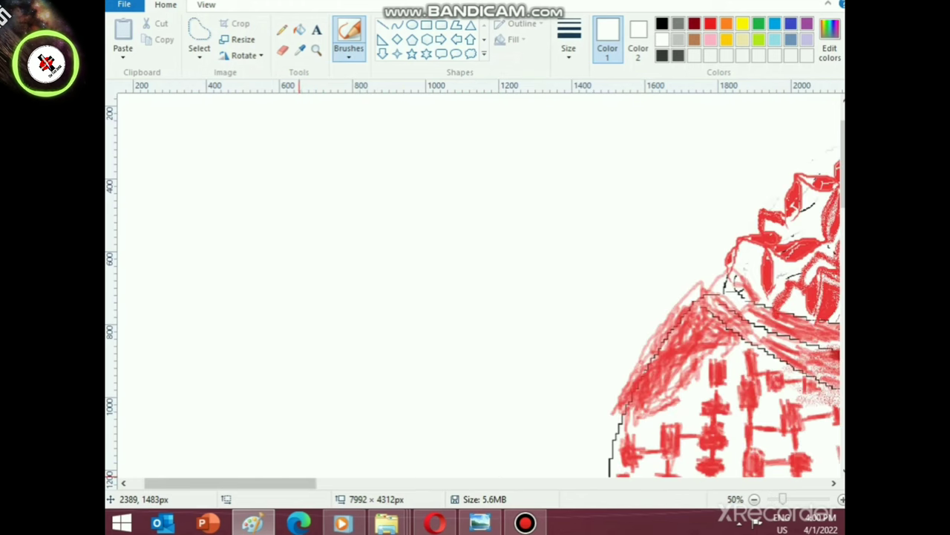
left_click_drag(300, 482, 528, 483)
scroll(490, 438, "down", 4)
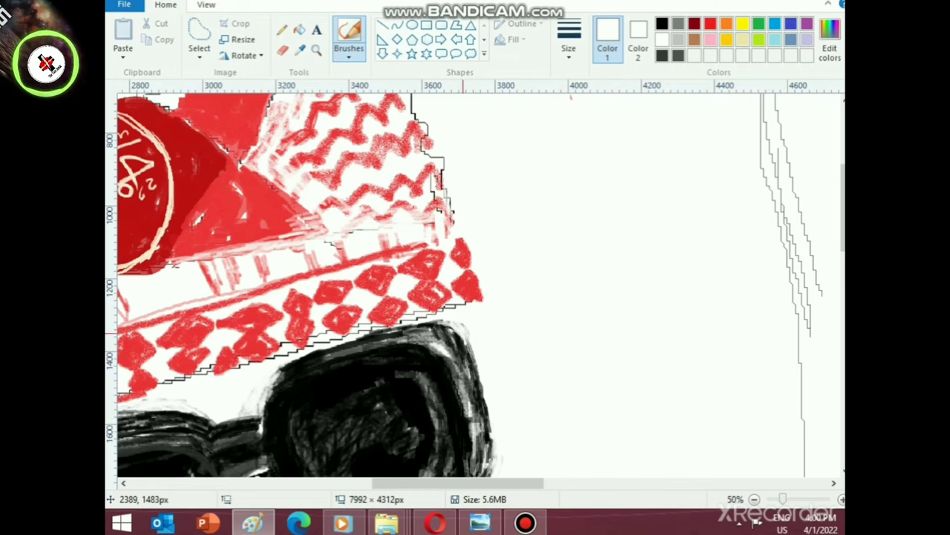
scroll(470, 353, "down", 3)
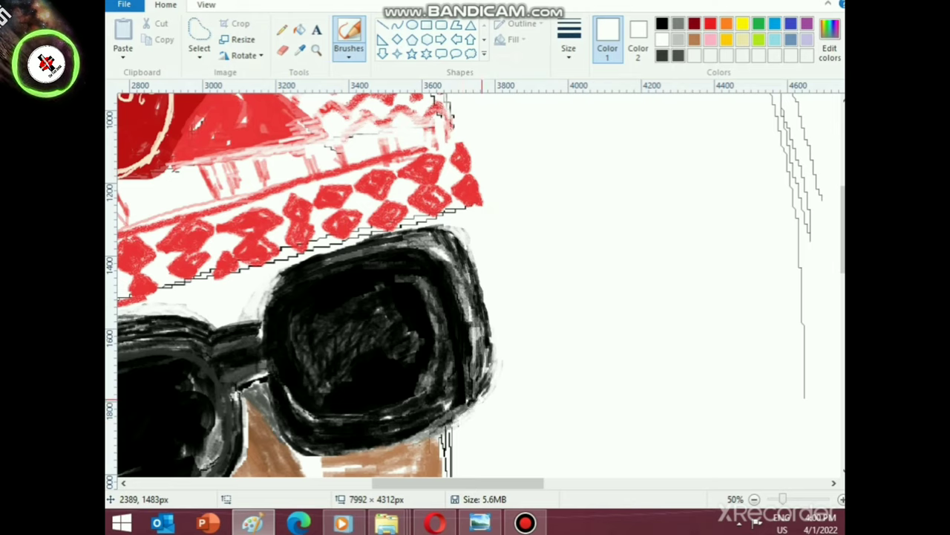
mouse_move(499, 370)
left_mouse_down()
mouse_move(487, 288)
mouse_move(493, 363)
mouse_move(482, 394)
mouse_move(493, 362)
mouse_move(520, 342)
left_mouse_up()
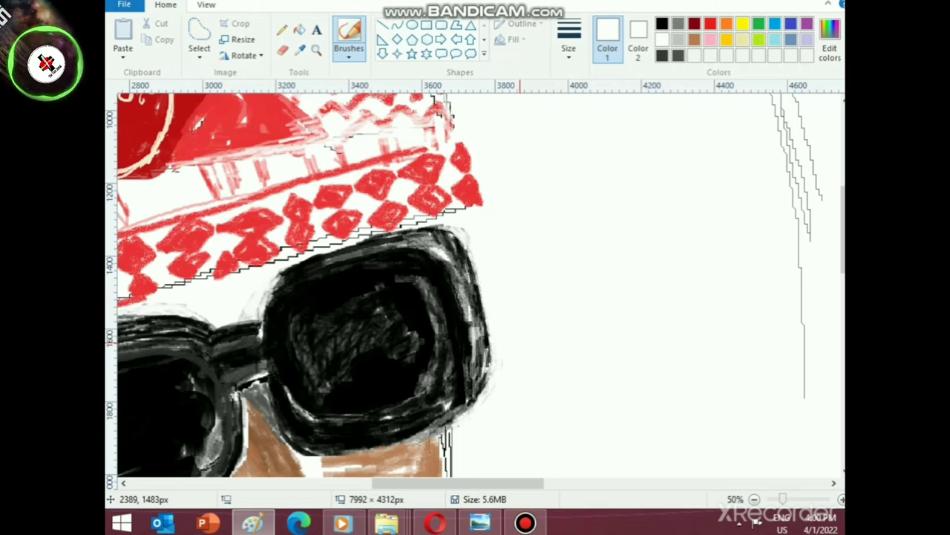
left_click_drag(459, 421, 483, 399)
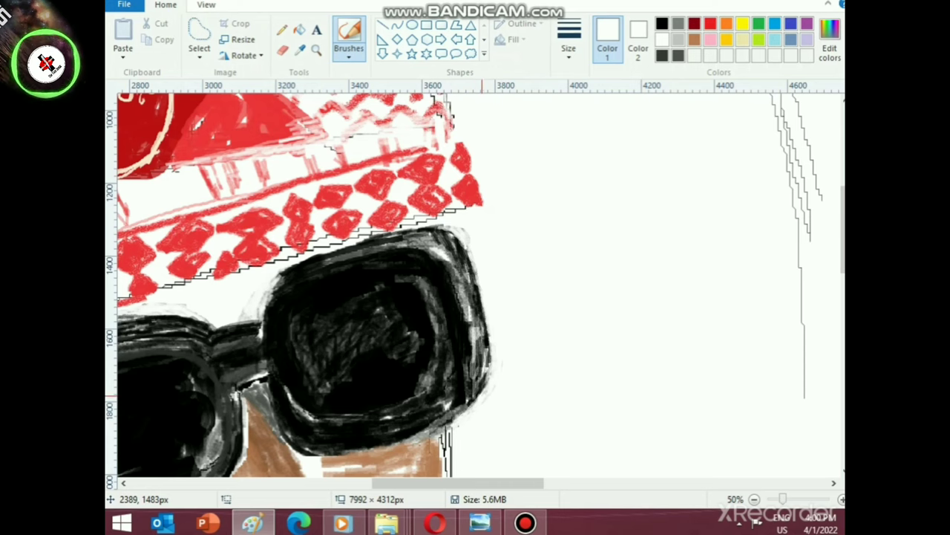
left_click(754, 499)
left_click(755, 499)
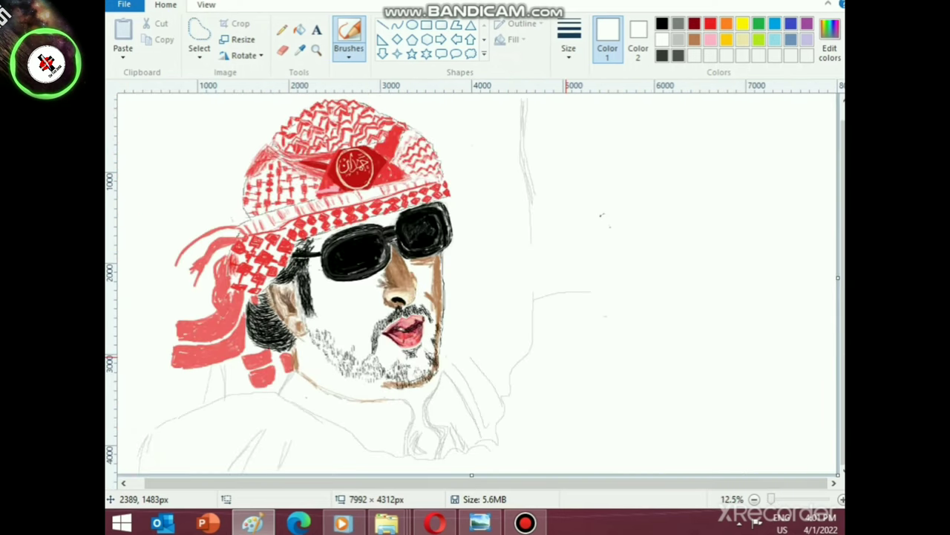
left_click(842, 499)
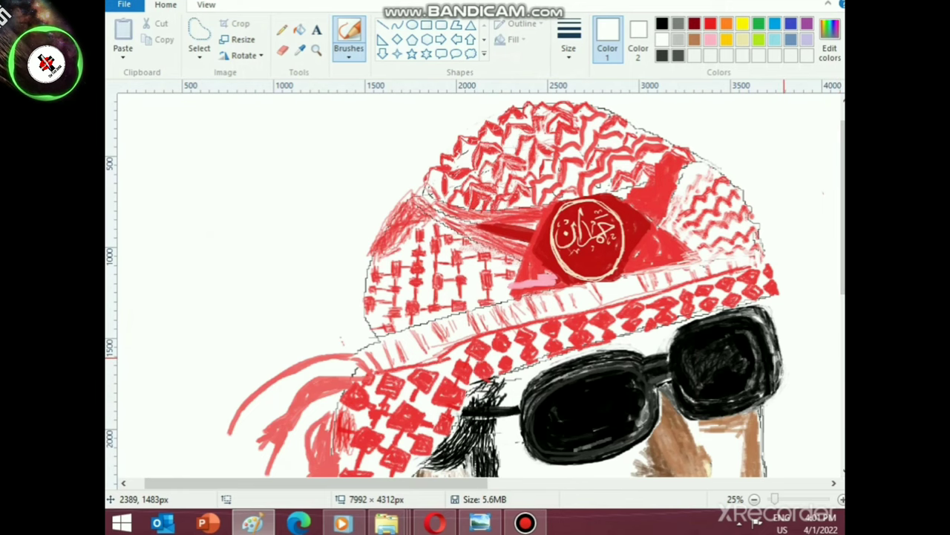
left_click(754, 499)
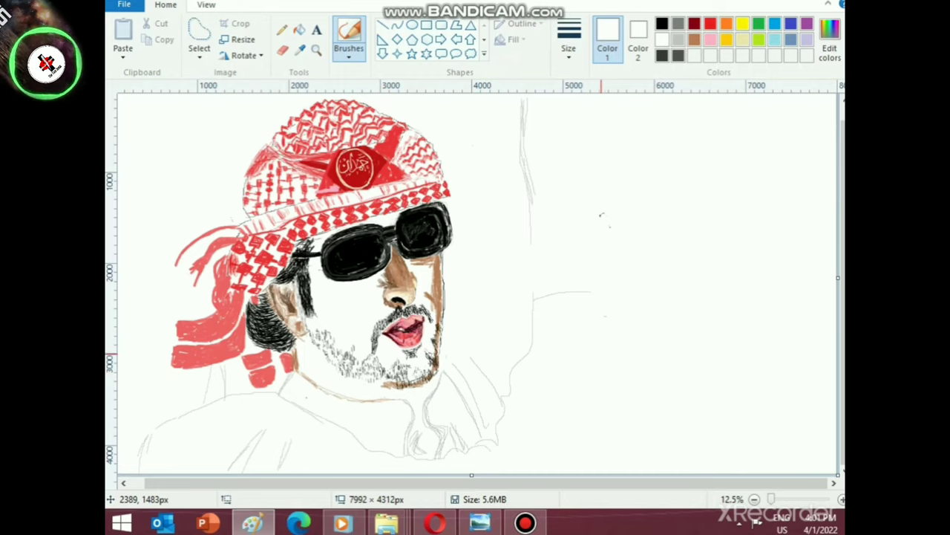
- Draw a thin dark grey vertical line in front of the face, from the canvas's top edge down beside the keffiyeh
key("ctrl+Page_Up")
key("ctrl+Page_Up")
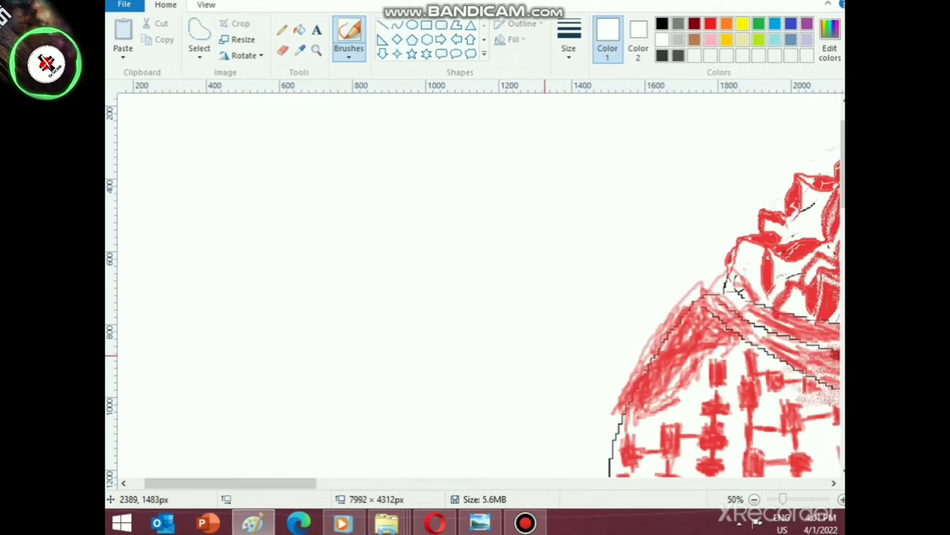
left_click_drag(301, 482, 585, 483)
scroll(549, 297, "down", 5)
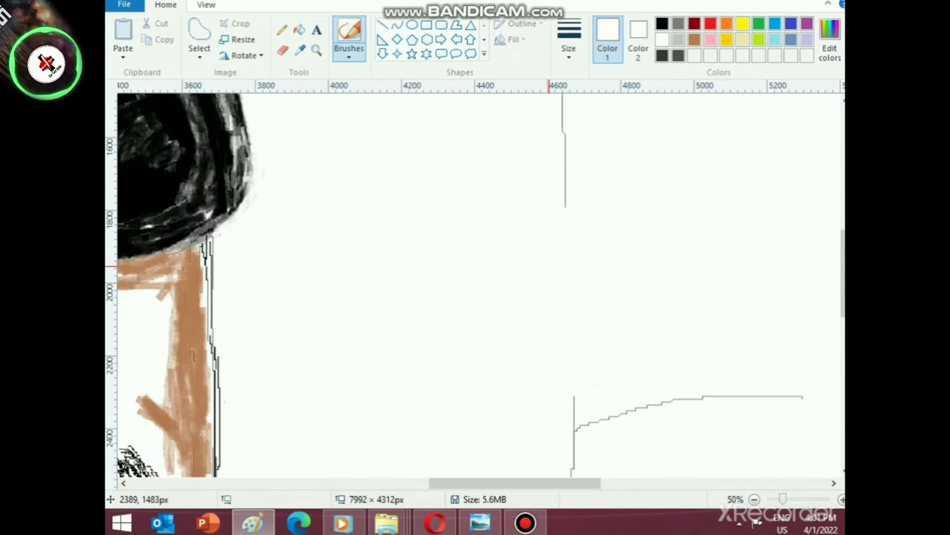
left_click(662, 55)
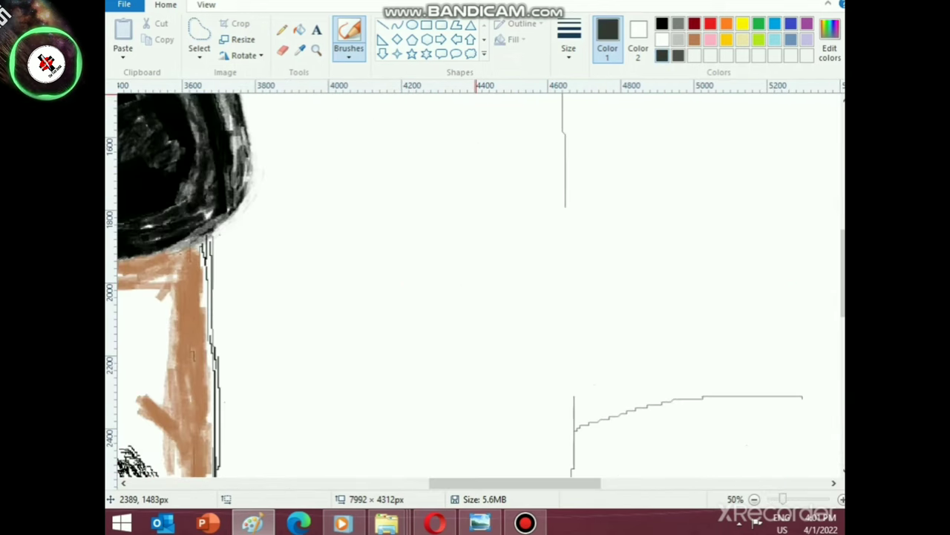
scroll(509, 269, "up", 10)
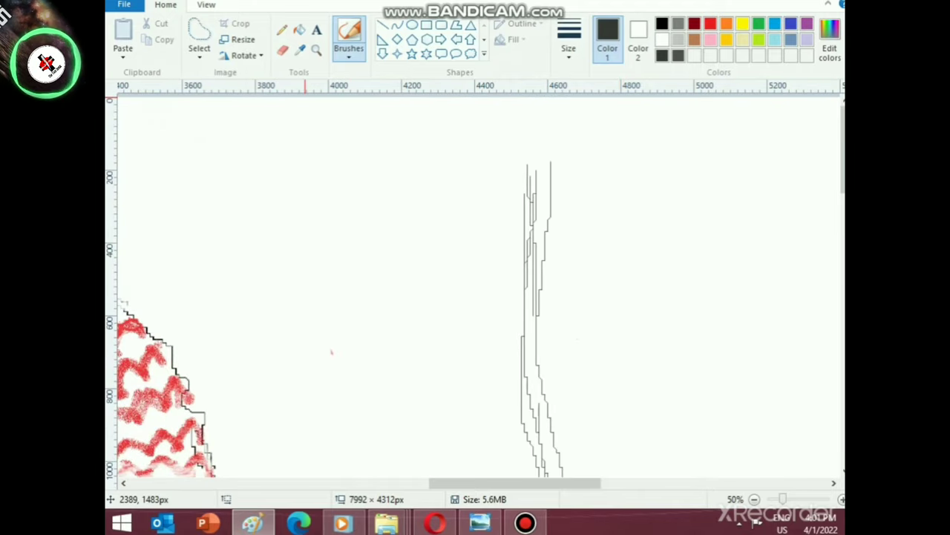
left_click_drag(325, 101, 327, 233)
scroll(327, 224, "down", 1)
left_click_drag(326, 131, 323, 274)
scroll(325, 260, "down", 2)
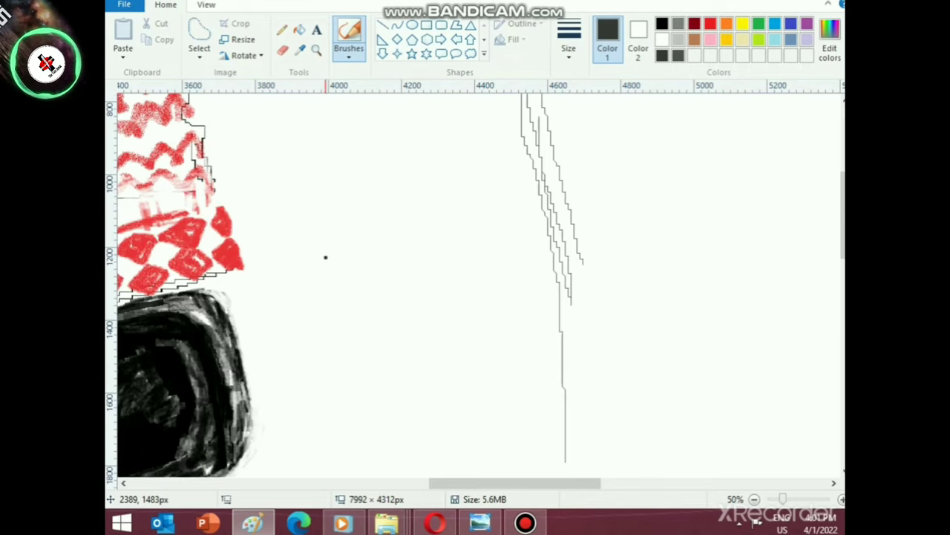
scroll(334, 196, "up", 2)
left_click_drag(329, 224, 325, 317)
scroll(327, 308, "down", 4)
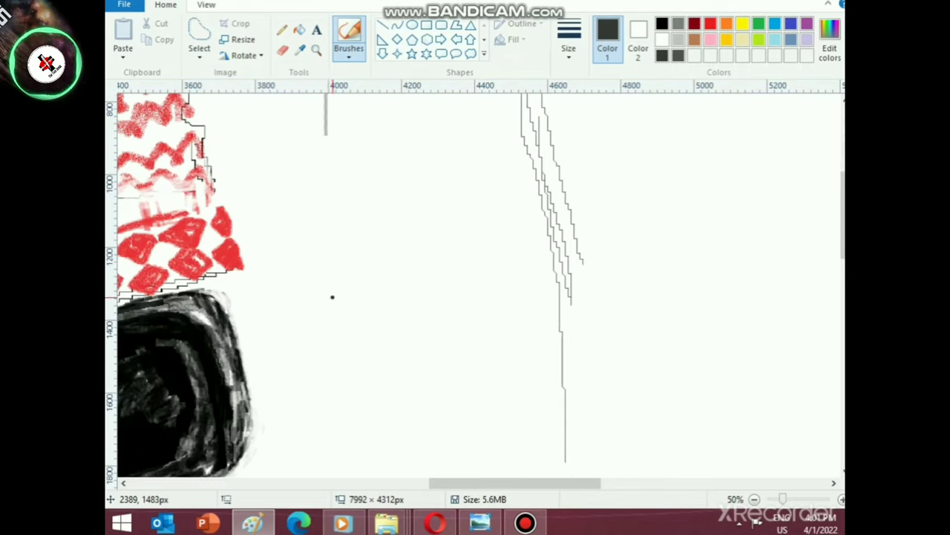
- Extend the dark grey vertical line downward past the sunglasses to the level of the nose
left_click_drag(326, 135, 324, 314)
scroll(325, 314, "down", 4)
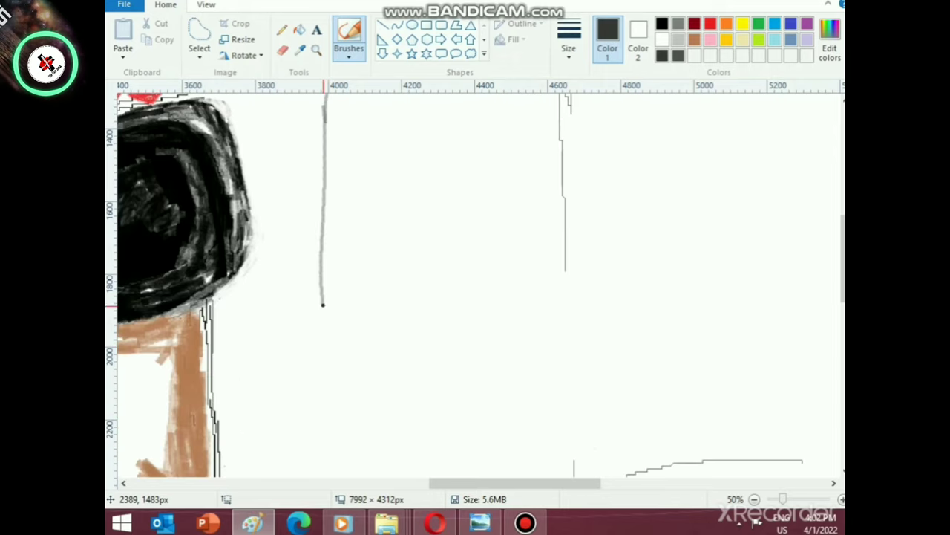
scroll(327, 237, "down", 3)
scroll(331, 166, "up", 1)
left_click_drag(322, 150, 321, 262)
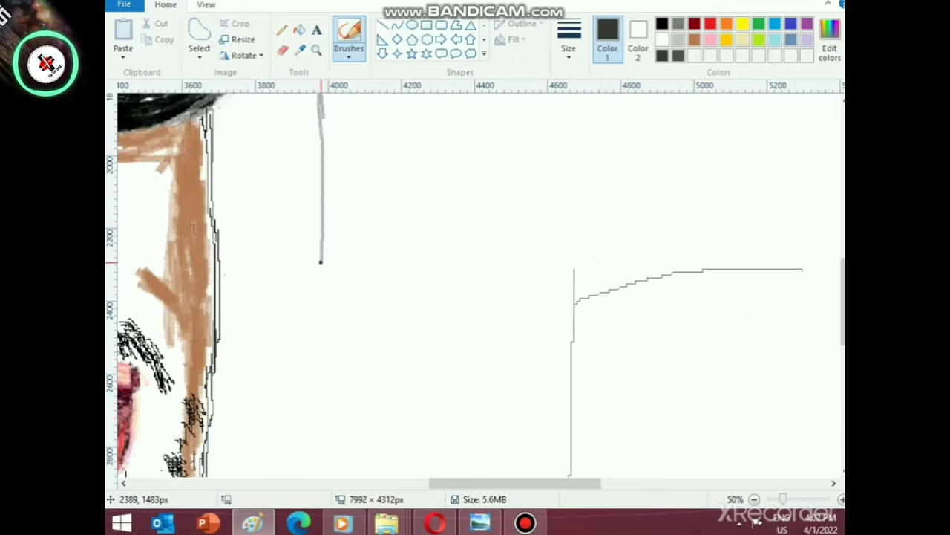
- Continue the dark grey vertical line past the mouth and chin and through the collar sketch to its lower edge
scroll(319, 328, "down", 1)
left_click_drag(322, 156, 323, 387)
scroll(332, 336, "down", 2)
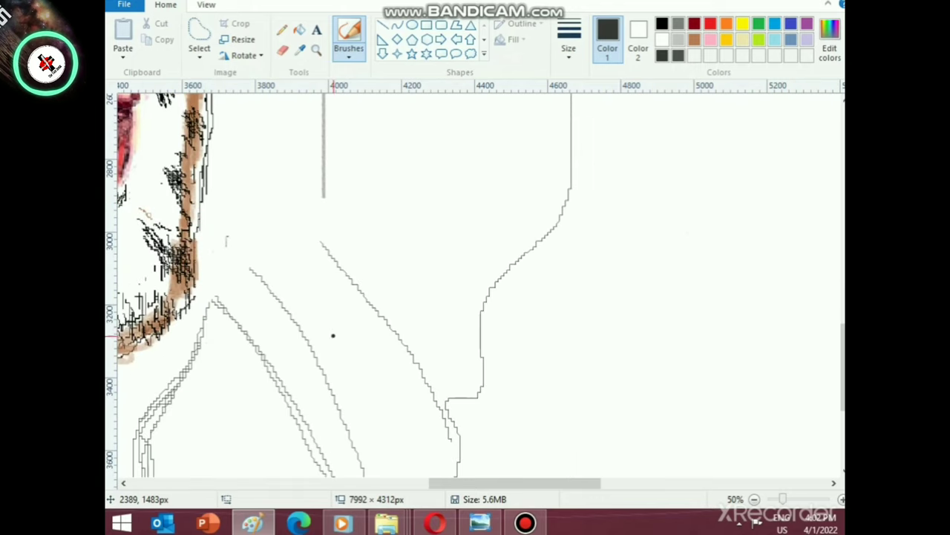
left_click_drag(327, 180, 323, 239)
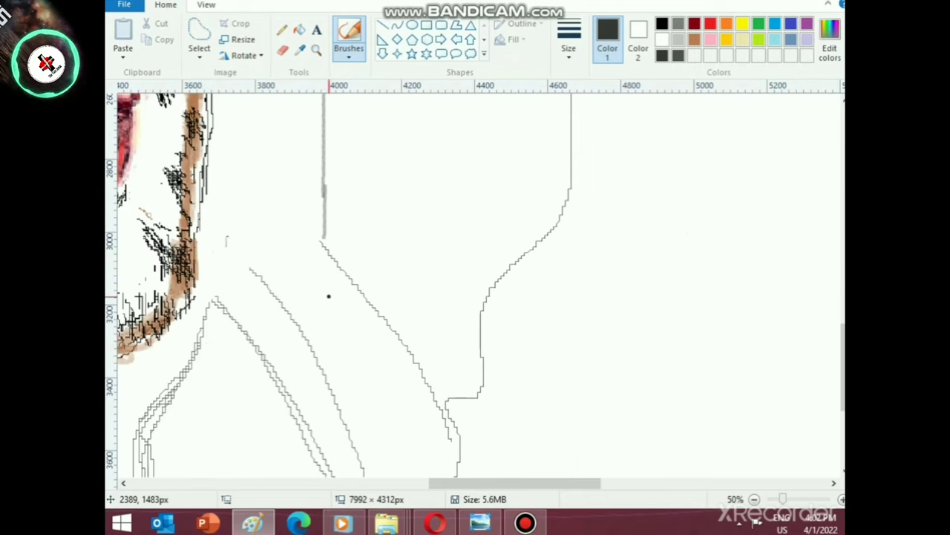
scroll(329, 308, "down", 2)
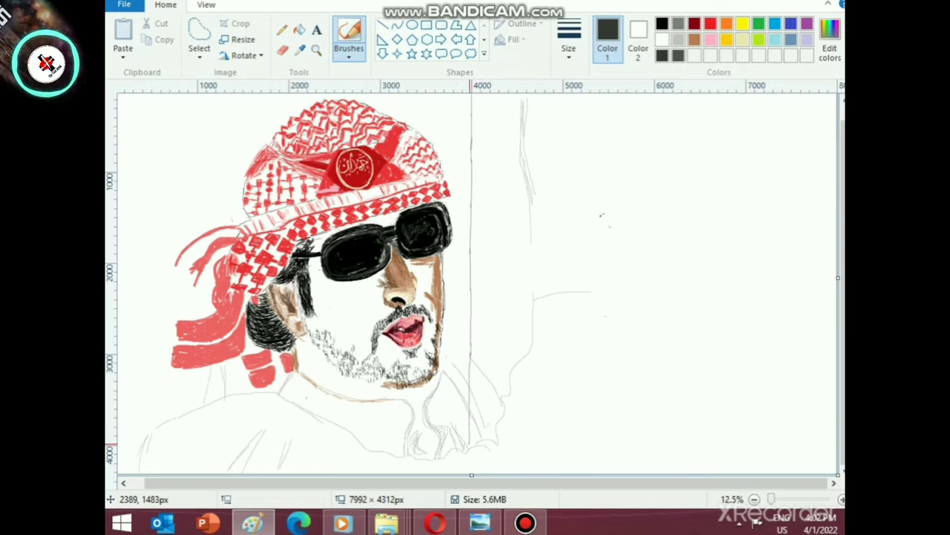
scroll(472, 446, "up", 1)
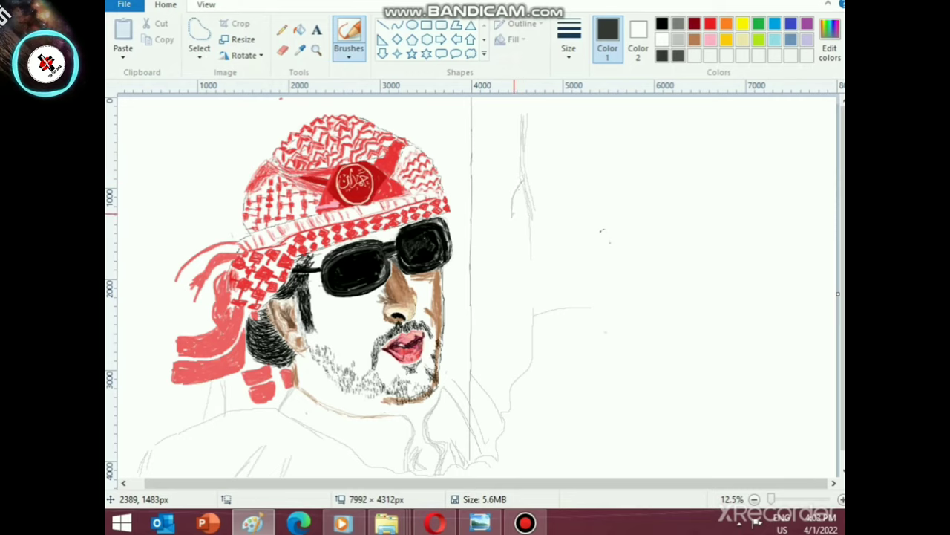
- Sketch a long gray fold line running down from the branching point of the outline beside the vertical guide line
left_click_drag(522, 191, 520, 218)
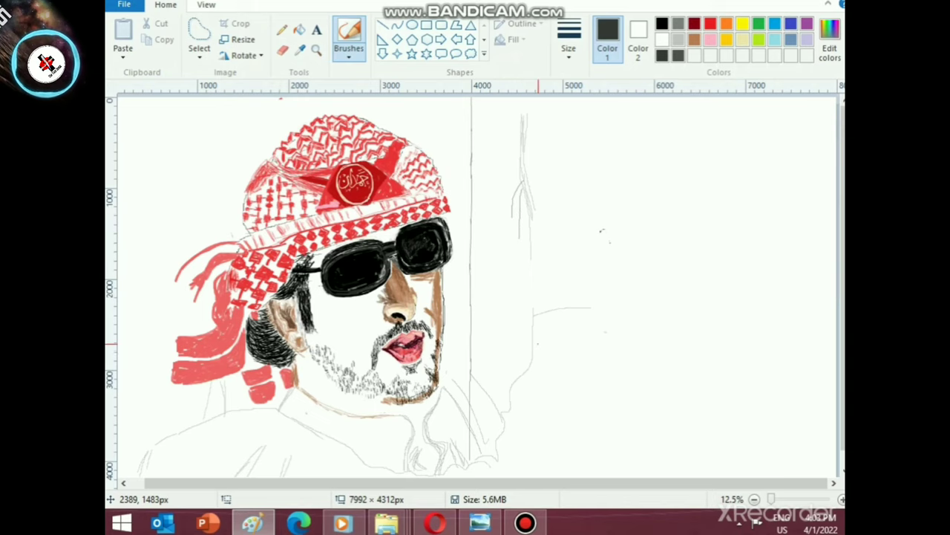
scroll(539, 343, "down", 1)
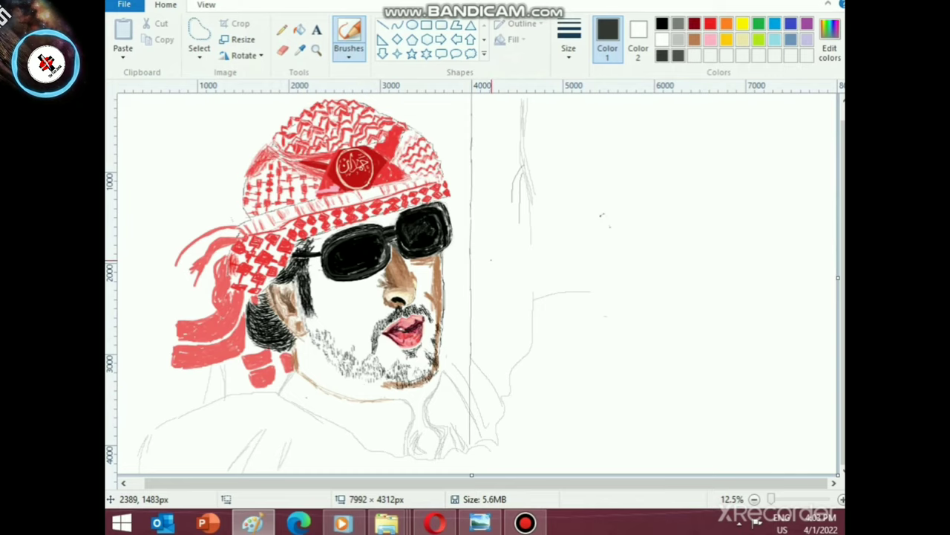
scroll(453, 267, "up", 1)
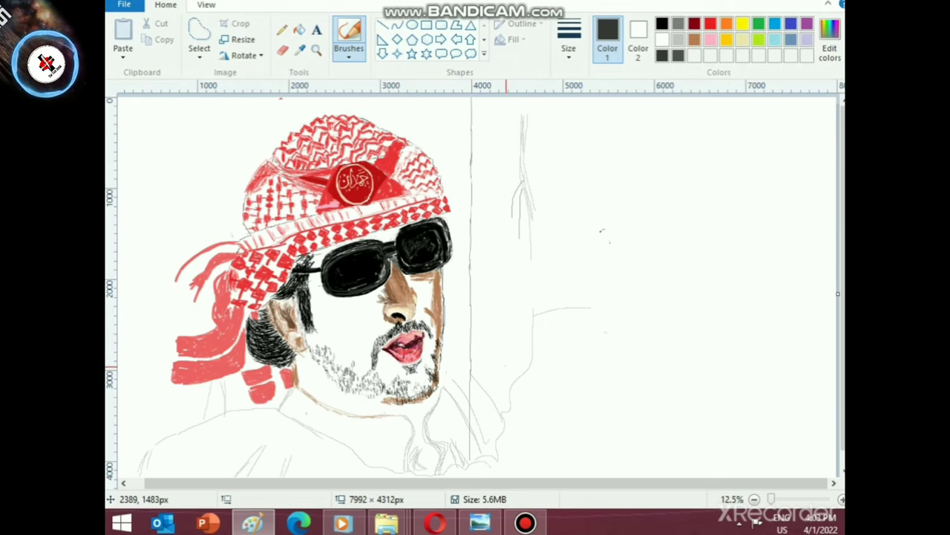
scroll(465, 403, "up", 2)
left_click_drag(249, 484, 543, 484)
scroll(519, 458, "down", 1)
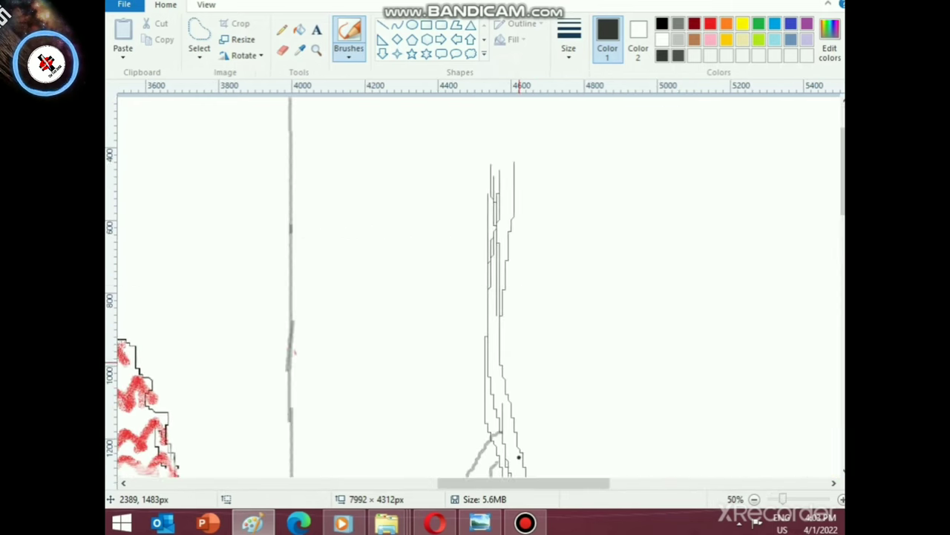
scroll(516, 464, "down", 9)
scroll(510, 473, "up", 8)
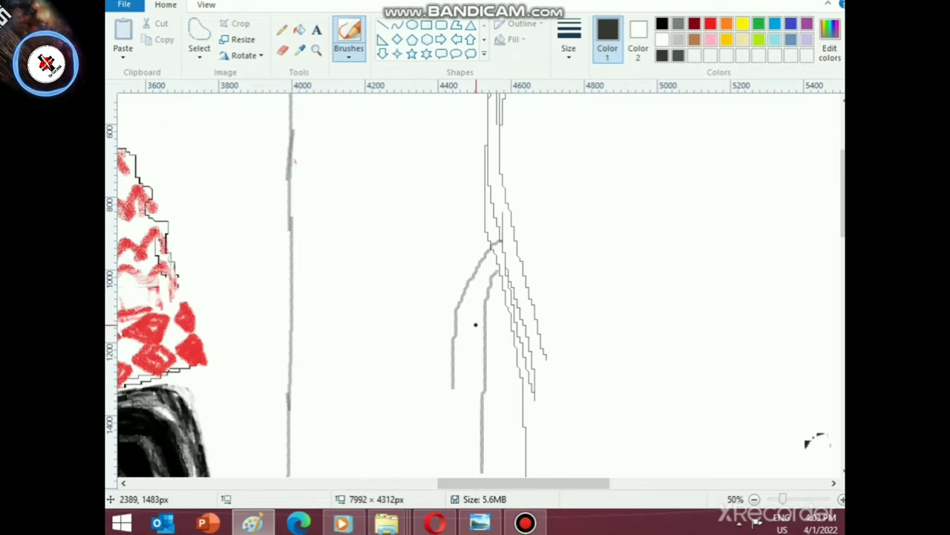
scroll(475, 324, "down", 3)
left_click_drag(476, 347, 494, 481)
scroll(497, 371, "down", 3)
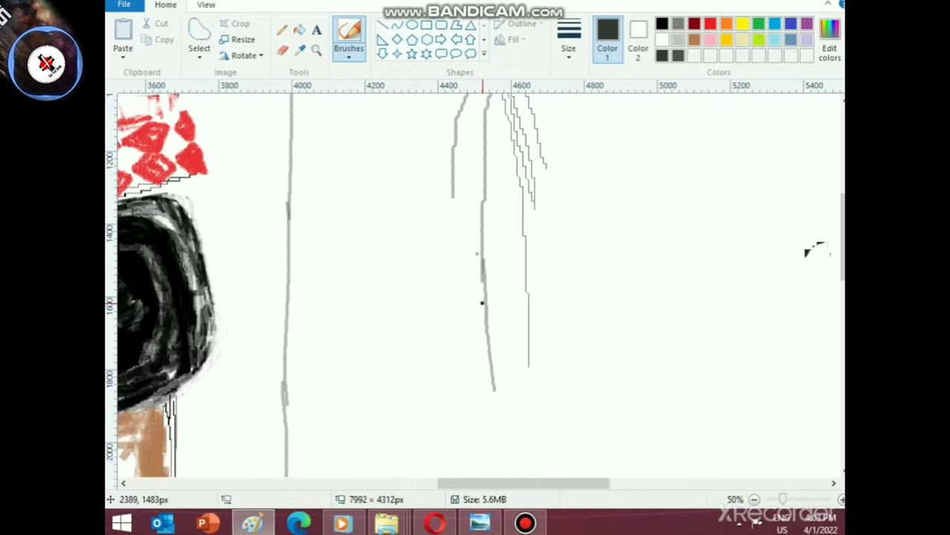
left_click_drag(482, 303, 493, 407)
- Bridge the gap in the outer outline down to the curved branch, and extend the inner fold line with slanted strokes
scroll(535, 279, "down", 6)
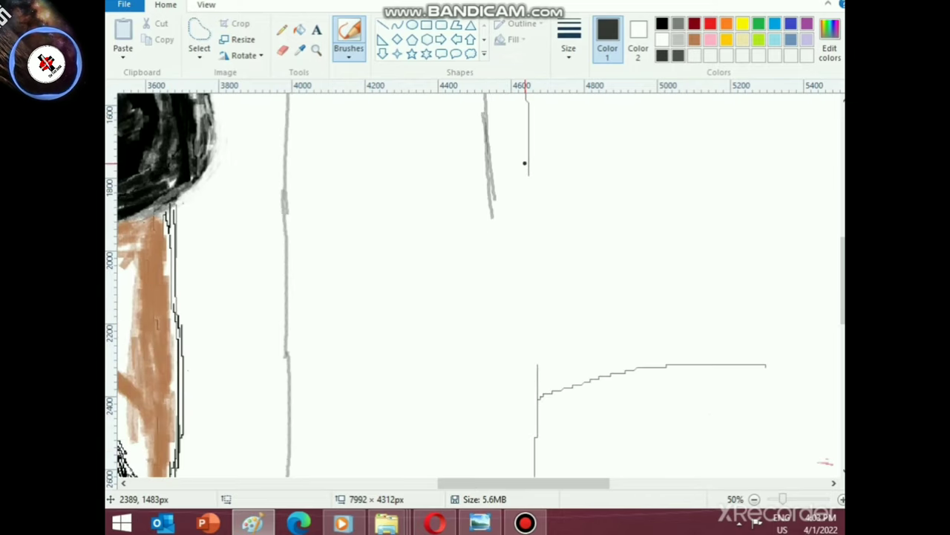
left_click_drag(524, 162, 532, 355)
left_click_drag(495, 228, 513, 342)
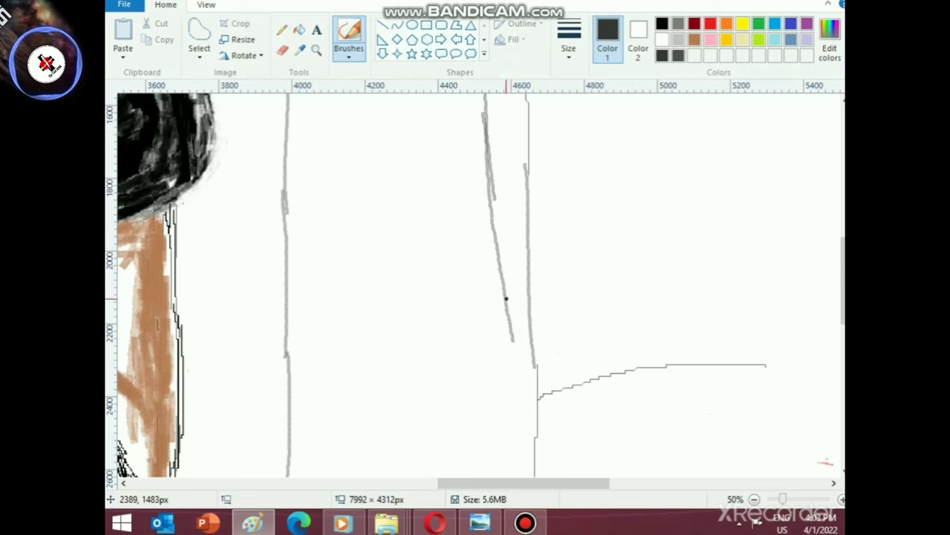
left_click_drag(484, 175, 518, 467)
- Draw a curved line joining the lower end of the slanted fold line to the bend in the outer outline
scroll(516, 429, "up", 3)
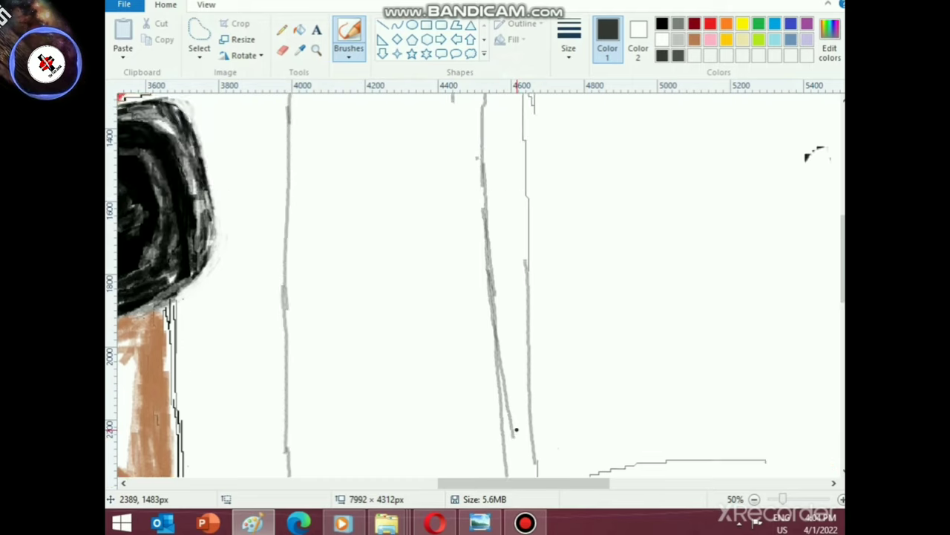
scroll(516, 429, "down", 9)
scroll(507, 405, "up", 6)
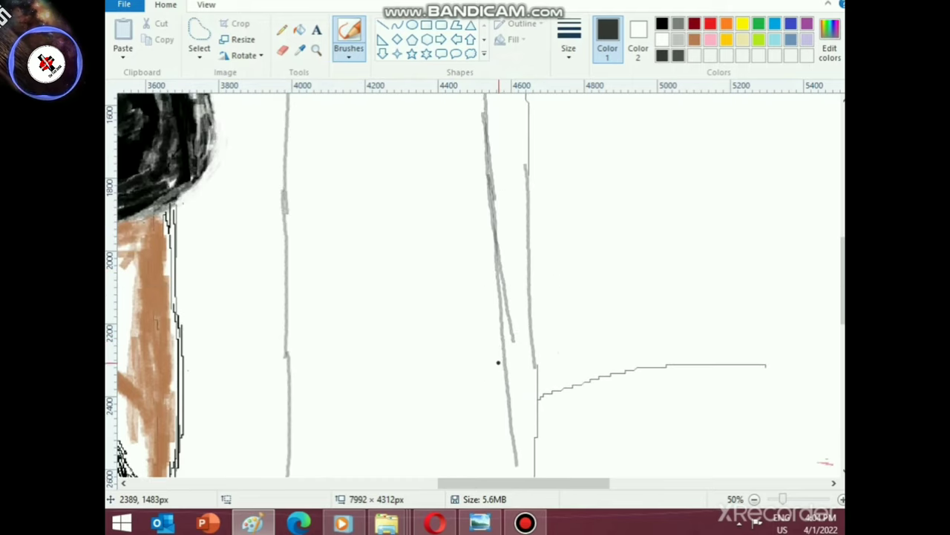
scroll(519, 413, "down", 6)
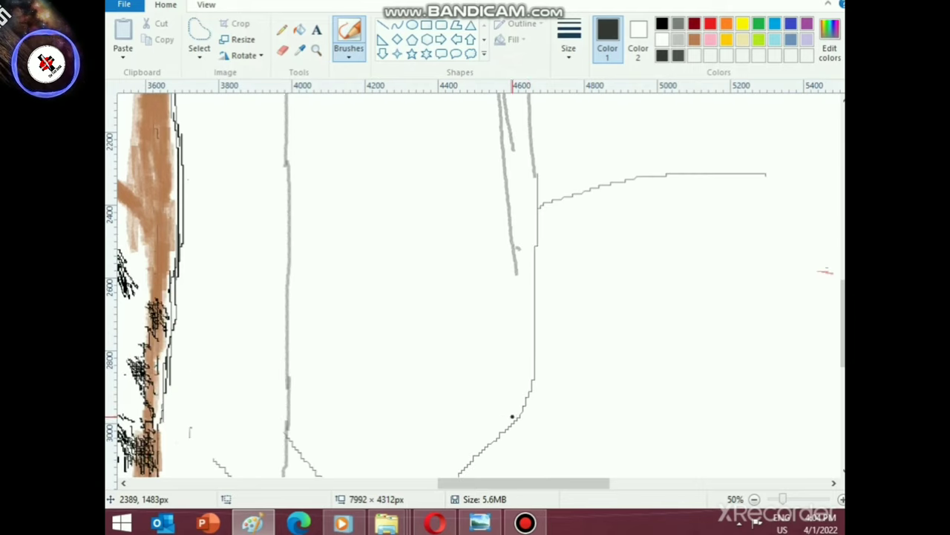
scroll(527, 369, "up", 3)
scroll(517, 415, "down", 12)
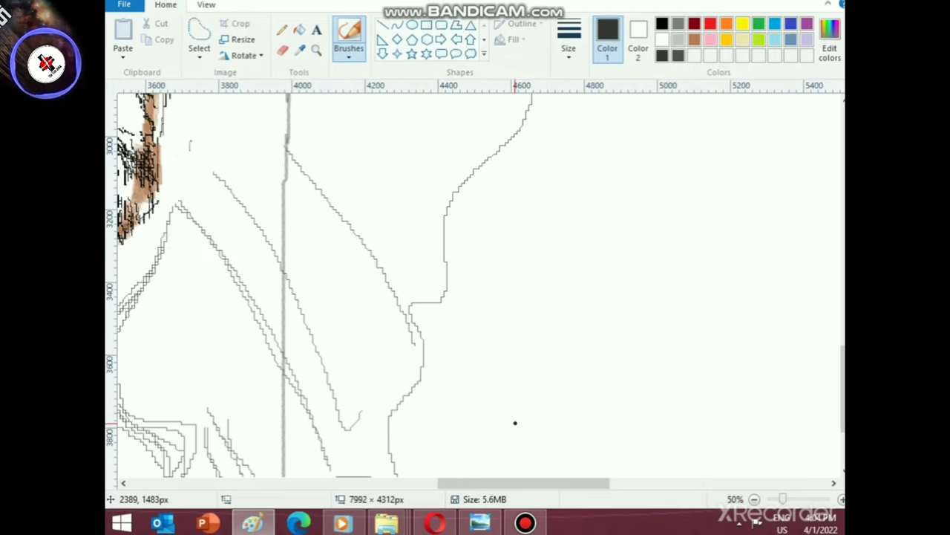
scroll(486, 400, "up", 10)
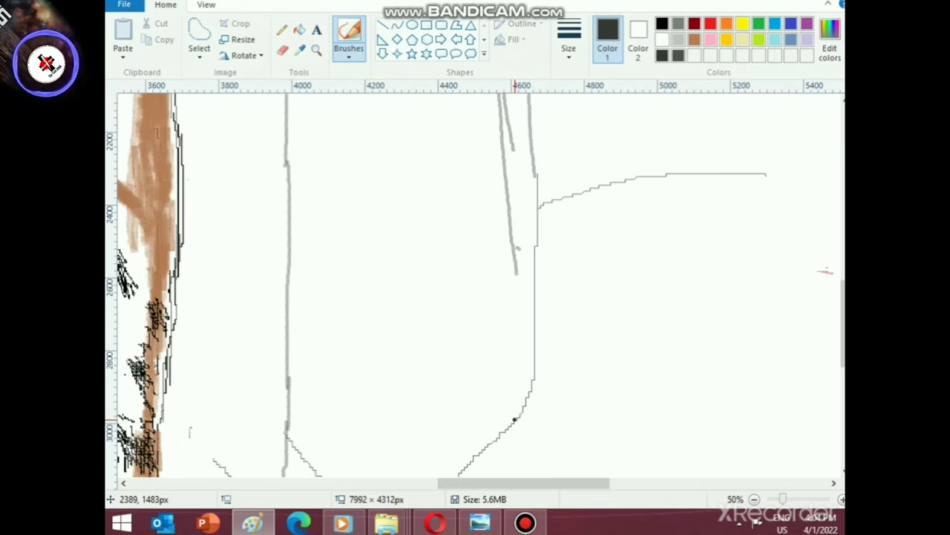
mouse_move(514, 420)
left_mouse_down()
mouse_move(504, 390)
mouse_move(516, 291)
left_mouse_up()
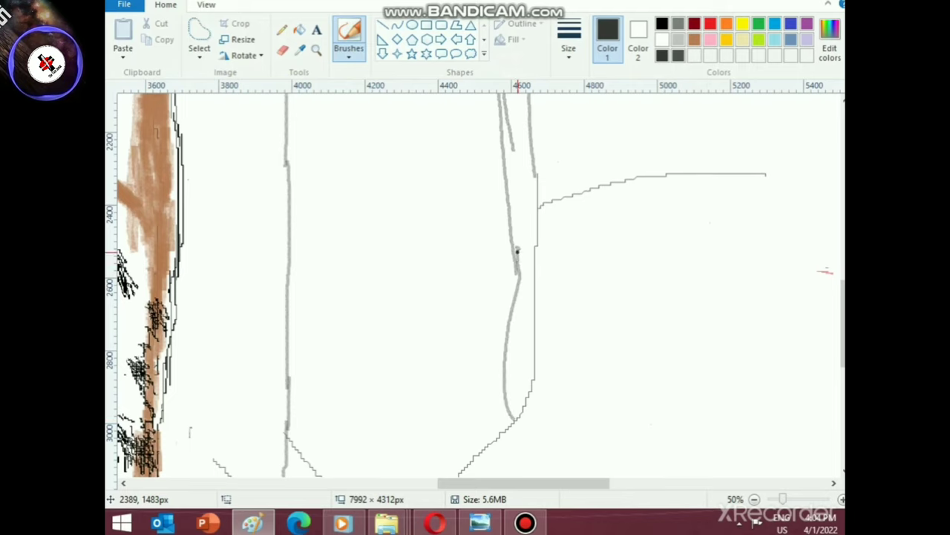
- Sketch a second line between the fold line and outer outline, running down until it merges with the slanted strokes
scroll(517, 251, "up", 16)
left_click_drag(505, 180, 510, 453)
scroll(510, 449, "down", 6)
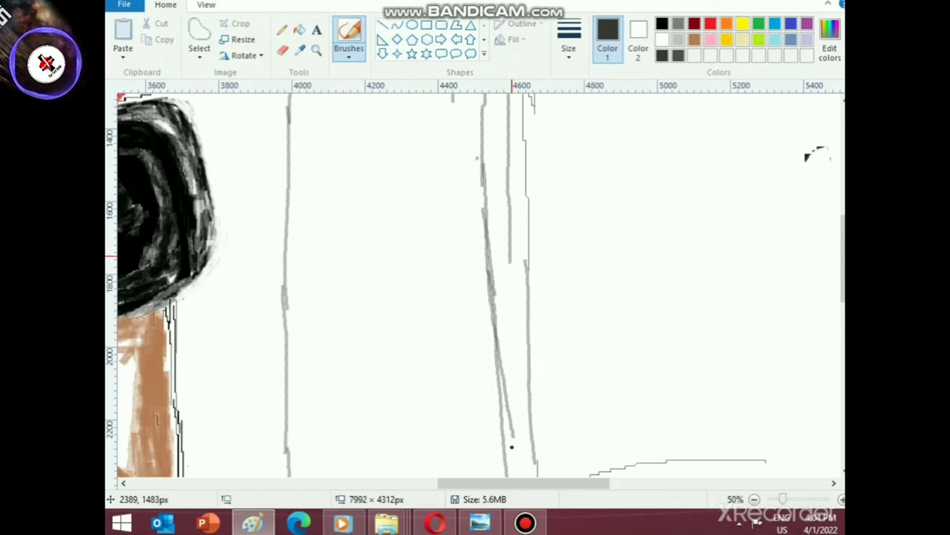
left_click_drag(509, 279, 511, 437)
scroll(512, 436, "down", 5)
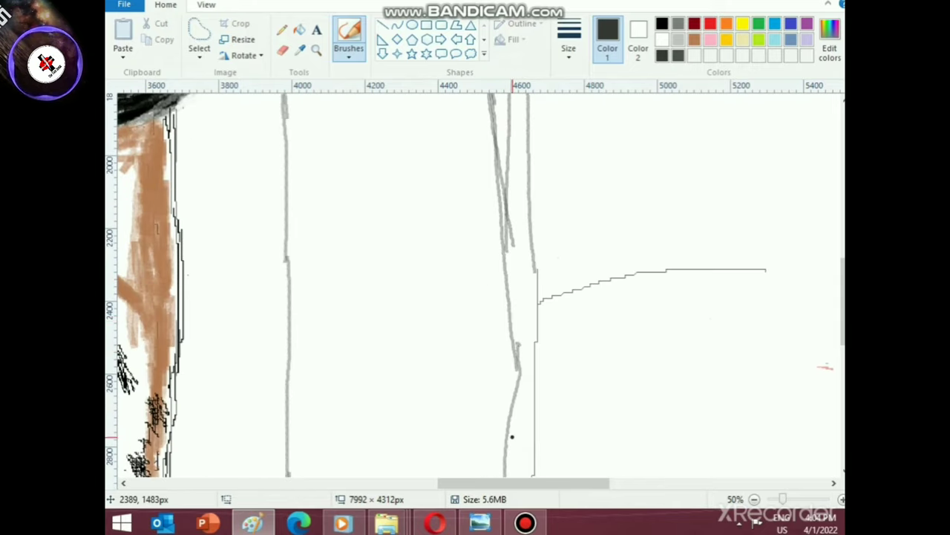
left_click_drag(515, 229, 509, 315)
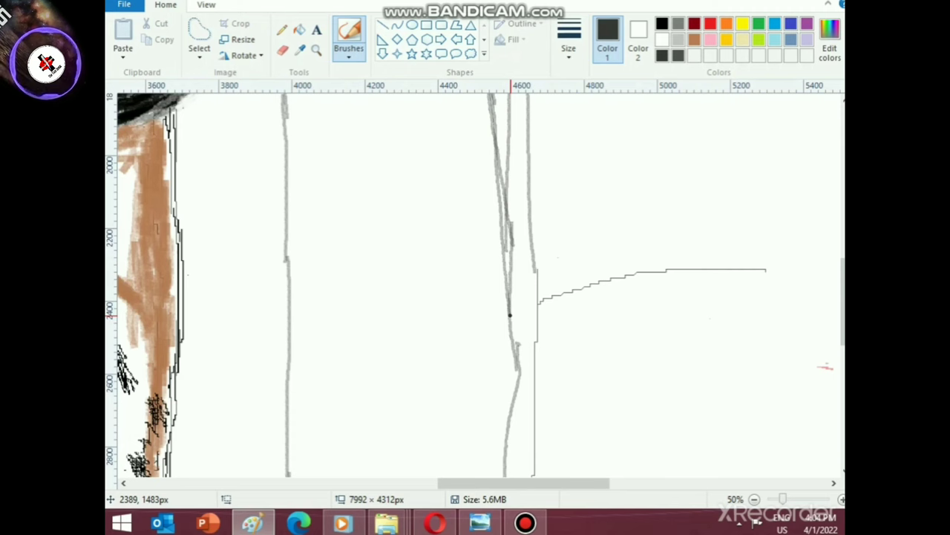
- Extend the top of the outline sketch upward with short vertical strokes toward the canvas's upper edge
scroll(484, 337, "down", 2)
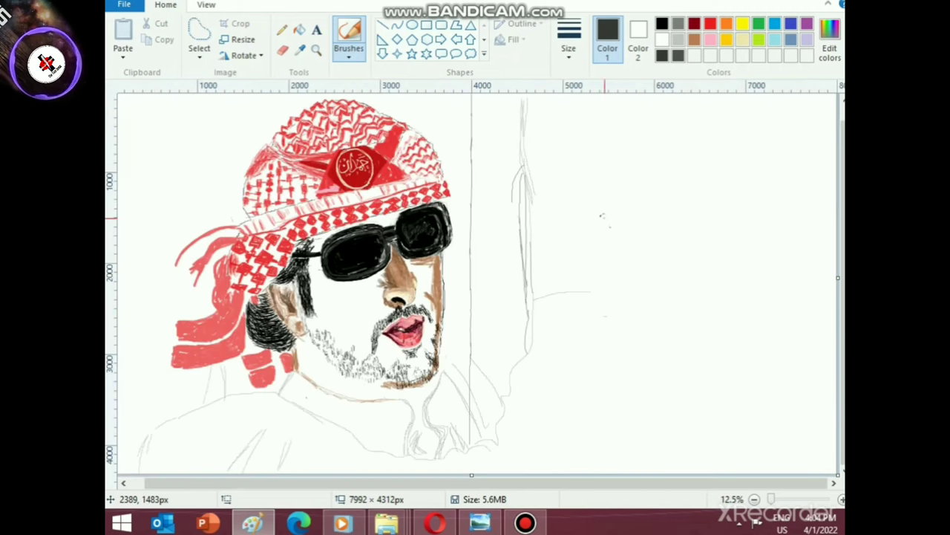
scroll(481, 267, "up", 1)
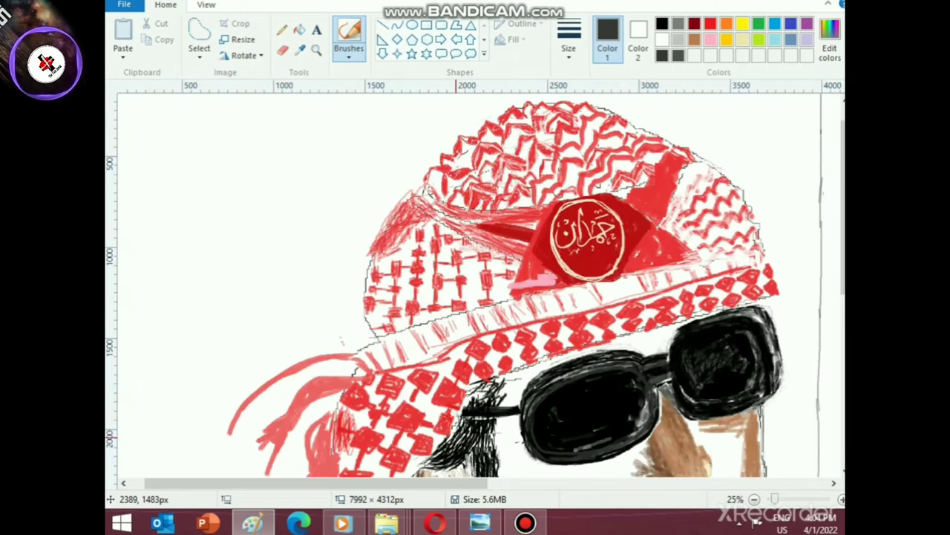
scroll(475, 282, "right", 10)
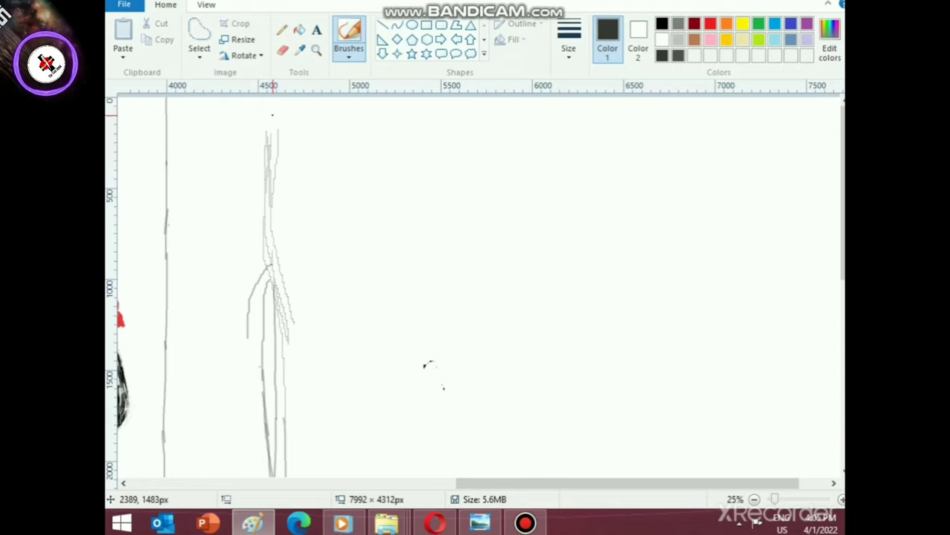
left_click_drag(272, 132, 270, 112)
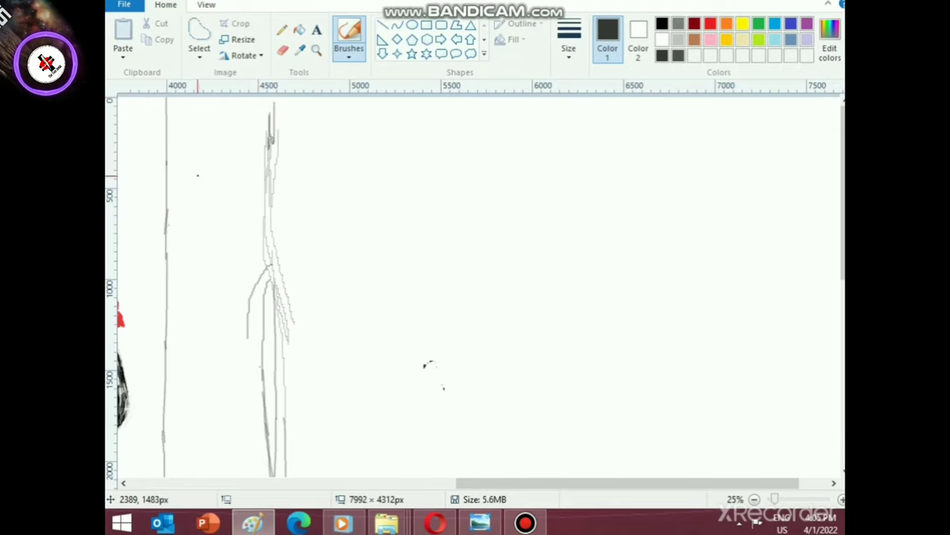
left_click(349, 54)
left_click(349, 79)
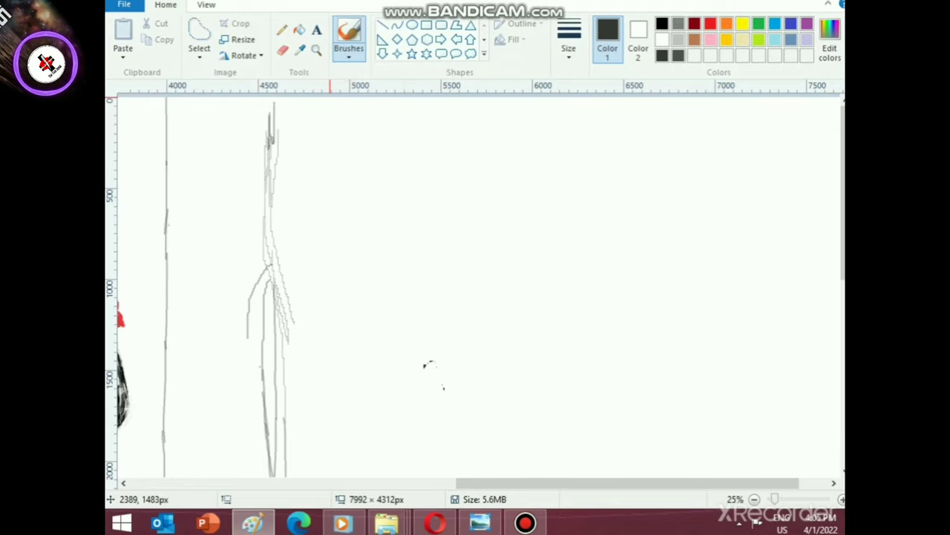
left_click(568, 51)
left_click(602, 168)
left_click(349, 54)
left_click(377, 79)
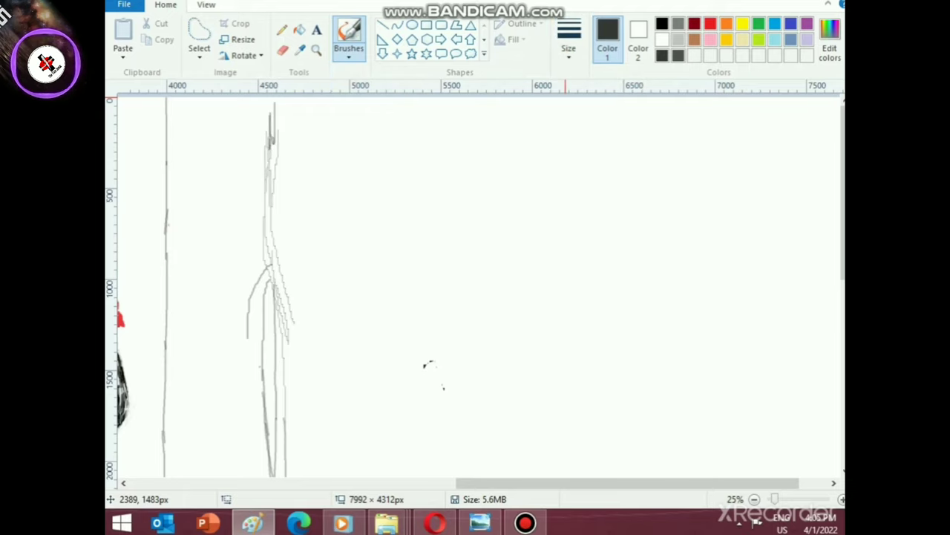
left_click(569, 50)
left_click(594, 108)
left_click(349, 53)
left_click(406, 78)
left_click(569, 50)
left_click(594, 108)
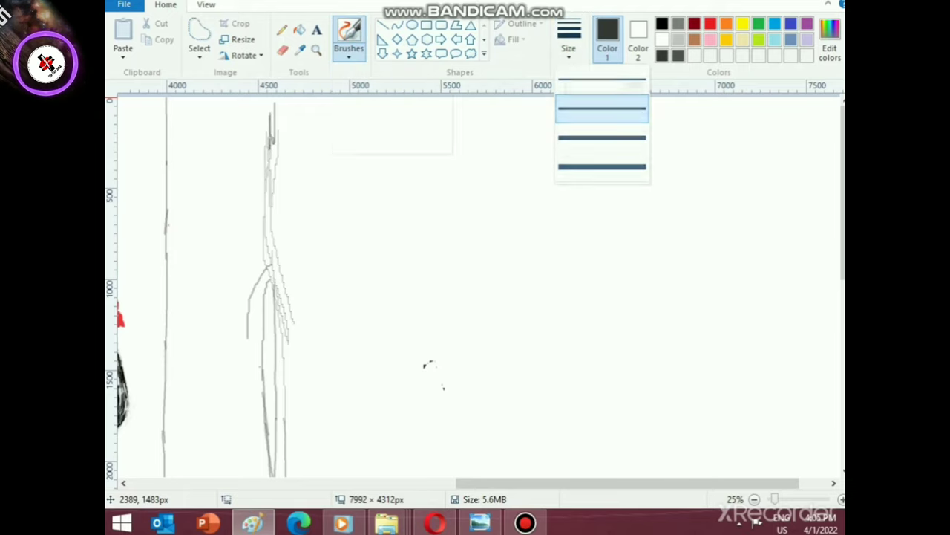
left_click(349, 54)
left_click(349, 108)
left_click(569, 48)
left_click(602, 164)
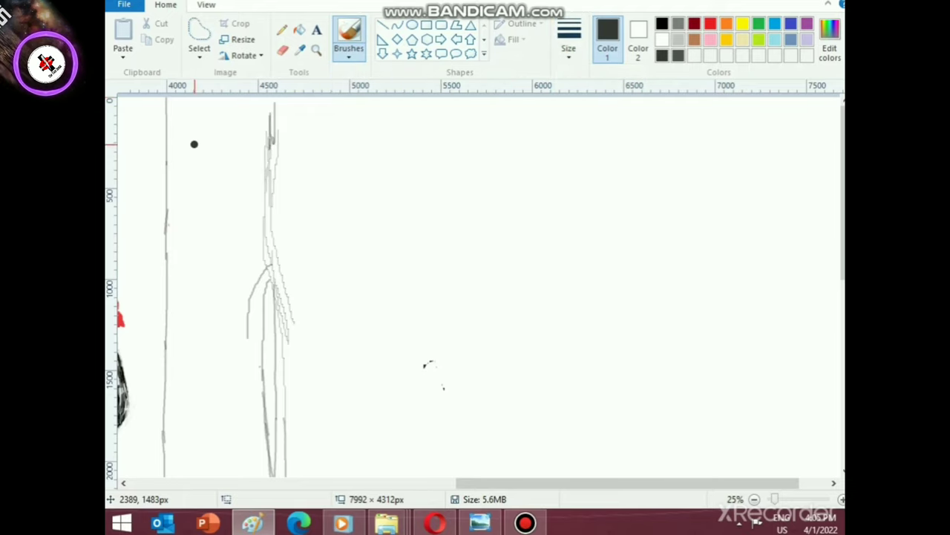
mouse_move(178, 115)
left_mouse_down()
mouse_move(234, 123)
mouse_move(171, 158)
mouse_move(222, 153)
mouse_move(210, 195)
left_mouse_up()
- Choose a crayon-style brush at the thickest size and shade the upper strip between the guide line and outline dark gray
left_click(348, 45)
left_click(378, 106)
left_click(568, 48)
left_click(602, 167)
mouse_move(207, 140)
left_mouse_down()
mouse_move(193, 159)
mouse_move(171, 102)
mouse_move(179, 178)
mouse_move(184, 160)
mouse_move(179, 293)
mouse_move(192, 280)
mouse_move(188, 158)
mouse_move(203, 261)
mouse_move(206, 159)
mouse_move(242, 265)
mouse_move(245, 234)
mouse_move(256, 267)
mouse_move(258, 168)
mouse_move(233, 220)
mouse_move(201, 170)
mouse_move(178, 244)
mouse_move(178, 159)
mouse_move(172, 229)
mouse_move(168, 221)
mouse_move(184, 347)
mouse_move(220, 329)
left_mouse_up()
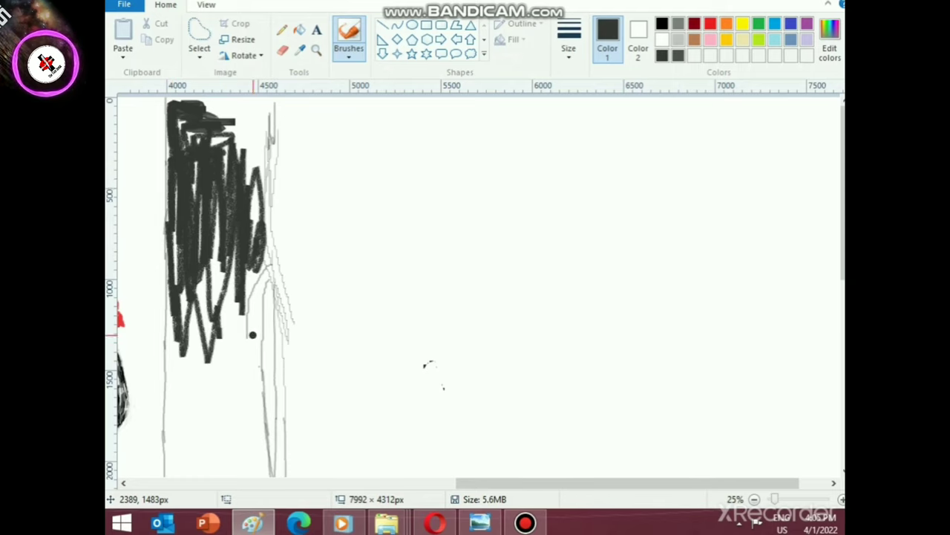
mouse_move(244, 278)
left_mouse_down()
mouse_move(244, 212)
mouse_move(260, 170)
mouse_move(250, 197)
mouse_move(269, 250)
mouse_move(276, 217)
mouse_move(270, 259)
mouse_move(261, 206)
mouse_move(273, 154)
mouse_move(269, 104)
mouse_move(199, 98)
mouse_move(251, 127)
mouse_move(261, 110)
mouse_move(236, 169)
mouse_move(204, 159)
mouse_move(206, 195)
mouse_move(187, 149)
mouse_move(186, 164)
mouse_move(181, 155)
mouse_move(185, 440)
mouse_move(198, 430)
mouse_move(196, 334)
mouse_move(221, 260)
mouse_move(215, 393)
mouse_move(225, 371)
mouse_move(225, 236)
mouse_move(238, 390)
mouse_move(250, 335)
mouse_move(256, 380)
left_mouse_up()
- Continue the dark gray shading down the strip to near the sketched collar folds
scroll(249, 366, "down", 1)
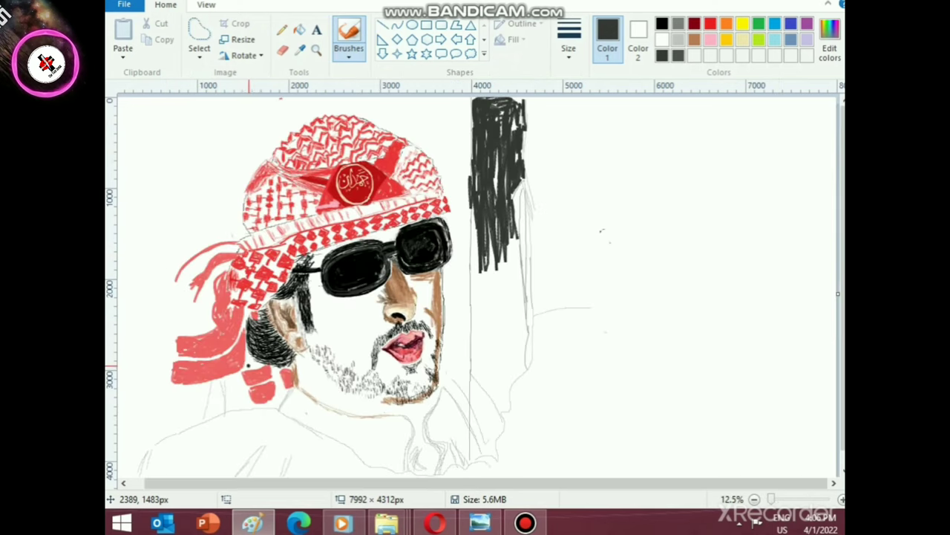
mouse_move(493, 253)
left_mouse_down()
mouse_move(499, 380)
mouse_move(484, 271)
mouse_move(471, 370)
mouse_move(474, 215)
mouse_move(501, 254)
mouse_move(512, 338)
mouse_move(515, 305)
mouse_move(507, 260)
mouse_move(497, 364)
mouse_move(479, 312)
mouse_move(475, 349)
mouse_move(473, 259)
mouse_move(473, 306)
left_mouse_up()
mouse_move(475, 343)
left_mouse_down()
mouse_move(495, 391)
mouse_move(481, 414)
mouse_move(483, 444)
mouse_move(472, 389)
mouse_move(507, 392)
mouse_move(490, 423)
mouse_move(483, 405)
left_mouse_up()
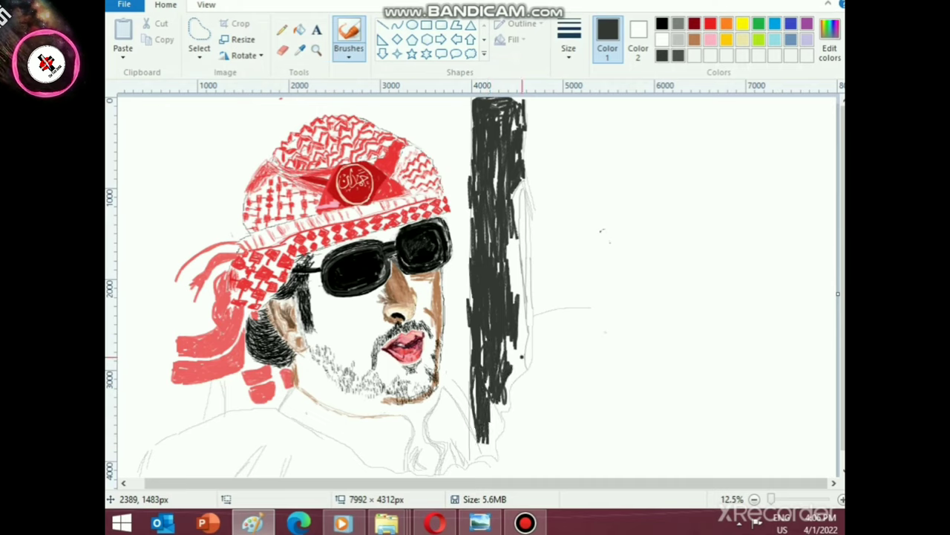
- Thicken the shaded strip's edge along the vertical guide line with dark gray strokes, redoing the first stroke
left_click_drag(472, 98, 473, 214)
key("ctrl+z")
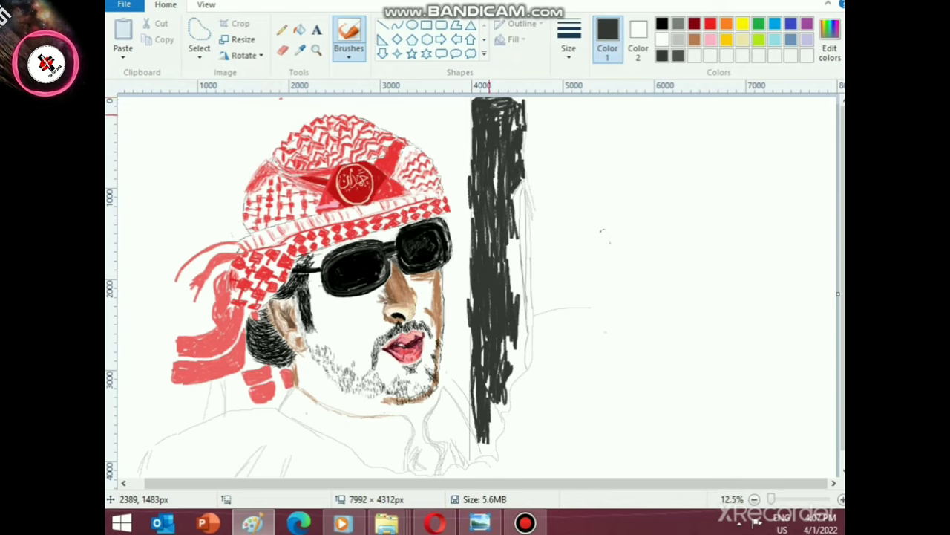
mouse_move(470, 109)
left_mouse_down()
mouse_move(466, 404)
mouse_move(486, 394)
left_mouse_up()
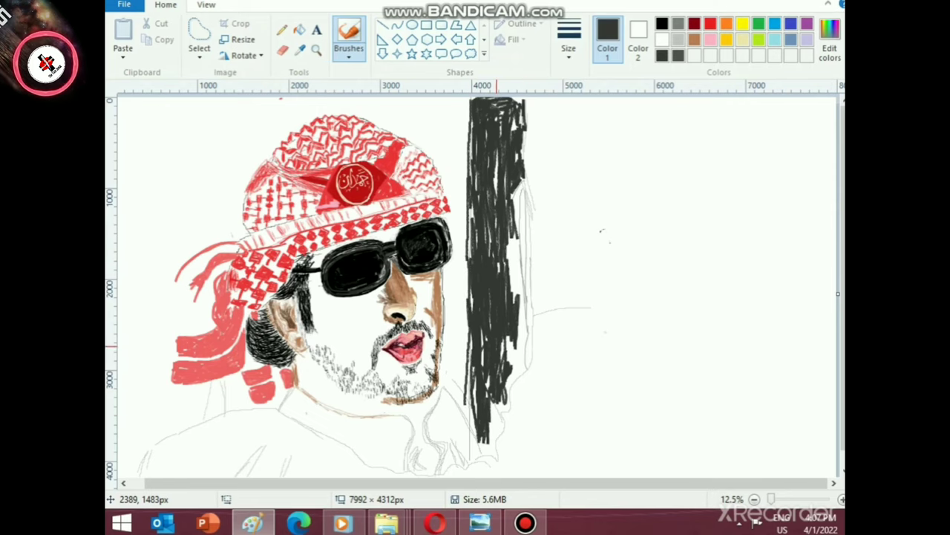
left_click_drag(472, 349, 473, 427)
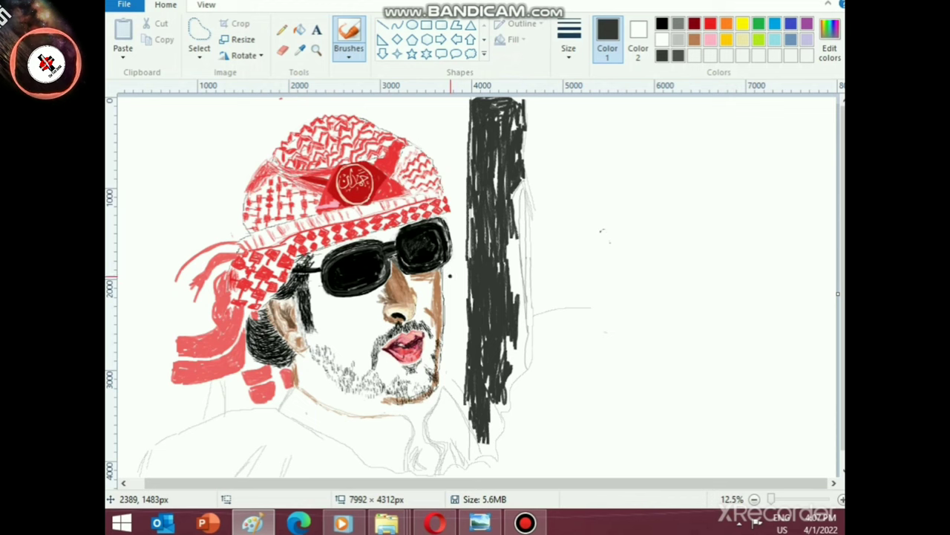
- Fill the uneven edge of the dark gray strip along the inner fold line at the height of the face
scroll(347, 245, "up", 1)
scroll(640, 364, "right", 5)
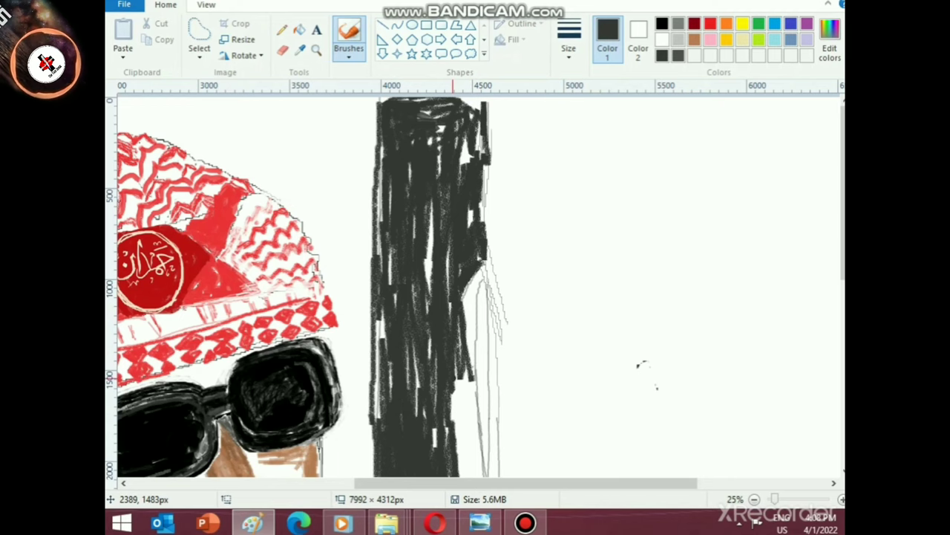
scroll(461, 297, "down", 5)
mouse_move(461, 182)
left_mouse_down()
mouse_move(455, 386)
mouse_move(459, 405)
mouse_move(469, 386)
mouse_move(467, 419)
mouse_move(464, 286)
mouse_move(467, 462)
left_mouse_up()
- Trace the curved lower outline in dark gray and fill the white gaps in the lower part of the strip
scroll(460, 394, "down", 3)
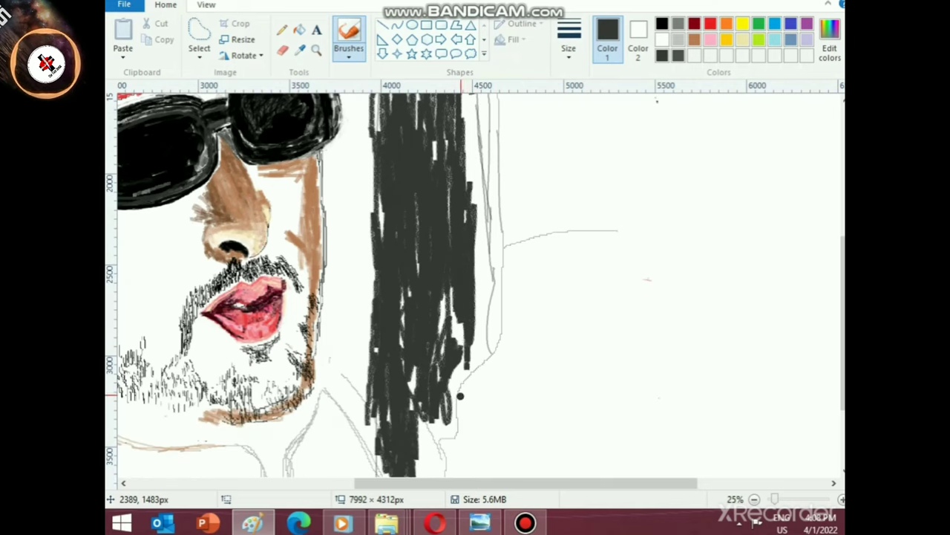
left_click_drag(460, 340, 440, 470)
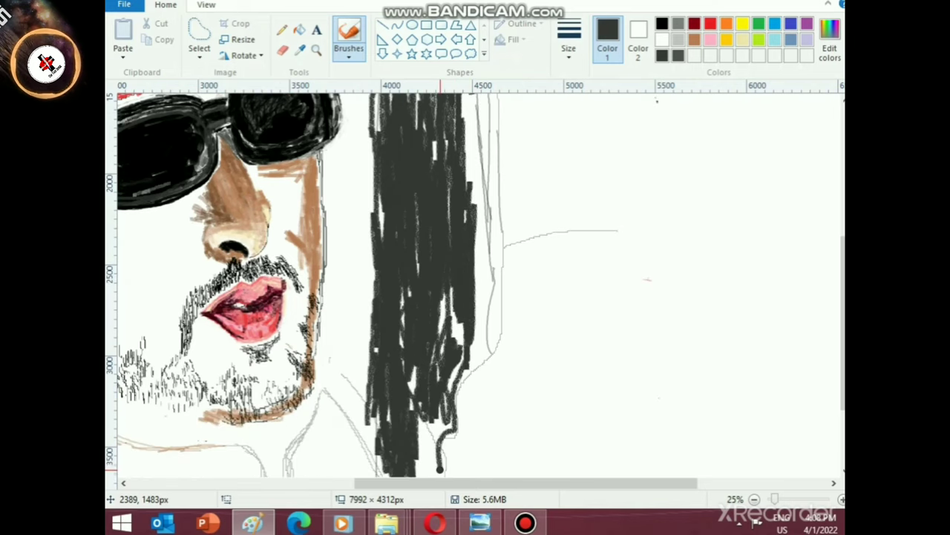
scroll(449, 454, "down", 3)
mouse_move(444, 330)
left_mouse_down()
mouse_move(424, 391)
mouse_move(432, 416)
mouse_move(385, 412)
mouse_move(420, 395)
mouse_move(387, 372)
mouse_move(381, 349)
mouse_move(378, 371)
mouse_move(373, 289)
mouse_move(368, 415)
mouse_move(377, 409)
mouse_move(368, 375)
mouse_move(454, 268)
mouse_move(446, 283)
left_mouse_up()
scroll(374, 372, "up", 2)
mouse_move(457, 327)
left_mouse_down()
mouse_move(446, 398)
mouse_move(427, 408)
mouse_move(407, 384)
mouse_move(401, 278)
mouse_move(418, 215)
mouse_move(438, 286)
left_mouse_up()
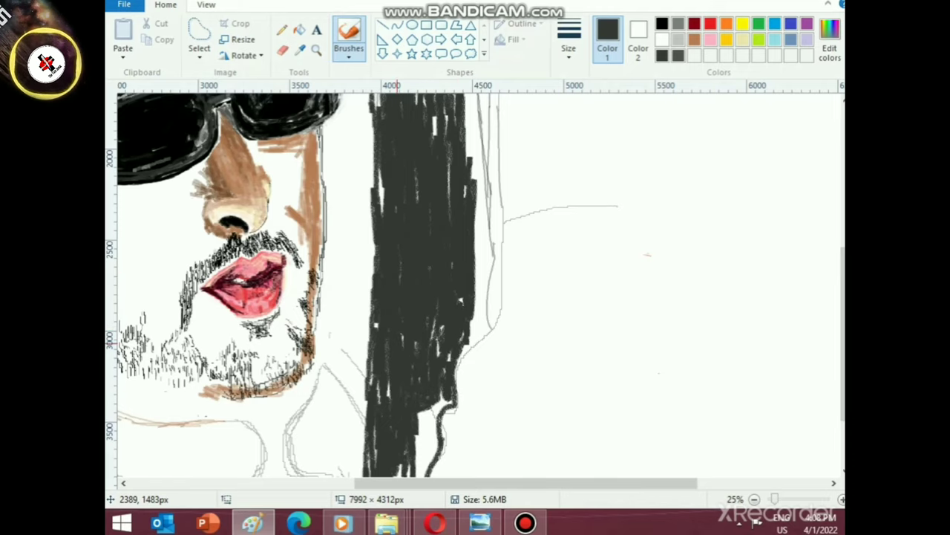
- Fill the remaining white gaps in the strip with dark gray, from its lower end up to the height of the headscarf
scroll(398, 344, "down", 3)
mouse_move(418, 324)
left_mouse_down()
mouse_move(431, 357)
mouse_move(424, 319)
mouse_move(443, 300)
mouse_move(422, 394)
mouse_move(414, 362)
mouse_move(404, 380)
mouse_move(377, 297)
mouse_move(379, 416)
mouse_move(413, 321)
mouse_move(380, 389)
left_mouse_up()
scroll(413, 319, "up", 10)
mouse_move(429, 223)
left_mouse_down()
mouse_move(429, 288)
mouse_move(415, 227)
mouse_move(477, 128)
mouse_move(476, 153)
mouse_move(477, 100)
mouse_move(398, 98)
left_mouse_up()
mouse_move(391, 171)
left_mouse_down()
mouse_move(383, 104)
mouse_move(379, 416)
mouse_move(382, 327)
mouse_move(426, 368)
mouse_move(445, 438)
mouse_move(443, 311)
left_mouse_up()
scroll(439, 312, "down", 5)
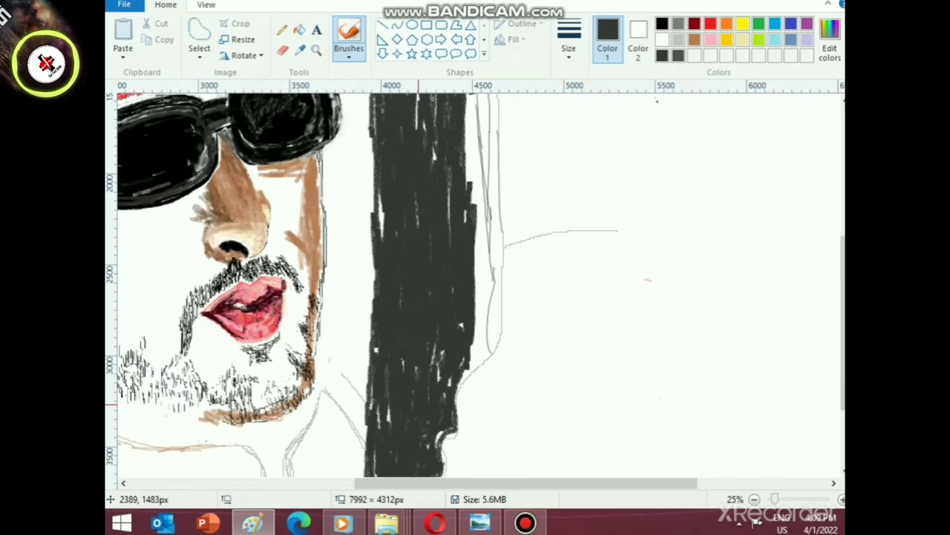
- Switch to a lighter medium gray and repaint the upper strip beside the headscarf and sunglasses, including its edge nearest the face
scroll(409, 410, "down", 1, "ctrl")
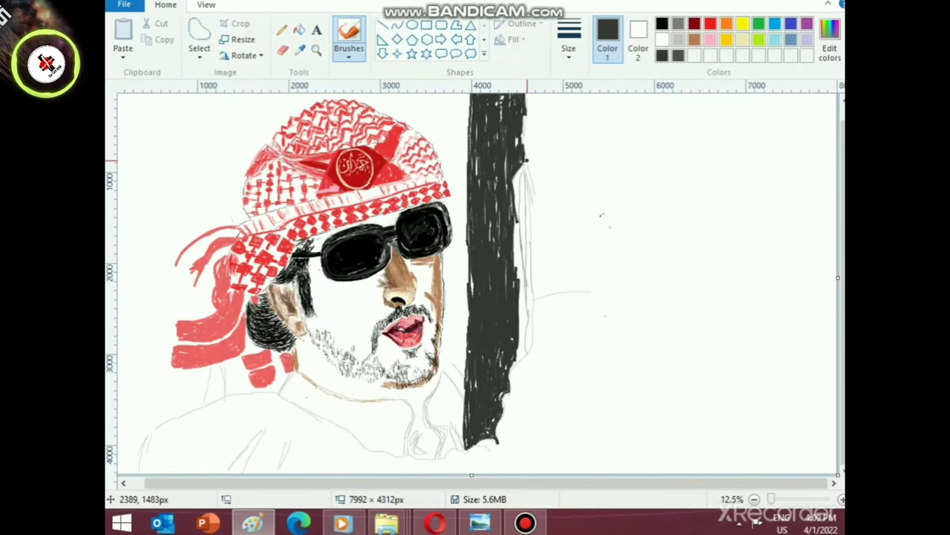
scroll(519, 260, "up", 1, "ctrl")
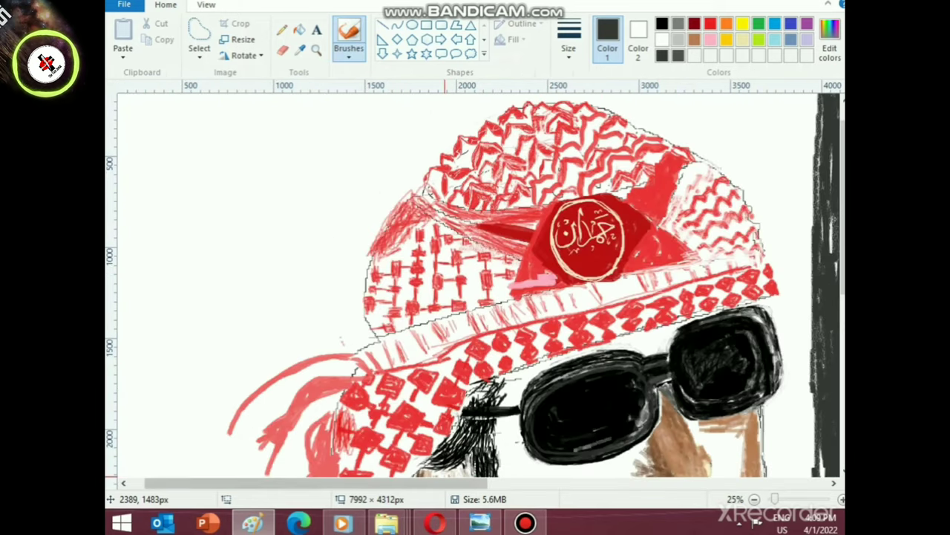
scroll(562, 442, "right", 8)
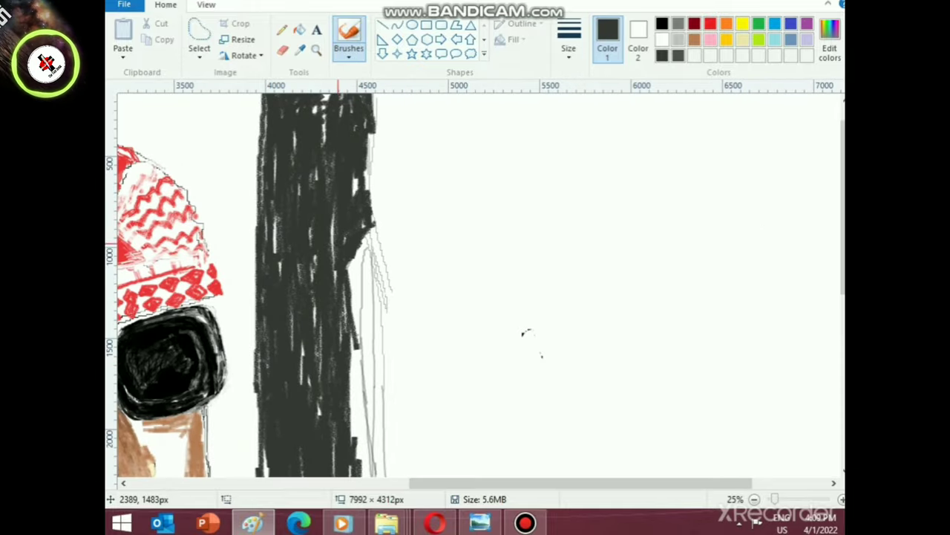
left_click(678, 39)
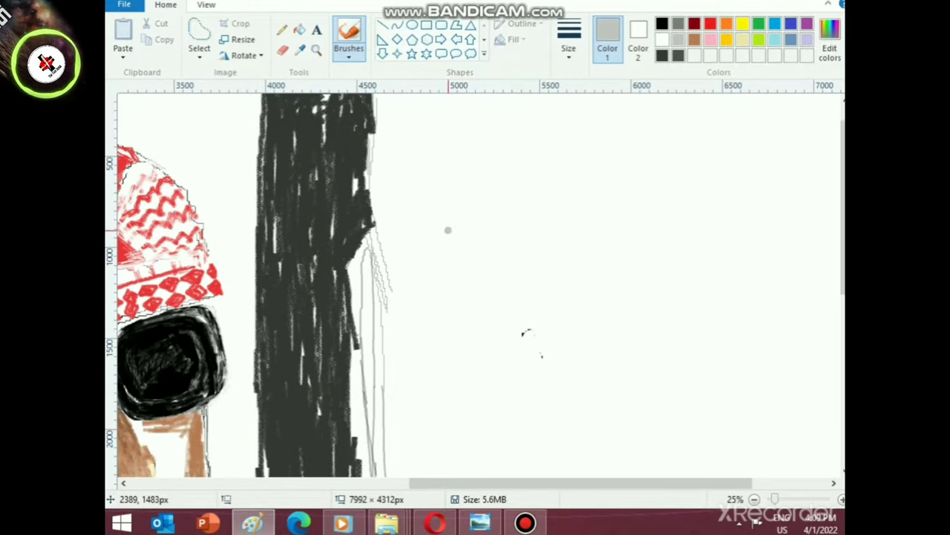
mouse_move(368, 202)
left_mouse_down()
mouse_move(352, 206)
mouse_move(317, 249)
mouse_move(316, 337)
left_mouse_up()
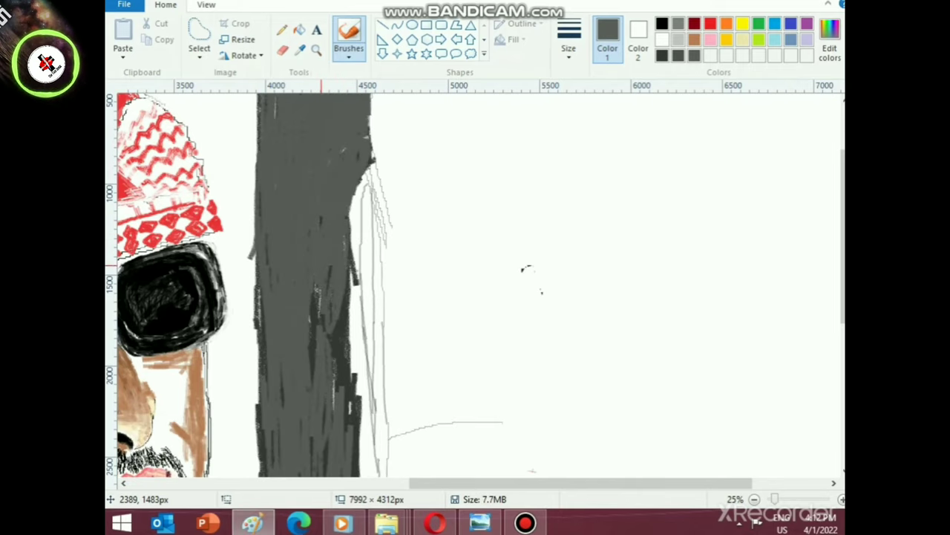
left_click_drag(340, 213, 314, 340)
left_click_drag(322, 290, 314, 387)
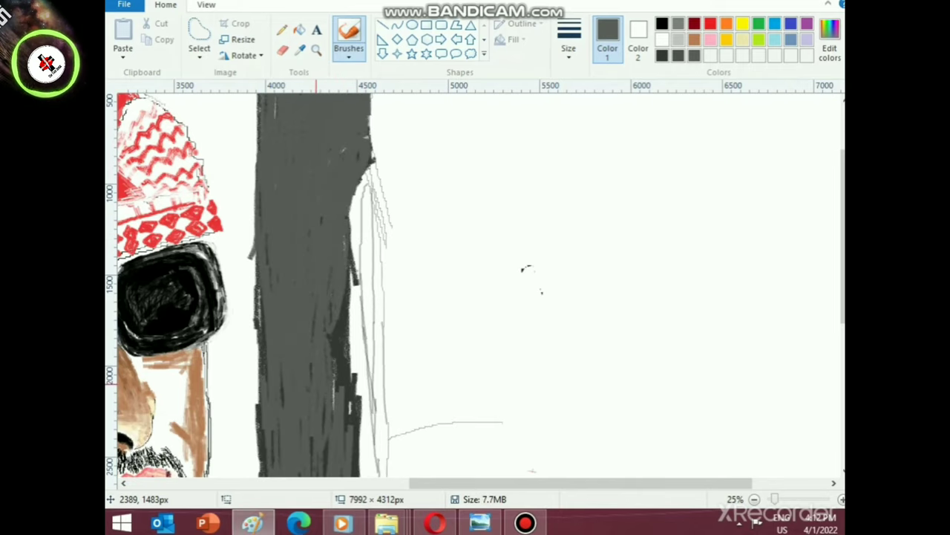
left_click_drag(260, 264, 261, 422)
left_click_drag(262, 292, 265, 369)
- Continue the medium gray over the lower part of the strip, down to its curved end and back up the notched outer edge
scroll(276, 377, "down", 5)
left_click_drag(306, 281, 296, 387)
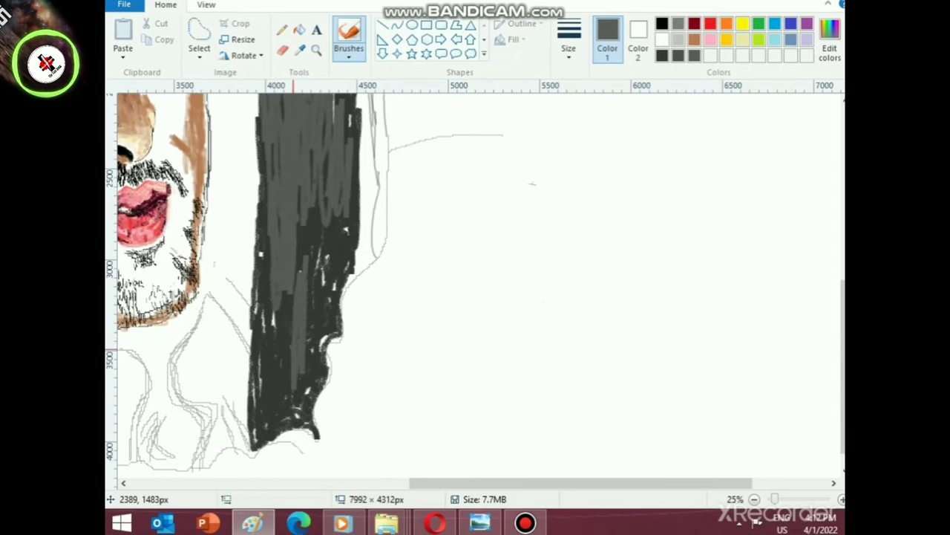
mouse_move(288, 297)
left_mouse_down()
mouse_move(280, 413)
mouse_move(281, 401)
left_mouse_up()
mouse_move(274, 311)
left_mouse_down()
mouse_move(269, 409)
mouse_move(251, 394)
mouse_move(256, 438)
mouse_move(310, 425)
mouse_move(305, 434)
mouse_move(308, 386)
mouse_move(271, 433)
mouse_move(308, 424)
mouse_move(254, 444)
left_mouse_up()
scroll(293, 356, "up", 2)
mouse_move(274, 356)
left_mouse_down()
mouse_move(261, 371)
mouse_move(263, 416)
mouse_move(279, 431)
mouse_move(330, 369)
mouse_move(341, 312)
mouse_move(258, 245)
mouse_move(326, 264)
mouse_move(355, 303)
mouse_move(320, 474)
left_mouse_up()
scroll(321, 446, "down", 2)
mouse_move(322, 409)
left_mouse_down()
mouse_move(315, 355)
mouse_move(325, 367)
mouse_move(317, 392)
mouse_move(308, 375)
mouse_move(318, 301)
mouse_move(320, 292)
mouse_move(330, 331)
mouse_move(360, 260)
mouse_move(336, 303)
mouse_move(359, 260)
mouse_move(343, 269)
mouse_move(334, 296)
mouse_move(346, 216)
left_mouse_up()
- Even out both long edges of the strip in medium gray and cover the leftover dark streaks at face height
scroll(309, 282, "up", 2)
mouse_move(266, 325)
left_mouse_down()
mouse_move(277, 210)
mouse_move(259, 113)
left_mouse_up()
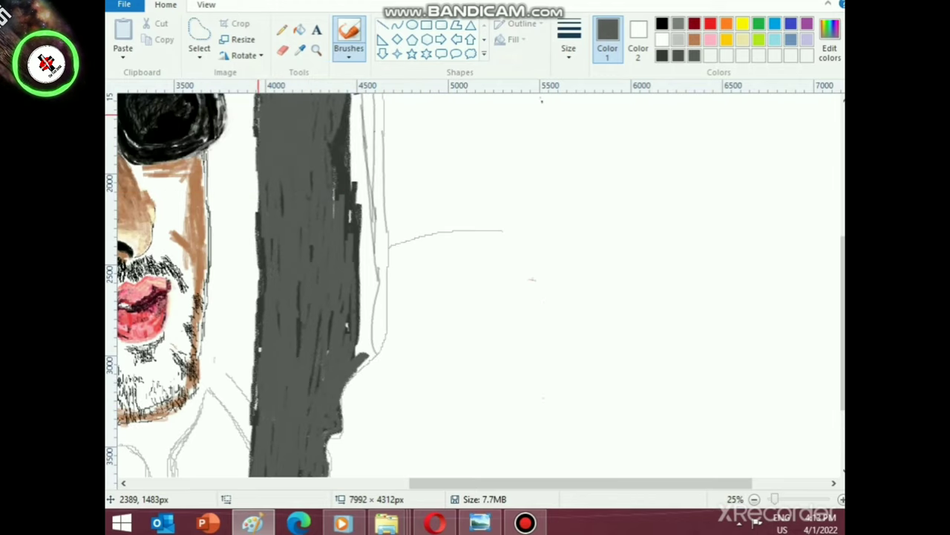
left_click_drag(260, 185, 249, 472)
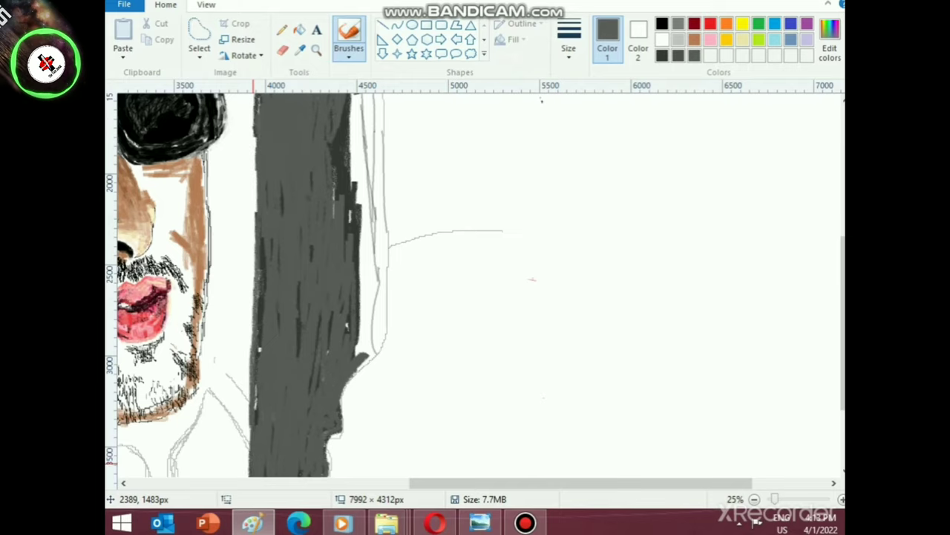
mouse_move(259, 321)
left_mouse_down()
mouse_move(268, 271)
mouse_move(301, 330)
mouse_move(338, 320)
mouse_move(360, 223)
left_mouse_up()
scroll(349, 297, "up", 1)
mouse_move(350, 327)
left_mouse_down()
mouse_move(349, 260)
mouse_move(335, 283)
left_mouse_up()
mouse_move(349, 171)
left_mouse_down()
mouse_move(364, 460)
mouse_move(348, 297)
left_mouse_up()
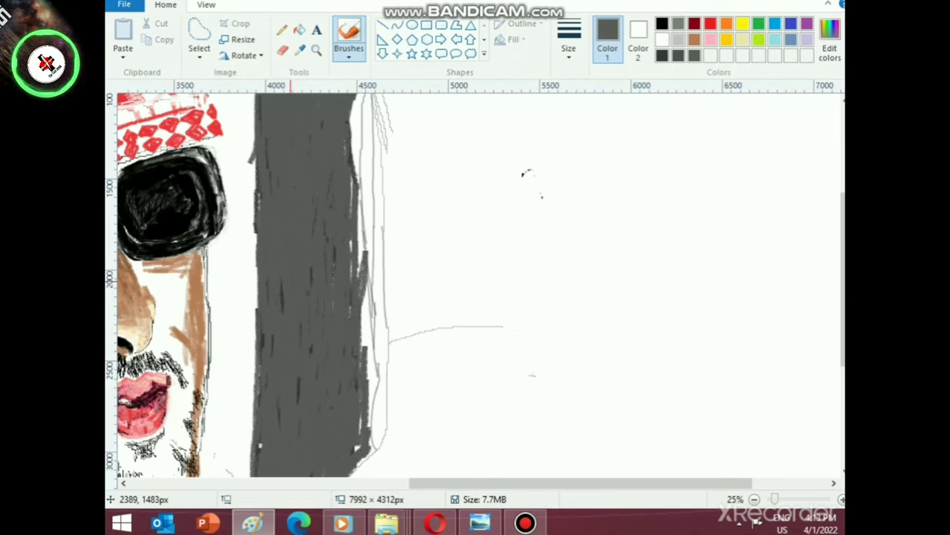
left_click_drag(290, 281, 266, 340)
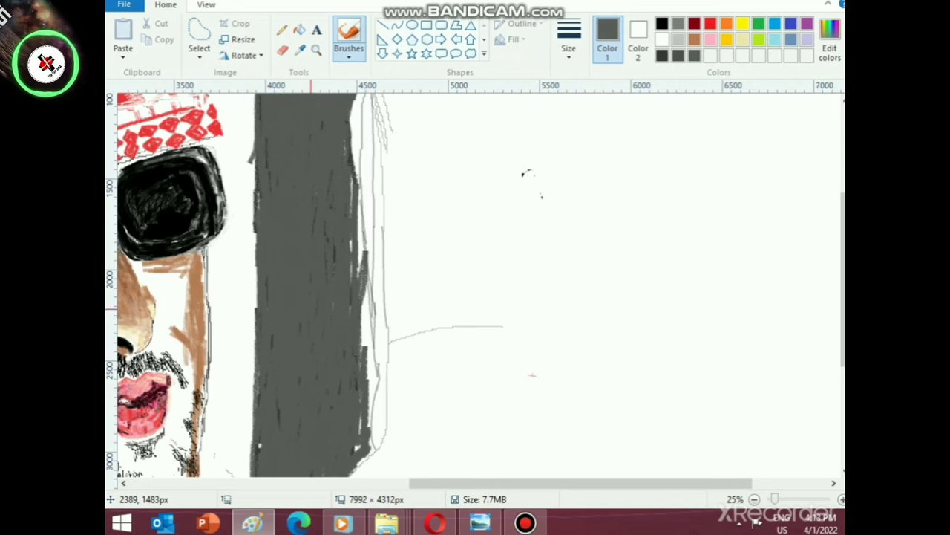
- Draw two black curves at the strip's outer bend, extend the upper one down to the lower notch, and undo the extra stroke
scroll(327, 308, "up", 3)
scroll(297, 353, "down", 1)
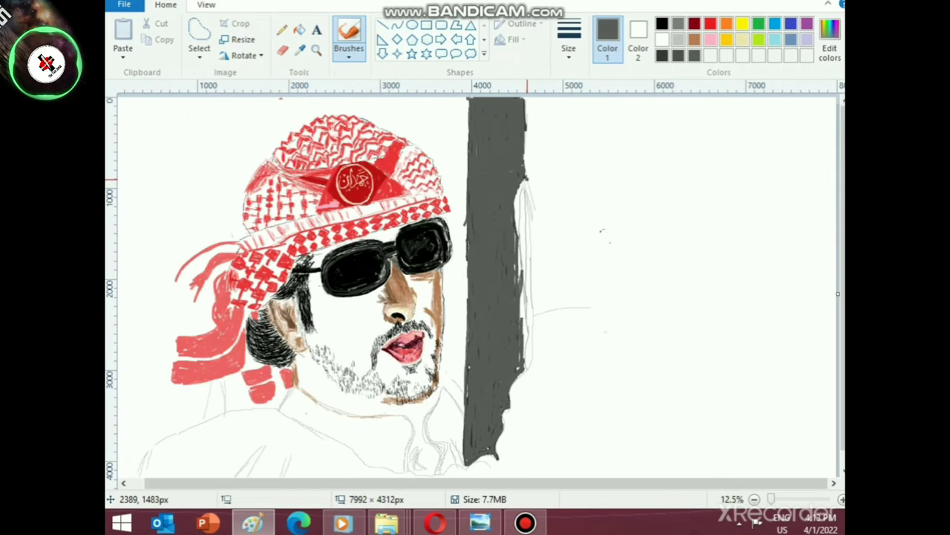
left_click(662, 24)
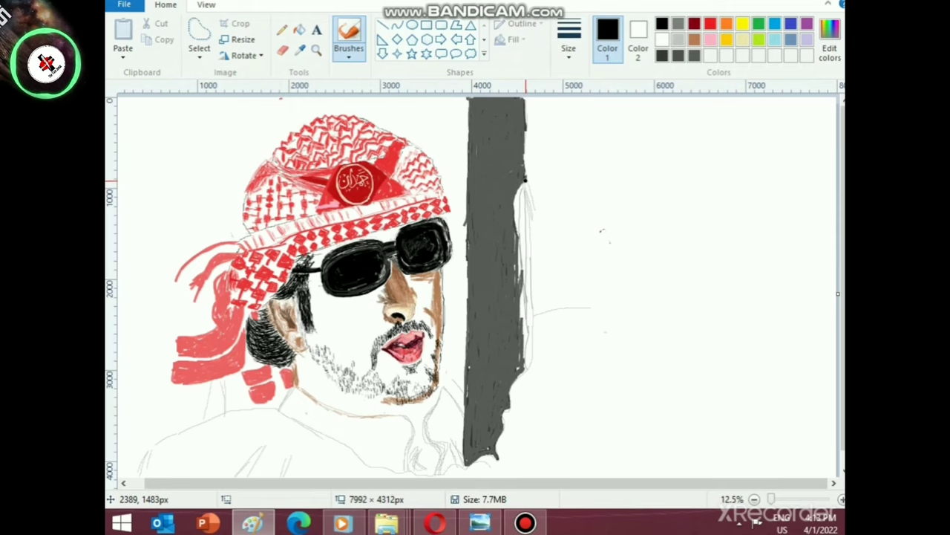
left_click_drag(525, 179, 511, 197)
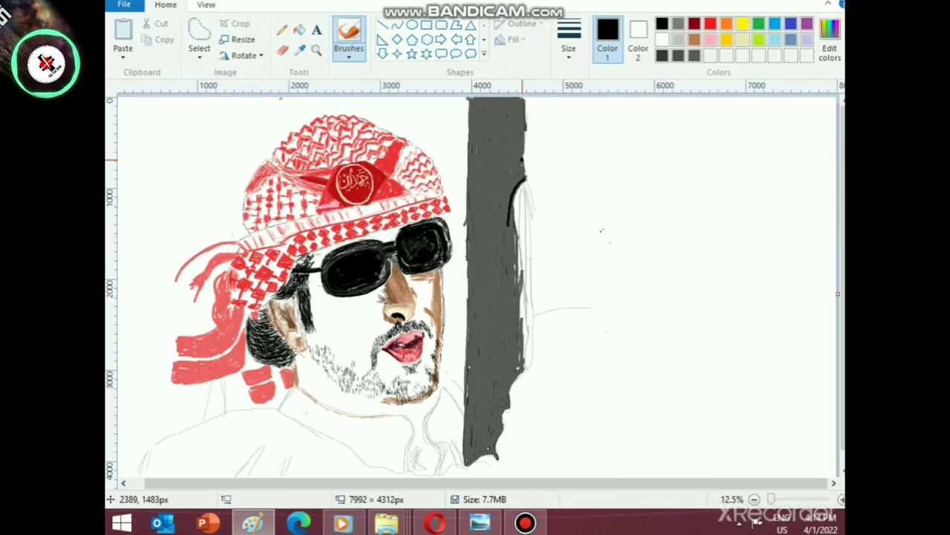
left_click_drag(523, 154, 502, 190)
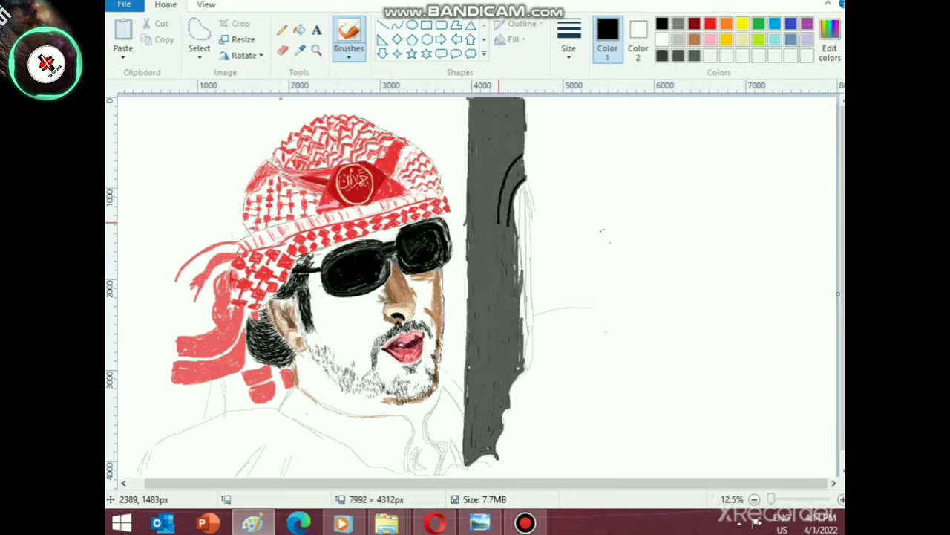
left_click_drag(499, 245, 498, 300)
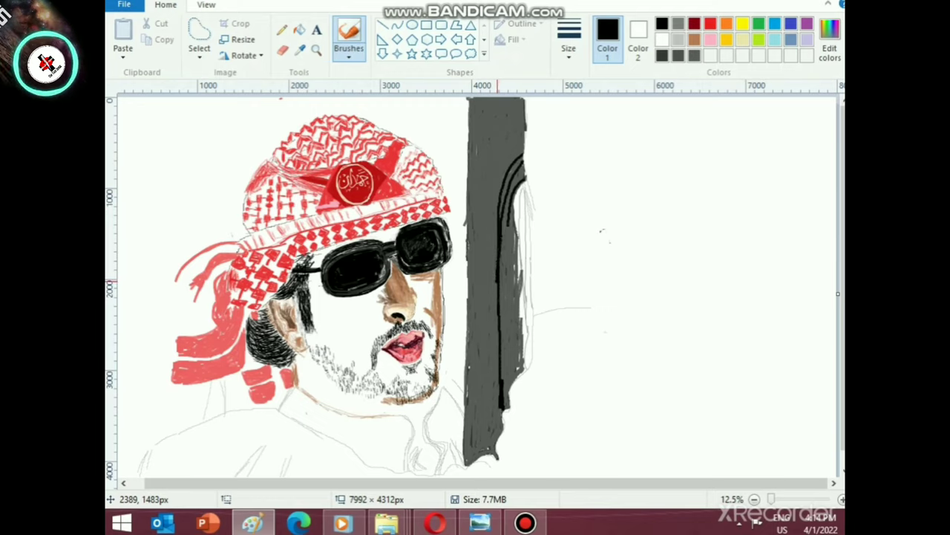
key("ctrl+z")
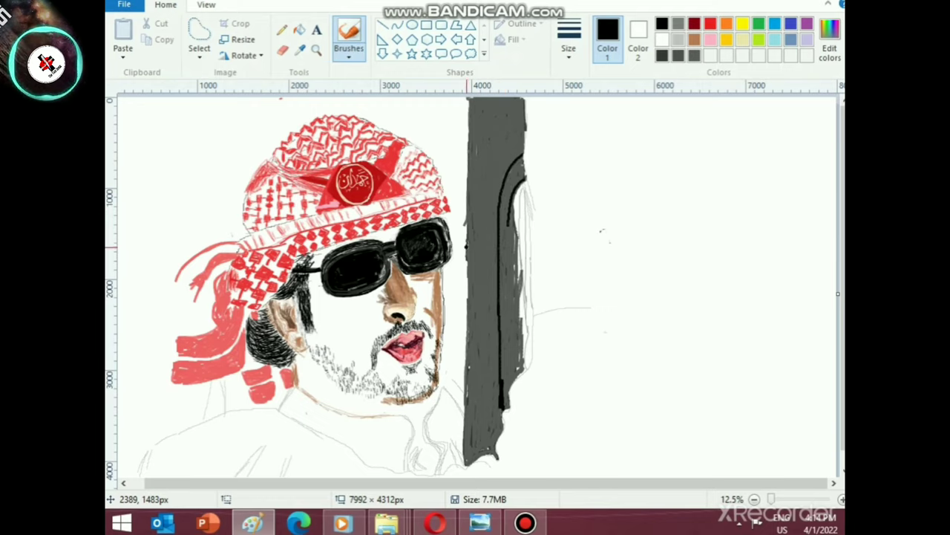
- Choose a brush size and retrace the long black curve from the bend down along the strip
left_click(569, 41)
left_click(600, 165)
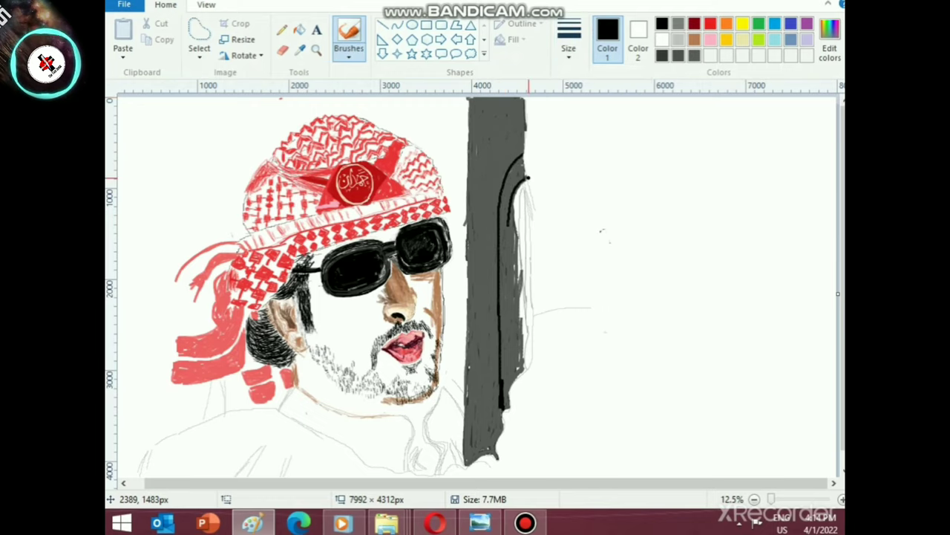
scroll(500, 198, "up", 1)
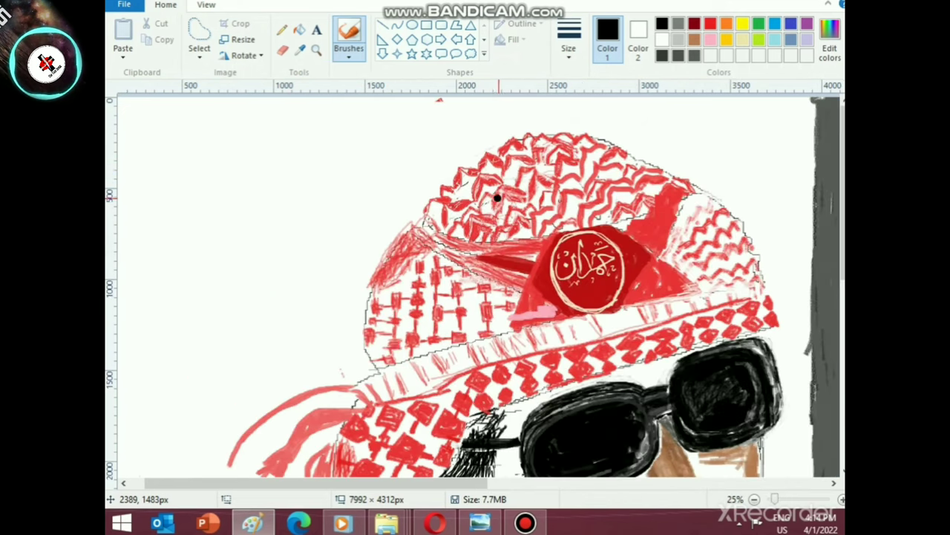
left_click_drag(286, 483, 499, 484)
scroll(366, 342, "down", 1)
mouse_move(375, 117)
left_mouse_down()
mouse_move(331, 228)
mouse_move(324, 475)
left_mouse_up()
scroll(353, 396, "down", 4)
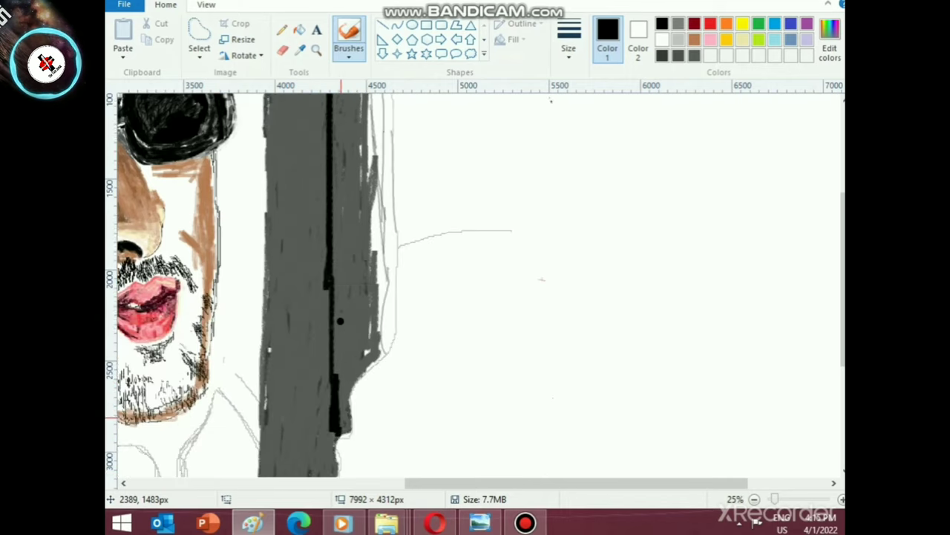
- Thicken the long black curve with overlapping strokes from its upper tip down past the lower notch
scroll(340, 327, "up", 6)
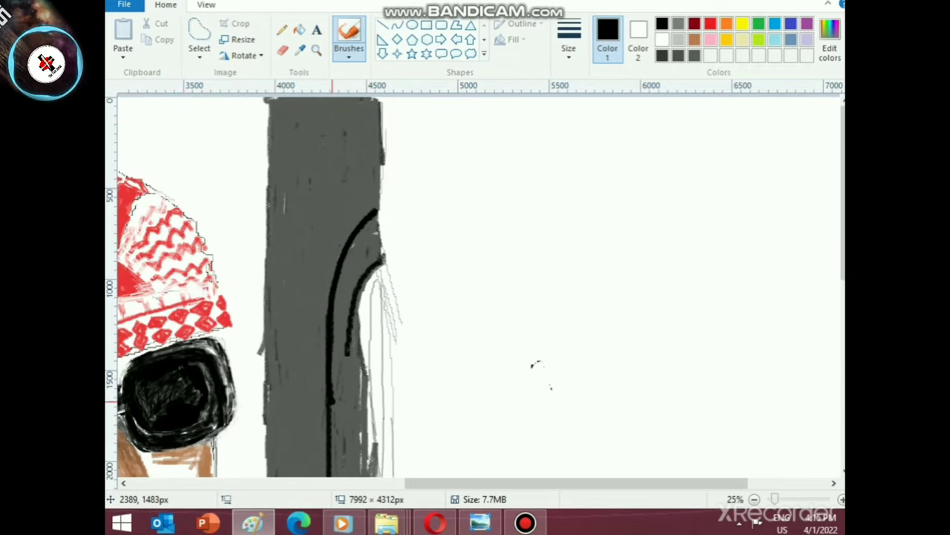
mouse_move(371, 207)
left_mouse_down()
mouse_move(340, 245)
mouse_move(328, 299)
mouse_move(326, 478)
left_mouse_up()
scroll(327, 474, "down", 3)
left_click_drag(335, 151, 336, 375)
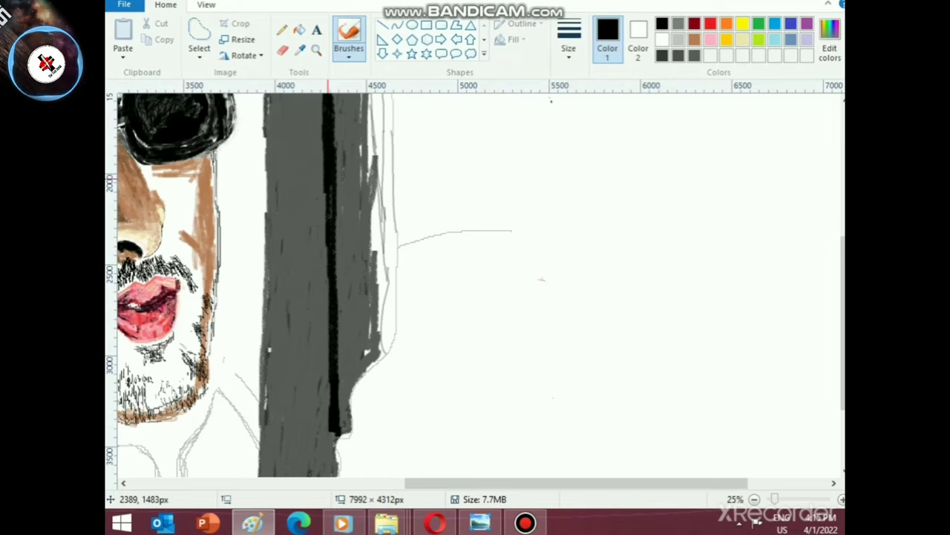
left_click_drag(326, 195, 330, 465)
- Widen the upper bend and middle section of the long black curve toward the face with more black strokes
scroll(330, 441, "up", 3)
left_click_drag(322, 189, 323, 361)
scroll(327, 349, "up", 3)
mouse_move(380, 199)
left_mouse_down()
mouse_move(349, 227)
mouse_move(335, 268)
mouse_move(320, 449)
left_mouse_up()
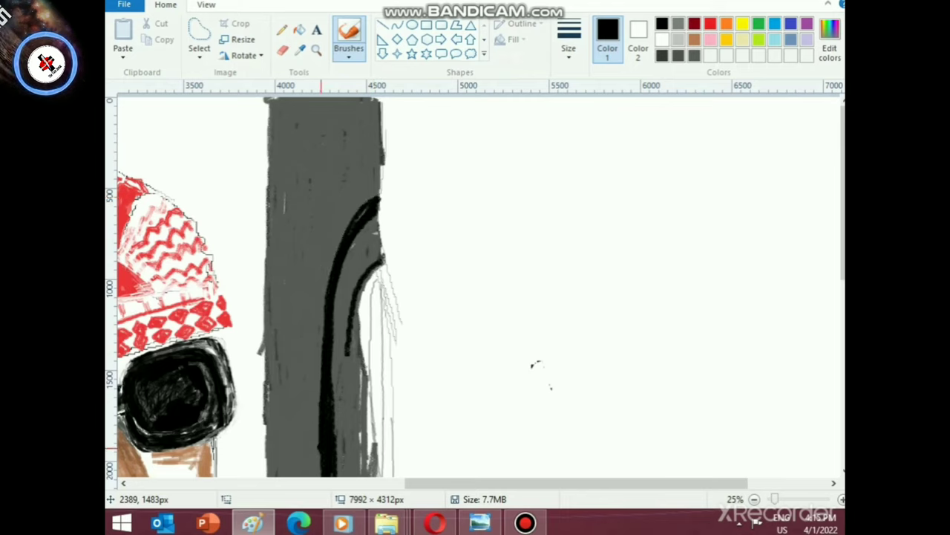
mouse_move(375, 204)
left_mouse_down()
mouse_move(347, 223)
mouse_move(332, 252)
mouse_move(319, 475)
left_mouse_up()
left_click_drag(324, 306, 319, 409)
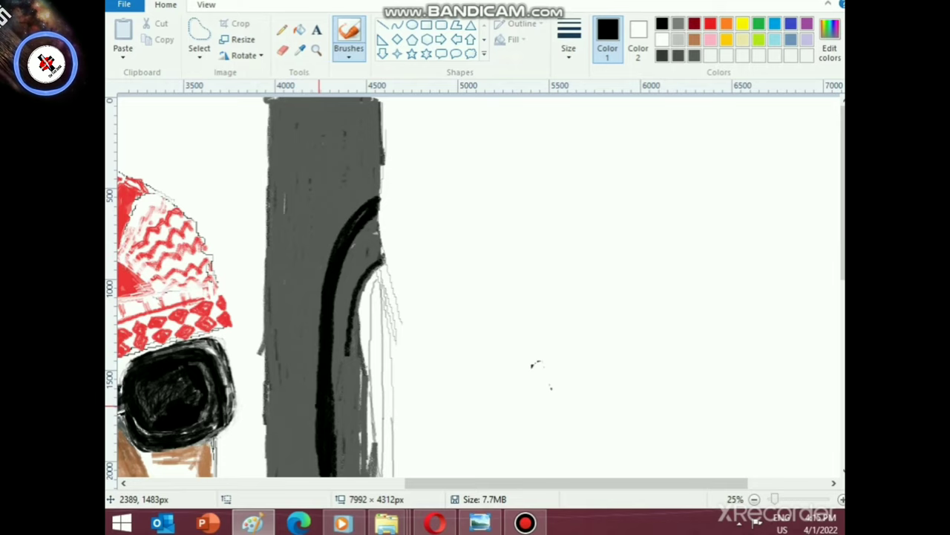
left_click_drag(330, 268, 317, 455)
- Widen the lower section of the black band on the face side to the height of the chin, redoing one stroke
scroll(318, 453, "down", 3)
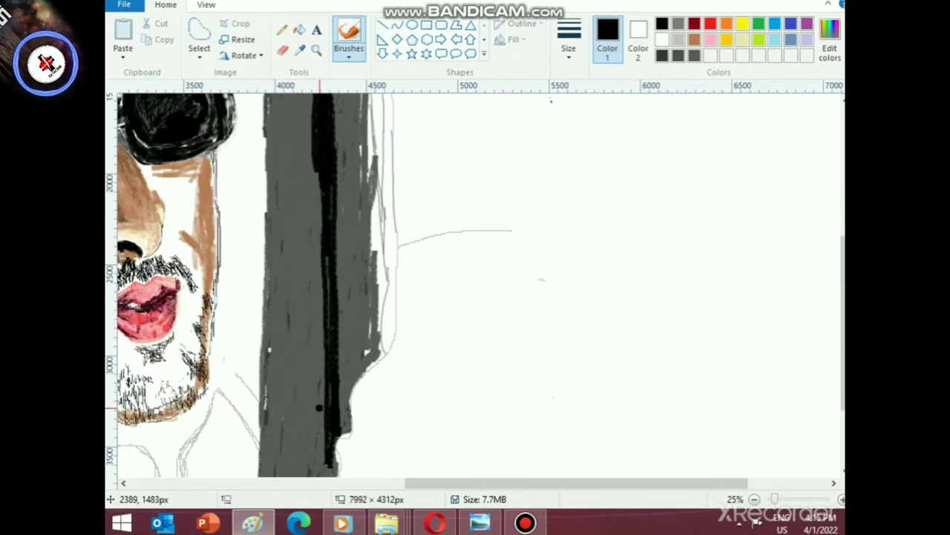
left_click_drag(319, 172, 320, 468)
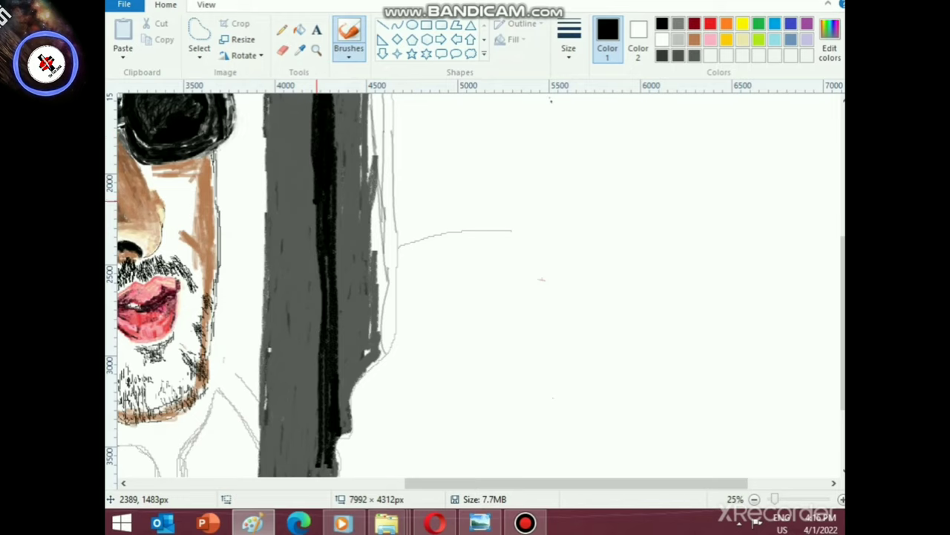
left_click_drag(317, 200, 321, 422)
scroll(319, 310, "up", 1)
mouse_move(319, 239)
left_mouse_down()
mouse_move(313, 134)
mouse_move(308, 154)
mouse_move(312, 121)
mouse_move(313, 138)
mouse_move(329, 104)
mouse_move(320, 100)
mouse_move(313, 219)
mouse_move(313, 155)
mouse_move(307, 176)
mouse_move(315, 460)
left_mouse_up()
key("ctrl+z")
left_click_drag(313, 360, 315, 463)
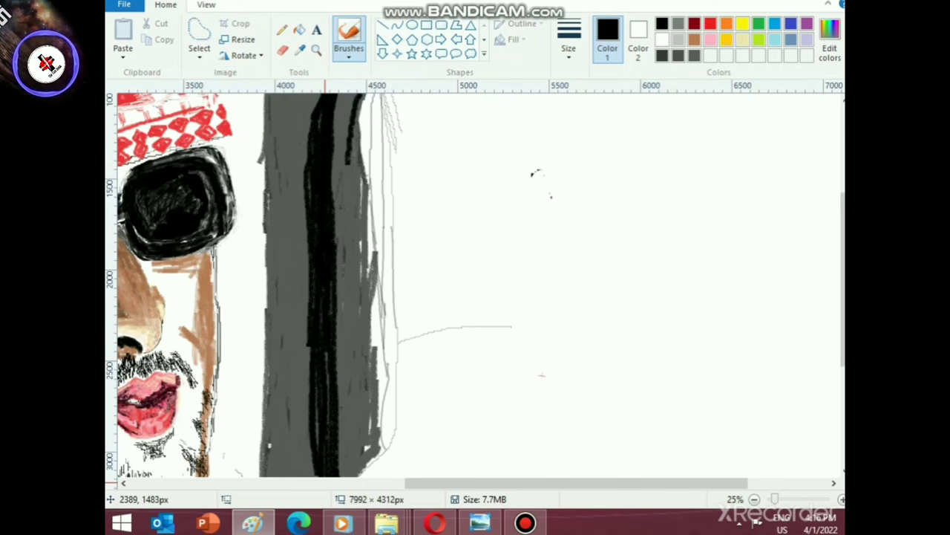
scroll(319, 434, "down", 1)
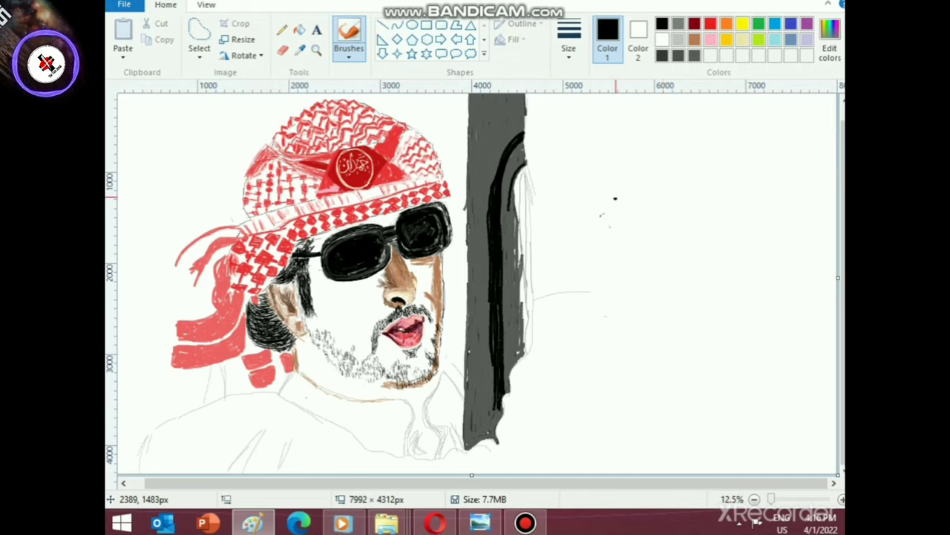
- Switch back to medium gray and trim the uneven face-side edge of the black band beside the sunglasses and mouth
left_click(678, 55)
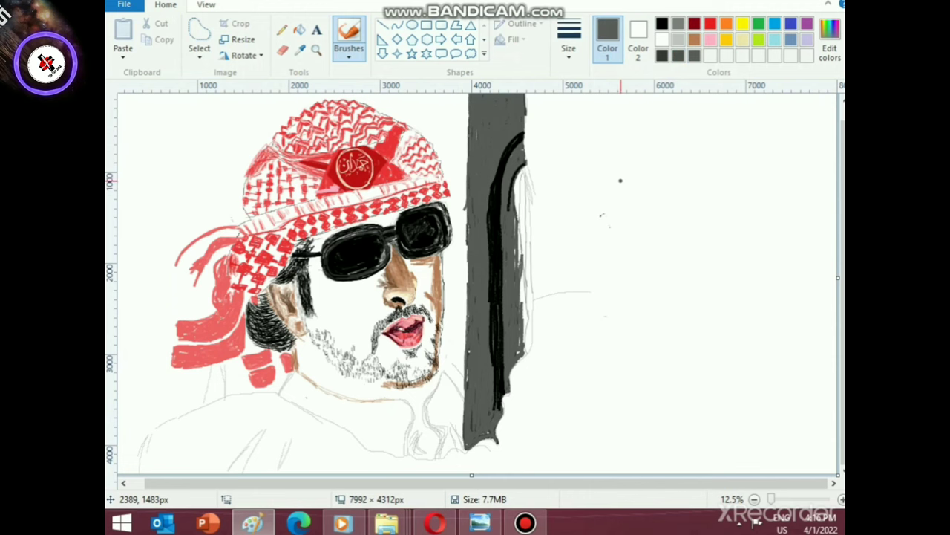
scroll(603, 214, "up", 1, "ctrl")
scroll(475, 335, "down", 5)
scroll(666, 236, "right", 10)
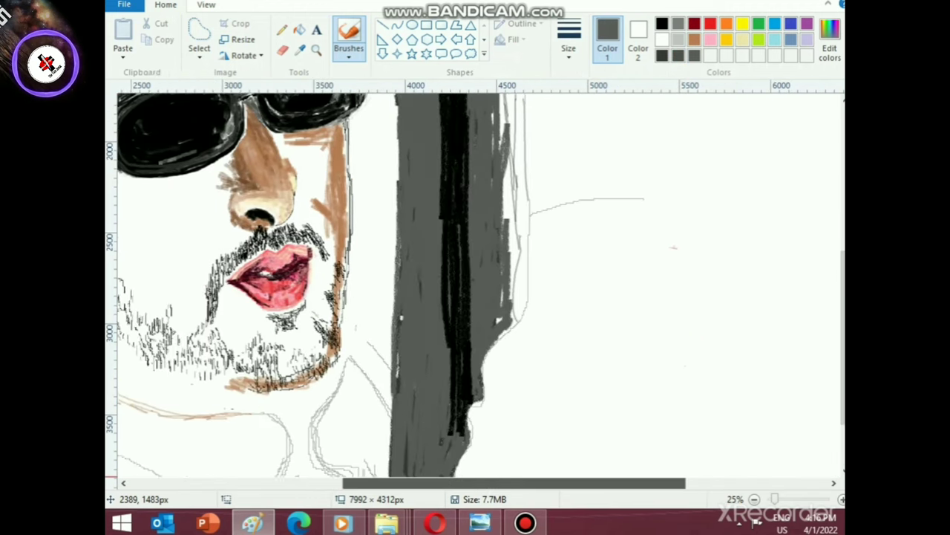
scroll(666, 236, "up", 5)
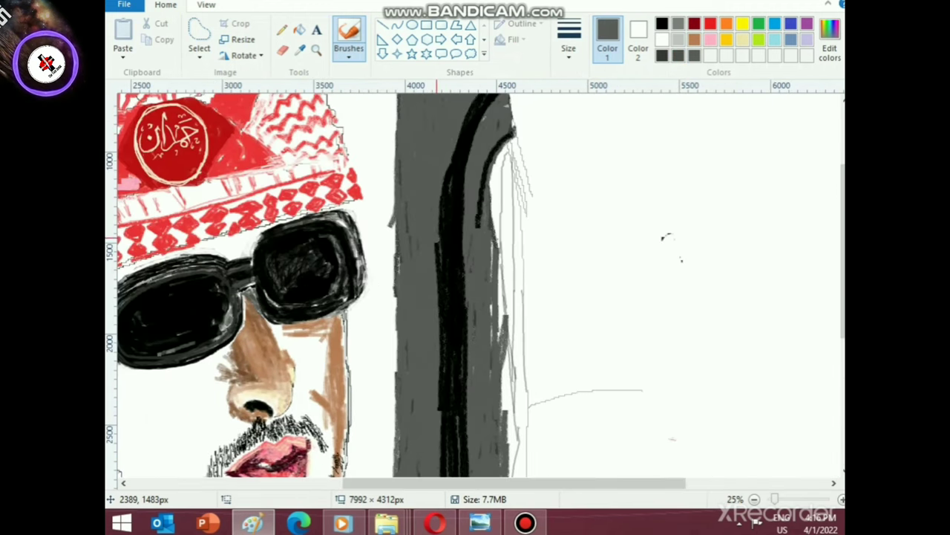
left_click_drag(437, 242, 441, 411)
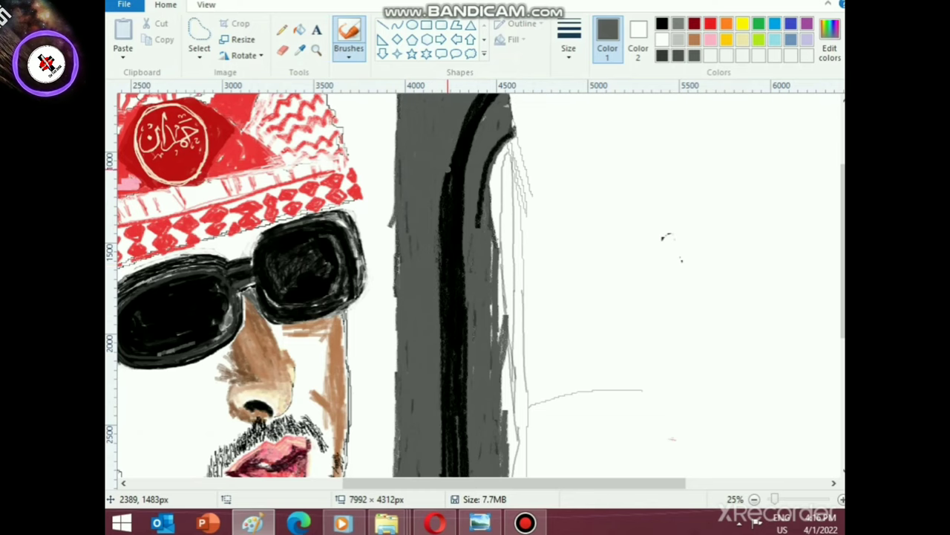
scroll(431, 297, "down", 5)
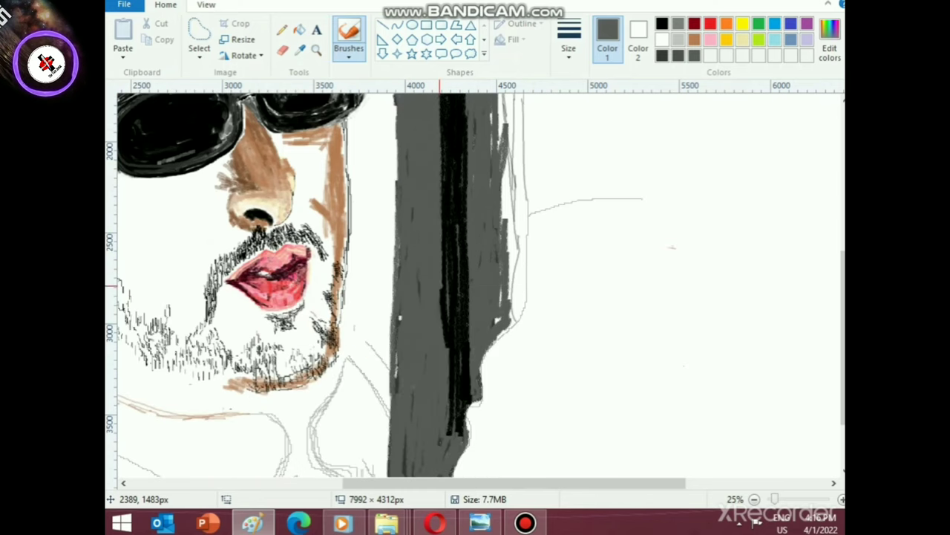
left_click_drag(444, 389, 430, 279)
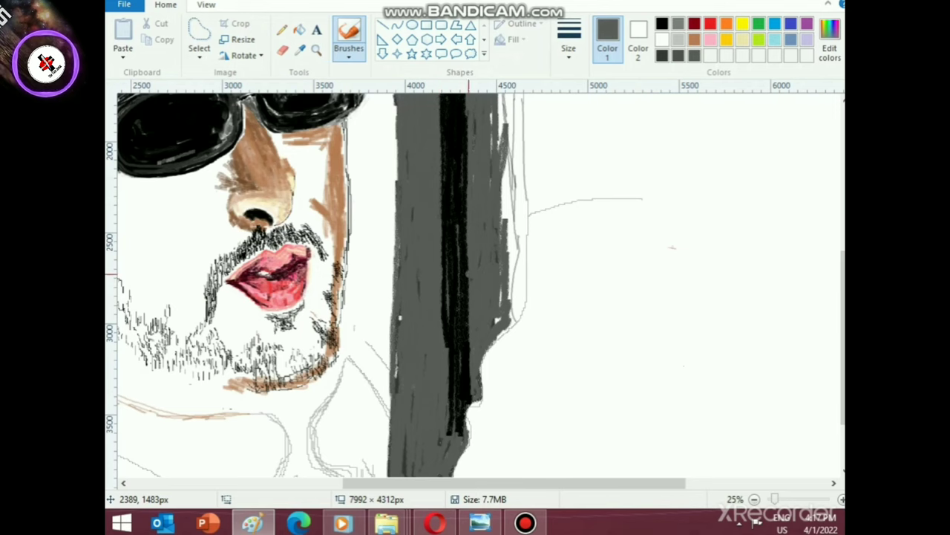
- Switch to black and widen the outer side of the long curve's upper bend down to the headband height
scroll(436, 290, "up", 8)
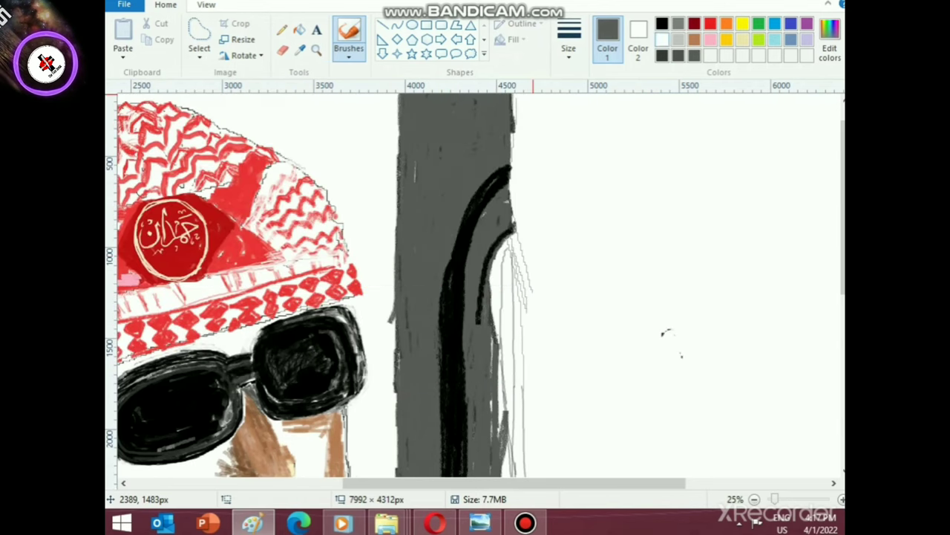
mouse_move(510, 161)
left_mouse_down()
mouse_move(467, 205)
mouse_move(445, 285)
left_mouse_up()
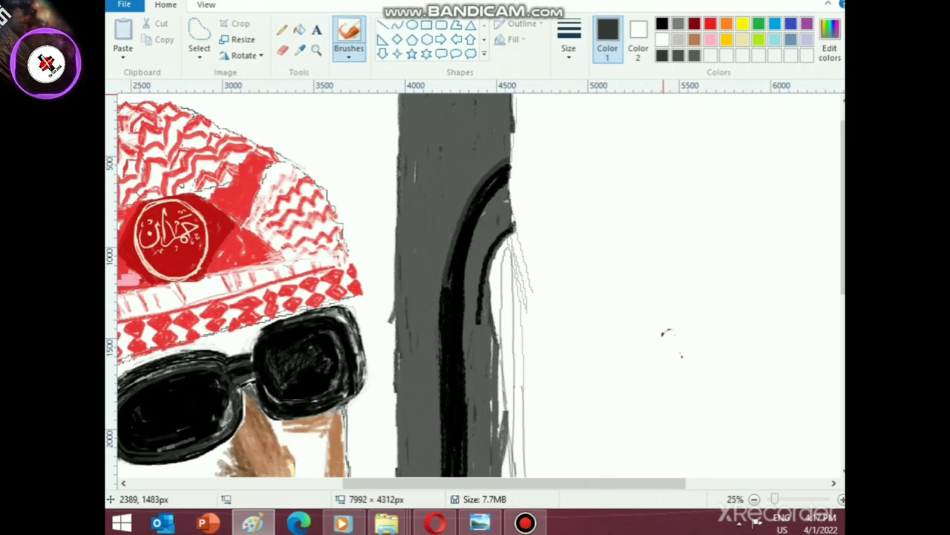
left_click(662, 24)
mouse_move(508, 162)
left_mouse_down()
mouse_move(463, 213)
mouse_move(444, 292)
left_mouse_up()
scroll(505, 270, "down", 5)
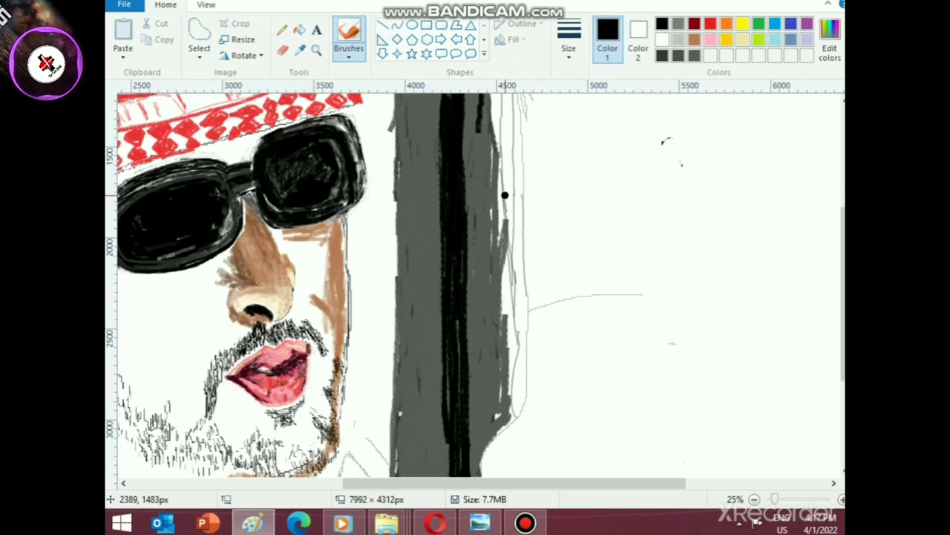
- Extend the short second black curve from its upper tip down the strip to about nose height
scroll(505, 270, "up", 3)
left_click_drag(514, 128, 479, 226)
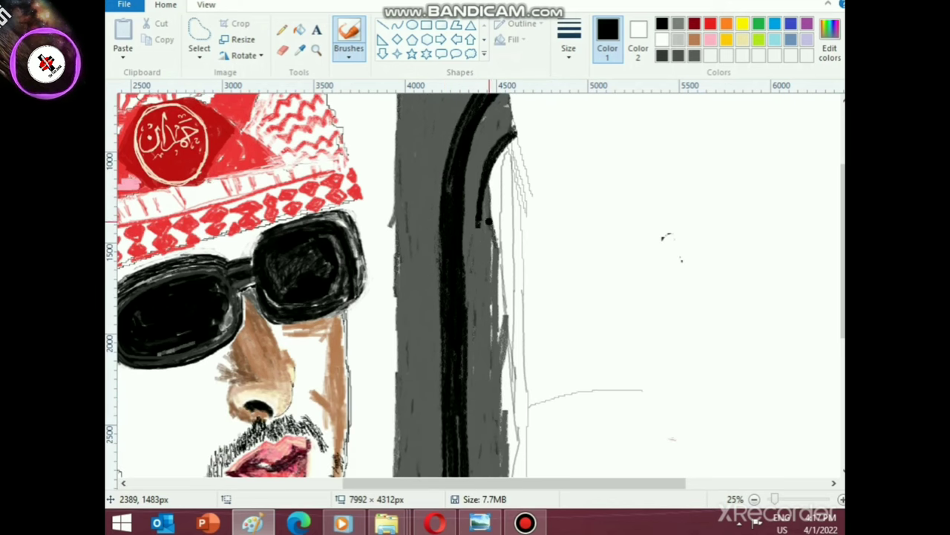
mouse_move(515, 128)
left_mouse_down()
mouse_move(493, 158)
mouse_move(480, 233)
mouse_move(484, 335)
left_mouse_up()
scroll(509, 248, "down", 2)
left_click_drag(482, 123, 486, 275)
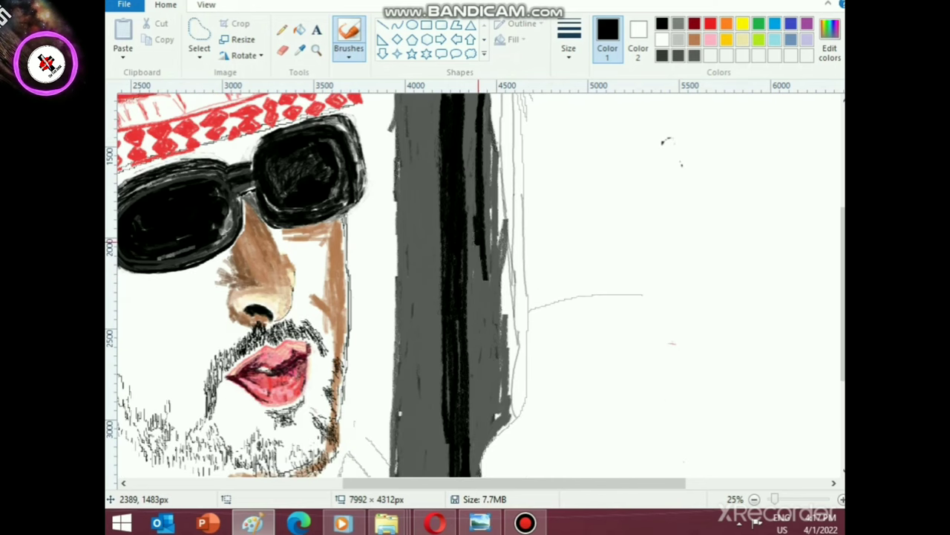
scroll(484, 253, "up", 4)
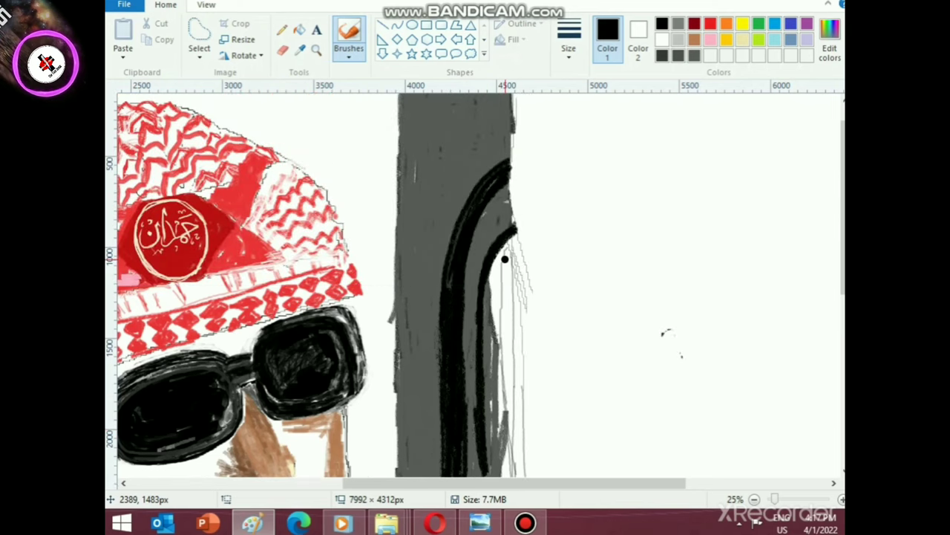
scroll(506, 258, "down", 4)
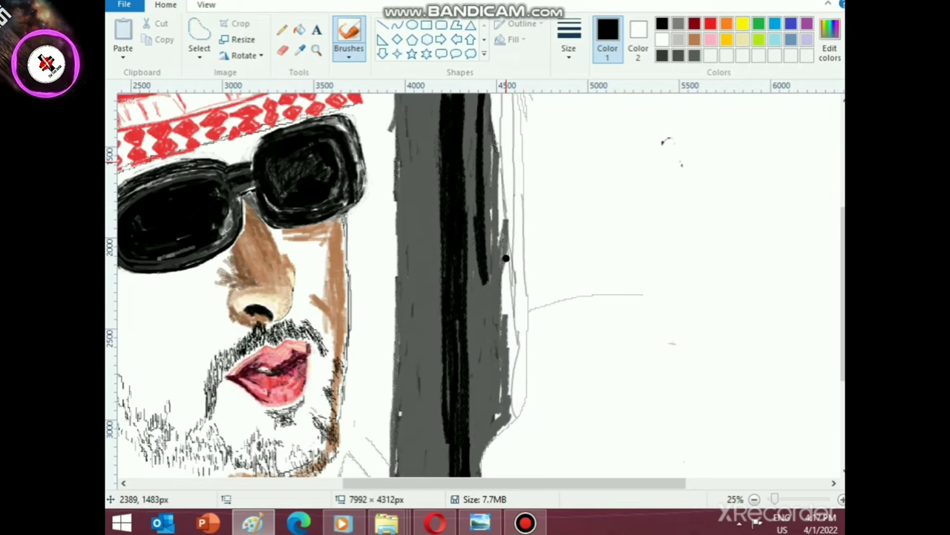
scroll(512, 253, "up", 3)
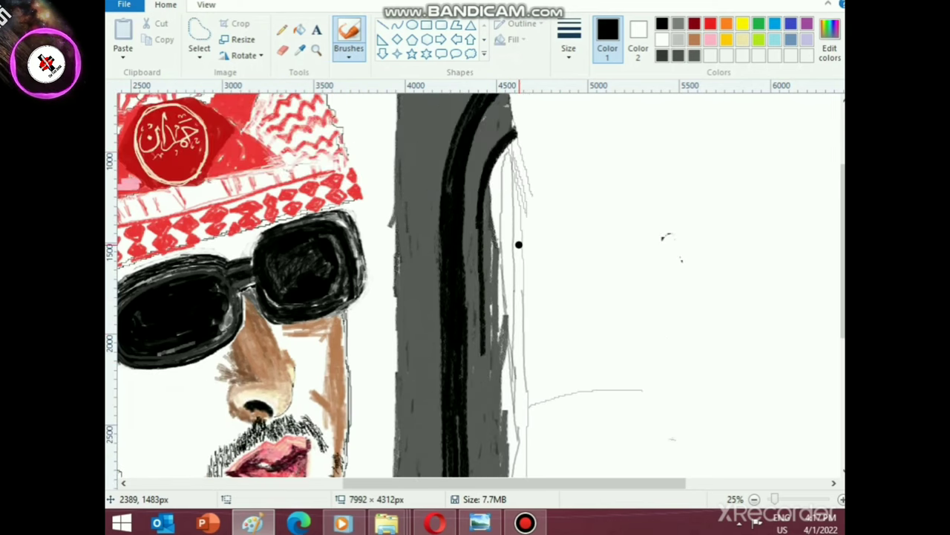
- Thicken the second black curve on both sides from its tip at the strip's edge down past the sunglasses
mouse_move(518, 244)
left_mouse_down()
mouse_move(512, 136)
mouse_move(490, 190)
mouse_move(488, 354)
left_mouse_up()
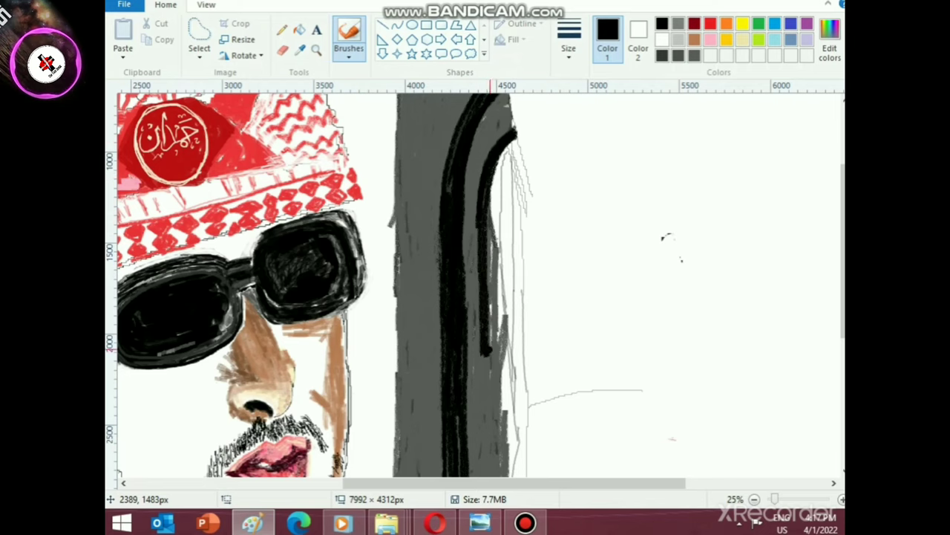
mouse_move(516, 137)
left_mouse_down()
mouse_move(500, 164)
mouse_move(490, 215)
mouse_move(487, 375)
left_mouse_up()
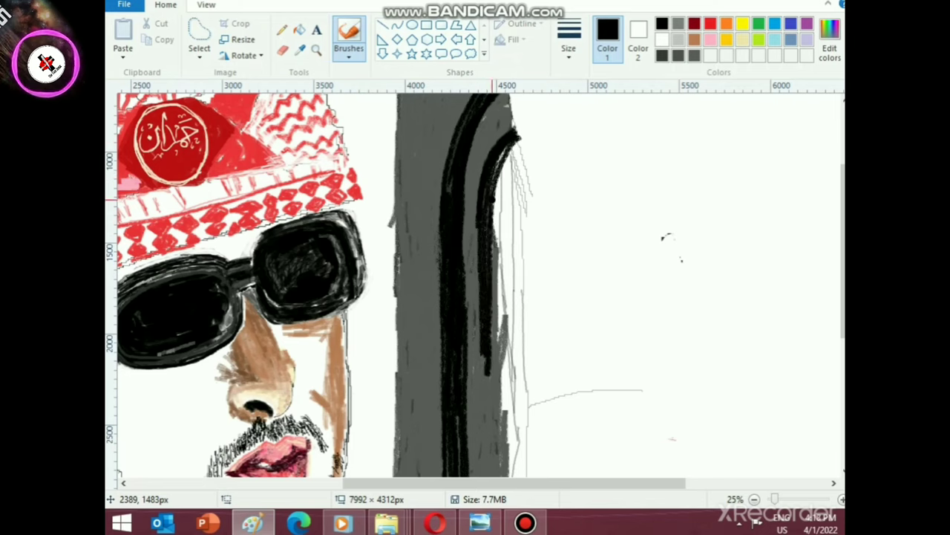
left_click_drag(477, 220, 480, 367)
left_click_drag(505, 153, 493, 185)
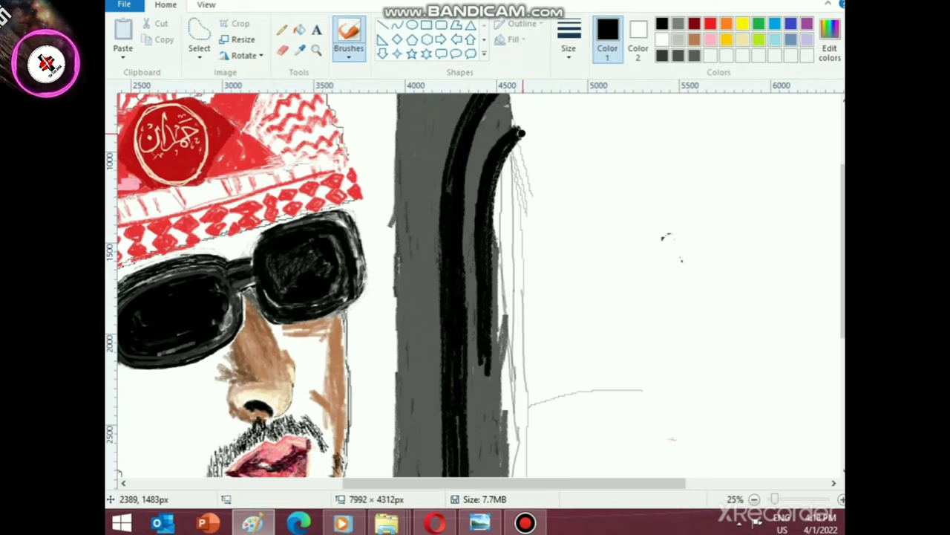
left_click_drag(519, 134, 515, 141)
- Continue the second black curve down to the notch at mouth height and fill in its widened lower end
scroll(523, 233, "down", 3)
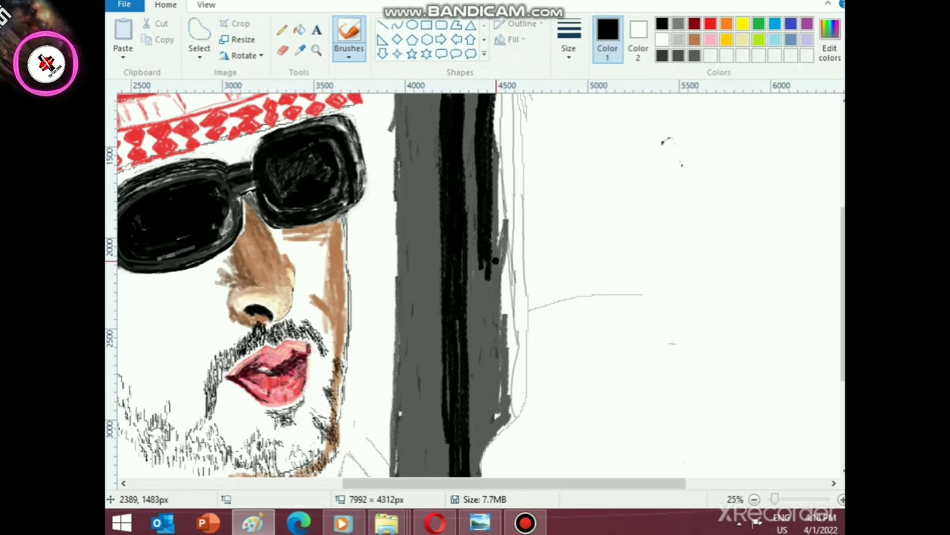
mouse_move(482, 244)
left_mouse_down()
mouse_move(485, 278)
mouse_move(489, 324)
left_mouse_up()
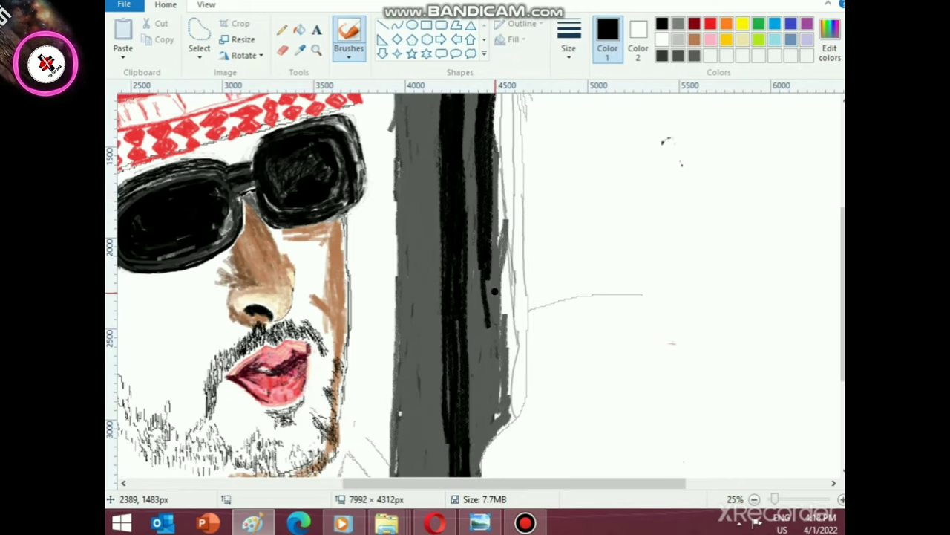
mouse_move(476, 256)
left_mouse_down()
mouse_move(499, 438)
mouse_move(494, 361)
mouse_move(510, 413)
left_mouse_up()
left_click_drag(490, 282, 499, 421)
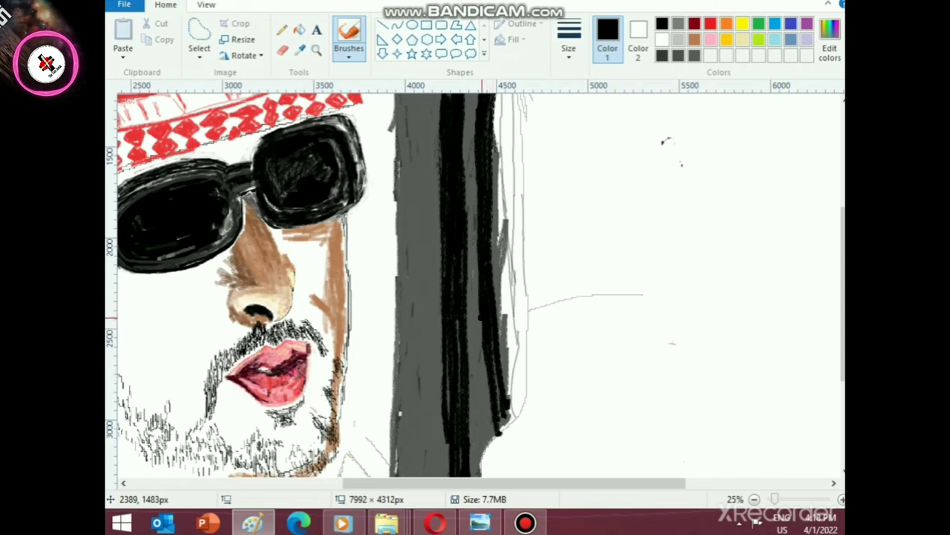
left_click_drag(481, 321, 490, 413)
left_click_drag(493, 352, 496, 424)
mouse_move(497, 374)
left_mouse_down()
mouse_move(508, 430)
mouse_move(493, 430)
mouse_move(511, 413)
left_mouse_up()
scroll(533, 395, "down", 1)
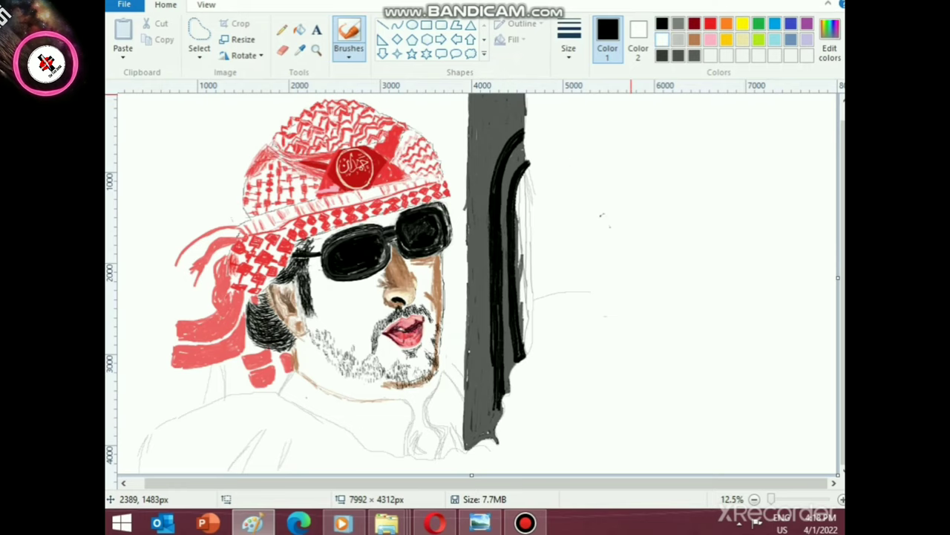
- Touch up the long black band's face-side edge in dark gray, and extend its lower tip in black
left_click(678, 55)
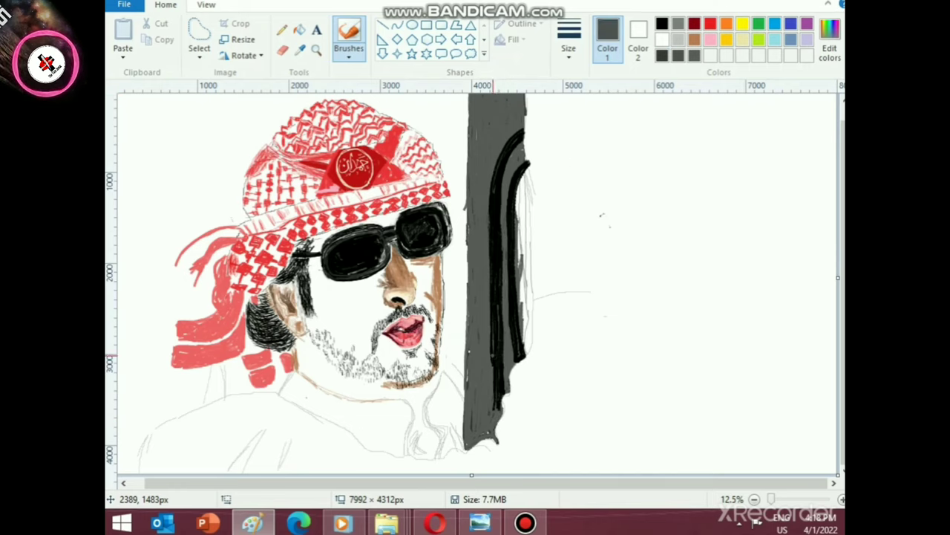
left_click(662, 24)
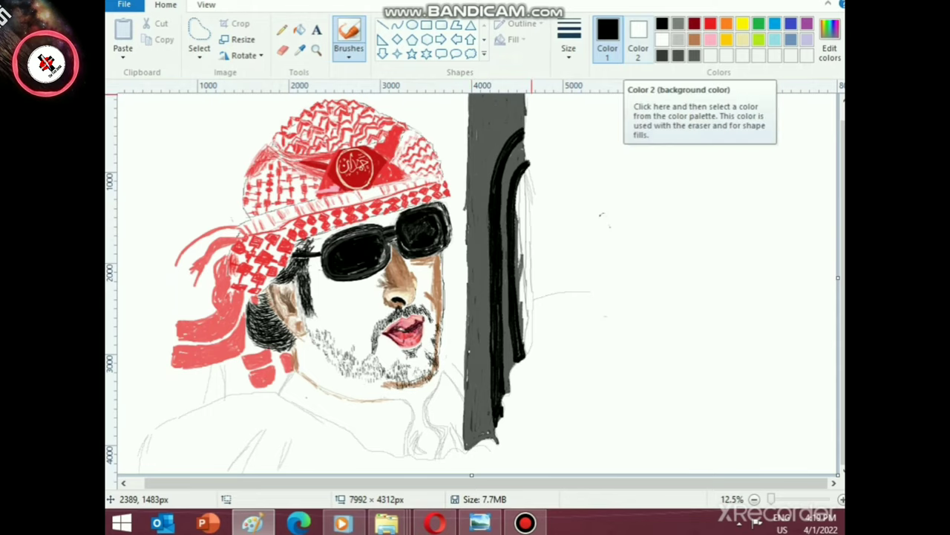
- Switch to white and trim the gray strip's uneven face-side edge from the headscarf down past the chin, undoing one stroke
left_click(678, 38)
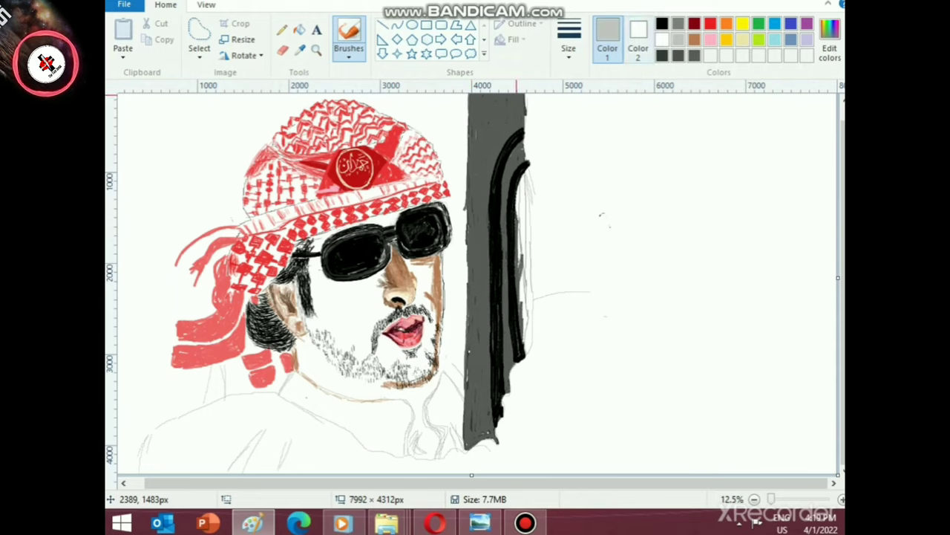
left_click(661, 39)
scroll(499, 199, "up", 1, "ctrl")
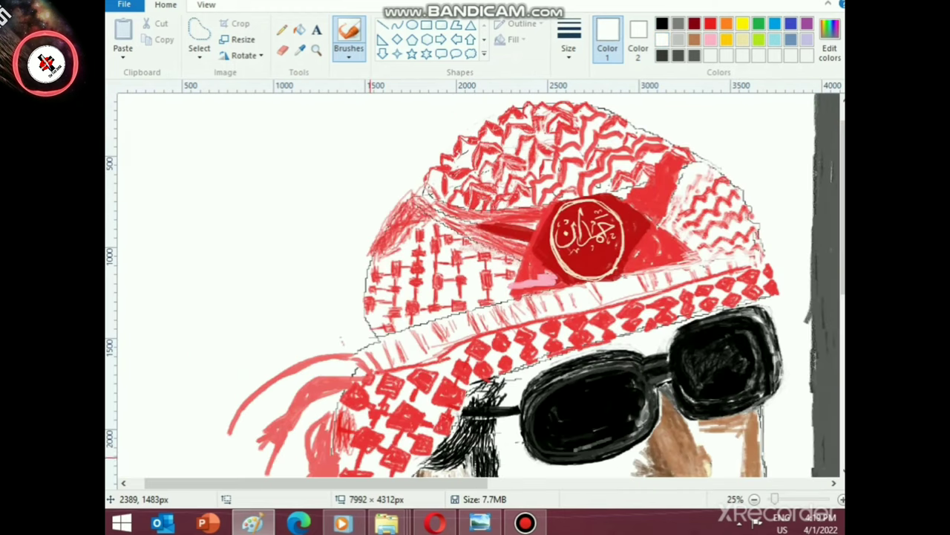
left_click_drag(344, 483, 549, 483)
scroll(404, 357, "up", 1)
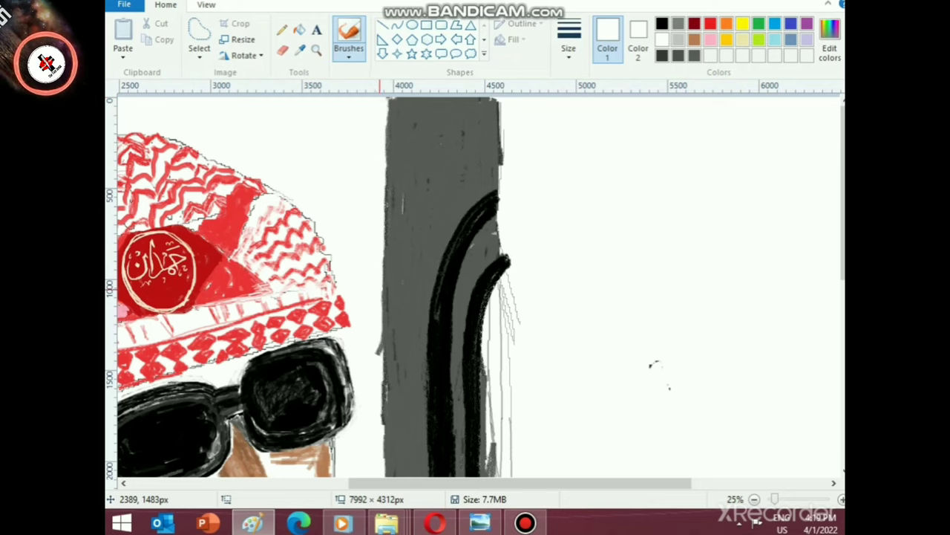
left_click_drag(379, 308, 382, 470)
key("ctrl+z")
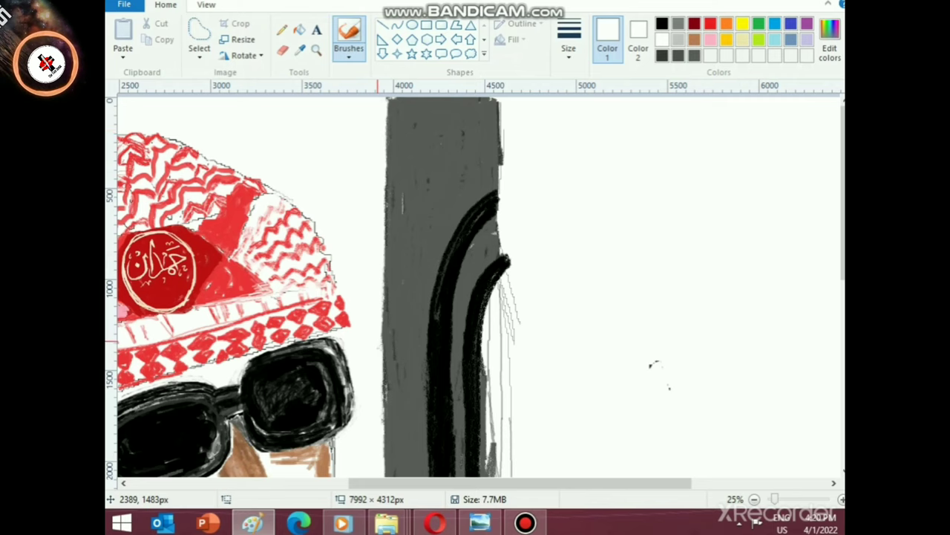
scroll(383, 377, "down", 3)
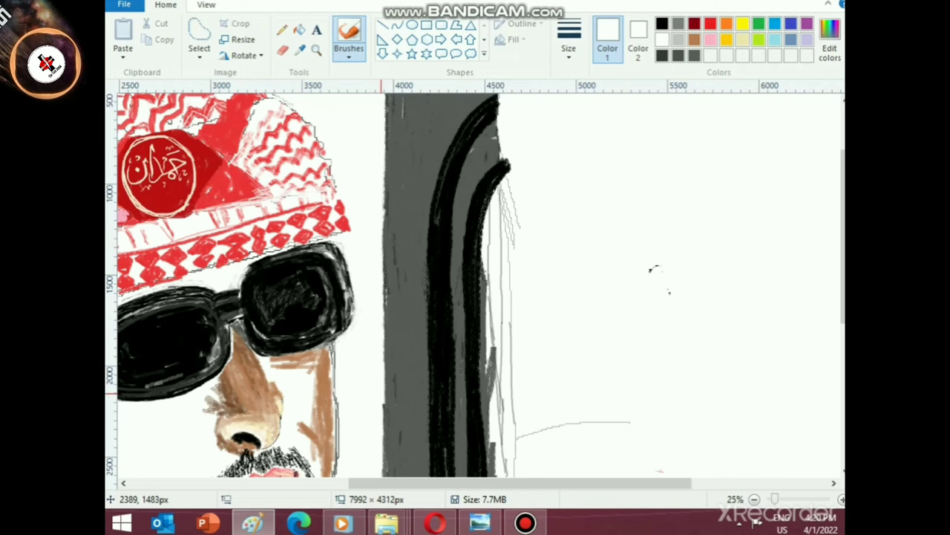
scroll(386, 457, "down", 6)
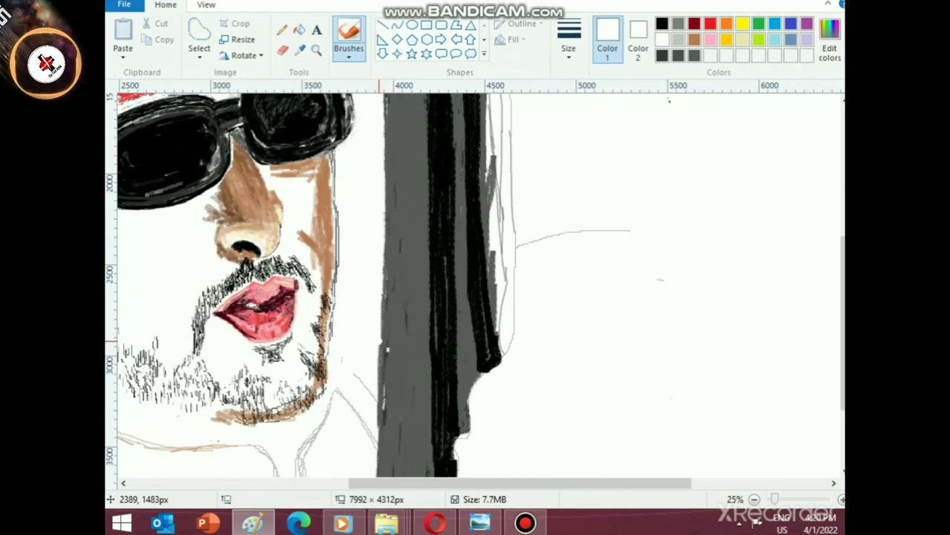
scroll(378, 443, "down", 4)
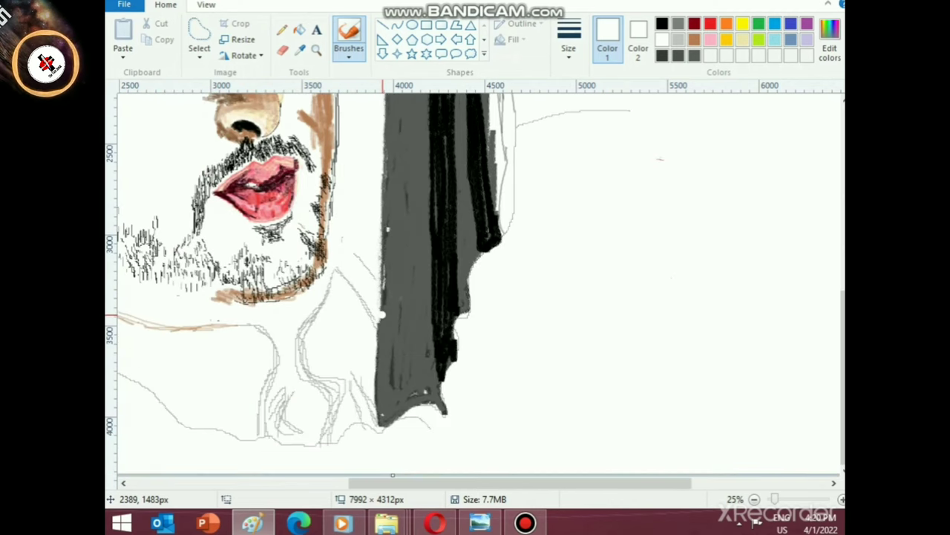
scroll(377, 421, "down", 1)
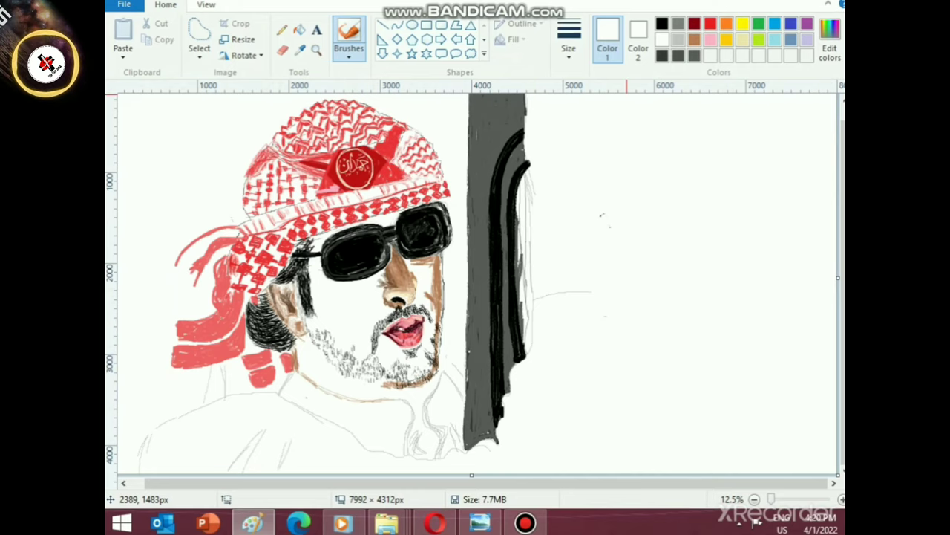
- Switch to dark gray and touch up the lower face-side edge of the strip beside the chin and collar
left_click(678, 23)
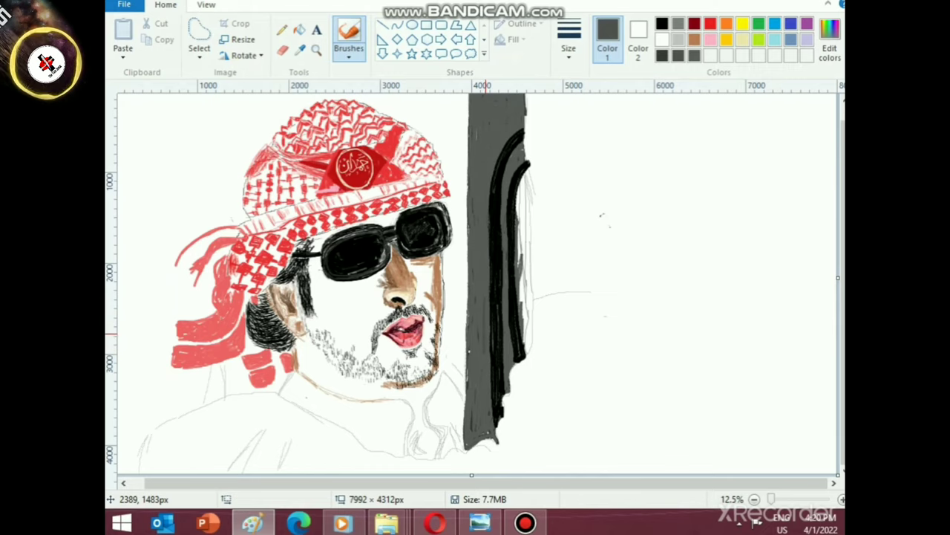
left_click_drag(468, 342, 463, 427)
scroll(505, 356, "up", 1)
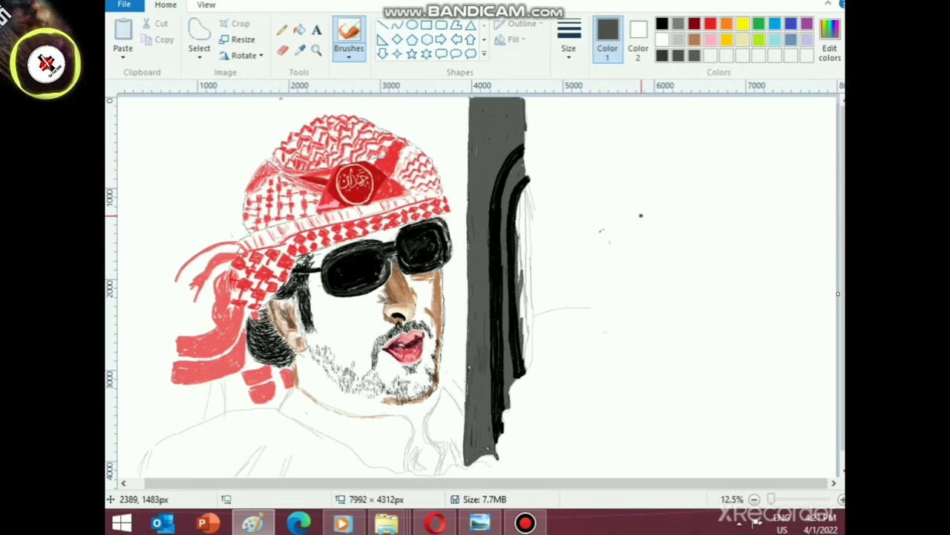
- Switch to black and choose the brush type and stroke thickness for the strip's face-side edge
scroll(641, 215, "up", 1)
left_click_drag(429, 483, 550, 483)
scroll(748, 363, "right", 2)
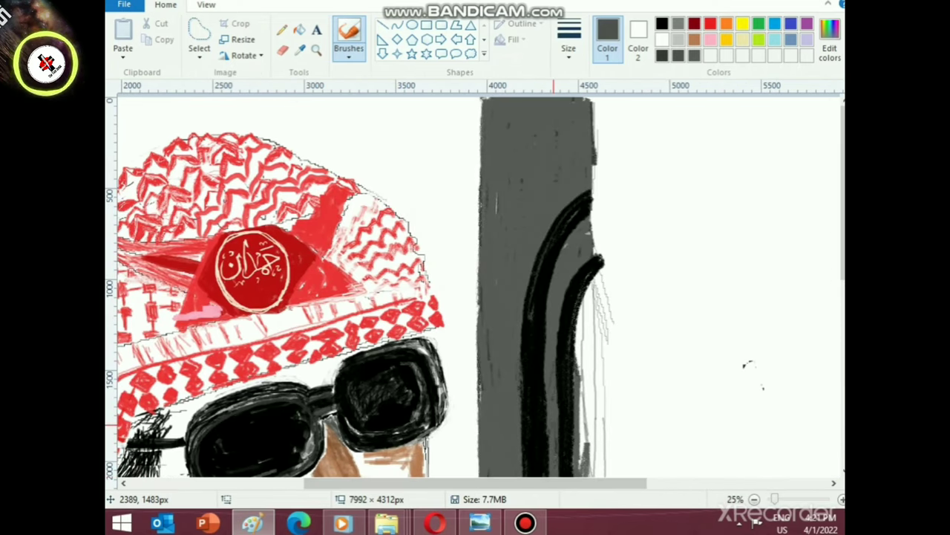
left_click_drag(482, 482, 569, 483)
left_click(662, 24)
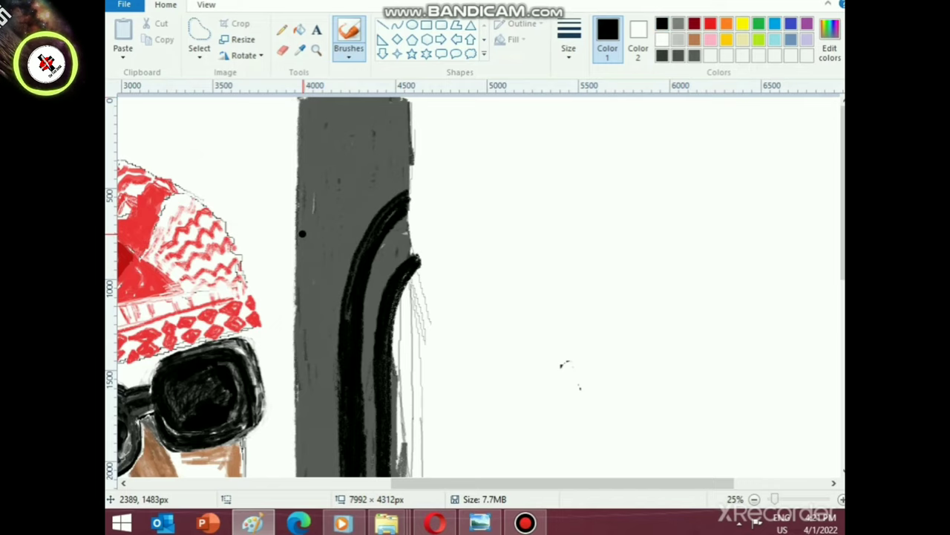
left_click(349, 51)
left_click(378, 111)
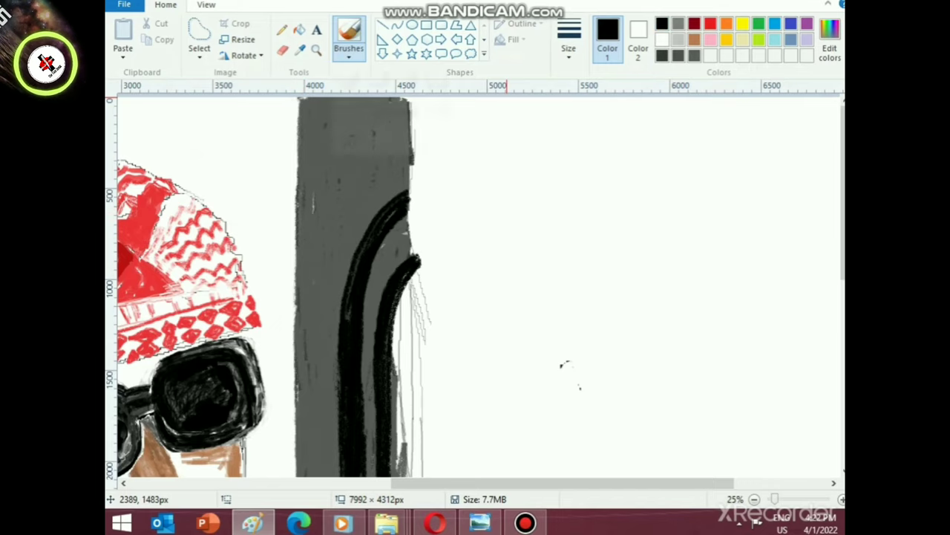
left_click(568, 48)
left_click(577, 109)
left_click(569, 48)
left_click(602, 167)
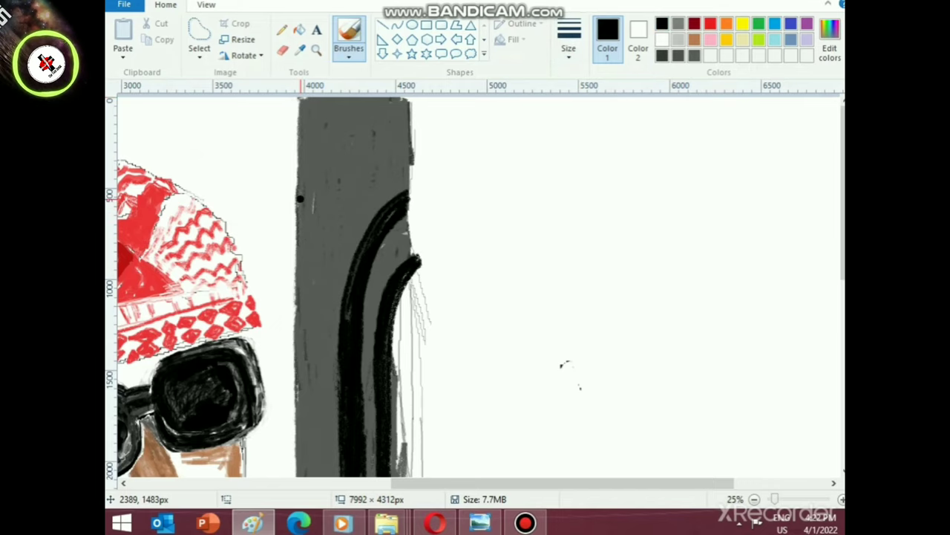
- Paint a wavy black line down the strip's face-side edge from headscarf height past the chin, bulging inward beside the nose
left_click_drag(300, 198, 300, 429)
scroll(306, 317, "down", 2)
left_click_drag(298, 300, 315, 403)
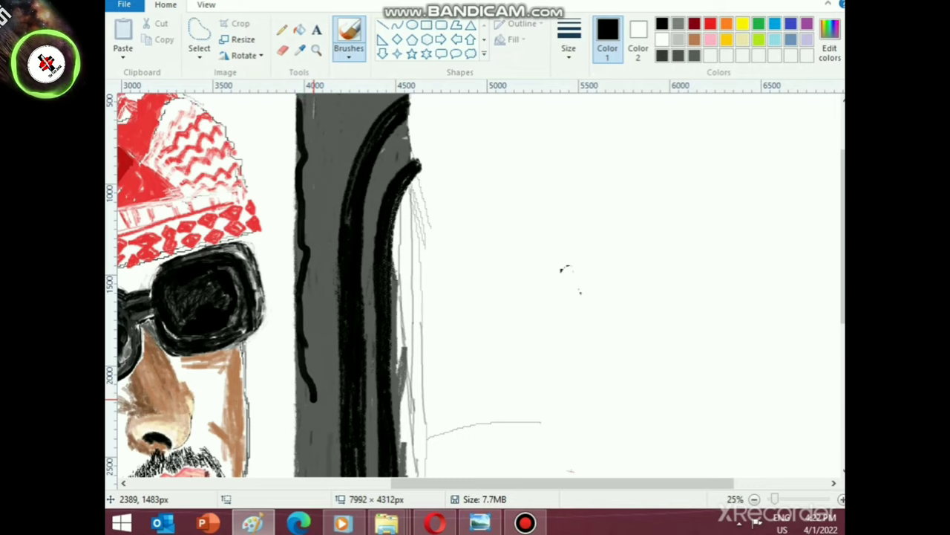
scroll(304, 401, "down", 3)
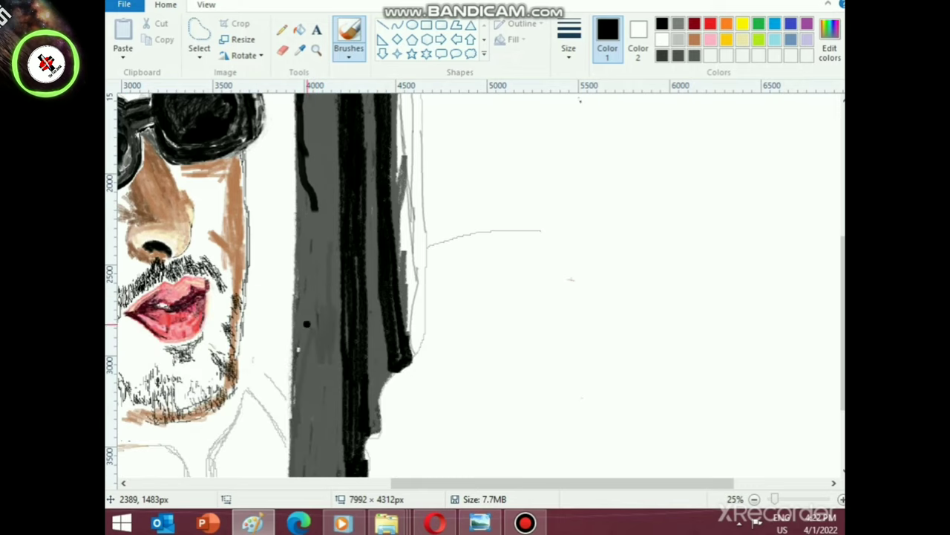
left_click_drag(315, 211, 300, 269)
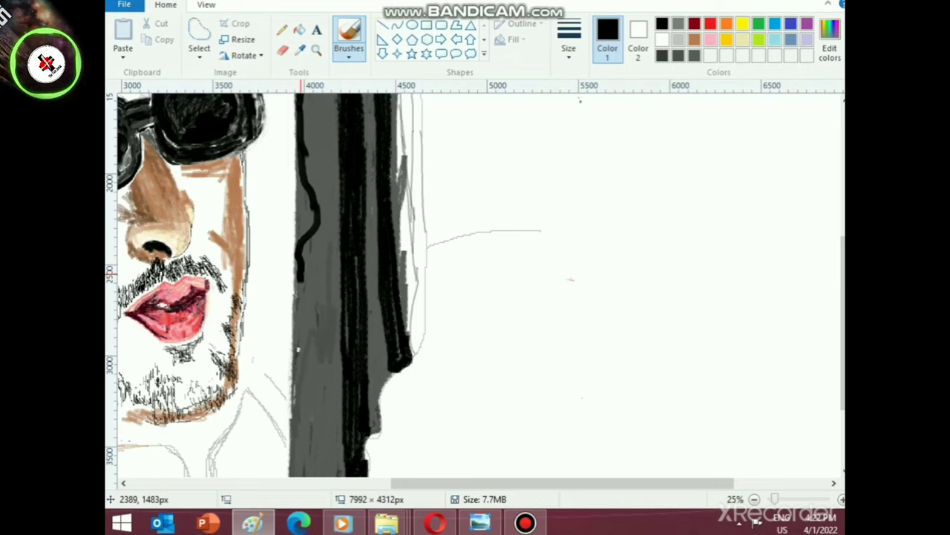
left_click_drag(297, 300, 295, 472)
- Fill the bulge of the wavy edge line beside the nose with solid black
scroll(296, 447, "up", 1)
mouse_move(307, 299)
left_mouse_down()
mouse_move(305, 325)
mouse_move(300, 310)
left_mouse_up()
mouse_move(300, 276)
left_mouse_down()
mouse_move(312, 311)
mouse_move(300, 338)
left_mouse_up()
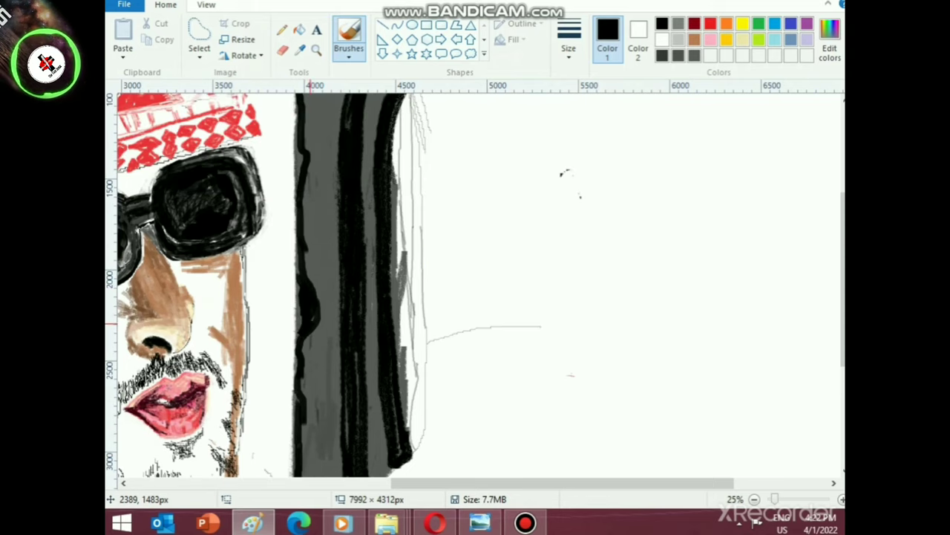
- Thicken the black edge line outward around the bulge beside the nose, undoing one stroke and repainting it
left_click_drag(299, 285, 296, 336)
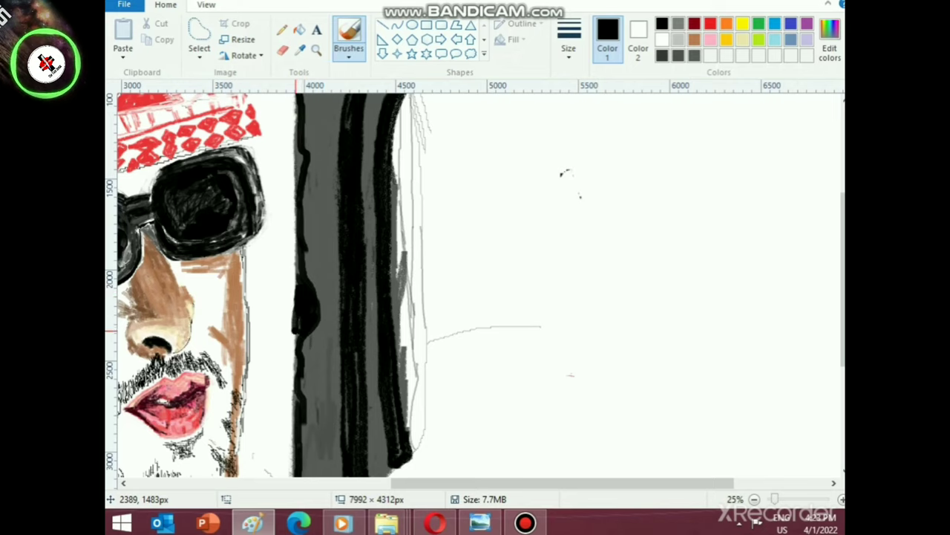
left_click_drag(377, 339, 378, 313)
left_click_drag(303, 243, 303, 309)
left_click_drag(299, 249, 298, 338)
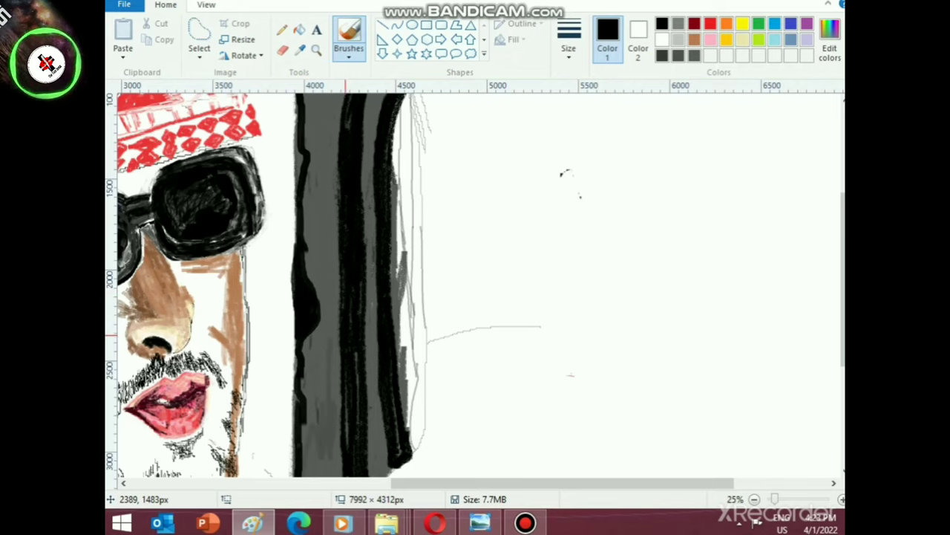
key("ctrl+z")
mouse_move(297, 242)
left_mouse_down()
mouse_move(297, 340)
mouse_move(306, 343)
left_mouse_up()
- Widen the rest of the strip's black face-side edge, from headscarf height down past the chin
scroll(306, 343, "down", 3)
left_click_drag(298, 252, 295, 448)
scroll(308, 307, "up", 3)
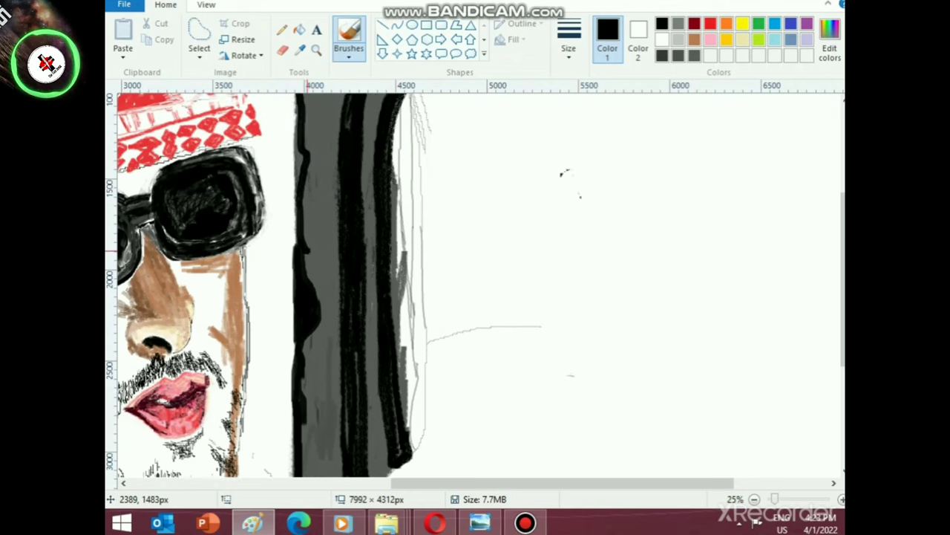
scroll(299, 201, "up", 6)
left_click_drag(299, 202, 294, 391)
scroll(295, 371, "down", 3)
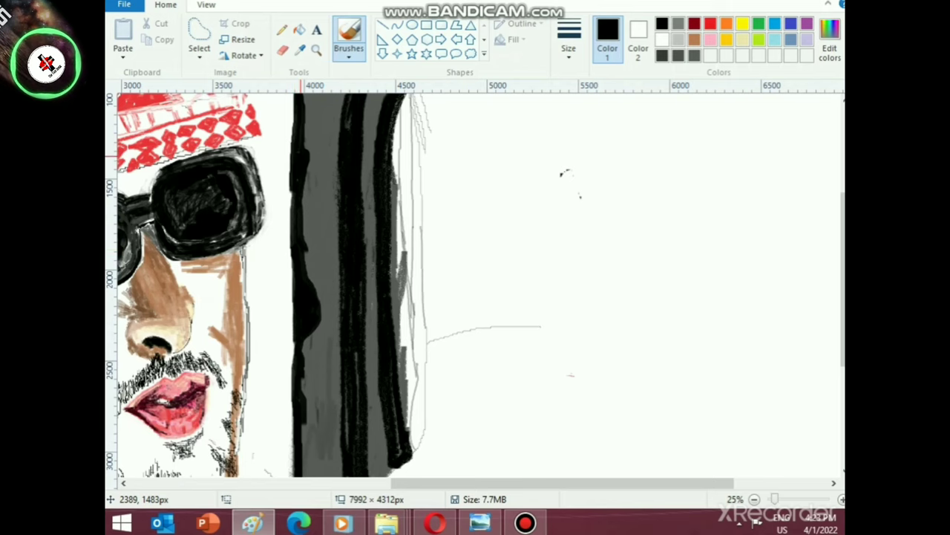
scroll(297, 297, "up", 3)
scroll(297, 297, "down", 3)
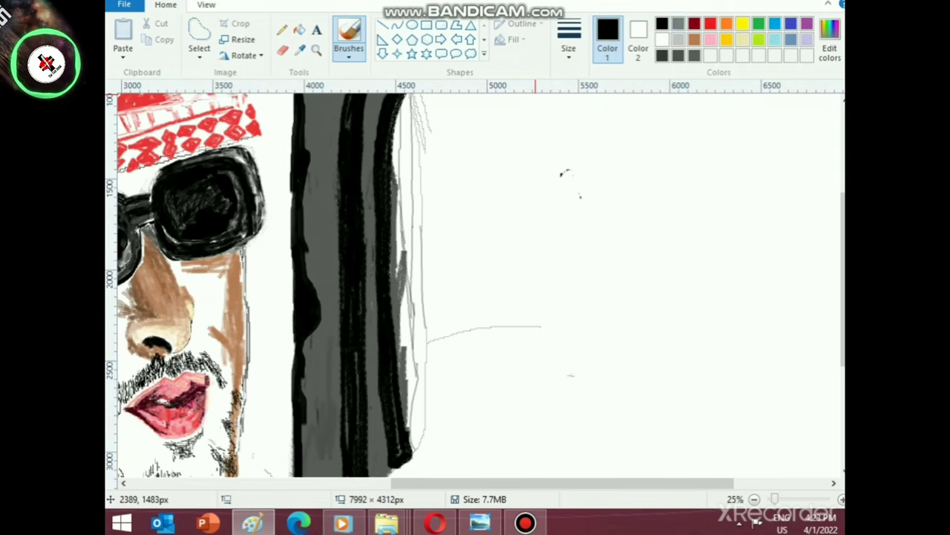
- Switch to white and trim the outer side of the strip's black face-side edge
left_click(662, 40)
scroll(300, 211, "up", 3)
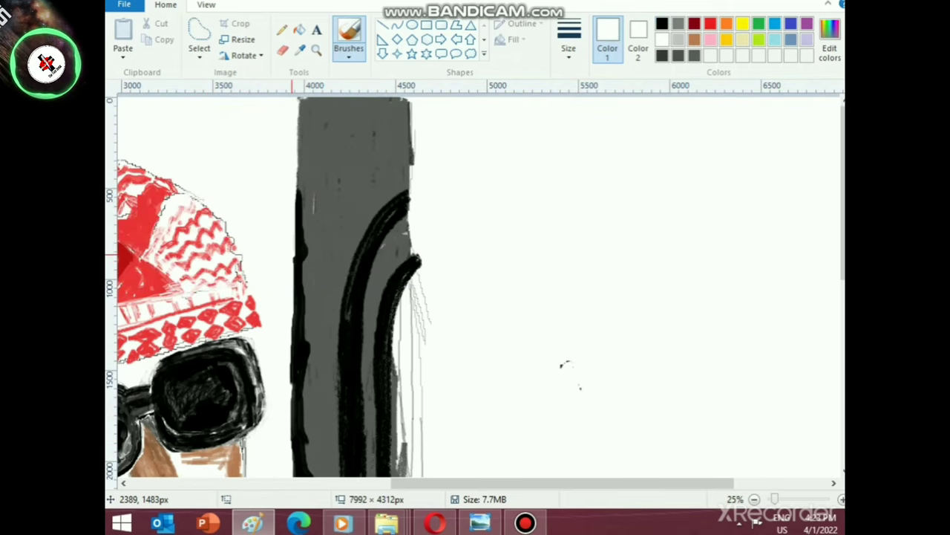
scroll(297, 312, "down", 2)
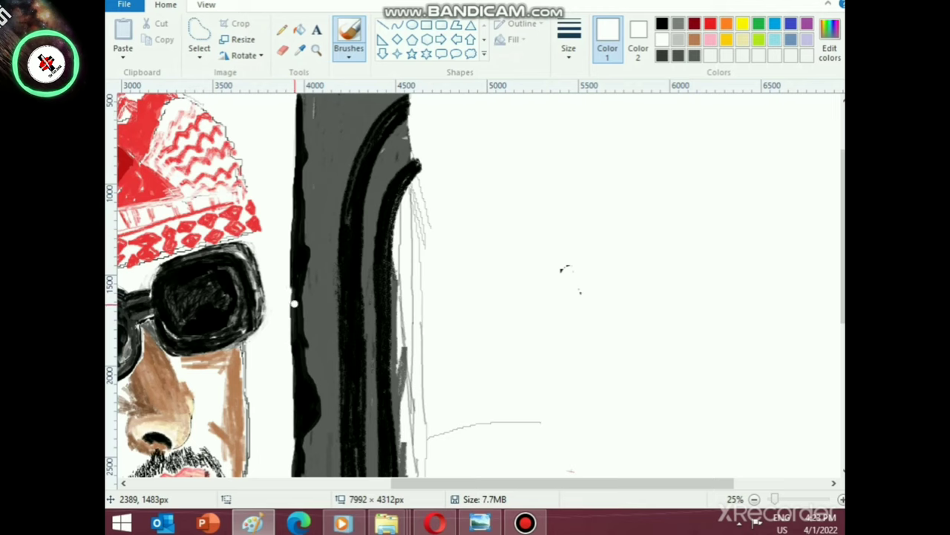
scroll(290, 268, "down", 4)
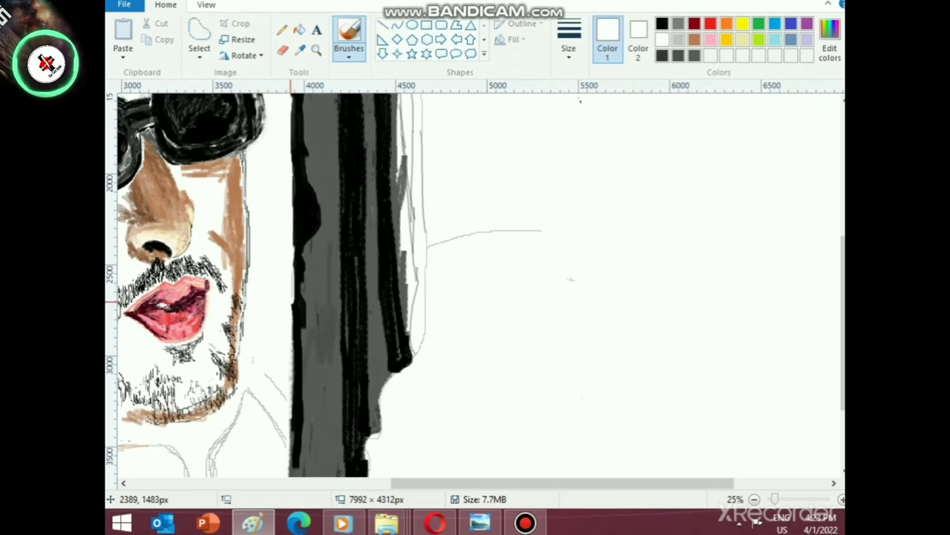
scroll(291, 267, "up", 3)
scroll(333, 320, "down", 1, "ctrl")
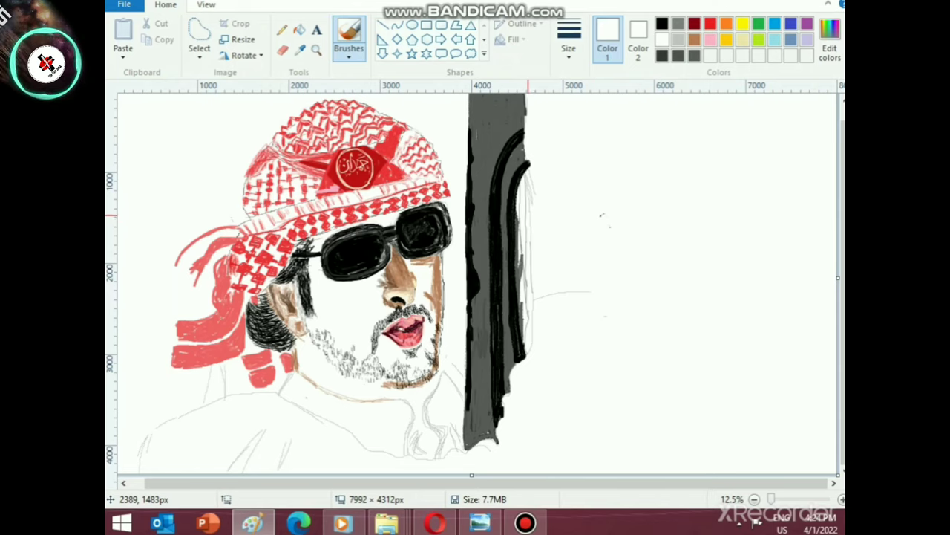
- Switch to the black Pencil and sketch a tall rectangular outline in the blank area beyond the strip's outer edge
left_click(349, 57)
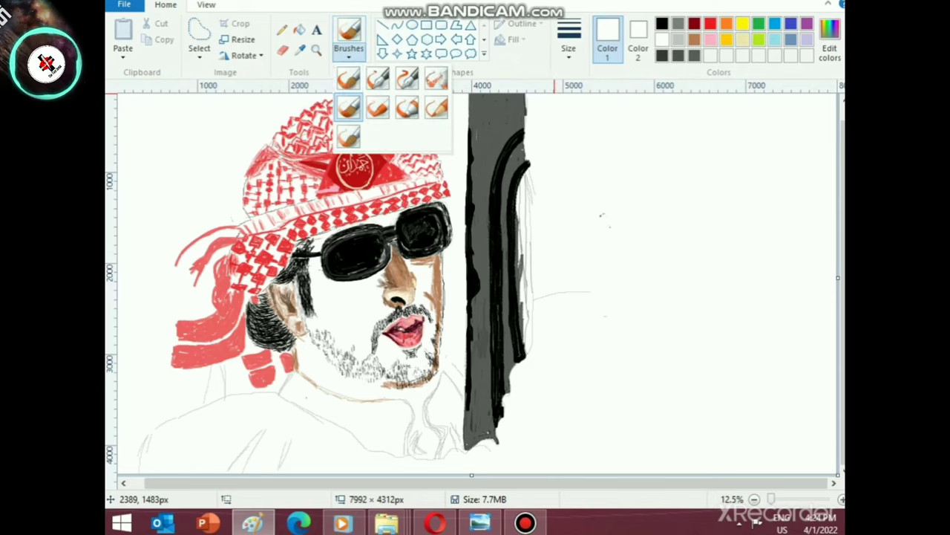
left_click(282, 30)
left_click(662, 23)
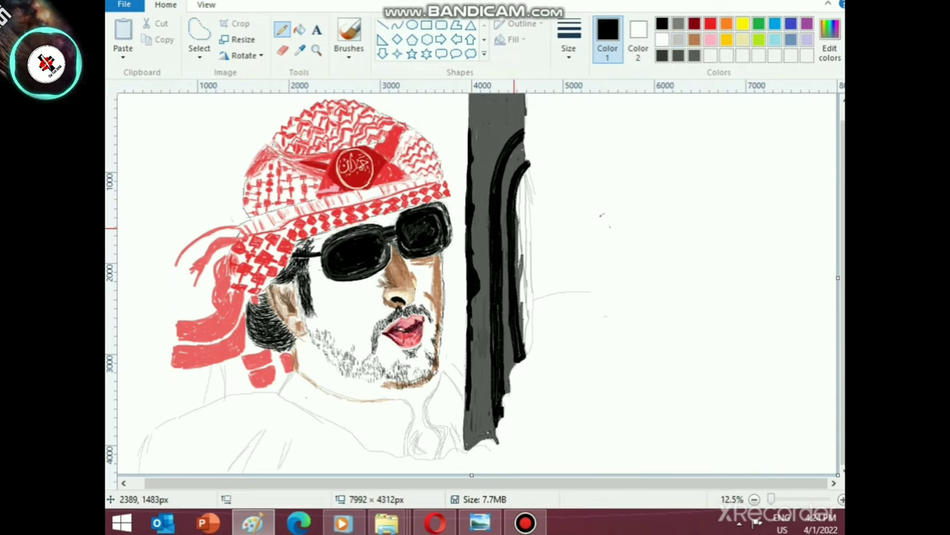
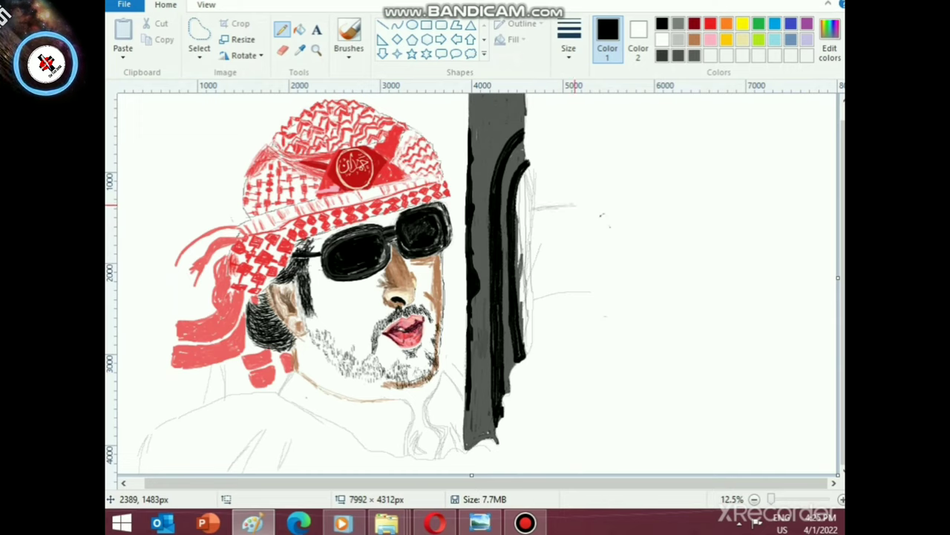
left_click_drag(575, 263, 577, 359)
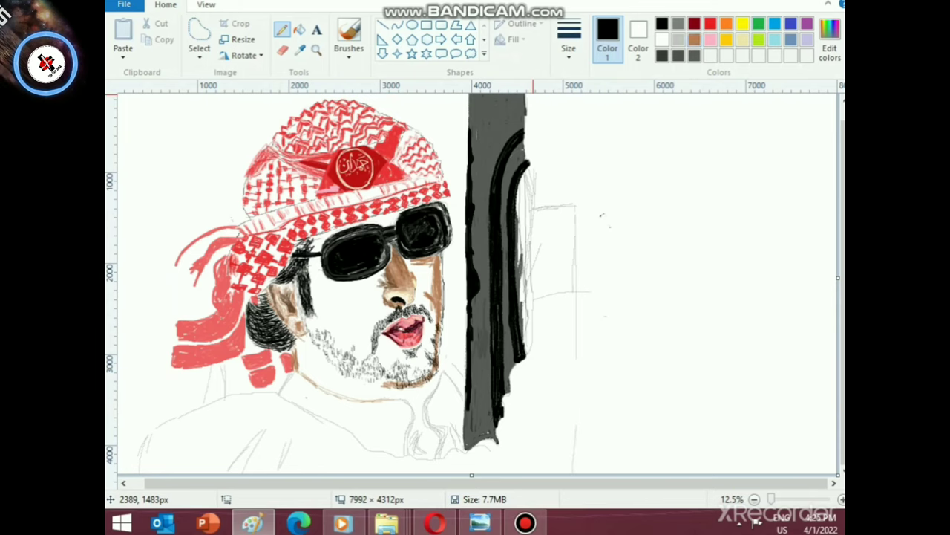
- Mix a light beige from the brown swatch with red 224, green 196 and blue 180
left_click(694, 39)
left_click(830, 40)
left_click_drag(634, 212, 634, 178)
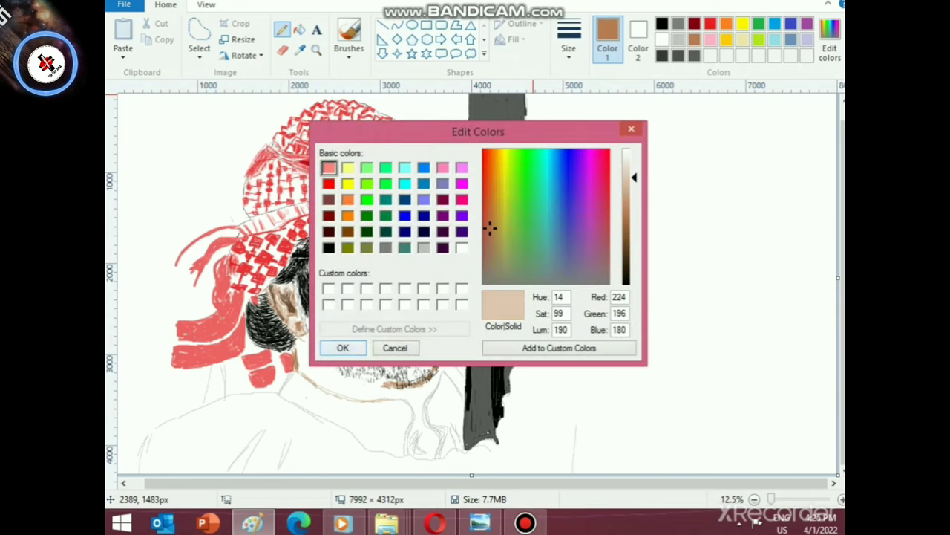
left_click(343, 347)
- Choose a brush and thickness and paint beige down the strip's outer edge and along the top of the sketched rectangle
scroll(575, 236, "up", 1)
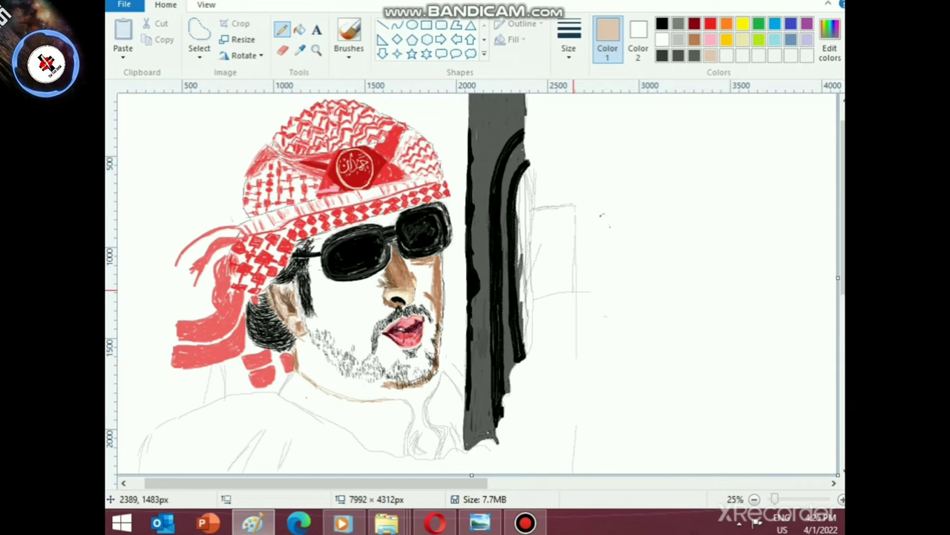
left_click_drag(380, 483, 638, 482)
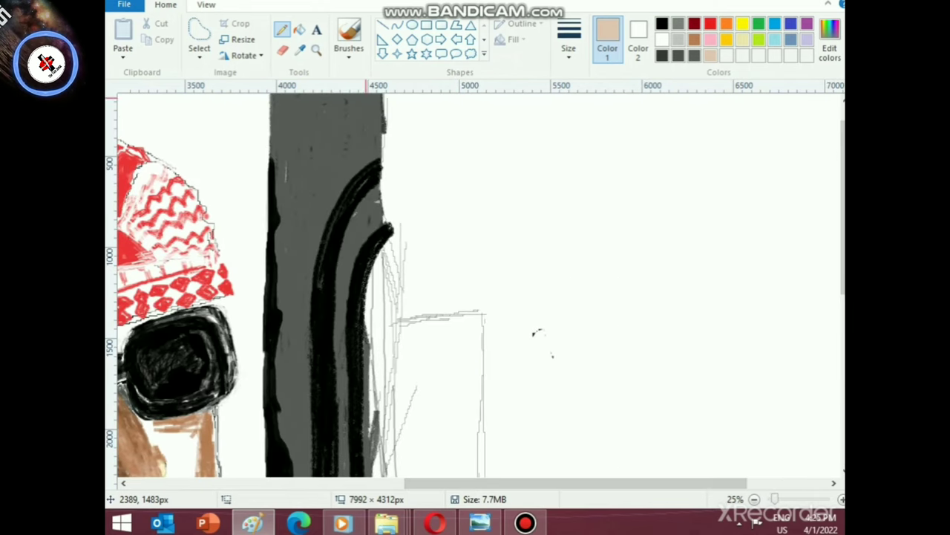
left_click(360, 52)
left_click(436, 106)
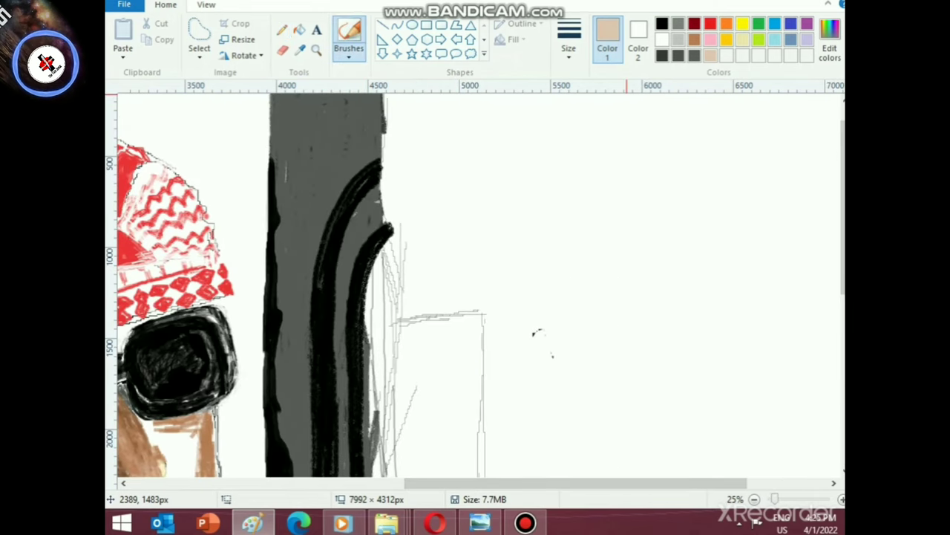
left_click(568, 41)
left_click(602, 172)
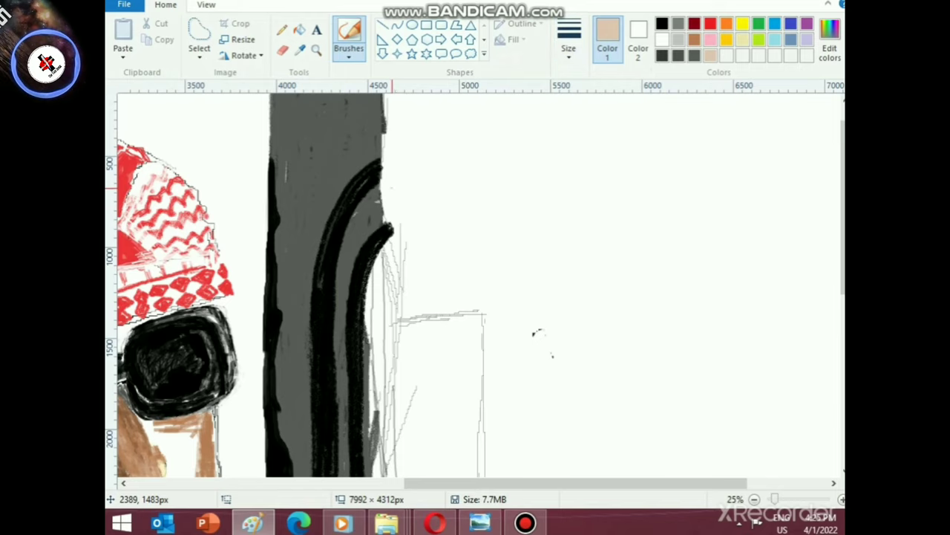
mouse_move(388, 128)
left_mouse_down()
mouse_move(390, 189)
mouse_move(380, 161)
mouse_move(393, 201)
mouse_move(384, 219)
mouse_move(396, 226)
mouse_move(398, 301)
mouse_move(429, 306)
mouse_move(415, 316)
left_mouse_up()
left_click(352, 52)
left_click(350, 107)
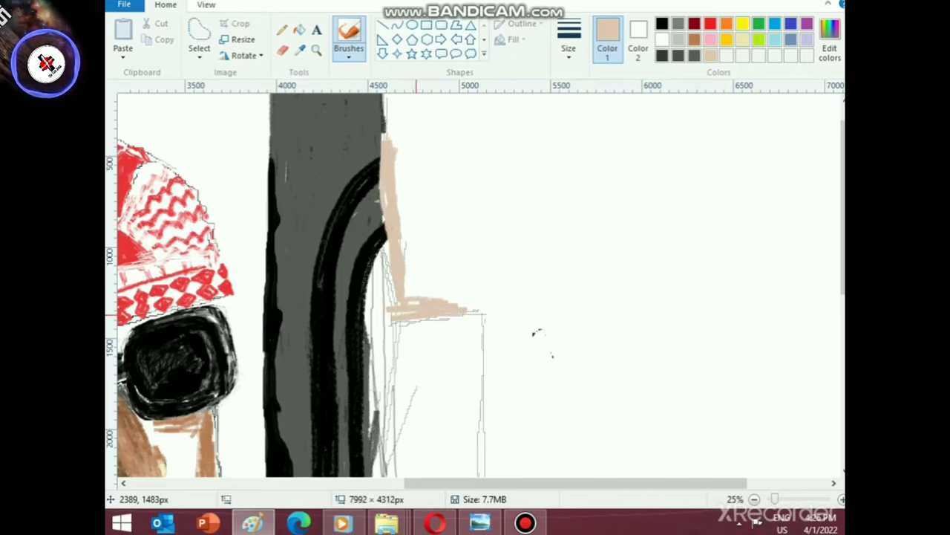
- Fill the sketched rectangle with beige strokes down to its base and scribble beige loops across the area above it
scroll(448, 319, "down", 3)
scroll(456, 297, "up", 4)
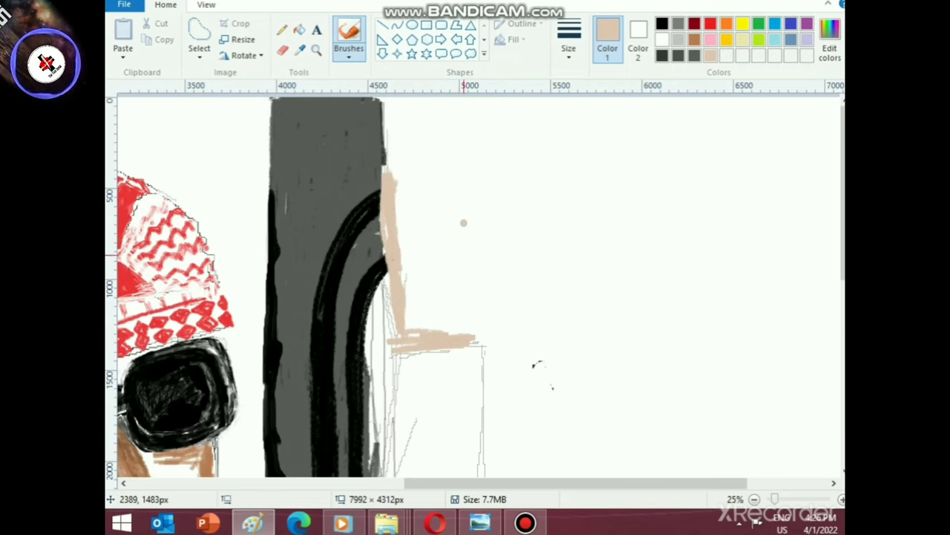
scroll(455, 261, "down", 6)
scroll(456, 261, "up", 6)
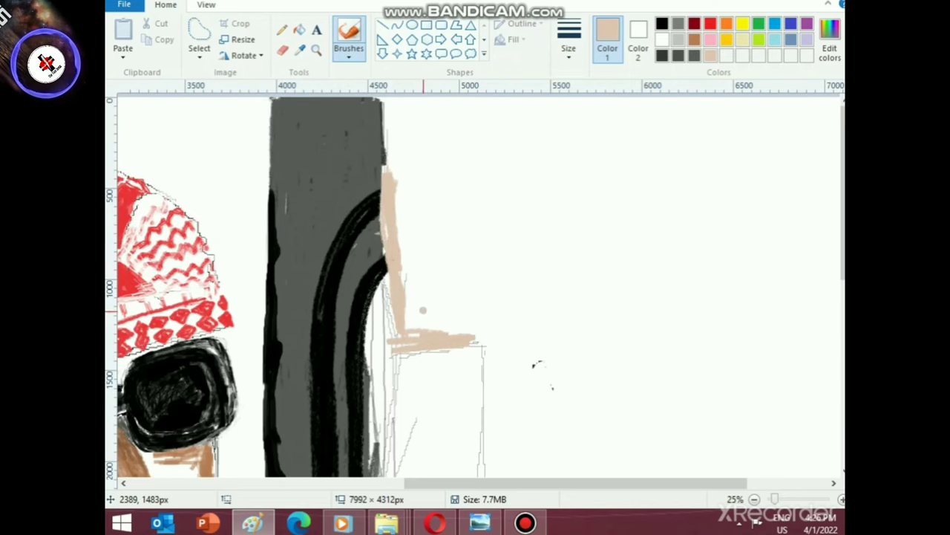
scroll(423, 311, "down", 3)
mouse_move(398, 225)
left_mouse_down()
mouse_move(385, 230)
mouse_move(423, 329)
mouse_move(415, 405)
mouse_move(445, 420)
mouse_move(546, 421)
mouse_move(448, 388)
mouse_move(431, 297)
mouse_move(442, 238)
mouse_move(475, 356)
mouse_move(468, 260)
left_mouse_up()
scroll(468, 260, "up", 3)
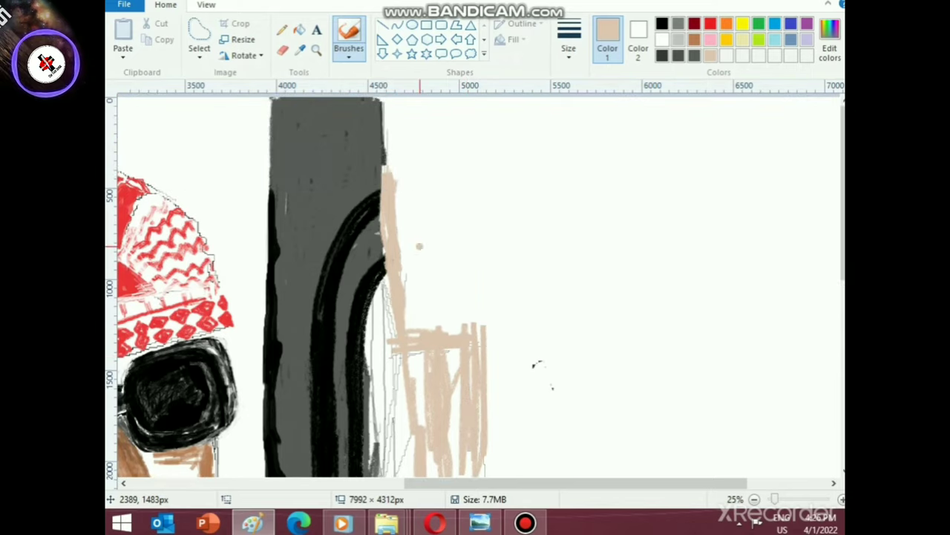
mouse_move(405, 190)
left_mouse_down()
mouse_move(498, 208)
mouse_move(553, 204)
mouse_move(483, 238)
left_mouse_up()
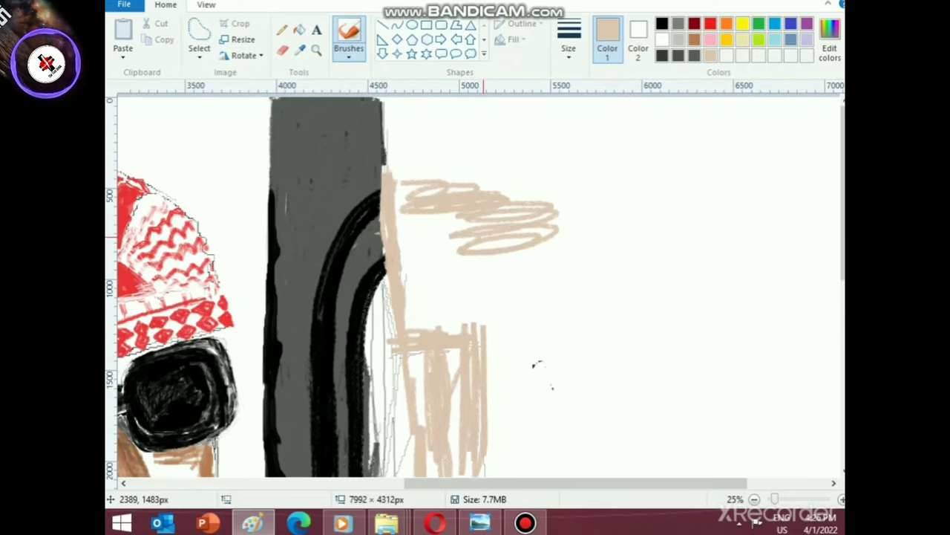
- Switch to brown and scribble zigzag strokes over the upper beige area, edging its strip side
left_click(694, 39)
mouse_move(445, 208)
left_mouse_down()
mouse_move(410, 197)
mouse_move(520, 223)
mouse_move(467, 316)
mouse_move(427, 312)
mouse_move(386, 160)
mouse_move(395, 338)
mouse_move(407, 349)
left_mouse_up()
scroll(409, 349, "down", 2)
left_click_drag(409, 159, 421, 211)
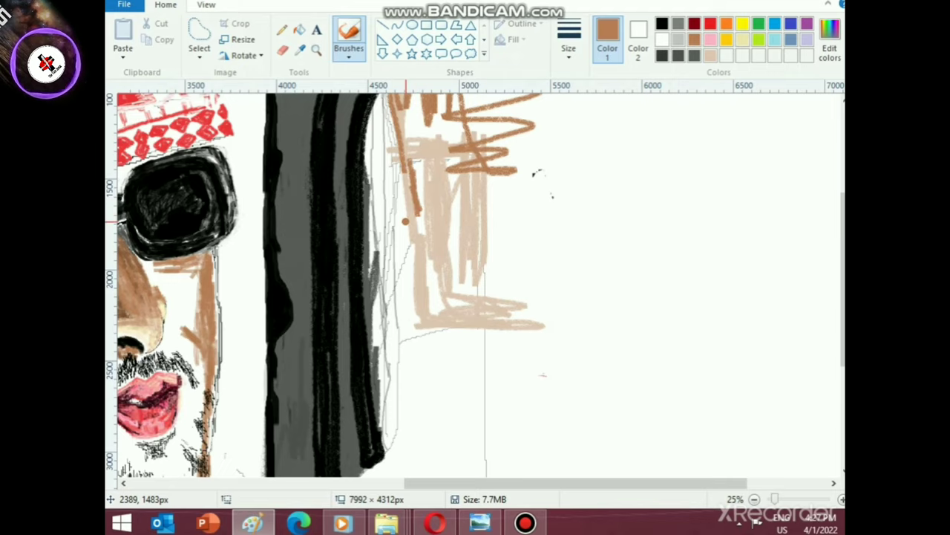
- Trace the beige shape's strip-side contour in brown from the top of the canvas down and along its base
scroll(405, 221, "up", 5)
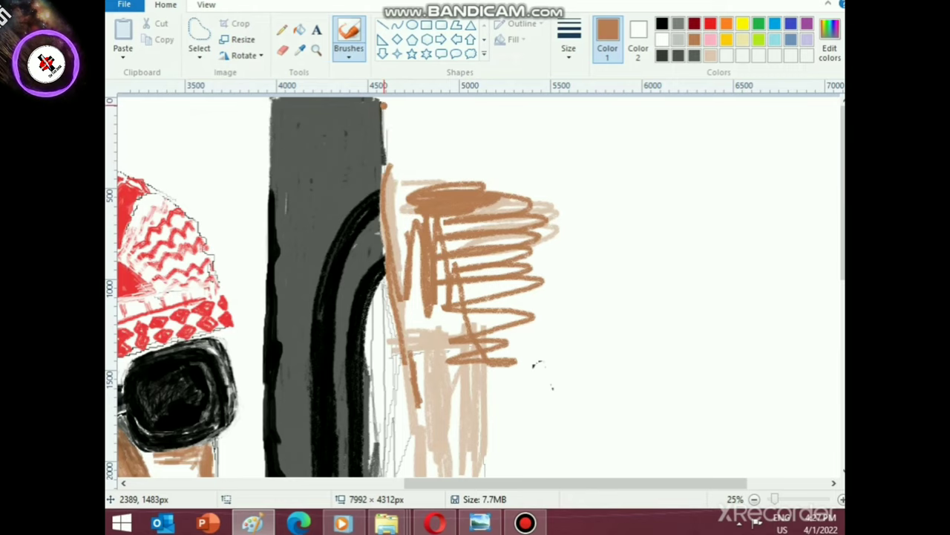
left_click_drag(384, 101, 386, 176)
scroll(421, 182, "down", 2)
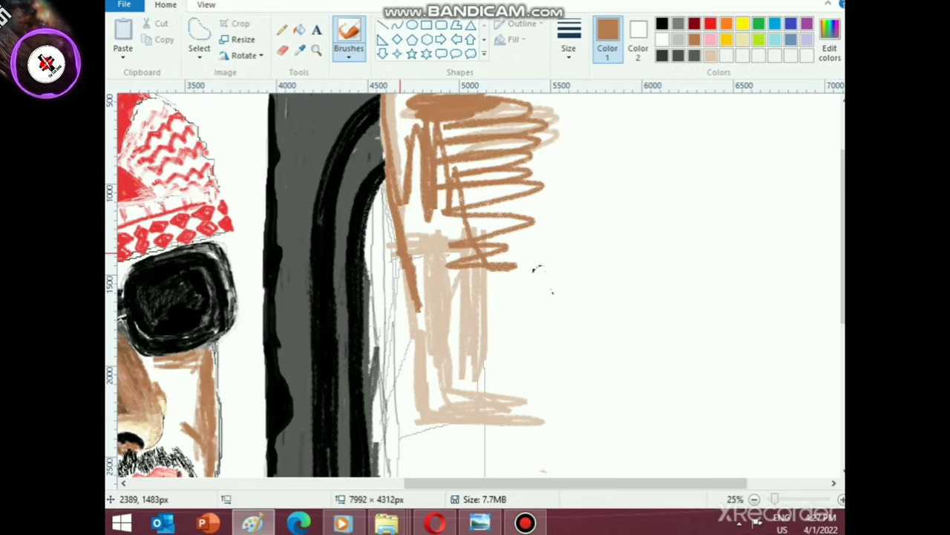
mouse_move(386, 200)
left_mouse_down()
mouse_move(416, 418)
mouse_move(531, 415)
left_mouse_up()
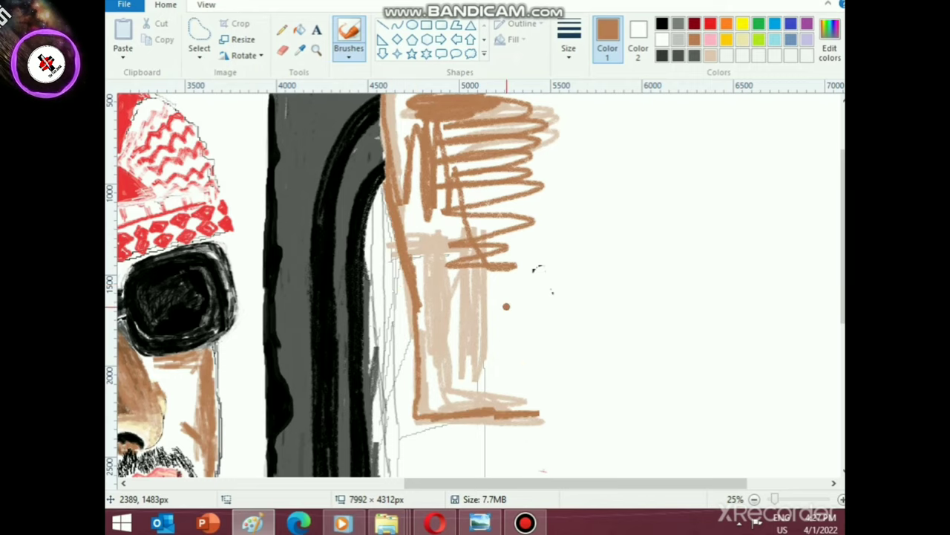
- Set the brush thickness and cover the upper half of the shape with dense brown hatching
scroll(507, 306, "up", 2)
mouse_move(535, 172)
left_mouse_down()
mouse_move(550, 276)
mouse_move(486, 327)
mouse_move(406, 217)
mouse_move(406, 263)
left_mouse_up()
left_click(569, 41)
left_click(601, 165)
mouse_move(418, 196)
left_mouse_down()
mouse_move(394, 241)
mouse_move(414, 241)
mouse_move(394, 240)
mouse_move(456, 330)
mouse_move(471, 403)
mouse_move(416, 307)
left_mouse_up()
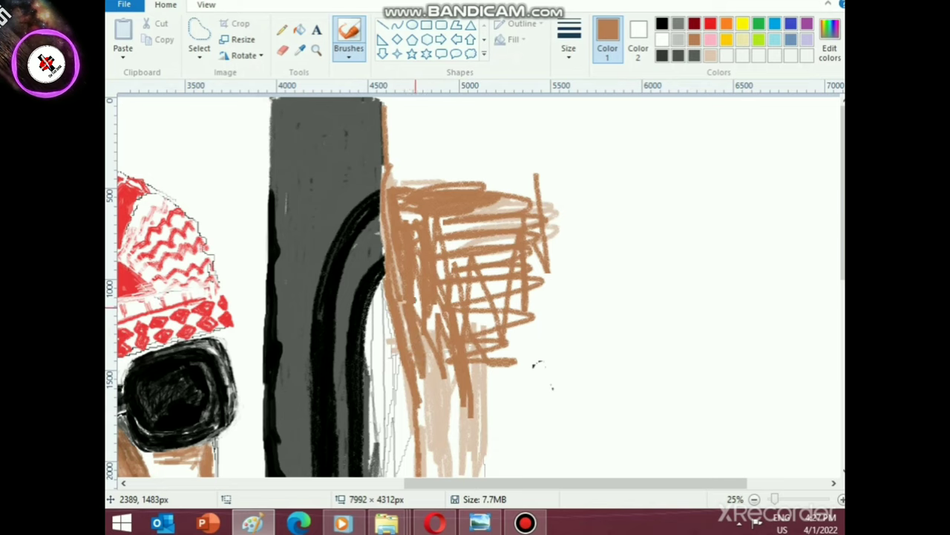
mouse_move(416, 356)
left_mouse_down()
mouse_move(418, 246)
mouse_move(513, 375)
mouse_move(483, 319)
mouse_move(434, 301)
mouse_move(506, 283)
mouse_move(495, 292)
left_mouse_up()
- Extend the brown hatching down to the shape's base and along its outer side
scroll(480, 315, "down", 2)
mouse_move(461, 187)
left_mouse_down()
mouse_move(453, 256)
mouse_move(436, 260)
left_mouse_up()
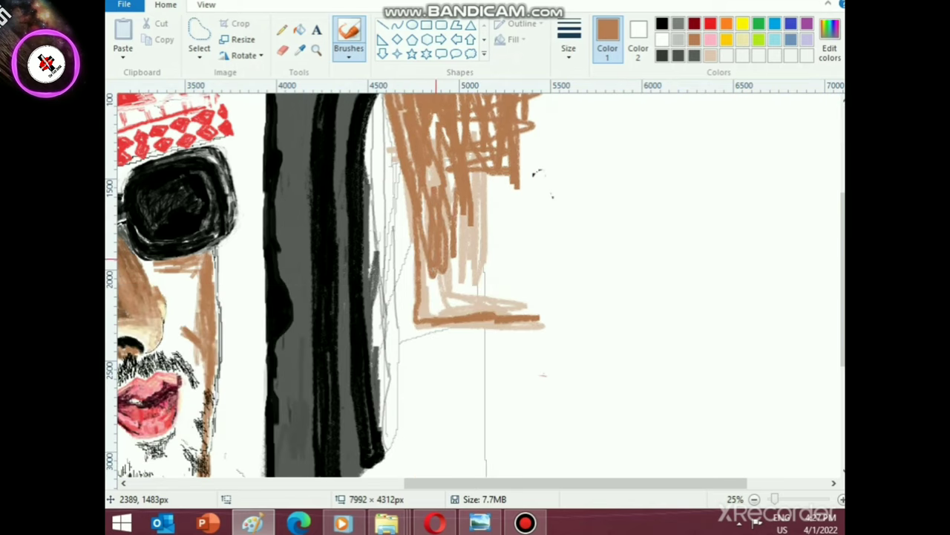
mouse_move(436, 200)
left_mouse_down()
mouse_move(468, 285)
mouse_move(509, 306)
mouse_move(480, 193)
mouse_move(513, 210)
mouse_move(479, 222)
mouse_move(453, 148)
mouse_move(490, 290)
mouse_move(522, 308)
mouse_move(505, 289)
mouse_move(502, 347)
left_mouse_up()
scroll(496, 293, "up", 2)
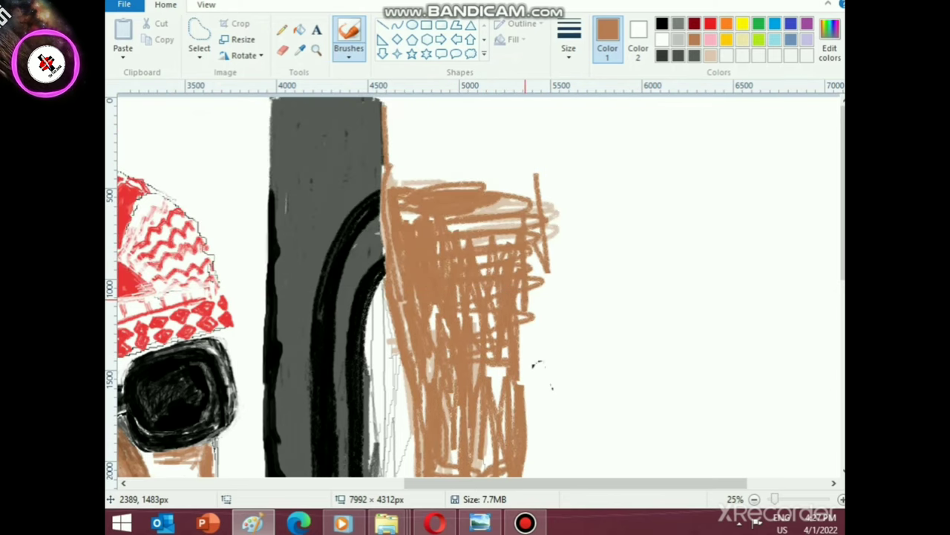
mouse_move(525, 312)
left_mouse_down()
mouse_move(528, 257)
mouse_move(435, 327)
left_mouse_up()
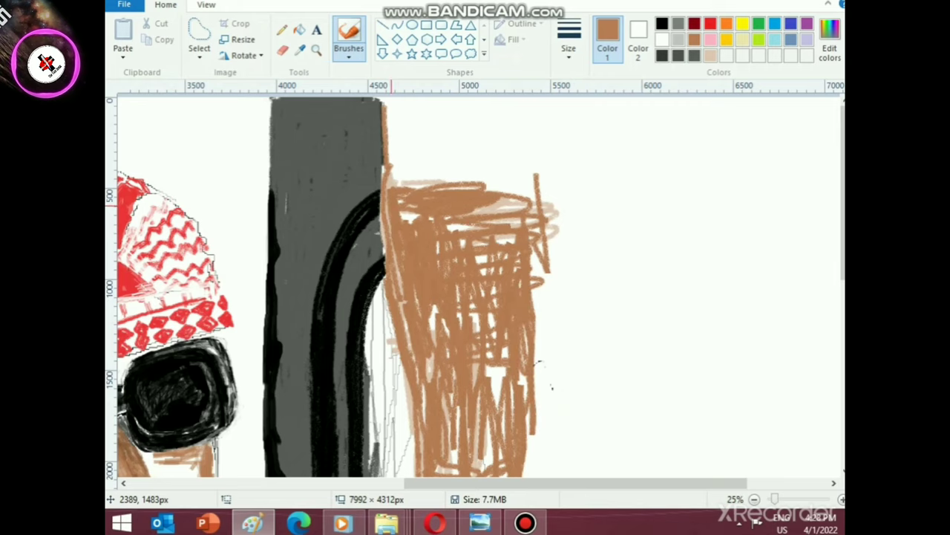
- Outline three rounded finger-like forms in brown above the shape, with lines rising to the top of the canvas
mouse_move(392, 186)
left_mouse_down()
mouse_move(425, 174)
mouse_move(415, 174)
mouse_move(423, 159)
mouse_move(438, 177)
mouse_move(474, 167)
mouse_move(470, 158)
mouse_move(520, 160)
mouse_move(525, 108)
left_mouse_up()
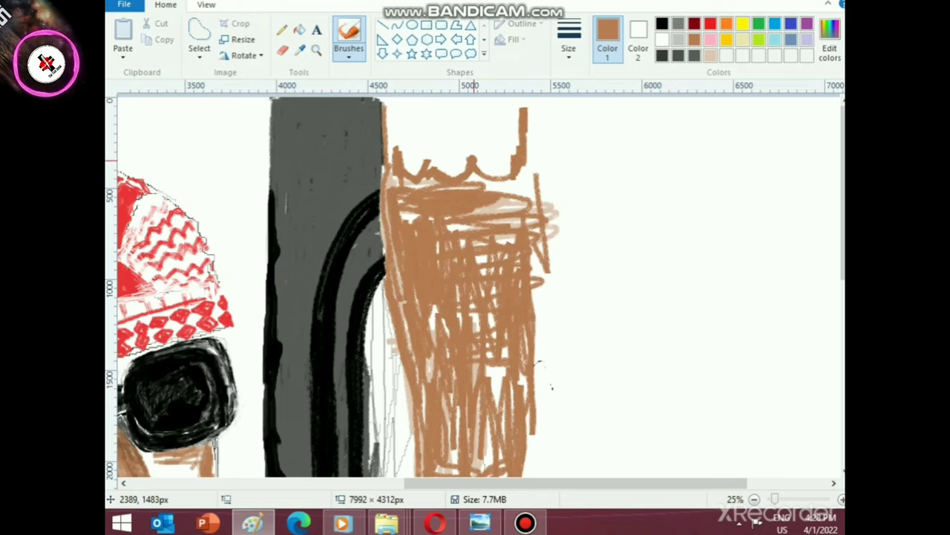
left_click_drag(475, 159, 481, 105)
left_click_drag(429, 160, 441, 102)
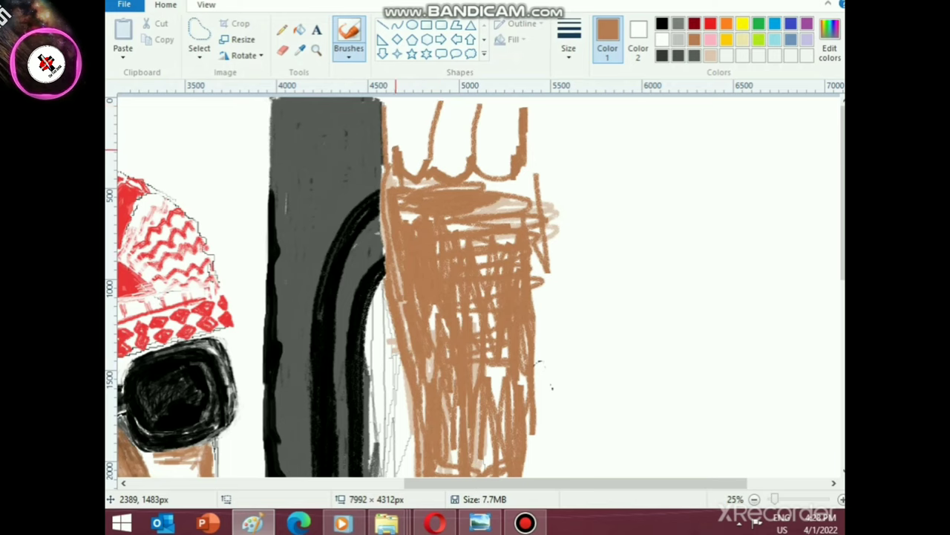
left_click_drag(394, 152, 388, 101)
- Fill the remaining gaps in the lower part and base corner of the shape with brown
scroll(405, 155, "down", 2)
mouse_move(478, 199)
left_mouse_down()
mouse_move(439, 294)
mouse_move(423, 289)
left_mouse_up()
left_click_drag(416, 323, 419, 306)
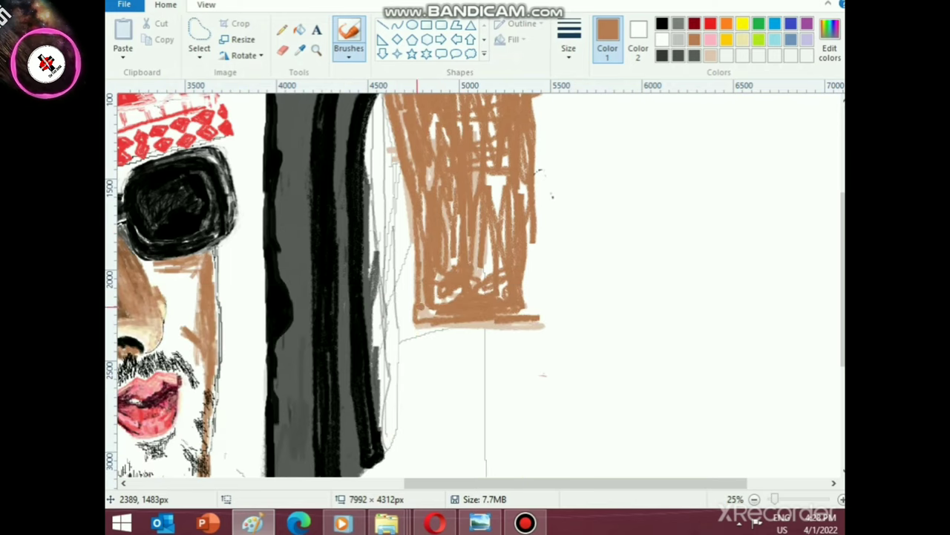
scroll(426, 389, "down", 1)
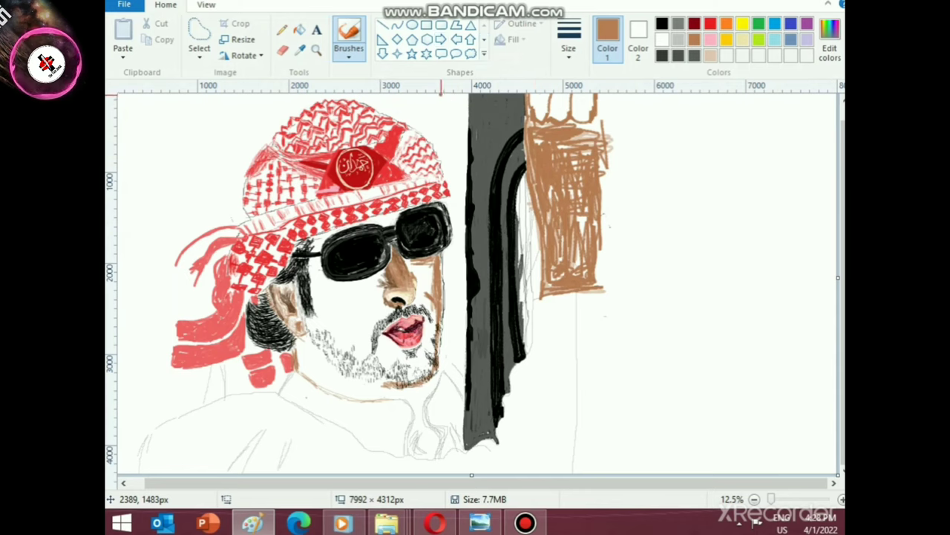
- Mix a light peach drawing color (red 255, green 207, blue 159) by lightening the basic orange
left_click(711, 56)
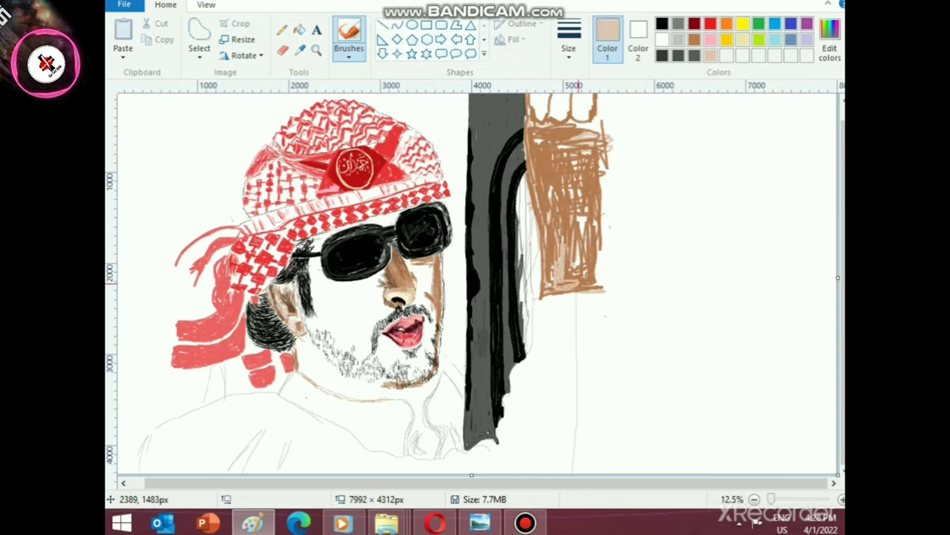
left_click(741, 23)
left_click(829, 44)
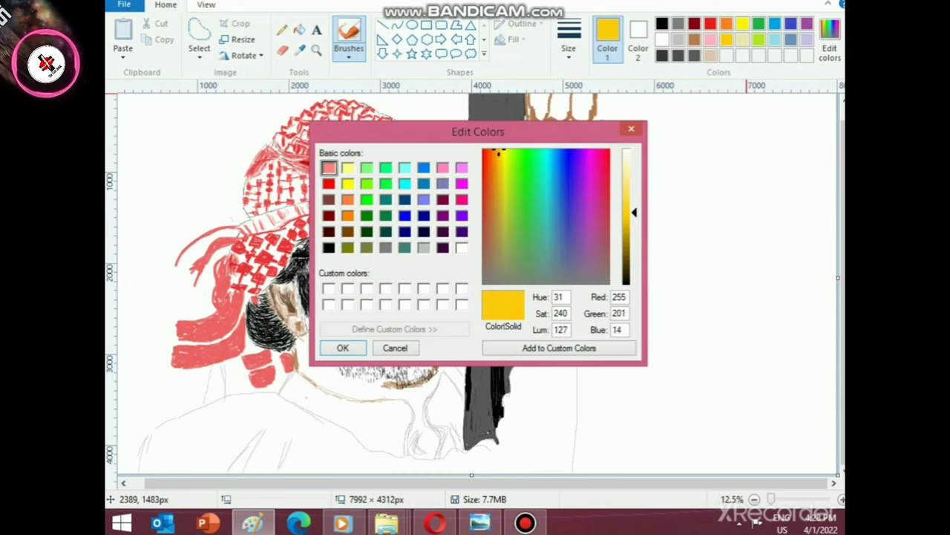
left_click(348, 216)
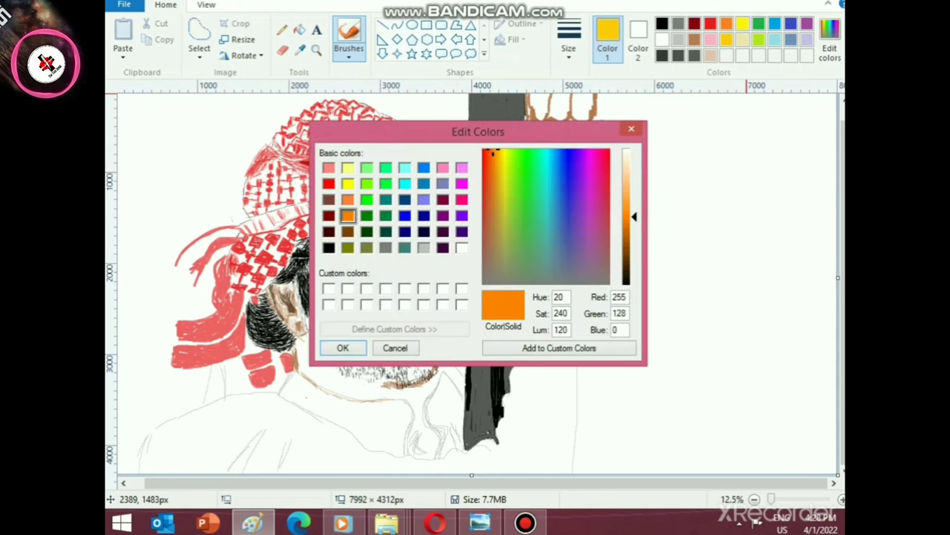
left_click_drag(635, 217, 634, 174)
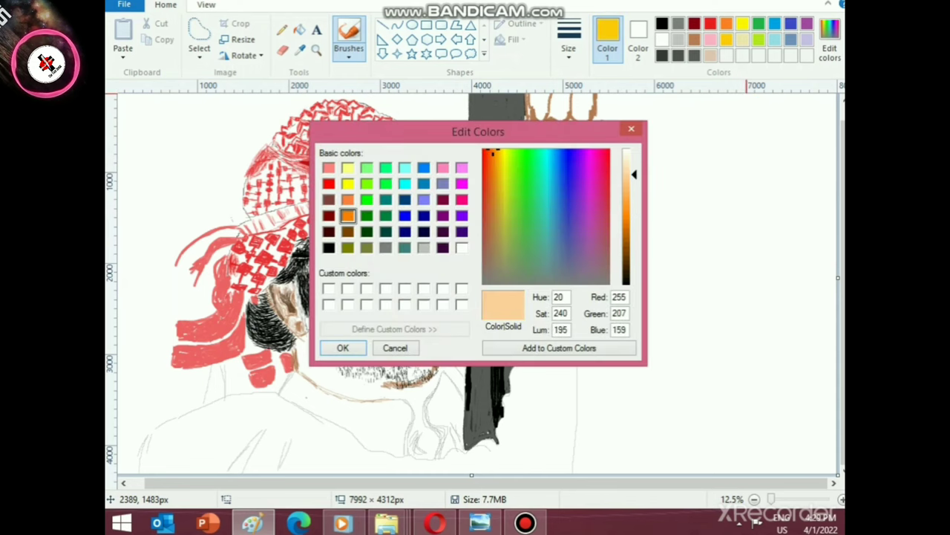
left_click(343, 348)
- Cover most of the brown form with peach vertical strokes, reaching its outer edge and base
mouse_move(580, 220)
left_mouse_down()
mouse_move(589, 223)
mouse_move(585, 178)
mouse_move(594, 208)
mouse_move(561, 193)
mouse_move(545, 200)
mouse_move(555, 256)
mouse_move(562, 238)
mouse_move(550, 252)
mouse_move(563, 279)
left_mouse_up()
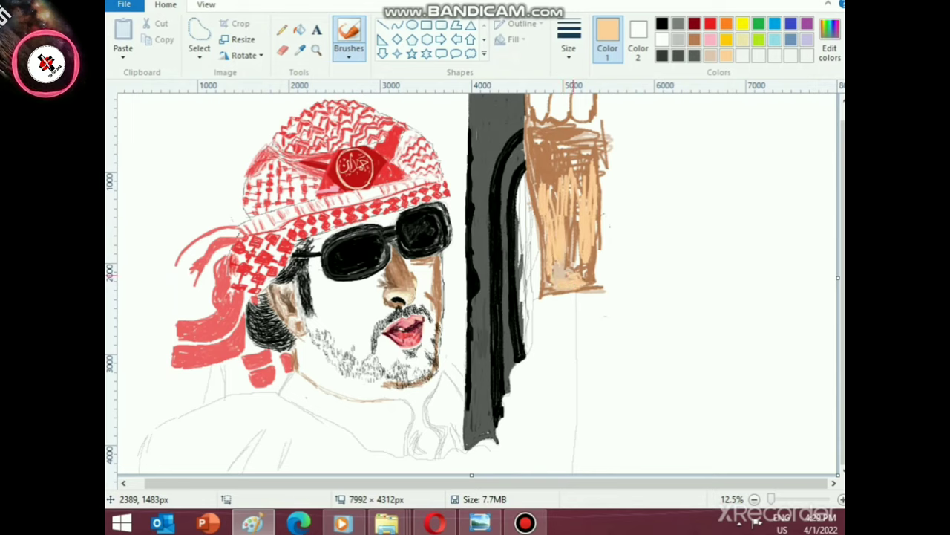
mouse_move(572, 221)
left_mouse_down()
mouse_move(533, 137)
mouse_move(538, 180)
mouse_move(586, 186)
mouse_move(579, 256)
mouse_move(594, 276)
left_mouse_up()
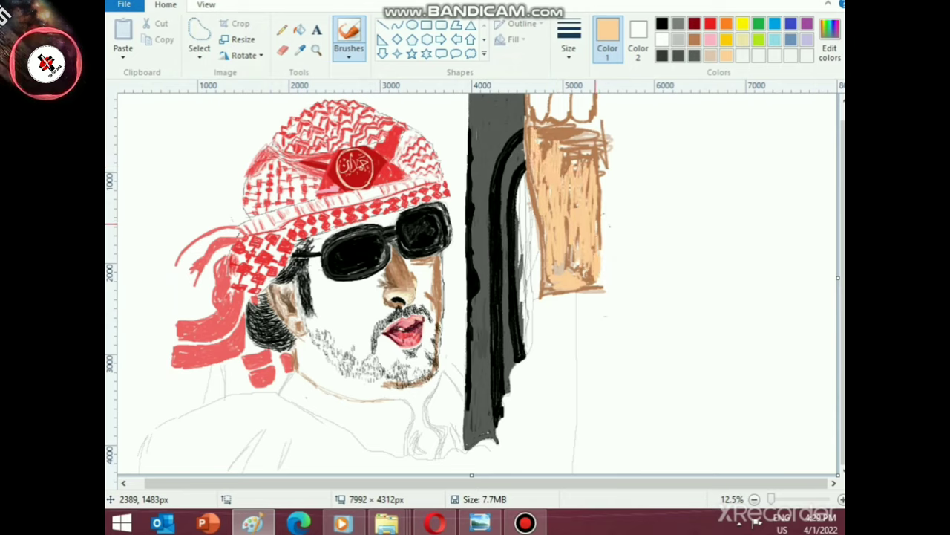
left_click_drag(594, 208, 597, 135)
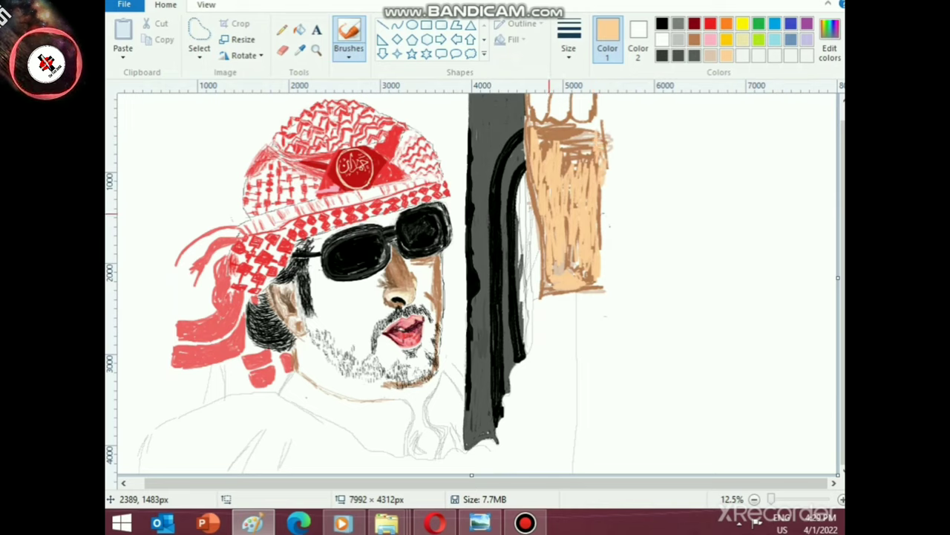
mouse_move(571, 218)
left_mouse_down()
mouse_move(564, 270)
mouse_move(590, 284)
left_mouse_up()
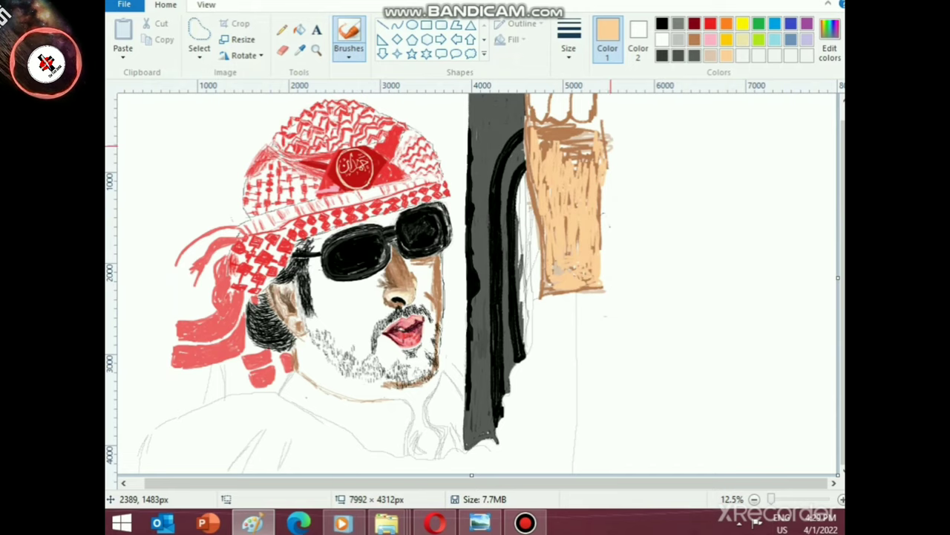
- Add brown shading strokes down the middle of the form and touch up its lower outer edge in peach
left_click(694, 40)
mouse_move(555, 179)
left_mouse_down()
mouse_move(566, 211)
mouse_move(580, 201)
mouse_move(577, 223)
mouse_move(585, 167)
mouse_move(573, 163)
left_mouse_up()
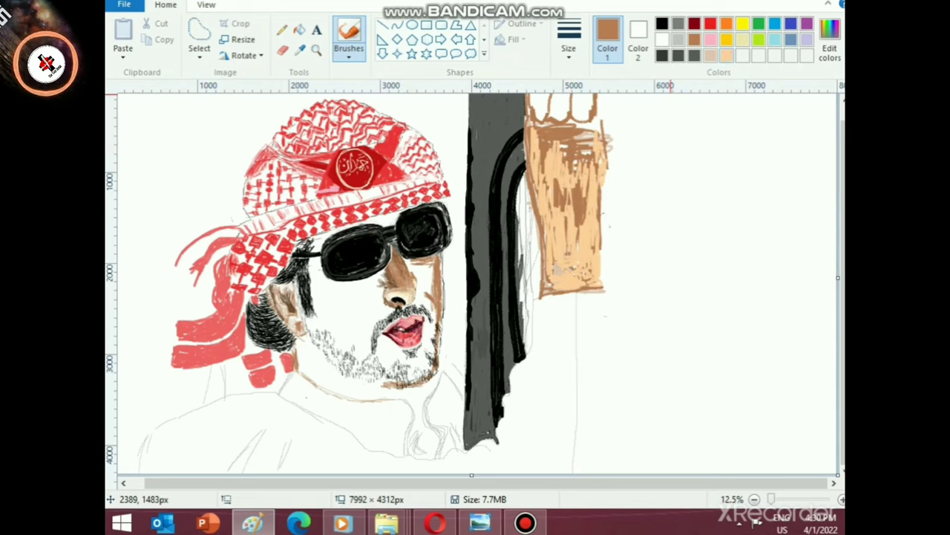
left_click(727, 56)
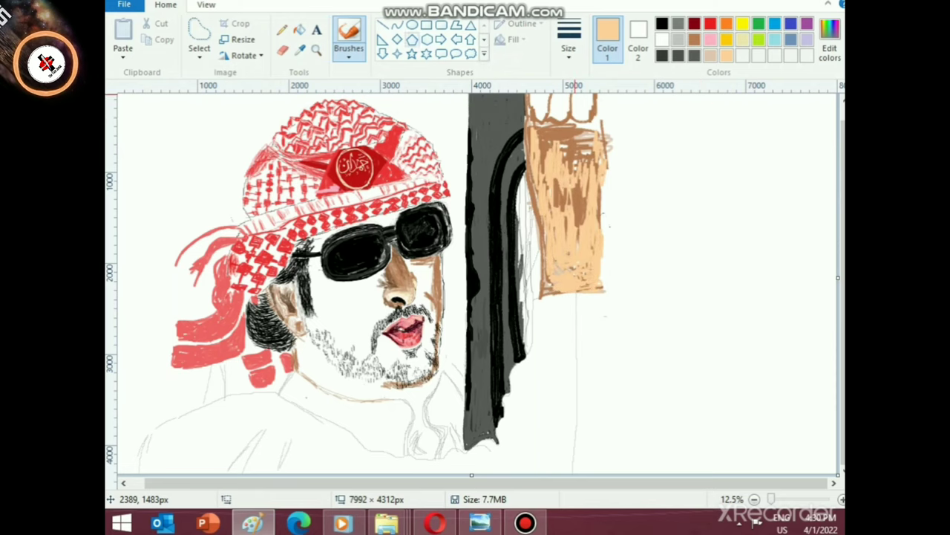
- Change the brush and its size, and streak the middle of the form with thin peach and brown lines
left_click(349, 48)
left_click(436, 108)
left_click(569, 45)
left_click(573, 167)
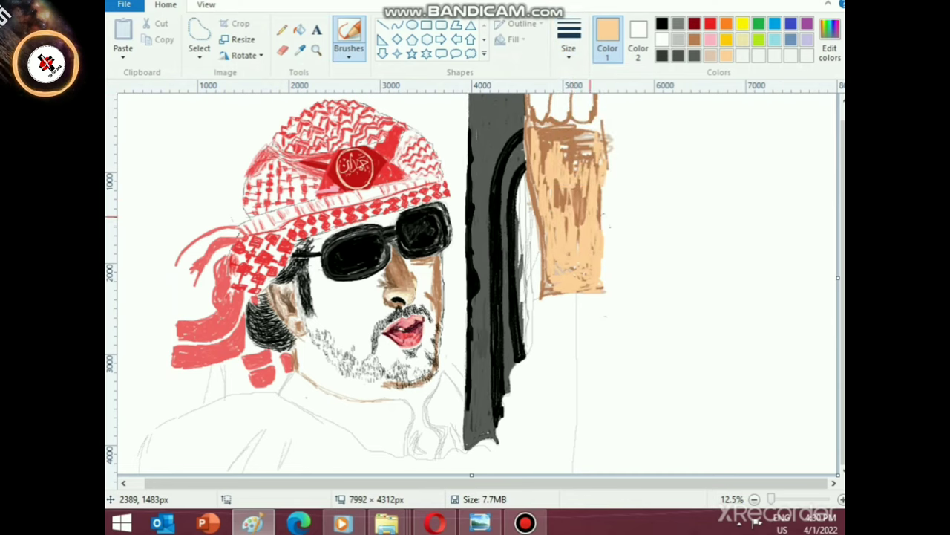
mouse_move(597, 147)
left_mouse_down()
mouse_move(557, 139)
mouse_move(571, 130)
left_mouse_up()
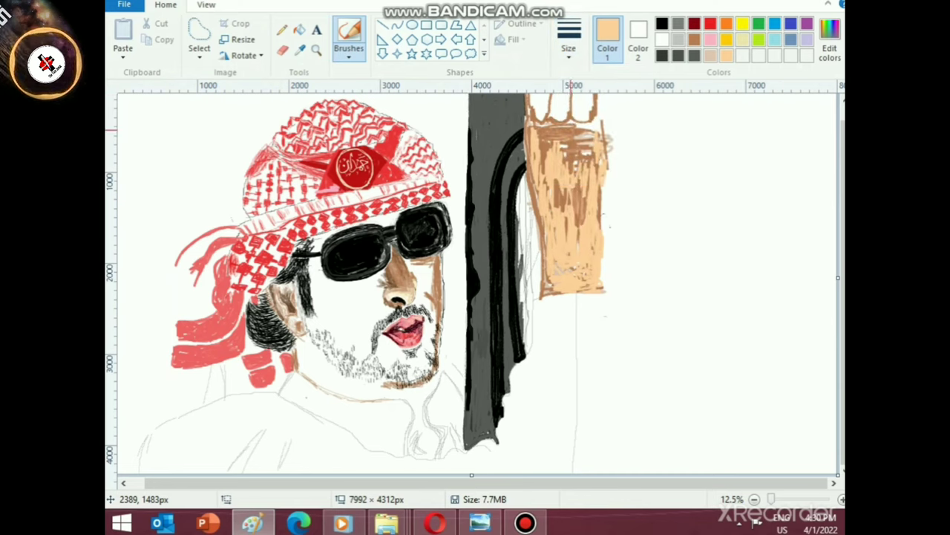
left_click(694, 40)
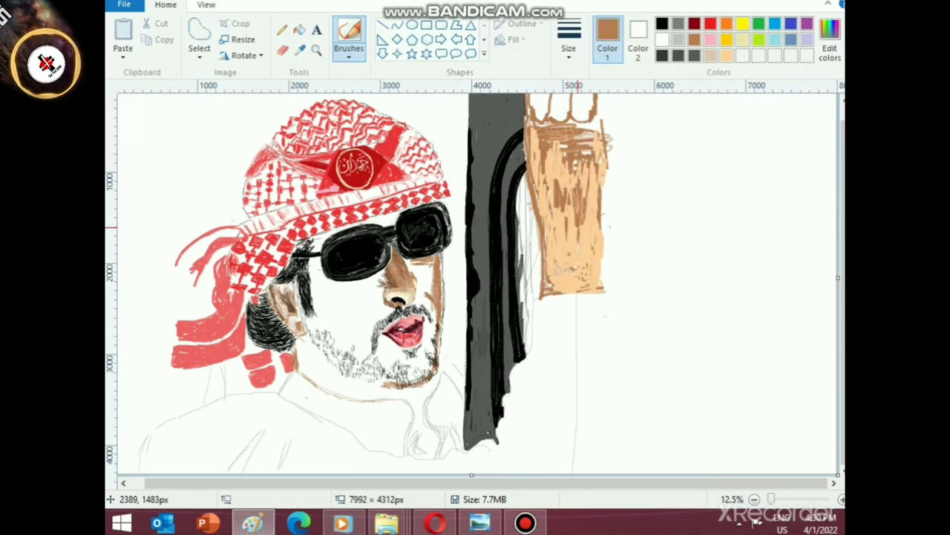
mouse_move(572, 218)
left_mouse_down()
mouse_move(559, 237)
mouse_move(557, 210)
left_mouse_up()
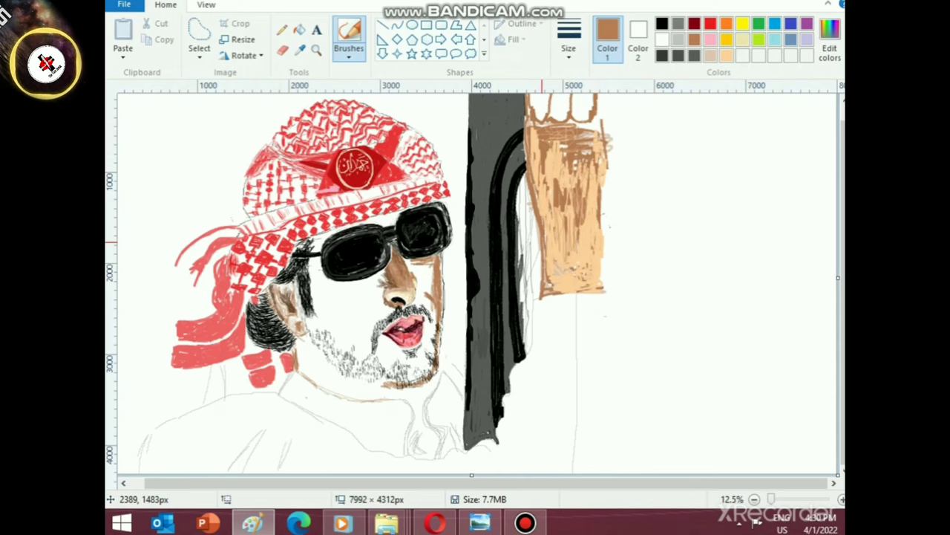
- Hatch the brown band and upper part of the form with thin light-tan and peach lines
scroll(542, 242, "up", 1)
left_click_drag(246, 483, 579, 484)
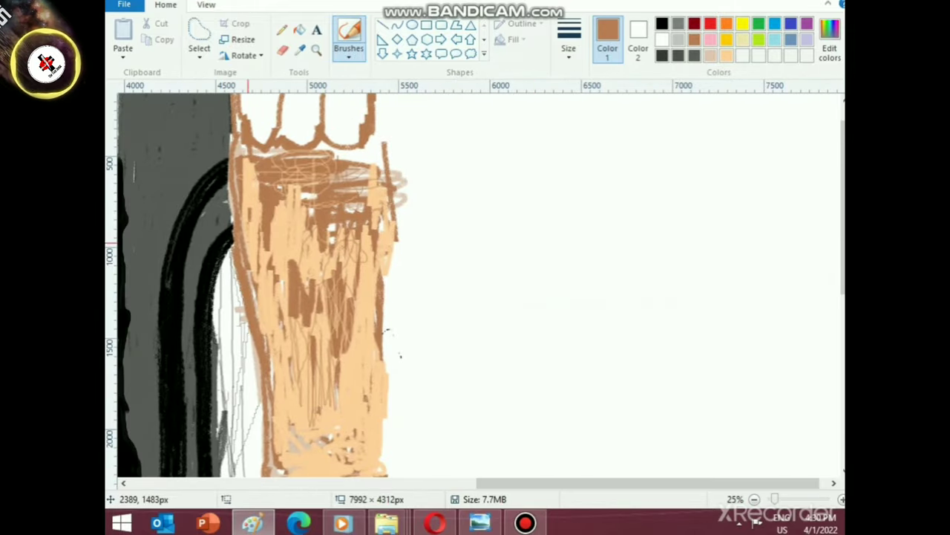
left_click(710, 56)
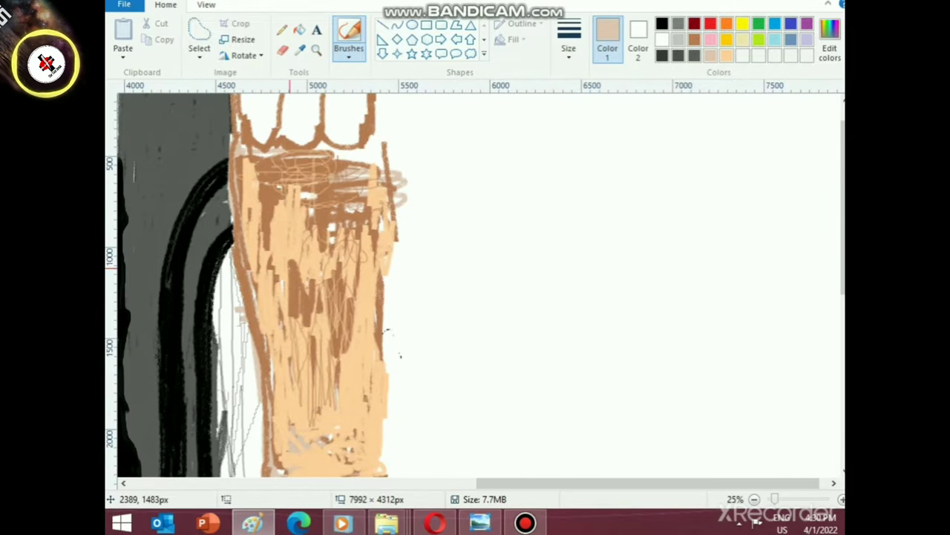
left_click_drag(344, 205, 399, 196)
left_click(727, 55)
mouse_move(313, 200)
left_mouse_down()
mouse_move(272, 216)
mouse_move(268, 190)
mouse_move(265, 236)
mouse_move(272, 165)
mouse_move(288, 160)
mouse_move(260, 172)
mouse_move(282, 172)
mouse_move(321, 139)
mouse_move(368, 178)
mouse_move(311, 195)
mouse_move(321, 250)
mouse_move(269, 268)
mouse_move(295, 223)
mouse_move(287, 296)
left_mouse_up()
- Add thin brown cross-hatching to the form's upper inner area and its lower middle
left_click(694, 40)
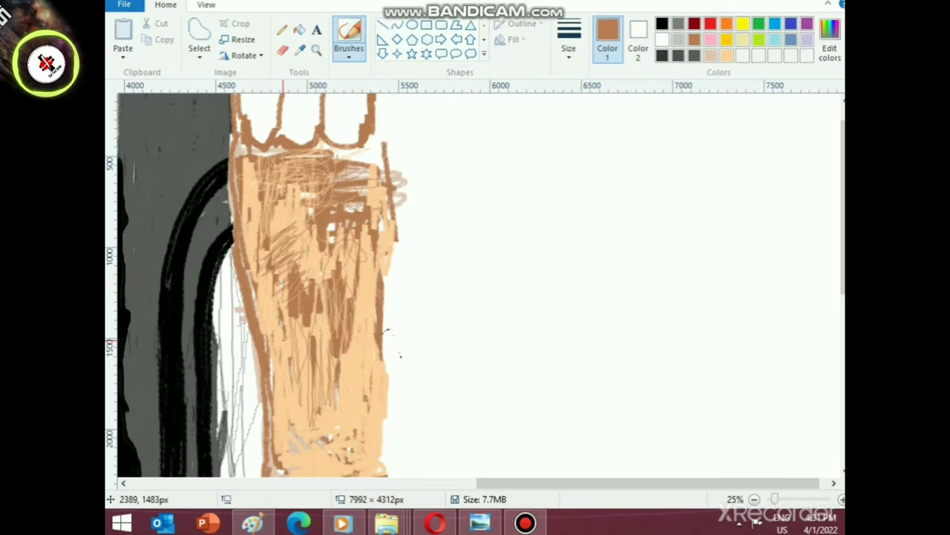
mouse_move(355, 361)
left_mouse_down()
mouse_move(336, 401)
mouse_move(350, 427)
mouse_move(365, 429)
left_mouse_up()
left_click_drag(349, 380, 319, 410)
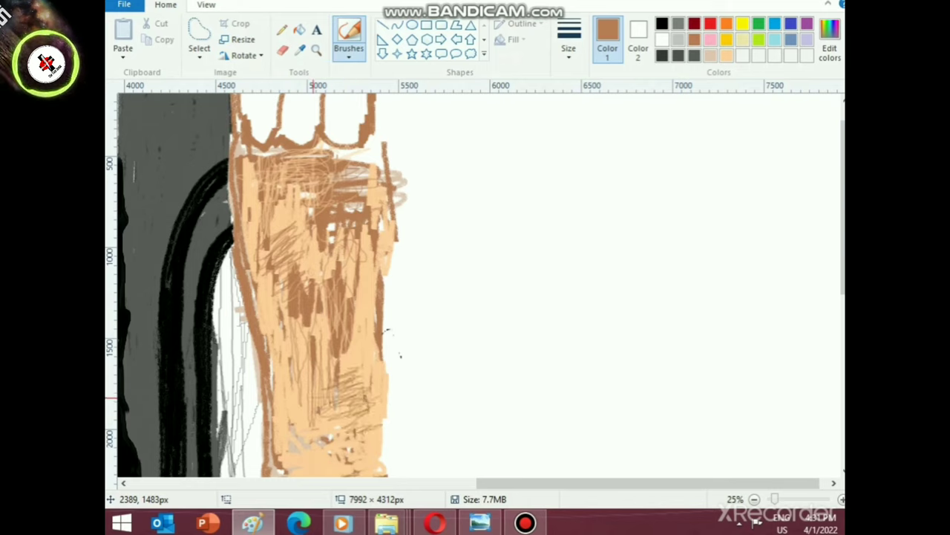
- Switch to a thicker brush and paint peach and pale yellow strokes over the form's upper inner corner
left_click(710, 55)
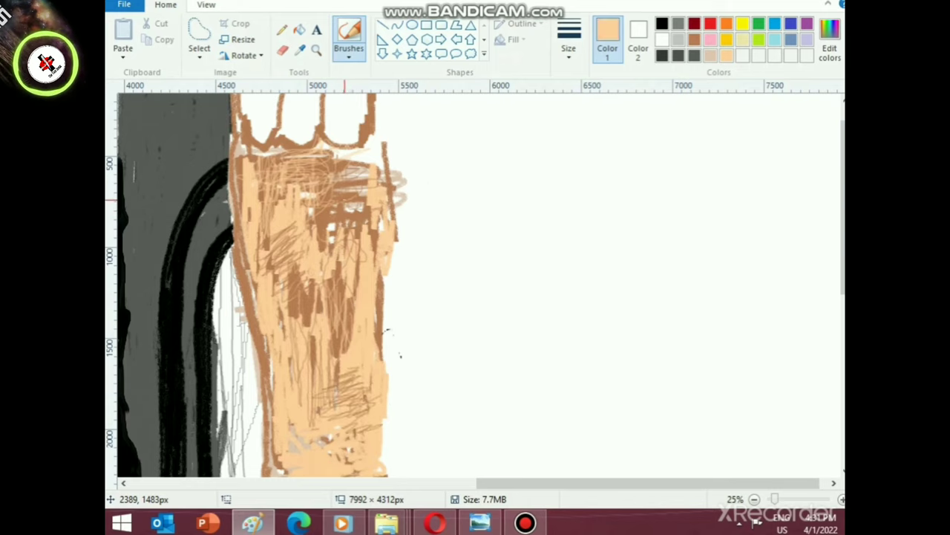
left_click(349, 48)
left_click(376, 104)
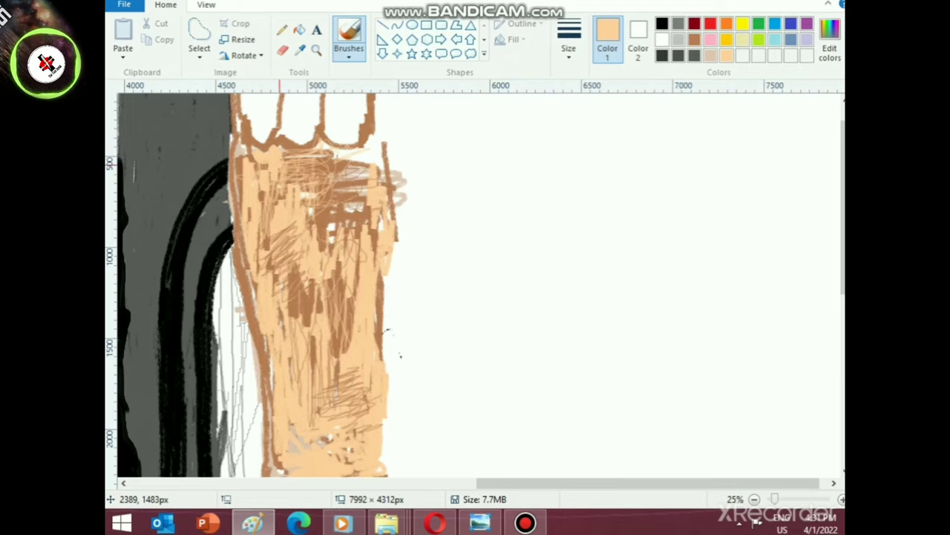
left_click(743, 39)
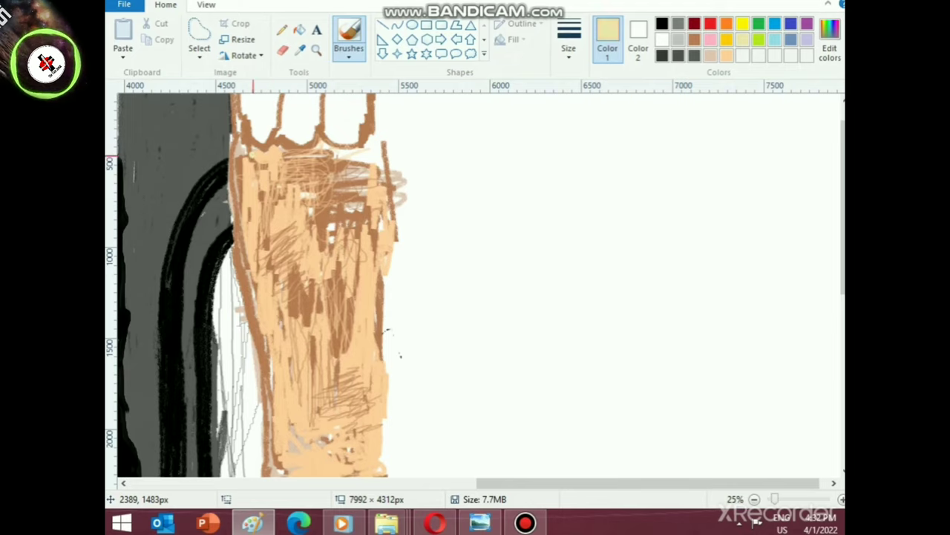
left_click_drag(276, 151, 263, 158)
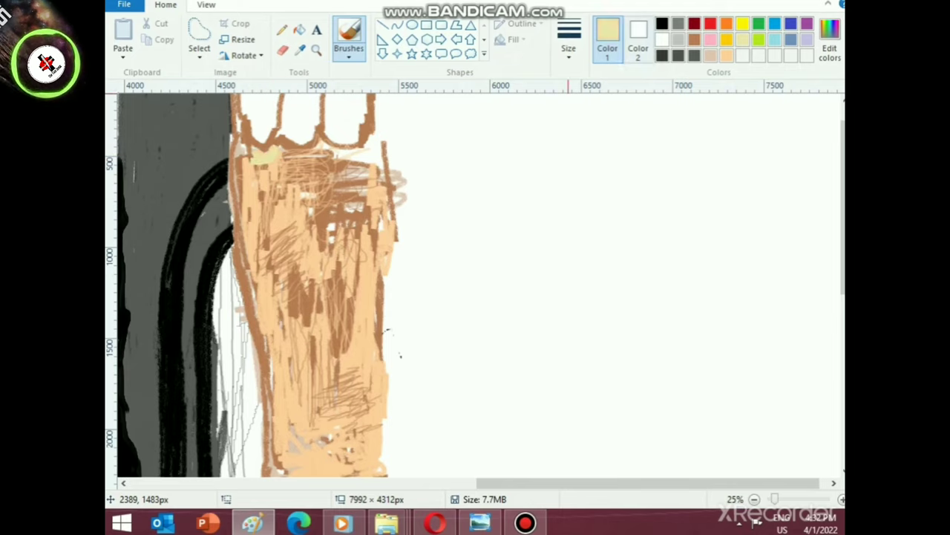
- Lighten the peach to cream (red 255, green 238, blue 221) and paint a highlight on the form's upper inner corner
left_click(726, 55)
left_click(829, 40)
left_click_drag(634, 174, 634, 158)
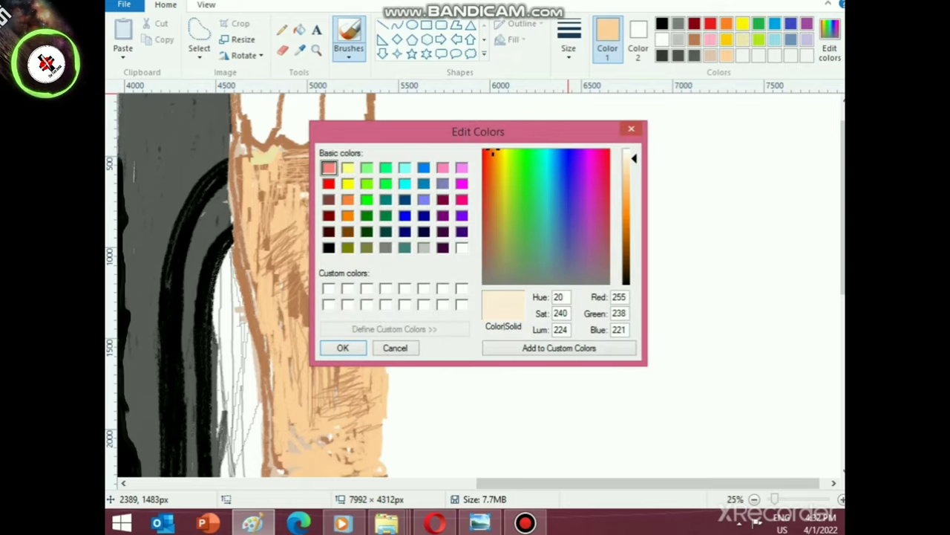
left_click(343, 348)
mouse_move(257, 159)
left_mouse_down()
mouse_move(267, 151)
mouse_move(260, 178)
left_mouse_up()
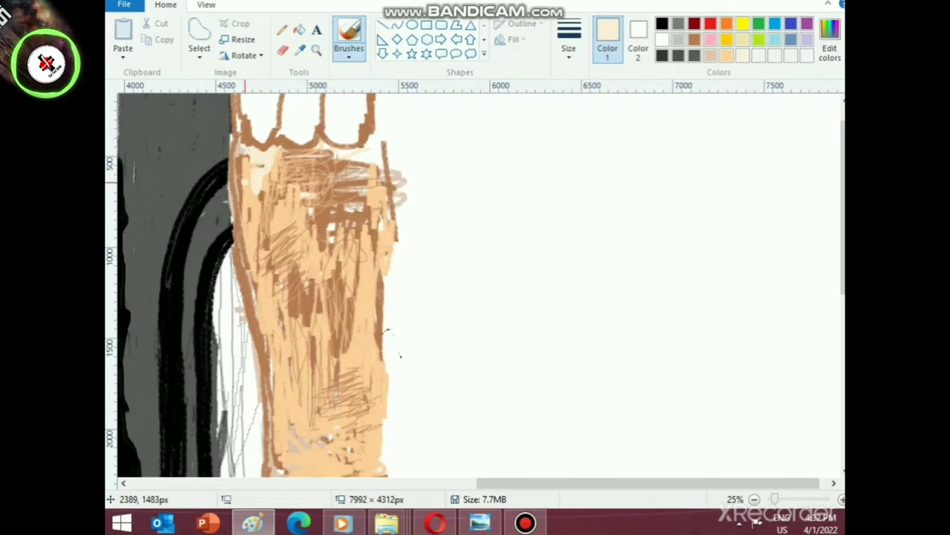
- Lighten the peach to cream again, extend the corner highlight downward and add a second highlight in the brown band
left_click(727, 56)
left_click(830, 41)
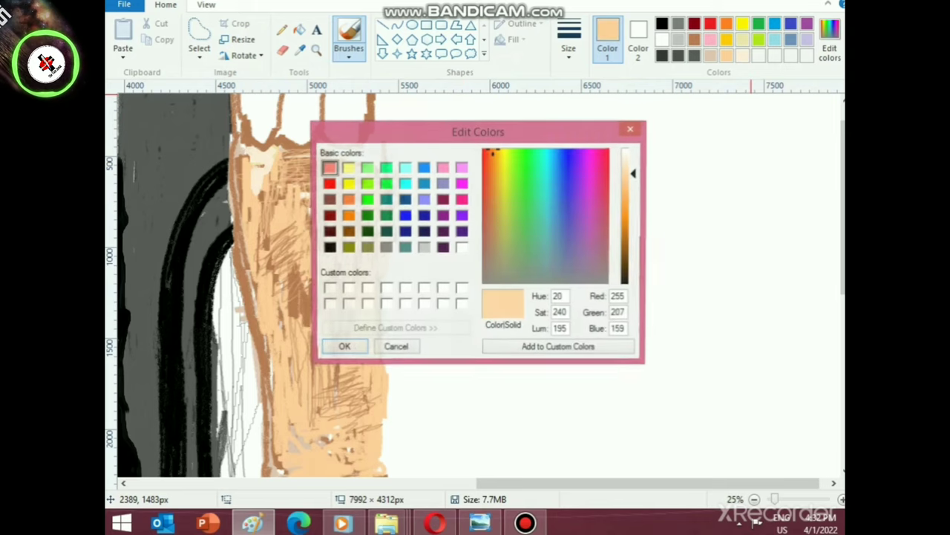
left_click_drag(634, 174, 634, 158)
left_click(342, 347)
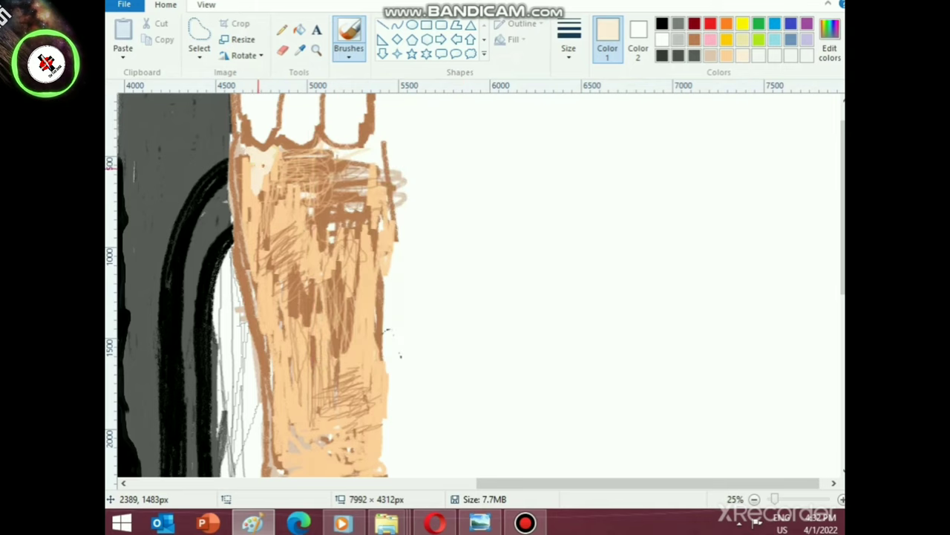
mouse_move(266, 169)
left_mouse_down()
mouse_move(262, 212)
mouse_move(265, 196)
left_mouse_up()
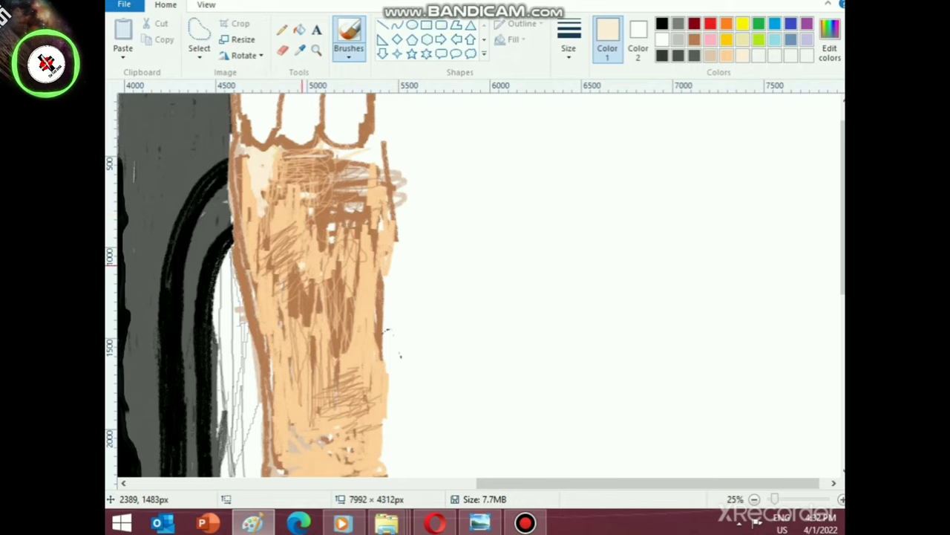
mouse_move(342, 161)
left_mouse_down()
mouse_move(336, 182)
mouse_move(335, 164)
left_mouse_up()
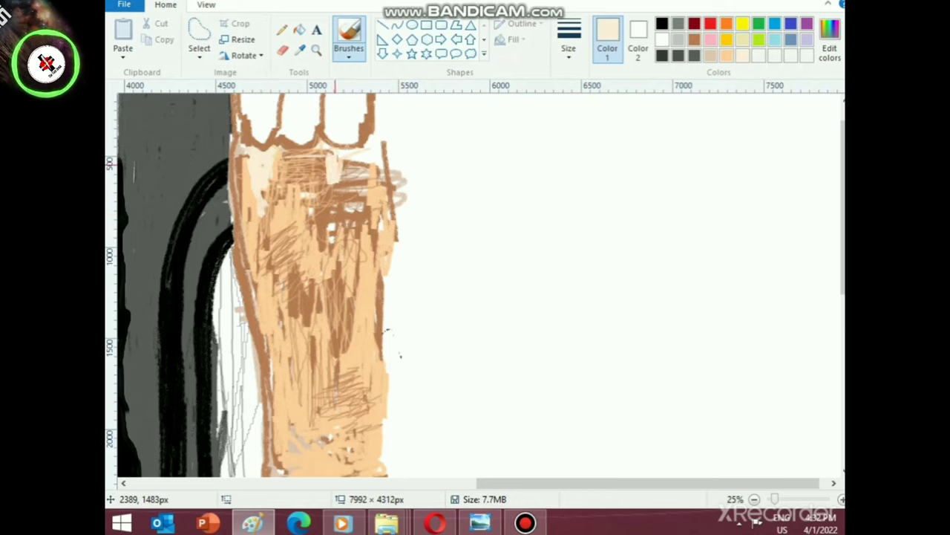
- Paint thick brown shading over the hatching in the form's lower middle and down to its base
left_click(694, 39)
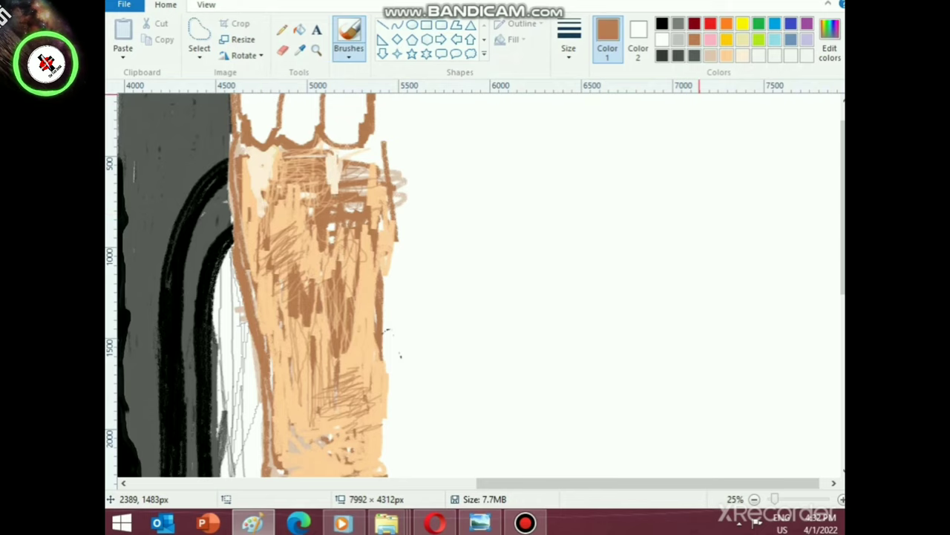
mouse_move(355, 457)
left_mouse_down()
mouse_move(352, 405)
mouse_move(336, 404)
left_mouse_up()
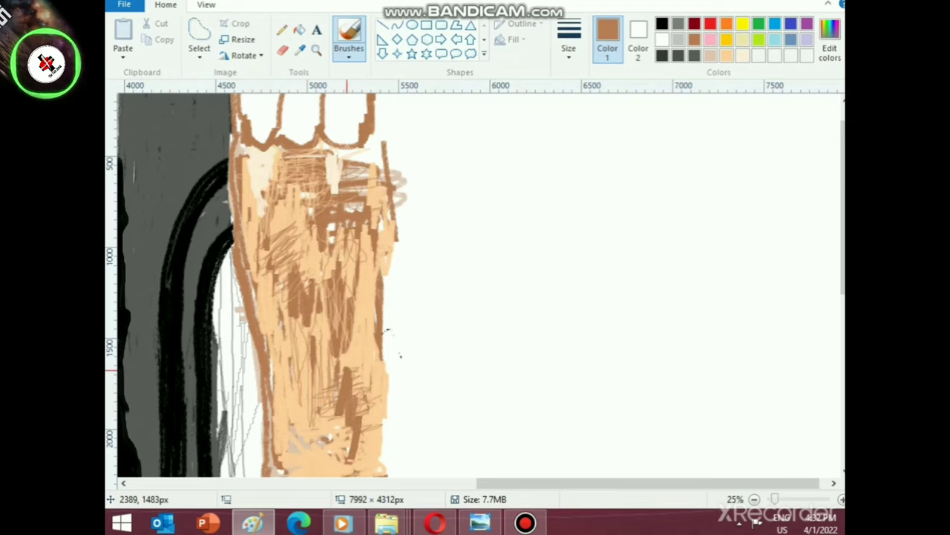
mouse_move(346, 369)
left_mouse_down()
mouse_move(340, 379)
mouse_move(352, 360)
left_mouse_up()
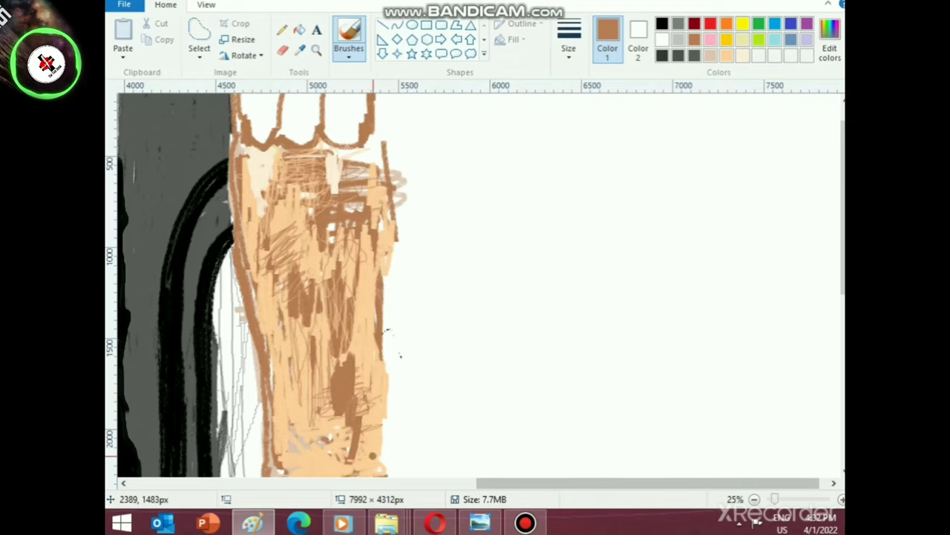
left_click_drag(368, 419, 360, 468)
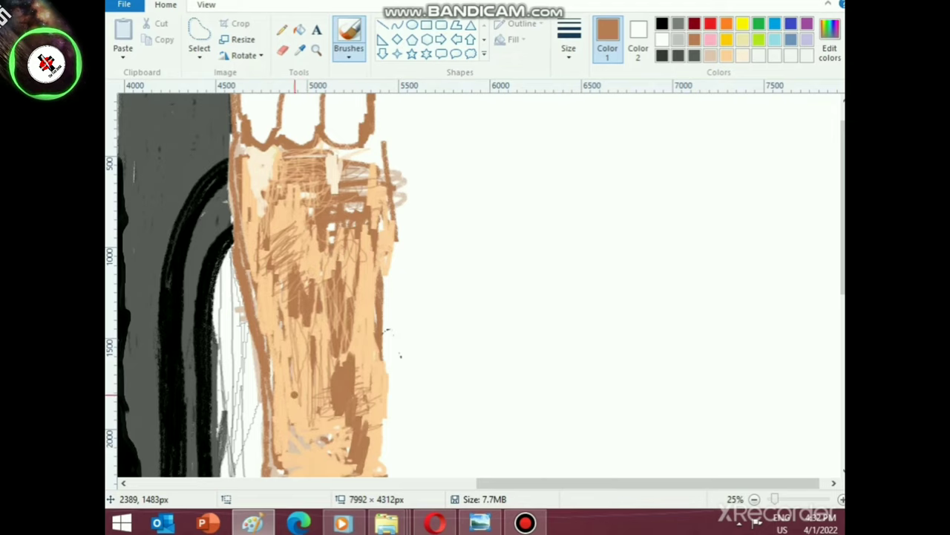
- Shade the form's inner side in brown and draw its outer edge as a thick brown line from top to base
mouse_move(286, 352)
left_mouse_down()
mouse_move(276, 389)
mouse_move(279, 367)
mouse_move(306, 333)
mouse_move(279, 290)
mouse_move(288, 338)
left_mouse_up()
mouse_move(387, 252)
left_mouse_down()
mouse_move(379, 465)
mouse_move(377, 132)
left_mouse_up()
mouse_move(390, 231)
left_mouse_down()
mouse_move(388, 438)
mouse_move(367, 422)
left_mouse_up()
- Draw a brown nail-like oval outline inside each of the three finger forms
scroll(363, 421, "up", 2)
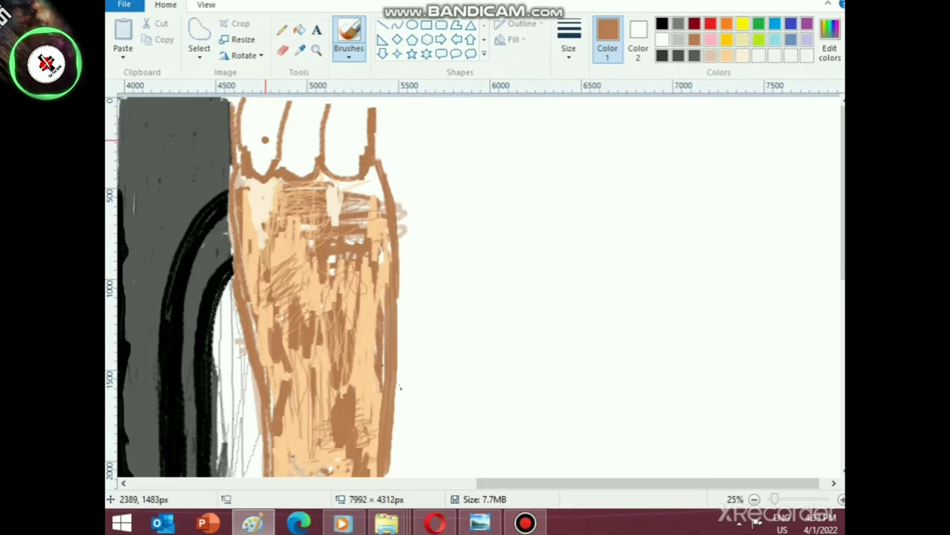
mouse_move(281, 194)
left_mouse_down()
mouse_move(303, 128)
mouse_move(327, 162)
mouse_move(342, 132)
mouse_move(364, 143)
mouse_move(363, 169)
left_mouse_up()
mouse_move(254, 153)
left_mouse_down()
mouse_move(270, 125)
mouse_move(275, 144)
mouse_move(261, 176)
mouse_move(252, 144)
left_mouse_up()
left_click(305, 167)
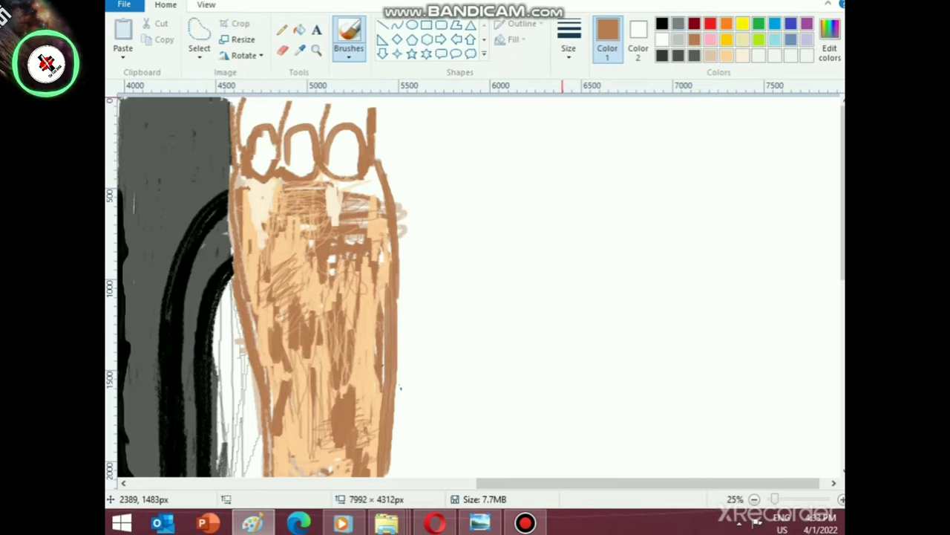
- Paint dark gray arcs along the upper inner edges of the three nail ovals
left_click(662, 56)
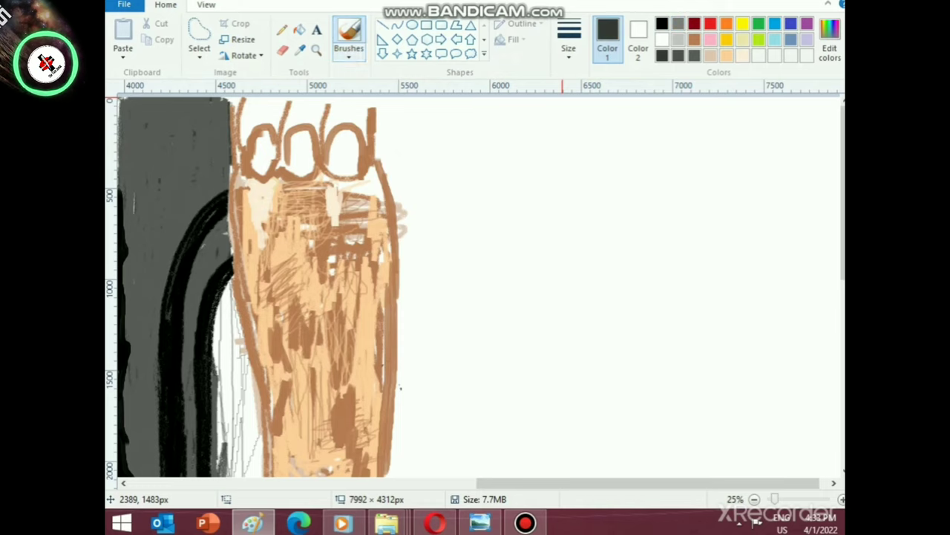
left_click(348, 53)
left_click(349, 133)
mouse_move(290, 155)
left_mouse_down()
mouse_move(310, 137)
mouse_move(315, 149)
mouse_move(289, 164)
mouse_move(337, 133)
left_mouse_up()
left_click(366, 171)
left_click_drag(361, 170, 346, 132)
mouse_move(253, 156)
left_mouse_down()
mouse_move(256, 138)
mouse_move(271, 133)
left_mouse_up()
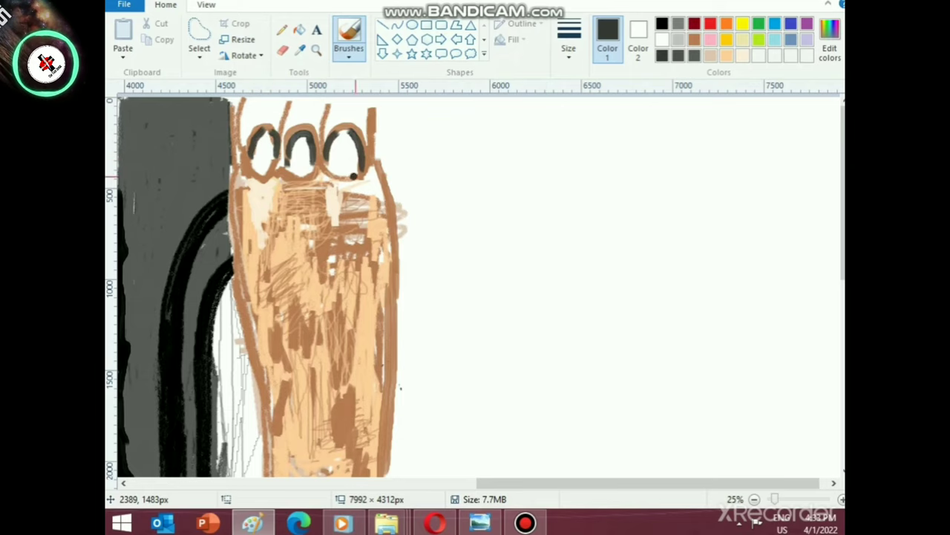
- Close the lower edges of the three nails with dark gray lines at the thinnest brush size
left_click(569, 46)
left_click(594, 82)
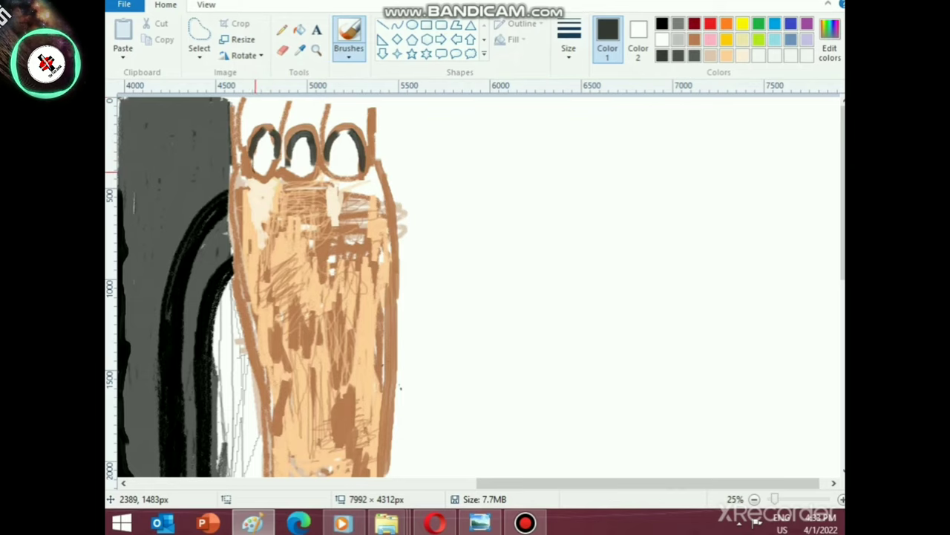
mouse_move(255, 172)
left_mouse_down()
mouse_move(281, 160)
mouse_move(293, 173)
mouse_move(341, 169)
mouse_move(337, 158)
mouse_move(337, 172)
mouse_move(359, 169)
left_mouse_up()
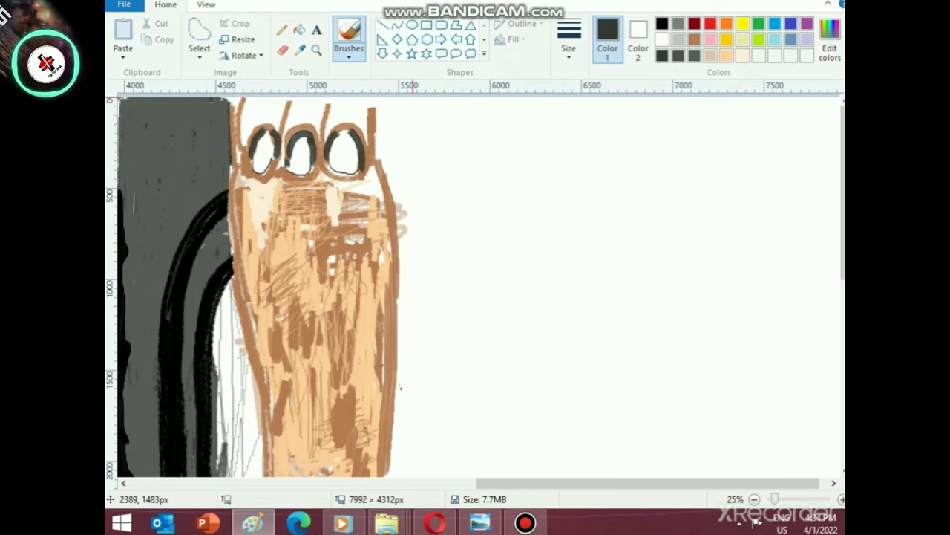
- Paint the rightmost finger above its nail in brown and cover it with light beige and peach strokes
left_click(695, 40)
mouse_move(339, 110)
left_mouse_down()
mouse_move(376, 104)
mouse_move(347, 111)
mouse_move(332, 103)
mouse_move(369, 100)
mouse_move(354, 122)
left_mouse_up()
left_click(349, 57)
left_click(378, 107)
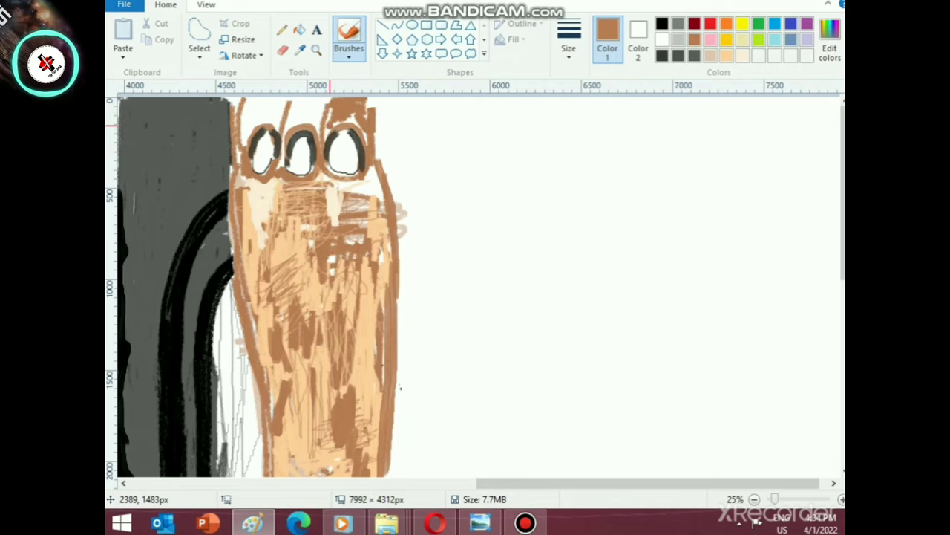
left_click(711, 55)
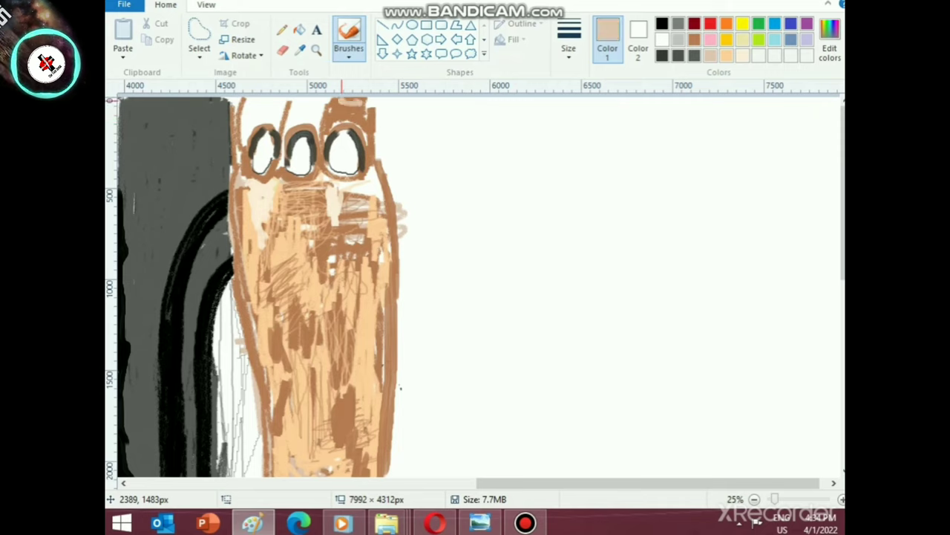
mouse_move(342, 101)
left_mouse_down()
mouse_move(372, 119)
mouse_move(331, 130)
mouse_move(347, 110)
left_mouse_up()
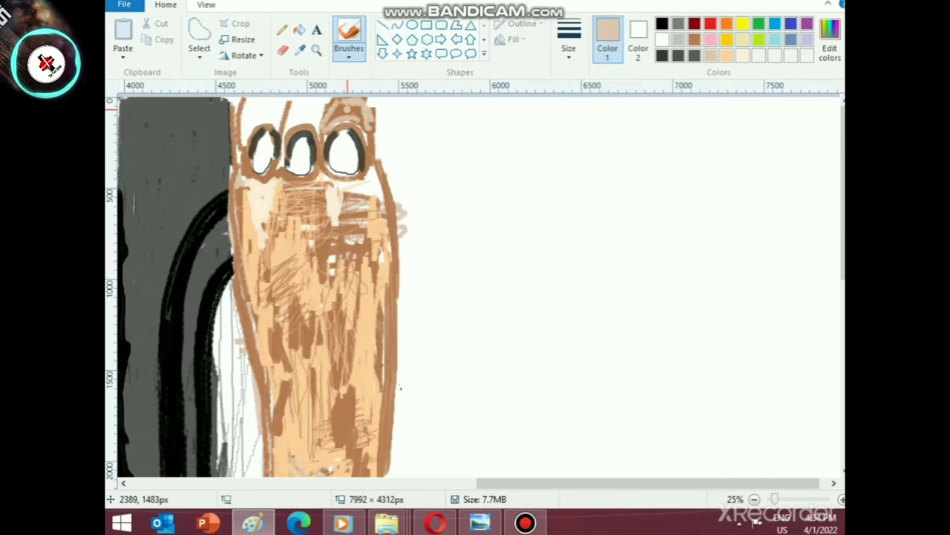
left_click(727, 55)
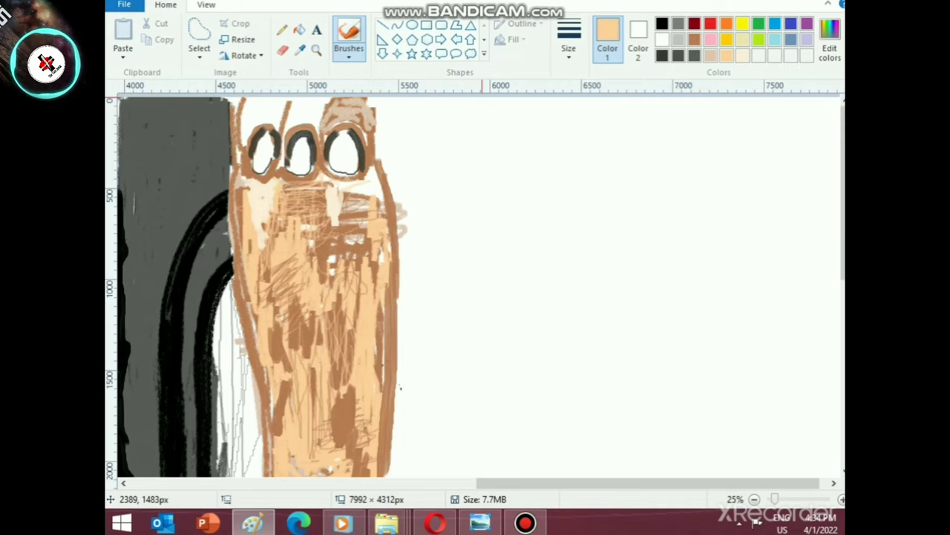
left_click_drag(367, 117, 367, 109)
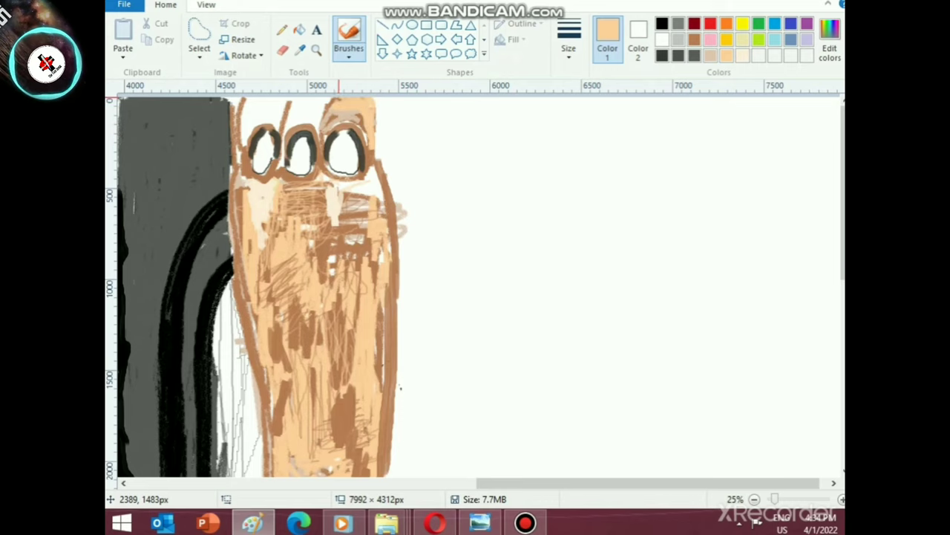
- Hatch the peach part of the rightmost finger with brown strokes at the thickest brush size, continuing down its outer edge
left_click(349, 55)
left_click(352, 109)
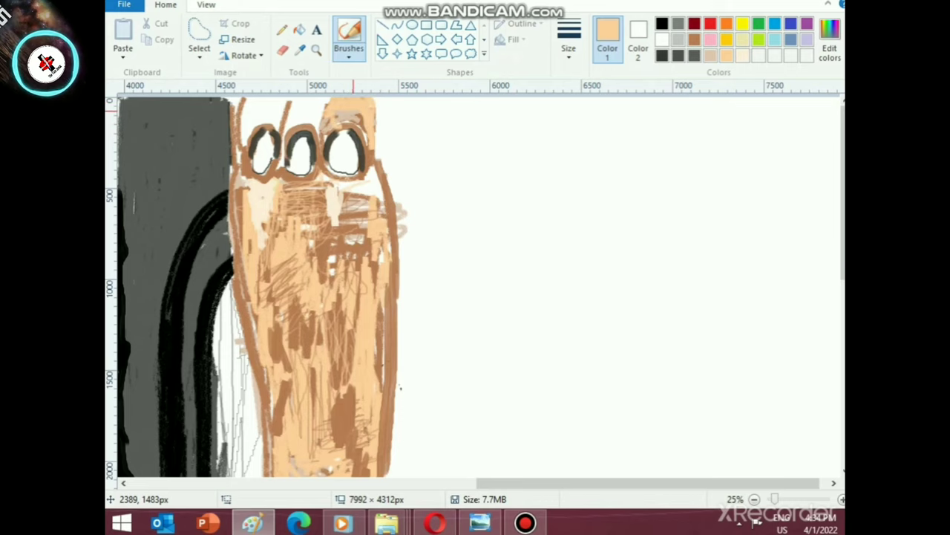
left_click(694, 39)
left_click(568, 49)
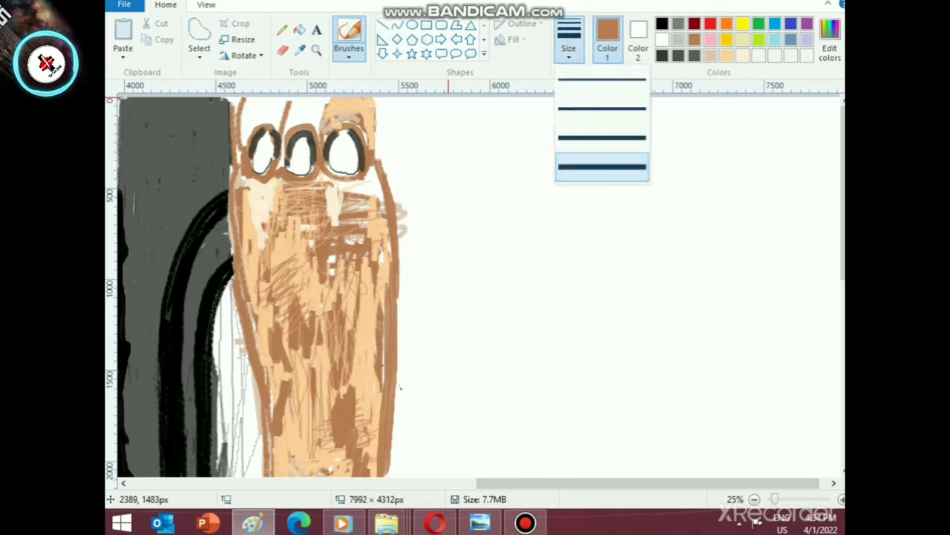
left_click(603, 166)
mouse_move(350, 108)
left_mouse_down()
mouse_move(327, 115)
mouse_move(368, 114)
left_mouse_up()
left_click_drag(373, 146, 365, 98)
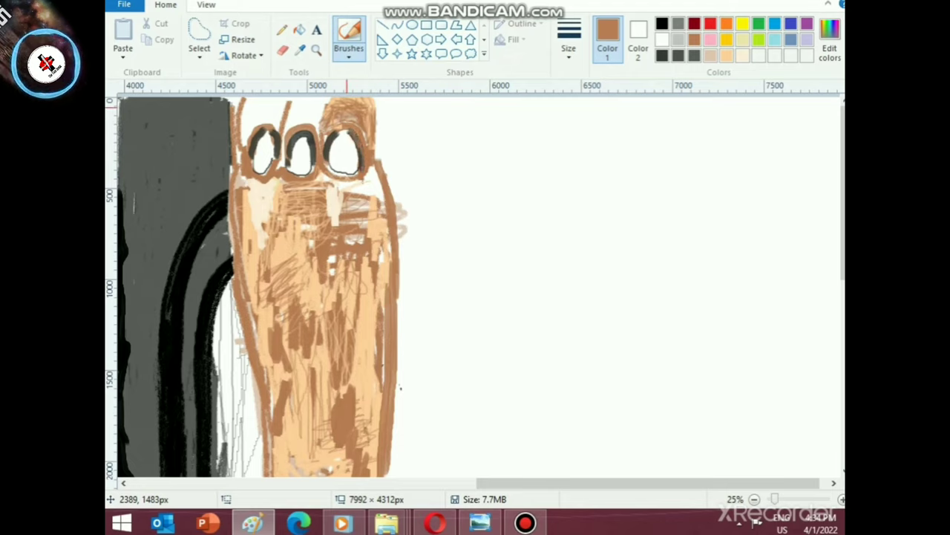
- Texture the upper hand just below the nails with cream strokes at the thickest brush size
scroll(348, 157, "down", 1, "ctrl")
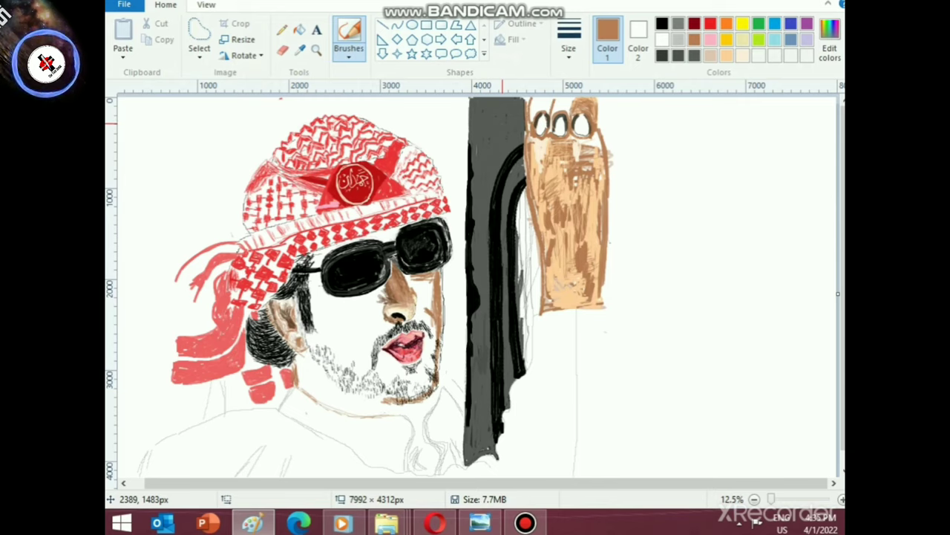
left_click(743, 54)
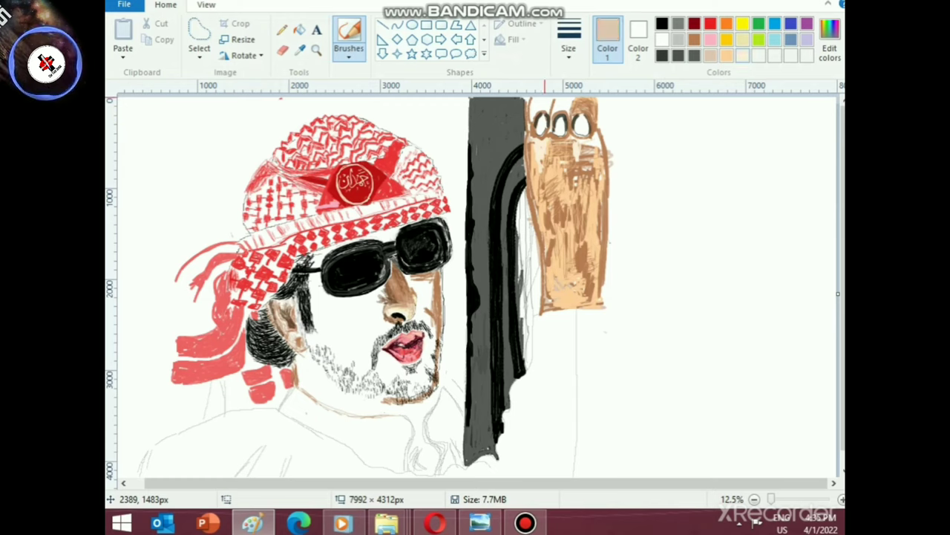
left_click(349, 52)
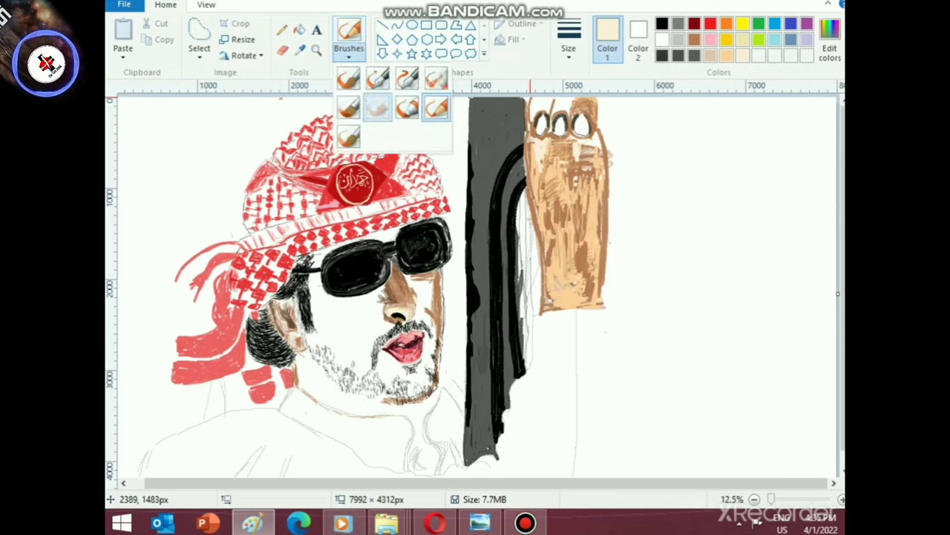
left_click(436, 78)
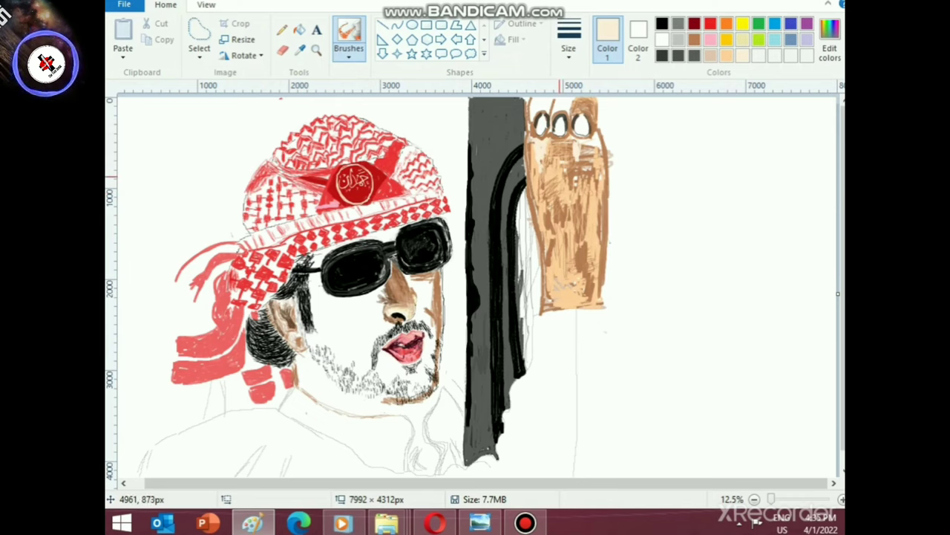
left_click(568, 40)
left_click(601, 164)
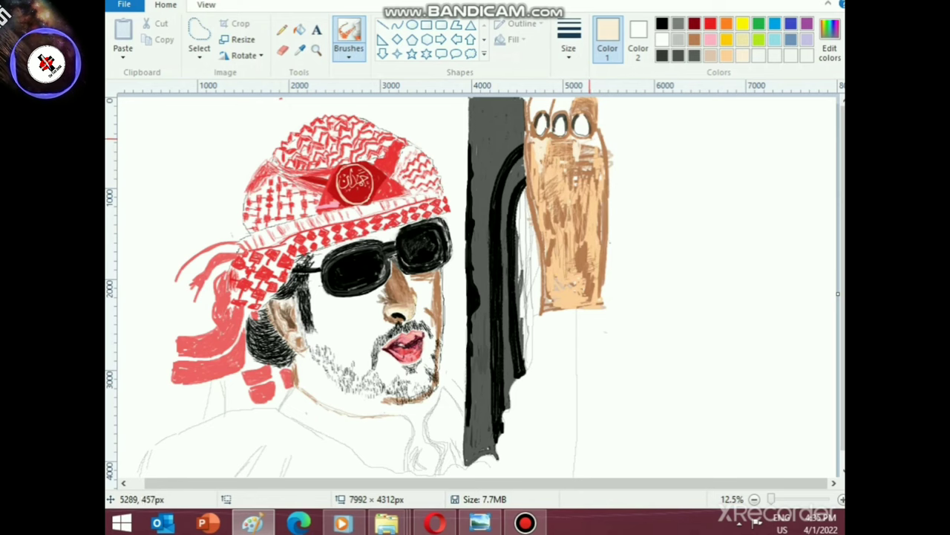
scroll(507, 369, "up", 2)
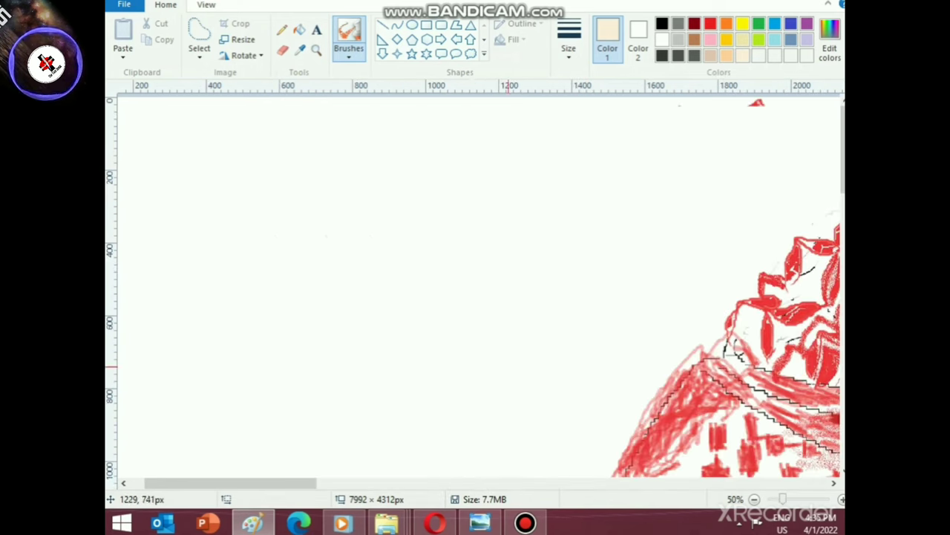
left_click_drag(289, 482, 627, 482)
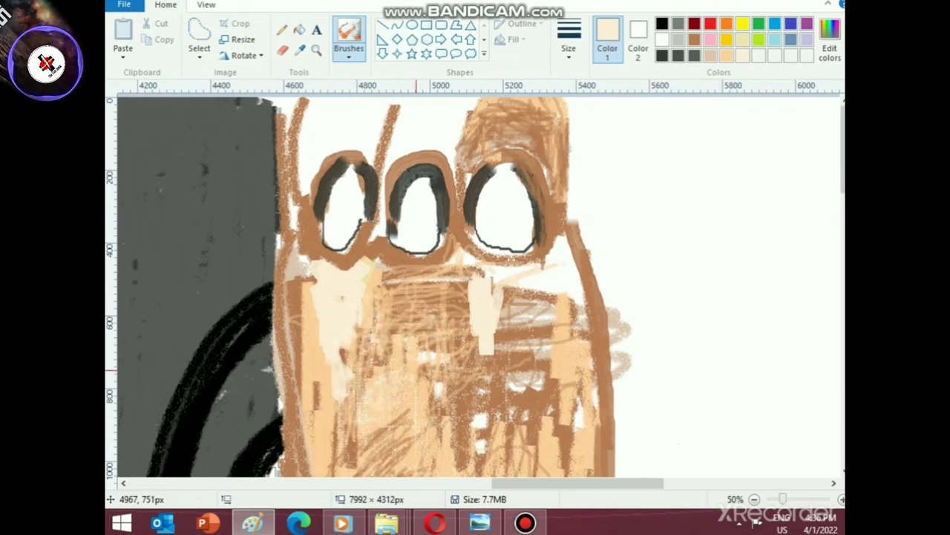
mouse_move(385, 374)
left_mouse_down()
mouse_move(420, 323)
mouse_move(376, 259)
mouse_move(414, 282)
mouse_move(382, 257)
mouse_move(399, 290)
mouse_move(392, 279)
mouse_move(416, 286)
mouse_move(391, 262)
mouse_move(430, 275)
mouse_move(446, 309)
mouse_move(436, 353)
mouse_move(334, 337)
mouse_move(306, 301)
mouse_move(297, 331)
mouse_move(303, 269)
mouse_move(317, 292)
mouse_move(320, 277)
mouse_move(307, 262)
mouse_move(299, 213)
mouse_move(333, 268)
mouse_move(395, 269)
mouse_move(438, 344)
mouse_move(382, 246)
left_mouse_up()
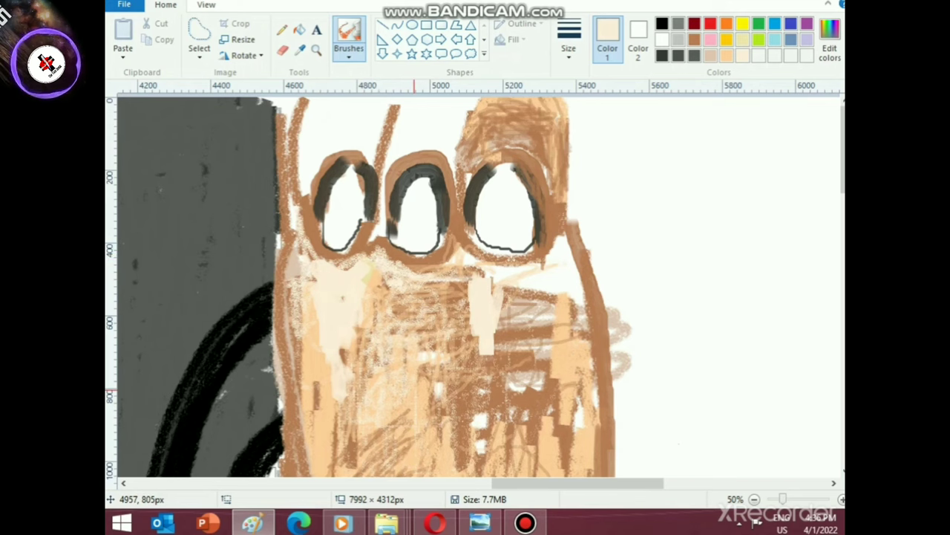
- Extend the cream texture over the middle of the hand and along both of its side edges
scroll(414, 392, "down", 3)
mouse_move(423, 393)
left_mouse_down()
mouse_move(436, 382)
mouse_move(434, 355)
mouse_move(431, 399)
mouse_move(410, 306)
mouse_move(405, 319)
mouse_move(543, 312)
mouse_move(549, 327)
mouse_move(561, 285)
mouse_move(475, 319)
mouse_move(460, 238)
mouse_move(471, 223)
mouse_move(469, 195)
mouse_move(437, 184)
mouse_move(437, 199)
mouse_move(430, 148)
mouse_move(464, 117)
mouse_move(442, 126)
left_mouse_up()
mouse_move(303, 301)
left_mouse_down()
mouse_move(319, 421)
mouse_move(339, 474)
mouse_move(333, 433)
mouse_move(370, 442)
mouse_move(379, 399)
mouse_move(367, 354)
mouse_move(389, 315)
mouse_move(430, 371)
mouse_move(411, 214)
mouse_move(372, 309)
mouse_move(339, 238)
mouse_move(351, 300)
mouse_move(359, 246)
left_mouse_up()
scroll(429, 321, "up", 3)
mouse_move(298, 349)
left_mouse_down()
mouse_move(287, 380)
mouse_move(302, 457)
mouse_move(305, 404)
mouse_move(316, 422)
mouse_move(330, 397)
mouse_move(361, 378)
mouse_move(345, 383)
mouse_move(294, 340)
mouse_move(290, 290)
mouse_move(288, 340)
mouse_move(278, 295)
mouse_move(285, 469)
left_mouse_up()
scroll(284, 438, "down", 1)
mouse_move(278, 291)
left_mouse_down()
mouse_move(285, 328)
mouse_move(305, 352)
left_mouse_up()
mouse_move(539, 329)
left_mouse_down()
mouse_move(542, 283)
mouse_move(549, 320)
mouse_move(567, 321)
mouse_move(576, 218)
mouse_move(564, 160)
mouse_move(601, 232)
mouse_move(590, 444)
mouse_move(584, 460)
mouse_move(594, 323)
mouse_move(539, 423)
mouse_move(484, 419)
mouse_move(471, 451)
left_mouse_up()
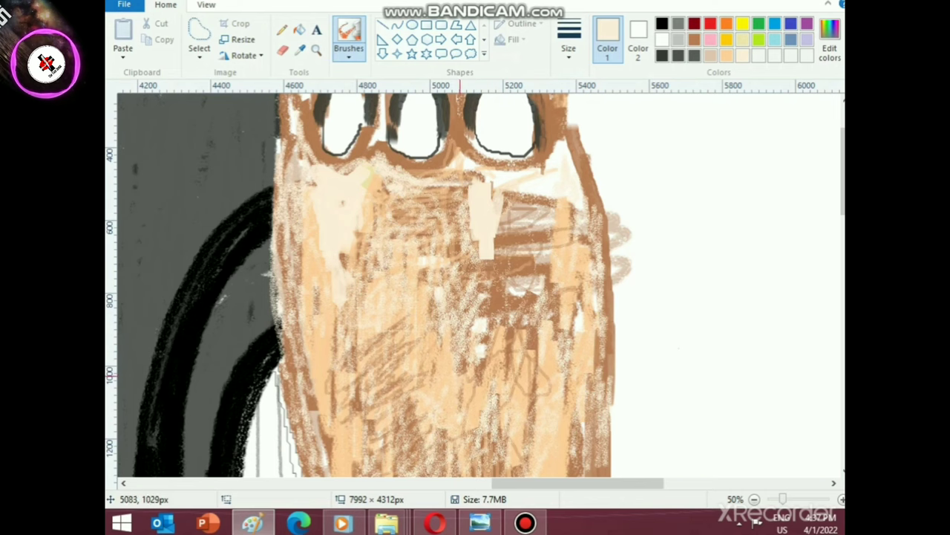
- Select the hand's lower part as a rectangle of about 921 × 1089 px and move it onto the blank canvas right of the hand
scroll(471, 446, "down", 2, "ctrl")
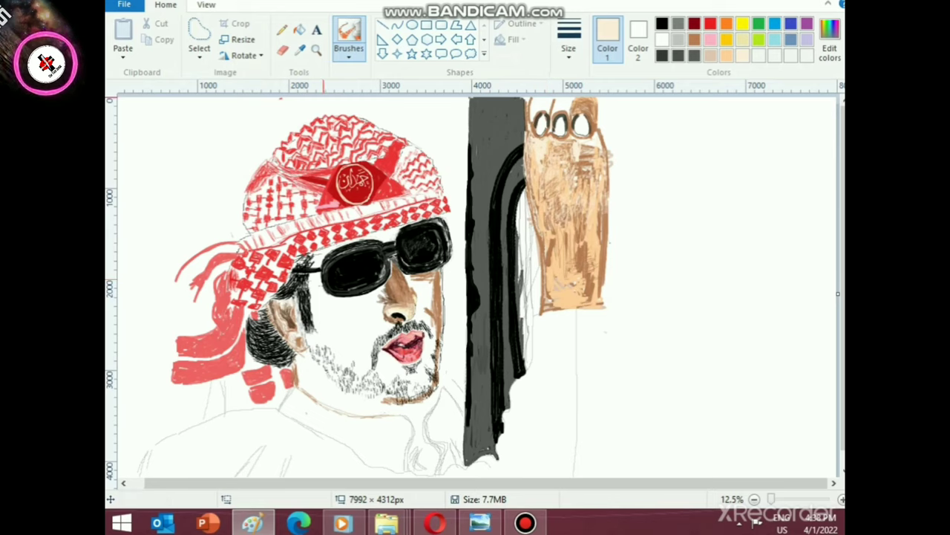
left_click(349, 50)
left_click(199, 51)
left_click(250, 89)
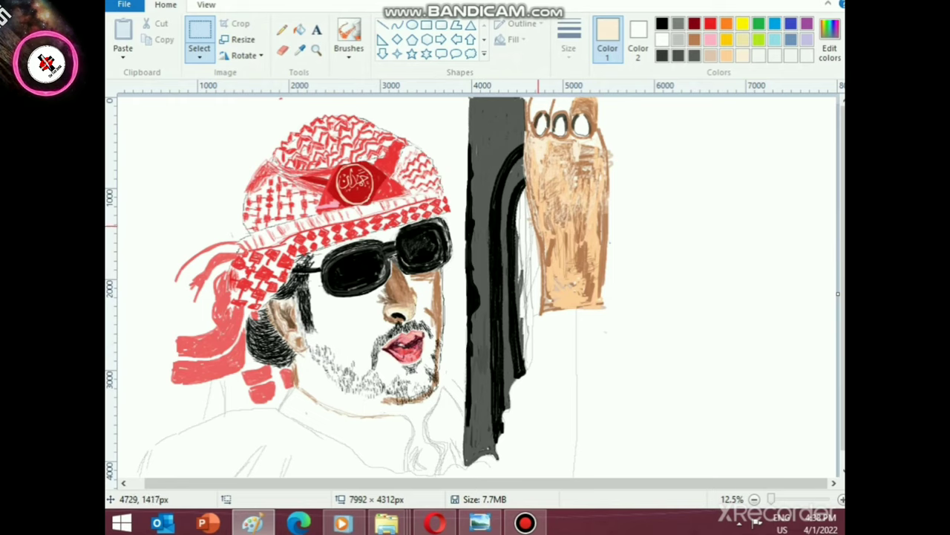
left_click_drag(536, 233, 618, 331)
left_click_drag(577, 282, 755, 301)
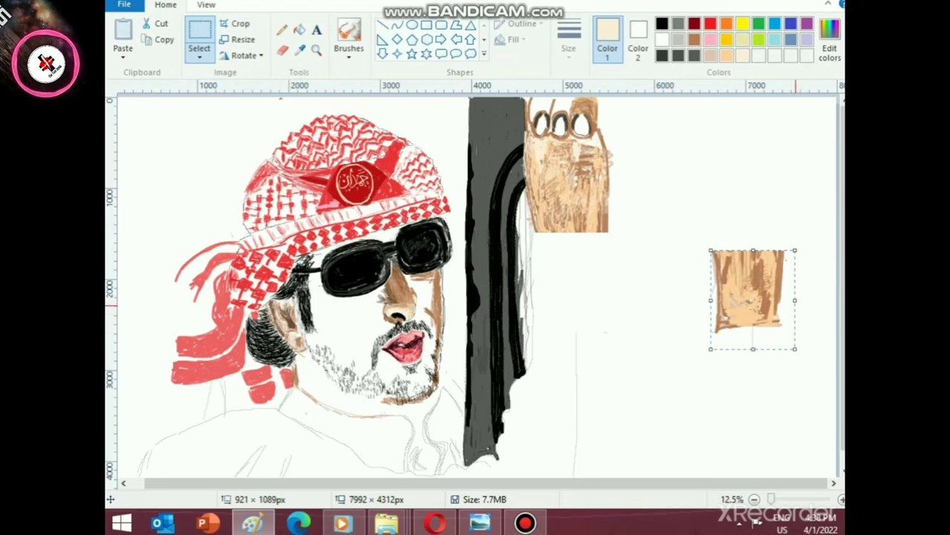
- Shorten the detached lower piece to about 624 px high and undo its placement beneath the hand
left_click_drag(753, 349, 592, 242)
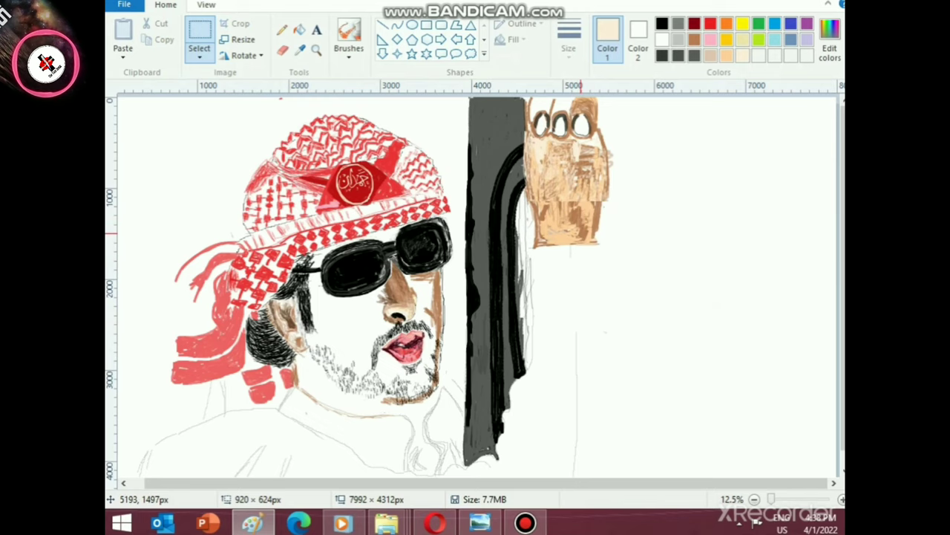
key("ctrl+z")
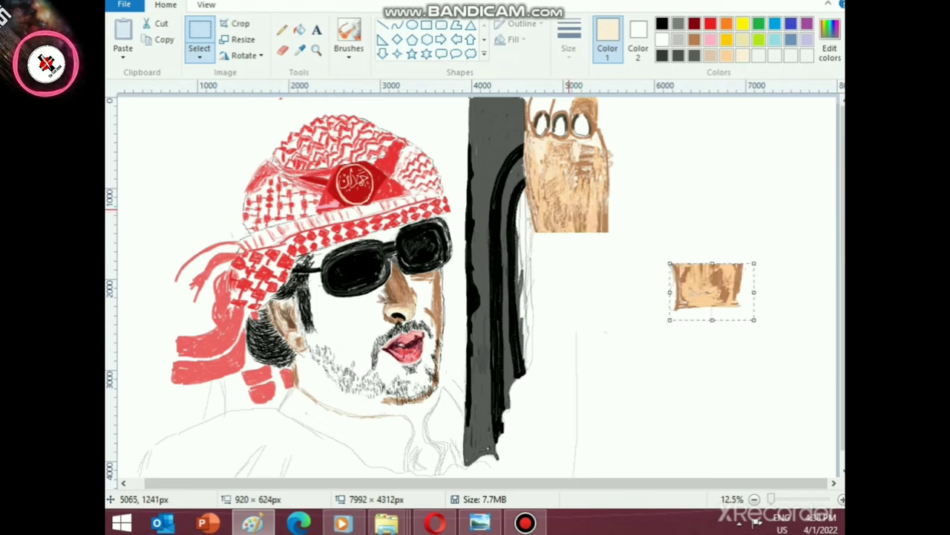
- Select the remaining hand with its fingers using a free-form selection and move it slightly upward
left_click(199, 58)
left_click(240, 106)
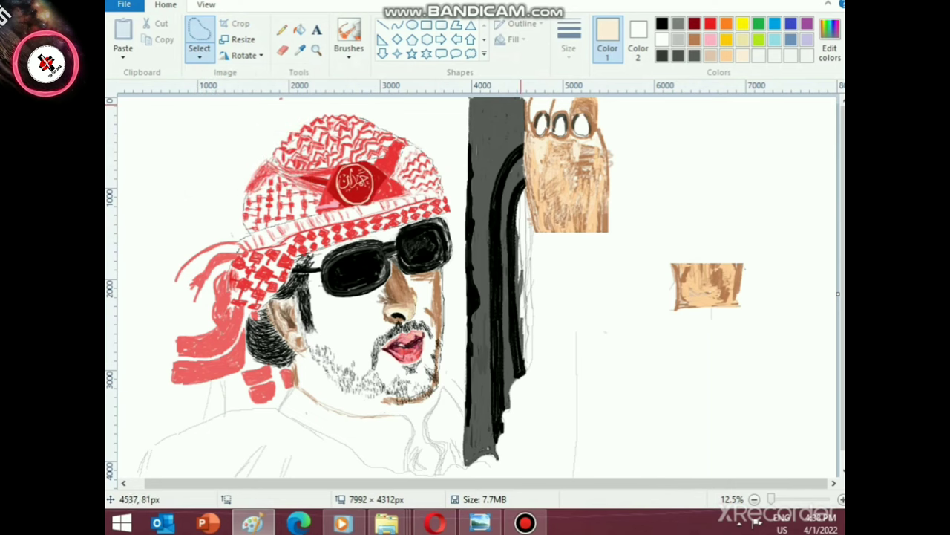
scroll(513, 206, "up", 2)
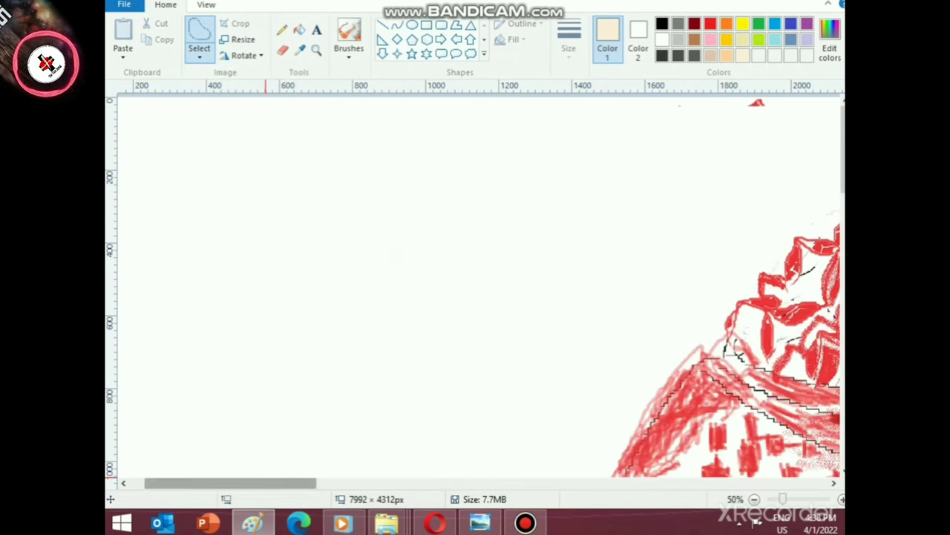
left_click_drag(266, 483, 540, 484)
scroll(528, 97, "right", 3)
scroll(210, 100, "down", 1)
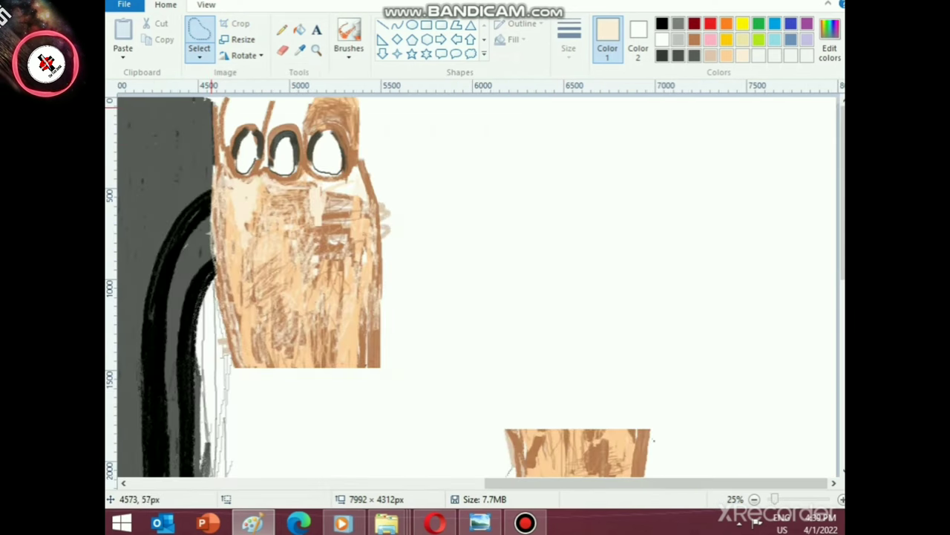
mouse_move(210, 99)
left_mouse_down()
mouse_move(213, 214)
mouse_move(238, 372)
mouse_move(317, 376)
mouse_move(401, 352)
mouse_move(396, 234)
mouse_move(371, 96)
mouse_move(210, 98)
left_mouse_up()
left_click_drag(312, 281, 313, 259)
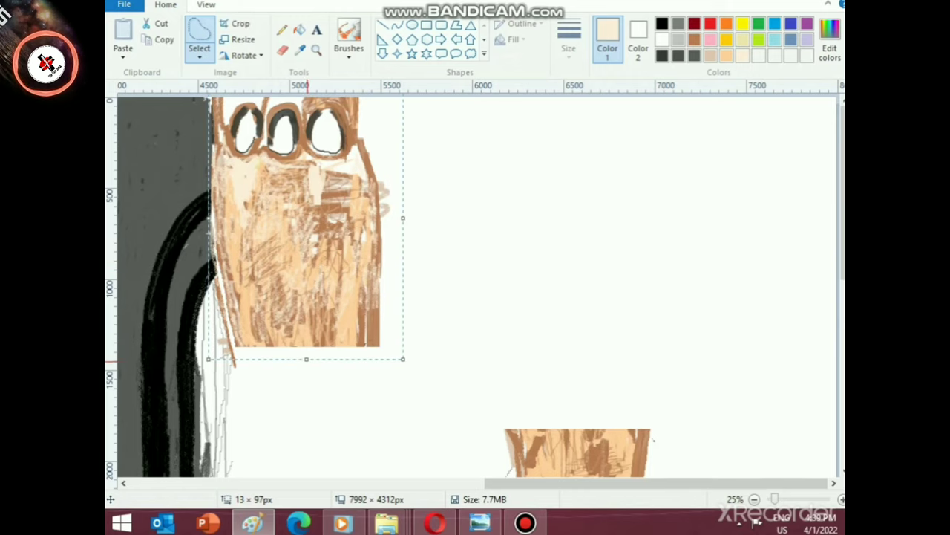
- Shrink the selected hand to about 972 × 1276 px and shift it up and toward the gray strip
left_click_drag(306, 360, 319, 334)
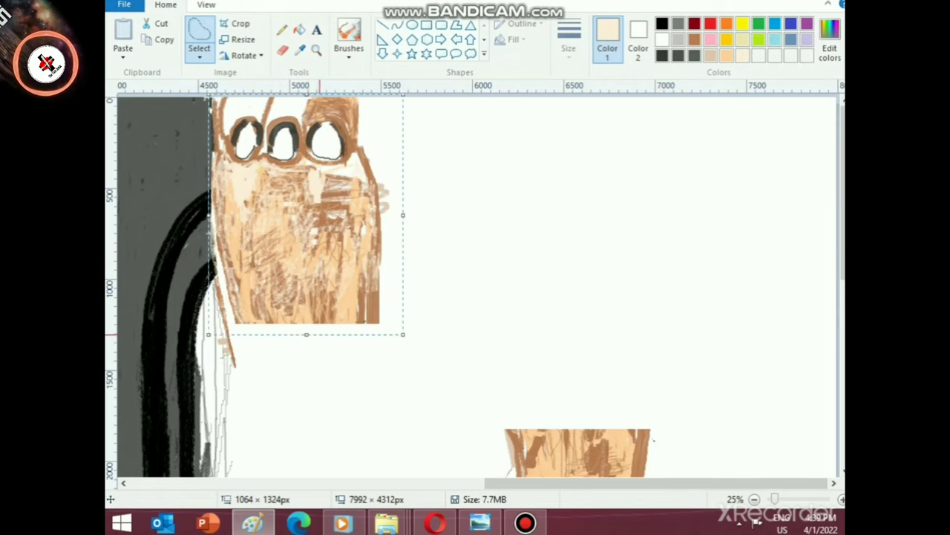
mouse_move(308, 284)
left_mouse_down()
mouse_move(309, 273)
mouse_move(312, 294)
left_mouse_up()
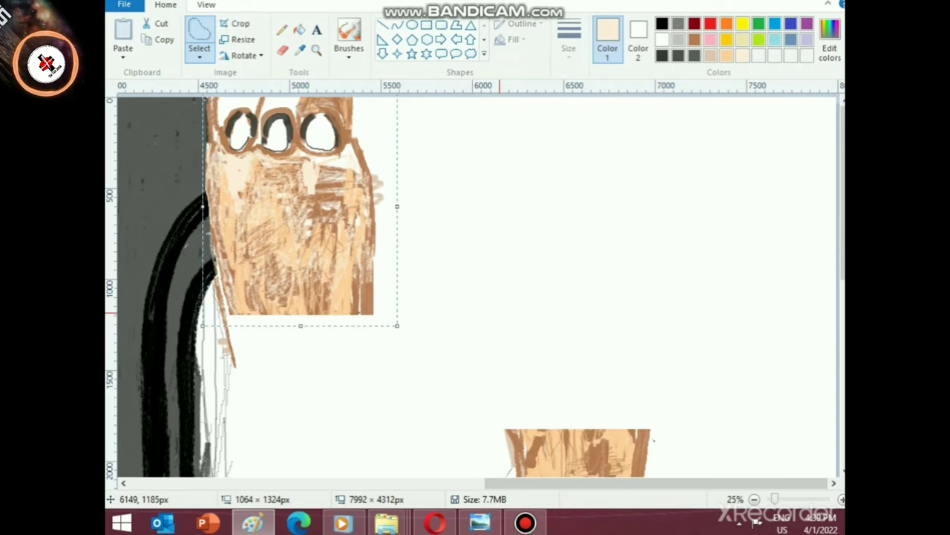
left_click_drag(398, 207, 380, 210)
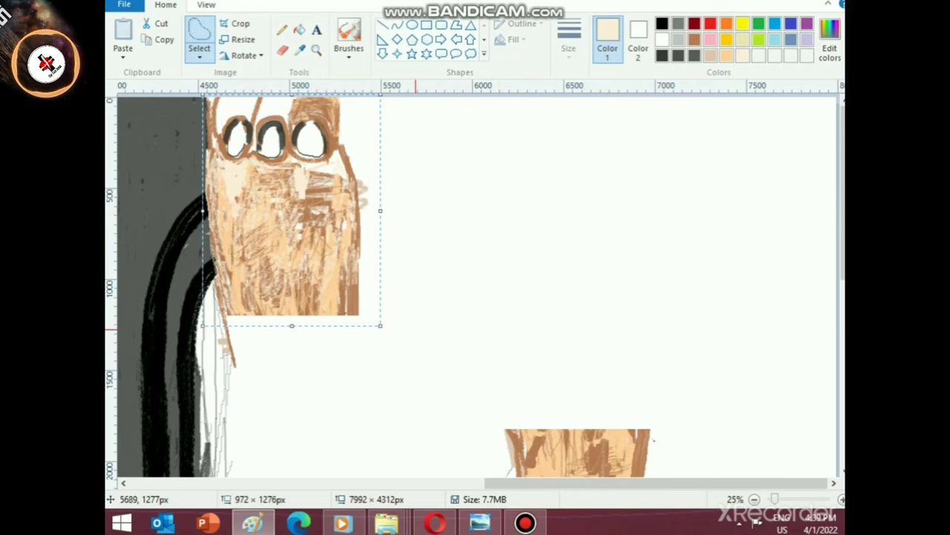
scroll(416, 331, "down", 1)
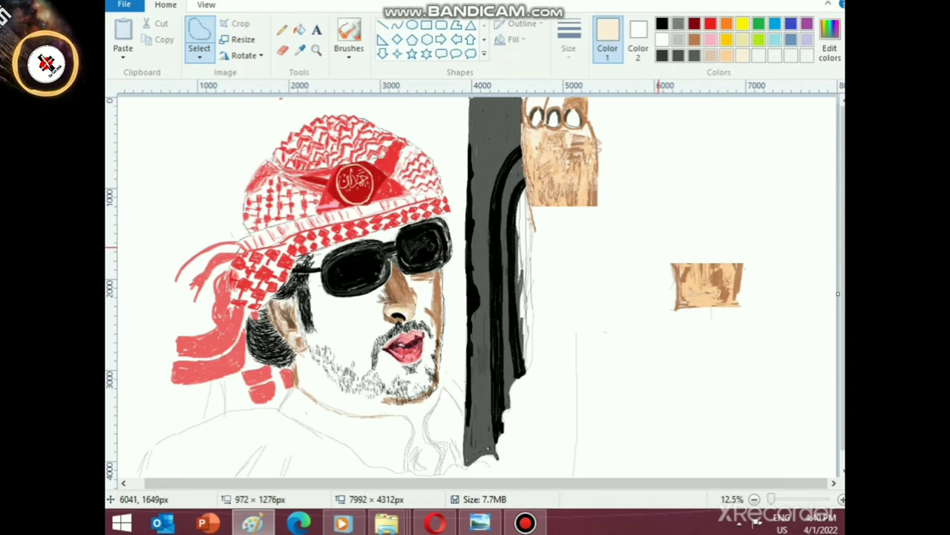
scroll(585, 271, "up", 2)
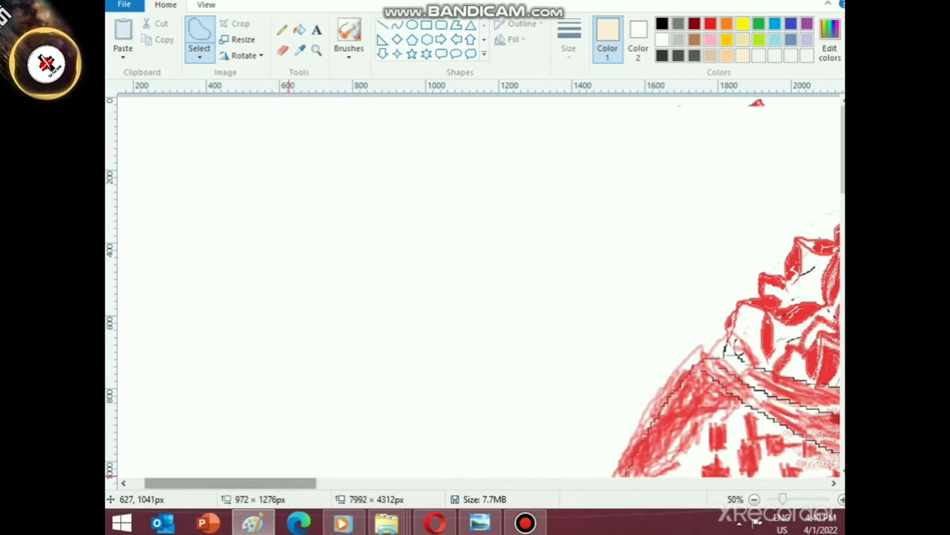
- Shrink the selected upper hand to about 860 × 1232 px and line it up against the gray strip's edge
mouse_move(291, 482)
left_mouse_down()
mouse_move(647, 483)
mouse_move(629, 483)
left_mouse_up()
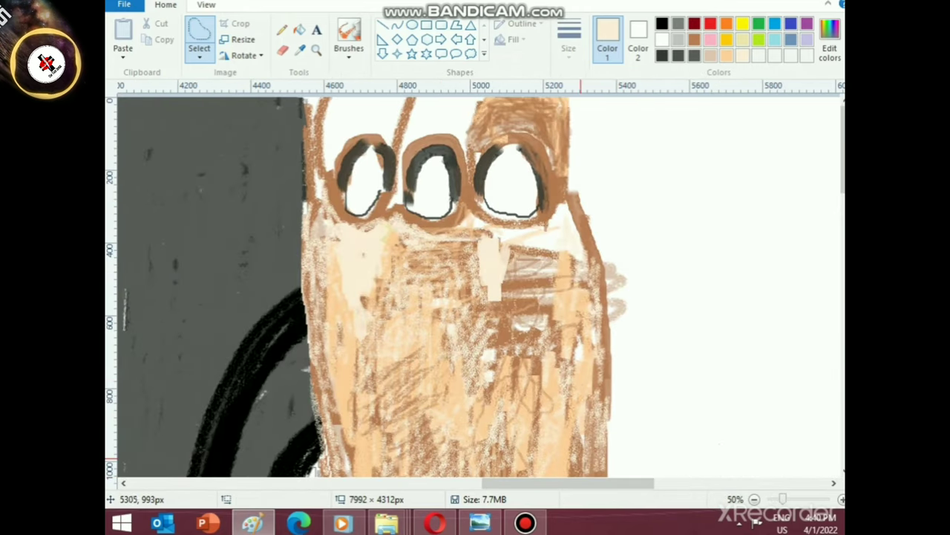
scroll(581, 464, "down", 2)
mouse_move(225, 130)
left_mouse_down()
mouse_move(224, 99)
mouse_move(214, 193)
mouse_move(230, 320)
mouse_move(367, 311)
mouse_move(372, 221)
mouse_move(336, 97)
mouse_move(217, 104)
left_mouse_up()
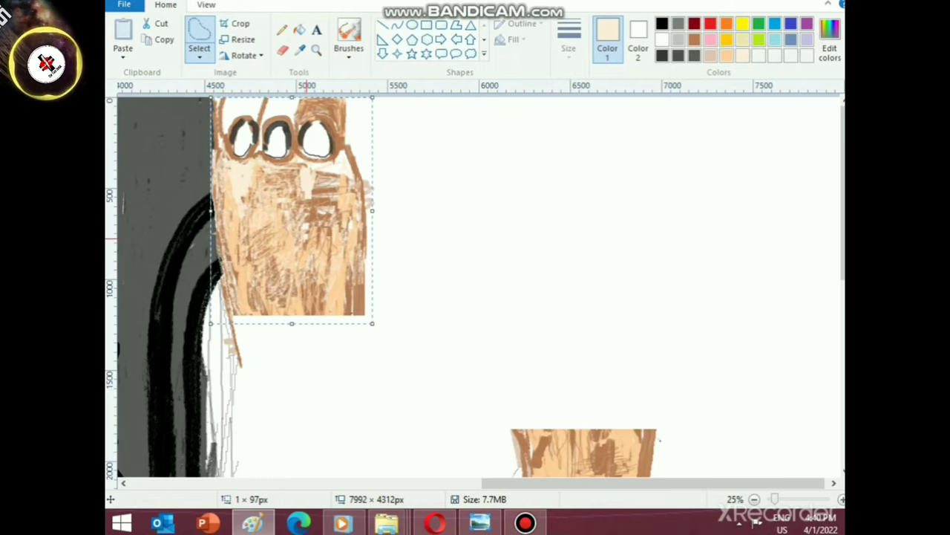
left_click_drag(372, 323, 368, 322)
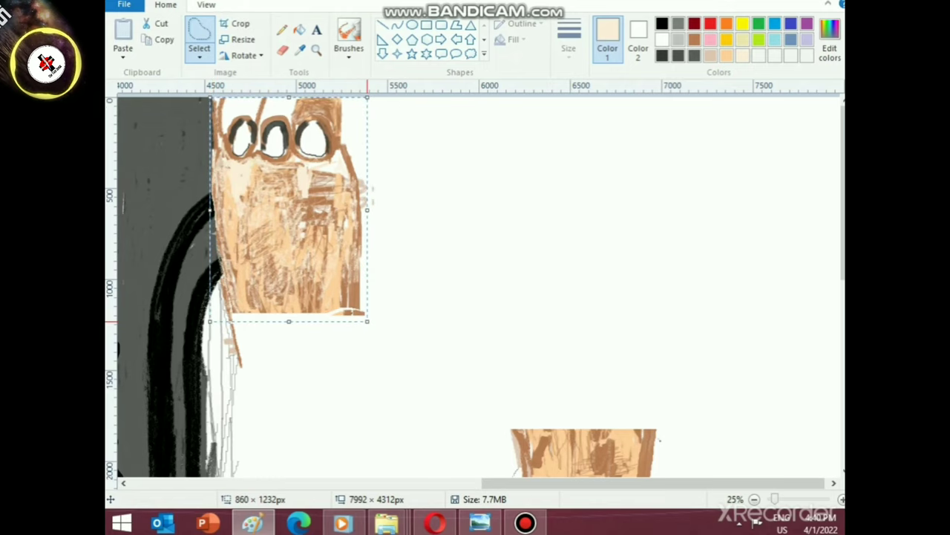
left_click_drag(330, 267, 329, 268)
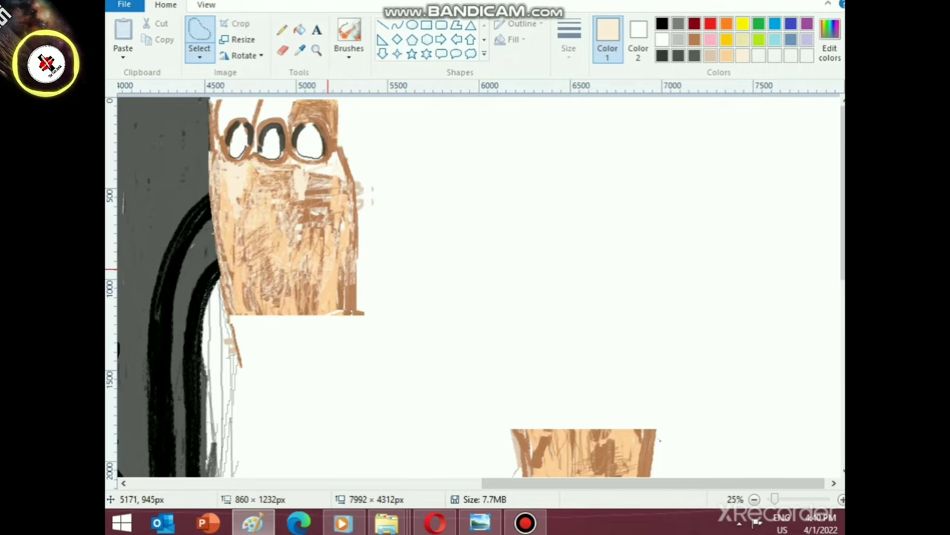
left_click_drag(209, 99, 365, 324)
left_click(473, 329)
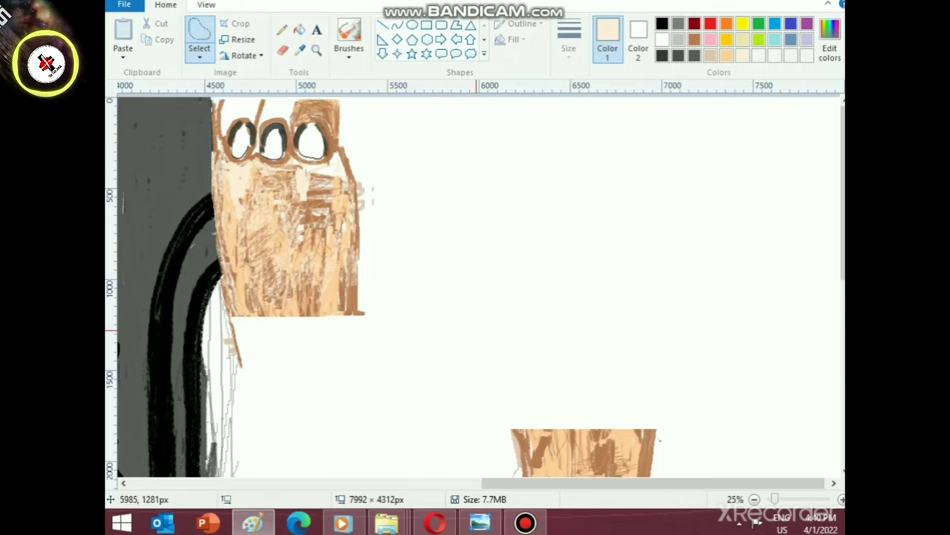
- Select the detached lower hand piece, move it beneath the upper hand, and shrink it to about 816 × 596 px
scroll(525, 261, "down", 3)
scroll(514, 301, "up", 2)
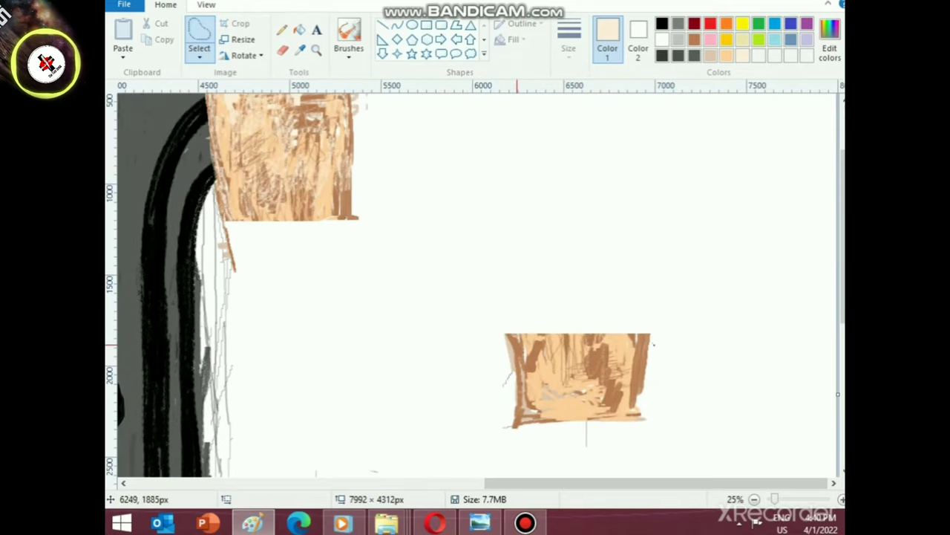
mouse_move(505, 339)
left_mouse_down()
mouse_move(513, 430)
mouse_move(635, 422)
mouse_move(654, 373)
mouse_move(650, 316)
mouse_move(635, 318)
mouse_move(653, 334)
mouse_move(506, 340)
left_mouse_up()
mouse_move(590, 385)
left_mouse_down()
mouse_move(353, 326)
mouse_move(304, 278)
mouse_move(302, 234)
mouse_move(315, 234)
left_mouse_up()
left_click_drag(375, 273, 372, 265)
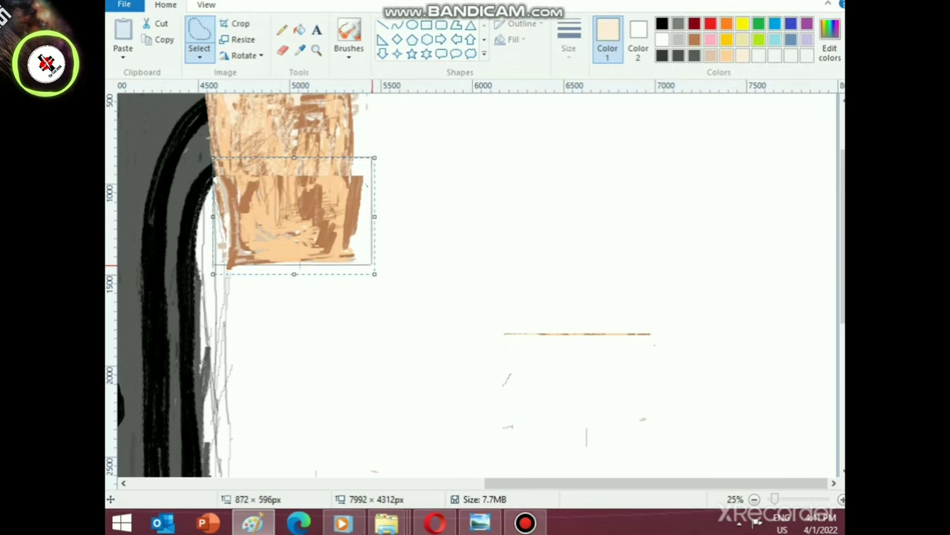
left_click_drag(372, 213, 363, 213)
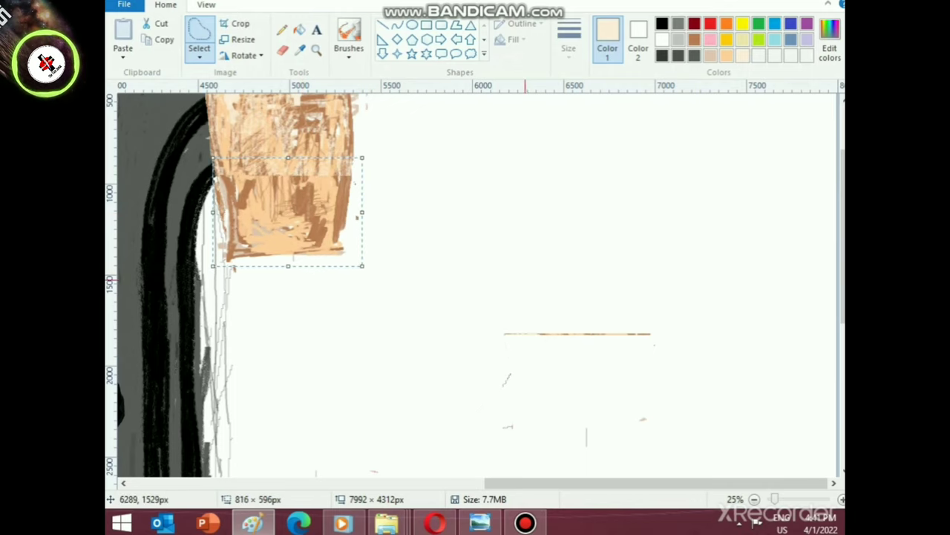
left_click(498, 391)
- Erase the dark outlines of the three fingertip ovals at the top of the hand
scroll(499, 392, "down", 1)
scroll(445, 401, "up", 1)
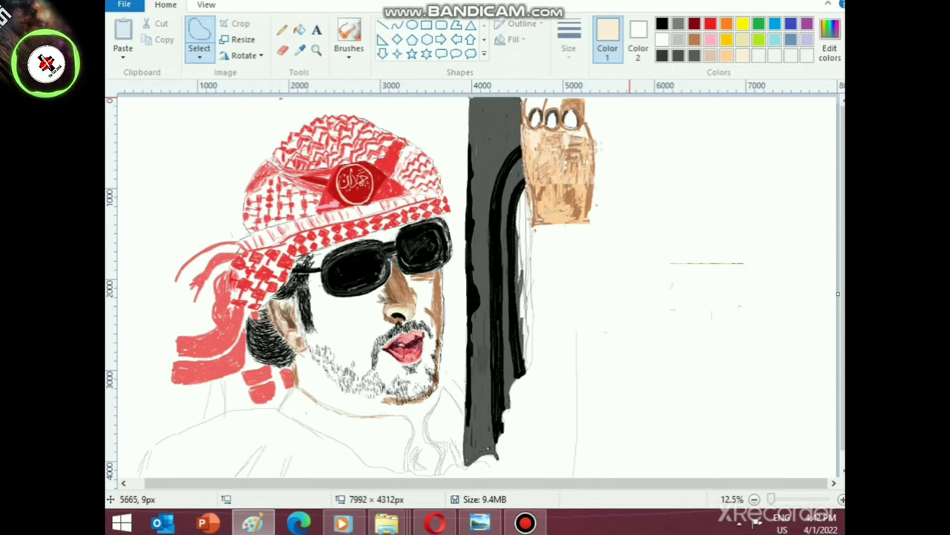
left_click(663, 39)
left_click(348, 52)
left_click(283, 50)
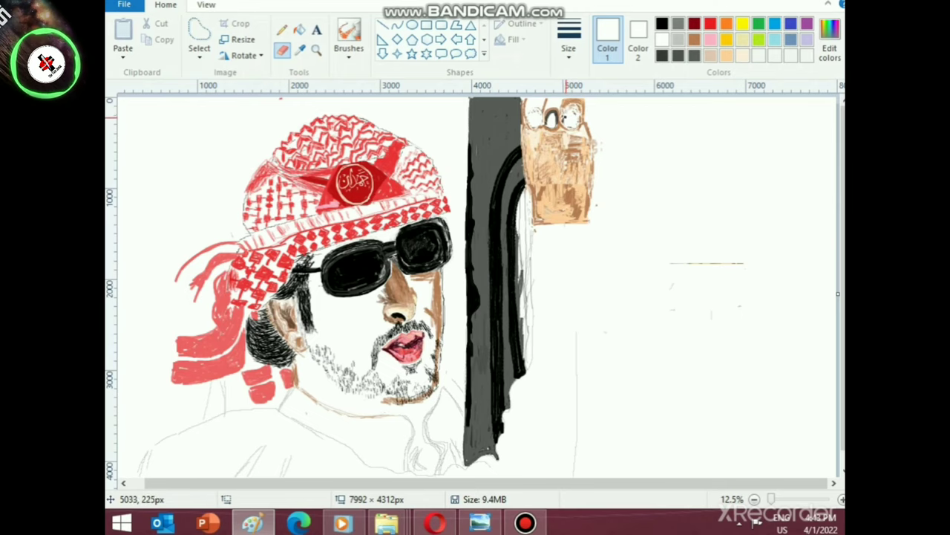
left_click_drag(568, 119, 548, 115)
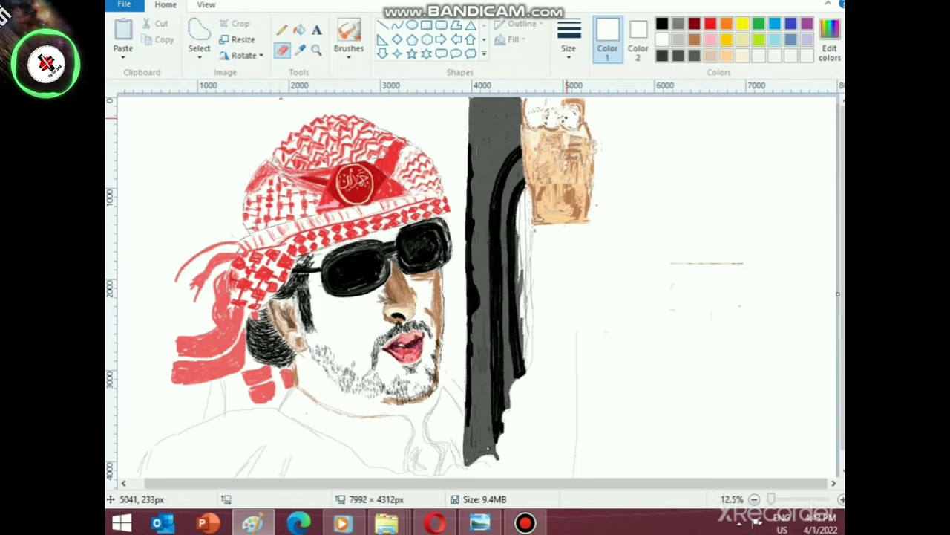
- Blend the seam between the two hand pieces with brown and pale cream brush strokes over the palm
left_click(694, 39)
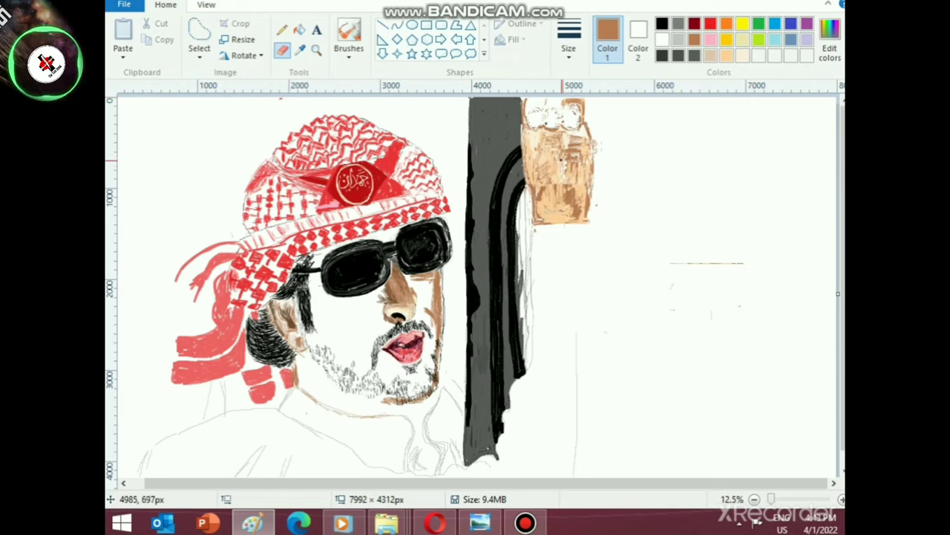
left_click(349, 54)
left_click(407, 108)
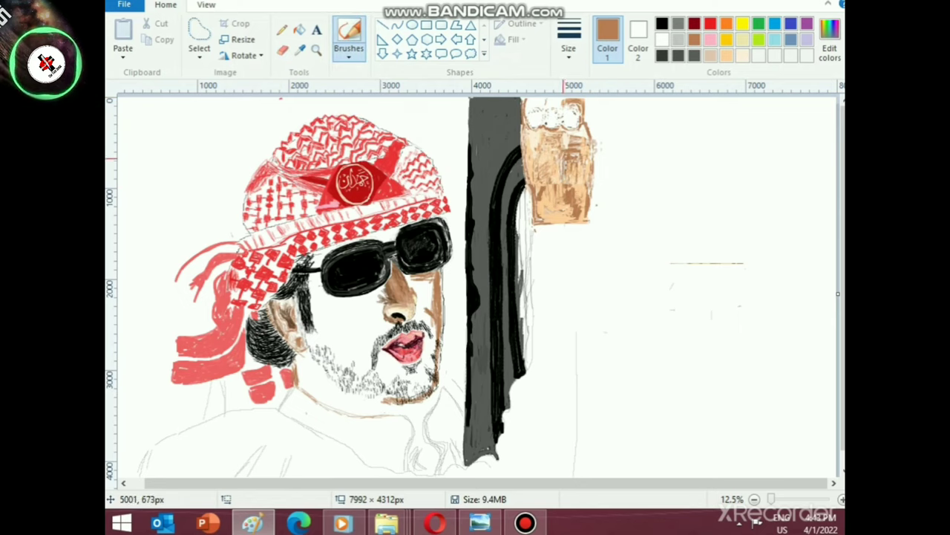
left_click_drag(563, 158, 565, 192)
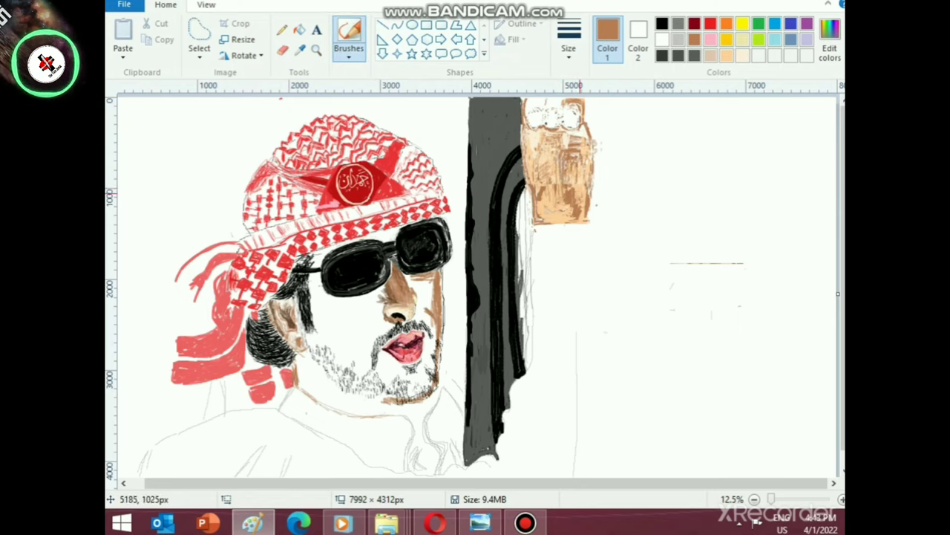
left_click_drag(530, 146, 541, 202)
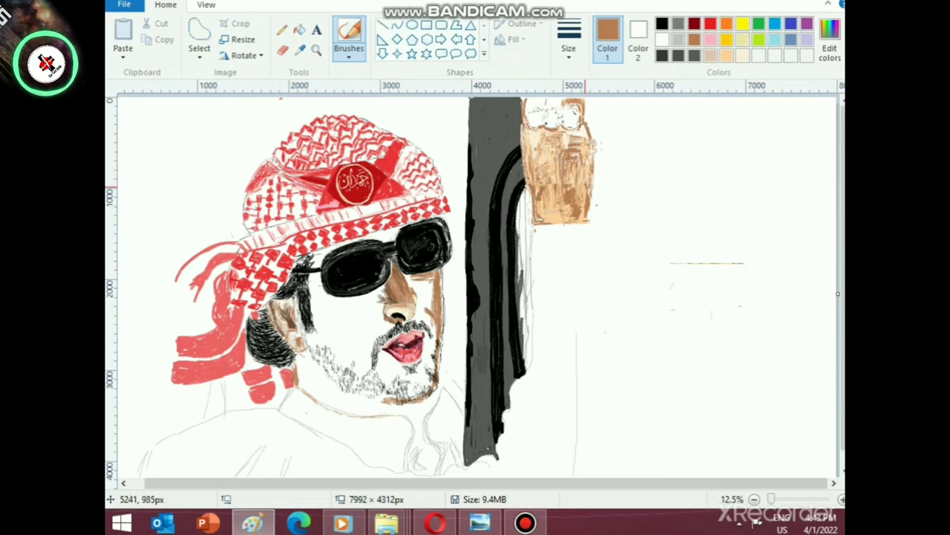
left_click(742, 57)
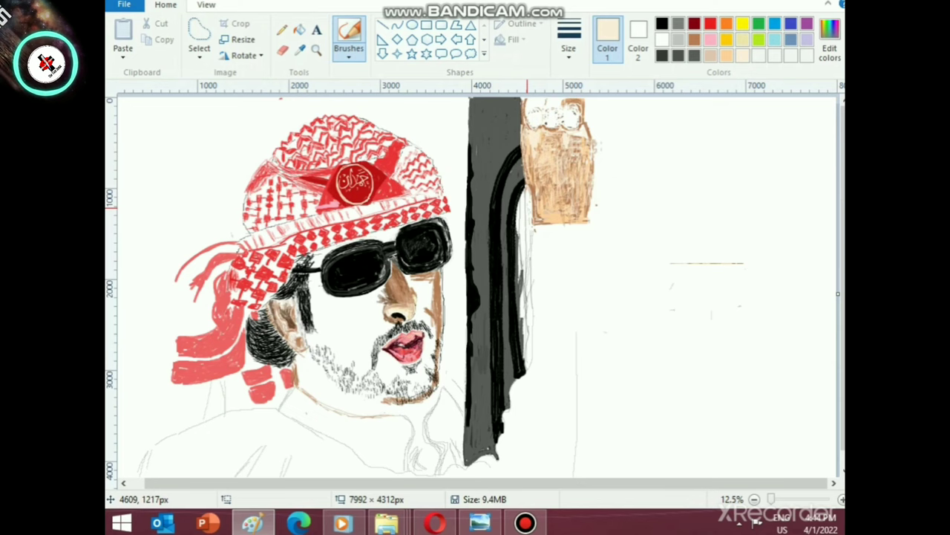
- Draw three new fingertip ovals with finger lines in brown above the erased ones
left_click(695, 40)
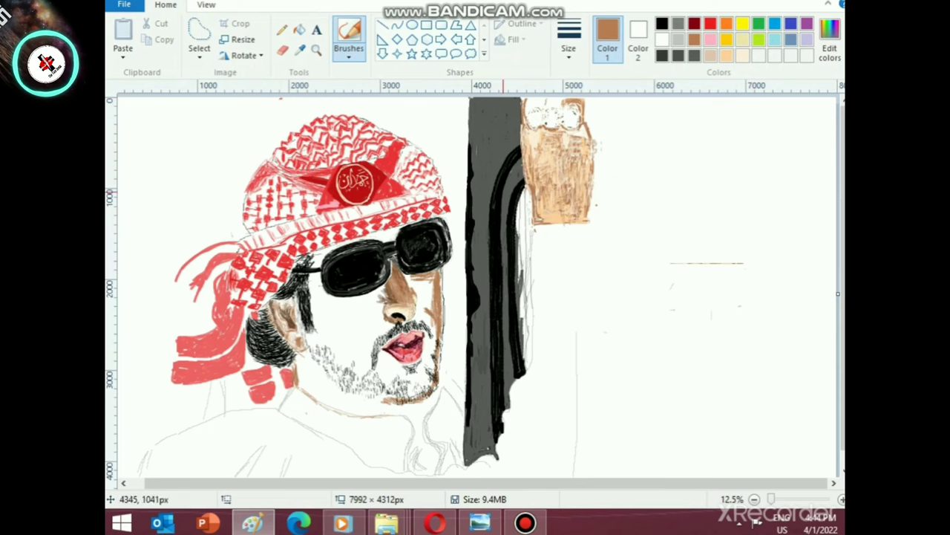
scroll(504, 191, "up", 1)
scroll(435, 376, "right", 6)
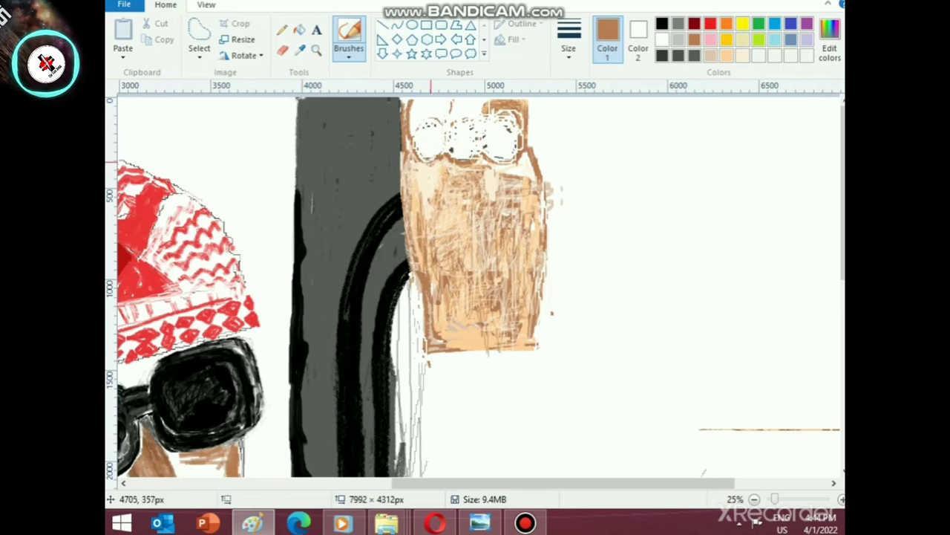
left_click(349, 52)
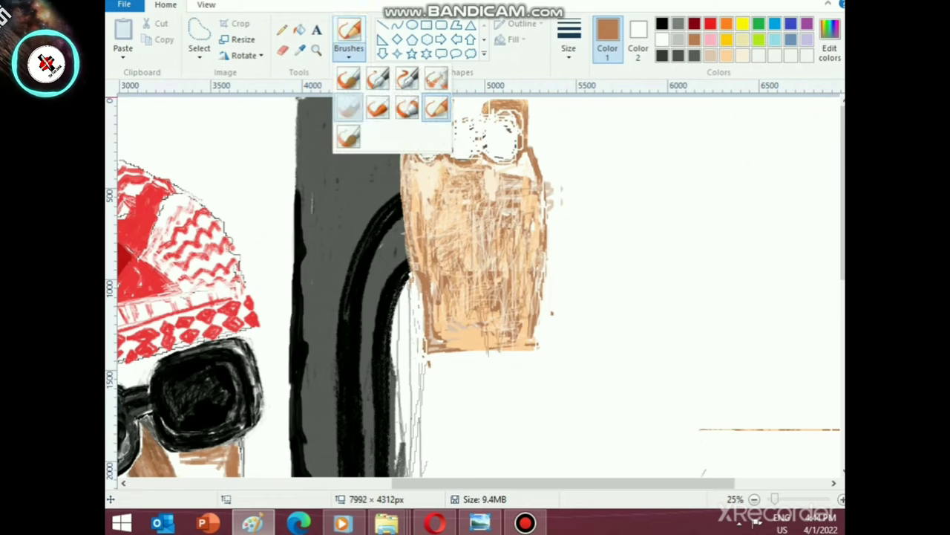
left_click(349, 109)
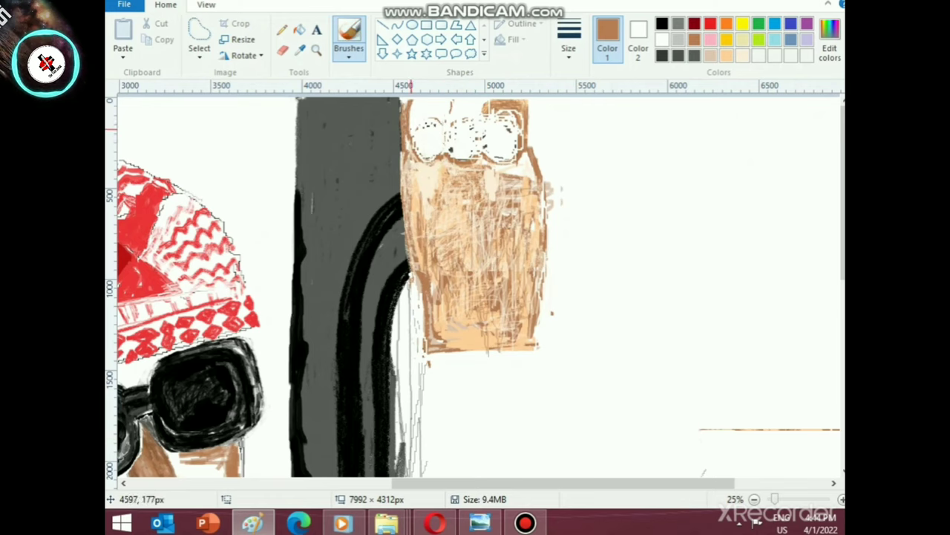
left_click_drag(416, 123, 443, 128)
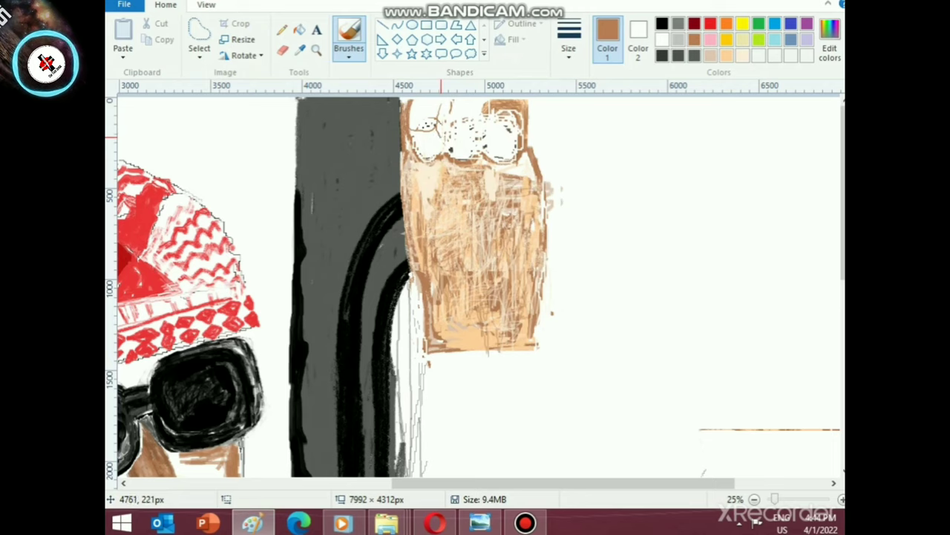
left_click_drag(451, 141, 475, 143)
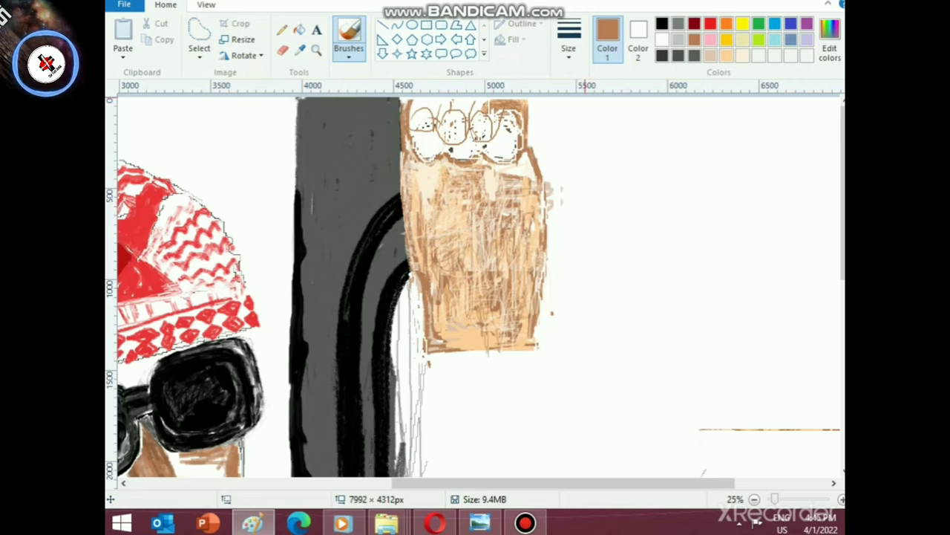
- Dab pale cream inside the middle fingertip oval and thicken its upper edge with brown
left_click(743, 56)
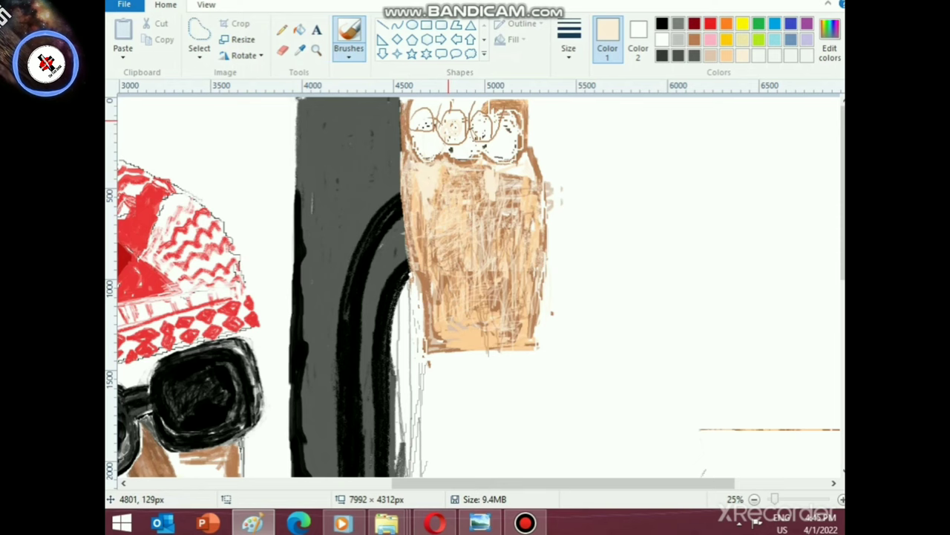
scroll(571, 151, "up", 2)
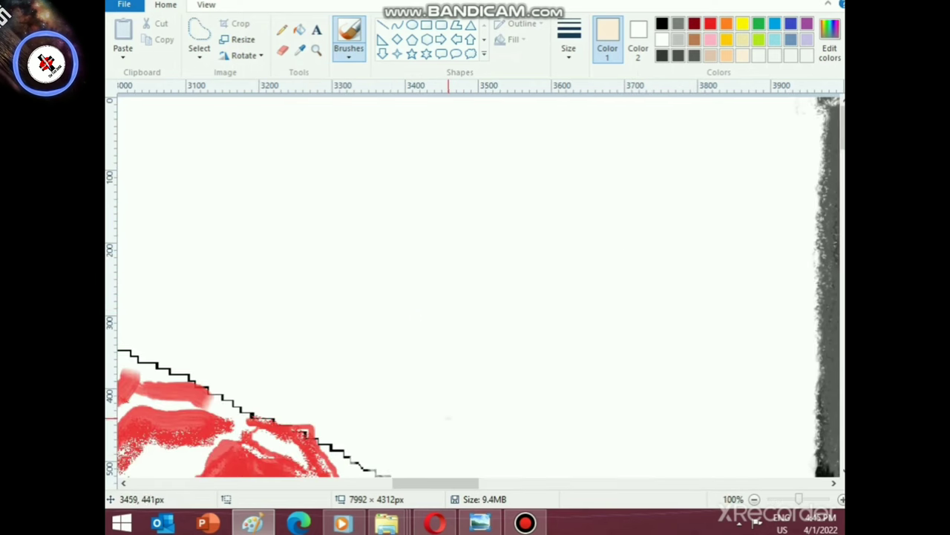
left_click_drag(435, 482, 540, 482)
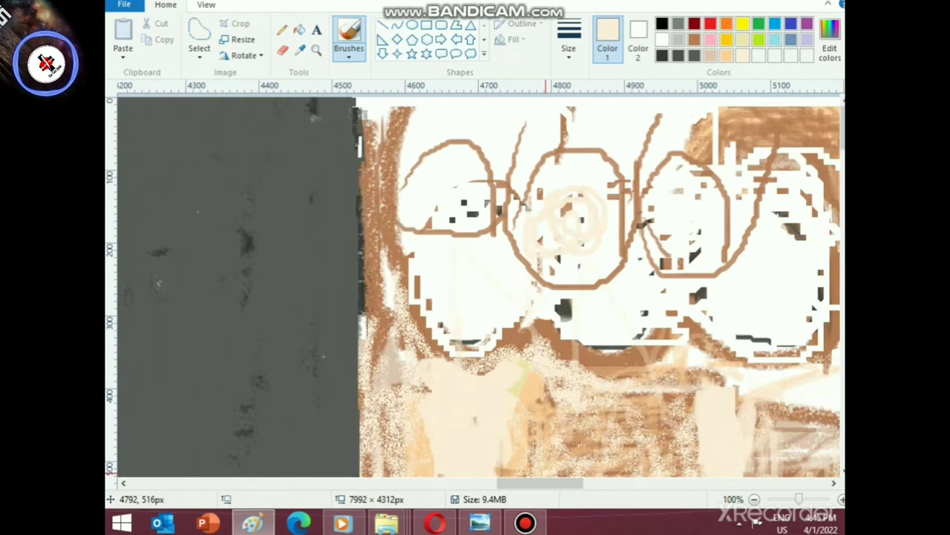
left_click(694, 40)
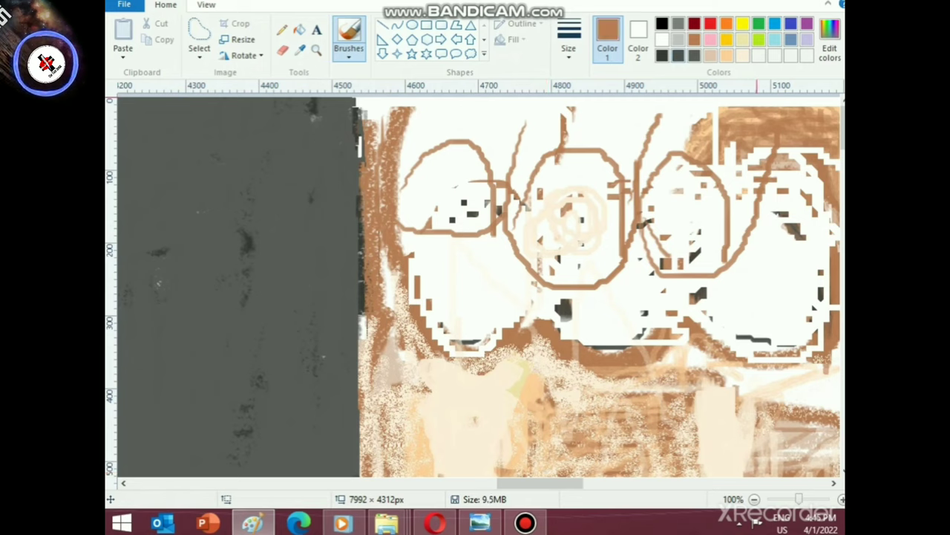
mouse_move(562, 170)
left_mouse_down()
mouse_move(567, 158)
mouse_move(592, 161)
mouse_move(615, 192)
mouse_move(623, 256)
mouse_move(606, 170)
mouse_move(540, 163)
mouse_move(517, 229)
mouse_move(578, 160)
mouse_move(543, 170)
mouse_move(594, 169)
mouse_move(555, 170)
left_mouse_up()
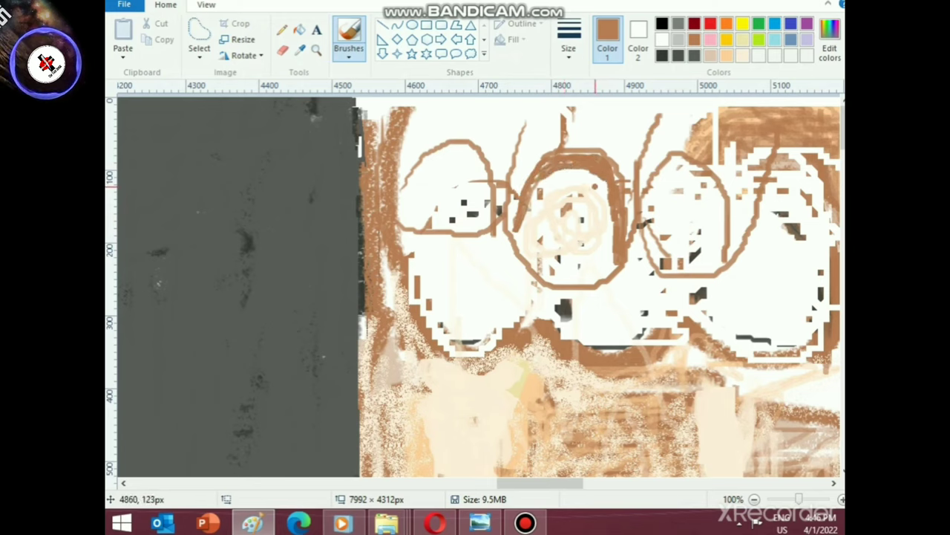
- Mix a slightly darker shade of the pale cream and fill the middle fingertip and the one nearest the gray strip
left_click(743, 55)
left_click(830, 40)
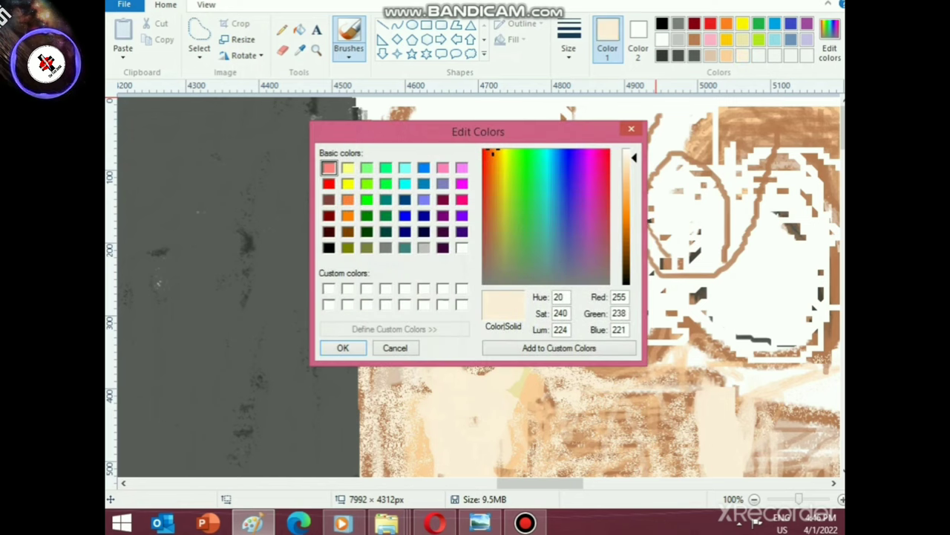
left_click_drag(634, 158, 634, 164)
left_click(343, 348)
mouse_move(571, 227)
left_mouse_down()
mouse_move(548, 233)
mouse_move(567, 194)
mouse_move(577, 229)
mouse_move(528, 251)
mouse_move(577, 238)
mouse_move(560, 195)
mouse_move(580, 182)
mouse_move(615, 244)
mouse_move(592, 184)
mouse_move(529, 215)
mouse_move(545, 182)
mouse_move(594, 175)
mouse_move(609, 252)
left_mouse_up()
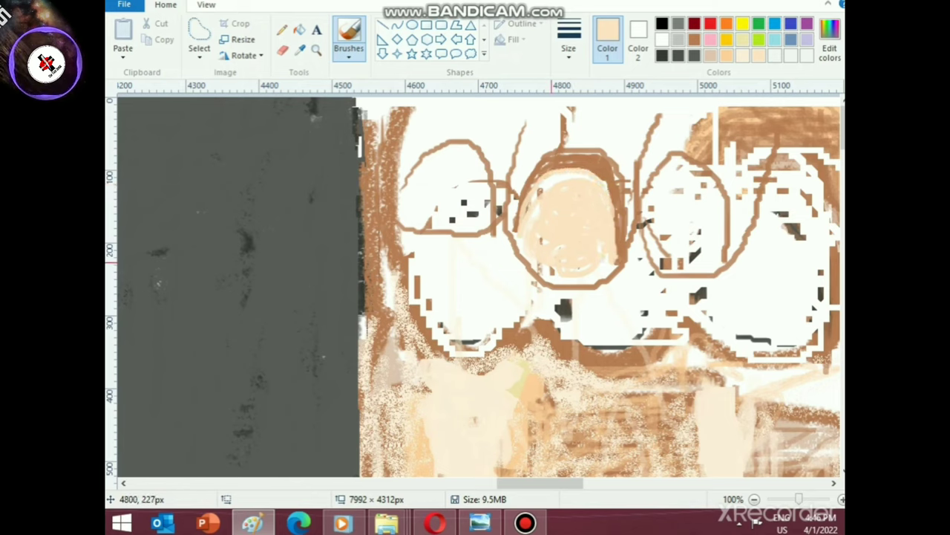
mouse_move(553, 261)
left_mouse_down()
mouse_move(557, 275)
mouse_move(610, 275)
mouse_move(552, 281)
left_mouse_up()
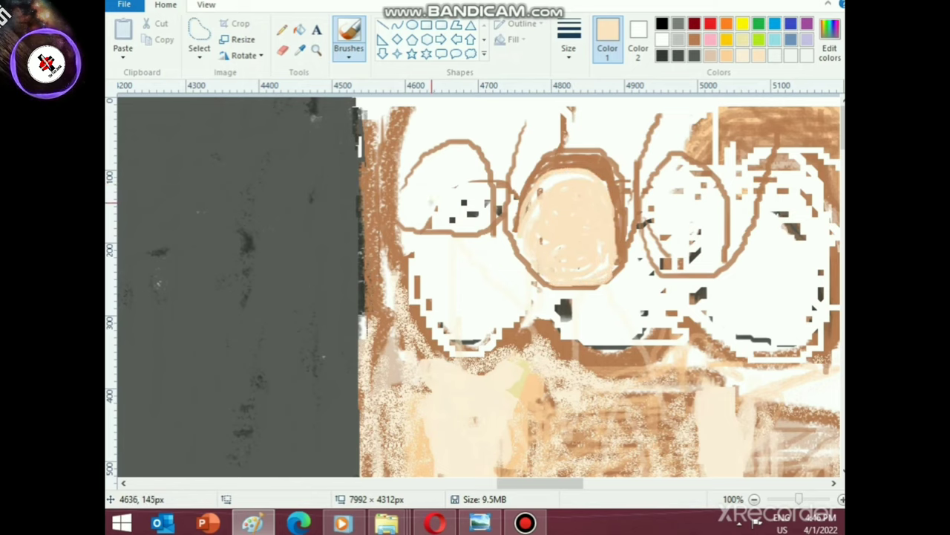
mouse_move(444, 189)
left_mouse_down()
mouse_move(431, 172)
mouse_move(410, 198)
mouse_move(423, 165)
mouse_move(449, 153)
mouse_move(476, 197)
mouse_move(464, 221)
mouse_move(470, 208)
mouse_move(420, 214)
left_mouse_up()
- Shade the white gaps below and beside the fingertips with loose brown strokes using a different brush
left_click(349, 54)
left_click(436, 106)
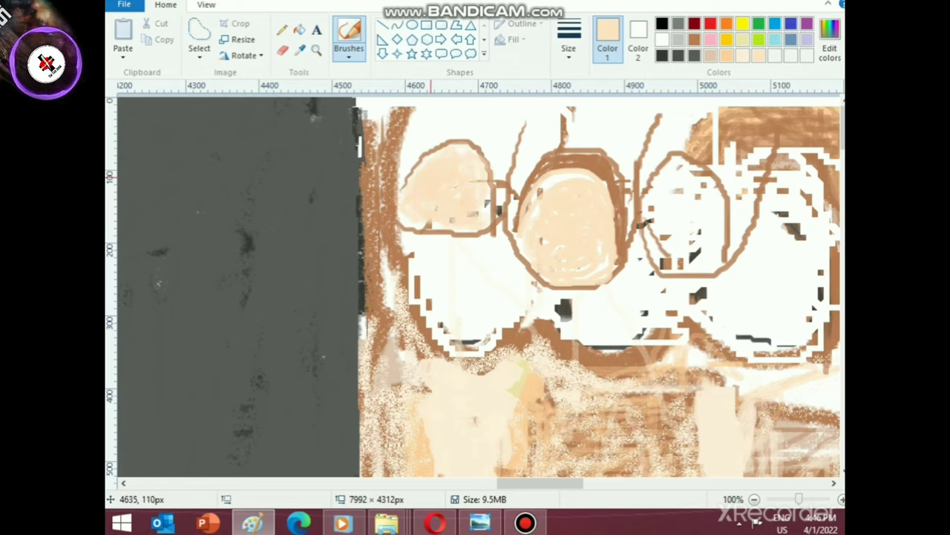
left_click(694, 39)
mouse_move(478, 286)
left_mouse_down()
mouse_move(441, 276)
mouse_move(443, 246)
mouse_move(404, 238)
mouse_move(472, 325)
mouse_move(506, 323)
mouse_move(432, 242)
mouse_move(504, 311)
mouse_move(482, 266)
mouse_move(558, 317)
mouse_move(606, 319)
mouse_move(637, 242)
mouse_move(679, 313)
mouse_move(545, 316)
mouse_move(583, 307)
mouse_move(624, 317)
mouse_move(545, 375)
left_mouse_up()
left_click_drag(548, 484, 590, 483)
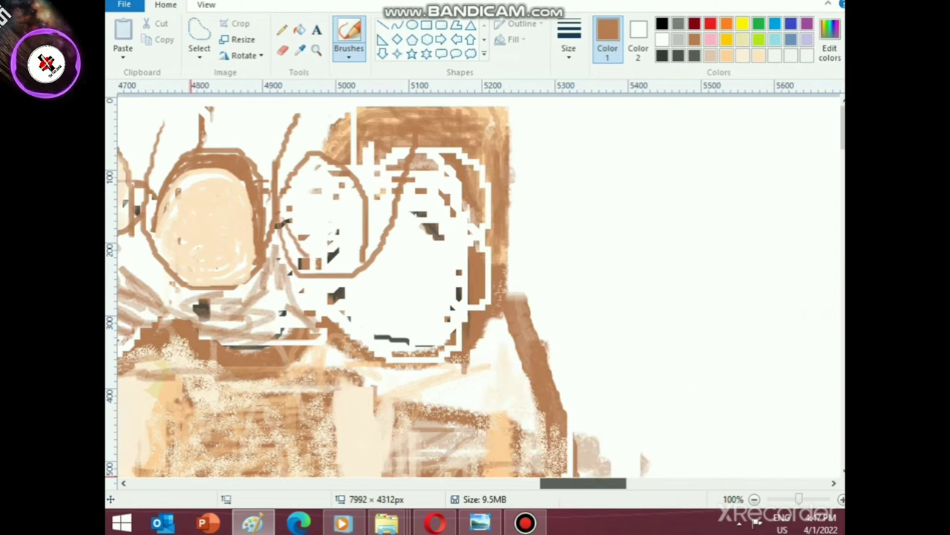
mouse_move(421, 297)
left_mouse_down()
mouse_move(438, 234)
mouse_move(407, 275)
left_mouse_up()
mouse_move(413, 215)
left_mouse_down()
mouse_move(443, 294)
mouse_move(399, 324)
mouse_move(396, 399)
mouse_move(482, 399)
mouse_move(353, 283)
mouse_move(341, 300)
mouse_move(421, 380)
mouse_move(446, 179)
left_mouse_up()
- Fill the third fingertip with light peach and shade the fingers above the ovals in grayish beige
left_click(711, 55)
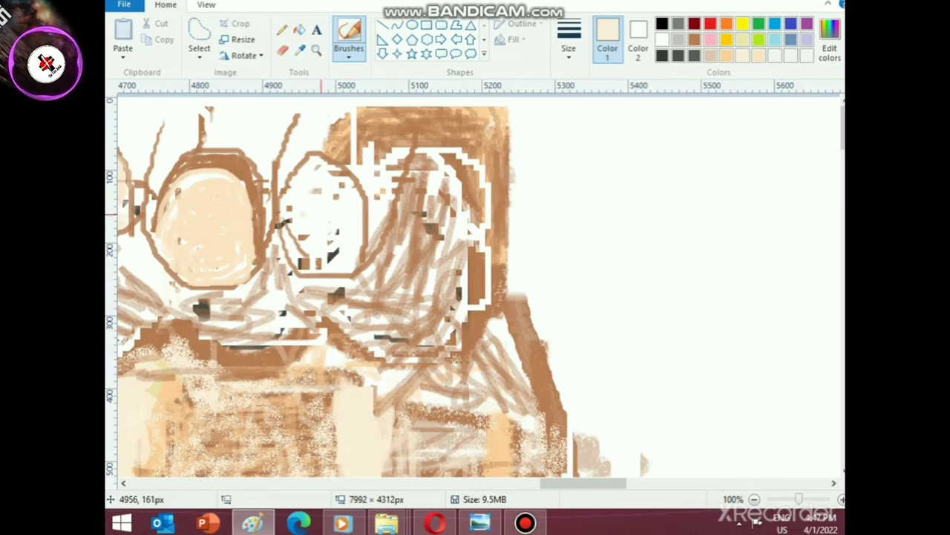
mouse_move(306, 214)
left_mouse_down()
mouse_move(326, 304)
mouse_move(328, 227)
mouse_move(292, 184)
mouse_move(337, 187)
mouse_move(295, 248)
mouse_move(345, 251)
mouse_move(295, 206)
mouse_move(332, 192)
mouse_move(334, 221)
mouse_move(301, 209)
left_mouse_up()
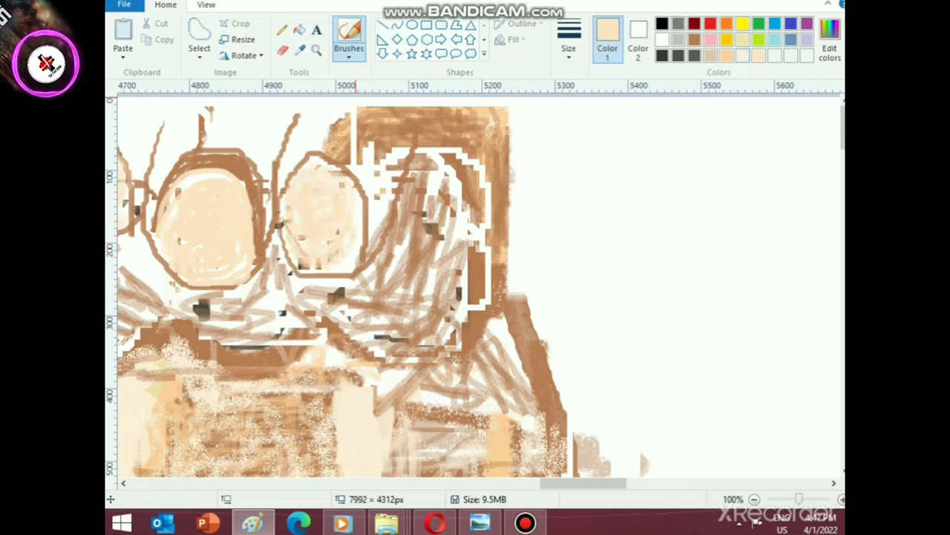
left_click(710, 55)
mouse_move(339, 128)
left_mouse_down()
mouse_move(288, 130)
mouse_move(309, 134)
mouse_move(327, 111)
mouse_move(295, 119)
mouse_move(339, 104)
mouse_move(392, 104)
mouse_move(370, 112)
mouse_move(362, 173)
mouse_move(376, 237)
mouse_move(371, 171)
mouse_move(340, 139)
mouse_move(347, 141)
mouse_move(201, 143)
mouse_move(242, 109)
mouse_move(188, 104)
mouse_move(192, 119)
mouse_move(146, 185)
mouse_move(176, 134)
mouse_move(205, 118)
mouse_move(189, 110)
mouse_move(305, 104)
mouse_move(267, 126)
mouse_move(194, 112)
mouse_move(268, 112)
mouse_move(216, 140)
mouse_move(254, 152)
mouse_move(260, 193)
left_mouse_up()
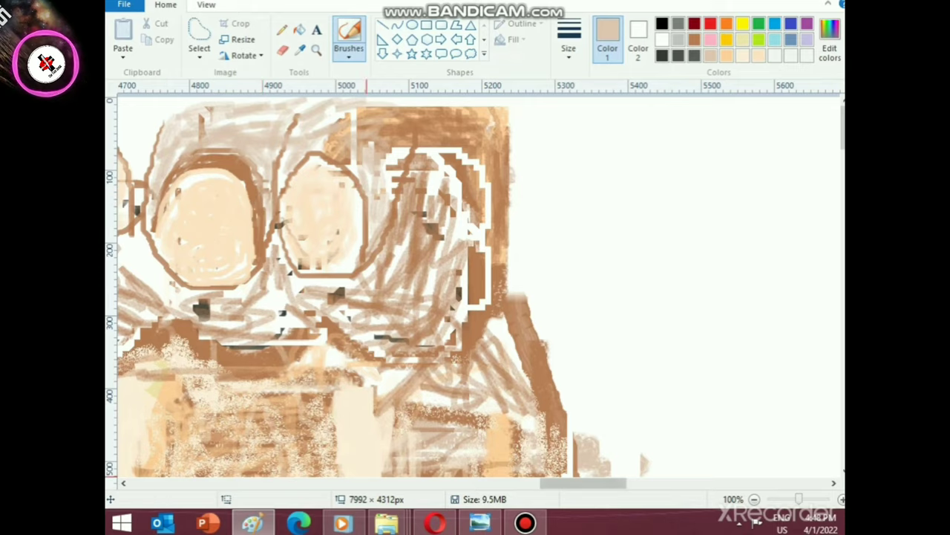
- Fill the remaining white gaps above and around the three fingertip ovals with grayish beige strokes
left_click_drag(583, 483, 553, 483)
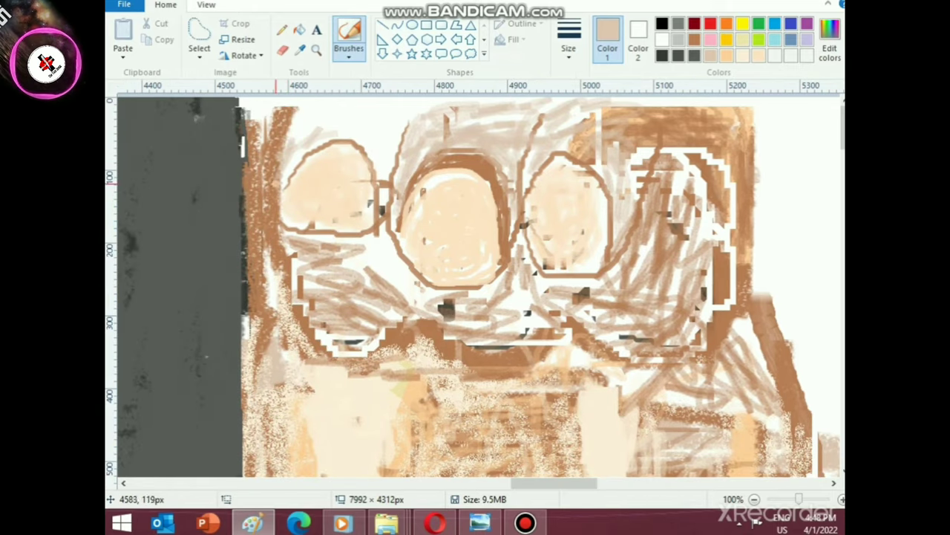
mouse_move(286, 190)
left_mouse_down()
mouse_move(280, 118)
mouse_move(357, 112)
mouse_move(343, 128)
mouse_move(325, 118)
mouse_move(299, 169)
mouse_move(387, 141)
mouse_move(389, 169)
mouse_move(413, 114)
mouse_move(411, 124)
mouse_move(677, 145)
mouse_move(658, 110)
mouse_move(647, 112)
left_mouse_up()
scroll(546, 284, "down", 2)
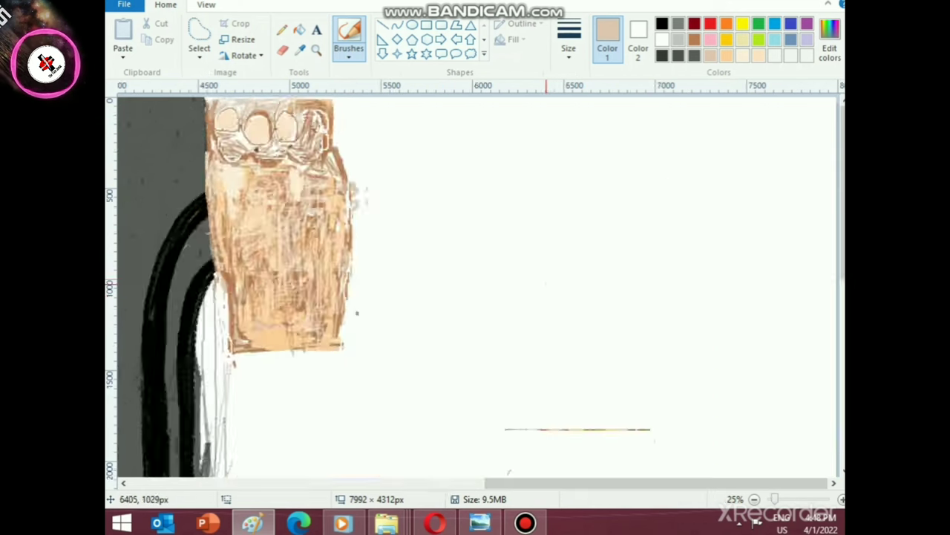
scroll(546, 285, "down", 1)
scroll(532, 295, "up", 1)
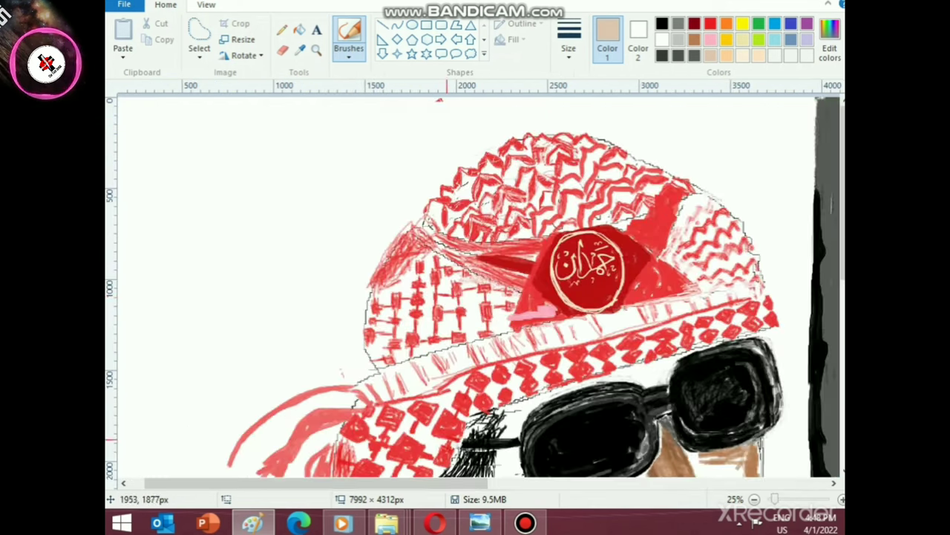
left_click_drag(439, 483, 752, 484)
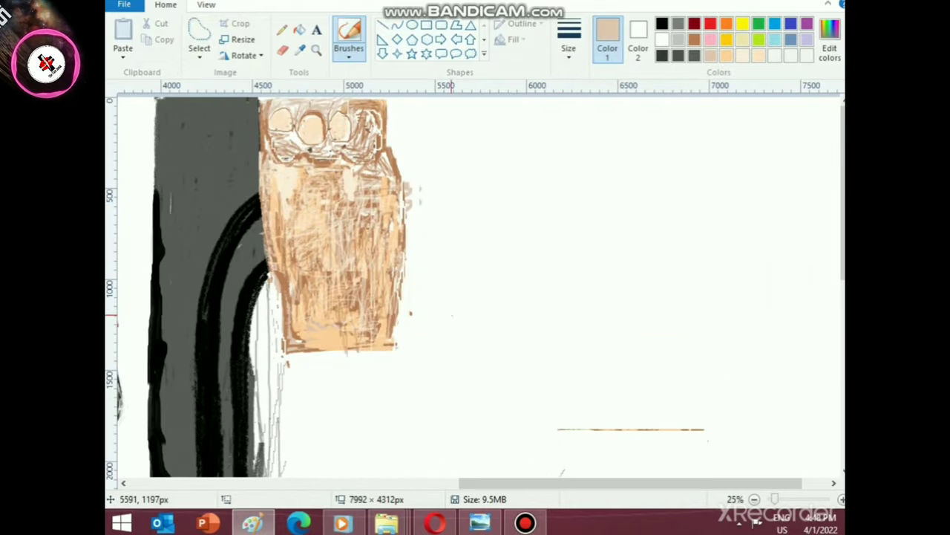
- Thicken the outlines of the three fingertip ovals and the lines between the fingers in brown with the oil brush
left_click(694, 39)
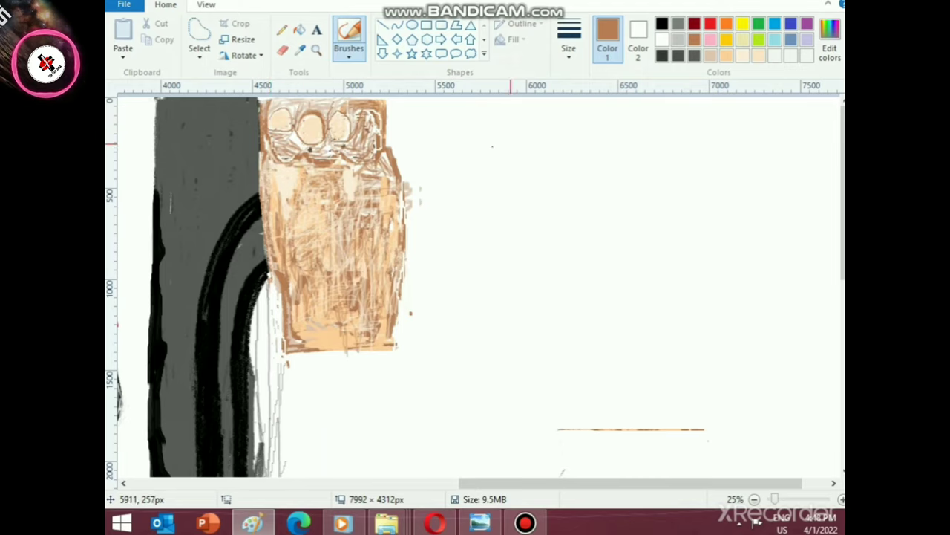
left_click(349, 53)
left_click(353, 103)
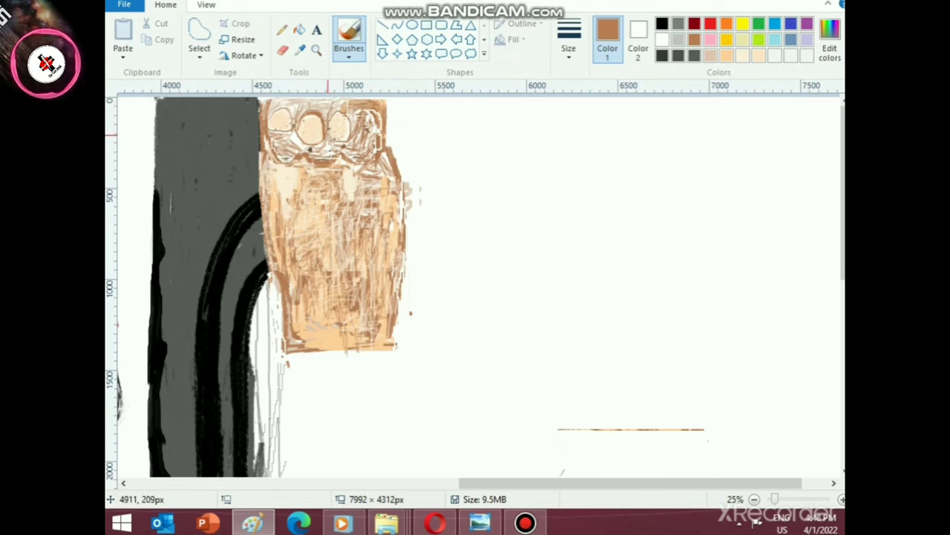
scroll(320, 139, "up", 1)
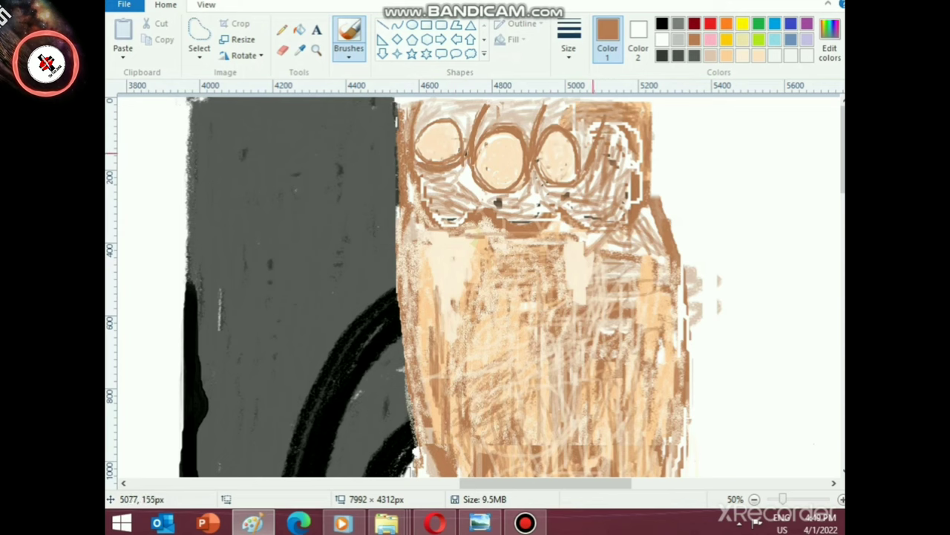
- Darken the fingers above the three fingertip ovals with dense brown strokes
scroll(592, 145, "down", 2)
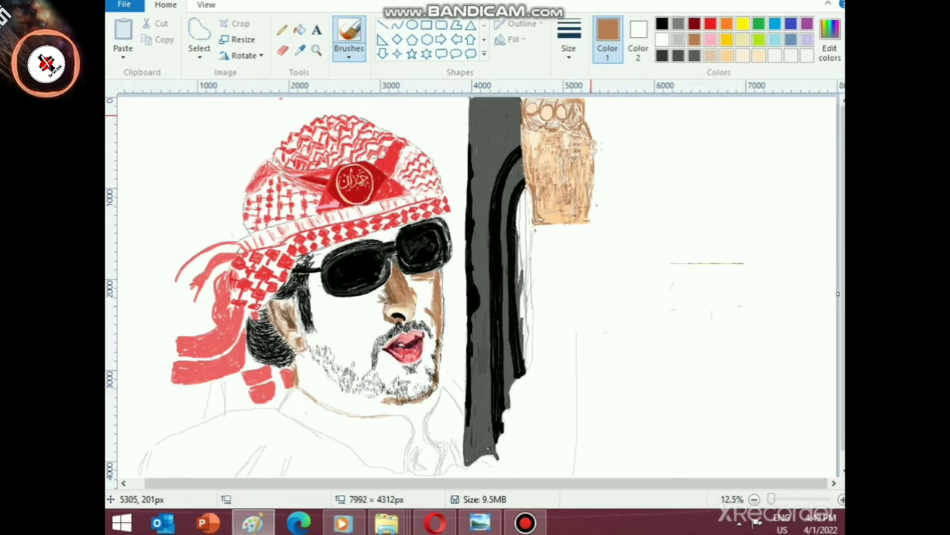
scroll(573, 197, "up", 2)
scroll(549, 195, "right", 10)
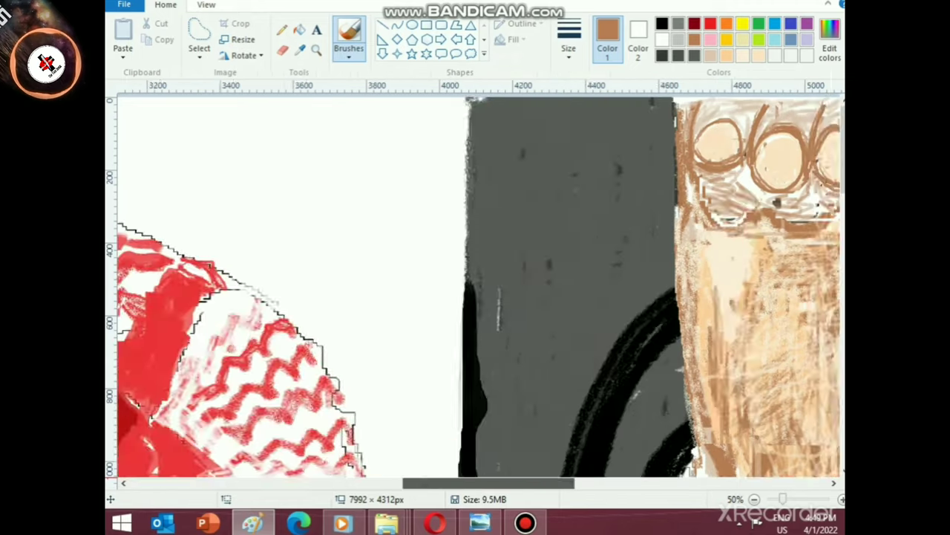
mouse_move(416, 106)
left_mouse_down()
mouse_move(417, 149)
mouse_move(393, 109)
left_mouse_up()
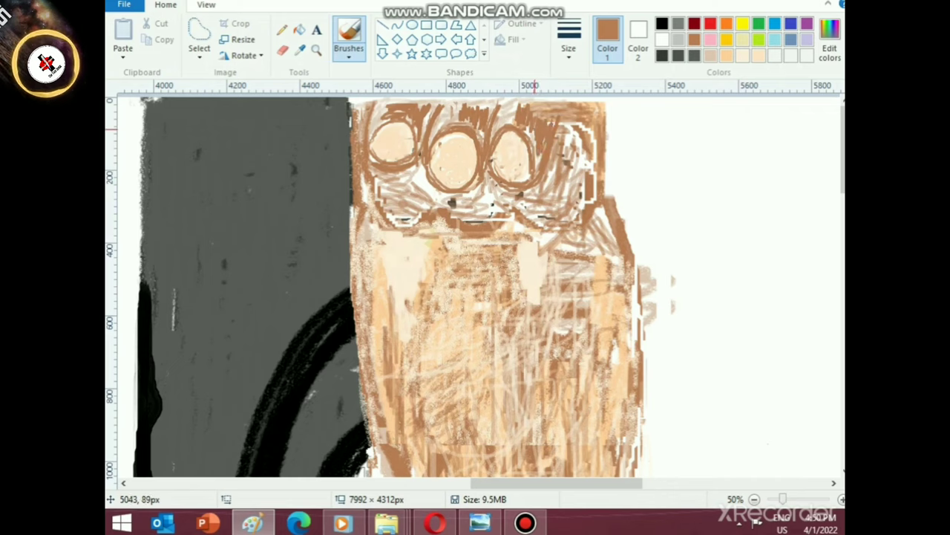
- Soften the brown patches above the fingertip ovals with pale cream strokes of the natural pencil brush
left_click(743, 55)
left_click(349, 52)
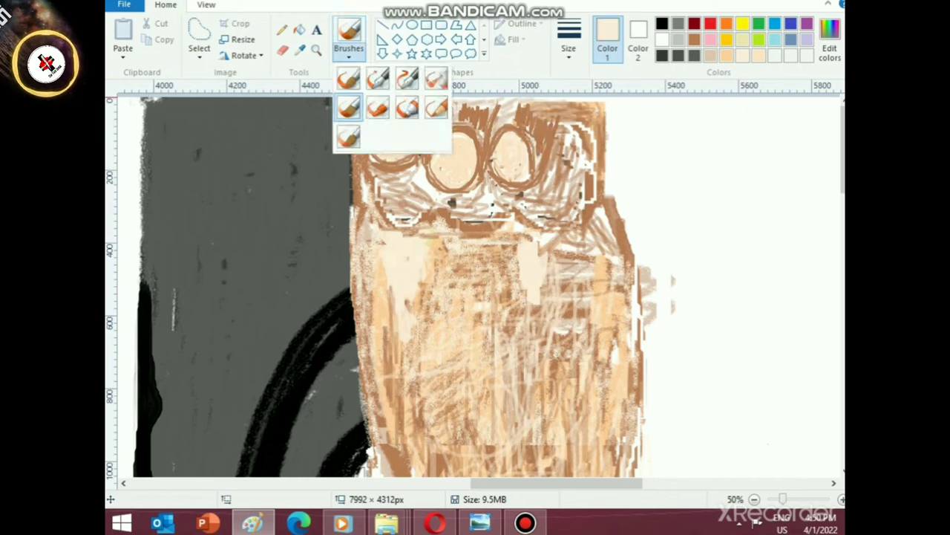
left_click(437, 108)
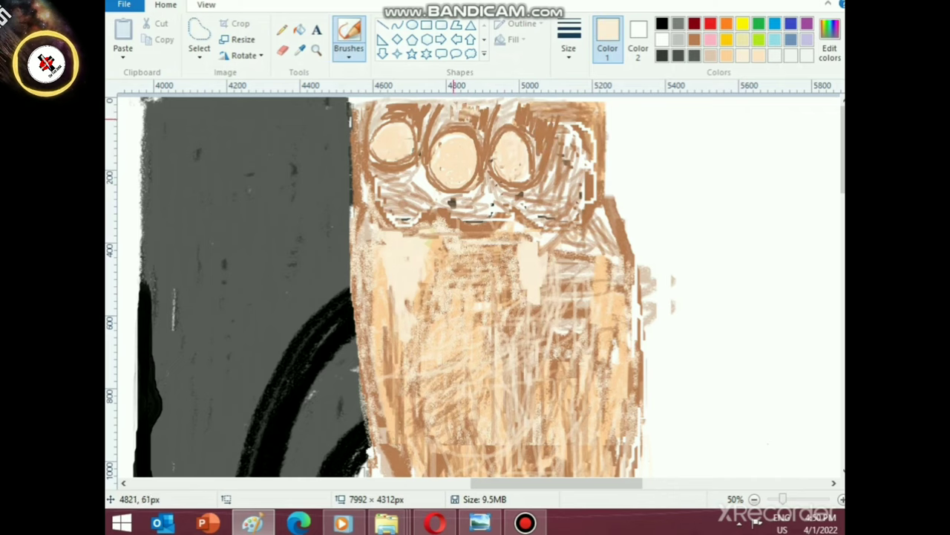
mouse_move(460, 111)
left_mouse_down()
mouse_move(390, 97)
mouse_move(434, 118)
mouse_move(431, 133)
mouse_move(423, 125)
left_mouse_up()
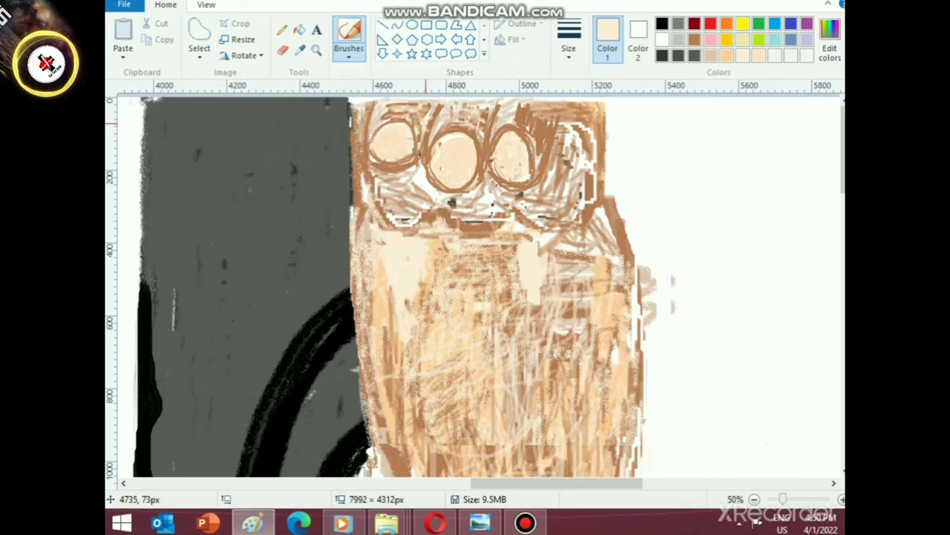
mouse_move(528, 133)
left_mouse_down()
mouse_move(529, 152)
mouse_move(529, 120)
mouse_move(551, 138)
left_mouse_up()
- Shade the hand's outer edge, palm and wrist in brown and extend loose strokes just below the wrist
scroll(530, 192, "down", 2)
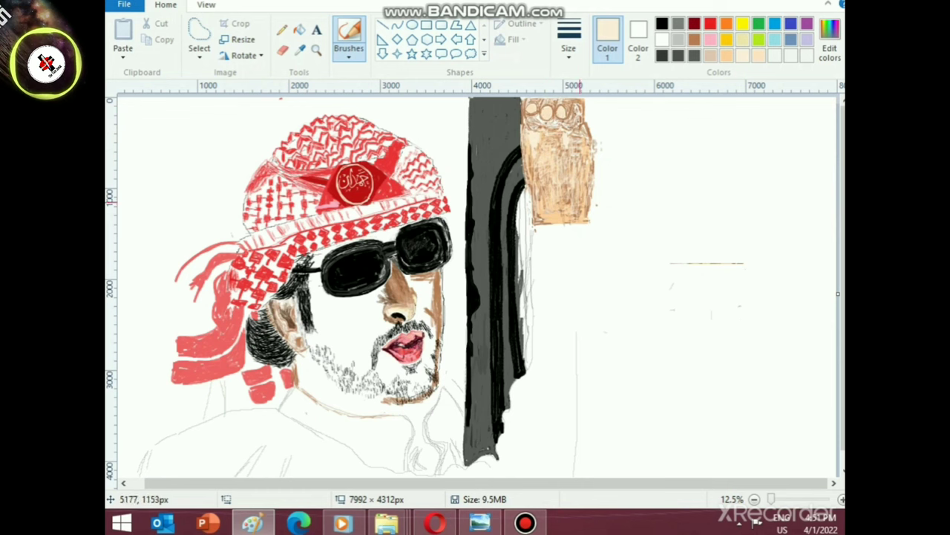
scroll(584, 223, "up", 1)
left_click_drag(375, 482, 593, 482)
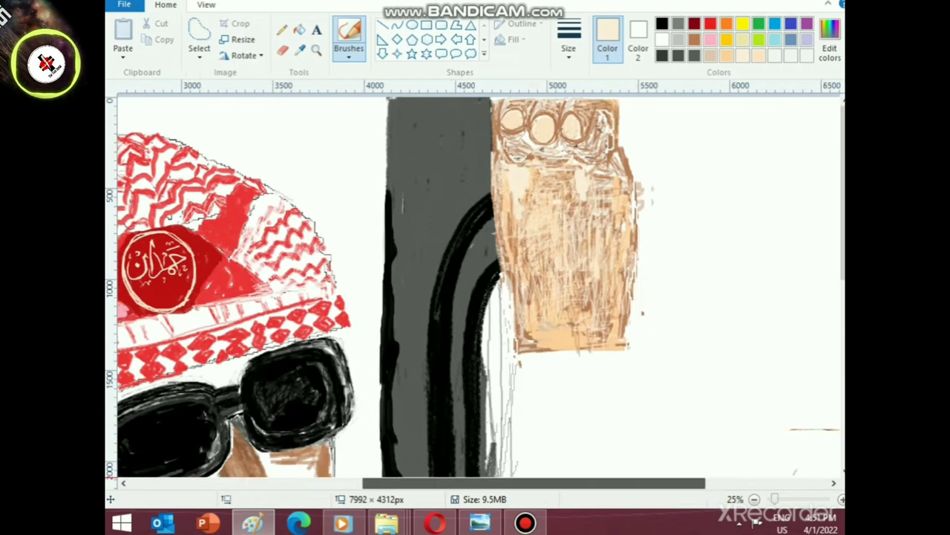
left_click_drag(535, 483, 580, 483)
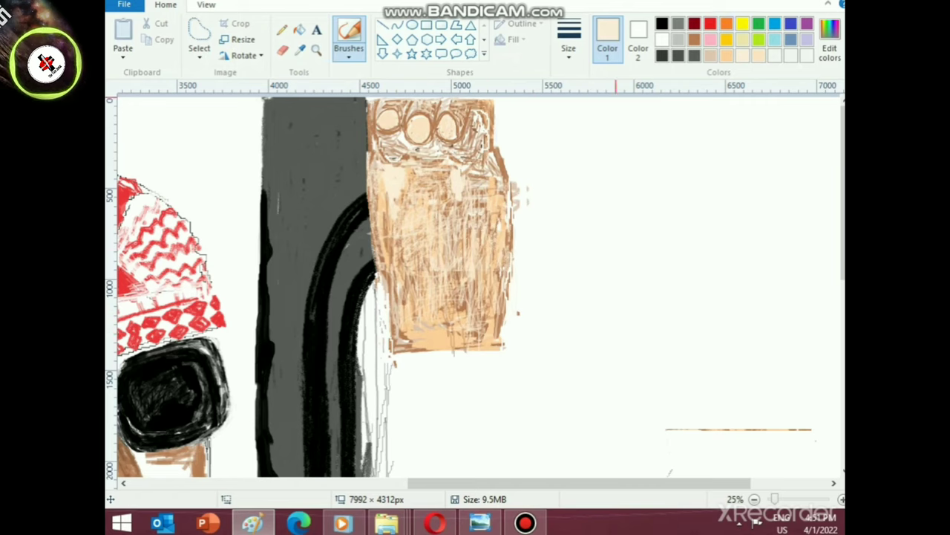
left_click(694, 39)
mouse_move(499, 123)
left_mouse_down()
mouse_move(503, 153)
mouse_move(500, 132)
left_mouse_up()
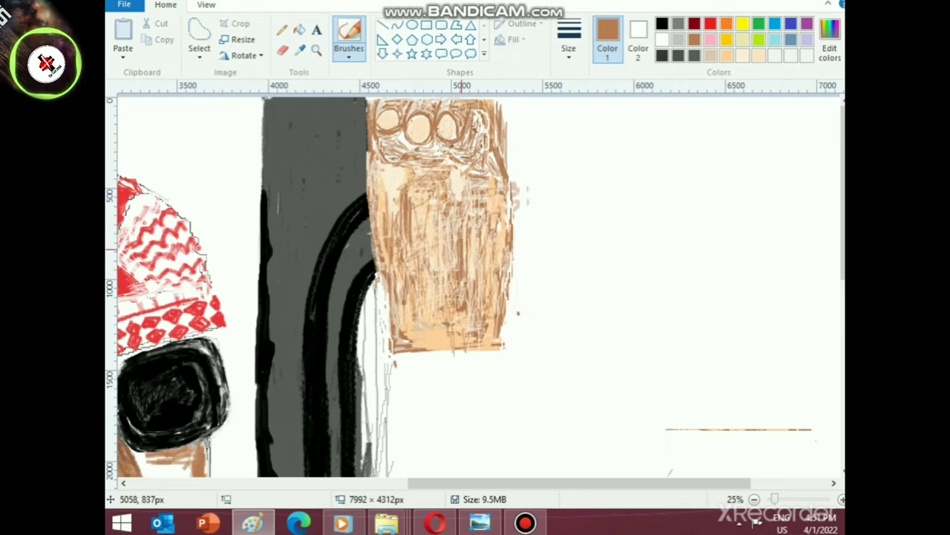
mouse_move(429, 314)
left_mouse_down()
mouse_move(421, 338)
mouse_move(441, 291)
mouse_move(422, 341)
mouse_move(432, 295)
left_mouse_up()
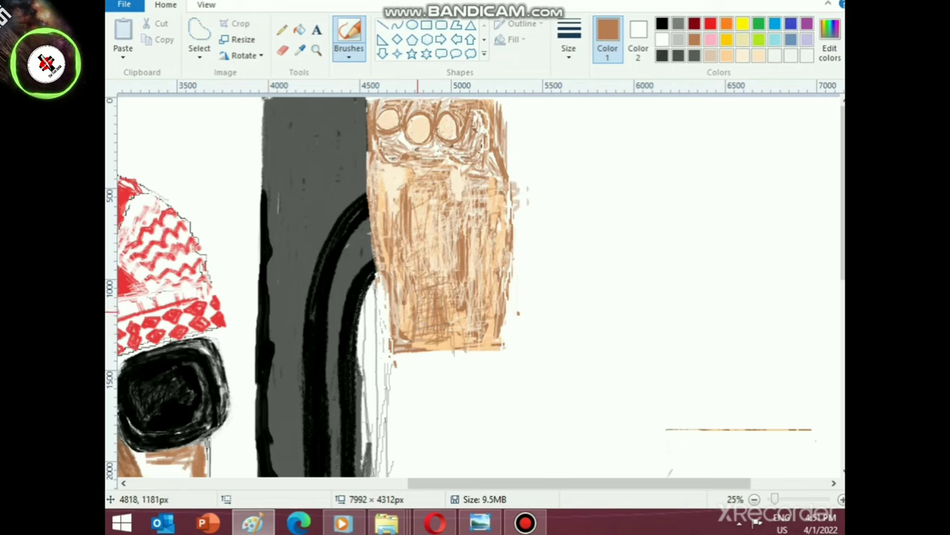
mouse_move(475, 339)
left_mouse_down()
mouse_move(481, 311)
mouse_move(486, 342)
mouse_move(414, 357)
mouse_move(408, 369)
mouse_move(485, 355)
mouse_move(416, 351)
mouse_move(499, 338)
left_mouse_up()
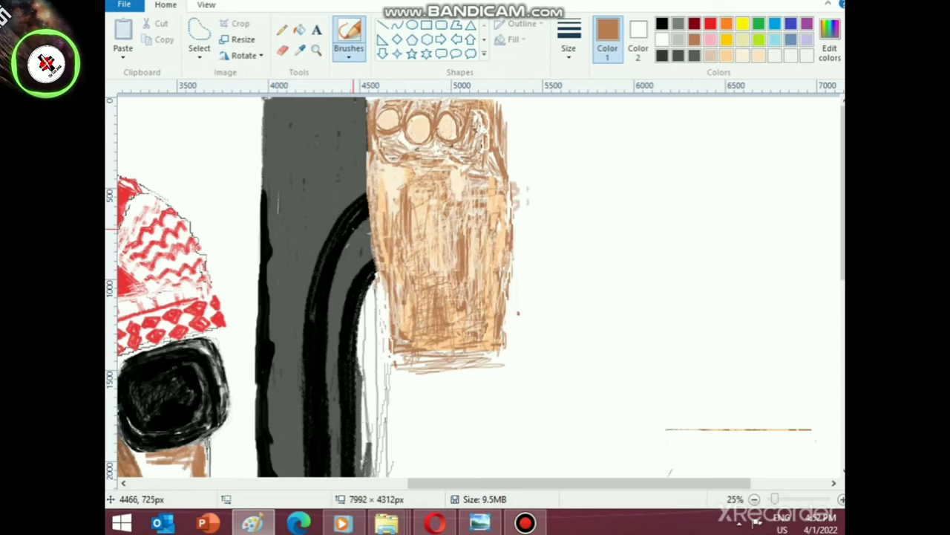
- Outline the upper and lower edges of the three fingertip ovals in black
left_click(662, 24)
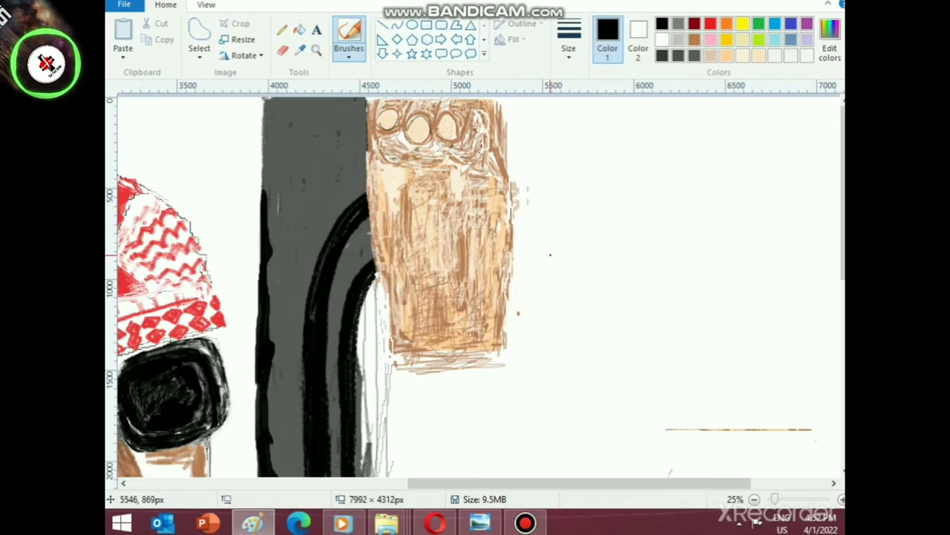
scroll(542, 251, "up", 2)
left_click_drag(447, 482, 563, 483)
mouse_move(309, 216)
left_mouse_down()
mouse_move(332, 263)
mouse_move(363, 262)
mouse_move(383, 233)
left_mouse_up()
mouse_move(318, 257)
left_mouse_down()
mouse_move(311, 218)
mouse_move(299, 222)
mouse_move(351, 169)
mouse_move(391, 200)
mouse_move(371, 179)
mouse_move(328, 180)
mouse_move(312, 208)
mouse_move(364, 172)
mouse_move(396, 206)
mouse_move(384, 250)
mouse_move(367, 274)
mouse_move(315, 252)
left_mouse_up()
mouse_move(457, 173)
left_mouse_down()
mouse_move(499, 208)
mouse_move(466, 178)
mouse_move(423, 224)
mouse_move(474, 168)
mouse_move(499, 214)
mouse_move(457, 180)
mouse_move(429, 221)
mouse_move(461, 167)
mouse_move(464, 229)
mouse_move(436, 240)
mouse_move(463, 265)
mouse_move(480, 267)
mouse_move(433, 255)
mouse_move(493, 253)
mouse_move(454, 255)
left_mouse_up()
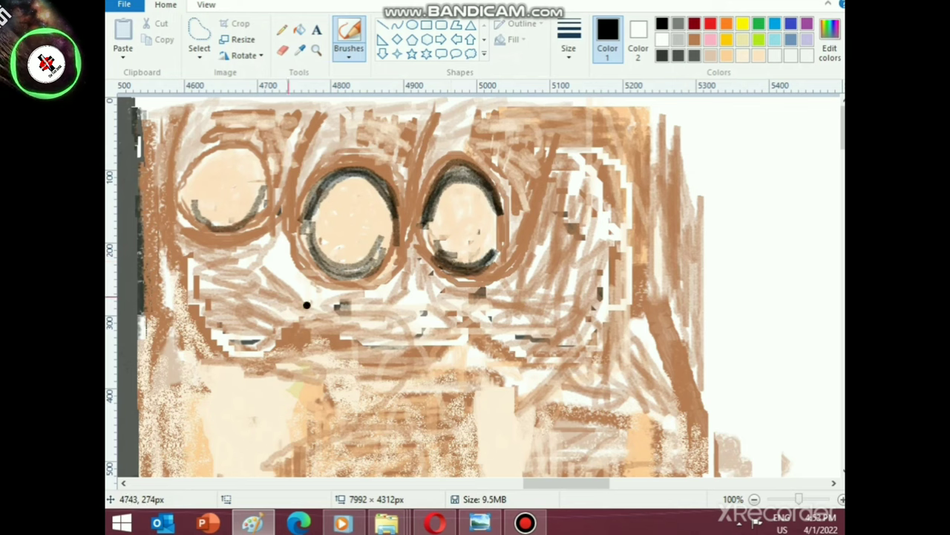
mouse_move(196, 203)
left_mouse_down()
mouse_move(219, 226)
mouse_move(255, 199)
mouse_move(182, 193)
mouse_move(241, 143)
mouse_move(270, 165)
mouse_move(205, 157)
mouse_move(179, 199)
mouse_move(217, 144)
mouse_move(270, 159)
mouse_move(204, 155)
mouse_move(182, 199)
left_mouse_up()
mouse_move(298, 234)
left_mouse_down()
mouse_move(315, 182)
mouse_move(368, 180)
mouse_move(398, 232)
mouse_move(385, 187)
mouse_move(323, 169)
mouse_move(293, 225)
left_mouse_up()
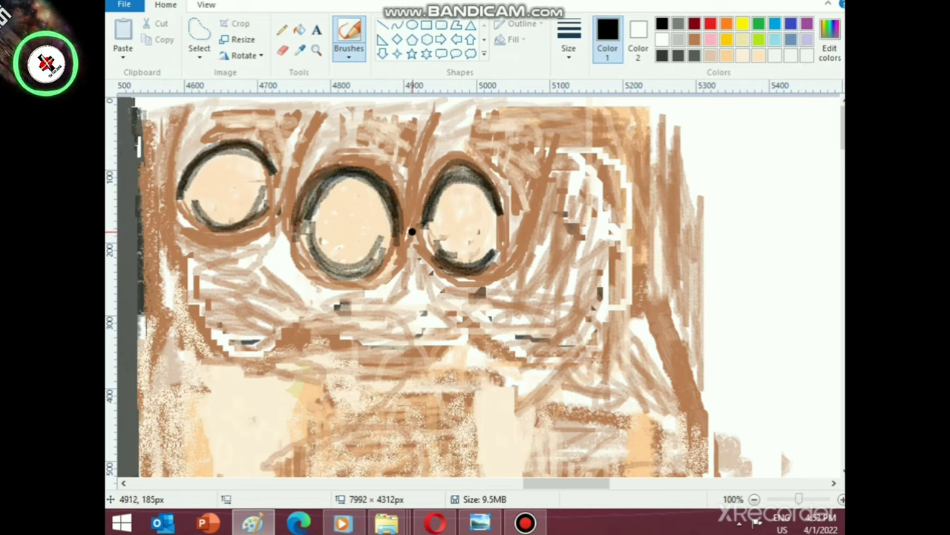
mouse_move(413, 231)
left_mouse_down()
mouse_move(513, 204)
mouse_move(465, 242)
mouse_move(429, 257)
left_mouse_up()
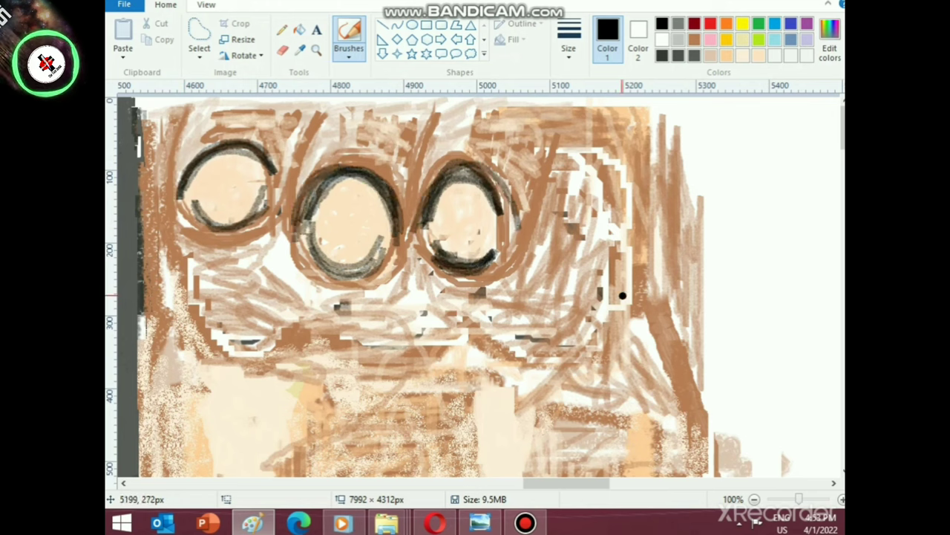
- Blend light orange strokes over the white and brown areas below the fingertips and across the hand
left_click(726, 55)
scroll(416, 305, "down", 3)
mouse_move(256, 312)
left_mouse_down()
mouse_move(264, 262)
mouse_move(223, 165)
mouse_move(229, 155)
mouse_move(297, 165)
mouse_move(349, 236)
mouse_move(282, 315)
mouse_move(389, 369)
mouse_move(412, 252)
mouse_move(683, 158)
mouse_move(648, 119)
mouse_move(523, 178)
mouse_move(468, 149)
mouse_move(305, 138)
mouse_move(222, 144)
mouse_move(142, 111)
mouse_move(167, 148)
mouse_move(223, 155)
mouse_move(205, 129)
mouse_move(208, 142)
mouse_move(294, 141)
mouse_move(351, 107)
mouse_move(591, 98)
mouse_move(476, 462)
mouse_move(264, 416)
mouse_move(310, 414)
mouse_move(223, 460)
mouse_move(167, 349)
mouse_move(173, 397)
mouse_move(637, 409)
mouse_move(715, 438)
mouse_move(698, 271)
mouse_move(694, 281)
left_mouse_up()
scroll(651, 359, "down", 1)
scroll(658, 364, "down", 2)
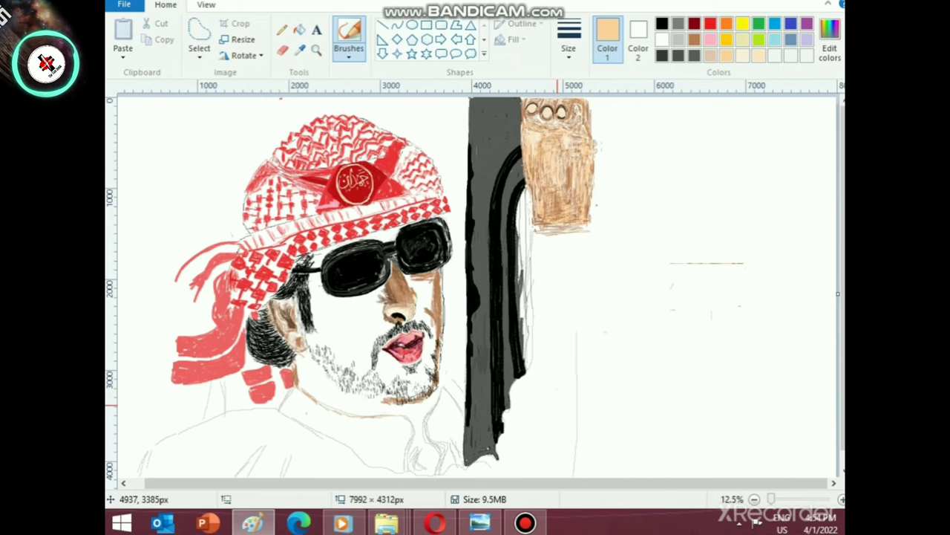
- Deepen the shading of the palm and the area around the fingertips with brown strokes
scroll(551, 384, "up", 2)
left_click_drag(306, 483, 675, 484)
left_click(694, 39)
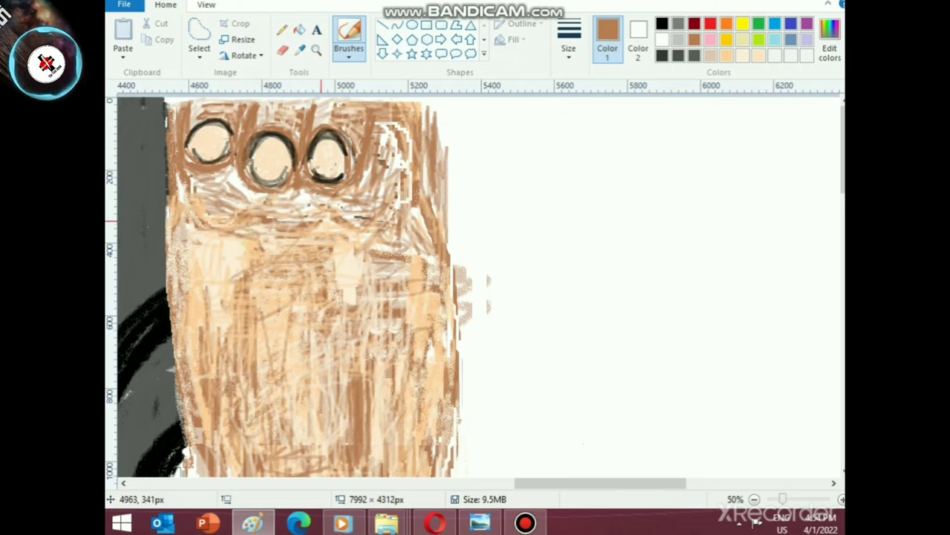
- Sketch thin sleeve lines from the wrist down to the canvas edge with the Pencil and choose light gray
scroll(367, 215, "down", 2)
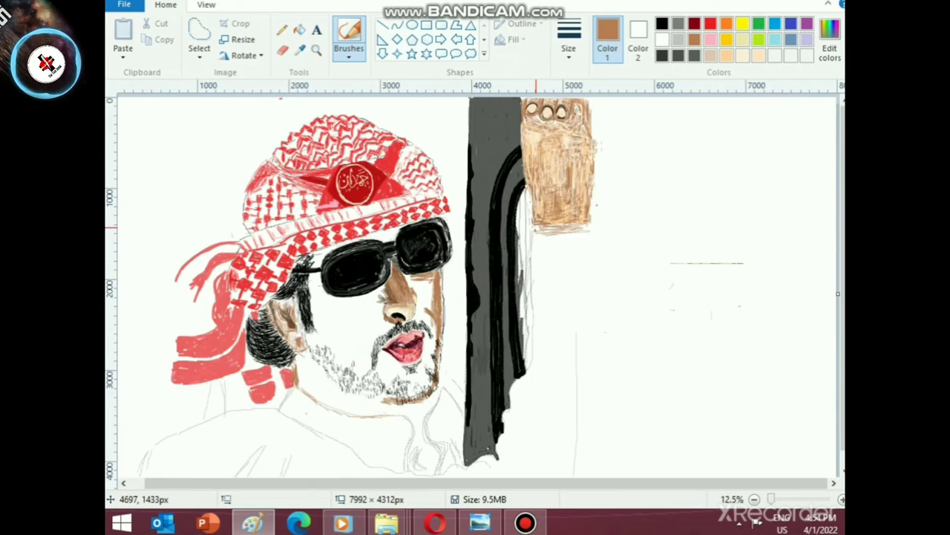
left_click(281, 29)
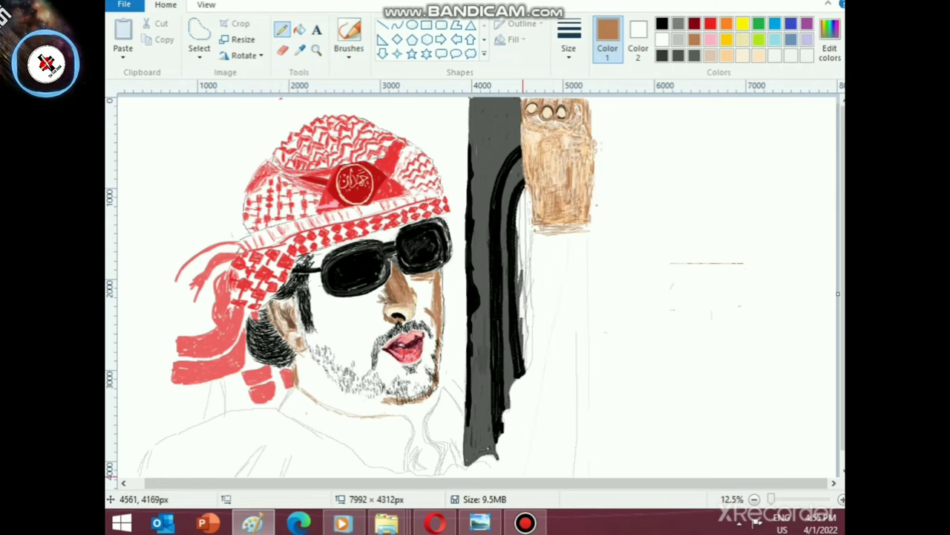
left_click(678, 40)
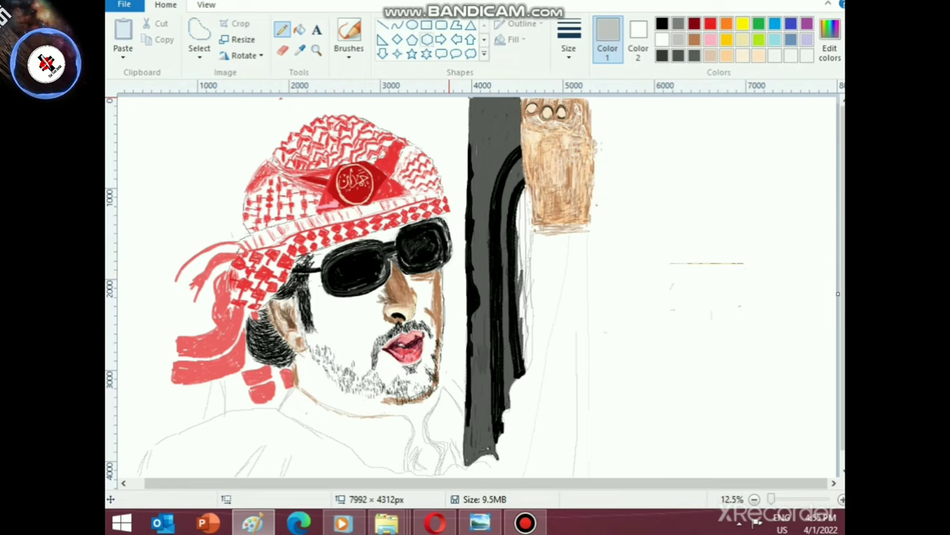
- Try shading the sleeve below the wrist with fine light gray brush strokes
left_click(349, 56)
left_click(349, 80)
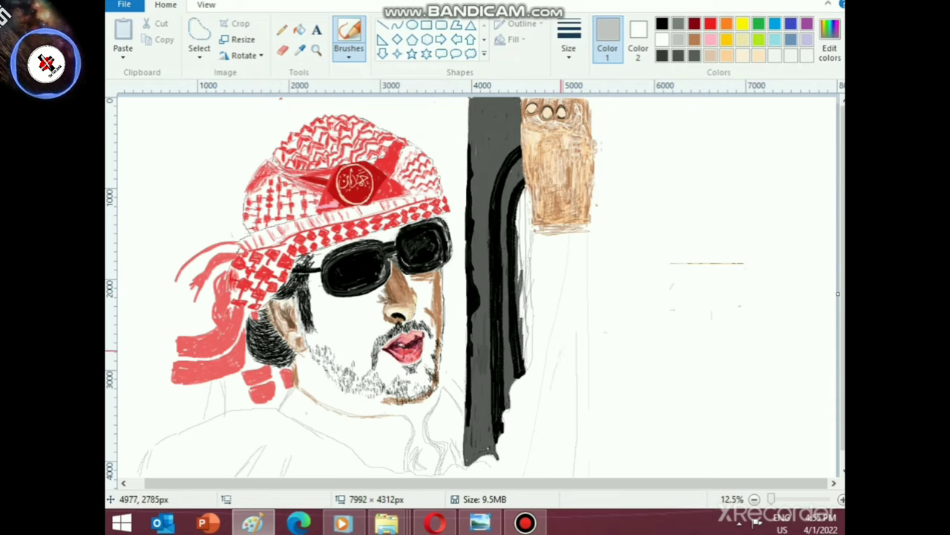
mouse_move(562, 351)
left_mouse_down()
mouse_move(555, 369)
mouse_move(560, 345)
mouse_move(571, 376)
mouse_move(548, 442)
mouse_move(547, 420)
mouse_move(545, 453)
mouse_move(565, 450)
left_mouse_up()
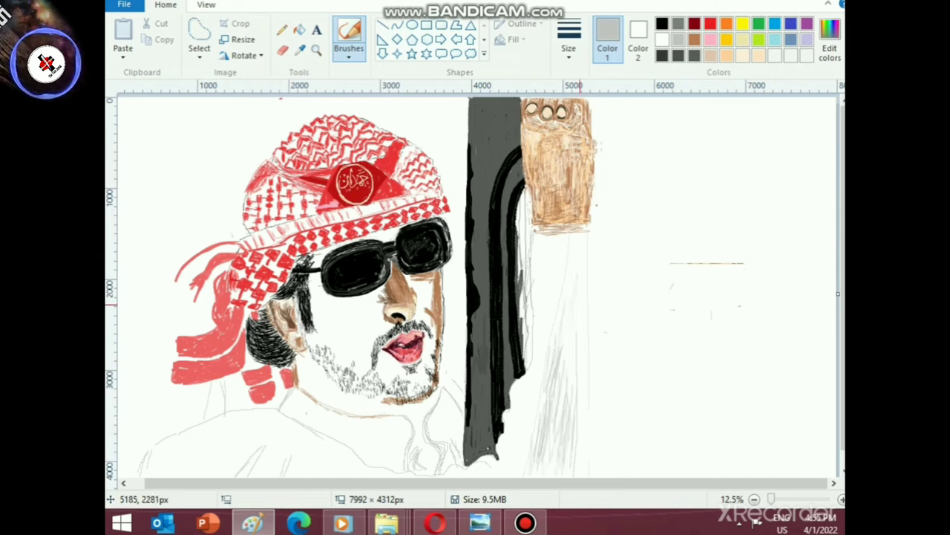
- Switch to the crayon brush at the largest size, test light gray shading on the sleeve, and undo the gray strokes
left_click(349, 53)
left_click(378, 109)
left_click(569, 51)
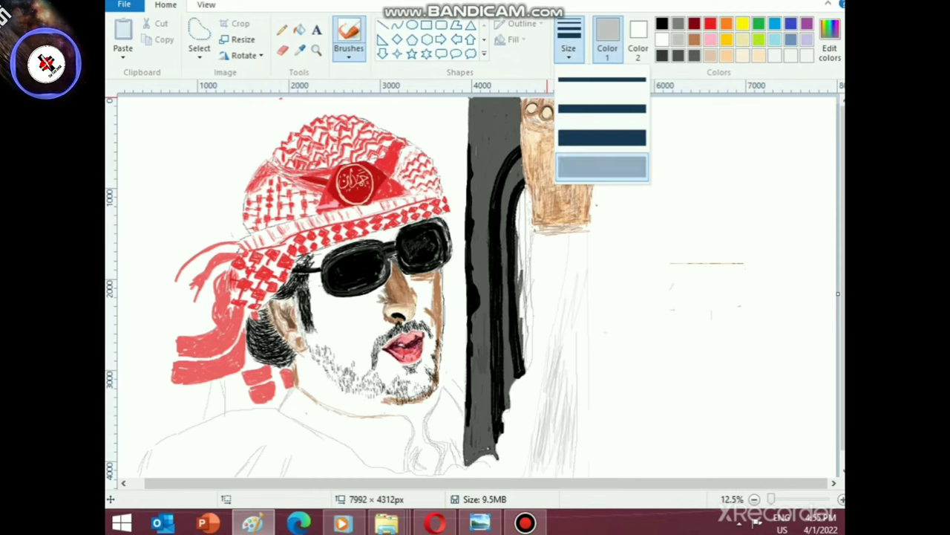
left_click(602, 168)
mouse_move(574, 327)
left_mouse_down()
mouse_move(547, 409)
mouse_move(558, 450)
mouse_move(566, 428)
left_mouse_up()
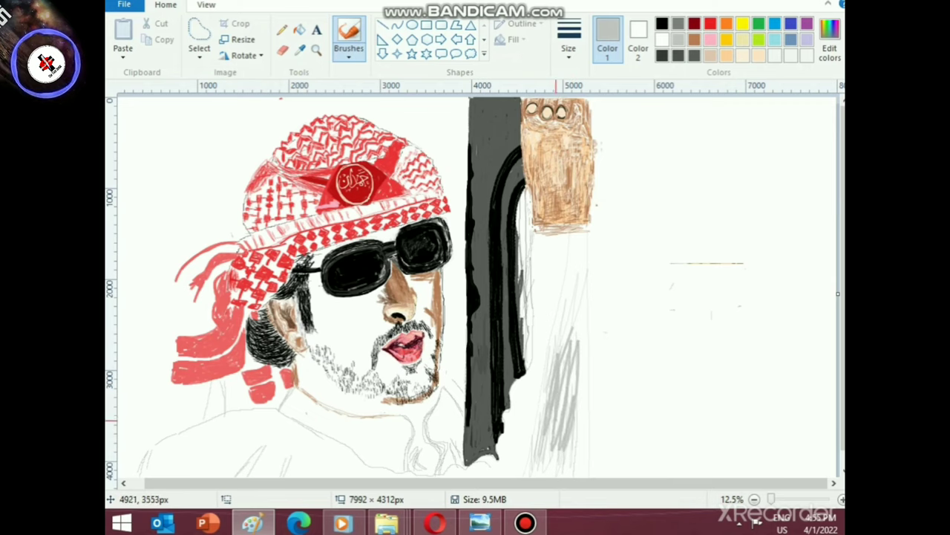
key("ctrl+z")
key("ctrl+z")
key("ctrl+z")
key("ctrl+z")
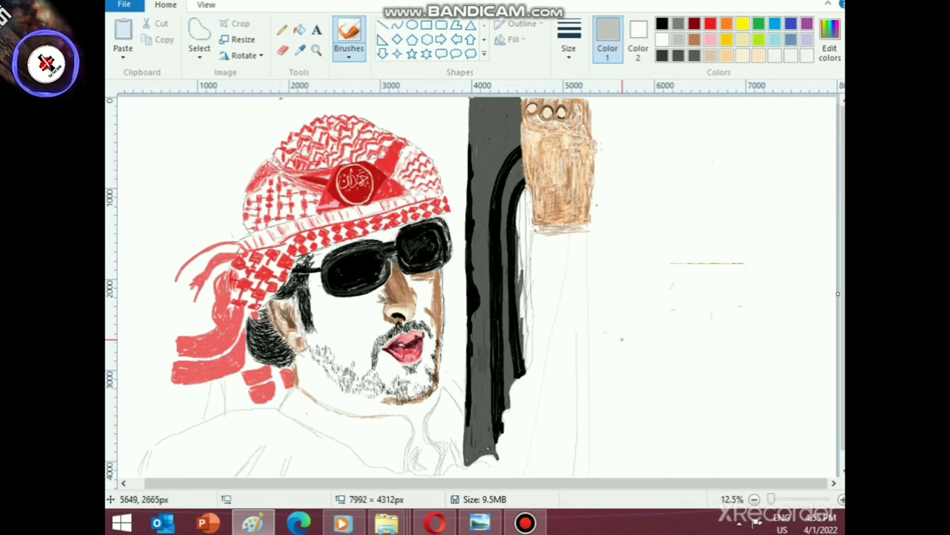
- Mix a lighter shade of gray and shade the sleeve below the wrist with long vertical strokes
left_click(829, 47)
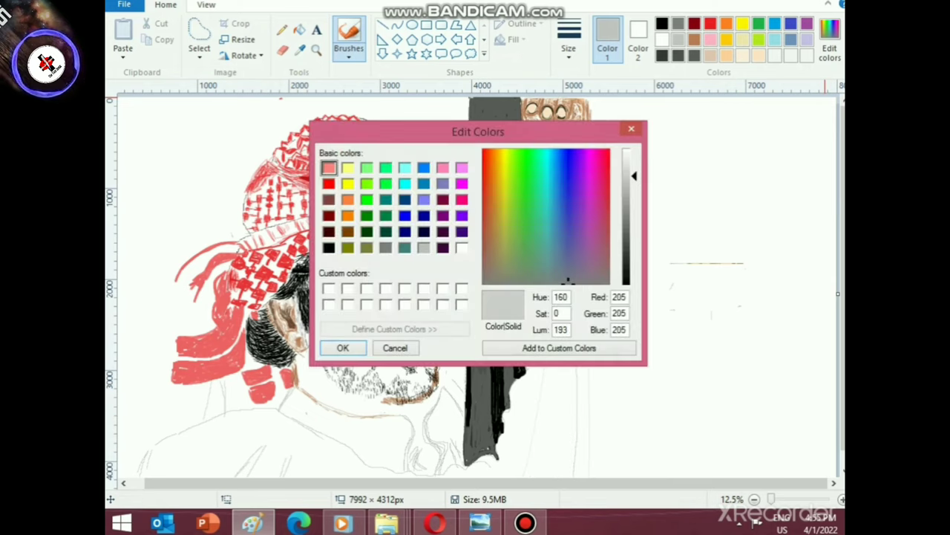
left_click(343, 347)
mouse_move(559, 344)
left_mouse_down()
mouse_move(548, 425)
mouse_move(573, 241)
mouse_move(583, 320)
mouse_move(590, 269)
mouse_move(579, 310)
mouse_move(585, 441)
mouse_move(591, 265)
left_mouse_up()
mouse_move(584, 427)
left_mouse_down()
mouse_move(566, 412)
mouse_move(553, 446)
mouse_move(550, 431)
mouse_move(579, 389)
left_mouse_up()
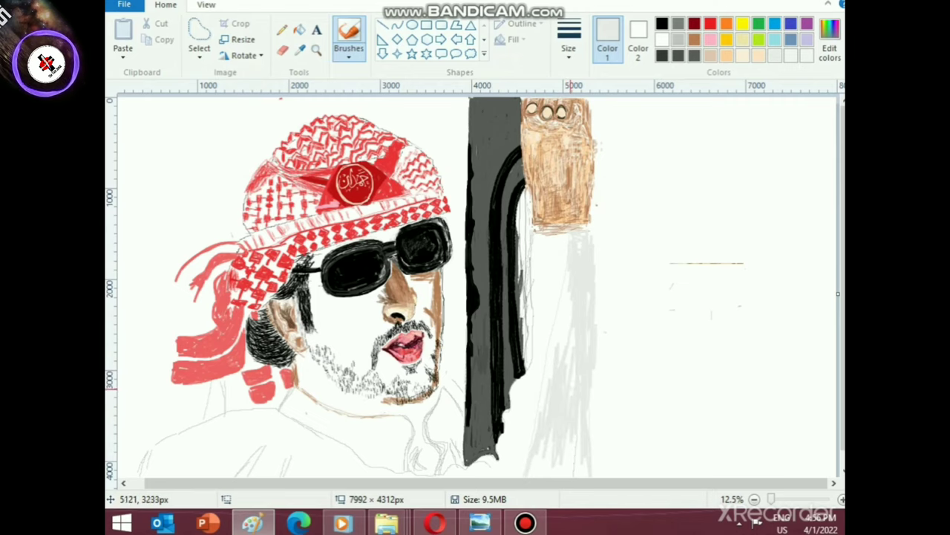
- Set the largest brush size and thicken the light gray shading on the sleeve with long vertical strokes toward the canvas edge
left_click(569, 41)
left_click(594, 162)
mouse_move(569, 456)
left_mouse_down()
mouse_move(579, 438)
mouse_move(529, 487)
mouse_move(551, 440)
mouse_move(569, 358)
left_mouse_up()
scroll(563, 356, "down", 1)
left_click_drag(567, 265, 567, 274)
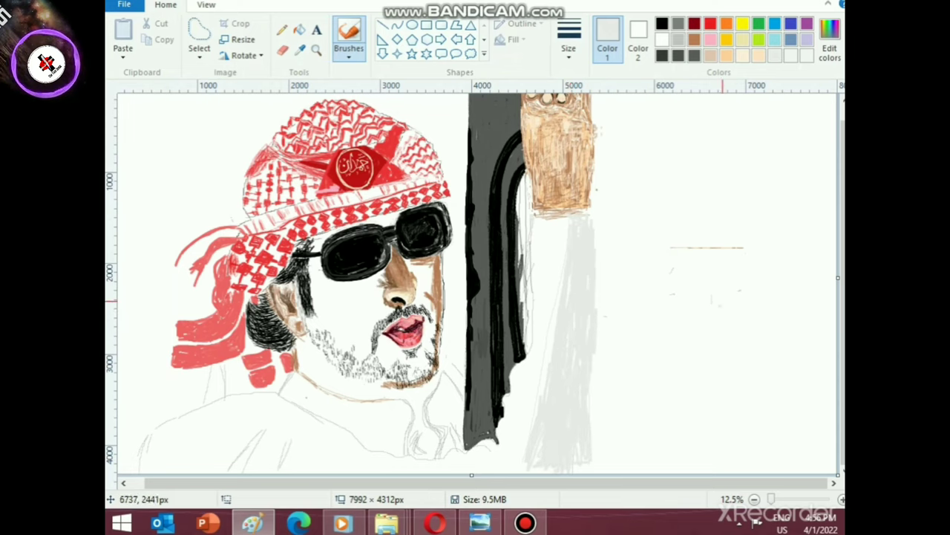
- Choose white, try highlight strokes over the gray shading on the lower sleeve, and undo them
left_click(662, 40)
mouse_move(549, 448)
left_mouse_down()
mouse_move(548, 395)
mouse_move(541, 408)
mouse_move(555, 432)
left_mouse_up()
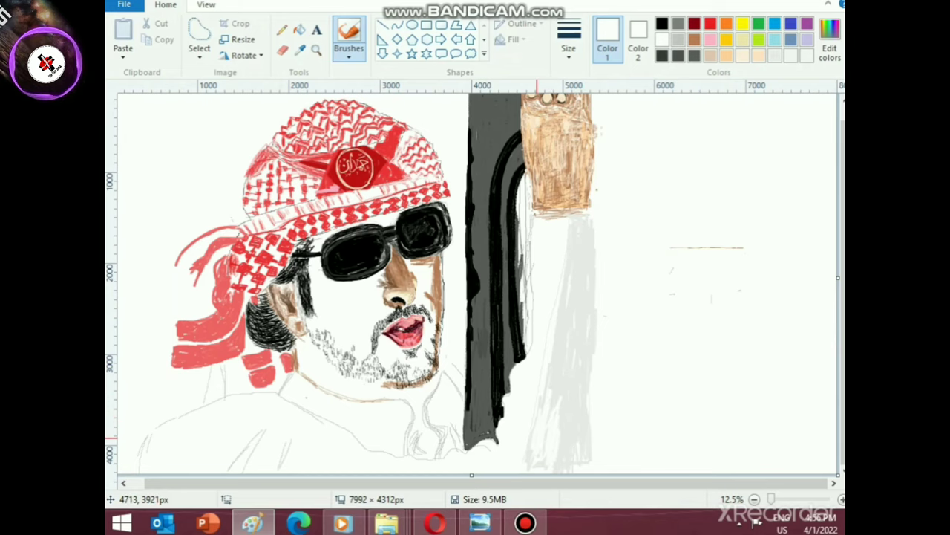
key("ctrl+z")
key("ctrl+z")
- Soften the lower sleeve's gray shading with white strokes, using the natural pencil brush at the largest size
left_click(349, 54)
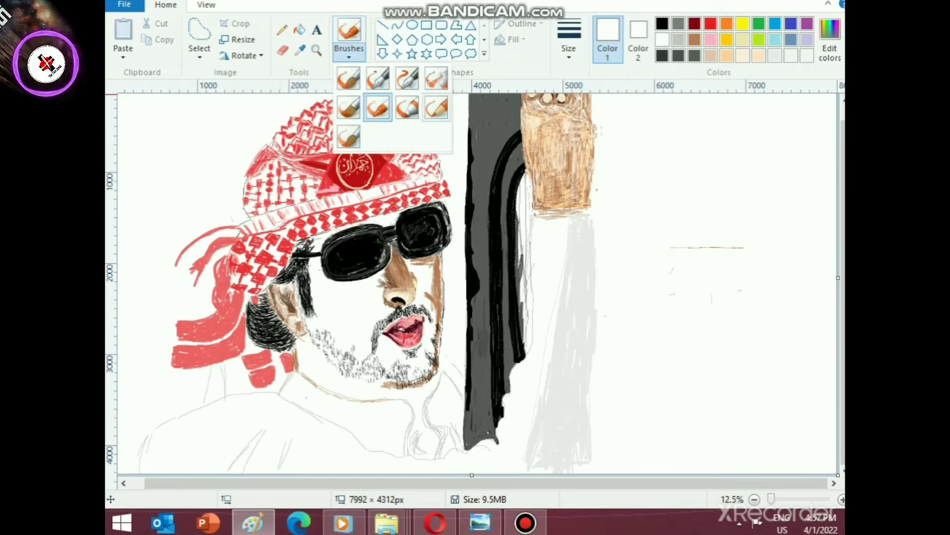
left_click(437, 107)
left_click(569, 48)
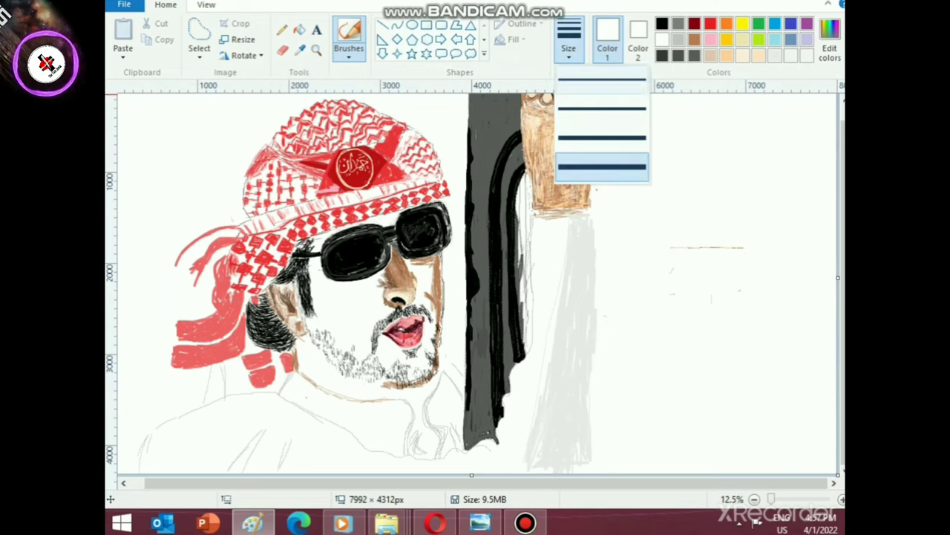
left_click(600, 167)
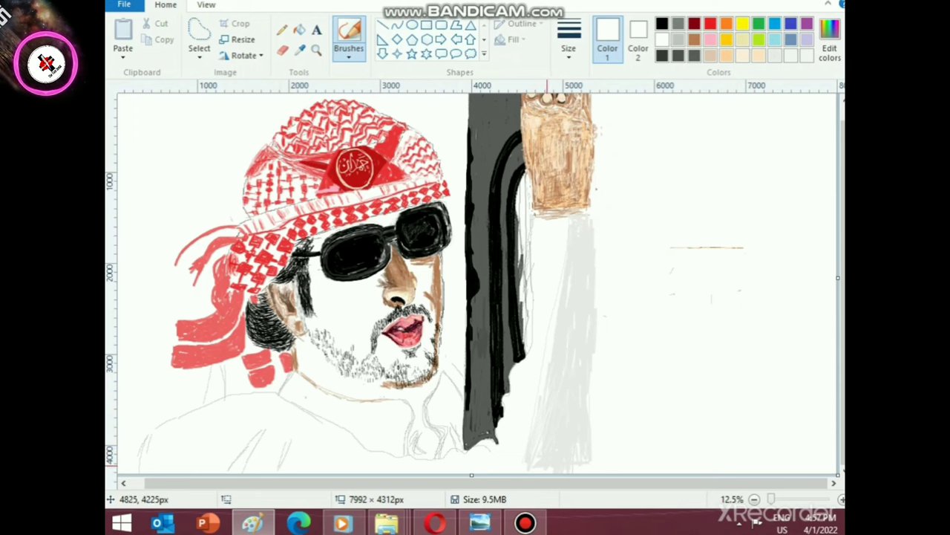
scroll(544, 447, "up", 1)
left_click_drag(460, 483, 753, 483)
scroll(365, 349, "down", 5)
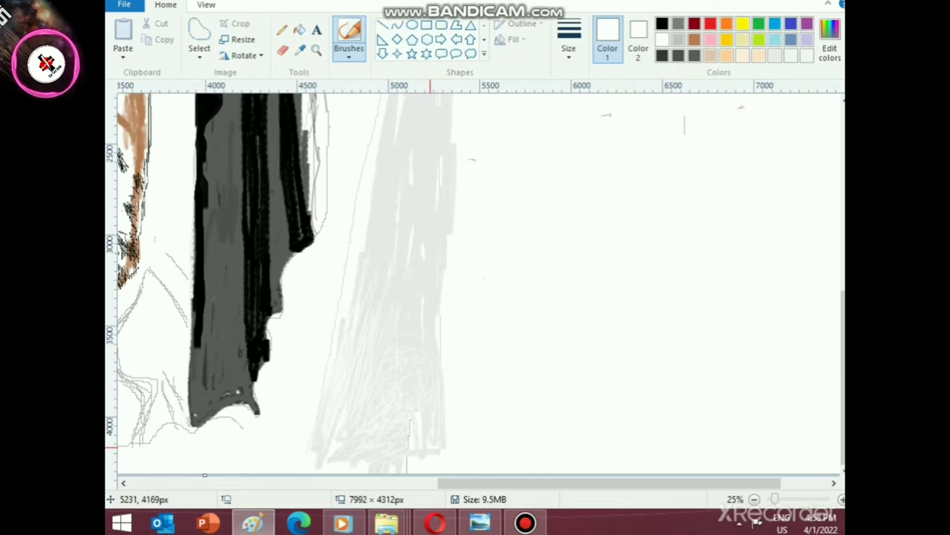
scroll(327, 461, "up", 2)
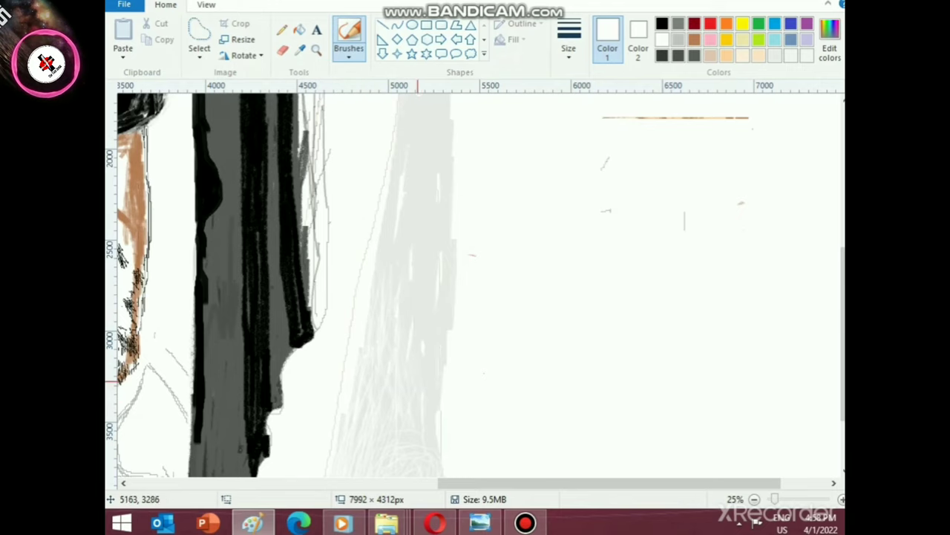
scroll(359, 419, "down", 1)
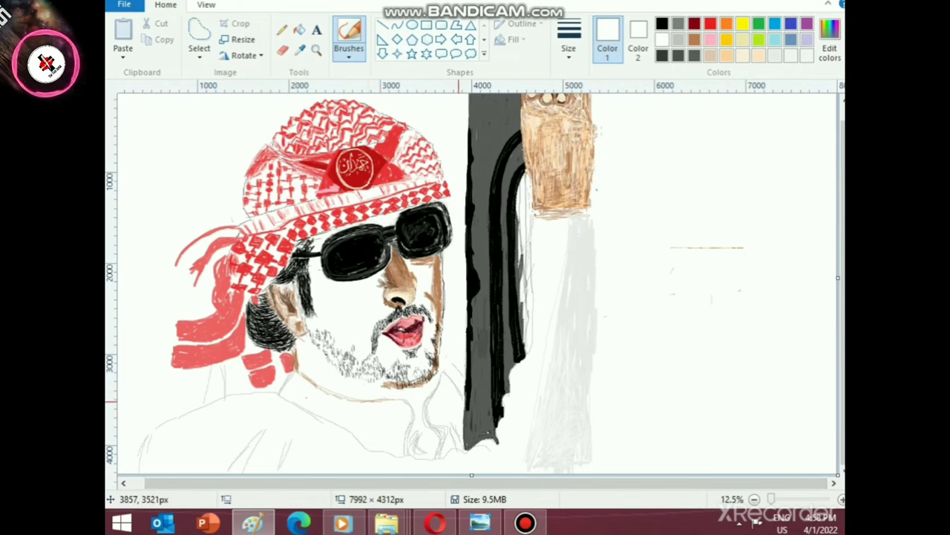
- Choose light gray and shade the collar flap between the jaw and the dark gray strip with diagonal strokes
left_click(678, 39)
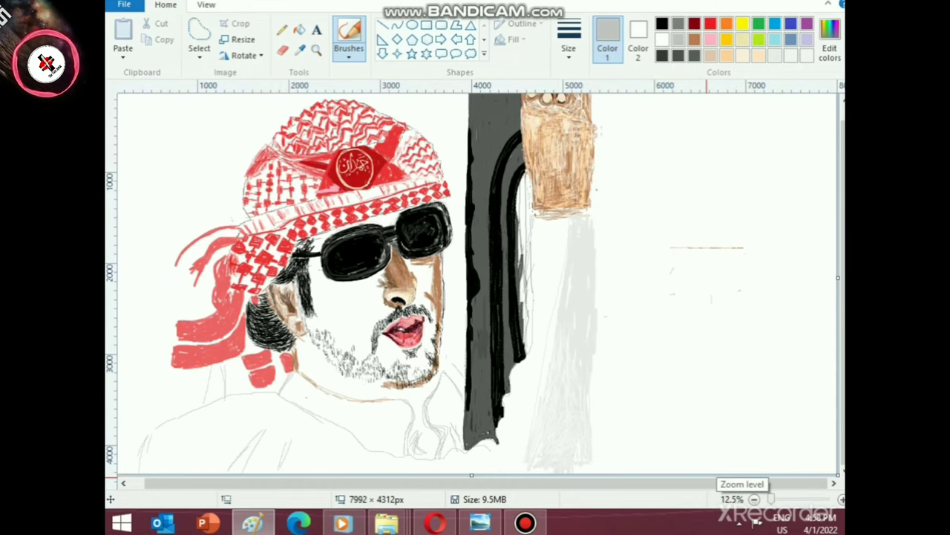
scroll(472, 288, "up", 1)
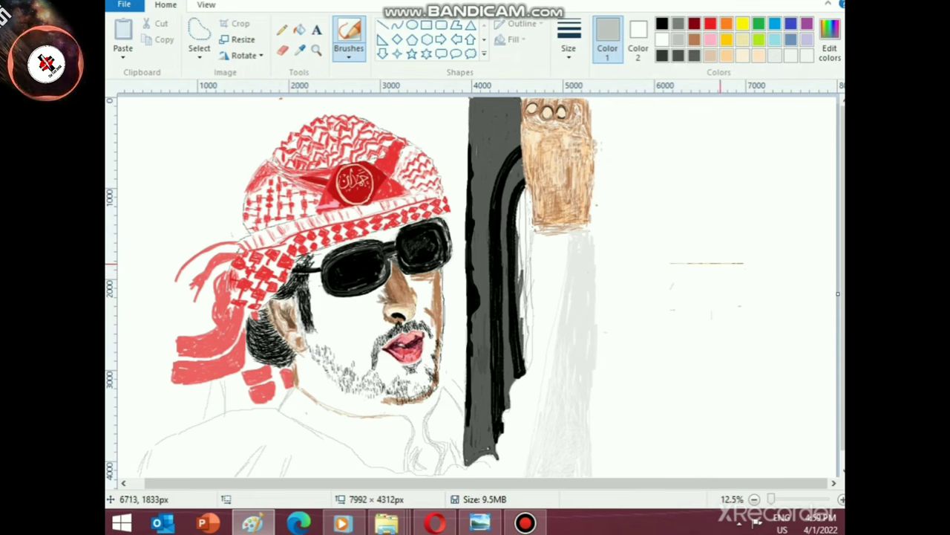
scroll(735, 242, "up", 1)
scroll(709, 275, "down", 5)
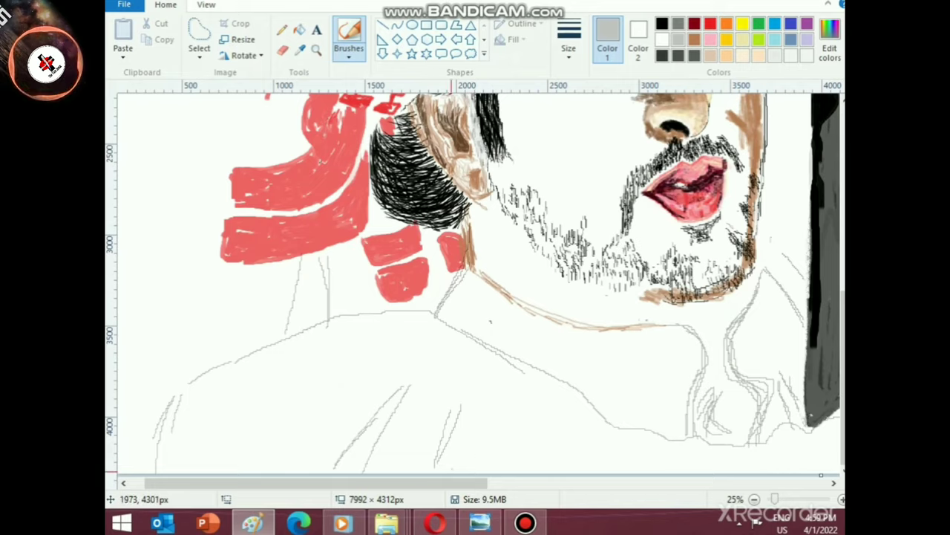
left_click_drag(450, 483, 608, 482)
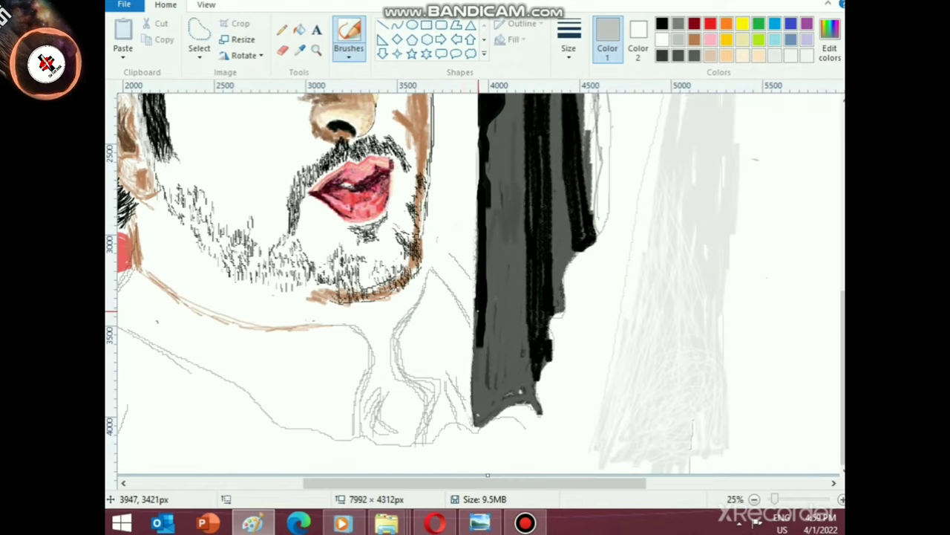
mouse_move(446, 364)
left_mouse_down()
mouse_move(457, 321)
mouse_move(434, 333)
mouse_move(436, 281)
mouse_move(451, 299)
mouse_move(443, 312)
mouse_move(452, 370)
mouse_move(470, 355)
mouse_move(457, 326)
mouse_move(428, 325)
mouse_move(442, 322)
mouse_move(432, 374)
mouse_move(424, 352)
mouse_move(427, 386)
mouse_move(472, 275)
mouse_move(455, 277)
mouse_move(444, 238)
mouse_move(468, 283)
left_mouse_up()
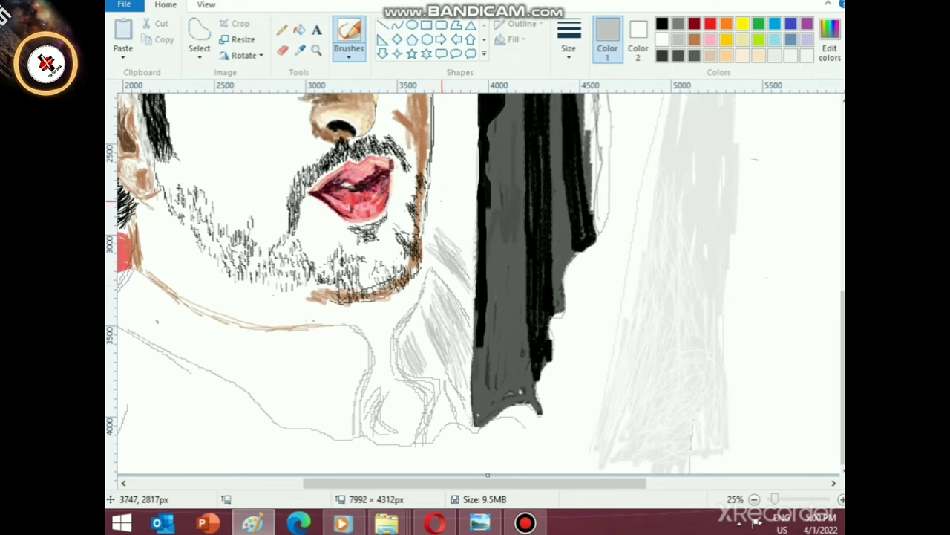
mouse_move(453, 211)
left_mouse_down()
mouse_move(470, 241)
mouse_move(462, 193)
left_mouse_up()
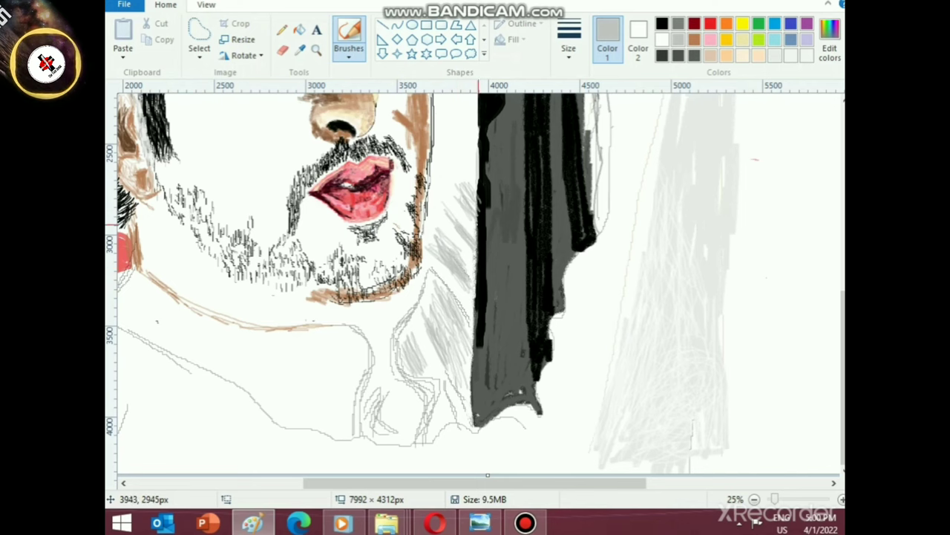
scroll(478, 223, "up", 3)
scroll(498, 273, "down", 3)
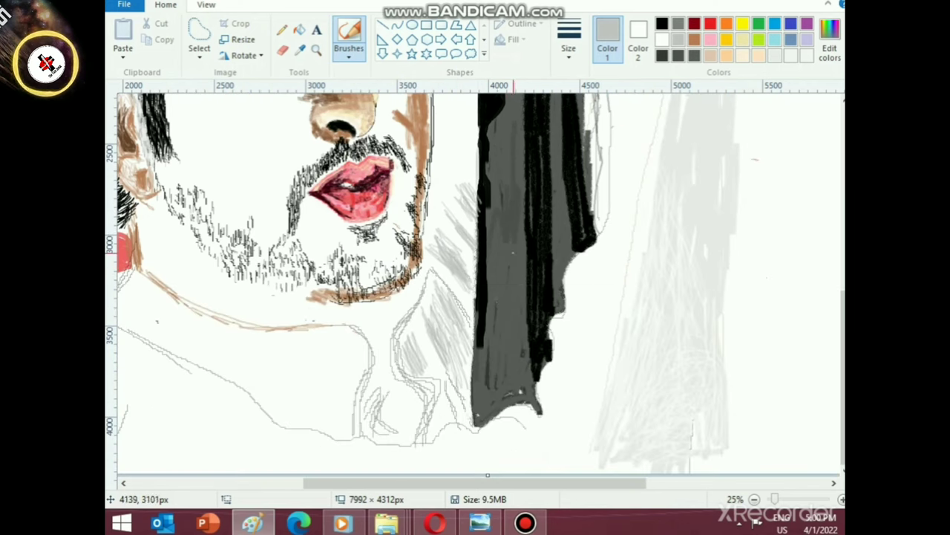
- Shade along the collar's lower edge and add short horizontal fold strokes to the collar front in light gray
mouse_move(147, 334)
left_mouse_down()
mouse_move(196, 373)
mouse_move(222, 377)
mouse_move(125, 325)
left_mouse_up()
mouse_move(207, 360)
left_mouse_down()
mouse_move(269, 397)
mouse_move(290, 424)
mouse_move(343, 438)
mouse_move(350, 416)
left_mouse_up()
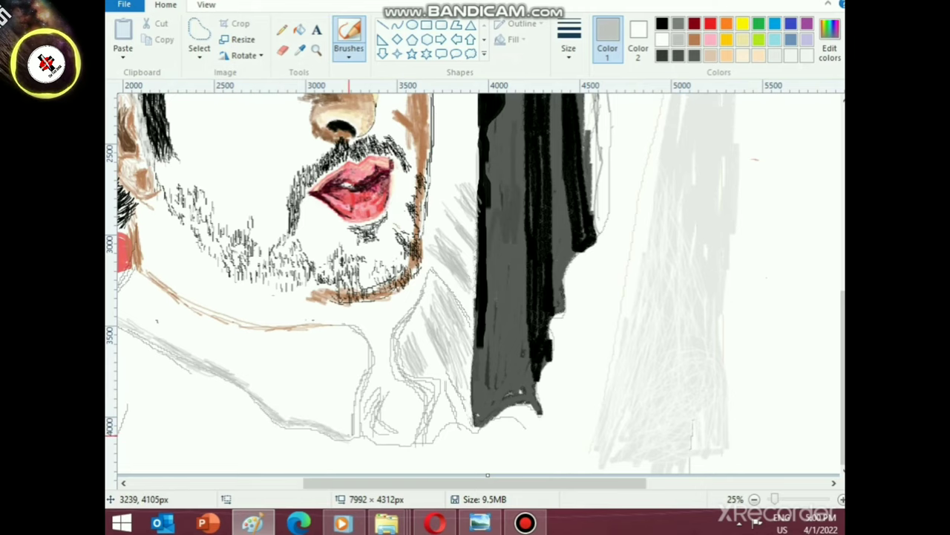
mouse_move(285, 376)
left_mouse_down()
mouse_move(349, 378)
mouse_move(277, 368)
mouse_move(313, 380)
left_mouse_up()
mouse_move(312, 345)
left_mouse_down()
mouse_move(342, 348)
mouse_move(321, 370)
mouse_move(327, 395)
left_mouse_up()
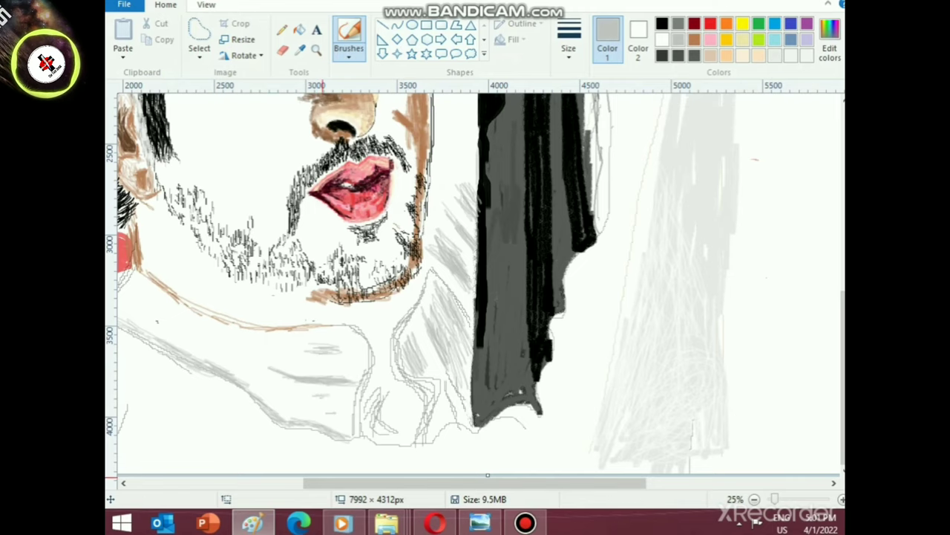
- Add light gray shading below the collar, between the dark strip and the sleeve, and in the panel under the red headscarf tail
mouse_move(232, 432)
left_mouse_down()
mouse_move(261, 433)
mouse_move(192, 450)
left_mouse_up()
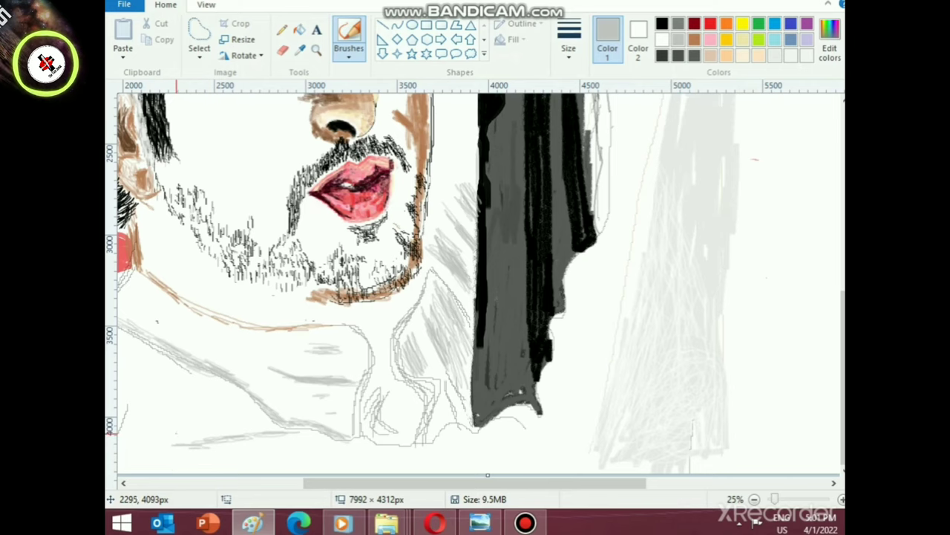
scroll(177, 434, "down", 1)
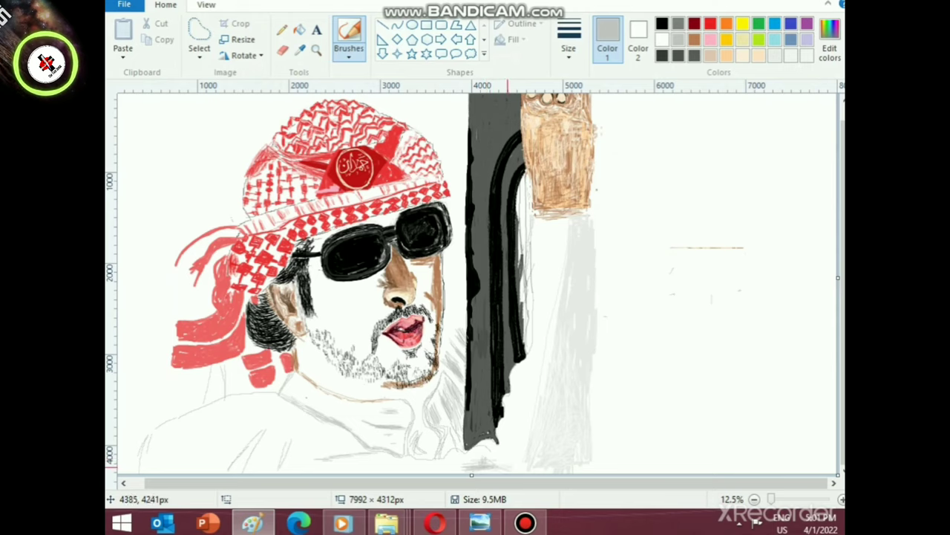
mouse_move(518, 443)
left_mouse_down()
mouse_move(506, 438)
mouse_move(541, 389)
left_mouse_up()
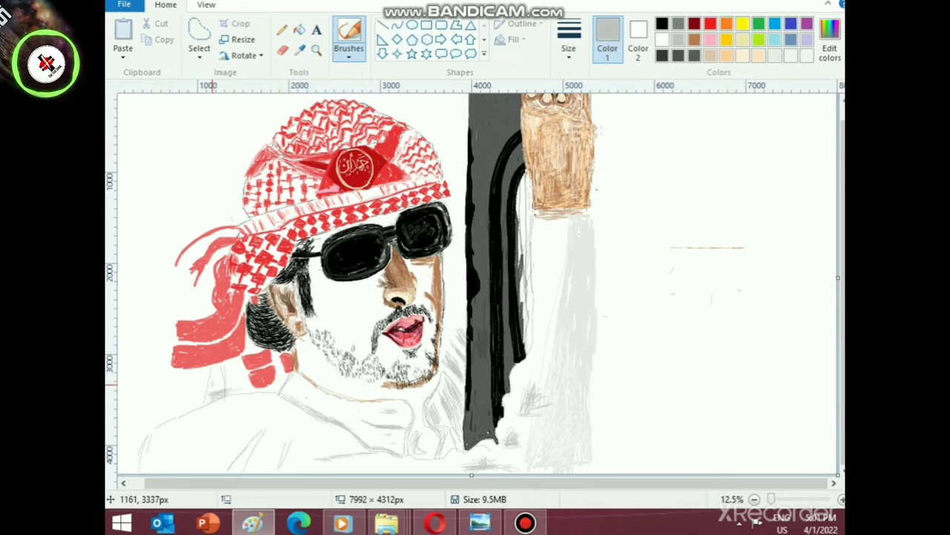
left_click_drag(215, 393, 221, 381)
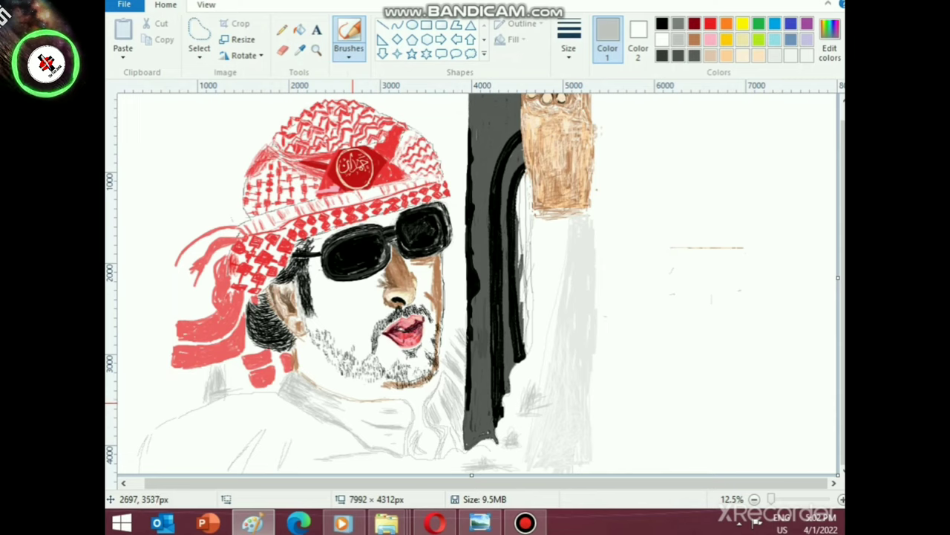
- Shade the diagonal folds on the robe's chest in light gray, extend the shading toward the collar, and save the painting
left_click_drag(266, 437, 253, 468)
mouse_move(271, 435)
left_mouse_down()
mouse_move(257, 462)
mouse_move(268, 448)
left_mouse_up()
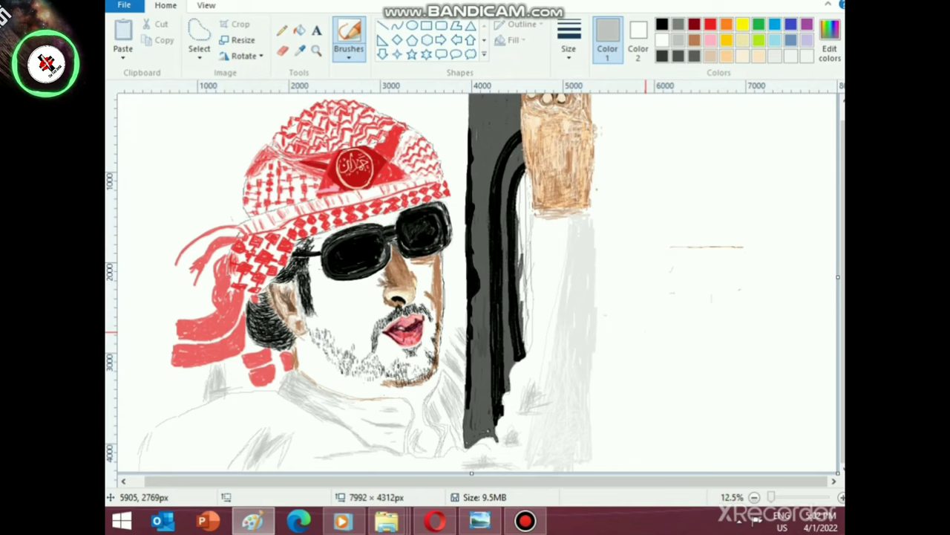
key("ctrl+s")
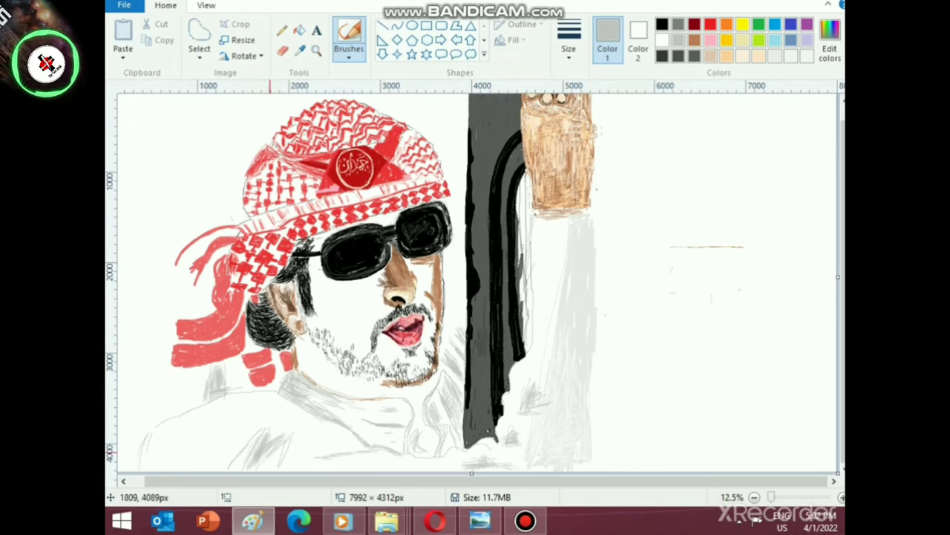
mouse_move(281, 438)
left_mouse_down()
mouse_move(265, 455)
mouse_move(272, 462)
mouse_move(314, 448)
left_mouse_up()
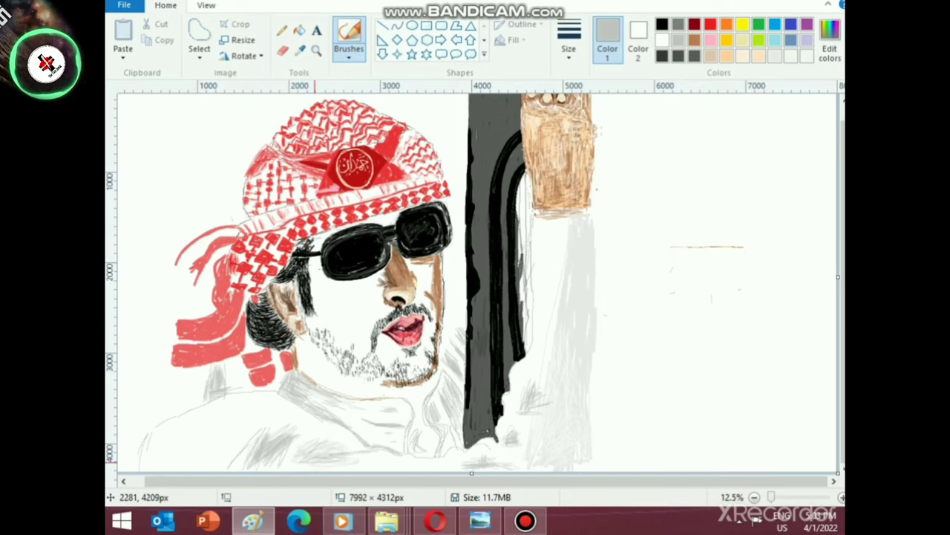
left_click_drag(293, 467, 316, 464)
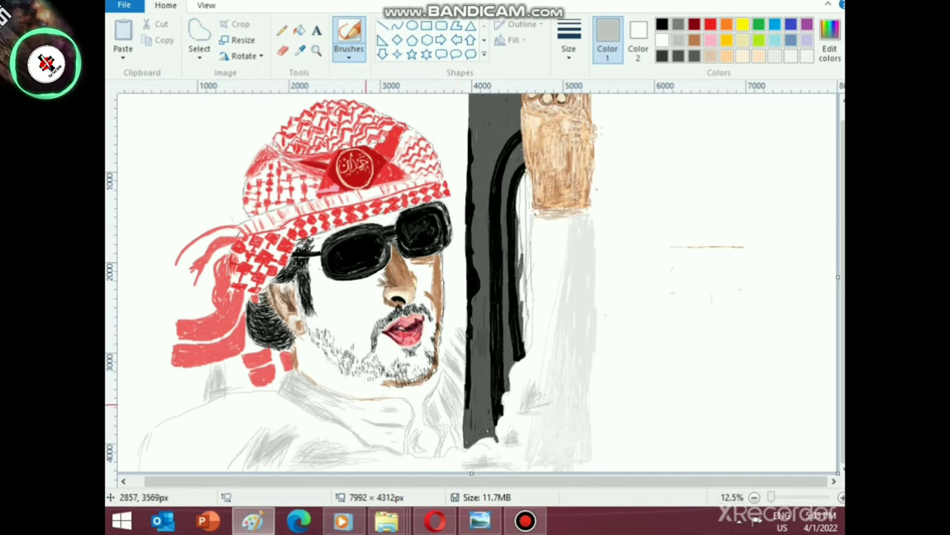
- Add short light gray shading patches across the shoulder and upper arm of the robe
left_click_drag(206, 416, 224, 407)
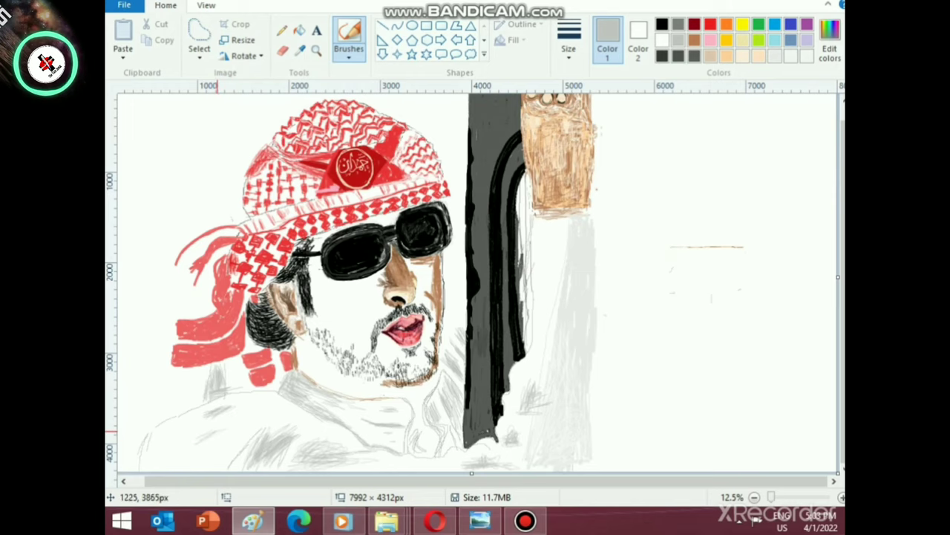
left_click_drag(214, 445, 230, 436)
left_click_drag(152, 448, 169, 439)
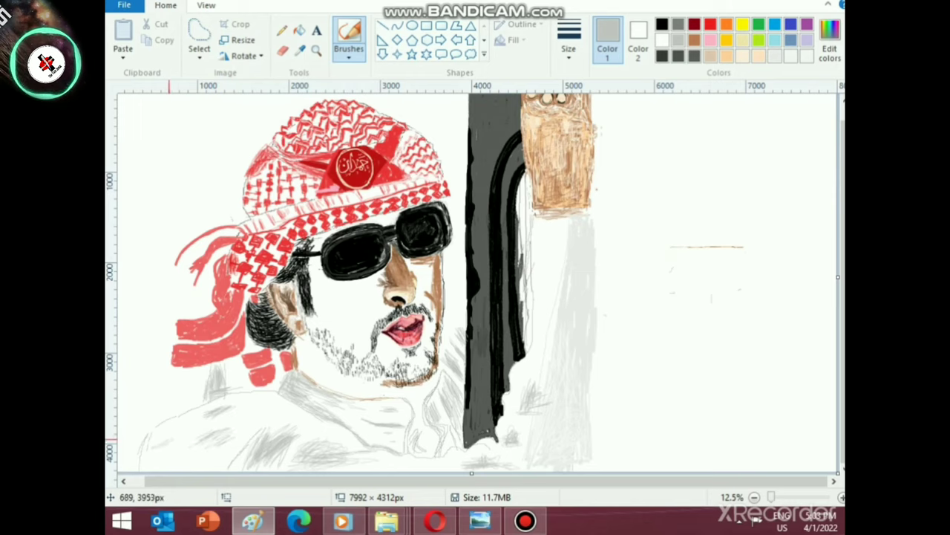
- Shade the gap between the red headscarf pieces and the shoulder line in light gray, up to the collar
scroll(299, 413, "up", 2)
scroll(299, 413, "down", 10)
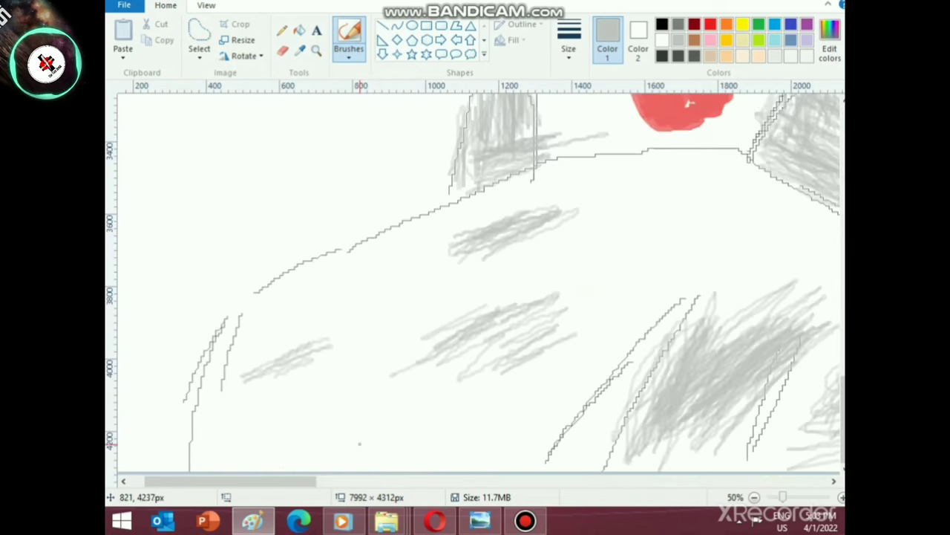
left_click_drag(298, 482, 315, 481)
scroll(475, 282, "right", 6)
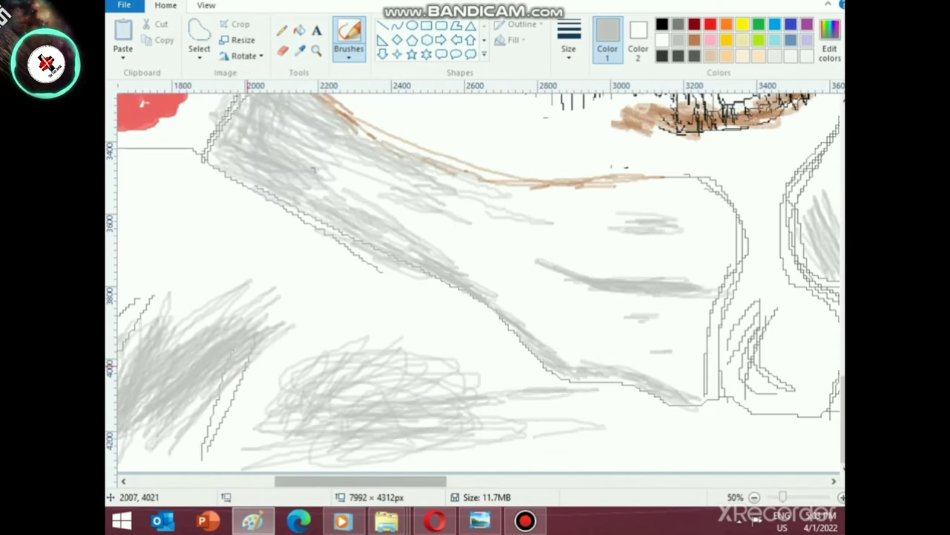
scroll(216, 295, "up", 5)
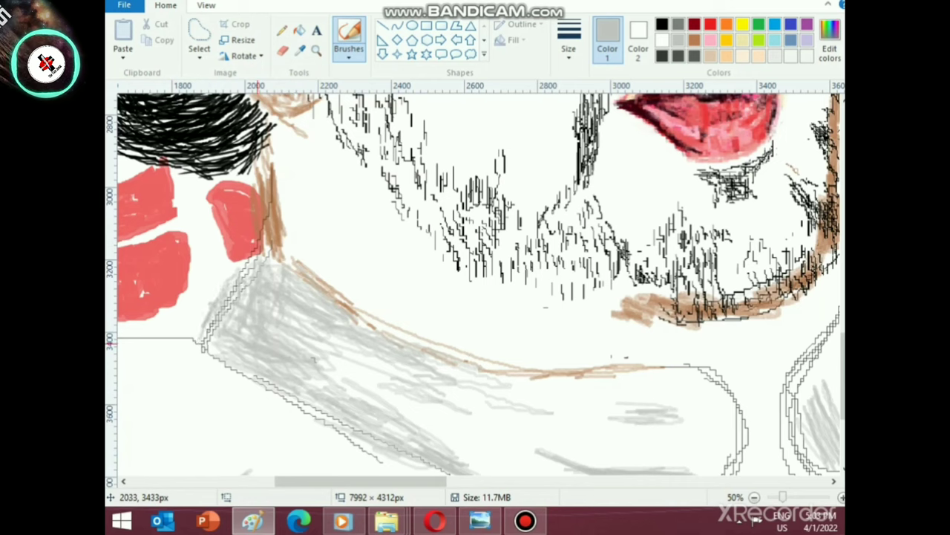
mouse_move(190, 326)
left_mouse_down()
mouse_move(145, 324)
mouse_move(181, 323)
mouse_move(159, 315)
mouse_move(128, 333)
mouse_move(206, 339)
left_mouse_up()
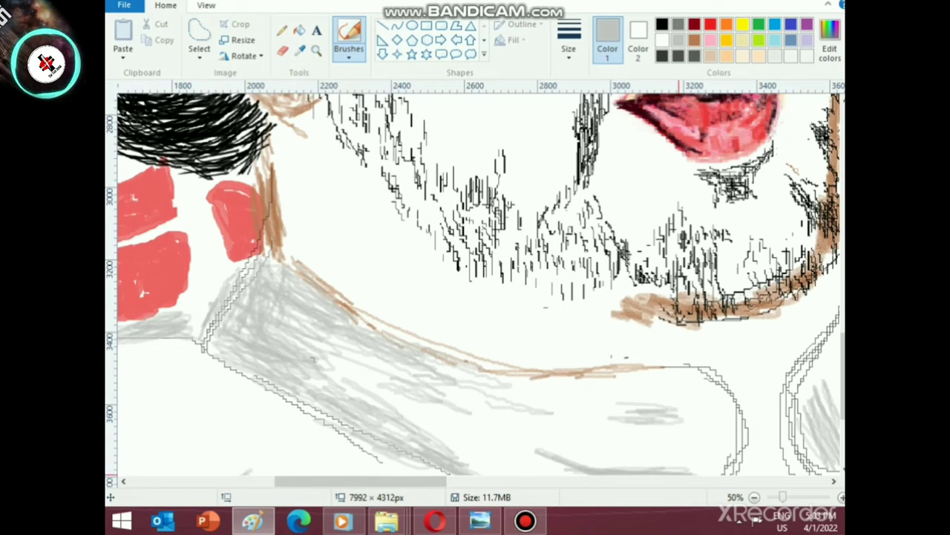
- Shade the folds in the collar's front opening and trace its bottom outline to the dark strip in light gray
scroll(478, 282, "down", 5)
scroll(479, 282, "right", 8)
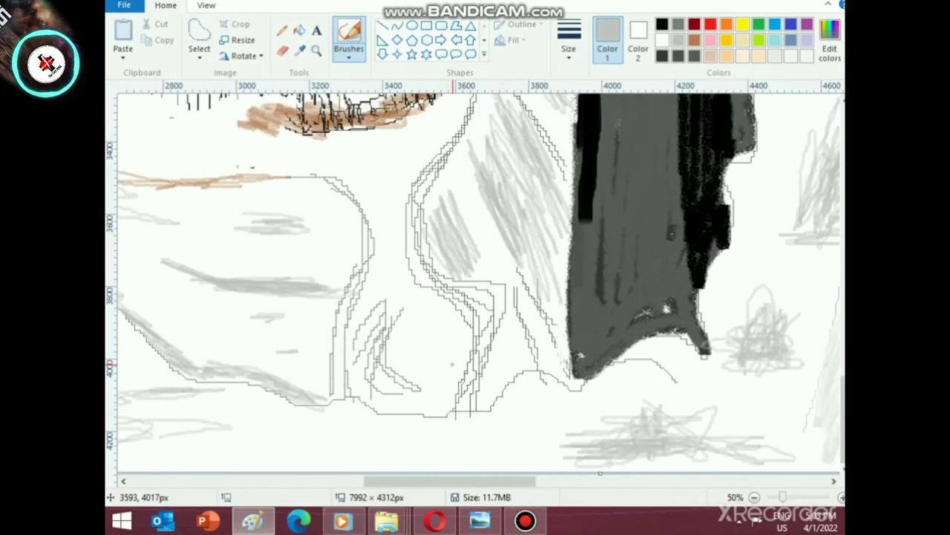
mouse_move(375, 383)
left_mouse_down()
mouse_move(391, 351)
mouse_move(367, 386)
mouse_move(402, 299)
mouse_move(374, 394)
mouse_move(402, 405)
left_mouse_up()
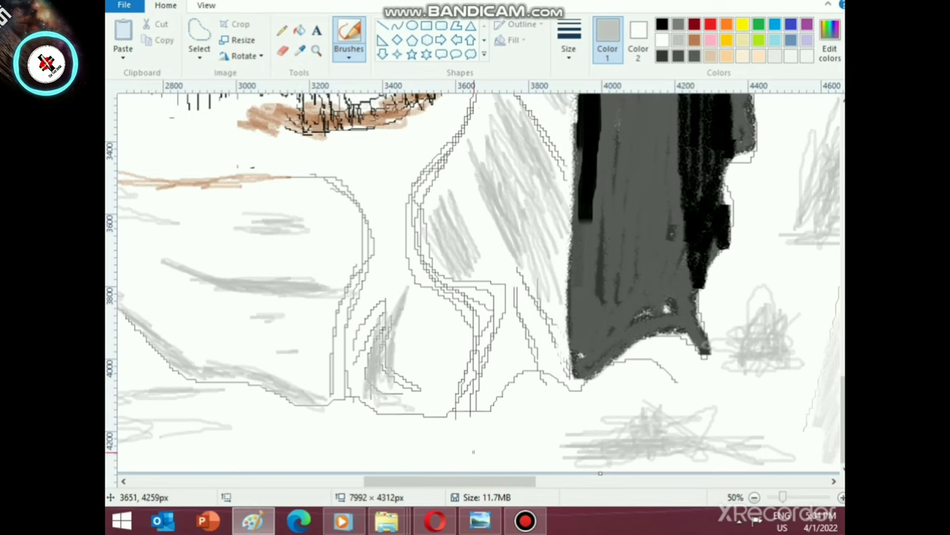
scroll(473, 451, "up", 2)
mouse_move(450, 274)
left_mouse_down()
mouse_move(471, 228)
mouse_move(438, 251)
mouse_move(474, 197)
mouse_move(441, 303)
mouse_move(457, 389)
mouse_move(480, 414)
mouse_move(489, 469)
left_mouse_up()
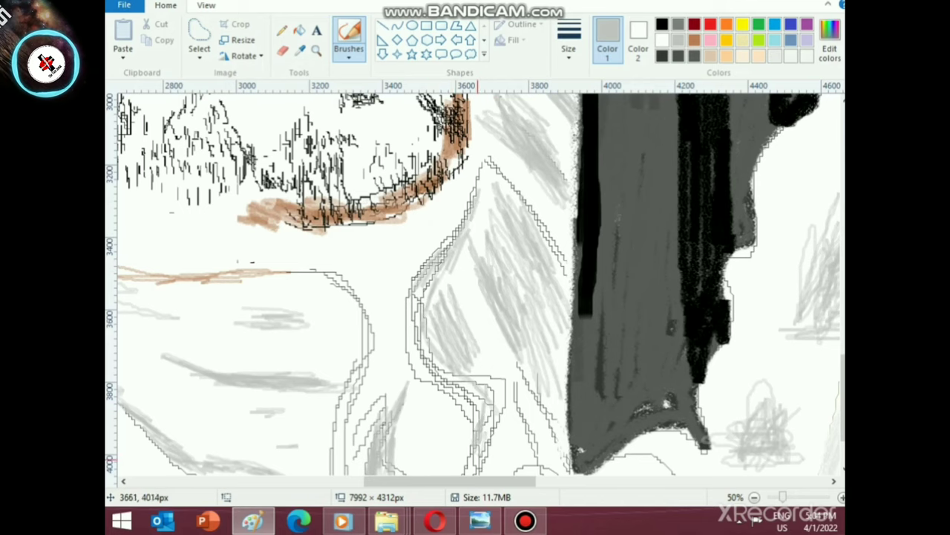
scroll(480, 461, "down", 3)
mouse_move(379, 401)
left_mouse_down()
mouse_move(450, 424)
mouse_move(439, 418)
mouse_move(488, 408)
mouse_move(478, 393)
mouse_move(500, 381)
mouse_move(562, 383)
mouse_move(497, 378)
mouse_move(499, 394)
mouse_move(394, 409)
mouse_move(344, 389)
mouse_move(300, 404)
mouse_move(237, 377)
mouse_move(197, 379)
mouse_move(310, 396)
mouse_move(349, 387)
mouse_move(461, 412)
mouse_move(525, 365)
mouse_move(563, 368)
left_mouse_up()
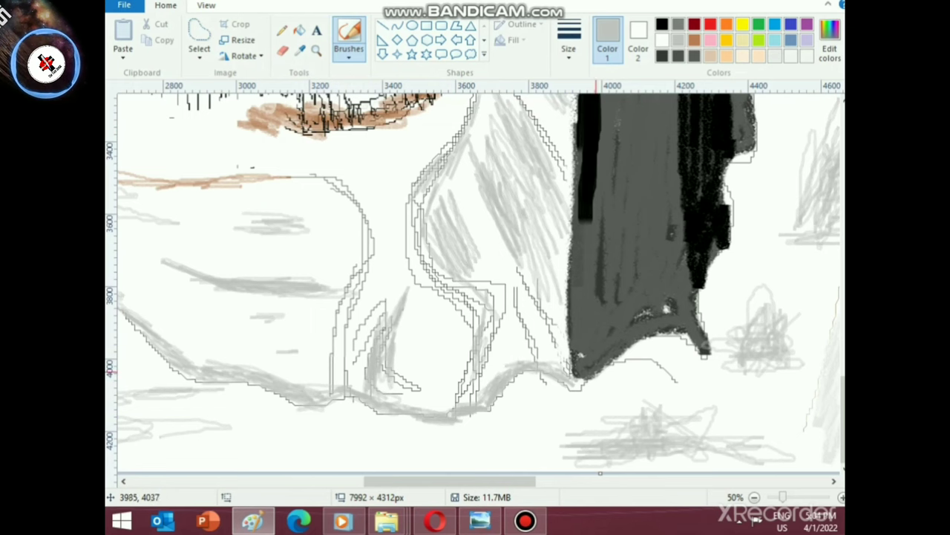
- Add light gray strokes to the collar folds between the chin and the dark strip
scroll(609, 310, "up", 5)
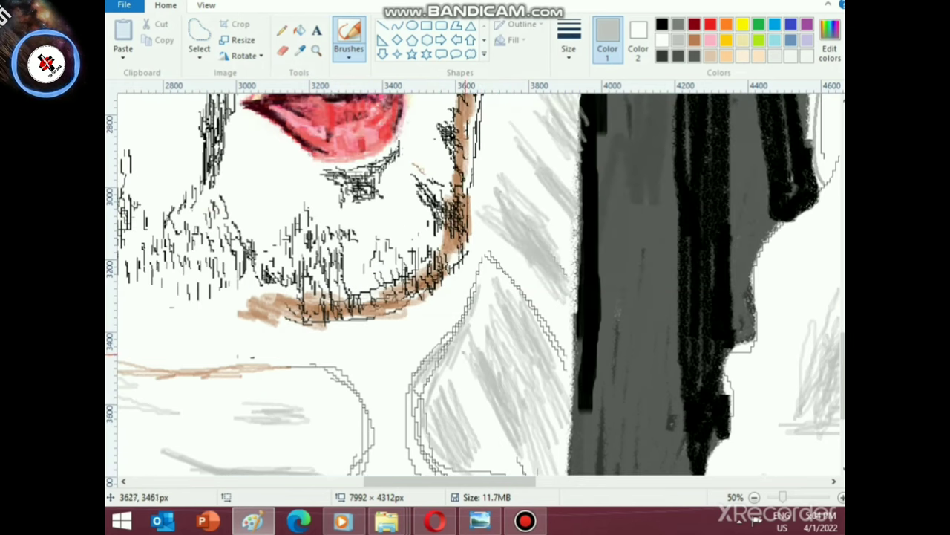
mouse_move(476, 359)
left_mouse_down()
mouse_move(533, 401)
mouse_move(494, 324)
mouse_move(541, 329)
mouse_move(554, 340)
mouse_move(526, 291)
left_mouse_up()
mouse_move(458, 437)
left_mouse_down()
mouse_move(412, 415)
mouse_move(419, 384)
mouse_move(436, 425)
left_mouse_up()
scroll(436, 445, "down", 2)
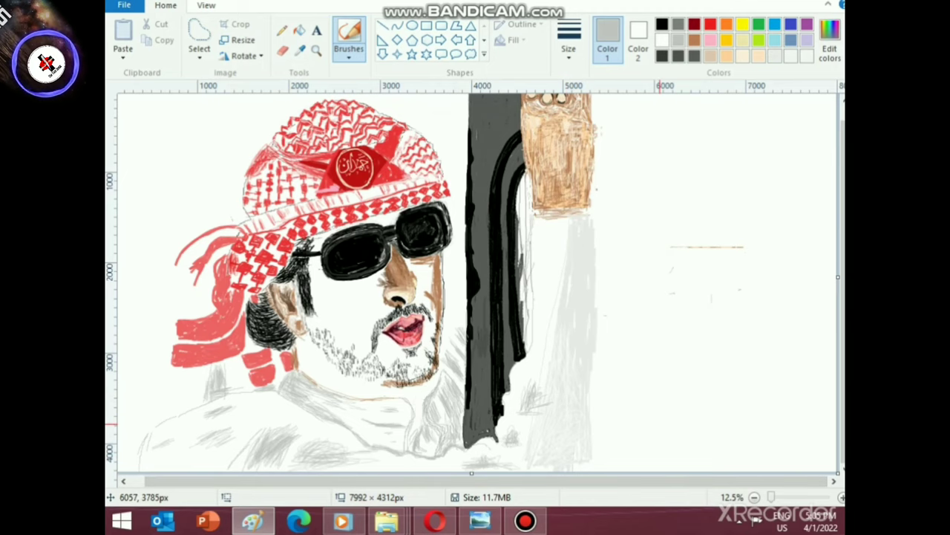
- Paint pale peach highlights on the back of the hand, along the side next to the dark strip
scroll(663, 448, "up", 1)
left_click(743, 57)
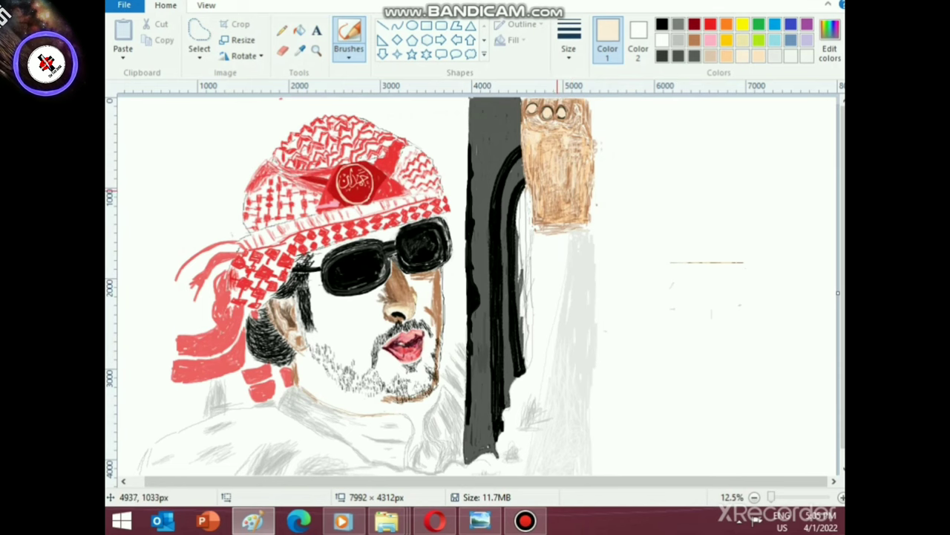
scroll(562, 148, "up", 1)
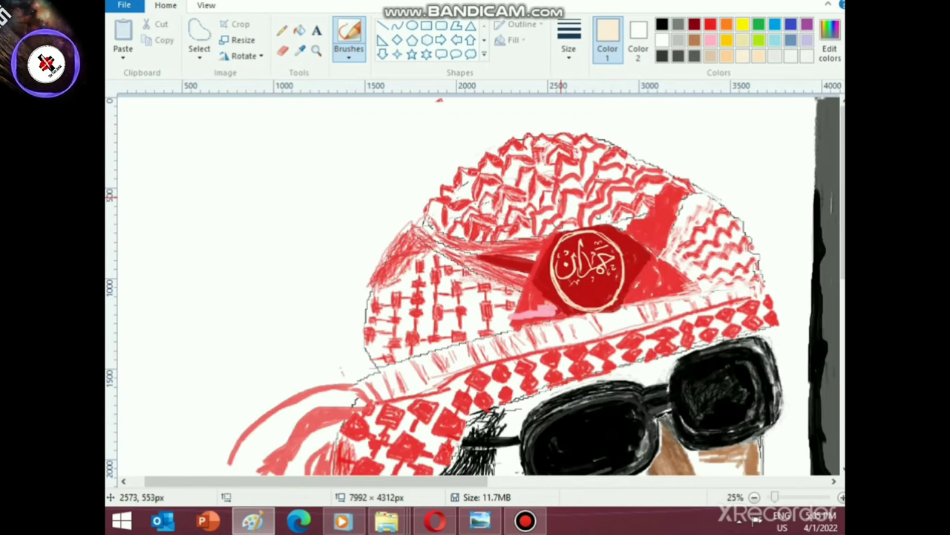
left_click_drag(422, 481, 657, 481)
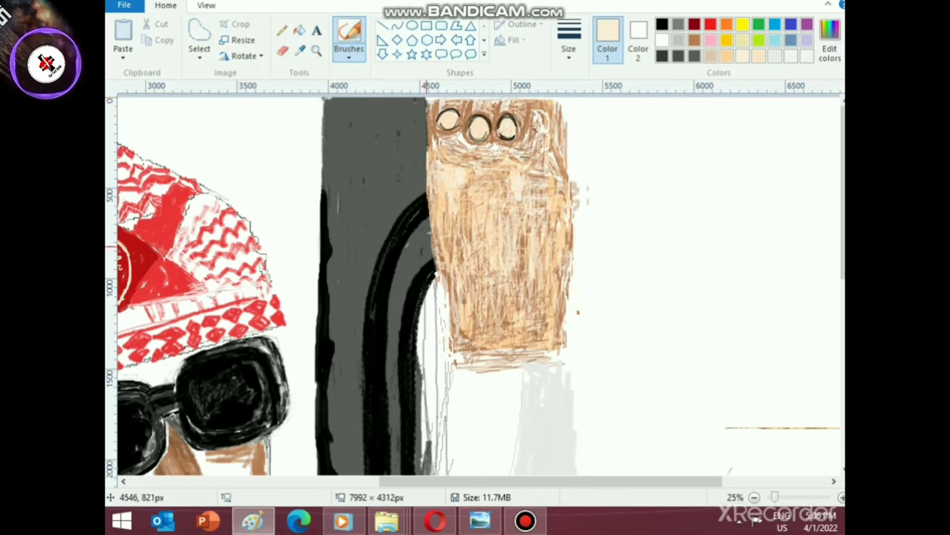
left_click_drag(457, 264, 462, 251)
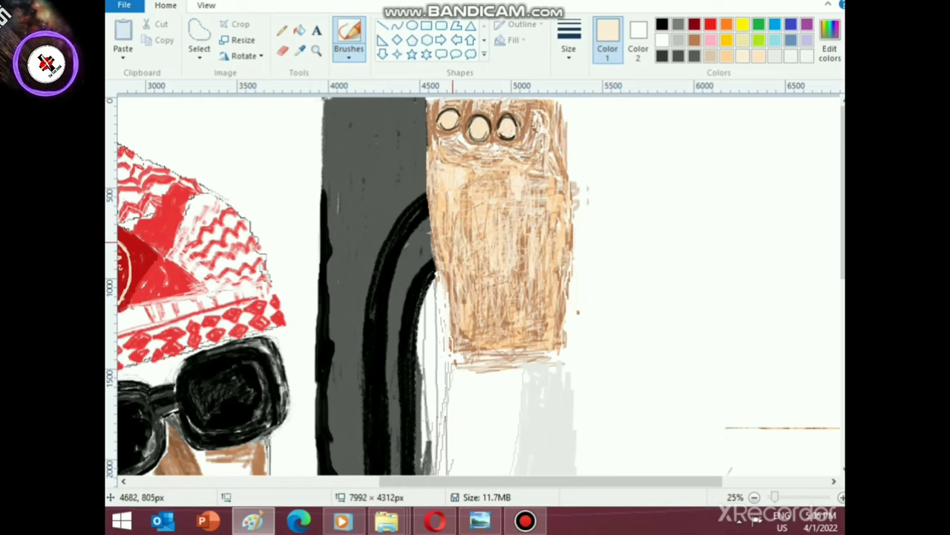
- Mix a lighter brown (red 201, green 153, blue 126) and shade the back of the hand with it
left_click(694, 40)
left_click(829, 45)
left_click_drag(635, 211, 634, 198)
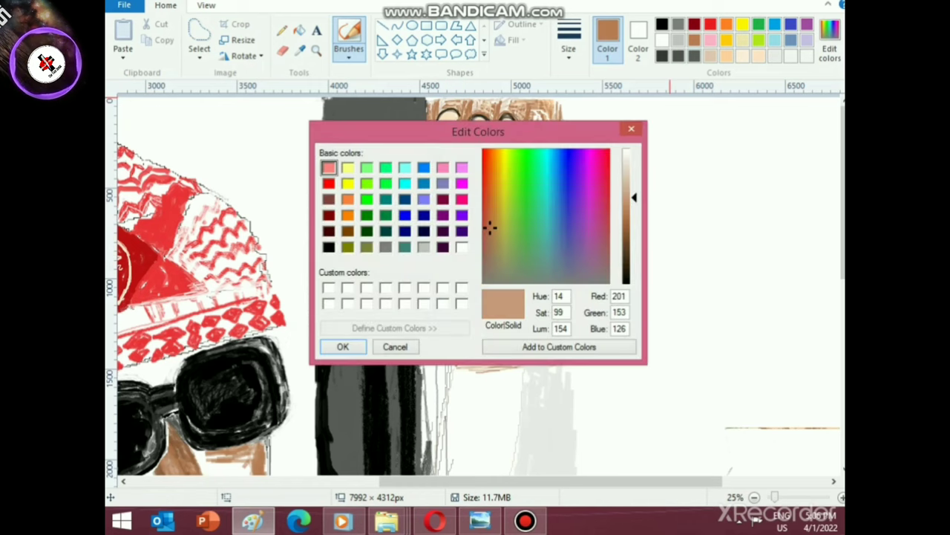
left_click(343, 346)
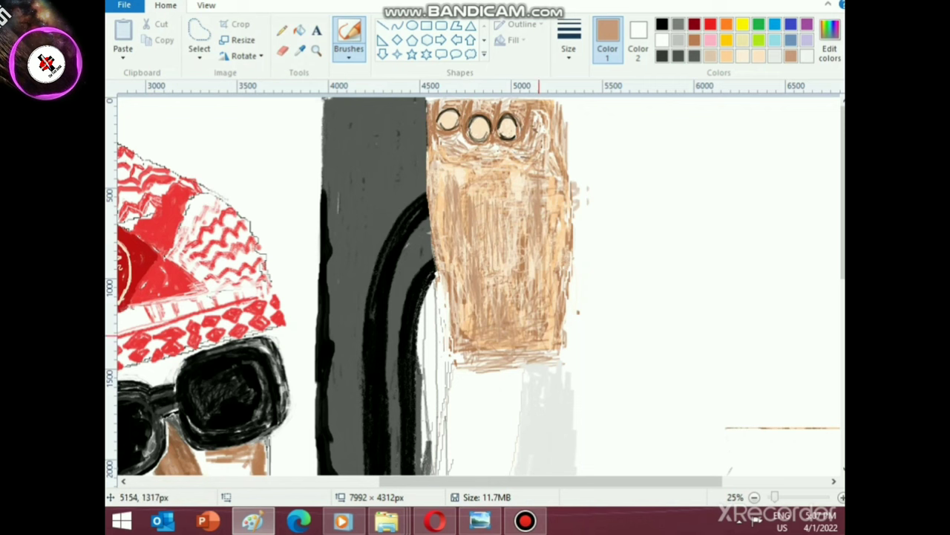
- View the whole painting in full screen, then return to editing
scroll(515, 344, "down", 1)
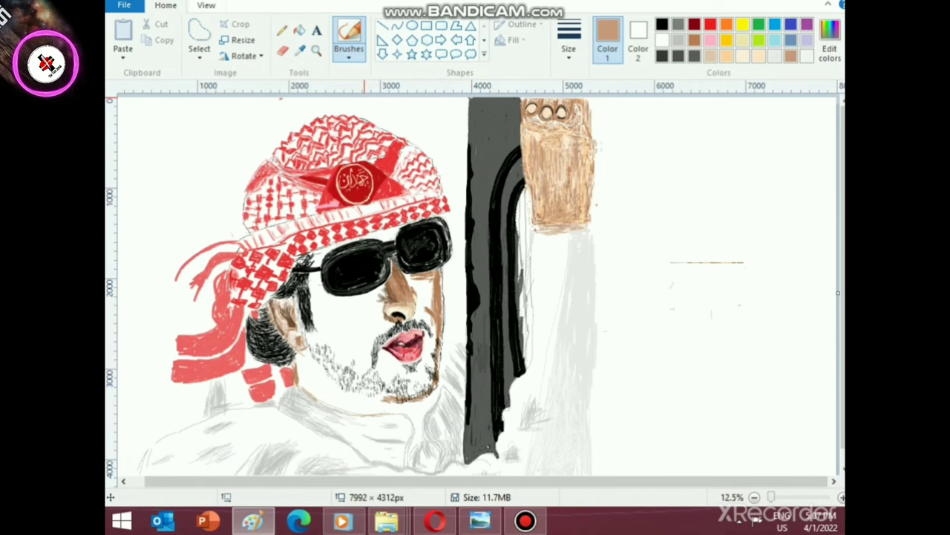
left_click(207, 6)
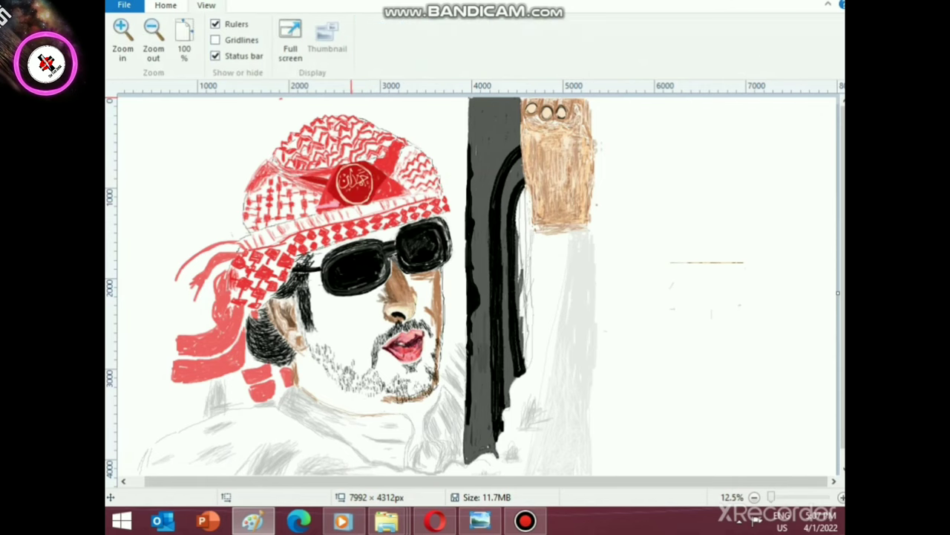
left_click(291, 40)
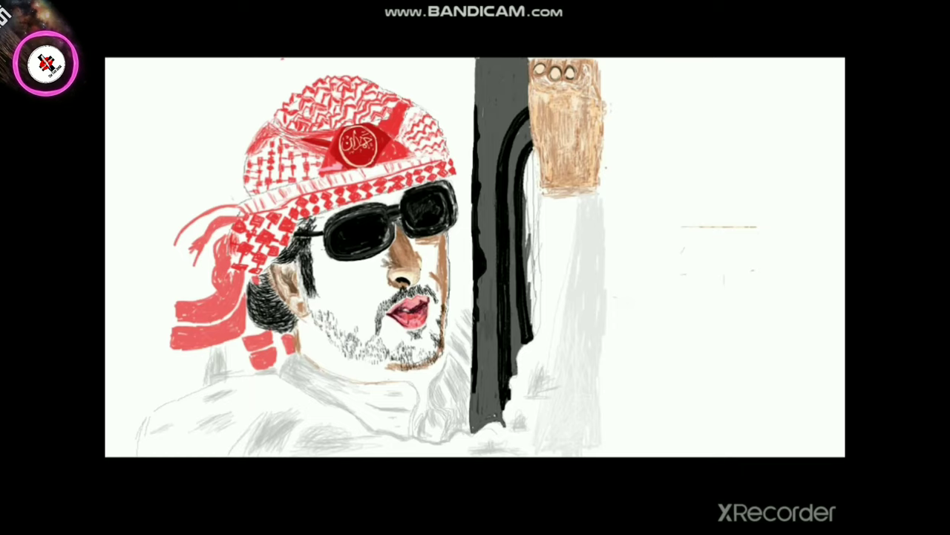
key("Escape")
left_click(165, 6)
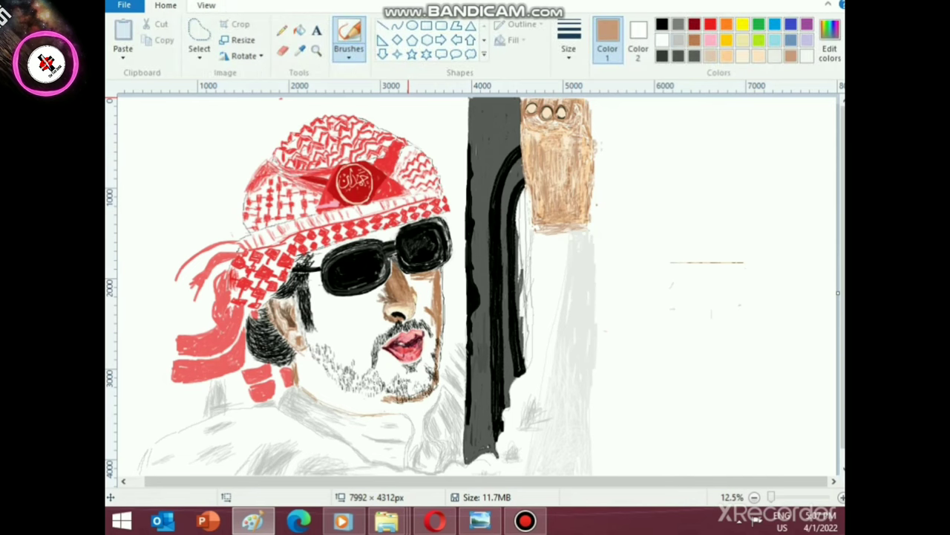
- Outline the hand's outer edge and the bottom of the wrist in brown with a different brush
left_click(698, 42)
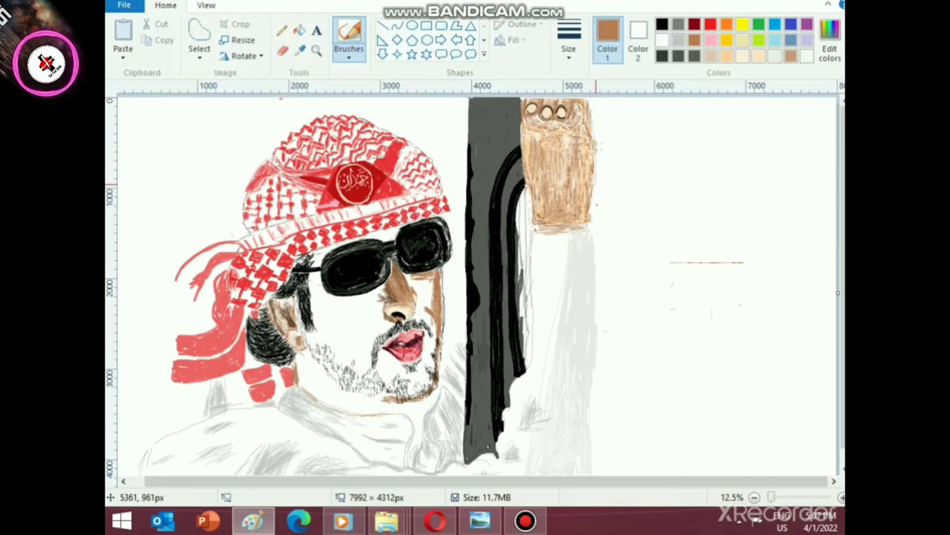
left_click(349, 55)
left_click(352, 110)
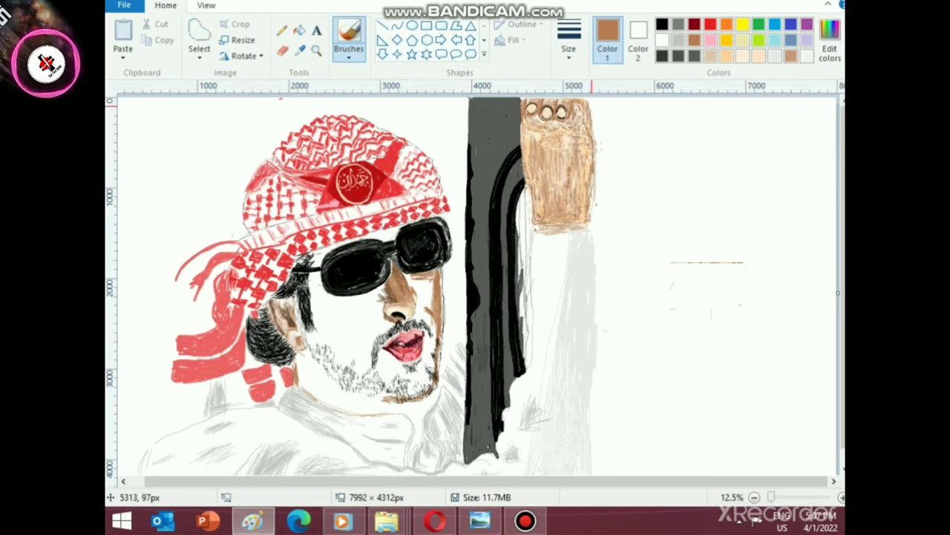
mouse_move(592, 105)
left_mouse_down()
mouse_move(592, 217)
mouse_move(546, 237)
left_mouse_up()
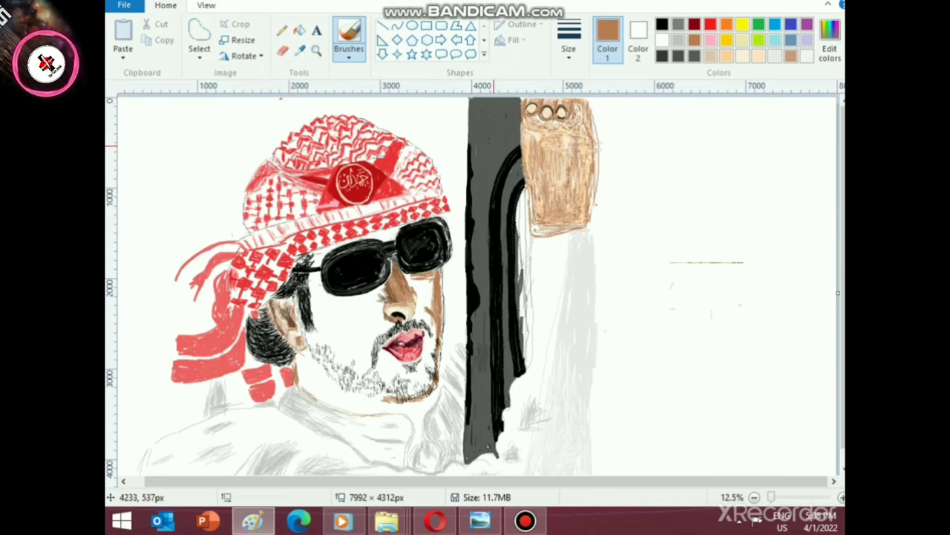
- Delete a rectangular area of about 1497 × 4271 px covering the outer edge of the hand and sleeve
left_click(199, 51)
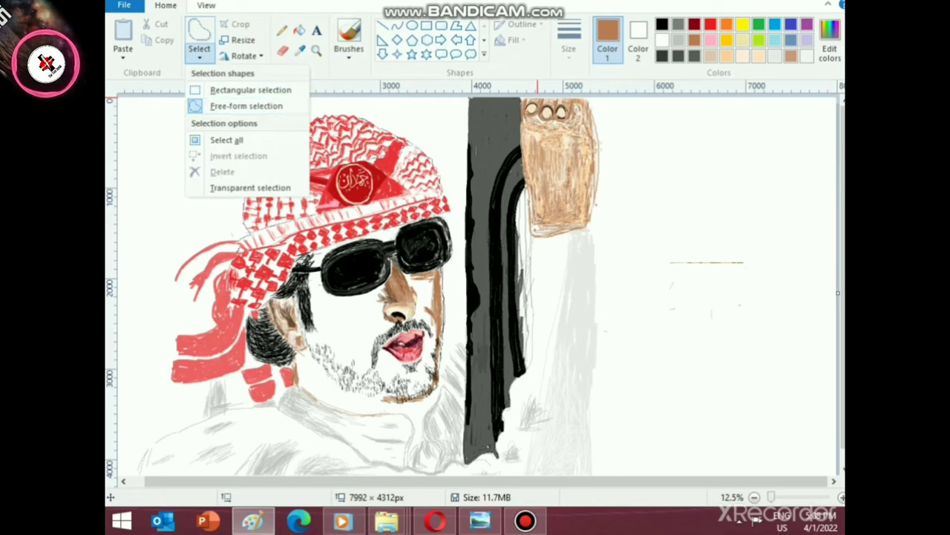
left_click(250, 90)
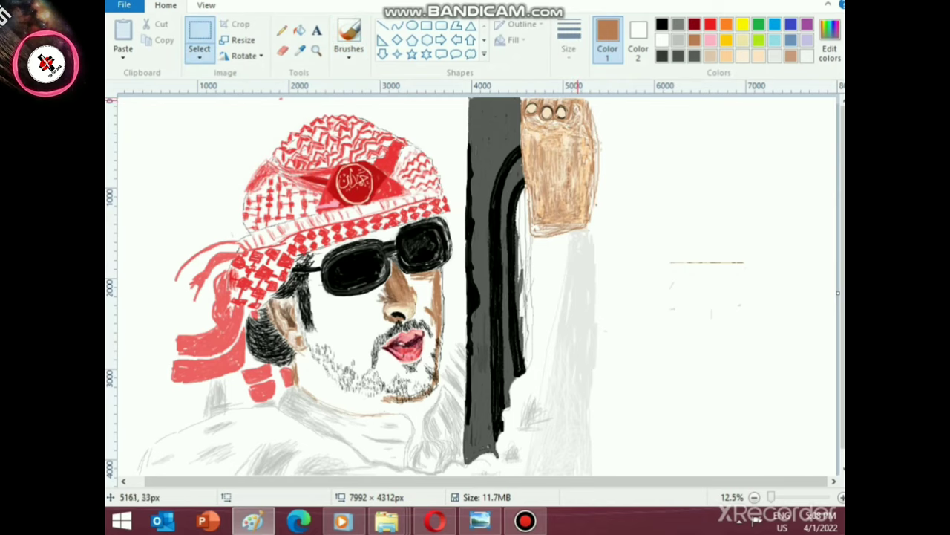
left_click_drag(580, 103, 713, 475)
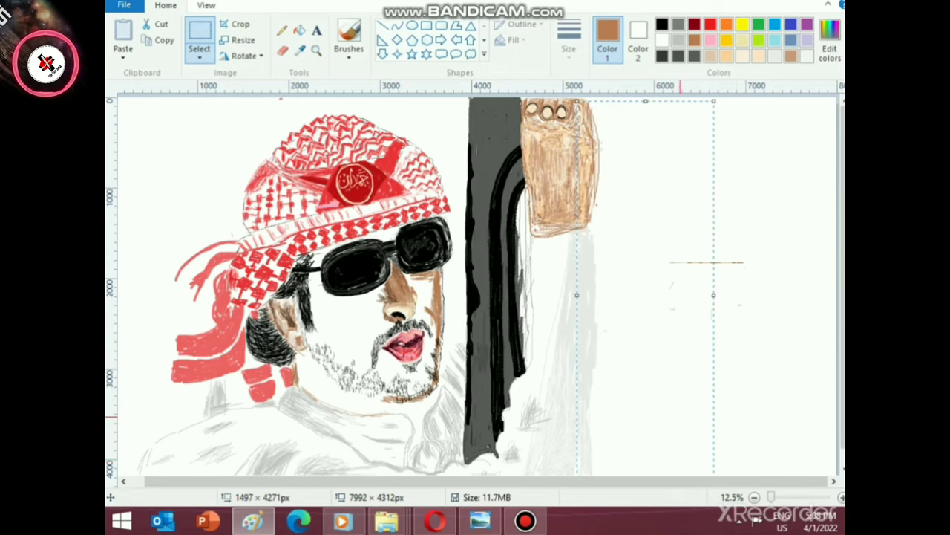
right_click(656, 349)
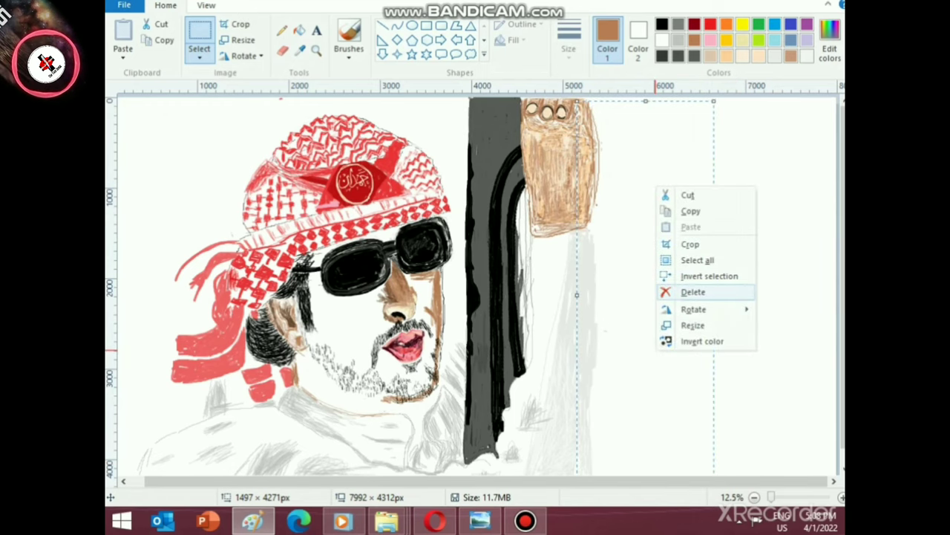
left_click(693, 292)
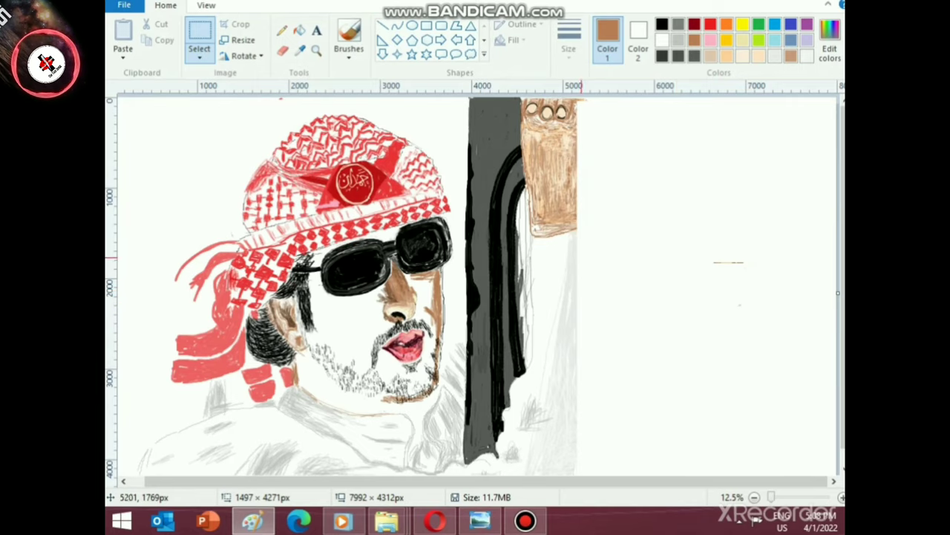
- Shade the raised sleeve below the wrist with long vertical light gray strokes running down toward the robe
left_click(679, 40)
left_click(349, 52)
left_click(436, 108)
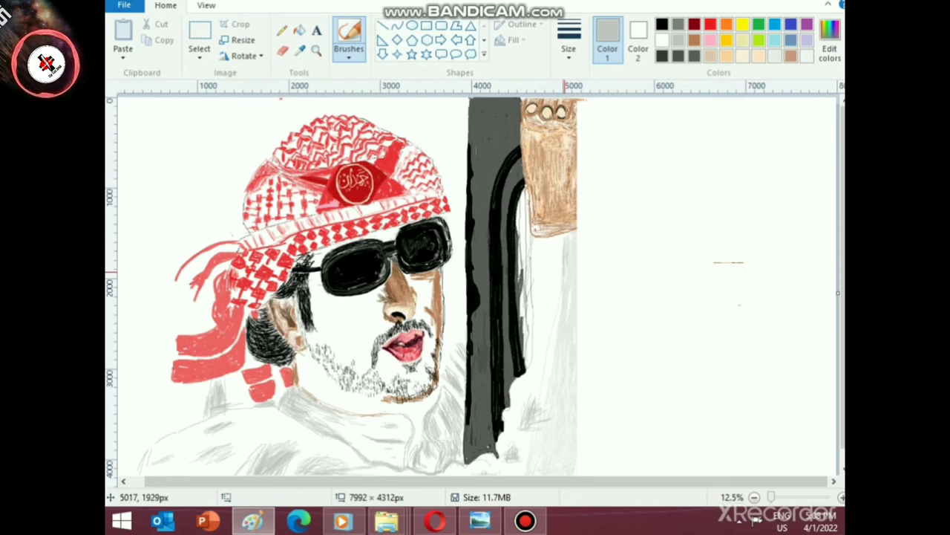
left_click_drag(561, 287, 557, 277)
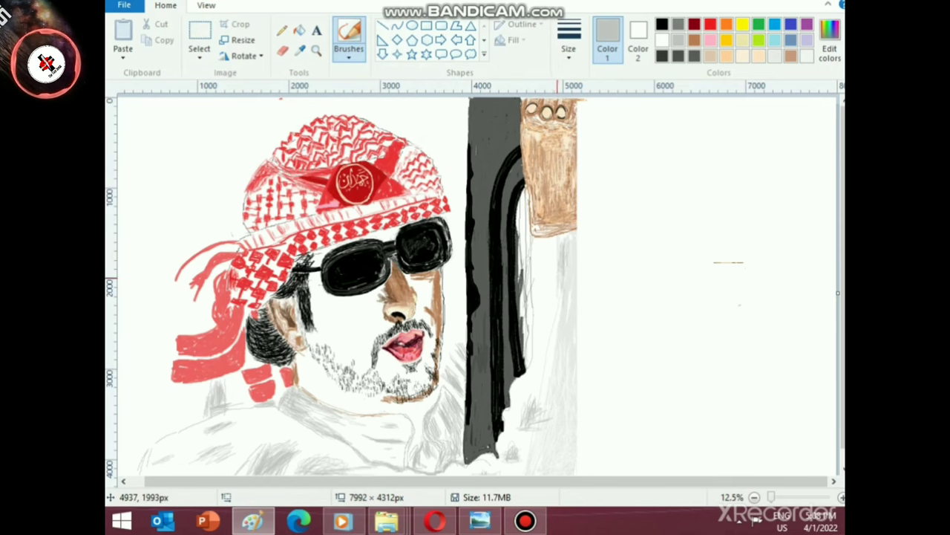
scroll(565, 349, "up", 1)
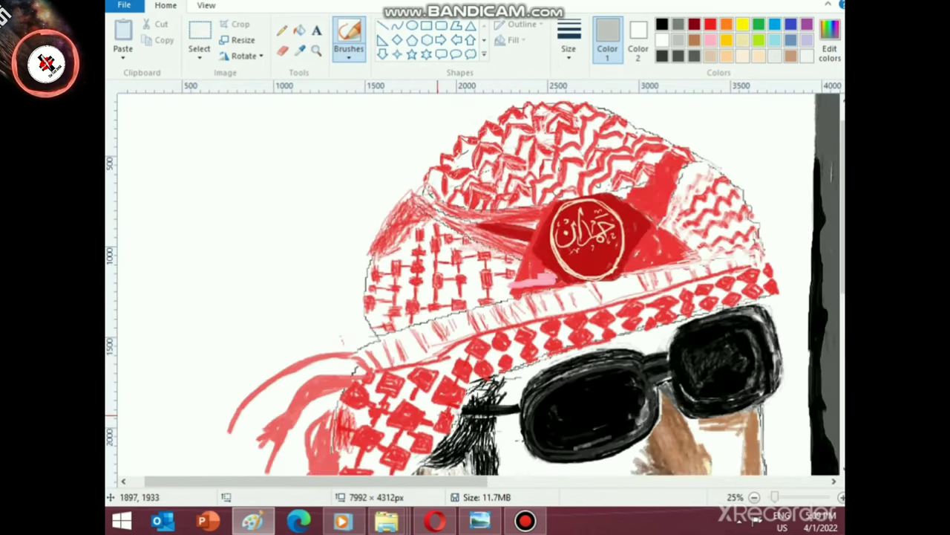
scroll(440, 286, "right", 10)
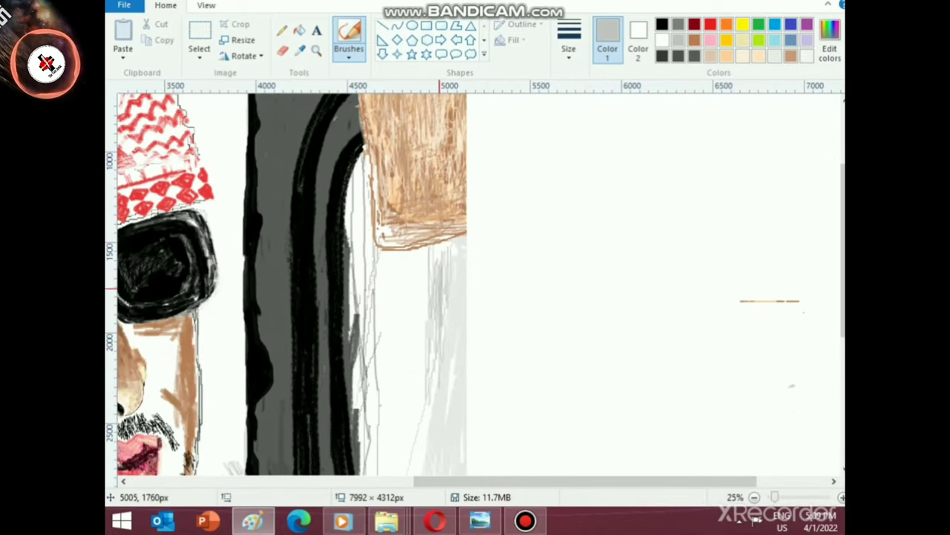
mouse_move(439, 276)
left_mouse_down()
mouse_move(440, 356)
mouse_move(419, 427)
mouse_move(429, 308)
left_mouse_up()
left_click_drag(431, 382, 416, 464)
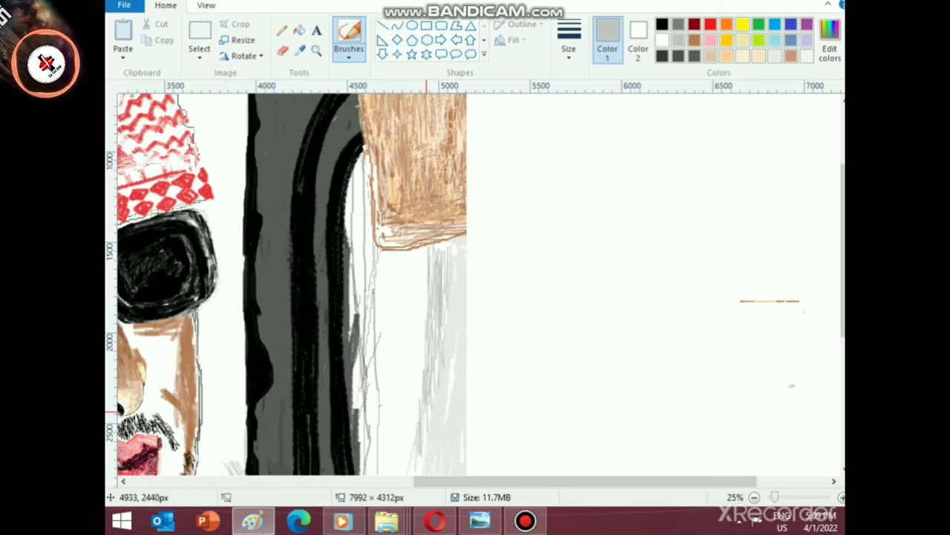
scroll(416, 465, "down", 3)
mouse_move(420, 309)
left_mouse_down()
mouse_move(418, 297)
mouse_move(394, 393)
mouse_move(421, 250)
mouse_move(395, 385)
mouse_move(419, 303)
mouse_move(418, 319)
left_mouse_up()
scroll(488, 404, "down", 1)
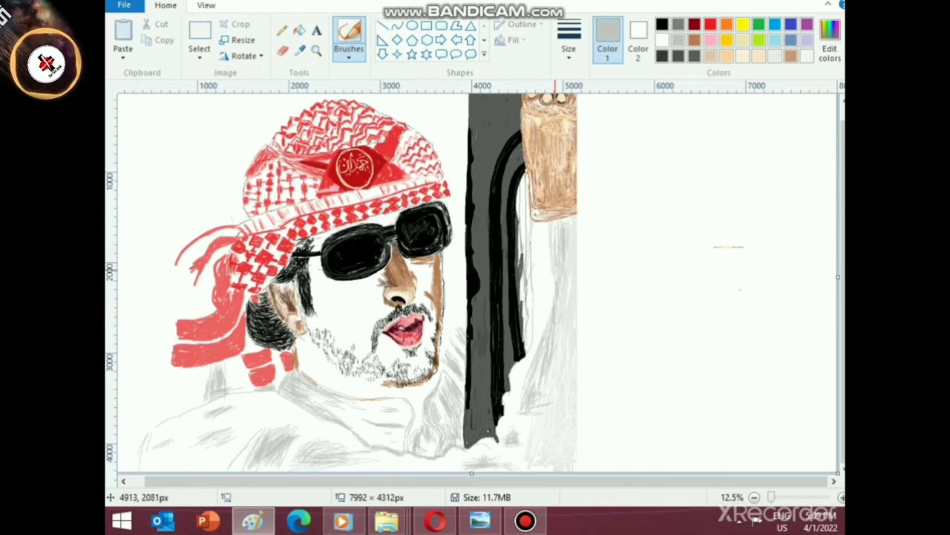
- Erase the thin sketch lines in the gap between the black curved band and the wrist
scroll(555, 311, "up", 1)
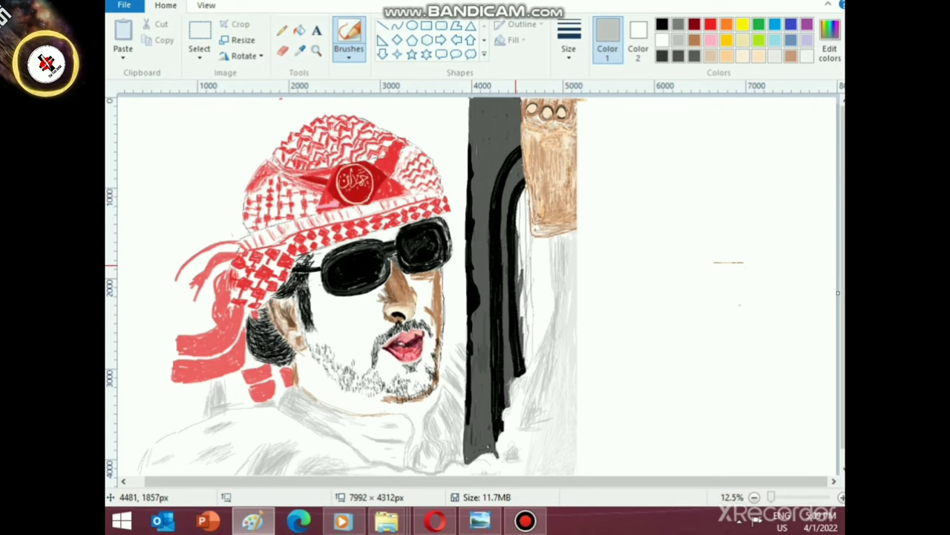
scroll(512, 263, "up", 2)
left_click_drag(285, 482, 598, 481)
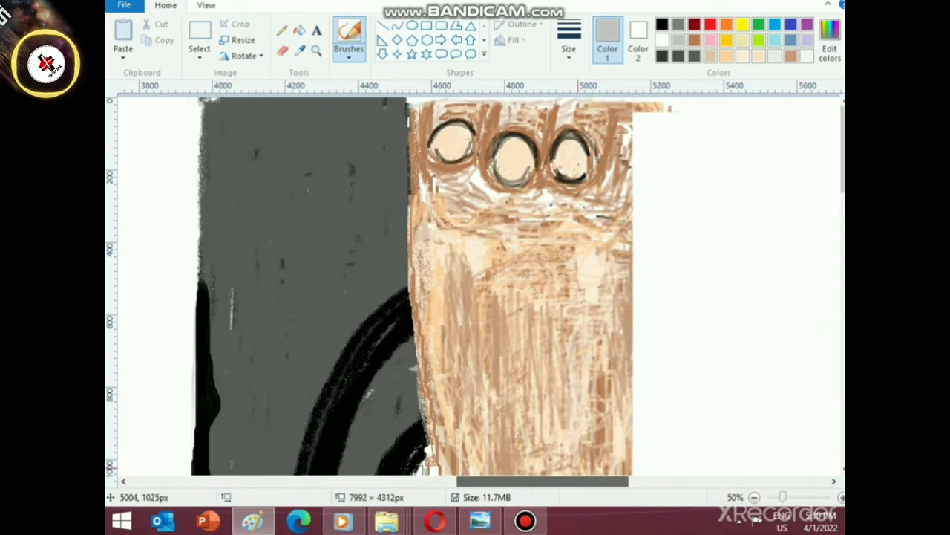
scroll(533, 442, "down", 5)
left_click(282, 50)
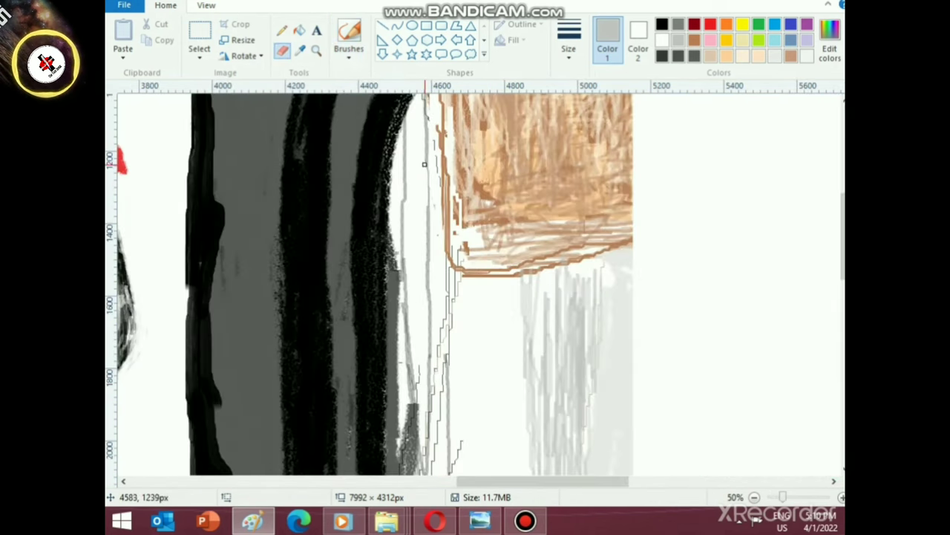
mouse_move(426, 111)
left_mouse_down()
mouse_move(429, 135)
mouse_move(439, 133)
mouse_move(427, 323)
mouse_move(427, 210)
left_mouse_up()
mouse_move(403, 130)
left_mouse_down()
mouse_move(405, 185)
mouse_move(405, 151)
mouse_move(430, 211)
mouse_move(427, 173)
left_mouse_up()
scroll(427, 173, "up", 3)
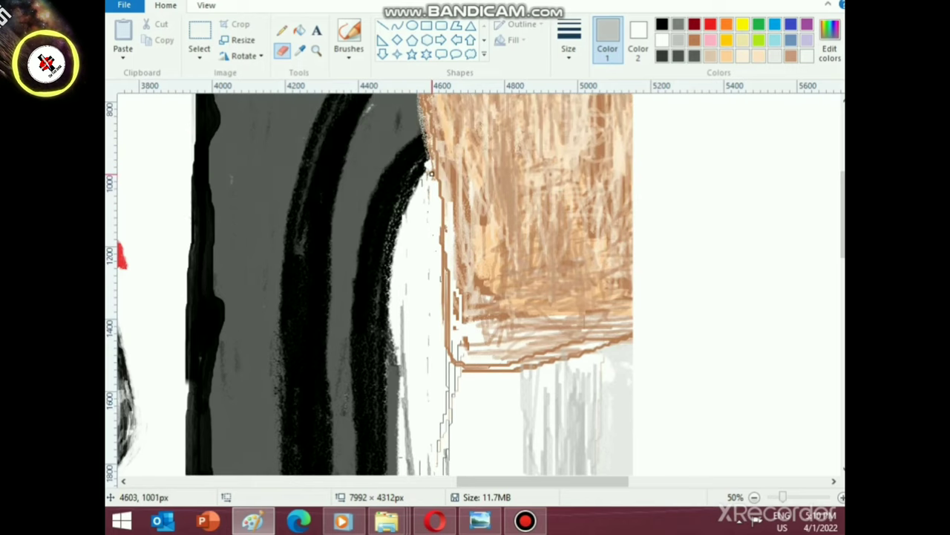
scroll(427, 195, "down", 3)
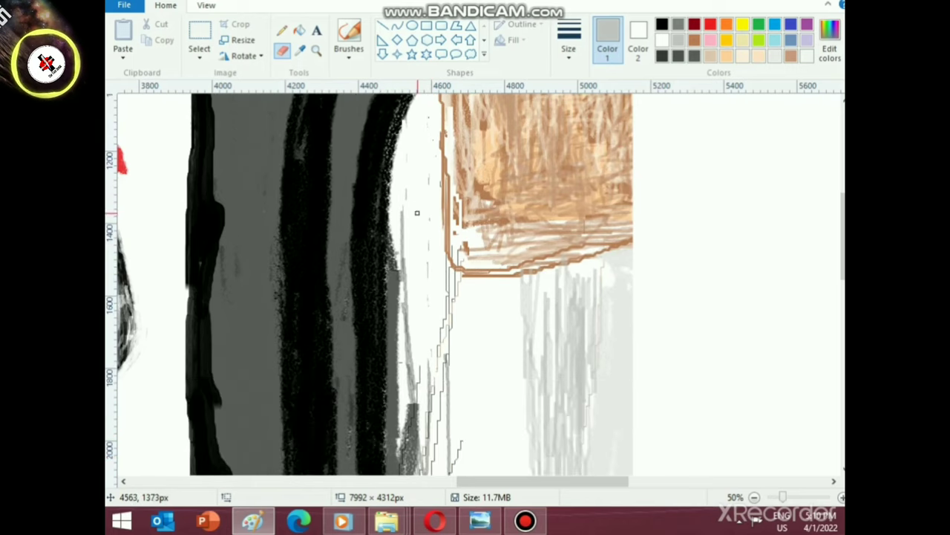
- Change the eraser size and erase the stray sketch lines between the dark strip and the sleeve below the wrist
left_click(568, 41)
left_click(602, 138)
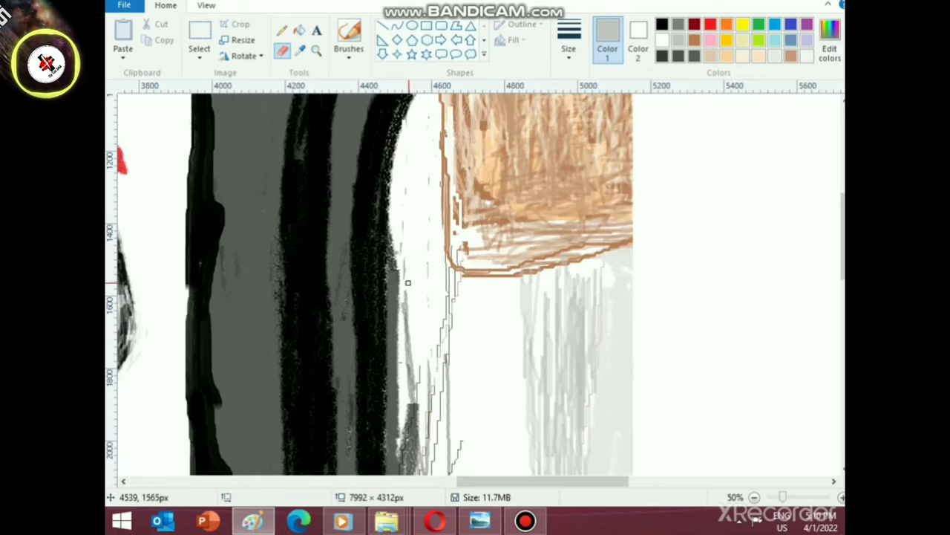
left_click_drag(399, 267, 414, 426)
scroll(437, 377, "down", 3)
mouse_move(422, 263)
left_mouse_down()
mouse_move(418, 243)
mouse_move(406, 253)
mouse_move(407, 236)
left_mouse_up()
mouse_move(408, 169)
left_mouse_down()
mouse_move(426, 238)
mouse_move(444, 181)
mouse_move(450, 229)
mouse_move(427, 164)
mouse_move(428, 203)
mouse_move(416, 179)
mouse_move(419, 217)
mouse_move(421, 176)
mouse_move(407, 152)
left_mouse_up()
scroll(454, 213, "up", 2)
mouse_move(455, 213)
left_mouse_down()
mouse_move(451, 269)
mouse_move(455, 194)
mouse_move(445, 236)
mouse_move(444, 177)
left_mouse_up()
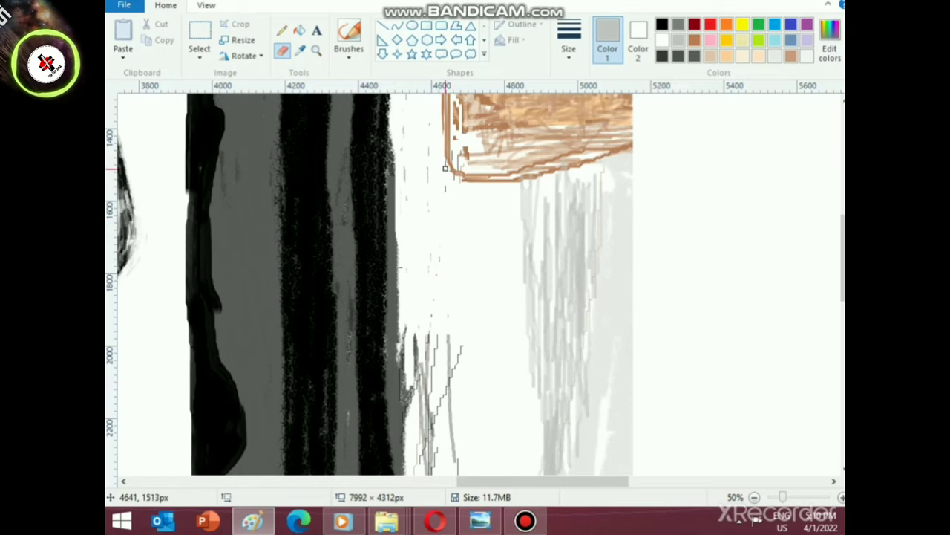
- Draw the sleeve's inner edge with the Pencil in black, about 500 px down from the wrist corner
left_click(281, 30)
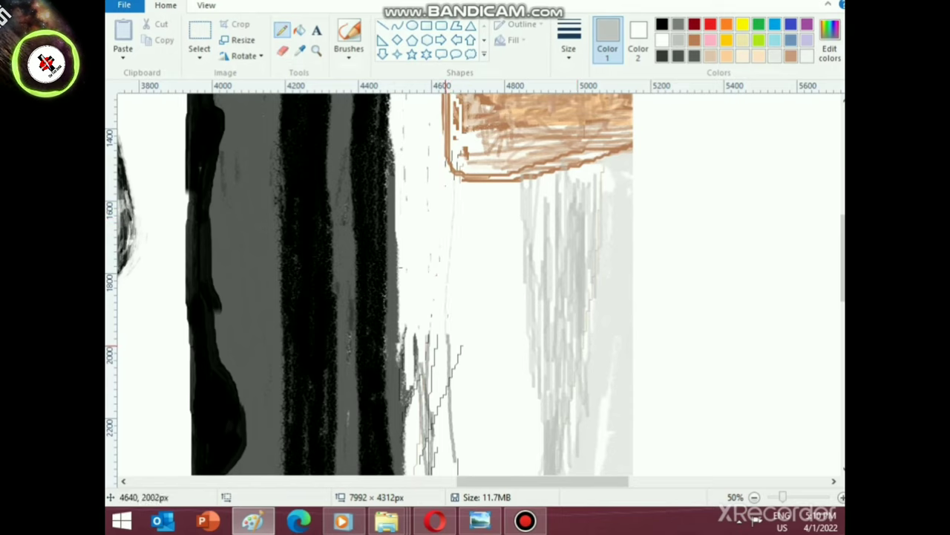
left_click(662, 24)
left_click_drag(456, 182, 449, 364)
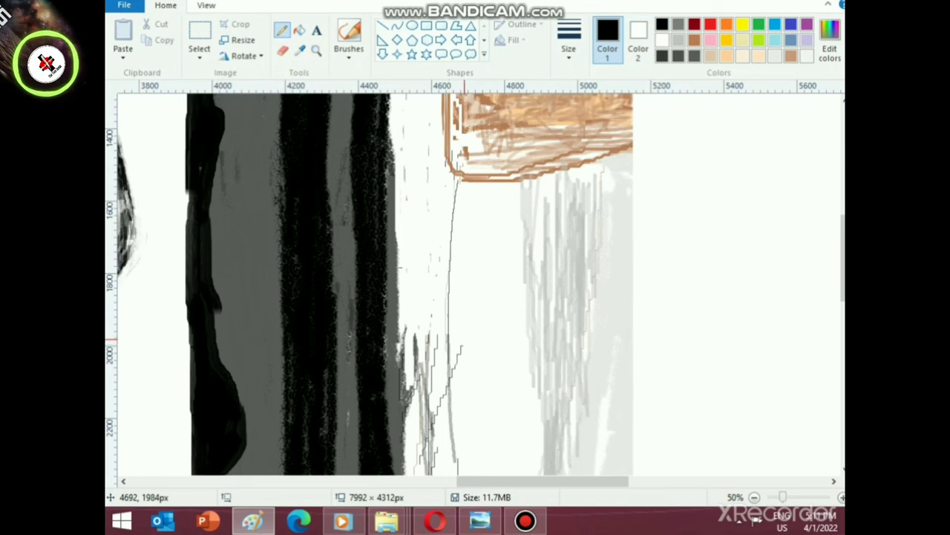
- Erase the leftover sketch lines and dark smudges between the black curved band and the sleeve's inner edge
scroll(428, 372, "down", 2)
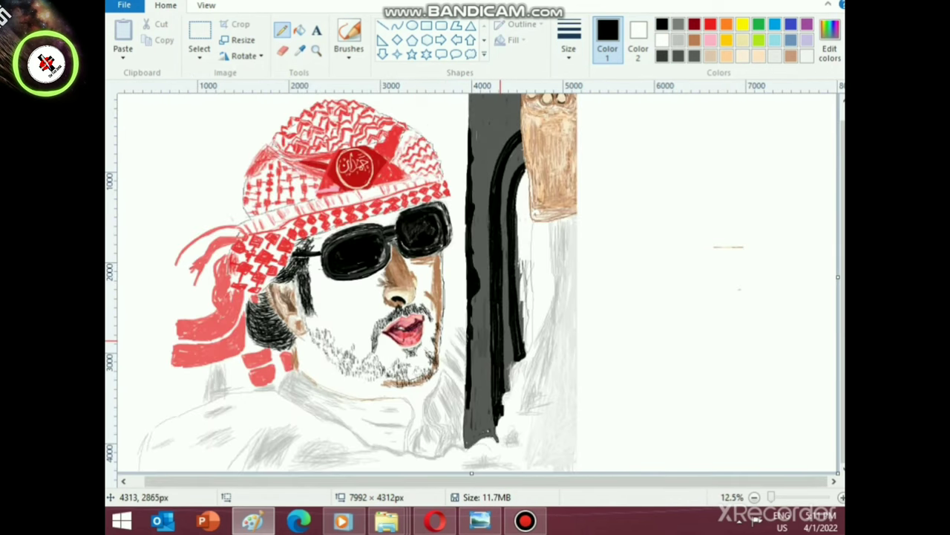
scroll(532, 364, "up", 1)
scroll(503, 406, "up", 1)
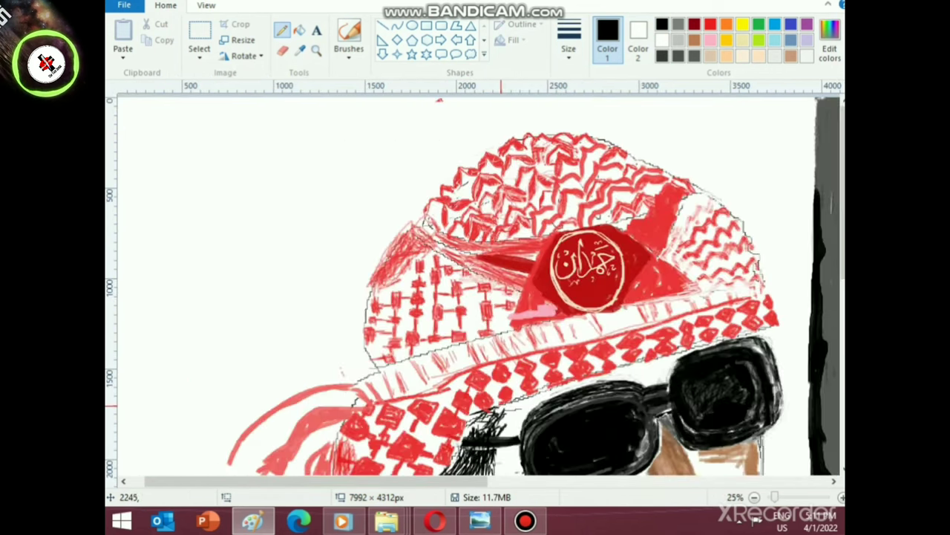
left_click_drag(408, 481, 686, 482)
scroll(447, 423, "down", 3)
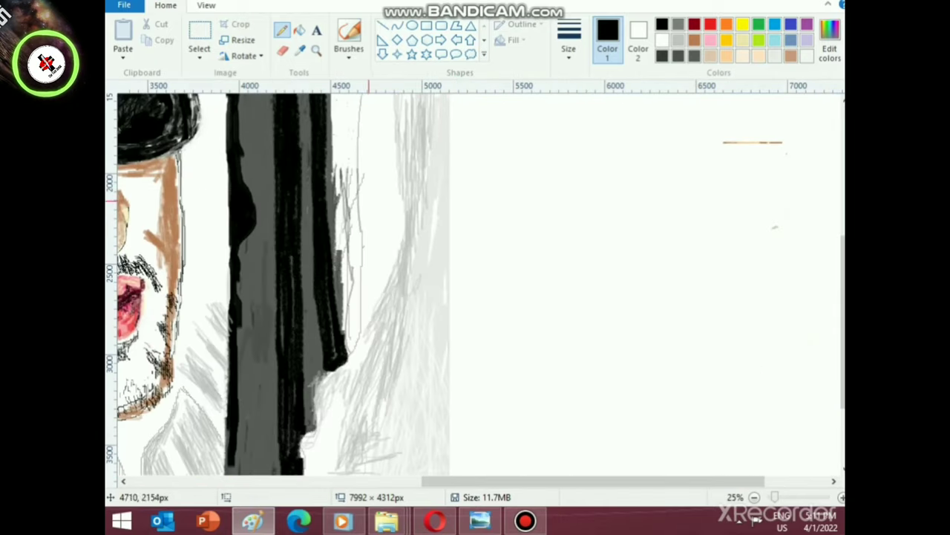
left_click(282, 50)
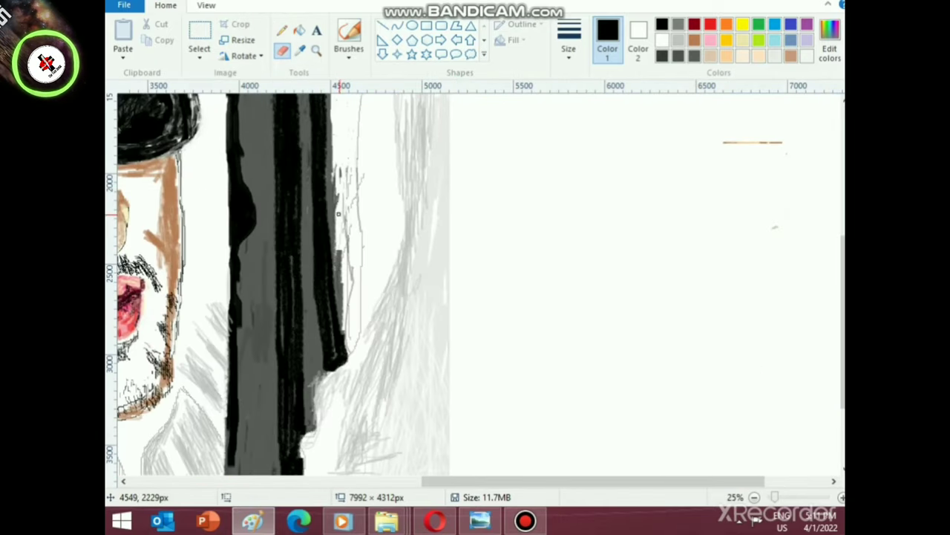
mouse_move(340, 163)
left_mouse_down()
mouse_move(346, 200)
mouse_move(350, 160)
mouse_move(341, 190)
mouse_move(347, 163)
mouse_move(356, 239)
mouse_move(346, 213)
mouse_move(349, 322)
mouse_move(340, 252)
mouse_move(336, 266)
mouse_move(341, 301)
mouse_move(338, 256)
mouse_move(349, 273)
mouse_move(347, 241)
mouse_move(345, 333)
left_mouse_up()
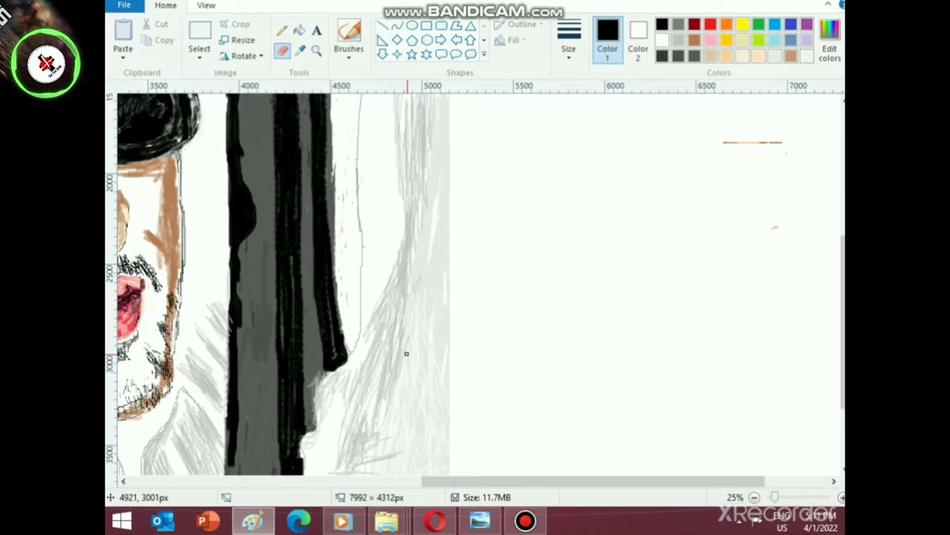
- Review the whole painting in full-screen view, then return to the canvas
scroll(403, 352, "down", 1)
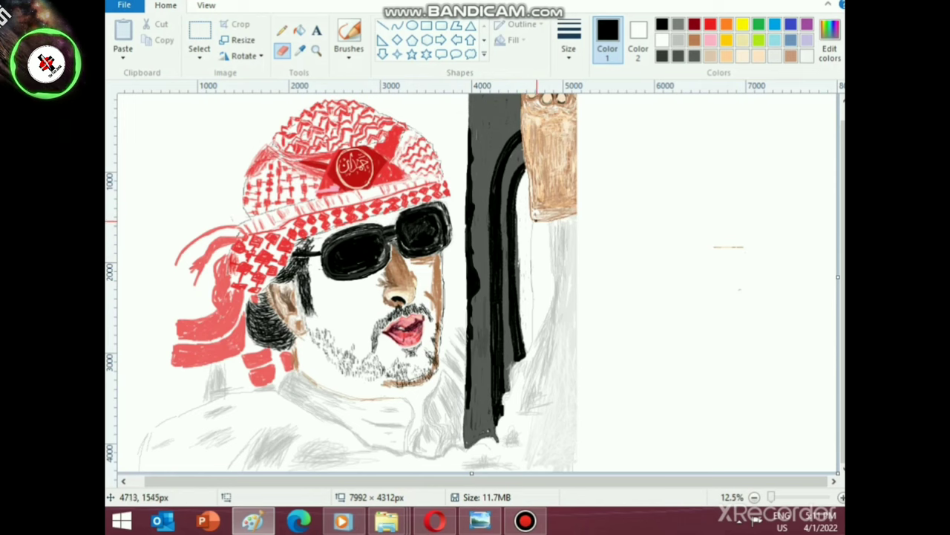
left_click(206, 6)
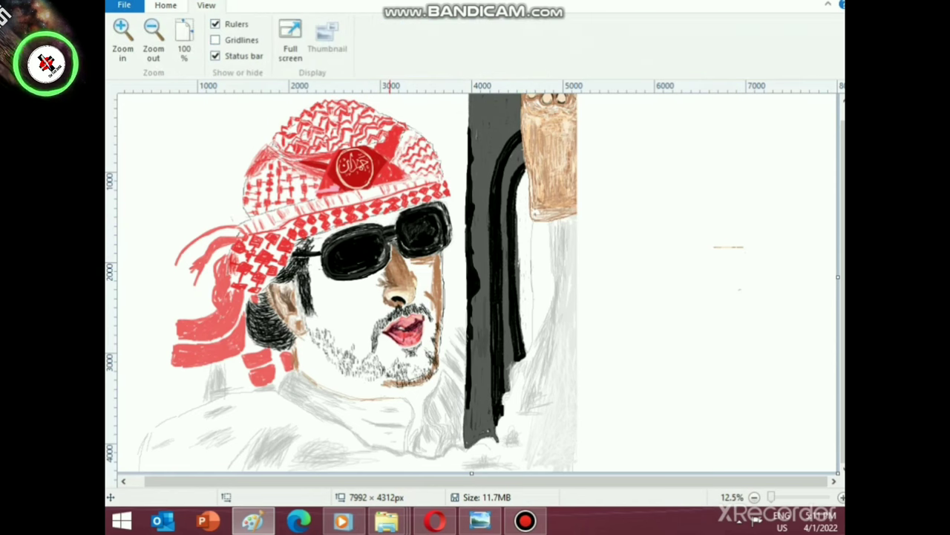
key("f")
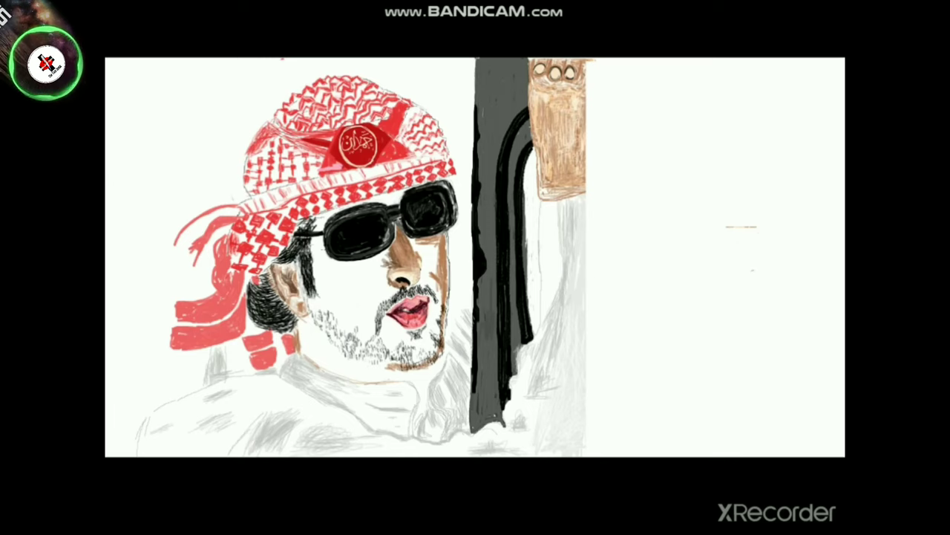
key("Escape")
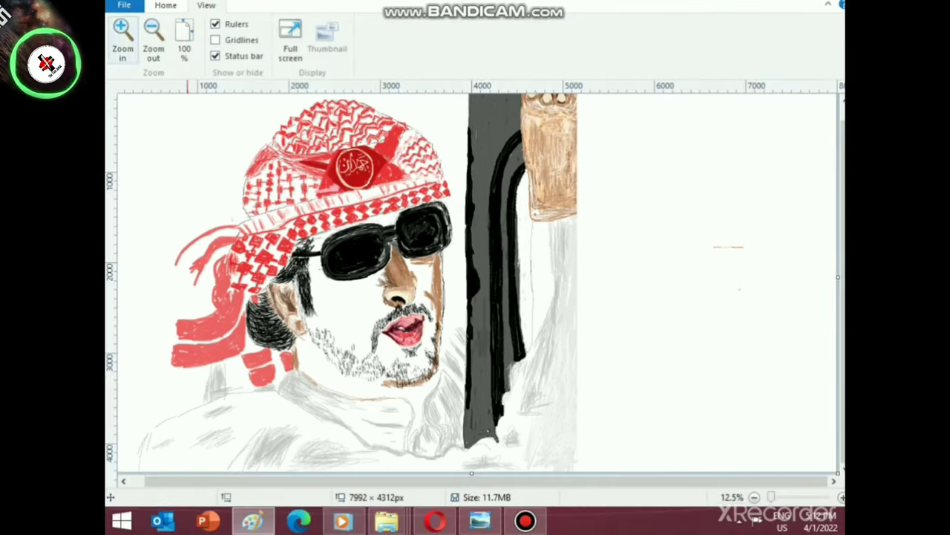
- Select the entire portrait with a rectangle of about 5009 × 4279 px and move it flush against the canvas's right edge
key("alt+h")
left_click(199, 33)
left_click(199, 54)
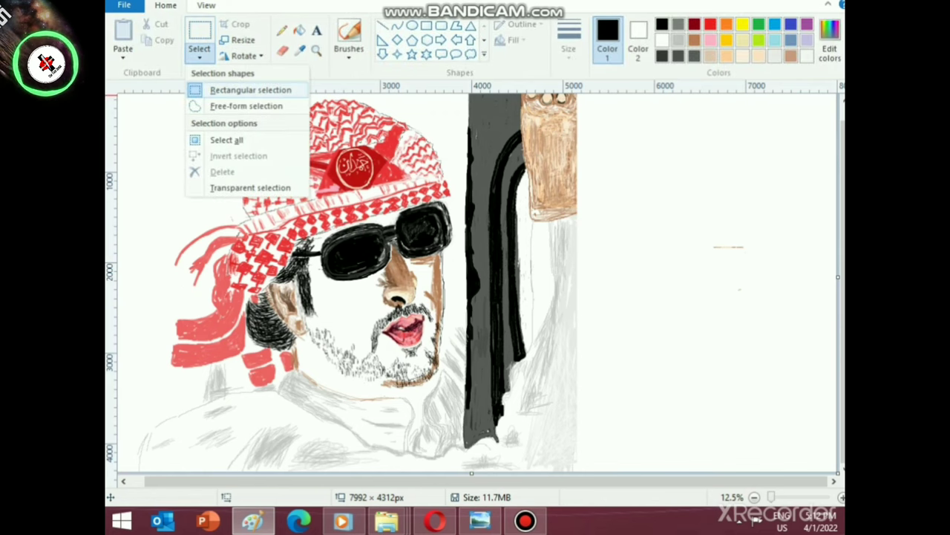
left_click(239, 95)
mouse_move(118, 96)
left_mouse_down()
mouse_move(725, 365)
mouse_move(793, 415)
mouse_move(833, 474)
mouse_move(576, 471)
left_mouse_up()
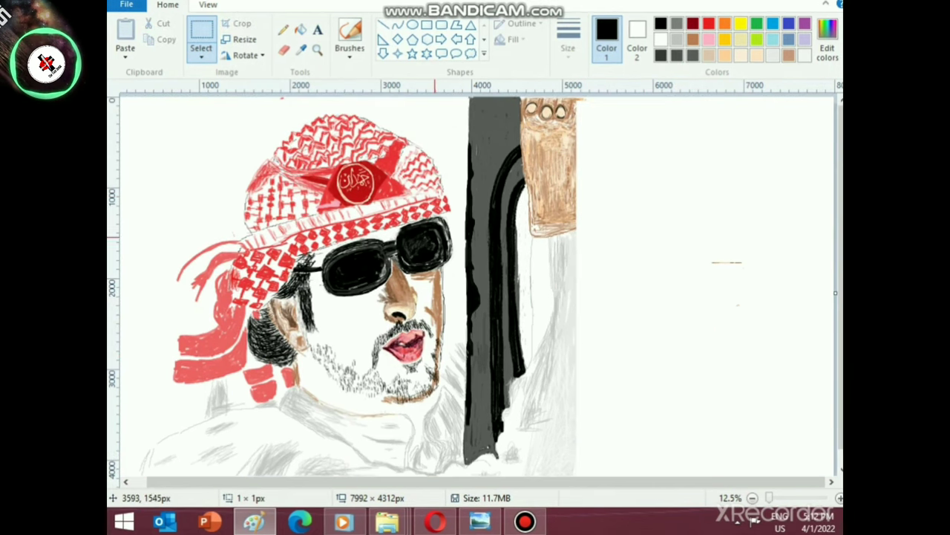
scroll(430, 257, "down", 1)
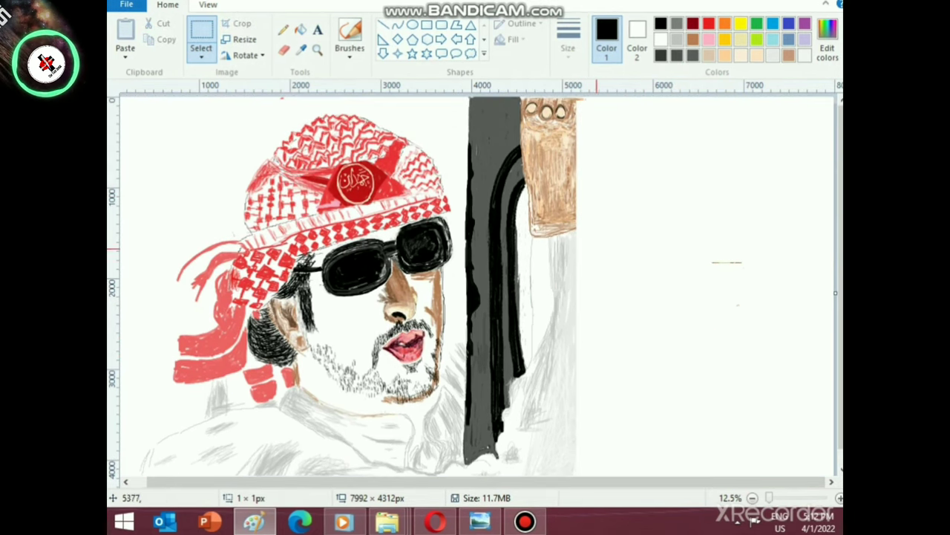
scroll(516, 263, "up", 1)
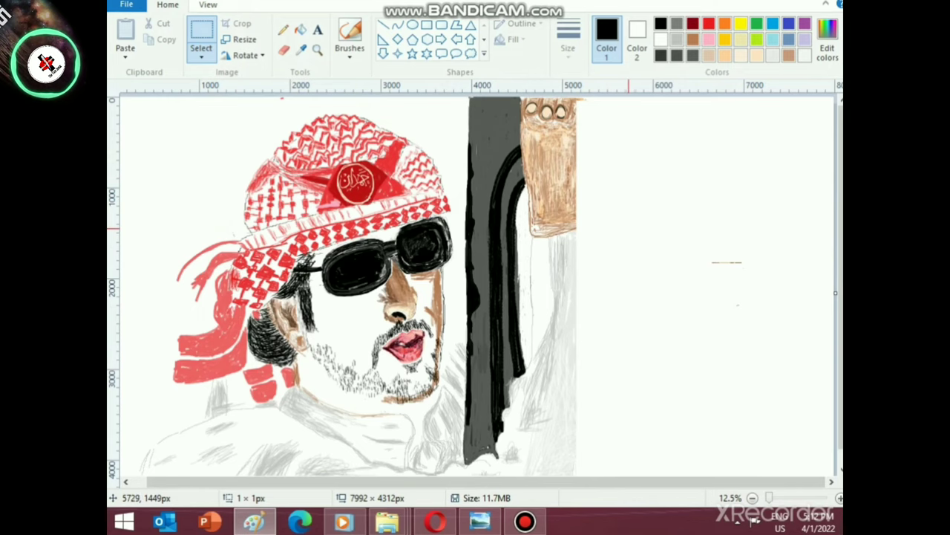
scroll(323, 178, "up", 1)
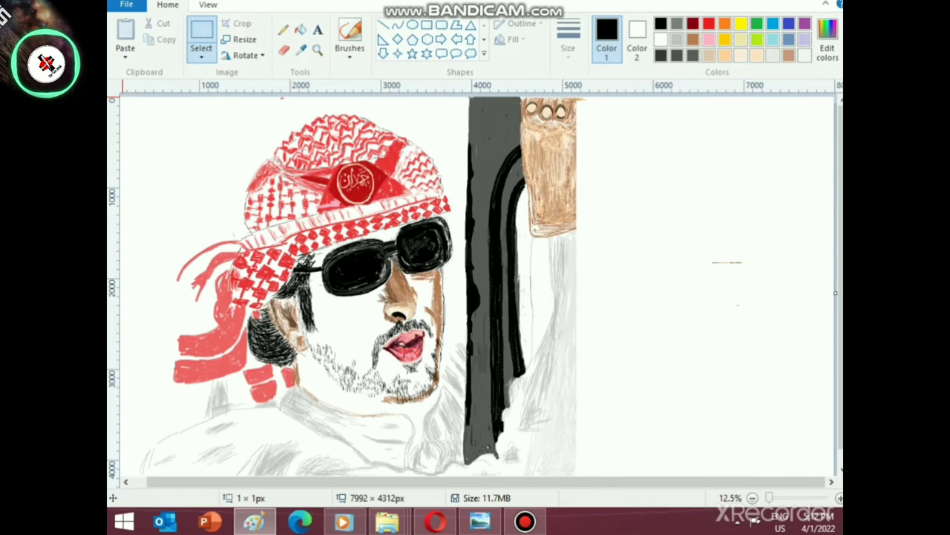
left_click_drag(123, 98, 578, 486)
mouse_move(450, 376)
left_mouse_down()
mouse_move(759, 358)
mouse_move(665, 371)
mouse_move(690, 373)
left_mouse_up()
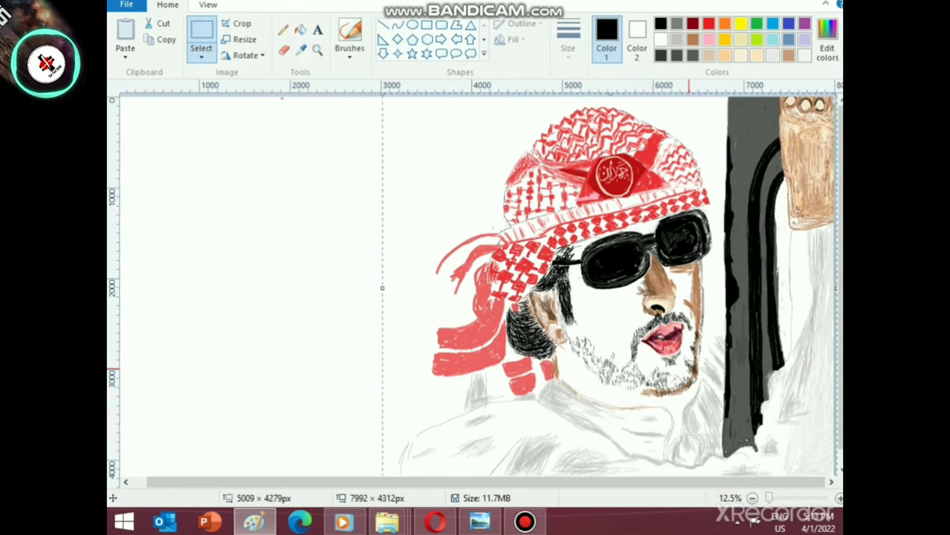
left_click(332, 288)
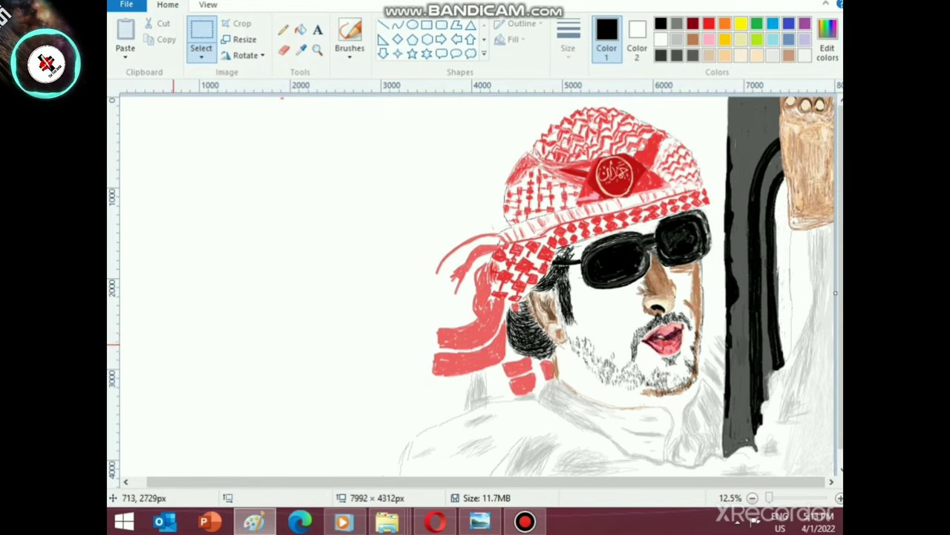
- Narrow the canvas slightly from its right side to a width of 7984 px
scroll(206, 400, "down", 2)
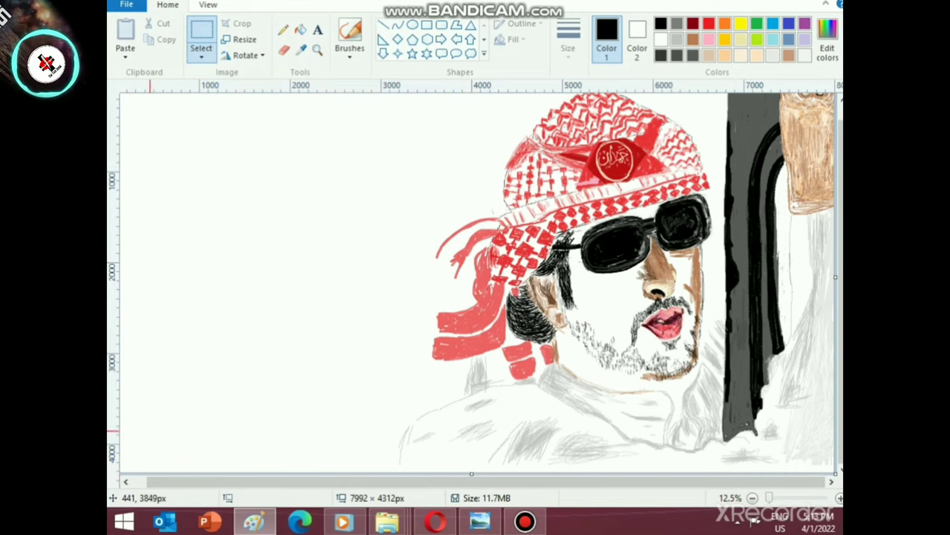
scroll(154, 431, "up", 2)
left_click_drag(835, 293, 835, 292)
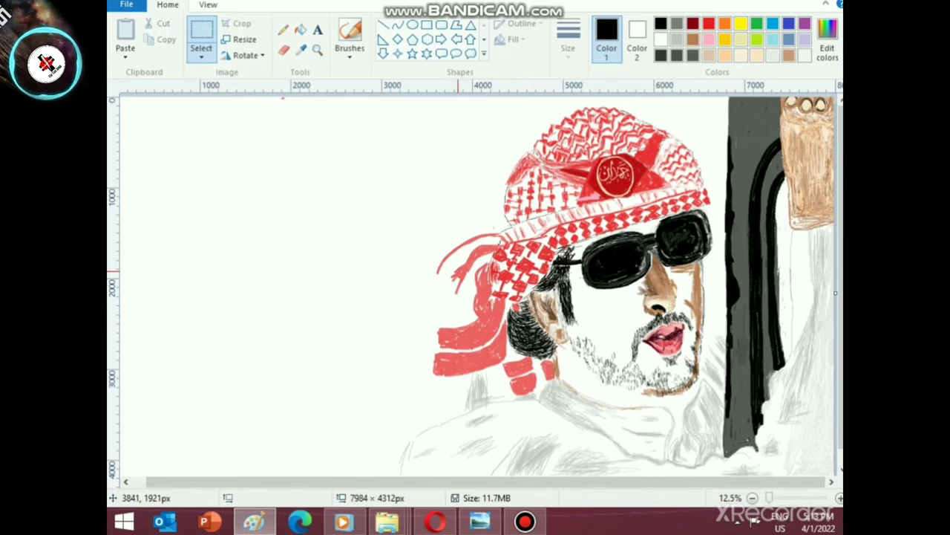
scroll(504, 260, "down", 1)
left_click(208, 5)
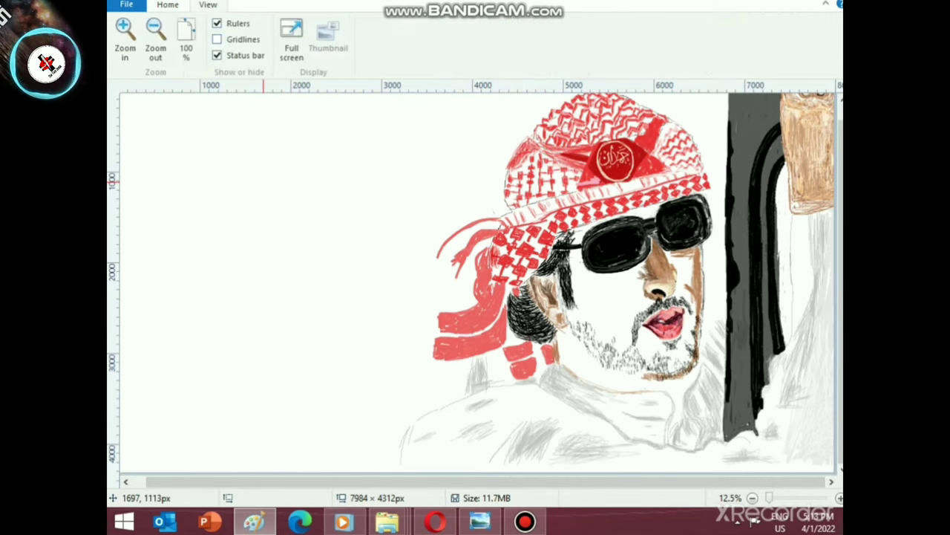
left_click(167, 4)
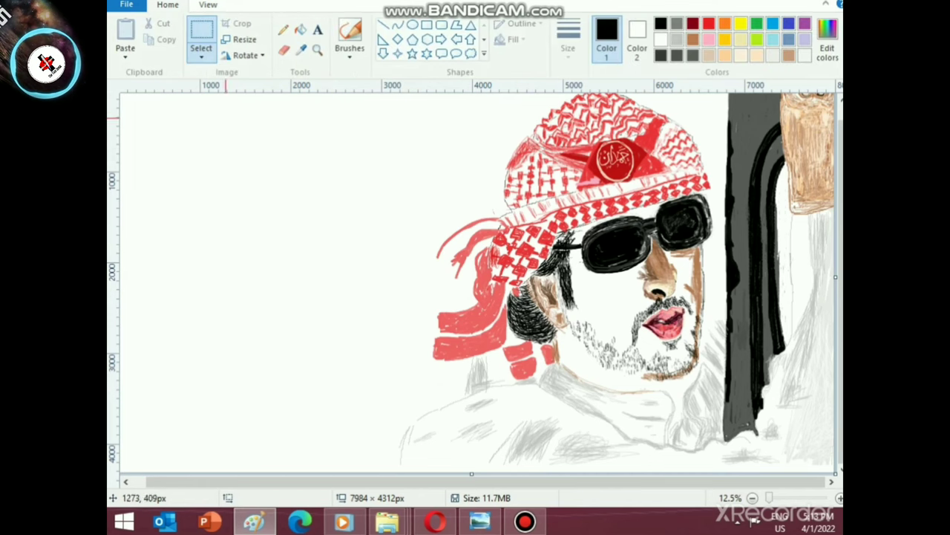
- Handwrite "THE" in large red letters with the Crayon brush at the thickest size in the blank area beside the portrait
left_click(350, 47)
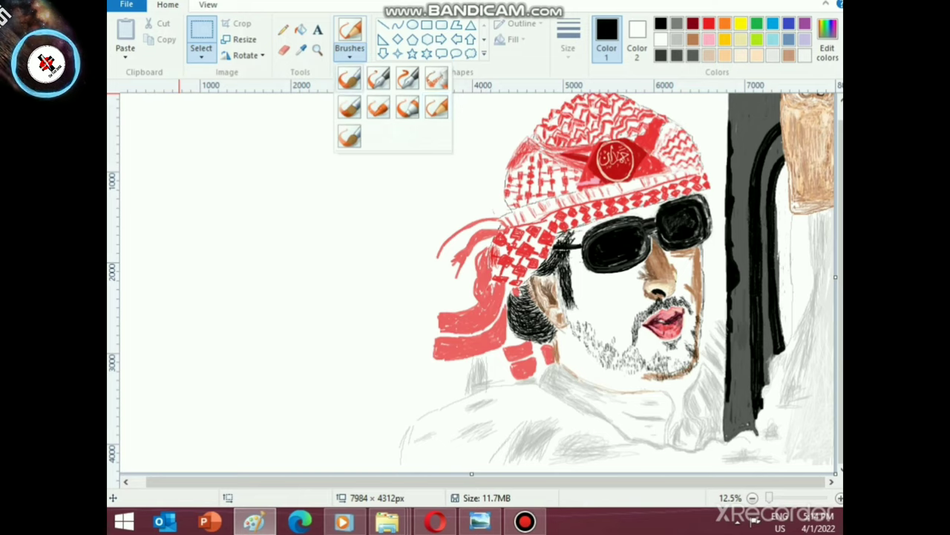
left_click(378, 108)
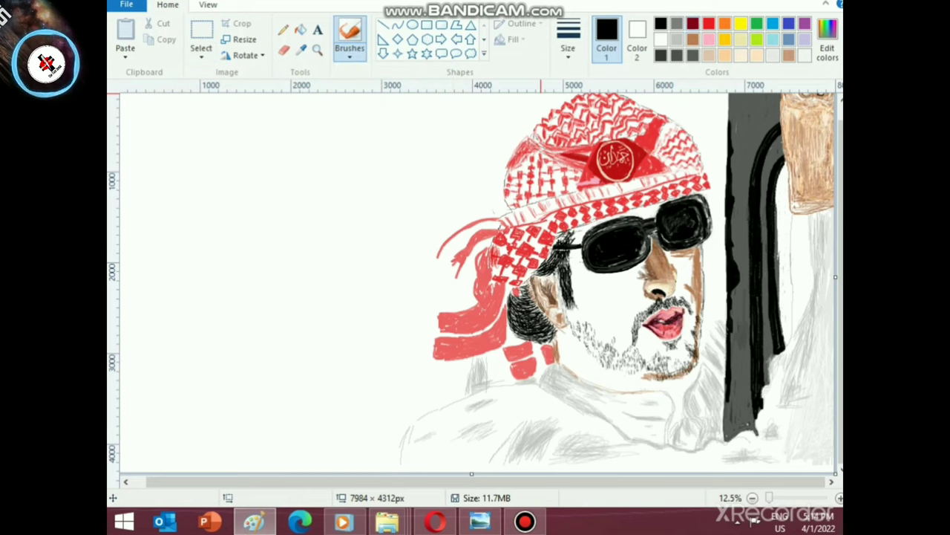
left_click(709, 23)
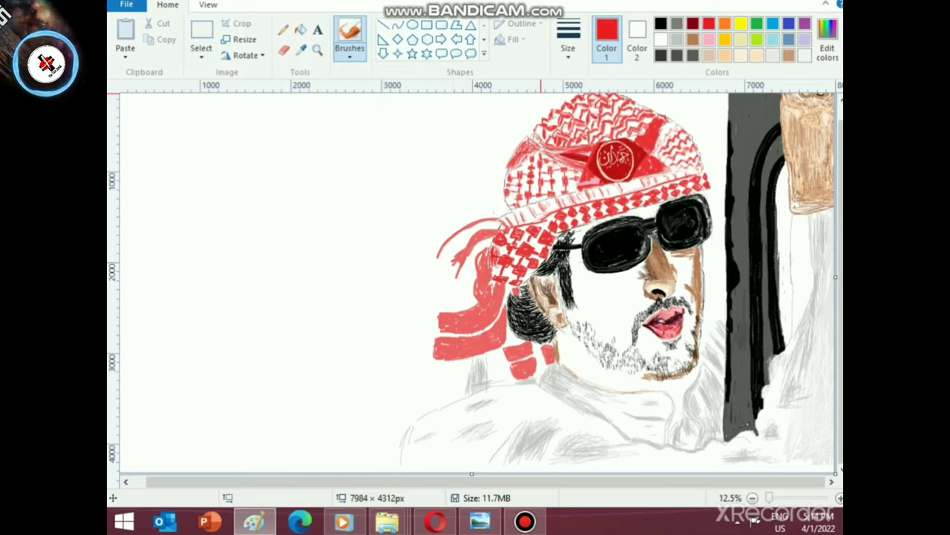
mouse_move(155, 168)
left_mouse_down()
mouse_move(218, 135)
mouse_move(201, 153)
mouse_move(183, 221)
left_mouse_up()
left_click(569, 41)
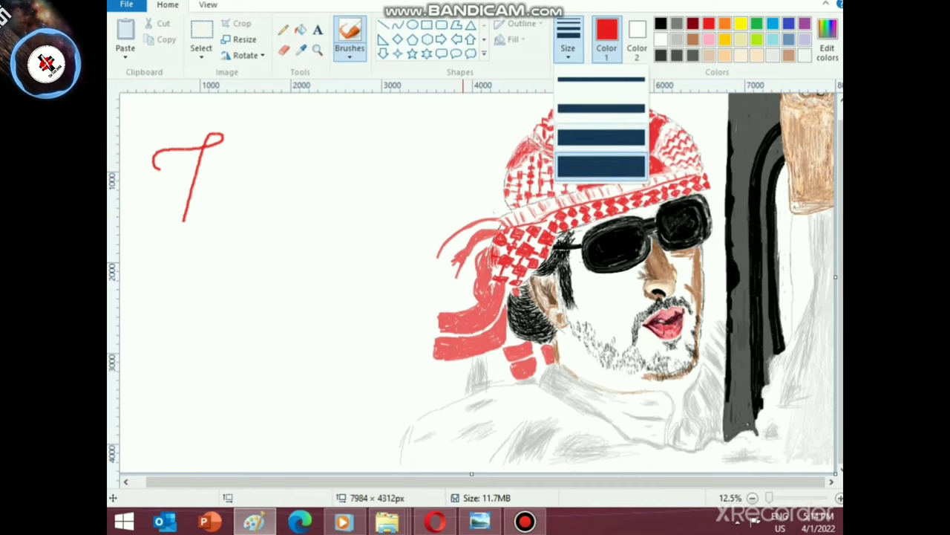
left_click(601, 164)
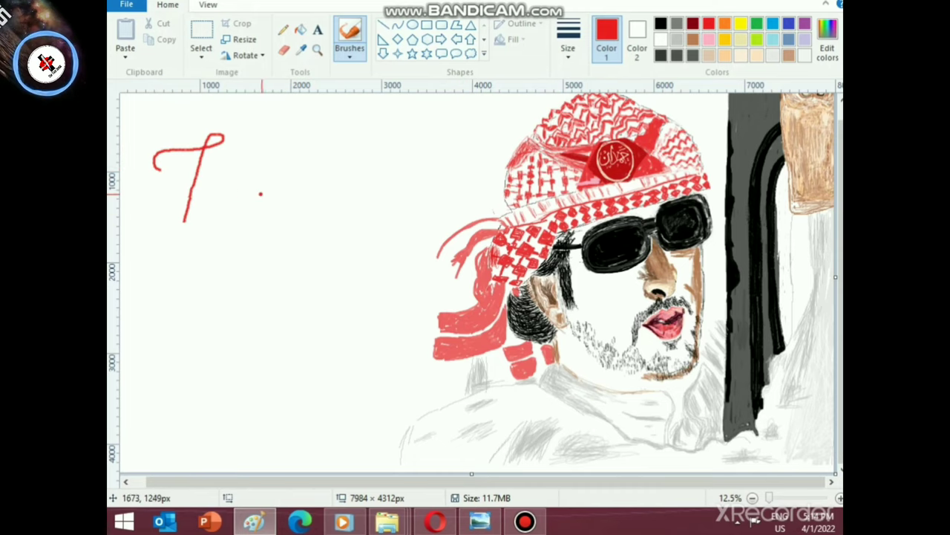
mouse_move(259, 140)
left_mouse_down()
mouse_move(246, 203)
mouse_move(253, 178)
mouse_move(282, 172)
mouse_move(274, 214)
left_mouse_up()
mouse_move(347, 136)
left_mouse_down()
mouse_move(333, 206)
mouse_move(388, 142)
left_mouse_up()
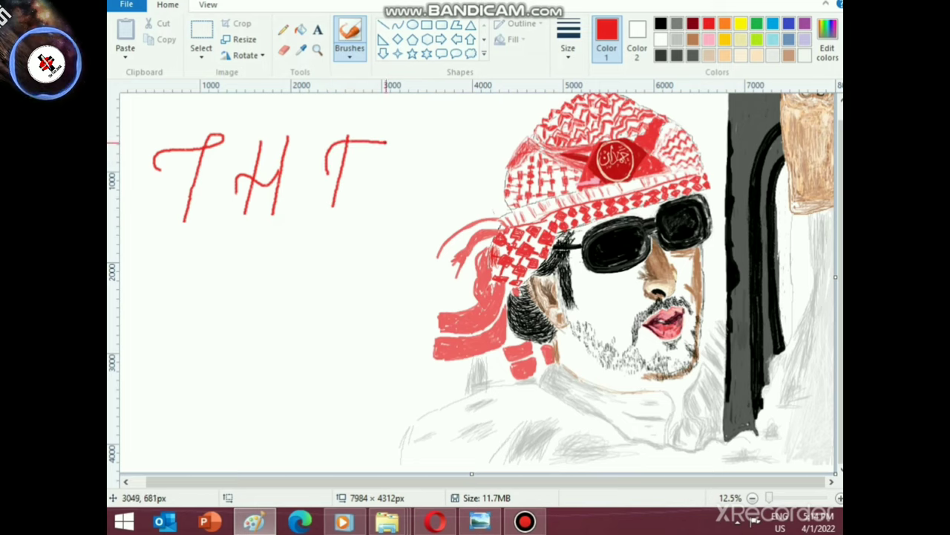
left_click_drag(326, 178, 395, 162)
left_click_drag(327, 202, 392, 181)
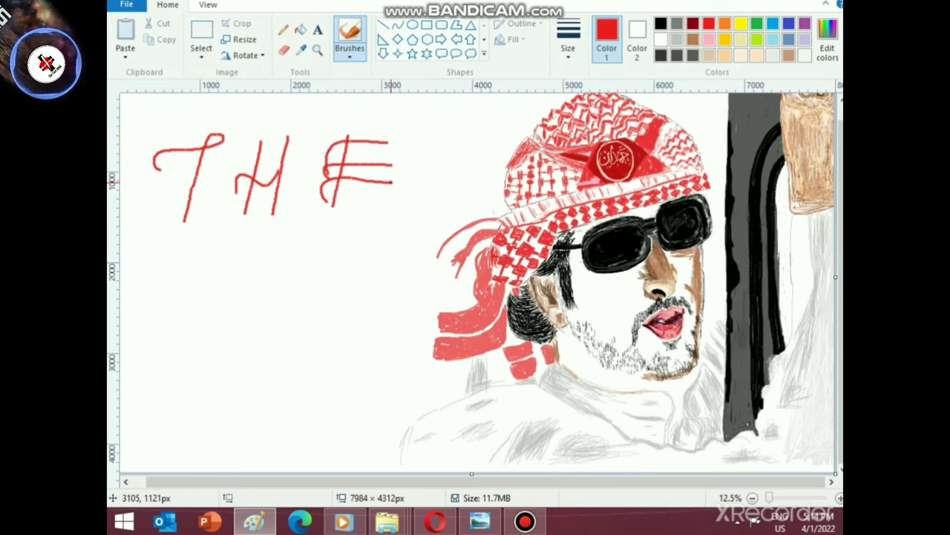
- Handwrite "Royal" and "King" in red on two lines below "THE", dotting the i with a small heart
left_click_drag(213, 254, 198, 338)
left_click_drag(178, 267, 261, 334)
mouse_move(284, 281)
left_mouse_down()
mouse_move(246, 313)
mouse_move(270, 323)
mouse_move(278, 295)
mouse_move(263, 283)
mouse_move(262, 305)
mouse_move(290, 294)
mouse_move(302, 308)
mouse_move(302, 280)
mouse_move(305, 348)
mouse_move(287, 367)
mouse_move(337, 293)
mouse_move(346, 317)
mouse_move(363, 242)
mouse_move(363, 280)
mouse_move(382, 320)
left_mouse_up()
mouse_move(201, 365)
left_mouse_down()
mouse_move(187, 443)
mouse_move(167, 420)
mouse_move(213, 438)
left_mouse_up()
left_click_drag(233, 401, 230, 438)
mouse_move(226, 385)
left_mouse_down()
mouse_move(248, 392)
mouse_move(230, 390)
mouse_move(267, 418)
mouse_move(253, 435)
mouse_move(268, 414)
mouse_move(322, 433)
mouse_move(311, 412)
mouse_move(321, 437)
mouse_move(328, 411)
mouse_move(323, 476)
mouse_move(312, 449)
mouse_move(348, 438)
left_mouse_up()
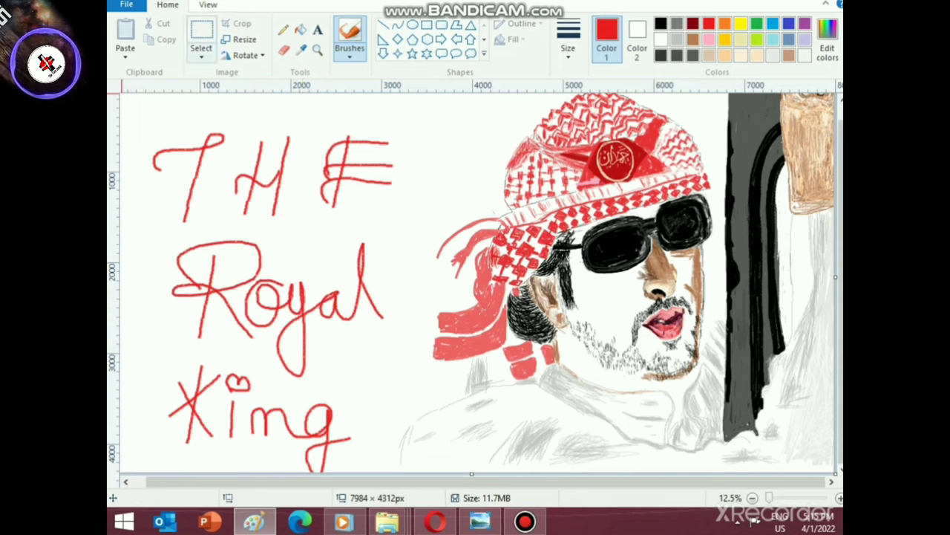
- Select the red lettering, shrink it to about 2360 × 3144 px and place it in the canvas's lower left corner
left_click(202, 52)
left_click(241, 89)
left_click_drag(134, 110, 395, 472)
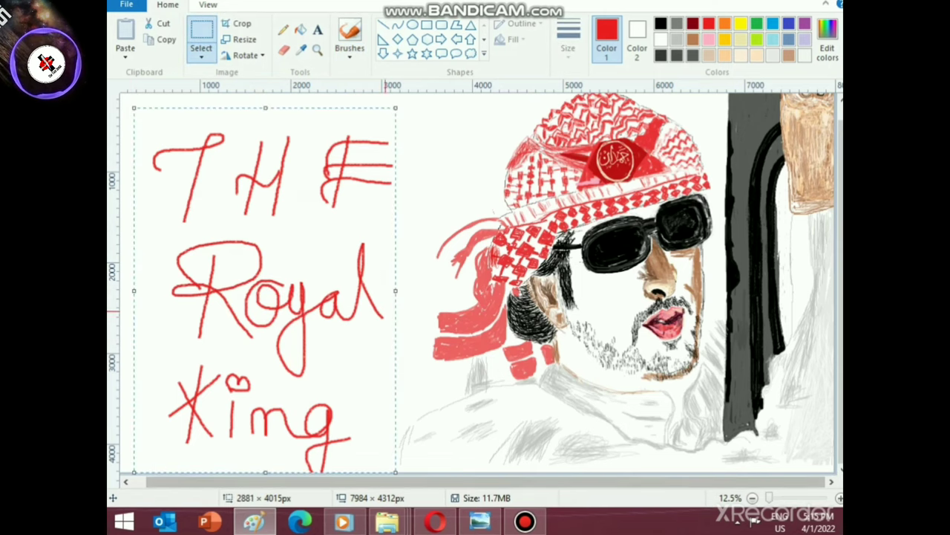
left_click_drag(396, 109, 350, 188)
left_click_drag(279, 288, 263, 188)
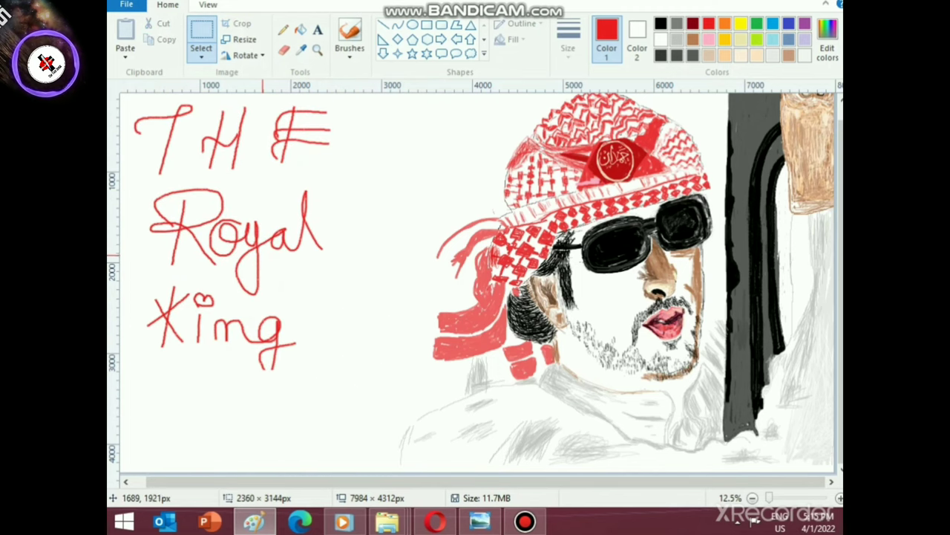
left_click_drag(263, 255, 271, 290)
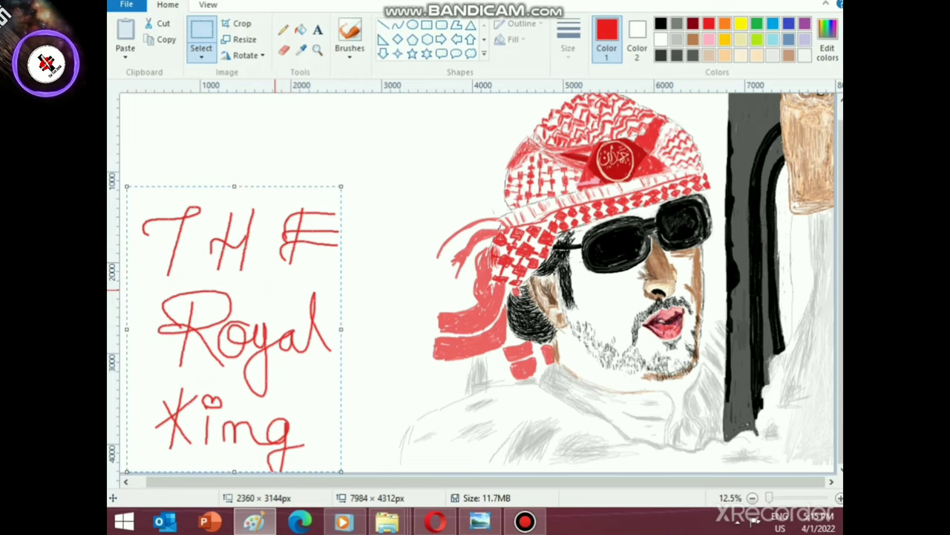
left_click(387, 130)
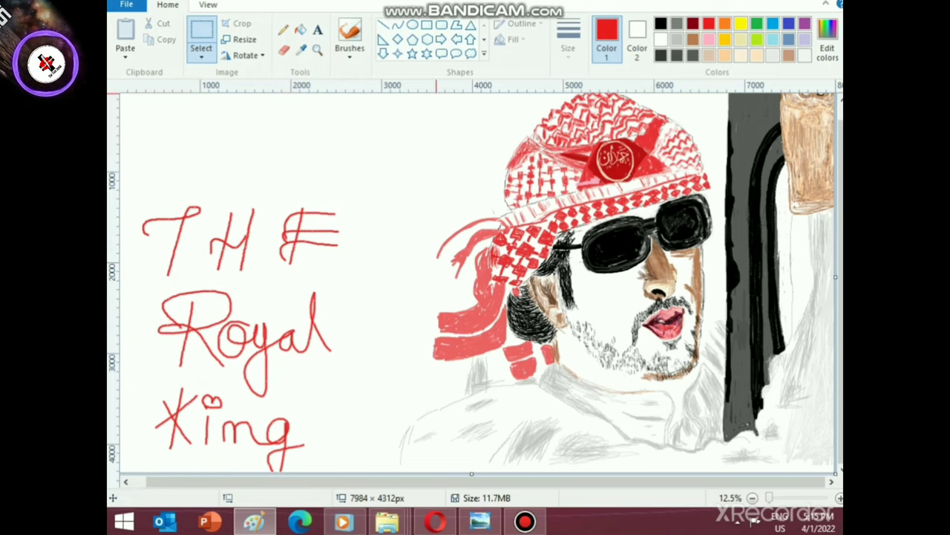
- Handwrite the capital letters "FA" in turquoise blue with the brush at the thickest size, above the red "THE"
left_click(773, 23)
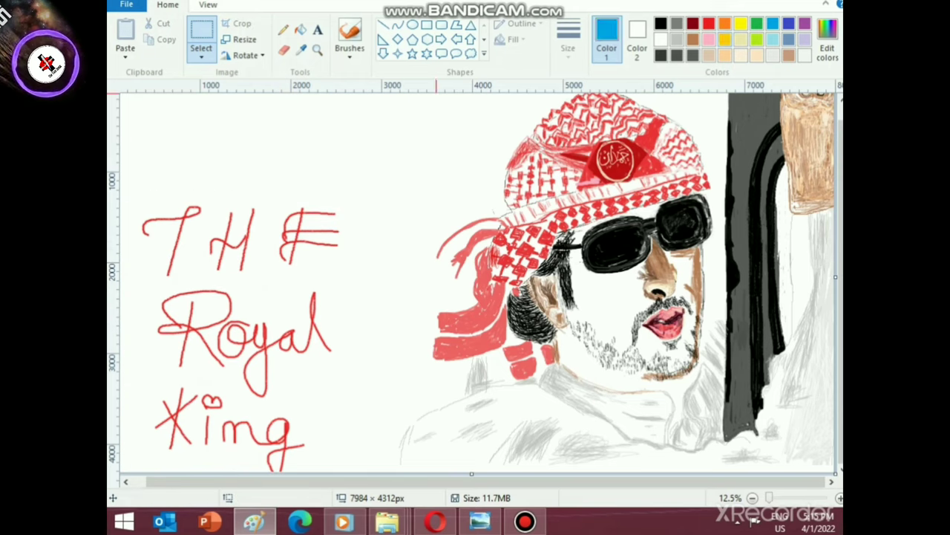
left_click(200, 54)
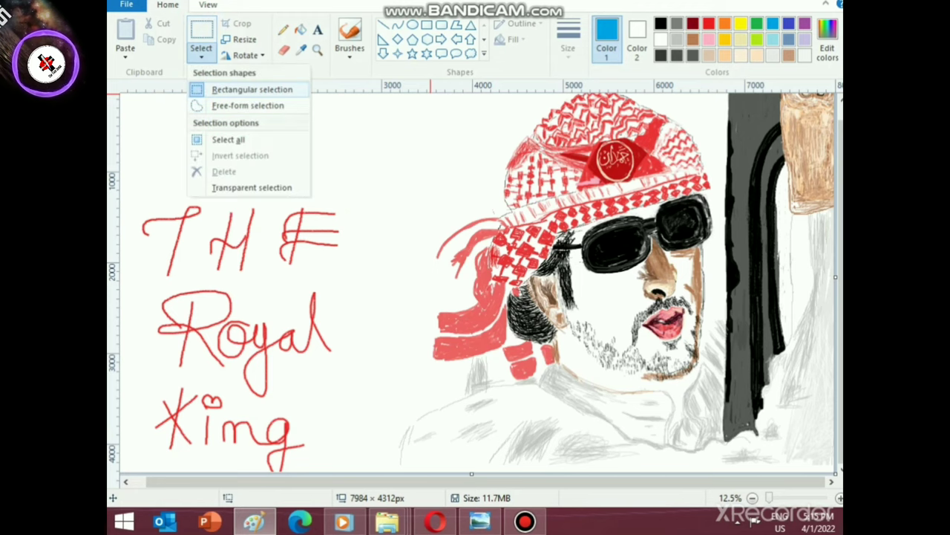
left_click(349, 53)
left_click(568, 38)
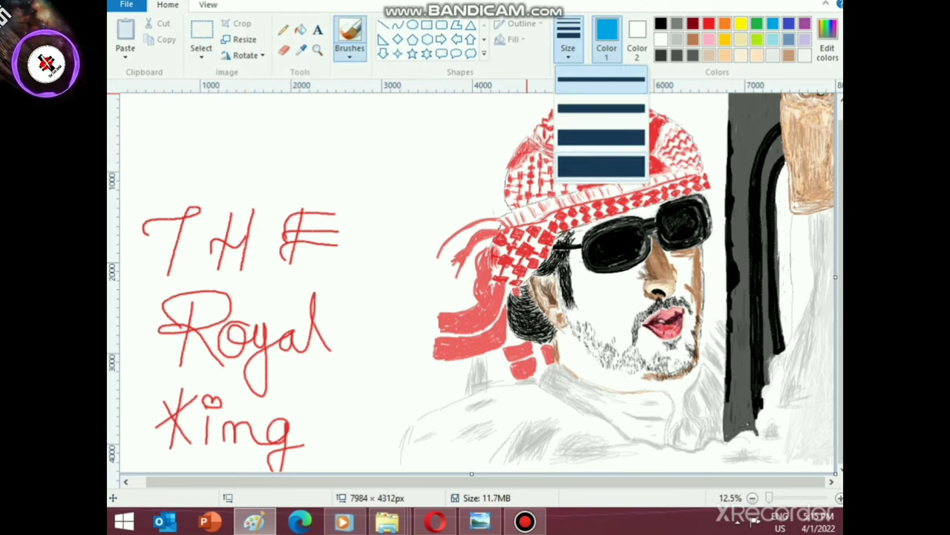
left_click(601, 164)
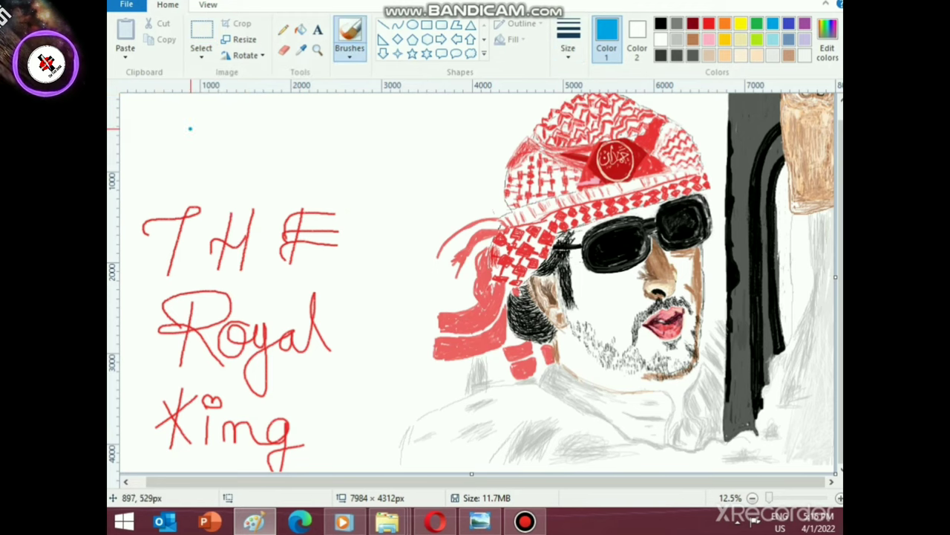
mouse_move(187, 128)
left_mouse_down()
mouse_move(260, 111)
mouse_move(206, 144)
mouse_move(197, 175)
left_mouse_up()
left_click_drag(169, 143, 250, 142)
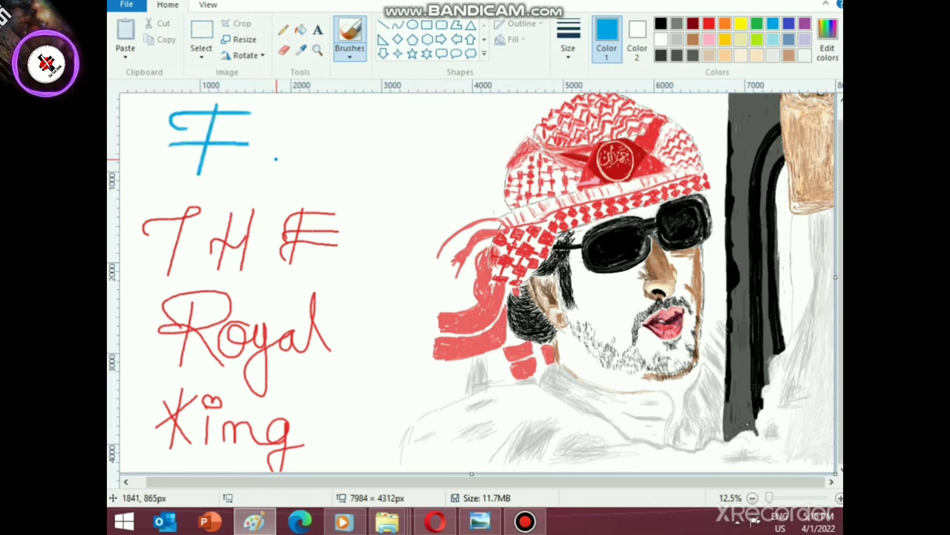
left_click_drag(289, 106, 251, 172)
left_click_drag(286, 108, 304, 172)
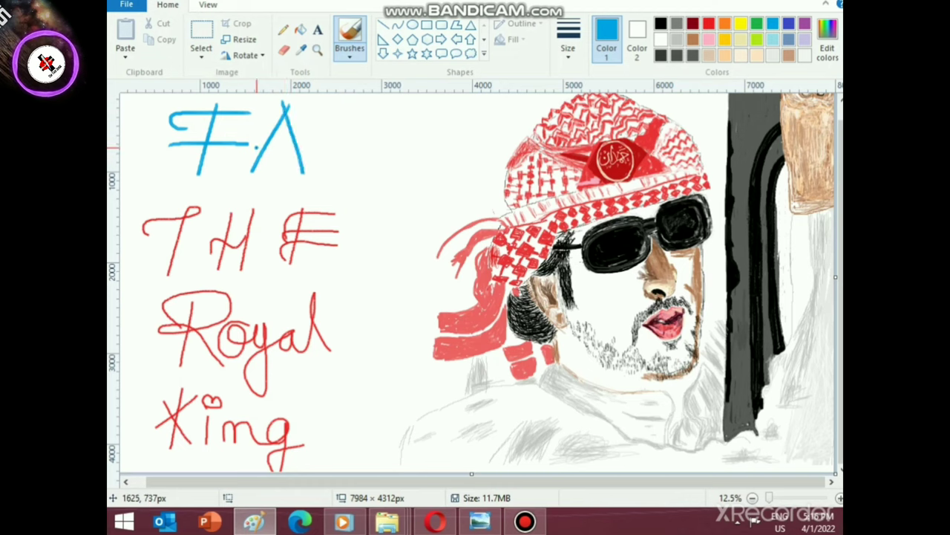
left_click_drag(256, 143, 301, 136)
- Complete the blue word "FAZZA" by handwriting the capital letters "ZZA" after "FA", ending beside the headscarf
left_click_drag(345, 103, 326, 171)
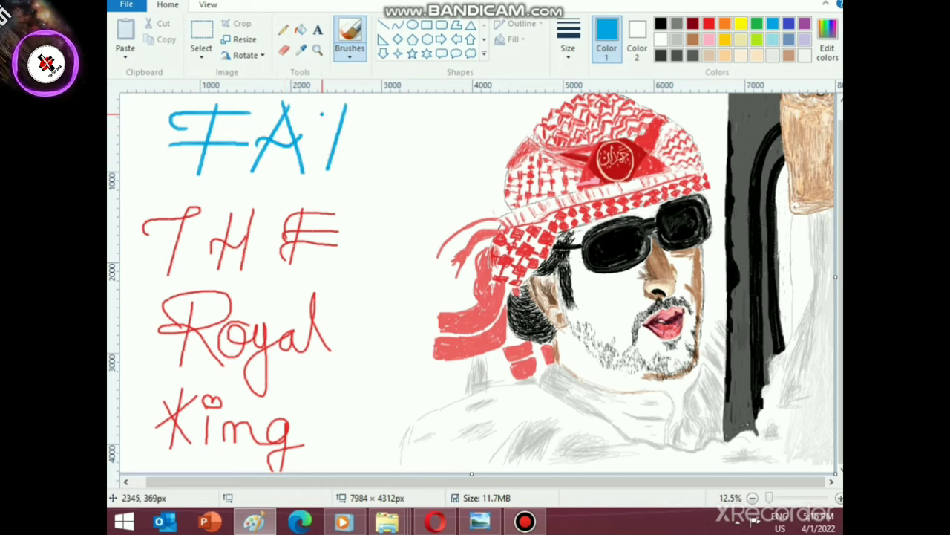
left_click_drag(304, 109, 354, 103)
left_click_drag(312, 169, 372, 157)
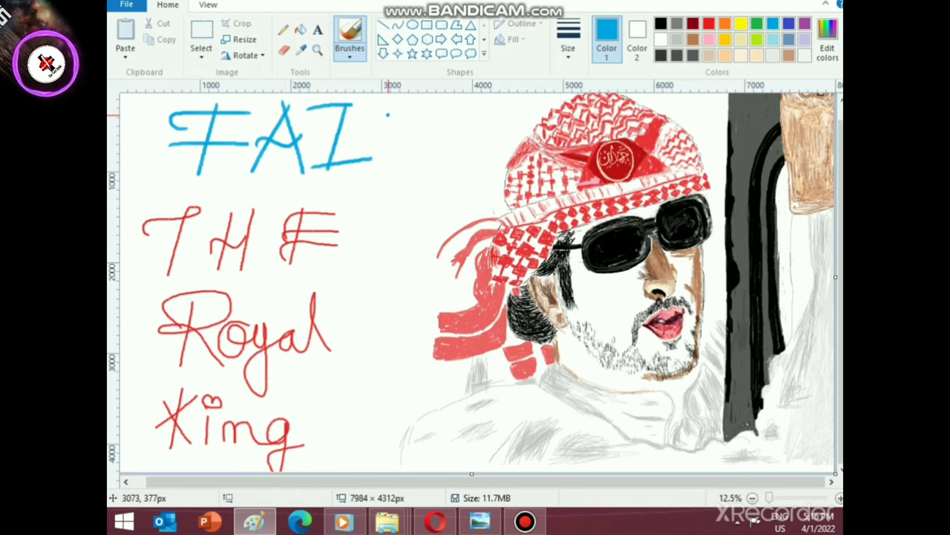
left_click_drag(361, 113, 427, 106)
left_click_drag(372, 157, 432, 150)
left_click_drag(428, 106, 383, 157)
mouse_move(462, 104)
left_mouse_down()
mouse_move(437, 155)
mouse_move(459, 106)
mouse_move(487, 153)
left_mouse_up()
left_click_drag(429, 133, 469, 134)
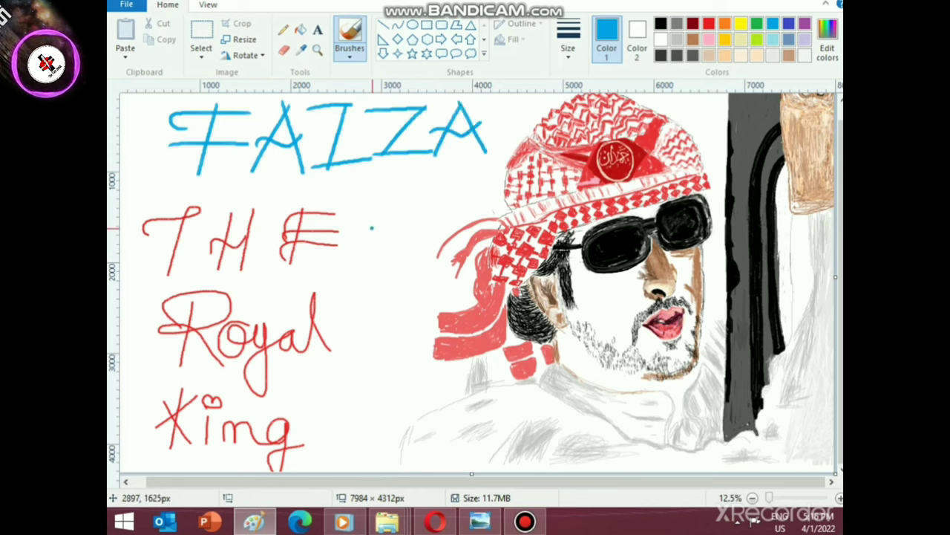
- Examine the finished portrait and lettering in full-screen view, and return to the normal editing view
left_click(208, 5)
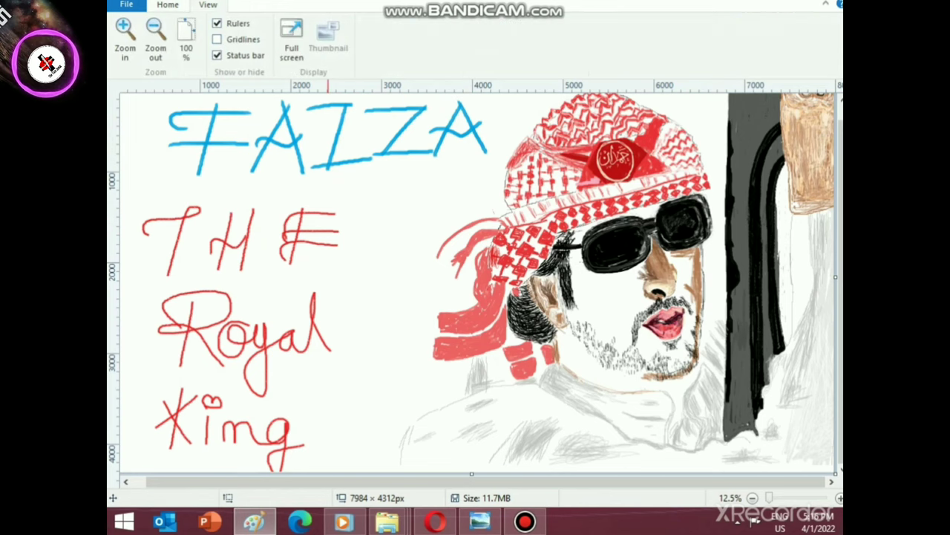
left_click(291, 41)
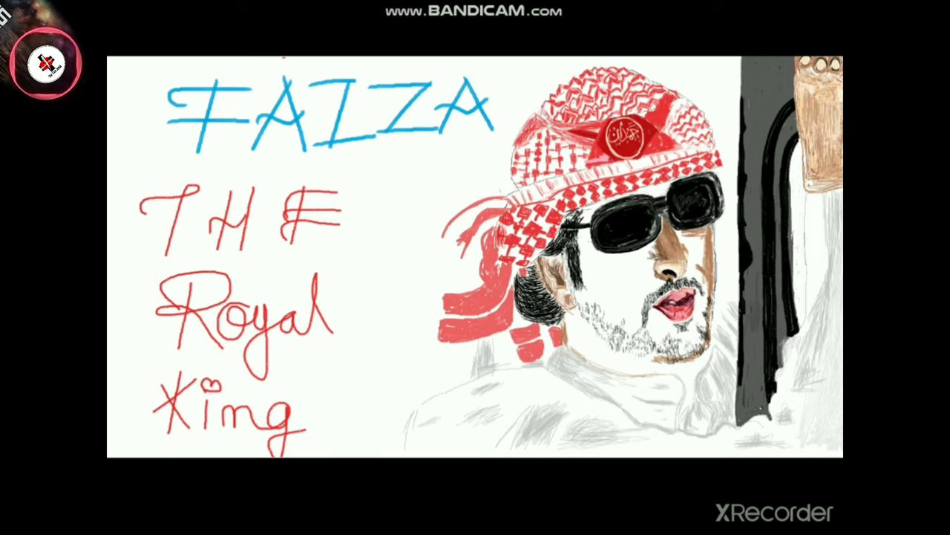
key("Escape")
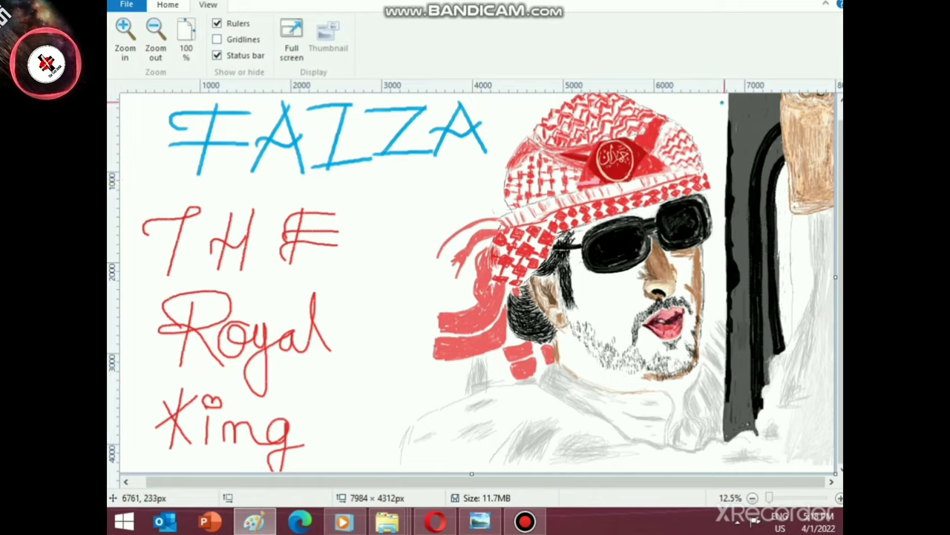